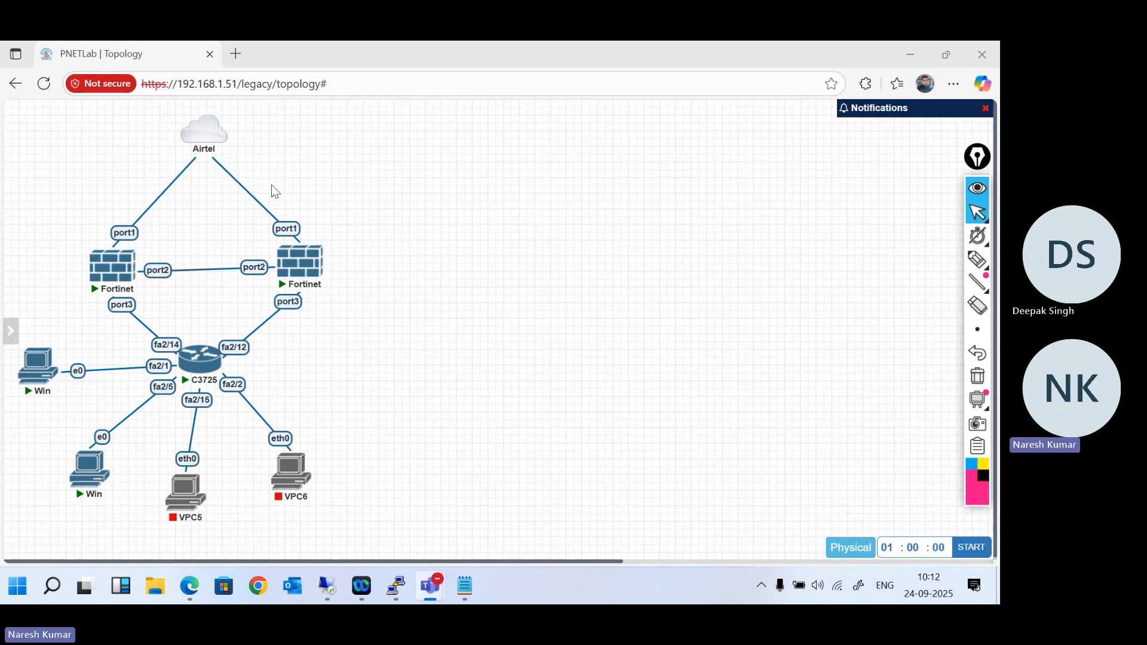
- Open the console of the Fortinet firewall wired to fa2/14 and move its terminal window clear of the topology
mouse_move(188, 151)
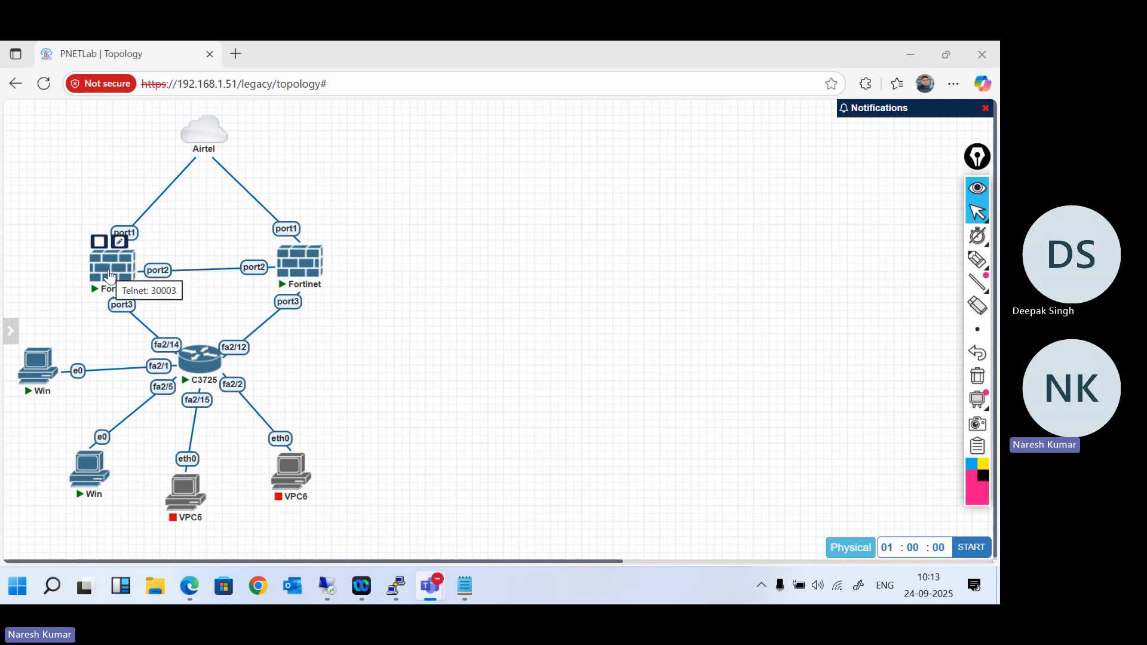
left_click(109, 275)
left_click(109, 275)
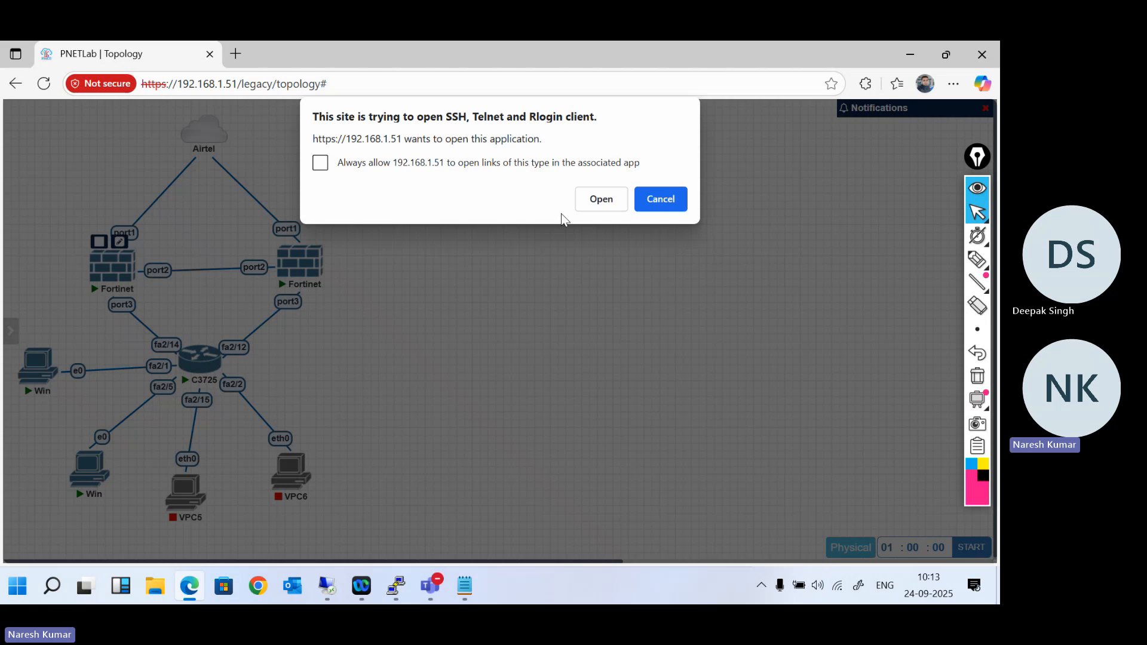
left_click(594, 205)
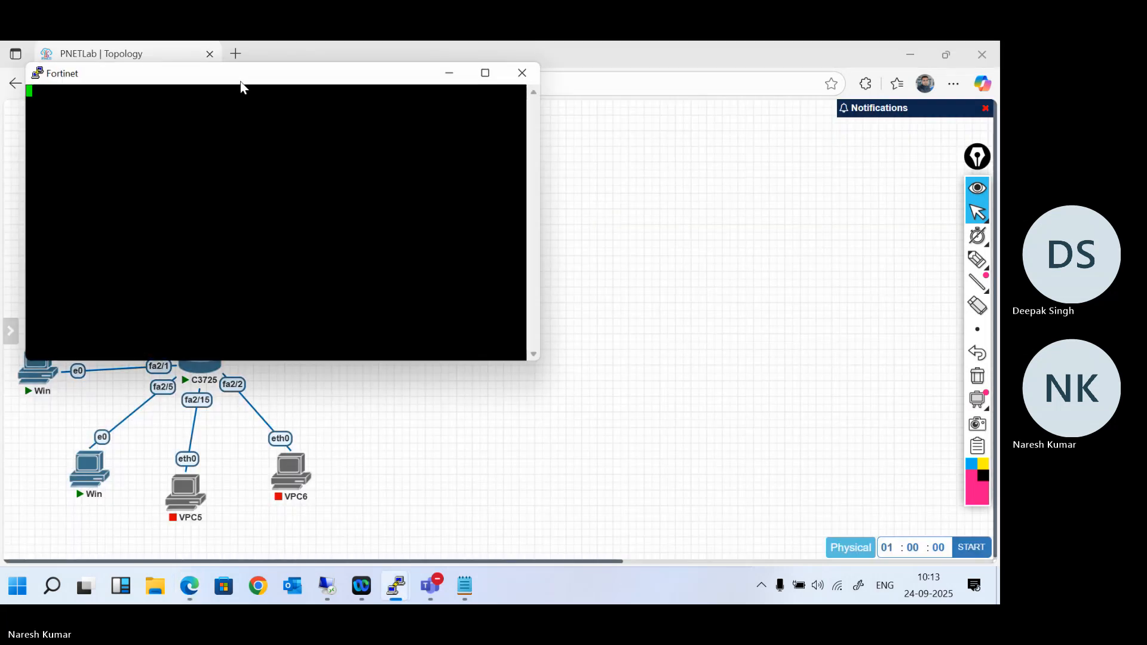
left_click_drag(239, 85, 565, 154)
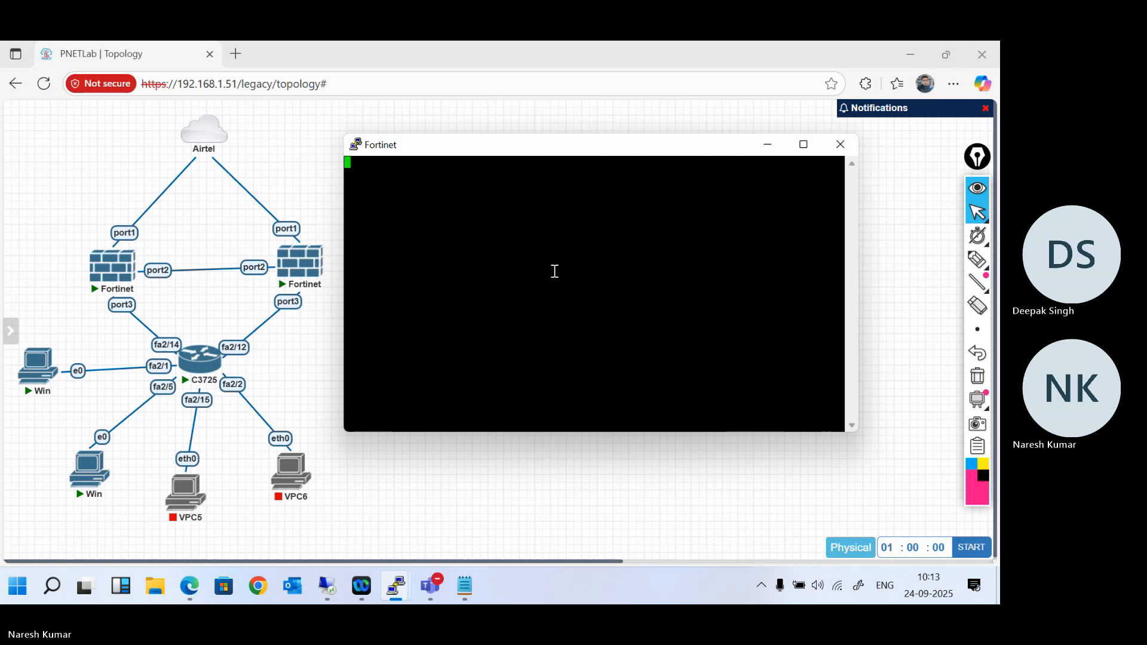
- Run "get system interface physical" on the firewall, copy port1's IP address, and finish paging through the output
key("Return")
type("get system interface physical")
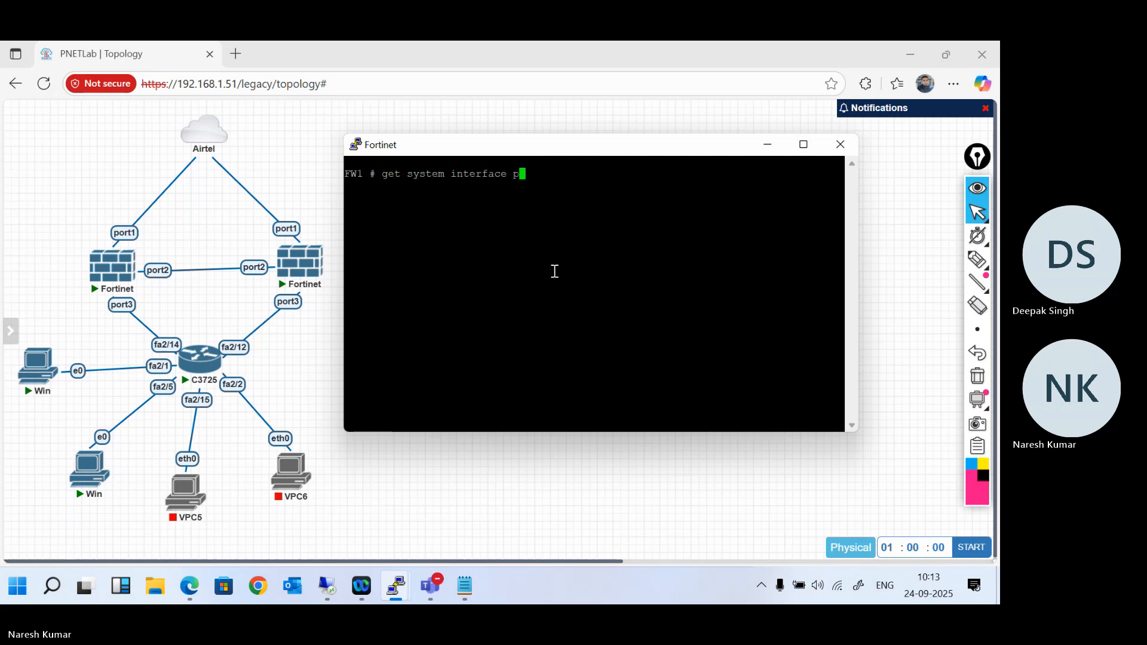
key("Return")
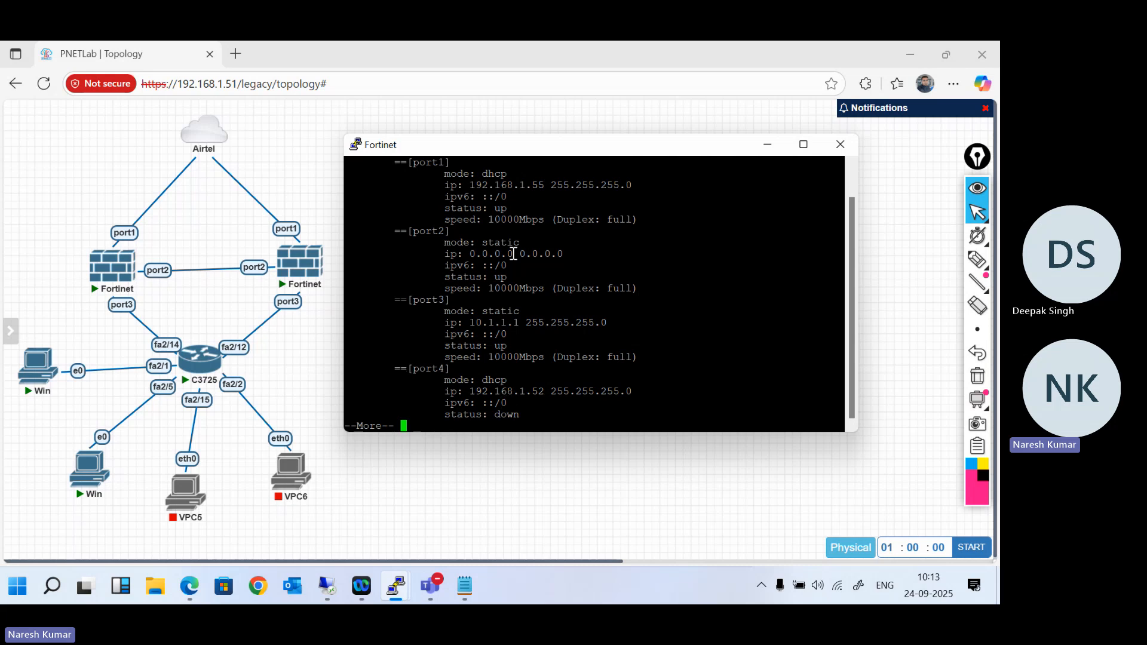
double_click(512, 185)
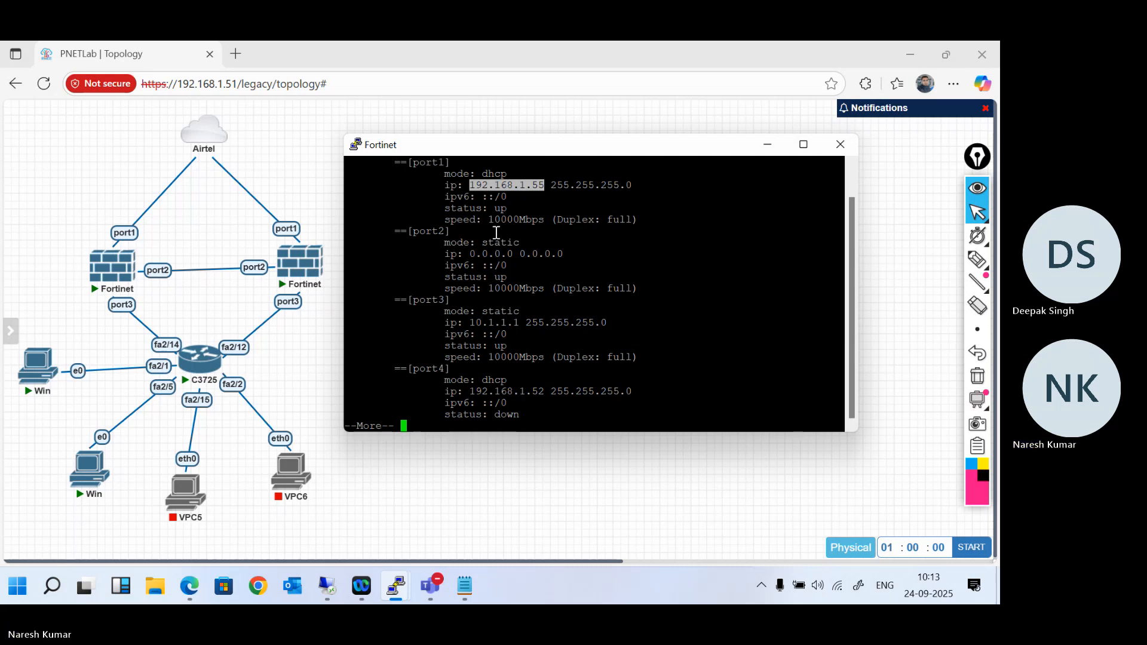
key("Return")
key("Return")
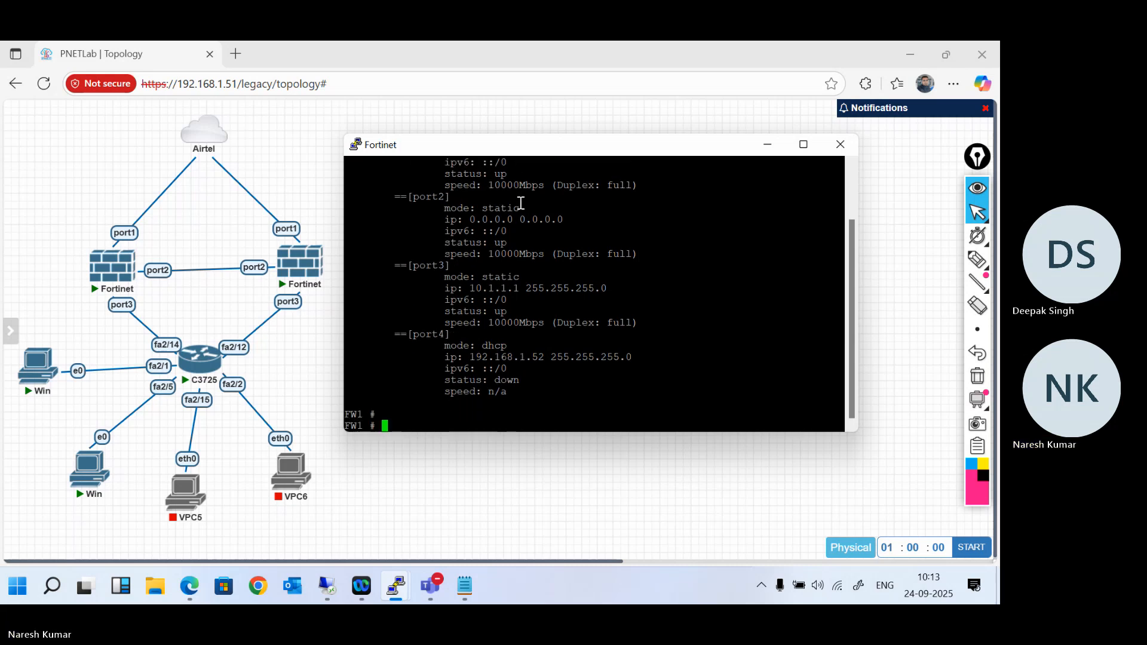
left_click(235, 53)
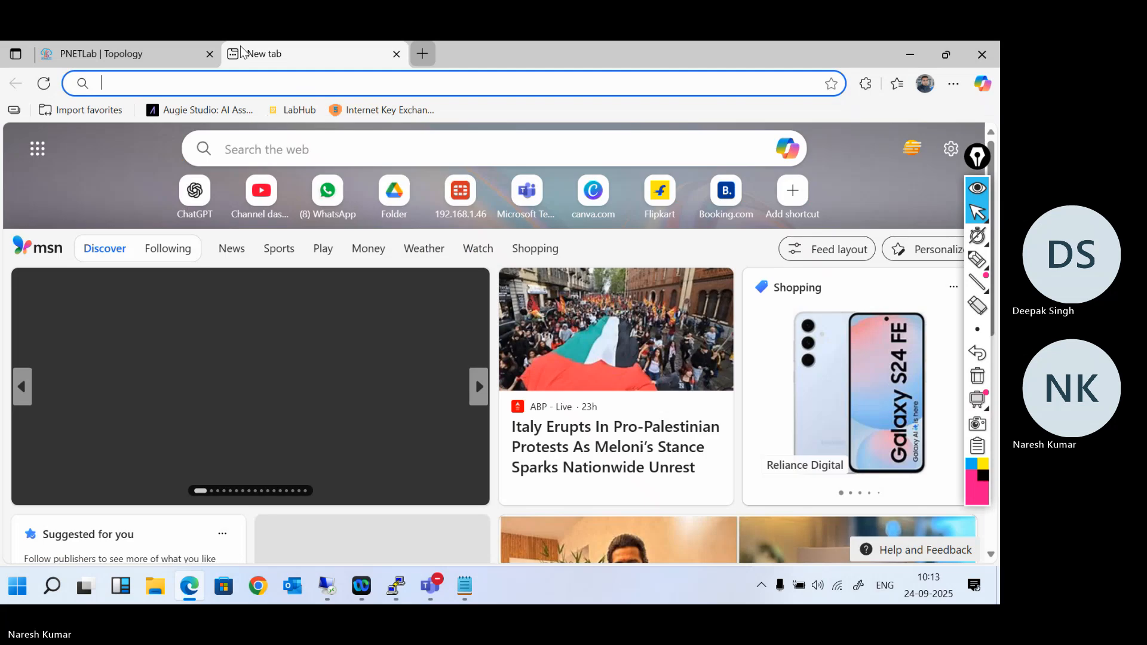
type("192.168.1.55")
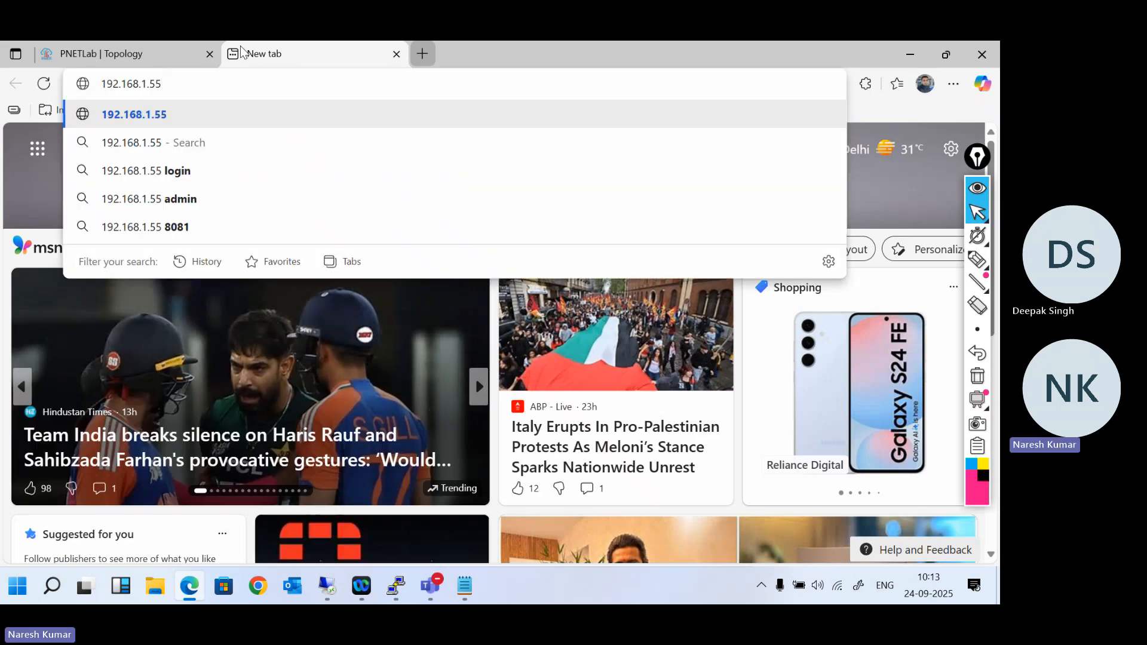
key("Home")
type("http://")
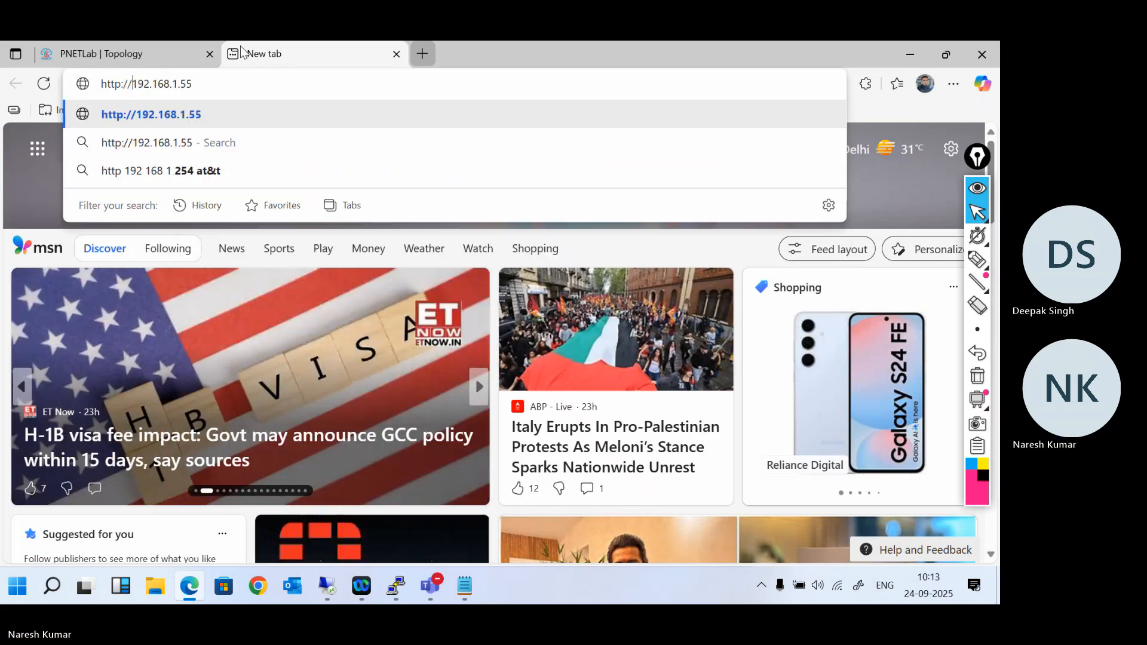
key("Return")
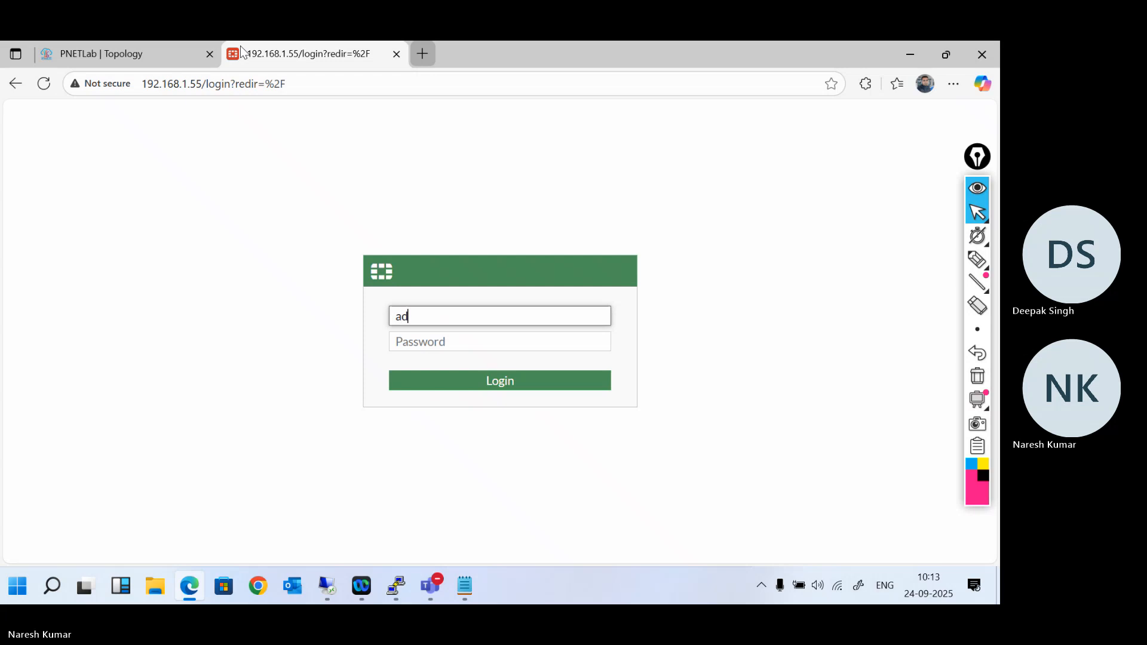
- Log in to the FortiGate as admin with the account password, and decline saving the password in the browser
key("Tab")
key("Return")
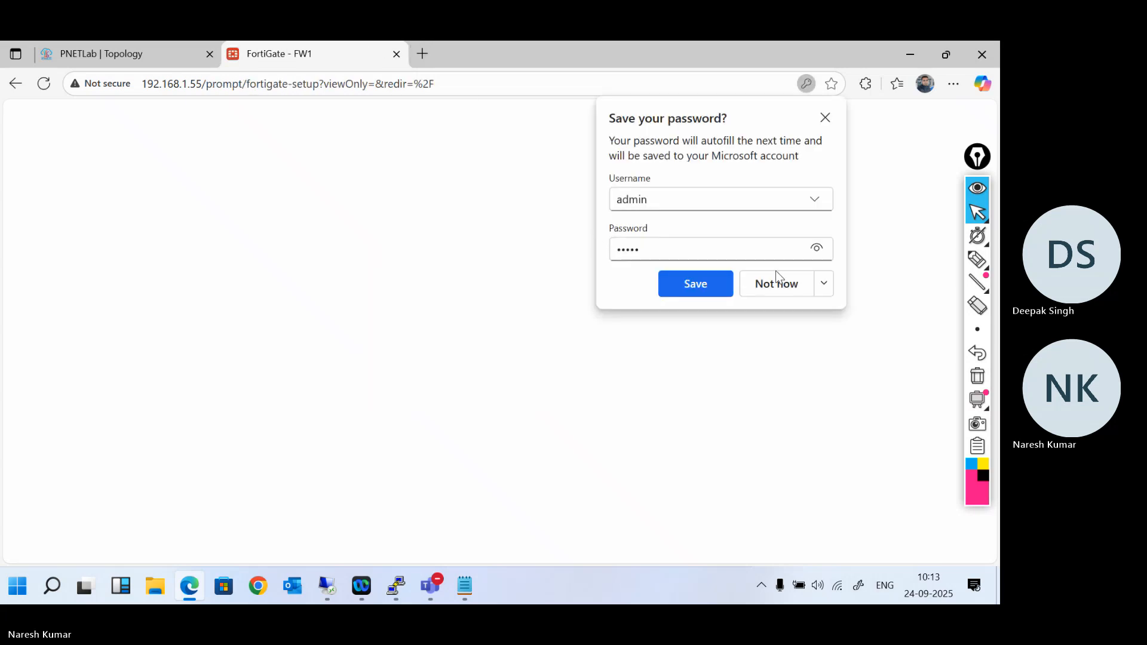
left_click(782, 285)
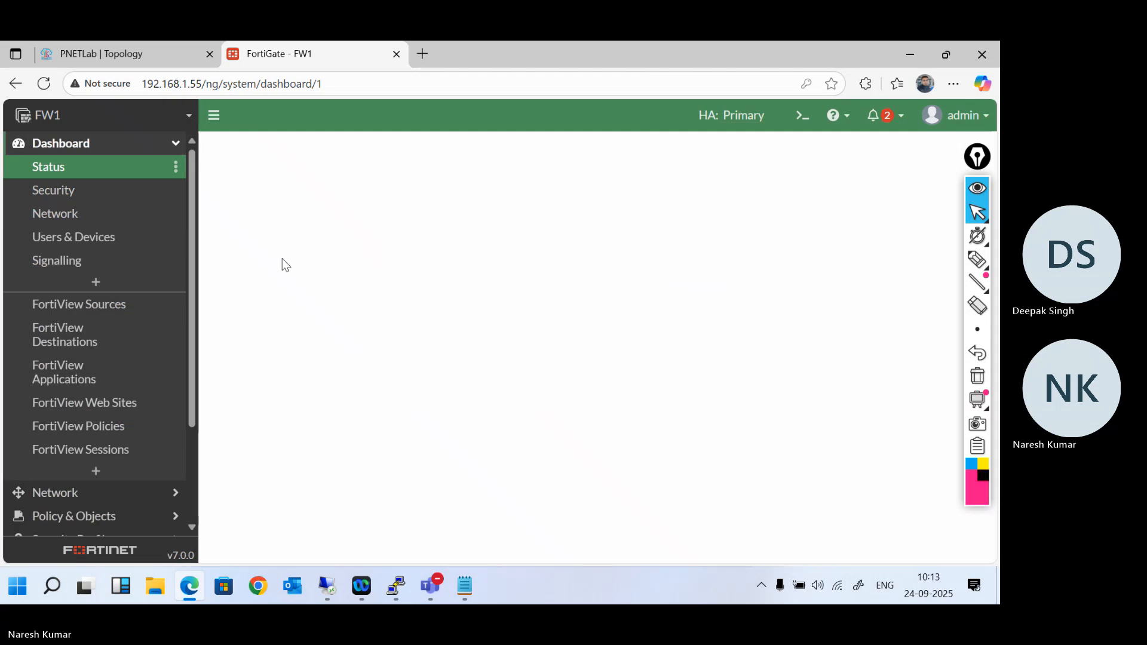
- Open the port4 interface for editing from the firewall's network interface list
left_click(105, 501)
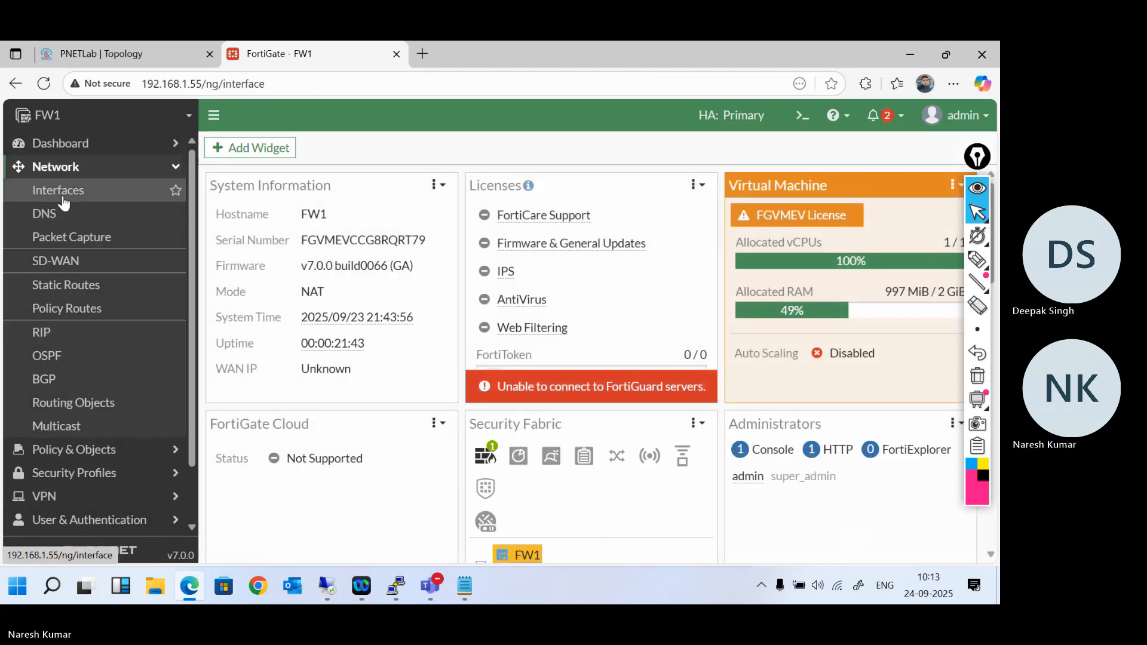
left_click(63, 197)
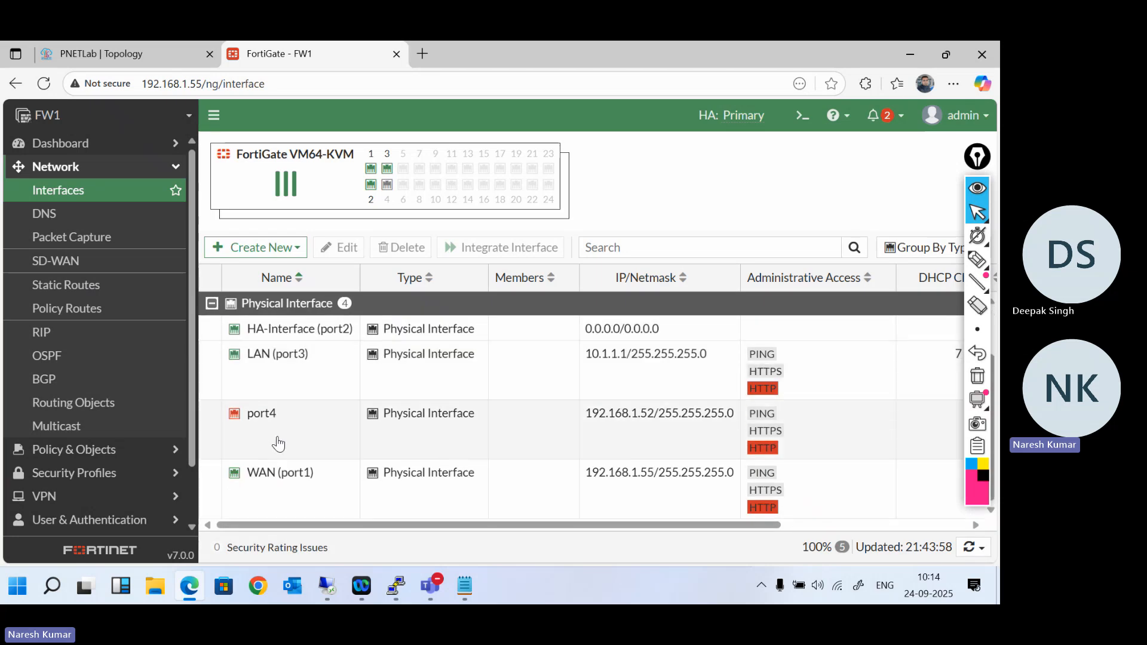
left_click(278, 442)
double_click(277, 442)
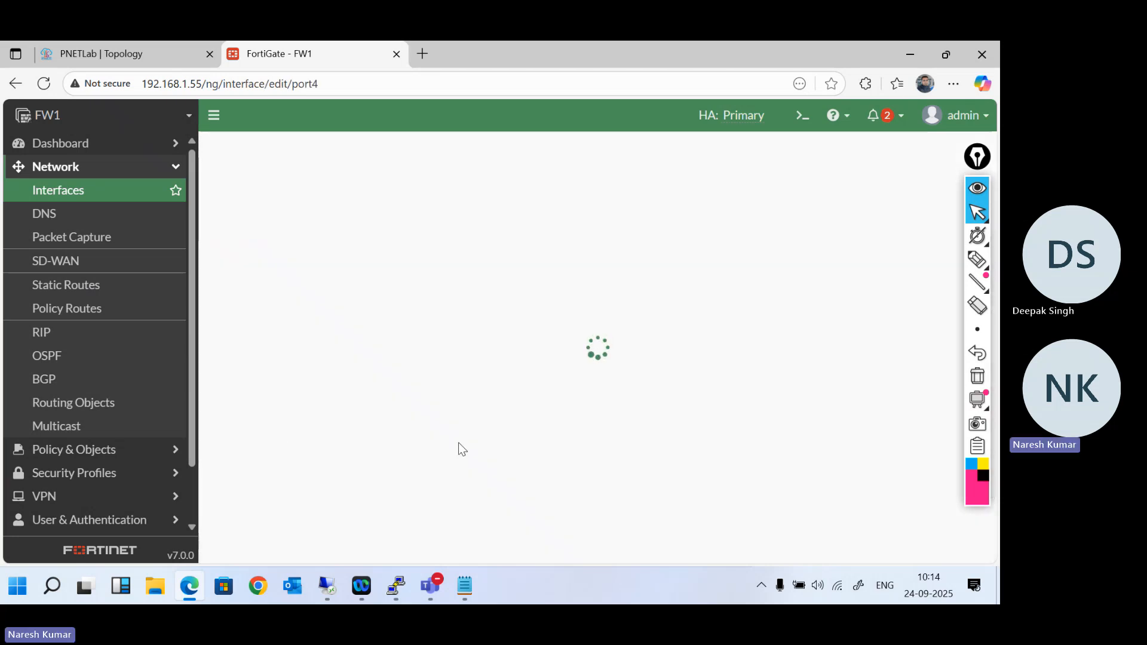
- Try manual addressing on port4 with the IP/Netmask cleared, return the mode to DHCP, and save the interface
left_click(464, 337)
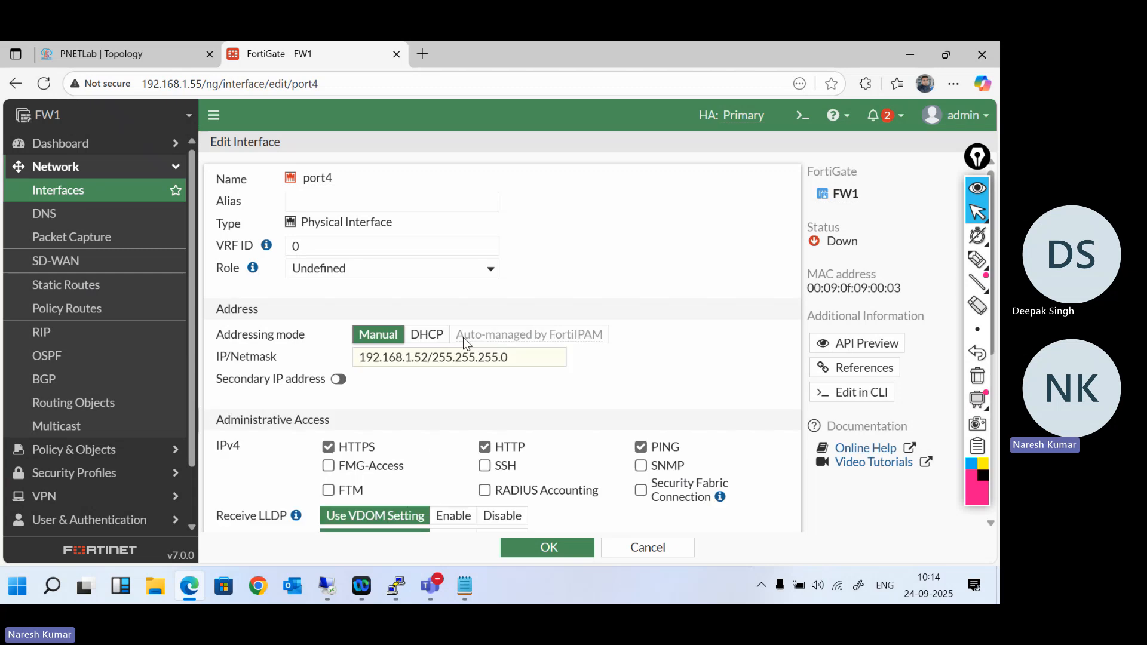
left_click(507, 335)
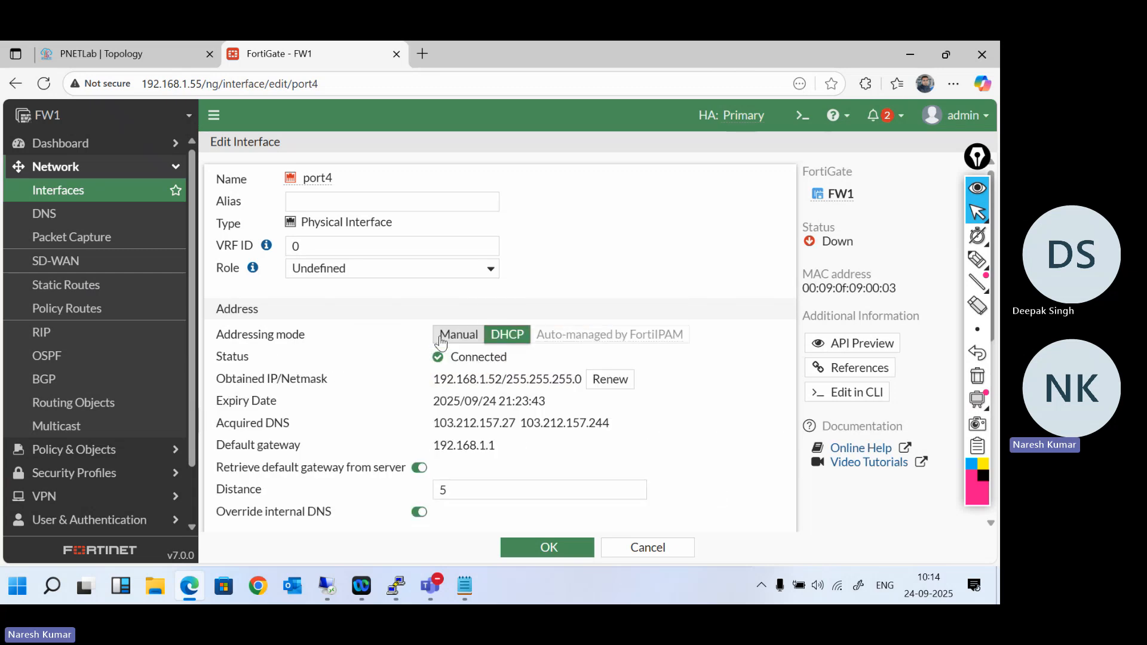
left_click(442, 339)
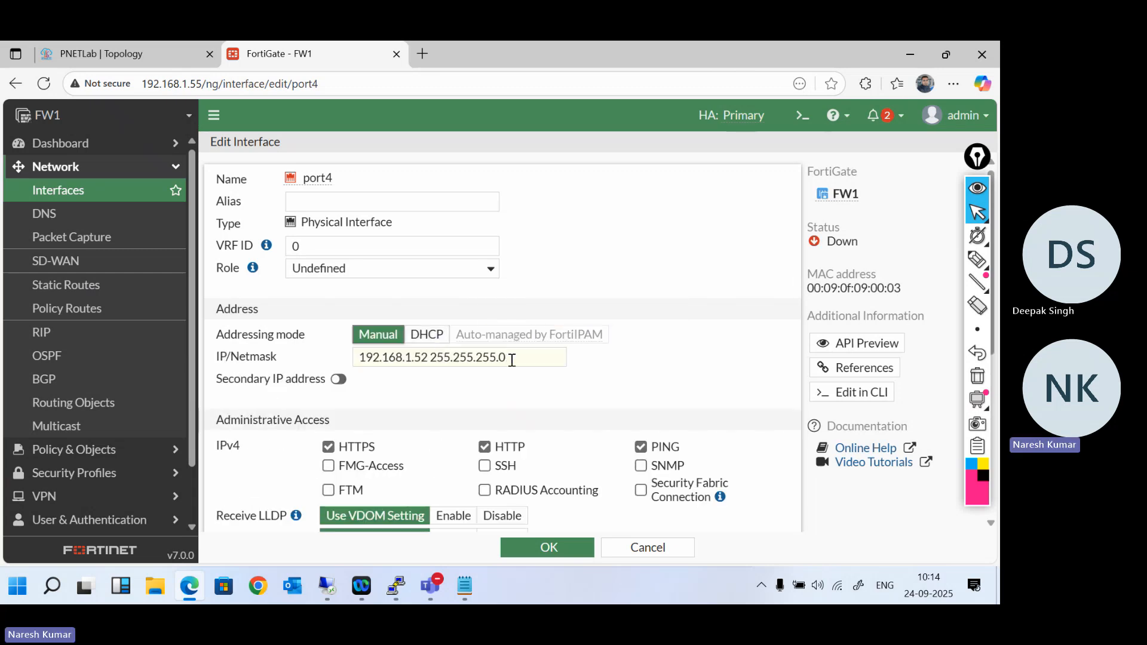
left_click_drag(512, 361, 357, 358)
key("BackSpace")
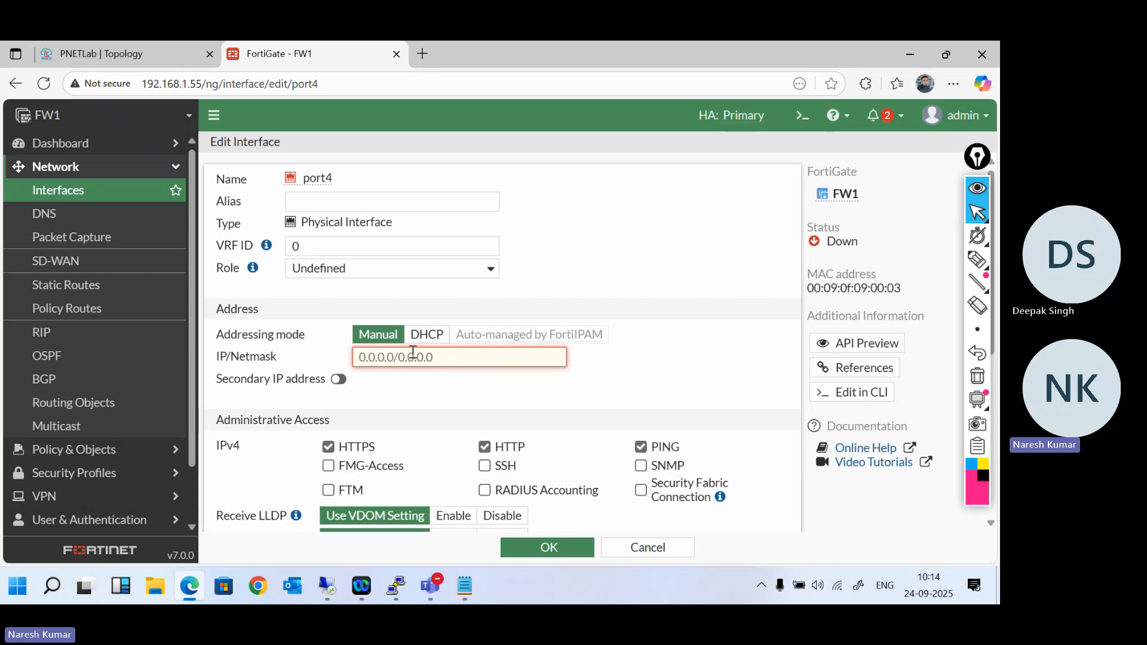
left_click(428, 334)
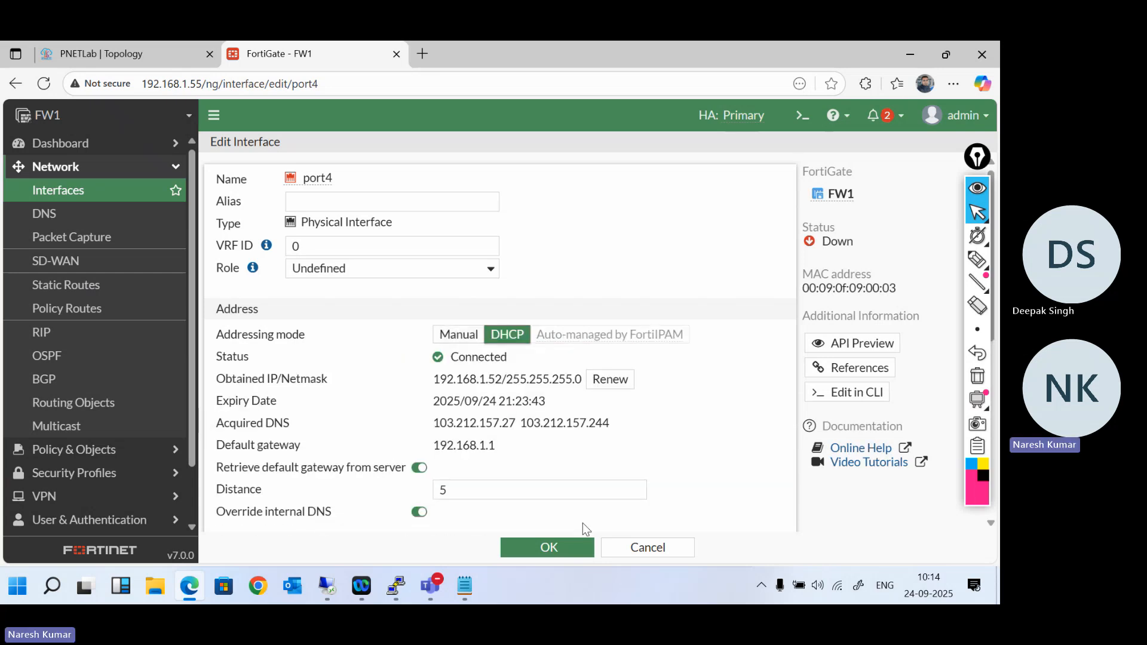
left_click(564, 547)
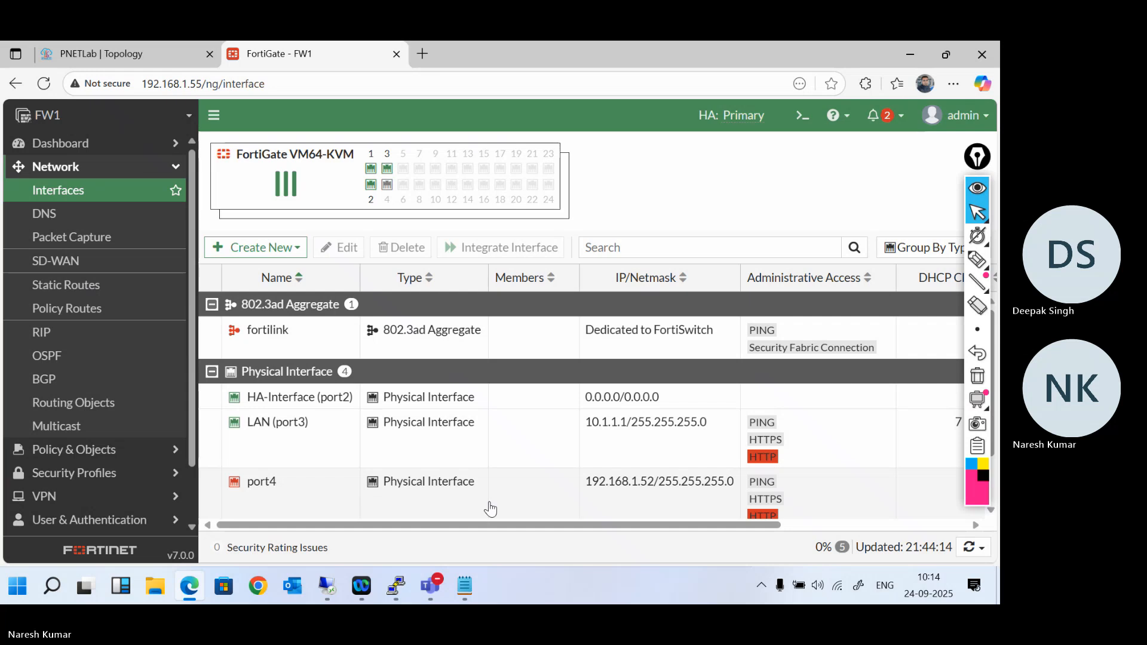
- Open the system's HA page to view the cluster members
left_click(308, 499)
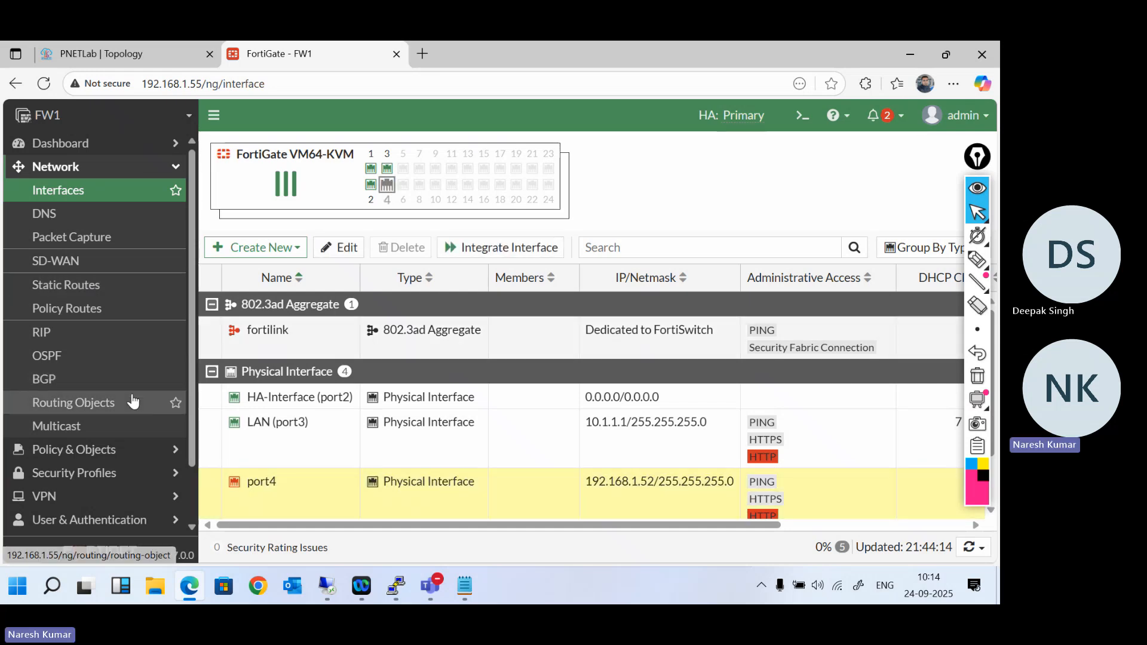
scroll(128, 401, "down", 2)
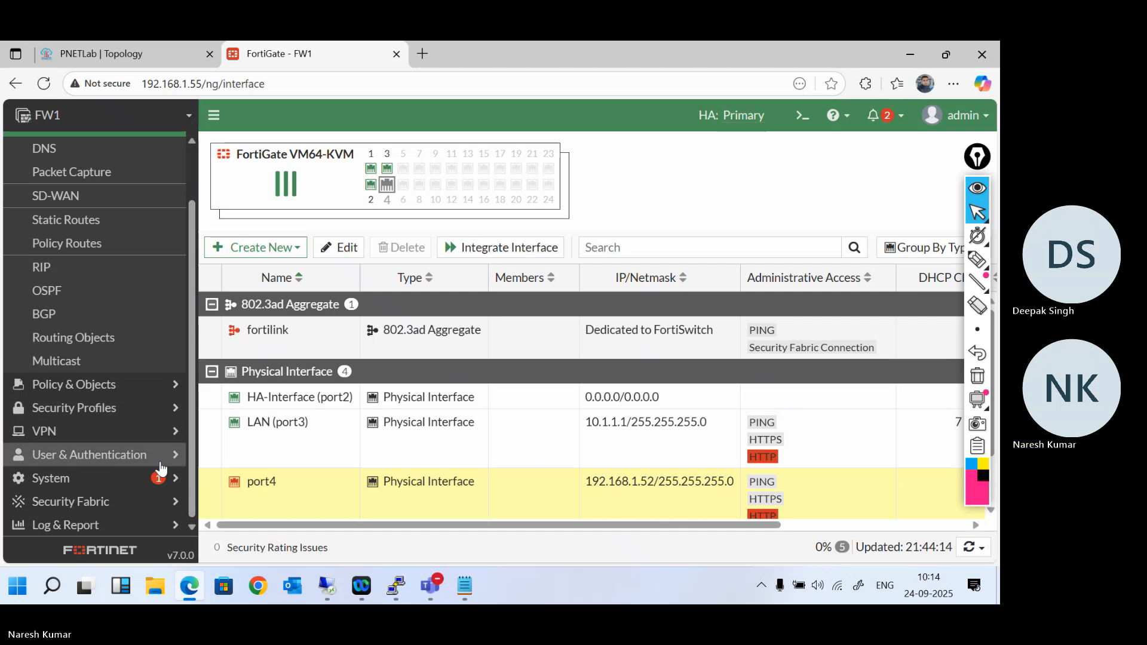
left_click(127, 486)
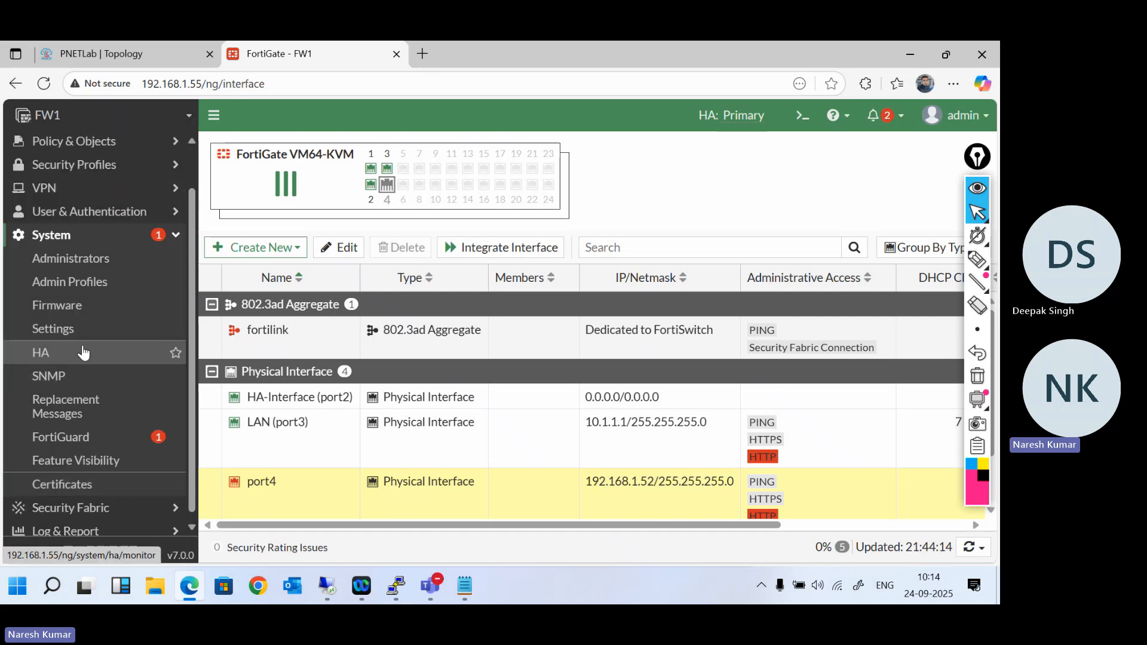
left_click(107, 352)
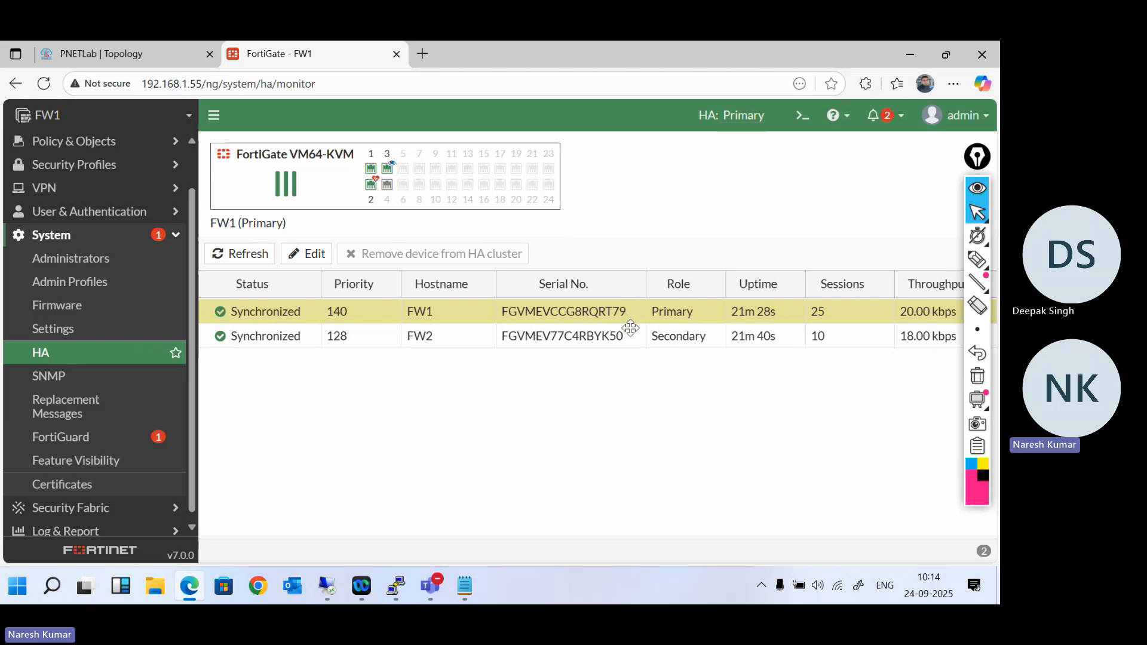
- Collapse the annotation toolbar and run "get system ha status" in the FortiGate's CLI console
left_click(977, 158)
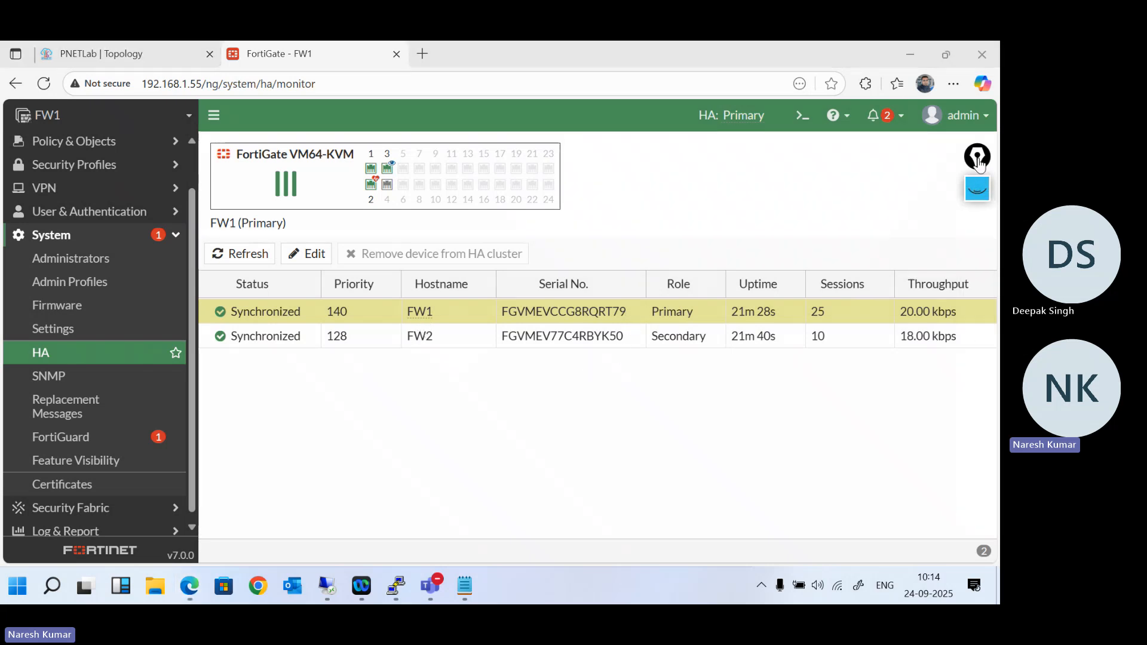
left_click(806, 115)
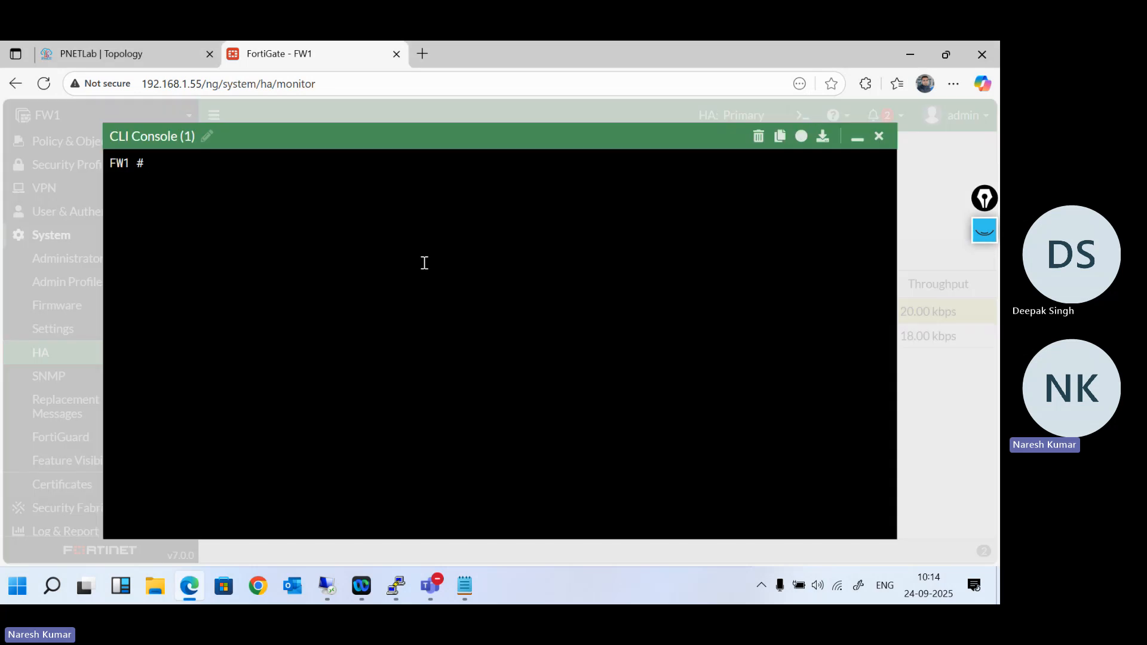
type("get system s")
key("BackSpace")
type("ha status")
key("Return")
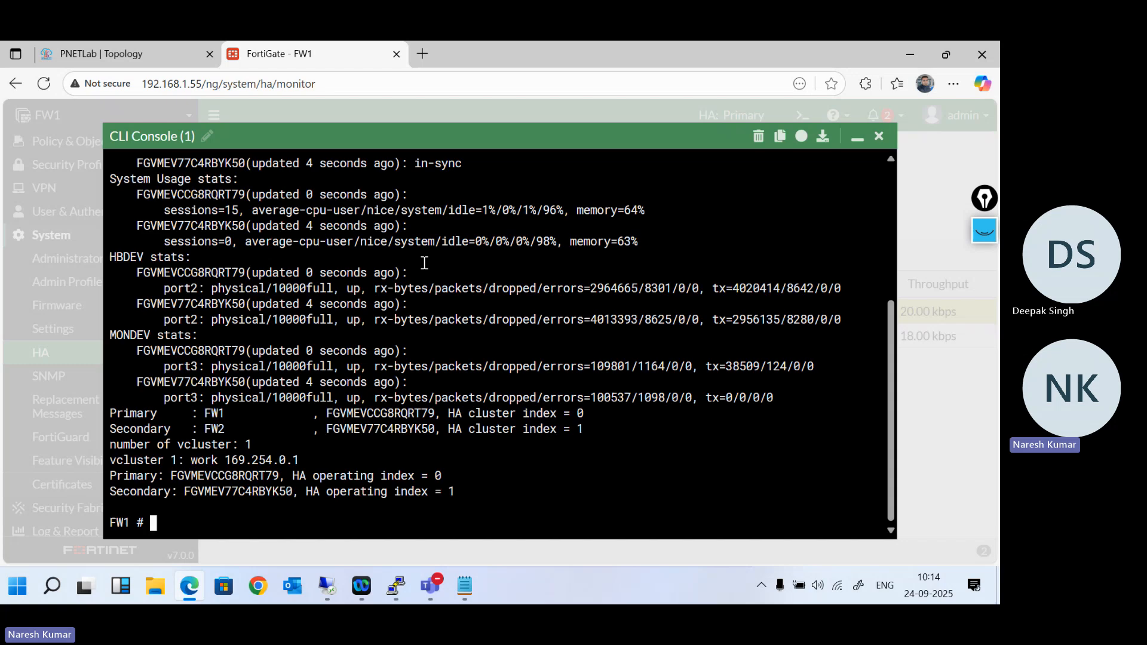
- Review the HA status output's primary selection reason and highlight the serial number of the selected primary unit
scroll(309, 350, "up", 5)
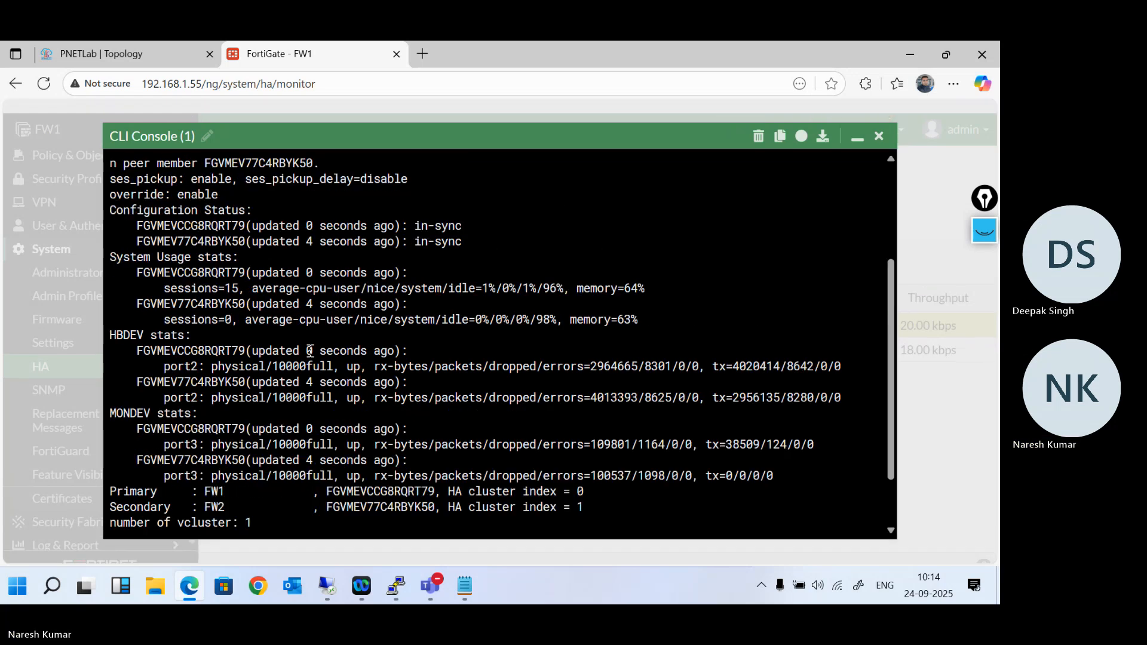
scroll(310, 351, "up", 1)
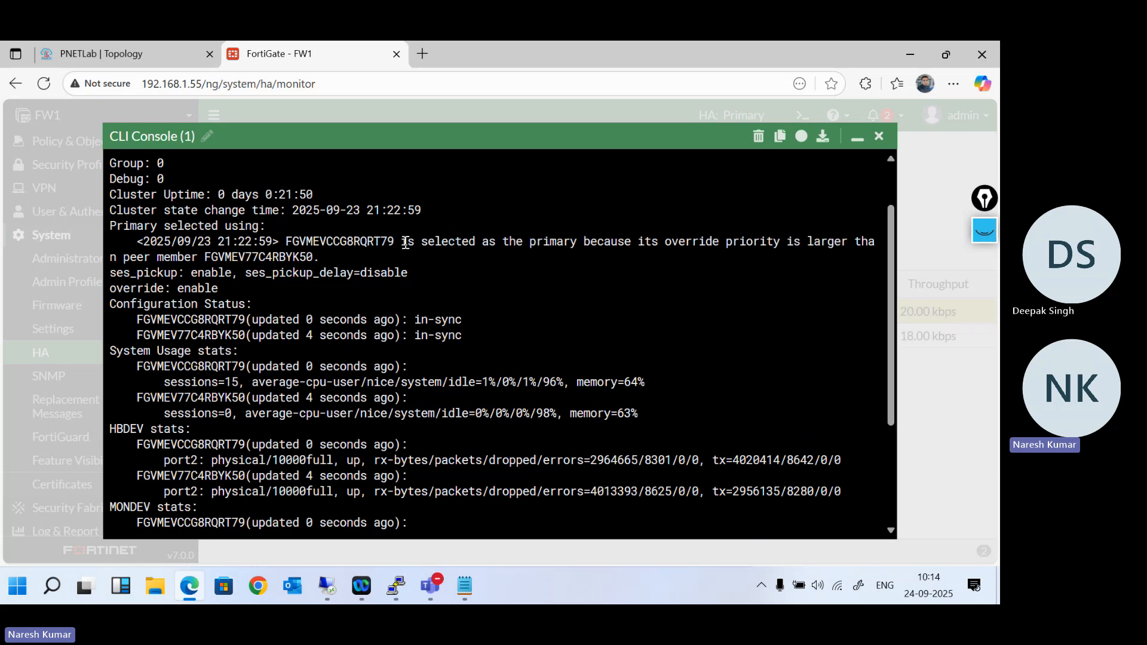
double_click(362, 241)
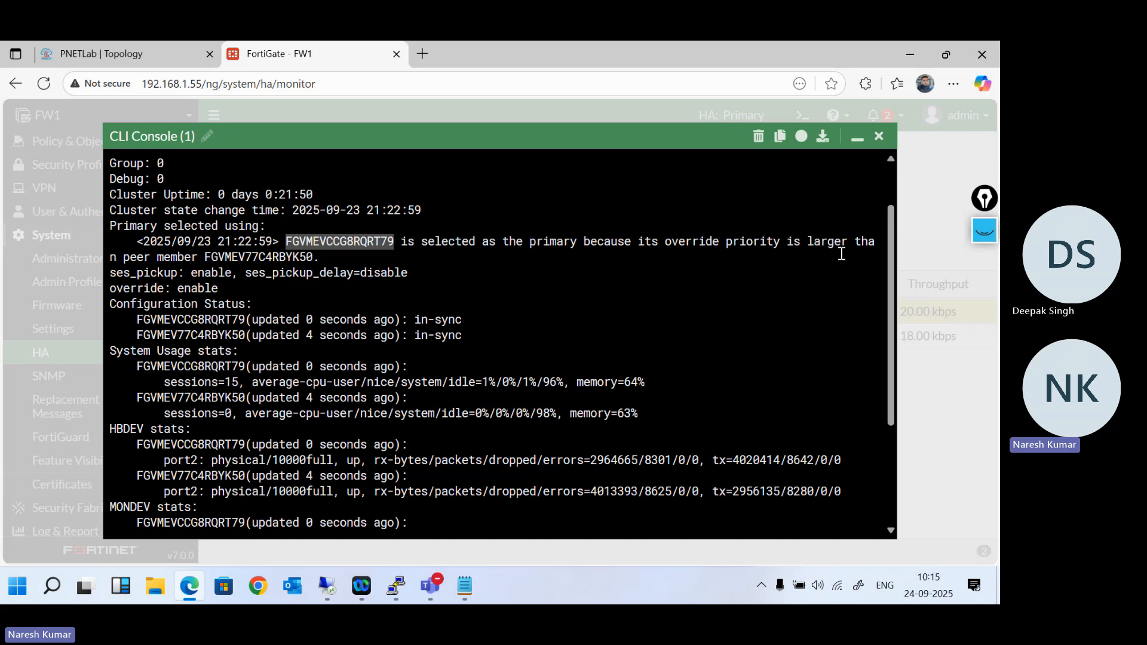
- Minimize the CLI console and reload the HA cluster member list
left_click(858, 139)
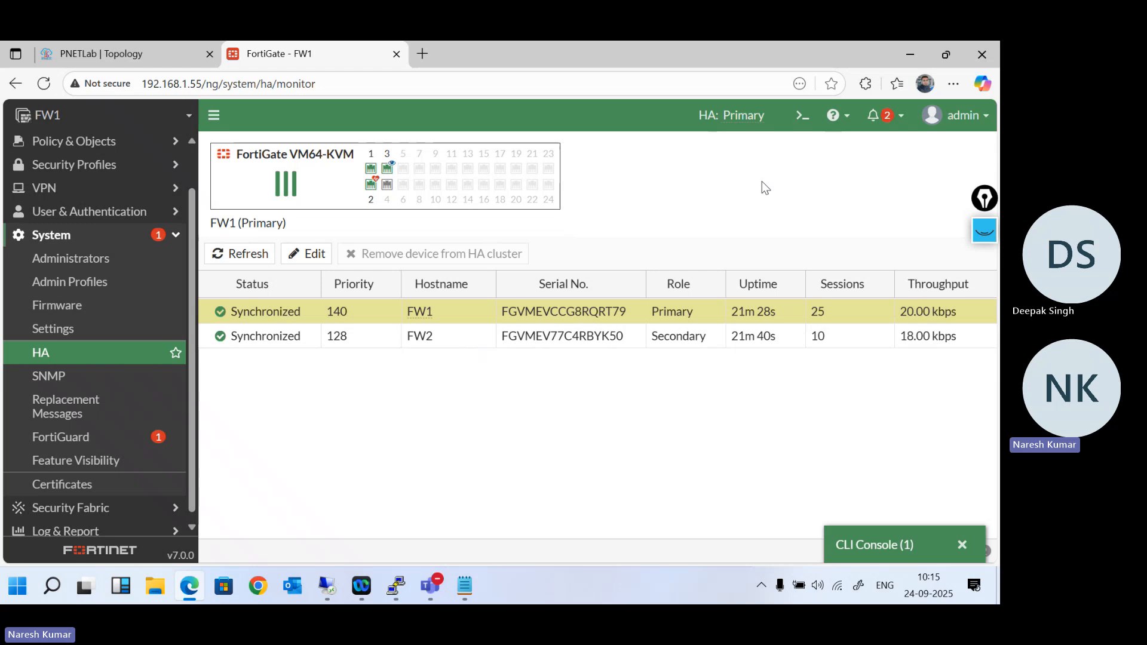
mouse_move(709, 115)
left_click(132, 358)
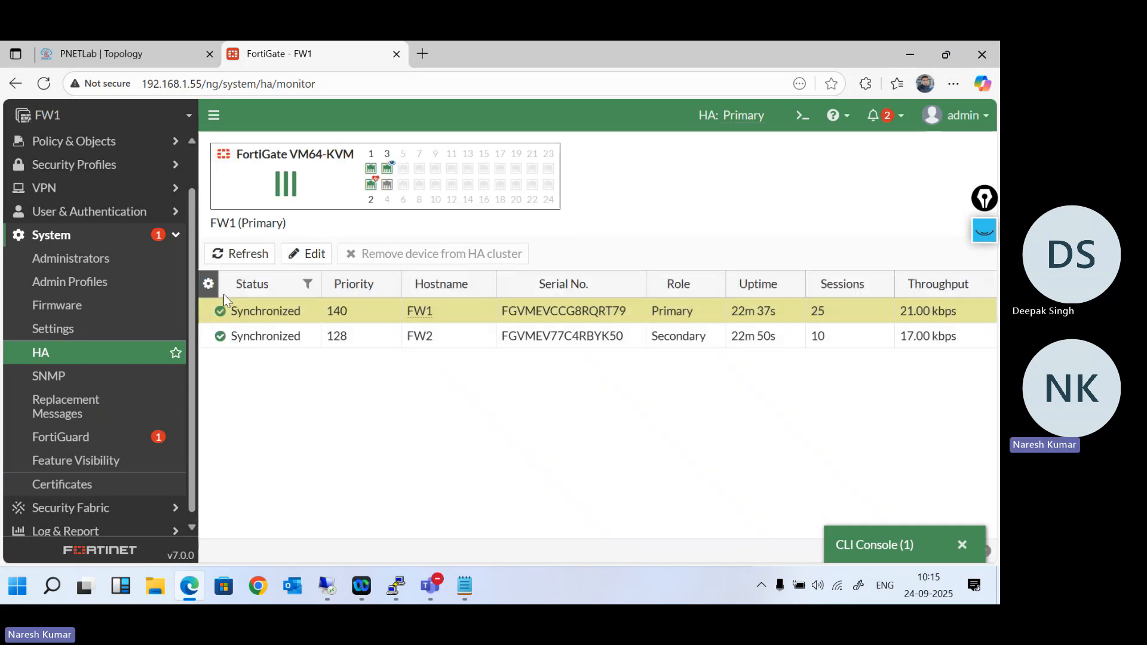
- Add the Down Ports column to the HA member table and open FW1's HA settings for editing
left_click(209, 285)
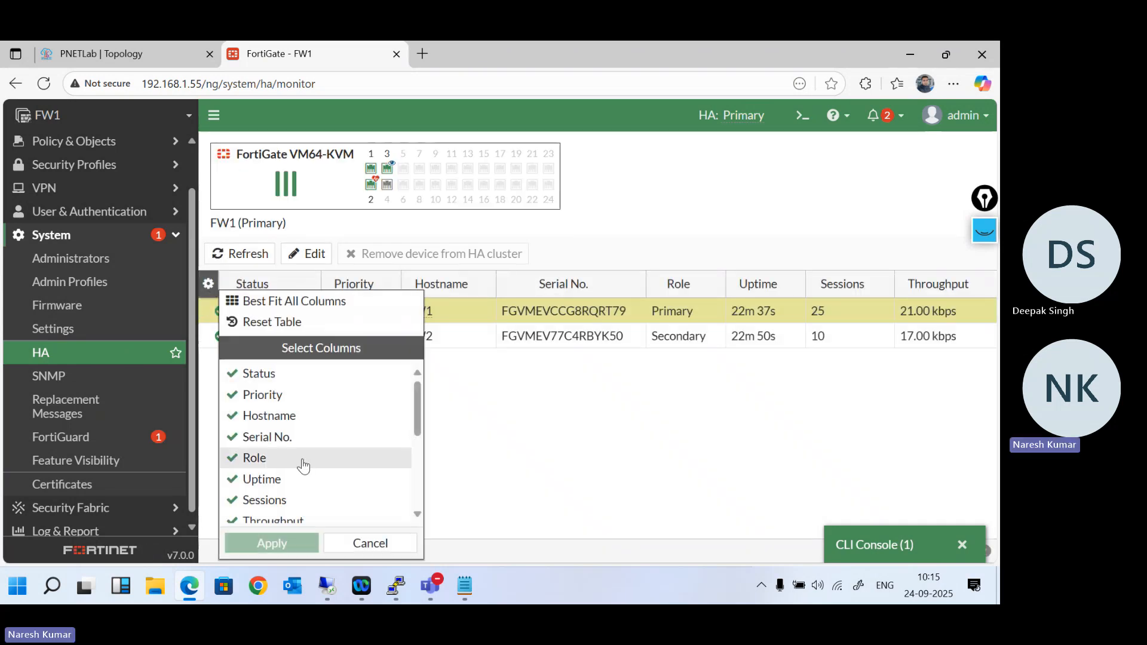
scroll(302, 464, "down", 1)
scroll(303, 467, "down", 4)
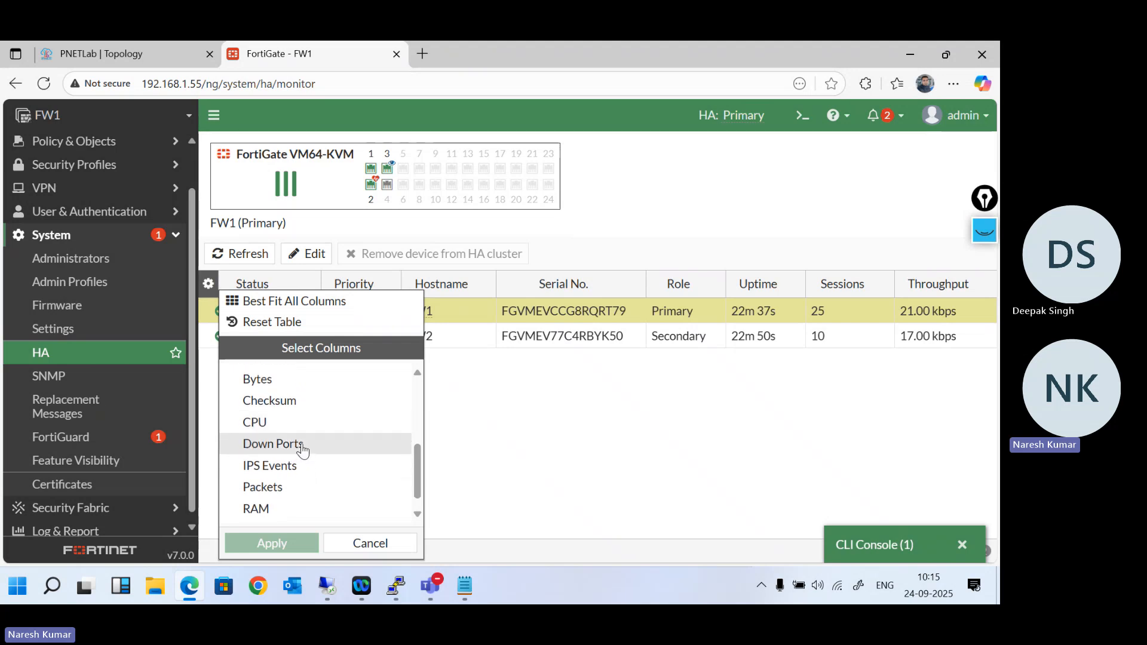
left_click(303, 449)
scroll(330, 497, "down", 1)
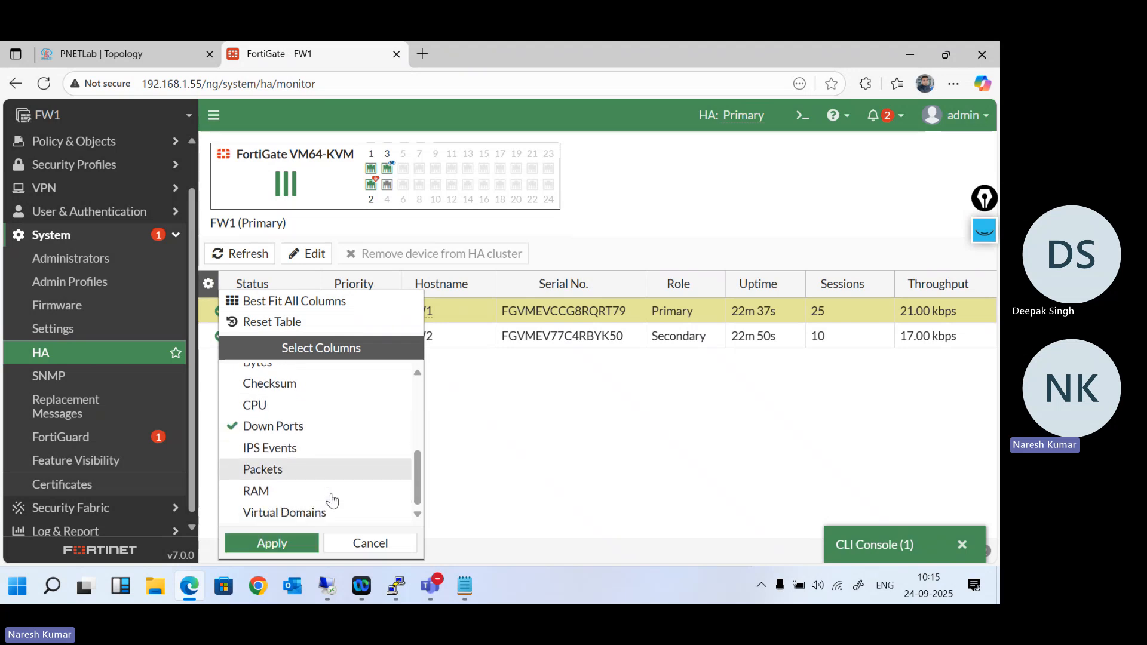
left_click(288, 540)
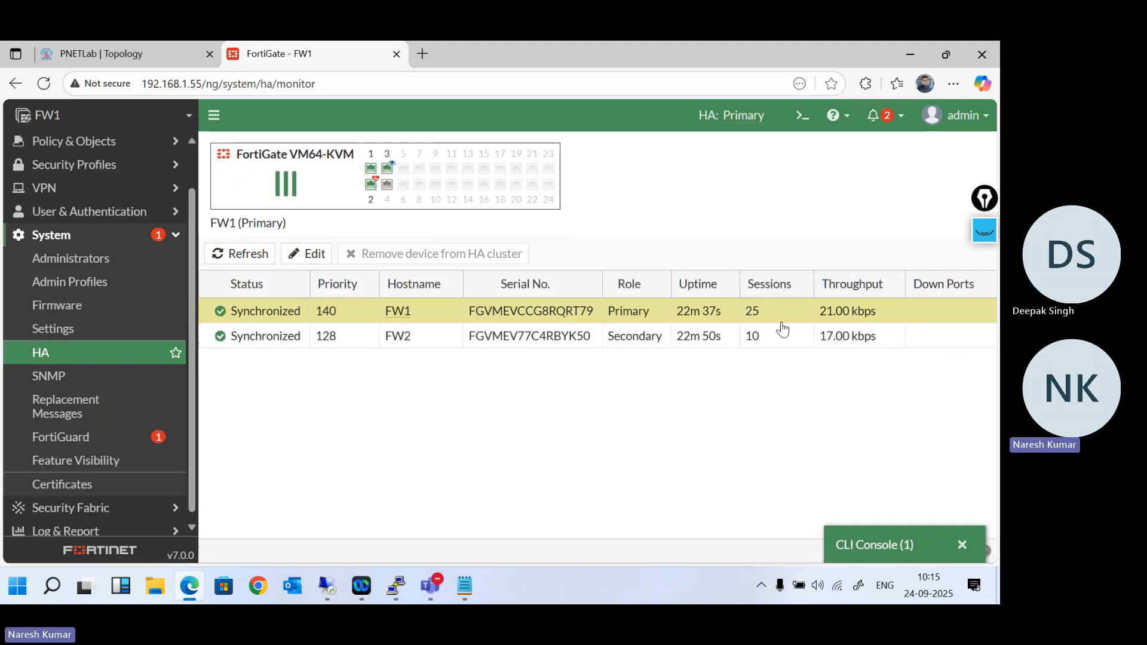
scroll(782, 328, "left", 3)
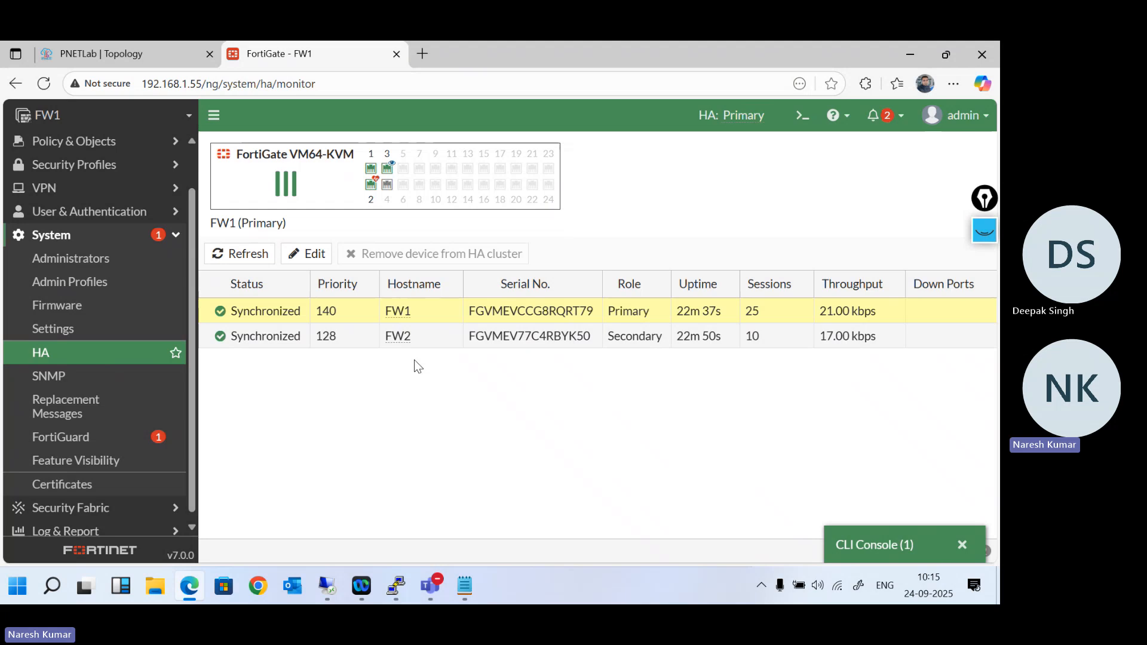
double_click(284, 314)
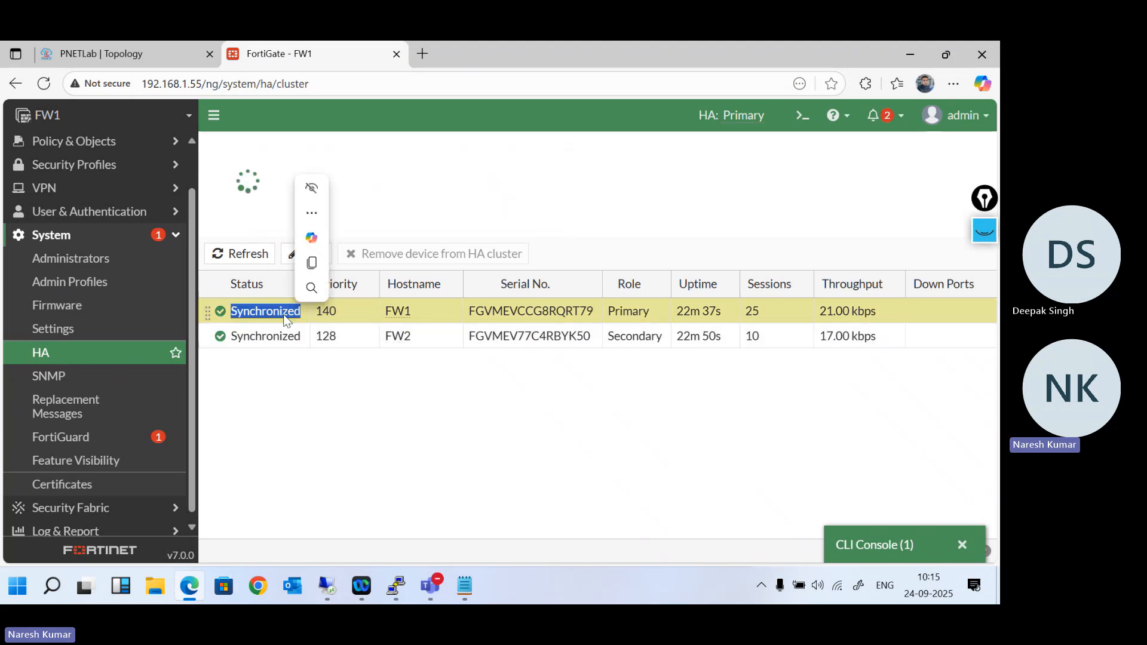
- Open a console session to the right-hand Fortinet firewall in the PNETLab topology and log in as admin, submitting the password prompt
left_click(119, 53)
mouse_move(291, 263)
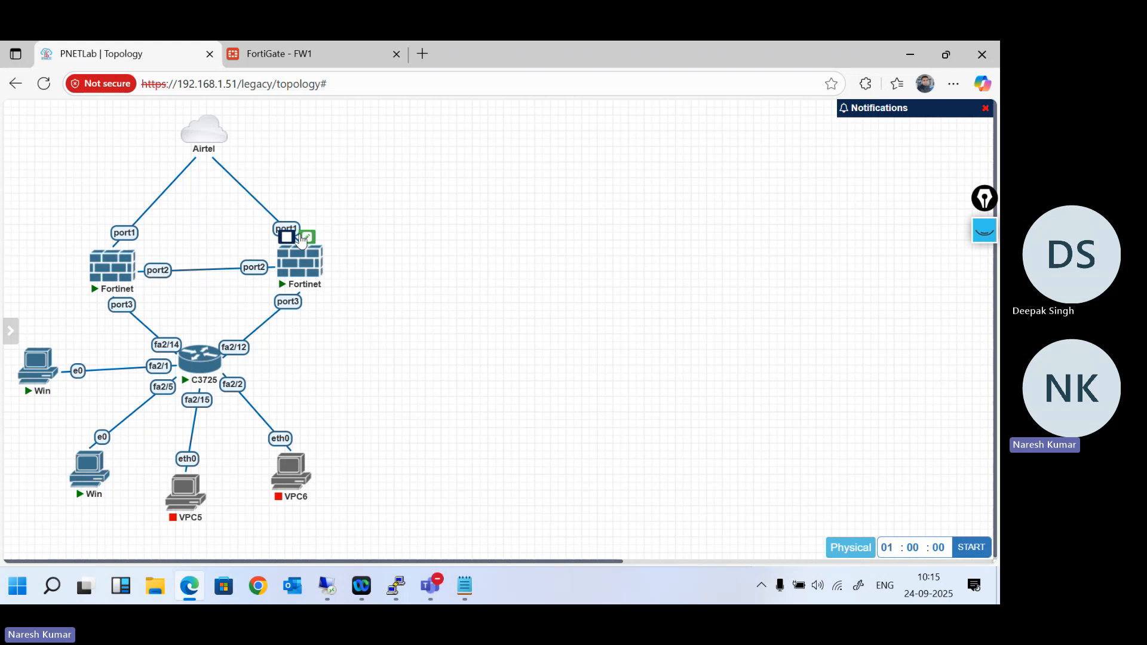
left_click(292, 263)
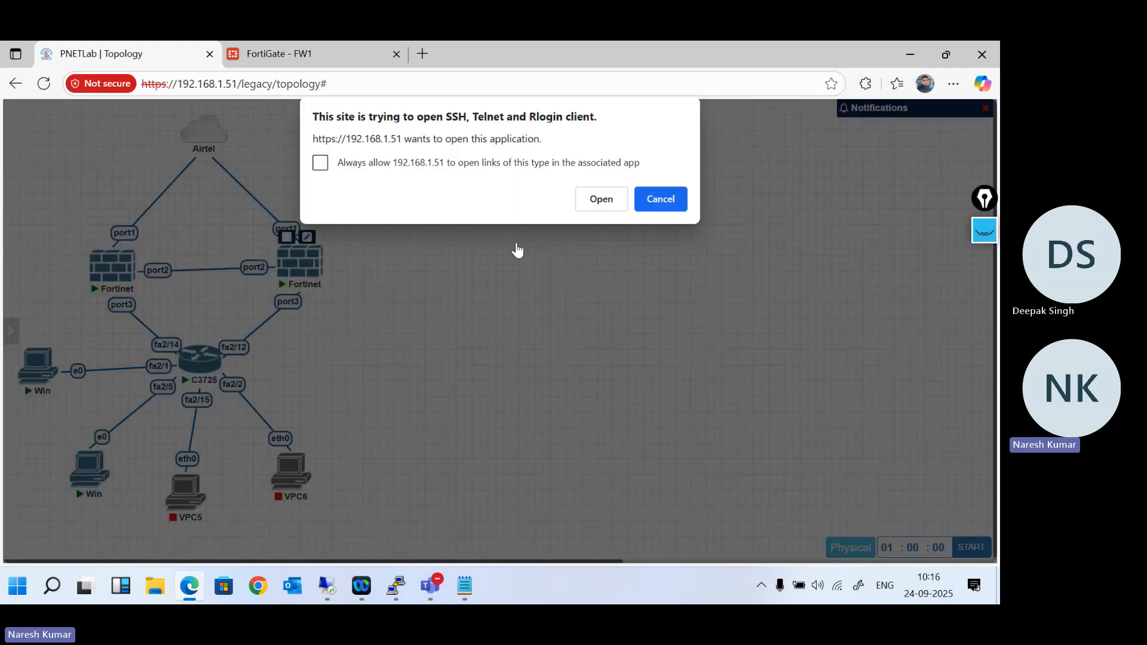
left_click(600, 201)
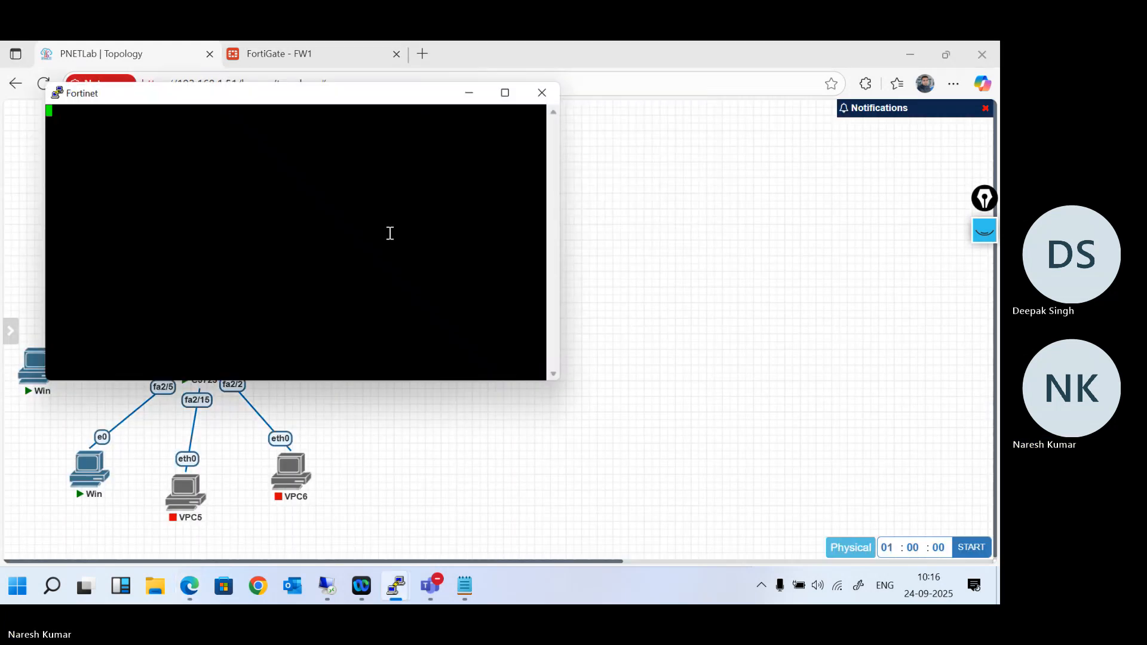
key("Return")
type("admin")
key("Return")
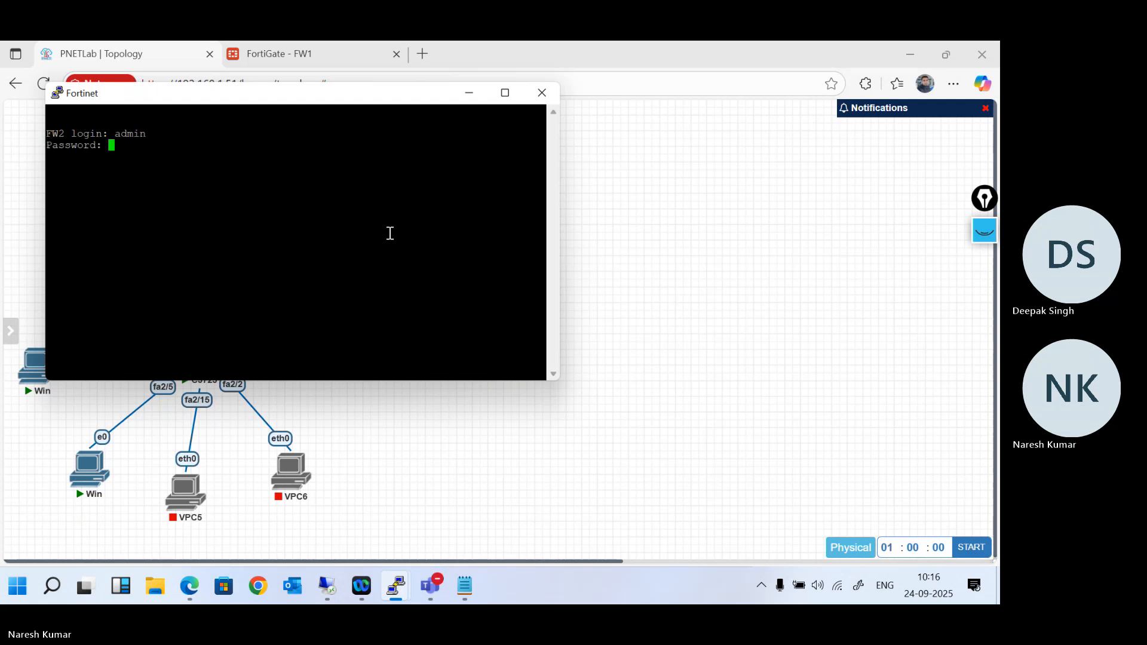
key("Return")
- Factory-reset FW2 with "execute factoryreset" after listing its options, confirm the reset, and close the console session
type("execute")
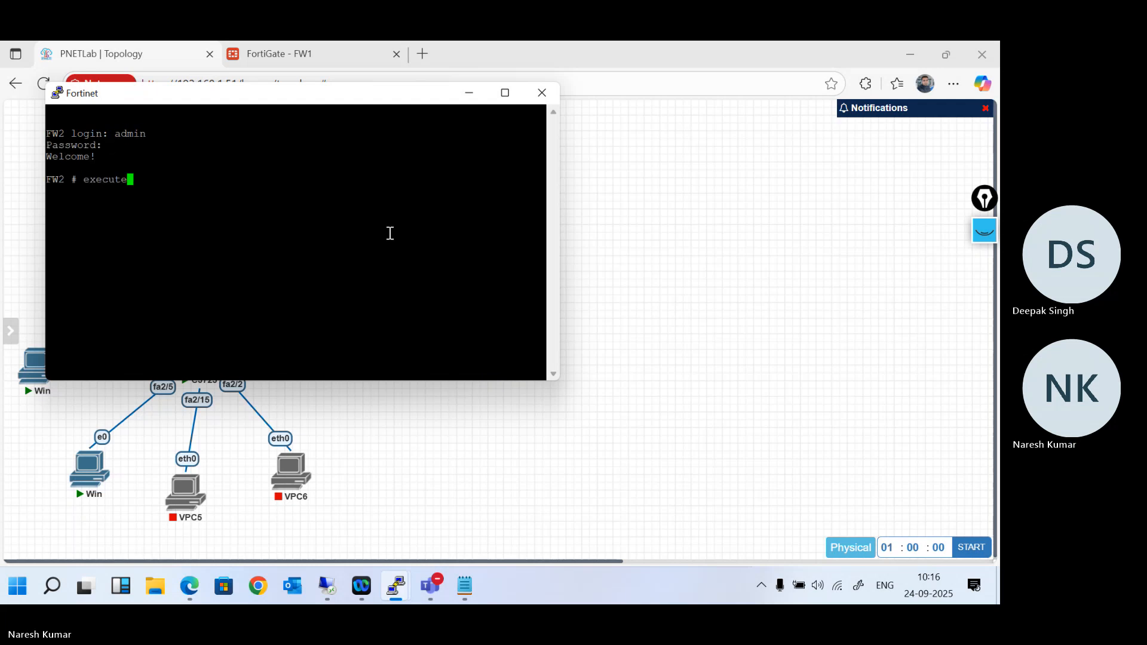
type(" fac")
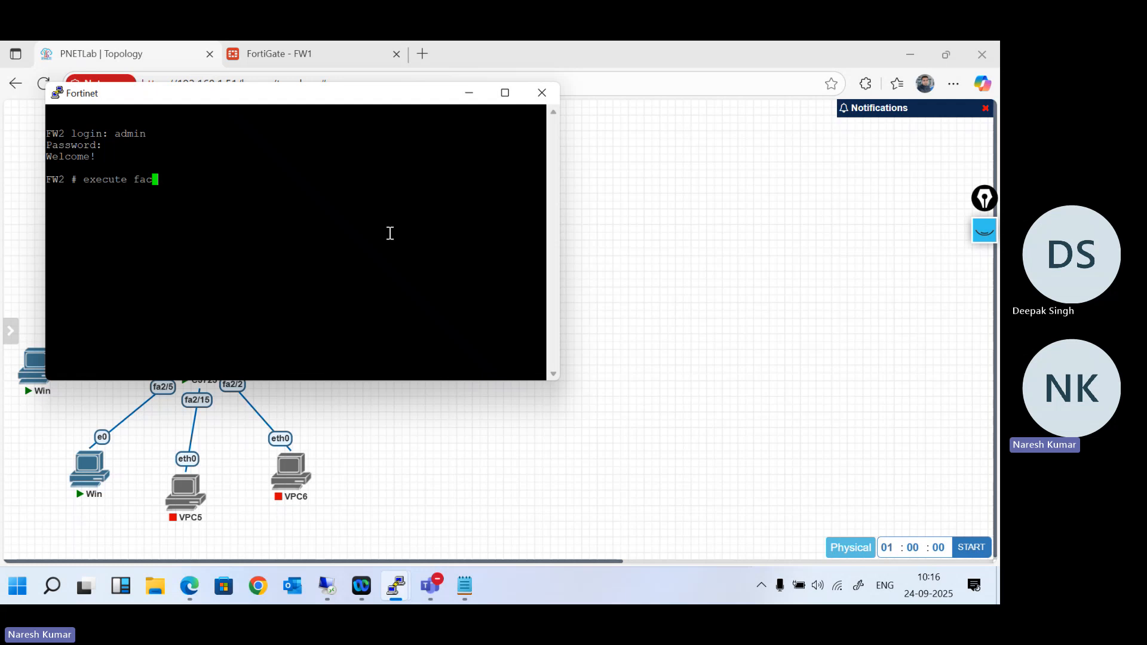
type("toryreset ?")
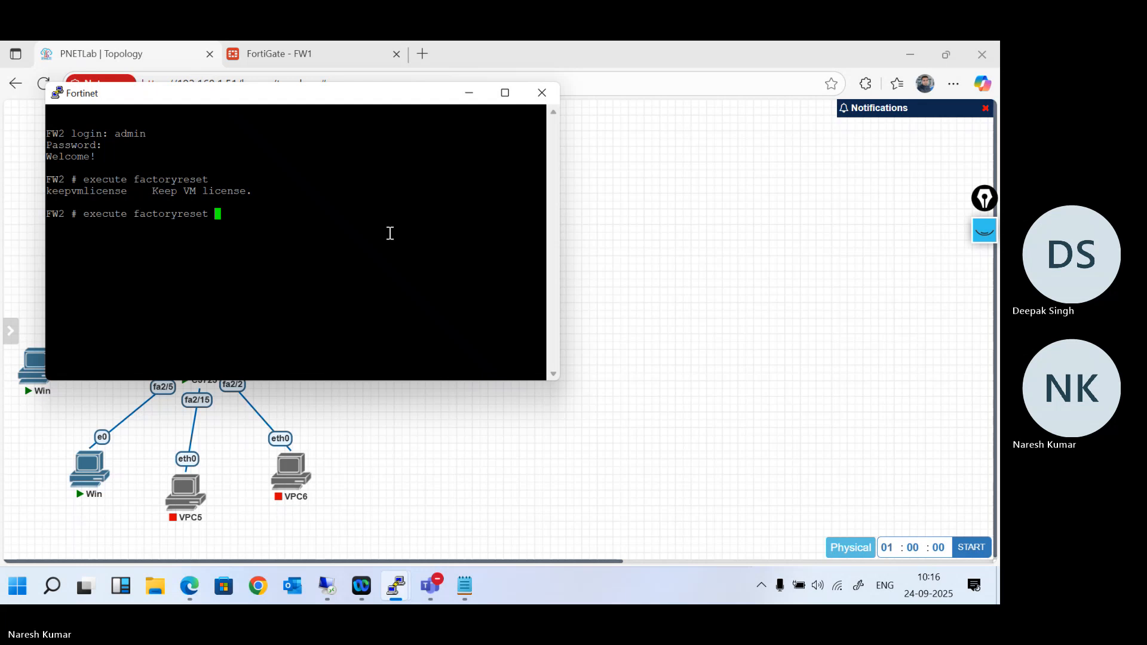
key("Return")
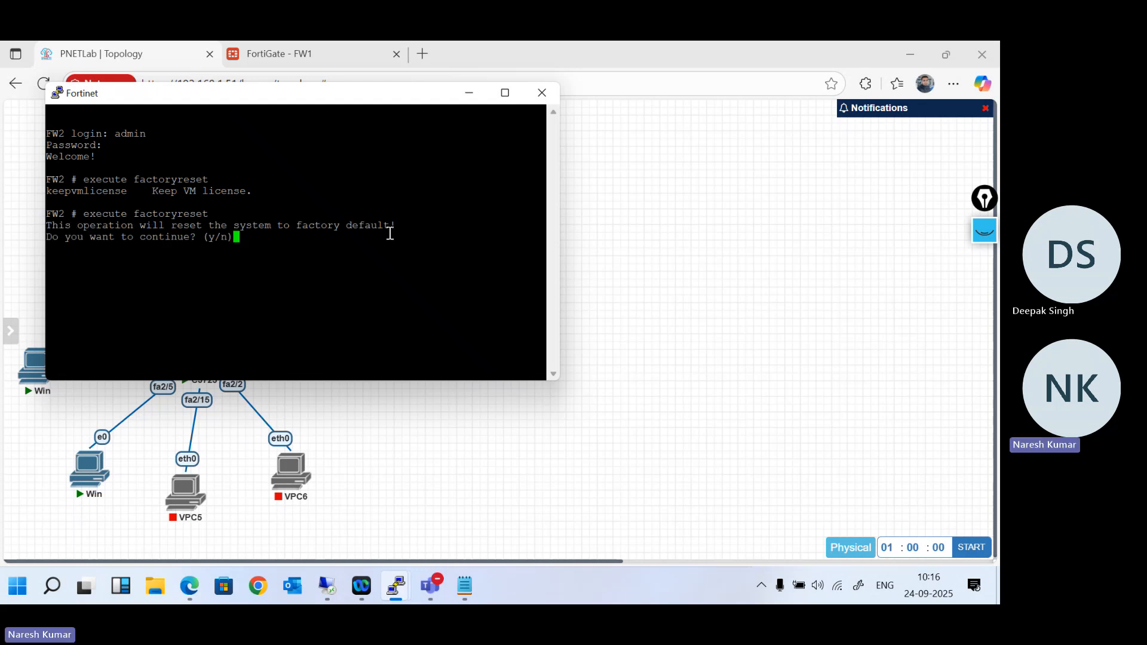
type("y")
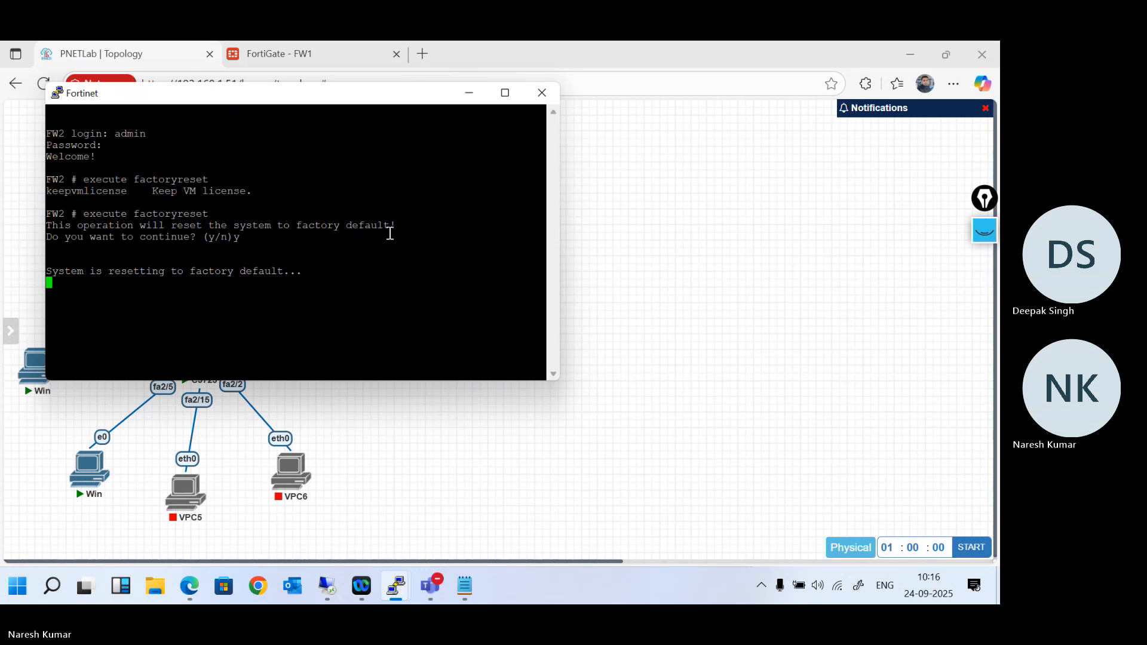
key("Return")
key("Return")
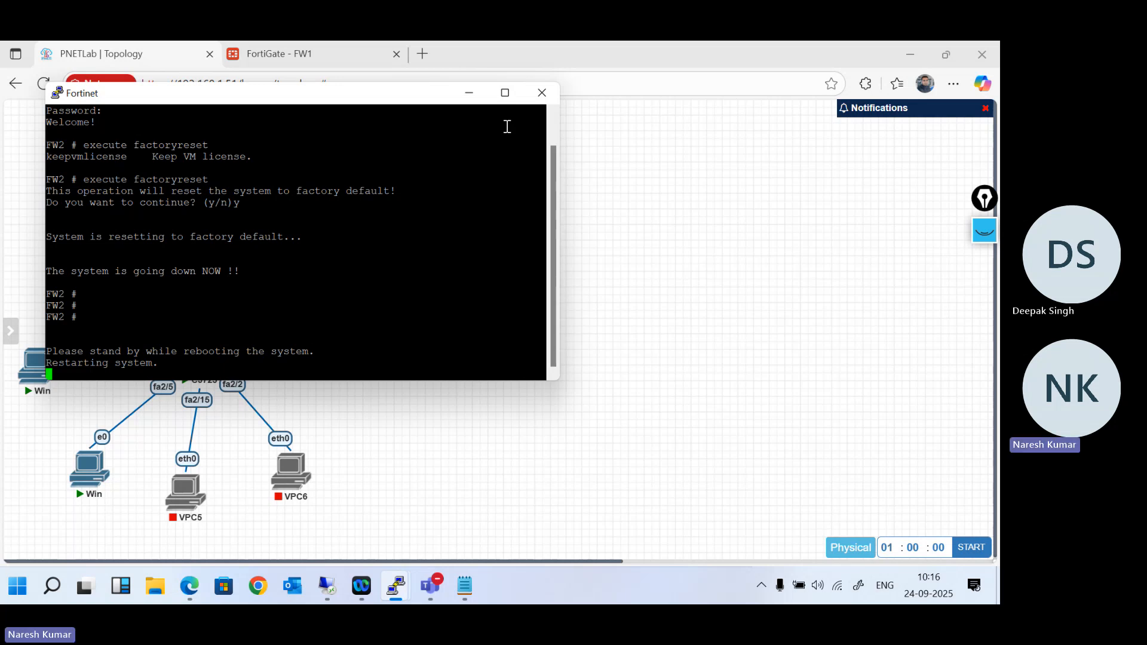
left_click(540, 94)
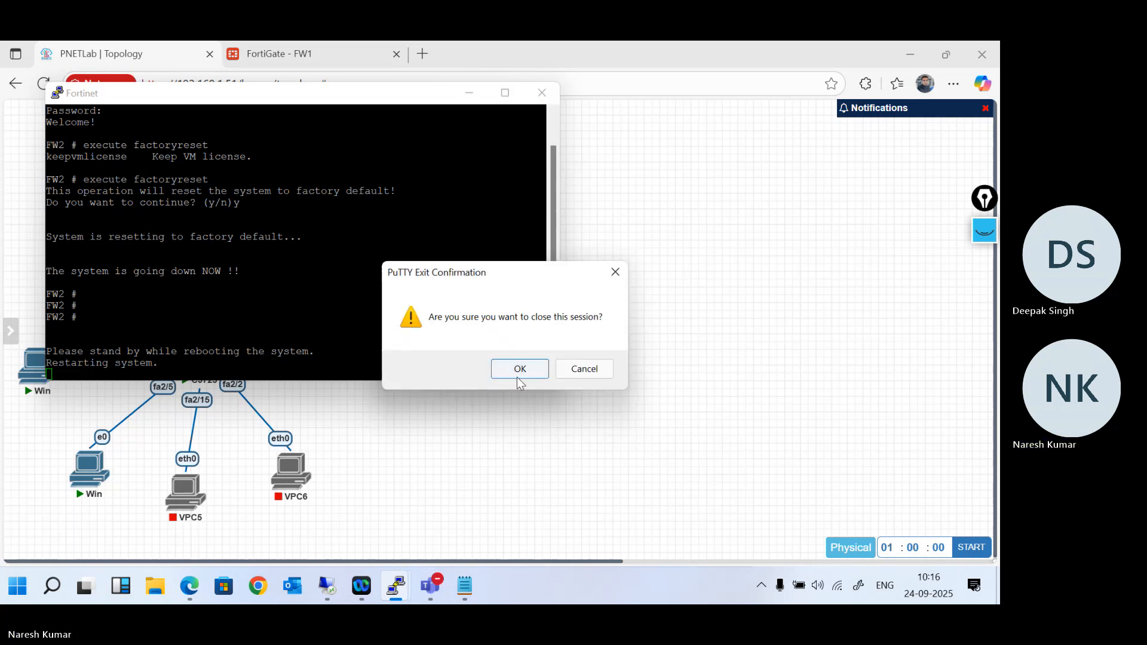
left_click(519, 368)
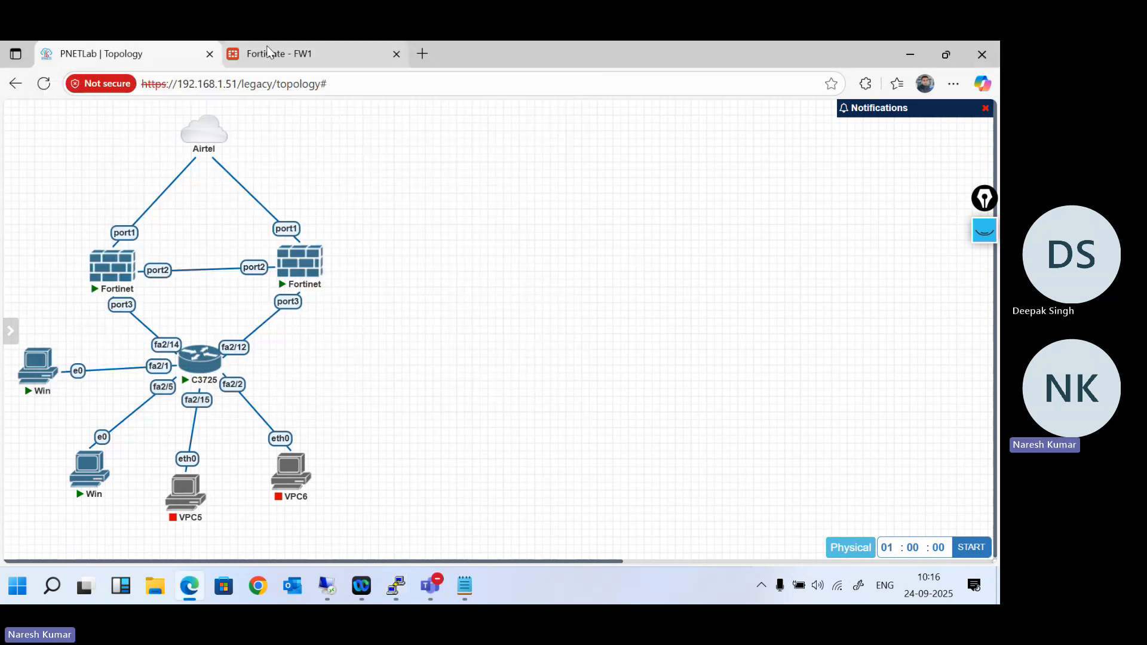
- In FW1's High Availability settings, set the mode to Active-Active and the device priority to 128
left_click(281, 53)
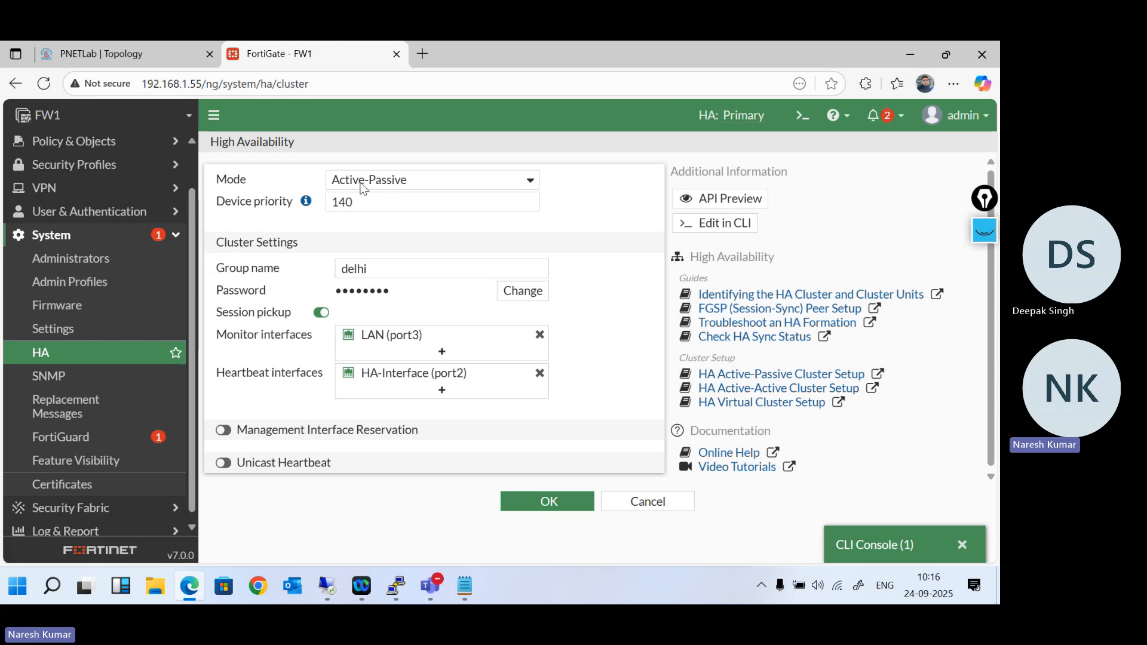
left_click(386, 185)
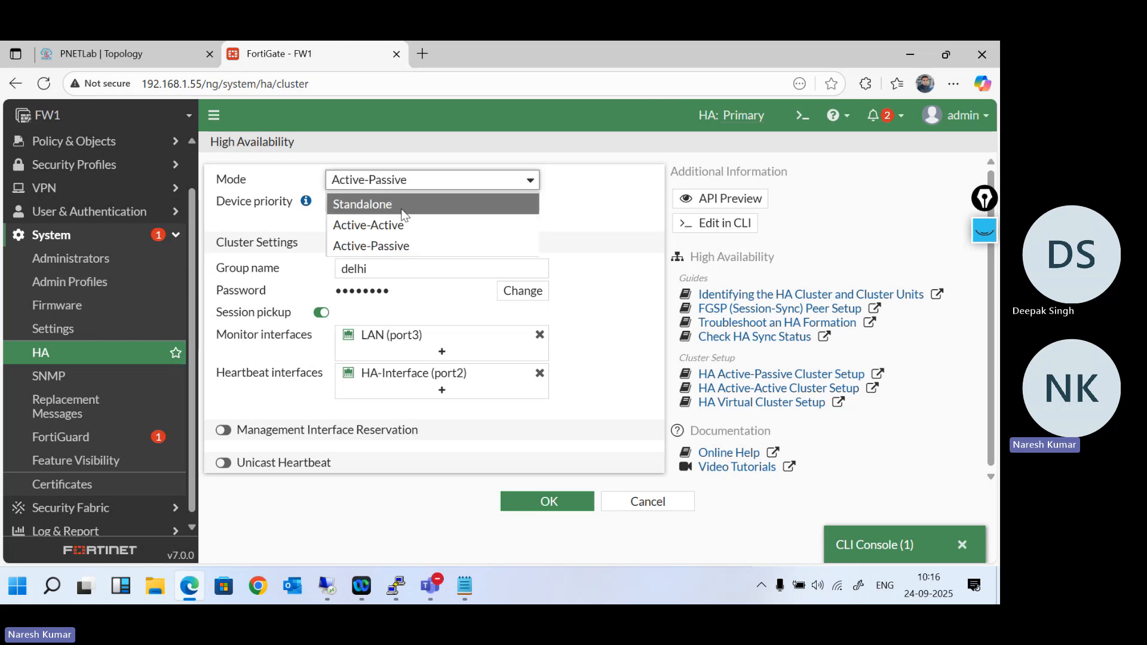
left_click(407, 222)
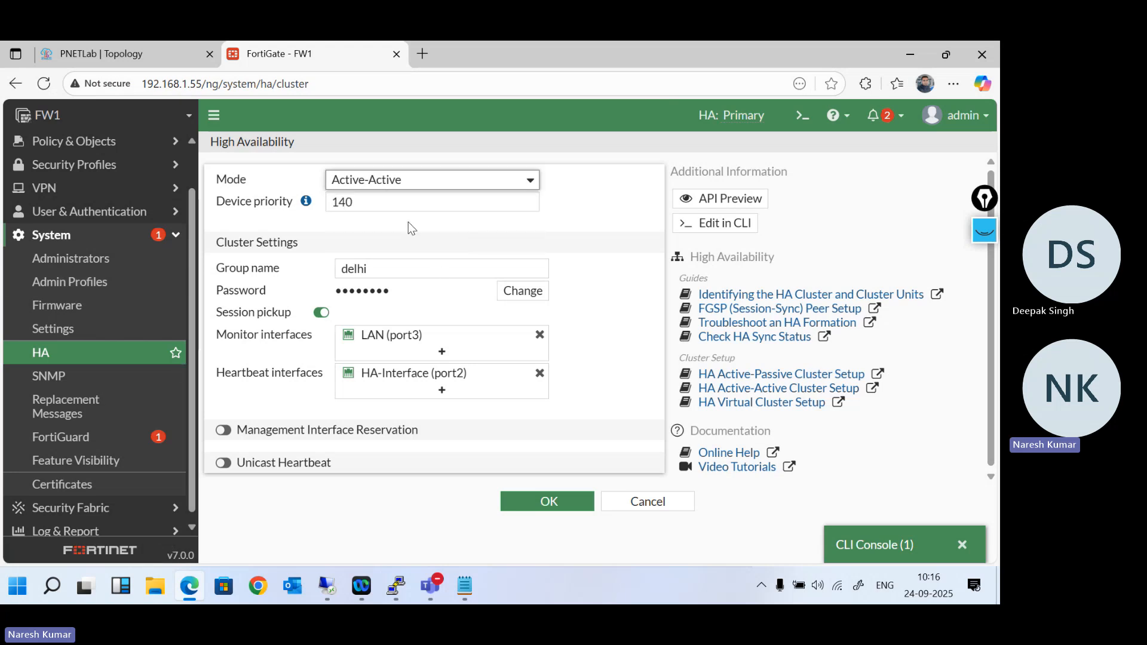
double_click(379, 203)
mouse_move(307, 202)
type("128")
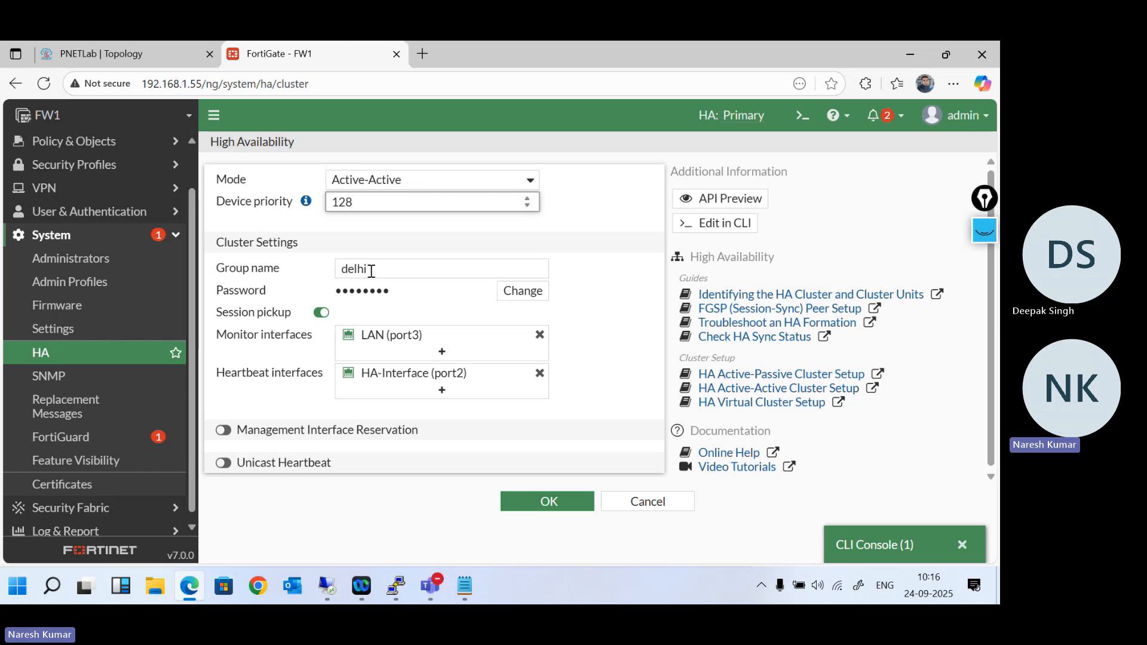
- Change the HA cluster password by entering a new password in the cluster settings
left_click(517, 292)
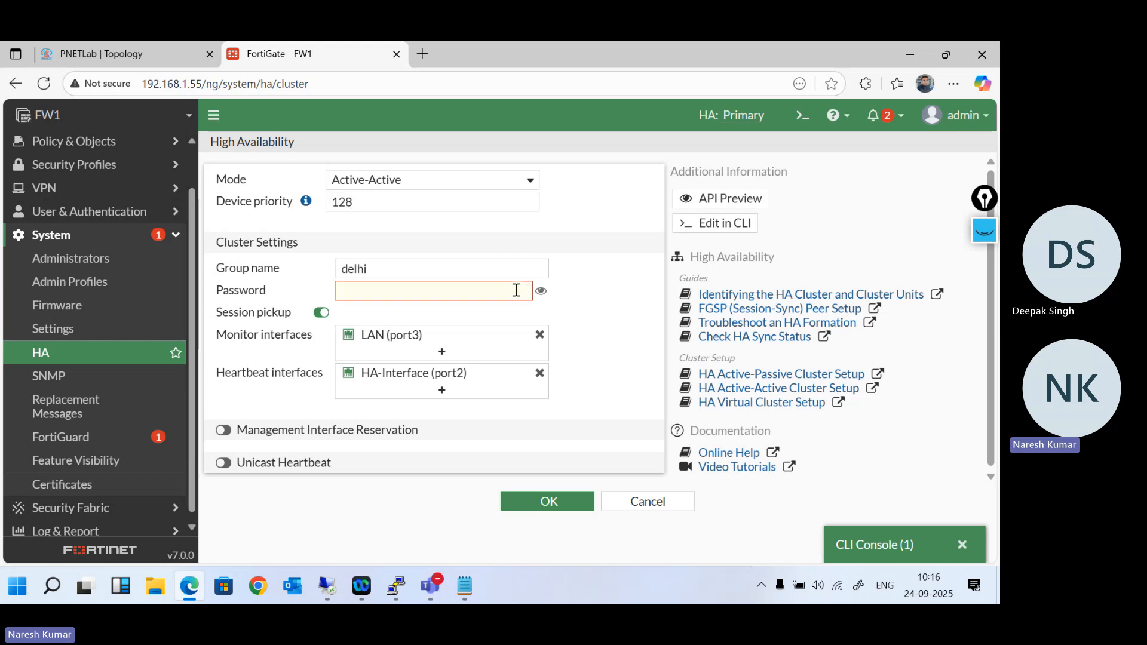
left_click(458, 297)
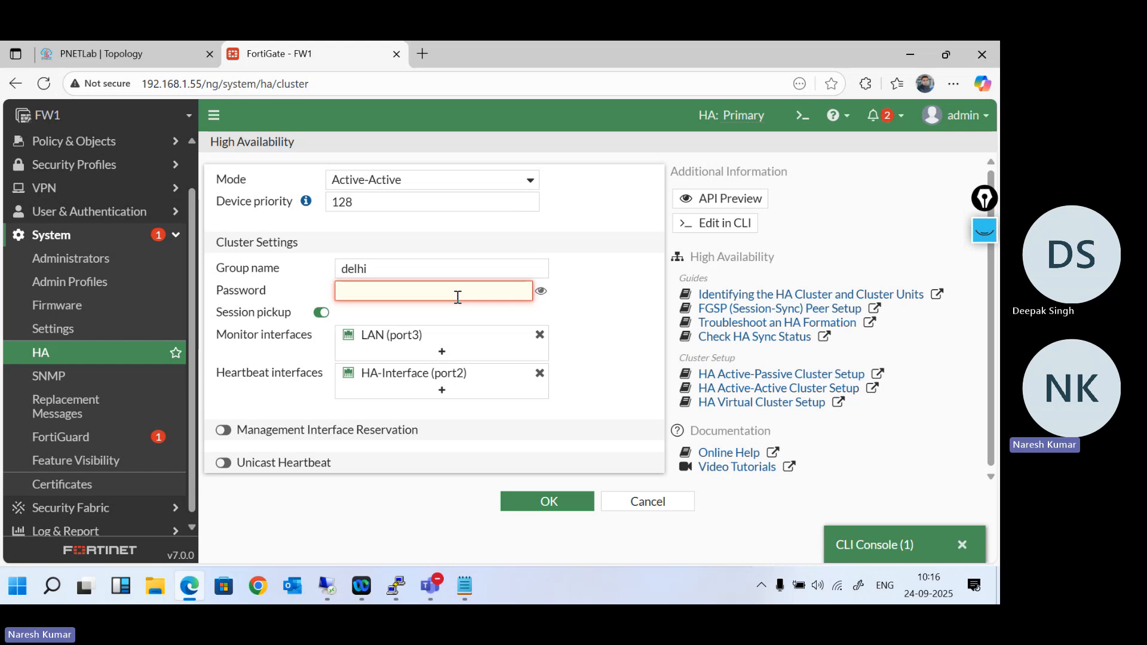
- Add WAN (port1) to the monitor interfaces and save FW1's HA configuration
left_click(136, 60)
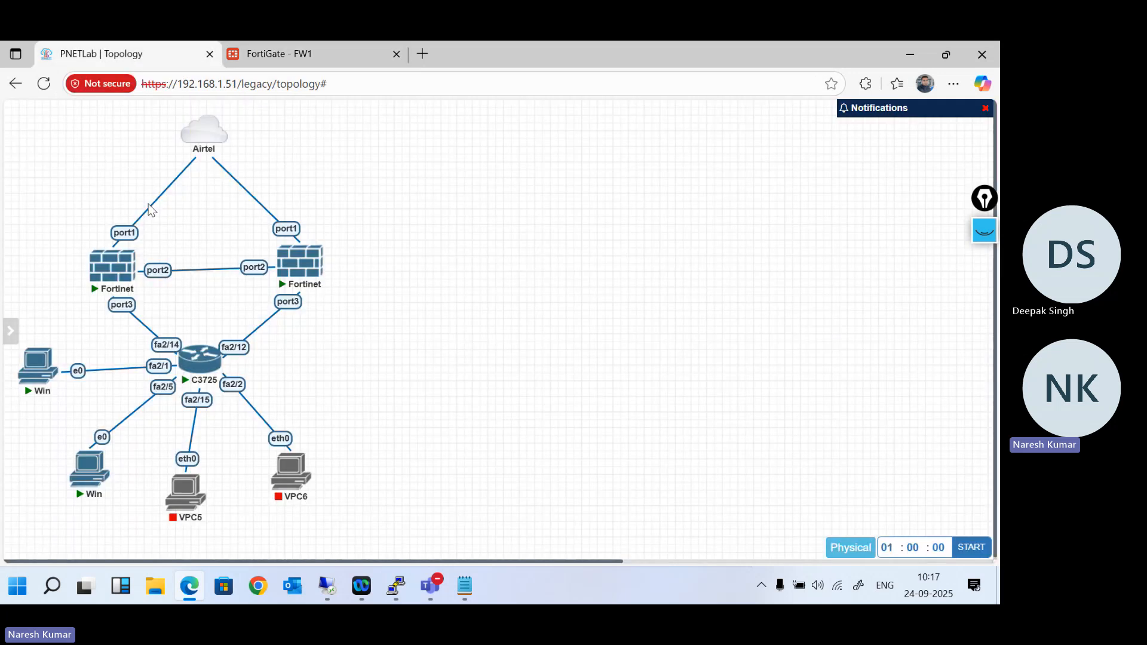
left_click(274, 63)
left_click(442, 351)
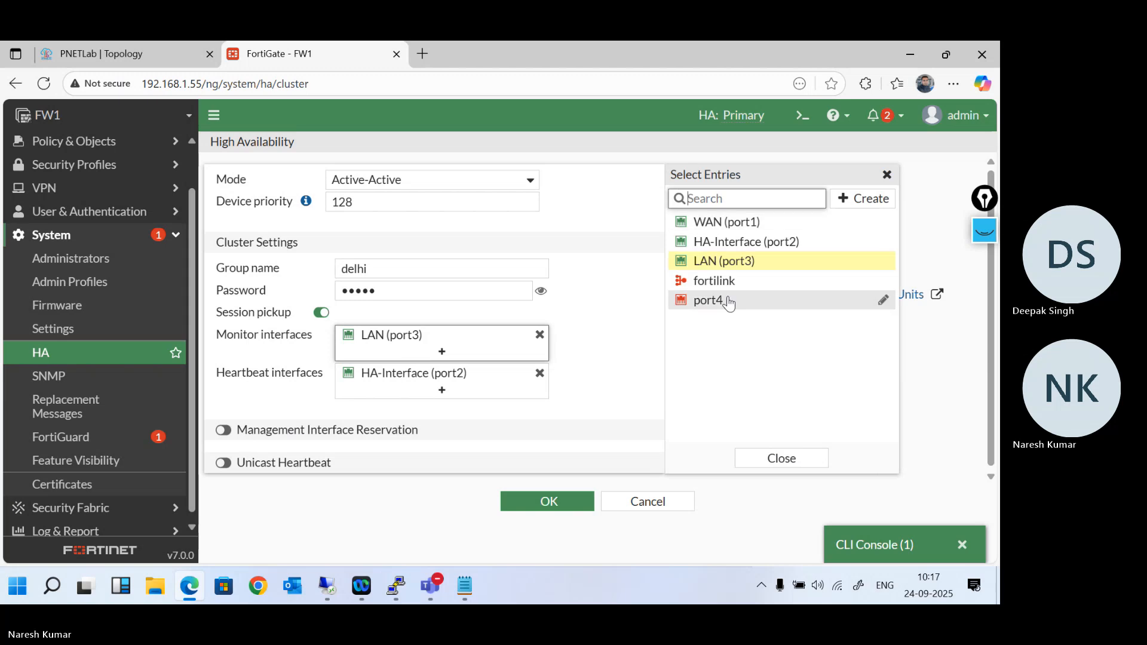
left_click(734, 230)
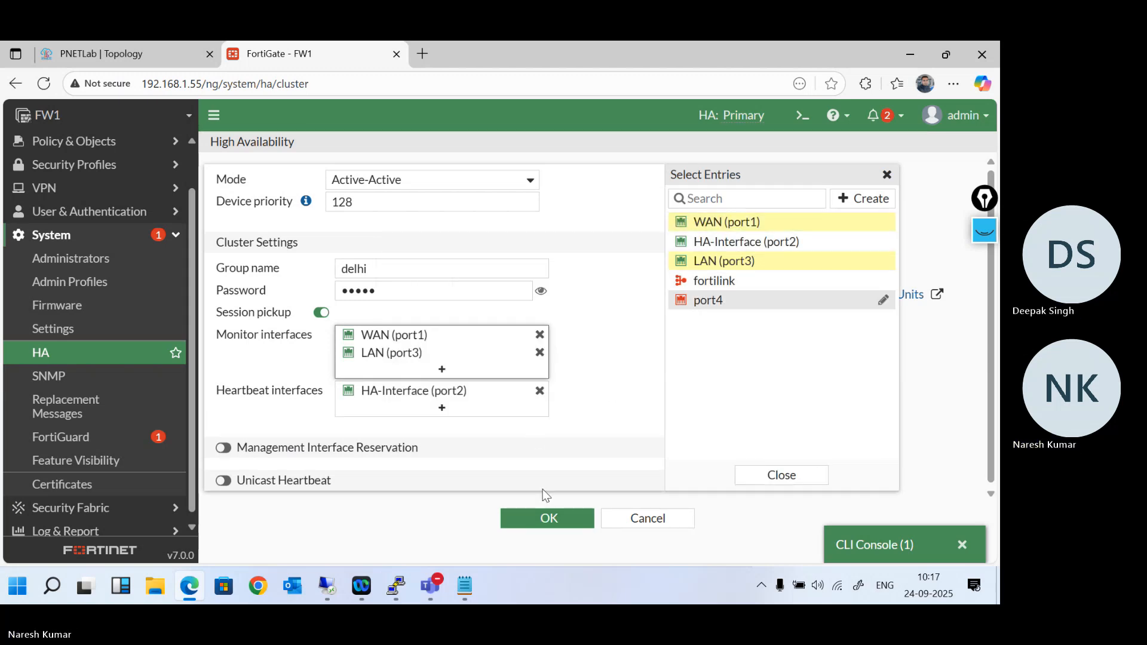
left_click(548, 519)
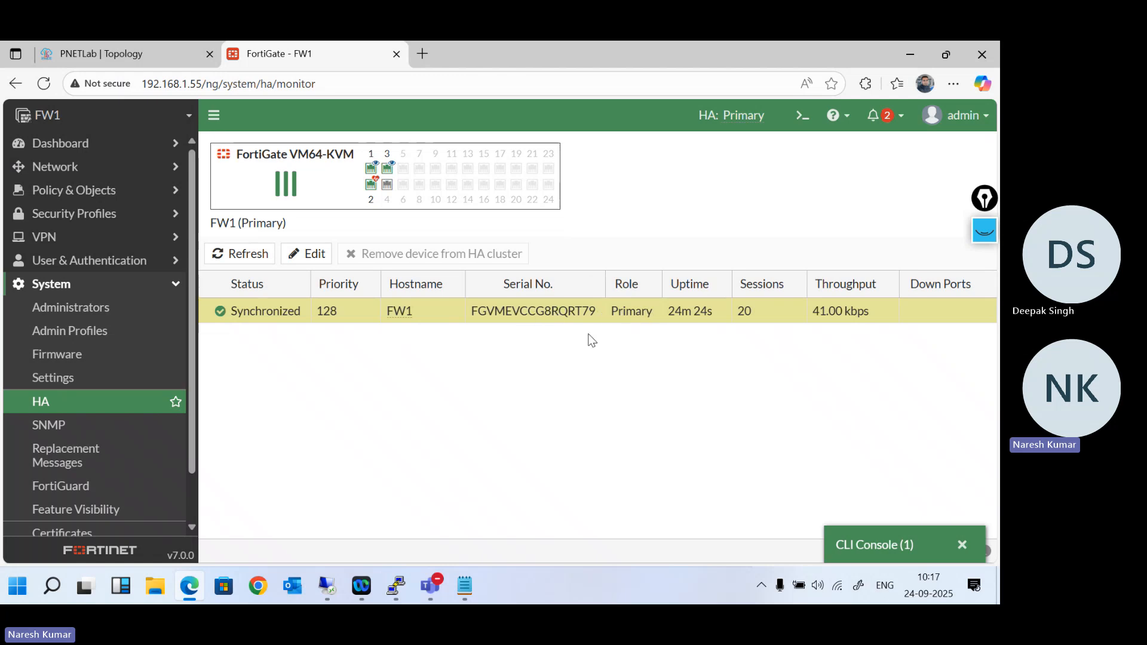
- Reopen a console session to the right-hand Fortinet firewall from the PNETLab topology
left_click(115, 49)
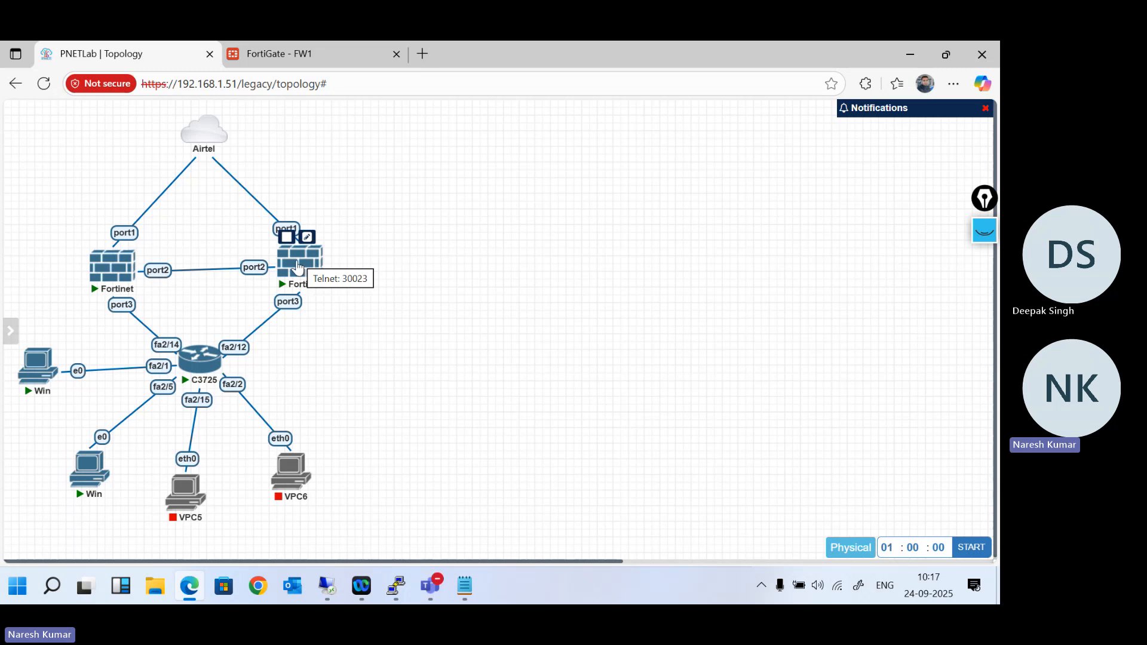
left_click(297, 263)
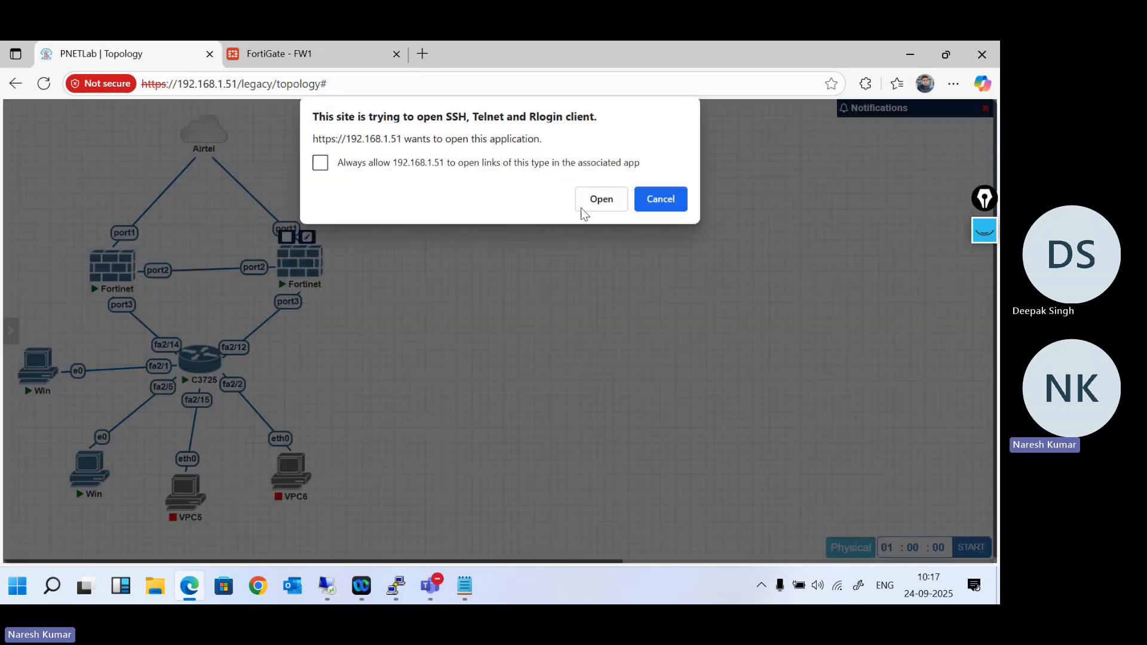
left_click(600, 200)
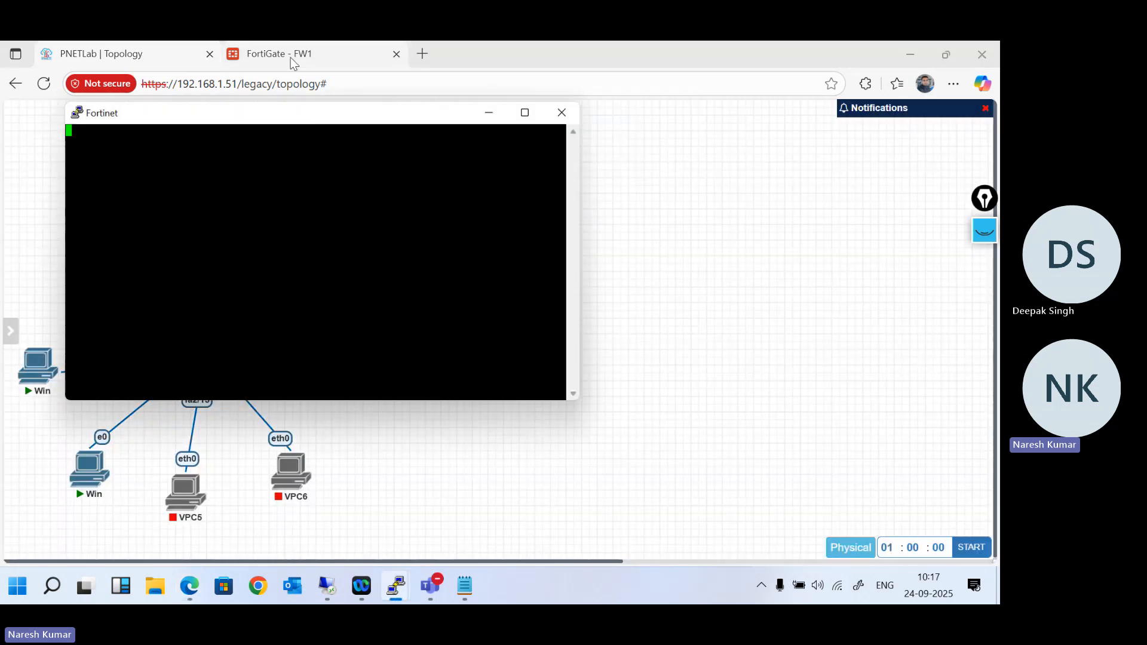
- Return to FW1, replace the old CLI console with a new one, and run "show system ha" to display the HA configuration
left_click(290, 58)
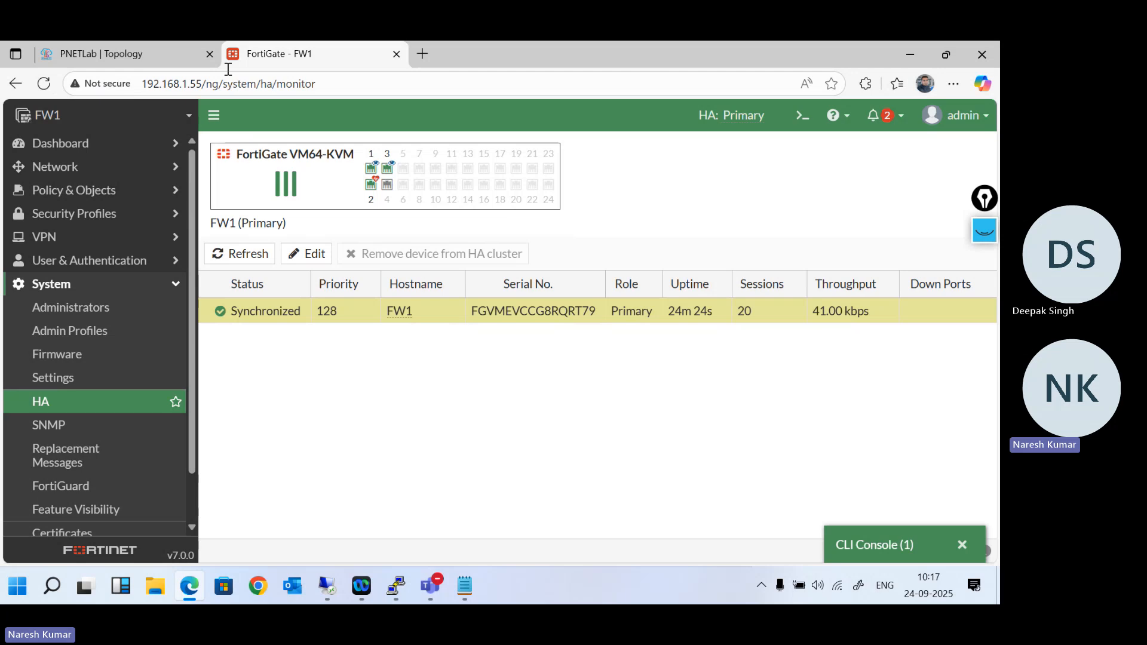
left_click(890, 545)
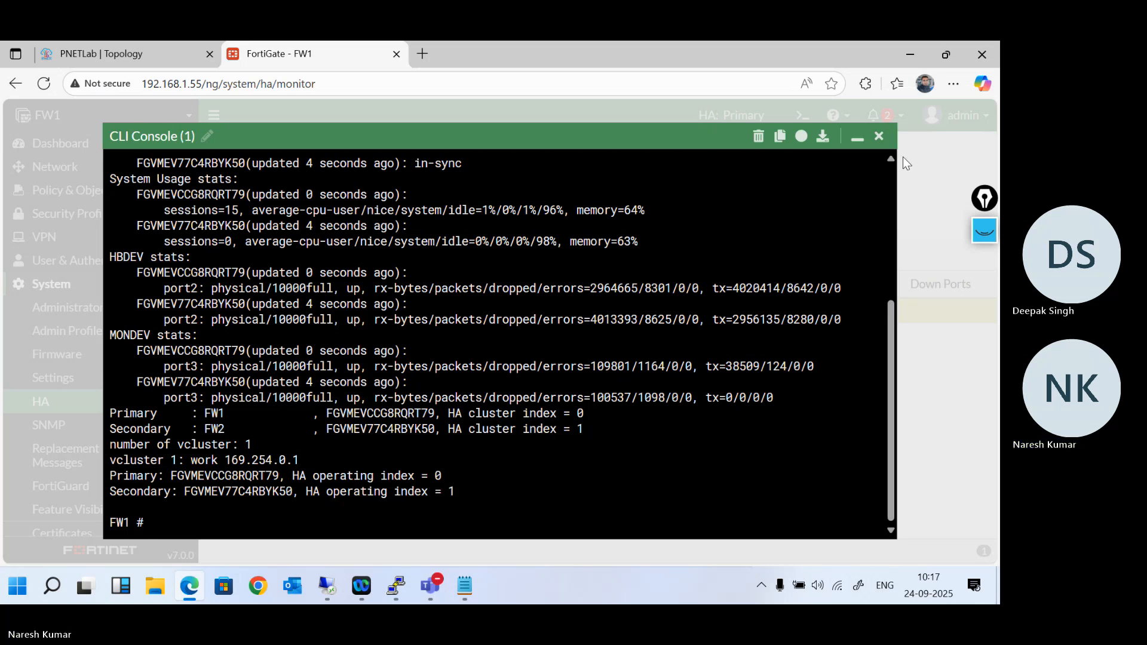
left_click(877, 138)
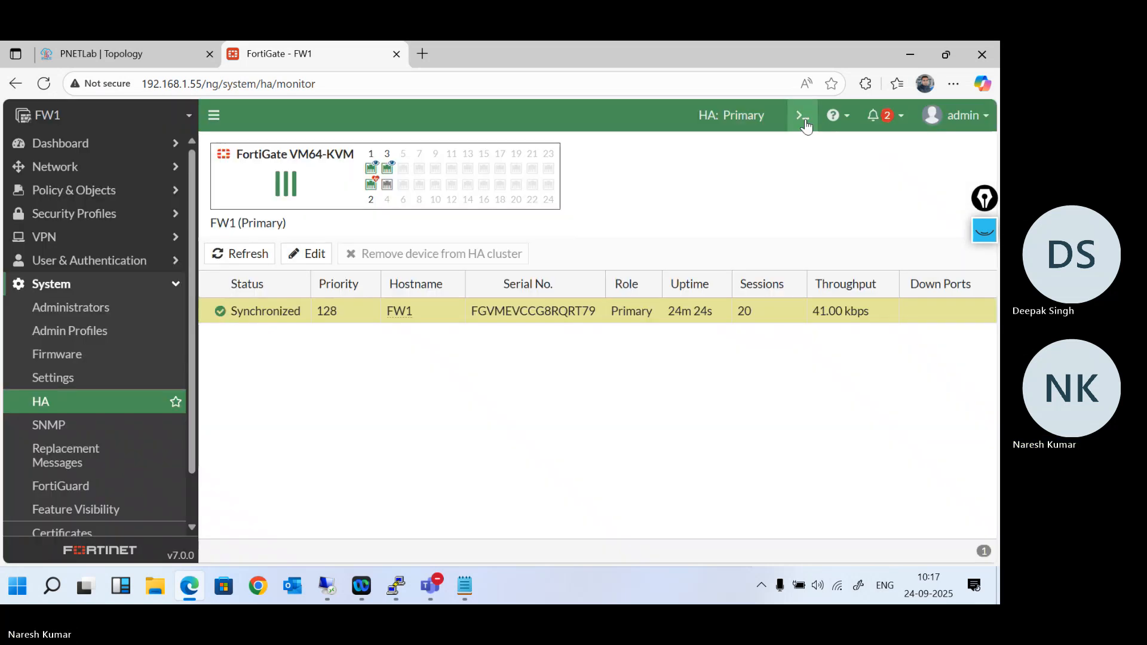
left_click(803, 115)
type("show system ha")
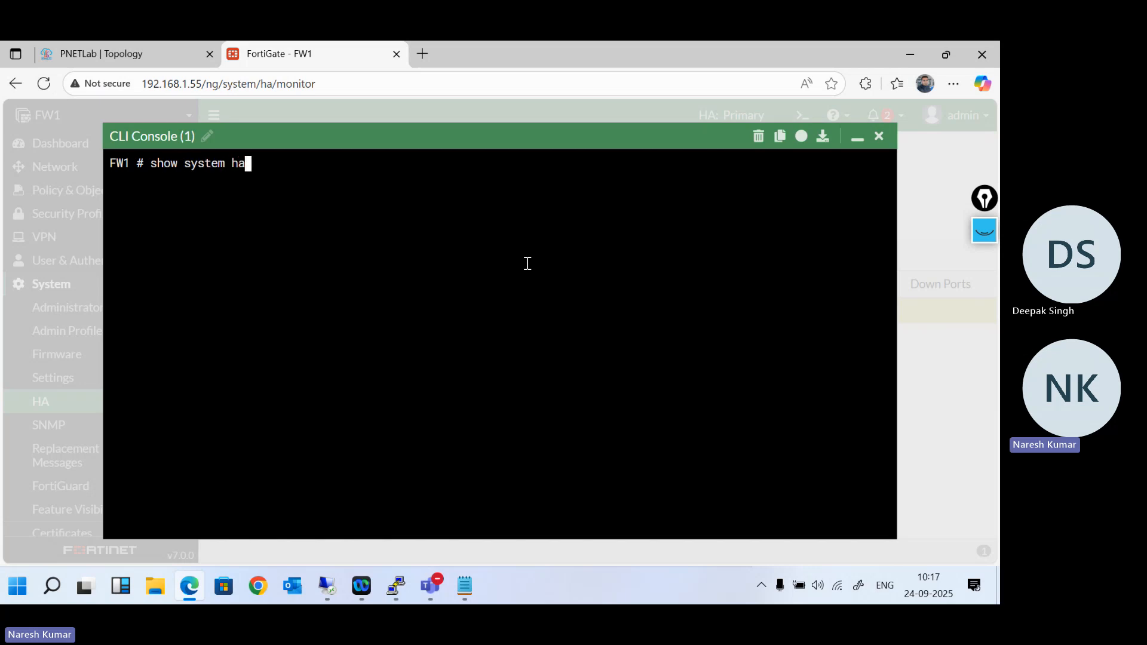
key("Return")
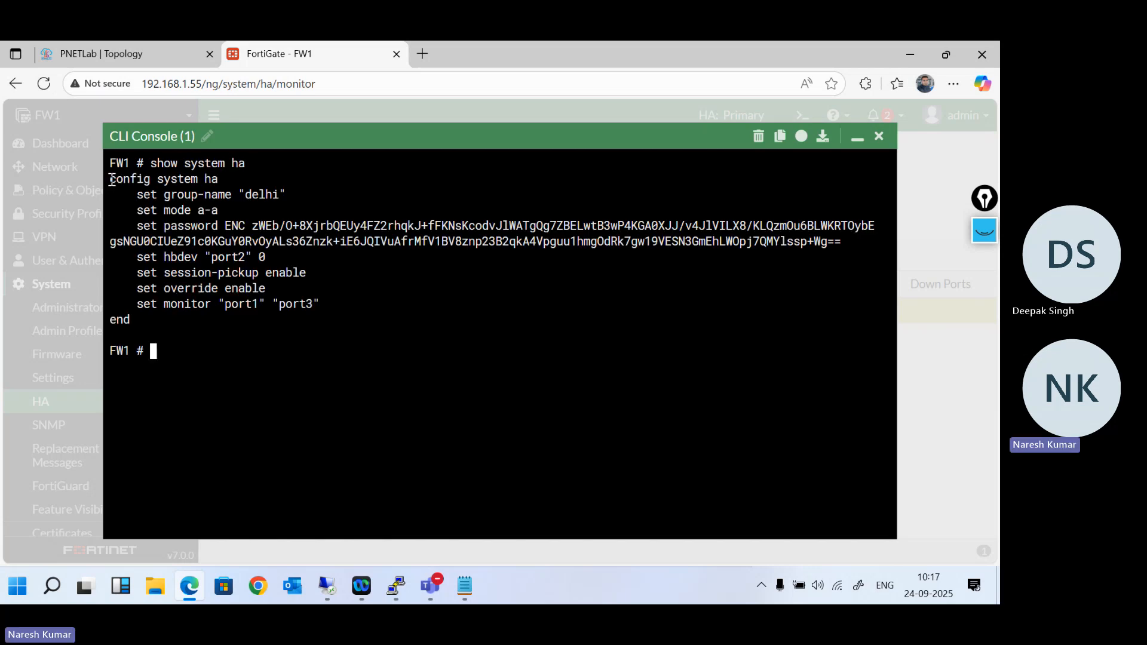
- Copy the complete "config system ha" block from FW1's CLI output and open OneNote 2016 in a maximized window
left_click_drag(110, 178, 327, 318)
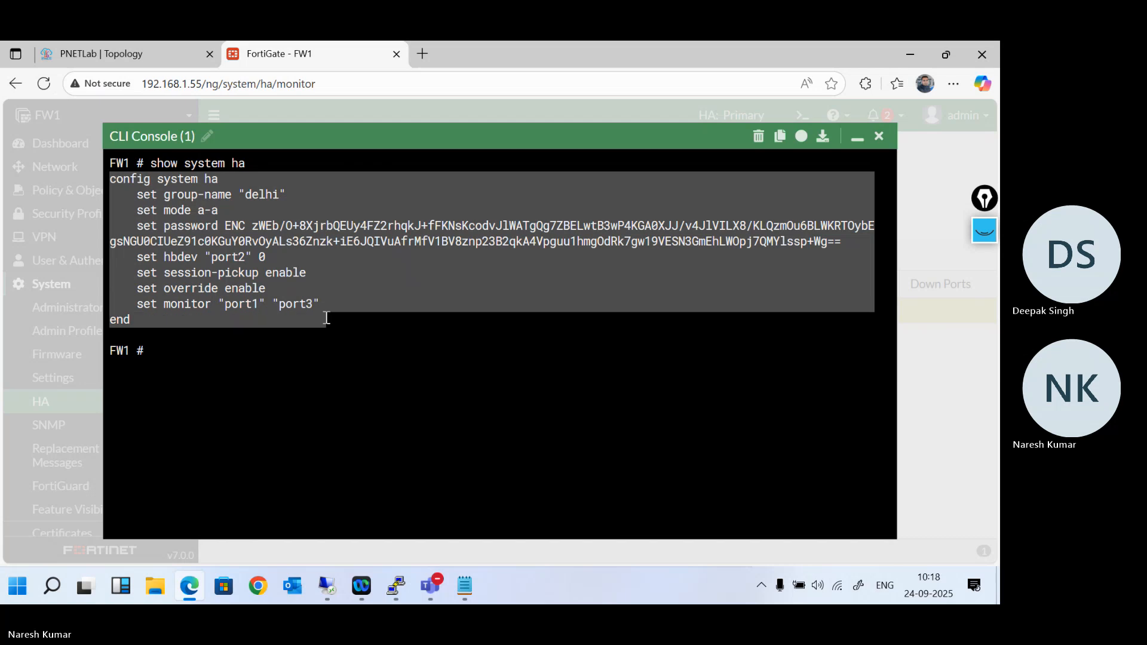
key("super+r")
key("Escape")
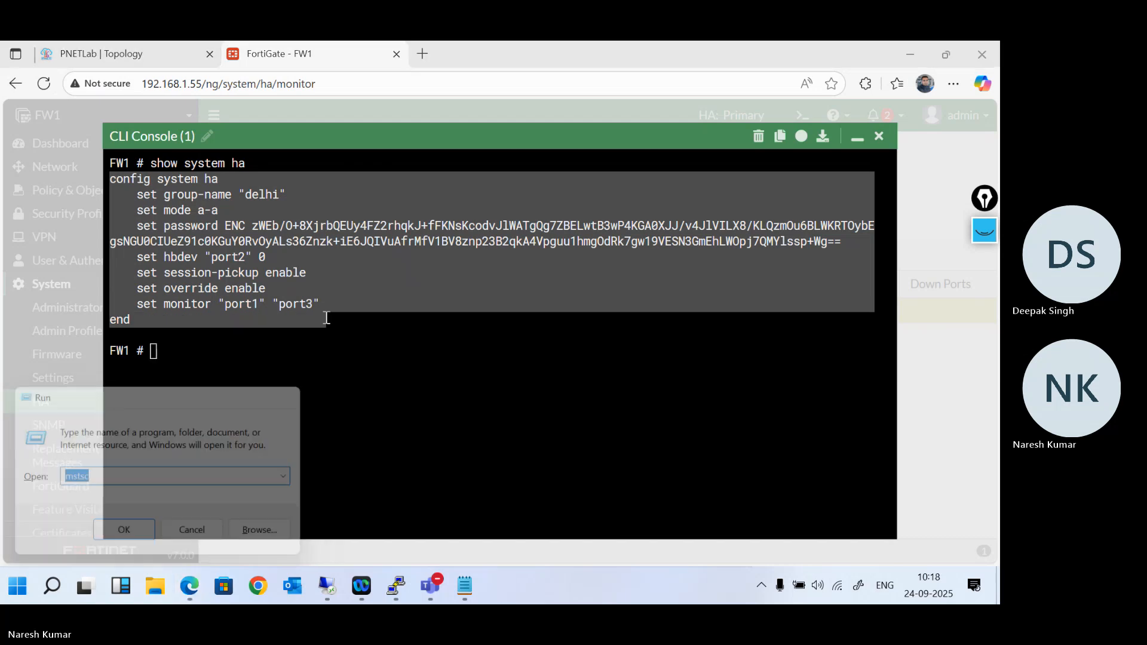
key("super")
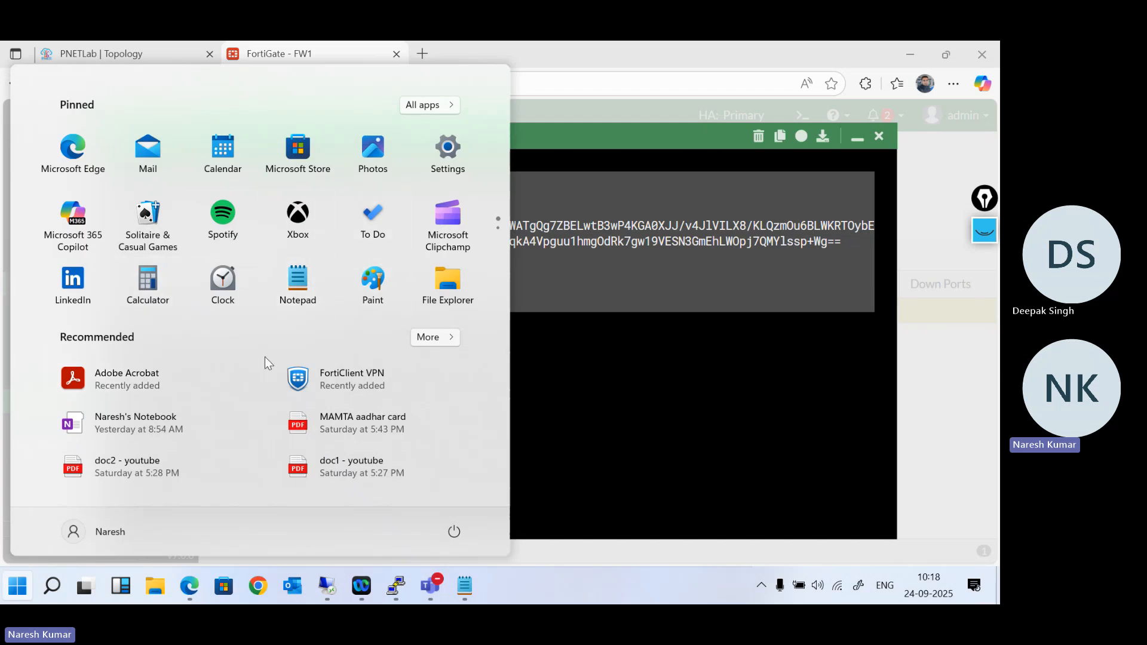
type("n")
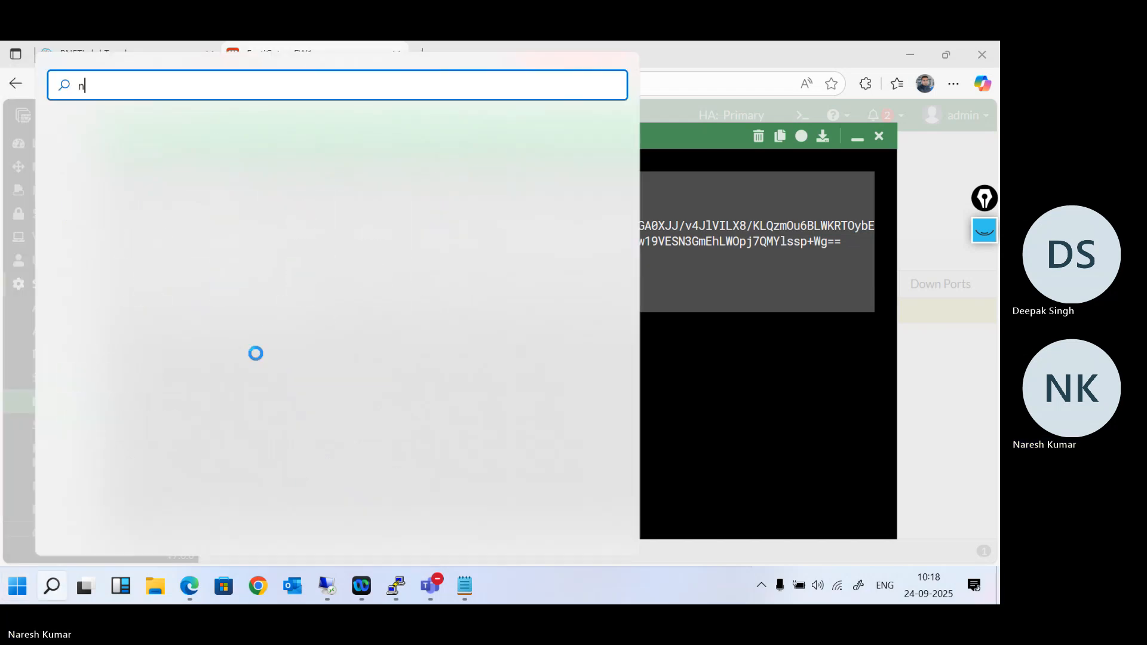
type("ot")
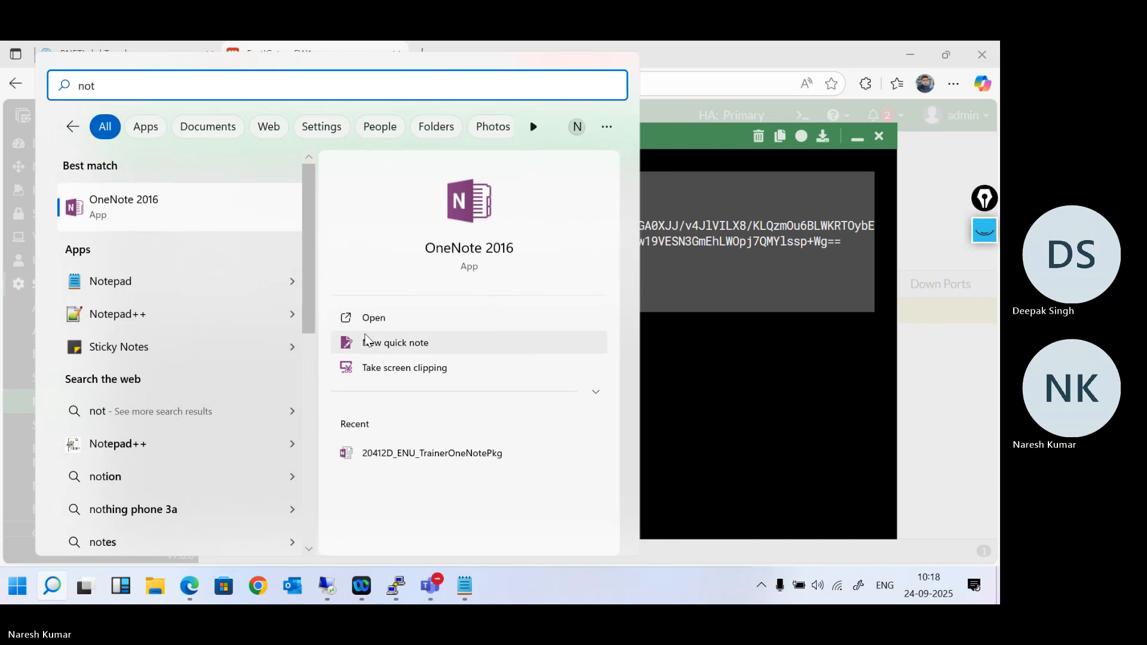
left_click(123, 215)
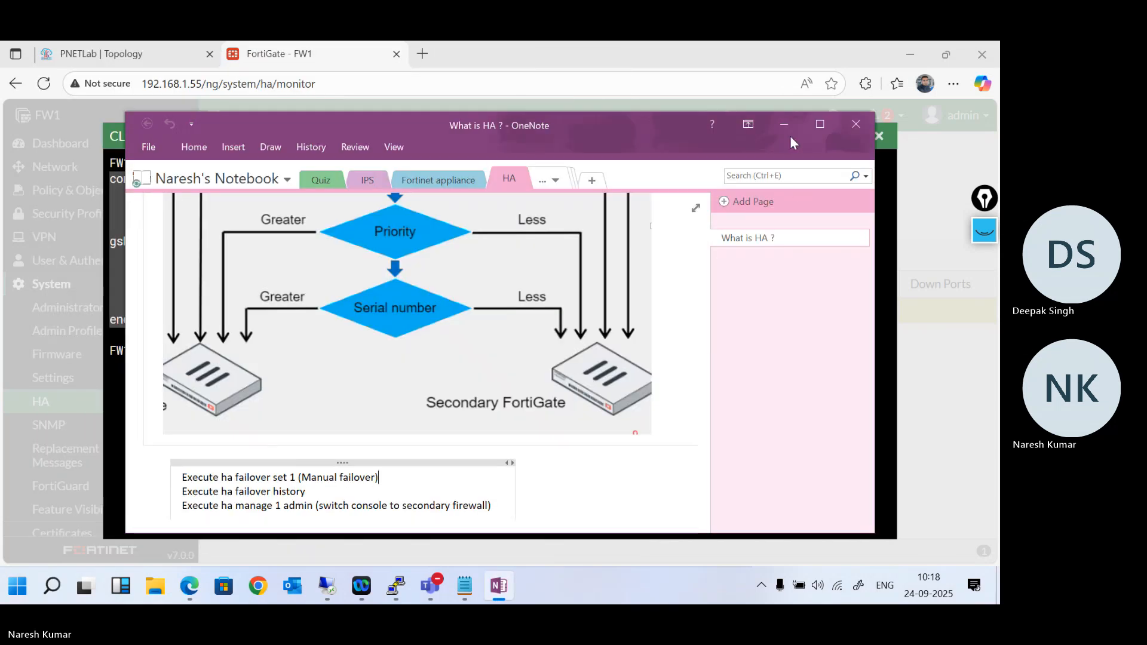
left_click(822, 122)
- Paste the copied HA configuration below the "Diagnose sys ha reset uptime" line on the "What is HA ?" page
scroll(471, 355, "down", 3)
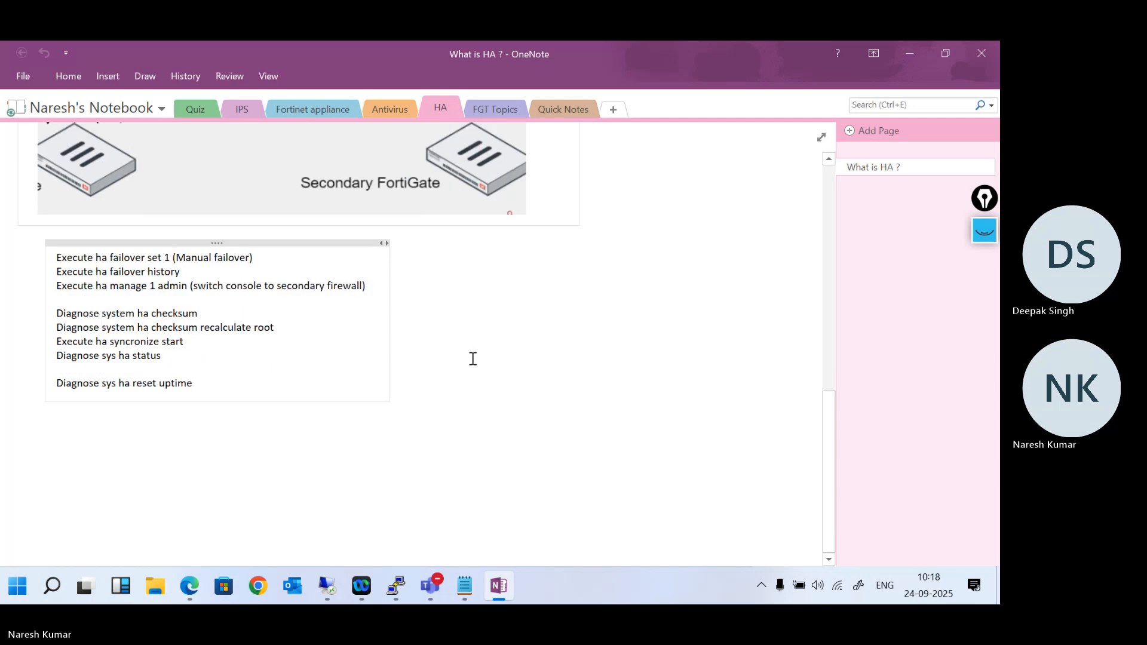
left_click(279, 445)
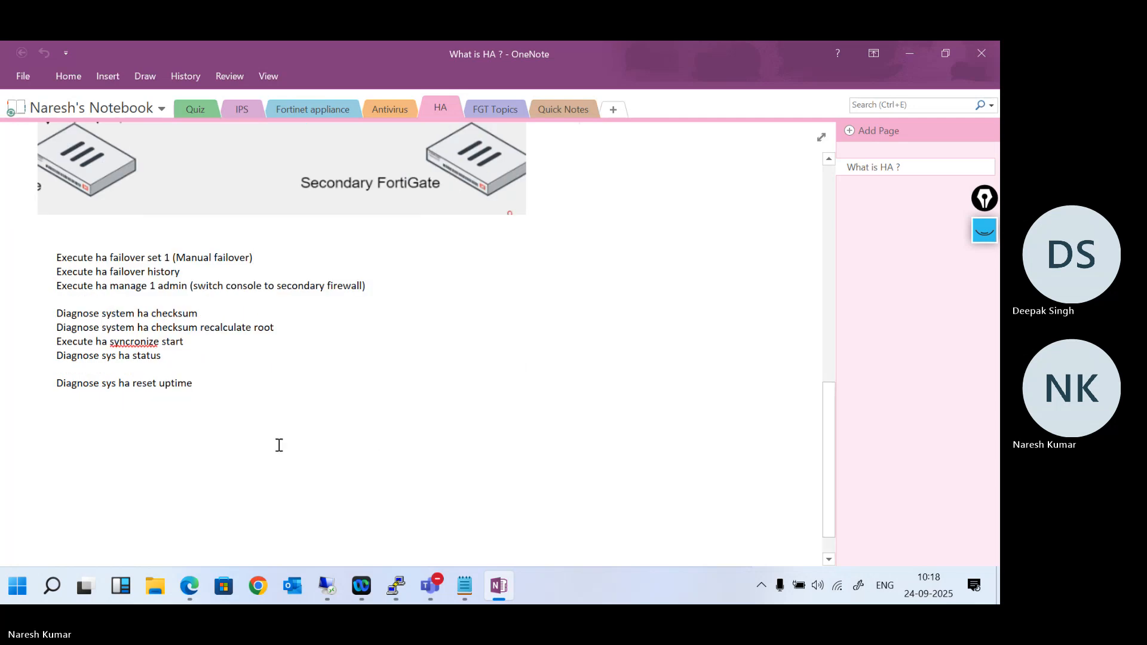
left_click(70, 439)
key("ctrl+v")
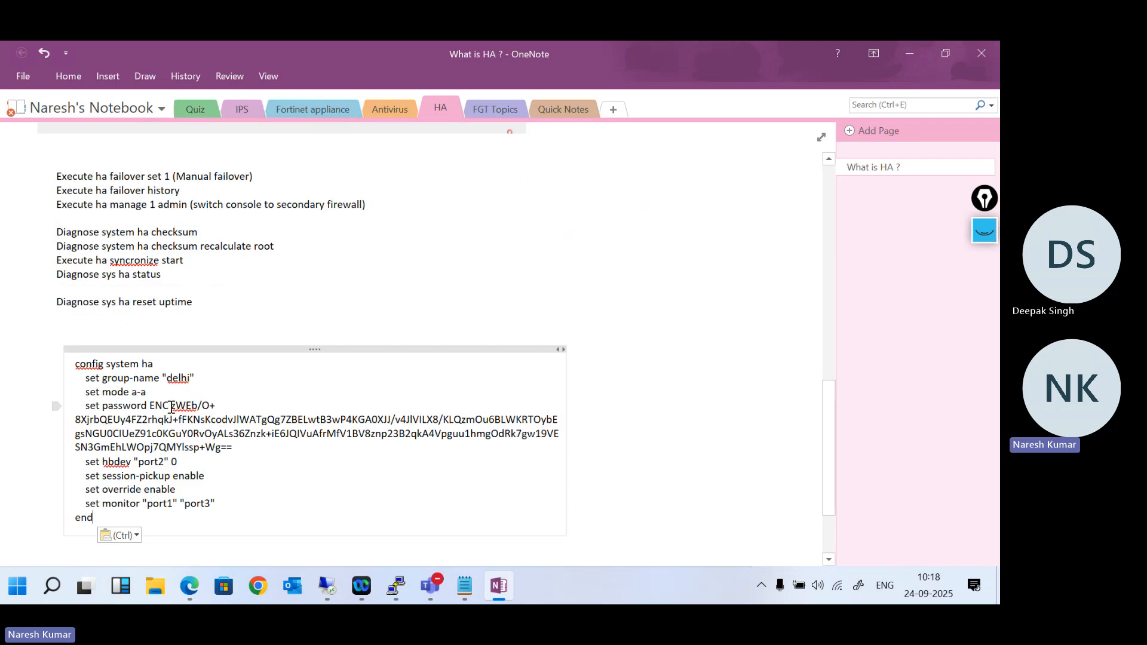
- Replace the encrypted string after "set password" with the plain-text cluster password, and copy the whole edited HA block
left_click_drag(171, 407, 233, 452)
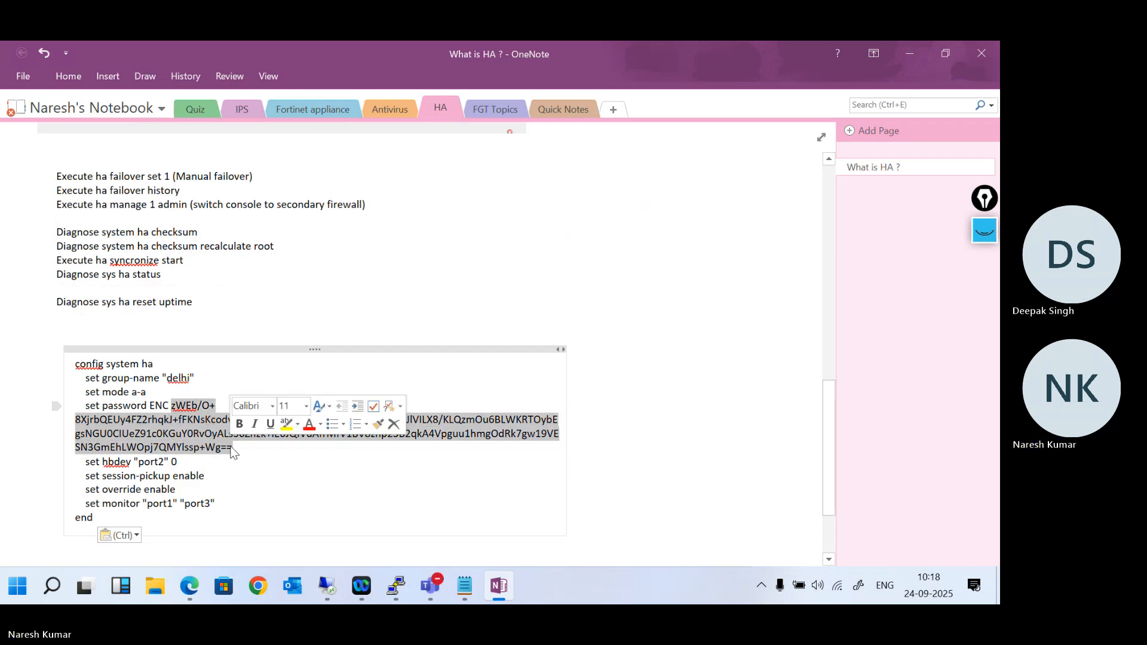
key("Delete")
key("BackSpace")
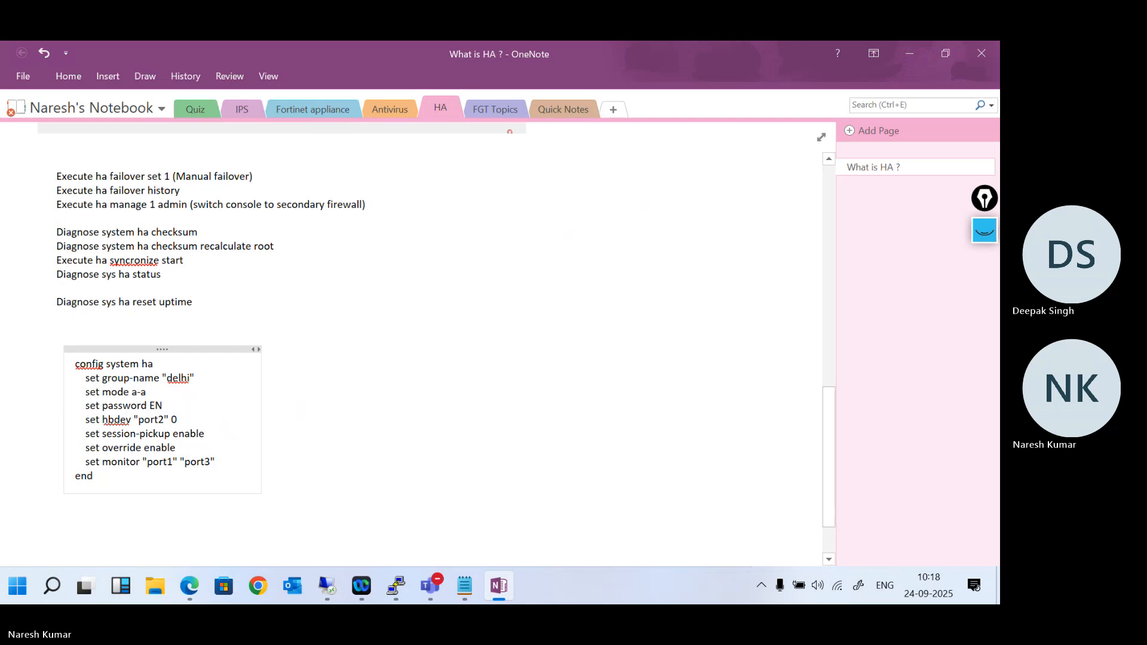
left_click_drag(123, 476, 73, 367)
key("super+c")
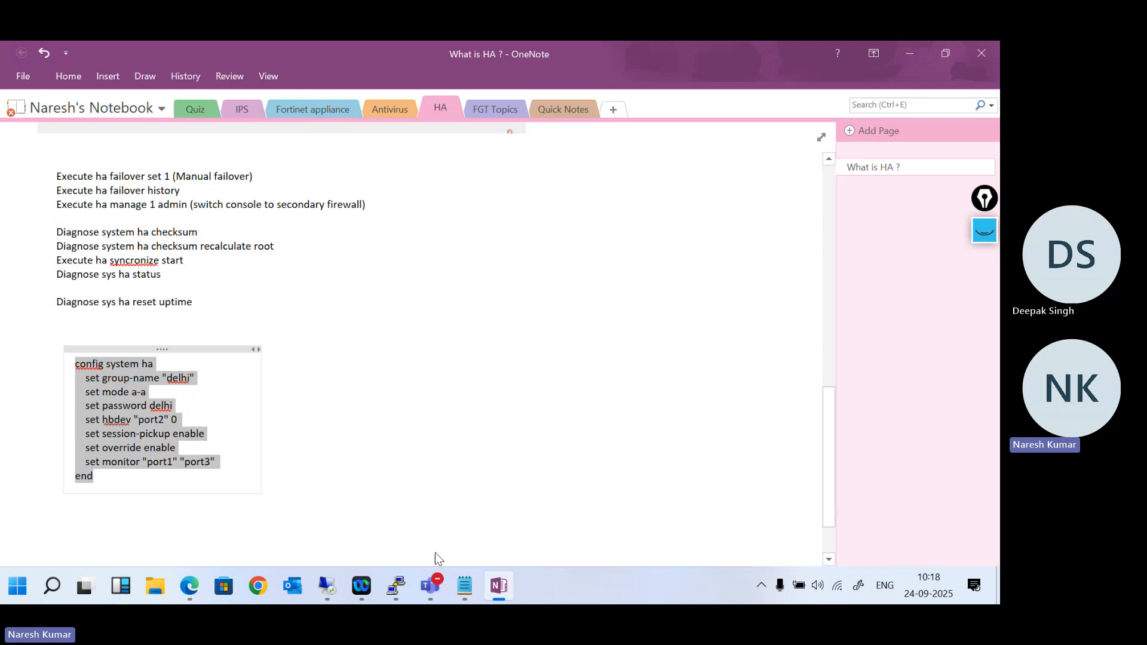
- Switch to the PNETLab topology in the browser and open a console to the right-hand Fortinet, placing its window beside the topology
mouse_move(399, 588)
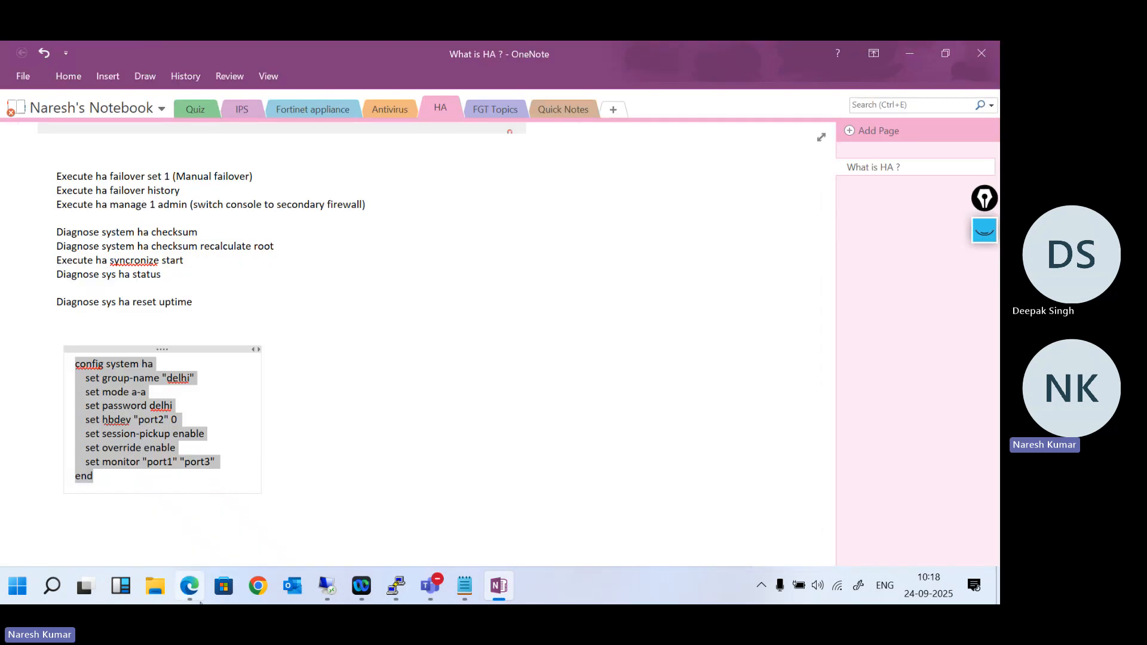
left_click(199, 600)
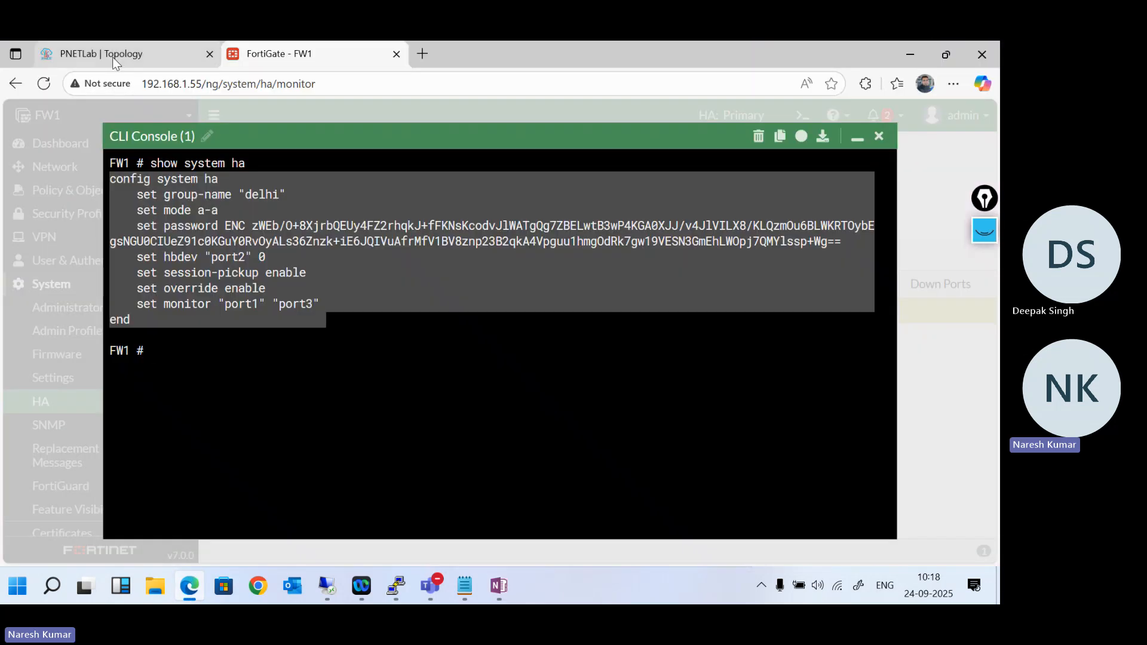
left_click(113, 57)
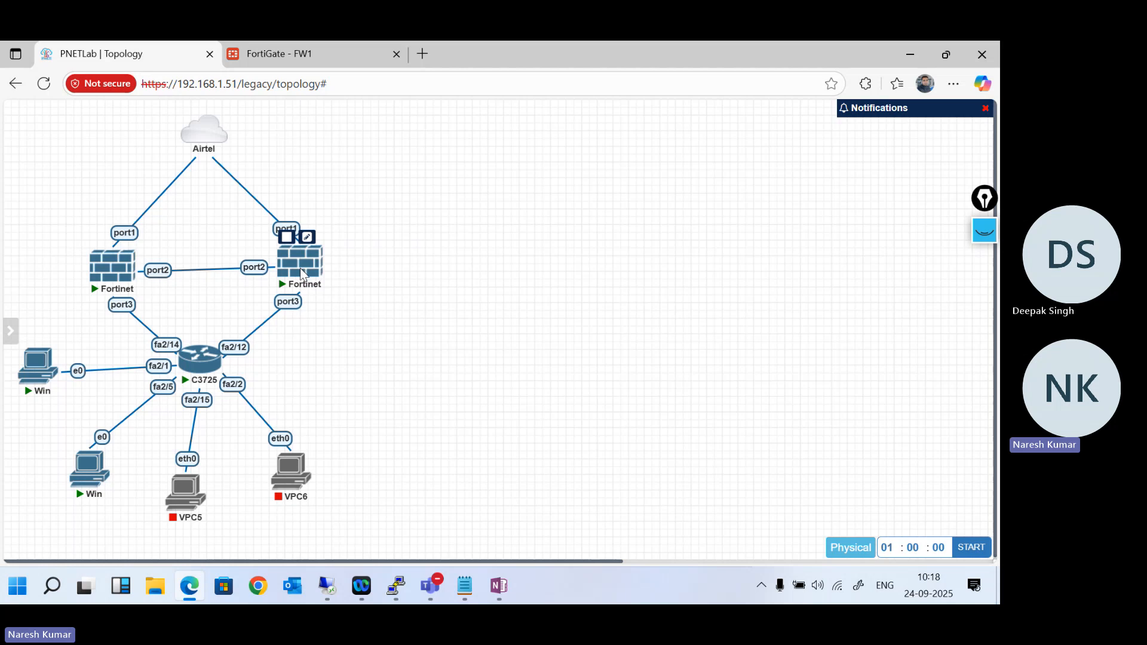
left_click(301, 275)
left_click(593, 203)
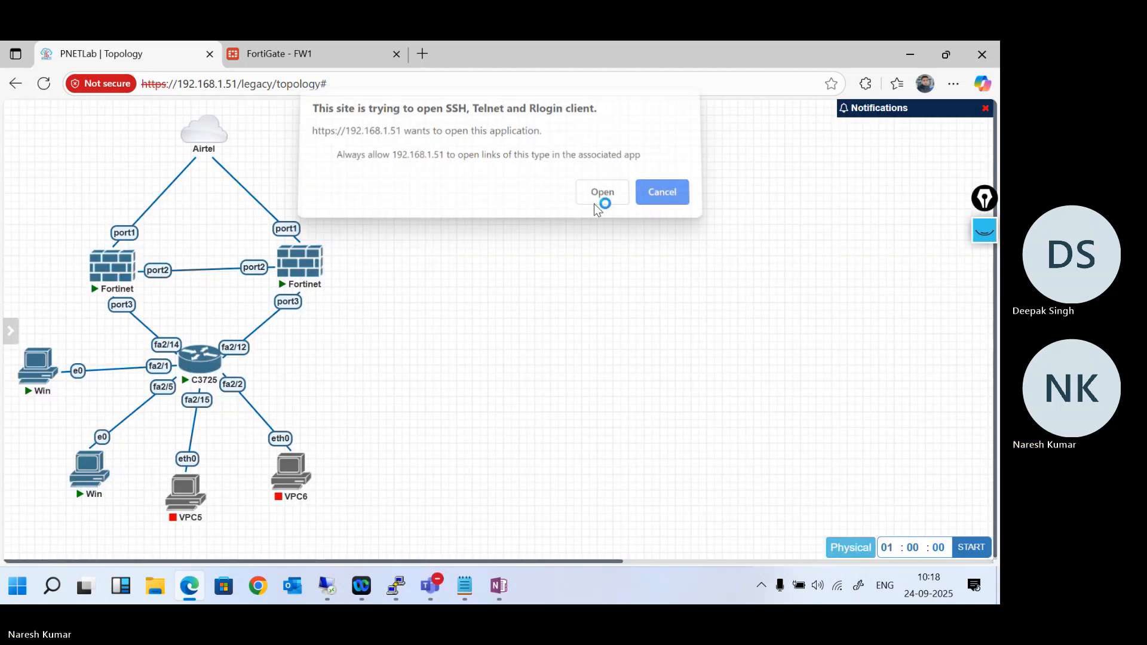
left_click_drag(227, 80, 621, 175)
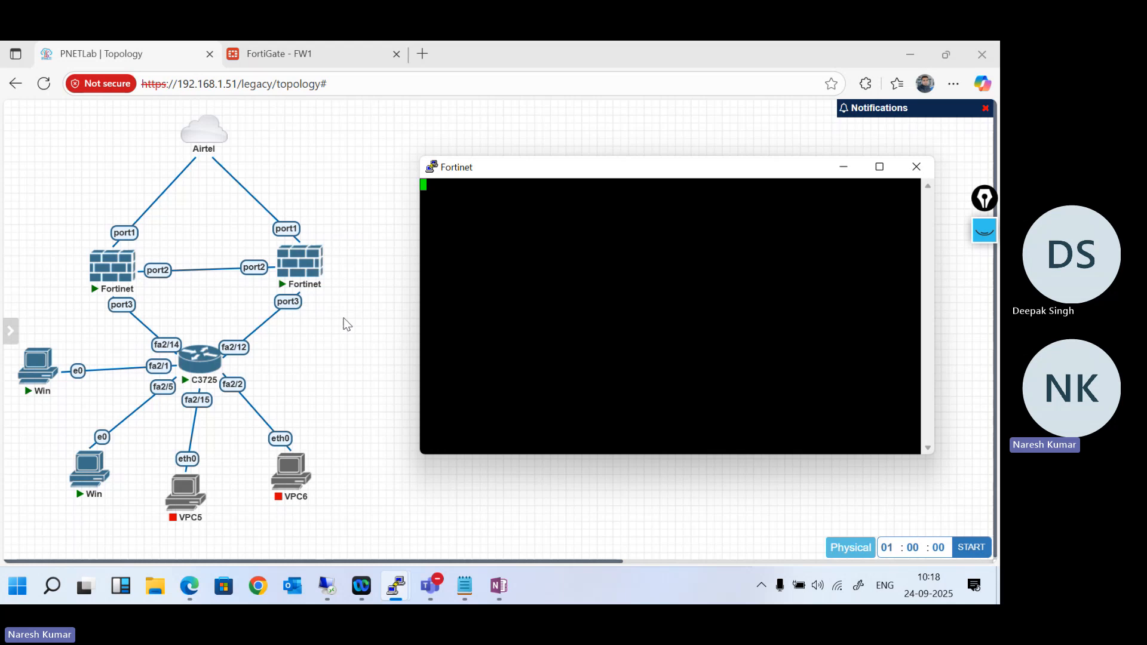
- Log in to the reset FortiGate as admin and complete the forced password change by entering and confirming the new password
mouse_move(324, 264)
mouse_move(99, 275)
key("Return")
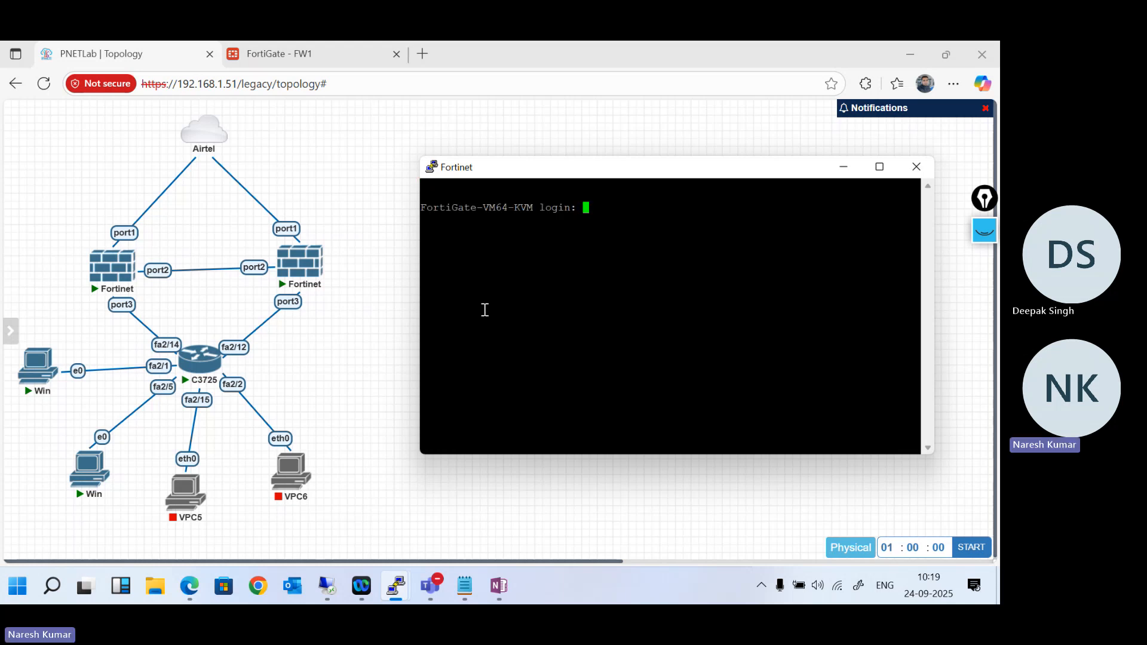
type("admin")
key("Return")
key("Return")
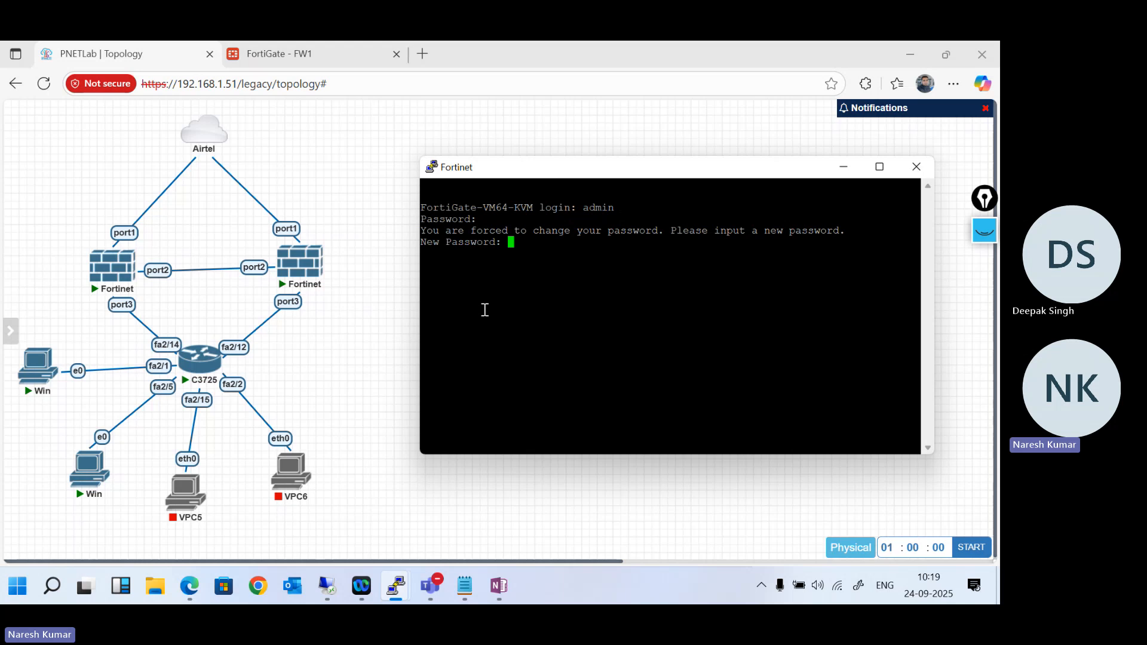
key("Return")
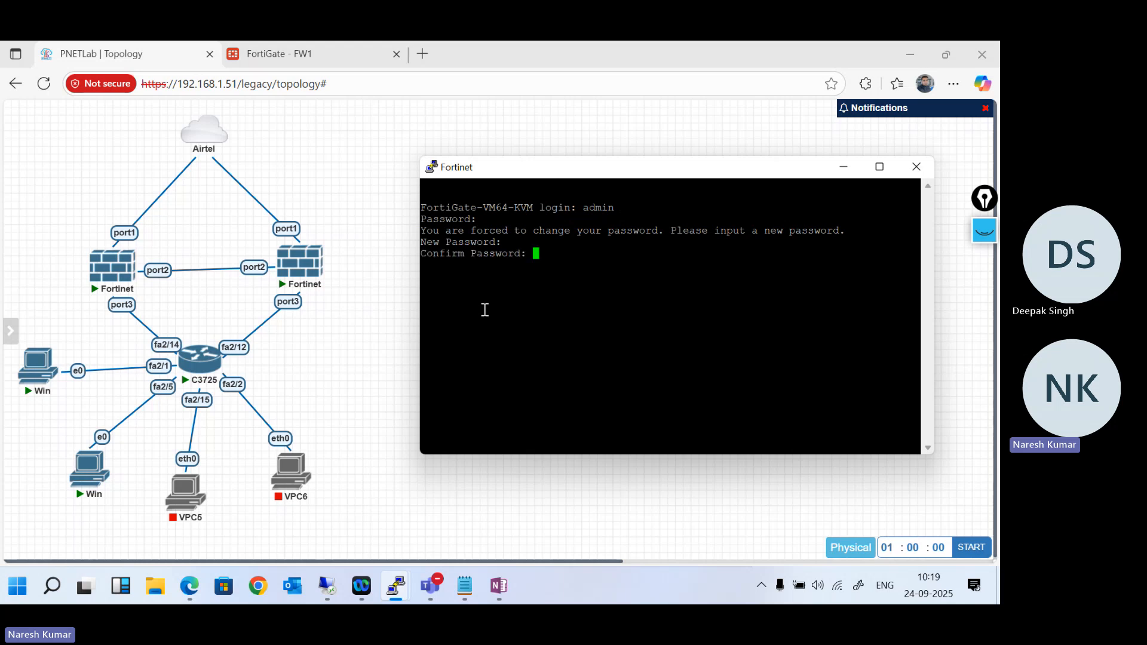
key("Return")
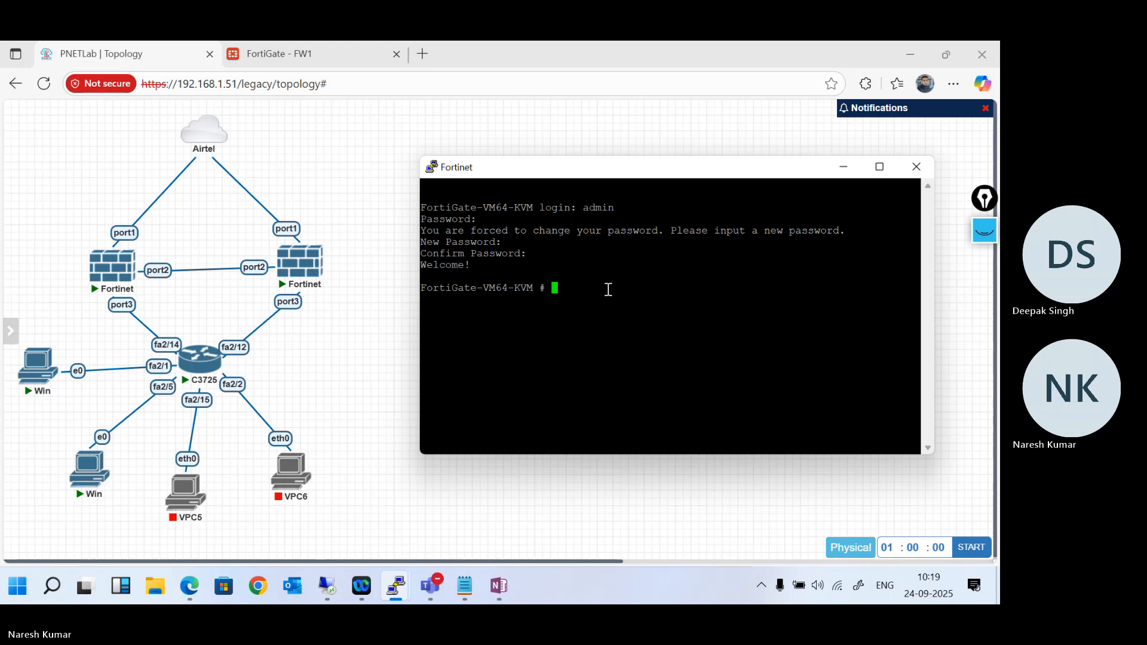
- Set the firewall's hostname to FW2 in "config system global" and save the change with "end"
type("config system global")
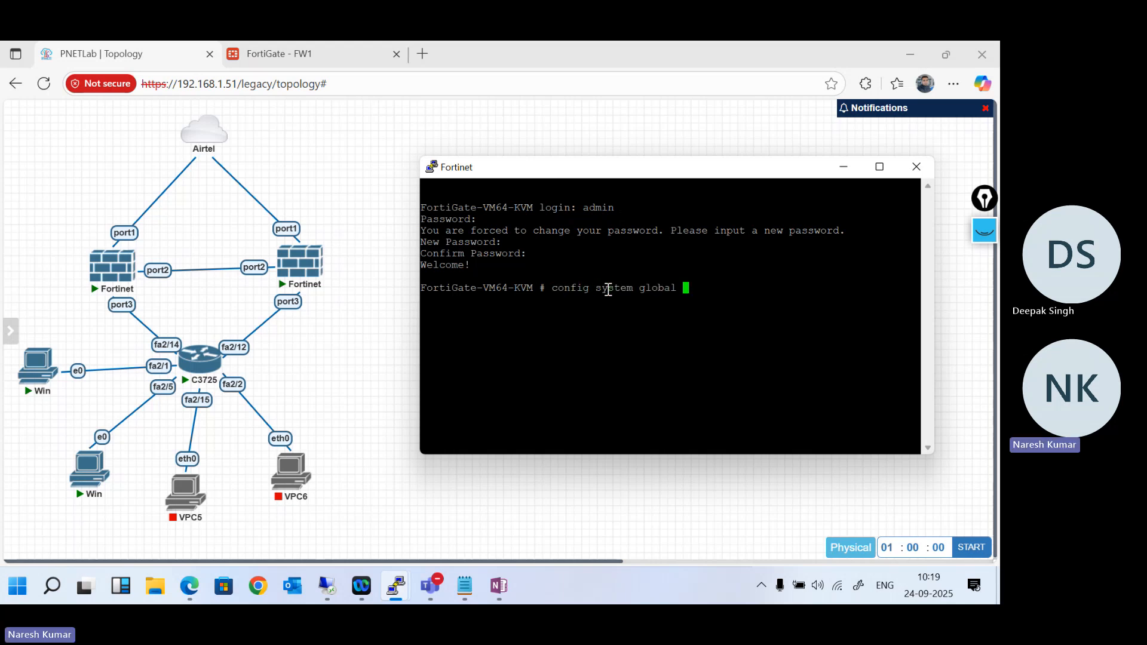
key("Return")
type("set hostname ")
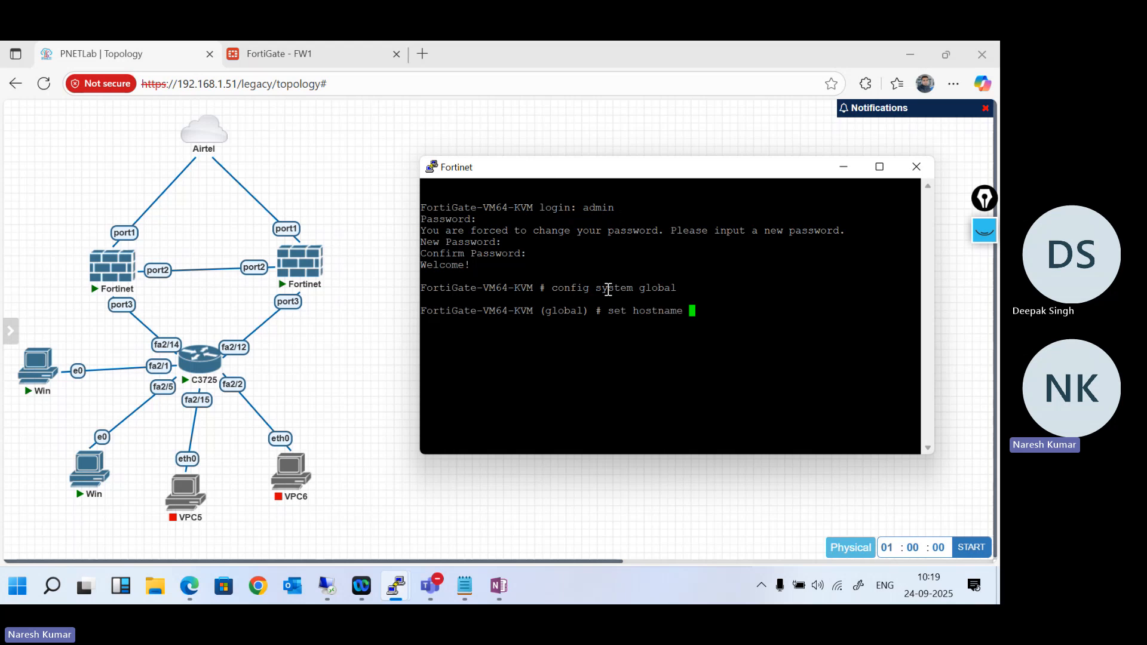
type("FW2")
key("Return")
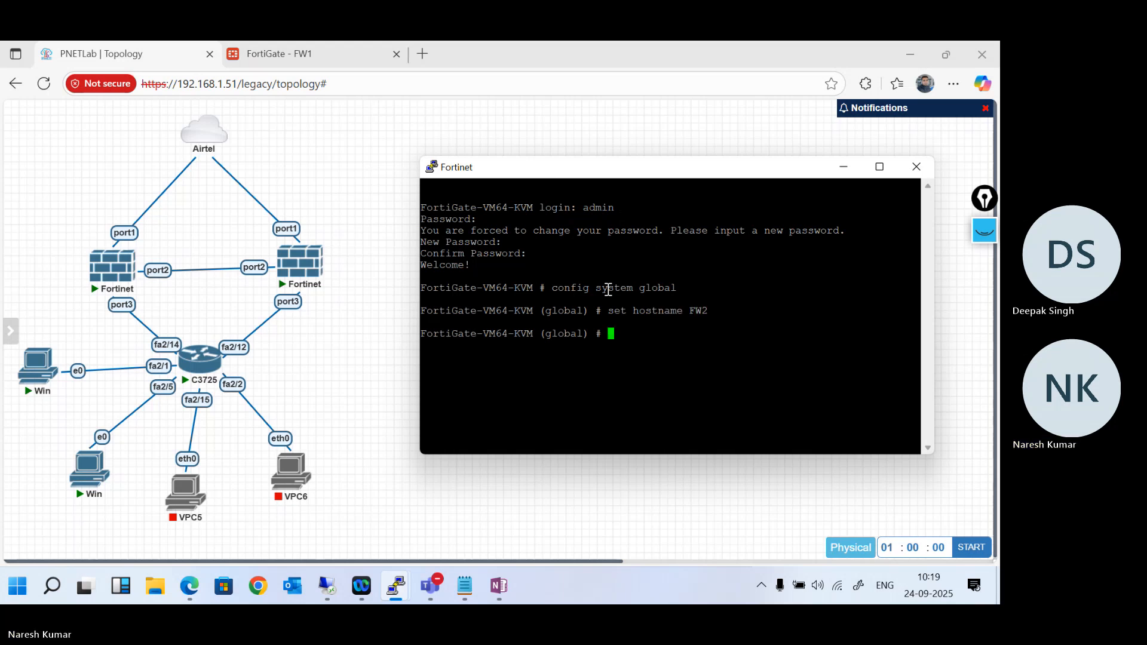
type("exit")
key("Return")
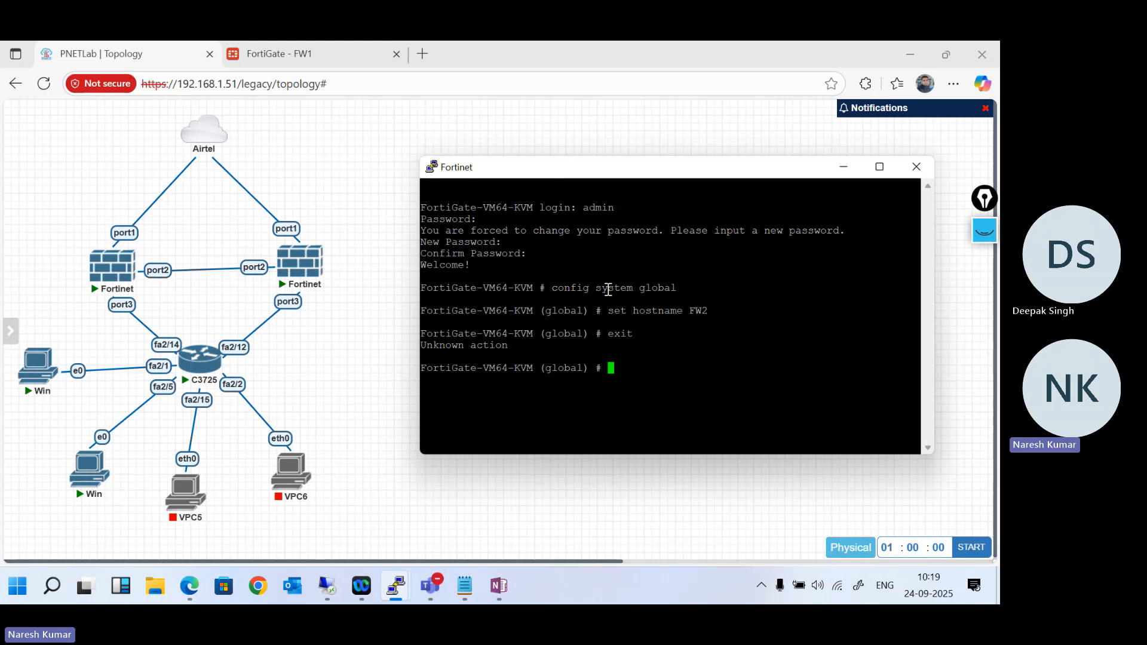
type("end")
key("Return")
- Run the HA block noted in OneNote on FW2, applying group name "delhi", mode a-a, cluster password, port2 heartbeat and port1/port3 monitoring
left_click(497, 587)
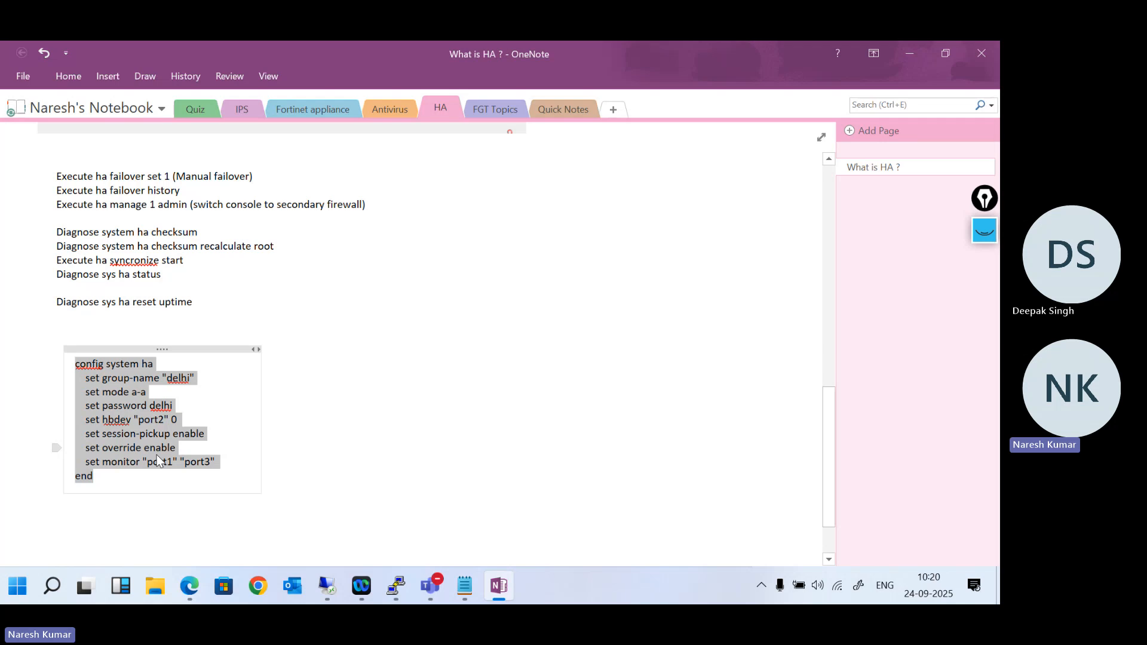
left_click(918, 48)
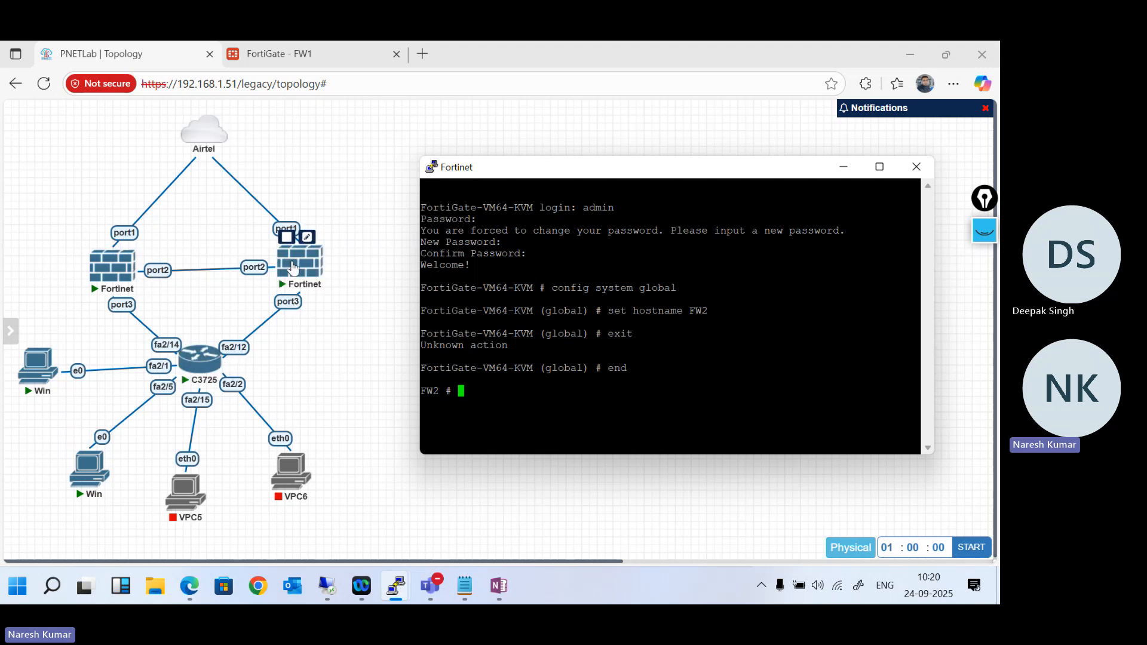
right_click(574, 327)
key("Return")
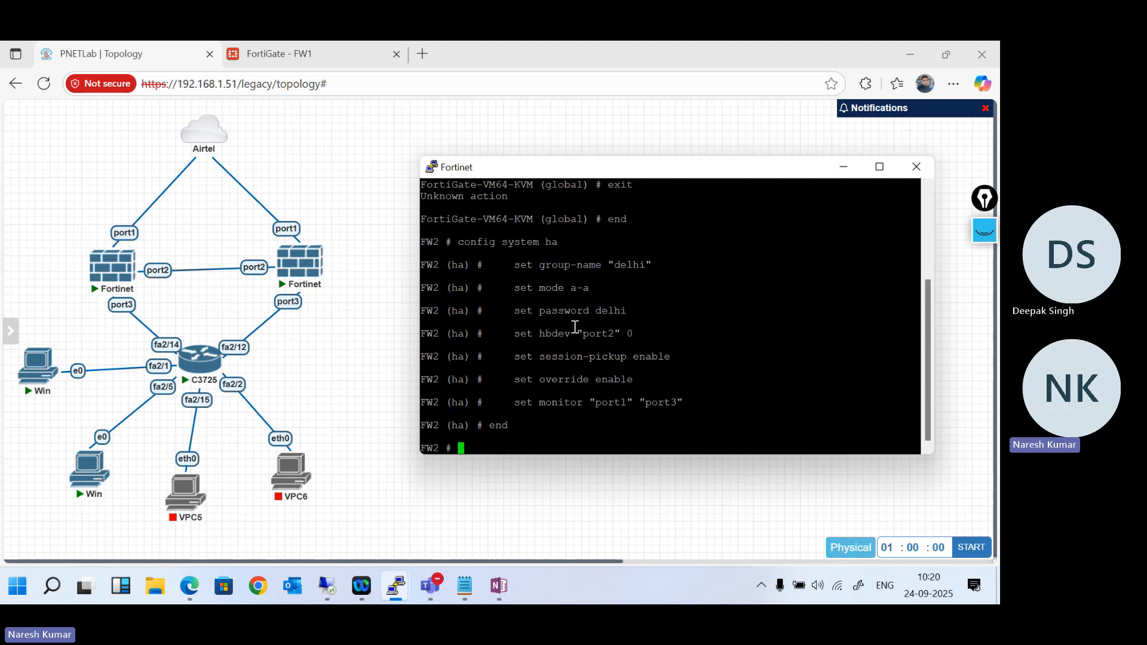
- Exit the FW2 console session and log back in as admin with the account password
type("exit")
key("Return")
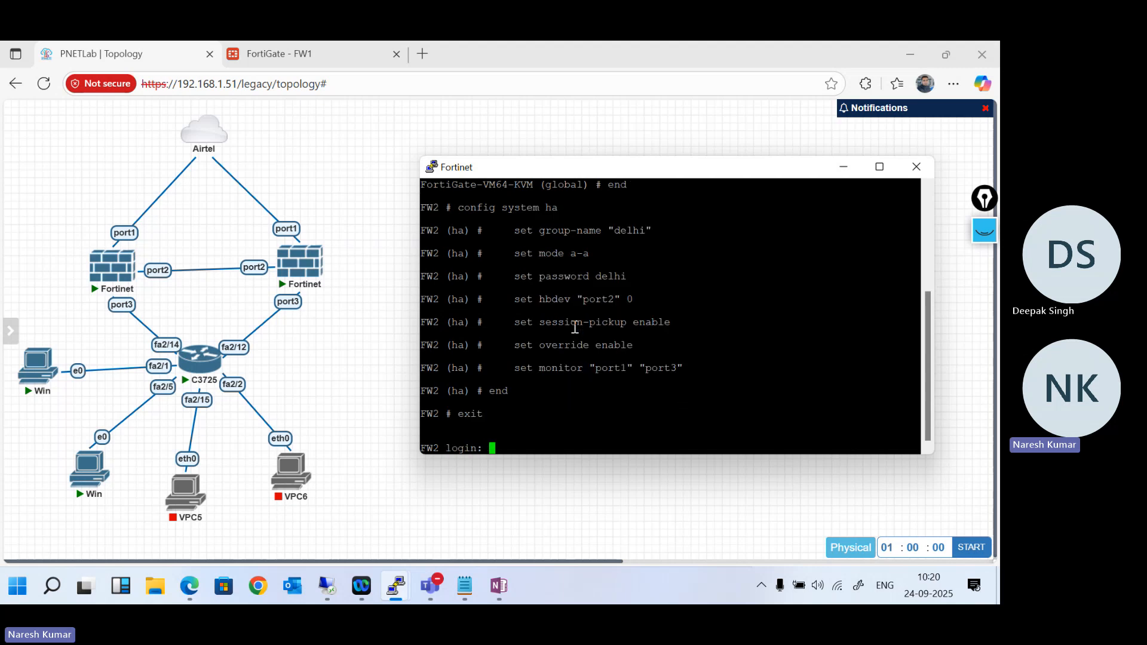
type("admin")
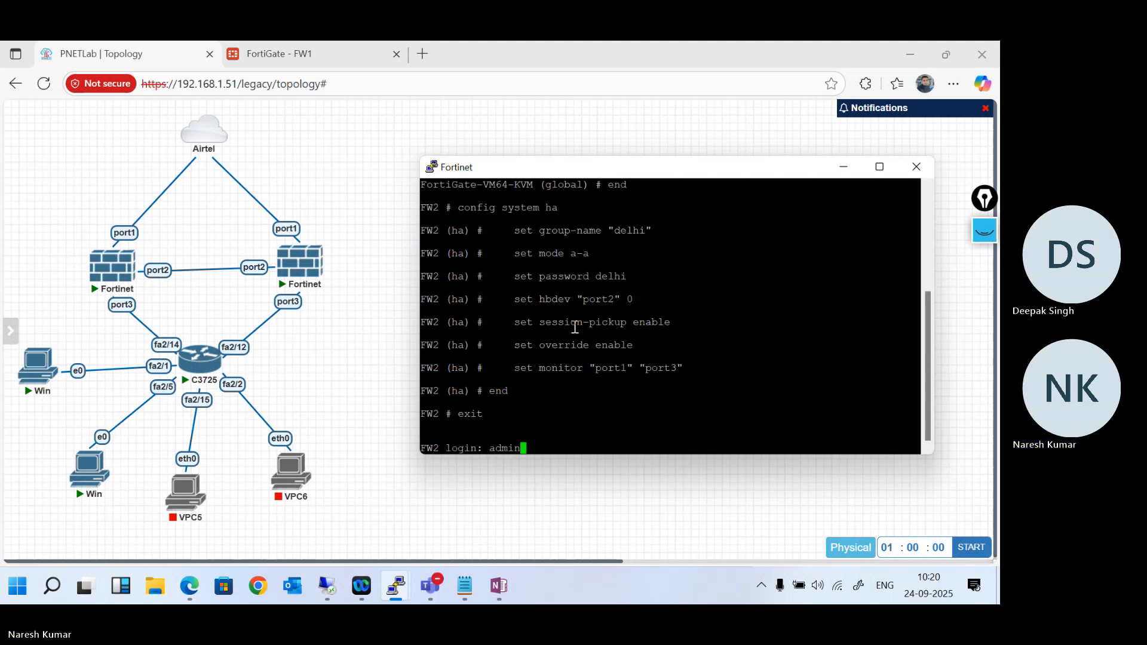
key("Return")
key("Return")
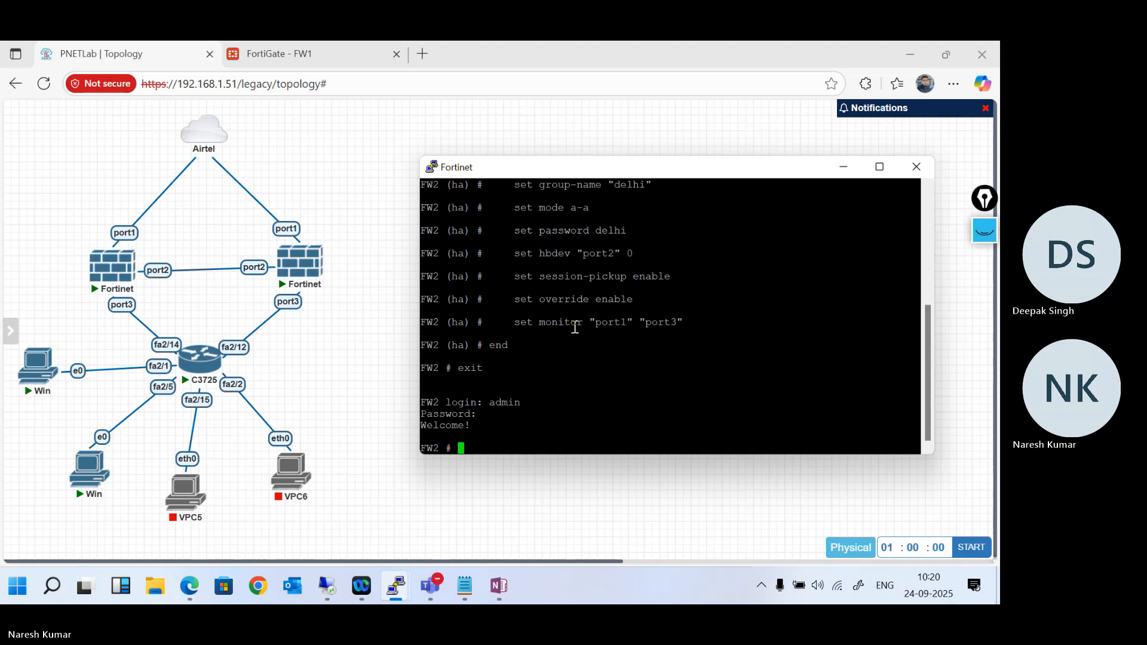
key("Return")
key("Return")
key("Return")
key("Return")
key("Return")
key("Return")
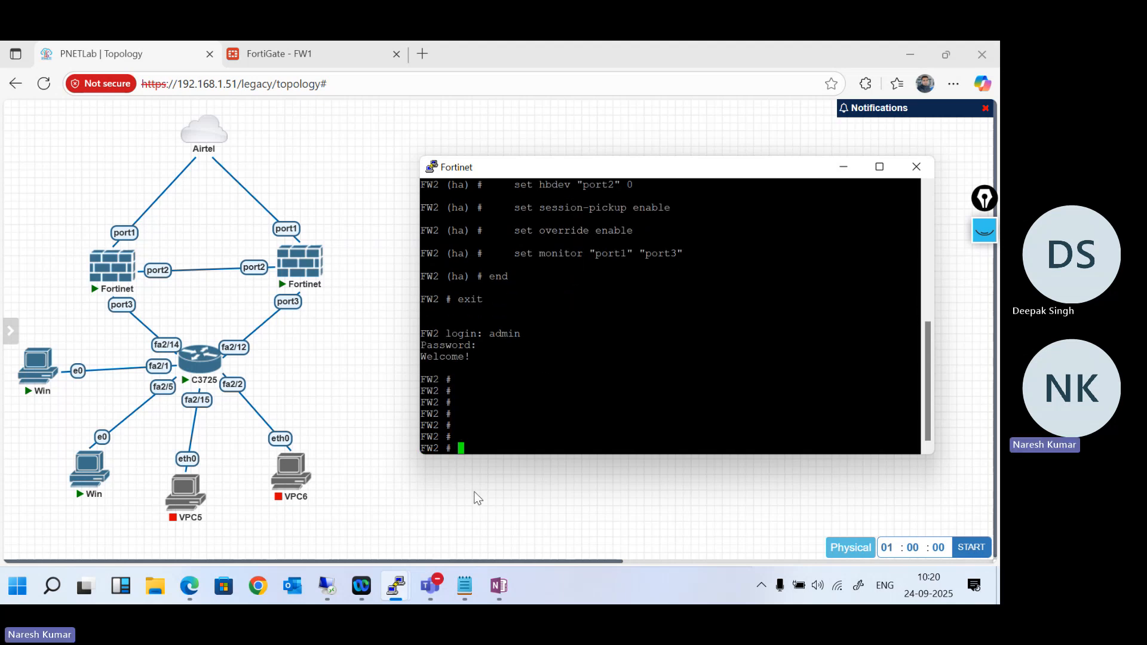
- Close the duplicate PuTTY console sessions of FW1 and FW2, leaving one console open for each firewall
mouse_move(399, 582)
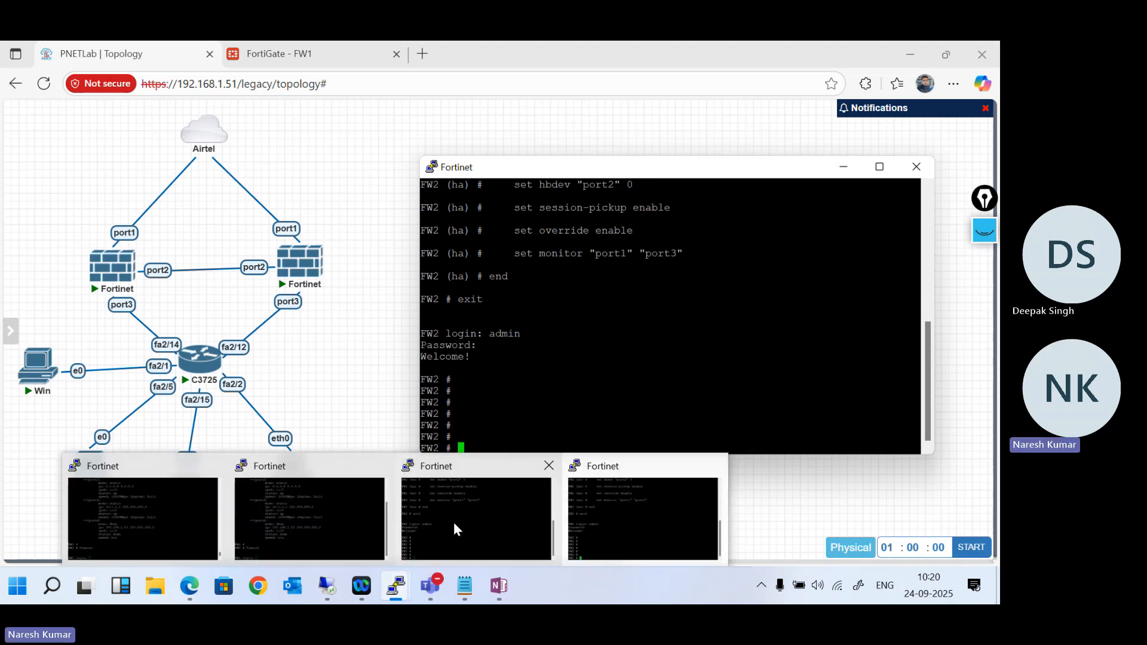
mouse_move(387, 472)
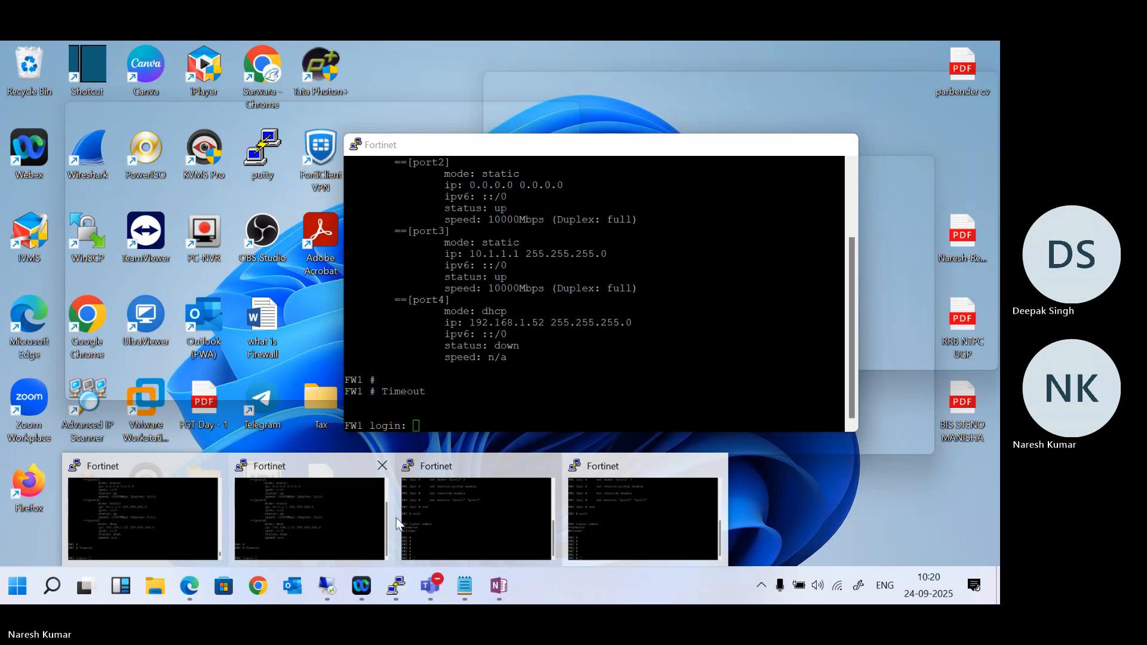
left_click(381, 465)
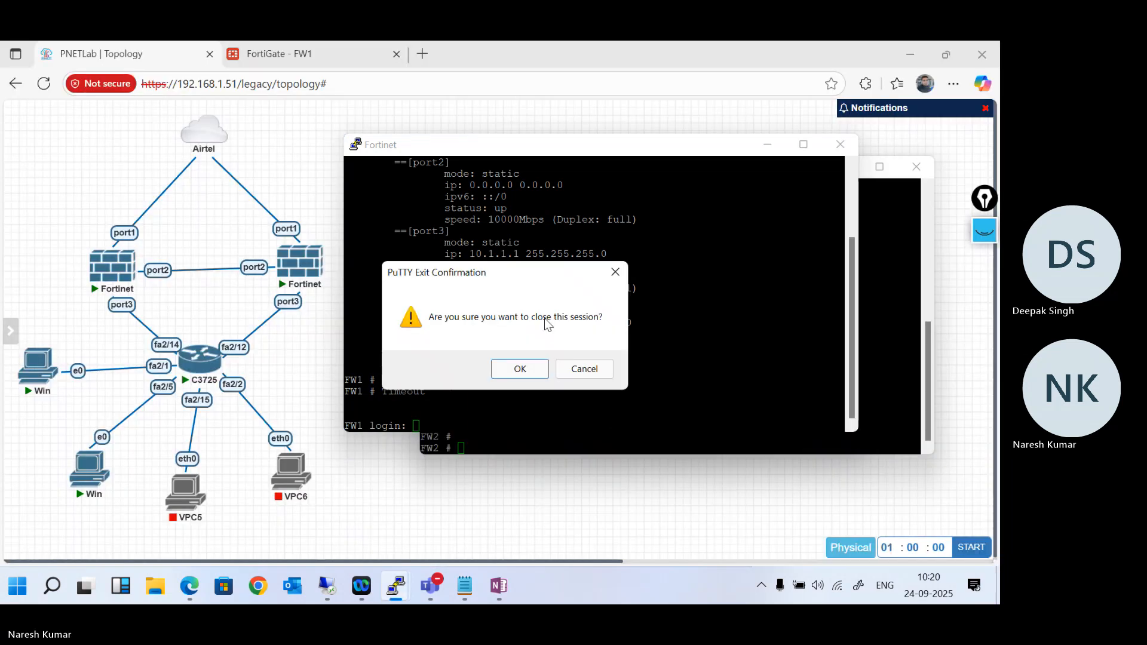
left_click(519, 369)
mouse_move(396, 585)
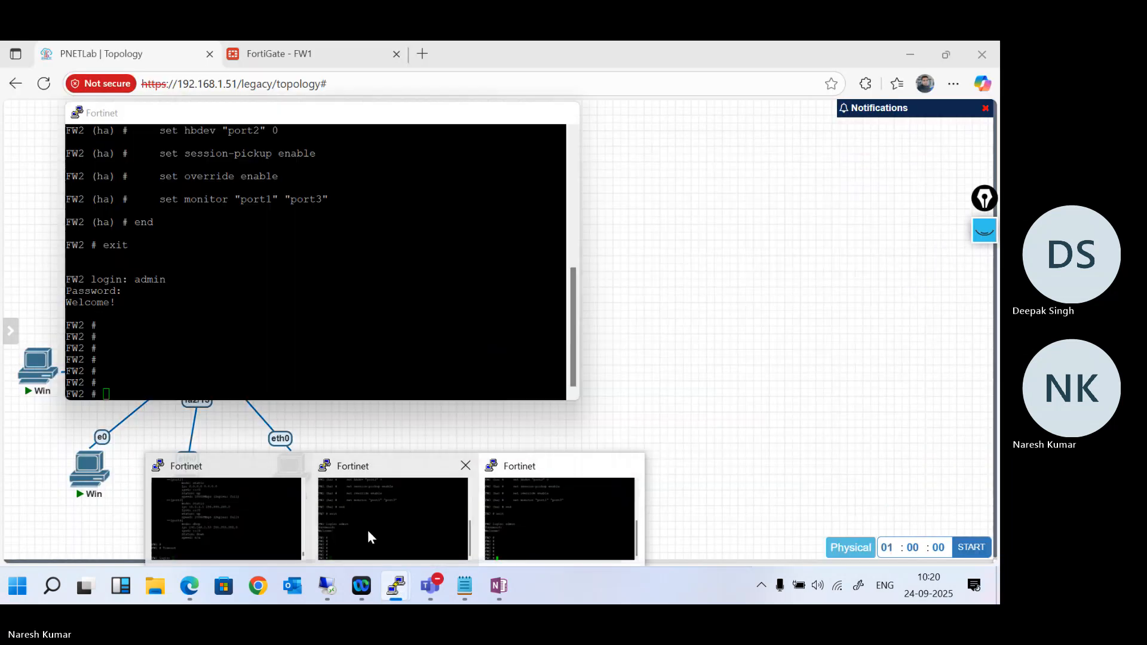
left_click(368, 532)
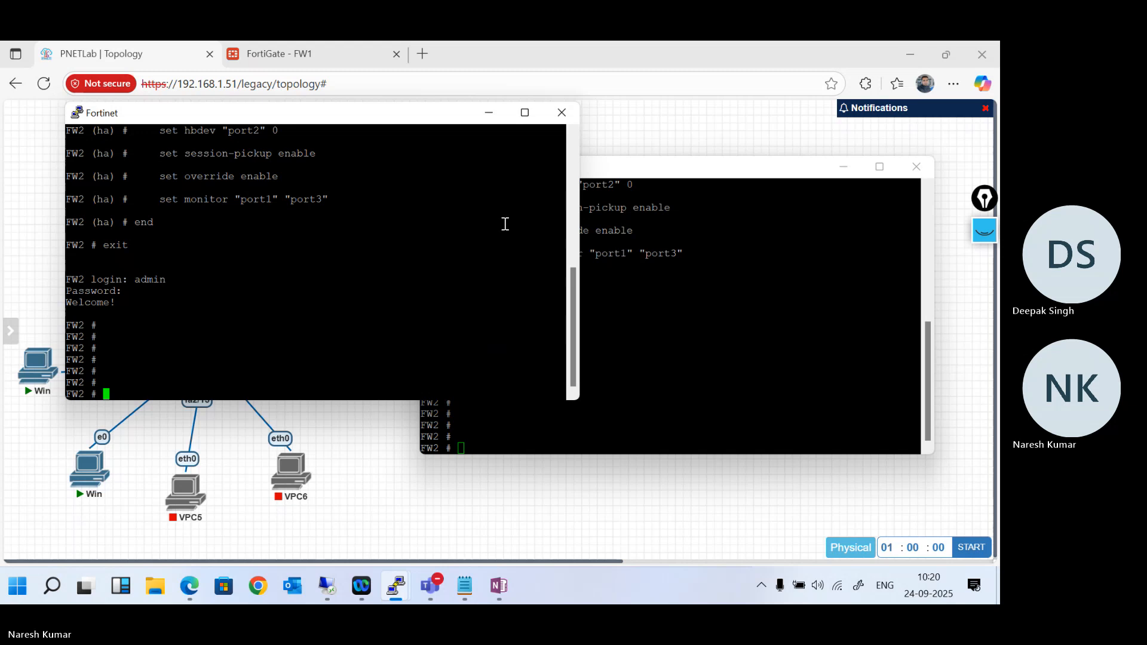
left_click(561, 113)
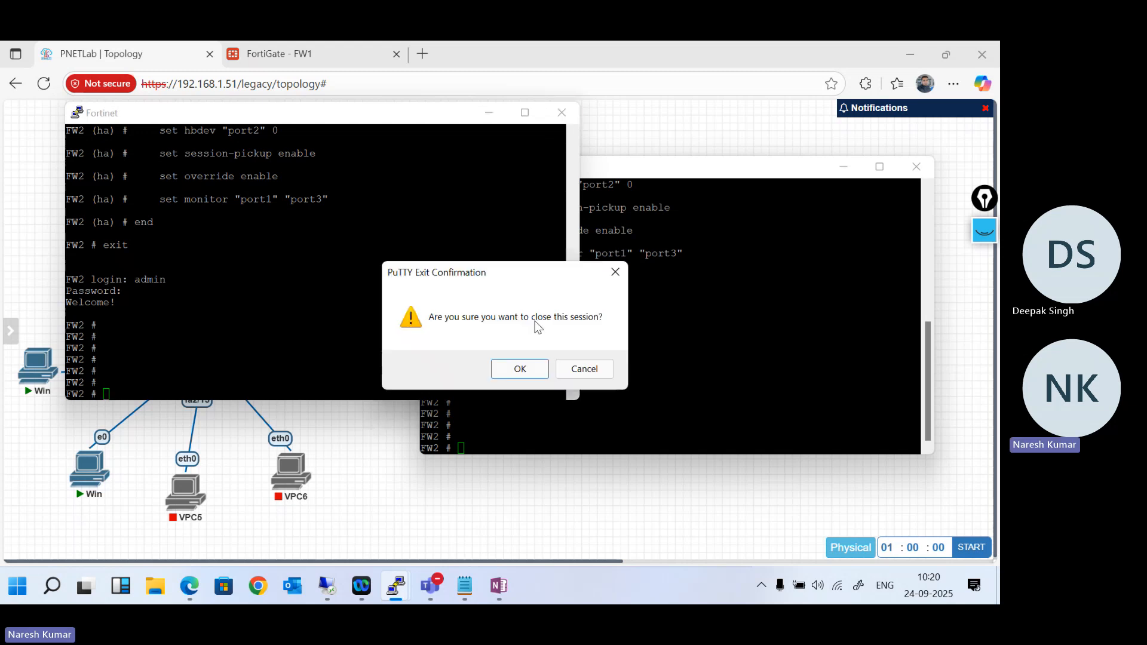
left_click(543, 369)
- Bring up the remaining FW1 console, move it clear of the FW2 console, and get a fresh FW2 prompt
mouse_move(396, 585)
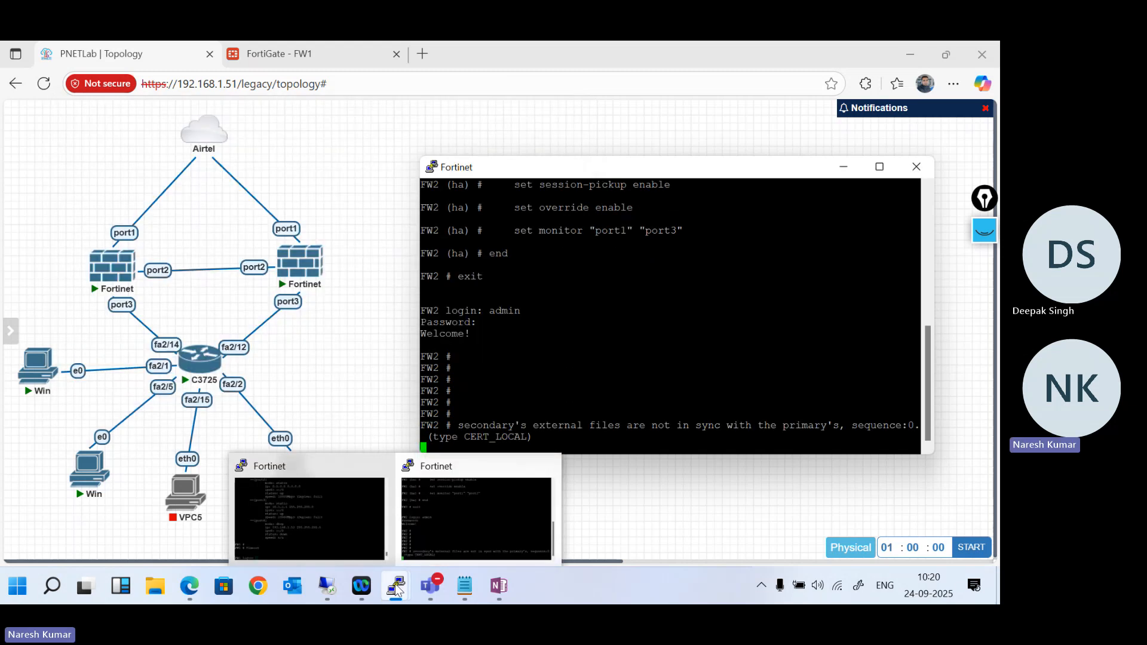
left_click(350, 539)
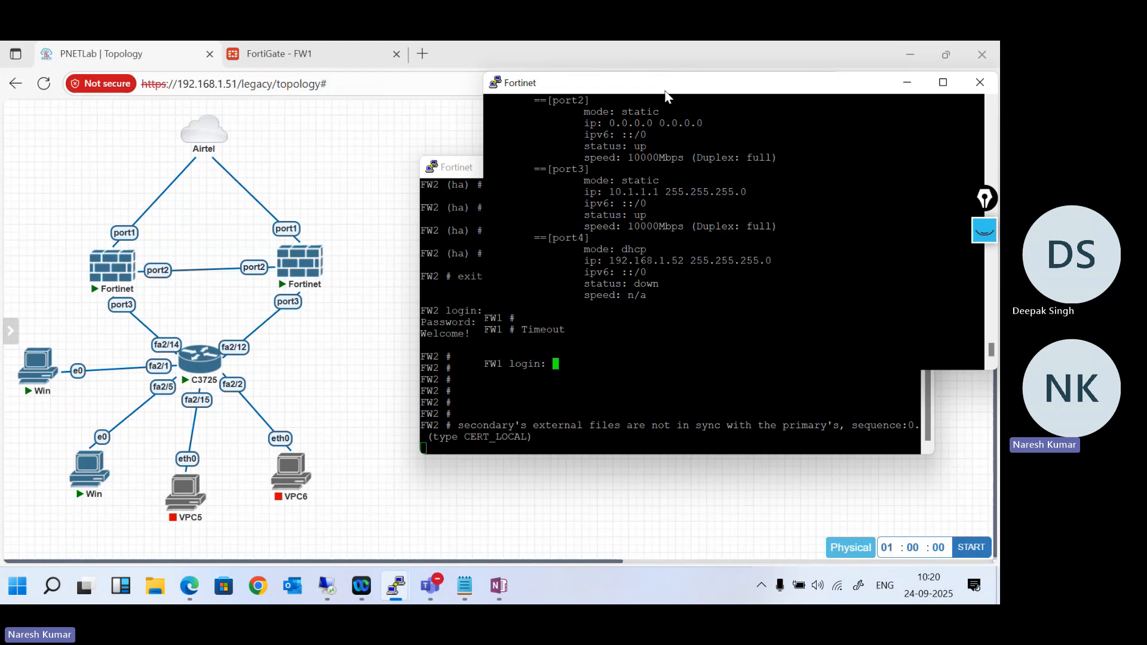
left_click_drag(664, 96, 270, 101)
left_click(718, 319)
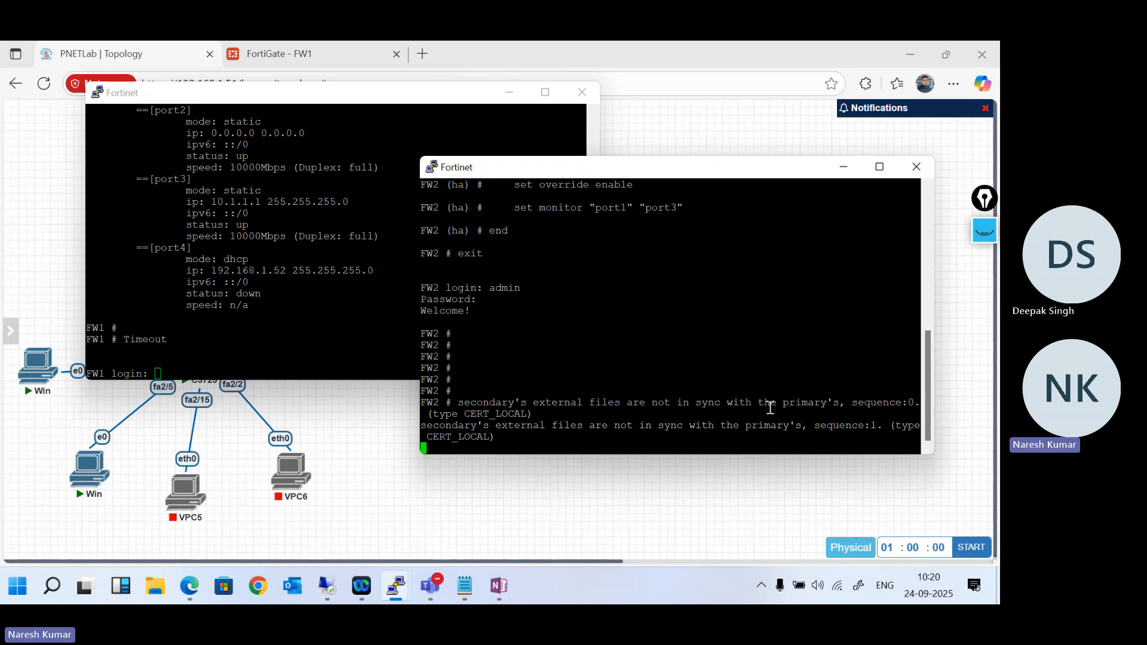
key("Return")
key("Return")
key("Return")
key("Return")
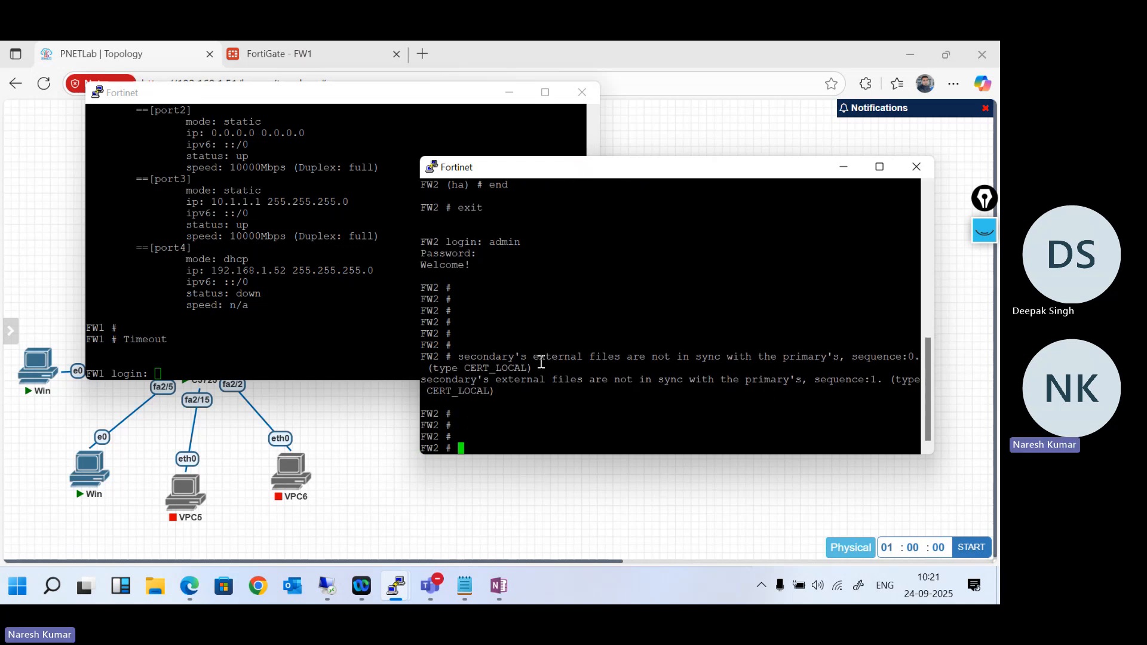
- Minimise the CLI console in FW1's web interface and reload the HA page to check the cluster members' synchronization status
left_click(482, 530)
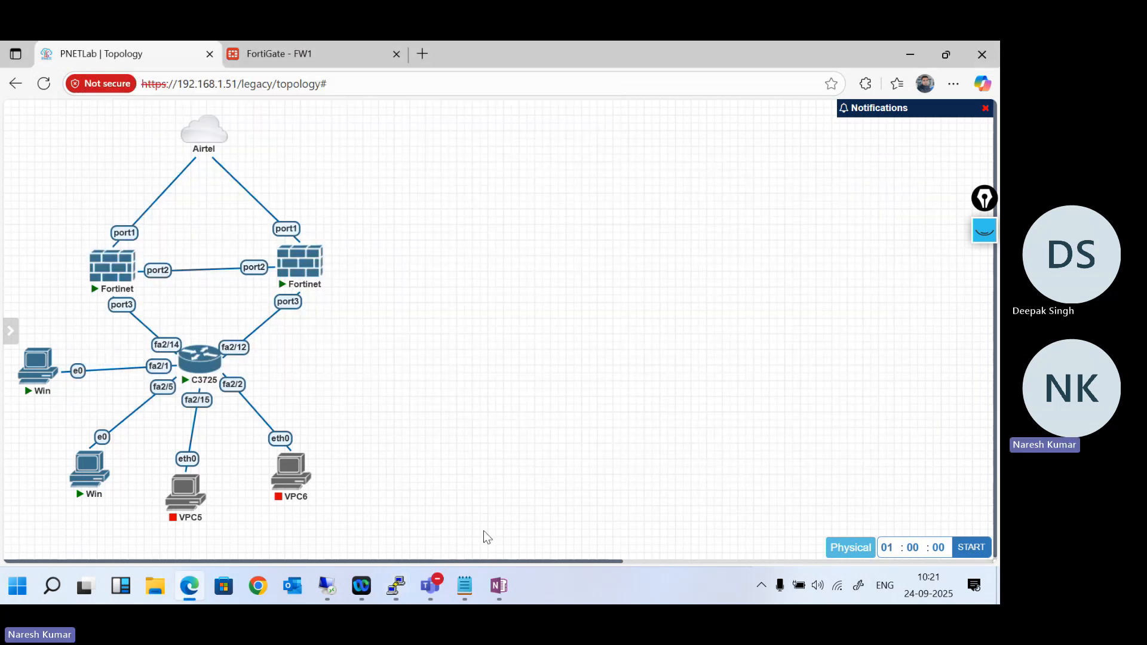
left_click(282, 63)
left_click(369, 341)
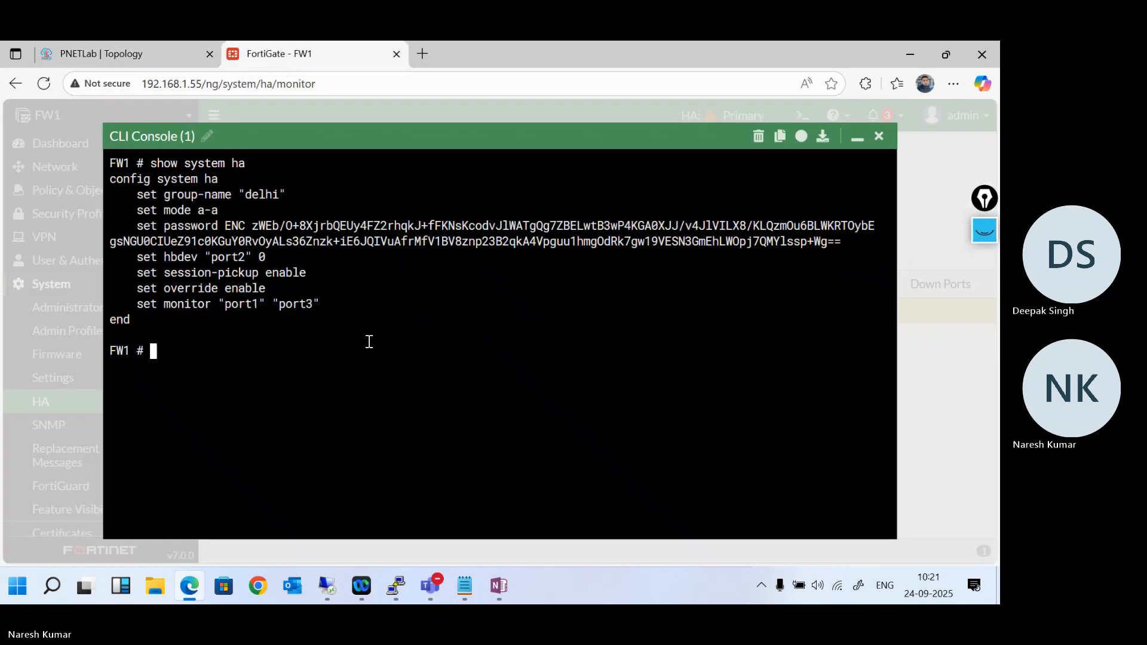
key("Return")
key("Return")
key("Return")
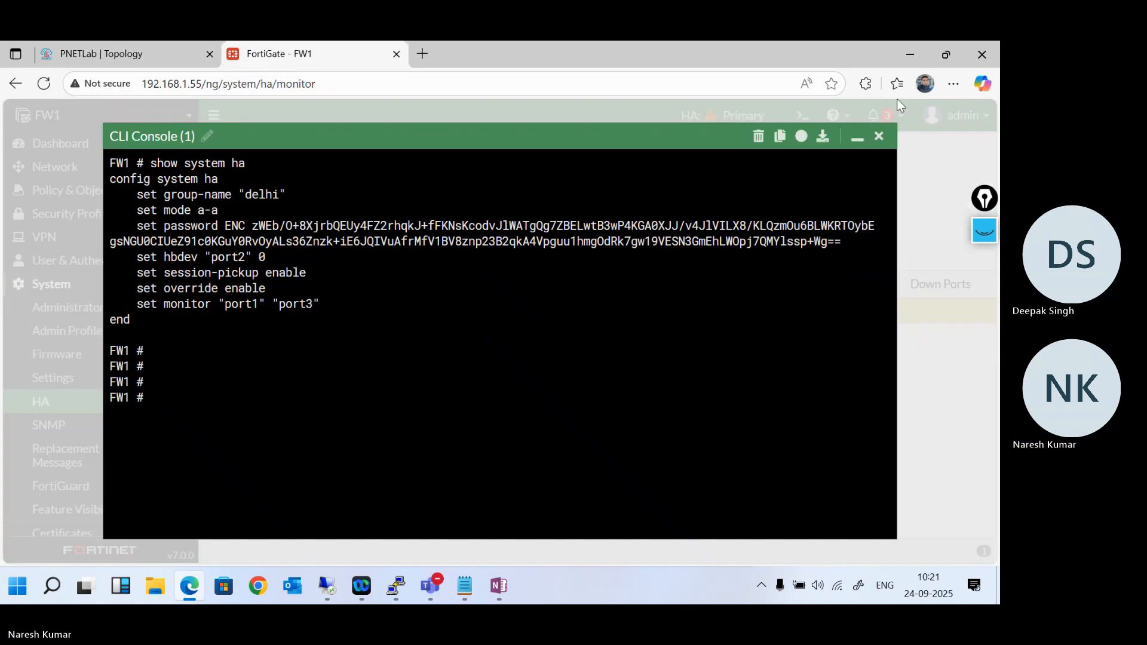
left_click(856, 138)
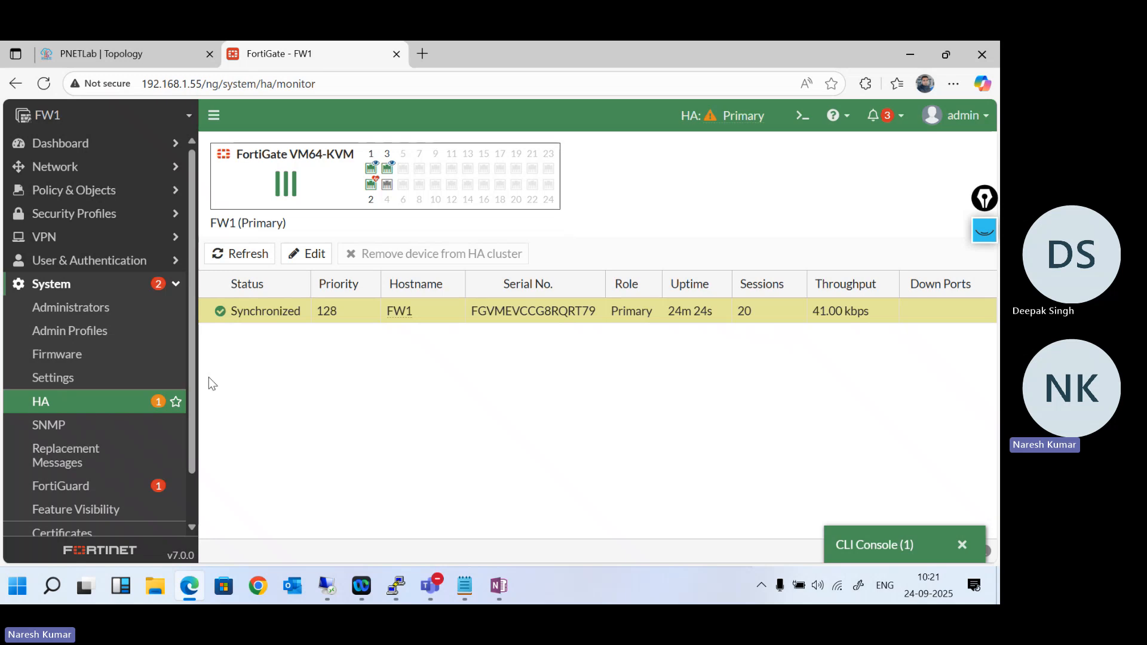
left_click(54, 412)
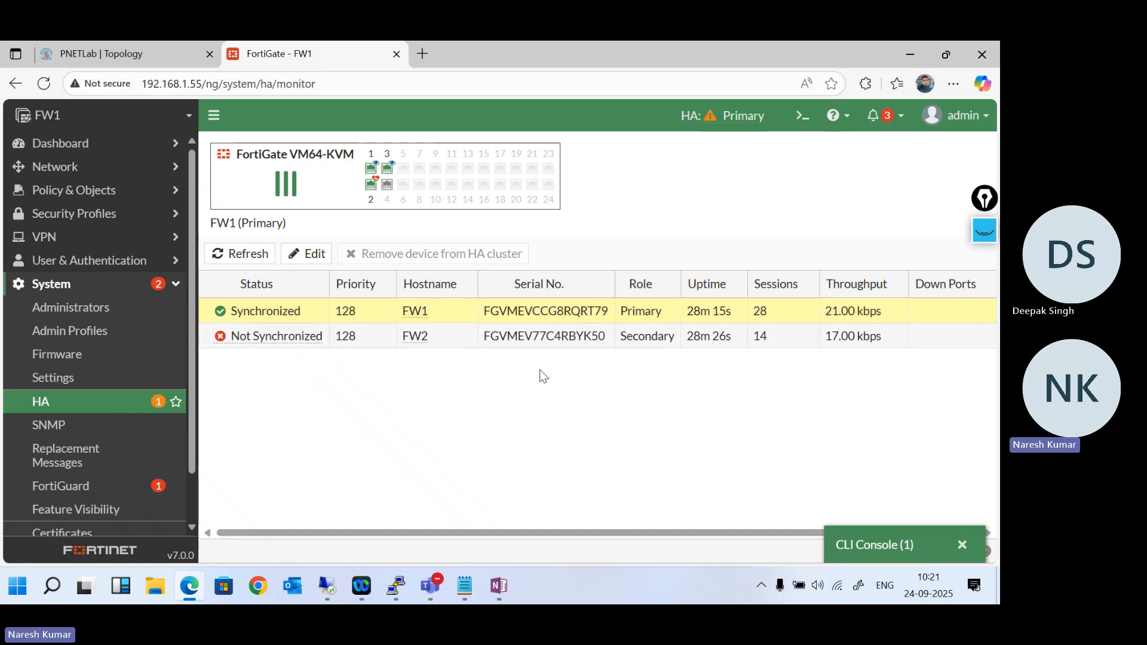
- Open the Win node connected to fa2/1, log in with the account password, and close its viewer
left_click(141, 52)
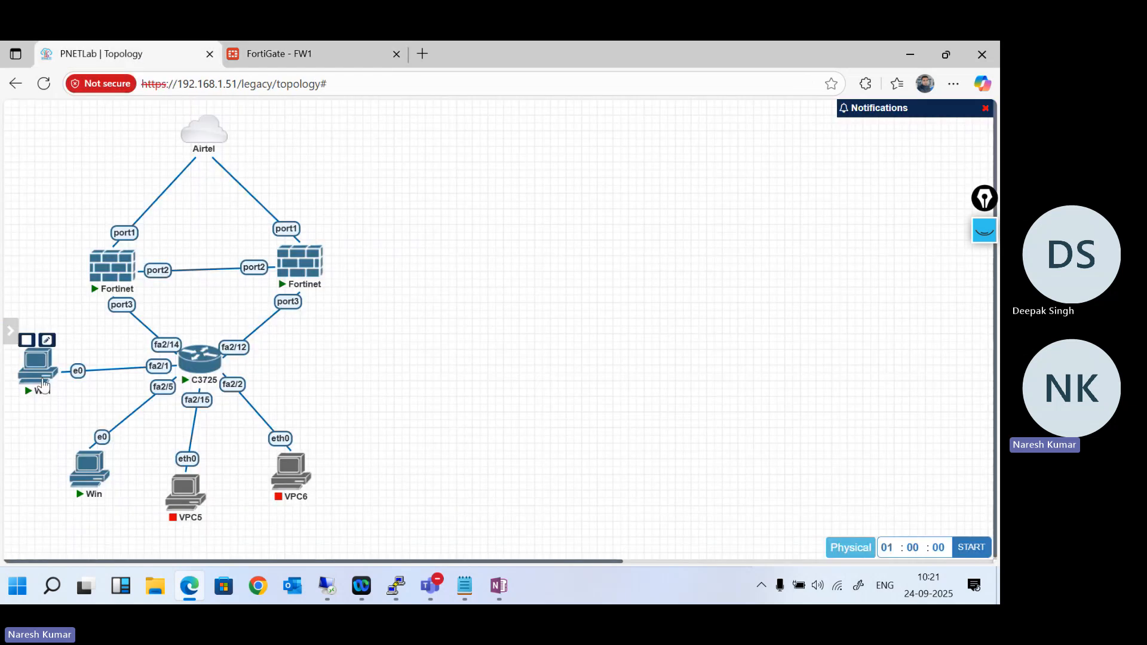
left_click(41, 375)
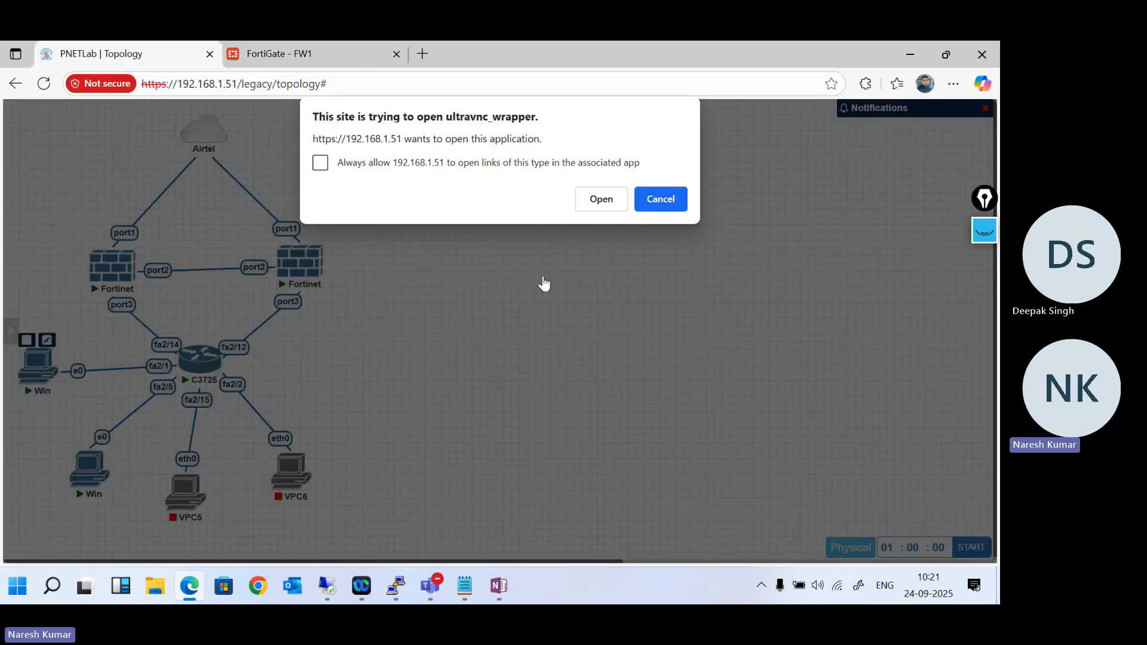
left_click(585, 207)
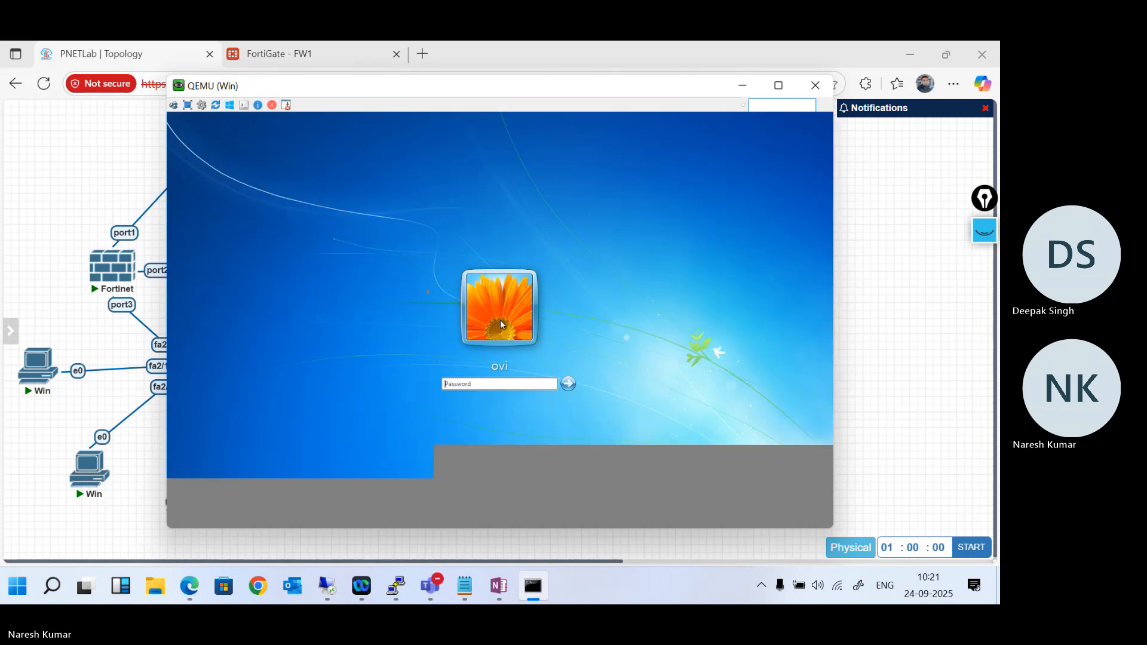
left_click(529, 384)
key("Return")
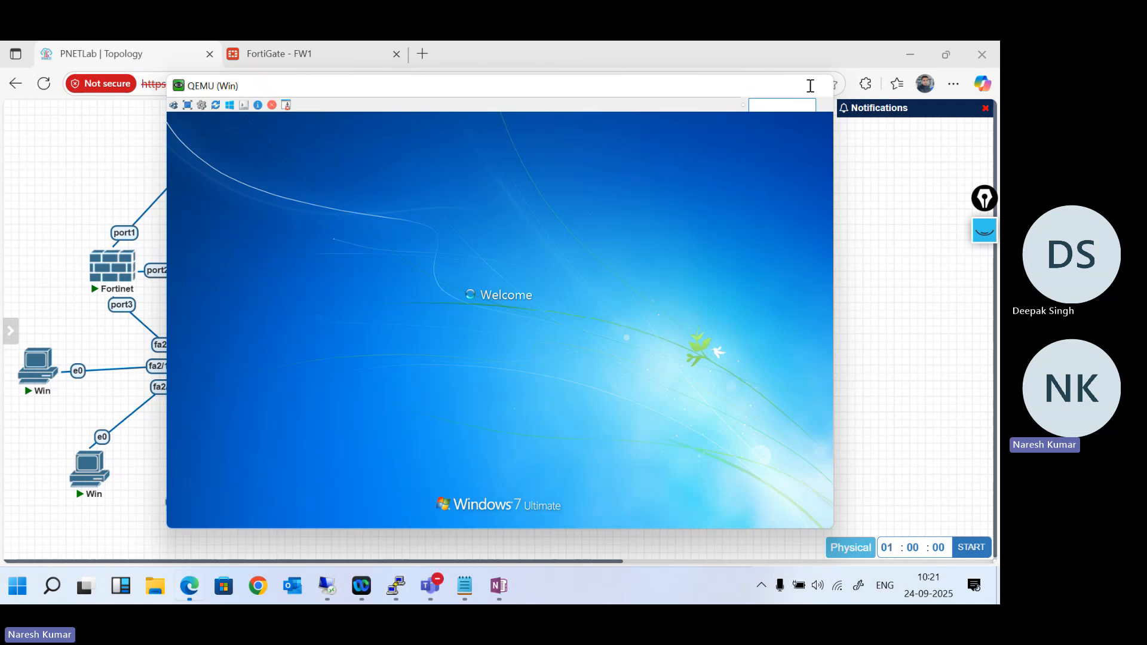
left_click(814, 87)
- Open the Win node connected to fa2/5, log in to the non-Administrator account with its password, and close its viewer
left_click(86, 480)
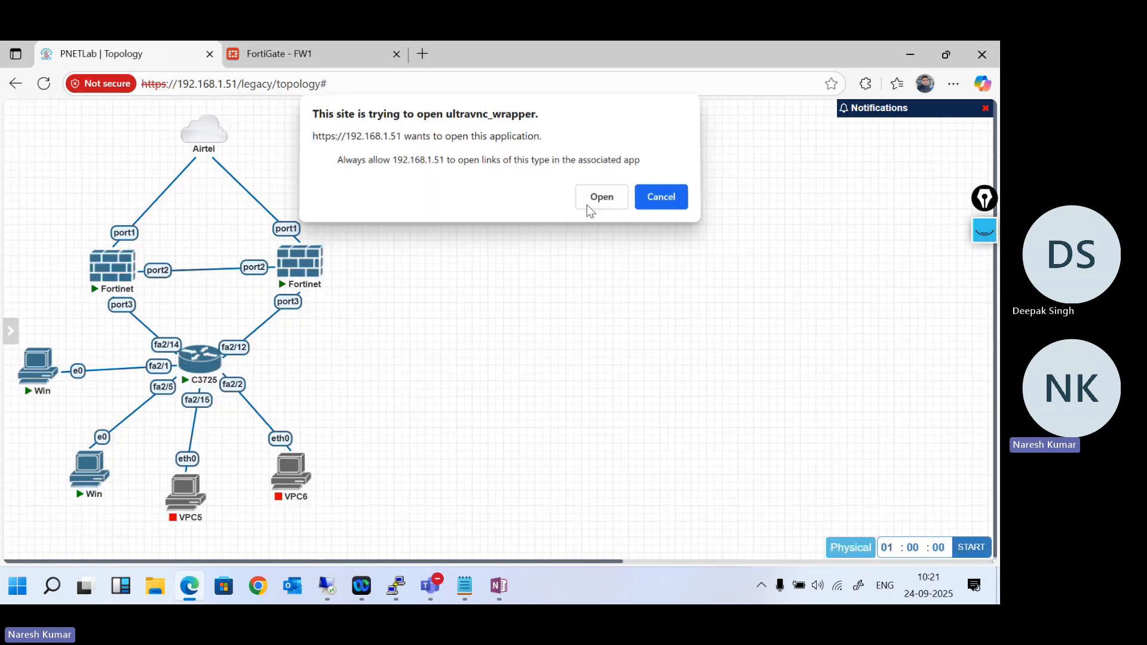
left_click(600, 197)
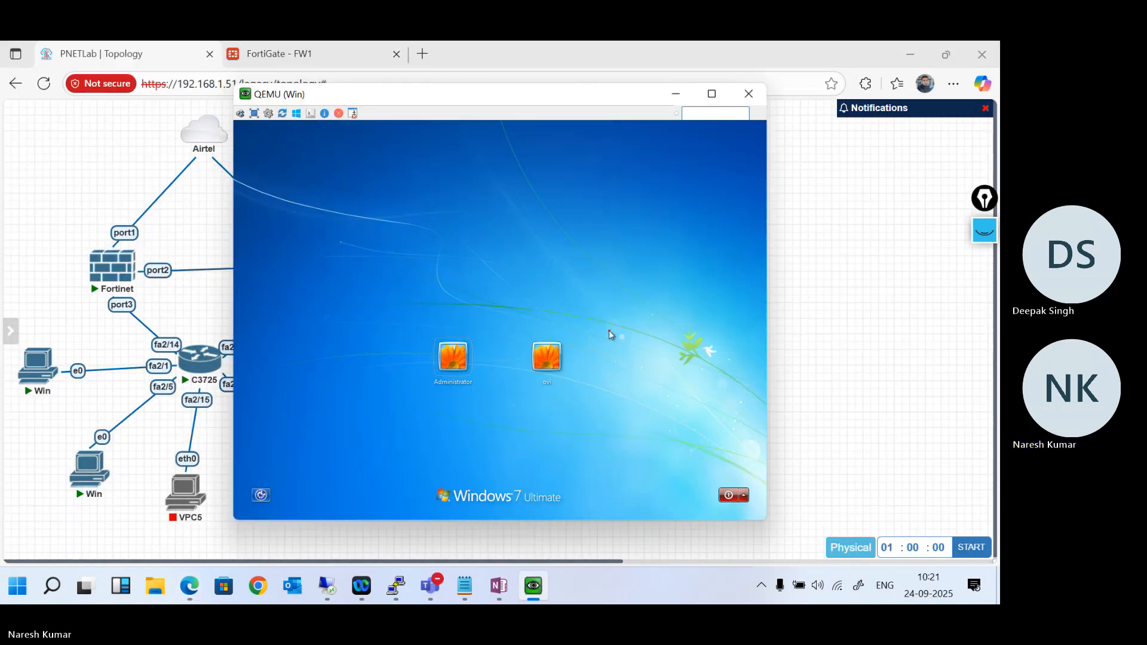
left_click(537, 362)
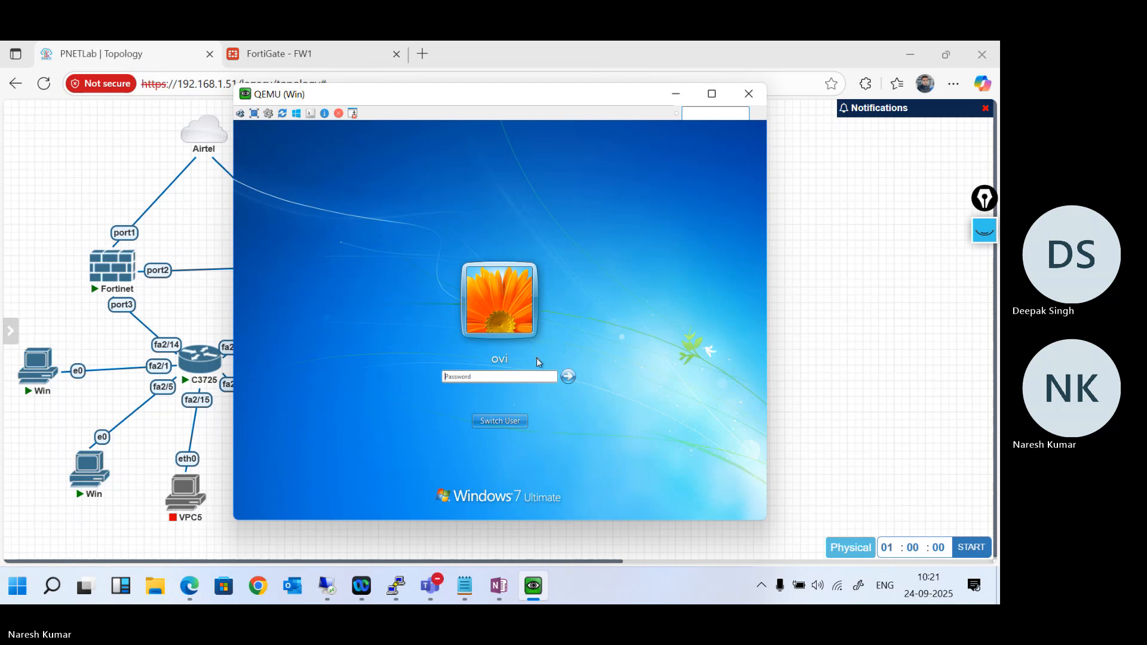
type("•")
key("Return")
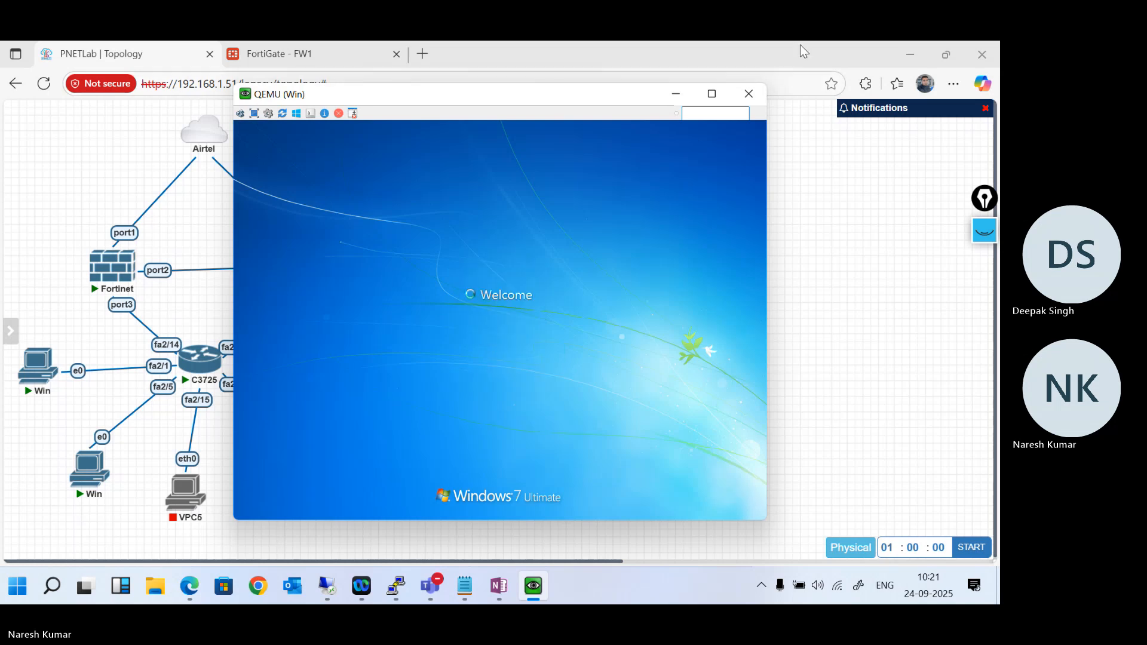
left_click(748, 94)
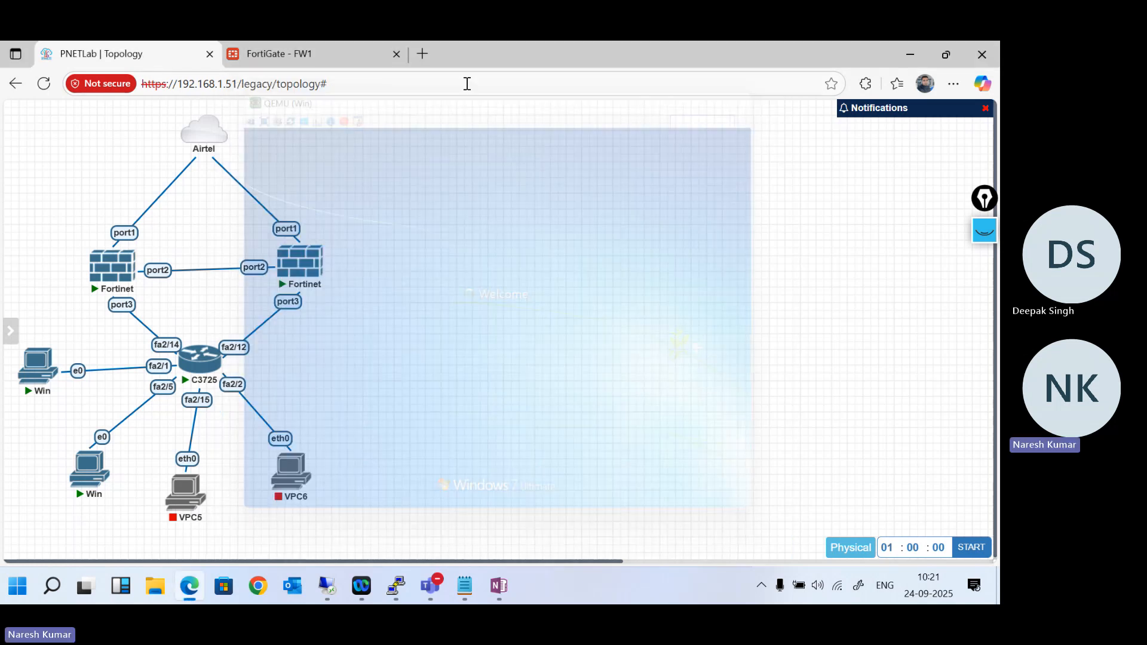
- Open a second CLI console on FW1, enter "config system ha" and run "show full-configuration"
left_click(308, 55)
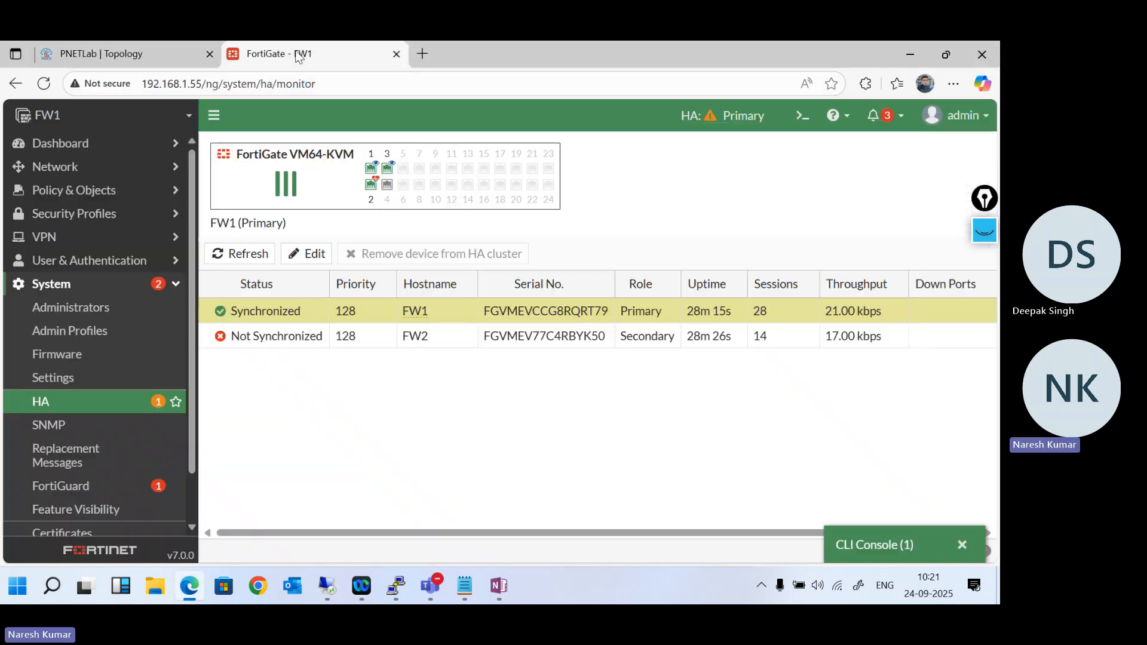
left_click(809, 114)
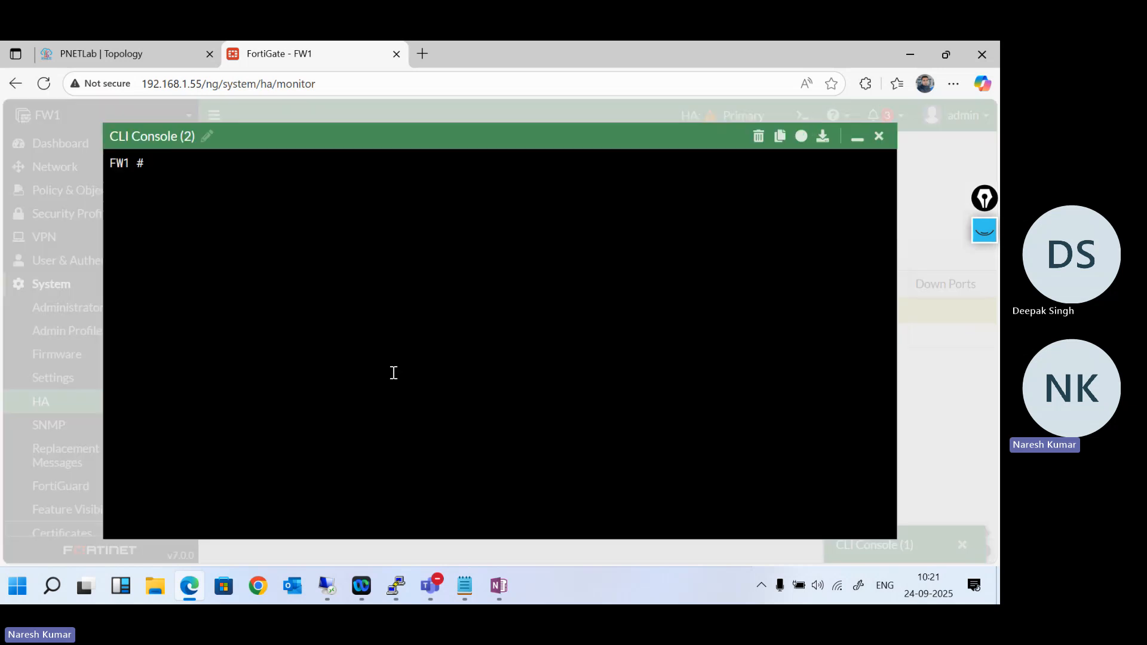
type("config system ha")
key("Return")
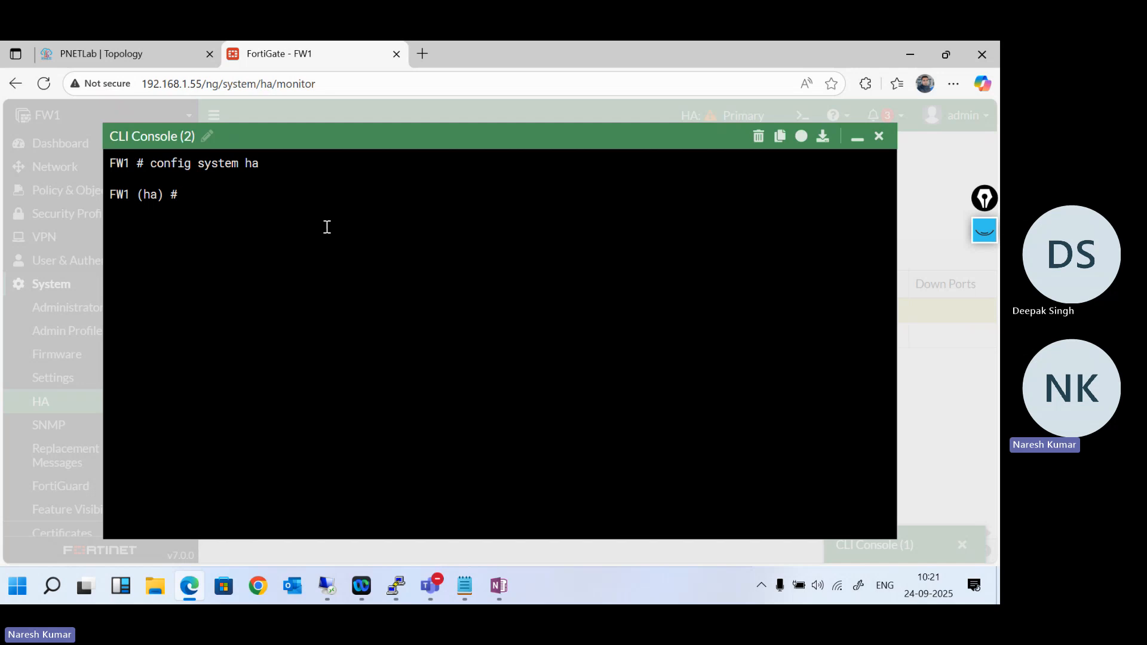
type("show f")
key("Tab")
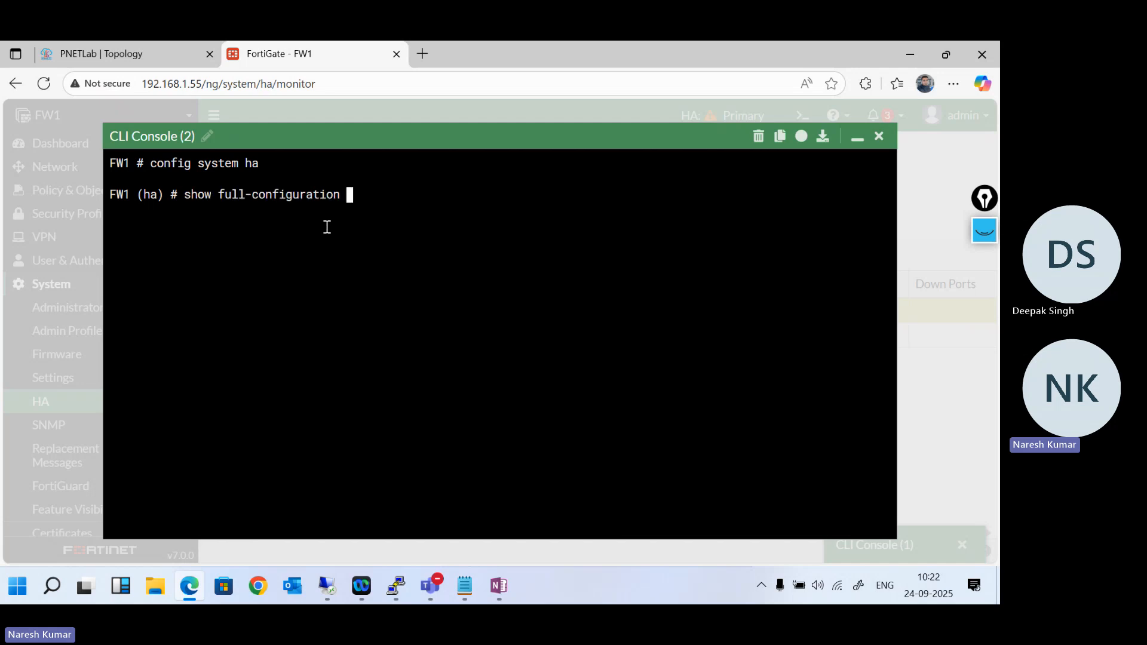
key("Return")
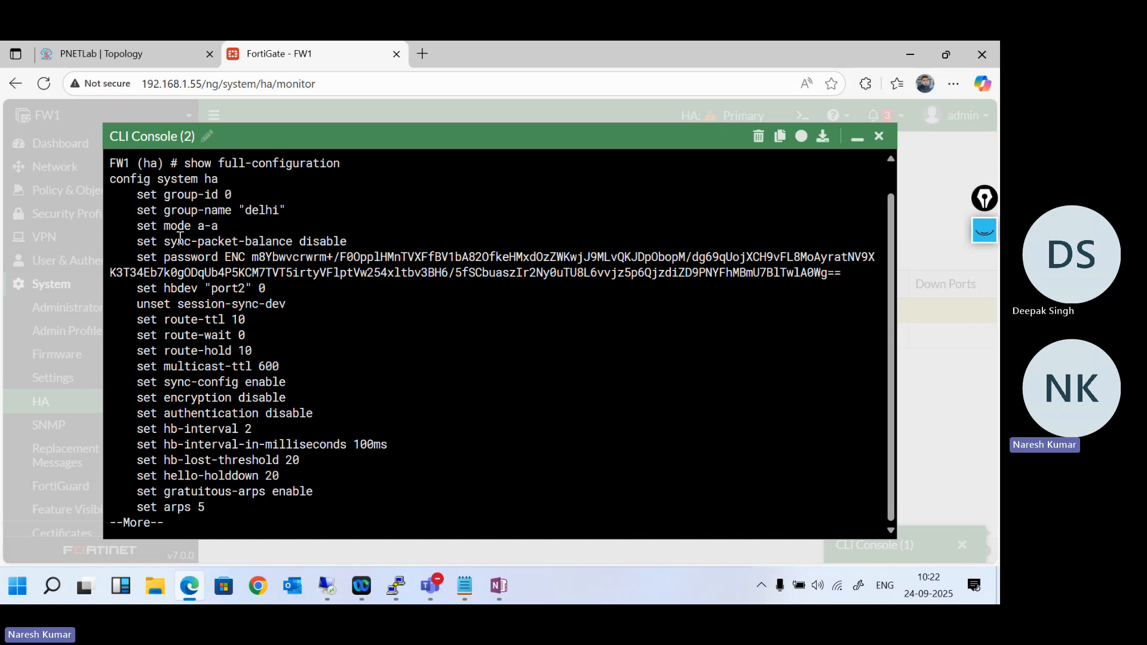
- Page through FW1's full HA configuration output, examining the sync-packet-balance and heartbeat device settings
left_click_drag(219, 230, 351, 248)
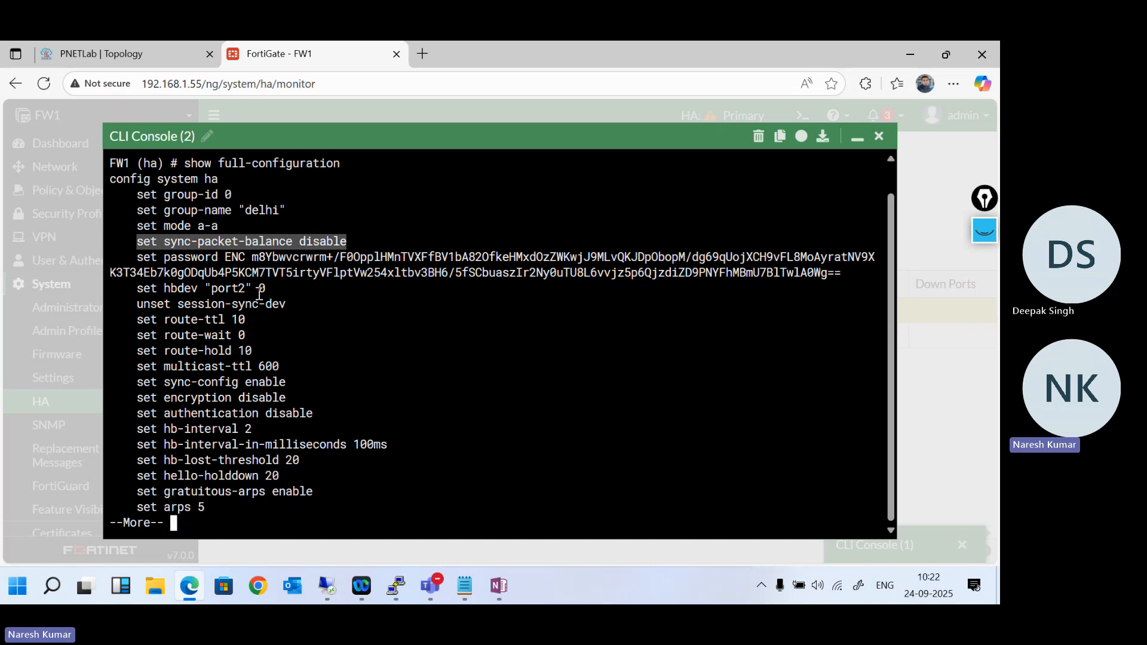
left_click_drag(273, 290, 165, 291)
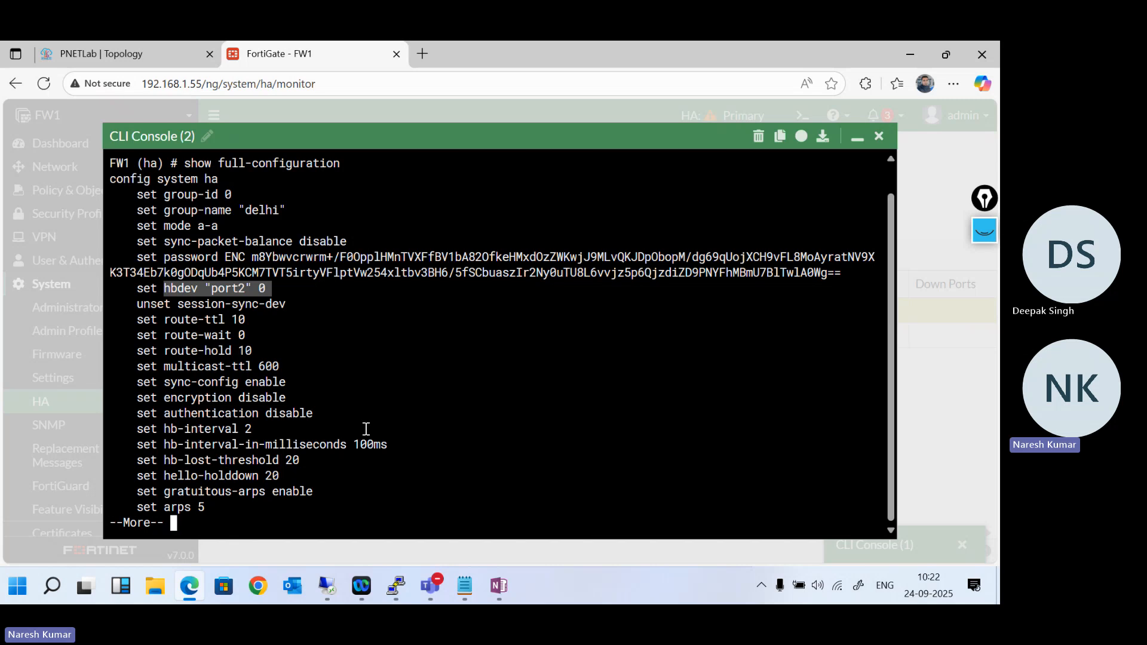
key("Return")
key("Return")
key("Return")
key("Return")
key("Return")
key("Return")
key("Return")
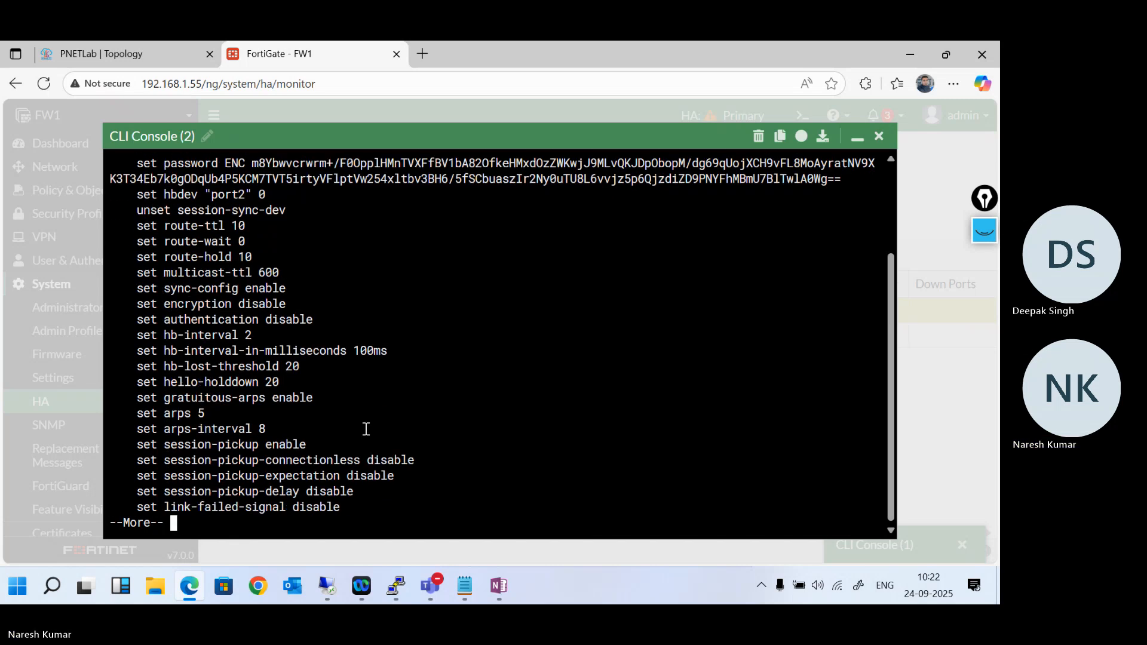
key("Return")
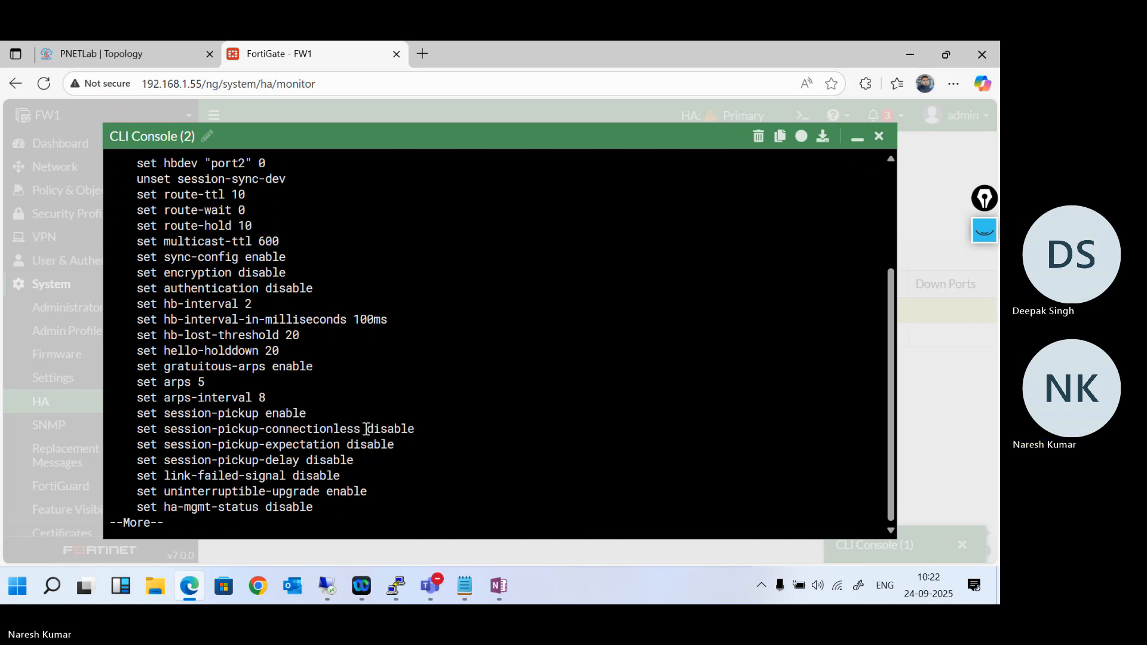
key("Return")
key("Return")
key("Return")
key("Return")
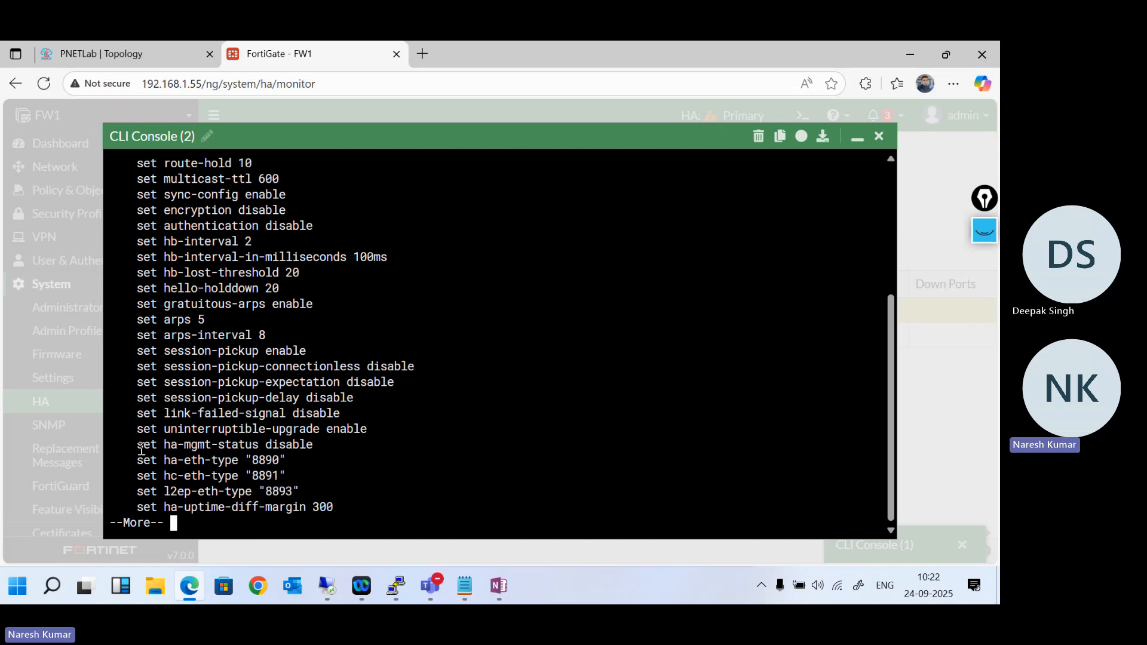
- Continue through the HA configuration output, examining the ha-mgmt-status, override and priority settings
left_click_drag(137, 445, 310, 446)
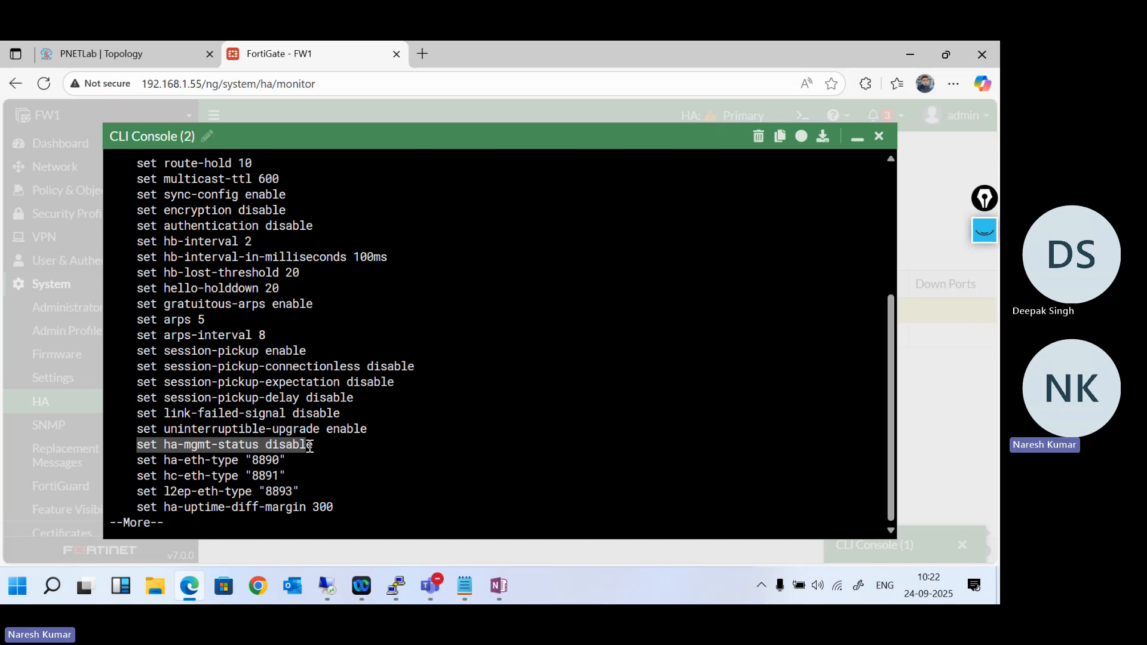
left_click(336, 448)
key("Return")
key("Return")
key("Return")
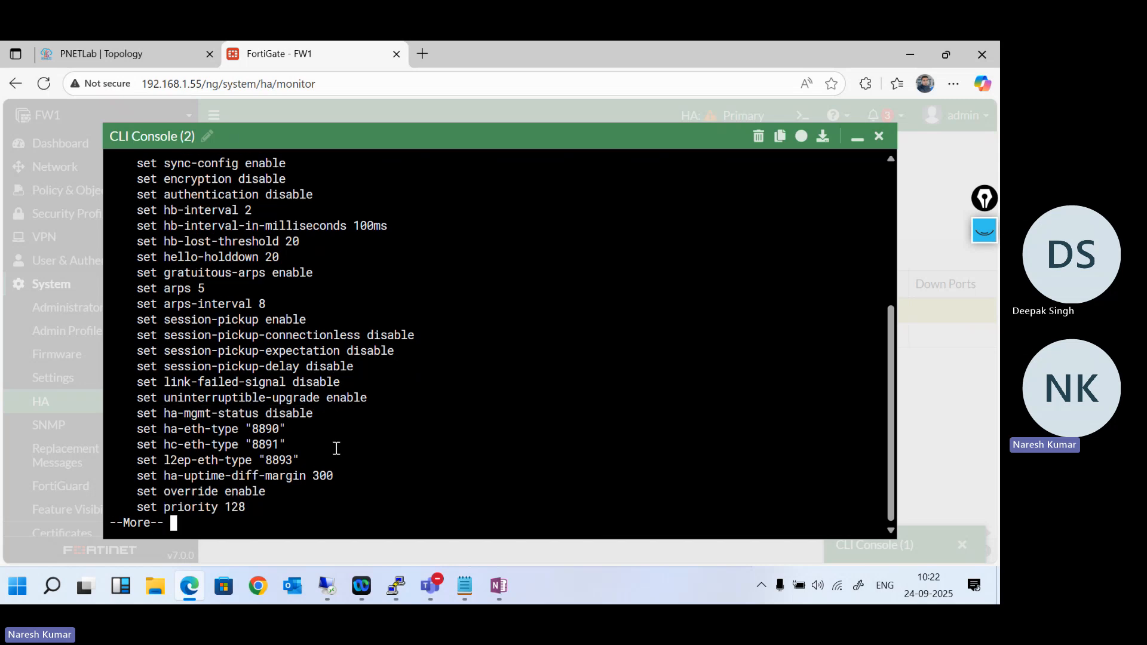
key("Return")
key("Return")
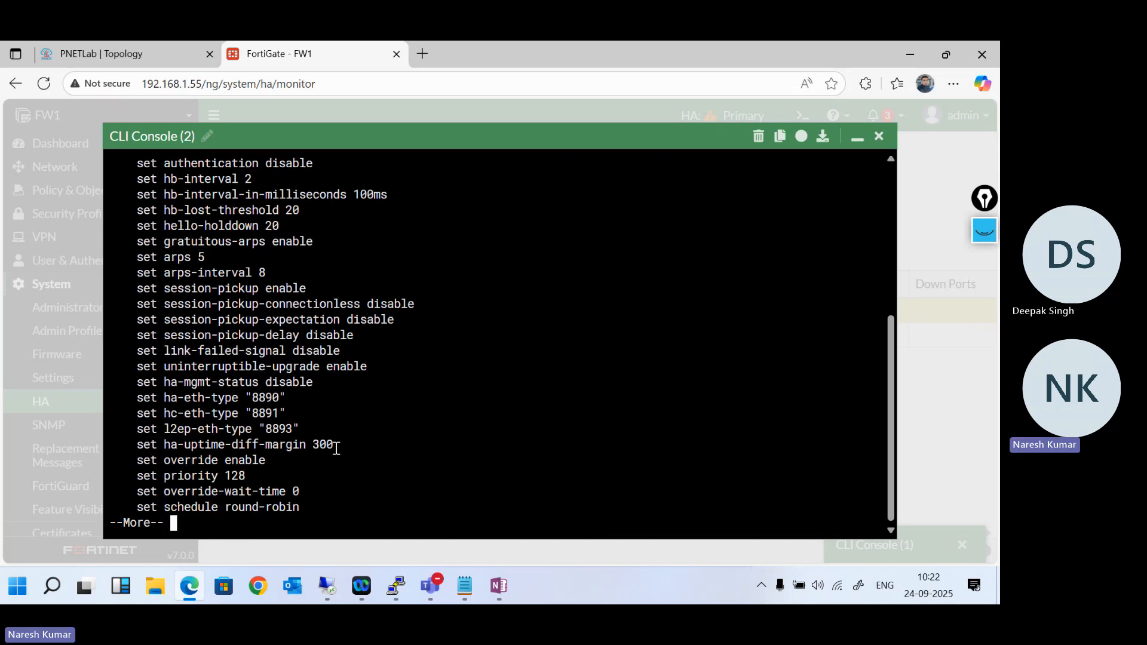
left_click_drag(271, 445, 137, 446)
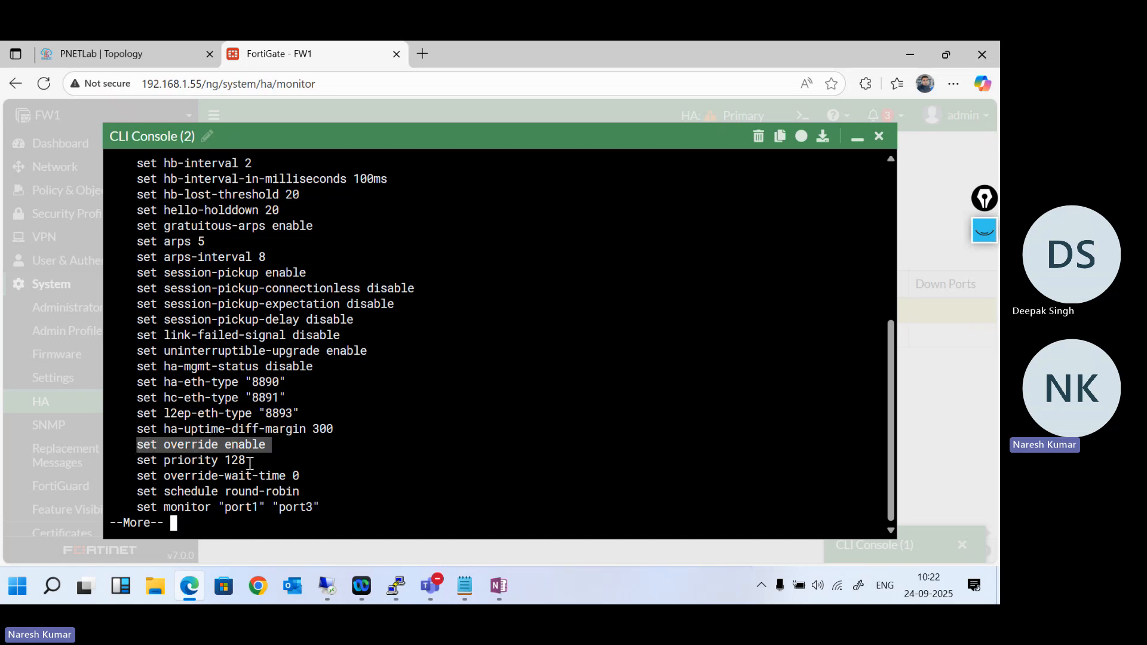
left_click_drag(250, 463, 138, 461)
left_click(388, 464)
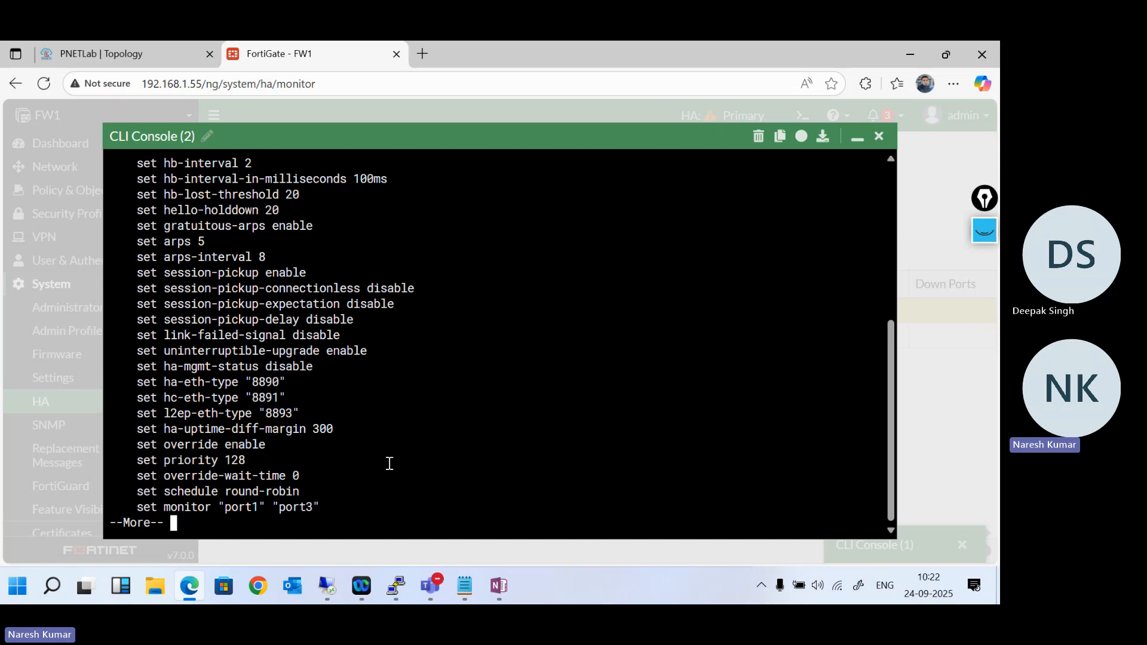
- Examine the monitored interfaces and page to the end of the HA configuration output
key("Return")
key("Return")
key("Return")
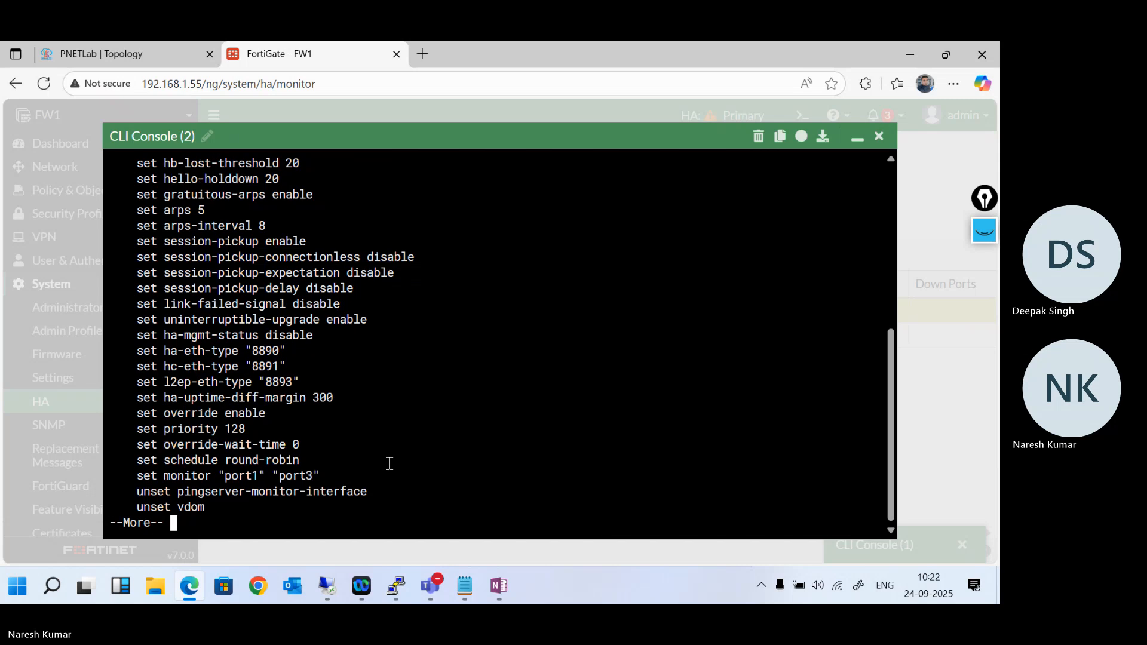
left_click_drag(326, 461, 143, 457)
key("Return")
key("Return")
key("Return")
key("Return")
key("Return")
key("Return")
key("Return")
key("Return")
key("Return")
key("Return")
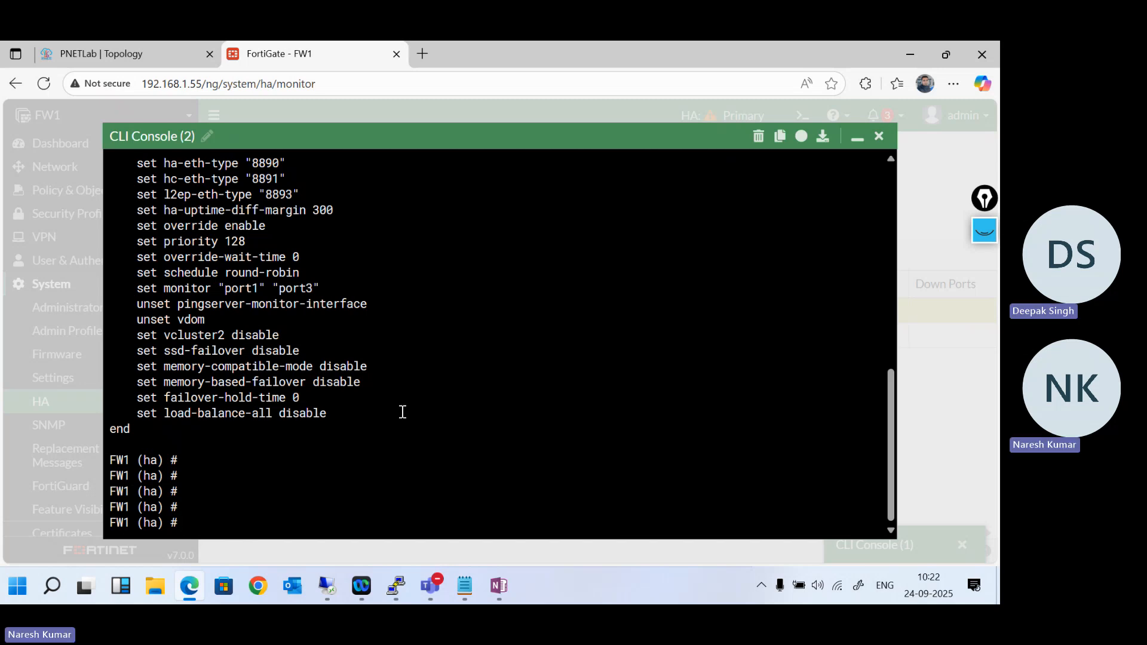
- List the load-balance-all options, run "set load-balance-all enable" in FW1's HA configuration, and finish with "end"
left_click_drag(330, 413, 251, 414)
left_click(472, 405)
type("set load-balance-all")
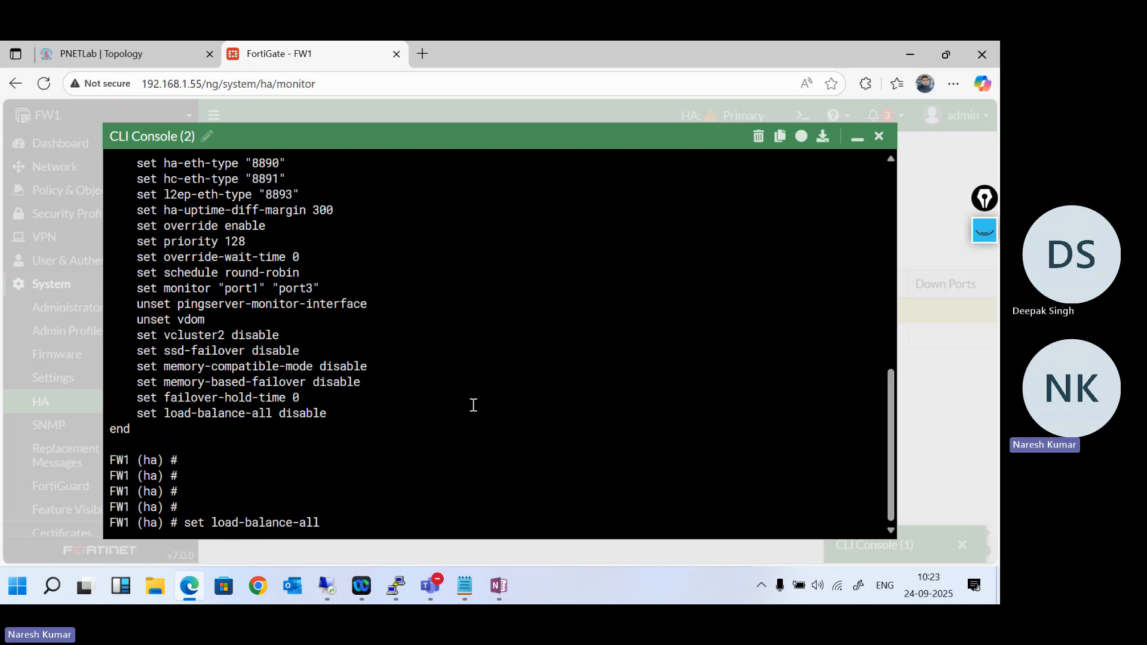
key("question")
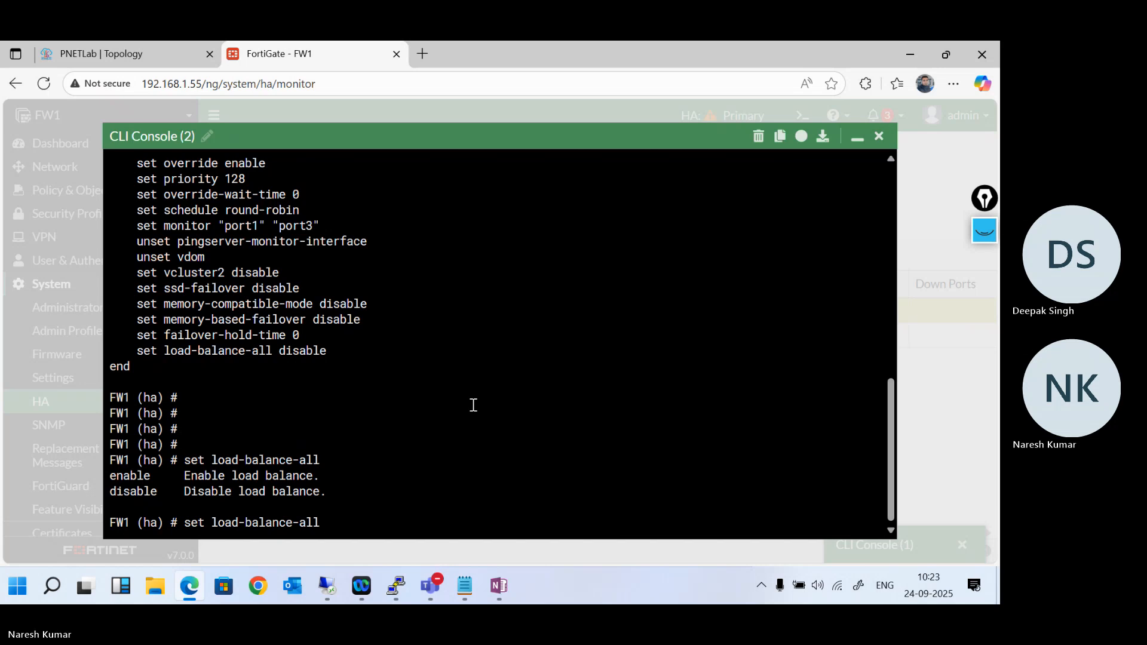
type("en")
key("Tab")
key("Return")
key("Return")
key("Return")
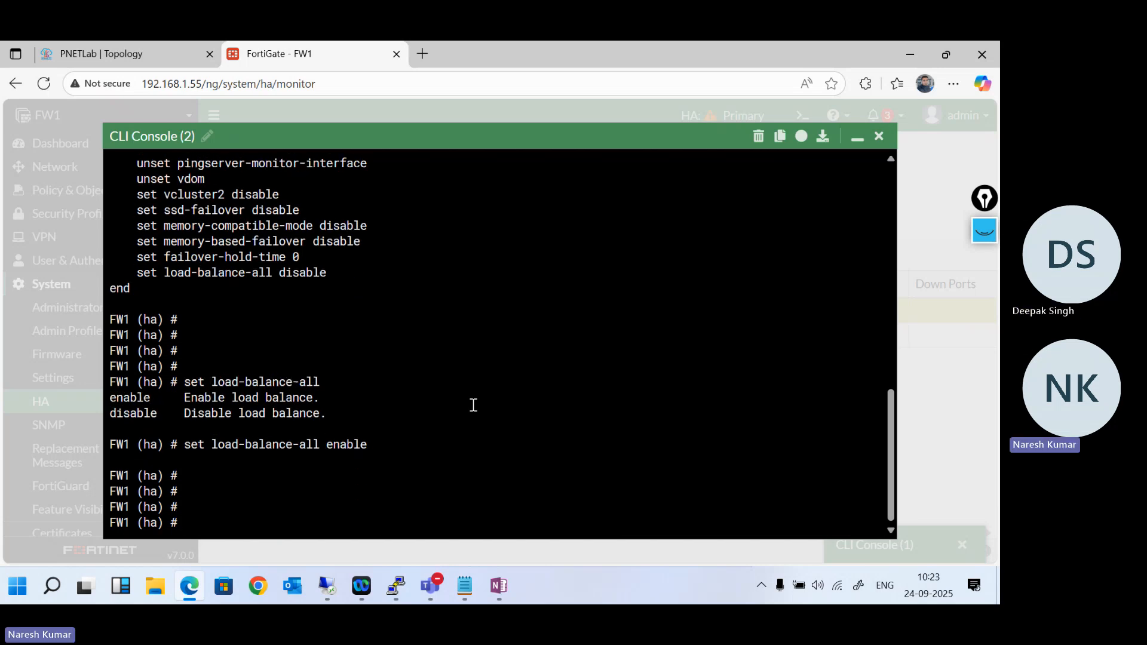
type("end")
key("Return")
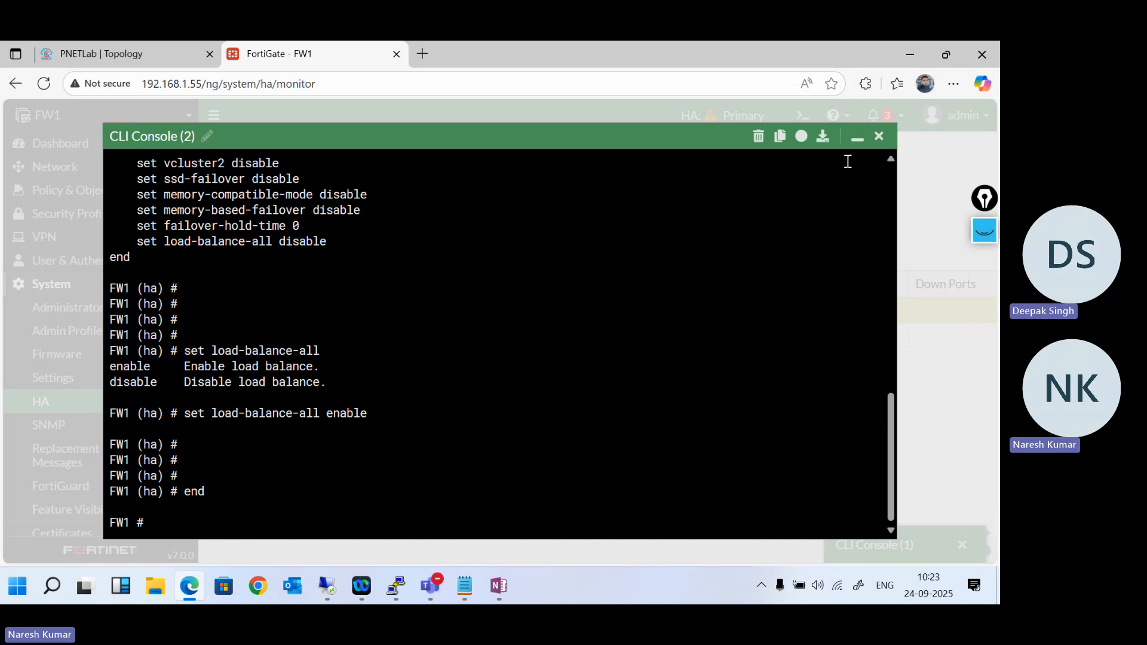
- Minimise the CLI console, reload the HA page, open FW1's HA settings and try turning on Management Interface Reservation
left_click(851, 142)
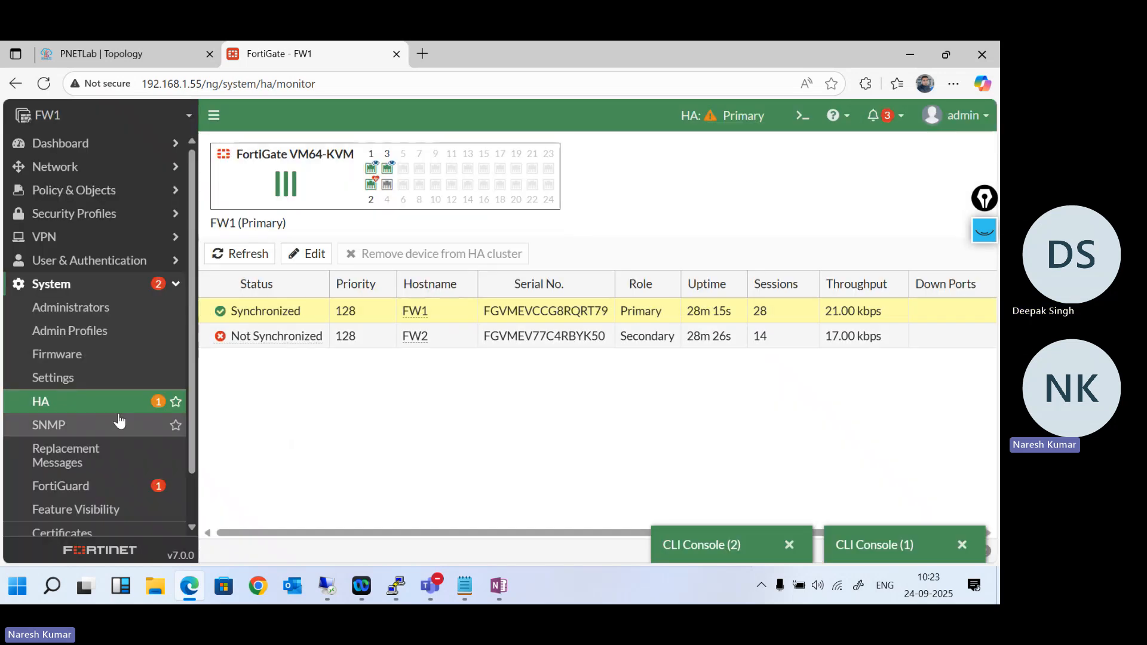
left_click(78, 404)
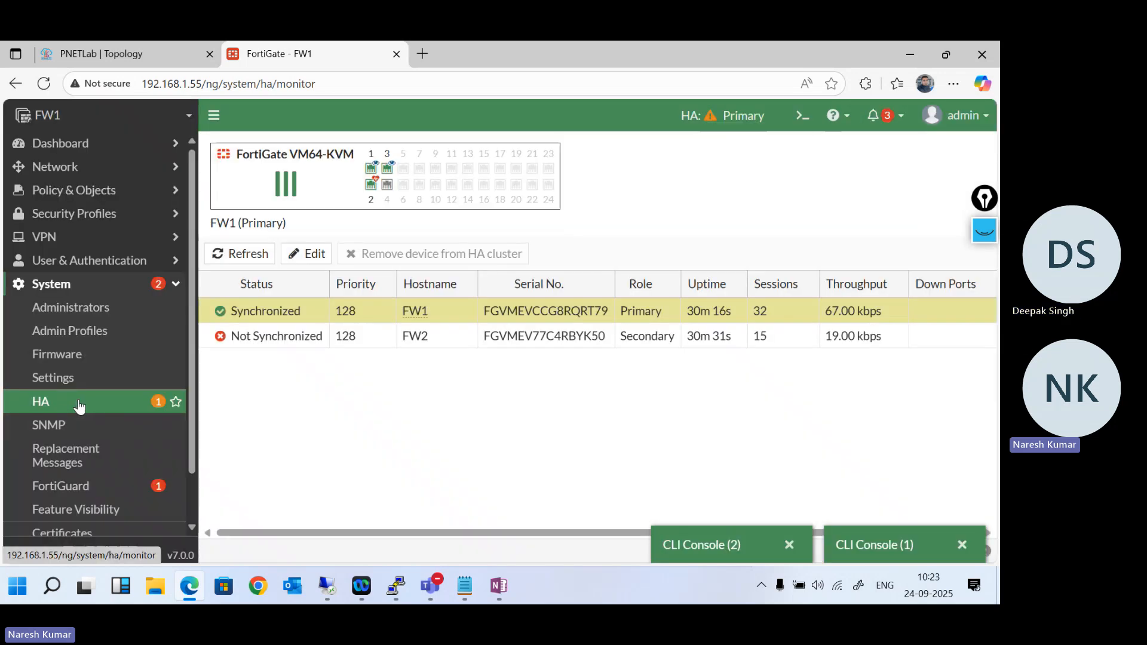
double_click(266, 312)
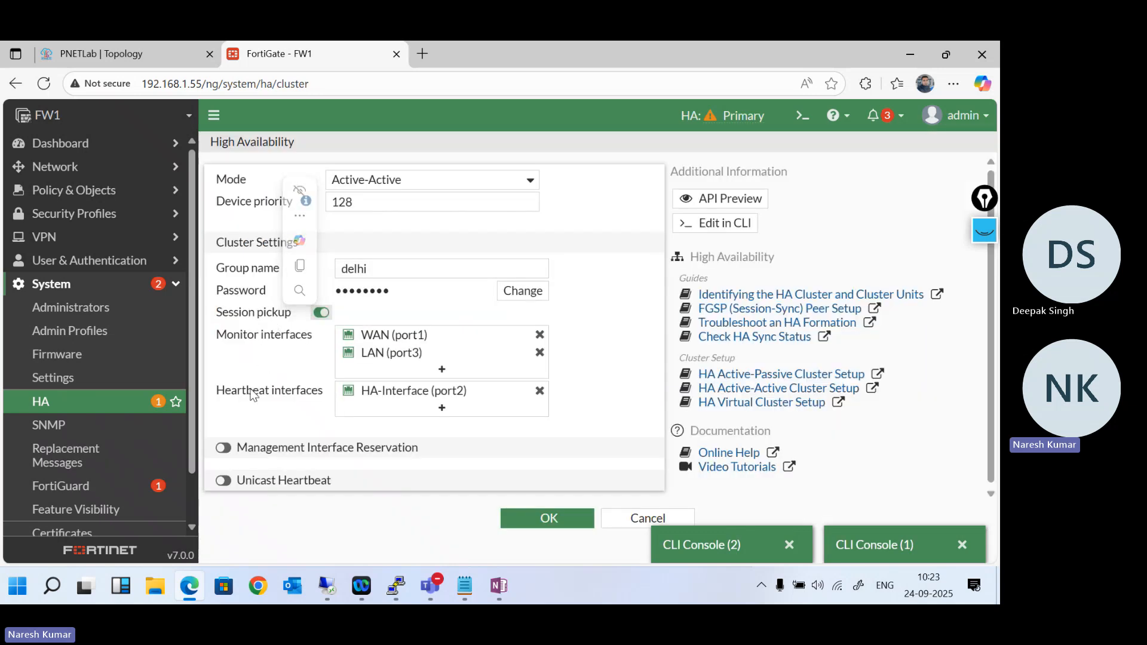
left_click(224, 448)
scroll(271, 455, "down", 1)
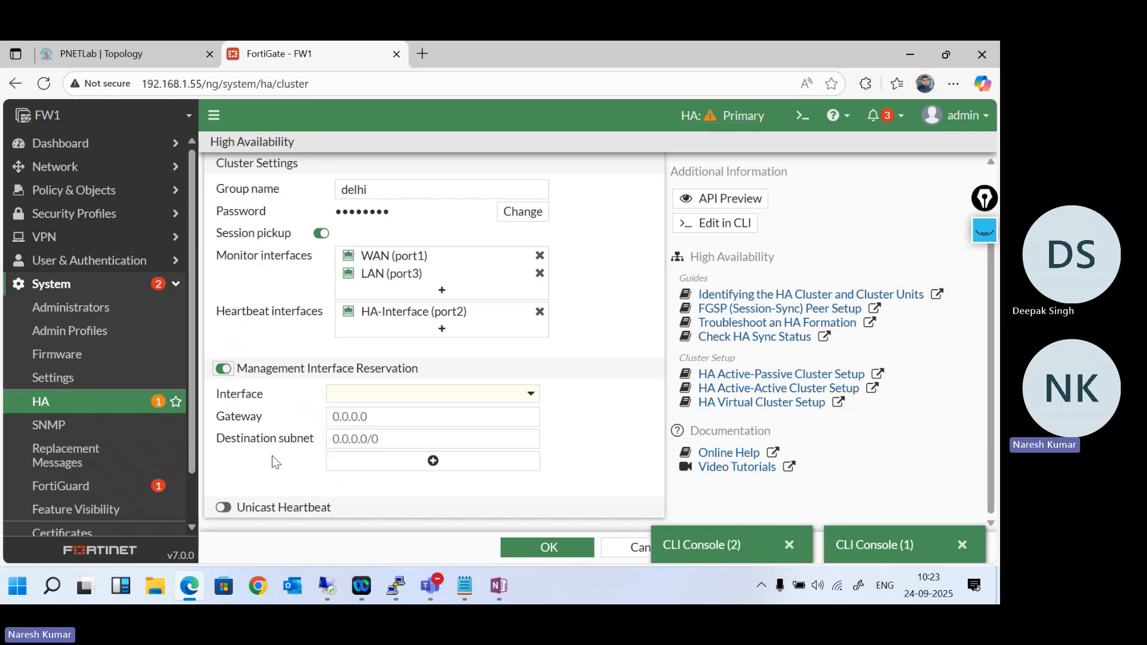
- Close both CLI consoles, discard the unsaved HA edits, and briefly reopen FW1's HA settings before returning to the HA page
left_click(969, 547)
left_click(962, 545)
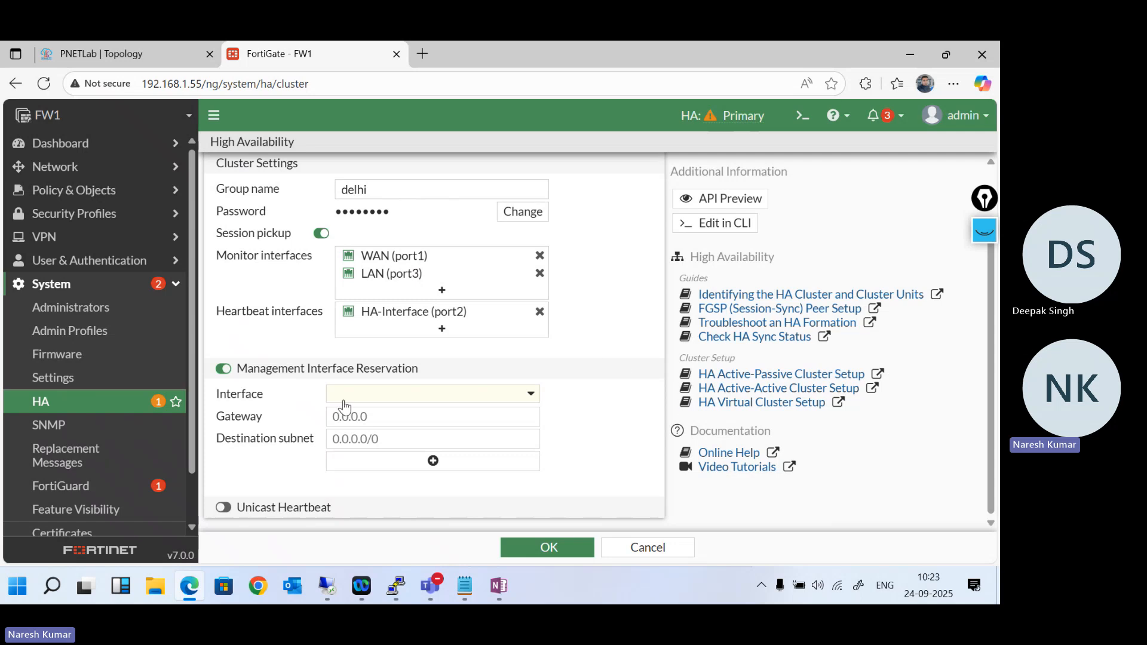
left_click(108, 406)
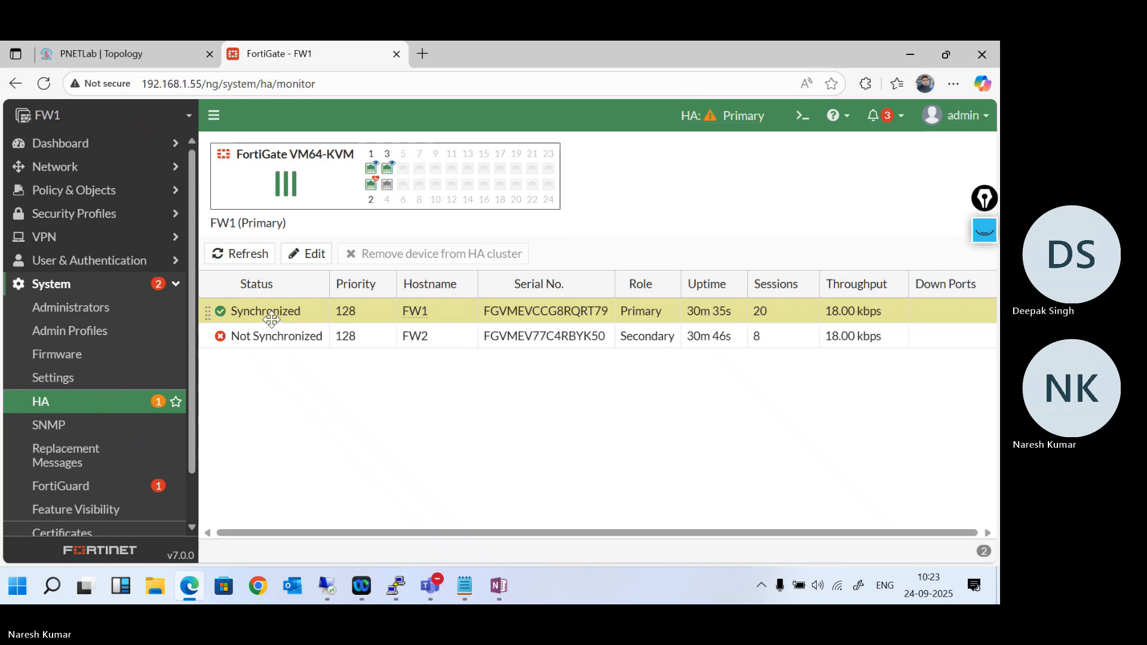
double_click(272, 321)
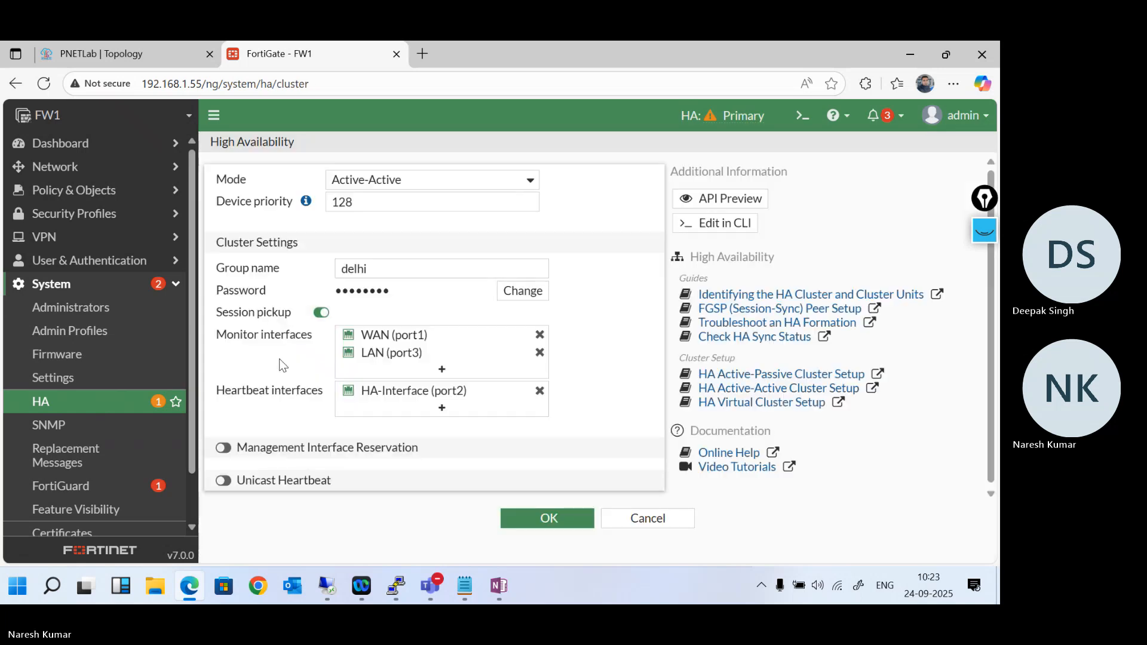
left_click(80, 406)
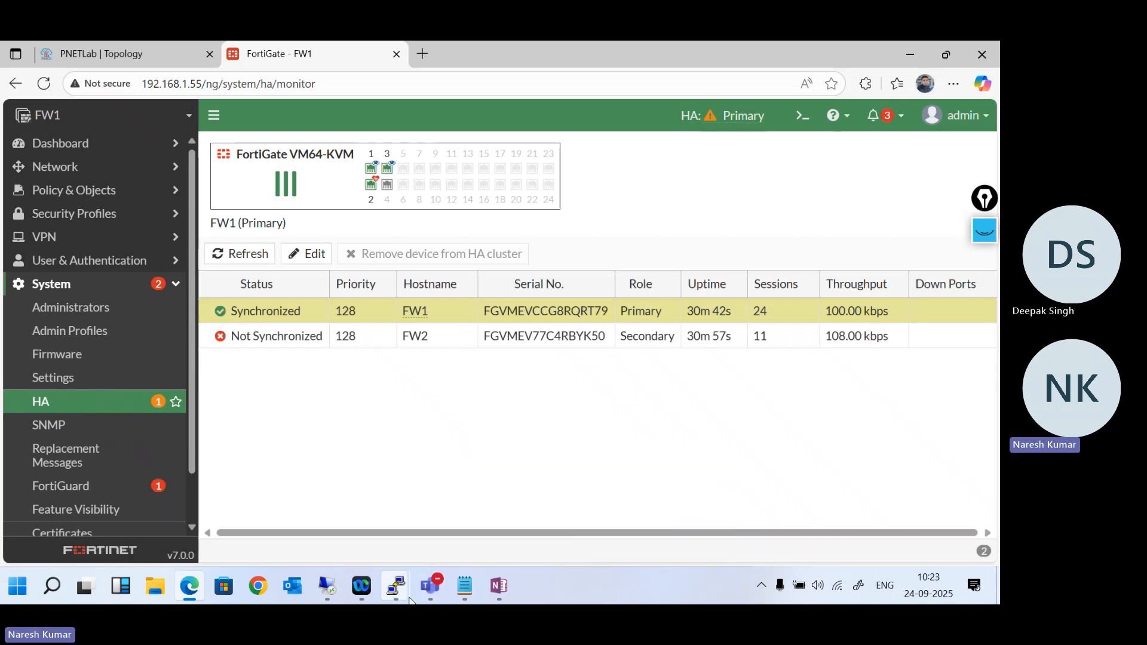
- Switch to VMware Workstation and power on both FortiGate-VM64 virtual machines
mouse_move(327, 589)
left_click(346, 511)
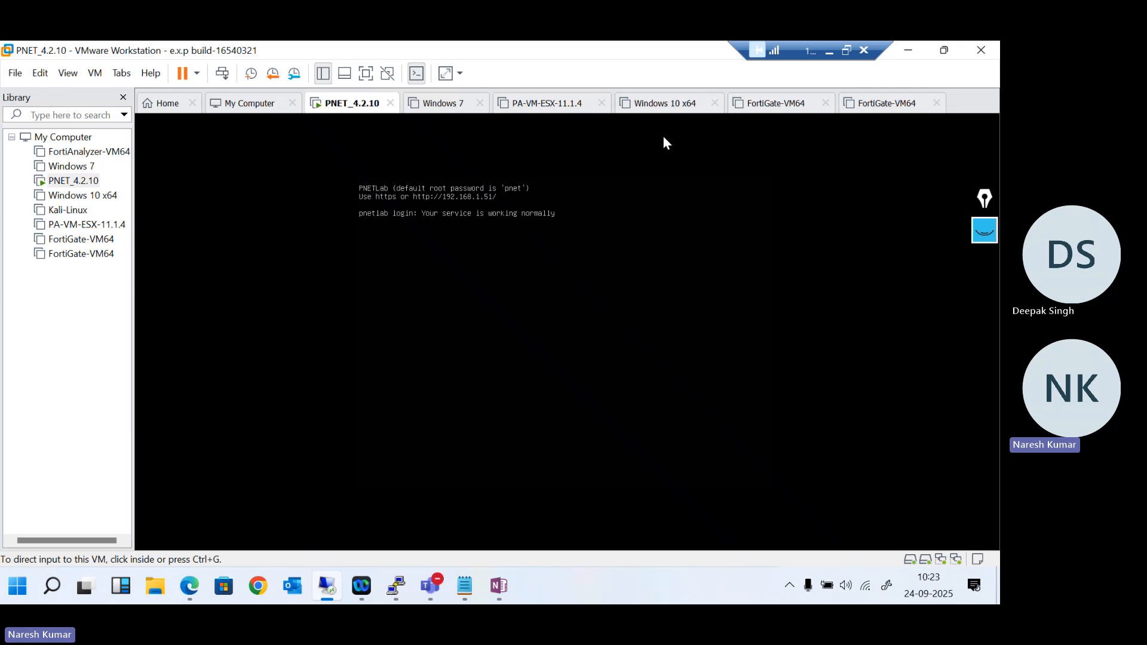
left_click(793, 105)
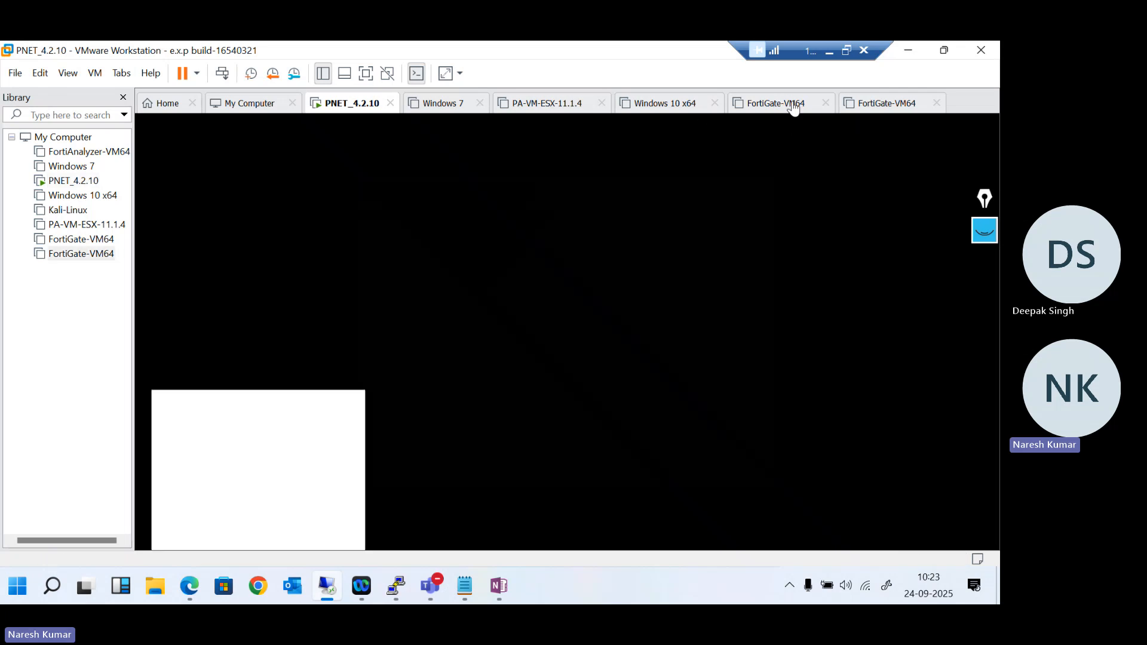
left_click(881, 108)
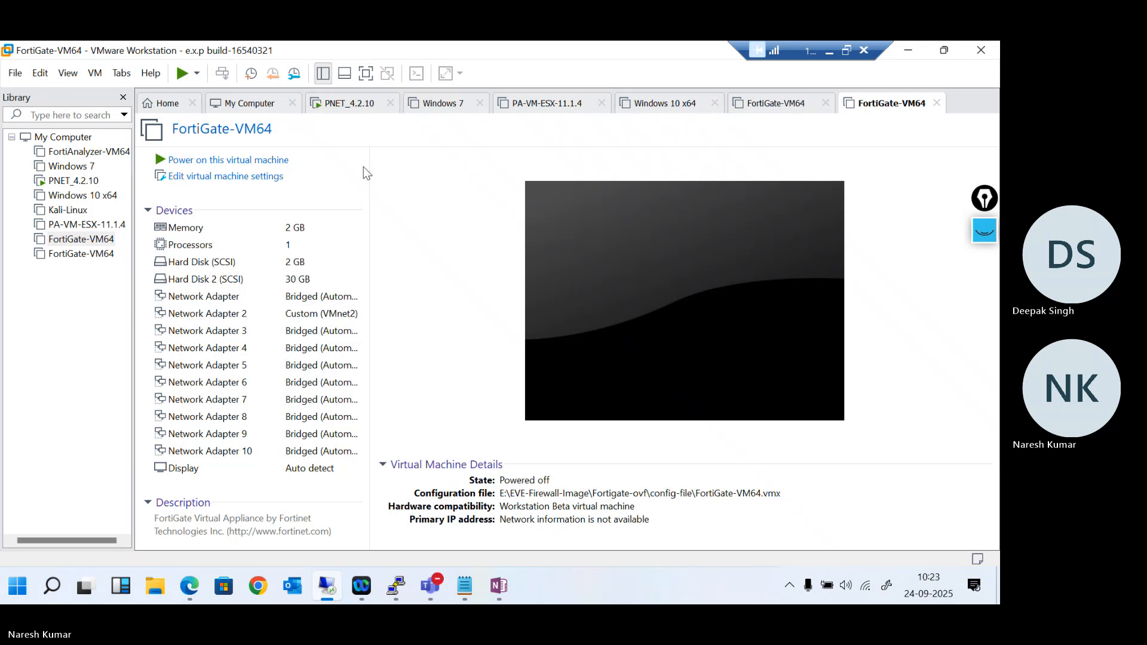
left_click(266, 160)
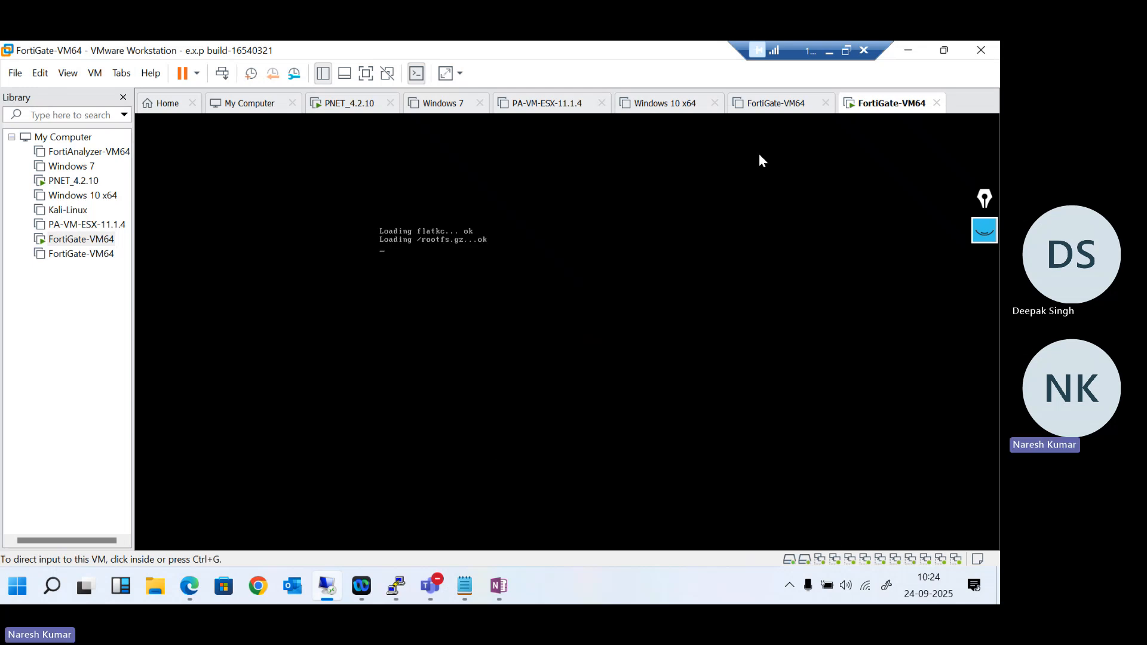
left_click(775, 105)
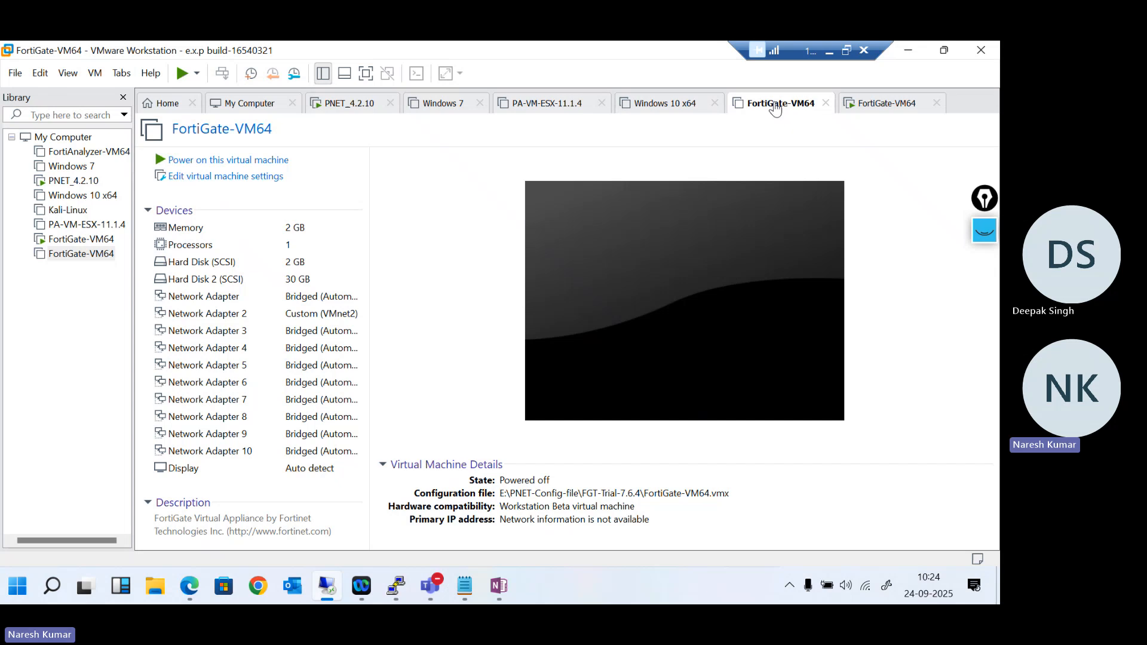
left_click(183, 162)
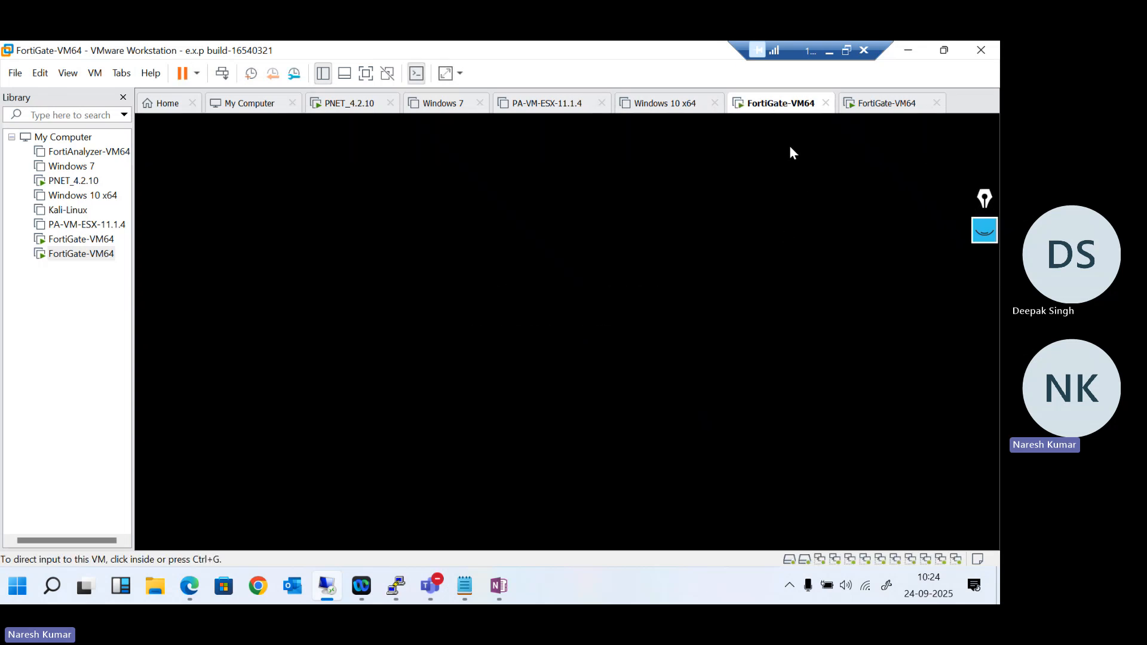
- Check the hardware settings of both FortiGate-VM64 virtual machines, cancelling out of each without changes
right_click(776, 108)
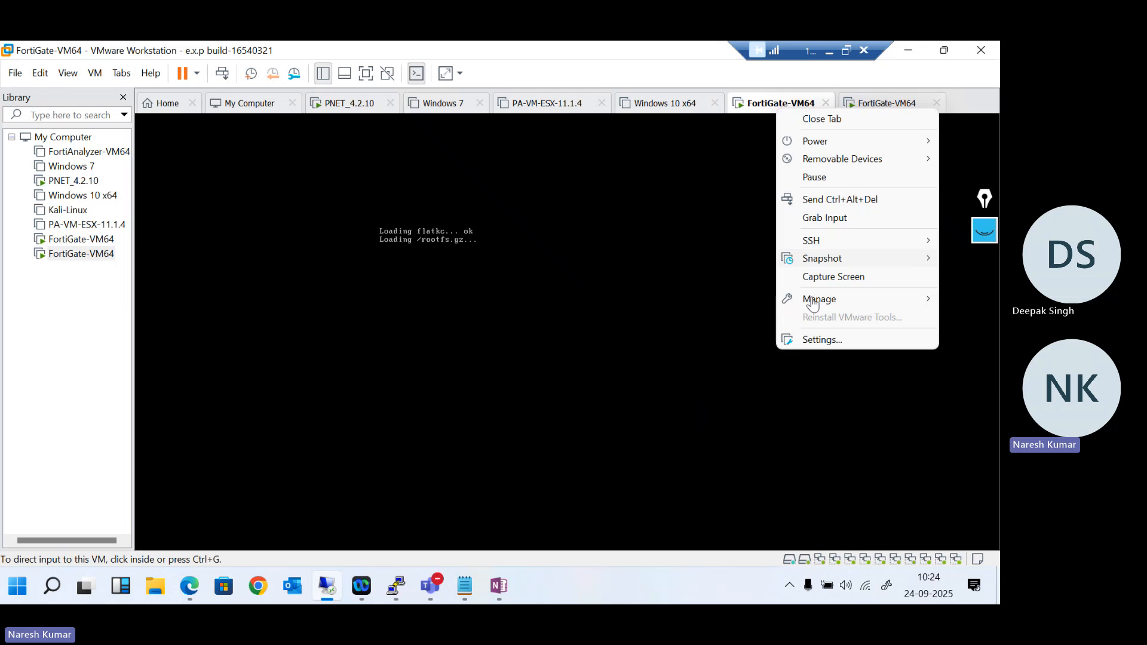
left_click(815, 341)
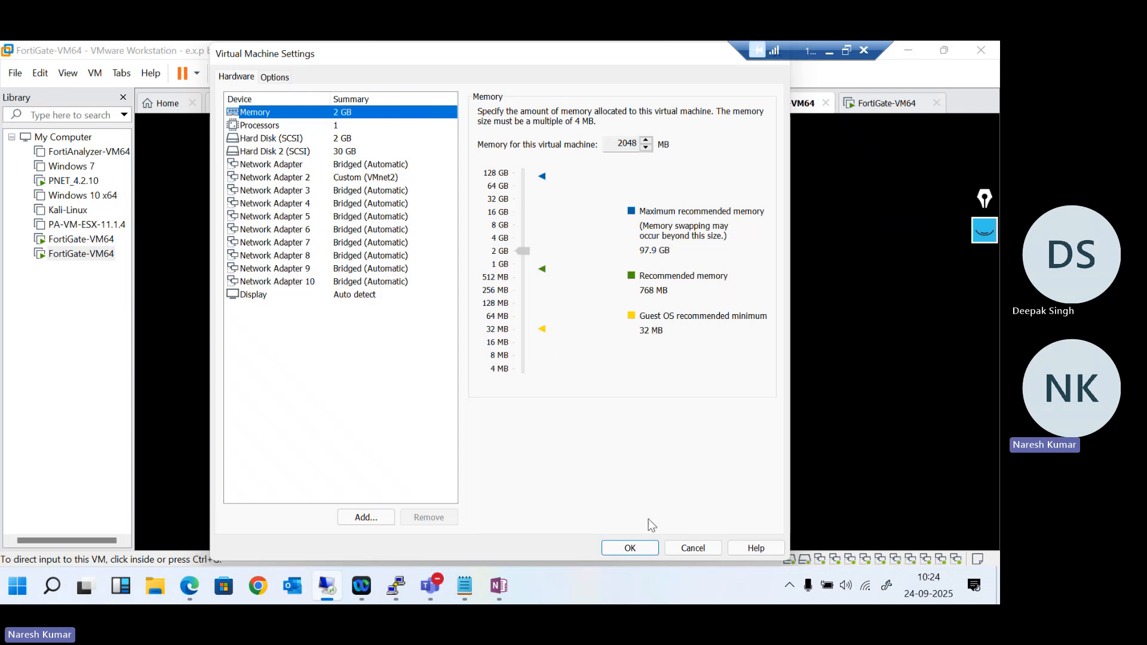
left_click(690, 548)
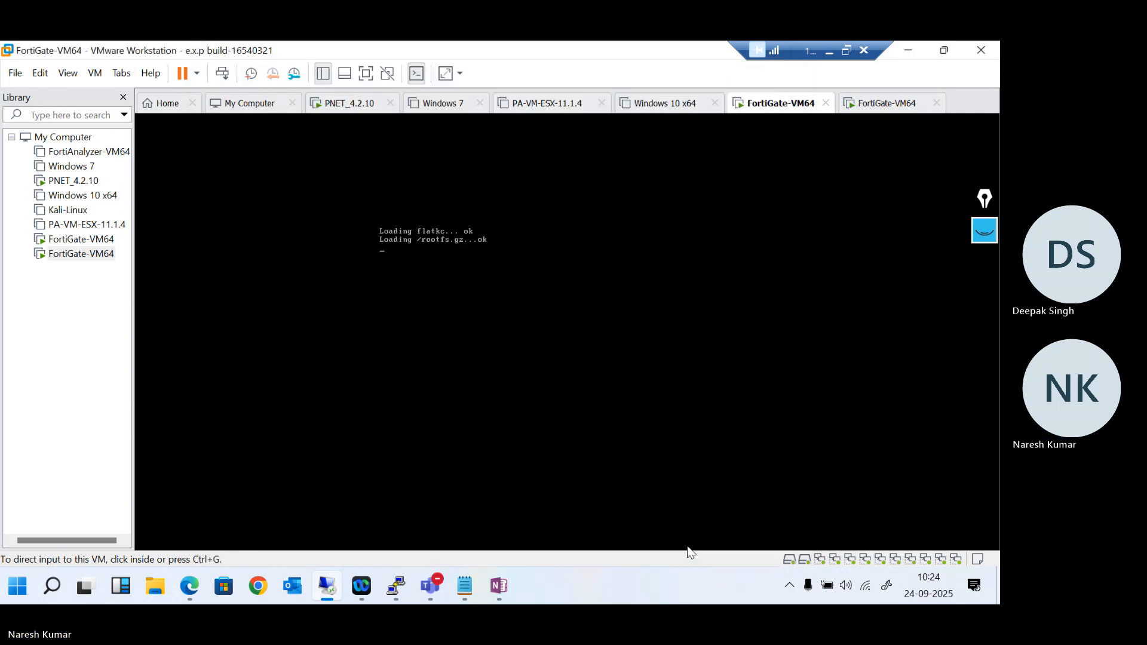
right_click(896, 103)
left_click(878, 335)
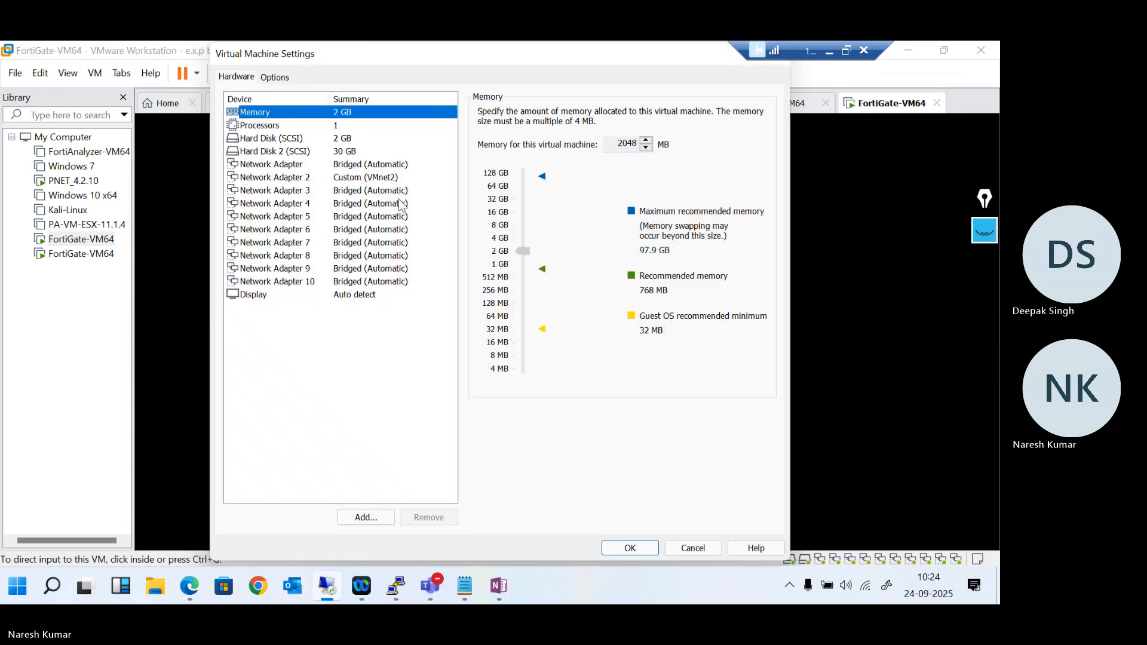
left_click(692, 547)
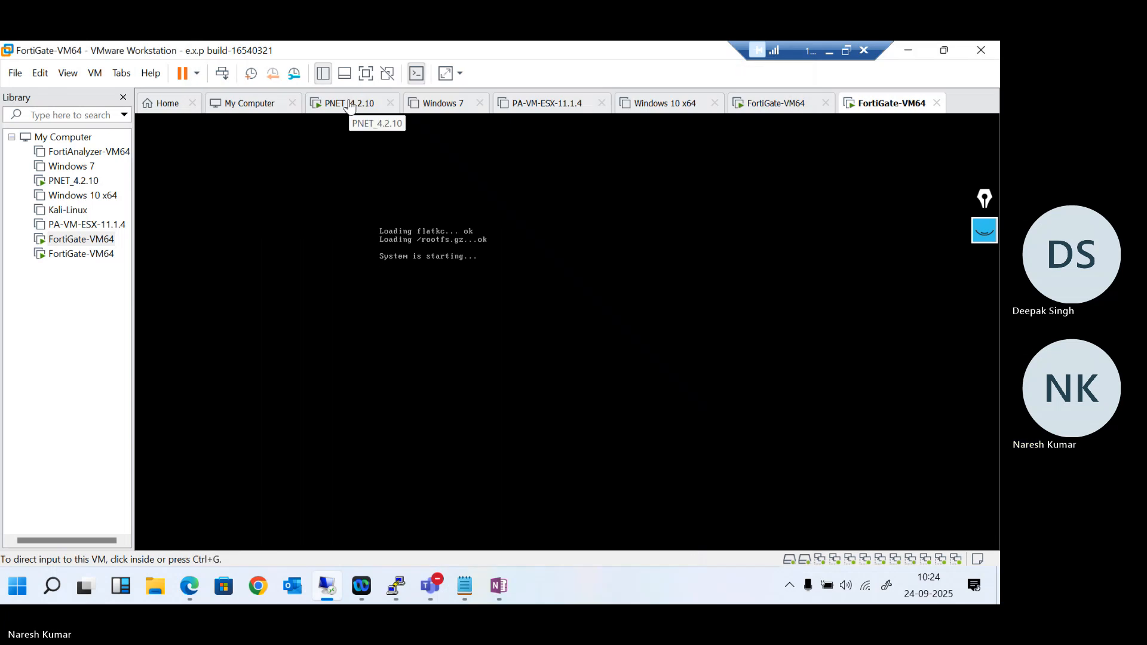
- Check the boot consoles of both FortiGate-VM64 machines, then switch back to FW1 in the browser and reload its HA page
left_click(372, 105)
left_click(749, 107)
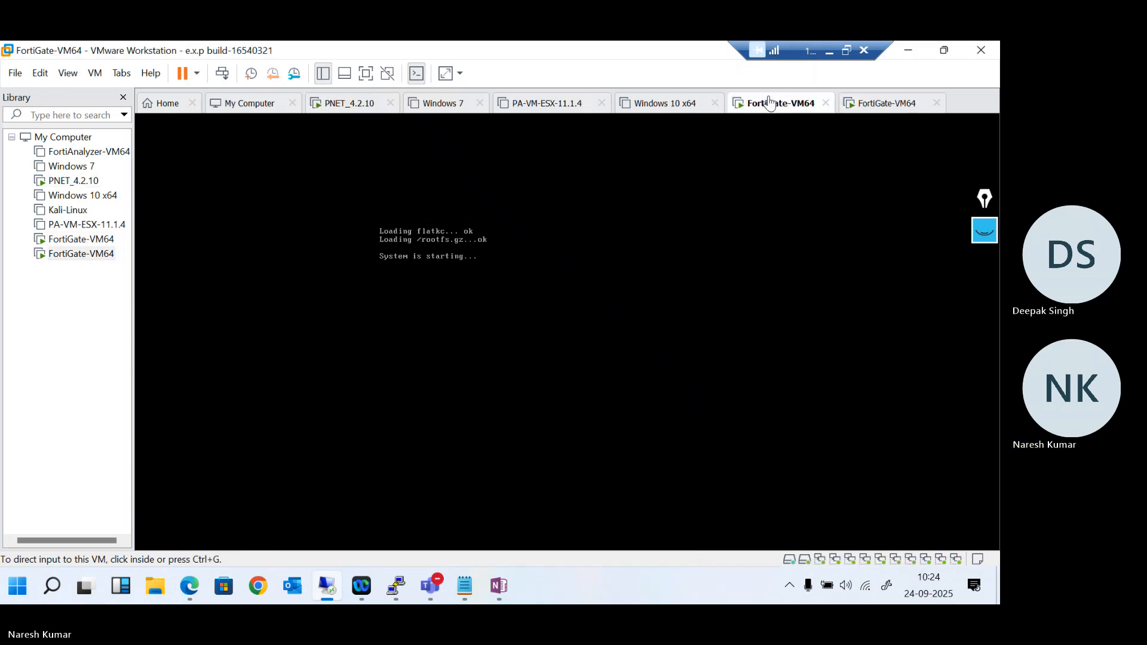
left_click(868, 107)
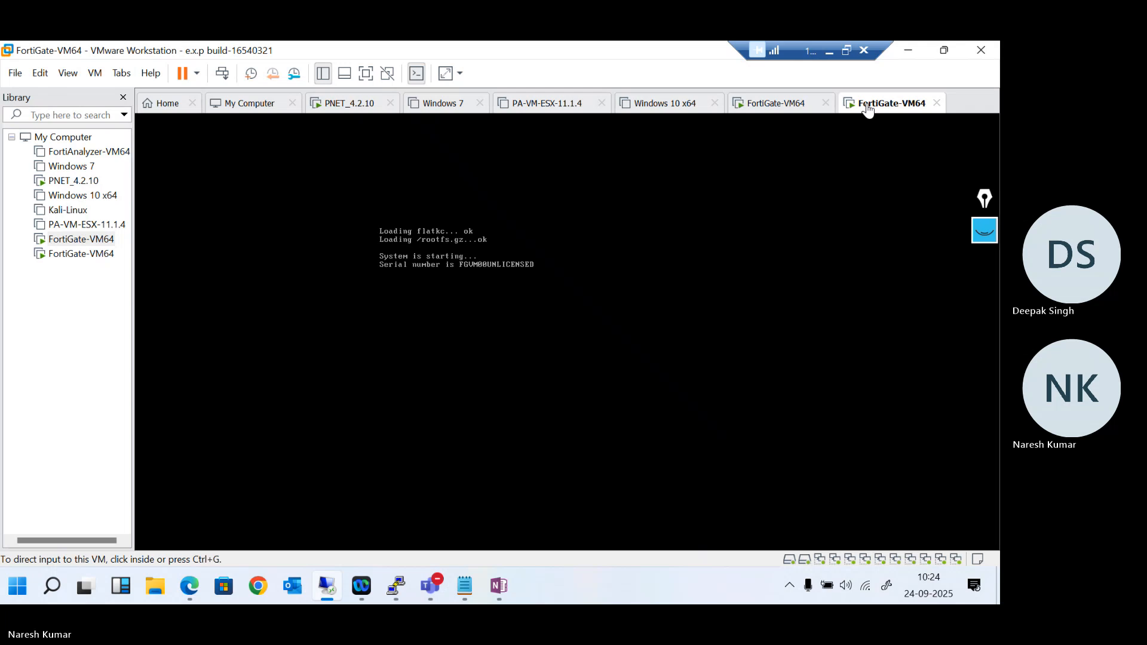
left_click(793, 106)
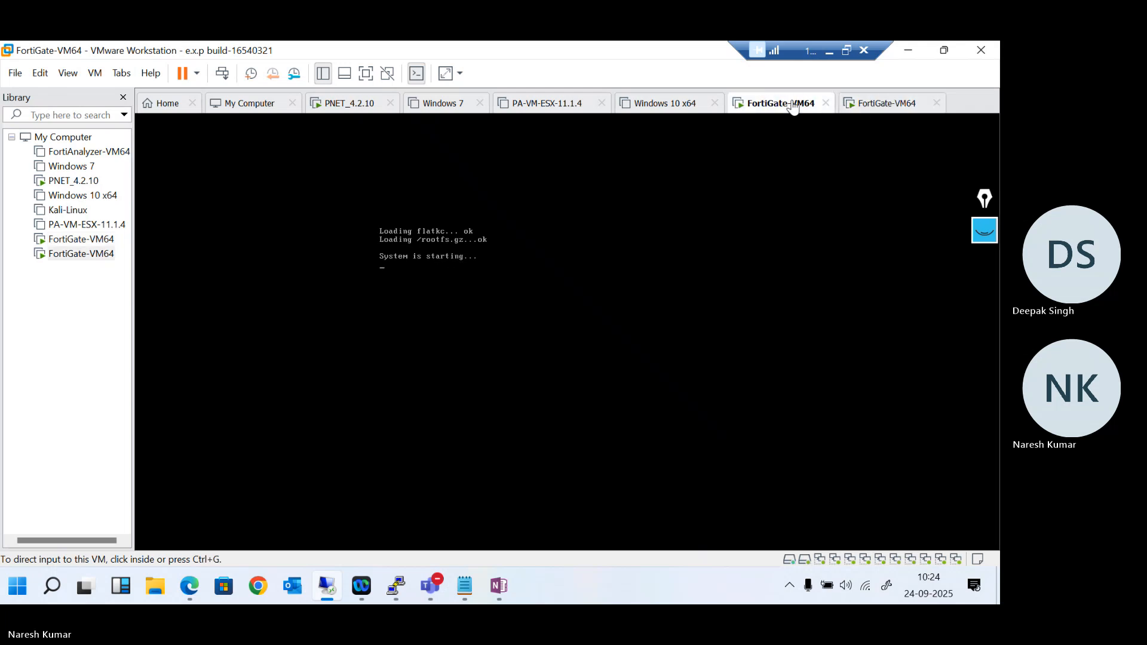
left_click(826, 51)
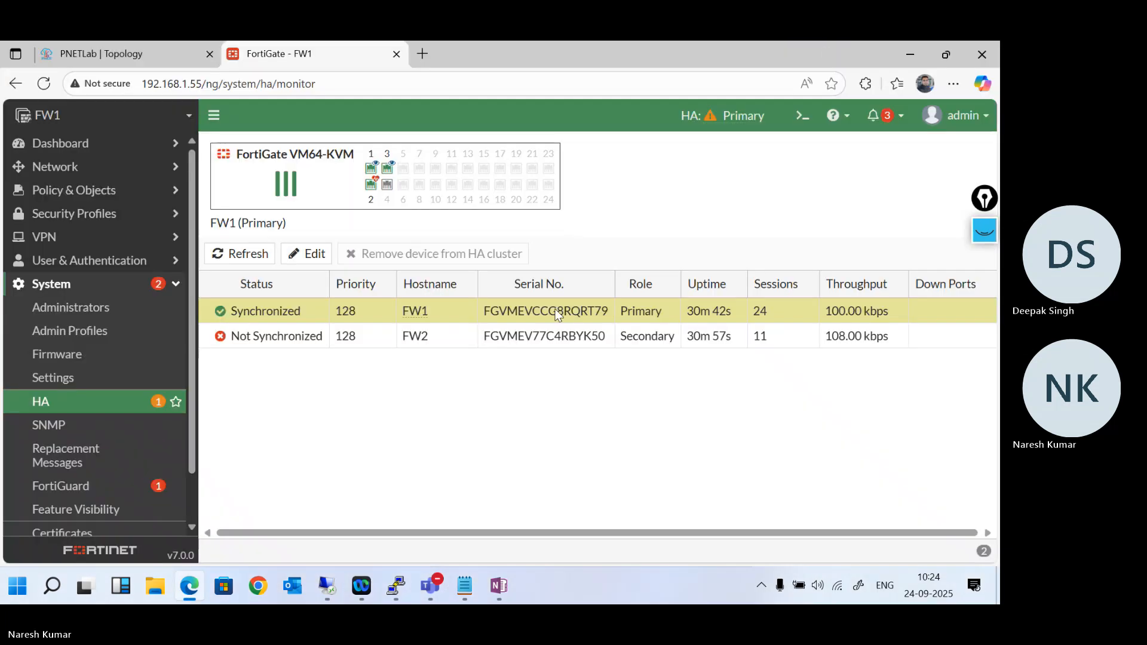
left_click(73, 407)
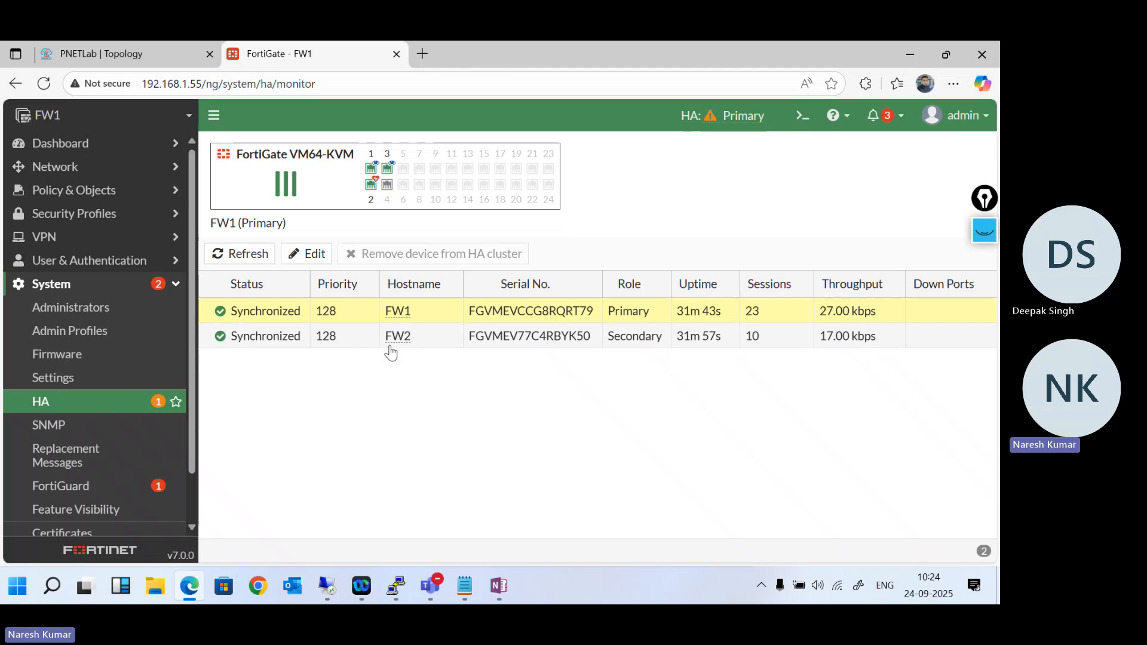
- Open FW1's CLI console and run "get system ha status"
left_click(801, 116)
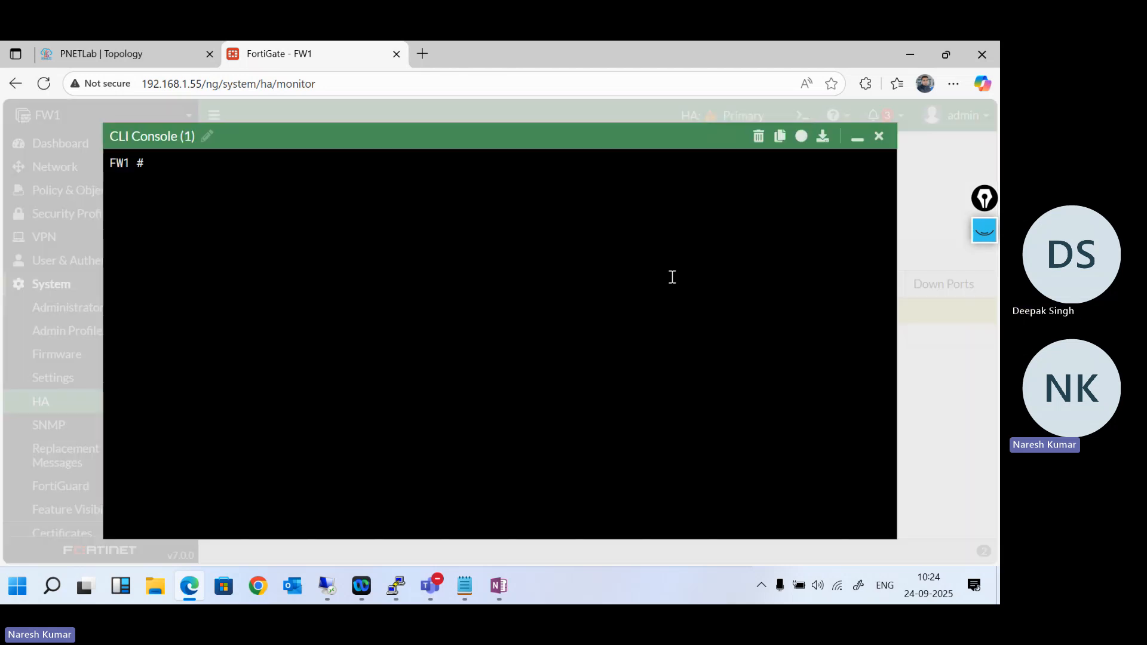
key("Return")
key("Return")
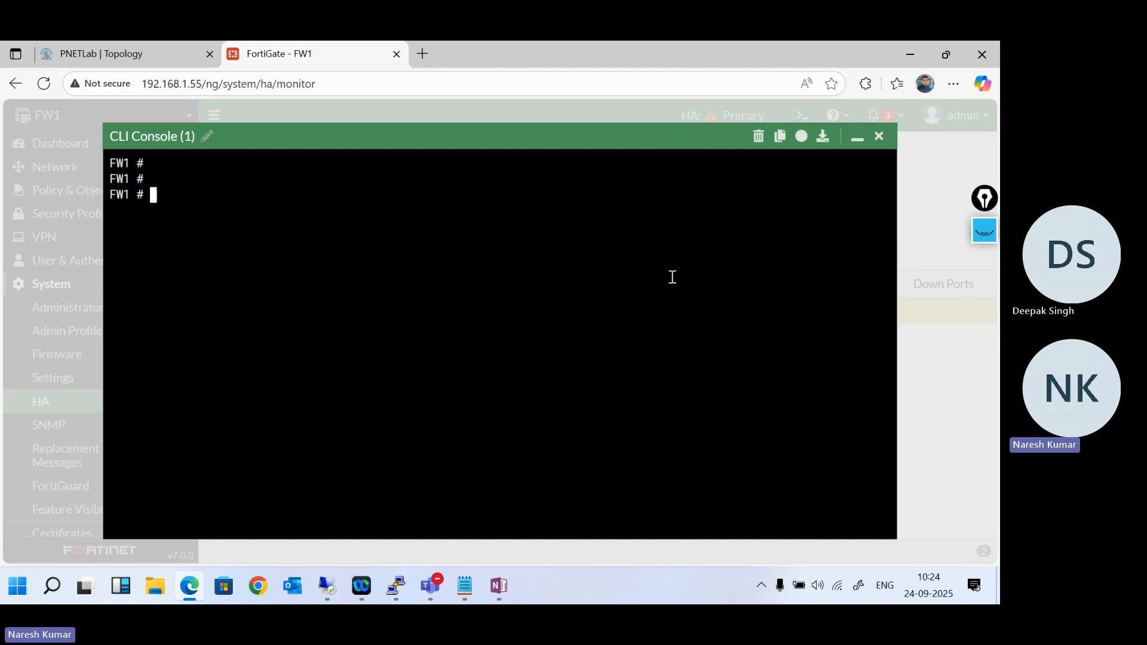
type("get system ha status")
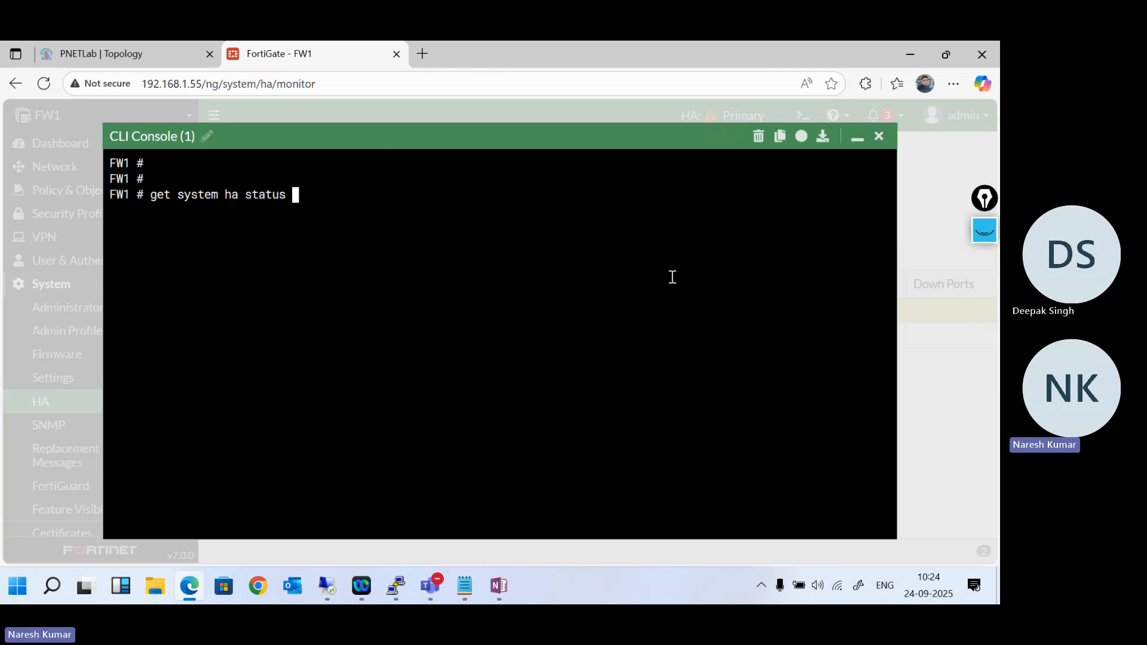
key("Return")
- Review the HA mode and the history of primary selection reasons in the status output, highlighting the only-member and override-priority entries
scroll(449, 390, "up", 5)
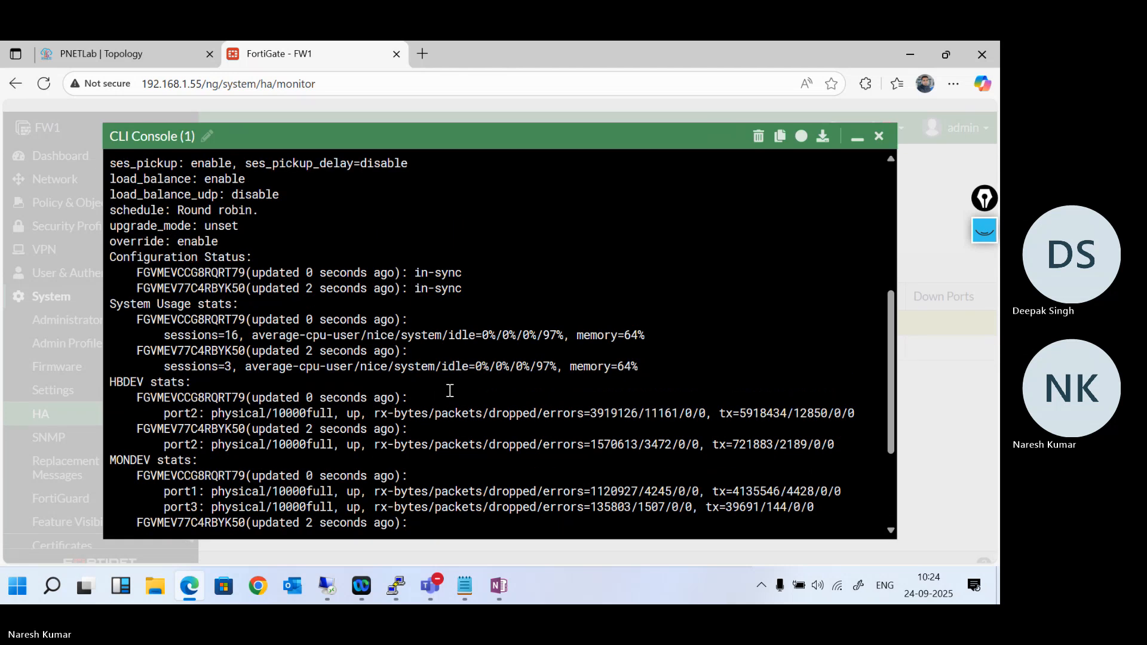
scroll(233, 307, "up", 3)
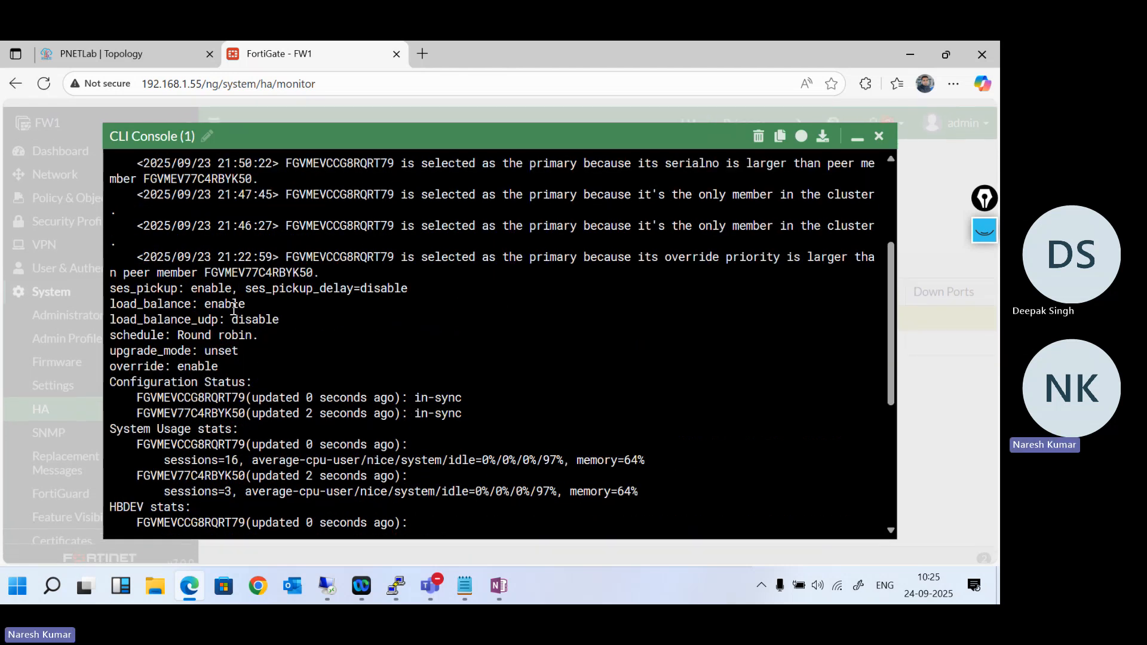
scroll(233, 308, "up", 2)
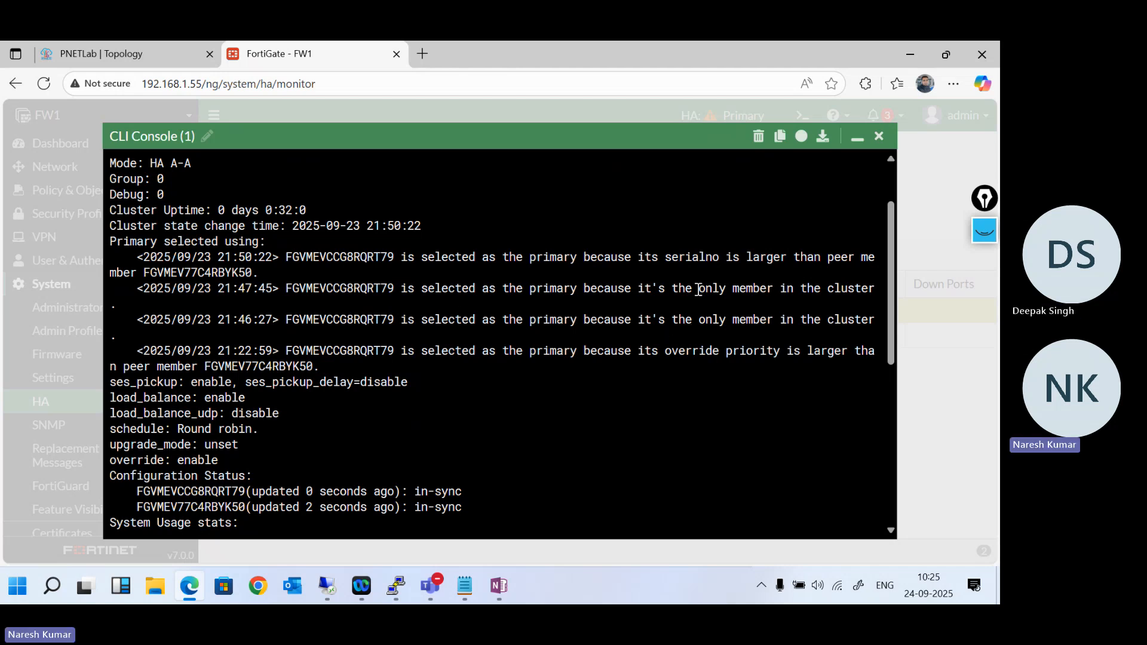
left_click_drag(697, 289, 775, 290)
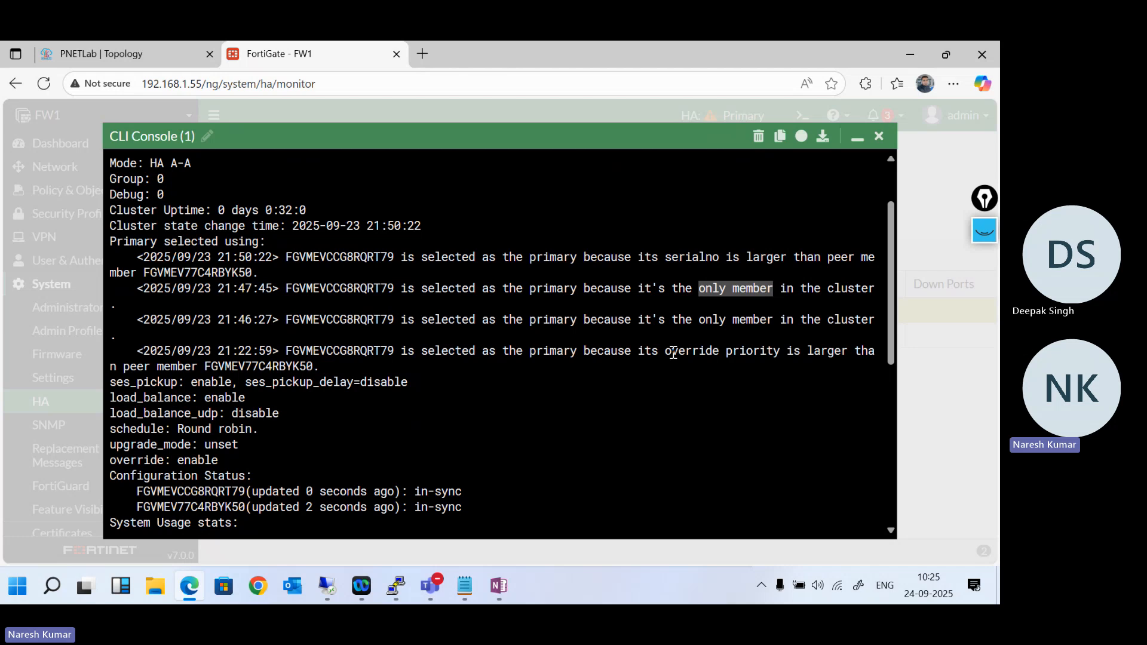
left_click_drag(672, 353, 802, 351)
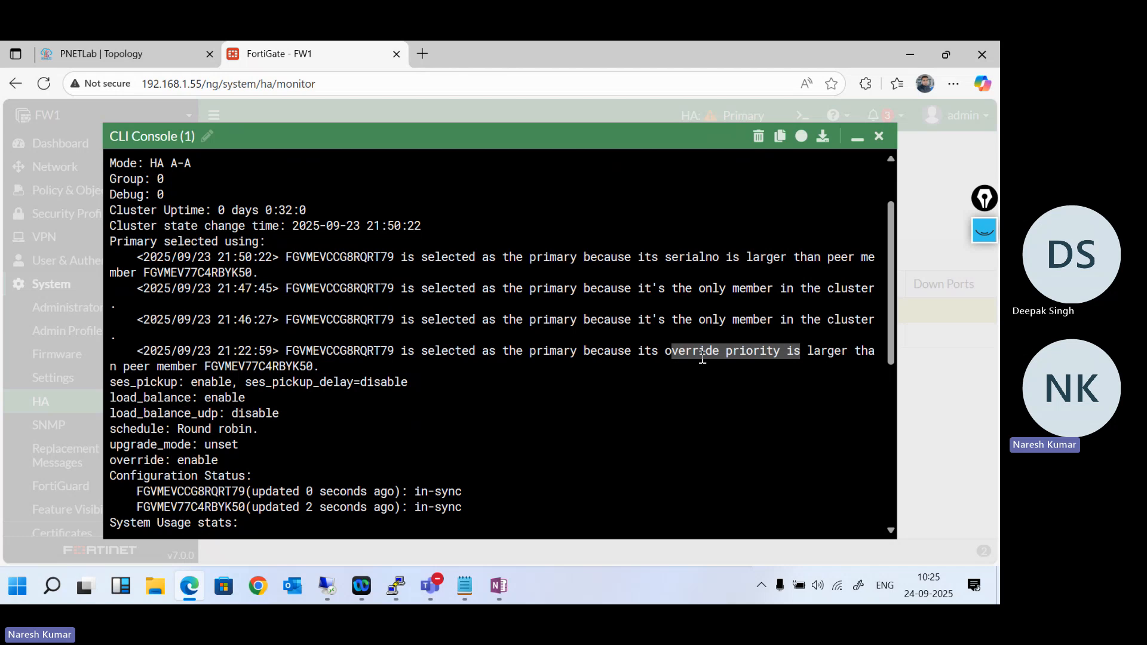
- Examine both members' sync state under Configuration Status and their memory use under System Usage stats
scroll(702, 357, "down", 4)
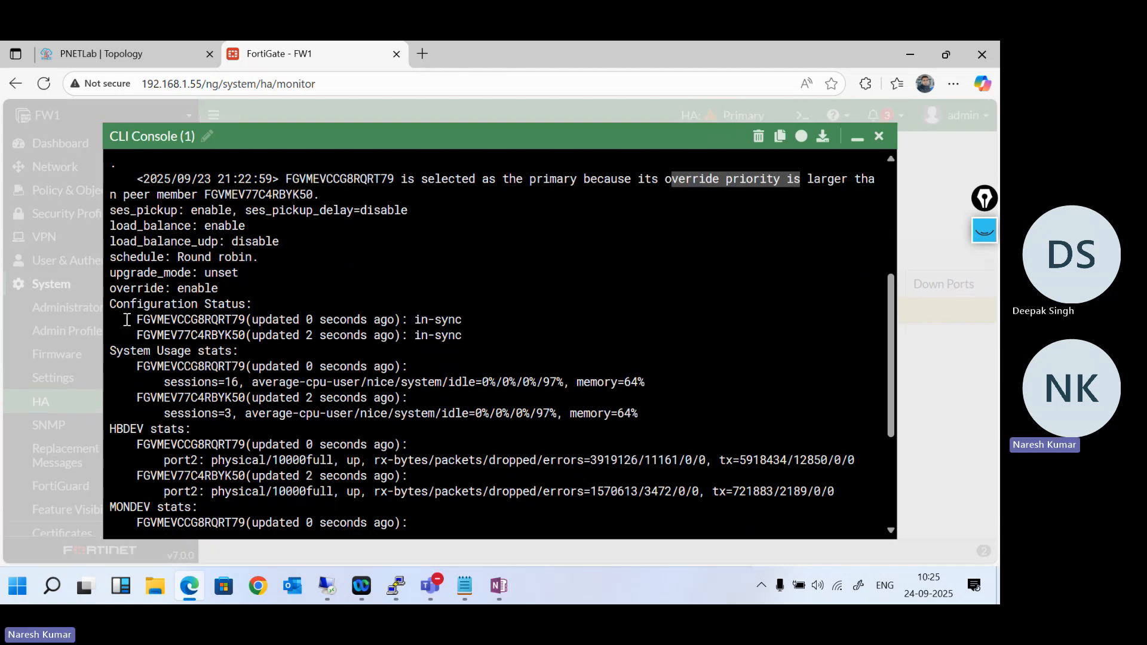
left_click_drag(131, 320, 466, 335)
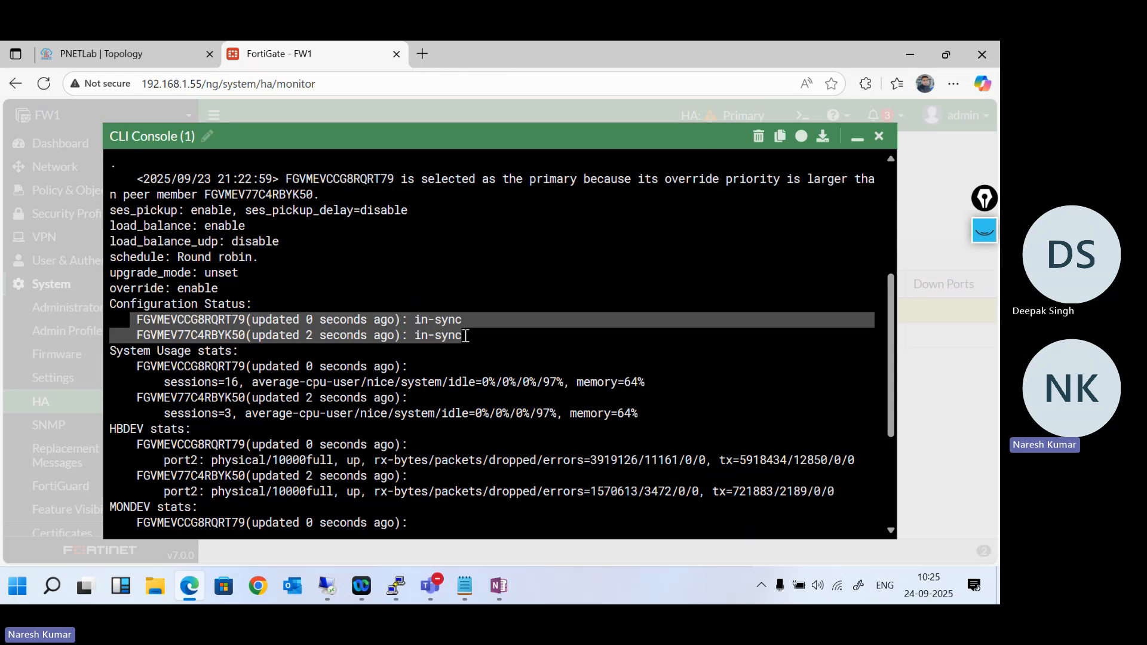
left_click(465, 336)
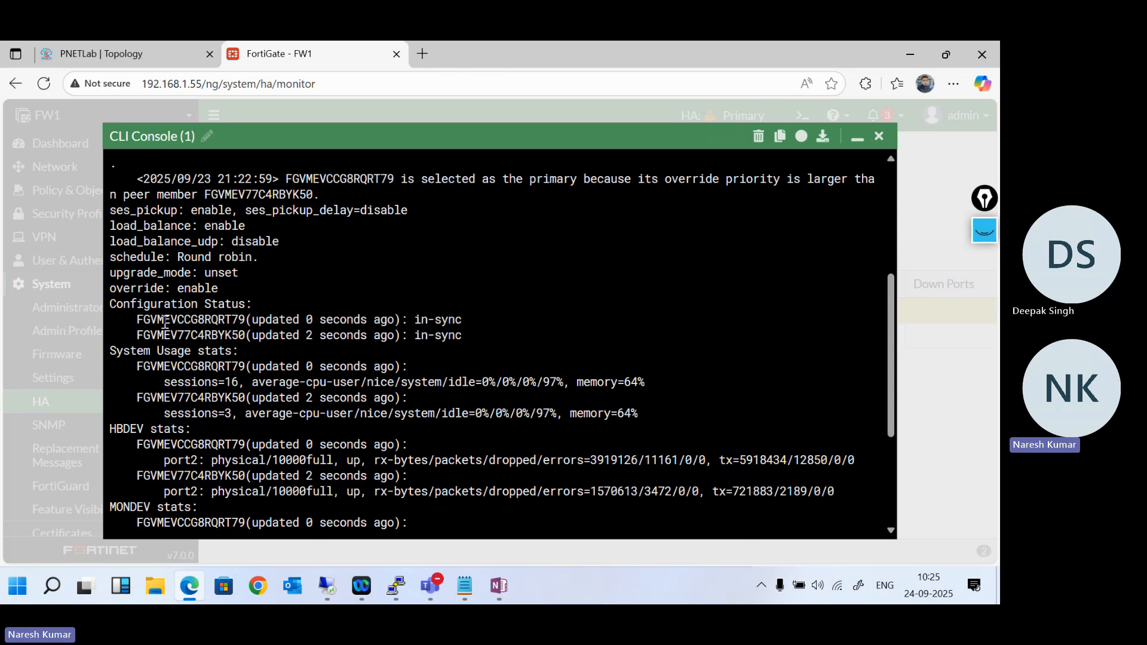
scroll(317, 364, "down", 1)
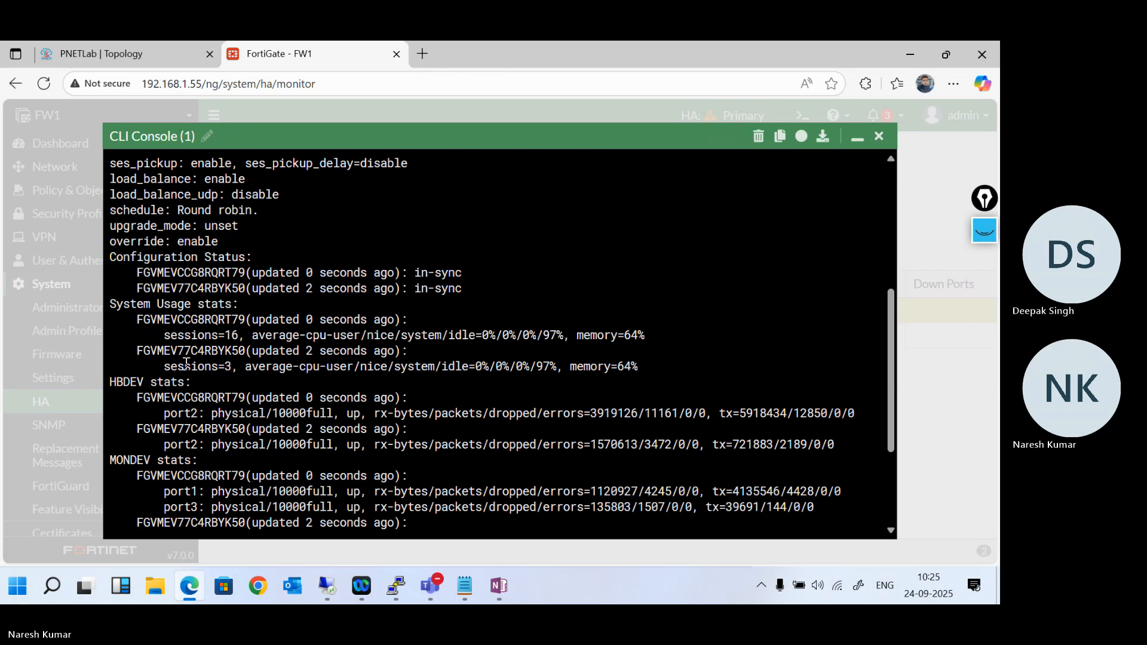
scroll(182, 364, "down", 1)
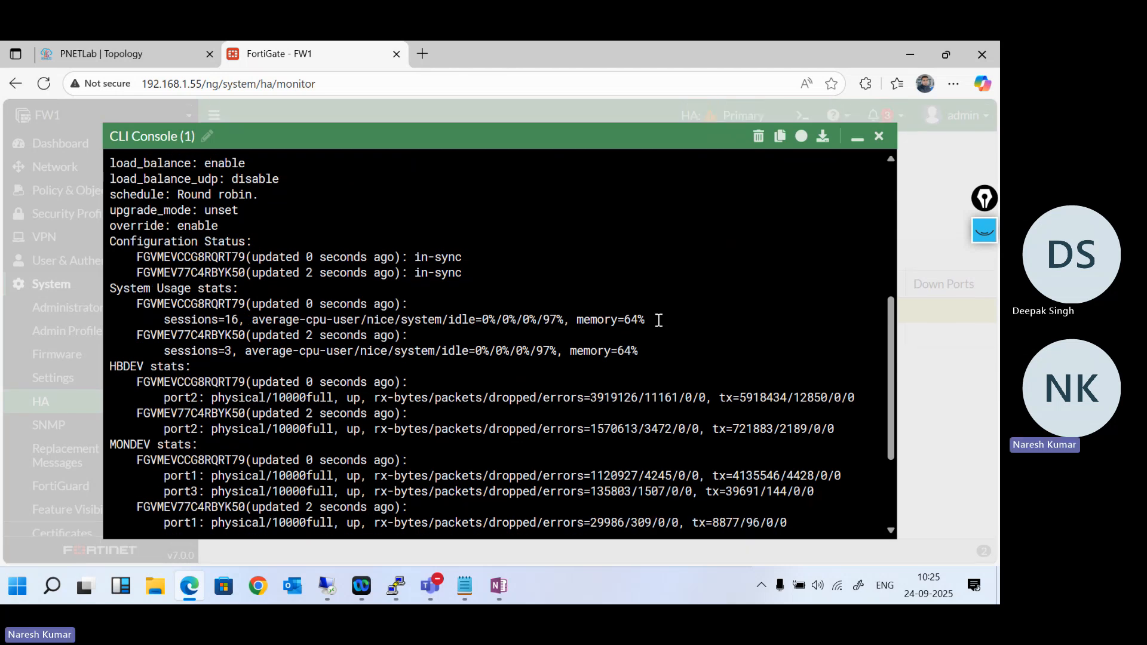
left_click_drag(658, 319, 577, 332)
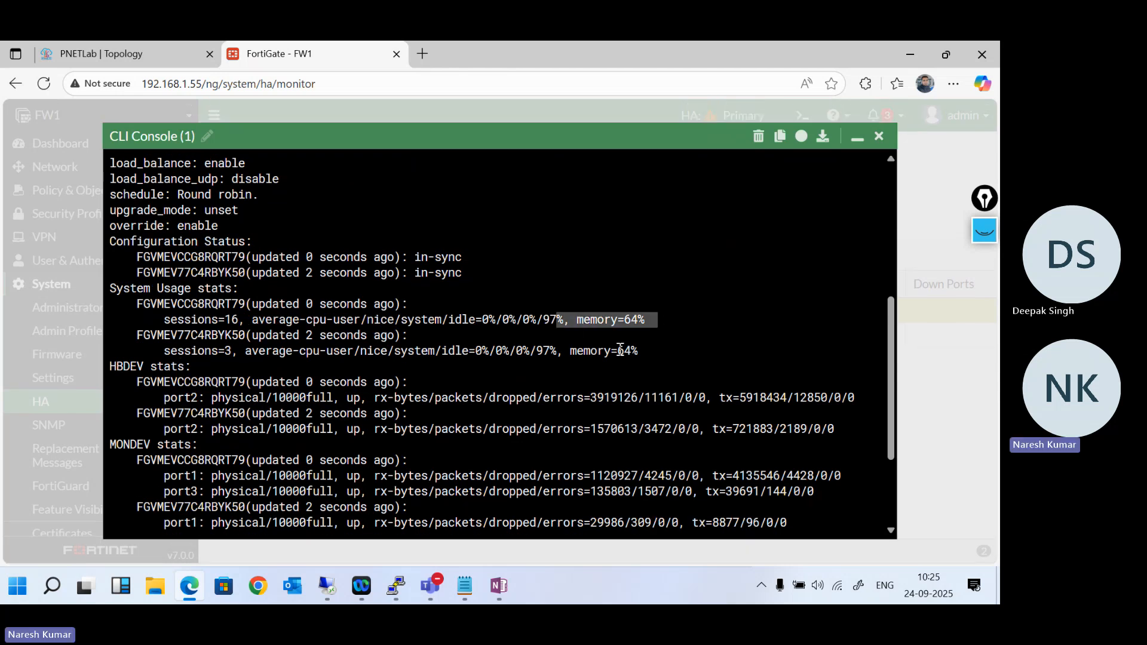
left_click_drag(651, 346, 557, 322)
- Examine the HBDEV stats for port2 and the MONDEV stats for port1 and port3 on both cluster members
scroll(557, 323, "down", 2)
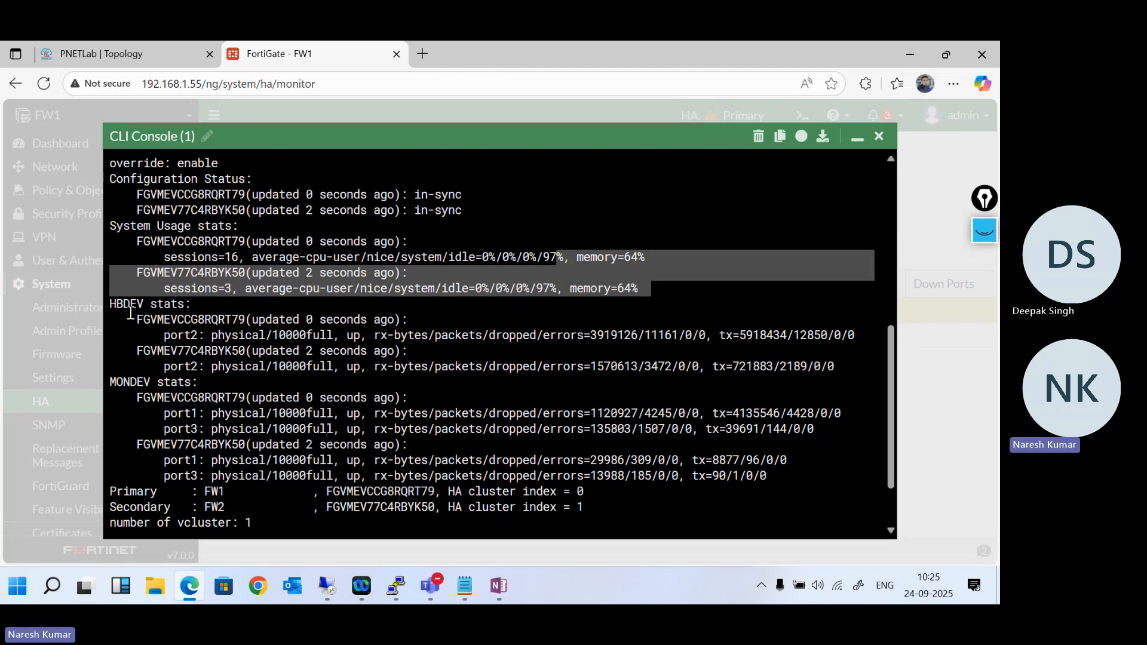
left_click_drag(160, 333, 490, 340)
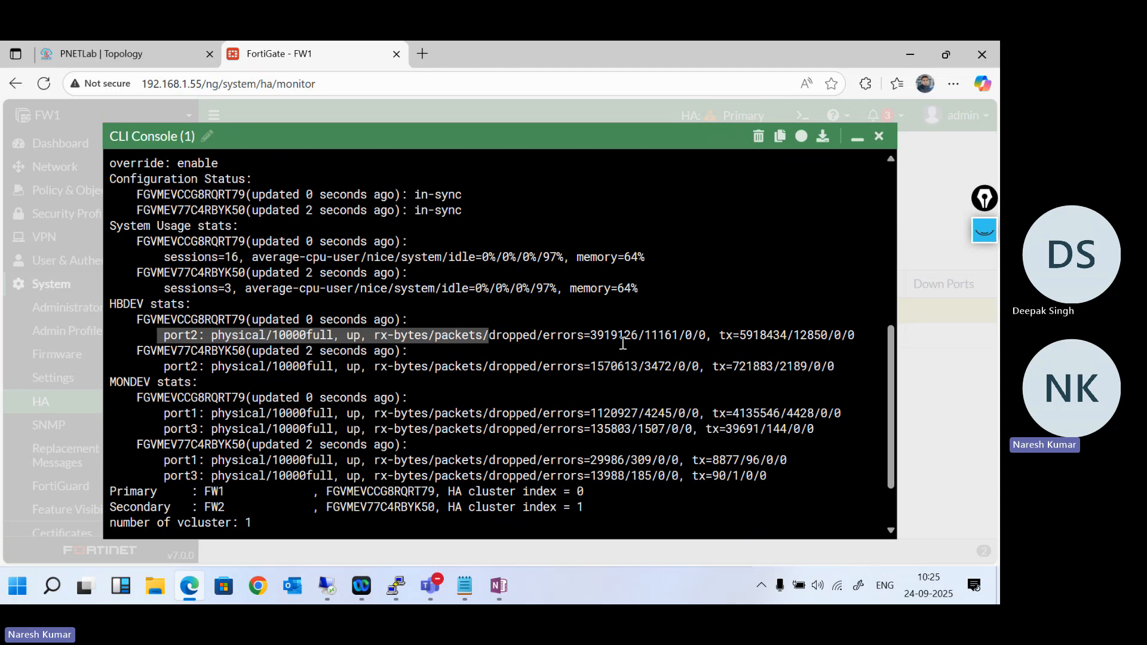
left_click_drag(732, 338, 793, 338)
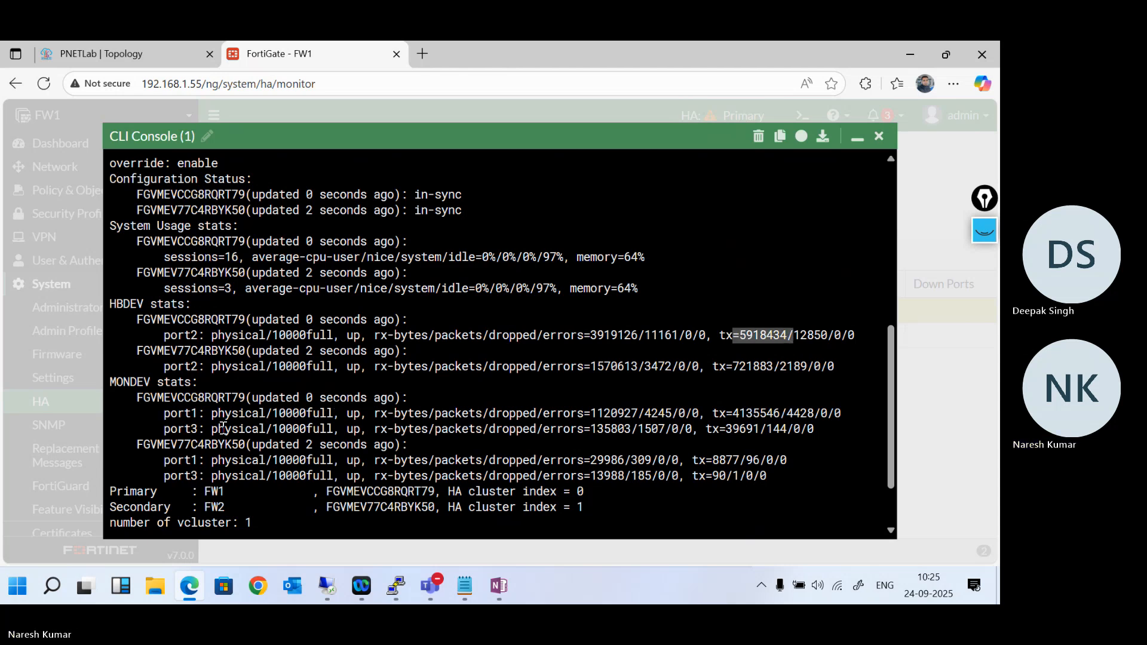
scroll(218, 430, "down", 1)
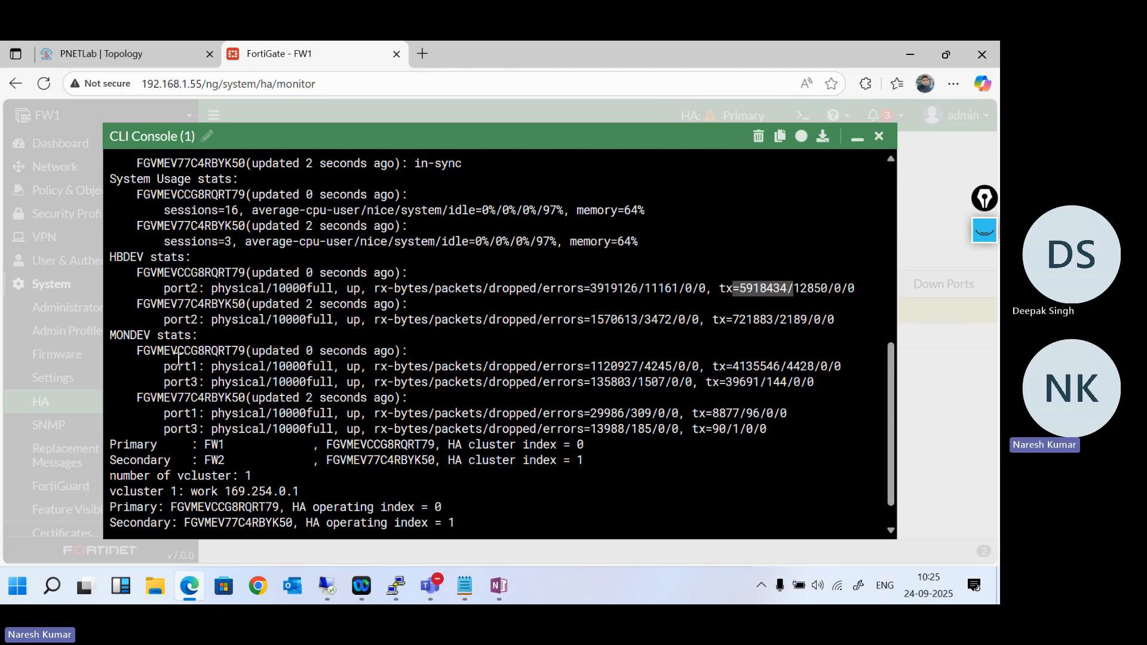
left_click(155, 367)
left_click_drag(341, 388, 447, 386)
left_click(353, 371)
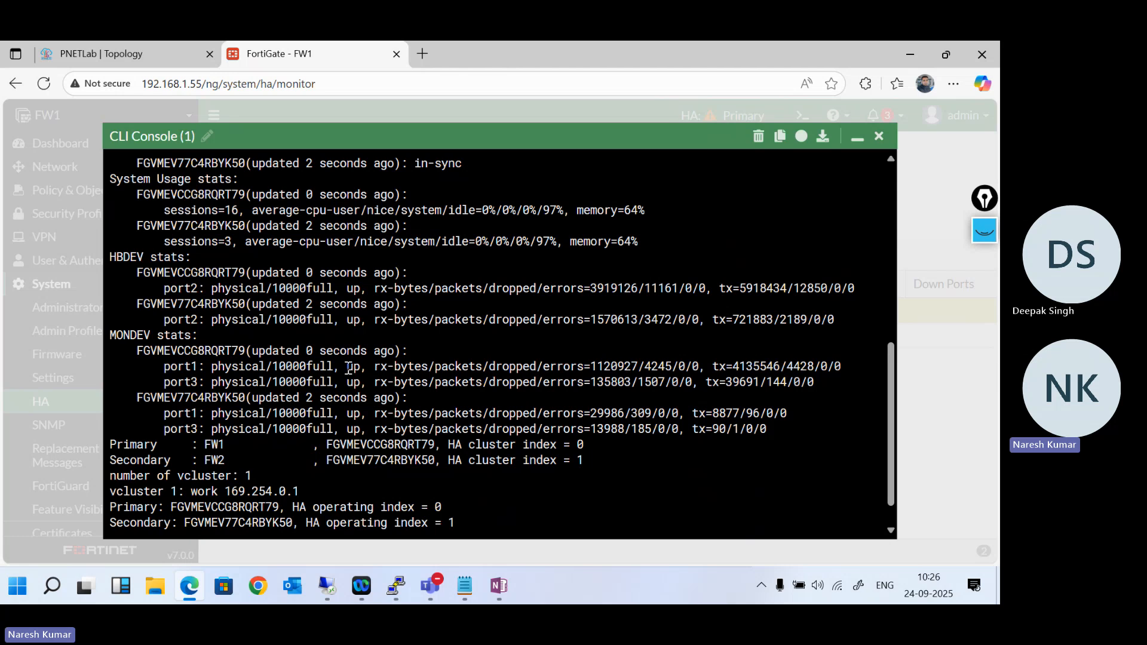
left_click_drag(130, 345, 391, 381)
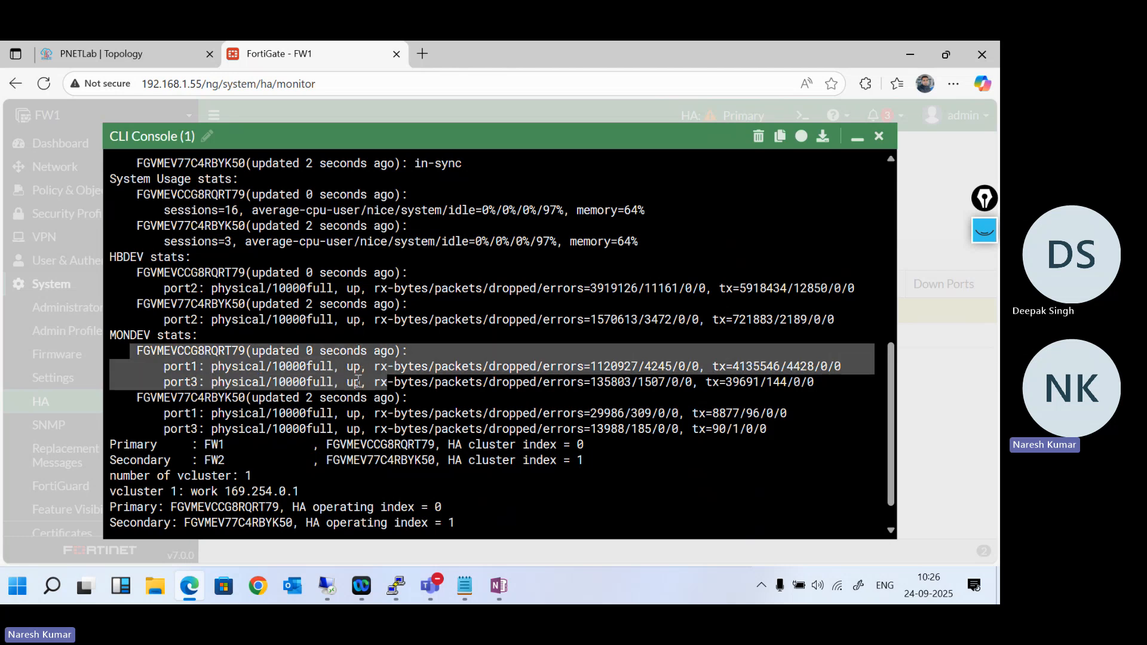
left_click(360, 434)
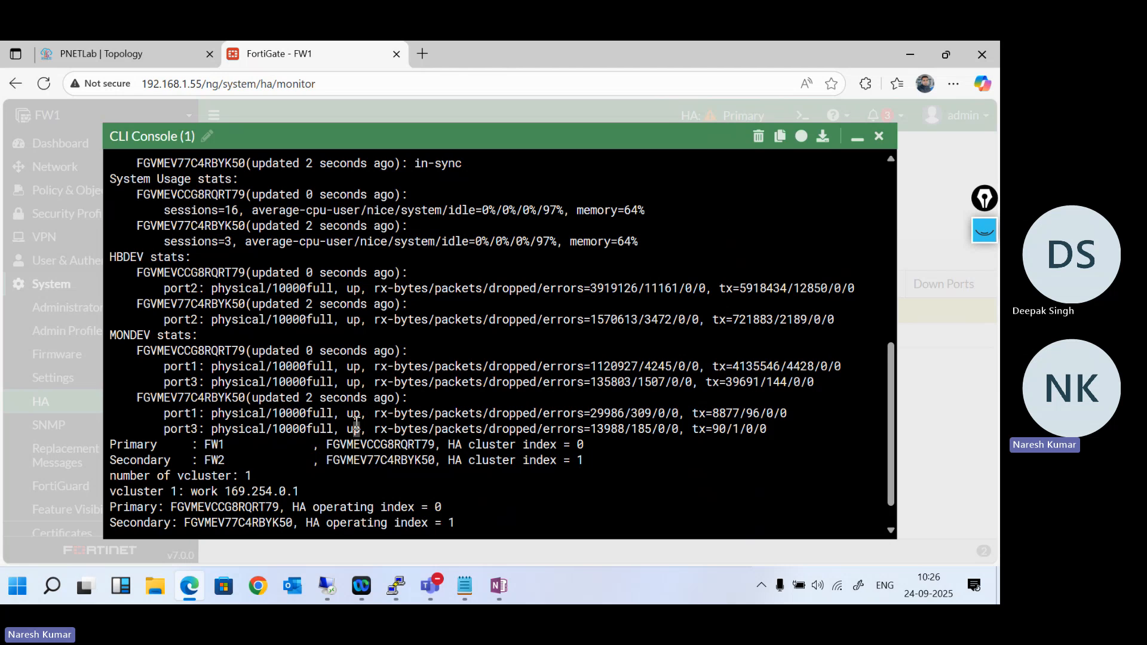
- Minimise the CLI console and view the HA table's column options, closing them without changes
left_click(857, 138)
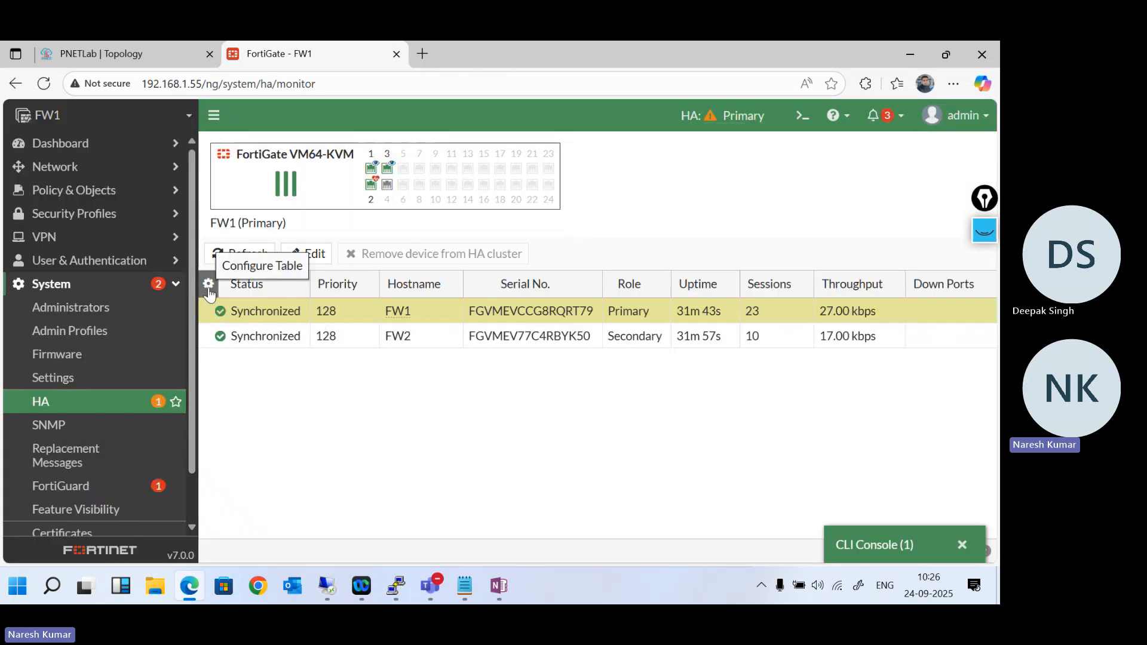
left_click(208, 285)
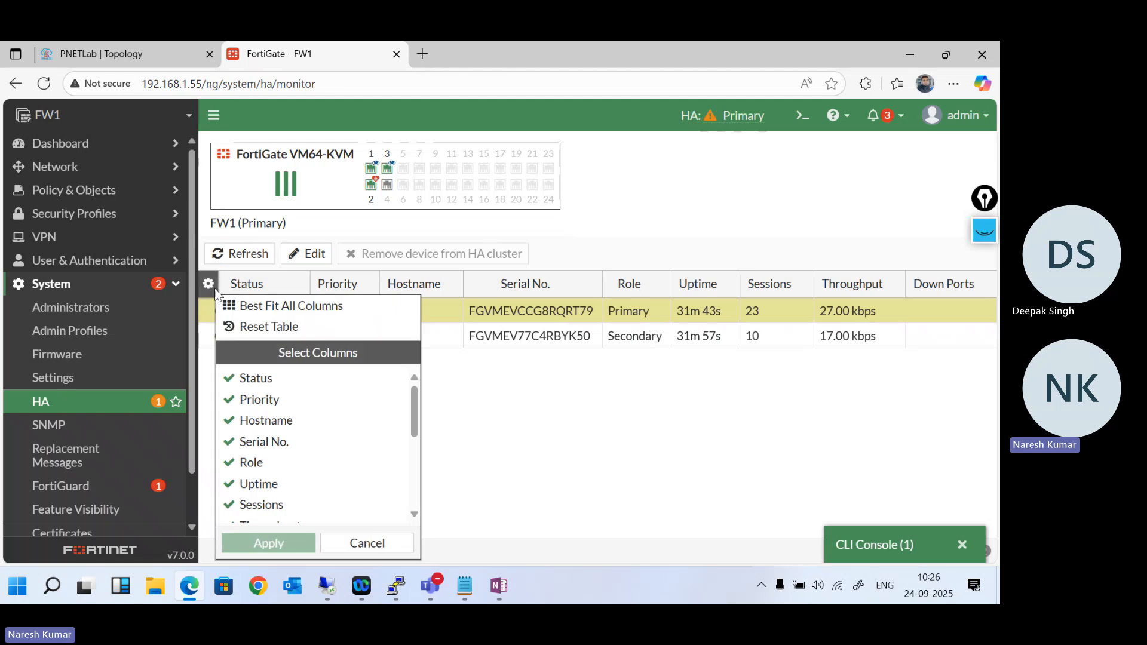
left_click(558, 440)
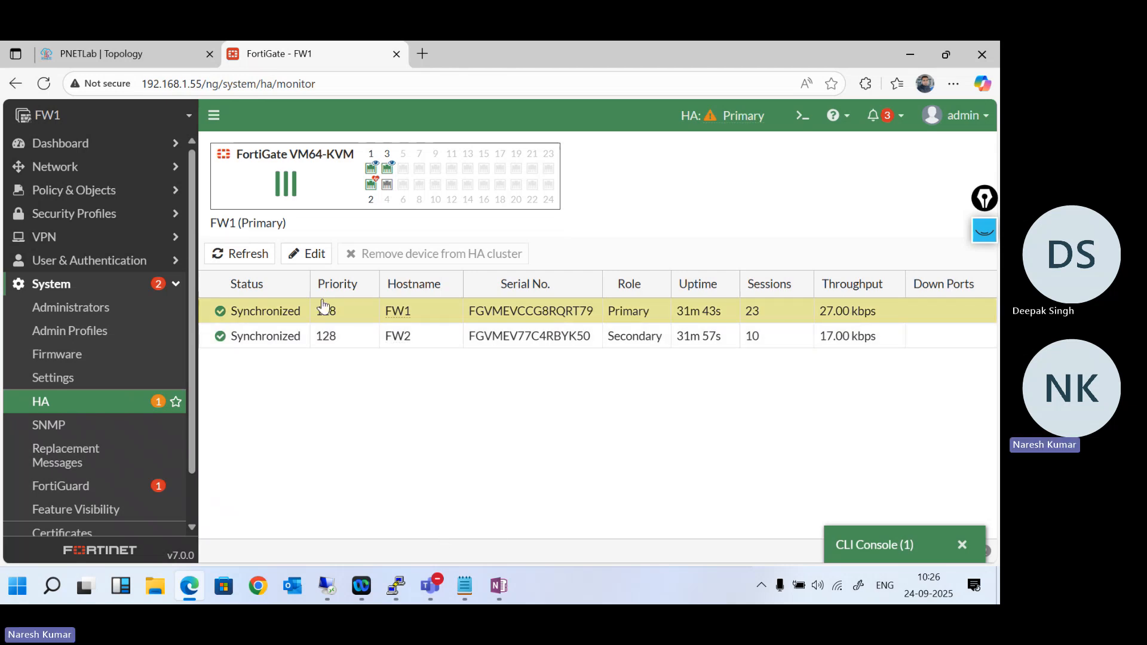
- Switch to the PNETLab topology and open the remote console of the Win machine connected to fa2/1, allowing ultravnc_wrapper to launch
left_click(142, 55)
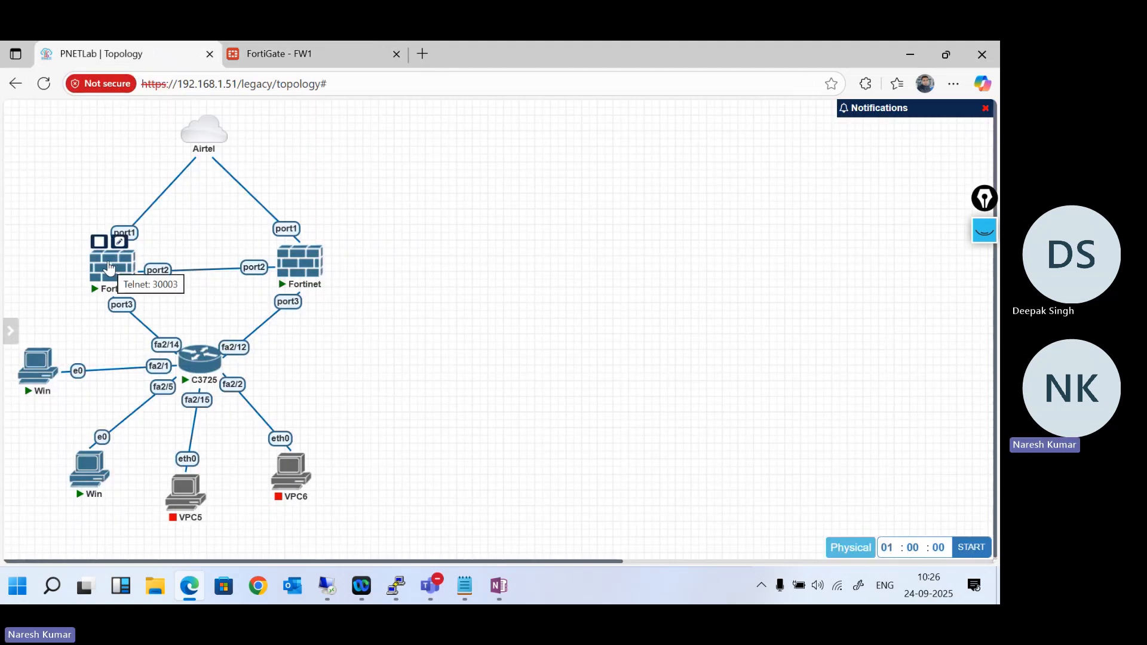
right_click(99, 270)
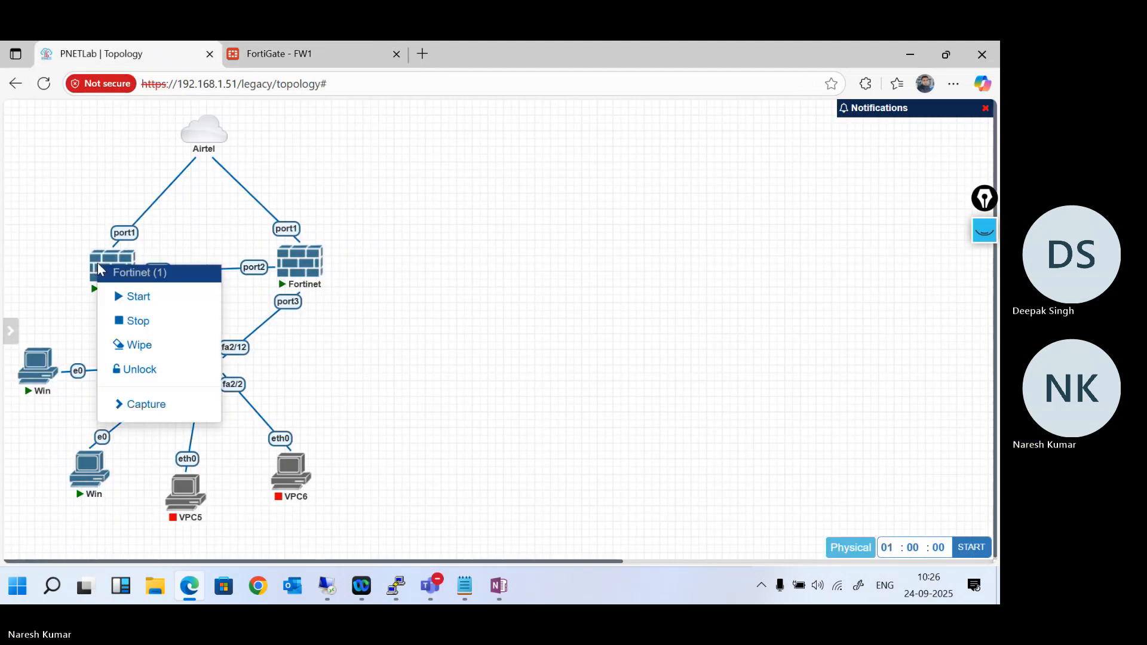
left_click(517, 380)
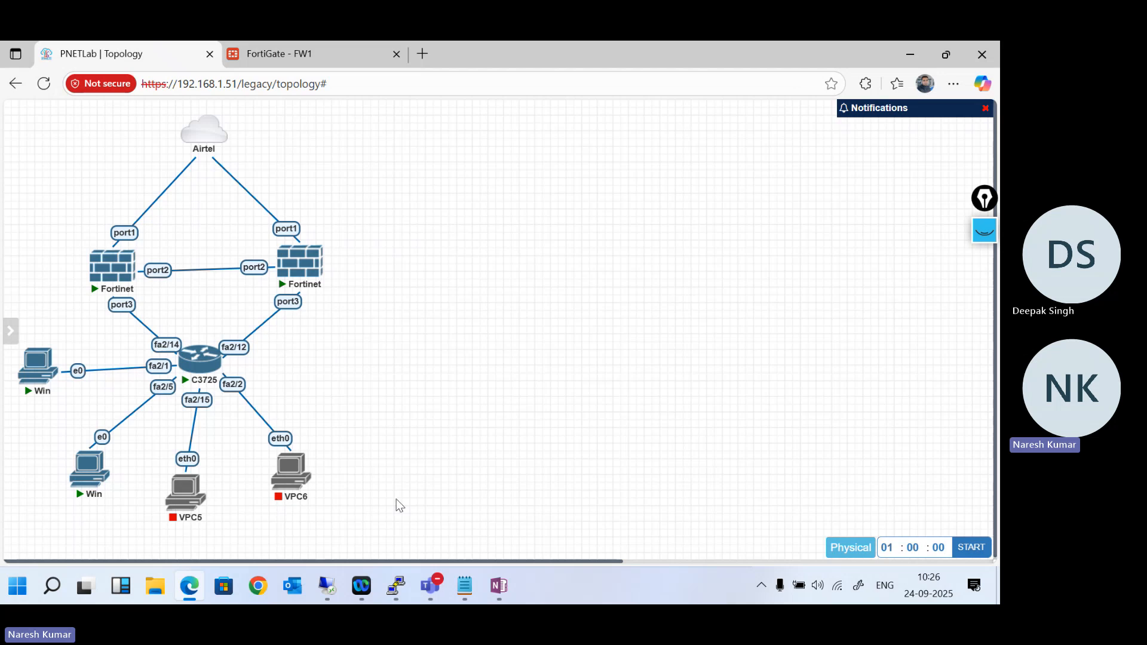
left_click(33, 377)
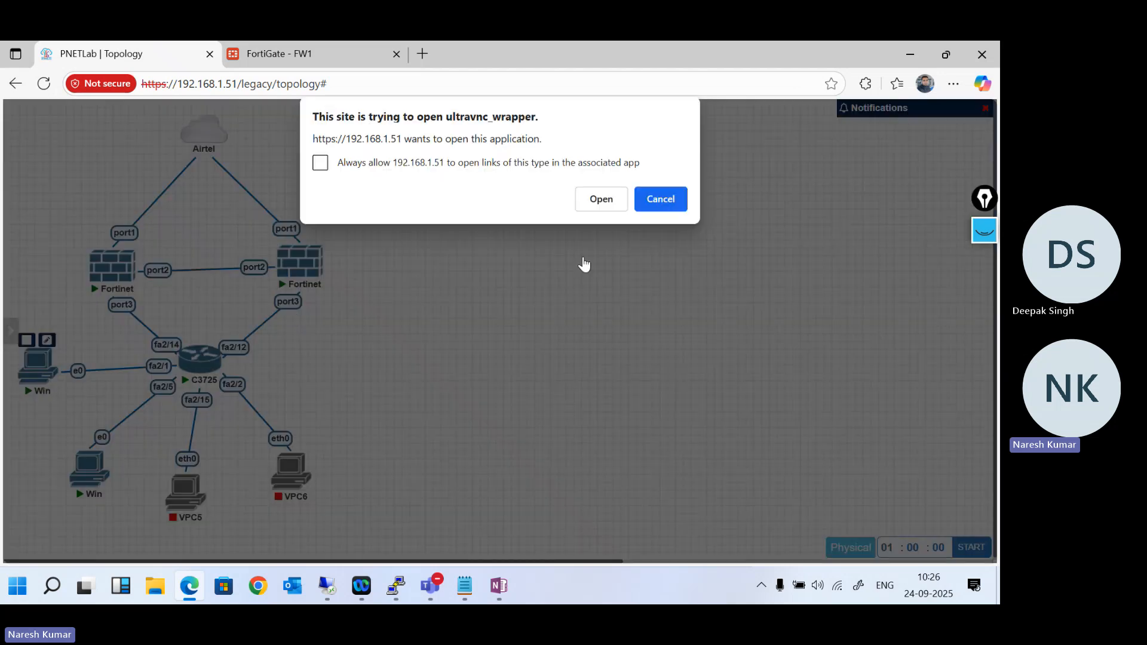
left_click(585, 198)
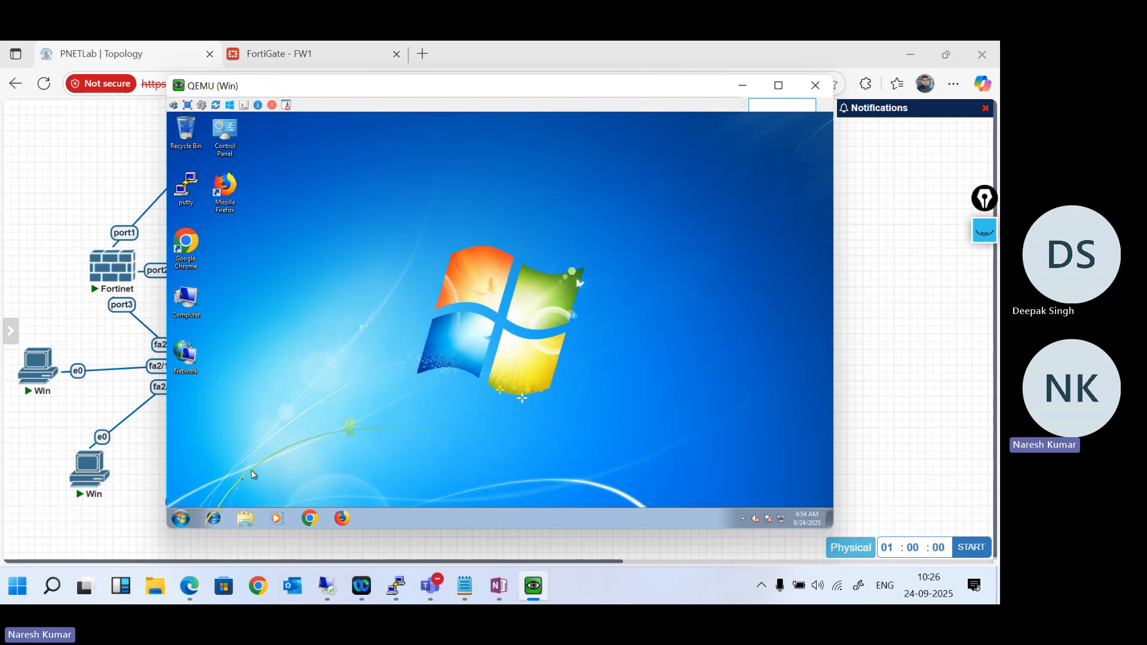
- Open a Command Prompt on the Win machine by running cmd
left_click(183, 518)
type("cmd")
key("Return")
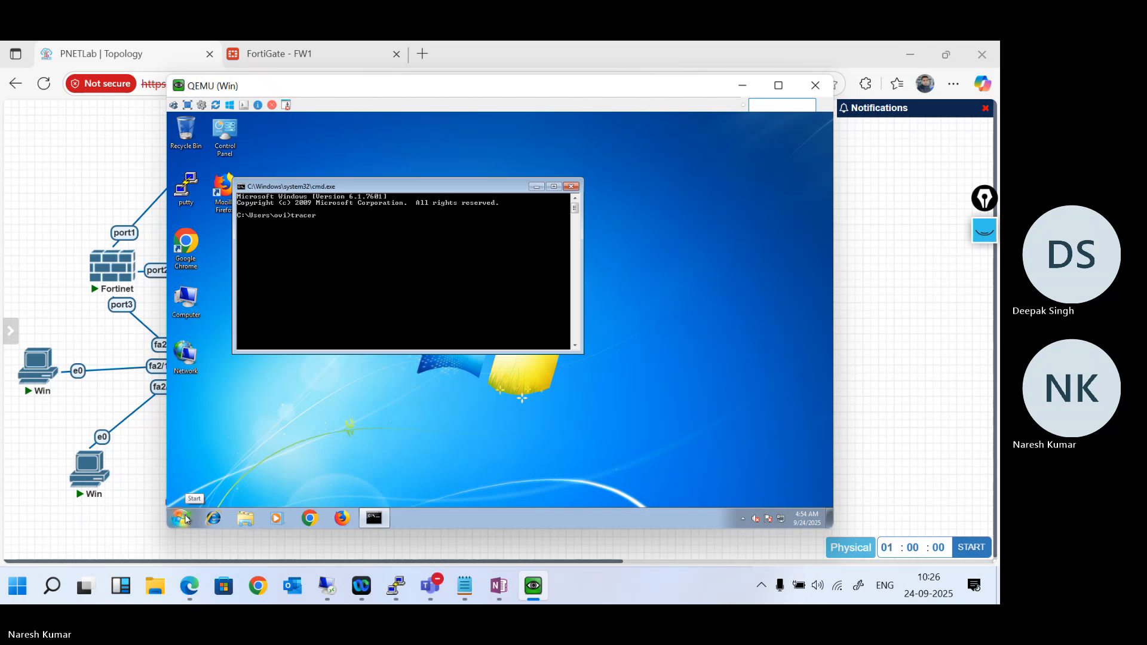
- Trace the route to 8.8.8.8 without name resolution from the Win machine on fa2/1 using tracert -d 8.8.8.8
type("tracert -d 8.8.8.8")
key("Return")
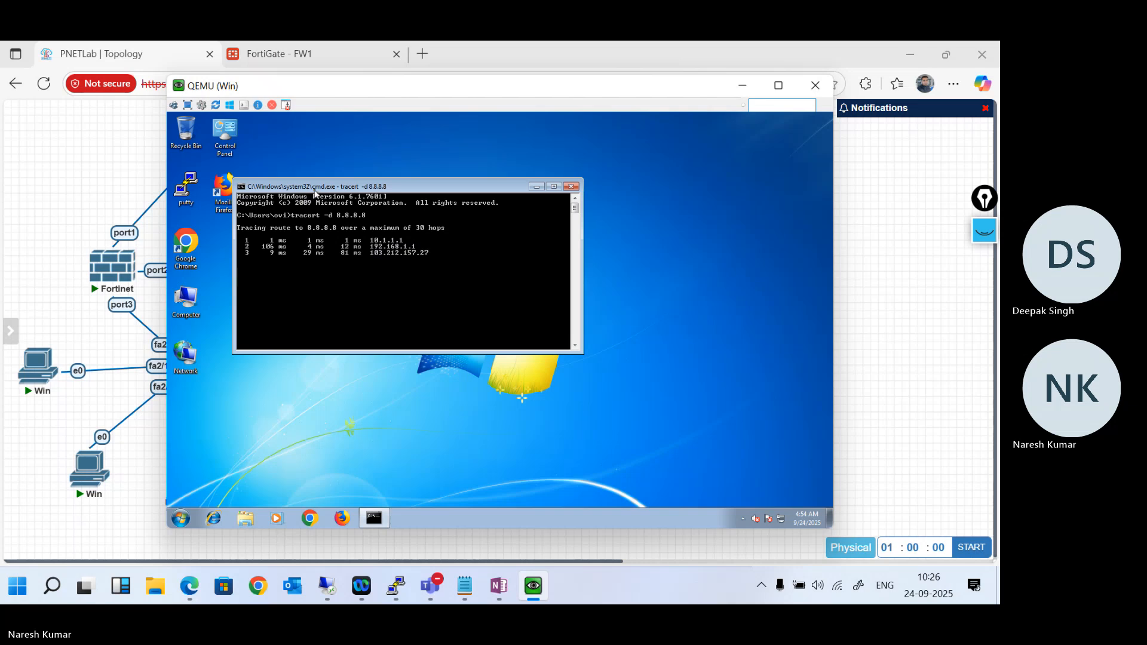
- Set the Command Prompt font of the Win machine on fa2/1 to Lucida Console, size 16
right_click(315, 193)
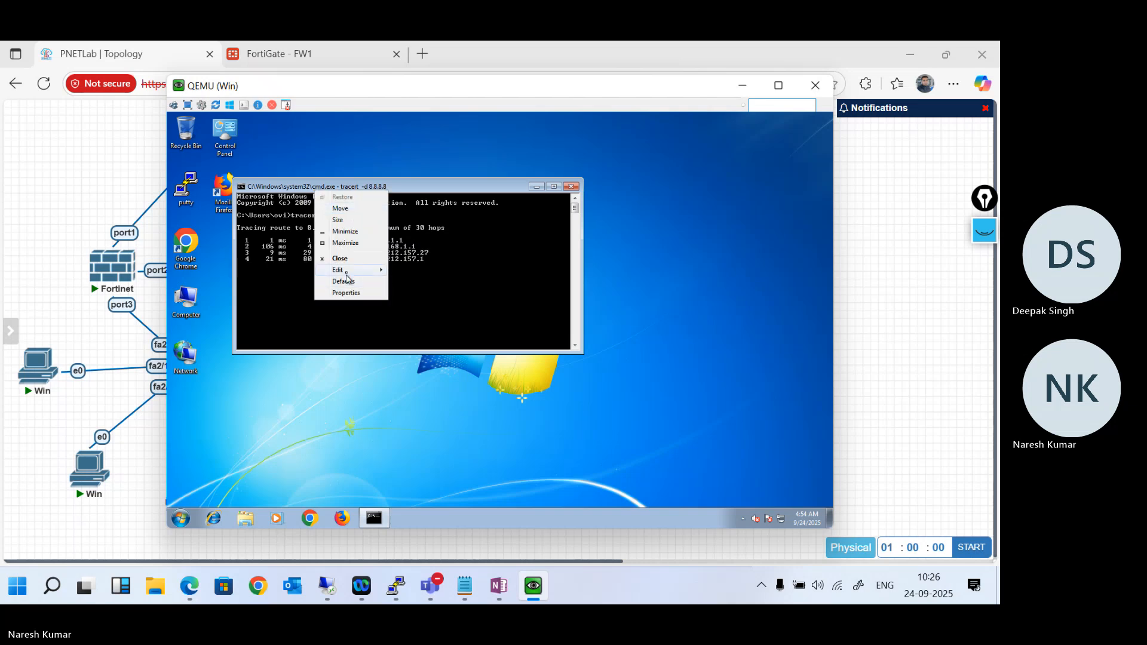
mouse_move(346, 275)
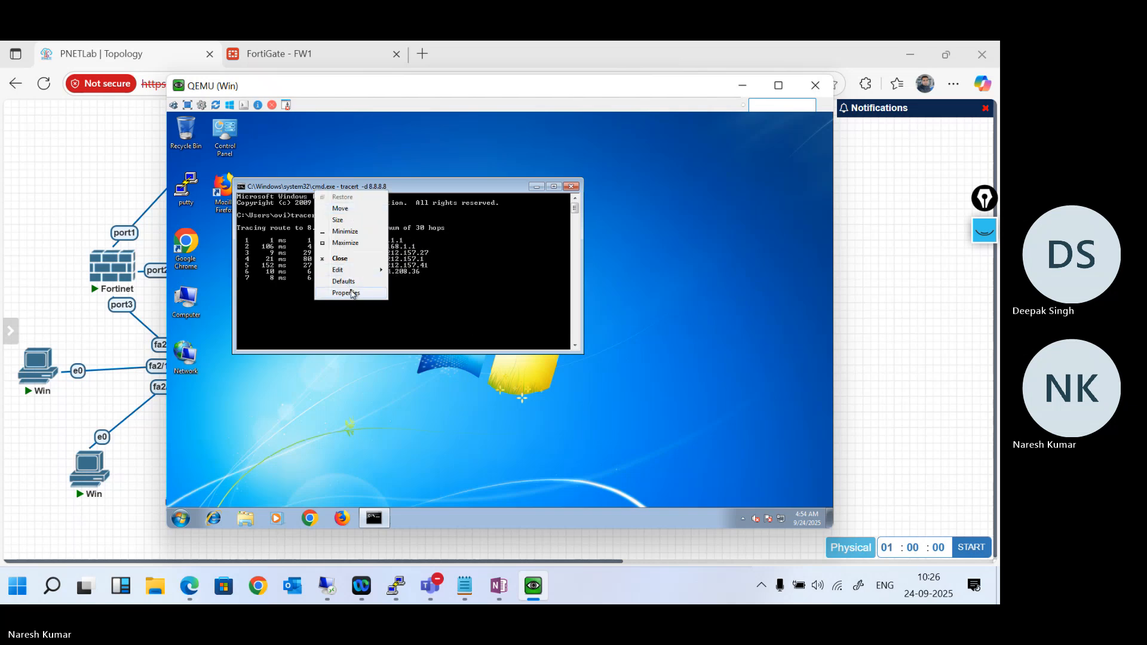
left_click(353, 294)
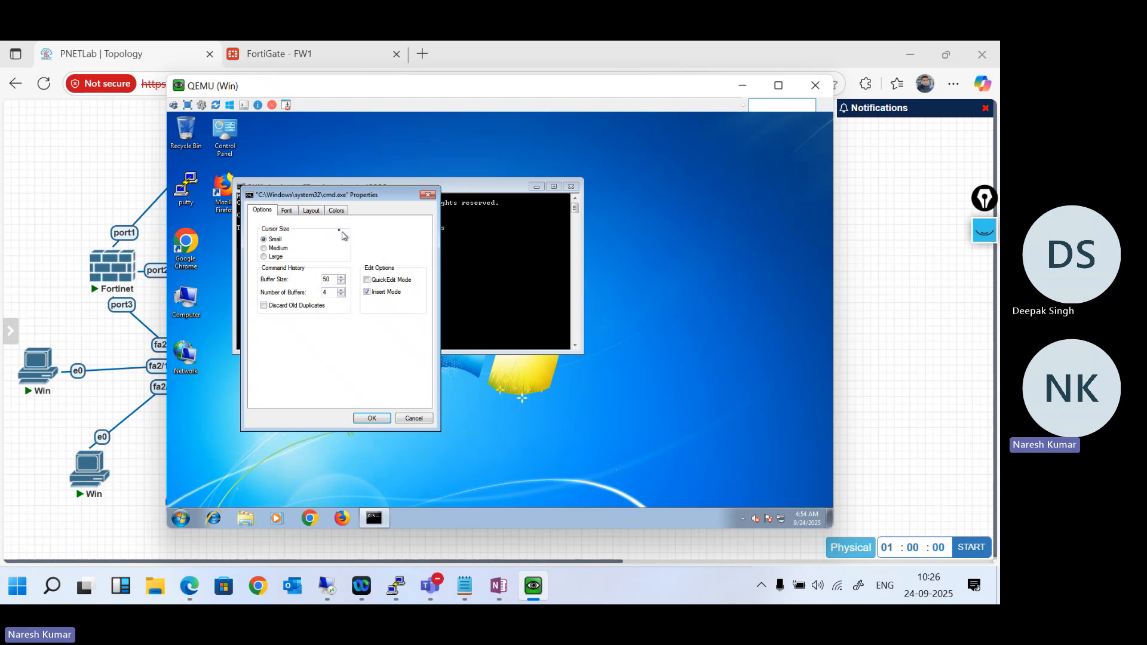
left_click(289, 211)
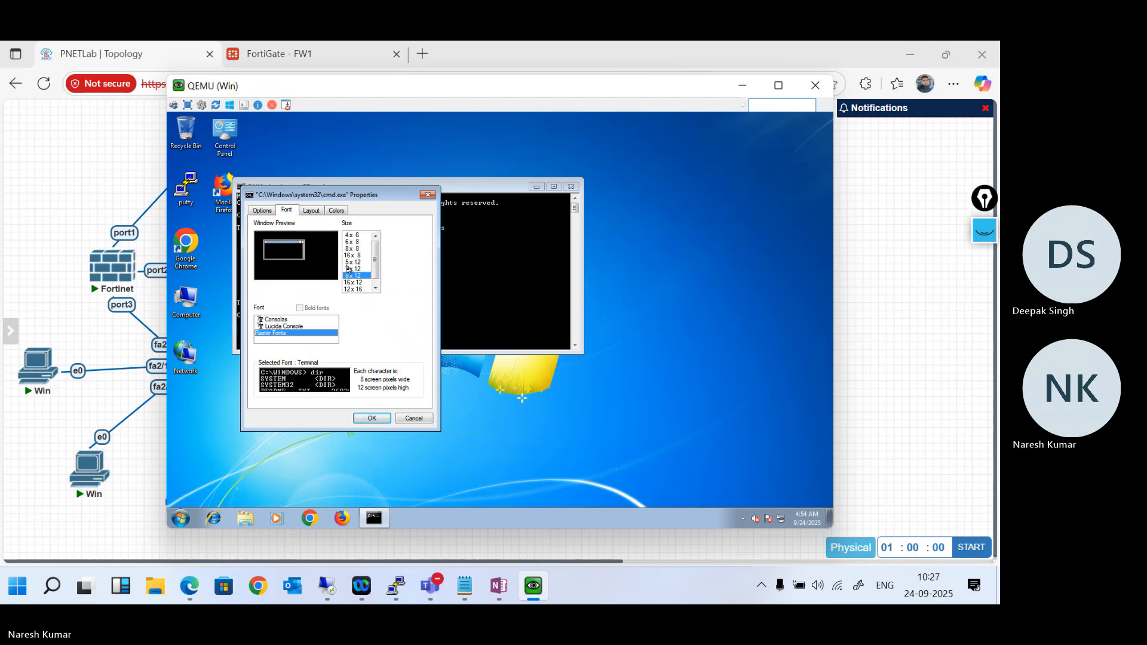
left_click(292, 326)
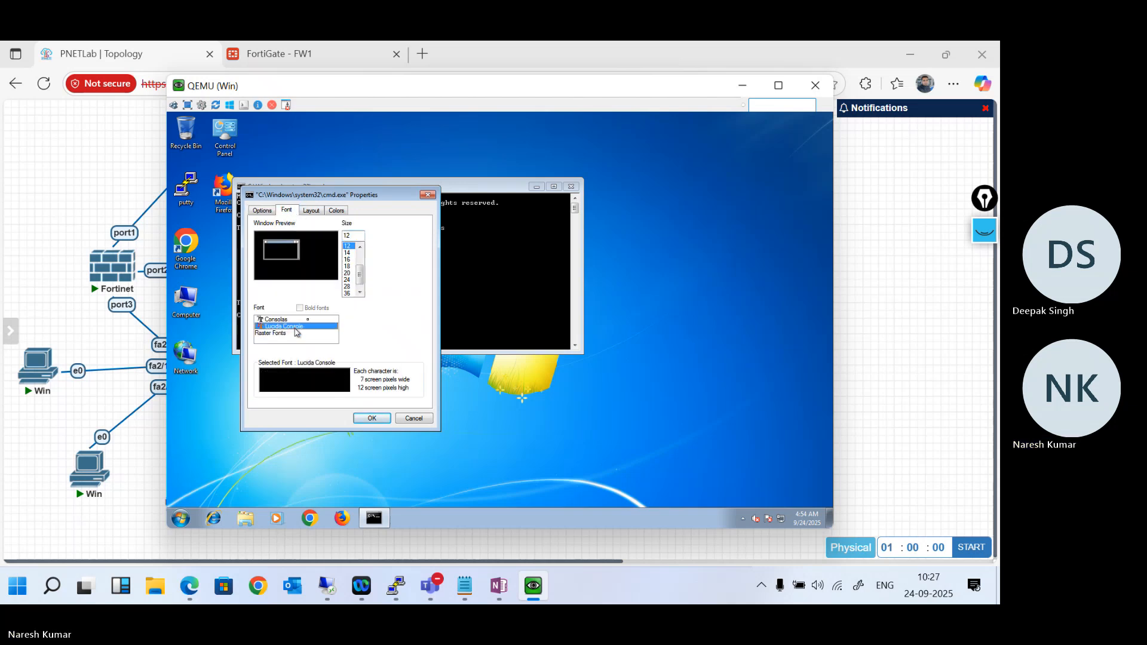
left_click(347, 260)
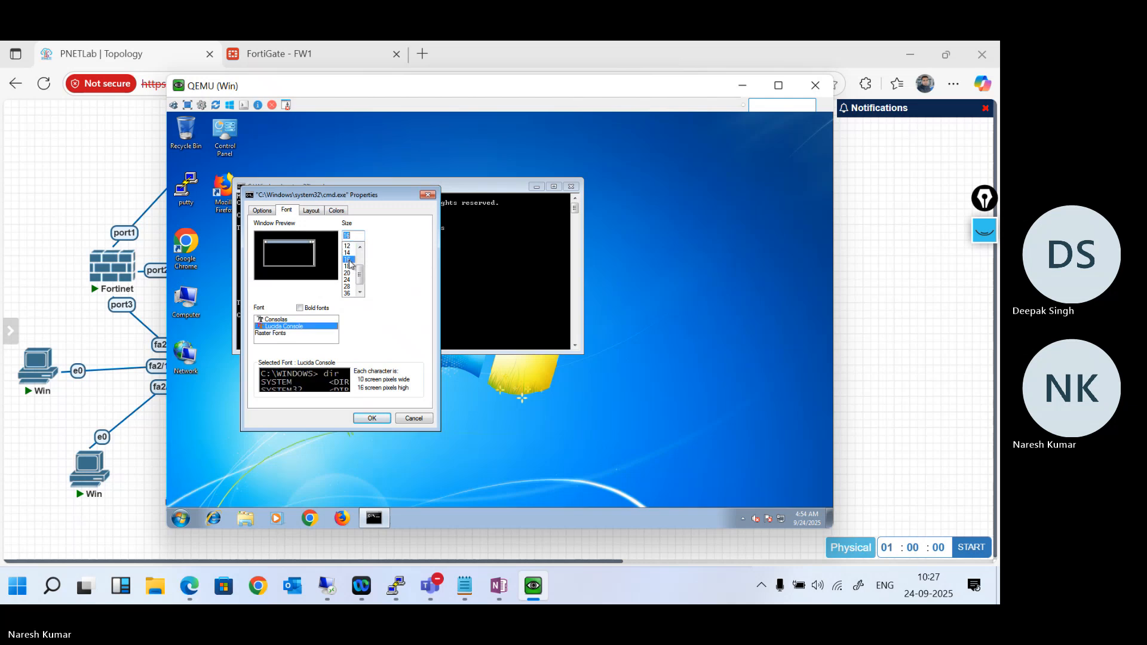
left_click(371, 416)
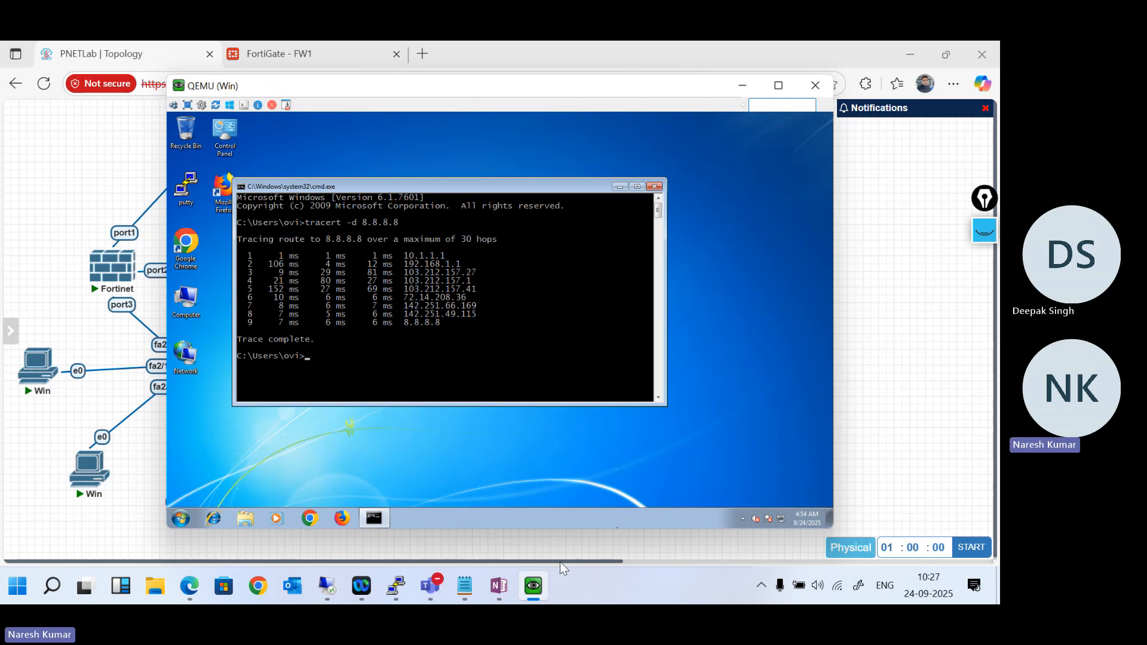
- Open the remote console of the Win machine on fa2/5, allowing ultravnc_wrapper, and dismiss its Set Network Location dialog
mouse_move(543, 577)
left_click(913, 338)
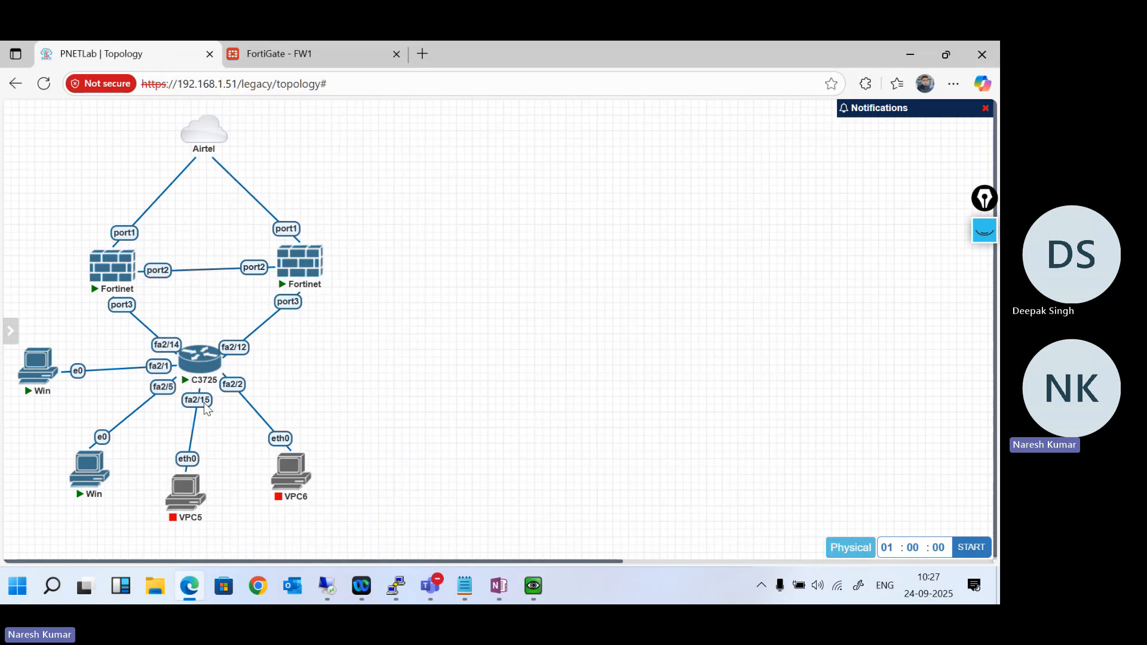
left_click(92, 472)
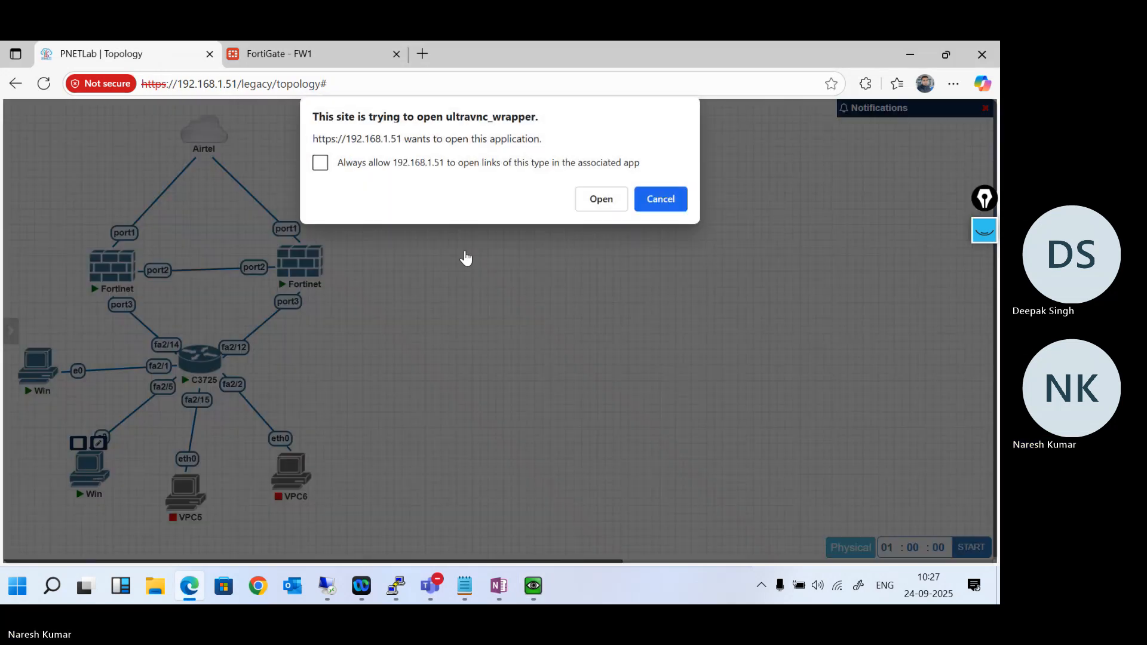
left_click(597, 201)
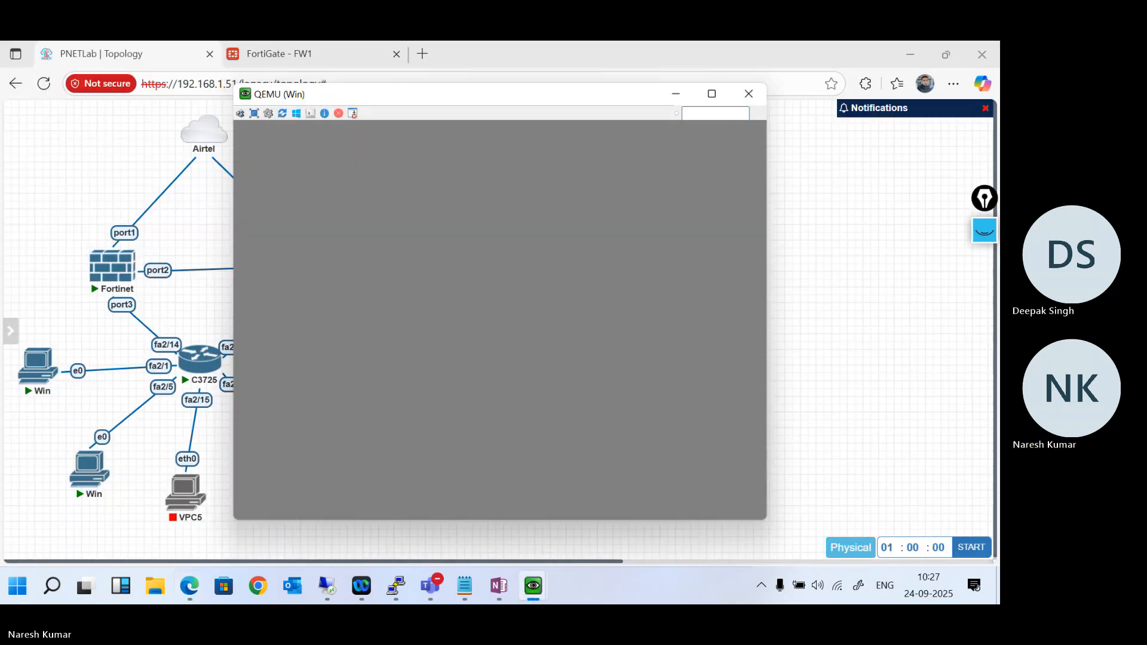
left_click(635, 432)
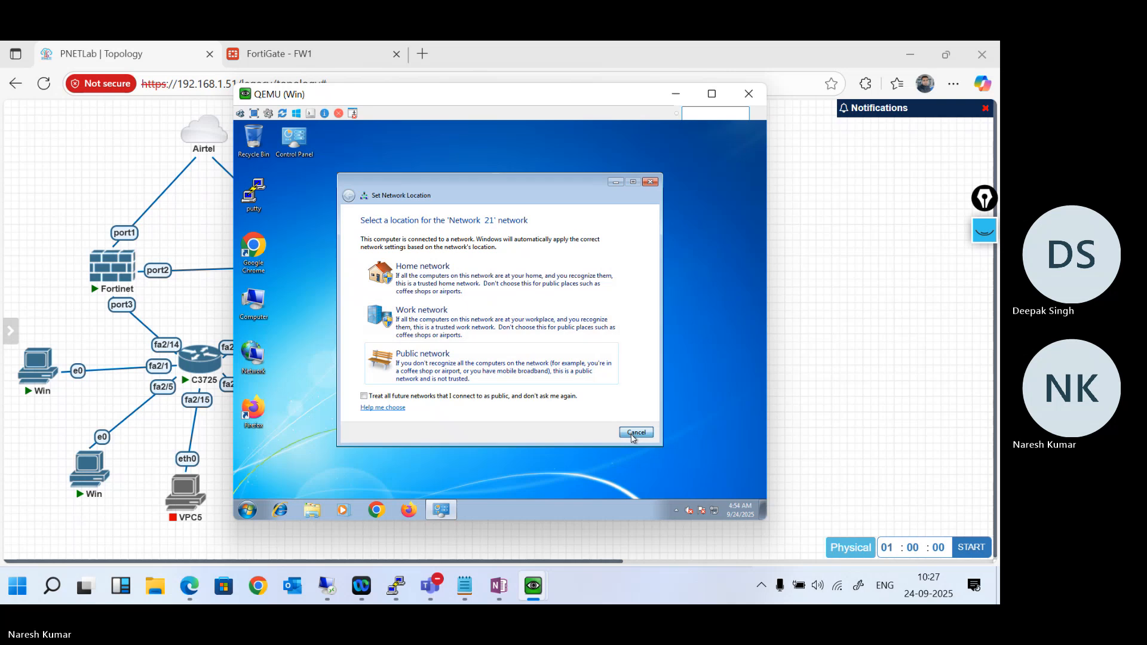
- Open a Command Prompt on the Win machine on fa2/5 and run tracert -d 8.8.8.8
left_click(246, 510)
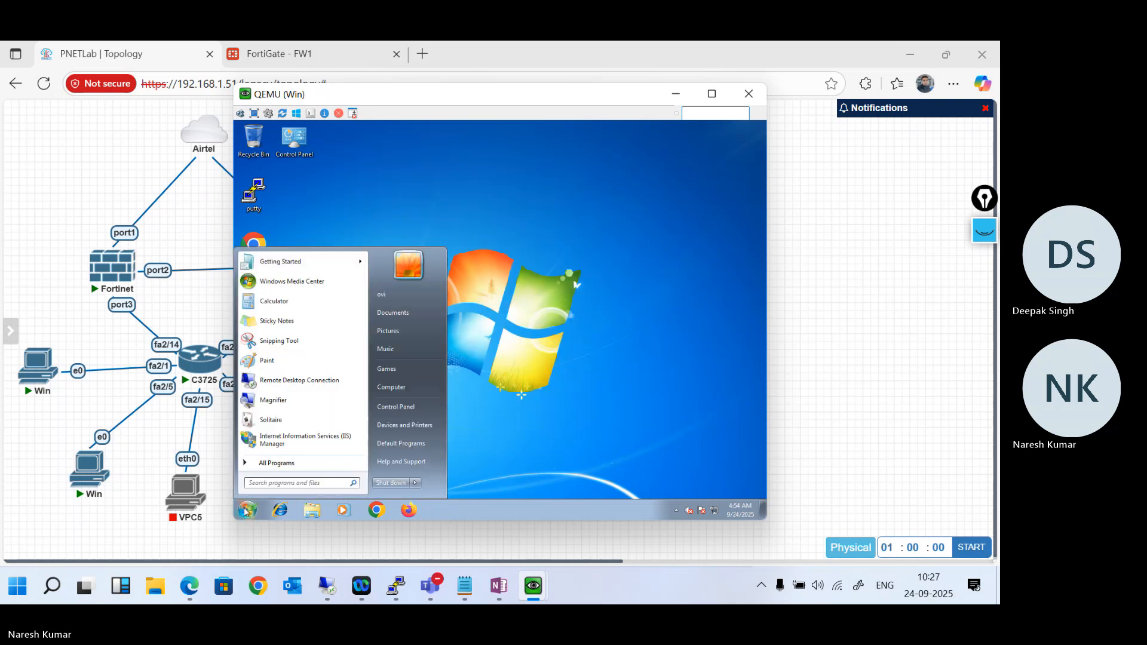
type("cmd")
key("Return")
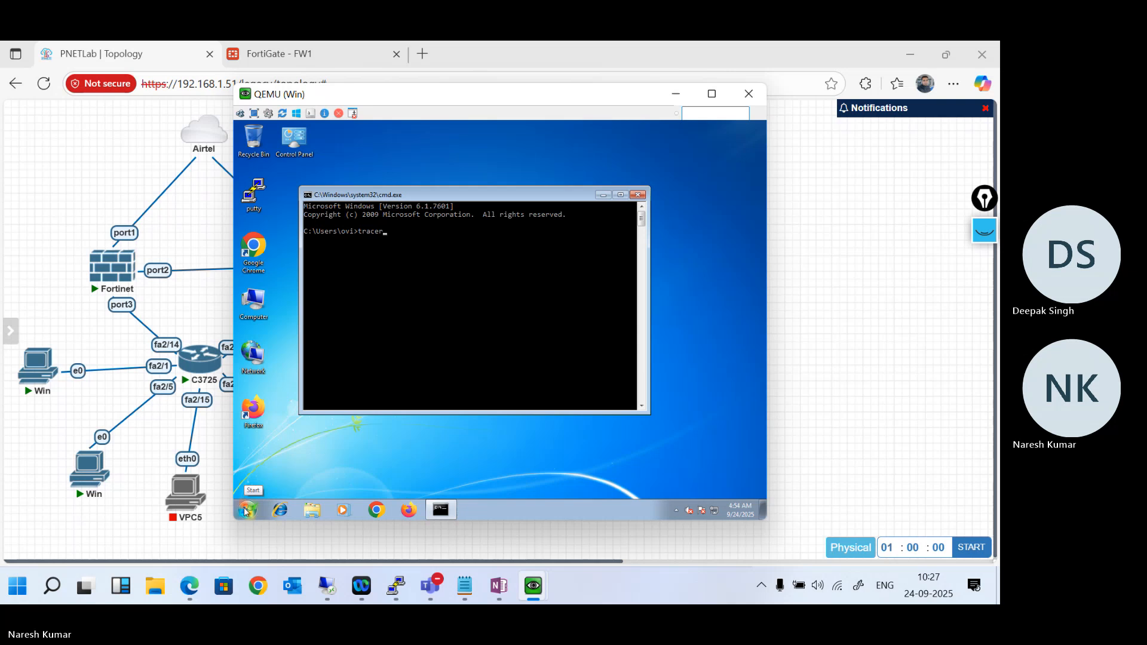
type("tracer")
key("Return")
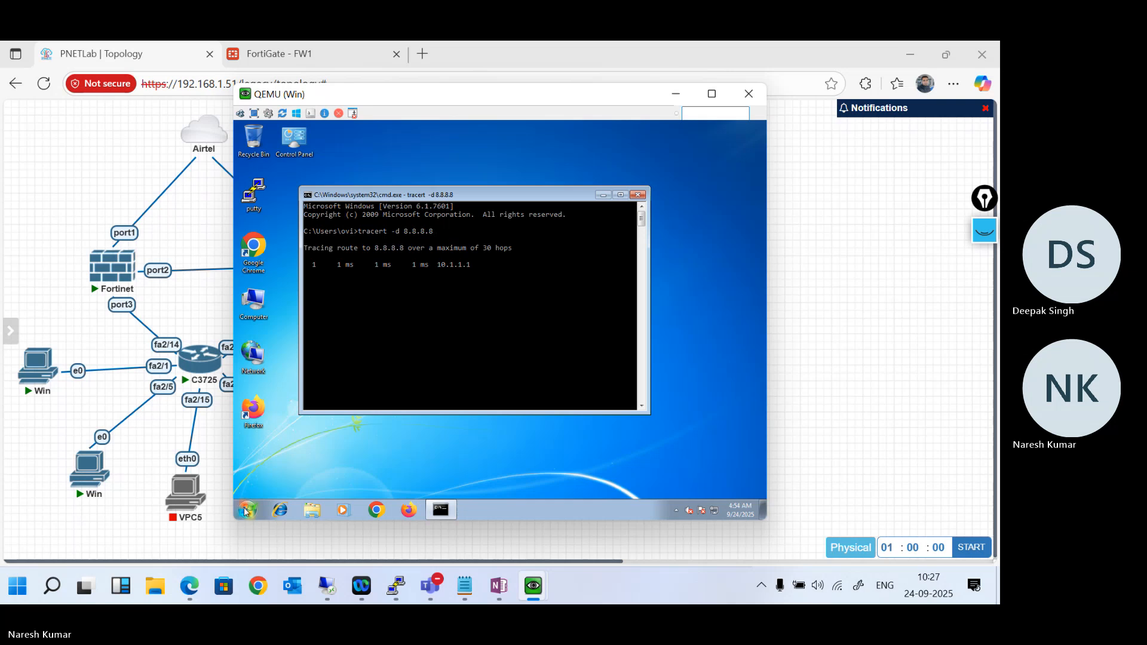
- Set this Command Prompt's font to Lucida Console, size 18, and reposition its window to fit fully on the desktop
right_click(381, 197)
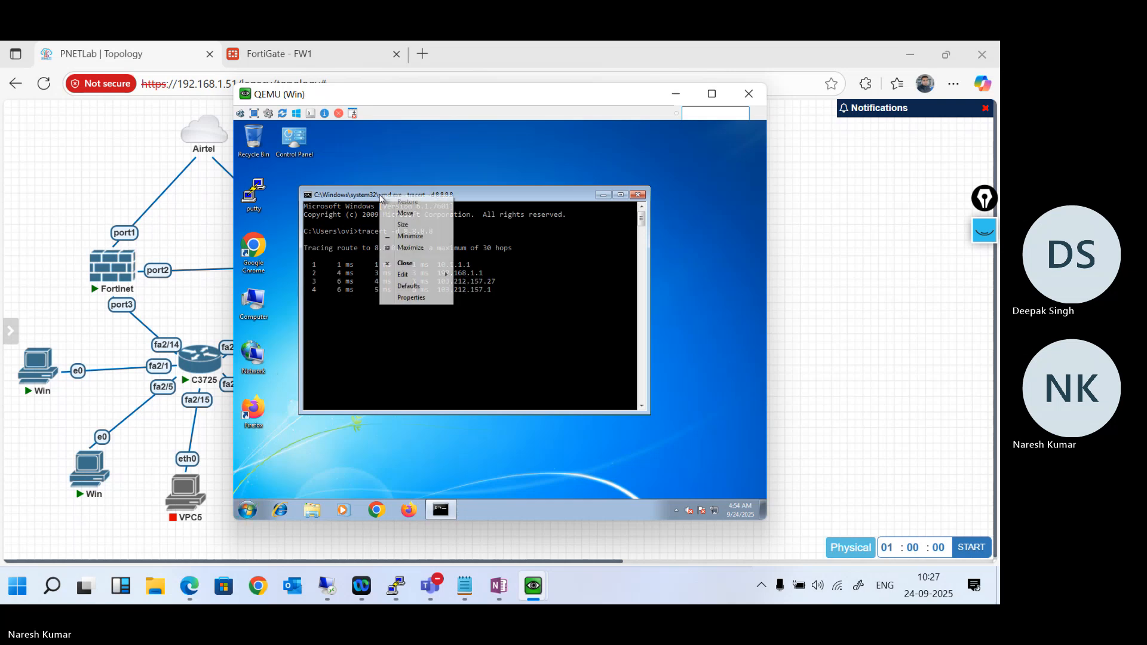
left_click(411, 298)
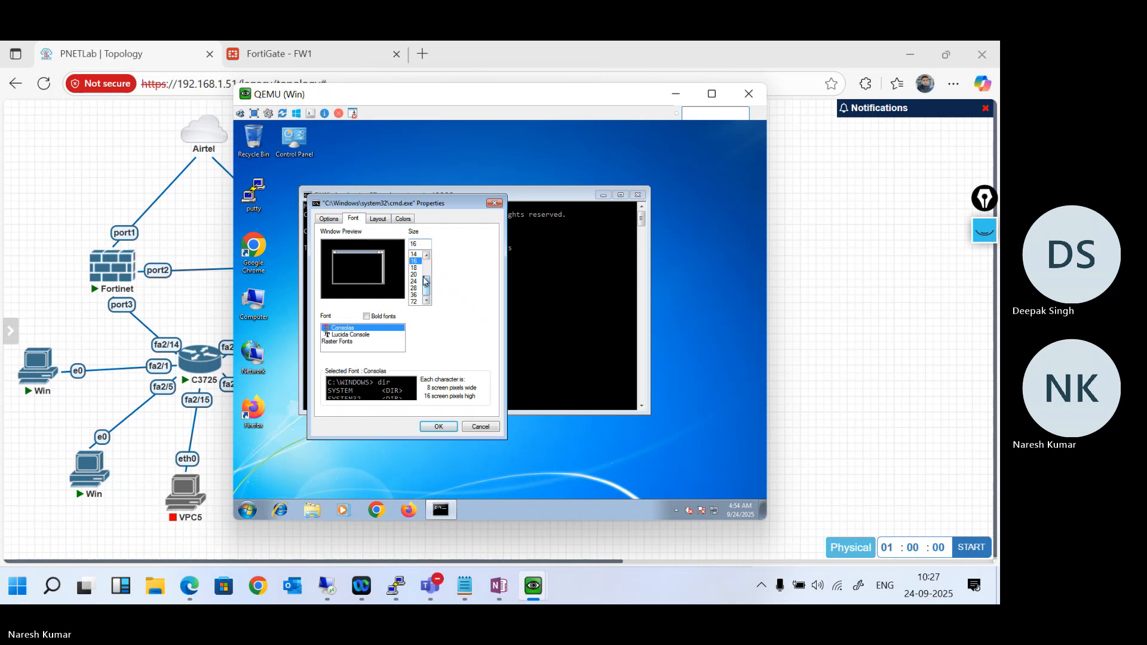
left_click(365, 336)
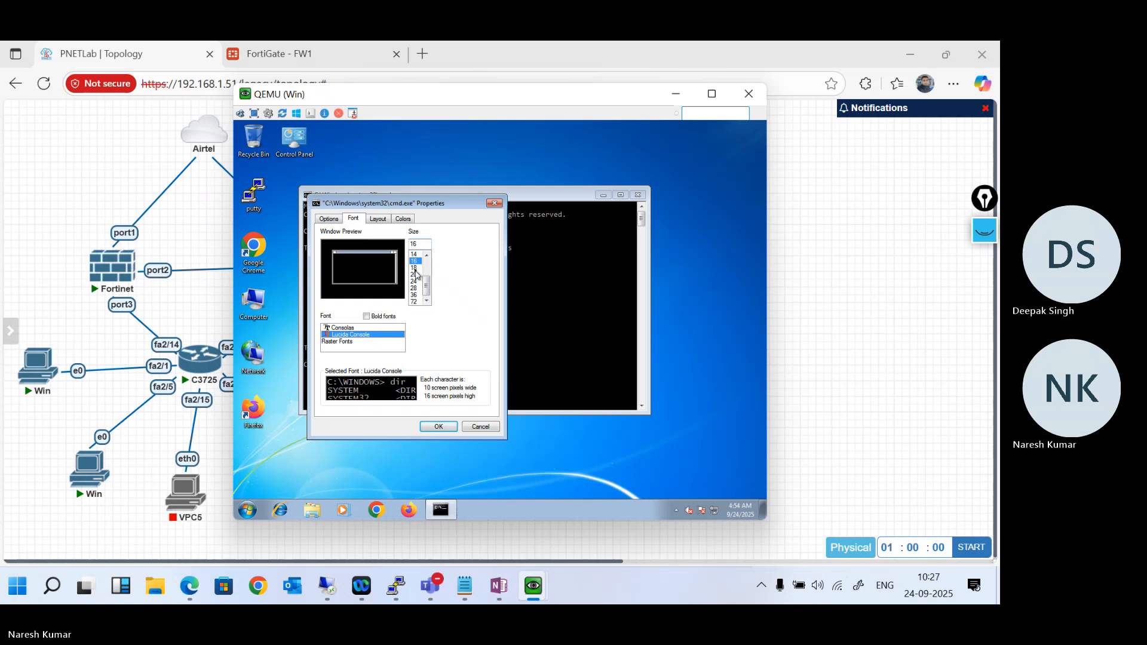
left_click(414, 268)
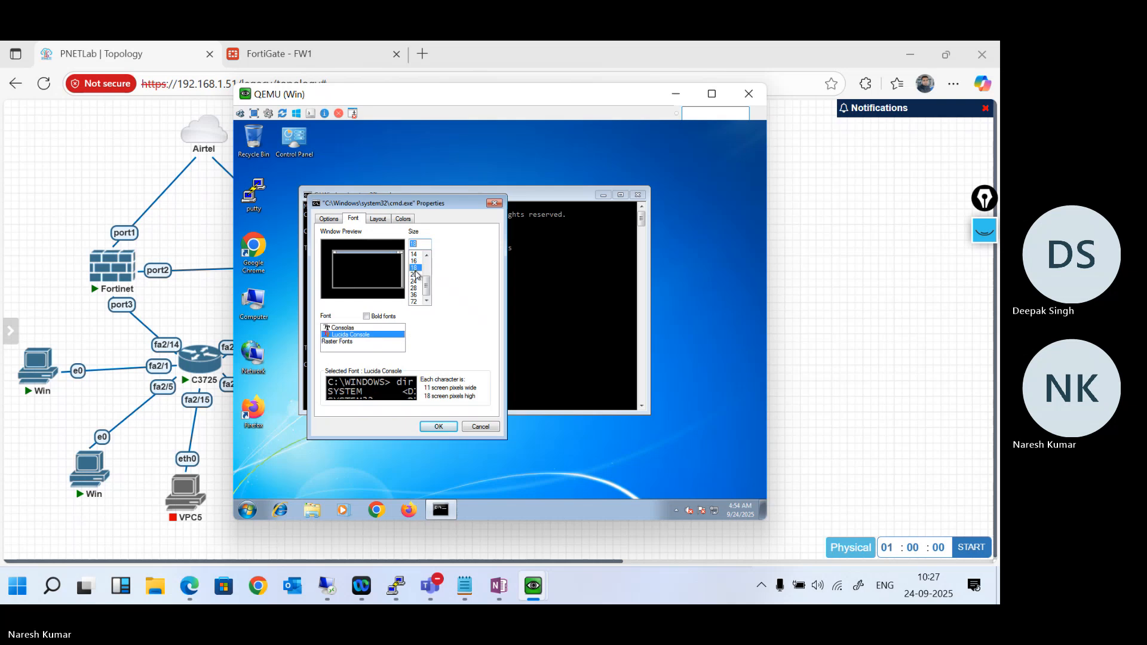
left_click(439, 426)
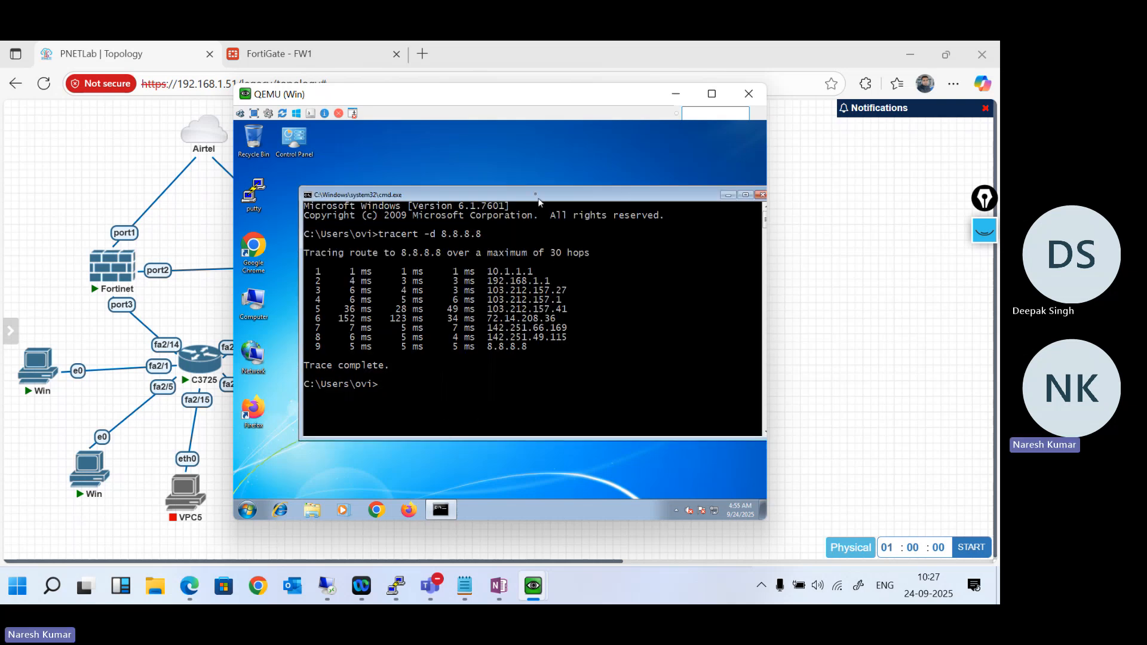
left_click_drag(538, 202, 484, 139)
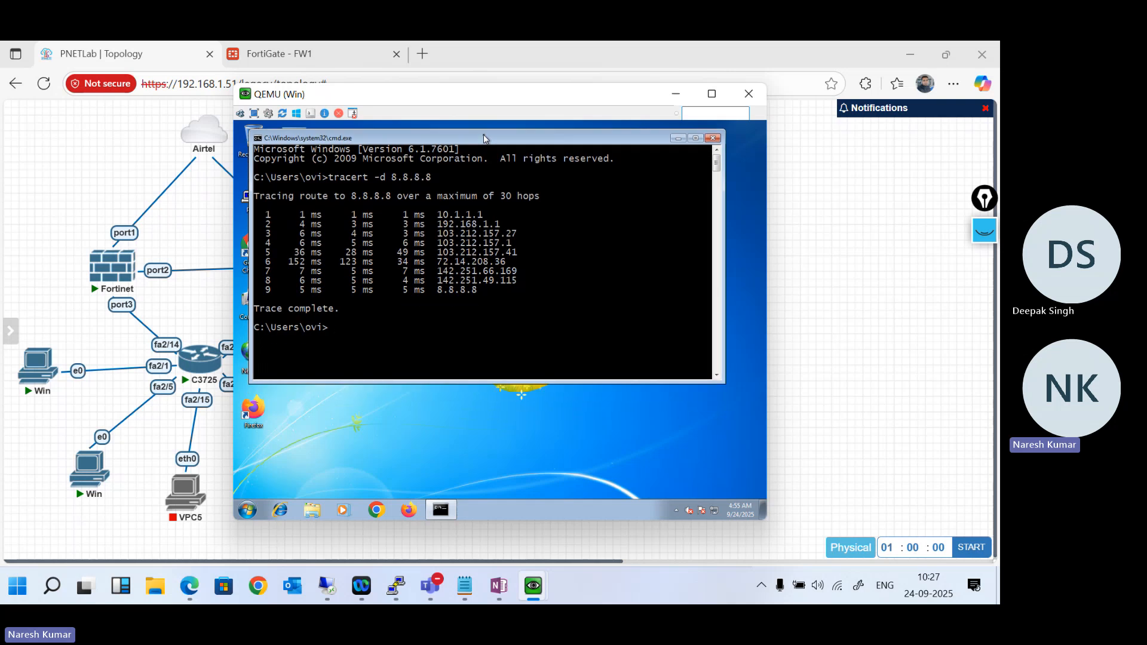
- Switch to the console of the Win machine on fa2/1 and start a continuous ping with ping 8.8.8.8 -t
mouse_move(545, 589)
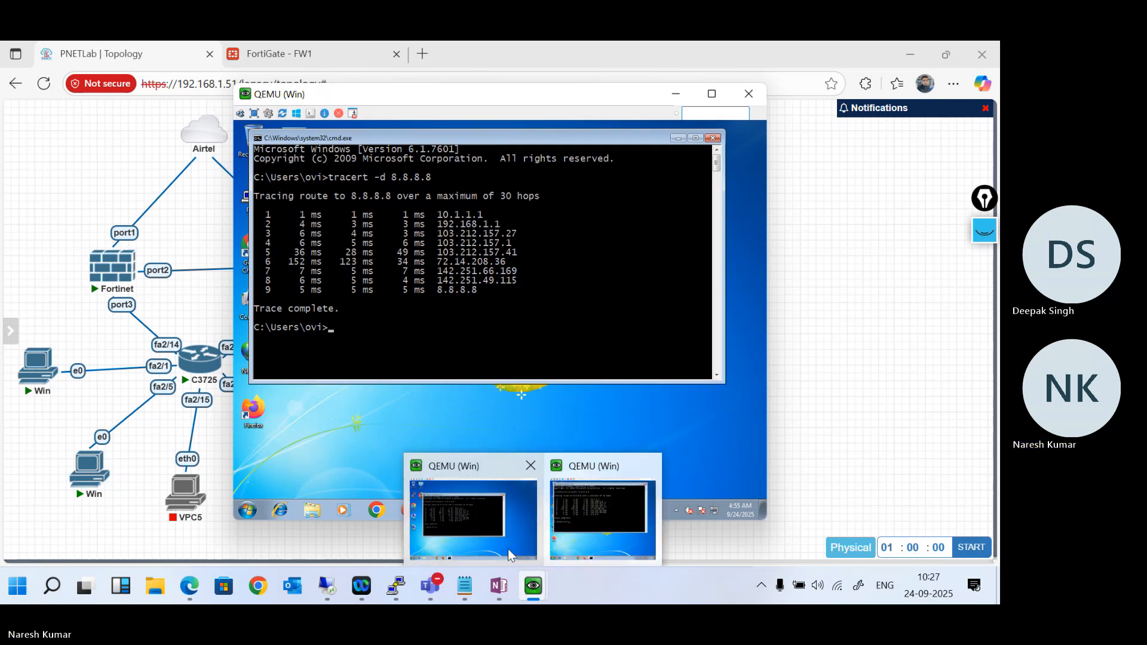
left_click(487, 529)
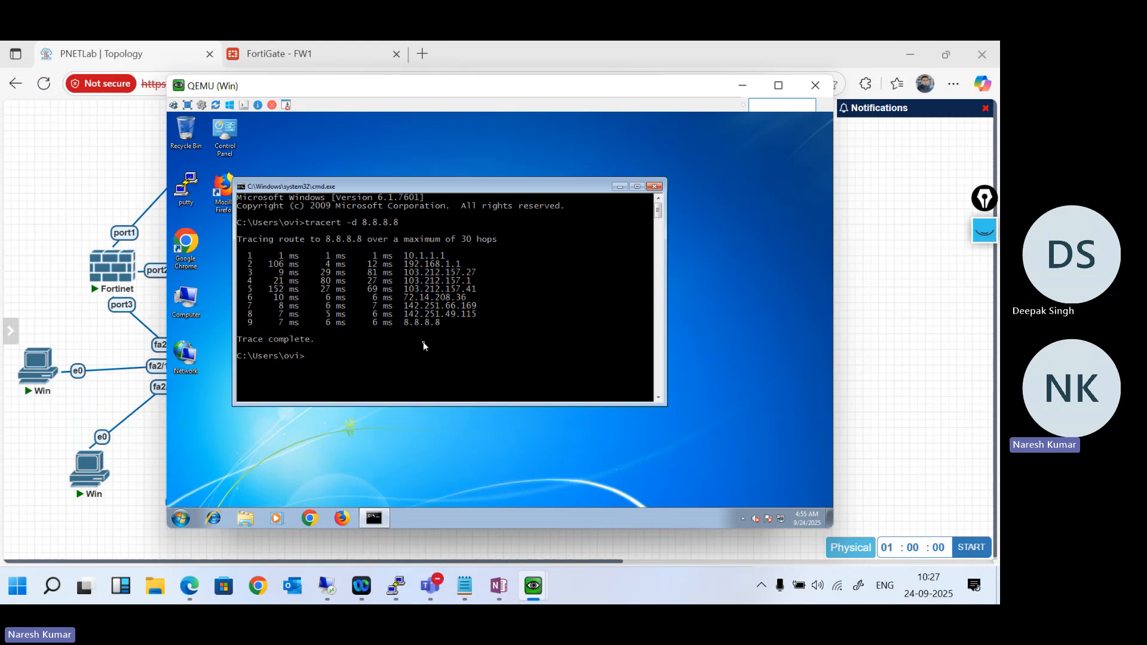
type("ping 8.8.8.8")
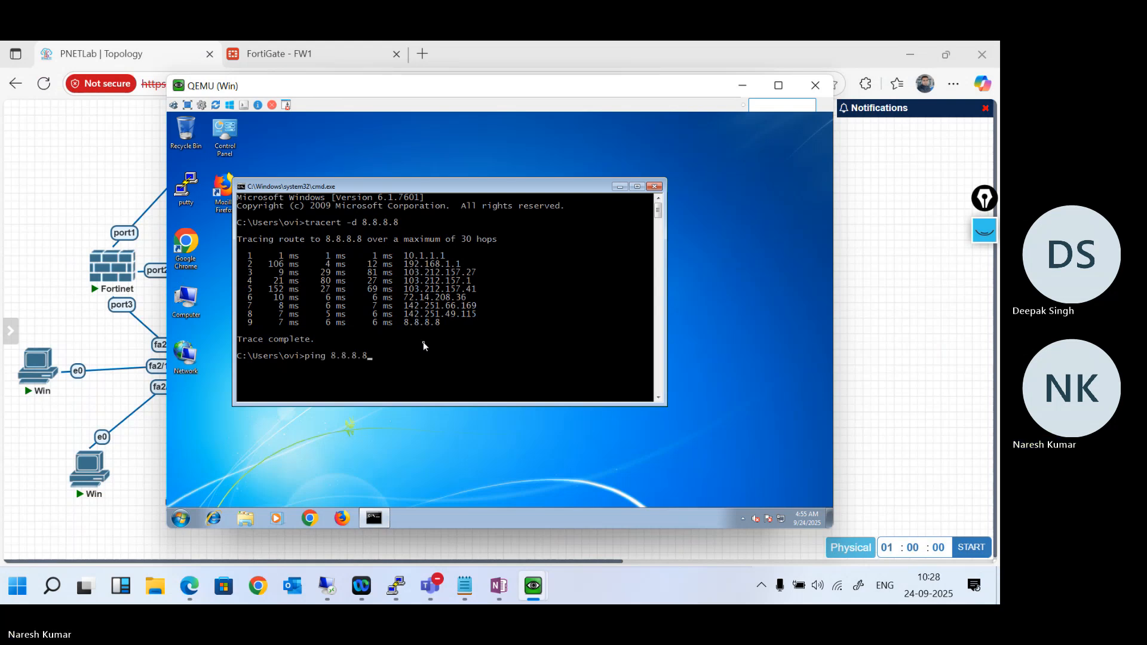
type(" -t")
key("Return")
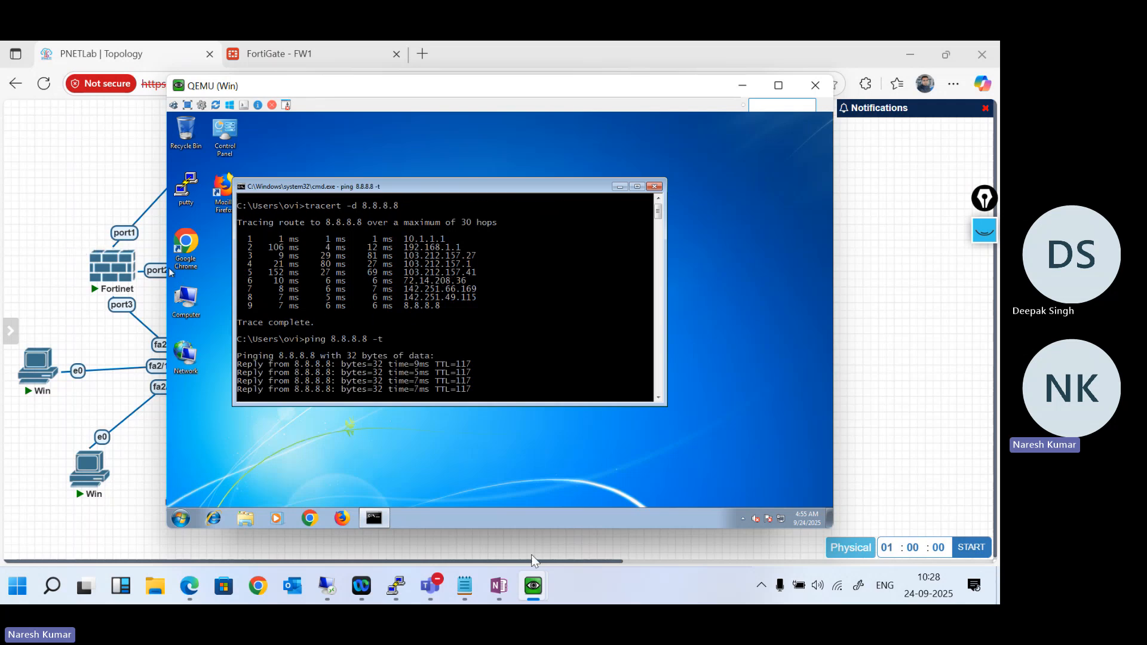
- Switch back to the Win machine on fa2/5 and rerun tracert -d 8.8.8.8
mouse_move(534, 586)
left_click(581, 515)
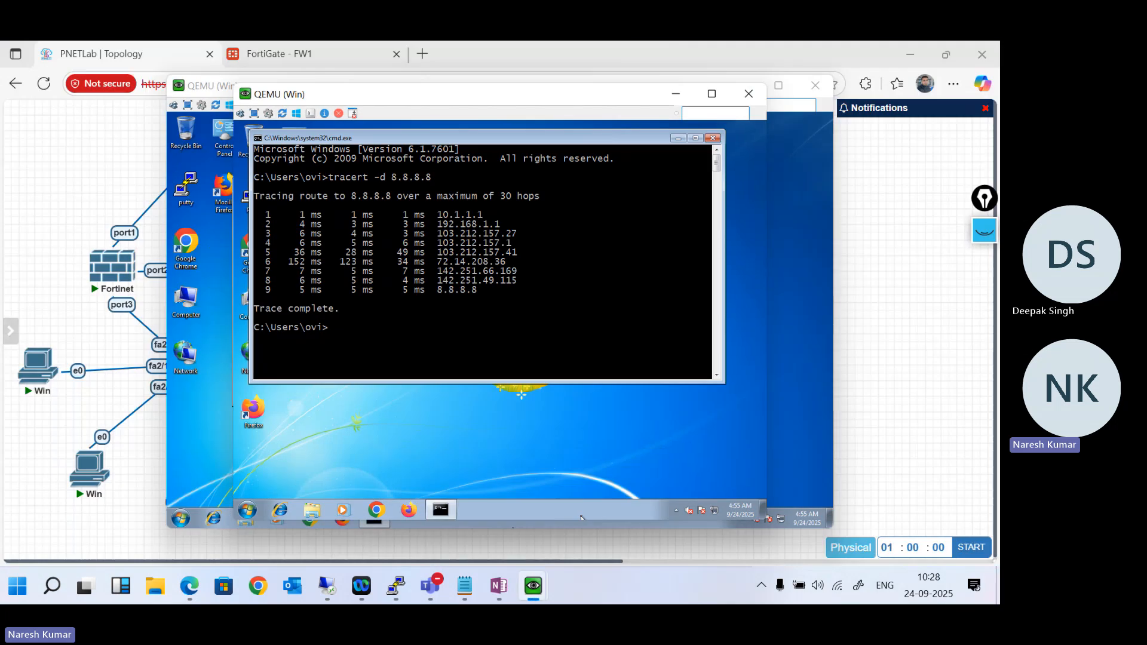
key("Up")
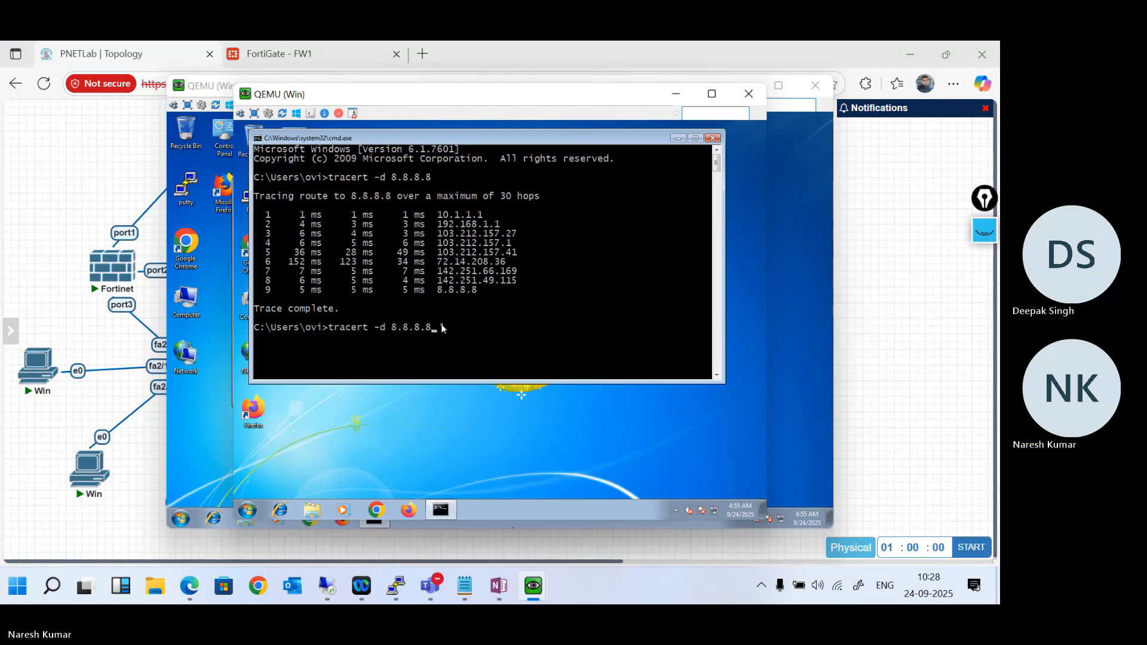
key("Return")
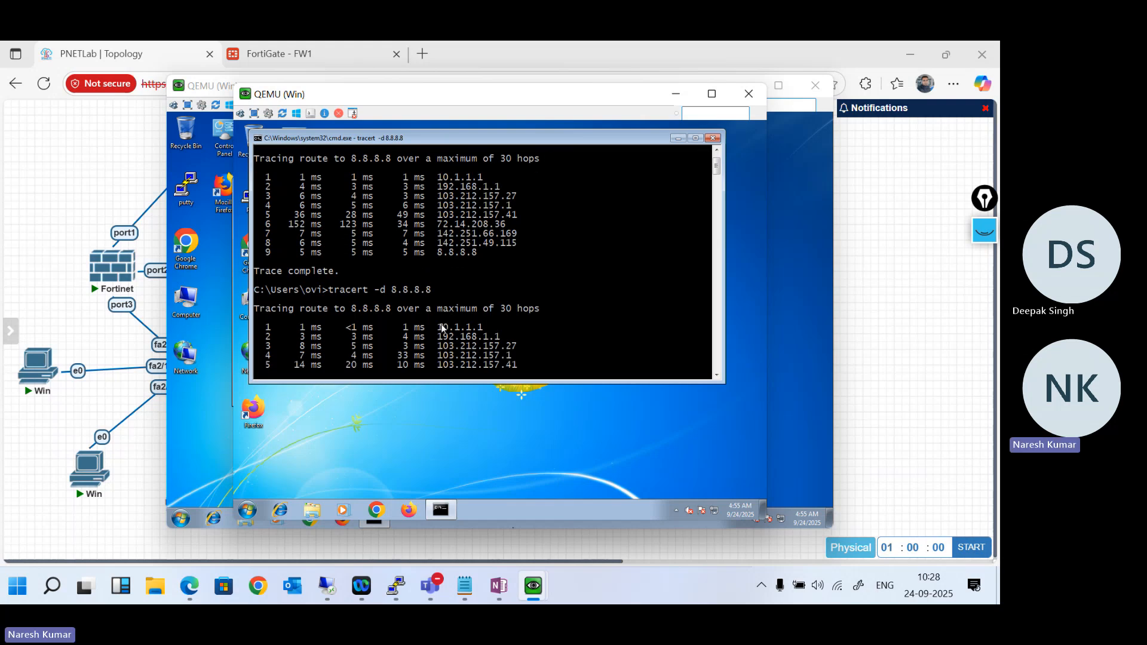
- Switch to the FortiGate FW1 page in the browser and restore the minimised CLI console at a fresh prompt
left_click(331, 42)
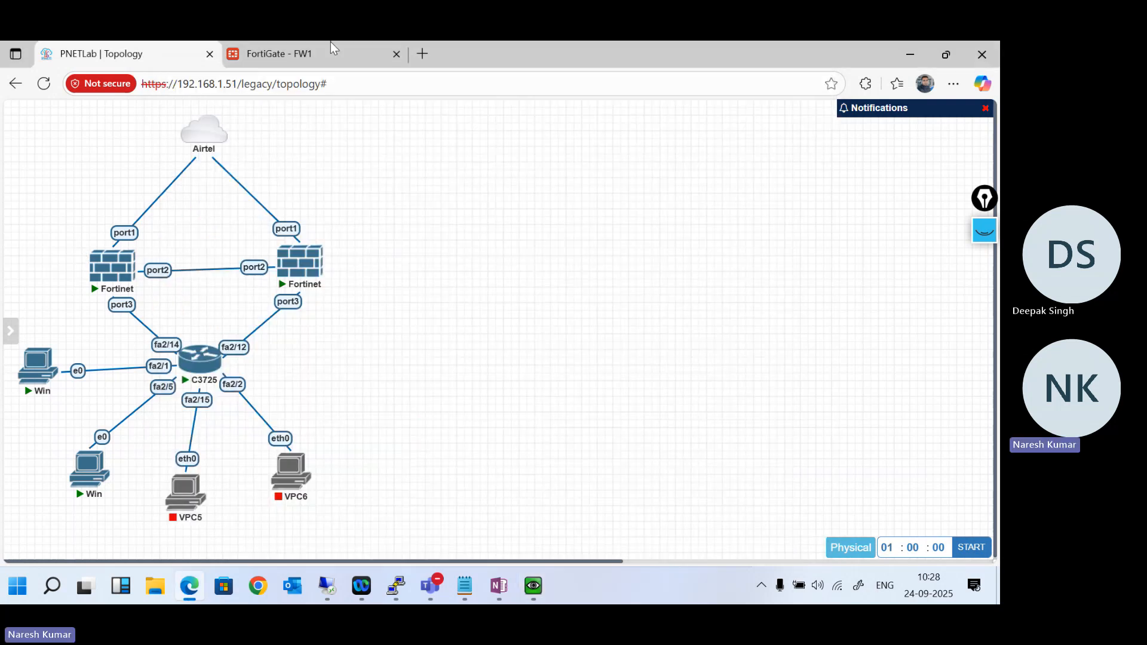
left_click(327, 46)
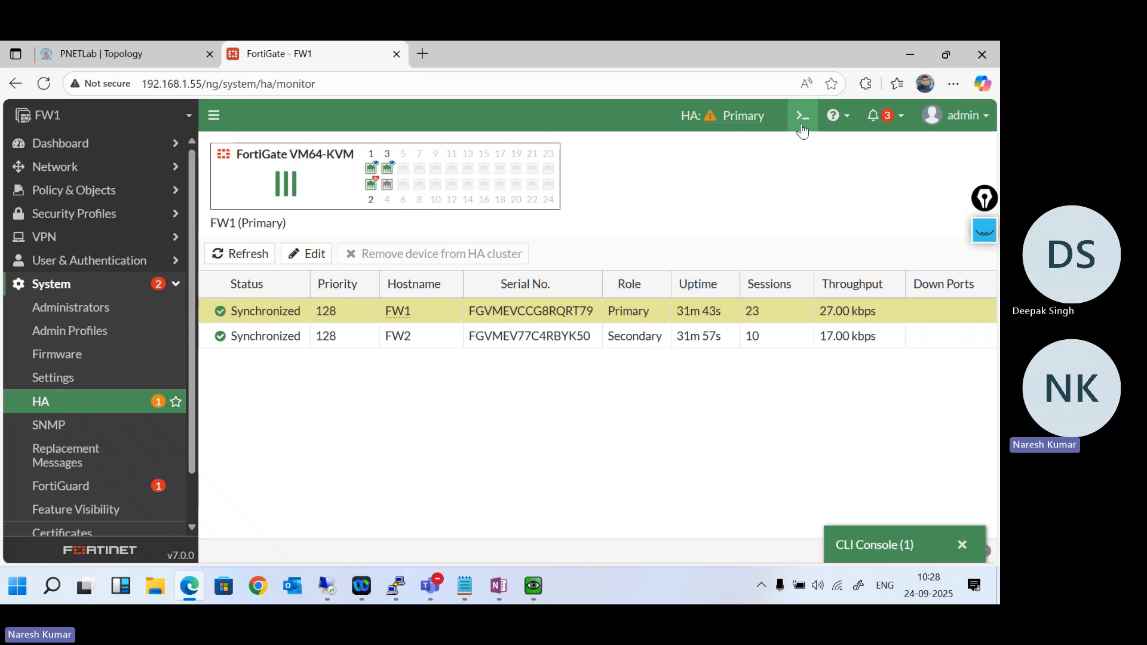
left_click(884, 533)
key("Return")
key("Return")
key("Return")
key("Return")
key("Return")
key("Return")
key("Return")
key("Return")
key("Return")
key("Return")
key("Return")
key("Return")
key("Return")
key("Return")
- List the active sessions on FW1 with get system session list
type("get")
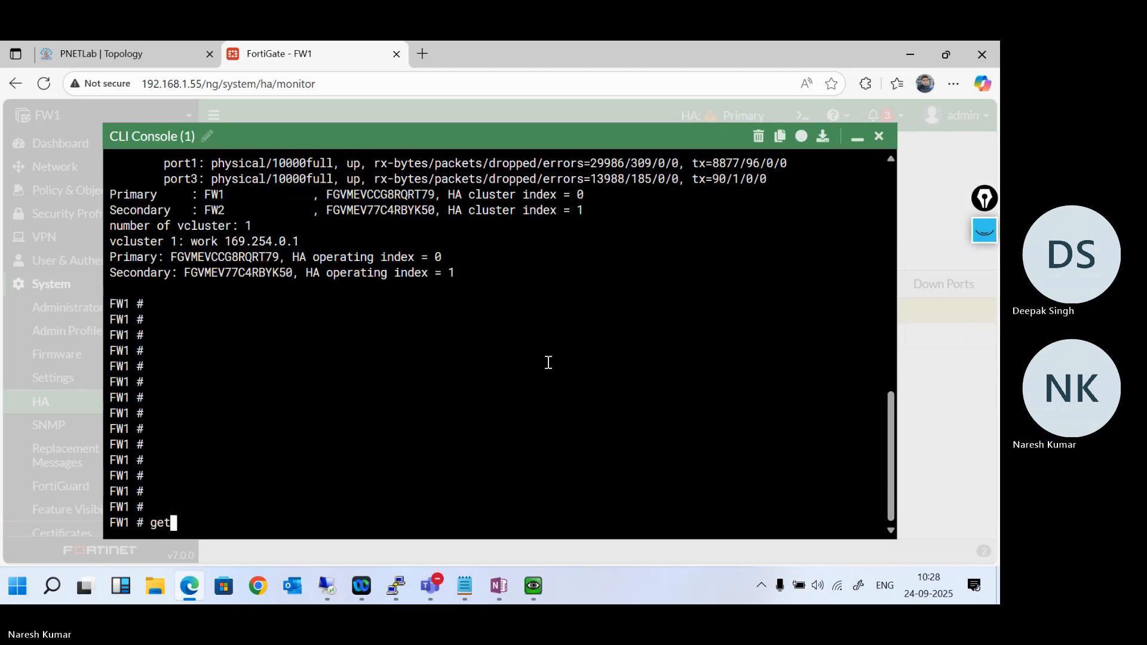
type(" system s")
key("Tab")
key("Tab")
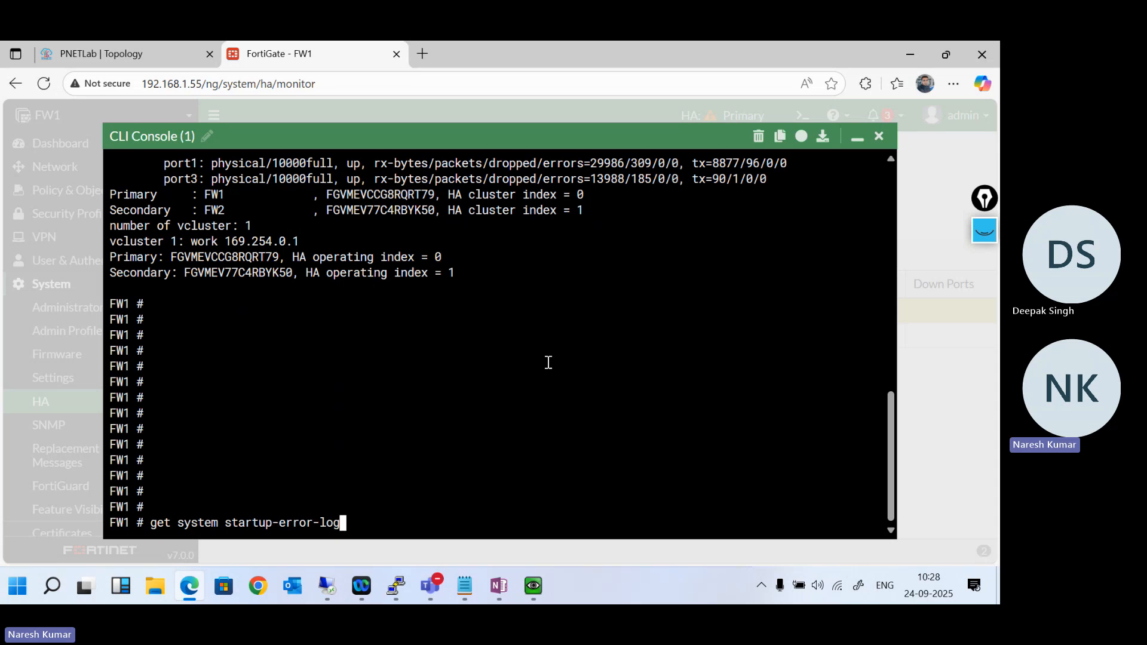
key("BackSpace")
key("BackSpace")
key("BackSpace")
key("BackSpace")
key("BackSpace")
key("BackSpace")
key("BackSpace")
key("BackSpace")
key("BackSpace")
key("BackSpace")
key("BackSpace")
key("BackSpace")
key("BackSpace")
key("BackSpace")
key("BackSpace")
key("BackSpace")
key("BackSpace")
key("BackSpace")
type("s")
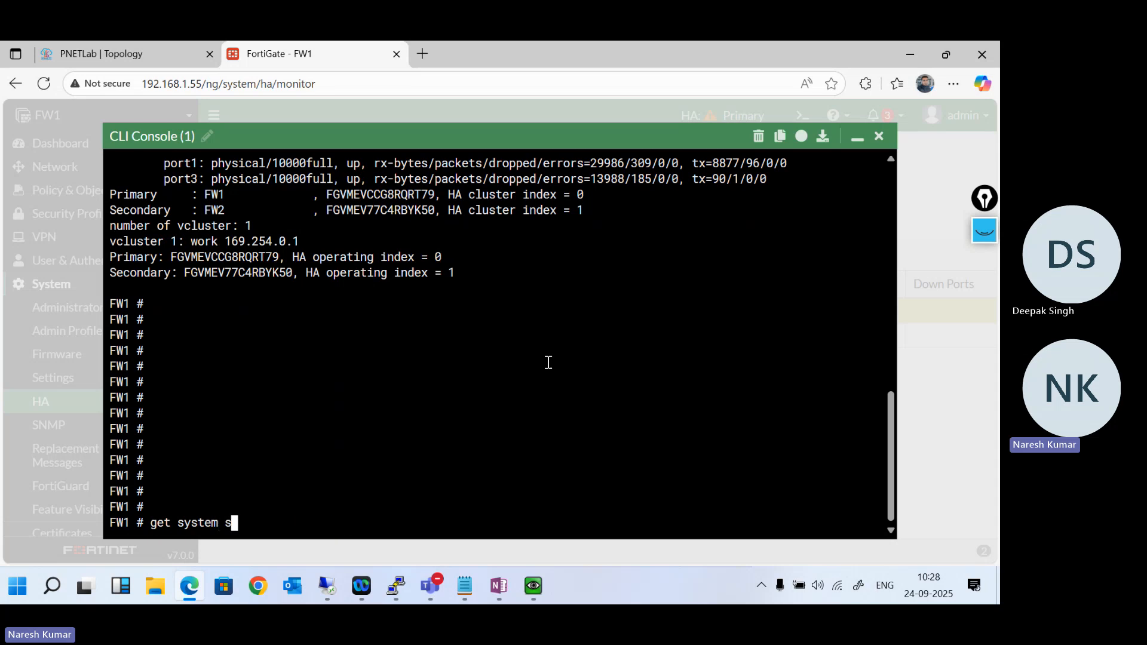
type("ession list")
key("Return")
key("space")
key("Return")
key("Return")
key("Return")
key("Return")
key("Return")
key("Return")
key("Return")
key("Return")
key("Return")
key("Return")
key("Return")
key("Return")
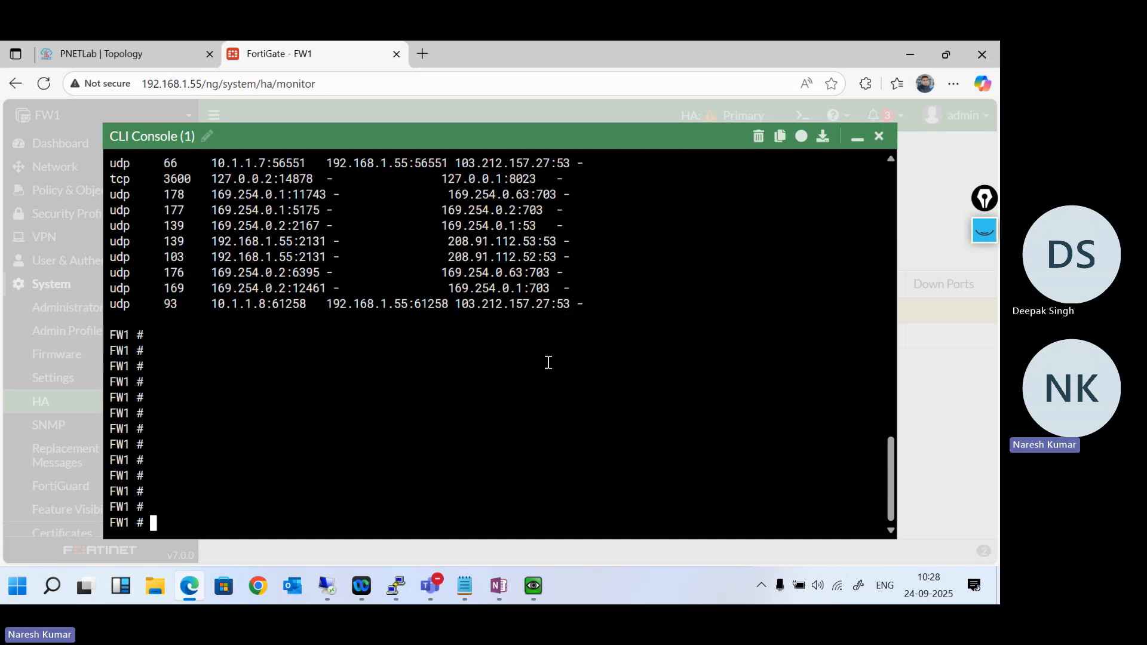
- Display the cluster state in the FW1 CLI console with get system ha status
key("Up")
key("Up")
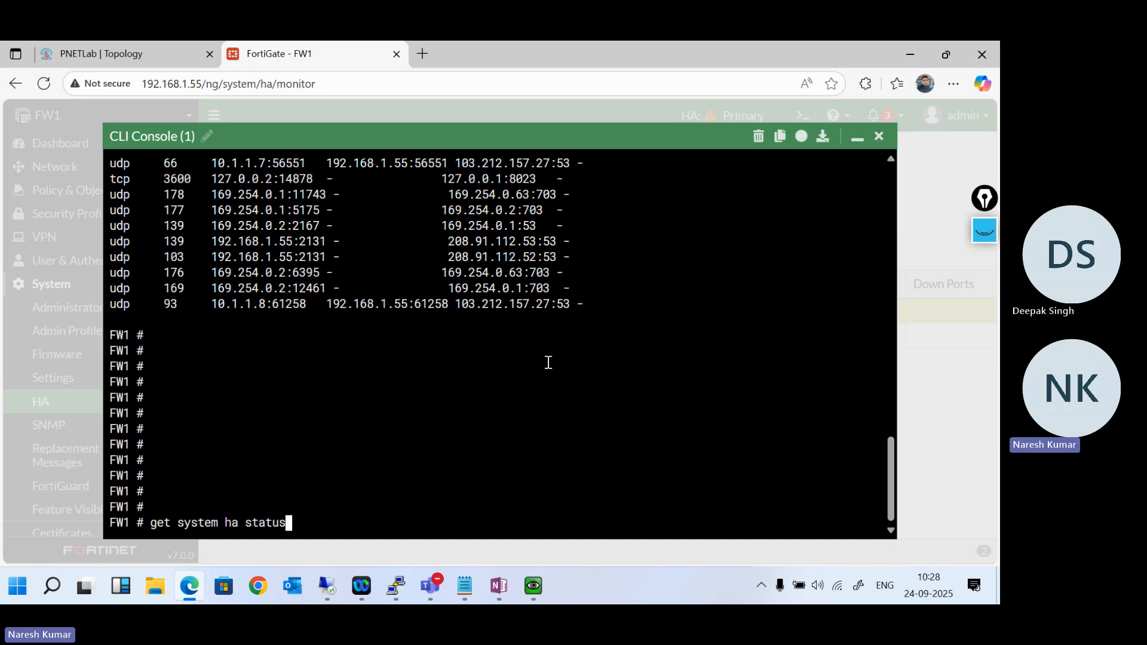
key("Return")
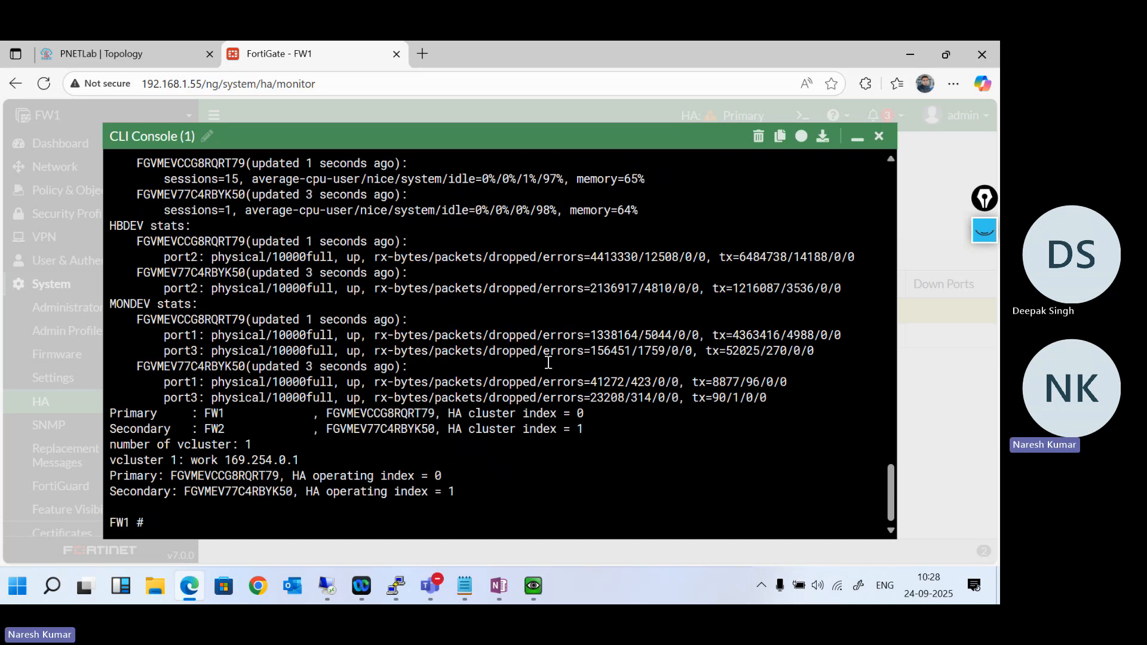
- Examine the session usage, heartbeat and monitored-port statistics of both cluster members in the HA status output
left_click_drag(649, 179, 614, 215)
scroll(614, 215, "up", 1)
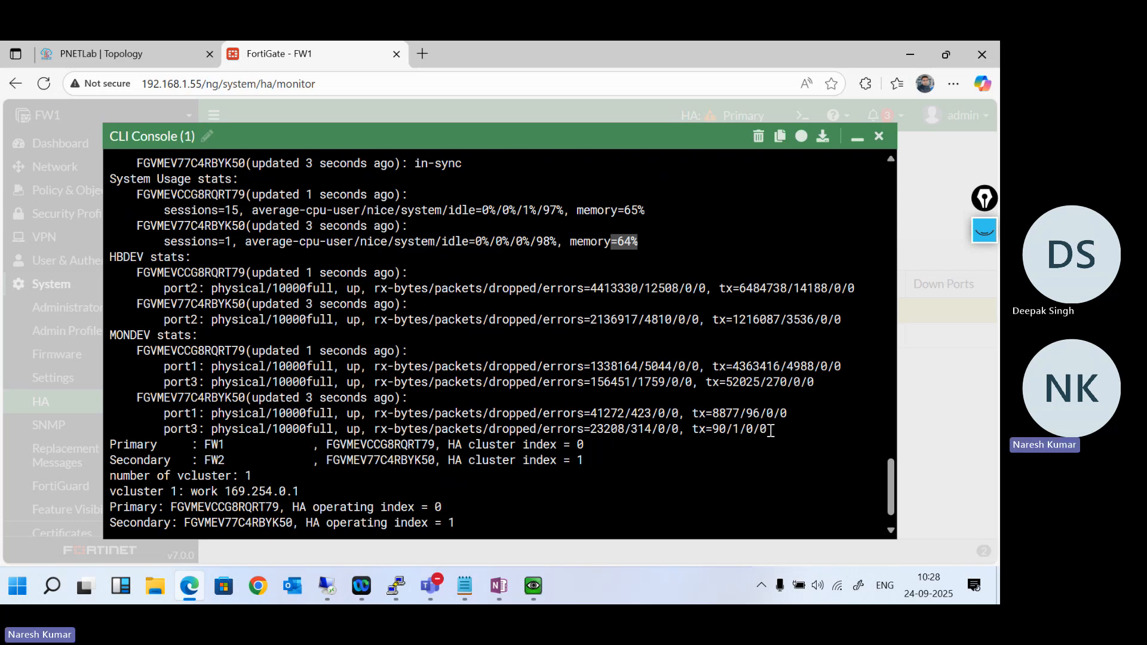
left_click_drag(770, 430, 714, 426)
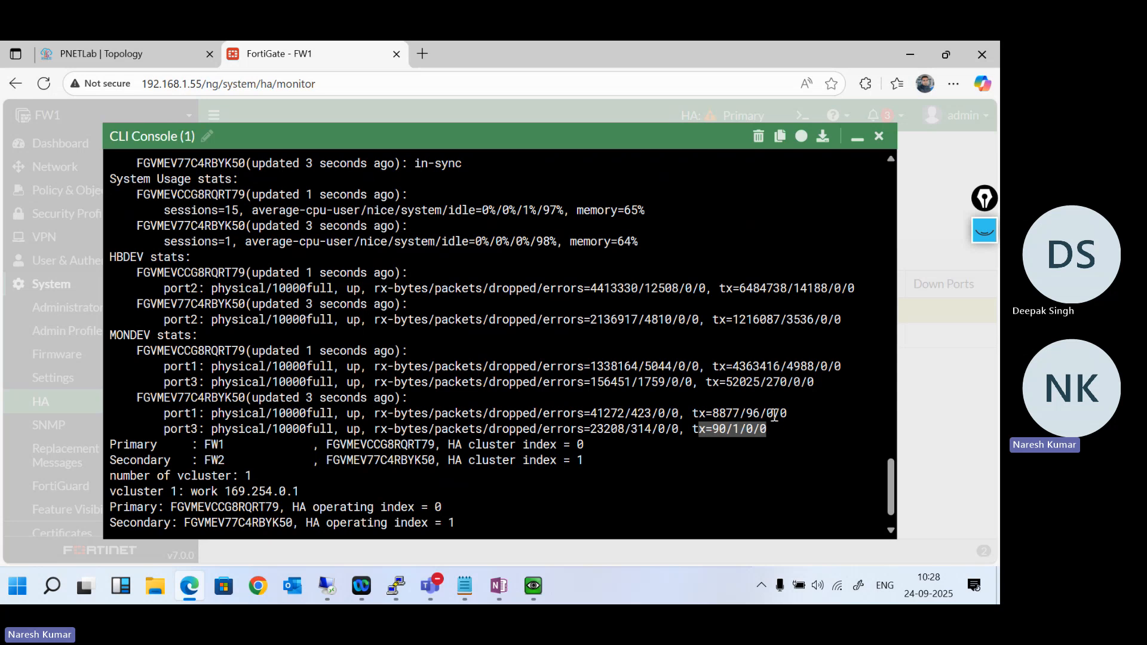
left_click_drag(793, 411, 743, 409)
left_click(815, 380)
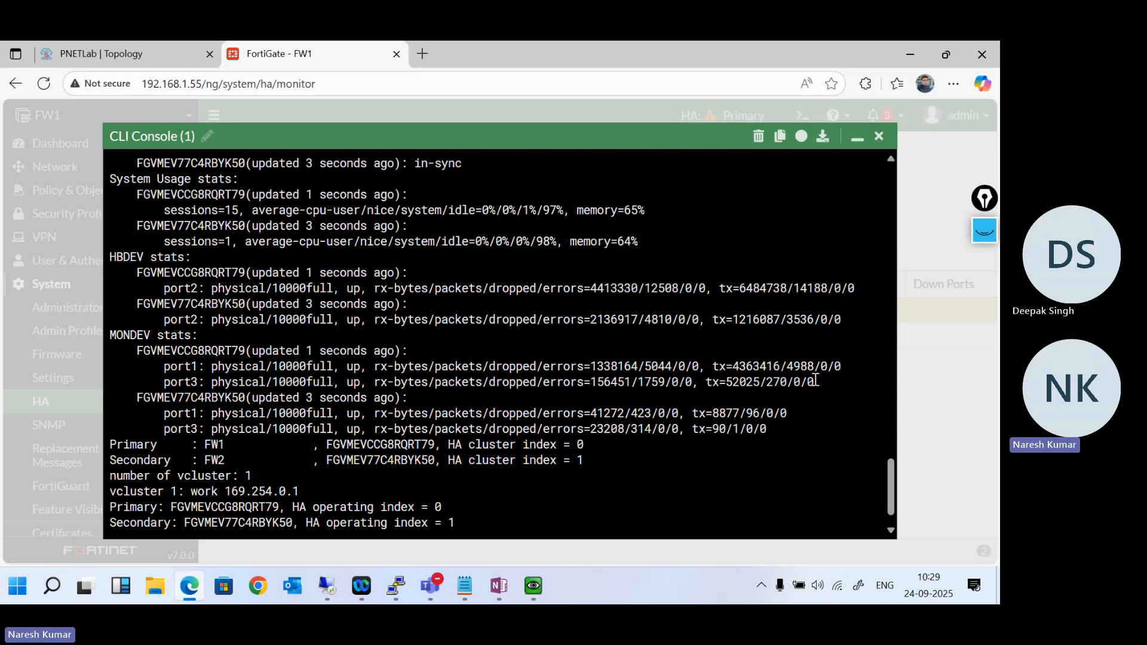
left_click_drag(815, 380, 741, 365)
left_click_drag(741, 318, 747, 304)
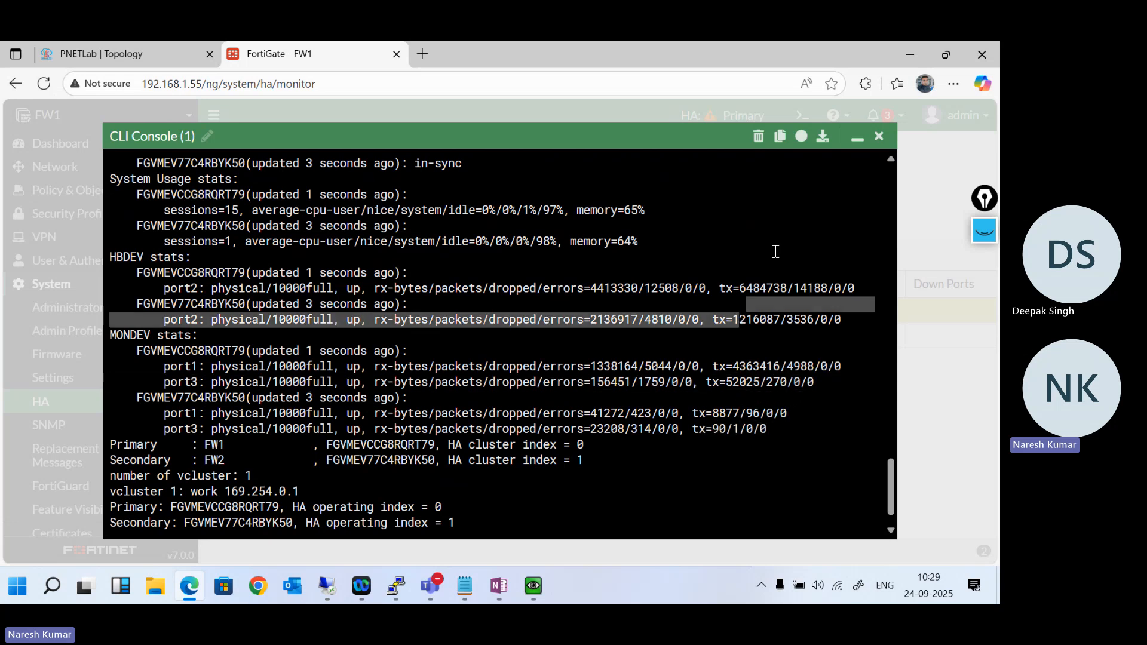
left_click_drag(775, 252, 854, 124)
scroll(753, 270, "down", 20)
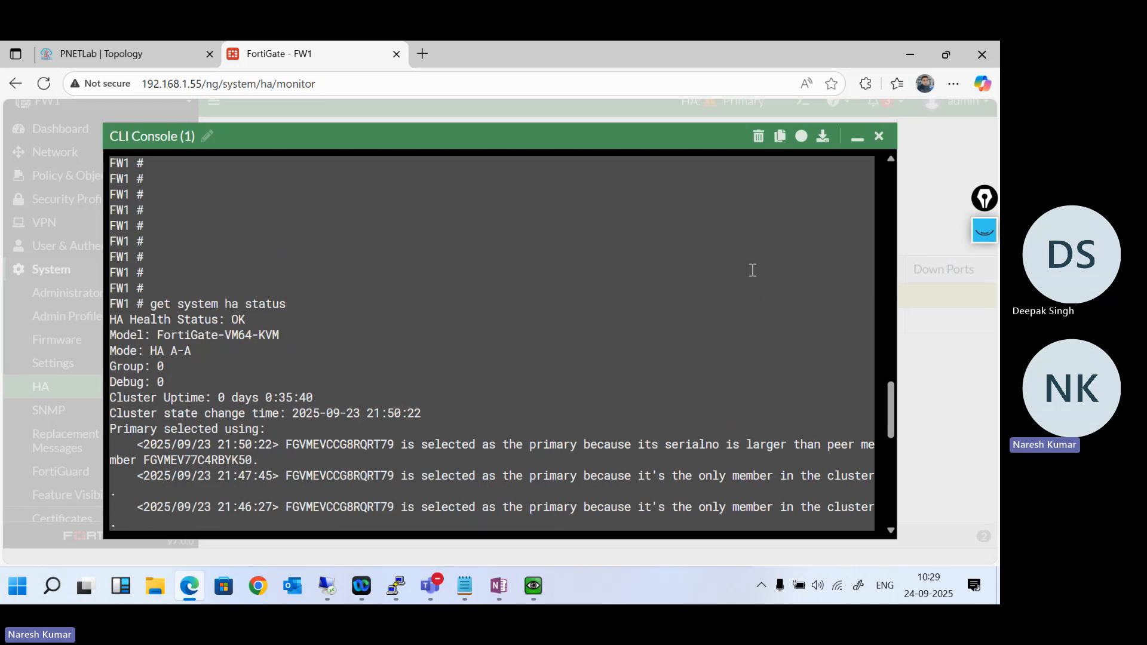
scroll(752, 270, "down", 5)
- Minimise the CLI console, switch to FW1's Fortinet terminal window and log in as admin with the account password
left_click(857, 138)
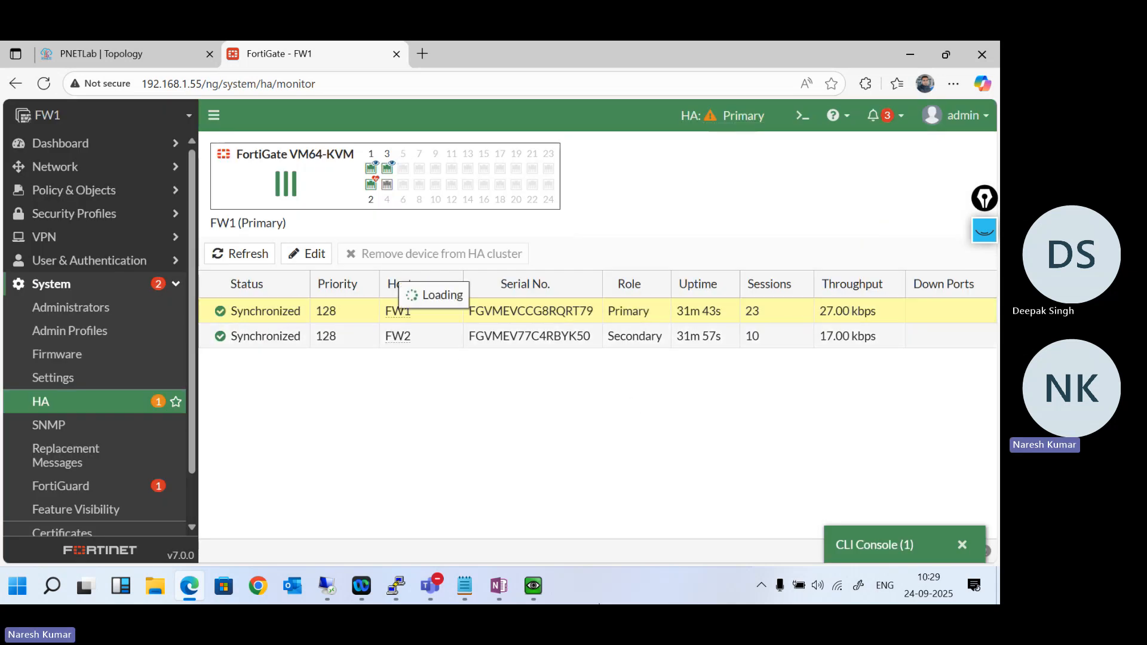
mouse_move(396, 585)
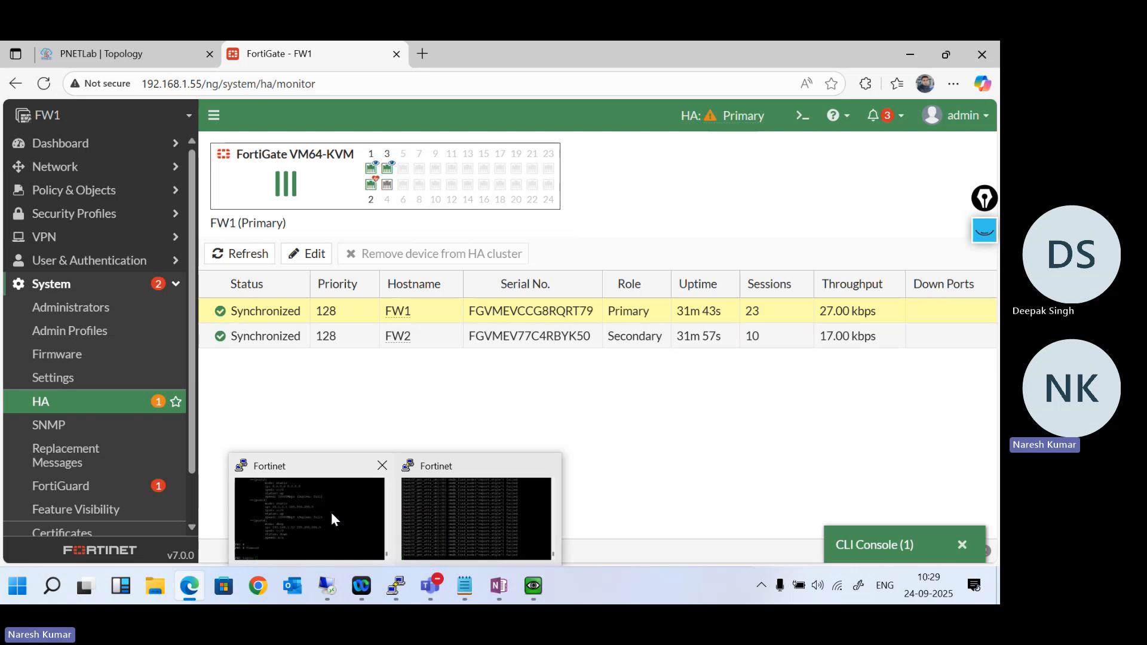
mouse_move(332, 514)
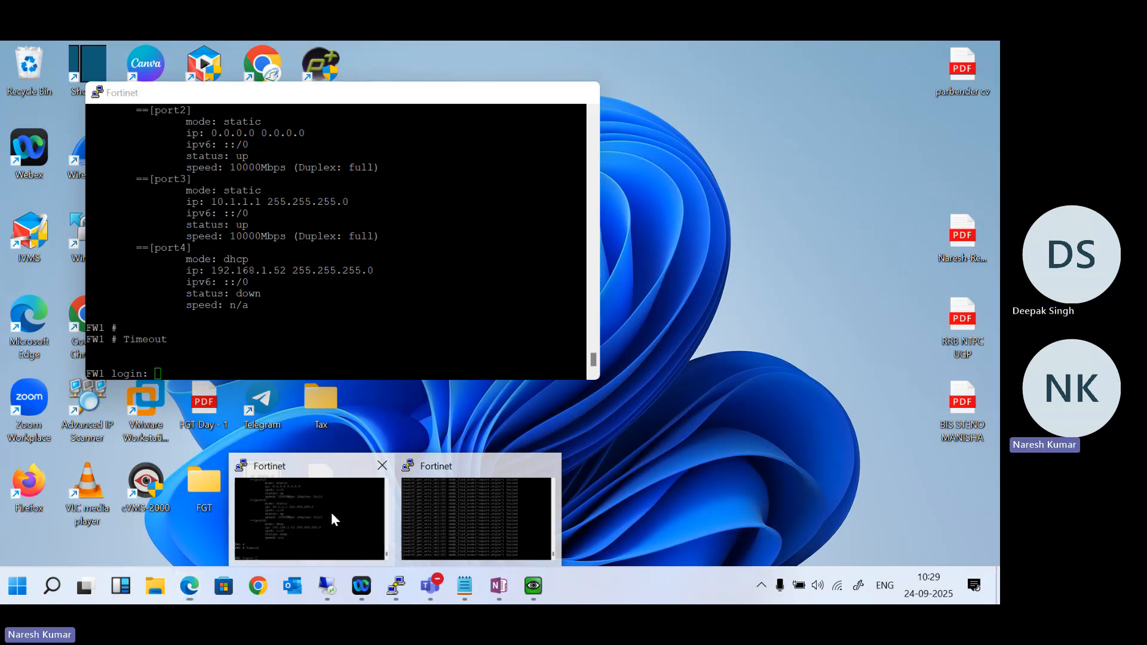
left_click(331, 511)
type("admin")
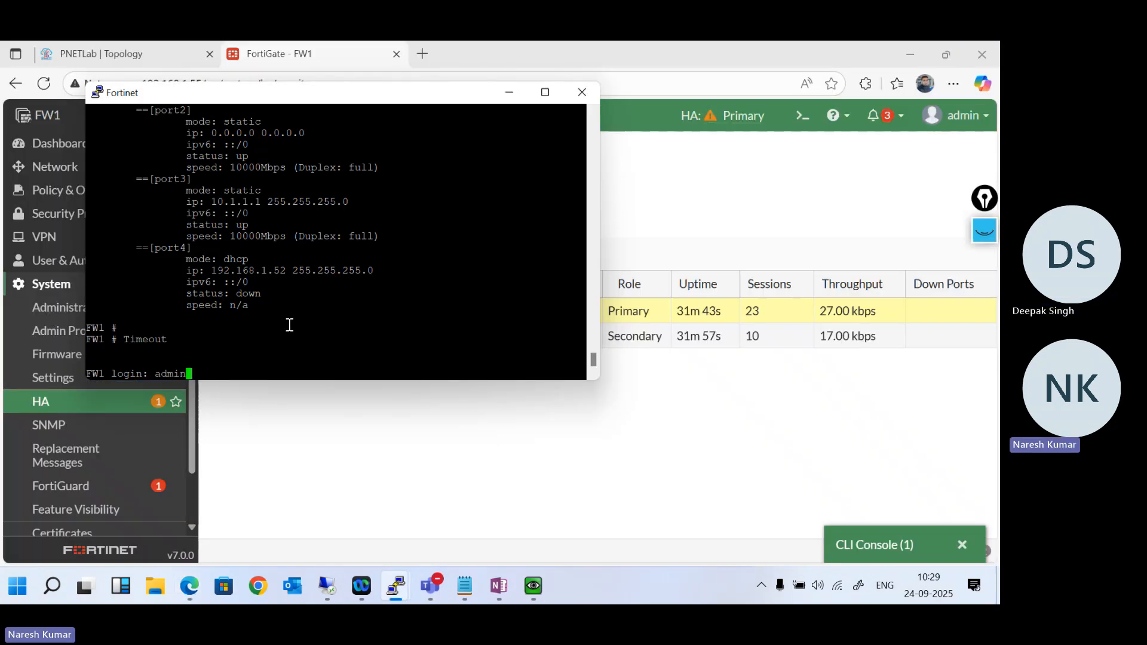
key("Return")
key("Return")
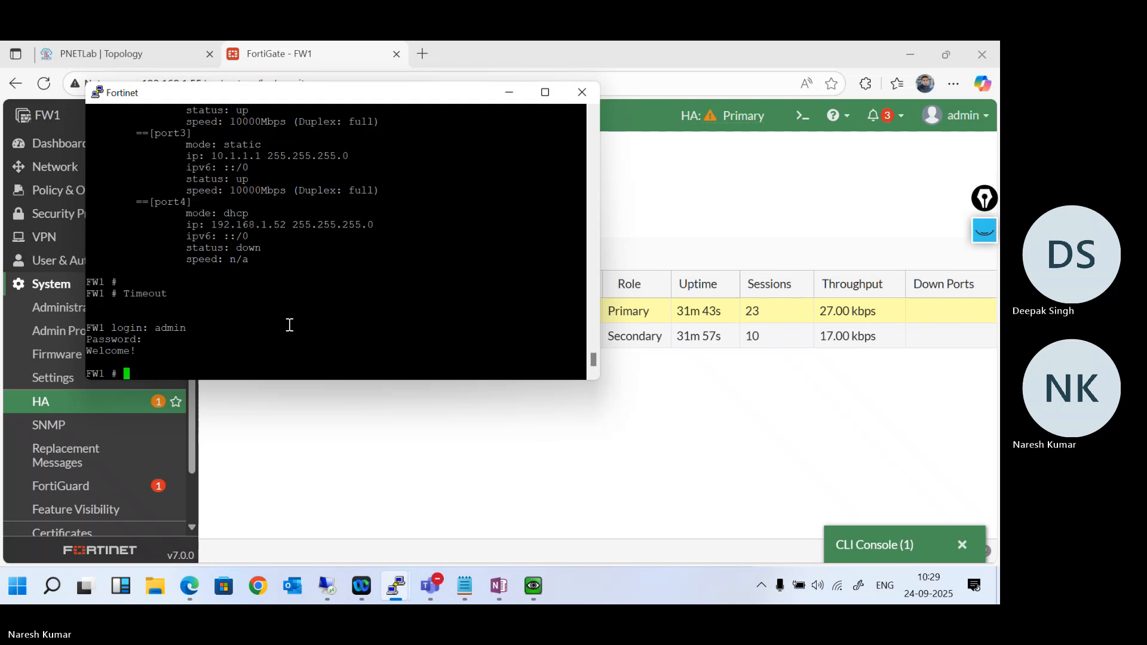
- Shut down FW1 with execute shutdown and confirm with y
type("execute shutdown")
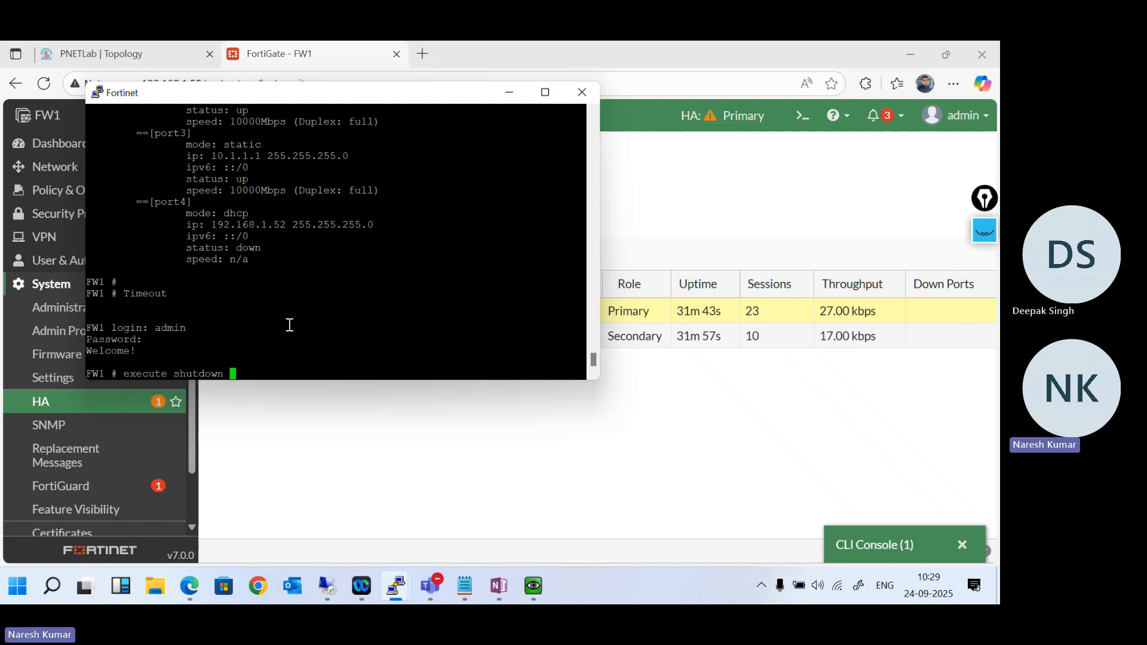
key("Return")
type("y")
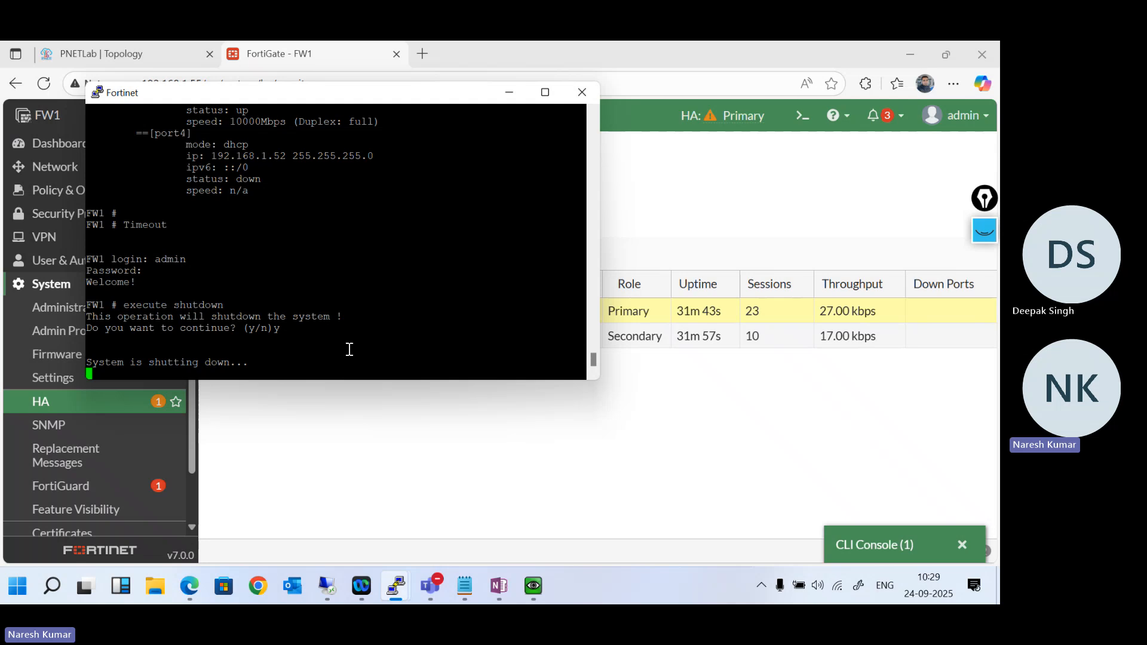
- Switch to the Win machine running ping 8.8.8.8 -t to watch its replies during the failover
mouse_move(534, 585)
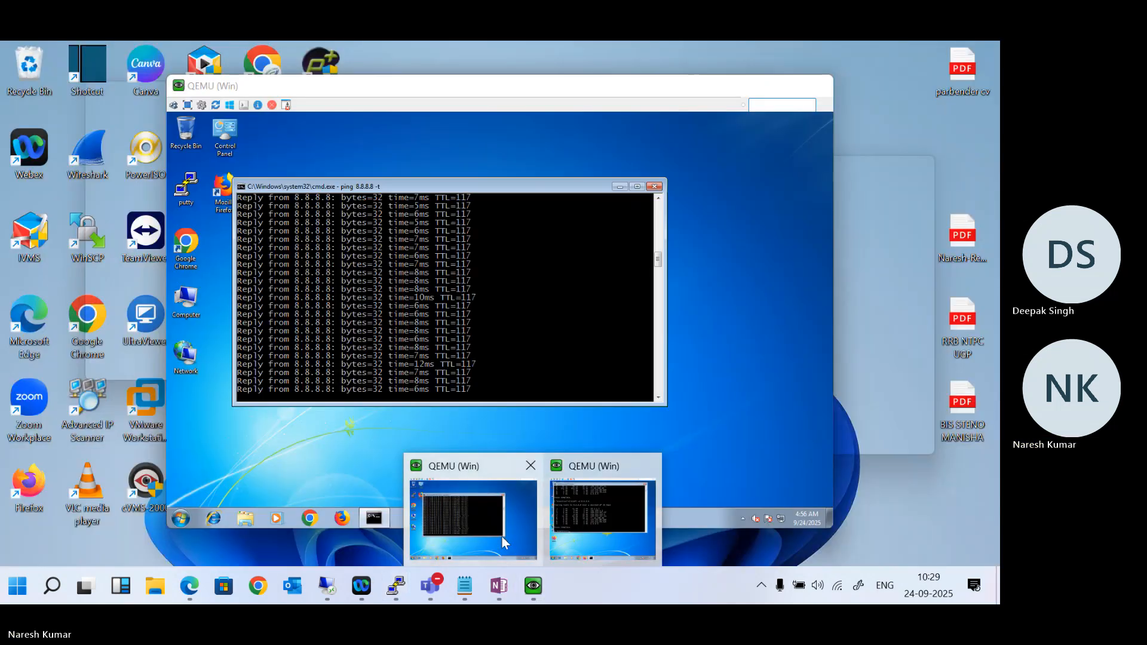
left_click(502, 537)
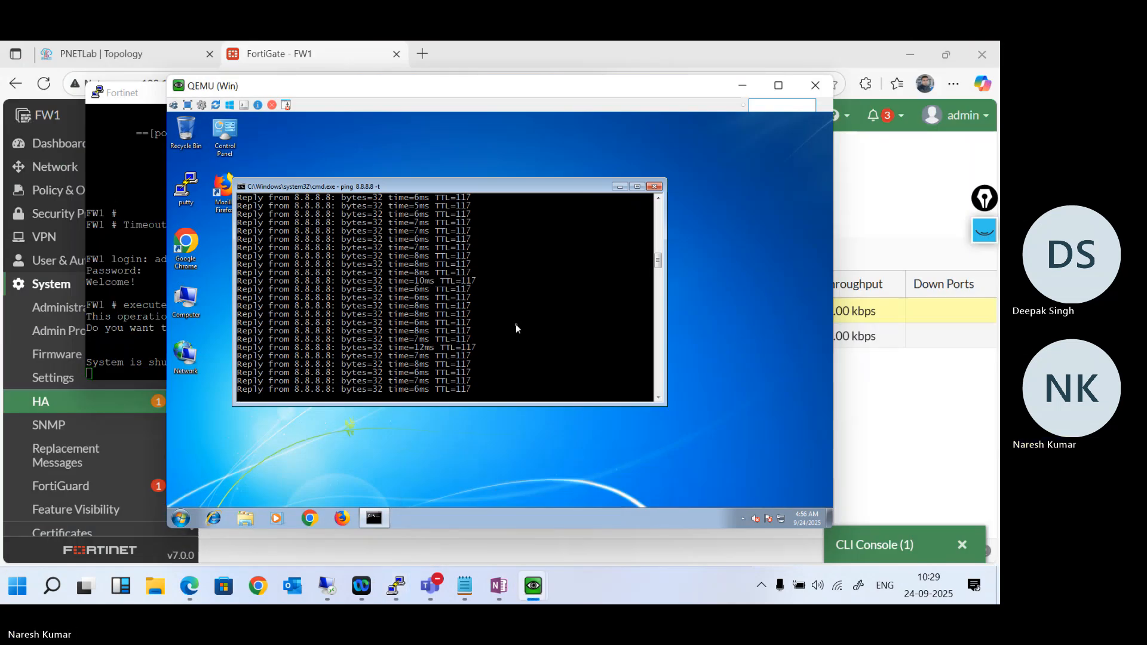
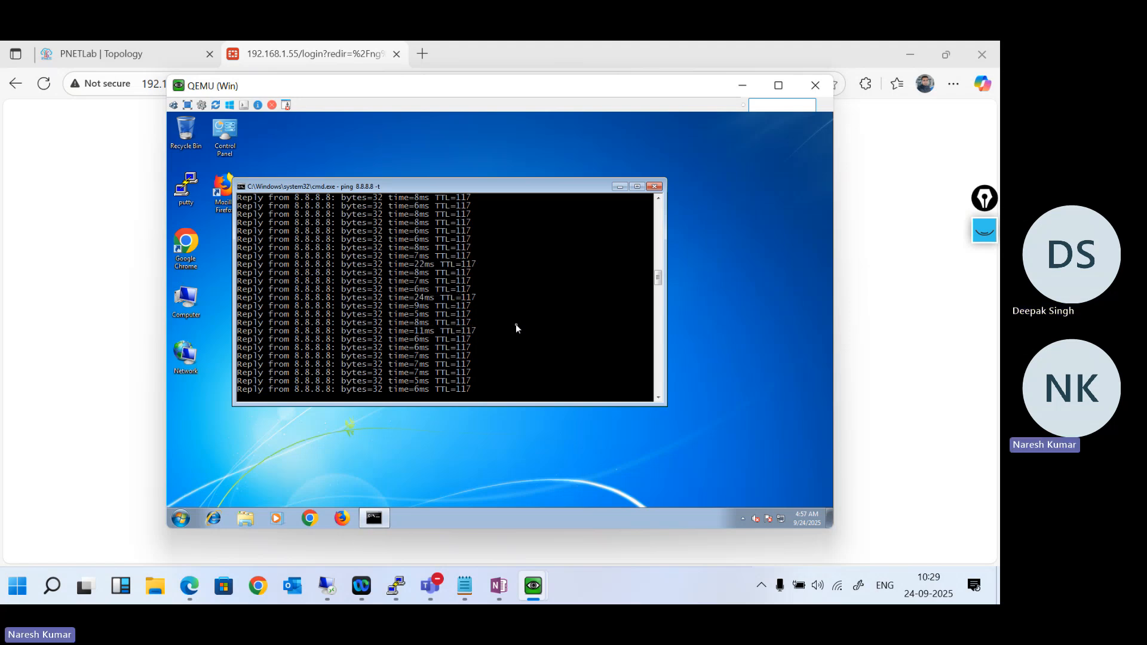
- Check the command prompt windows of both Win machines for connectivity to 8.8.8.8 after the FW1 shutdown
left_click(112, 41)
left_click(112, 41)
left_click(262, 43)
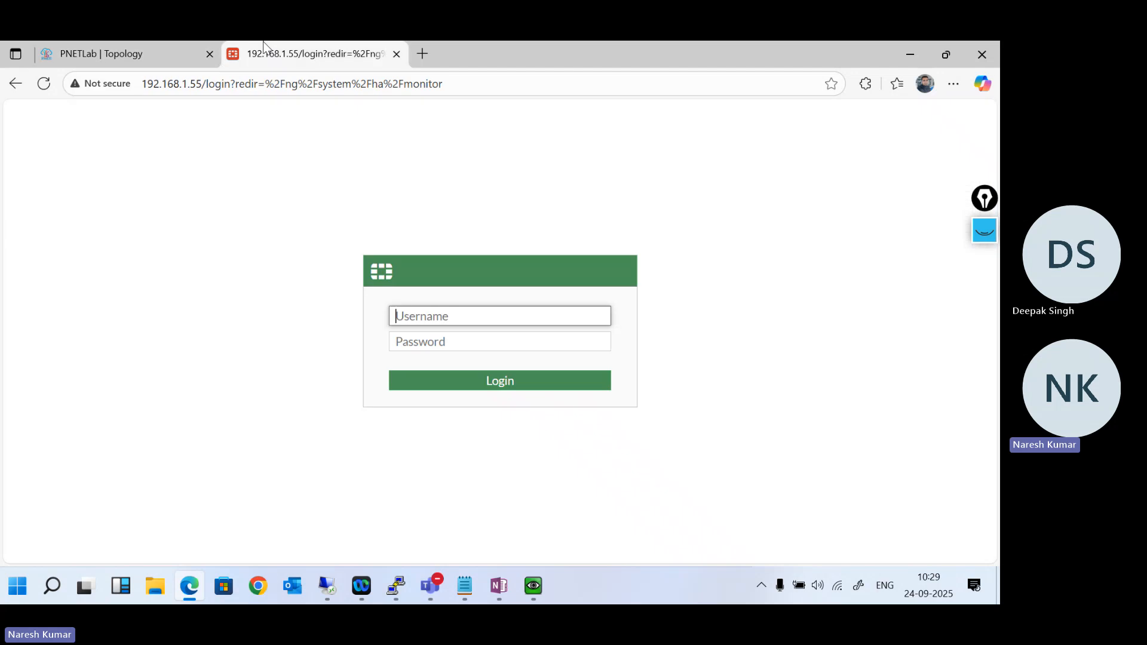
mouse_move(533, 586)
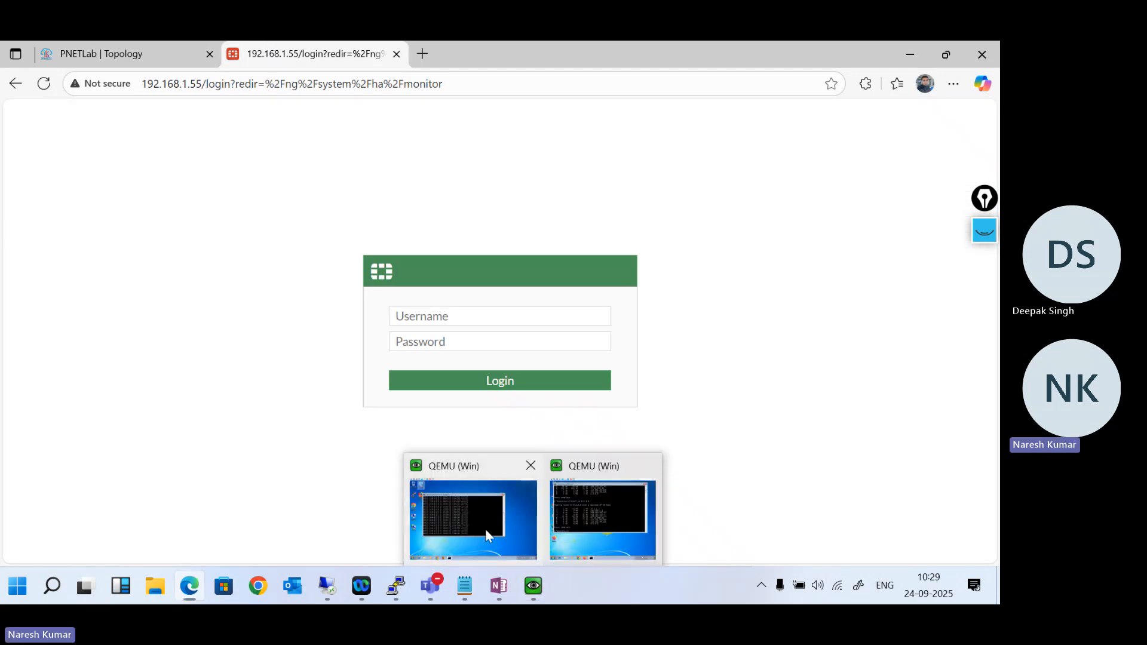
left_click(485, 530)
left_click(597, 512)
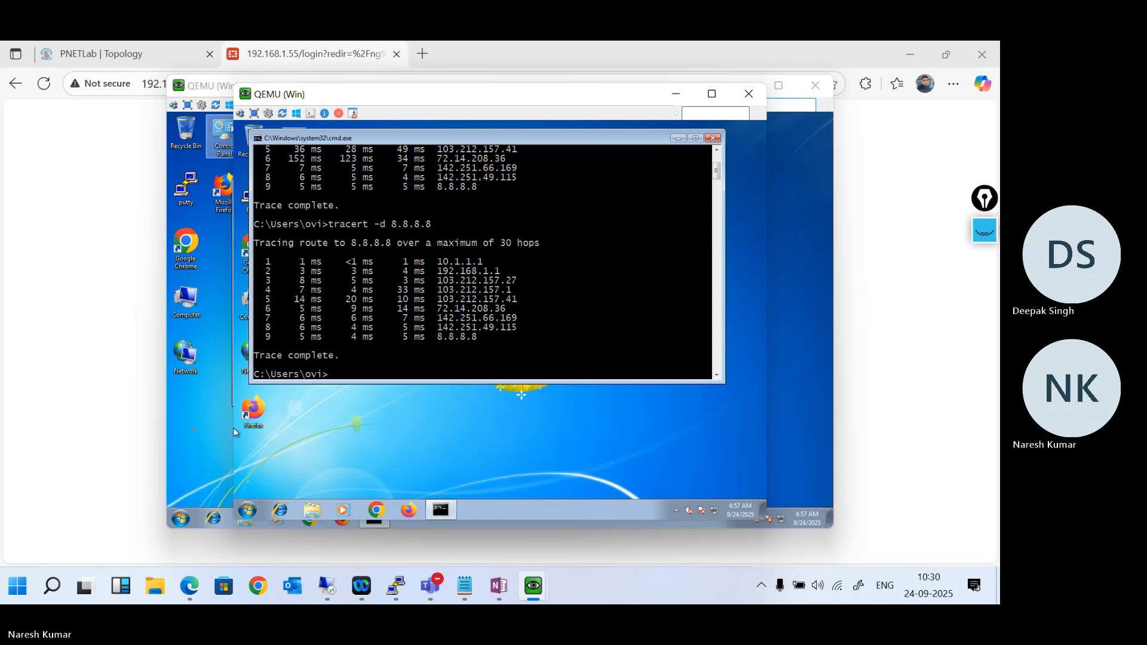
- Return to the PNETLab topology in the browser and start the stopped Fortinet firewall node
left_click(192, 429)
left_click(117, 41)
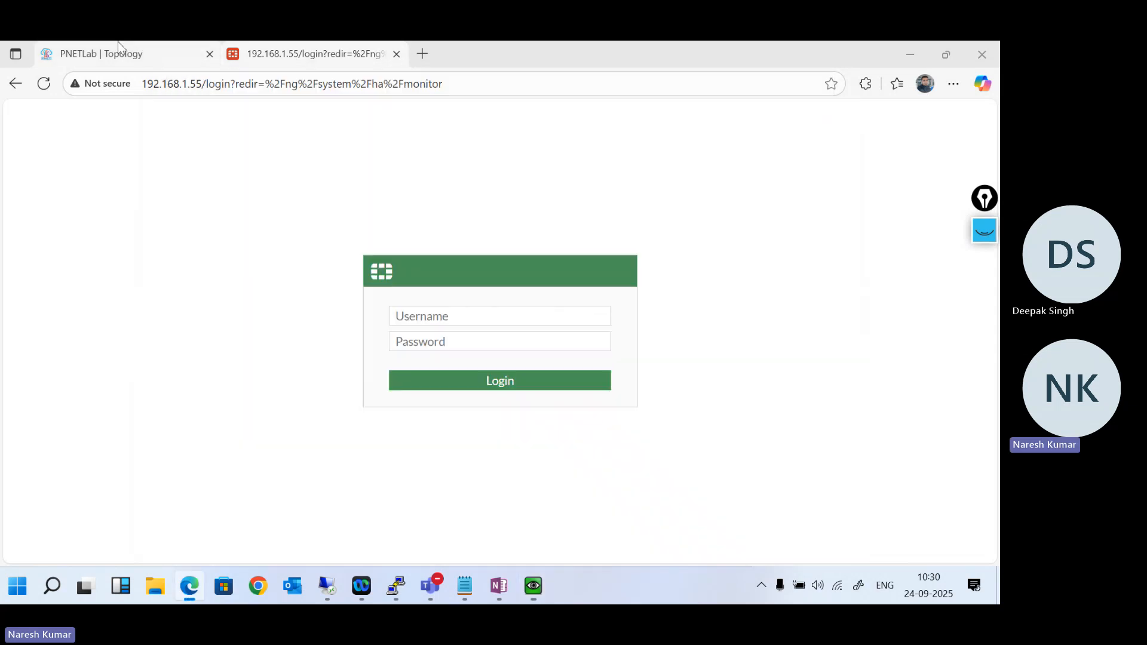
left_click(117, 42)
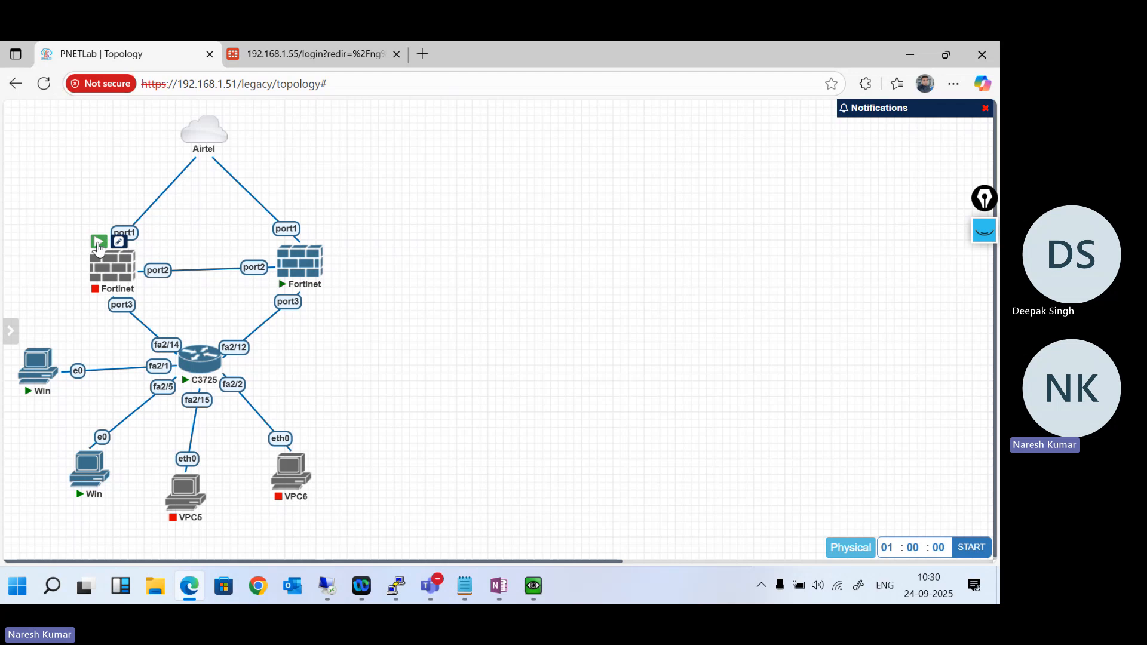
- Log in to the FortiGate at 192.168.1.55 as admin with the account password, decline saving it and postpone the FortiGate setup
left_click(292, 42)
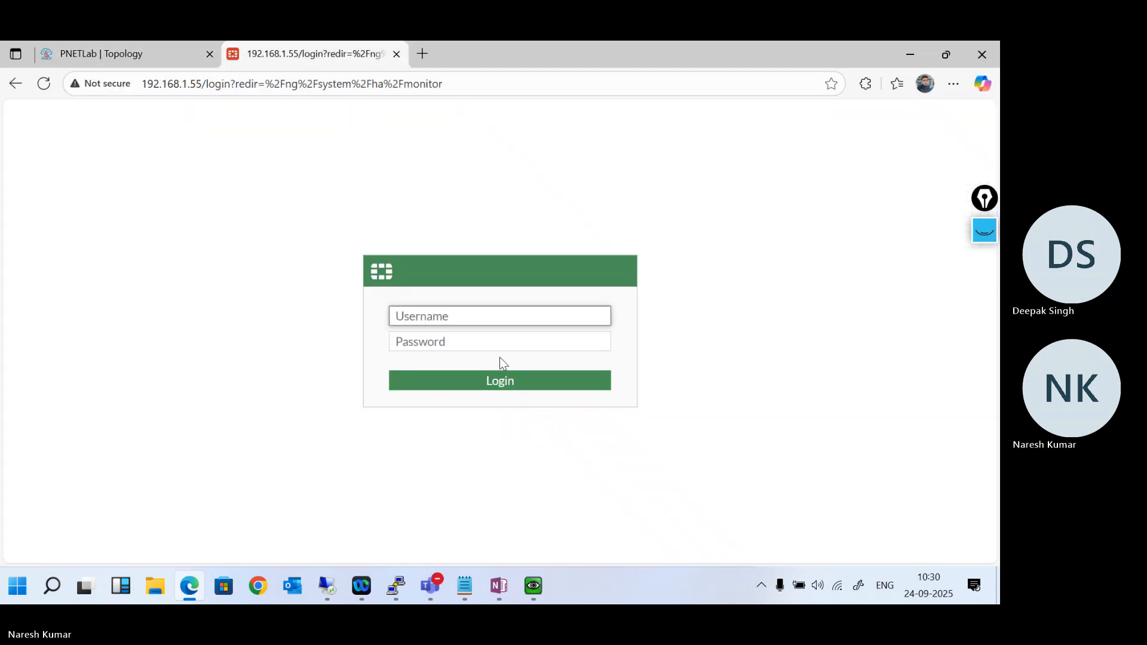
type("admin")
key("Tab")
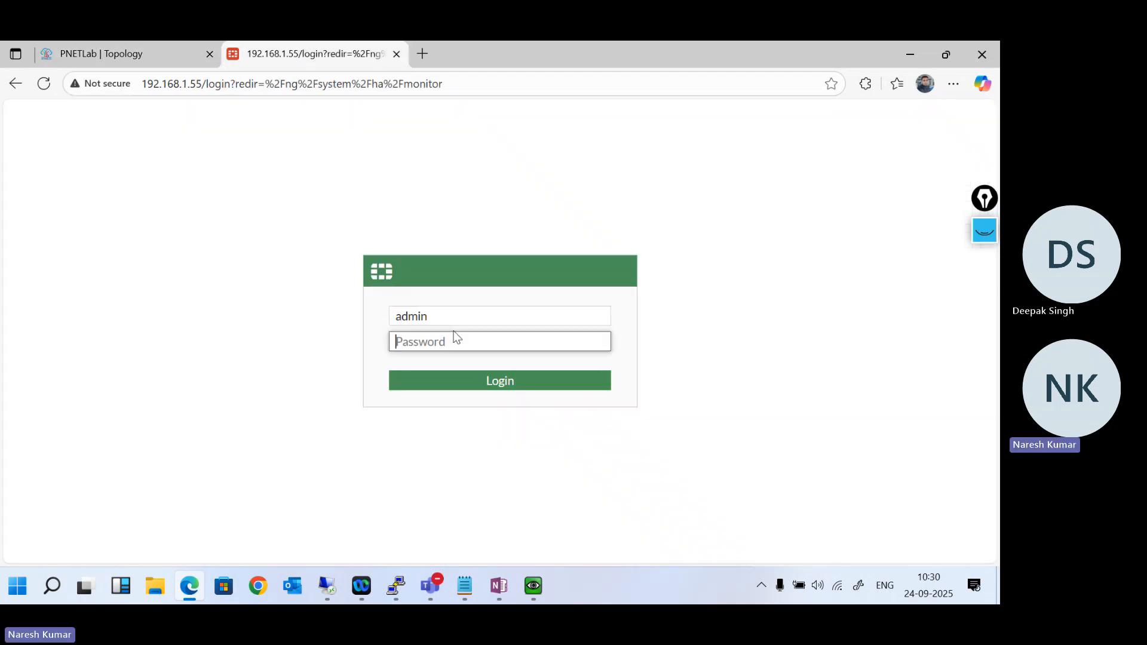
type("admin")
key("Return")
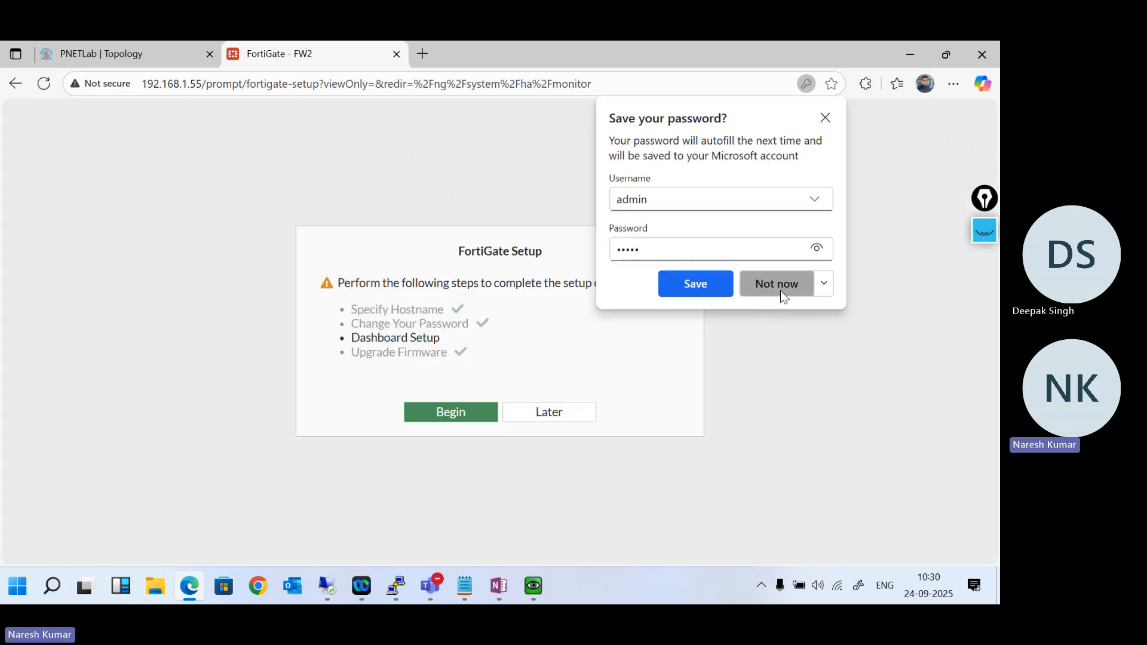
left_click(780, 291)
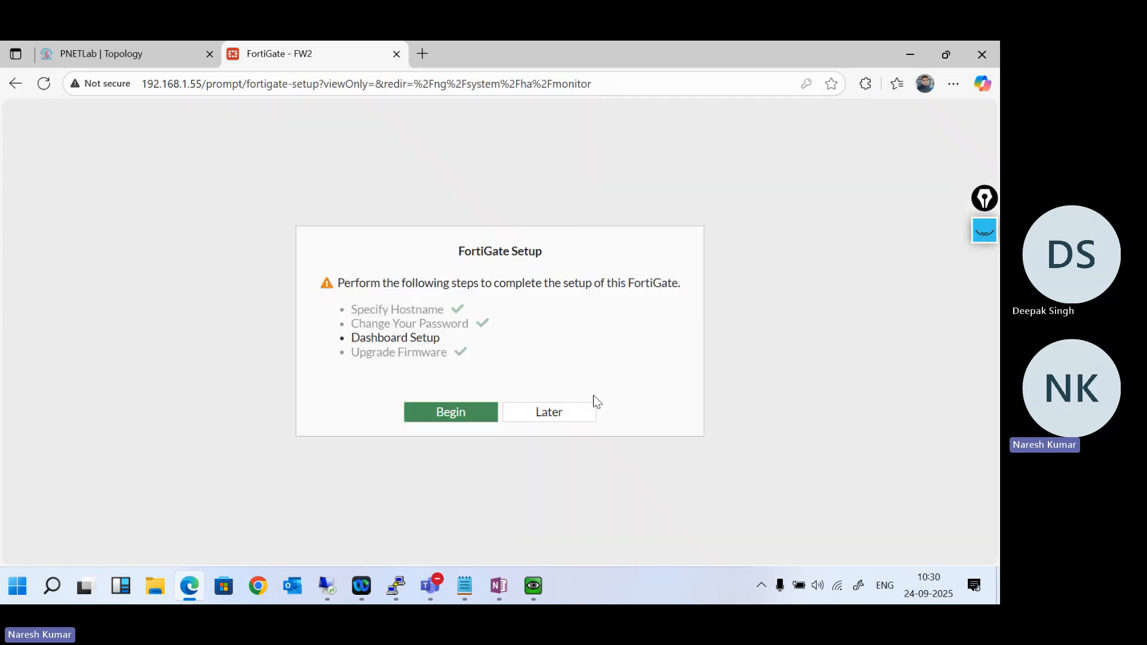
left_click(558, 412)
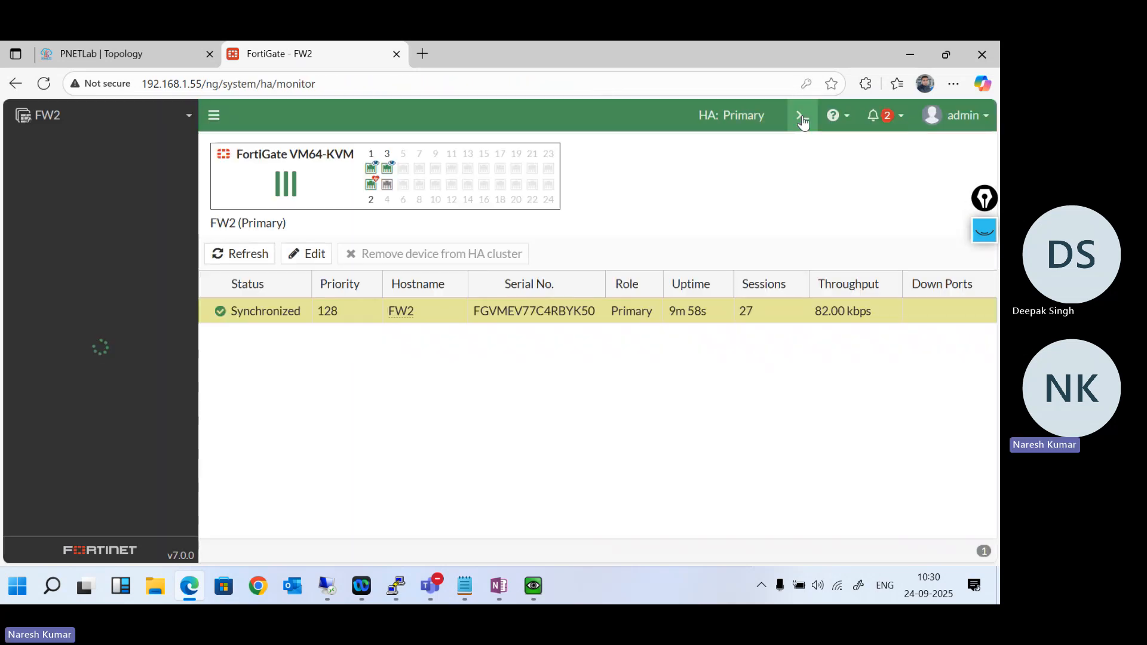
- Open FW2's CLI console and run get system ha status
left_click(813, 115)
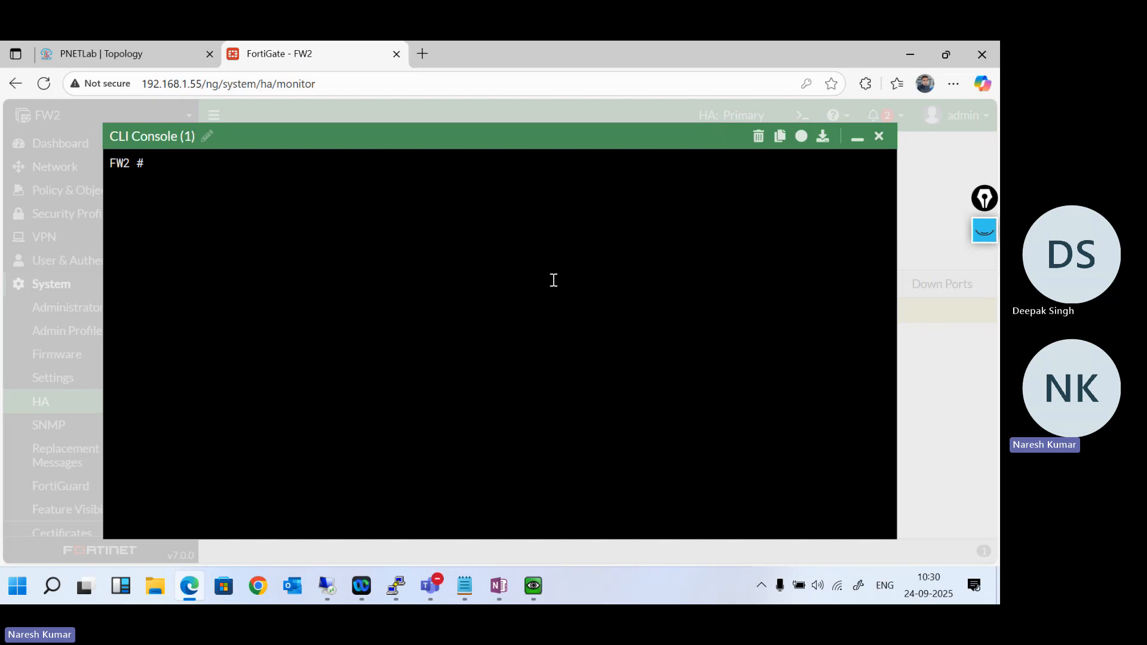
type("get system st")
key("Tab")
key("Tab")
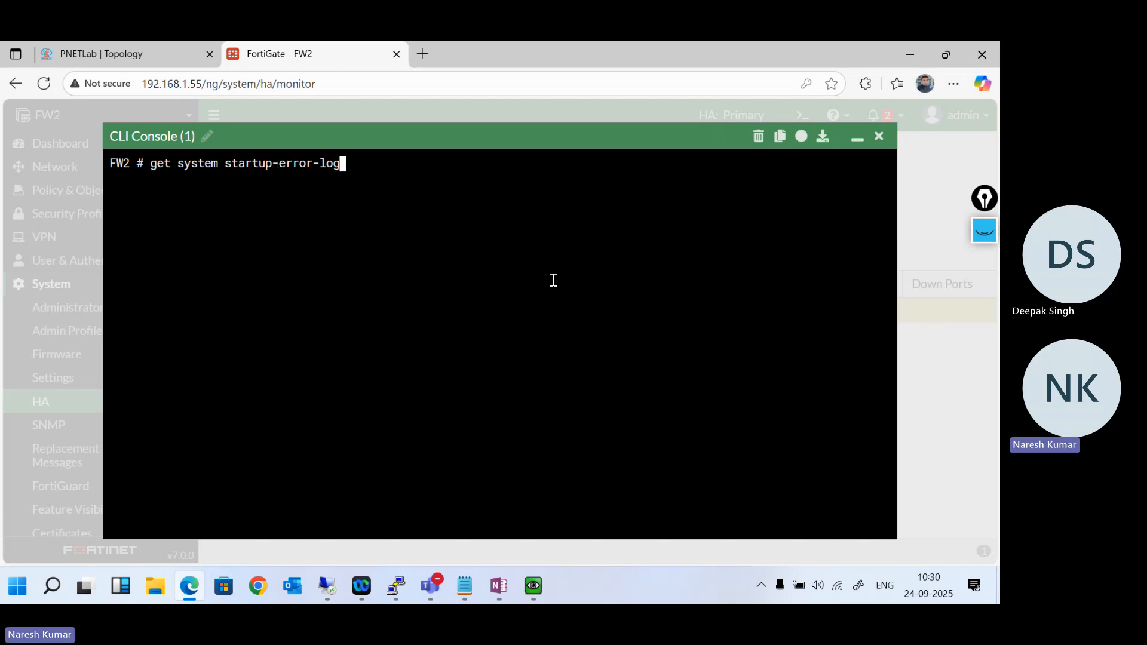
key("Tab")
key("BackSpace")
key("BackSpace")
key("BackSpace")
key("BackSpace")
key("BackSpace")
key("BackSpace")
key("BackSpace")
key("BackSpace")
key("BackSpace")
key("BackSpace")
key("BackSpace")
key("BackSpace")
key("BackSpace")
key("BackSpace")
key("BackSpace")
key("BackSpace")
key("BackSpace")
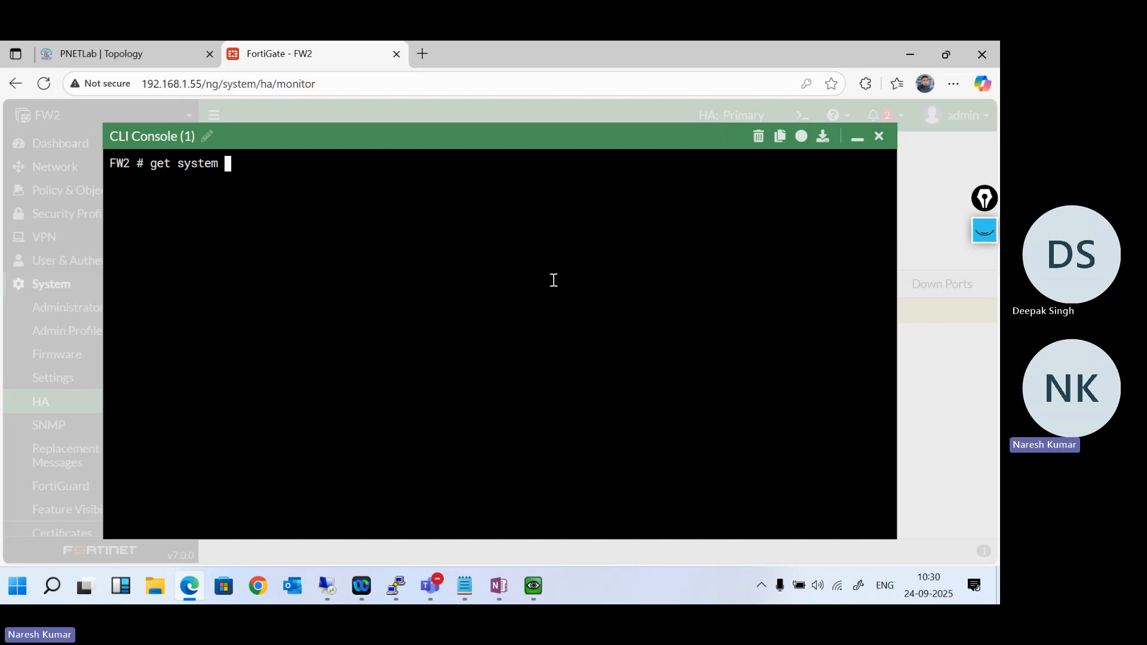
type("get system ha status")
key("Return")
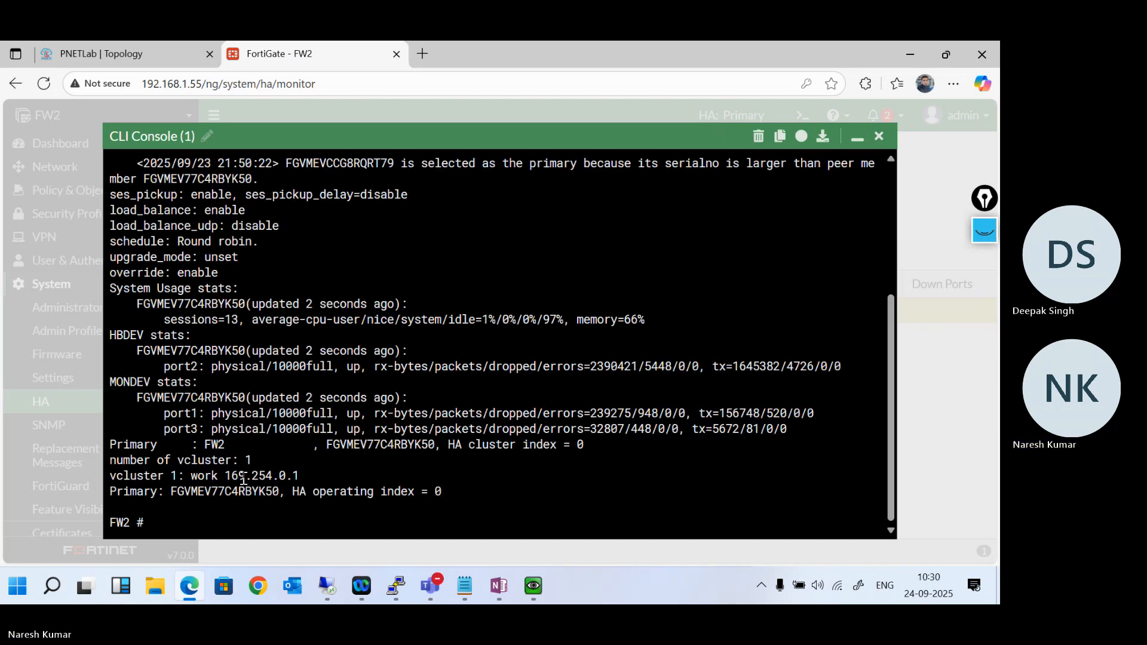
- Examine the primary entry, monitored-port statistics and port2 heartbeat statistics in FW2's HA status output
left_click_drag(131, 492, 323, 506)
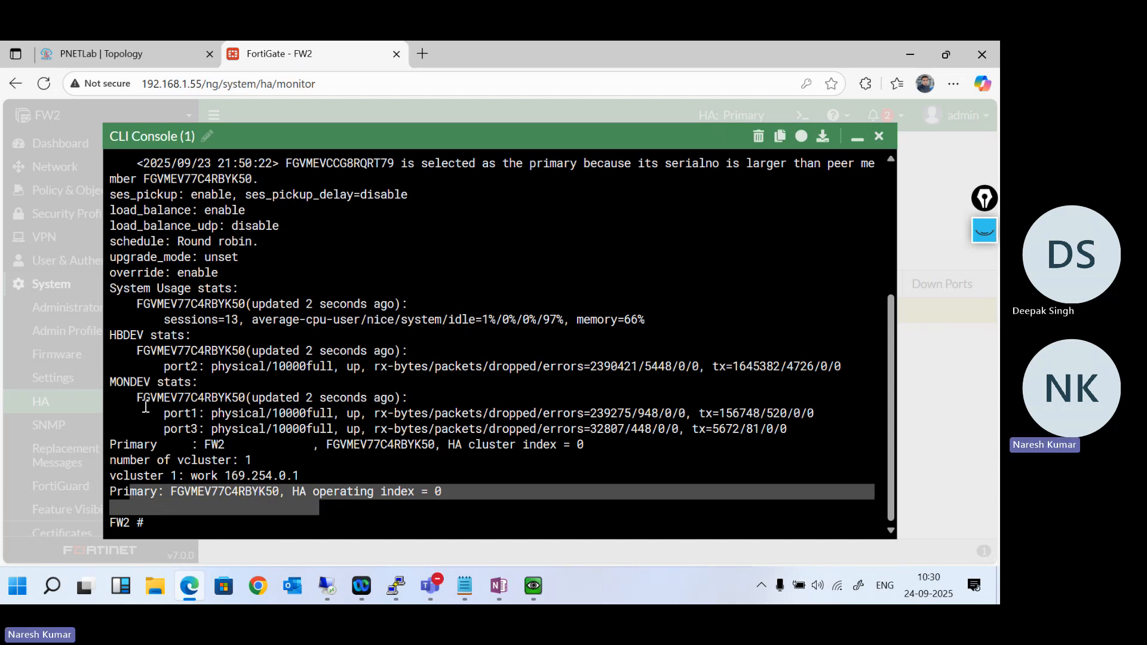
left_click(125, 396)
left_click_drag(125, 396, 211, 428)
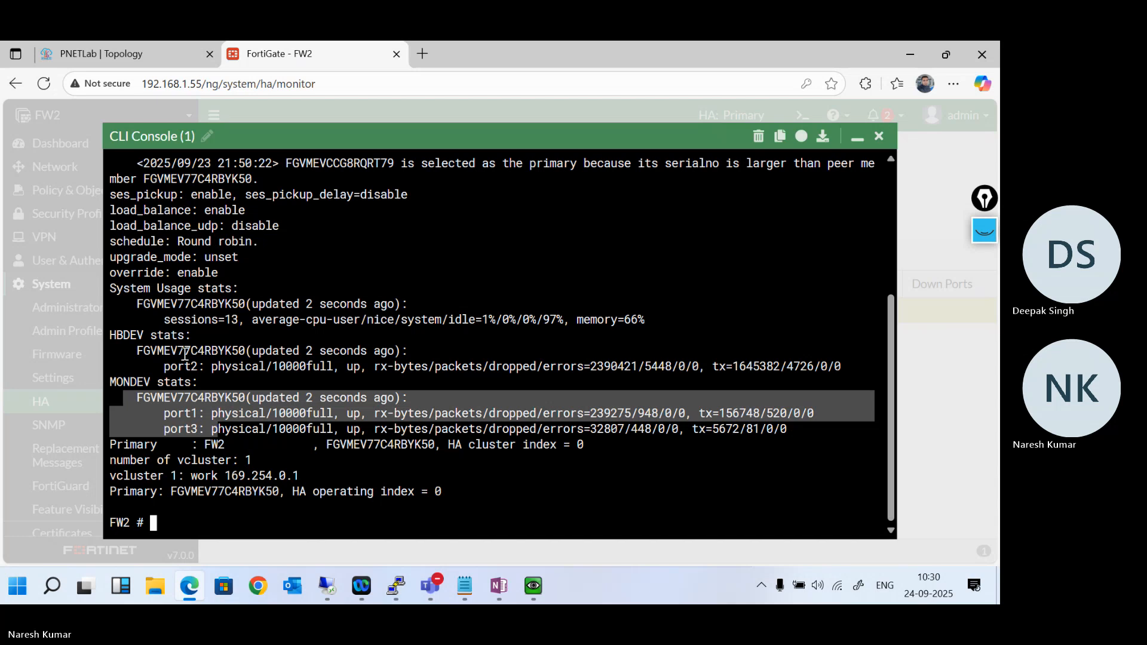
left_click_drag(159, 365, 237, 373)
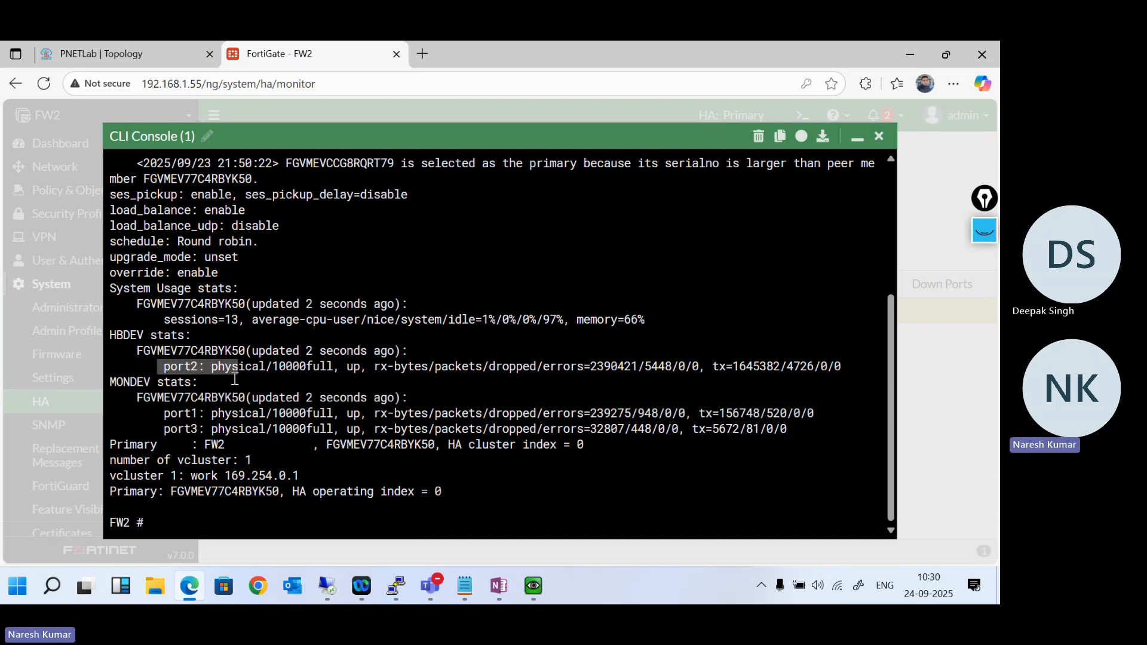
scroll(236, 375, "up", 1)
scroll(235, 376, "down", 2)
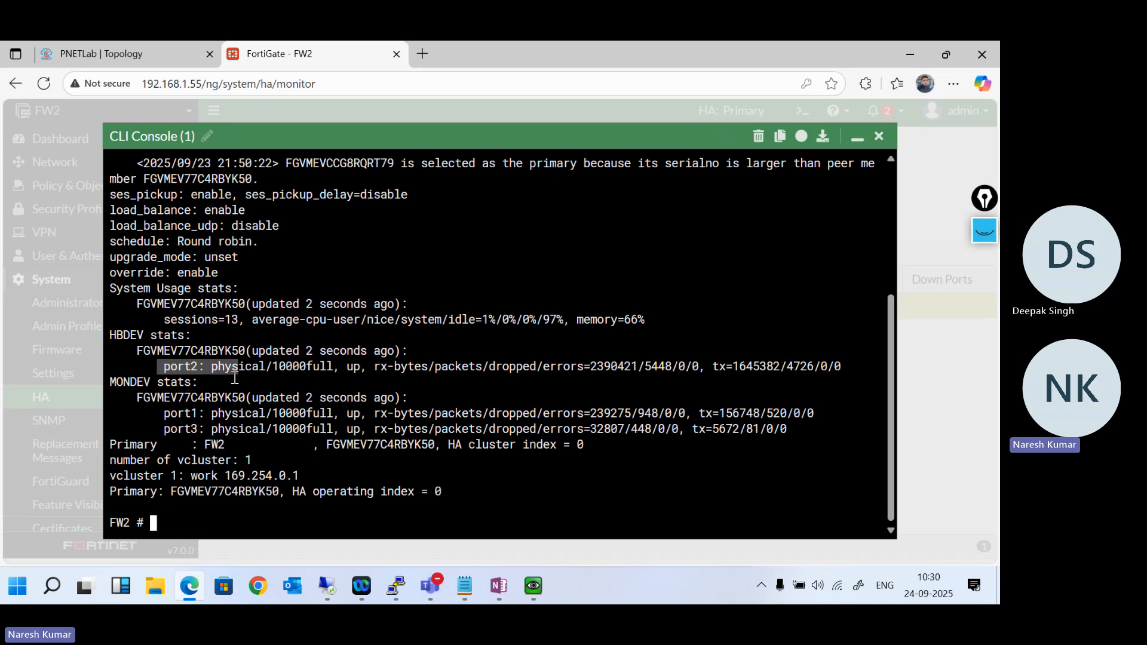
left_click(271, 380)
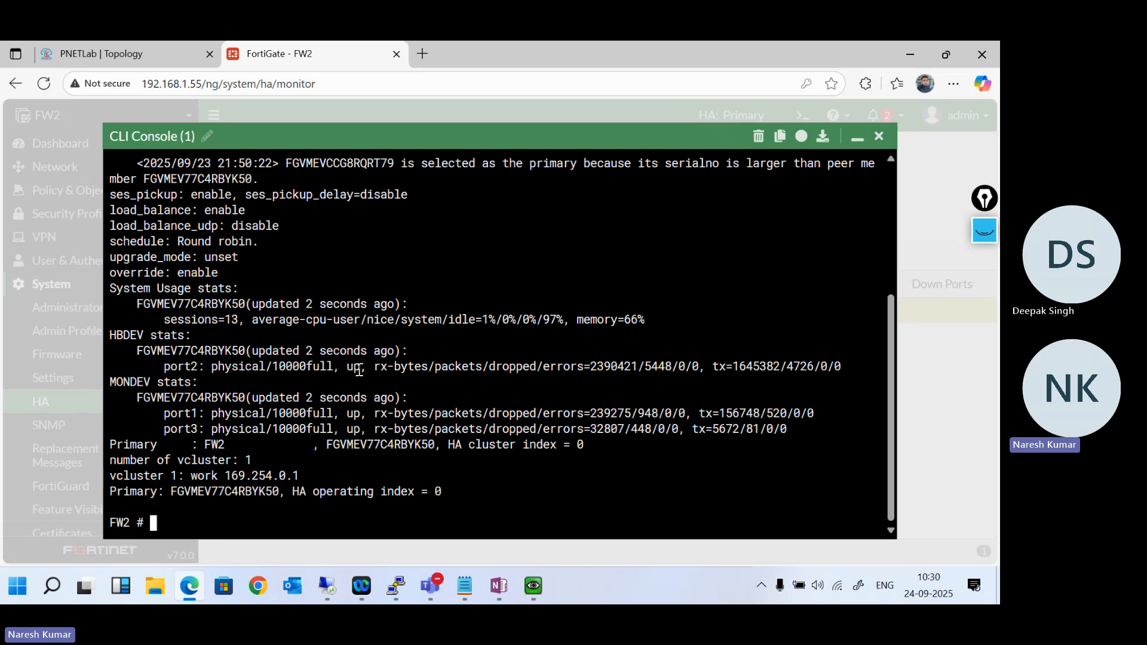
double_click(159, 355)
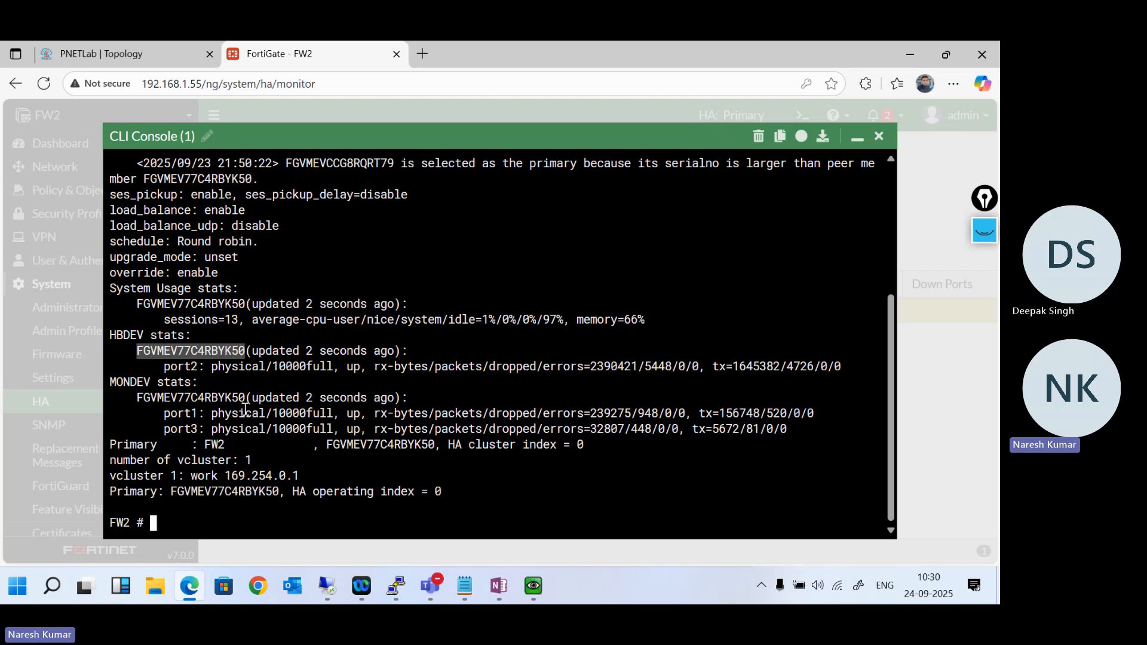
double_click(232, 399)
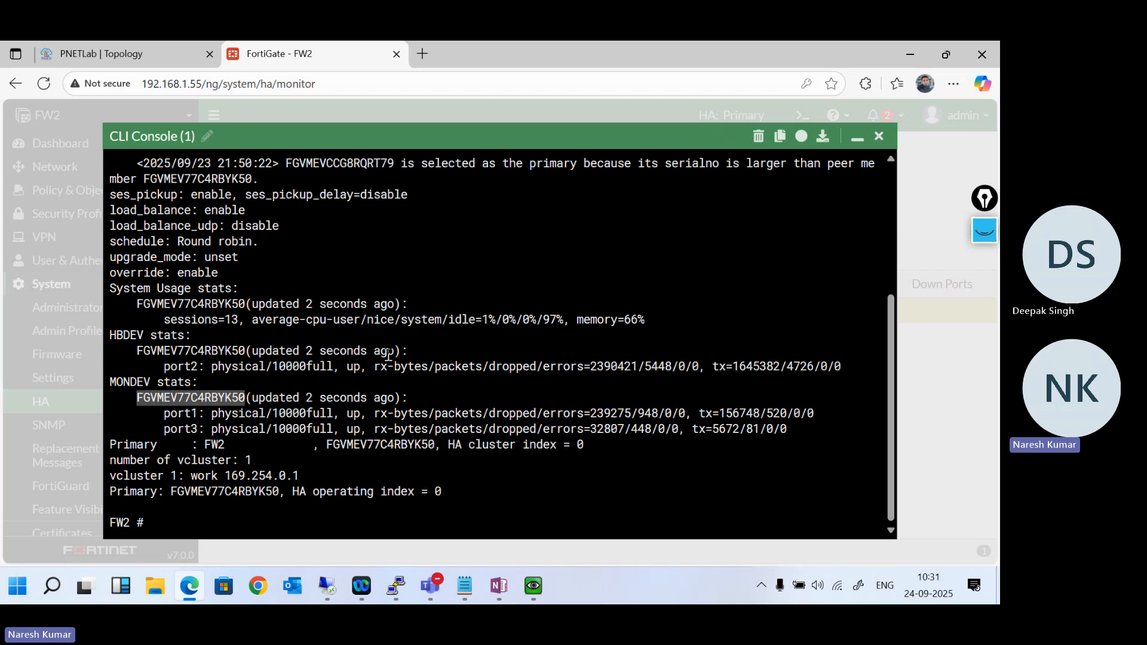
- Minimise the CLI console, reload the HA page, and run get system ha status again in the restored console
left_click(857, 139)
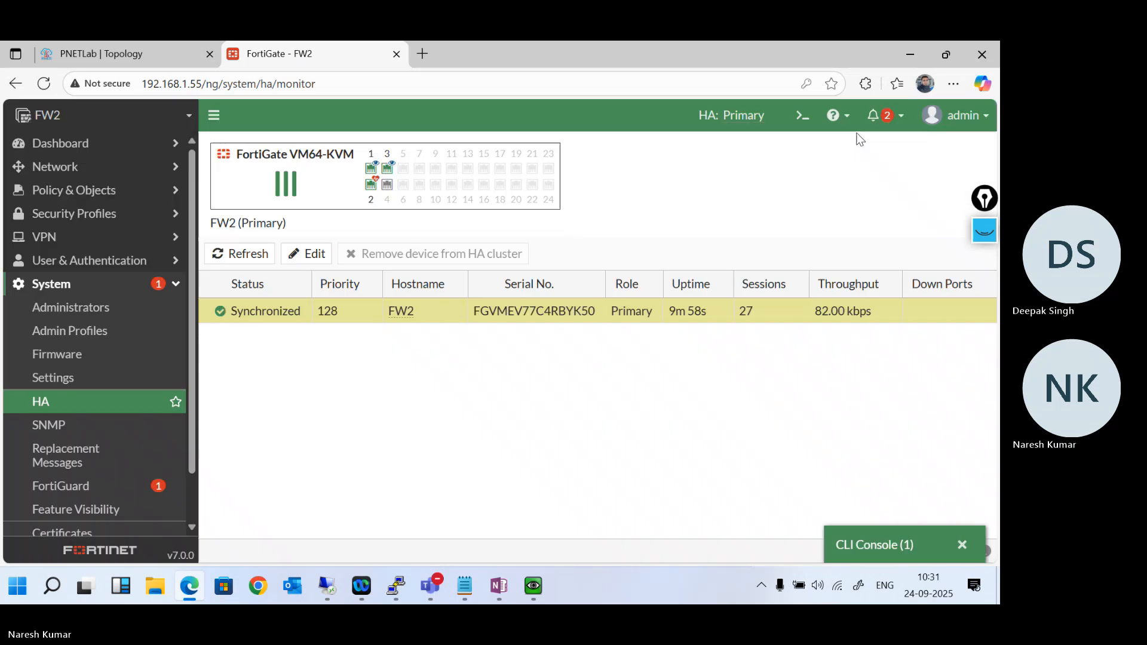
left_click(75, 401)
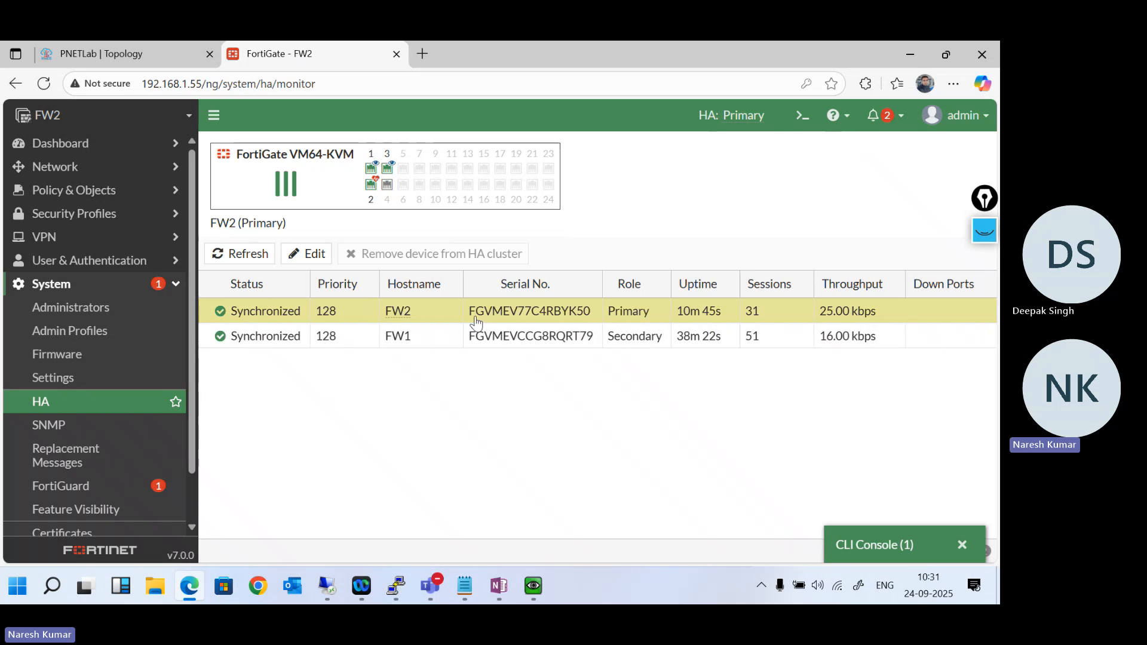
left_click(883, 543)
type("get system ha status")
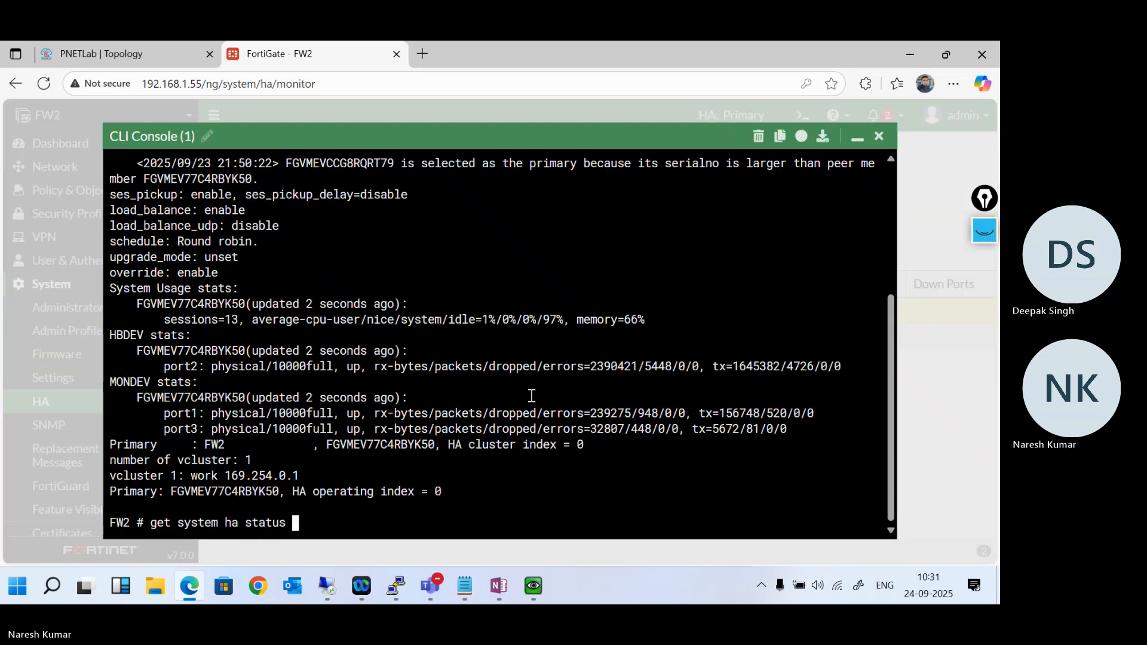
key("Return")
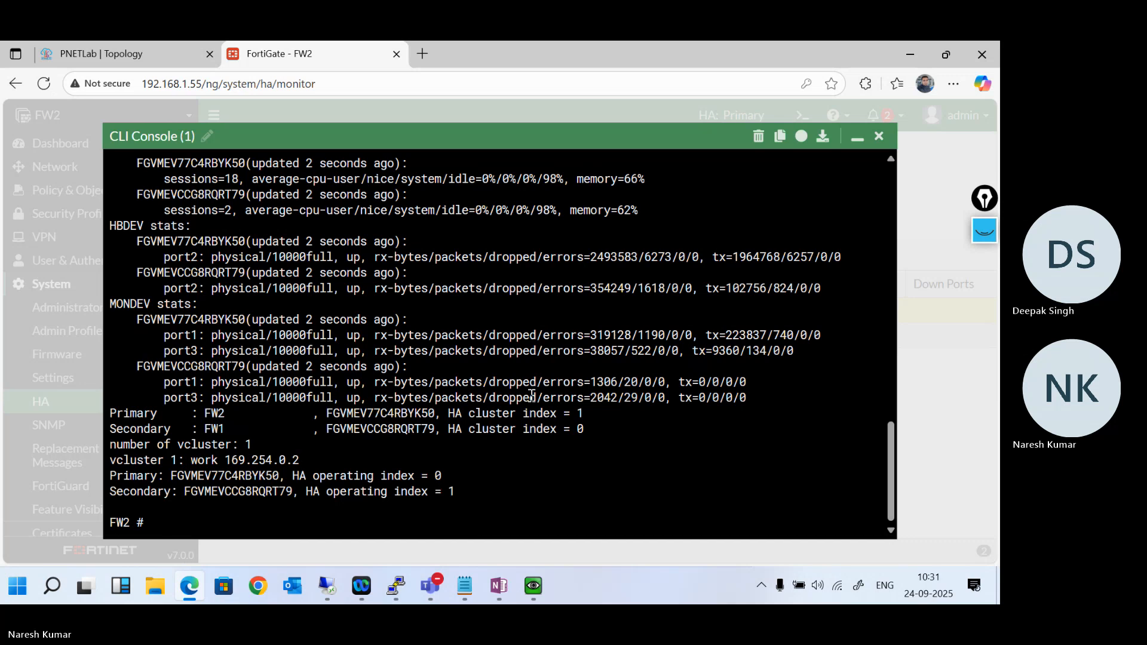
- Review the primary selection history in the HA status output and highlight the uptime criterion in the newest entry
scroll(531, 396, "up", 5)
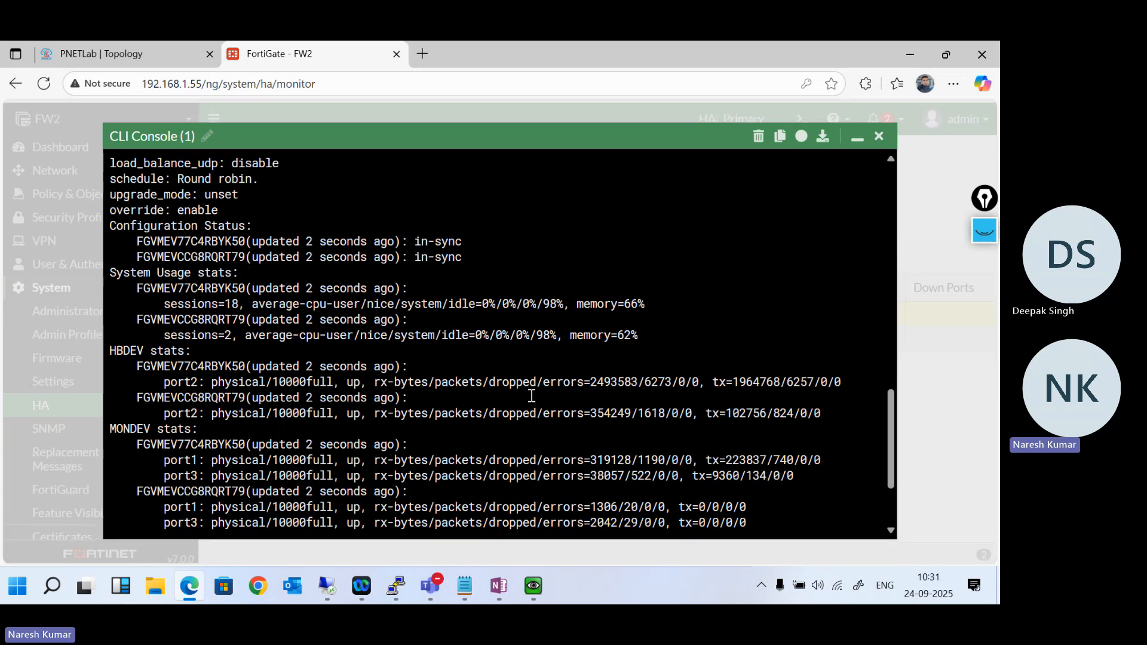
scroll(531, 396, "up", 4)
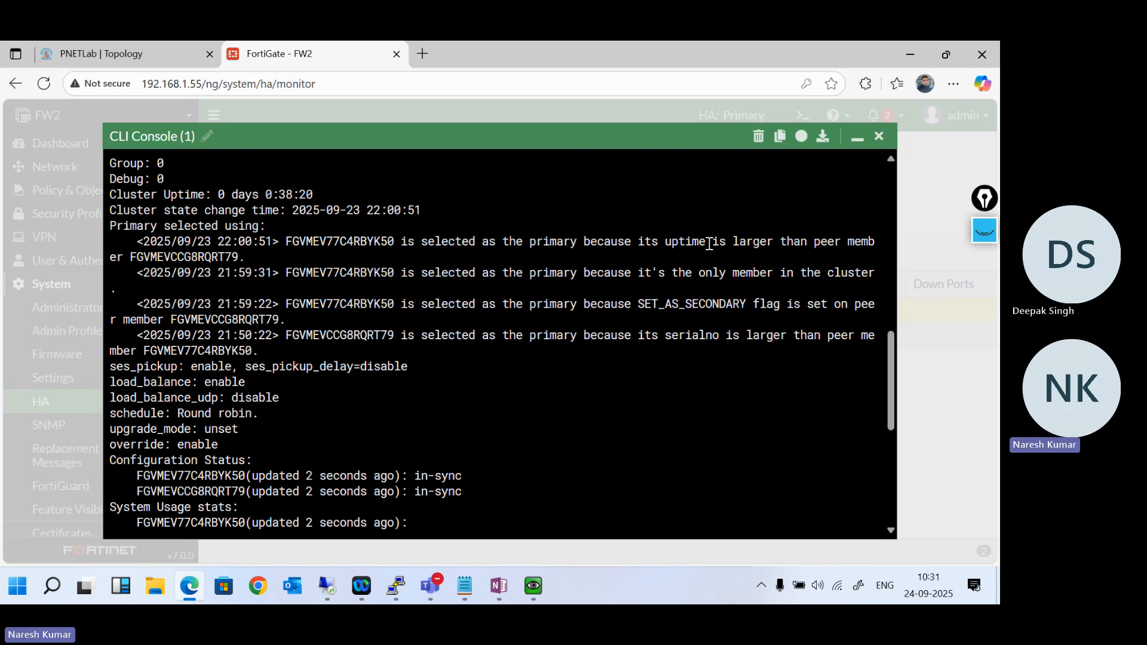
left_click_drag(709, 244, 662, 245)
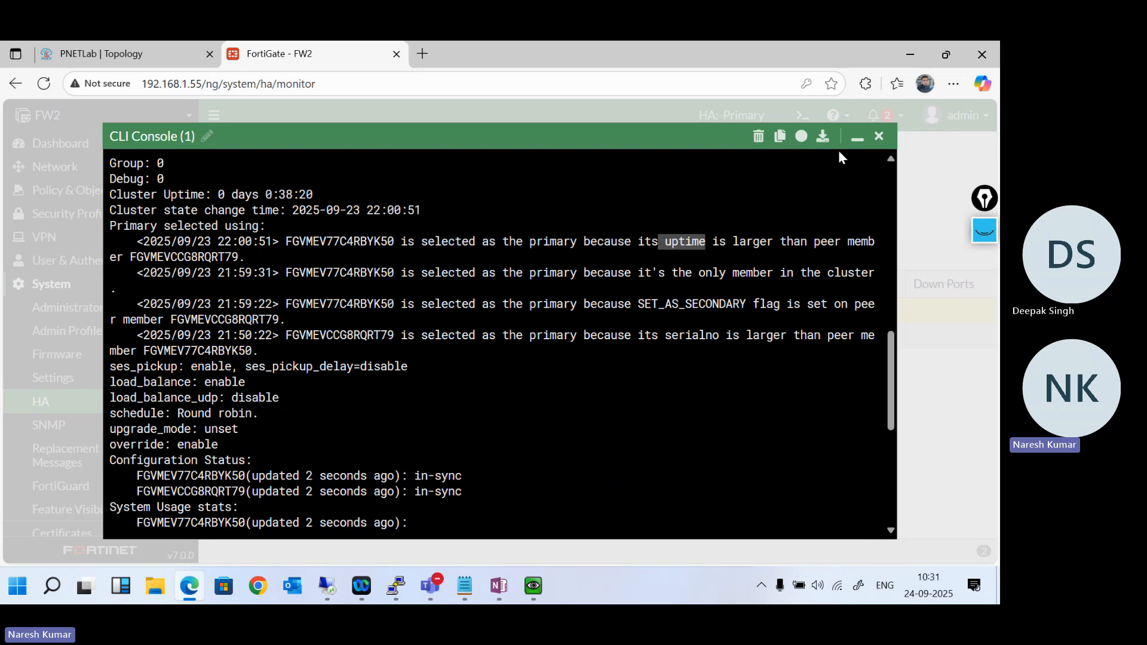
- Minimise the CLI console and look up the manual failover command in OneNote's What is HA ? page, then minimise OneNote
left_click(857, 143)
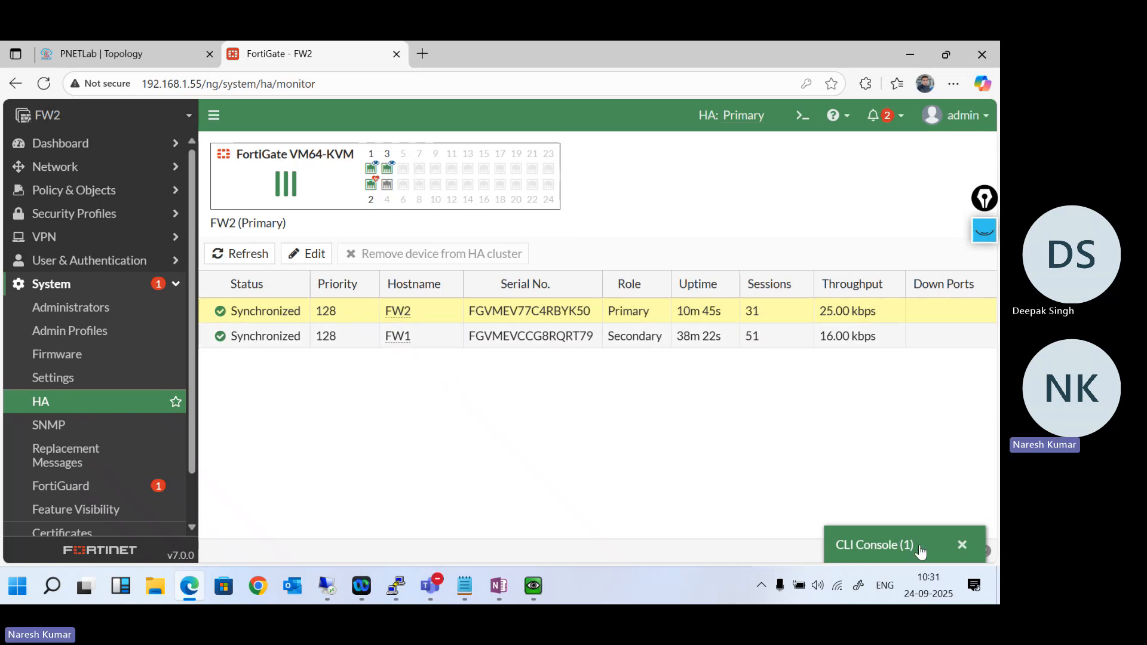
left_click(503, 581)
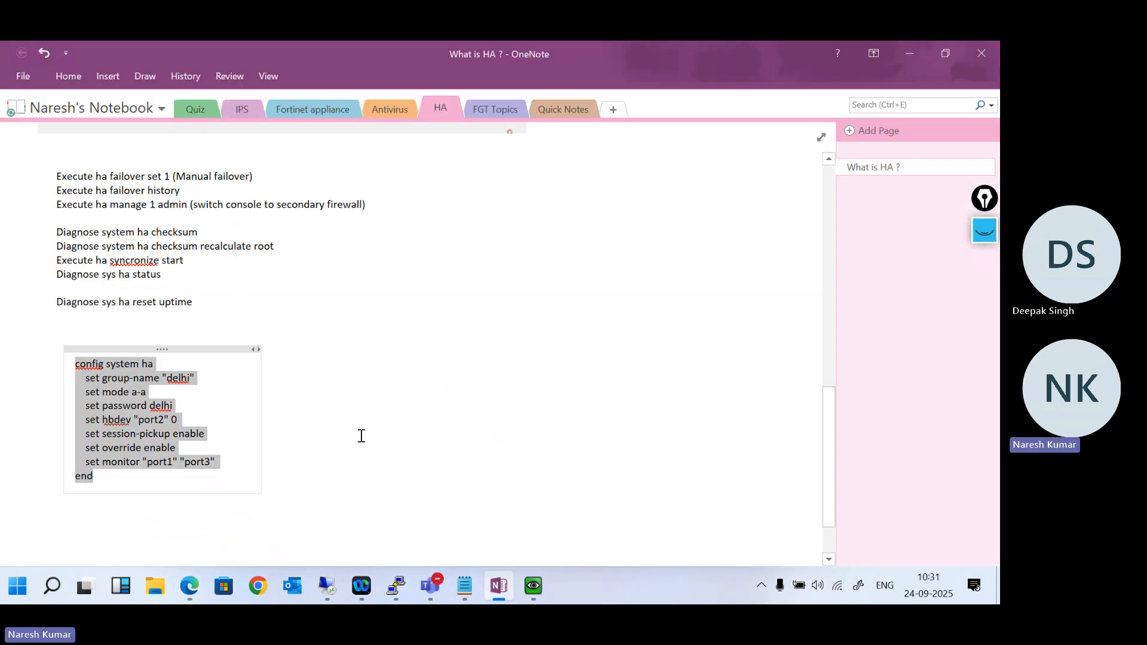
left_click(307, 273)
scroll(308, 275, "up", 5)
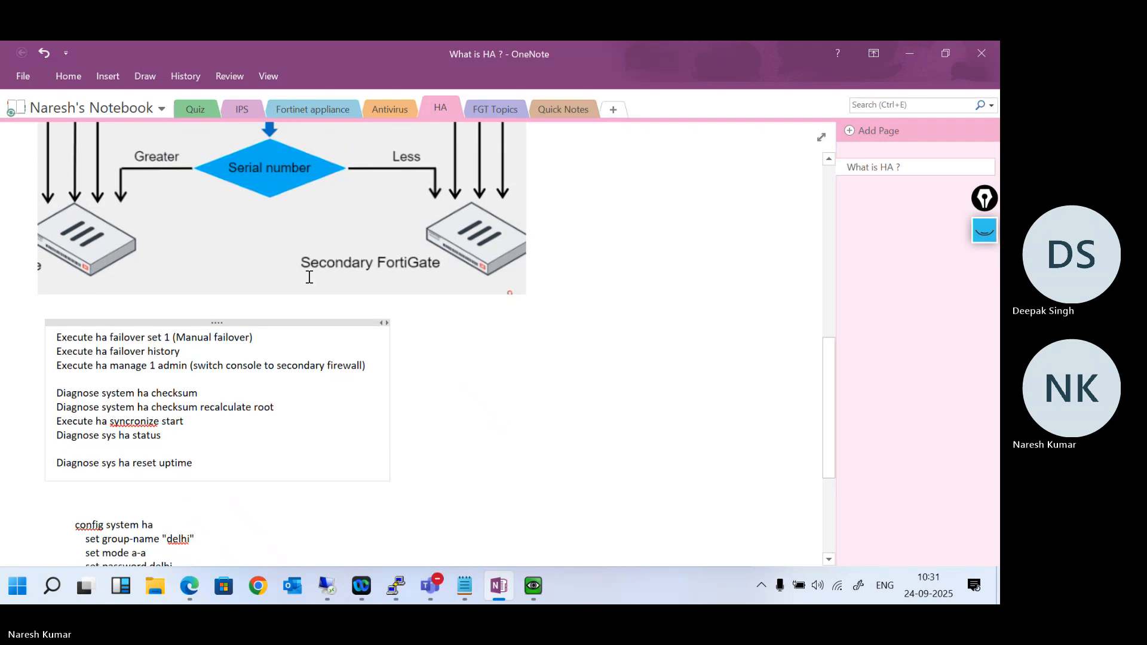
left_click(909, 57)
- Restore FW2's CLI console, run execute ha failover set 1 to trigger a manual failover, and answer y to the confirmation
left_click(886, 543)
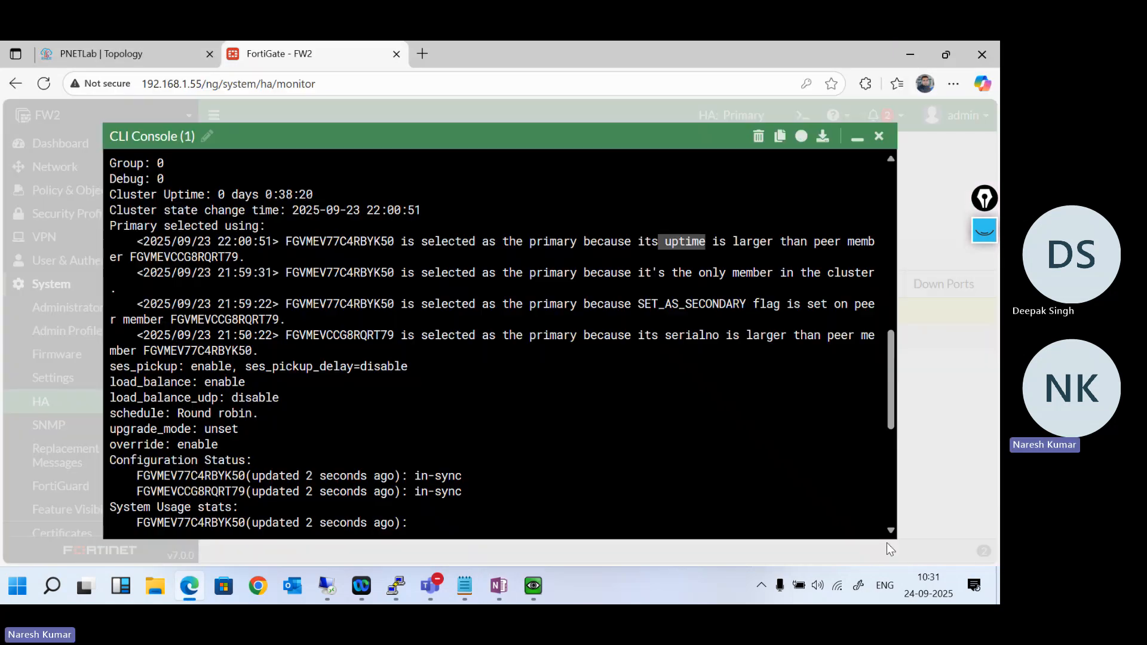
left_click(509, 389)
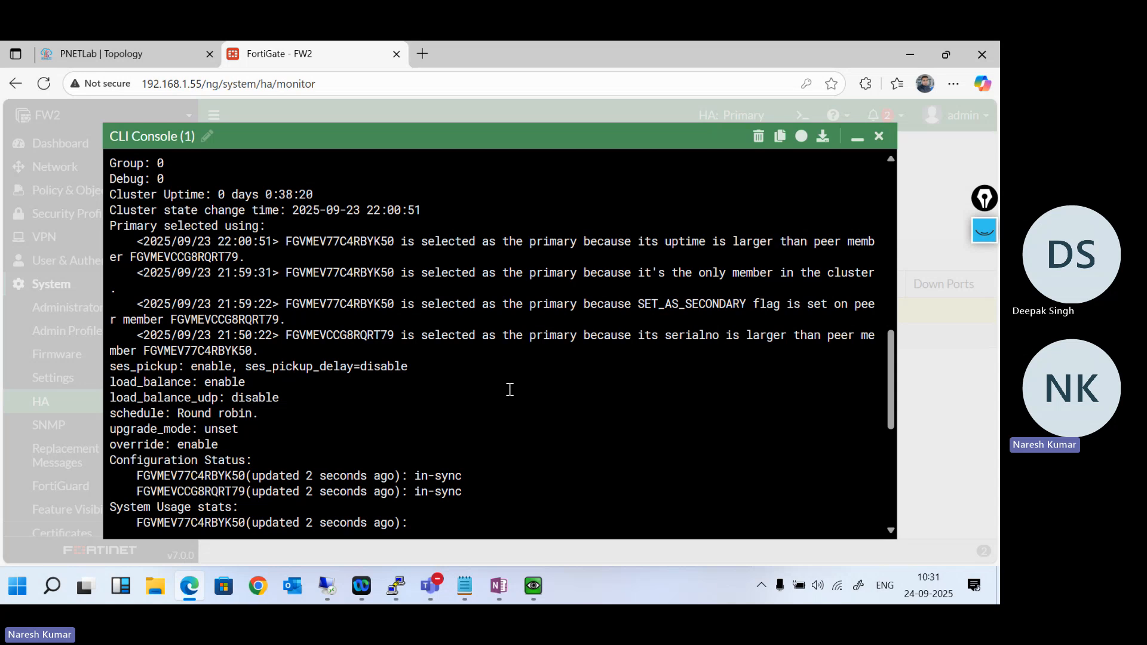
key("Return")
key("Return")
key("Return")
key("Return")
key("Return")
key("Return")
key("Return")
key("Return")
key("Return")
key("Return")
key("Return")
key("Return")
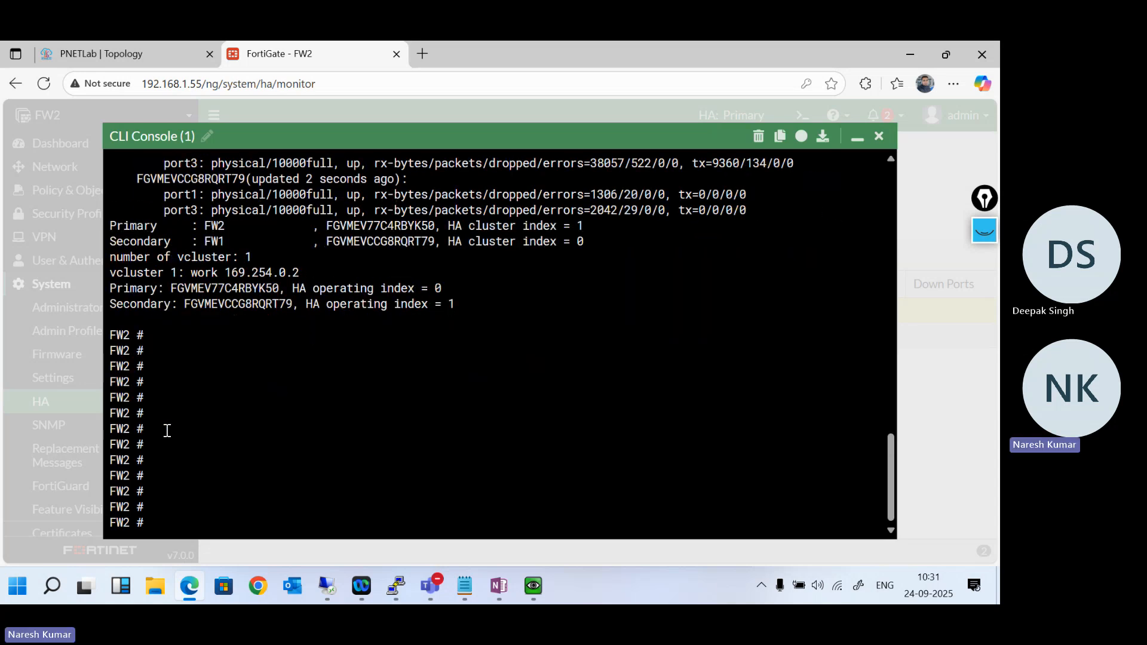
type("execute ")
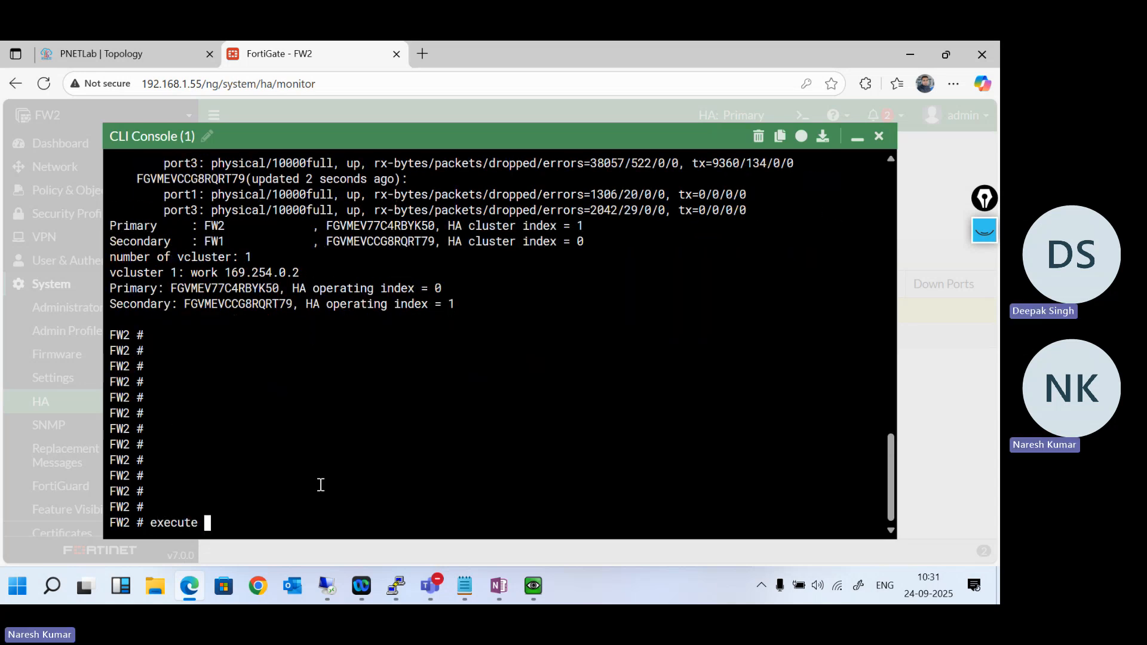
type("ha failover set 1")
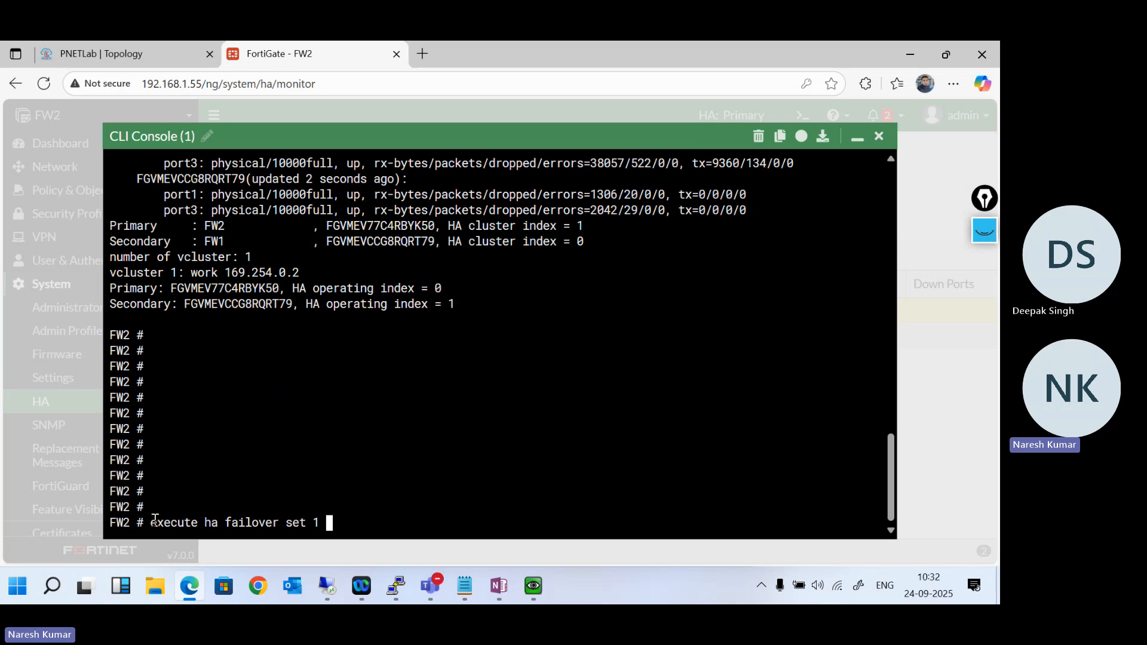
left_click_drag(151, 523, 319, 530)
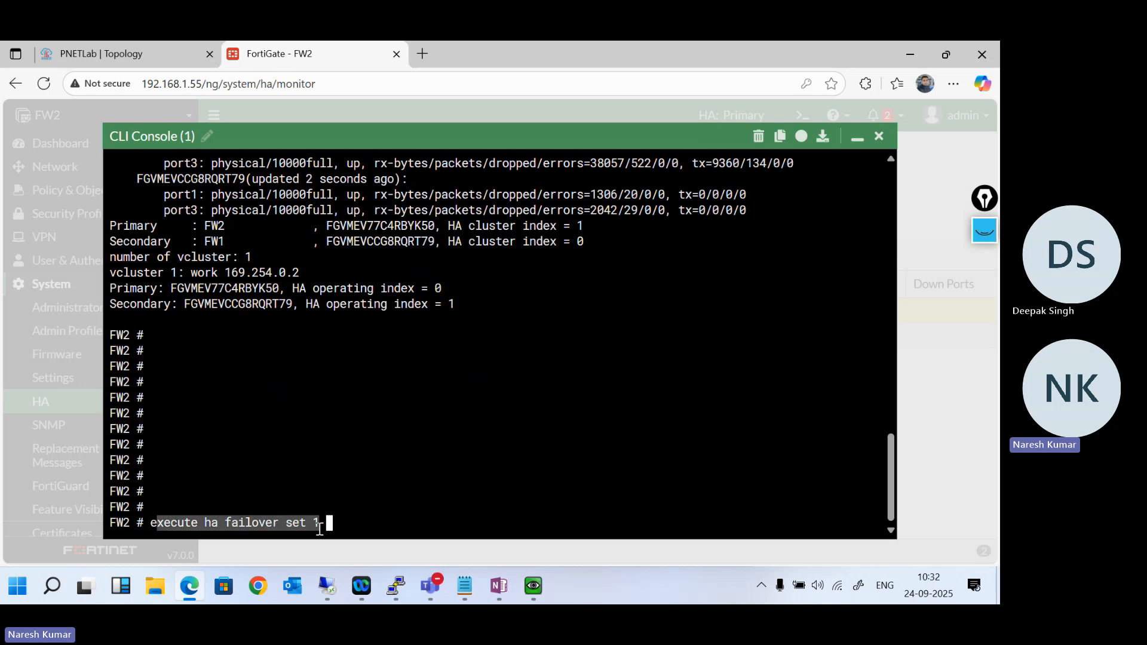
left_click(353, 524)
key("Return")
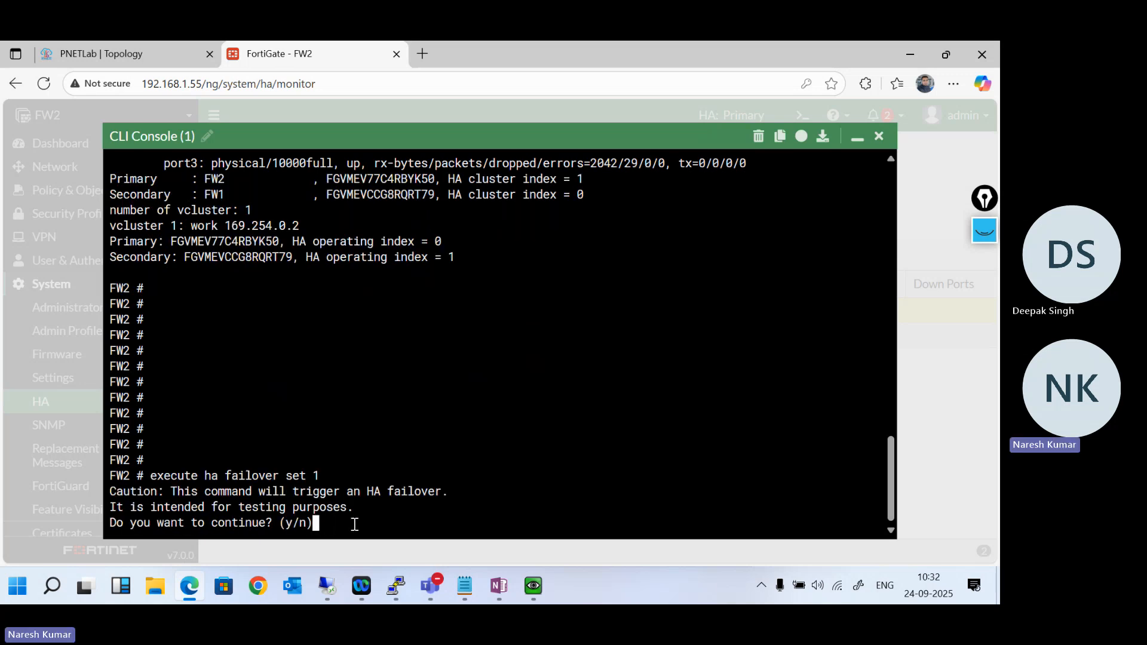
type("y")
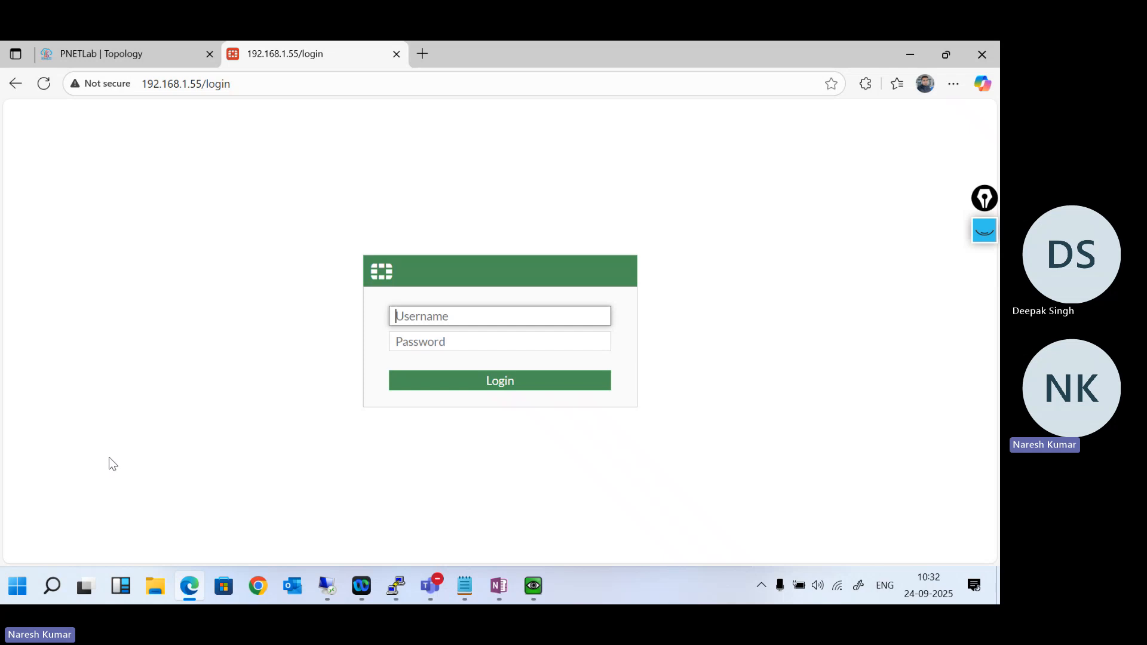
- Log in to the FortiGate at 192.168.1.55 with the administrator username and password, and dismiss the offer to save the password
type("admin")
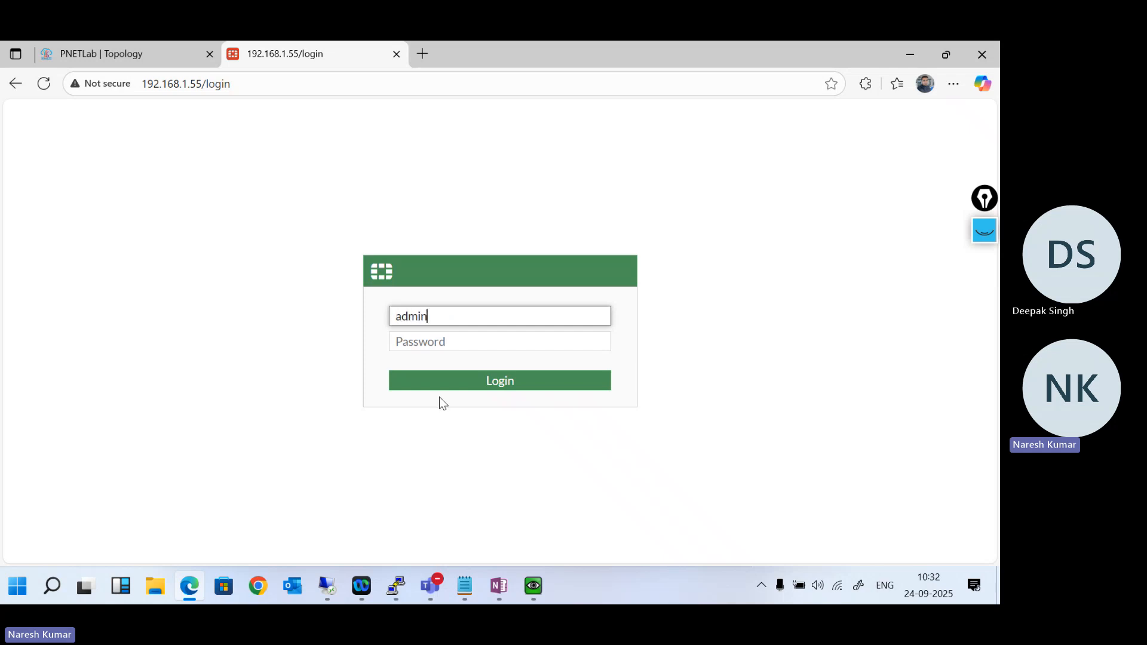
key("Tab")
type("admin")
key("Return")
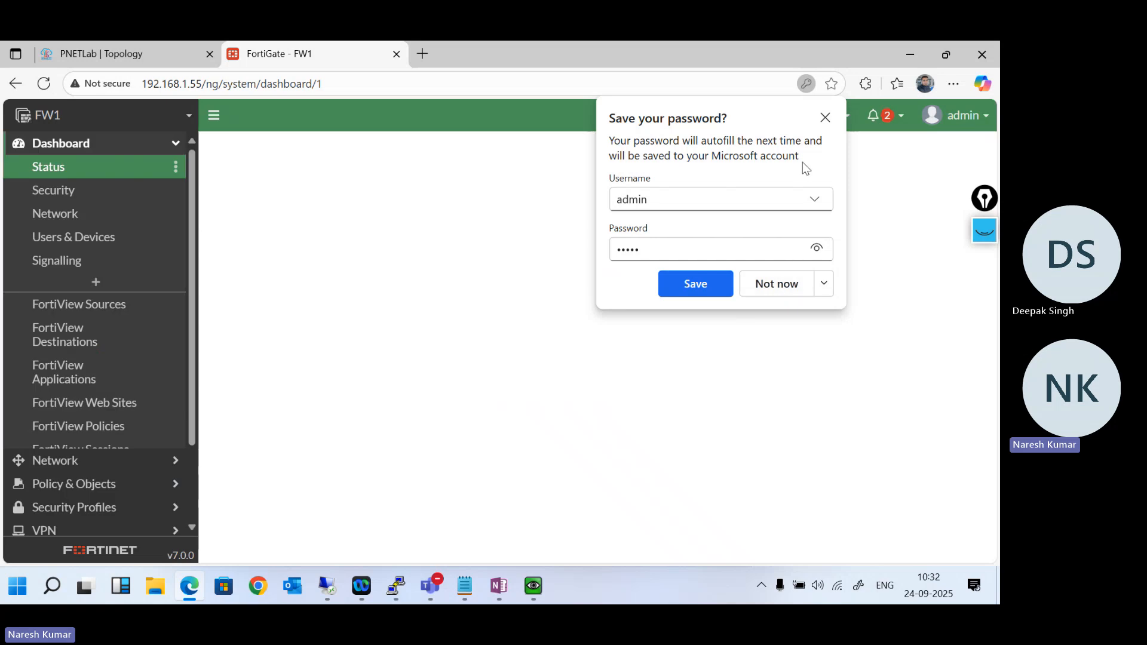
left_click(824, 118)
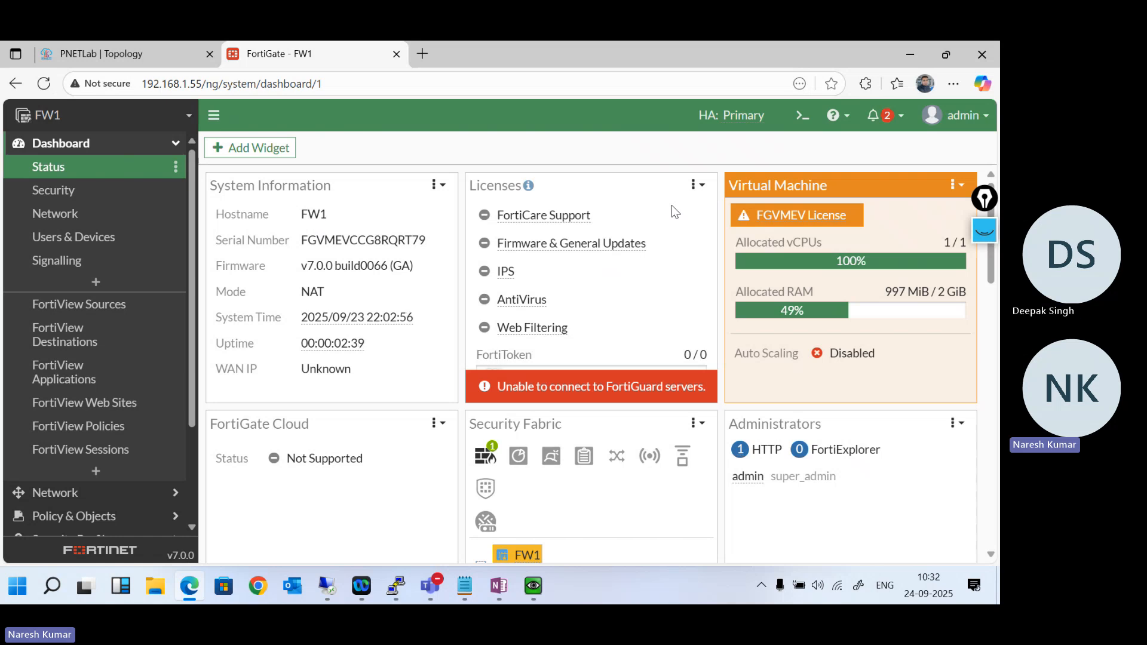
- Open the HA page in FW1's System settings to check the roles of the cluster members
scroll(149, 370, "down", 3)
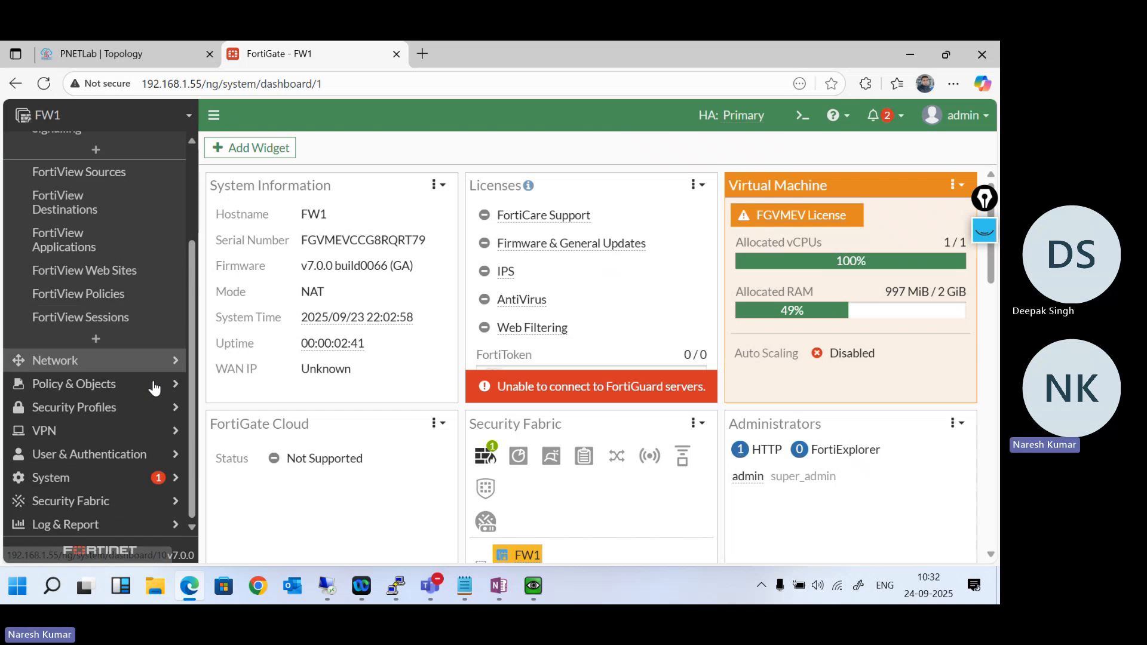
left_click(160, 485)
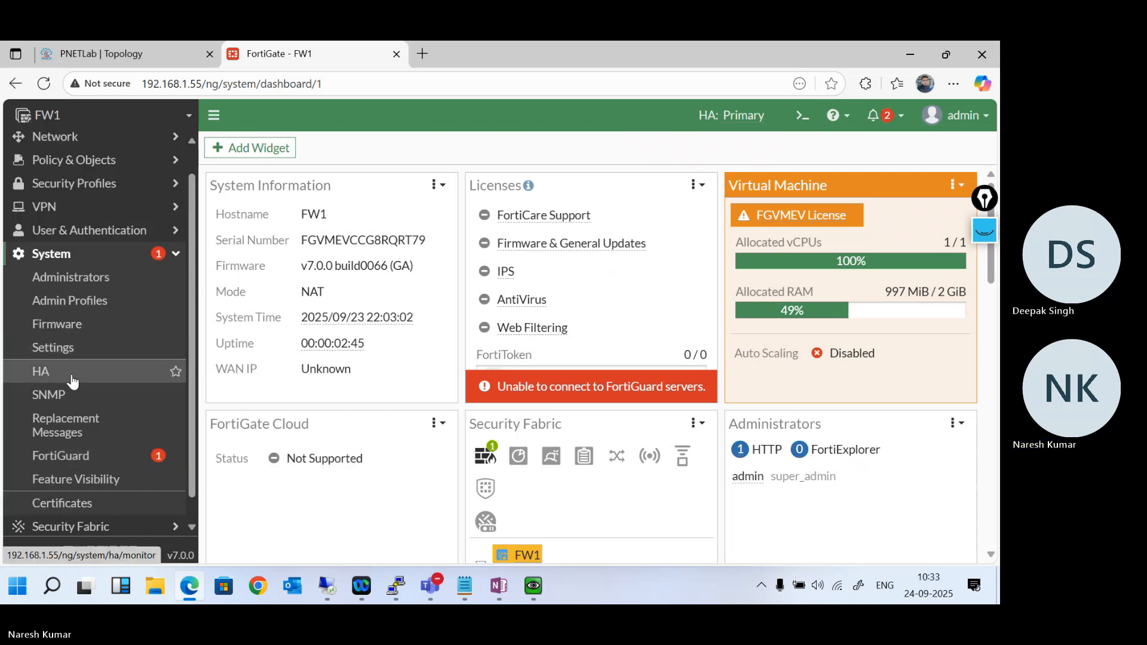
left_click(72, 378)
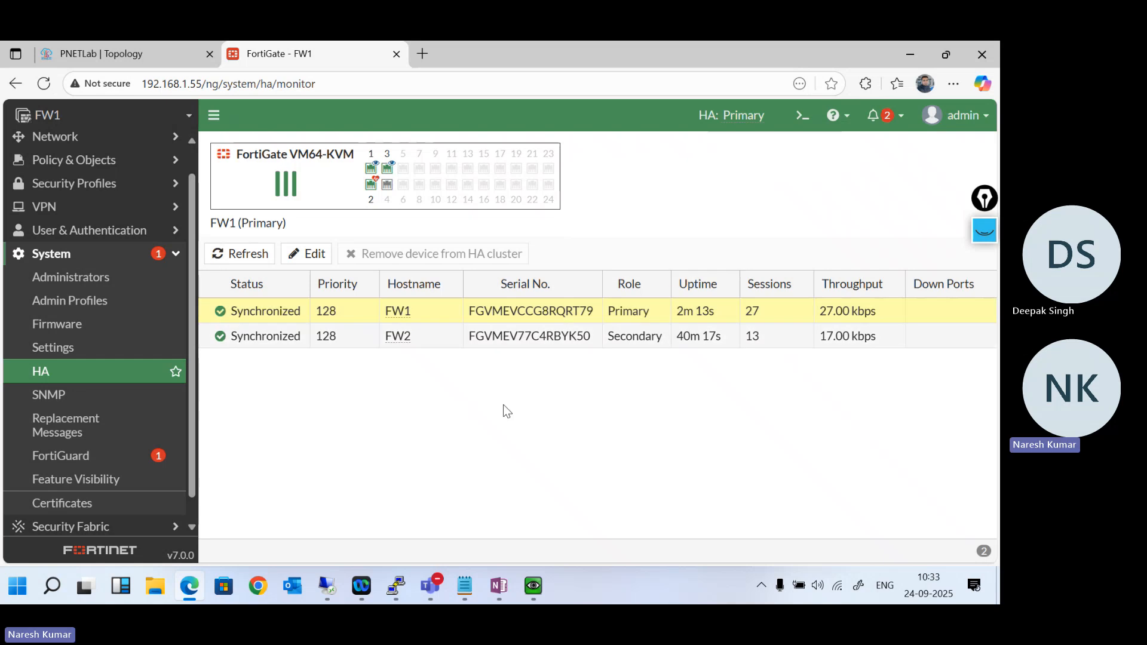
mouse_move(534, 586)
mouse_move(589, 507)
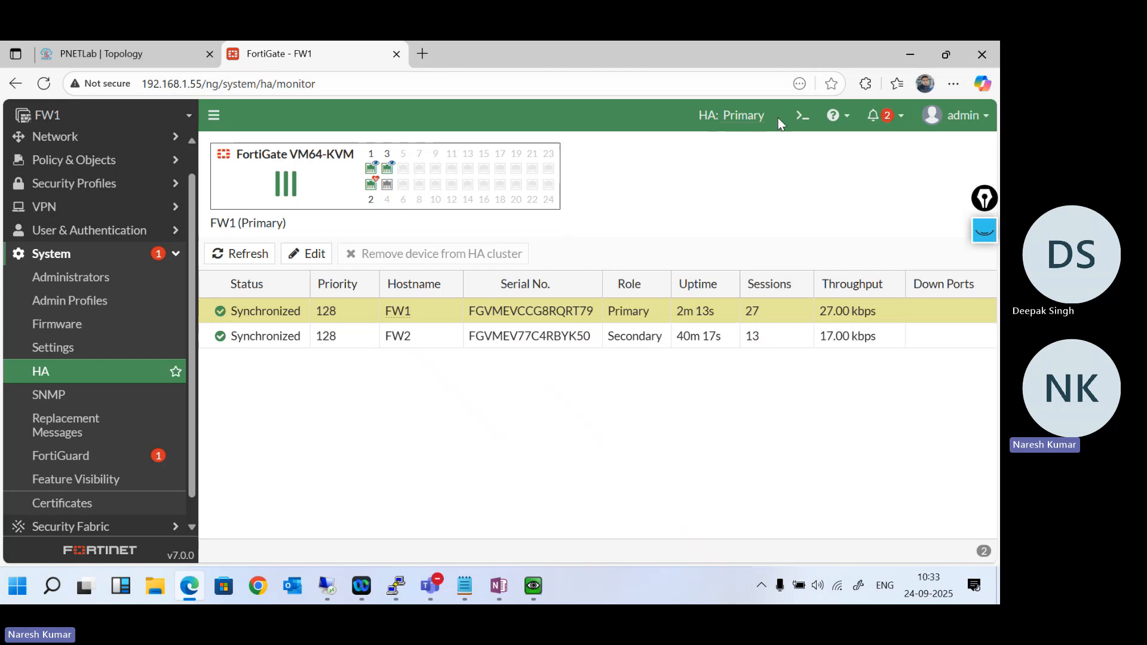
- Open FW1's CLI console and enter the command get system ha status at the prompt
left_click(795, 124)
type("g")
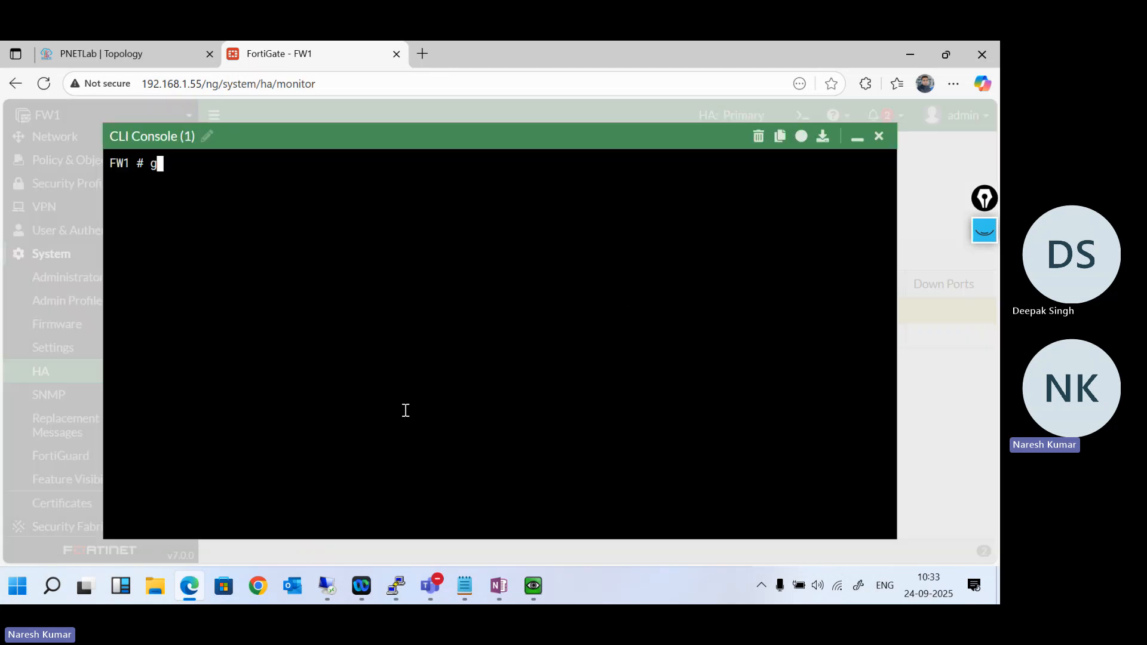
type("et system ha status")
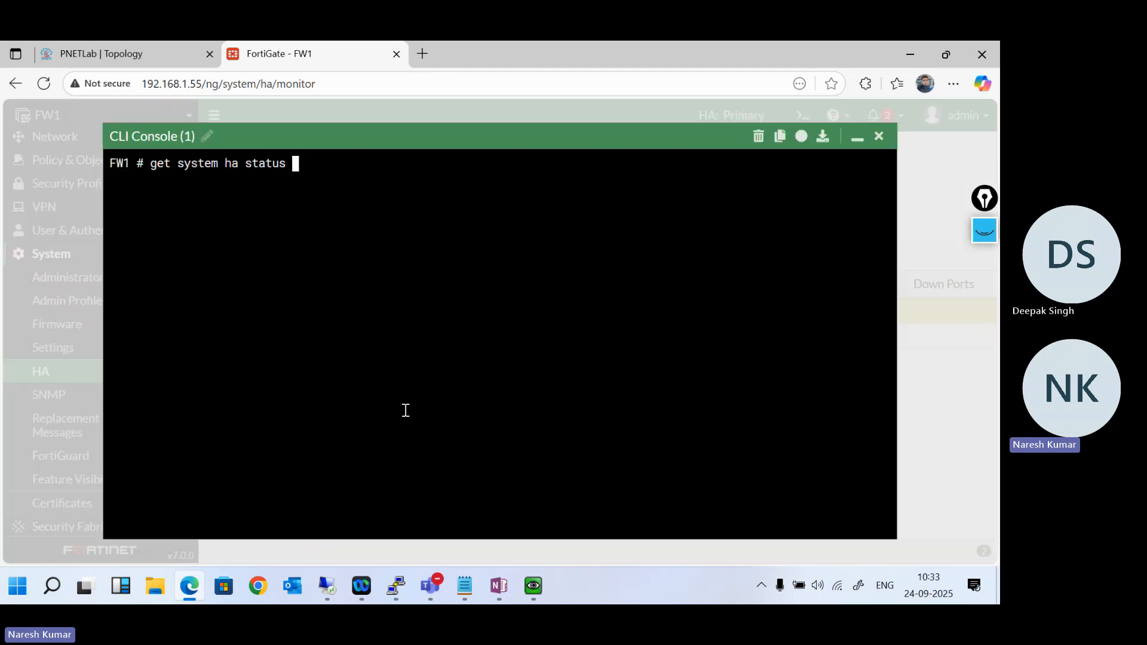
- Minimise the CLI console and view FW2's peer configuration and FW1's High Availability settings, cancelling out of each
left_click(857, 139)
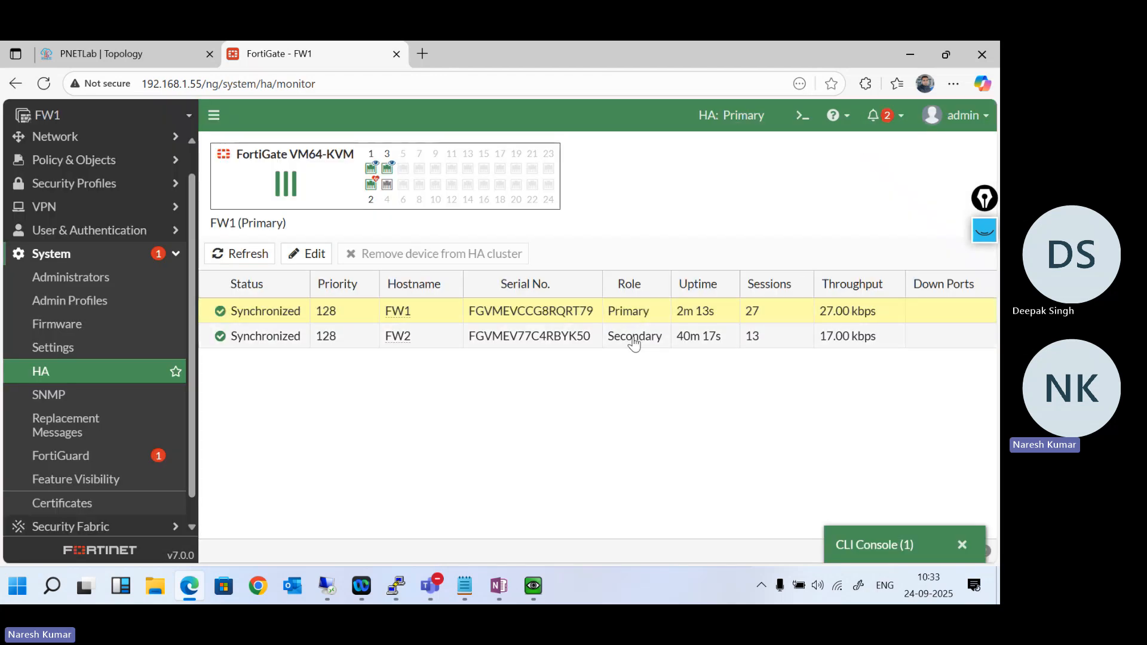
double_click(431, 339)
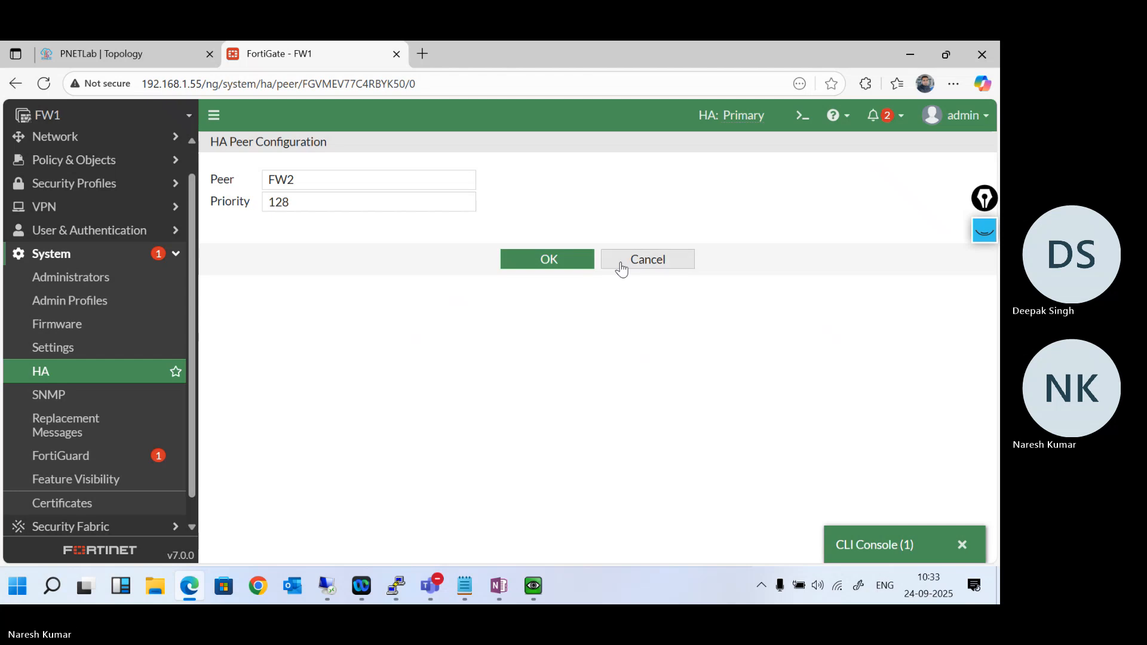
left_click(635, 265)
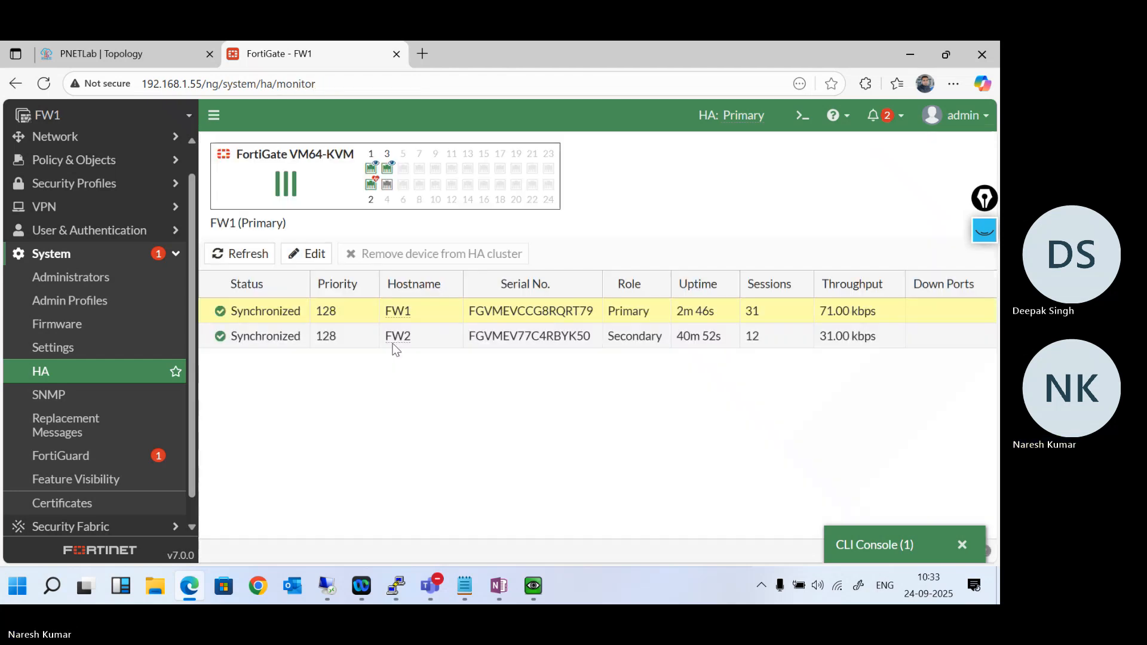
double_click(353, 312)
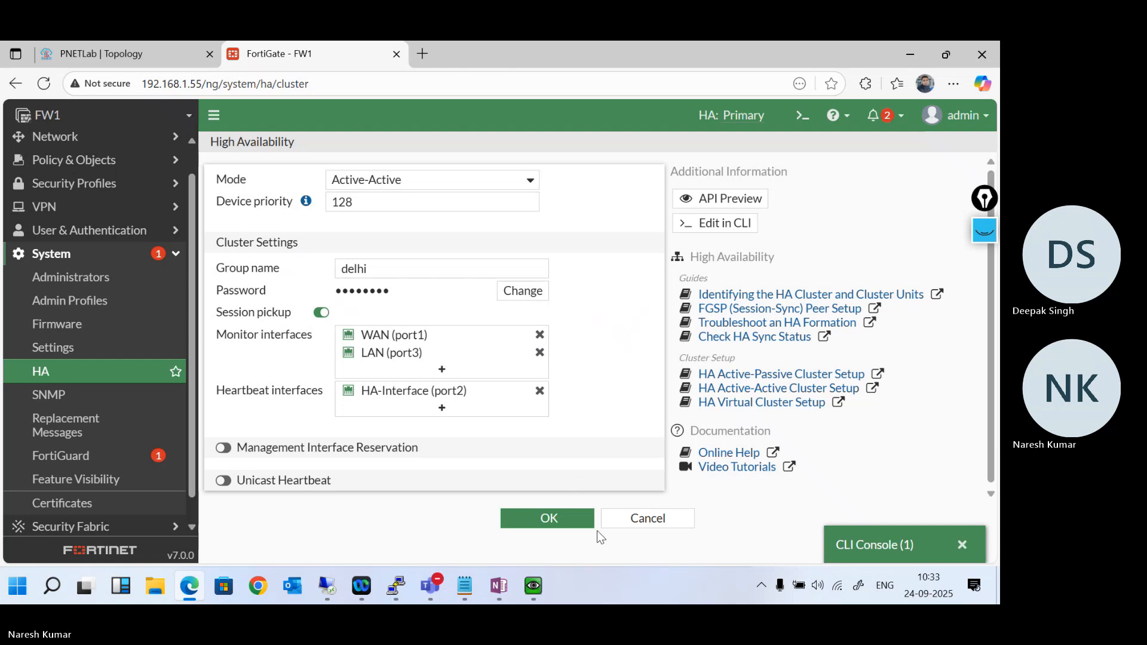
left_click(627, 523)
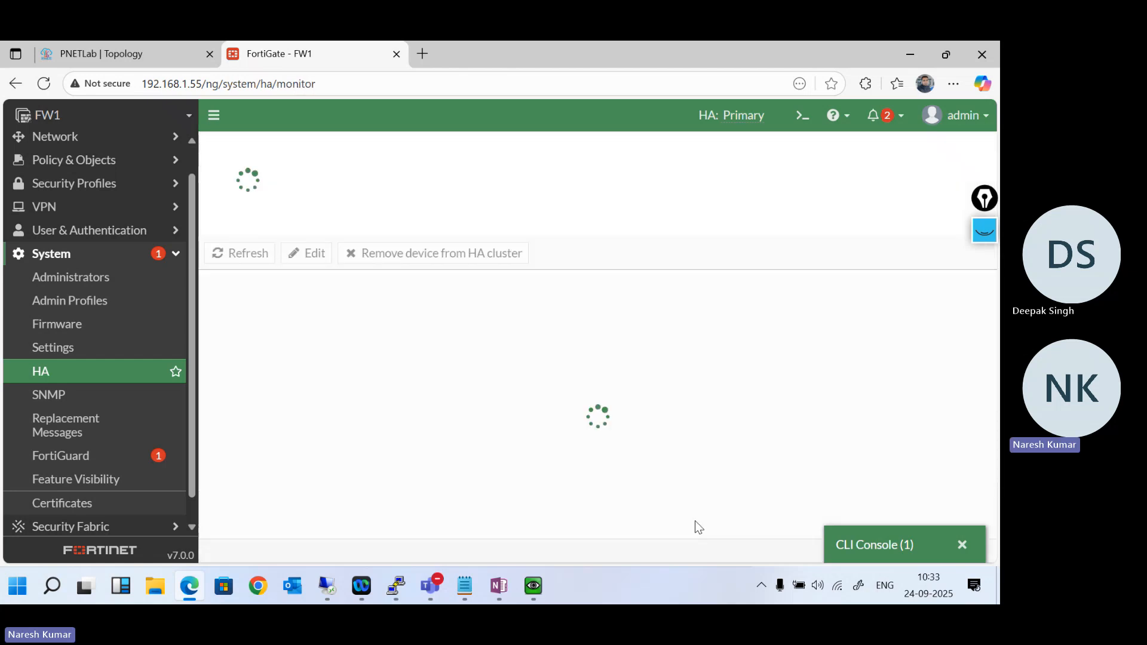
- Restore the CLI console, execute the prepared get system ha status command, and minimise the console to return to the member table
left_click(897, 553)
key("Return")
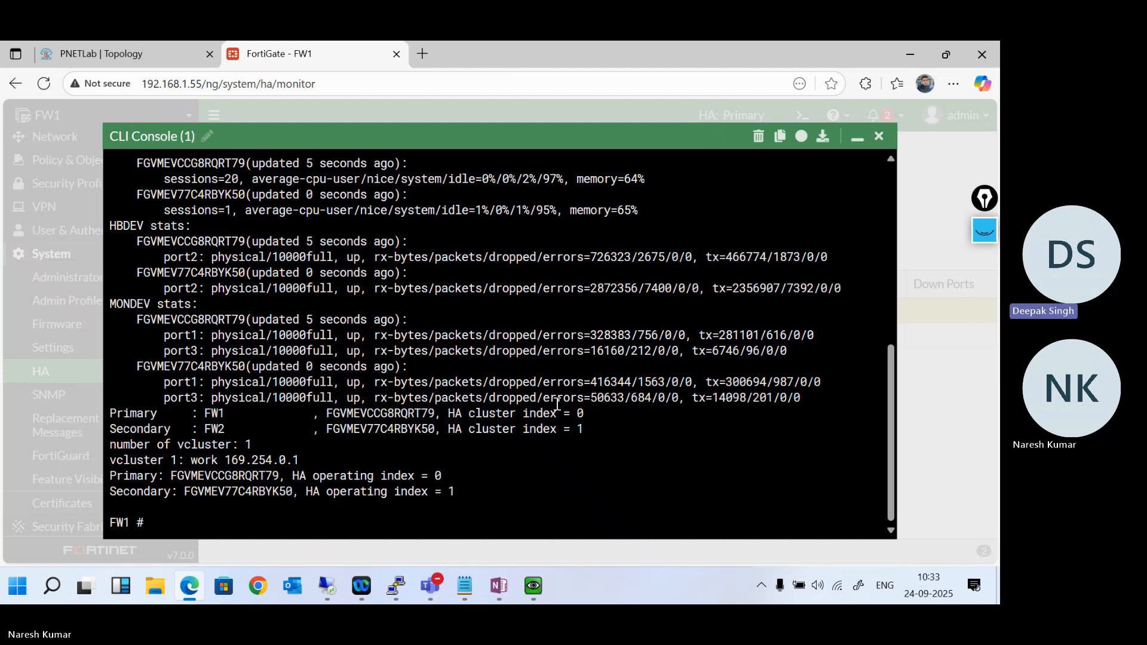
key("Return")
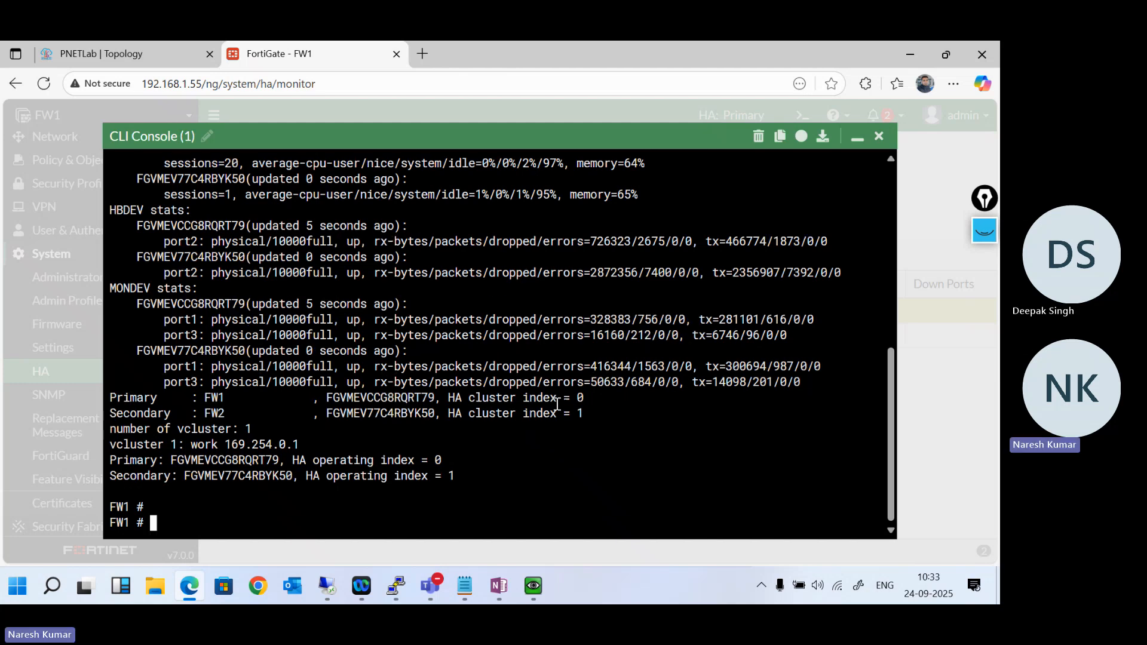
left_click(857, 137)
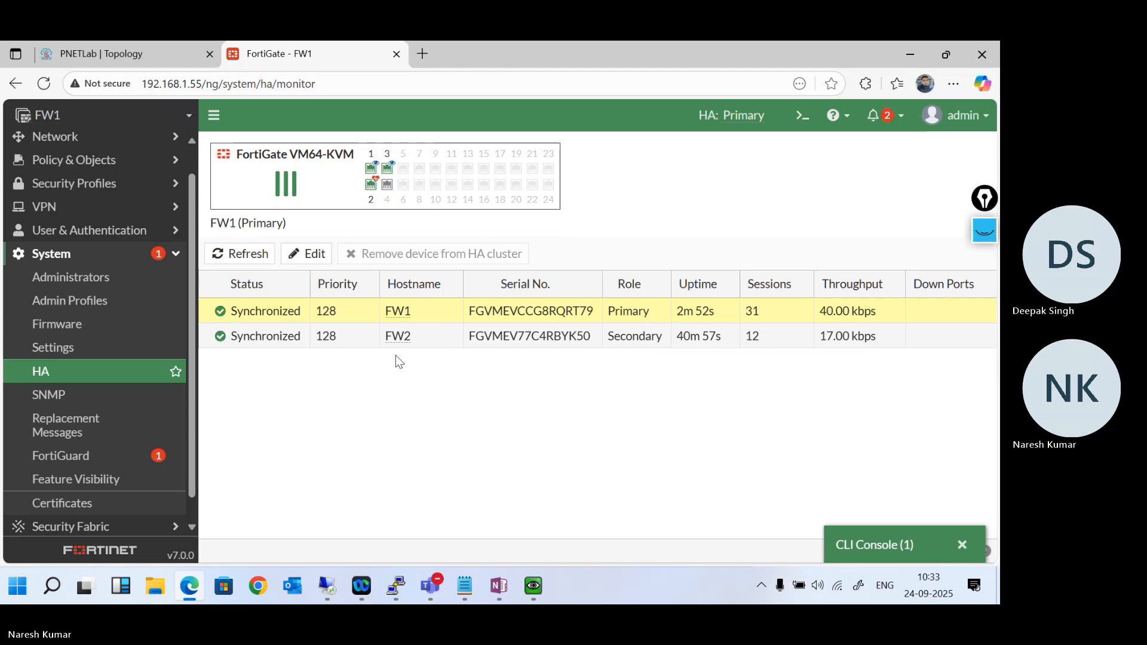
- Restore the console, highlight the primary and secondary serial number entries at the end of the HA status output, and minimise it again
left_click(884, 550)
key("Return")
key("Return")
key("Return")
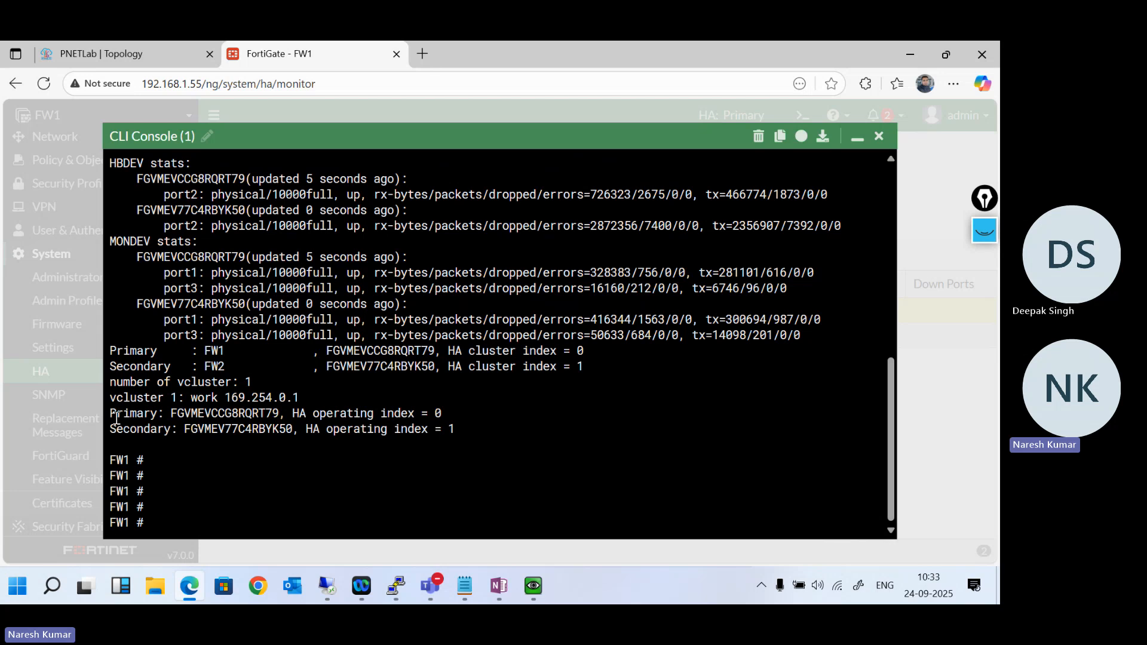
left_click_drag(116, 418, 284, 418)
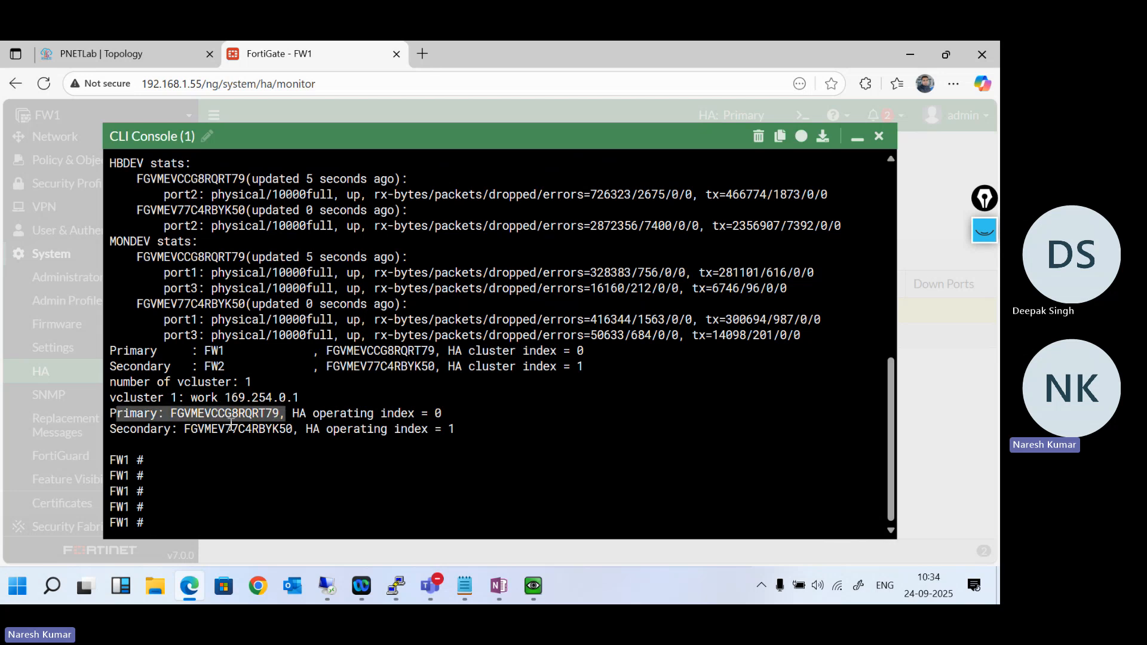
left_click_drag(111, 430, 294, 432)
scroll(316, 371, "up", 2)
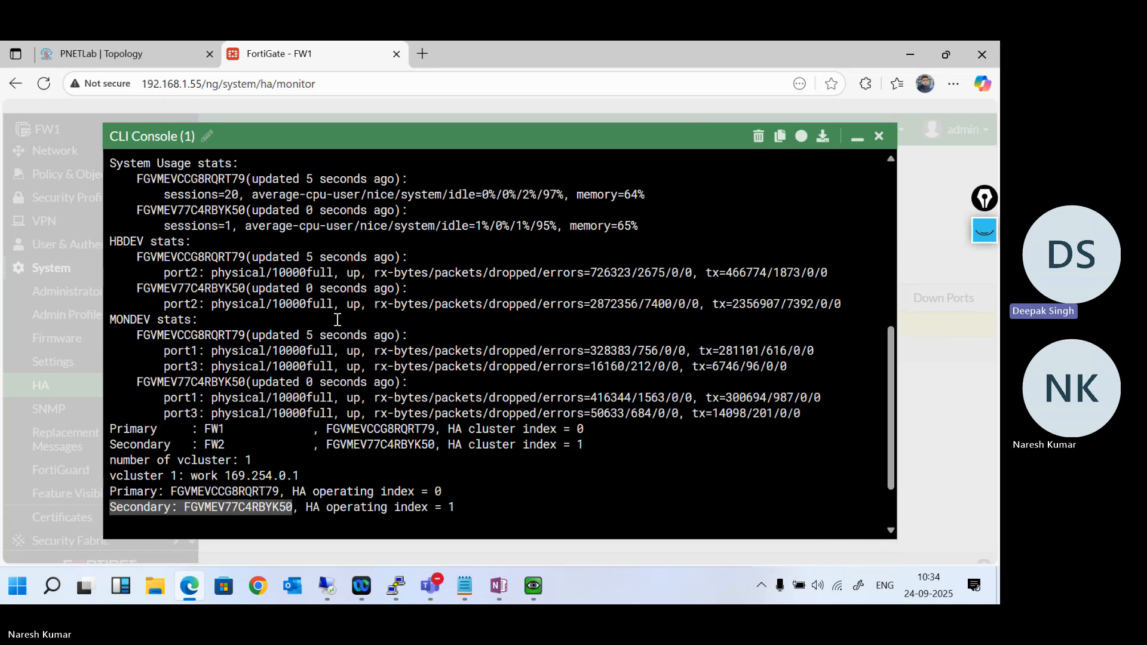
scroll(337, 319, "up", 1)
scroll(336, 320, "down", 3)
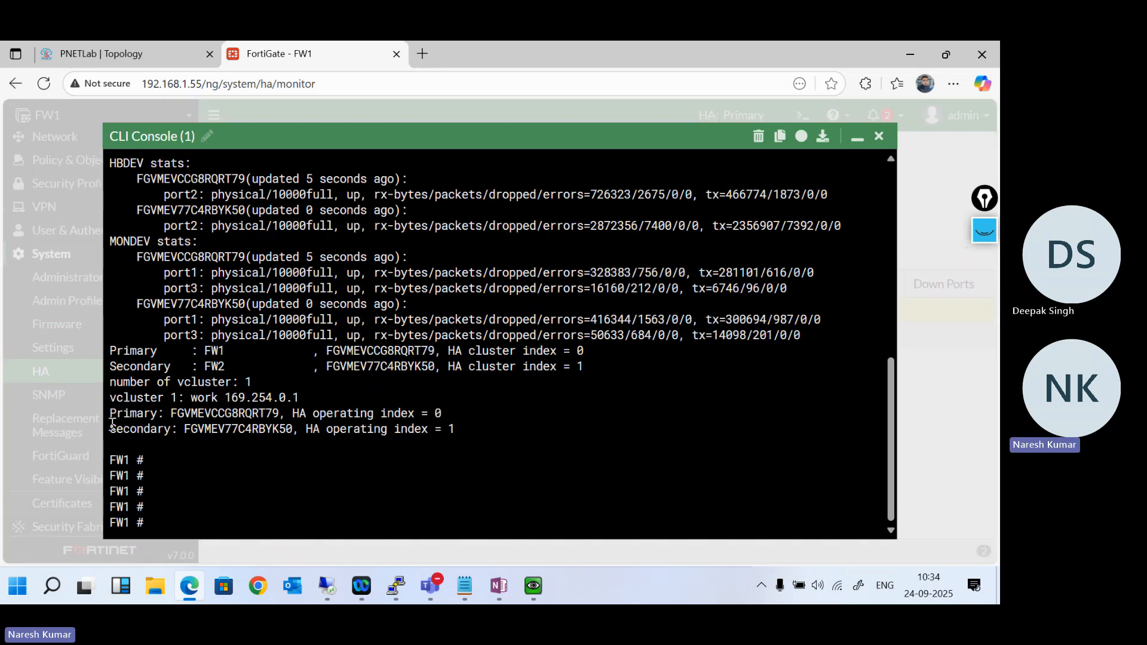
left_click_drag(110, 413, 221, 412)
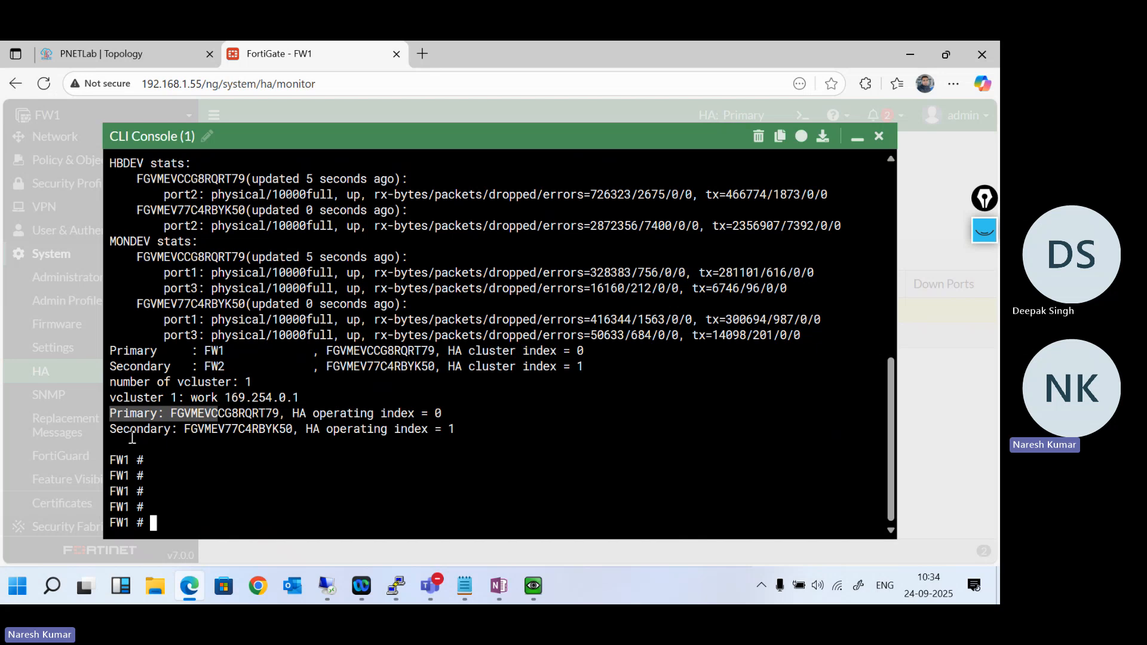
left_click_drag(112, 429, 285, 431)
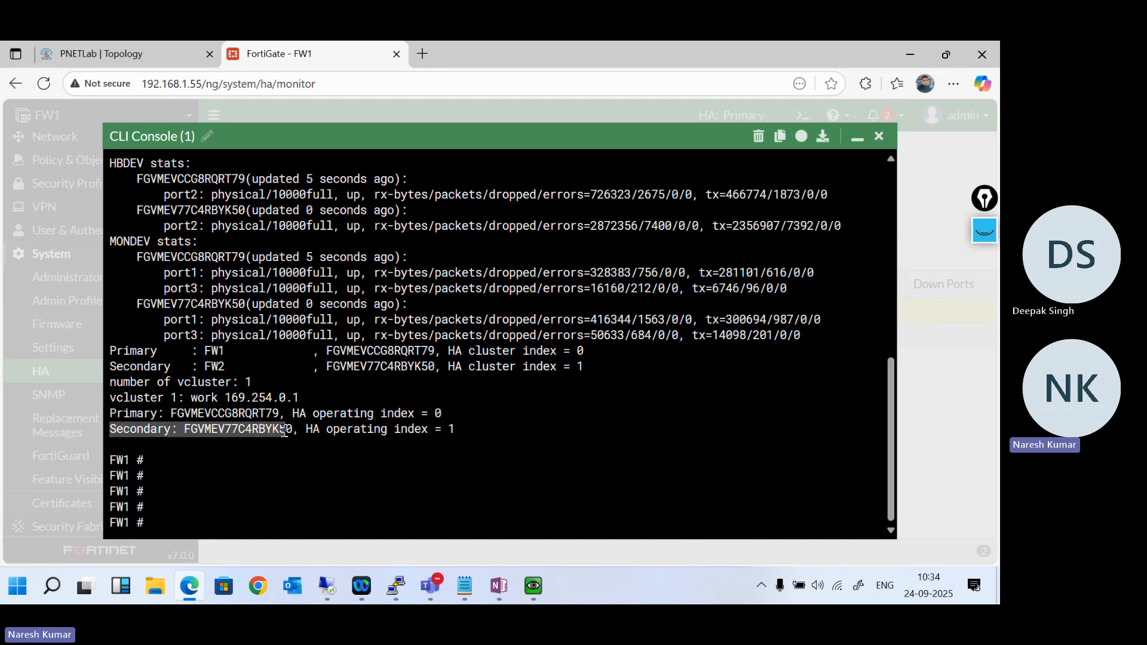
left_click(859, 139)
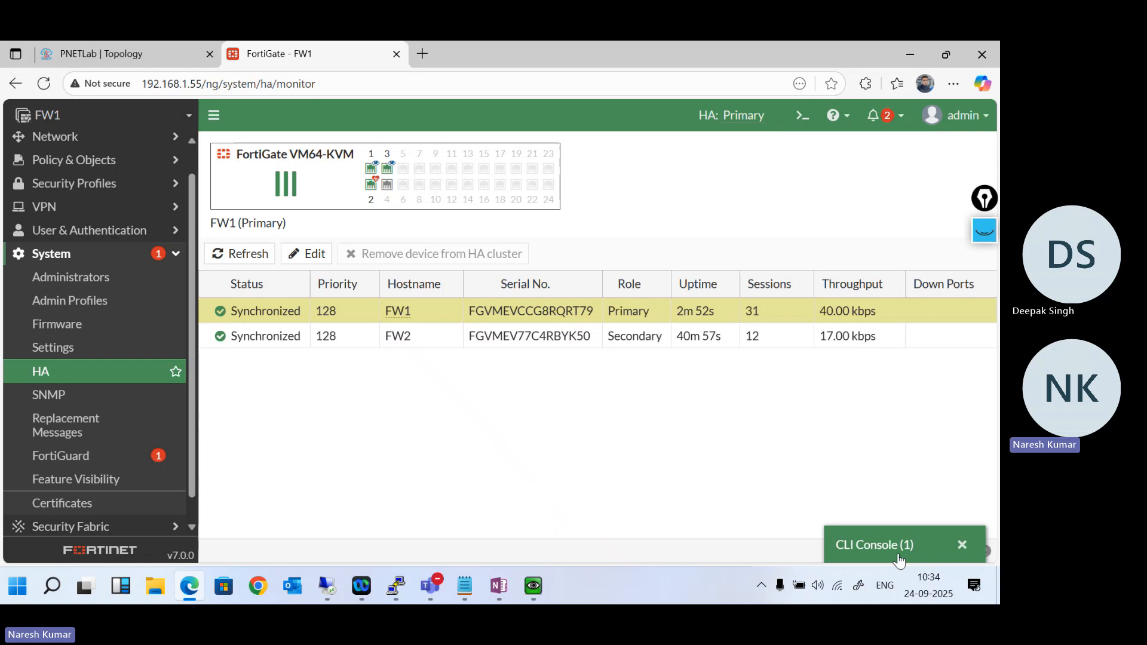
- Restore the console and highlight the EXE_FAIL_OVER flag in the newest primary selection entry of the HA status output
left_click(873, 544)
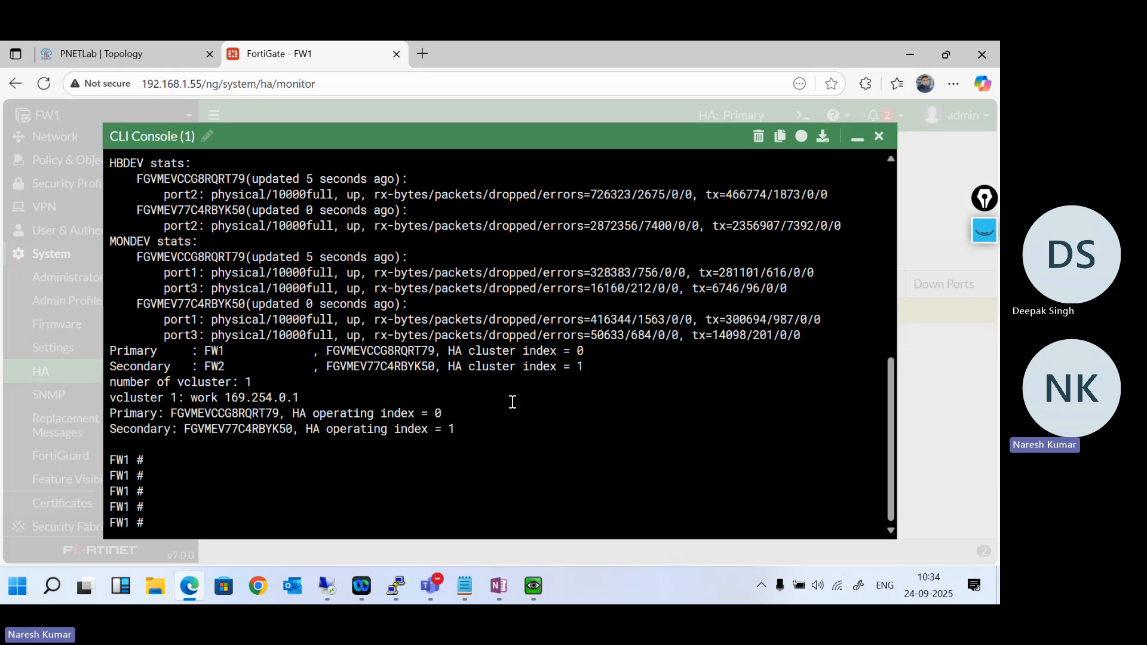
scroll(512, 402, "up", 9)
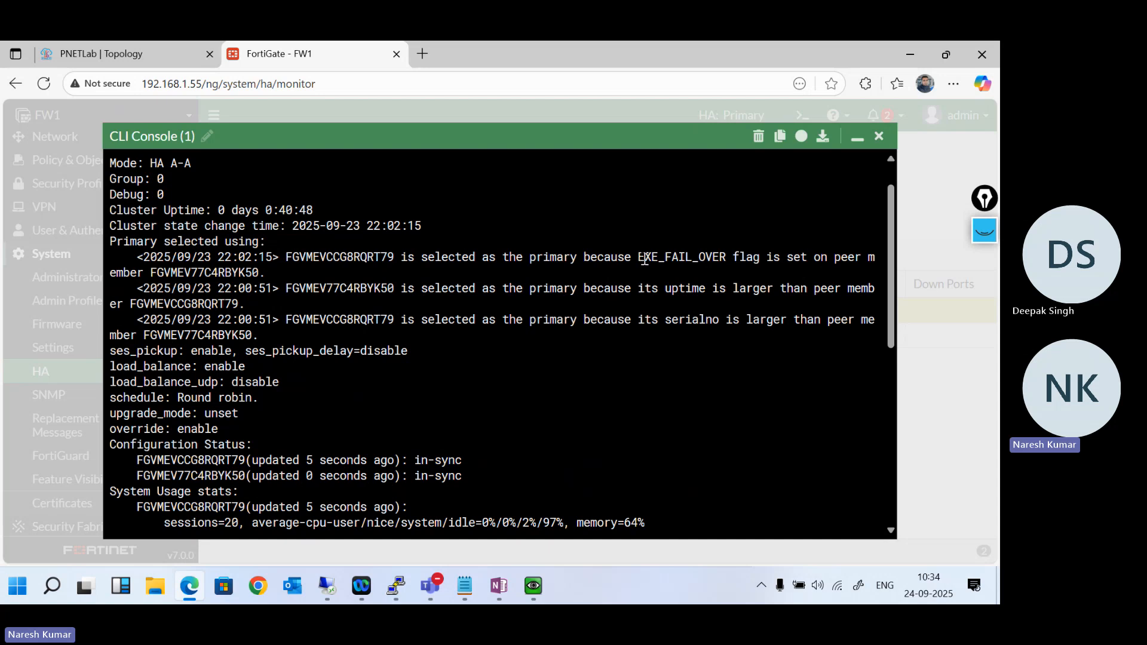
left_click_drag(644, 258, 721, 259)
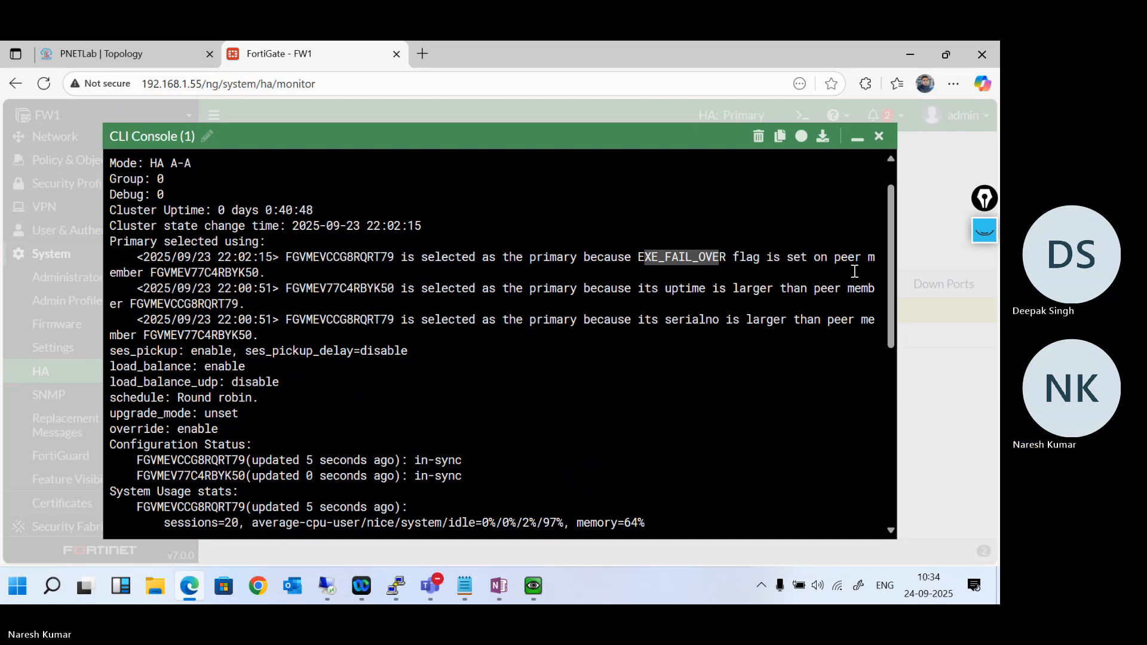
- Minimise the CLI console, highlight the Execute ha failover history command in the OneNote HA notes, and return to the FortiGate page
left_click(857, 137)
left_click(495, 589)
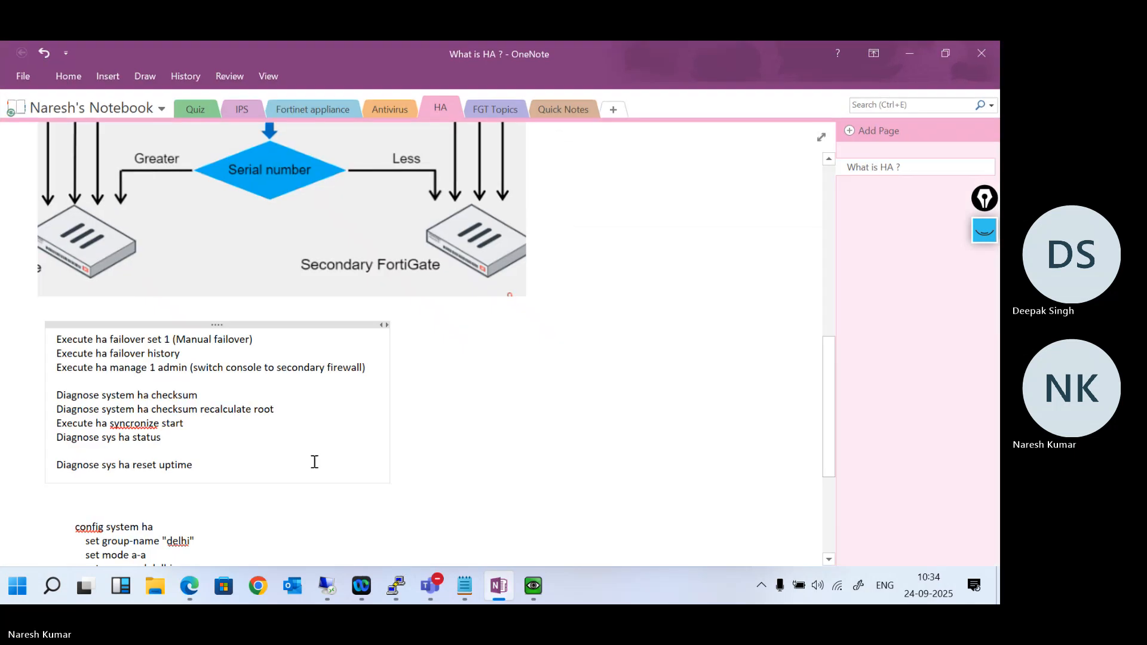
scroll(272, 458, "down", 1)
scroll(272, 459, "up", 1)
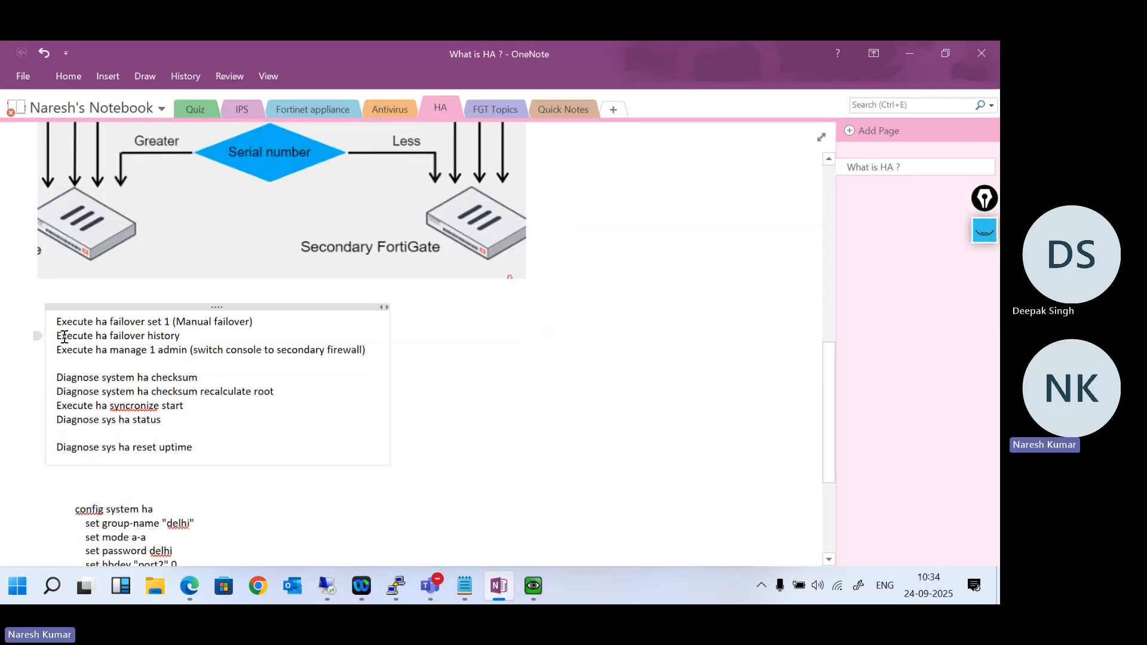
left_click_drag(56, 336, 178, 339)
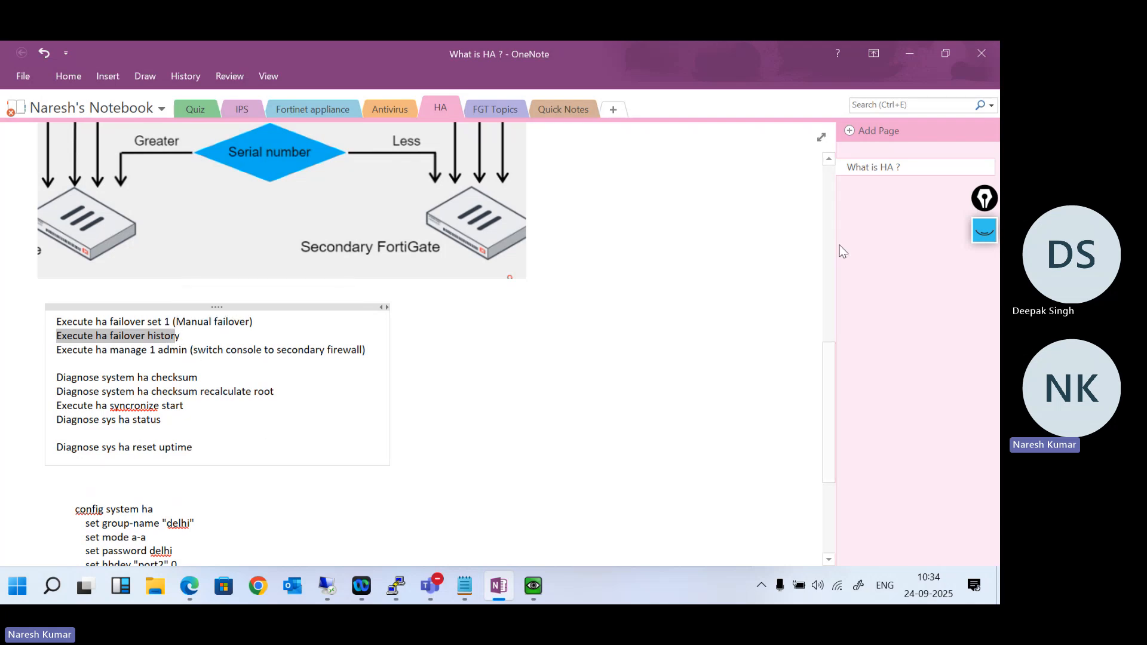
left_click(913, 51)
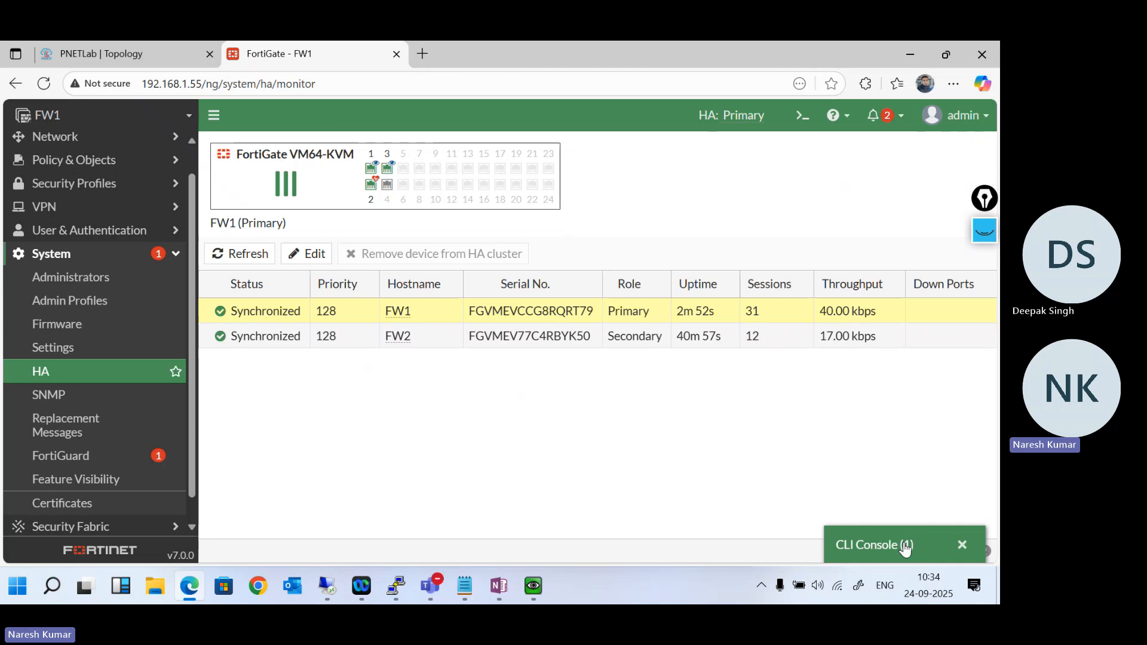
- Restore the CLI console, enter execute ha failover at the prompt, and list the command's available options
left_click(900, 538)
scroll(528, 380, "down", 10)
type("execute ha fa")
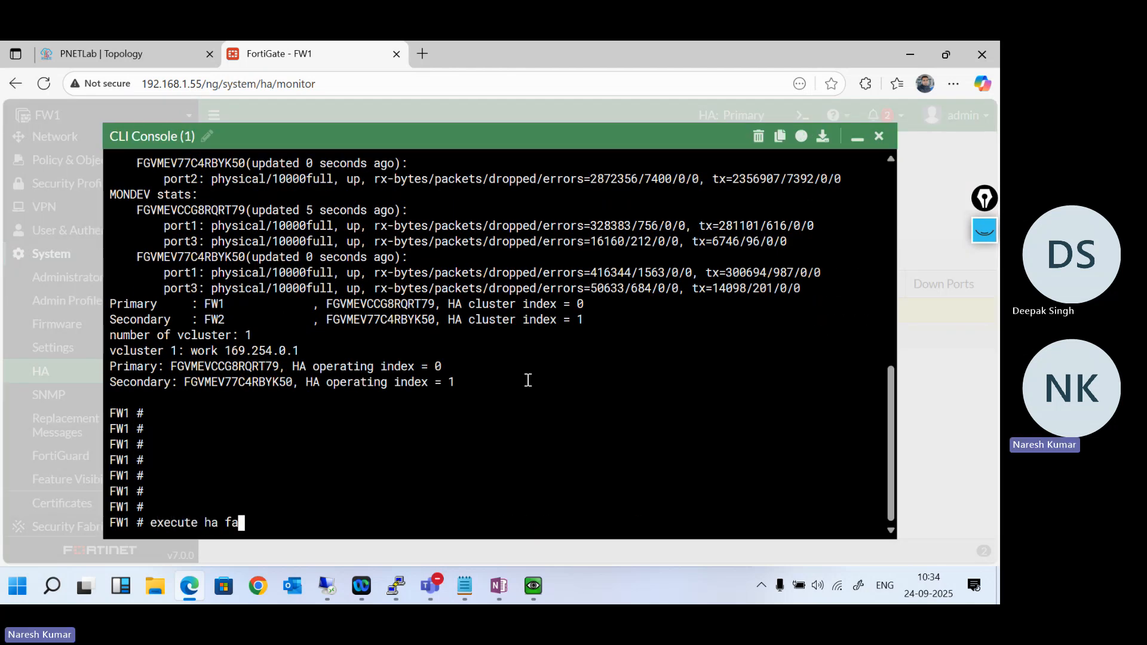
key("Tab")
type("hi")
key("BackSpace")
key("BackSpace")
key("question")
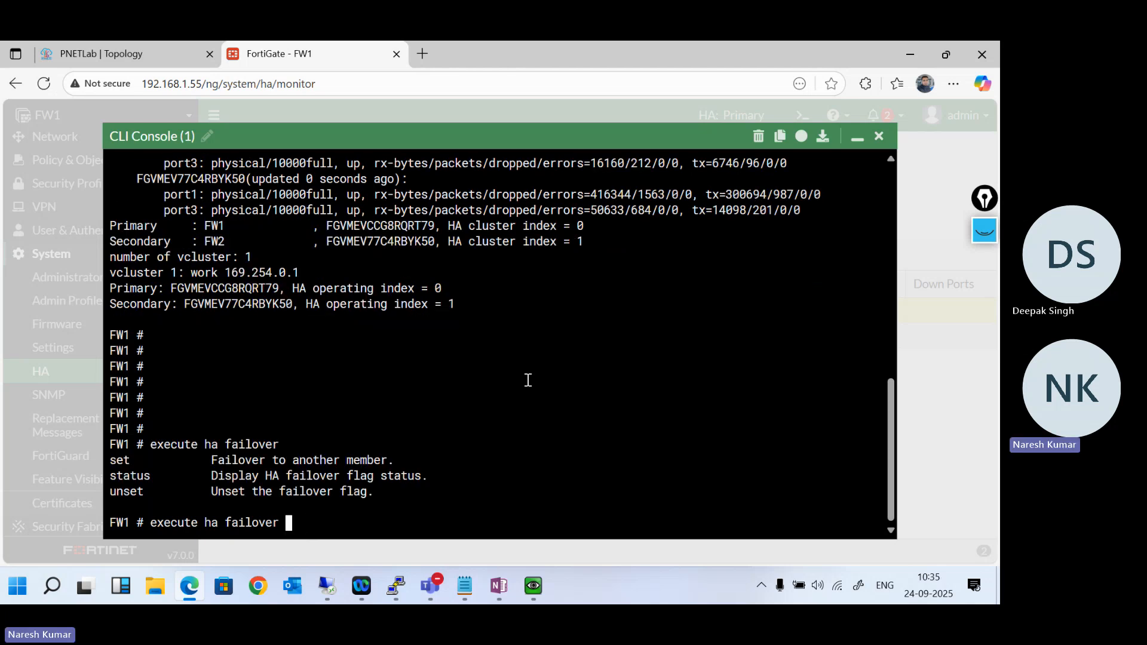
- Run execute ha failover status to display the HA failover flag
type("sta")
key("Tab")
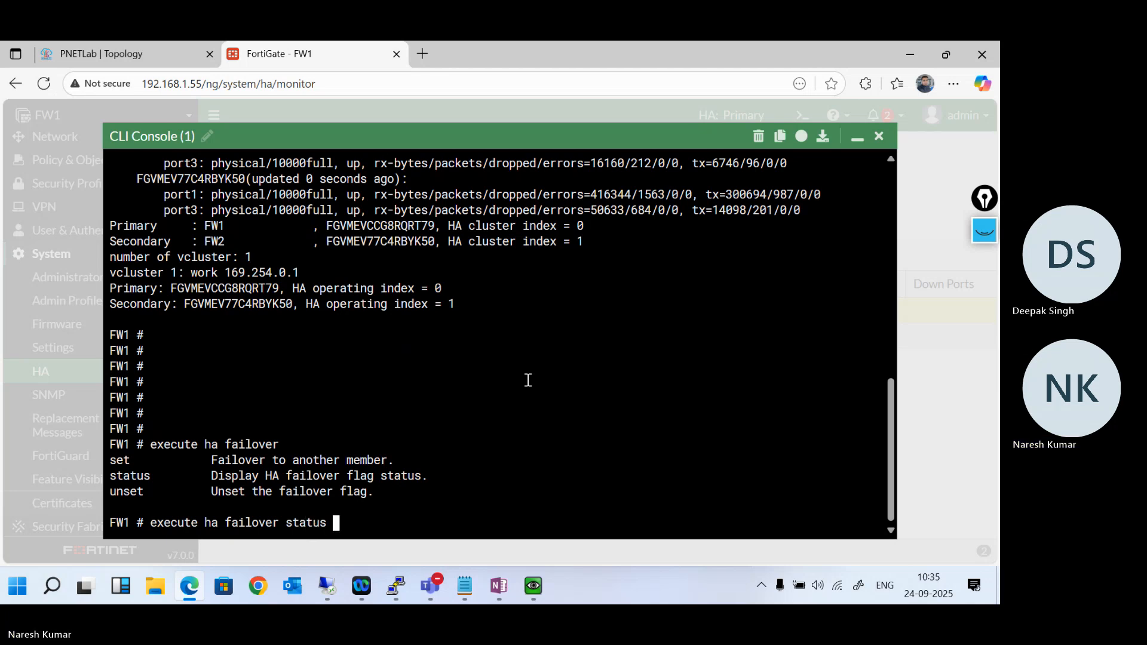
key("Return")
- List the parameters of execute ha failover status and run it for virtual cluster 1
key("Up")
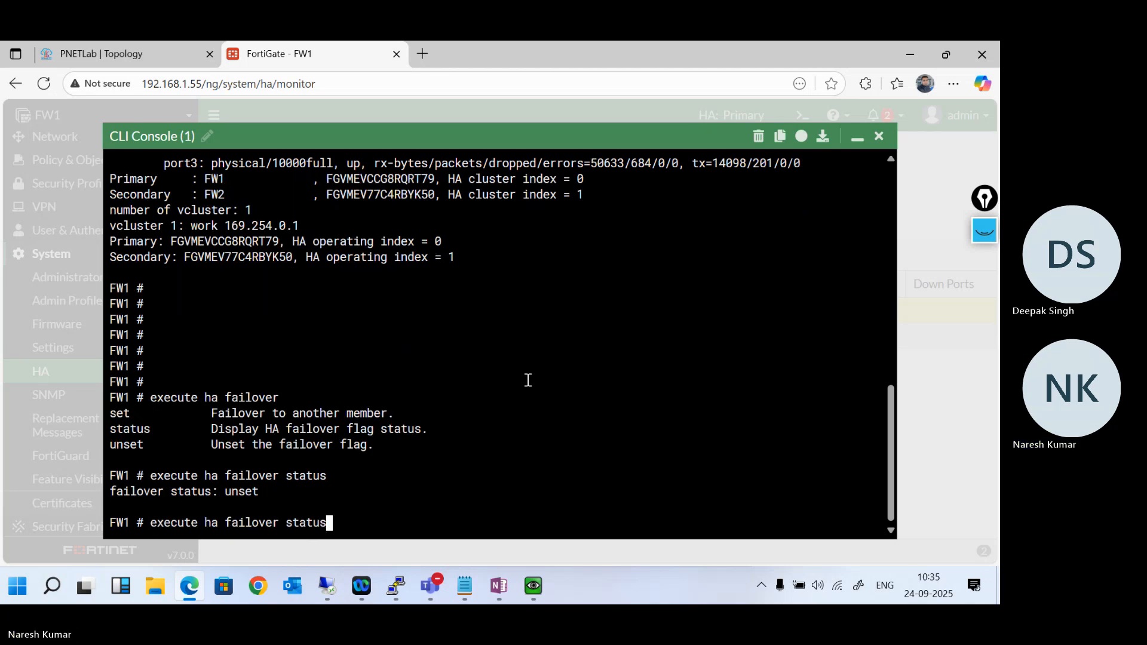
key("question")
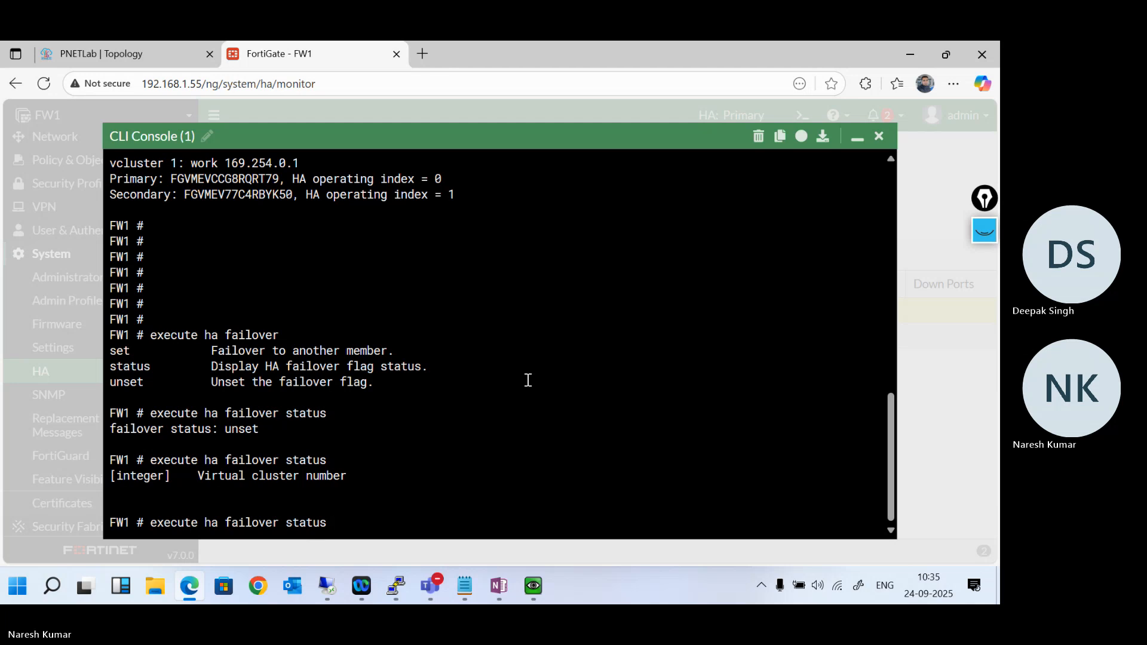
type("1")
key("Return")
key("Up")
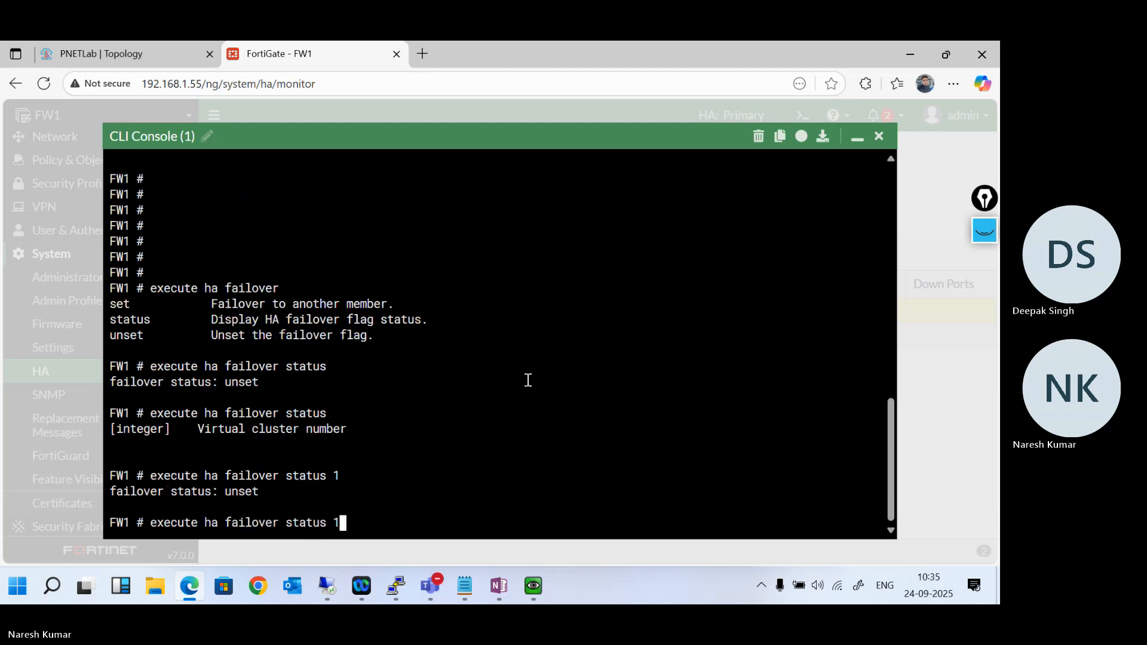
- Shorten the recalled command to execute ha failover, list its options again, and check the command notes in OneNote before returning
key("BackSpace")
key("BackSpace")
key("BackSpace")
key("BackSpace")
key("BackSpace")
key("BackSpace")
key("BackSpace")
key("BackSpace")
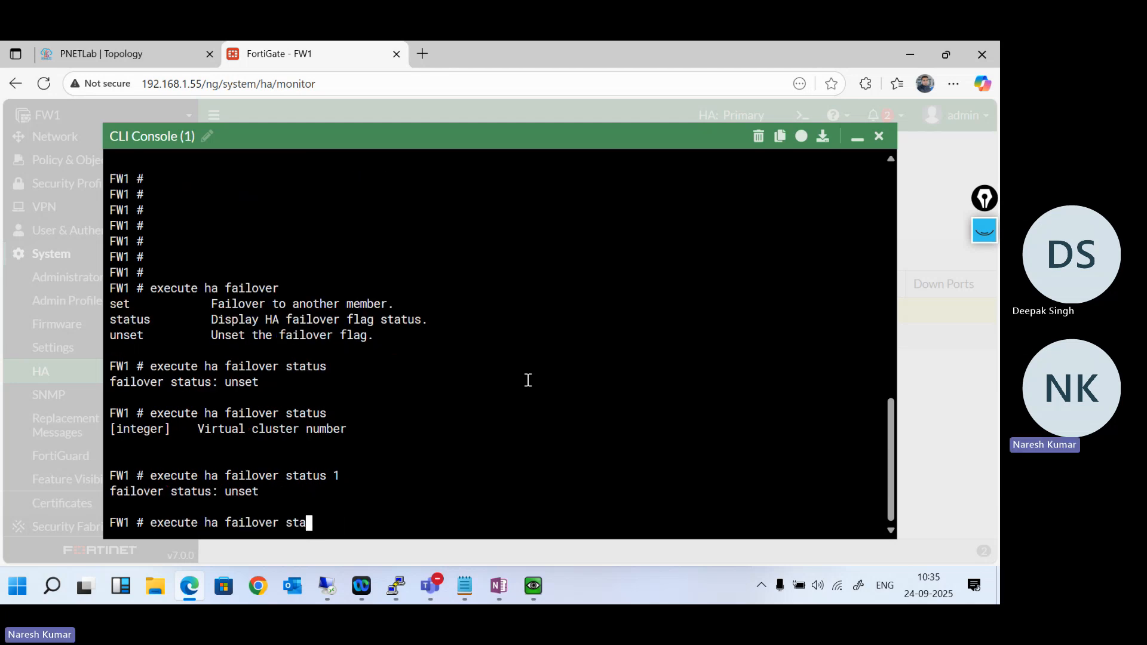
key("question")
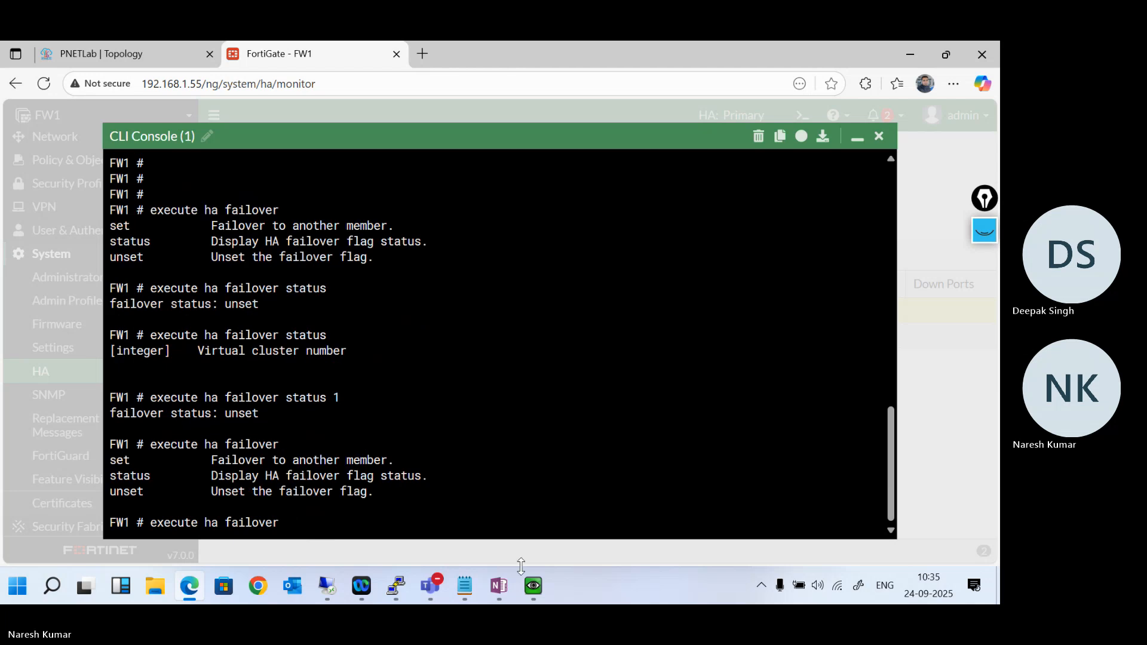
left_click(507, 589)
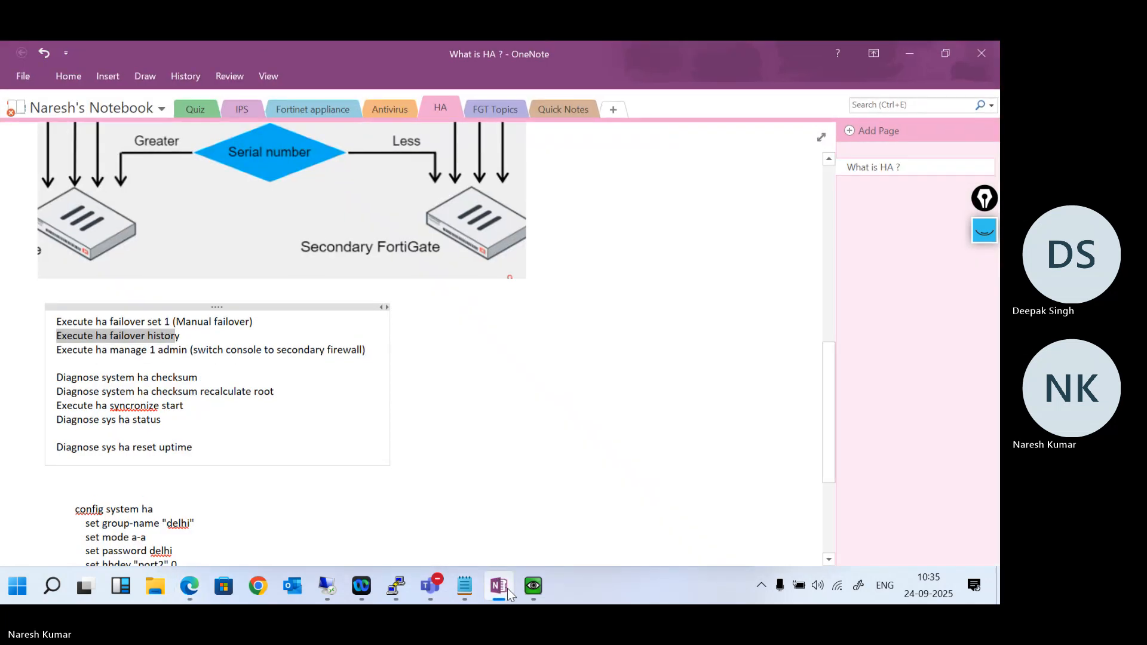
left_click(507, 589)
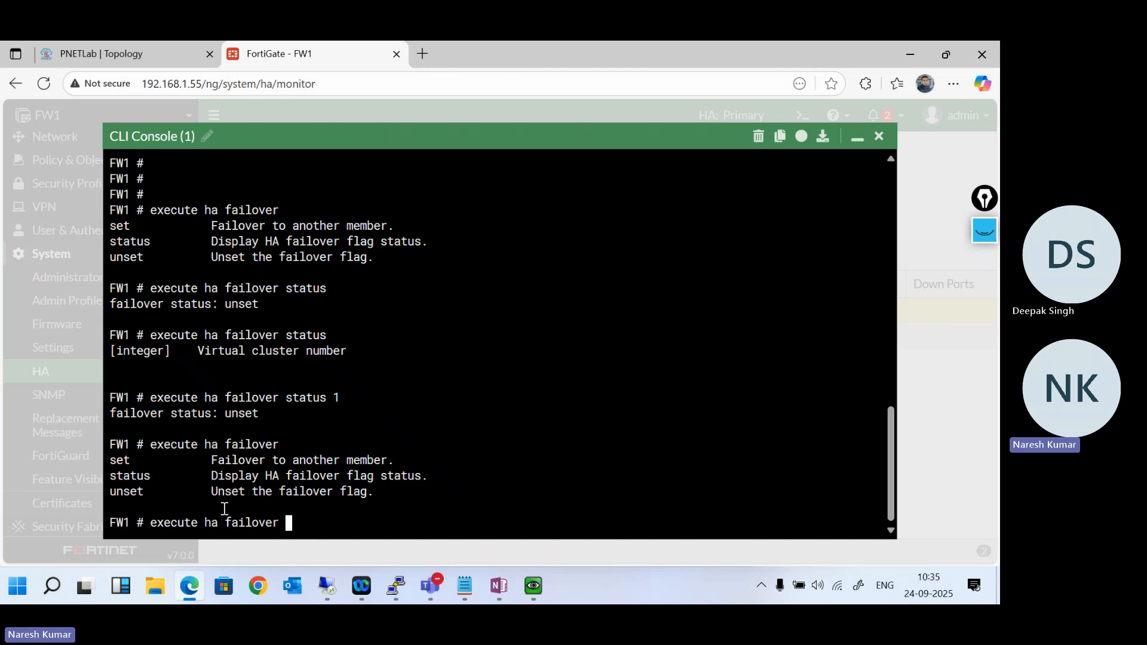
- Clear the prompt, list the options of diagnose sys ha history, and run diagnose sys ha history read
key("BackSpace")
key("BackSpace")
key("BackSpace")
key("BackSpace")
key("BackSpace")
key("BackSpace")
key("BackSpace")
key("BackSpace")
key("BackSpace")
key("BackSpace")
key("BackSpace")
key("BackSpace")
key("BackSpace")
key("BackSpace")
key("BackSpace")
key("BackSpace")
key("BackSpace")
key("BackSpace")
key("BackSpace")
type("diagnose sys ")
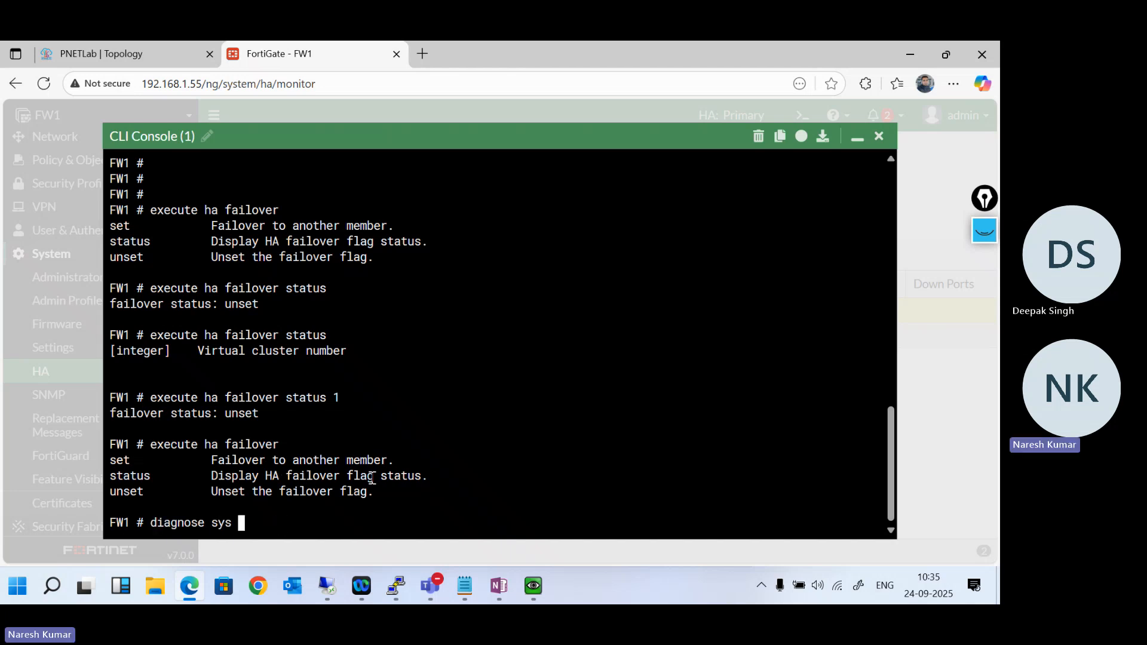
type("ha history")
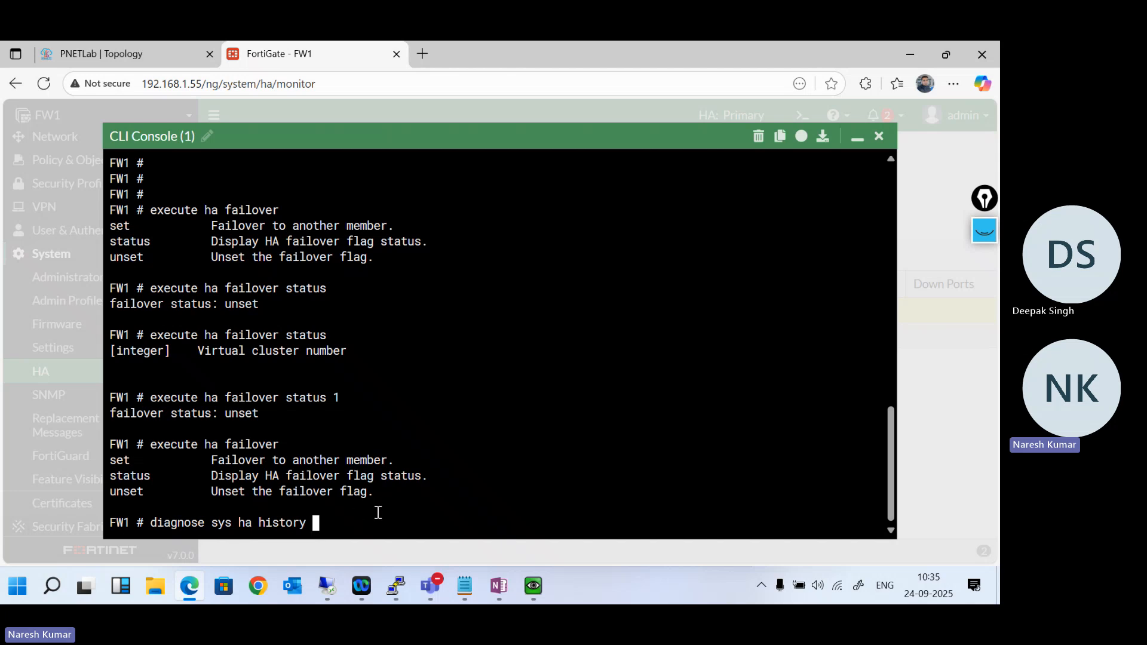
key("question")
type("read")
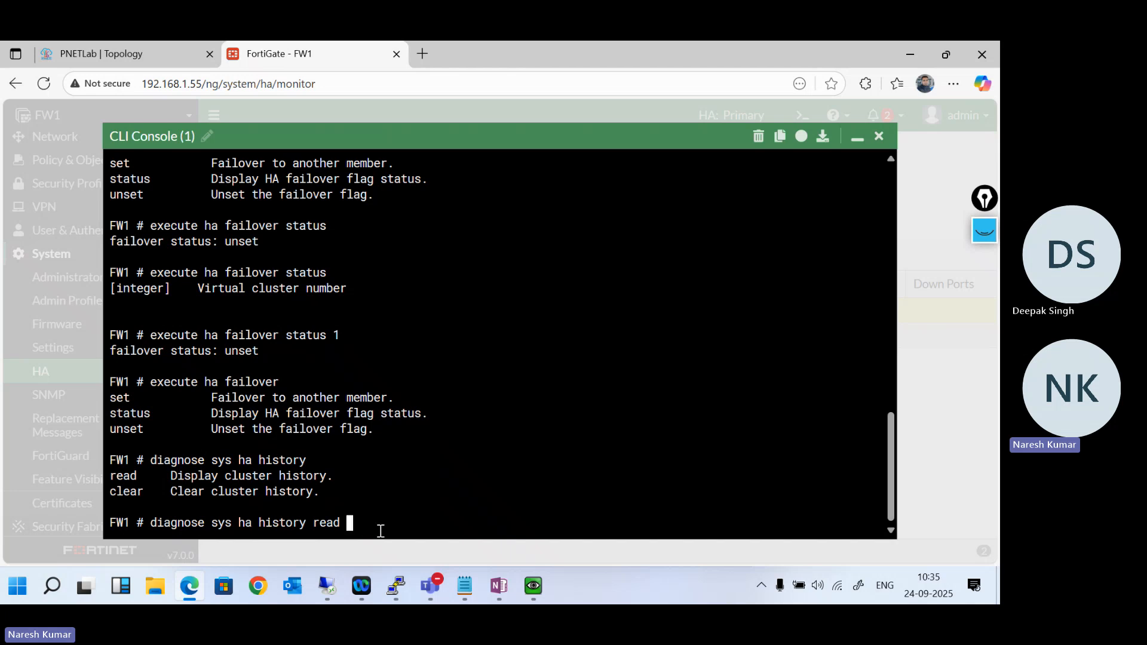
key("Return")
- Go to the start of the cluster history and highlight the second-newest entry's serial number, its 22:00:51 time and the new-member entry below it
scroll(323, 328, "up", 3)
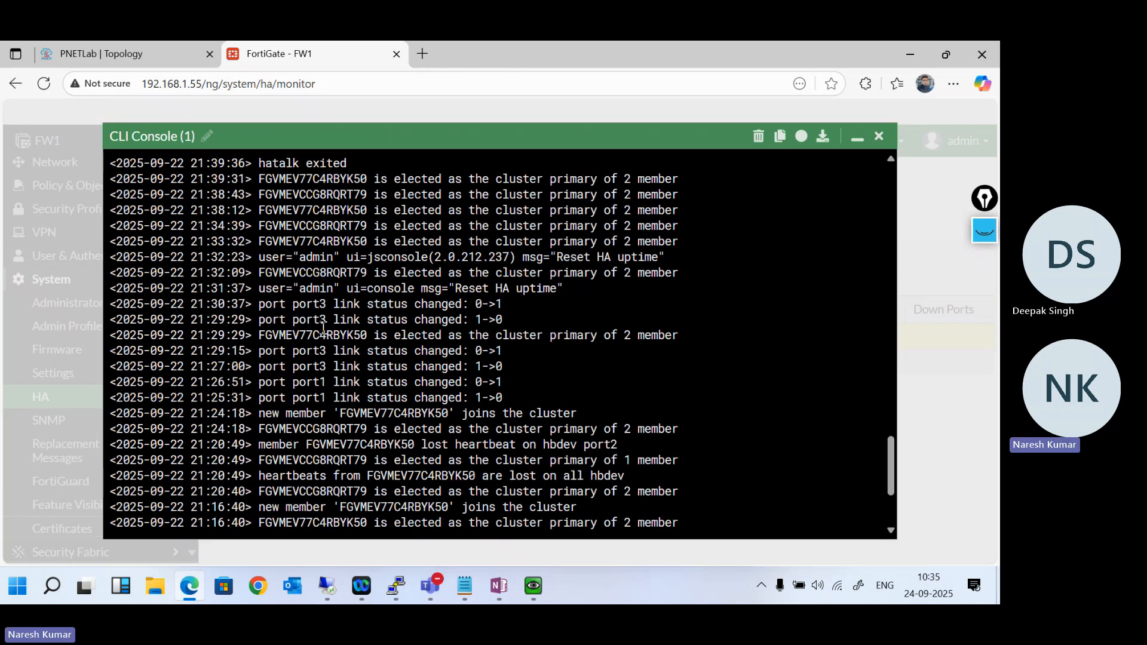
scroll(323, 329, "up", 12)
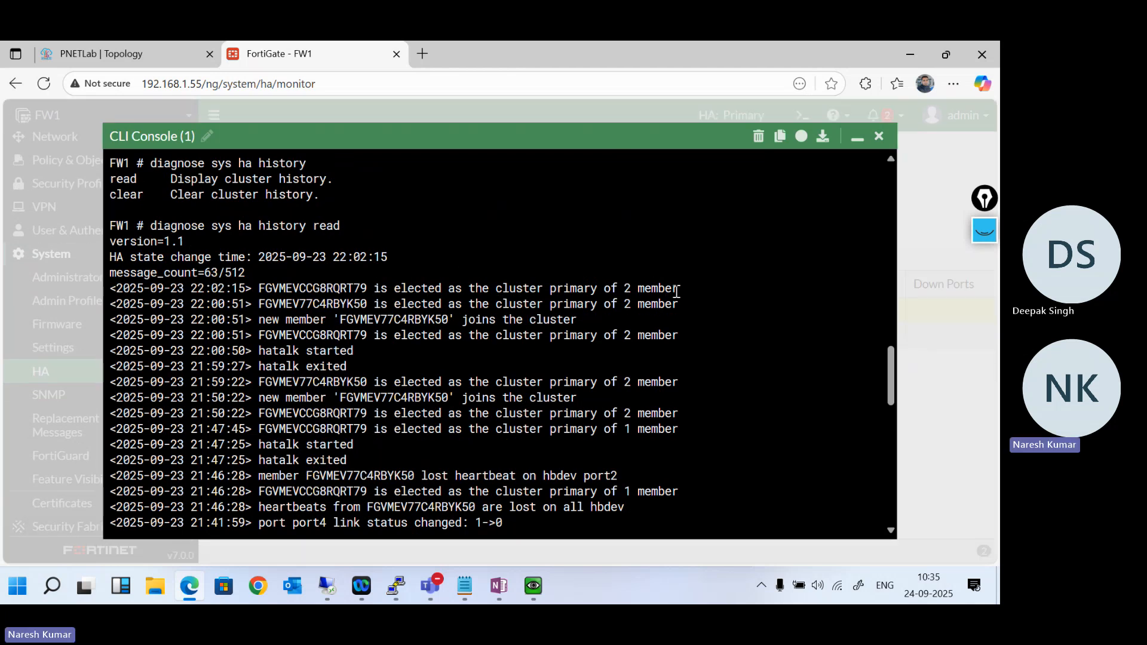
double_click(315, 306)
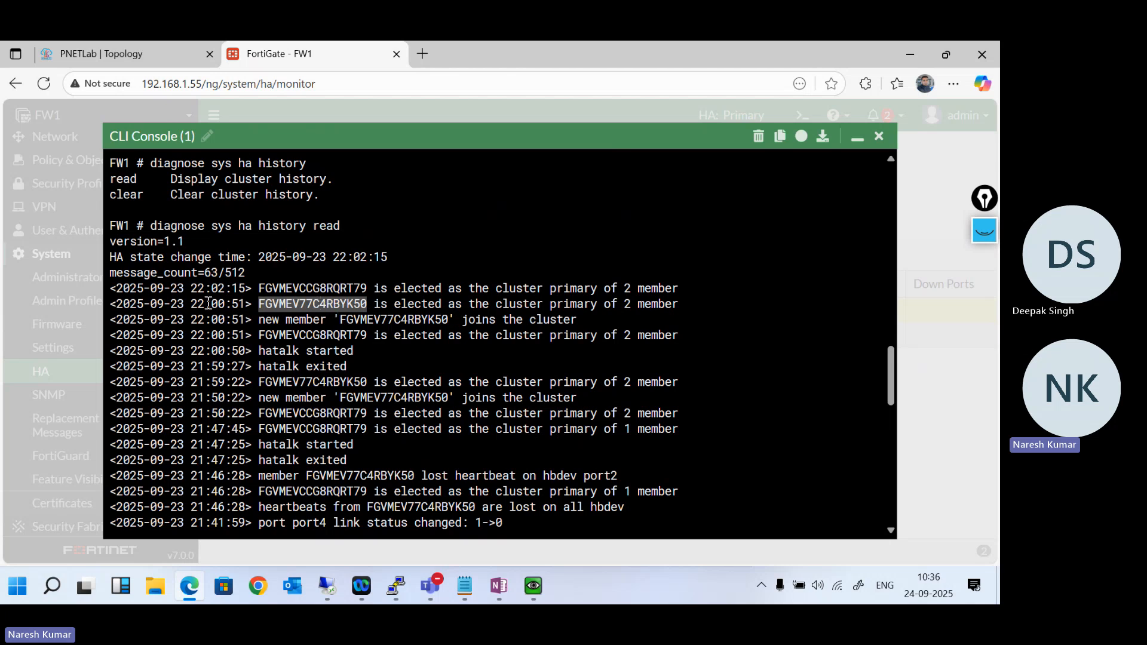
left_click_drag(192, 303, 245, 302)
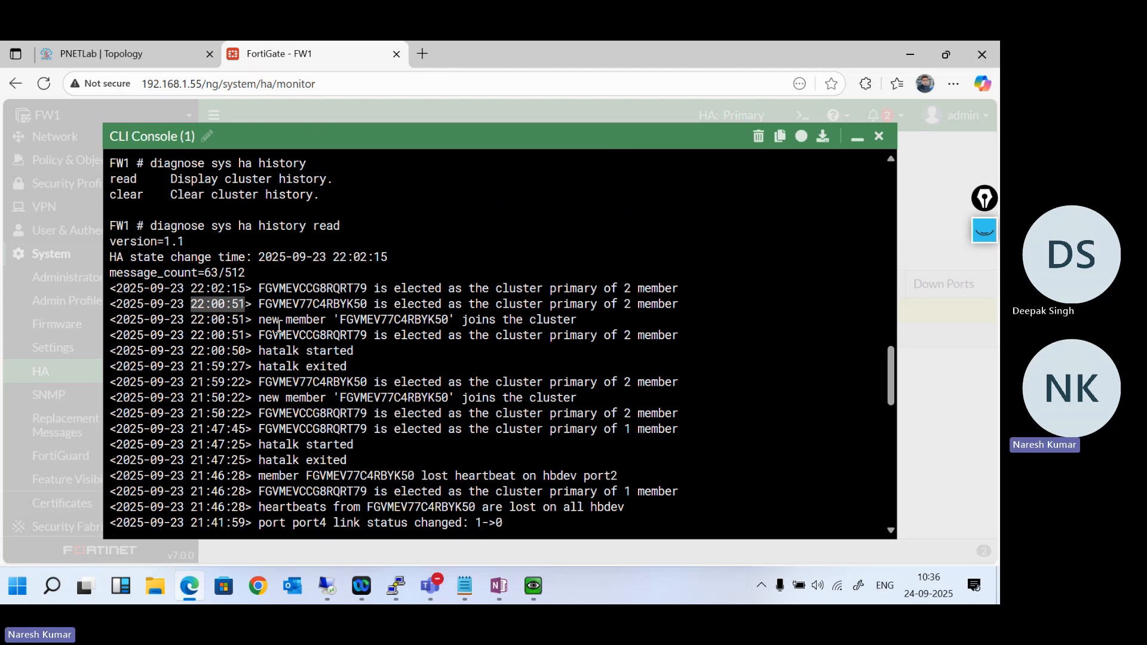
left_click_drag(259, 322, 569, 323)
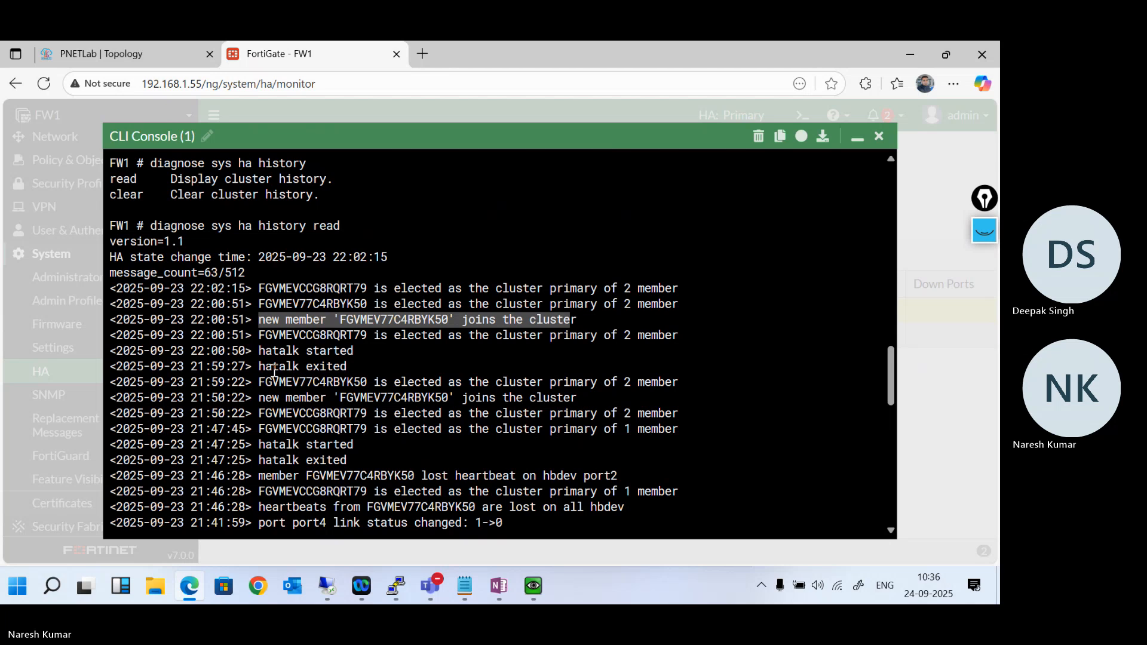
- Highlight the port4 and port1 link status change entries and review the older cluster history down to the prompt
scroll(329, 429, "down", 5)
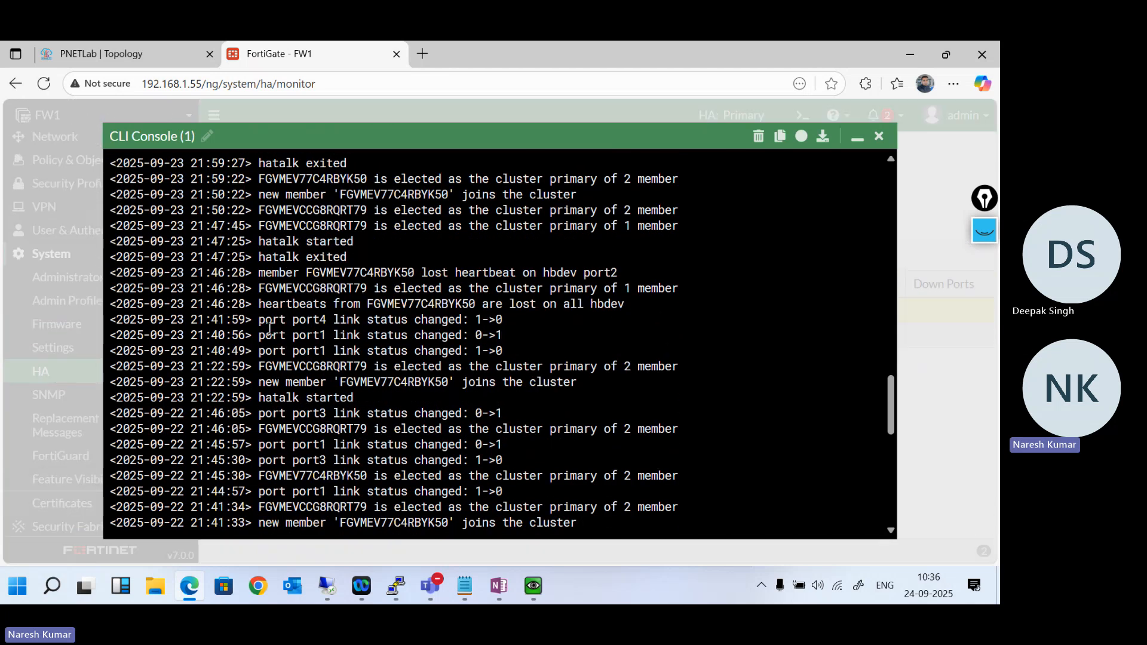
left_click_drag(263, 320, 514, 336)
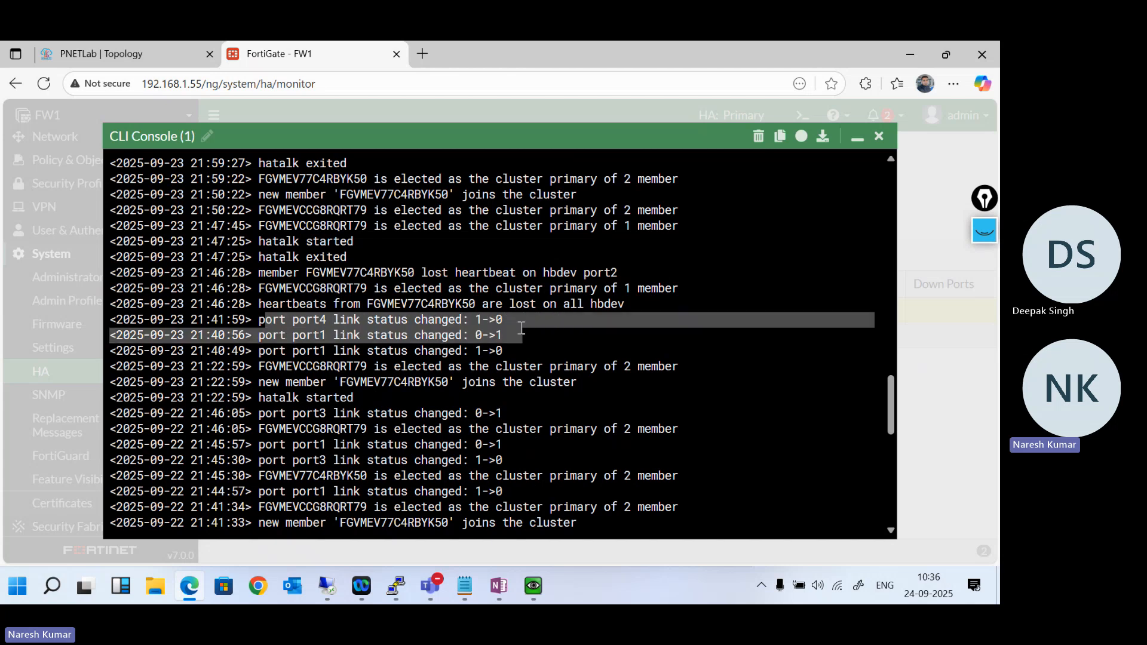
scroll(518, 331, "down", 5)
scroll(521, 328, "down", 4)
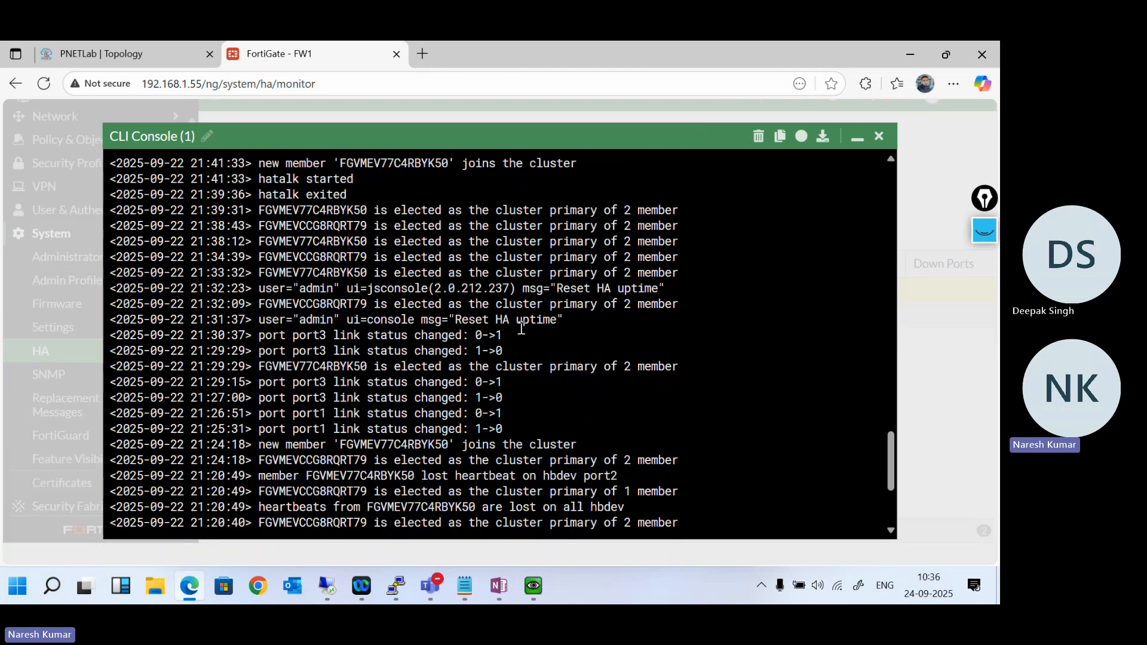
scroll(521, 328, "down", 3)
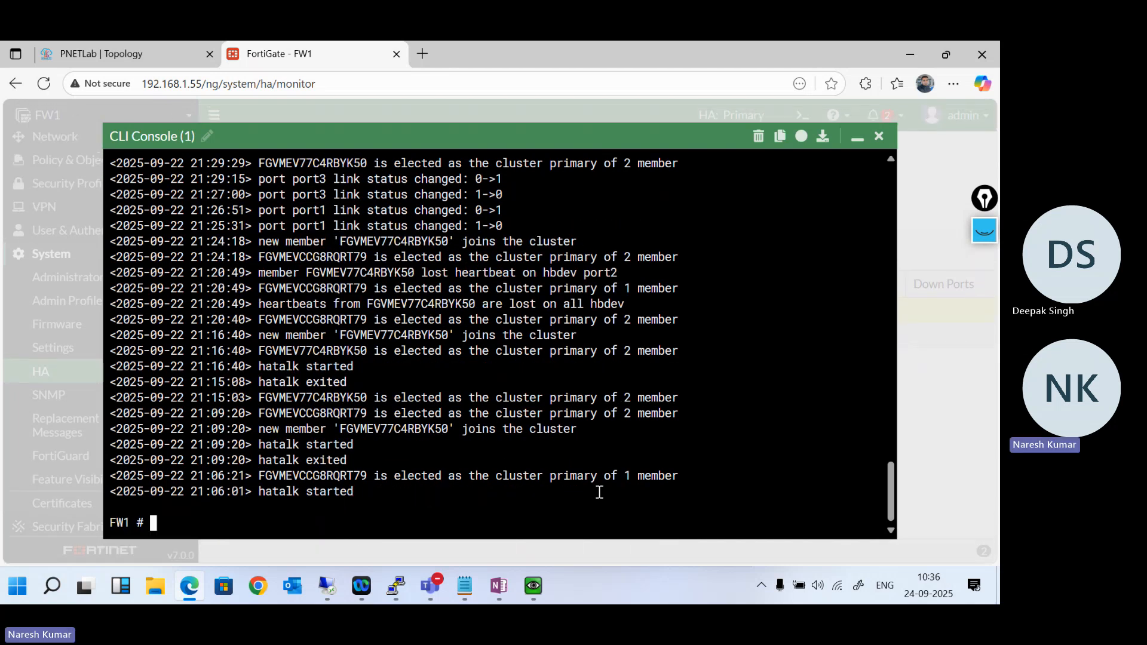
- Minimise the CLI console, view the PNETLab topology, and return to FW1's HA member table
left_click(856, 136)
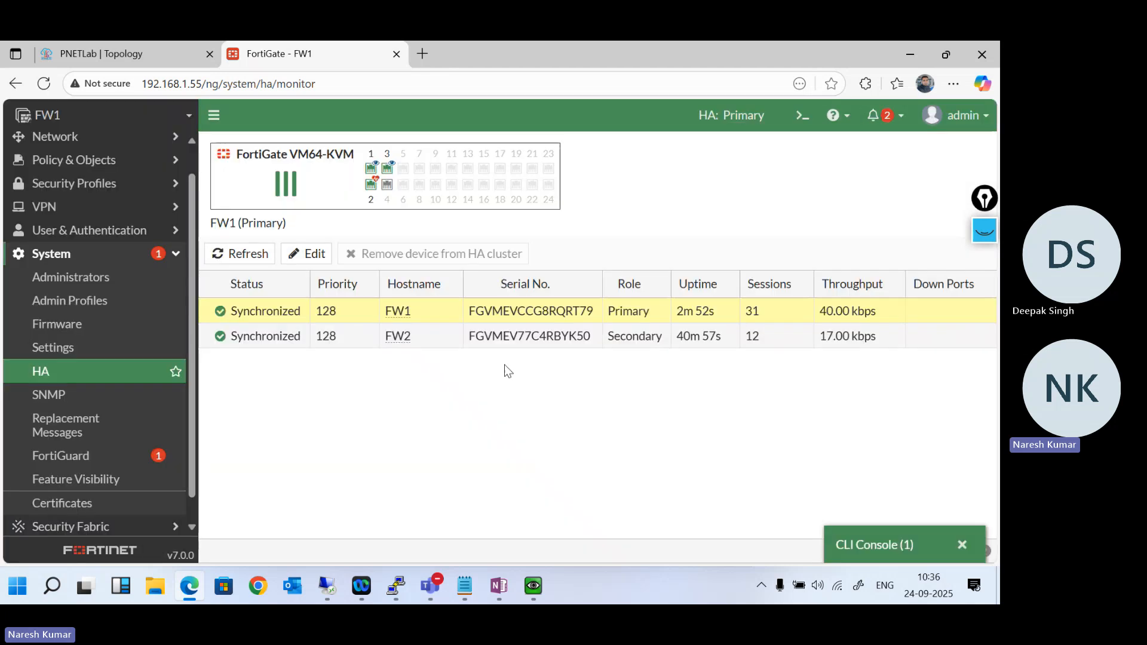
left_click(132, 54)
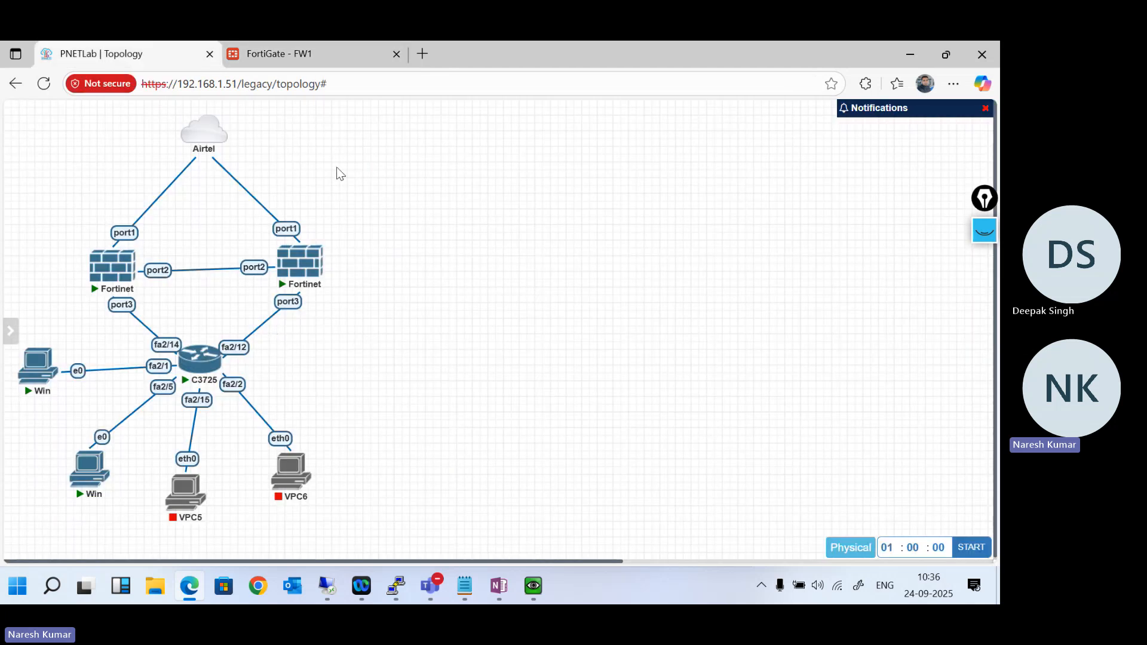
left_click(297, 59)
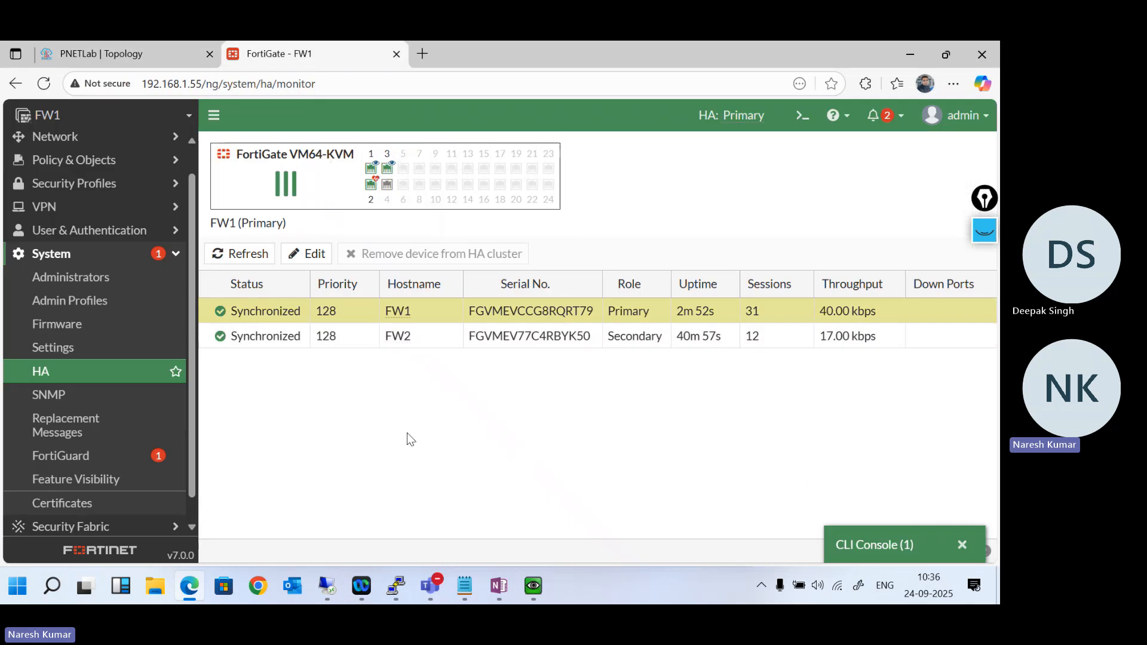
- Restore the CLI console and list the peer index options for execute ha manage
left_click(860, 543)
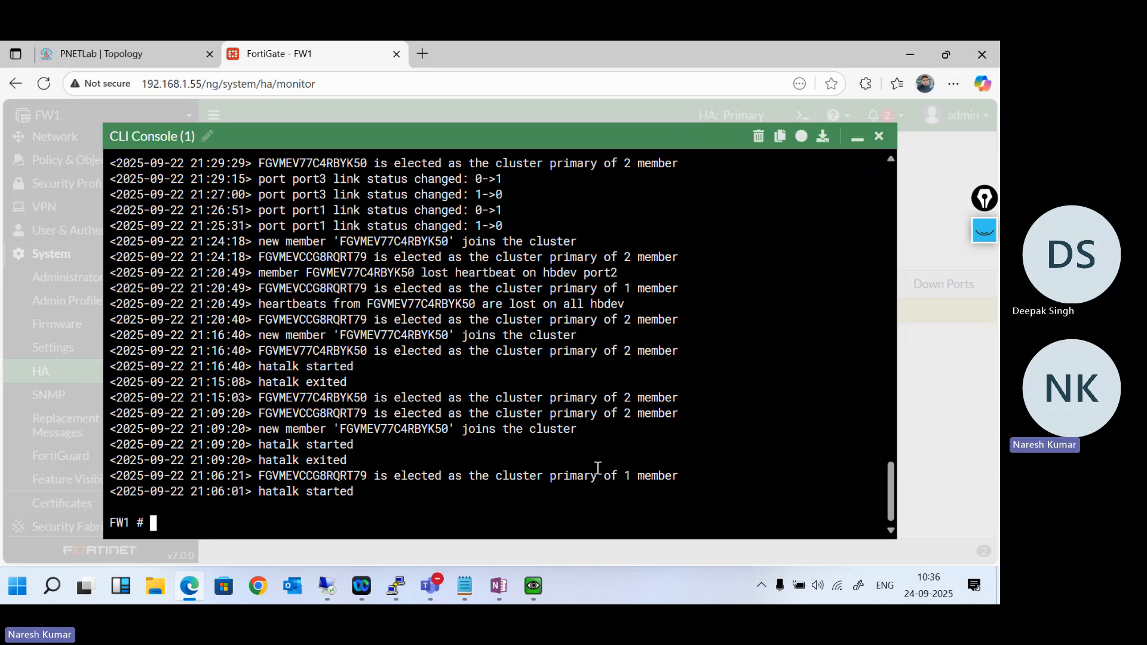
type("execute ha manage")
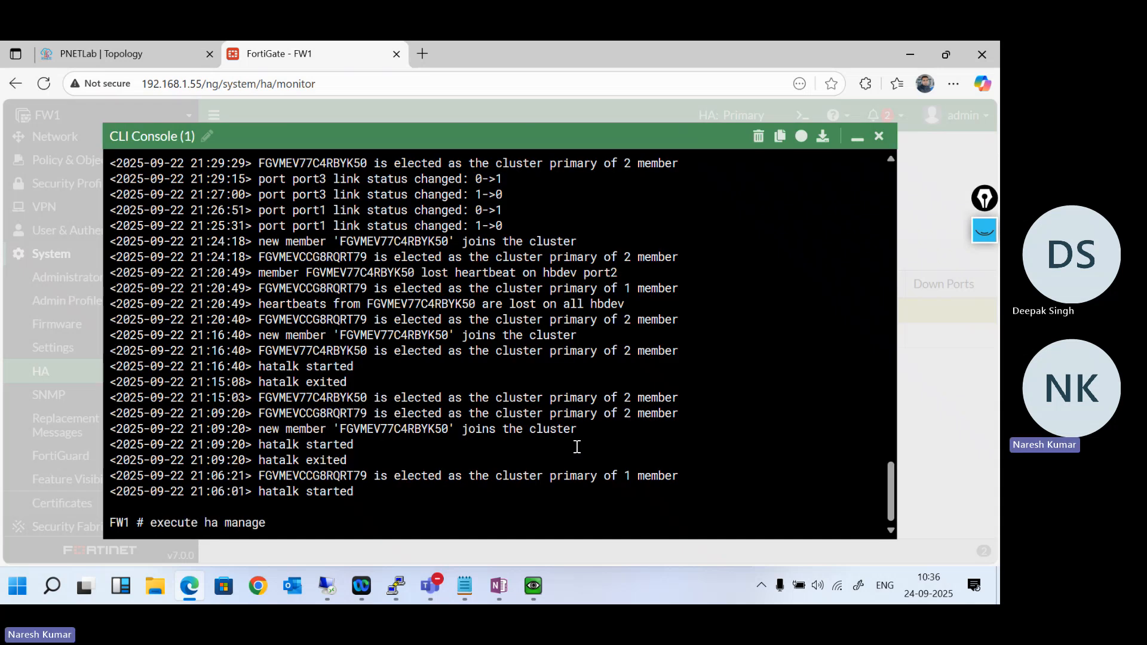
key("question")
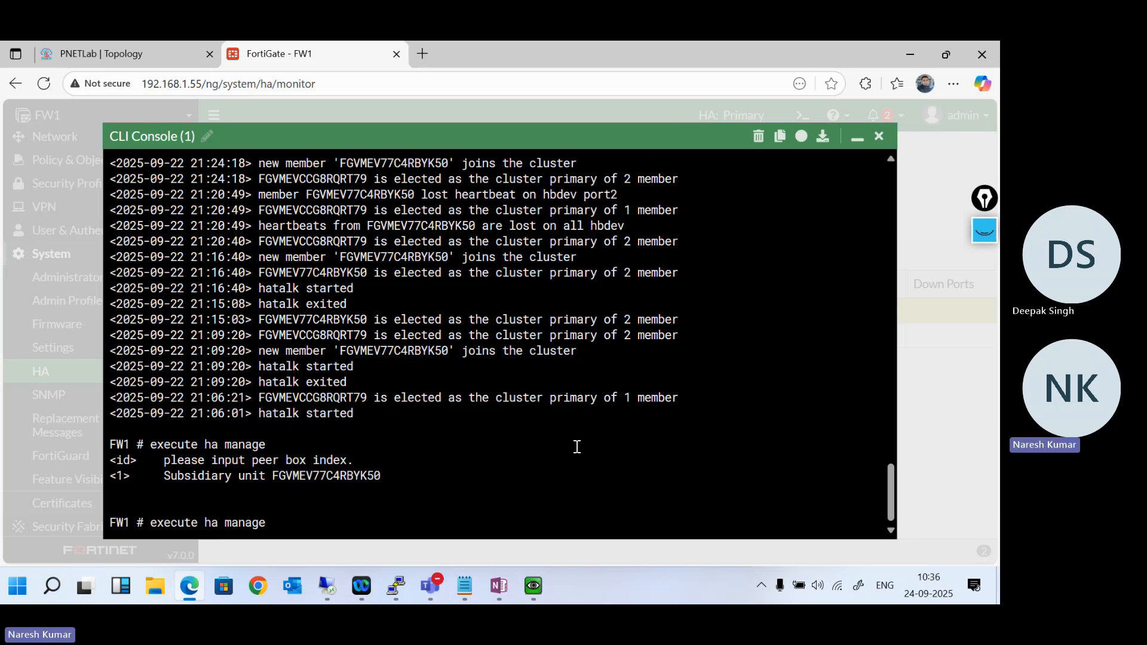
- Try to switch the console to a cluster member with execute ha manage 1 and execute ha manage 0, and recall the last command
type("1")
key("Return")
key("Up")
key("BackSpace")
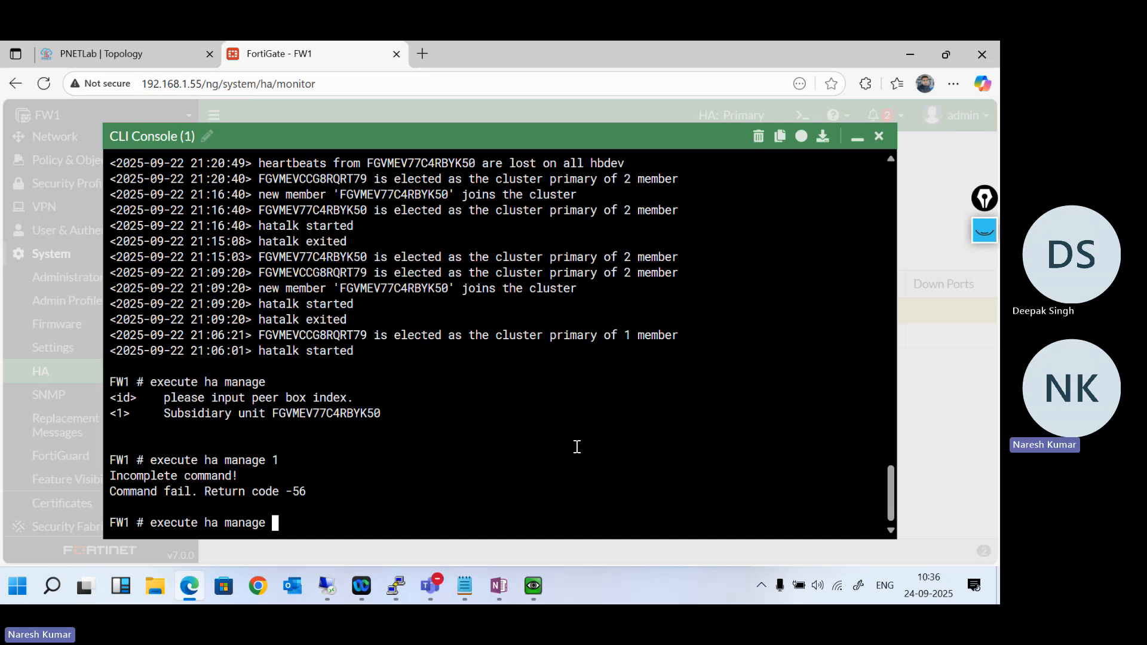
type("0")
key("Return")
key("Up")
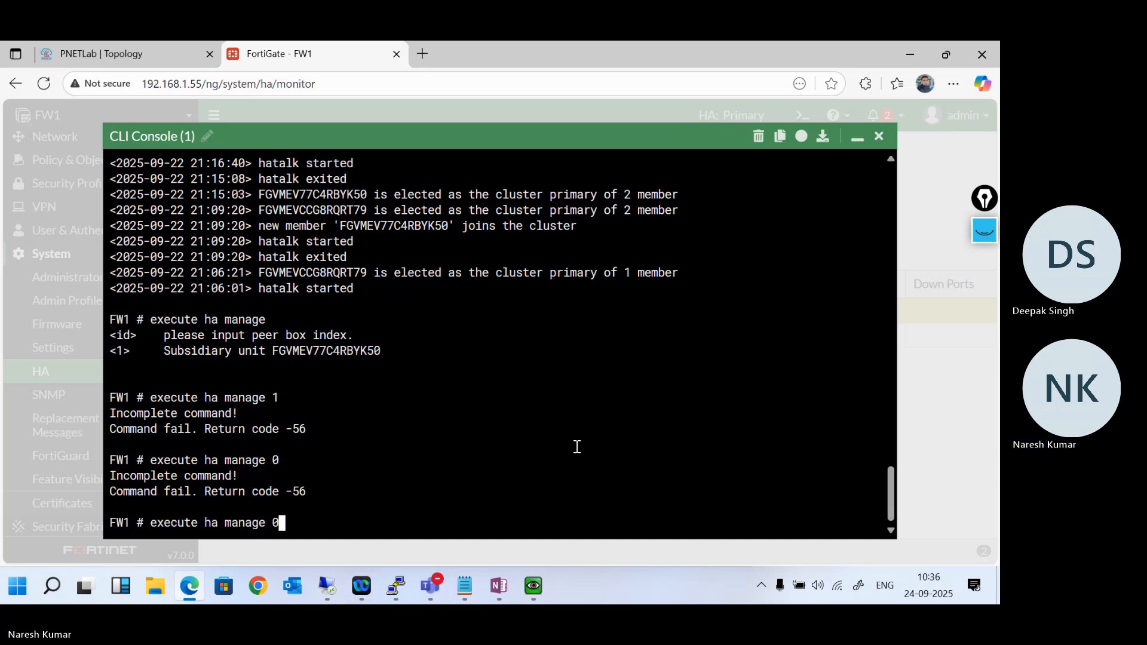
- Try to switch the console to a cluster member with execute ha manage set 1 and execute ha manage set 0
type("s")
type("et ")
type("1")
key("Return")
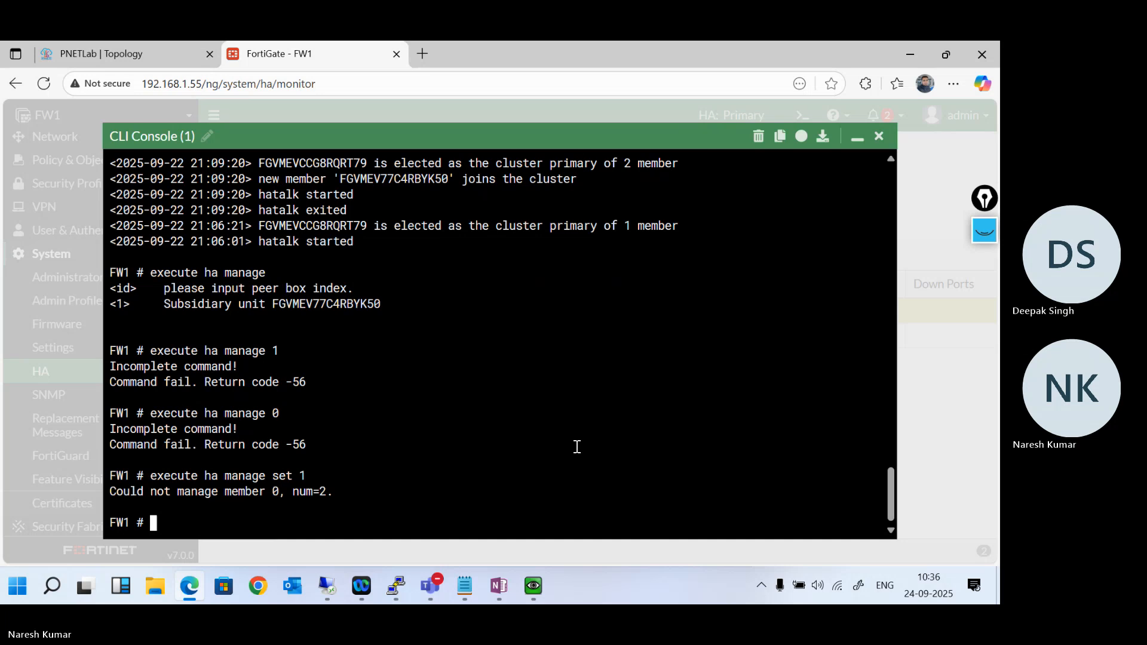
key("Up")
key("BackSpace")
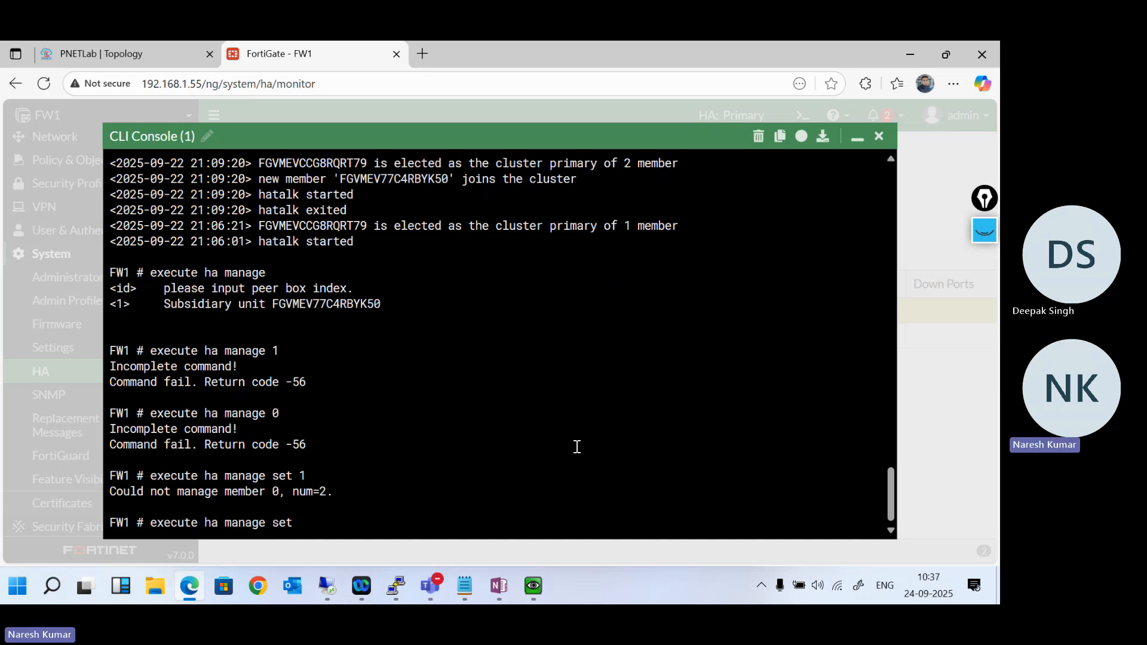
type("0")
key("Return")
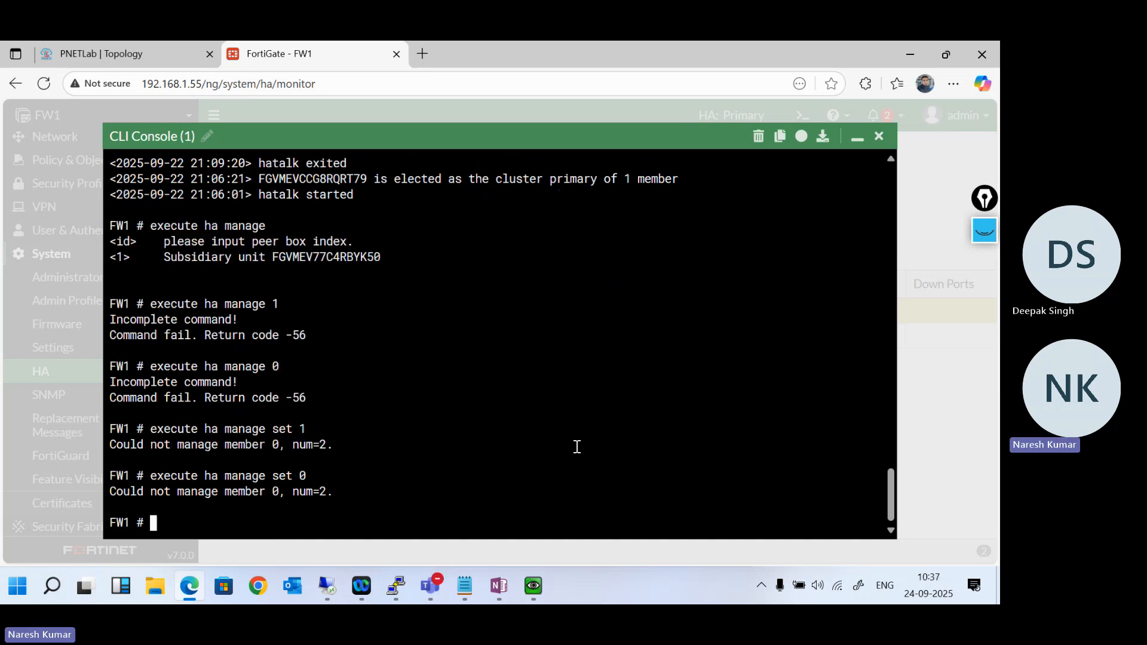
- Check the HA command notes in OneNote for the ha manage syntax and return to a clear prompt in the FortiGate console
left_click(502, 583)
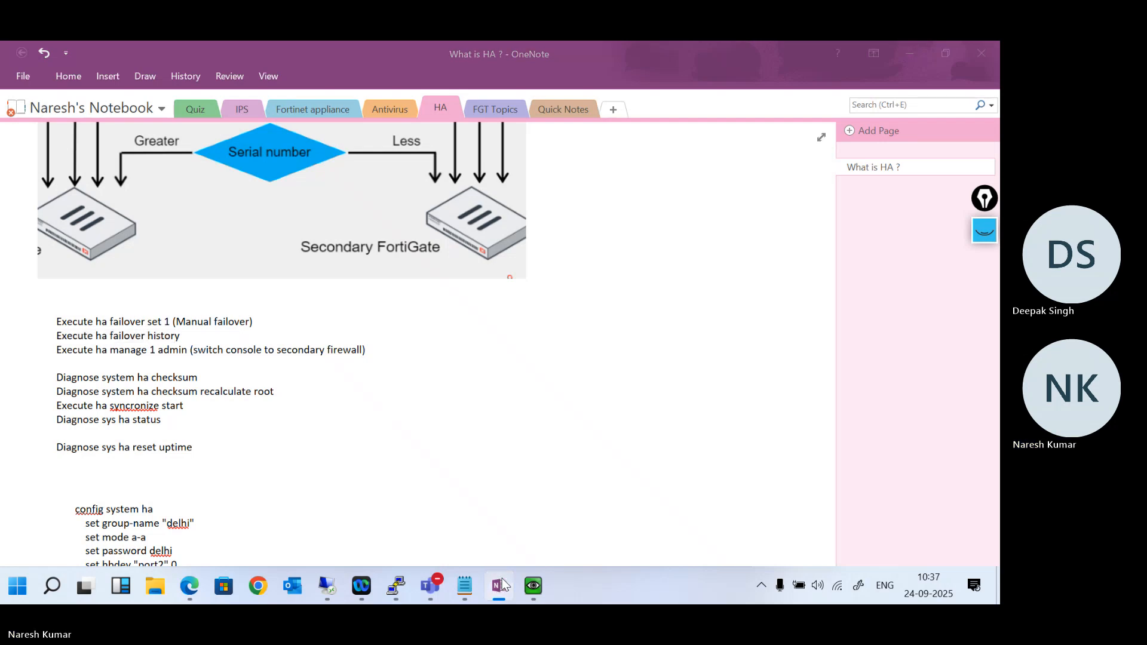
left_click(502, 586)
key("Return")
key("Return")
key("Return")
key("Return")
key("Return")
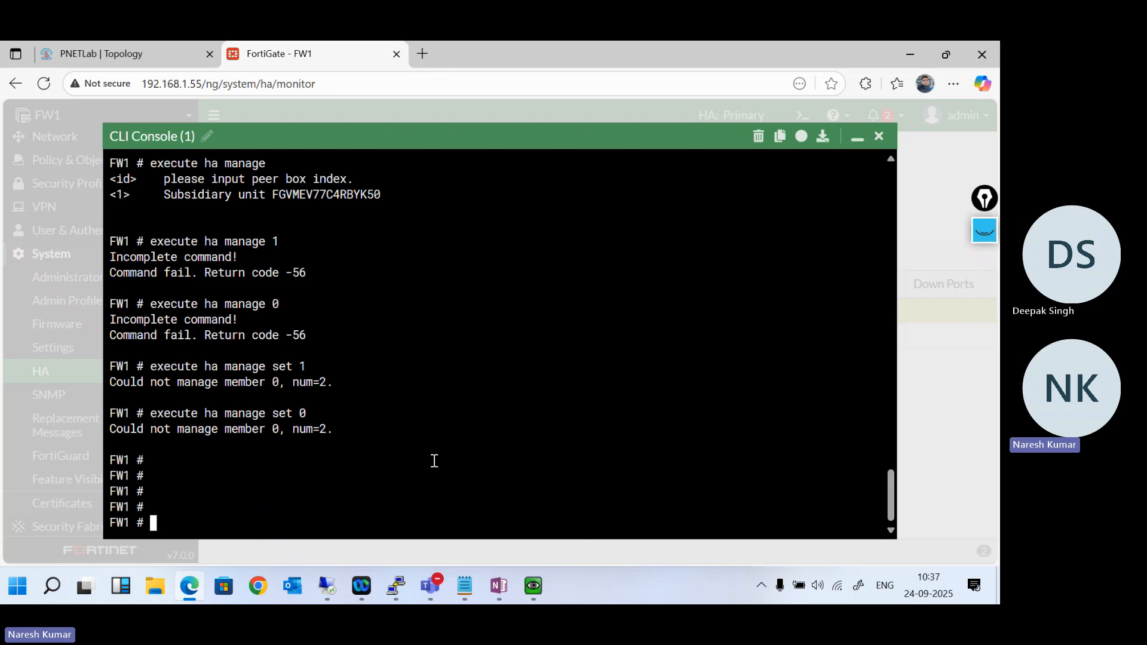
- Recall the last command, cut it back to execute ha manage, recheck the OneNote notes and list the peer index options
key("Up")
key("BackSpace")
key("BackSpace")
key("BackSpace")
key("BackSpace")
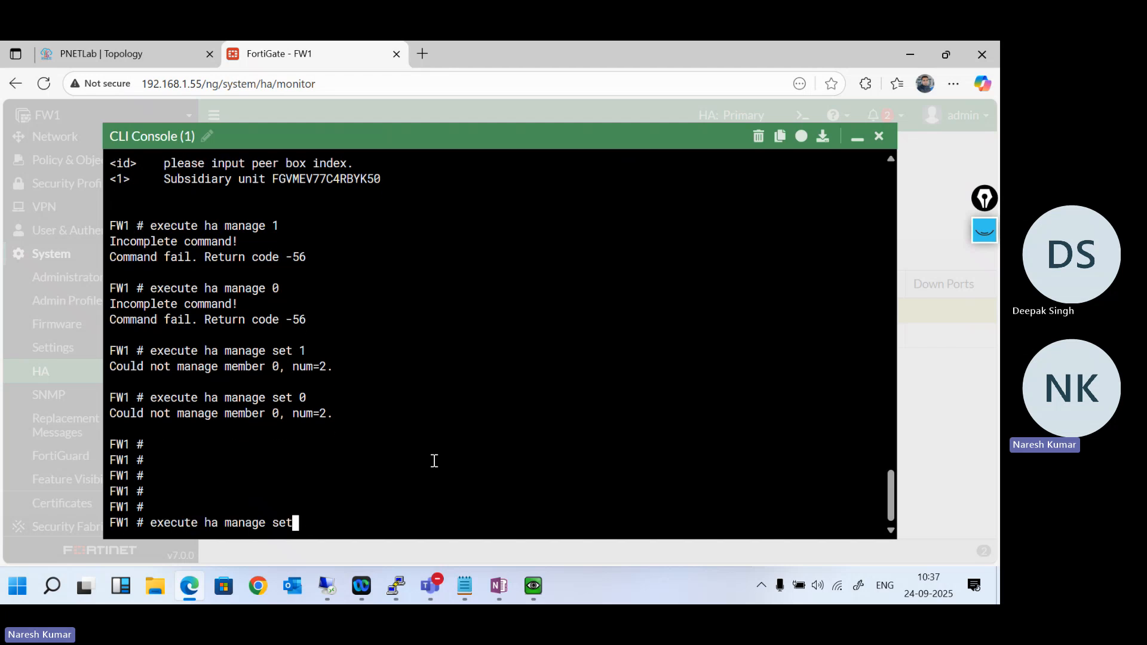
key("BackSpace")
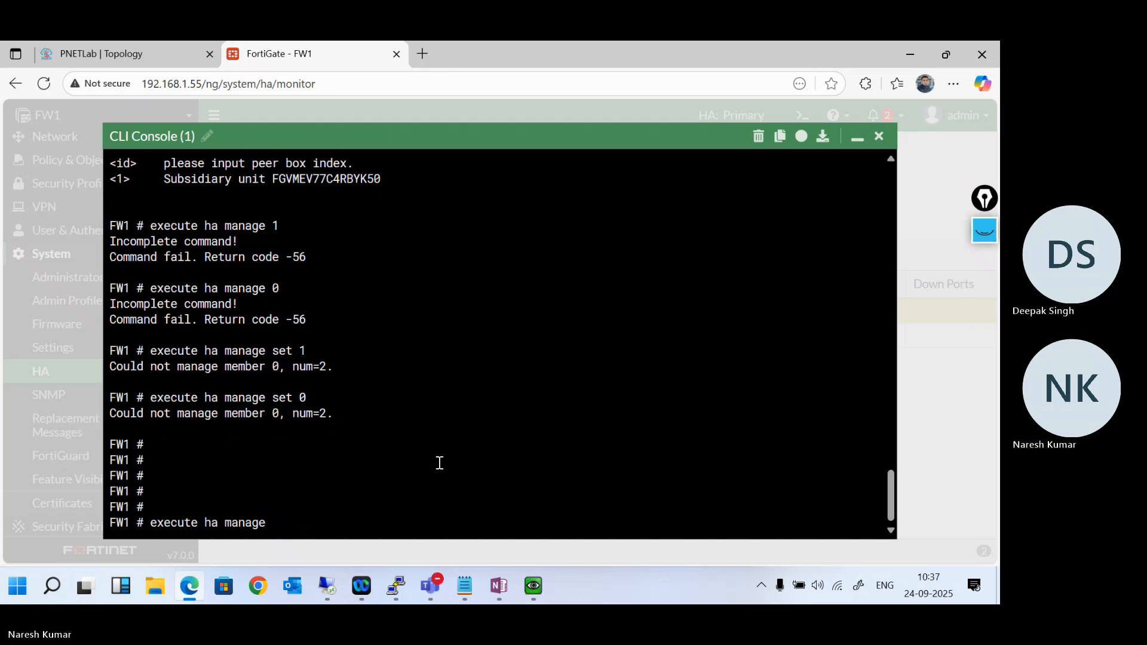
left_click(504, 597)
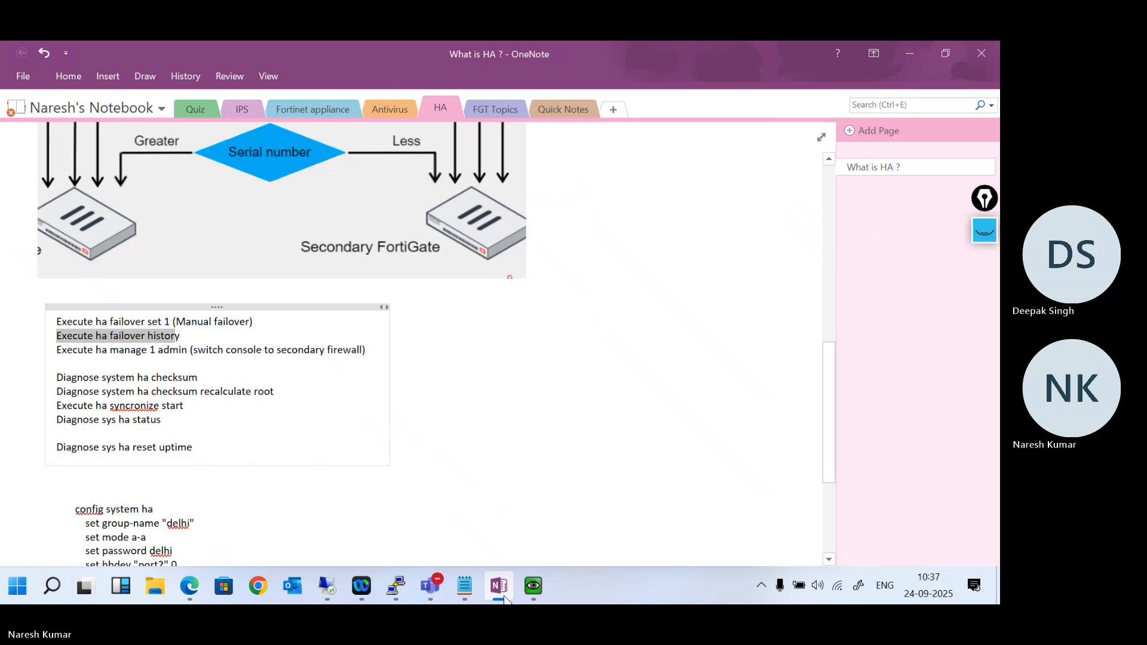
left_click(503, 597)
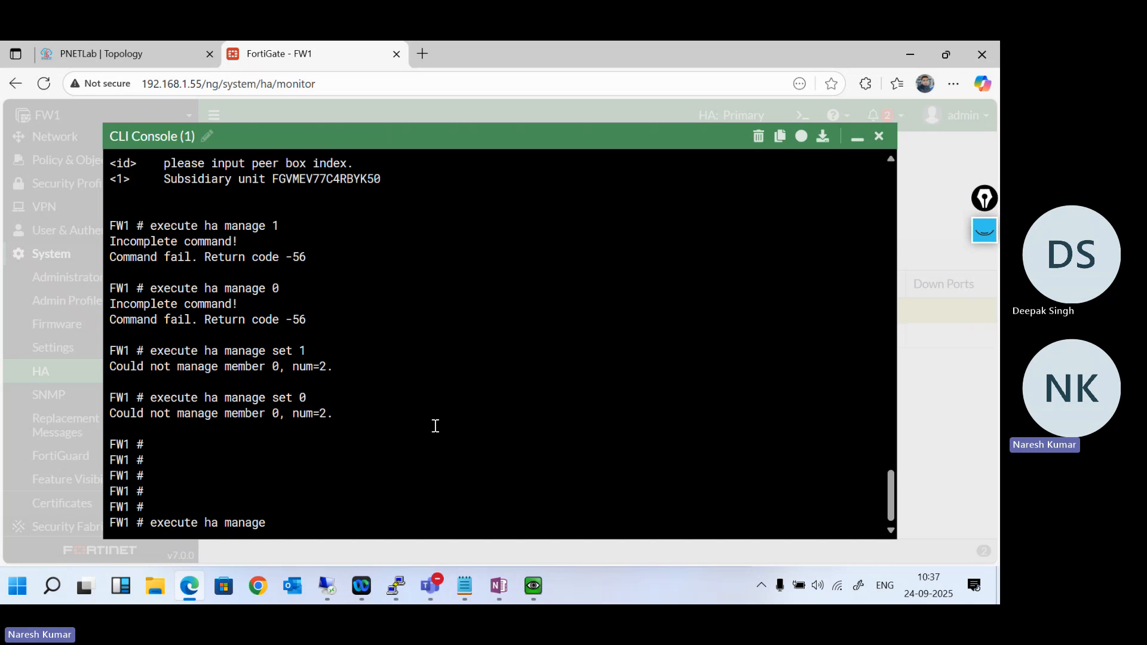
key("question")
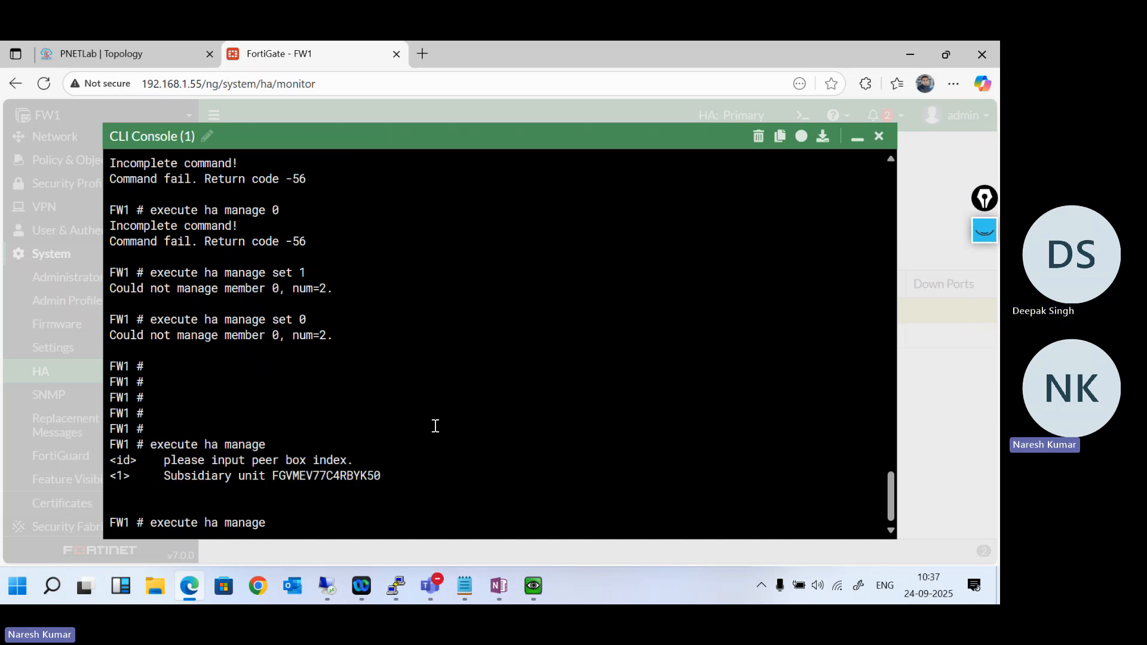
- Add peer index 1 to the command, and compare the subsidiary unit's serial number with FW2's entry in the HA member table
type("1")
left_click_drag(360, 476, 374, 476)
left_click(856, 140)
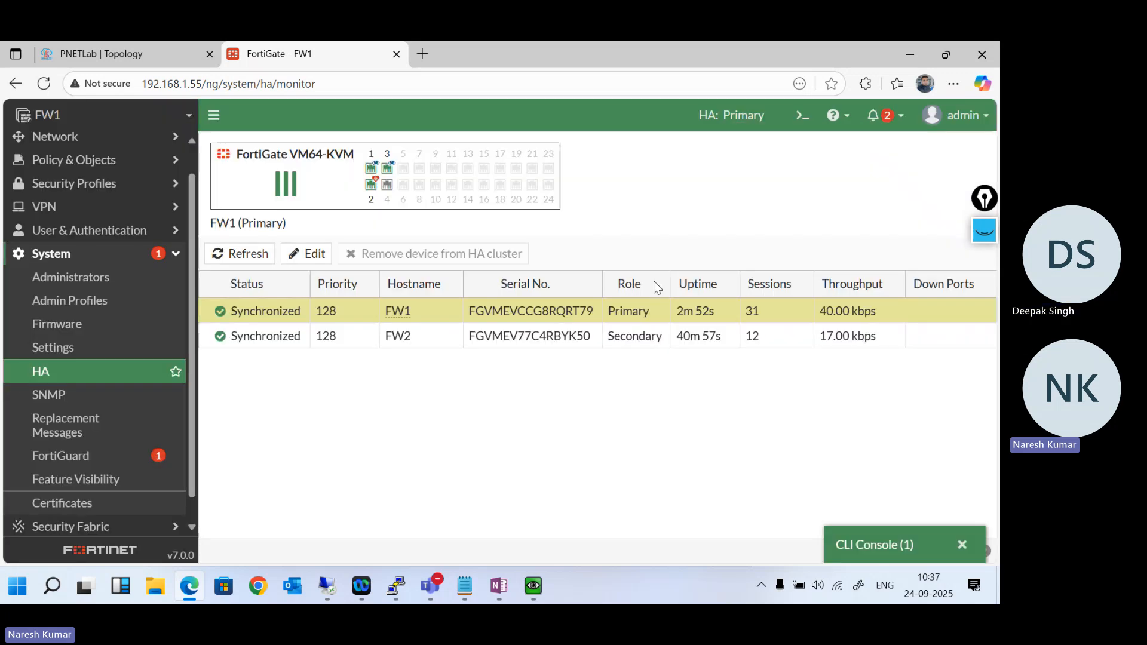
left_click(548, 341)
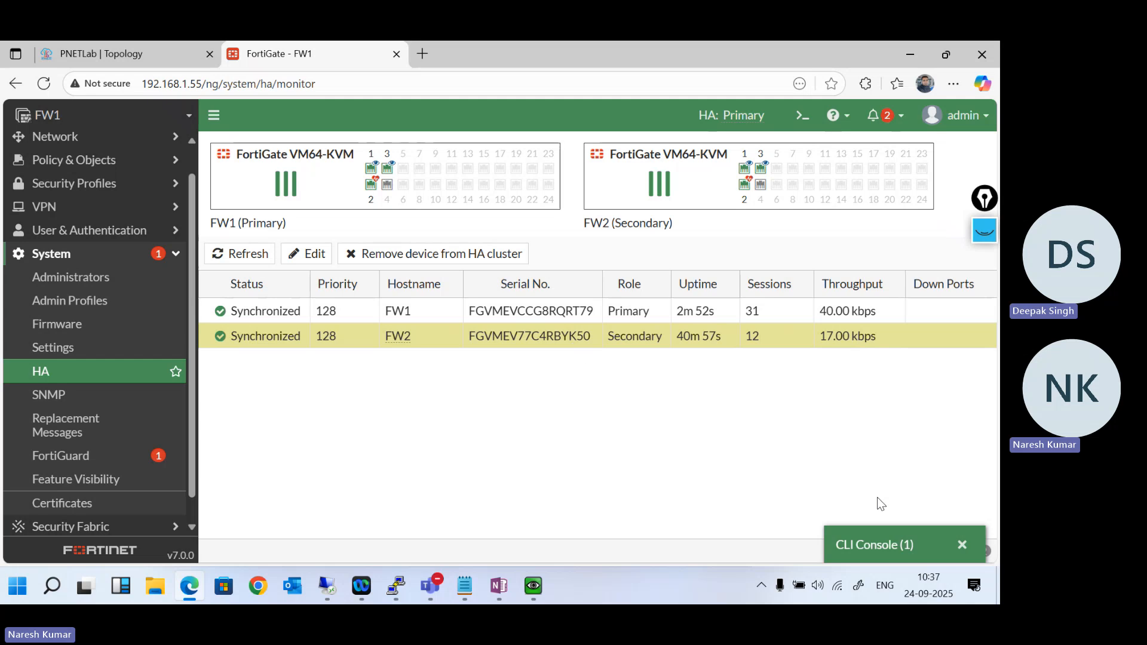
left_click(896, 544)
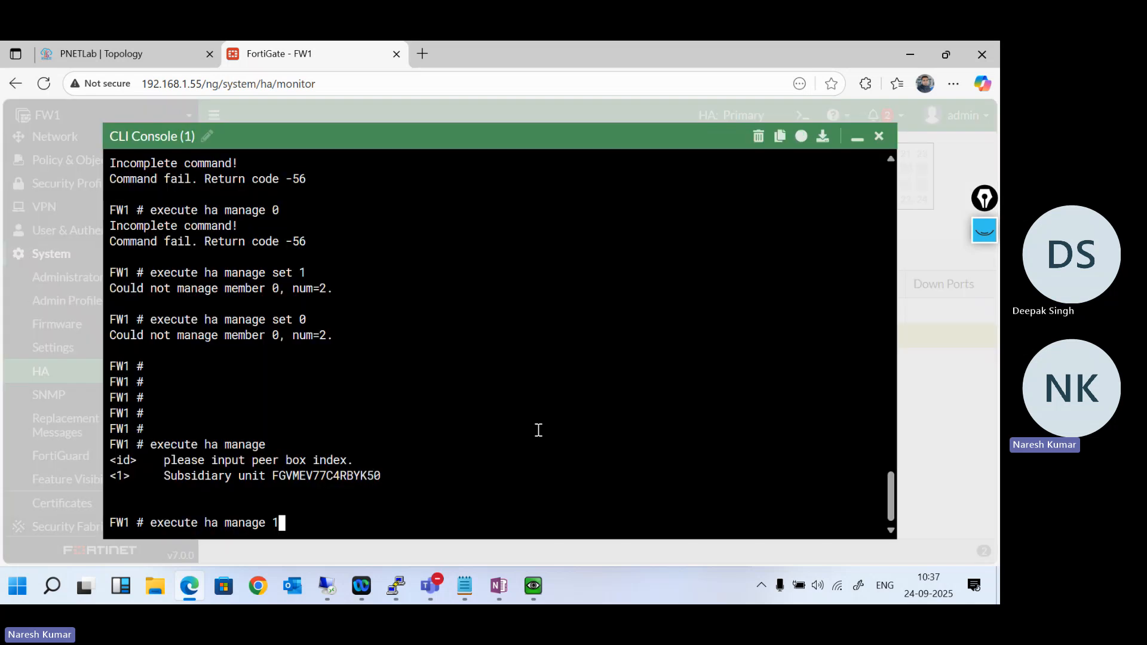
- Complete the command as execute ha manage 1 admin and submit the admin account password to open FW2's console
type("admin")
key("Return")
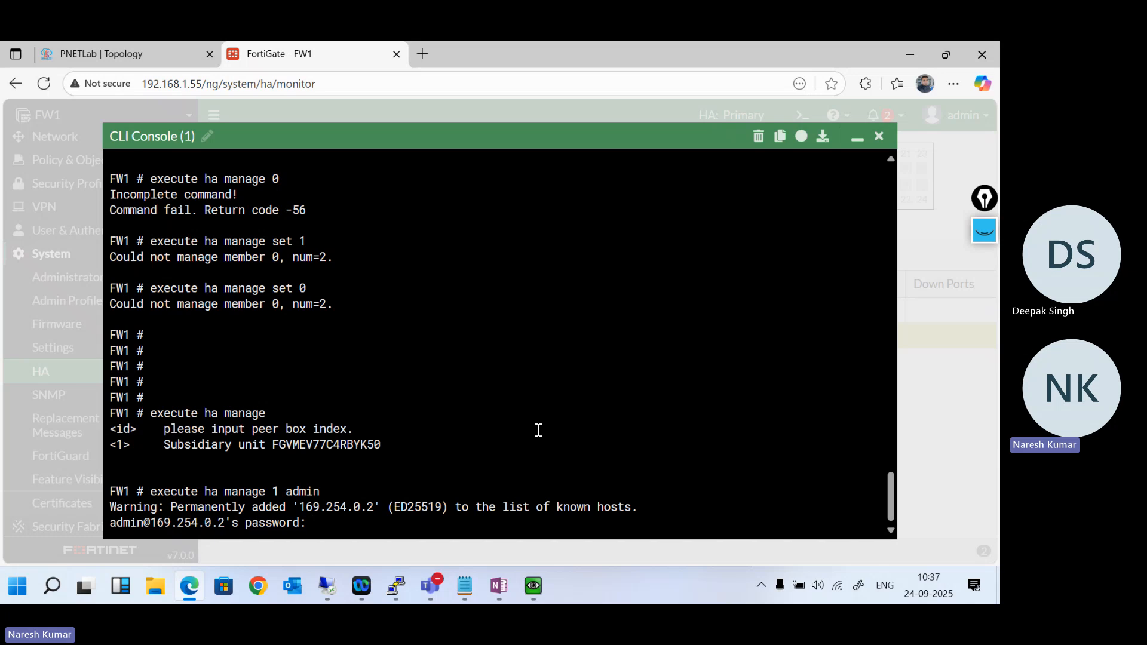
key("Return")
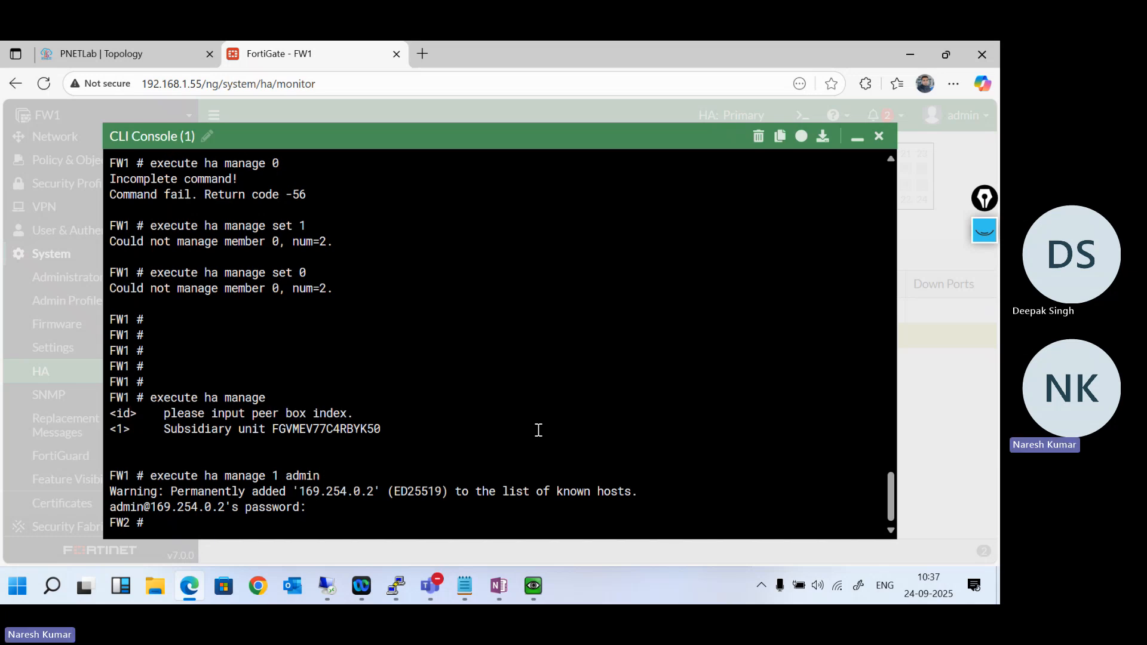
key("Return")
key("Return")
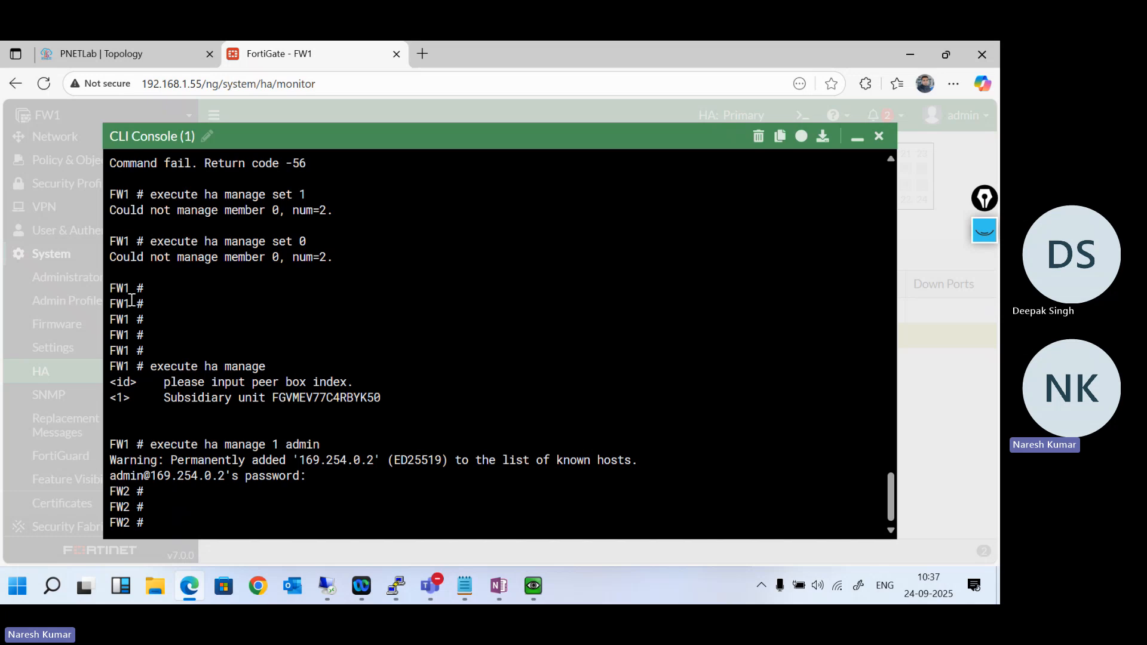
- Highlight the FW1 and FW2 prompts to compare the hostnames before and after the console switch
double_click(114, 288)
double_click(113, 494)
left_click(113, 493)
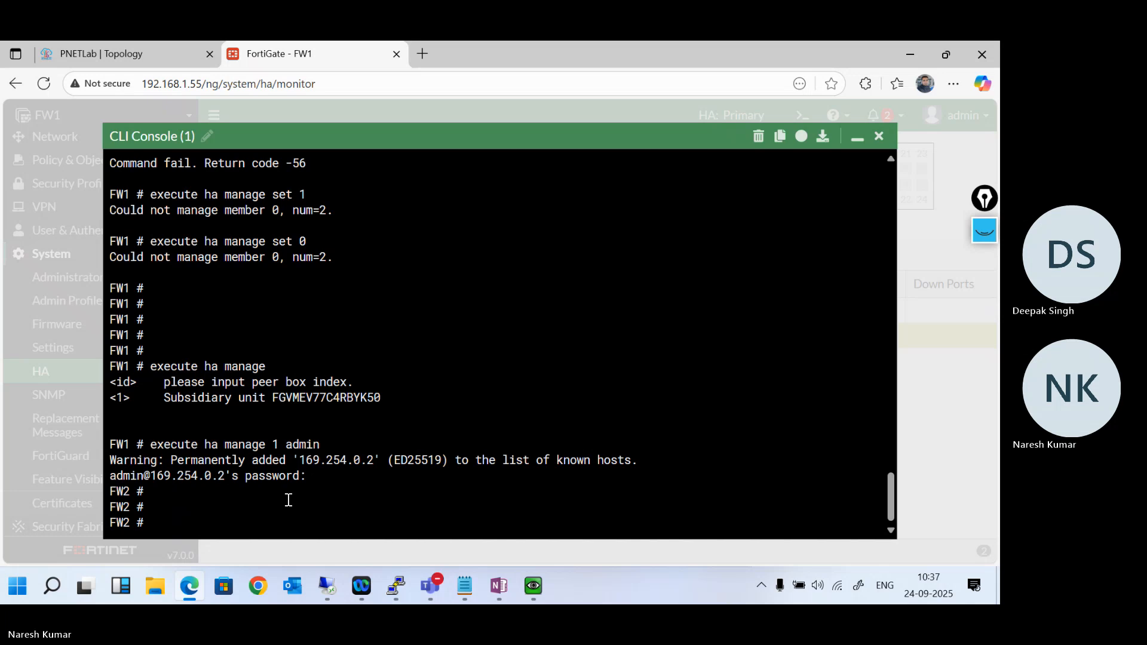
key("Return")
key("Return")
key("Return")
key("Return")
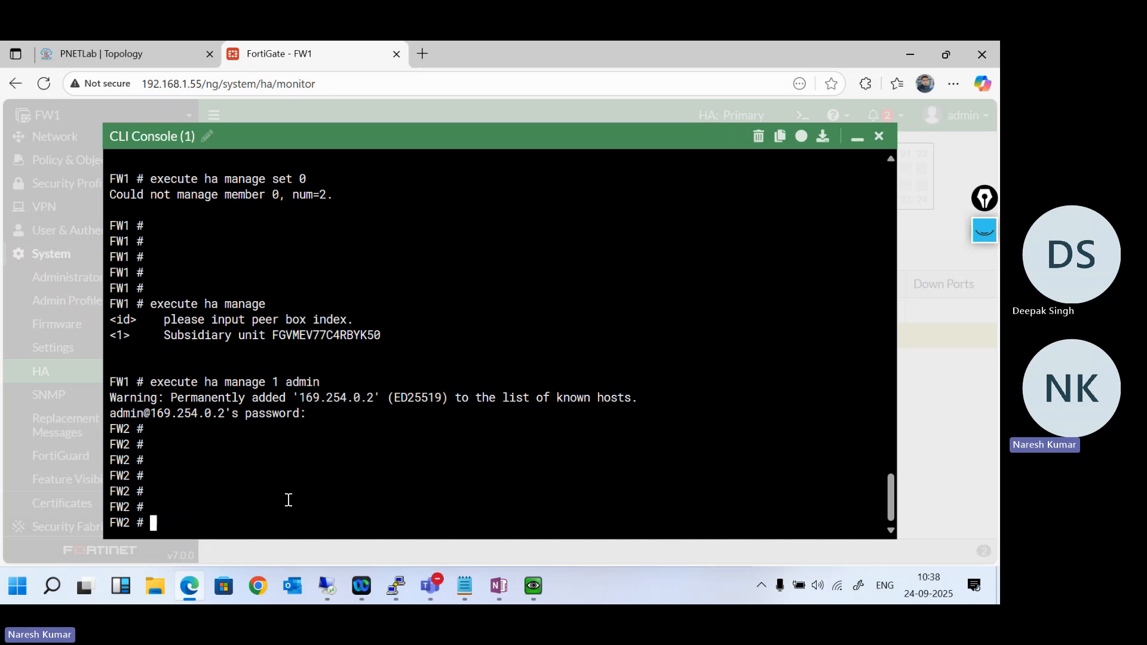
- Display FW2's HA configuration with show system ha
type("show system ha")
key("Return")
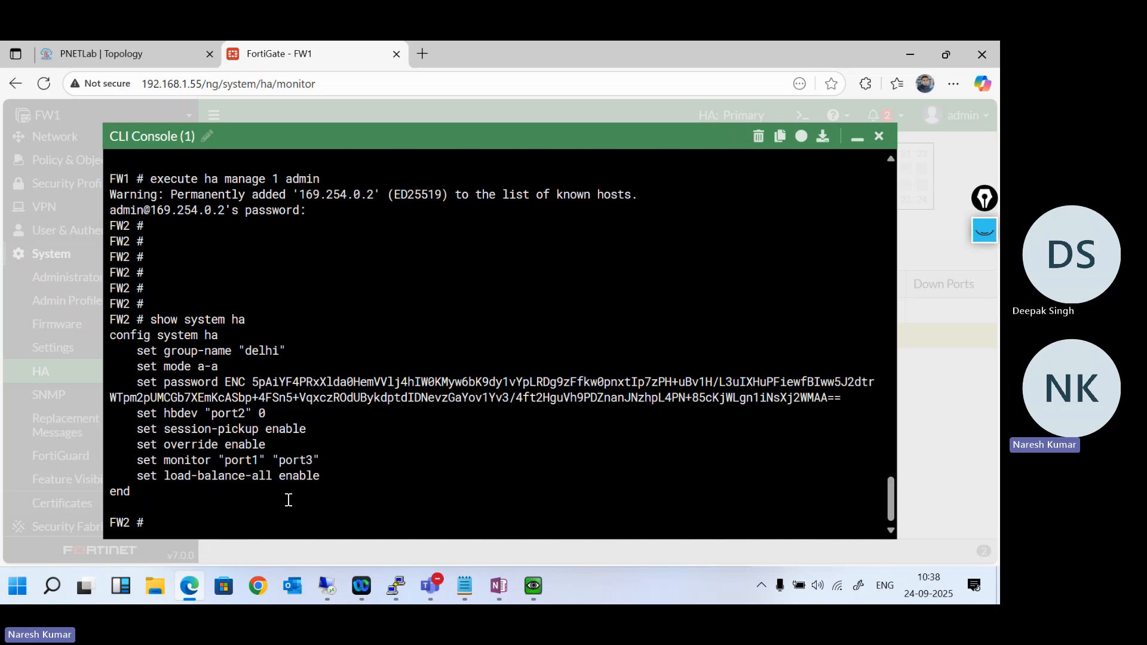
key("Return")
key("Return")
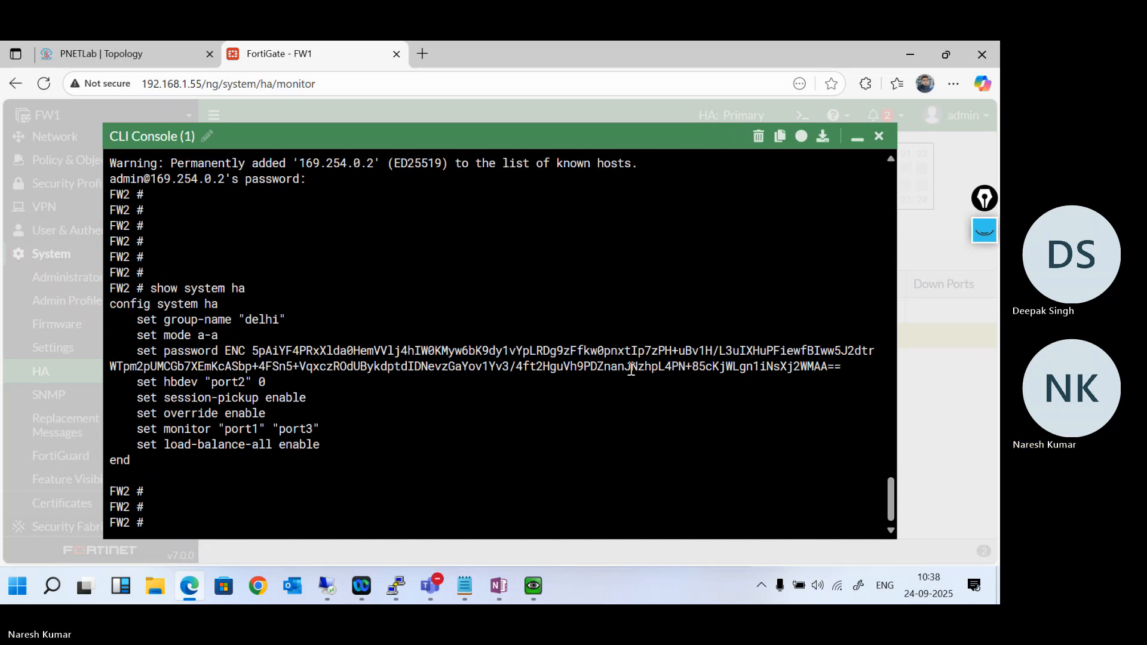
- List FW2's ports with get system interface physical, highlight port1's IP address and read through to the end of the output
type("get system ")
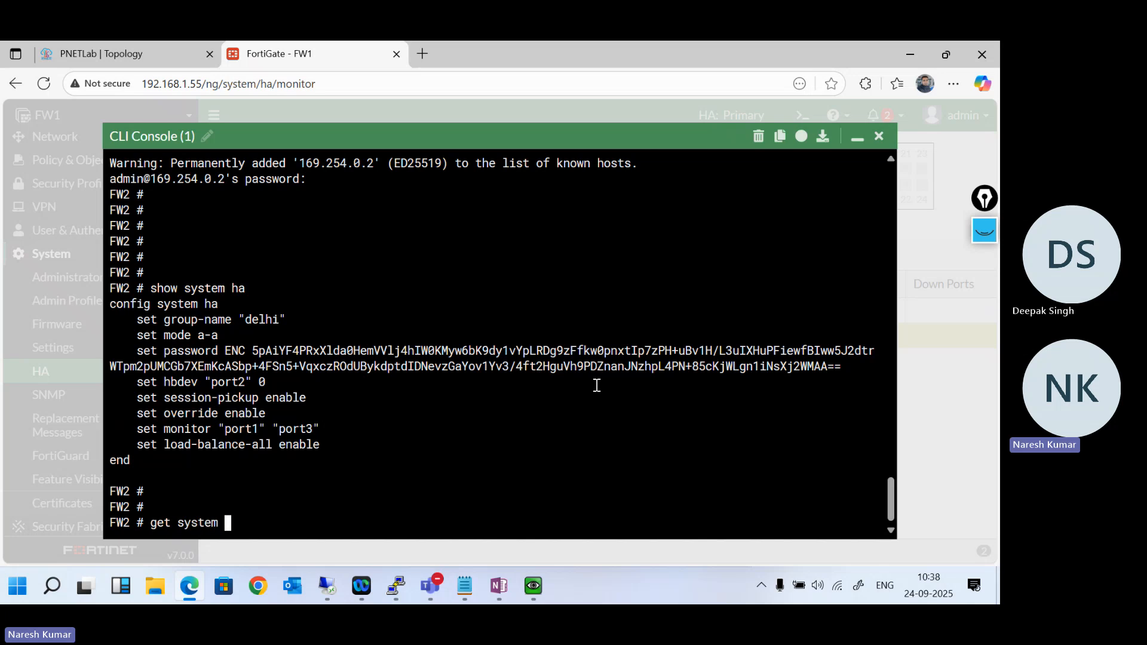
type("interface ph")
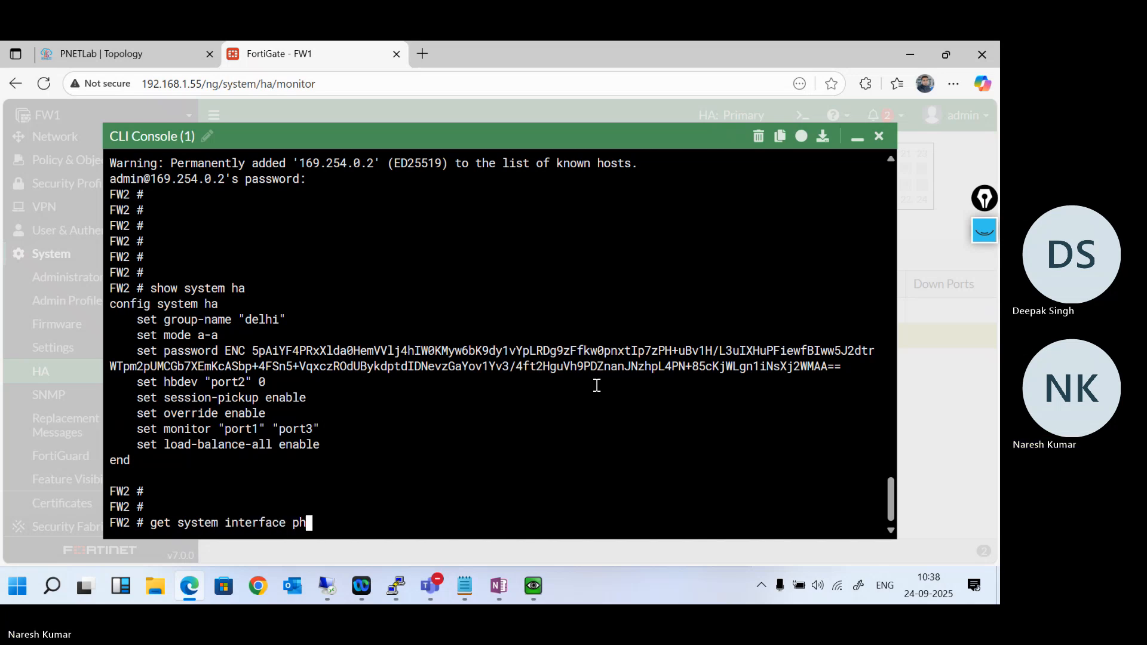
key("Tab")
key("Return")
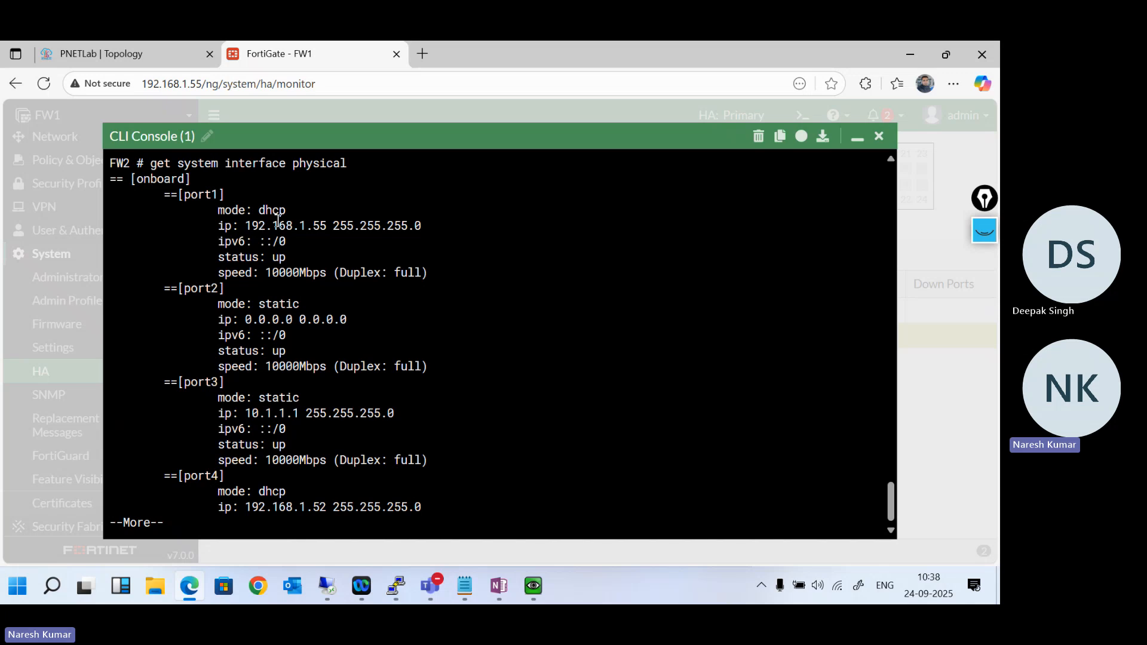
double_click(322, 230)
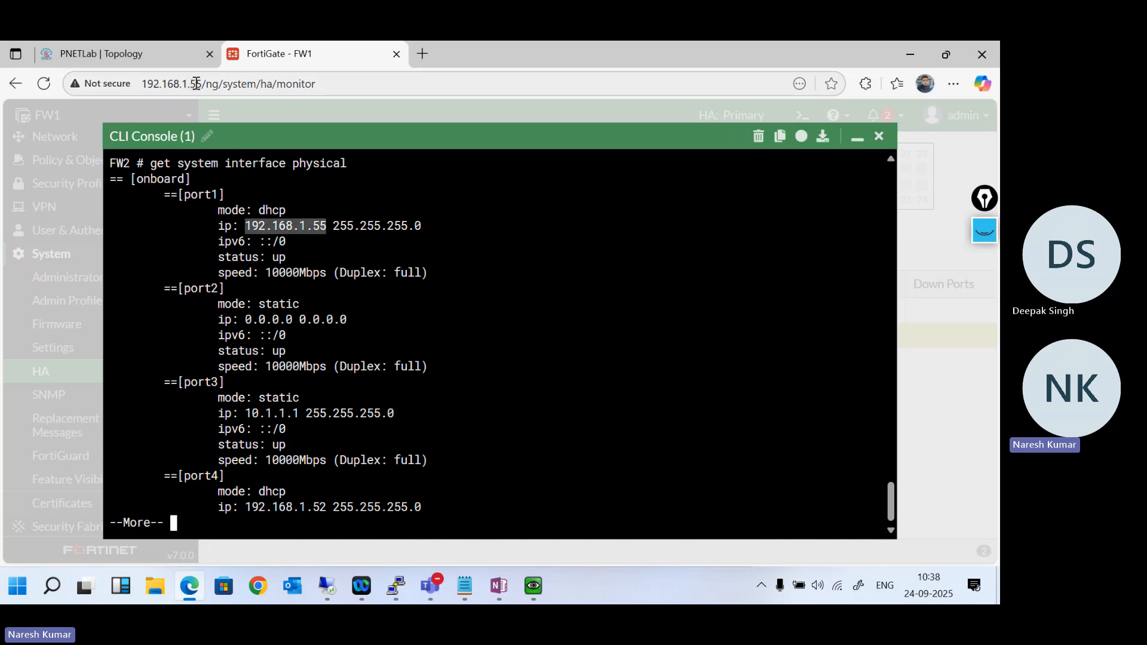
left_click(273, 224)
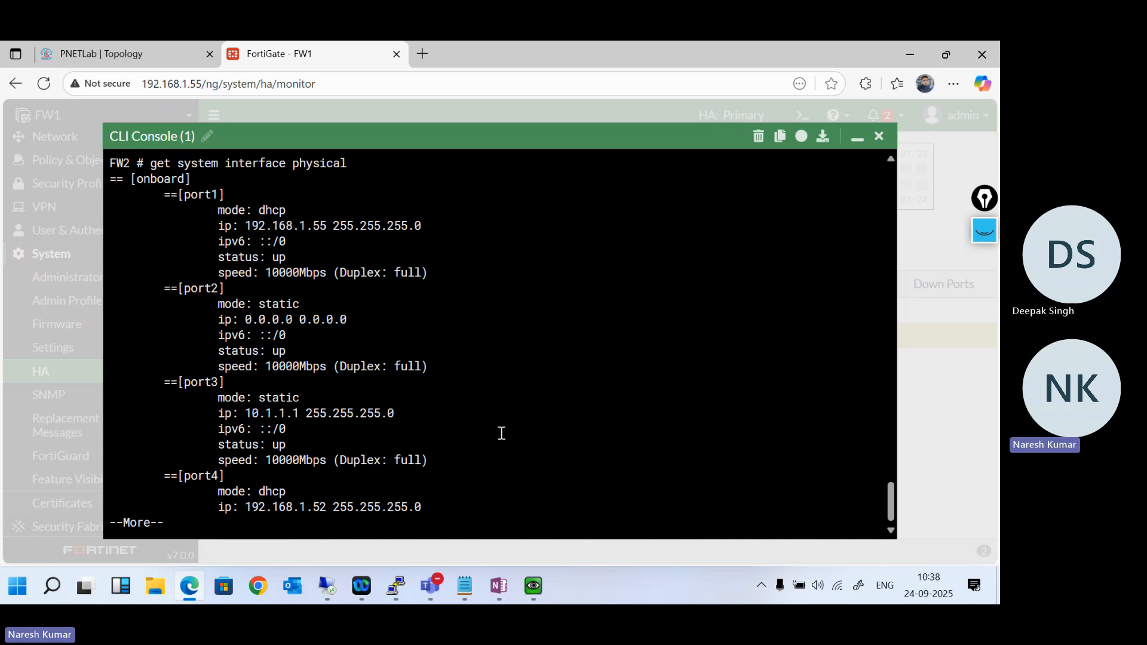
key("space")
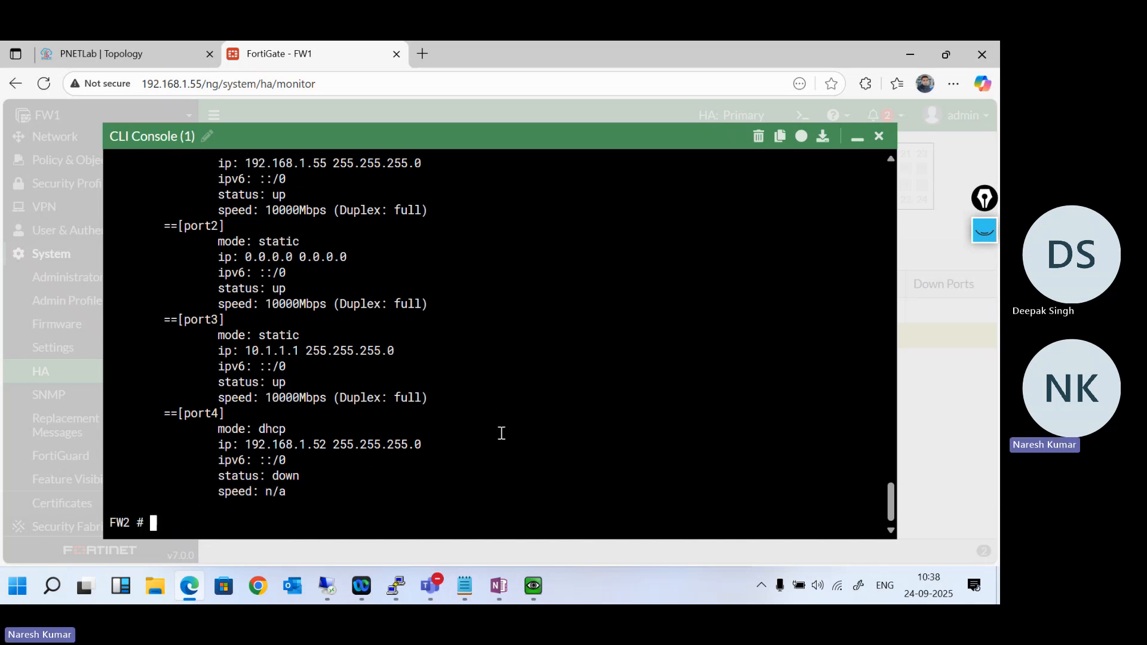
key("Return")
key("Return")
key("Return")
key("Return")
key("Return")
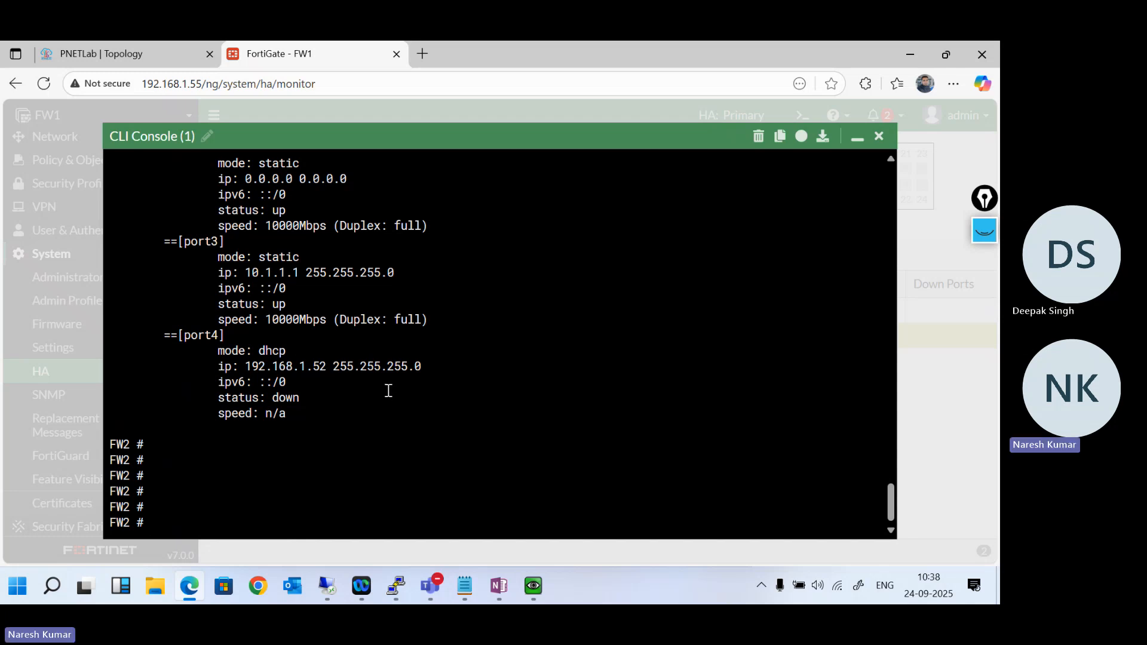
- List the peer index options for execute ha manage from FW2's prompt
type("execute ")
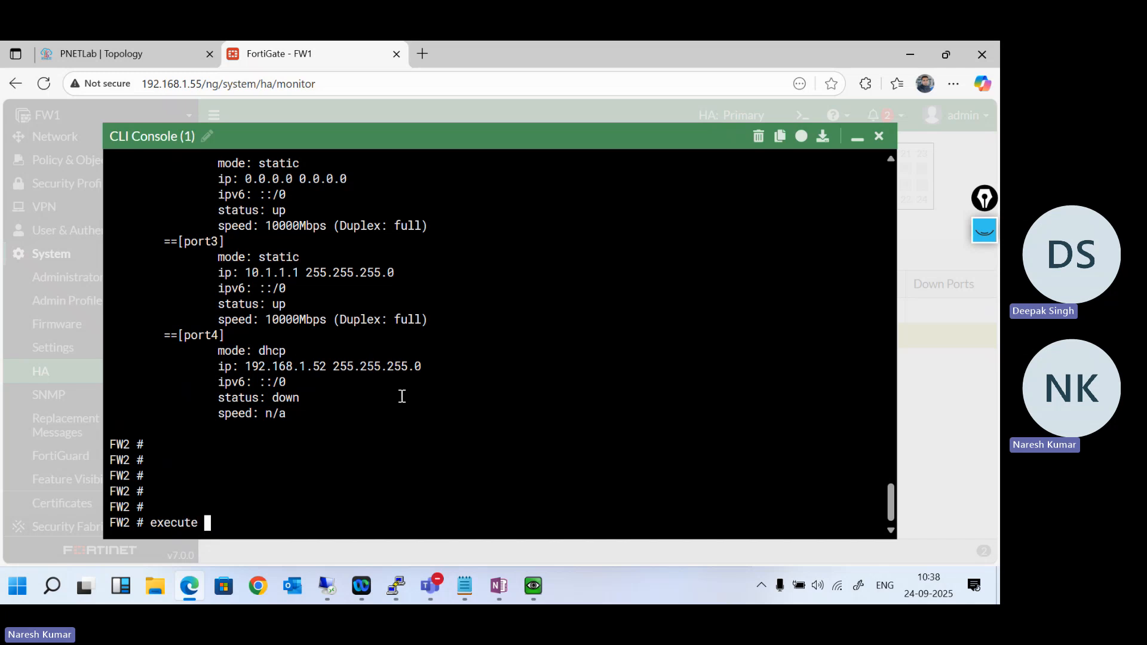
type("ha manage")
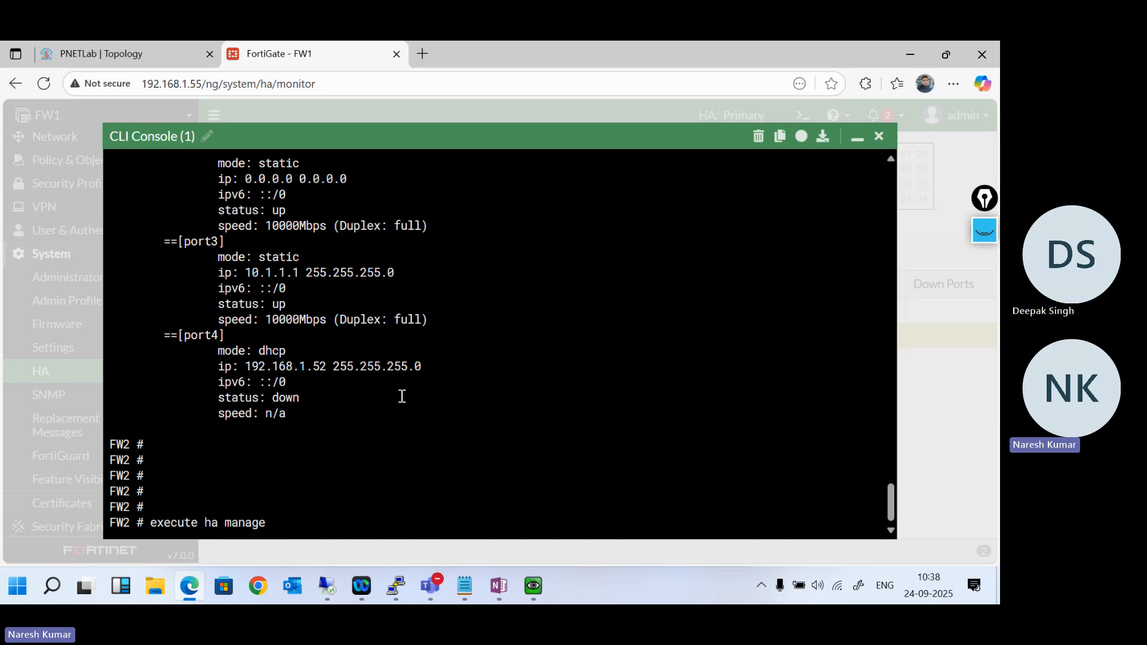
key("question")
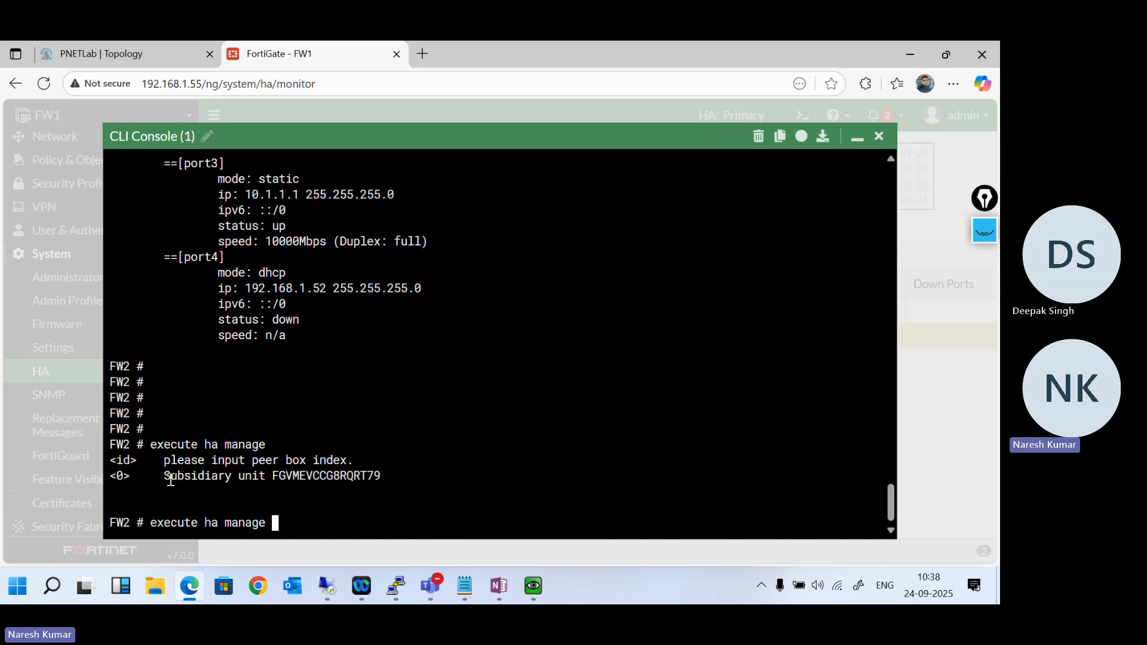
- Switch the console from FW2 back to FW1 with execute ha manage 0 admin and submit the admin account password
type("0 admin")
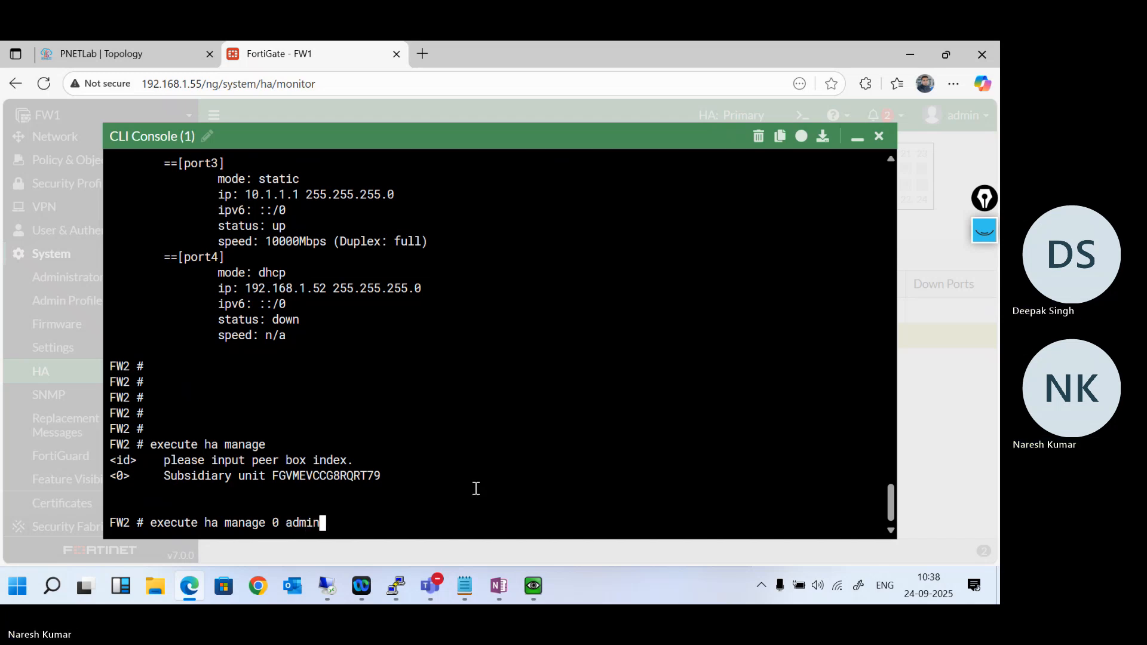
key("Return")
key("Return")
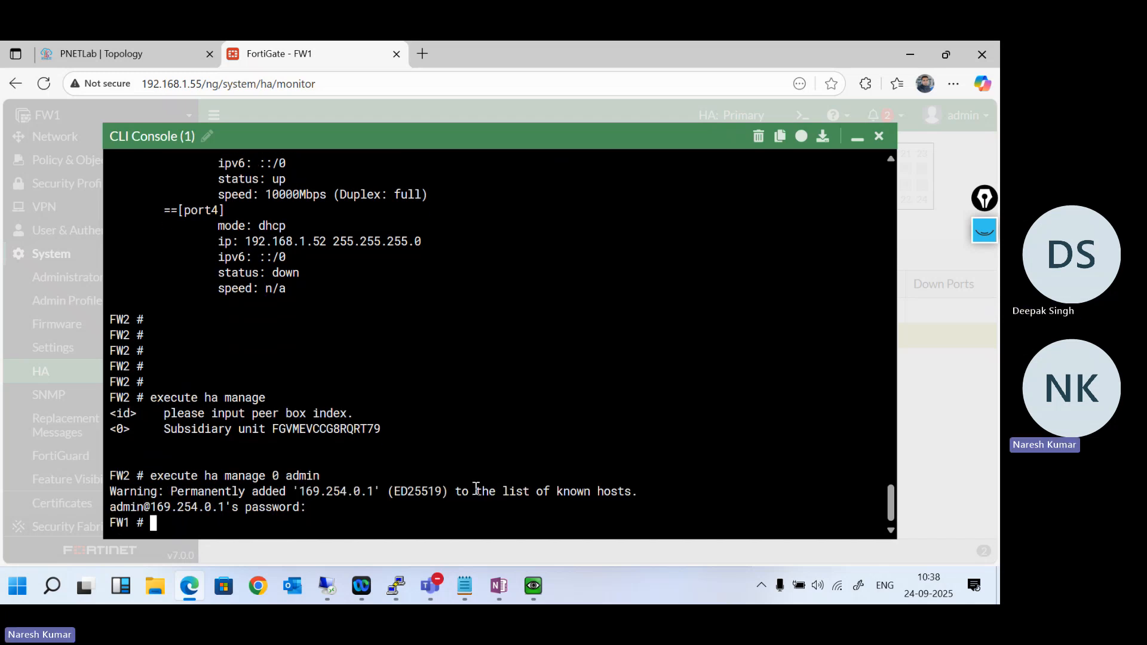
key("Return")
key("Return")
key("Return")
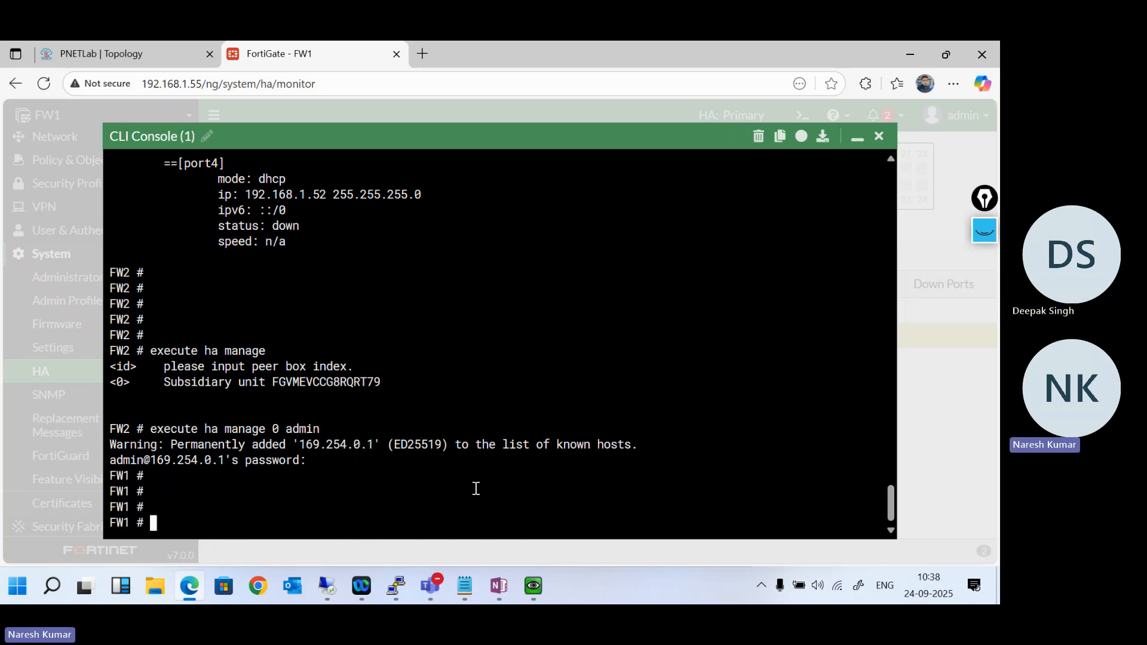
- List FW1's ports with get system interface physical, read through to the end and highlight part of port4's IP address
type("get system info")
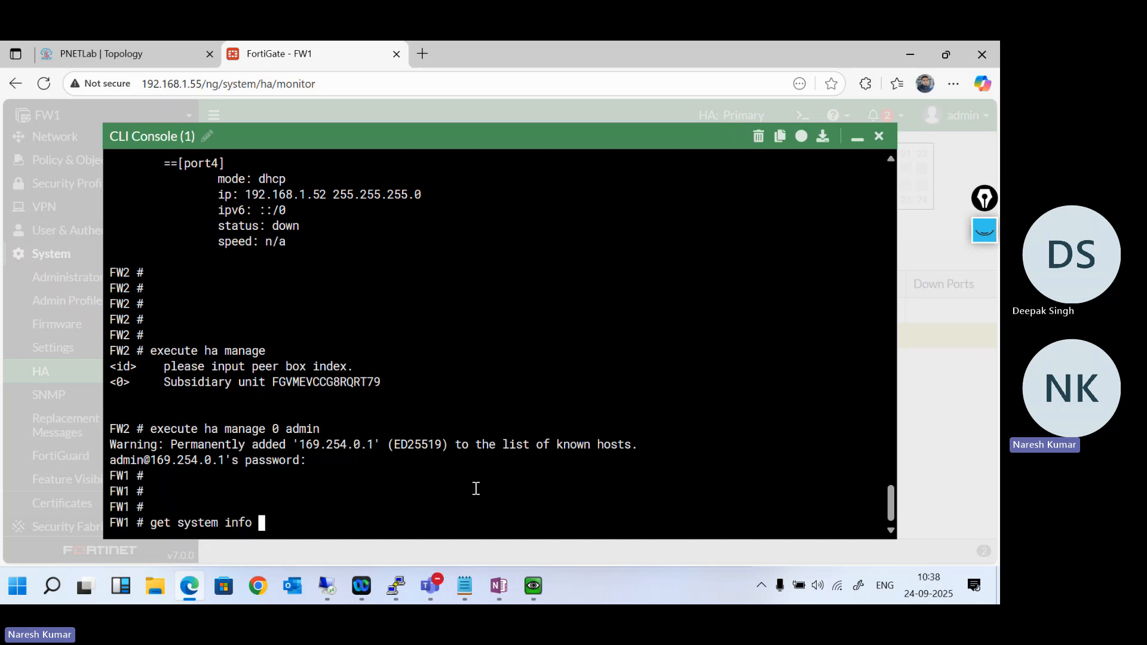
key("BackSpace")
key("BackSpace")
key("Tab")
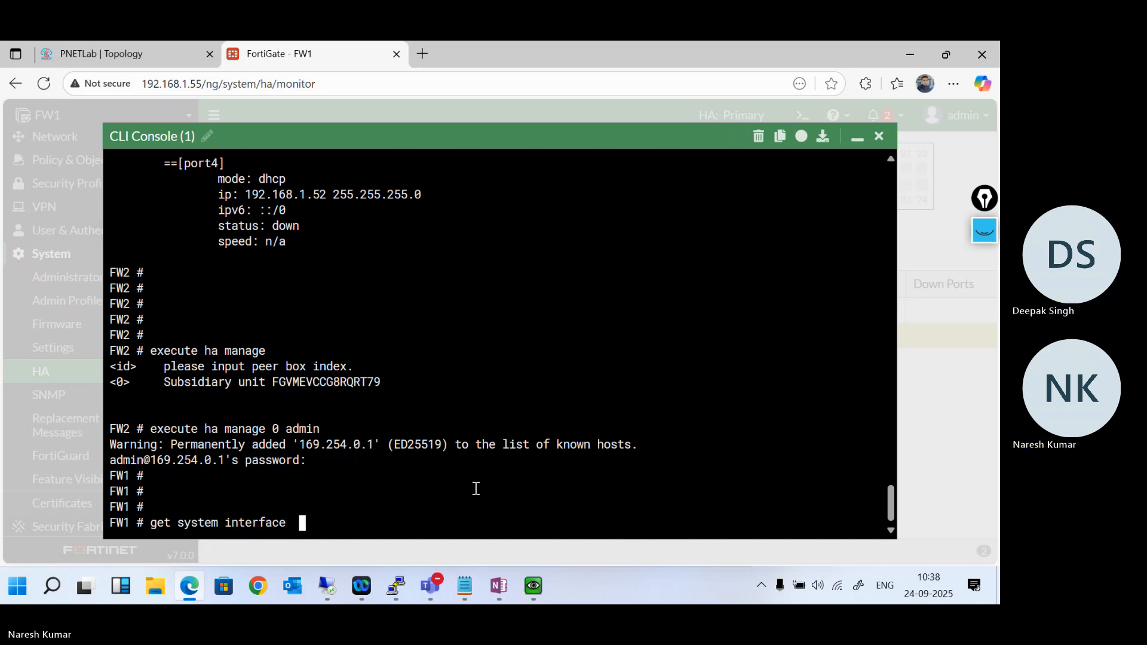
type("physical")
key("Return")
key("Return")
key("Return")
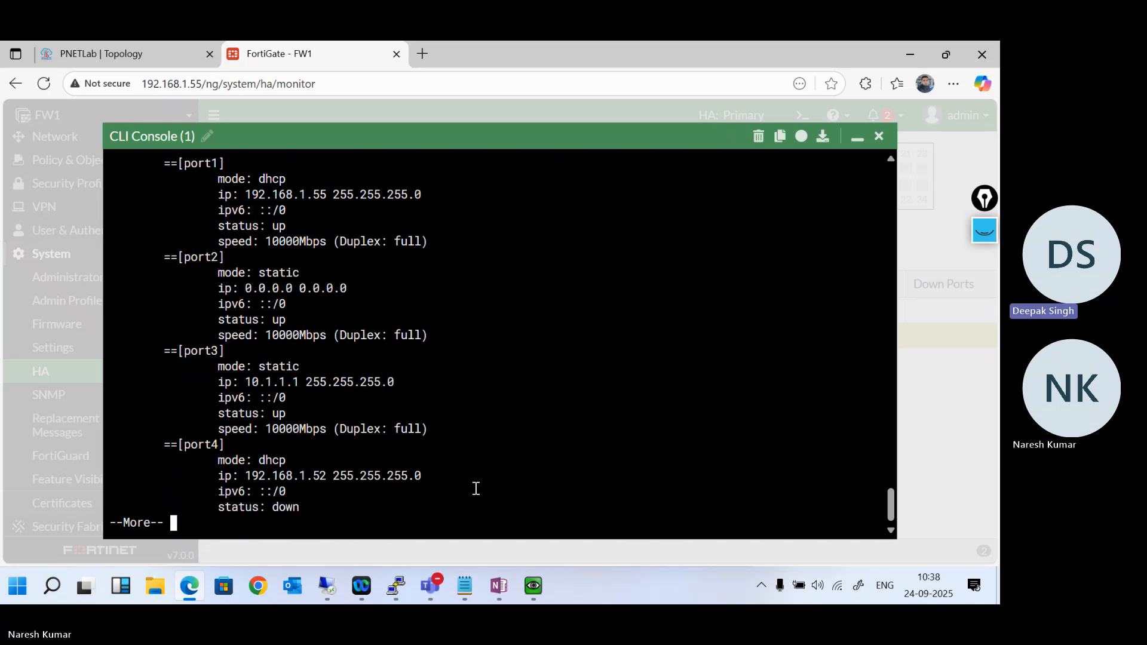
key("Return")
key("Return")
key("Return")
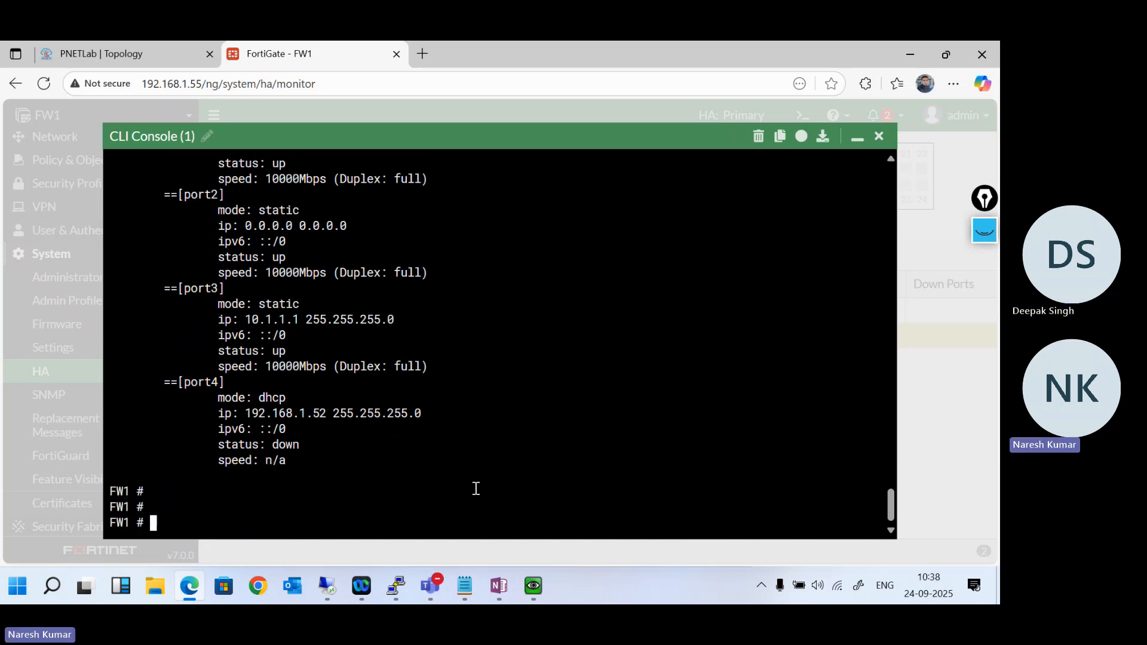
double_click(323, 413)
left_click(295, 439)
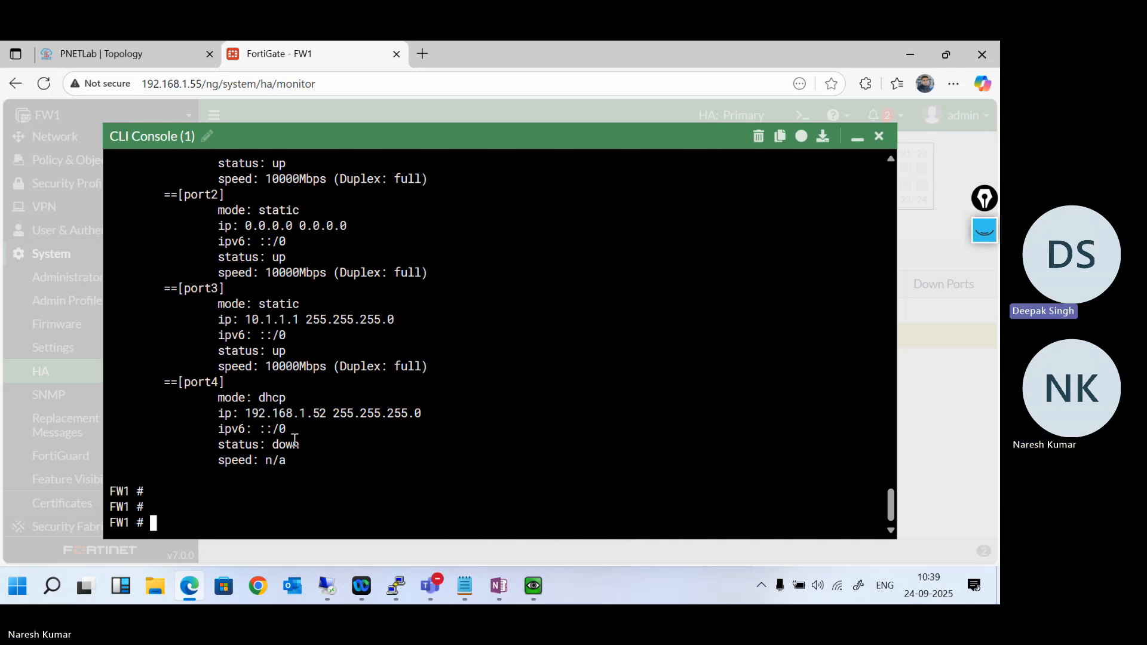
- Switch to the OneNote HA notes, highlight the Diagnose system ha checksum command and return to the FW1 console
left_click(494, 592)
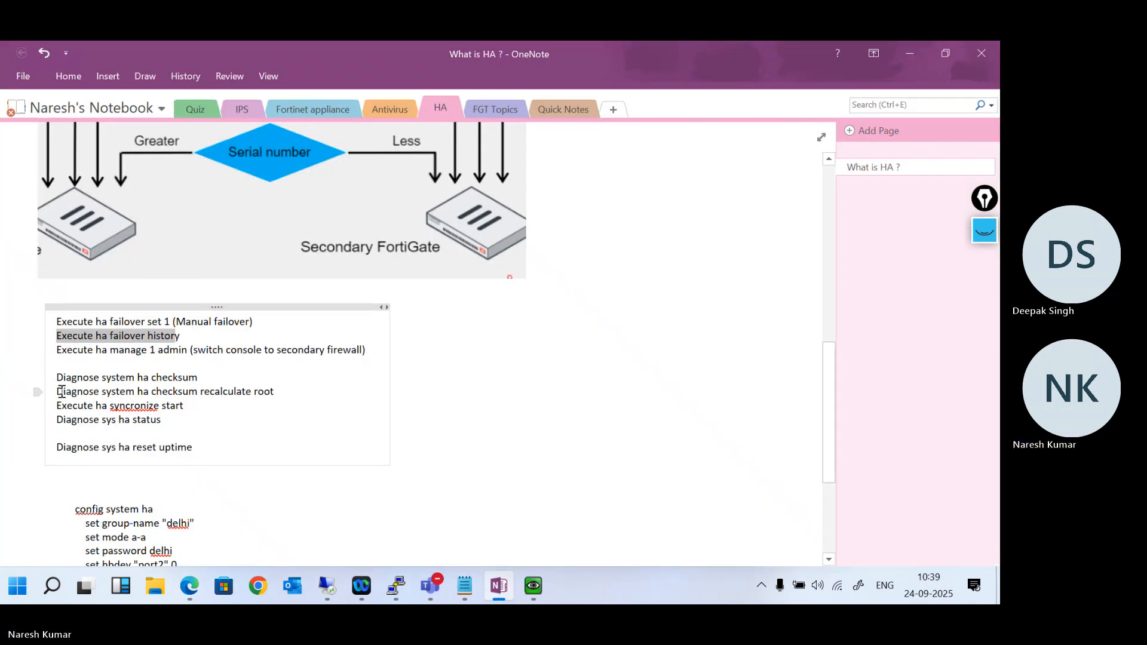
left_click_drag(59, 380, 194, 383)
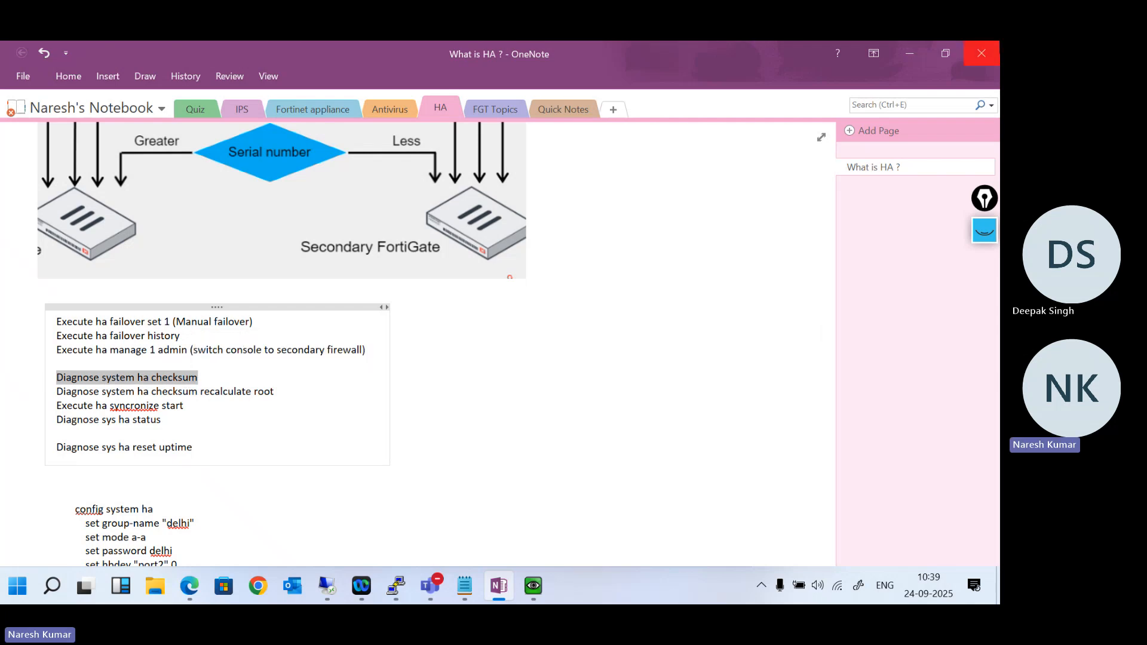
left_click(910, 53)
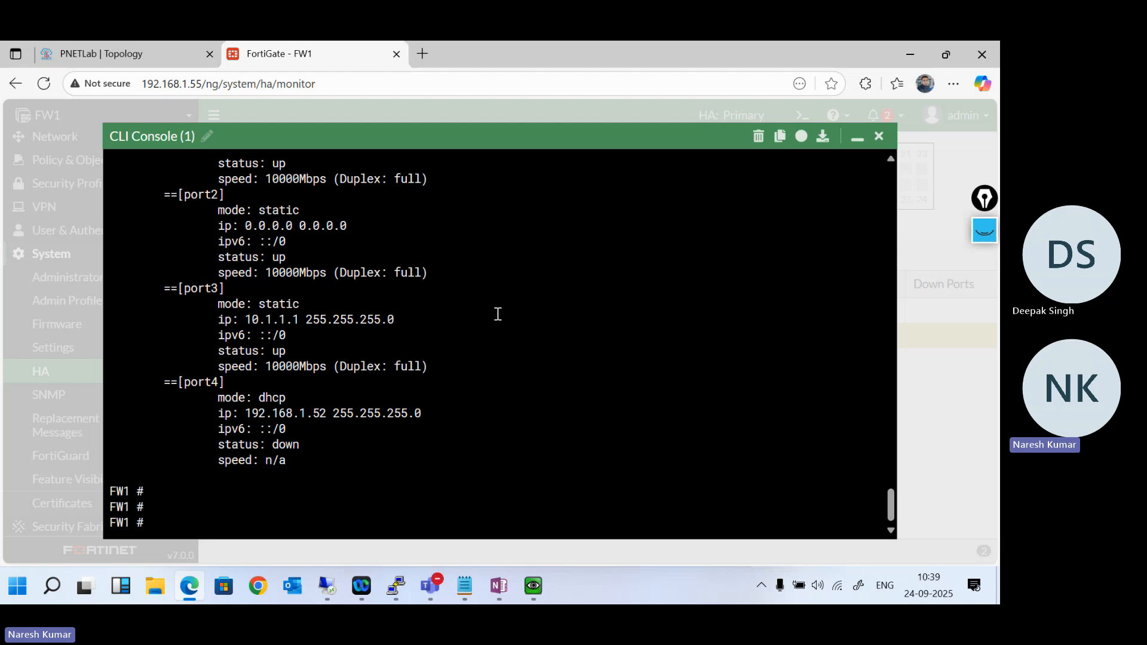
- List the available options for diagnose sys ha checksum from FW1's prompt
type("diagnose sys ha status")
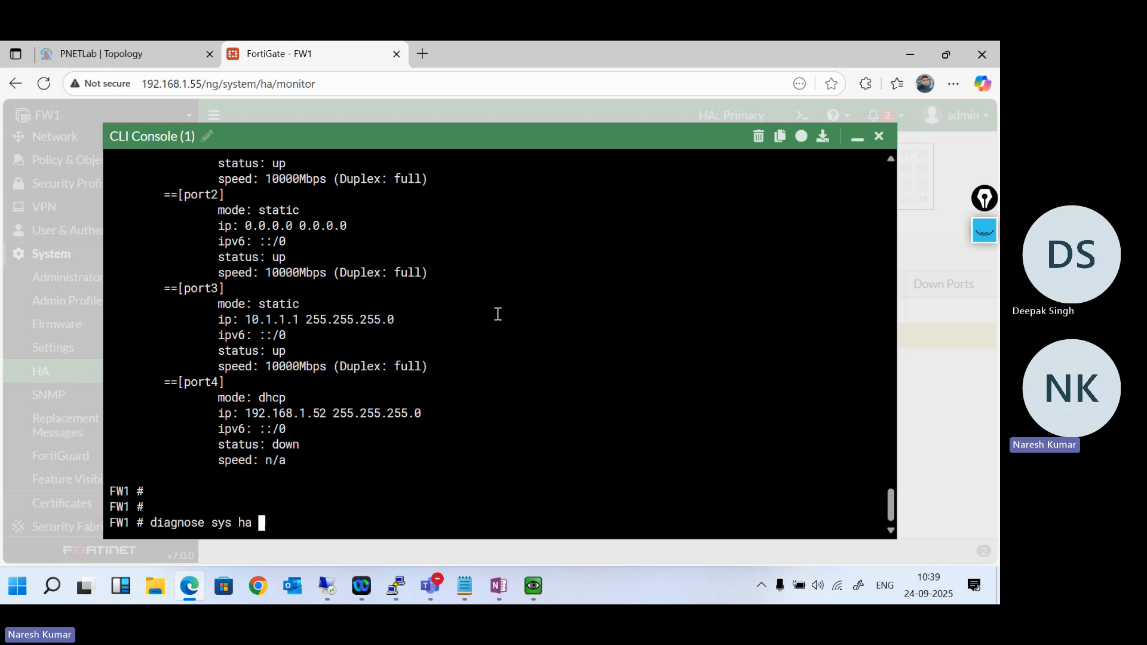
key("BackSpace")
key("BackSpace")
key("BackSpace")
key("BackSpace")
key("BackSpace")
key("BackSpace")
type("checksum")
key("question")
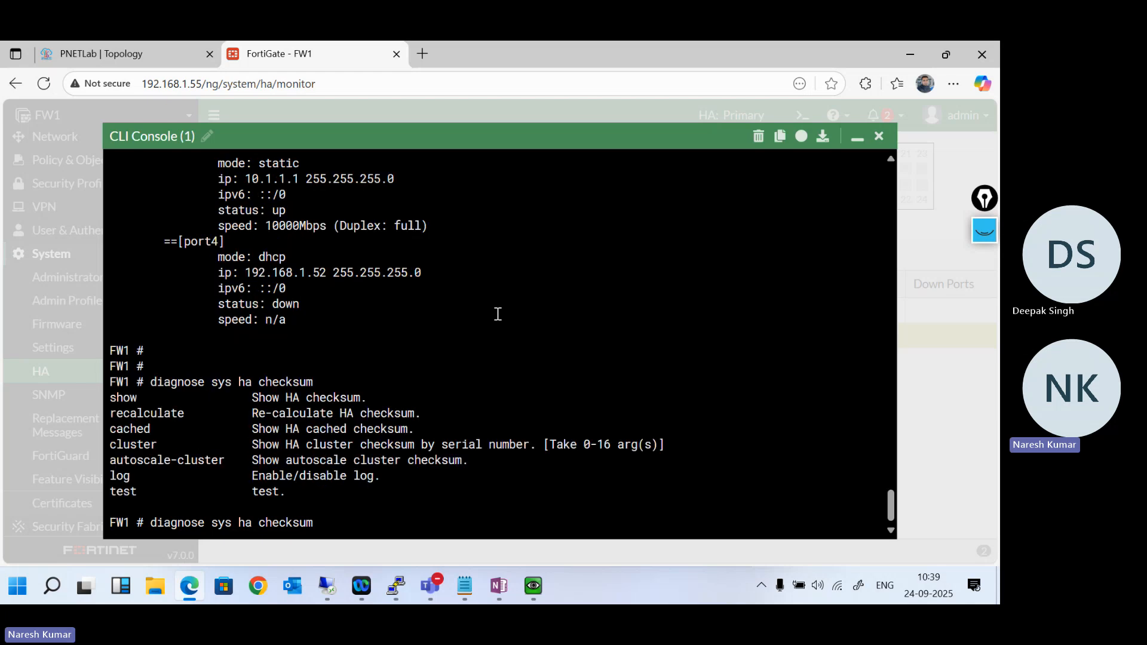
type("recalculate")
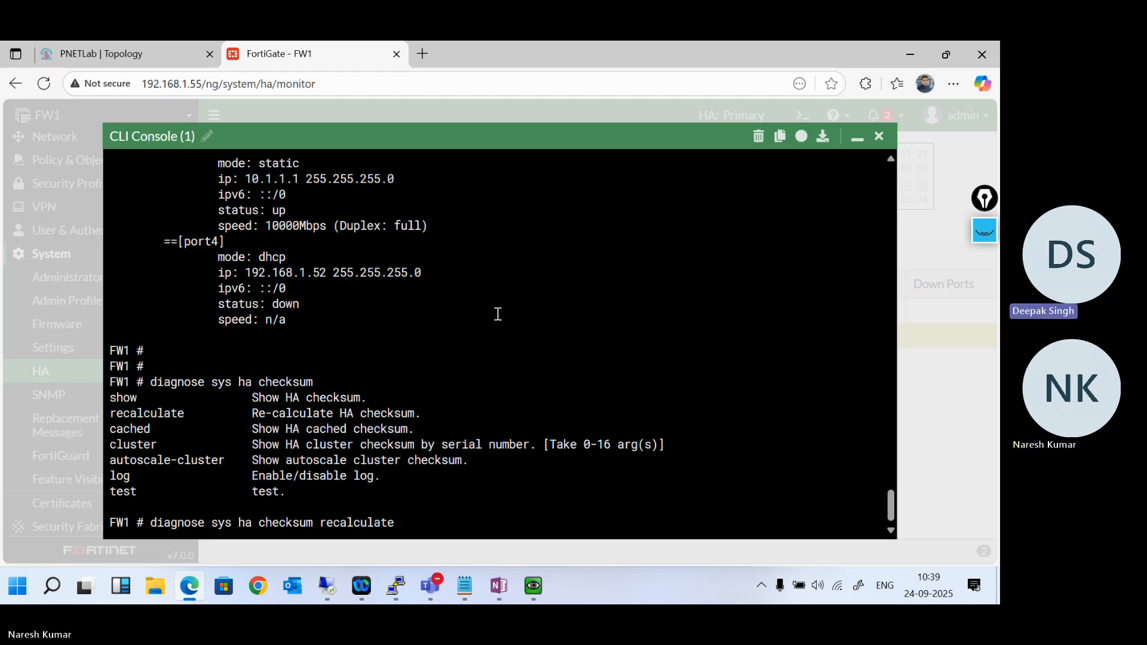
key("BackSpace")
key("BackSpace")
key("BackSpace")
key("BackSpace")
key("BackSpace")
key("BackSpace")
key("BackSpace")
key("BackSpace")
key("BackSpace")
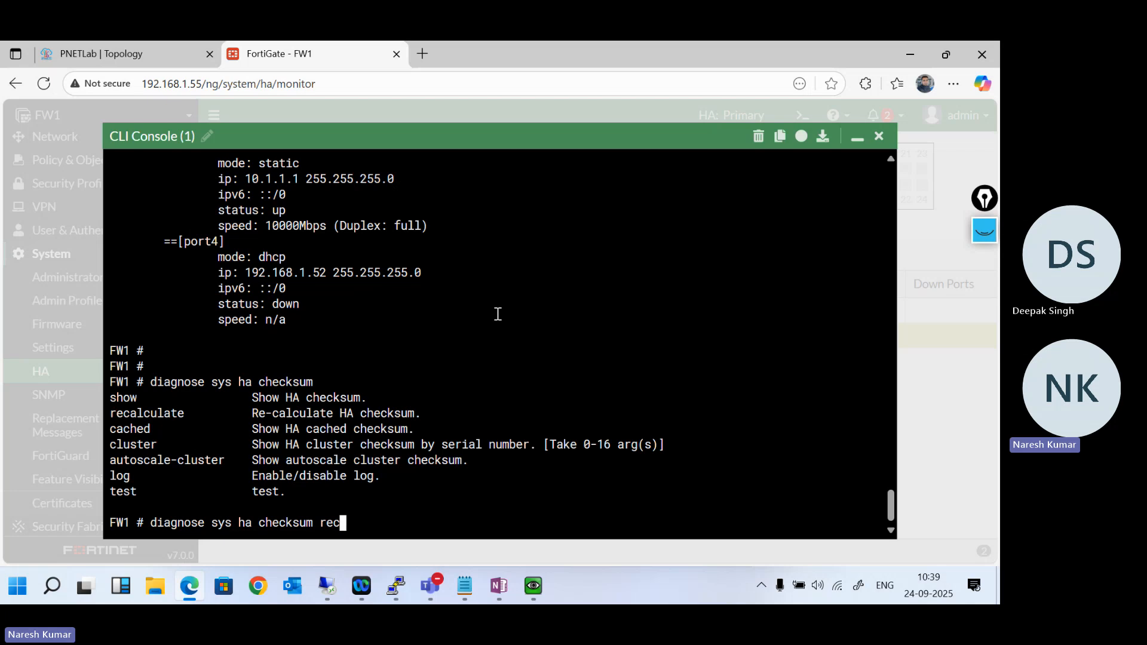
key("BackSpace")
key("BackSpace")
key("BackSpace")
- Display FW1's HA checksums with diagnose sys ha checksum show
type("show")
key("Return")
key("Return")
key("Return")
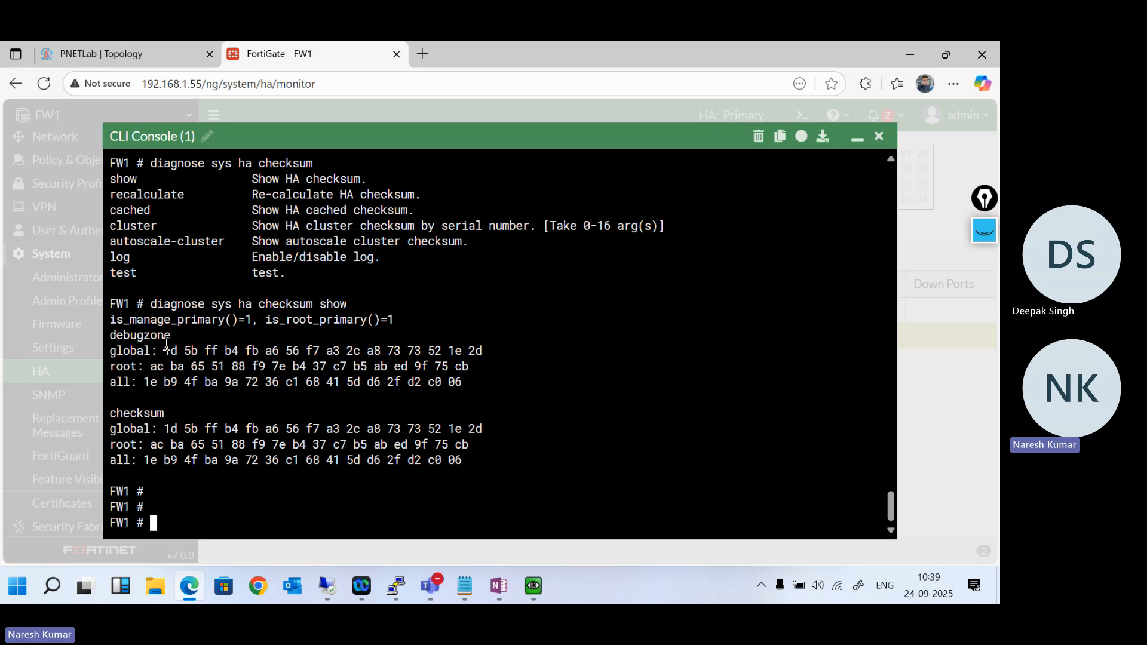
- Compare the debugzone and checksum sections by highlighting the global values in both, plus the checksum section's all and root values
left_click_drag(164, 350, 484, 351)
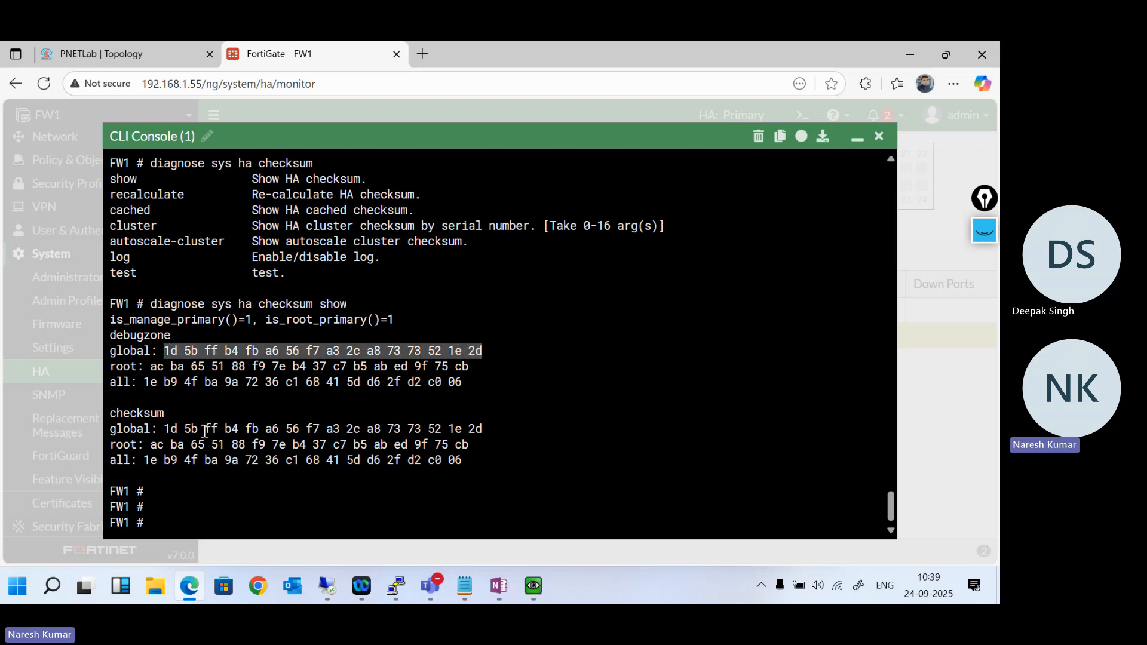
left_click_drag(169, 429, 530, 429)
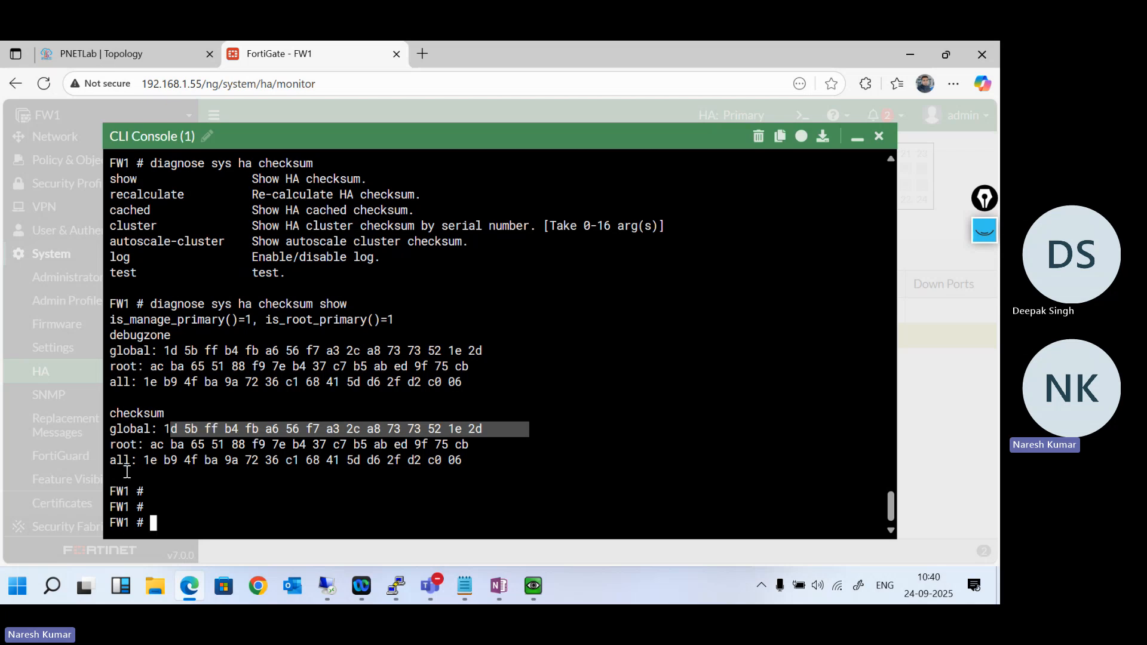
left_click_drag(467, 460, 149, 459)
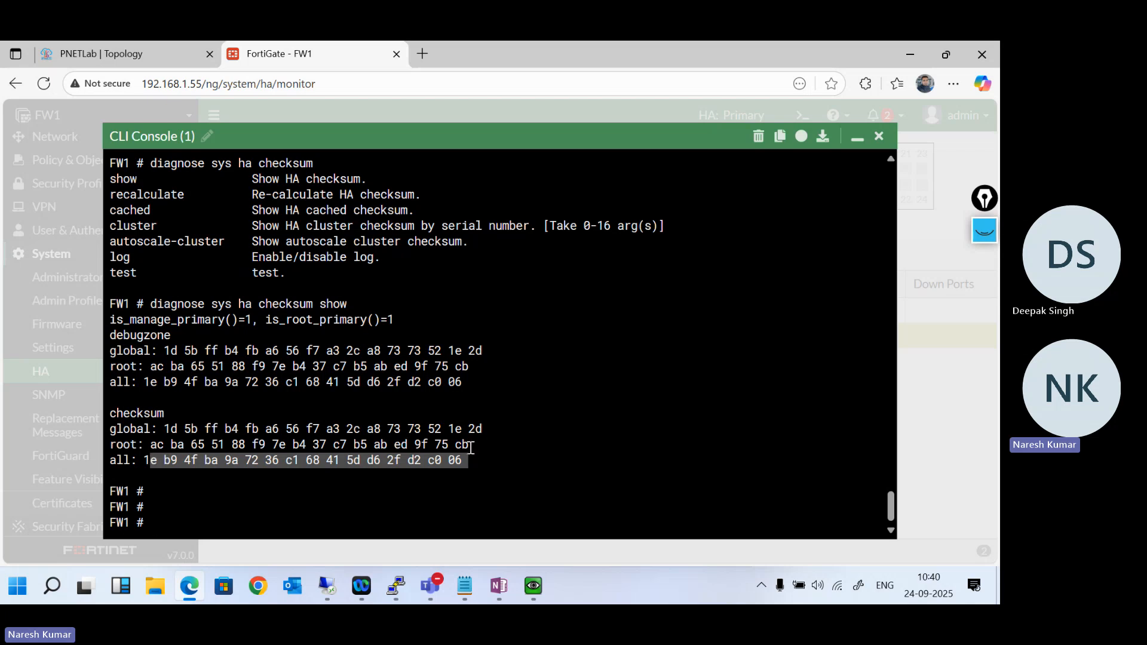
left_click_drag(469, 445, 157, 445)
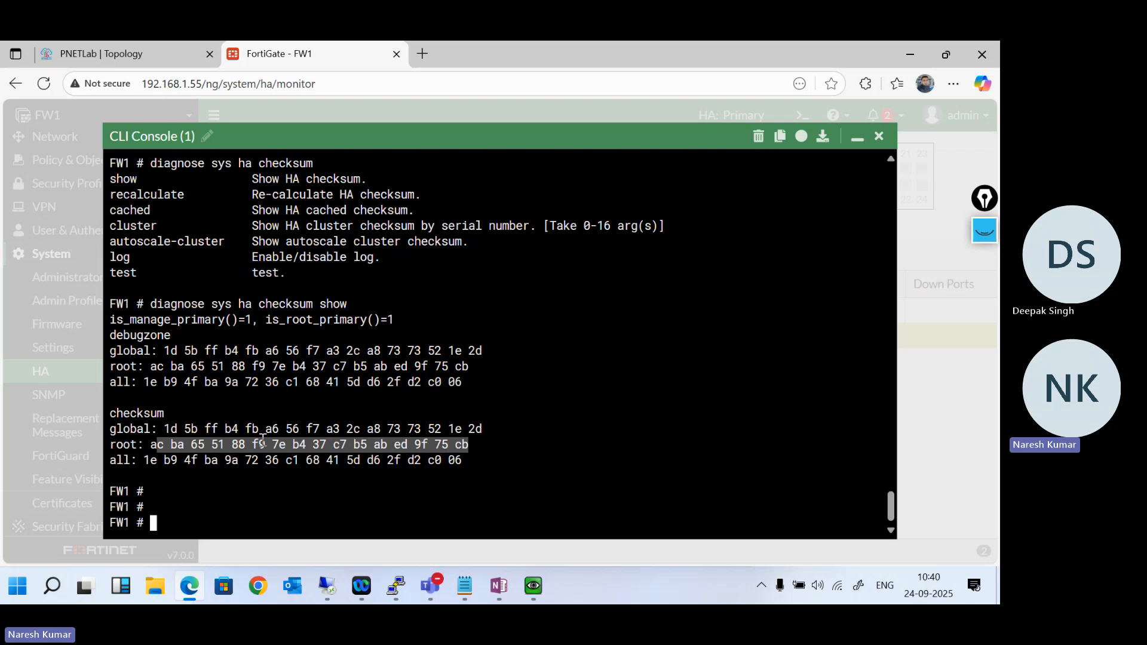
left_click(502, 456)
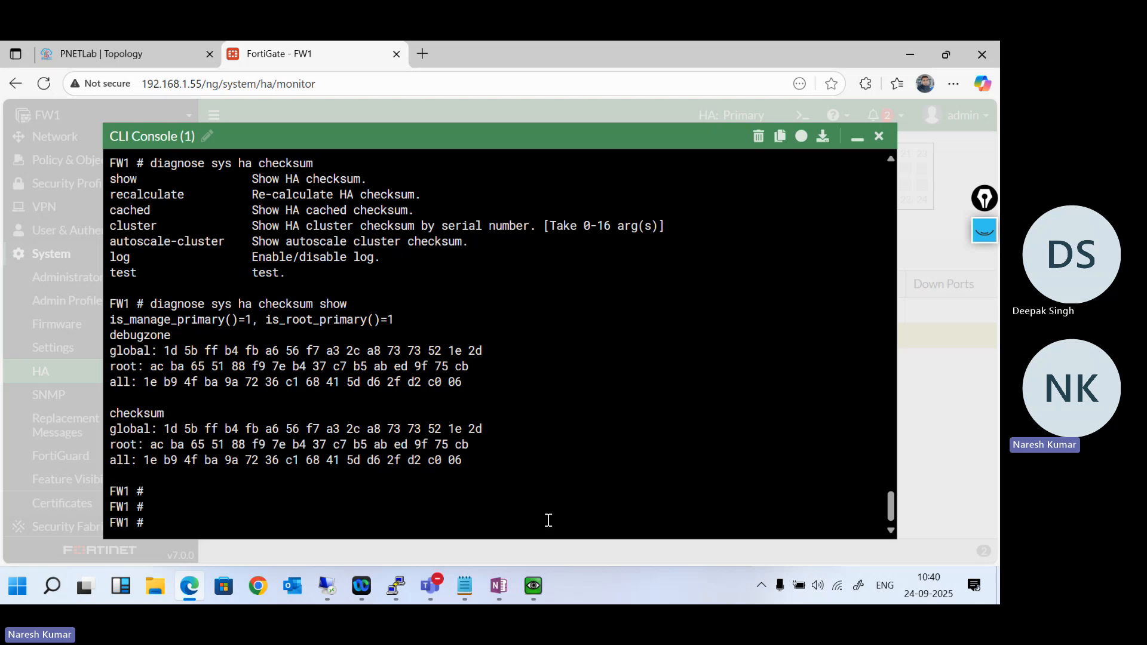
- List the HA checksum options again and run diagnose sys ha checksum test on FW1
key("Up")
key("BackSpace")
key("BackSpace")
key("BackSpace")
key("BackSpace")
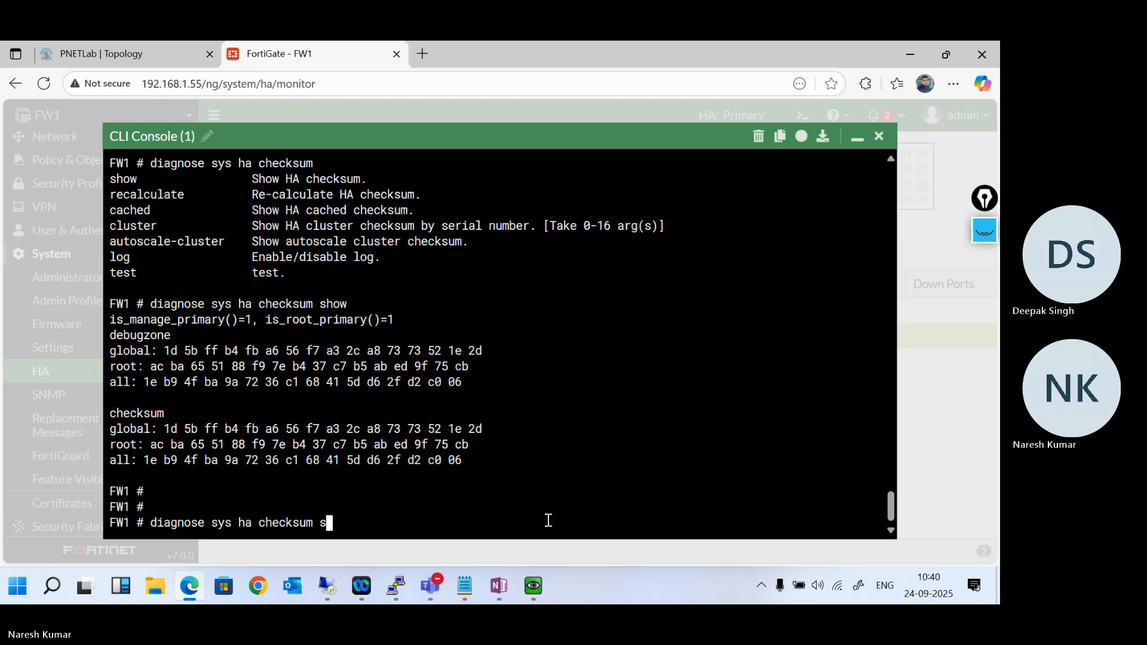
key("question")
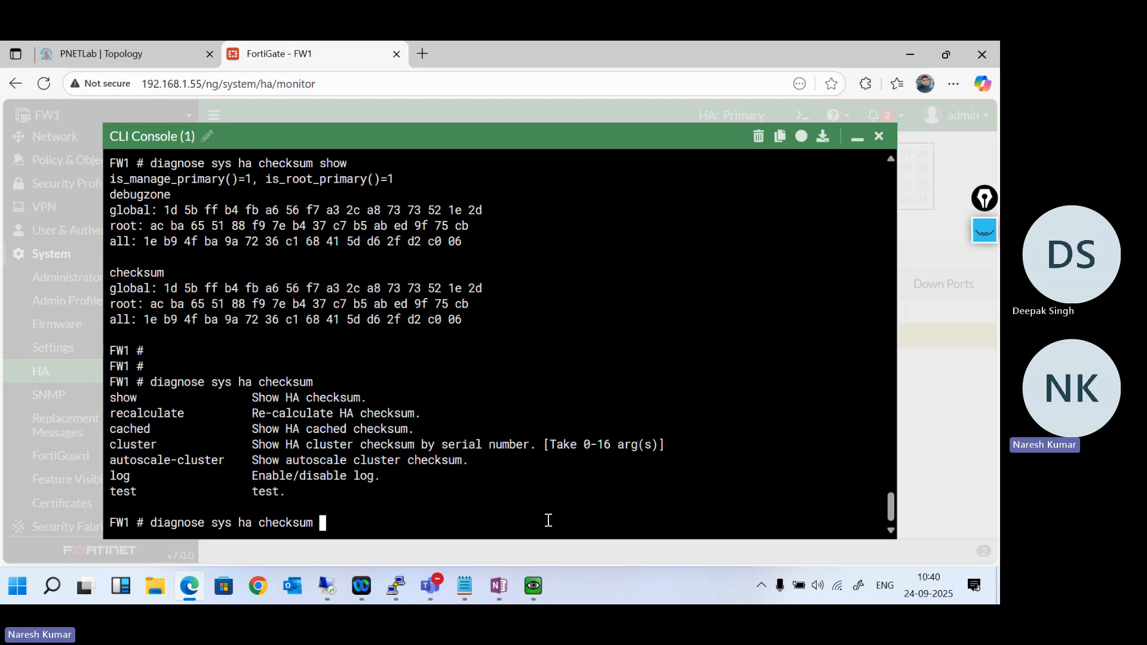
type("test")
key("Return")
- Recalculate all HA checksums on FW1 with diagnose sys ha checksum recalculate
key("Up")
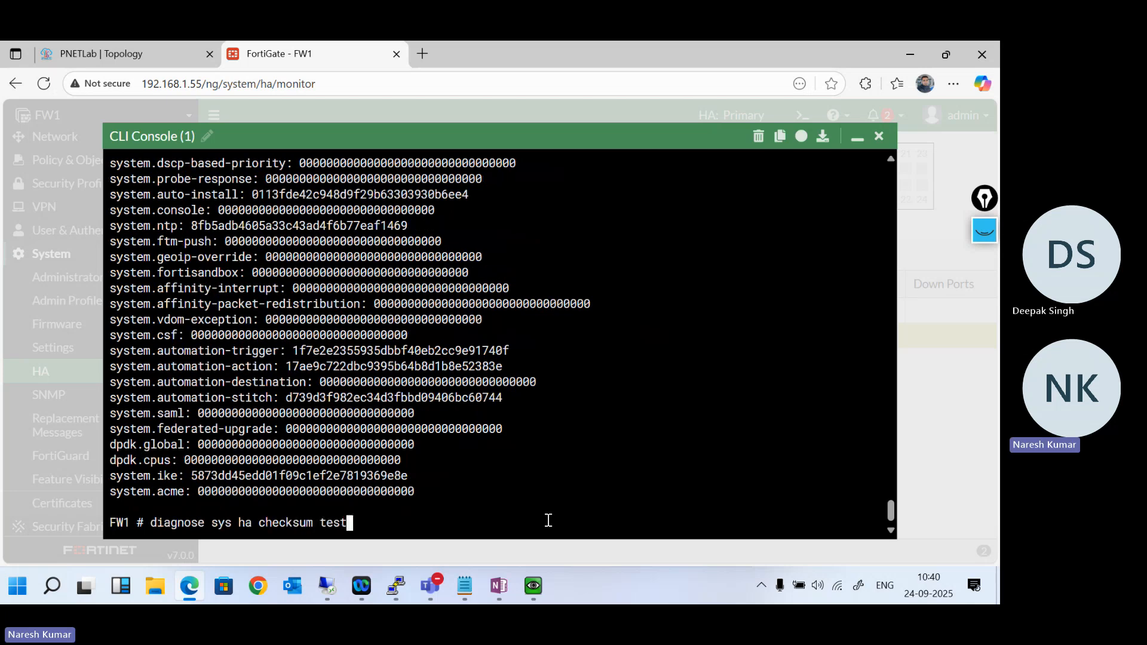
key("BackSpace")
key("BackSpace")
key("BackSpace")
key("question")
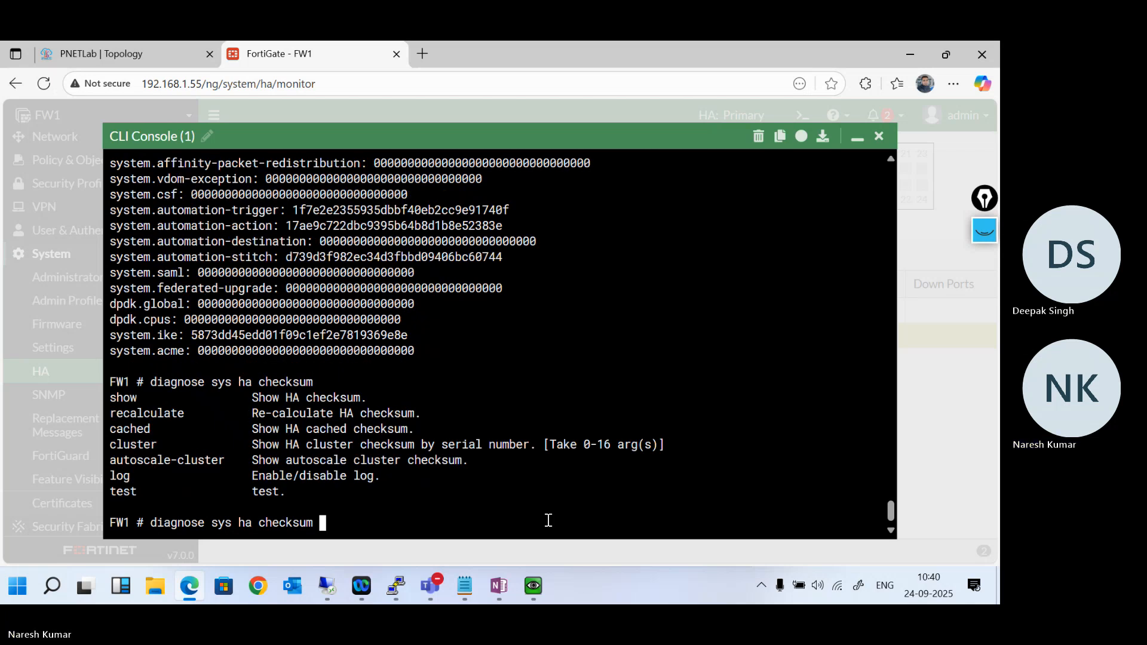
type("recalculate")
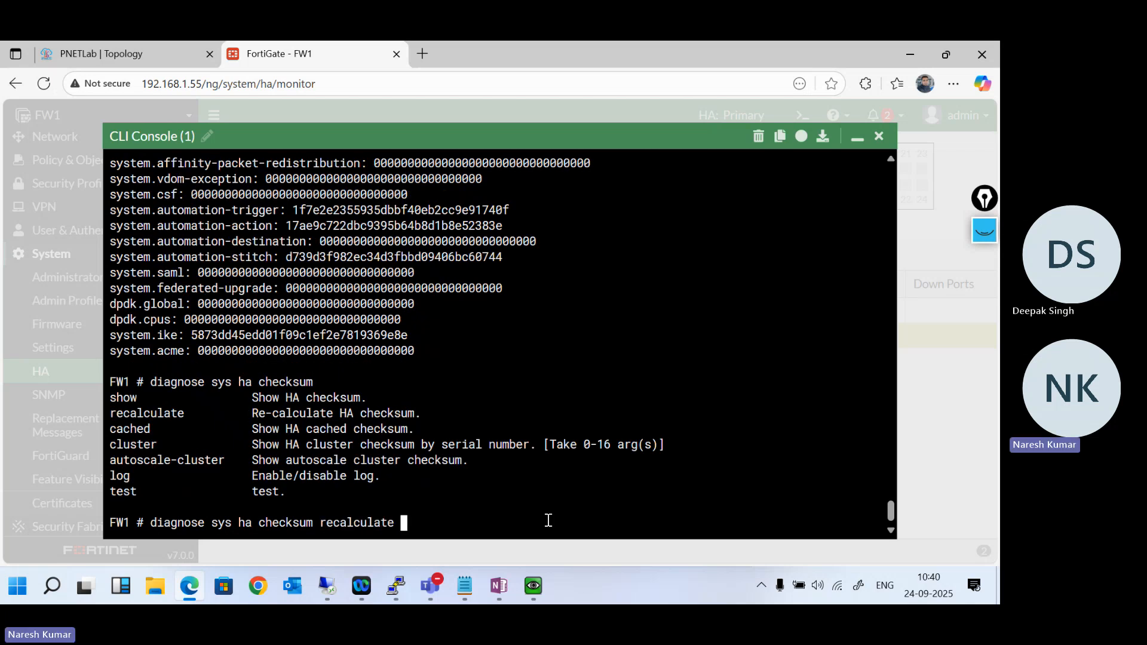
key("Return")
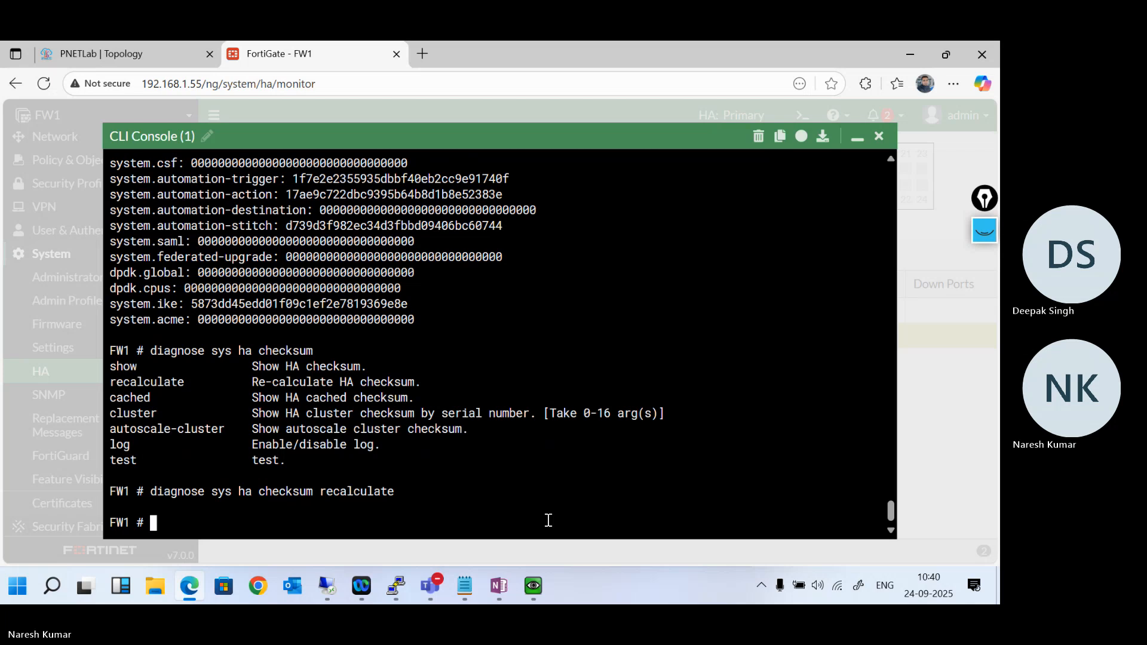
- Review the HA checksum options and try to run diagnose sys ha checksum root
key("Up")
key("BackSpace")
key("BackSpace")
key("BackSpace")
key("BackSpace")
key("BackSpace")
key("BackSpace")
key("BackSpace")
key("BackSpace")
key("BackSpace")
key("BackSpace")
key("BackSpace")
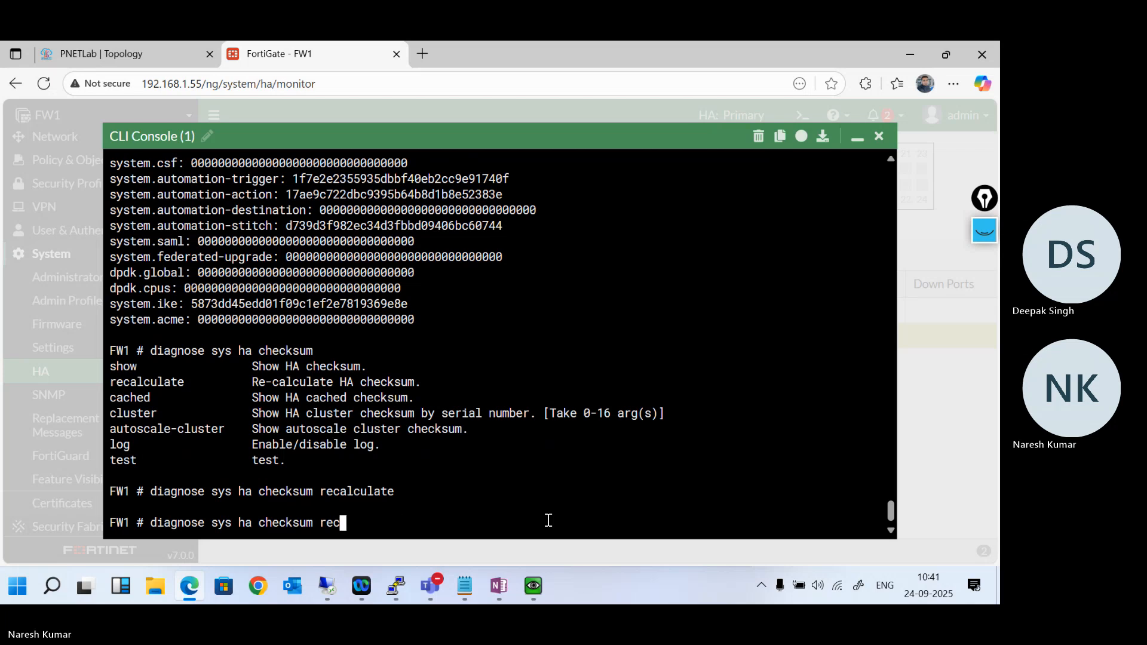
key("question")
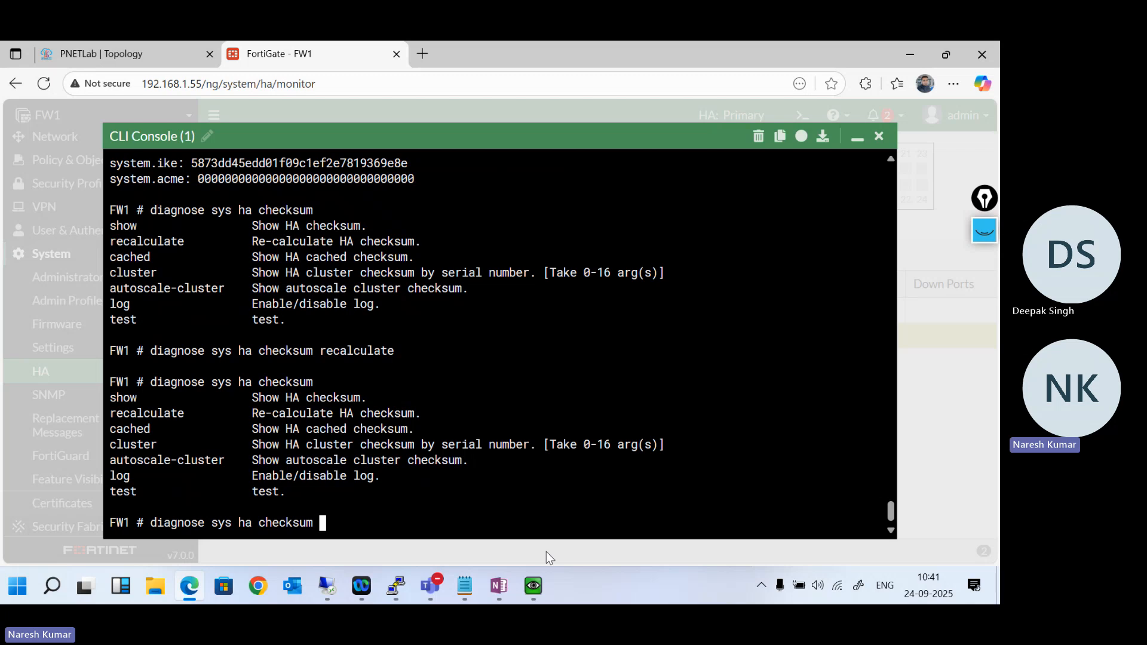
mouse_move(539, 586)
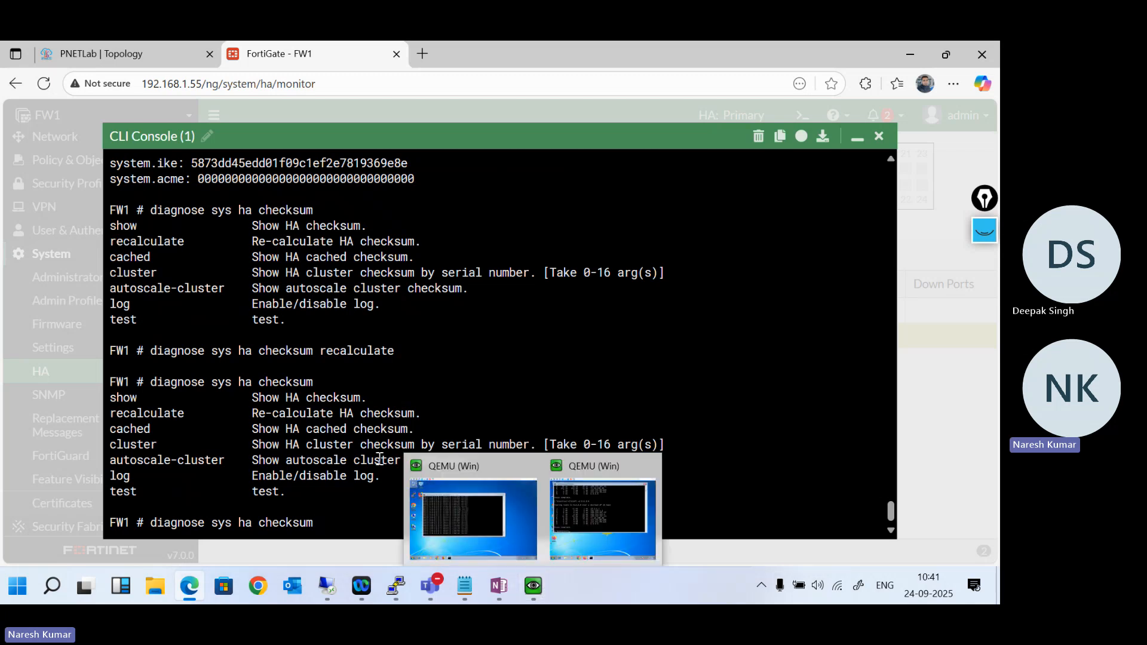
type("root")
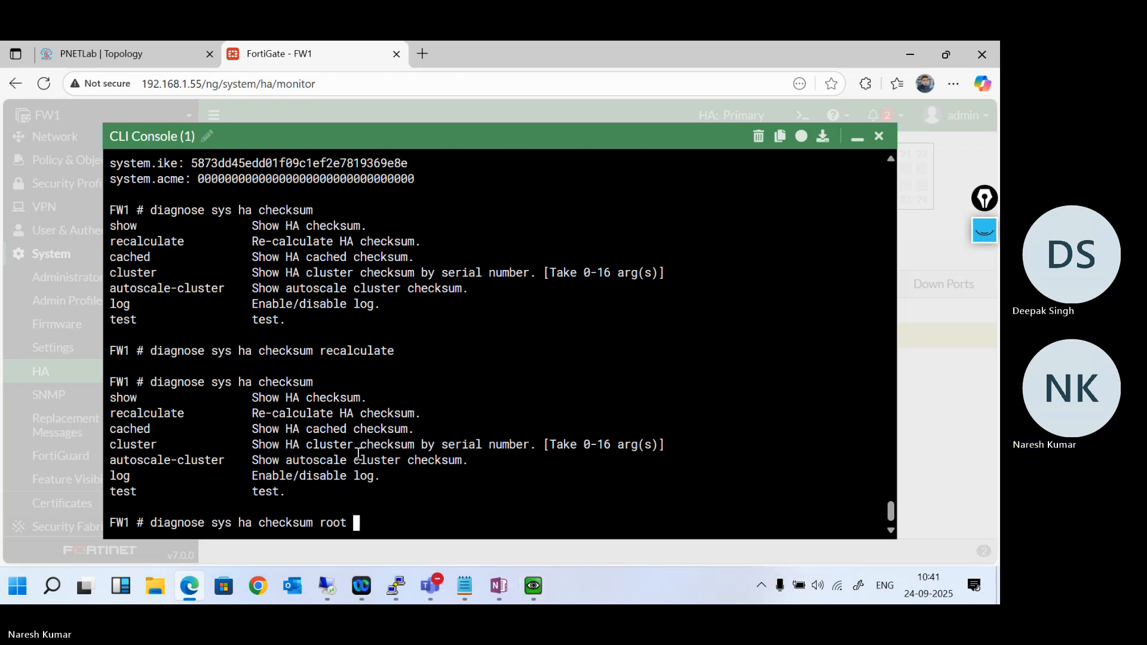
key("Return")
key("Return")
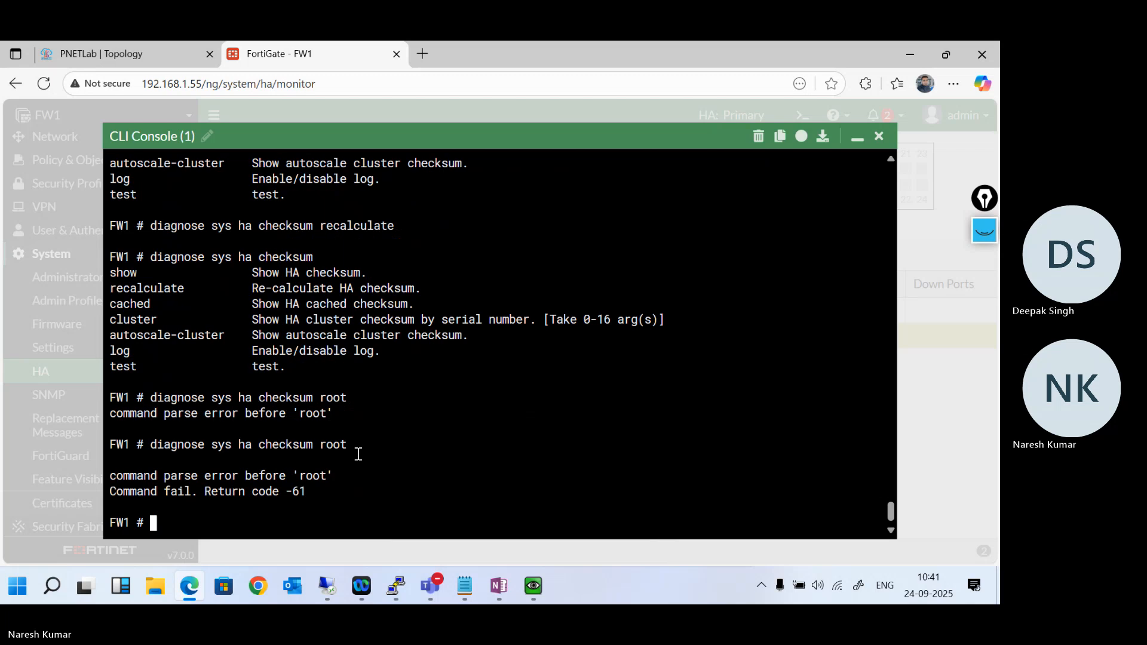
- Check the arguments of diagnose sys ha checksum recalculate and run it with global
key("Up")
key("BackSpace")
key("BackSpace")
key("BackSpace")
key("BackSpace")
type("re")
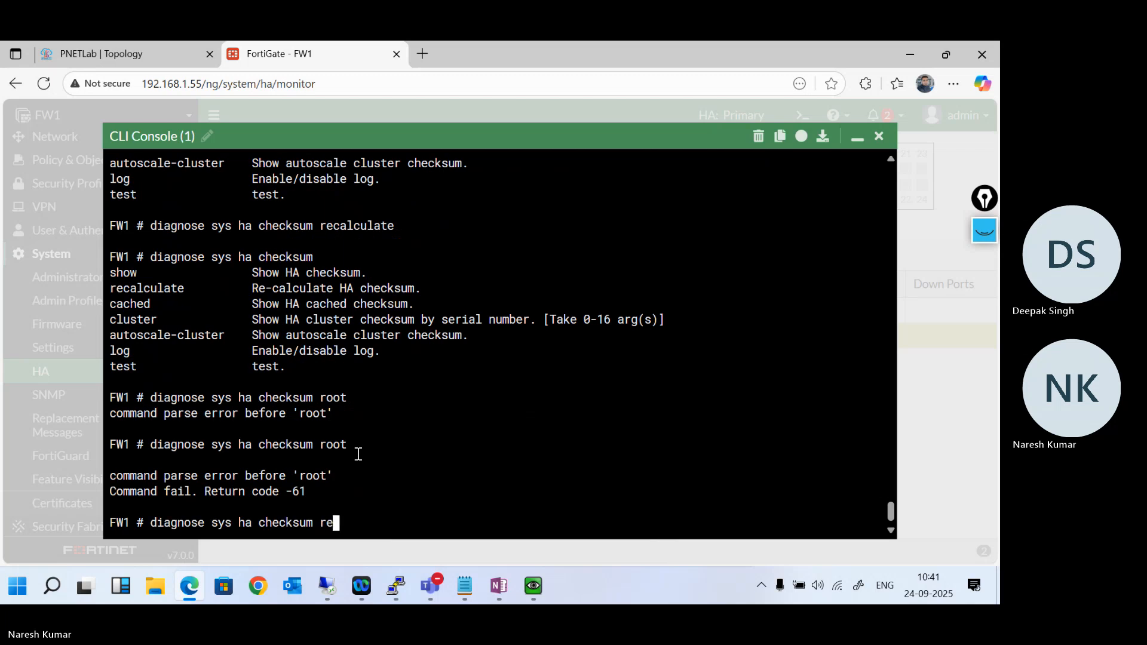
key("Tab")
key("question")
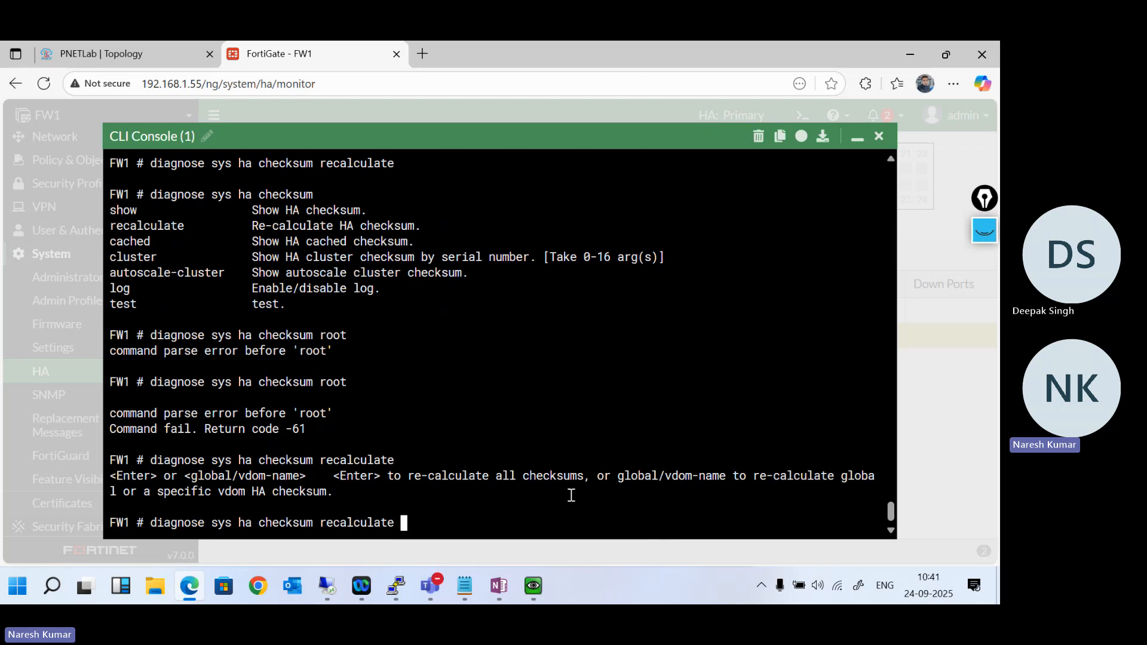
type("global")
key("Return")
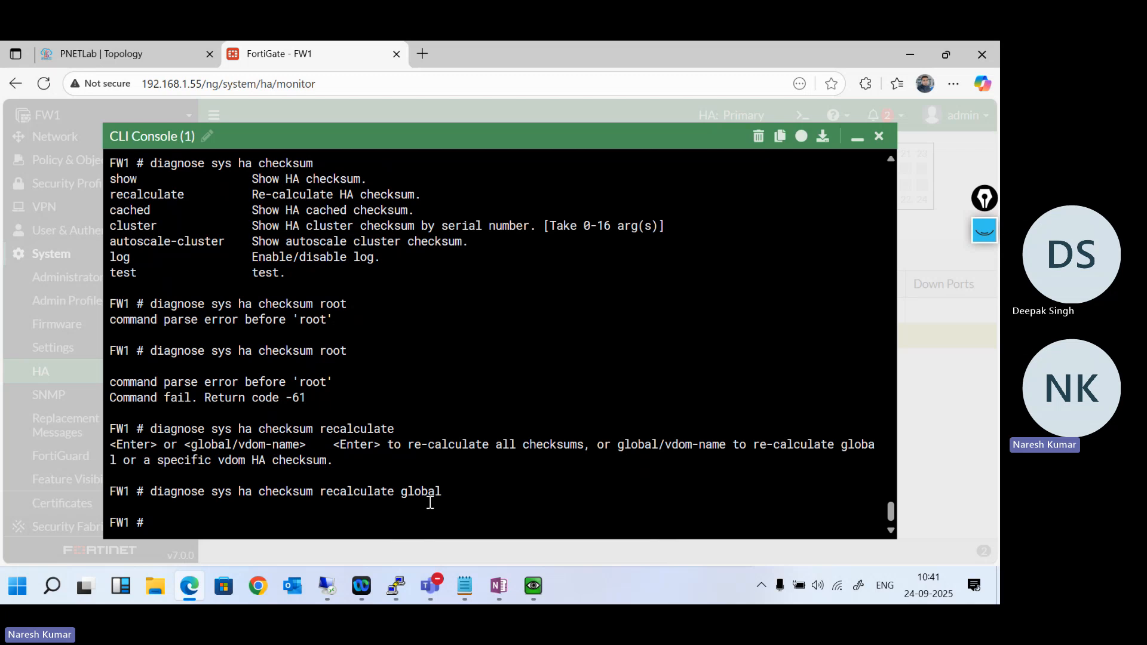
- Recalculate the root VDOM's HA checksum with diagnose sys ha checksum recalculate root
key("Up")
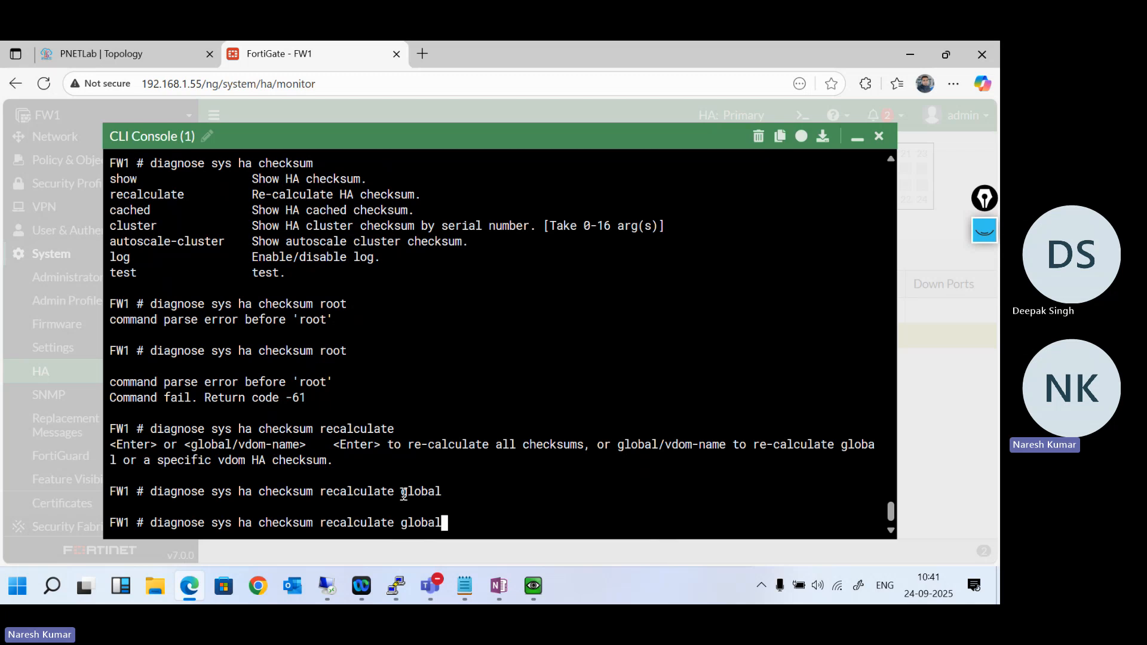
key("BackSpace")
key("BackSpace")
key("BackSpace")
key("BackSpace")
key("BackSpace")
key("BackSpace")
type("root")
key("Return")
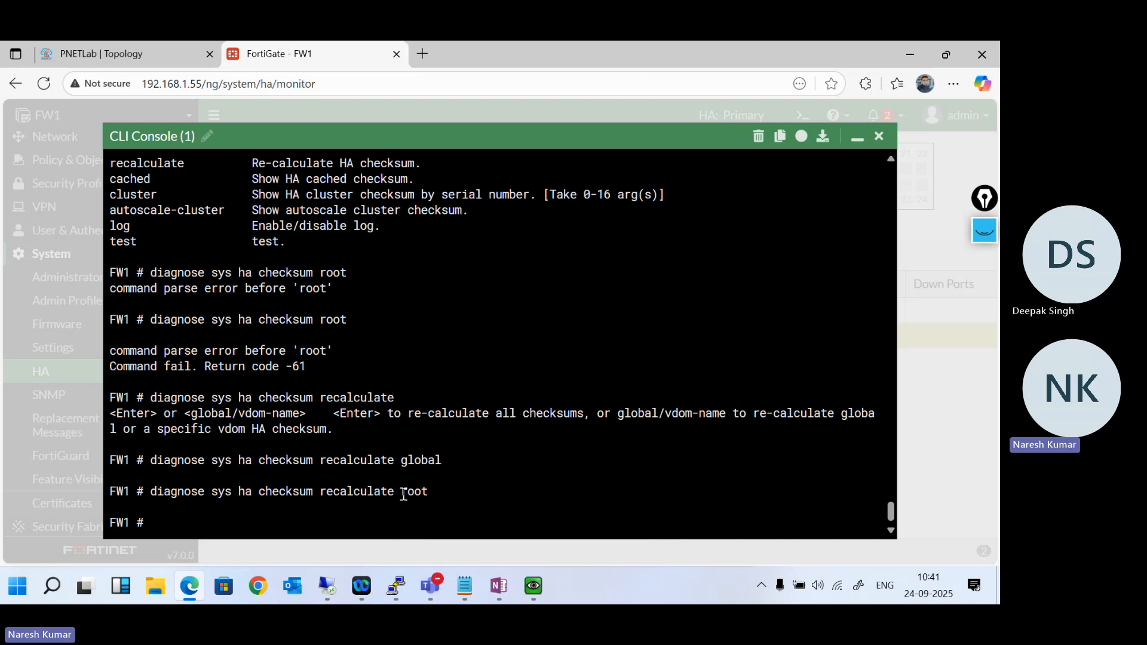
key("Up")
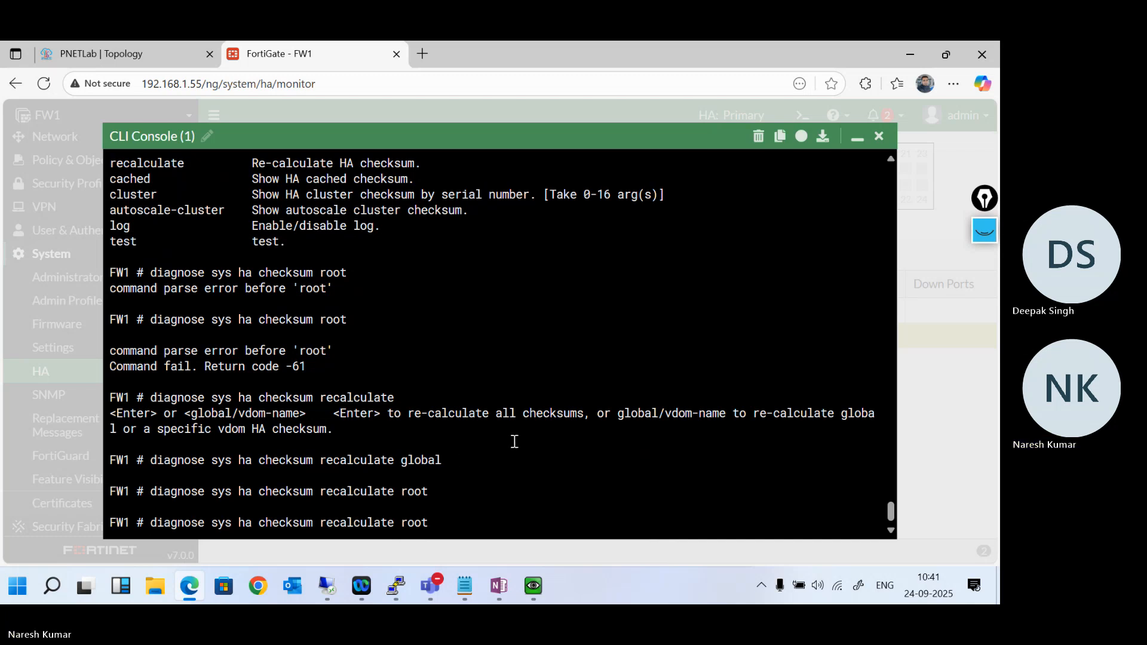
- Run diagnose sys ha checksum recalculate all on FW1 and highlight the global, root and all recalculation commands
key("BackSpace")
key("BackSpace")
key("BackSpace")
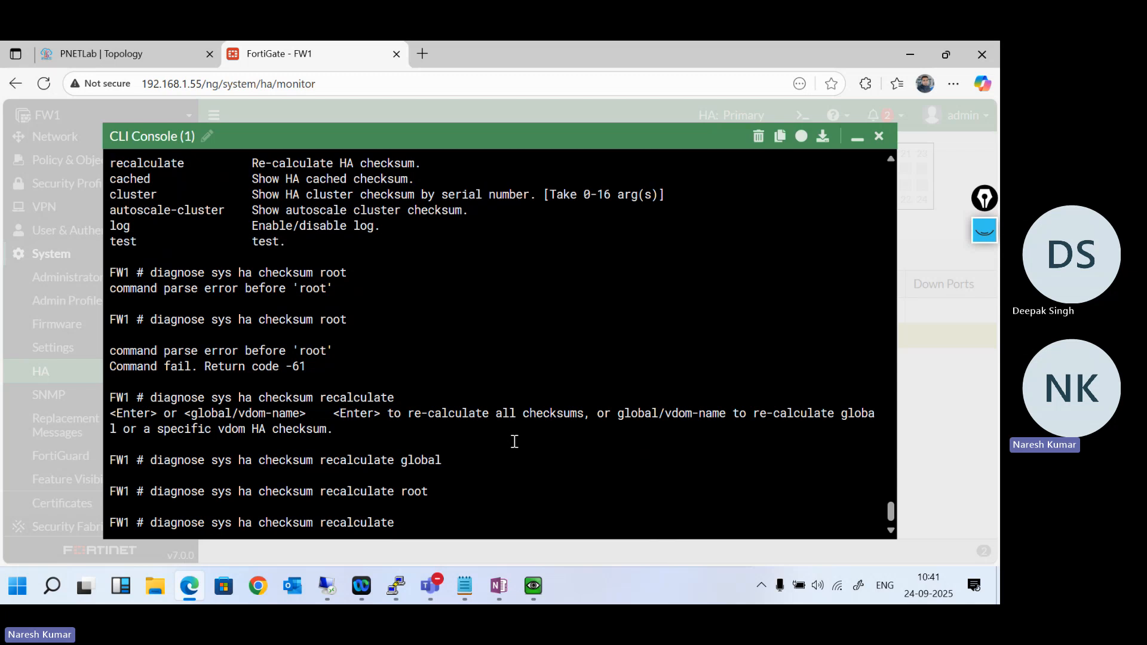
key("Up")
key("BackSpace")
key("BackSpace")
key("BackSpace")
key("BackSpace")
key("BackSpace")
key("BackSpace")
type("all")
key("Return")
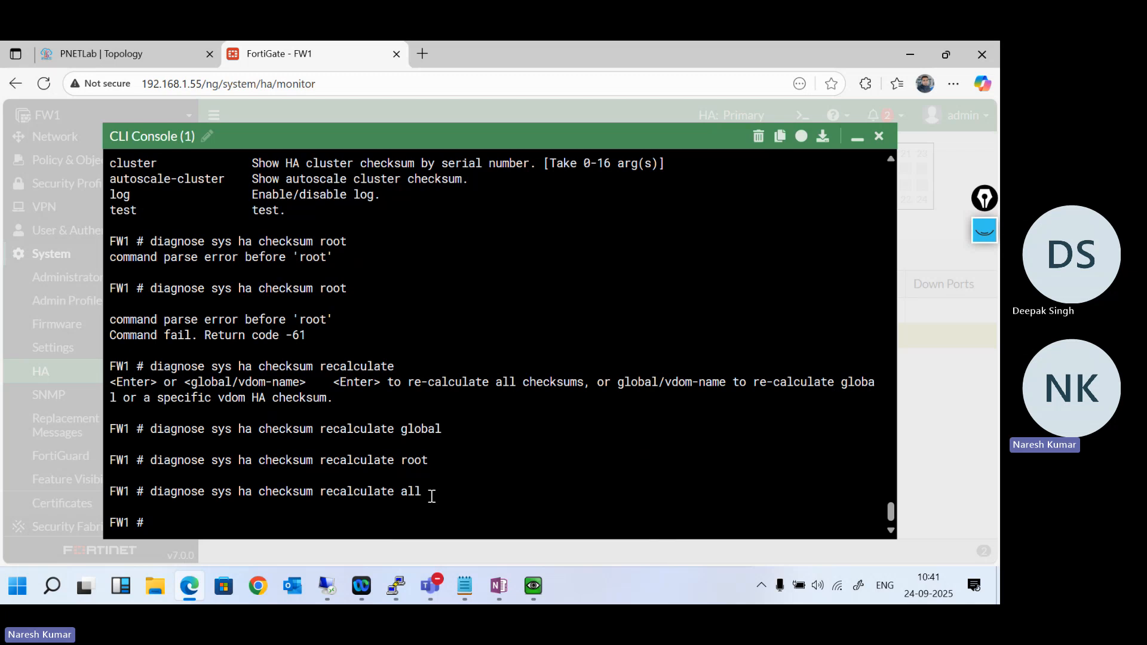
left_click_drag(431, 496, 111, 422)
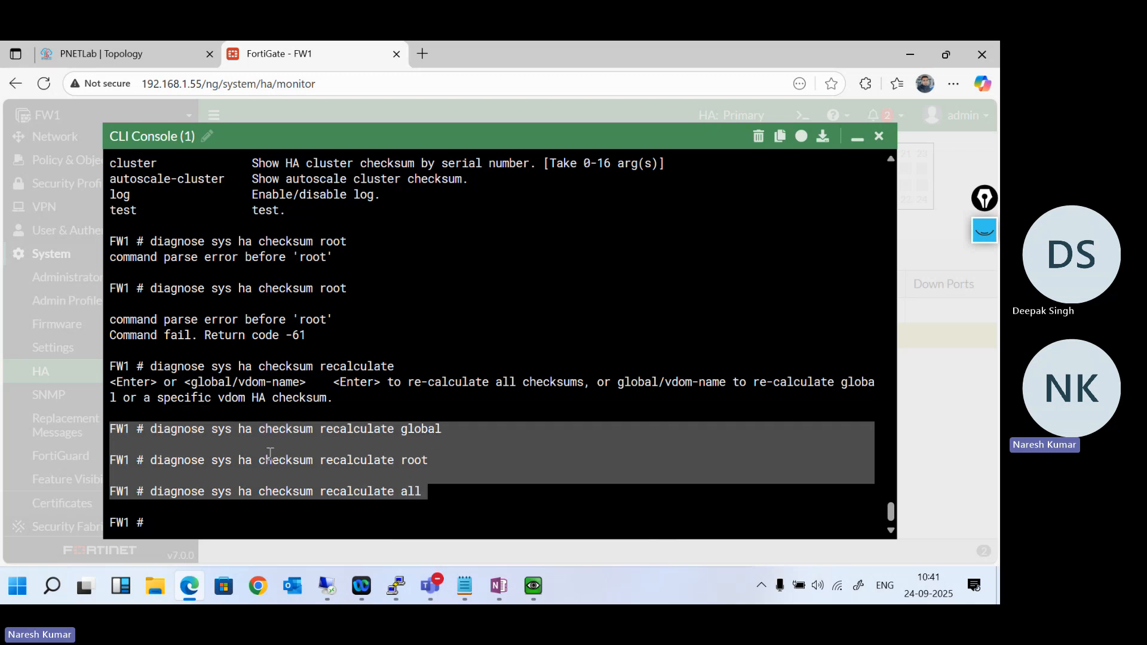
- Bring back the diagnose sys ha checksum recalculate command without an argument and list its accepted arguments
key("Up")
key("BackSpace")
key("BackSpace")
key("BackSpace")
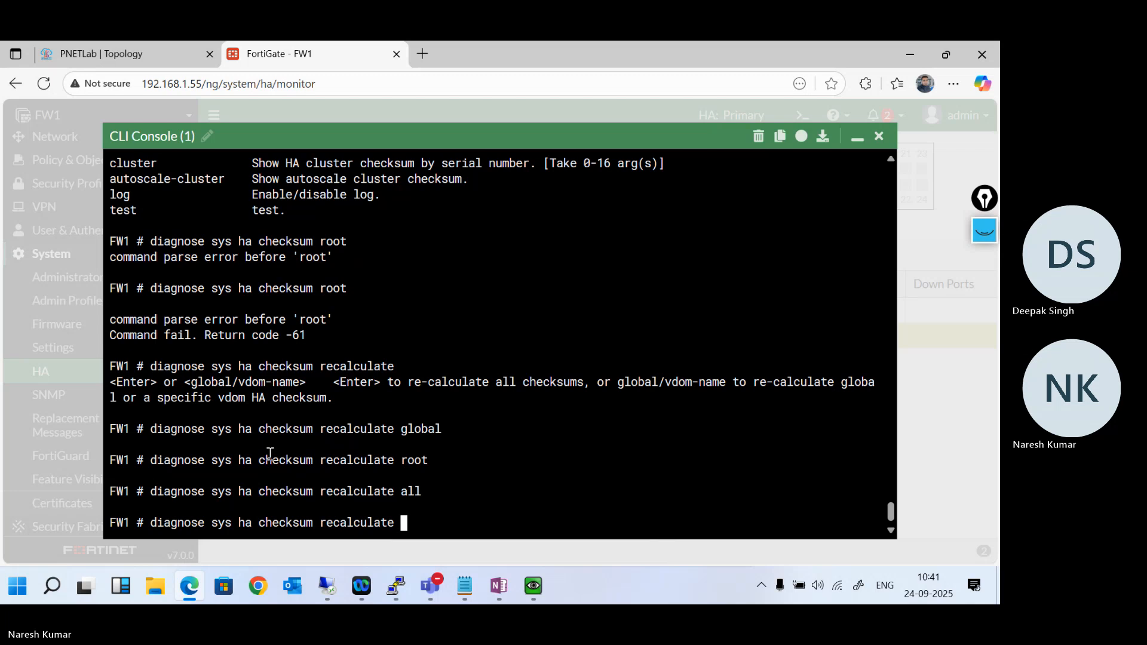
key("question")
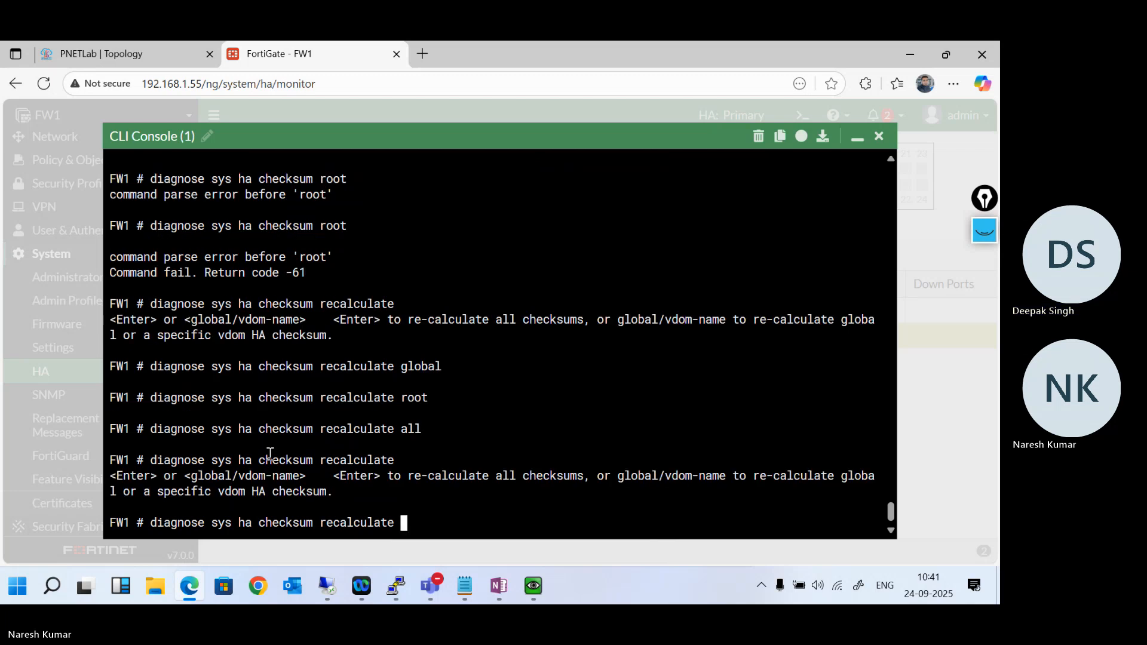
- List the diagnose sys ha checksum options and check the logging state with diagnose sys ha checksum log
key("BackSpace")
key("BackSpace")
key("BackSpace")
key("BackSpace")
key("BackSpace")
key("BackSpace")
key("BackSpace")
key("BackSpace")
key("BackSpace")
key("BackSpace")
key("BackSpace")
key("BackSpace")
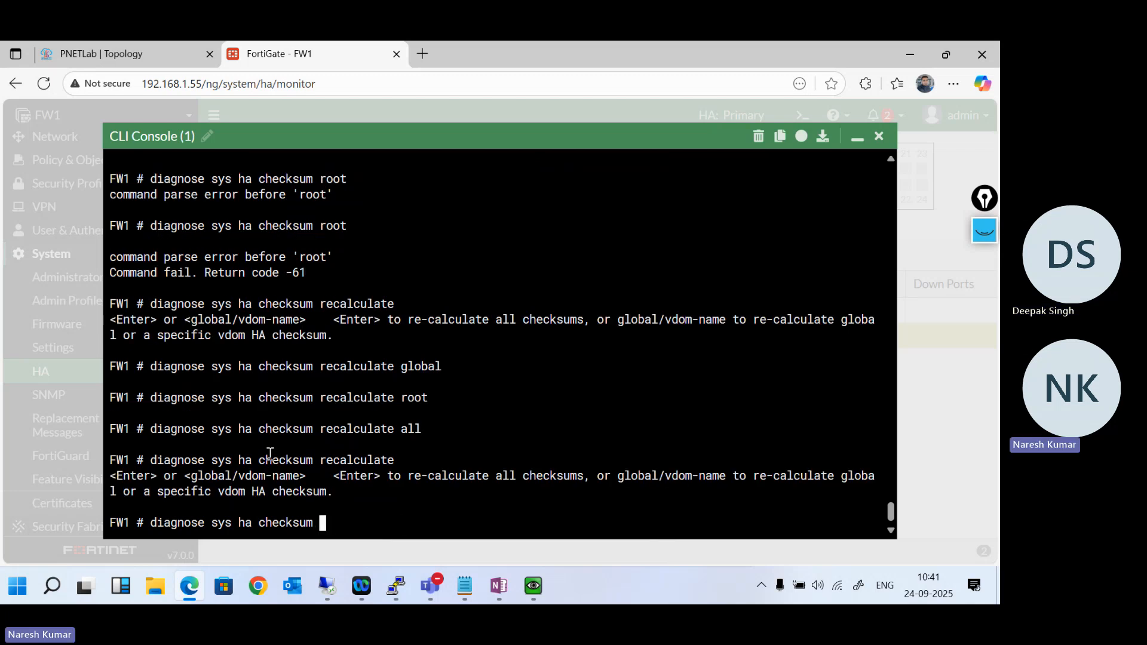
key("question")
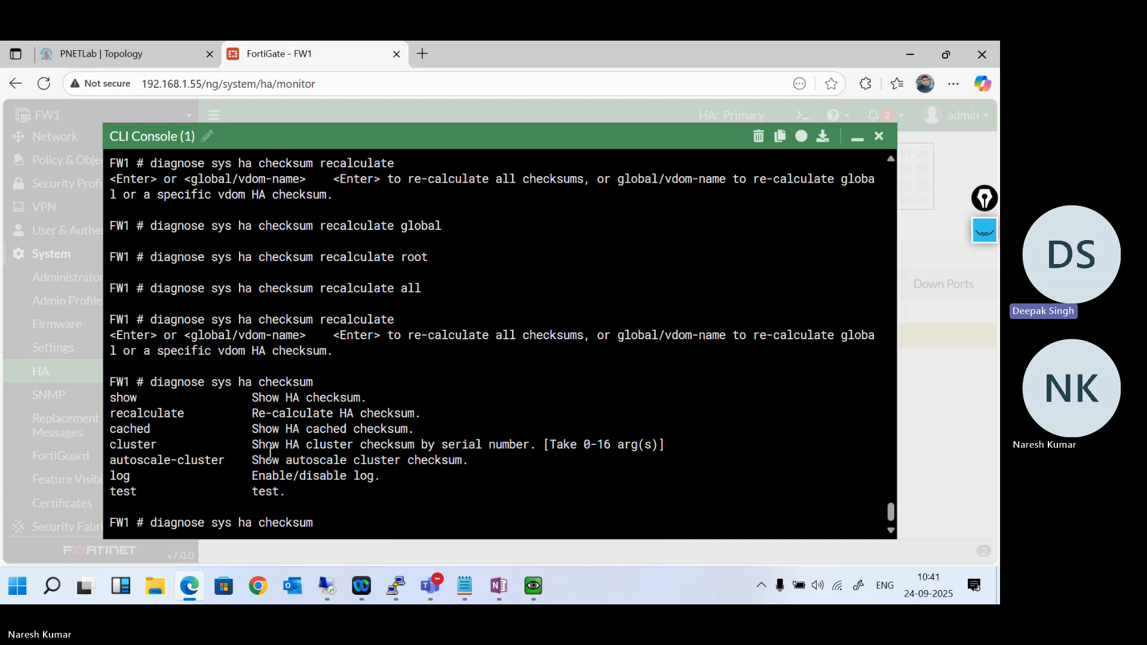
type("log")
key("Return")
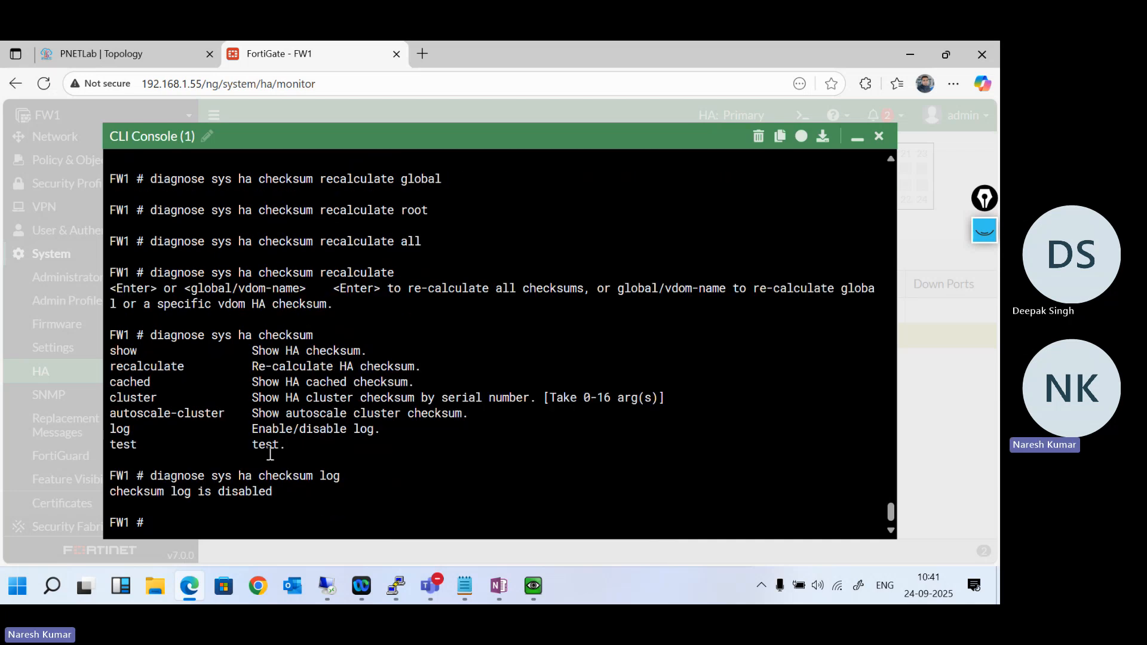
- Show the HA checksums of all cluster members with diagnose sys ha checksum cluster
key("Up")
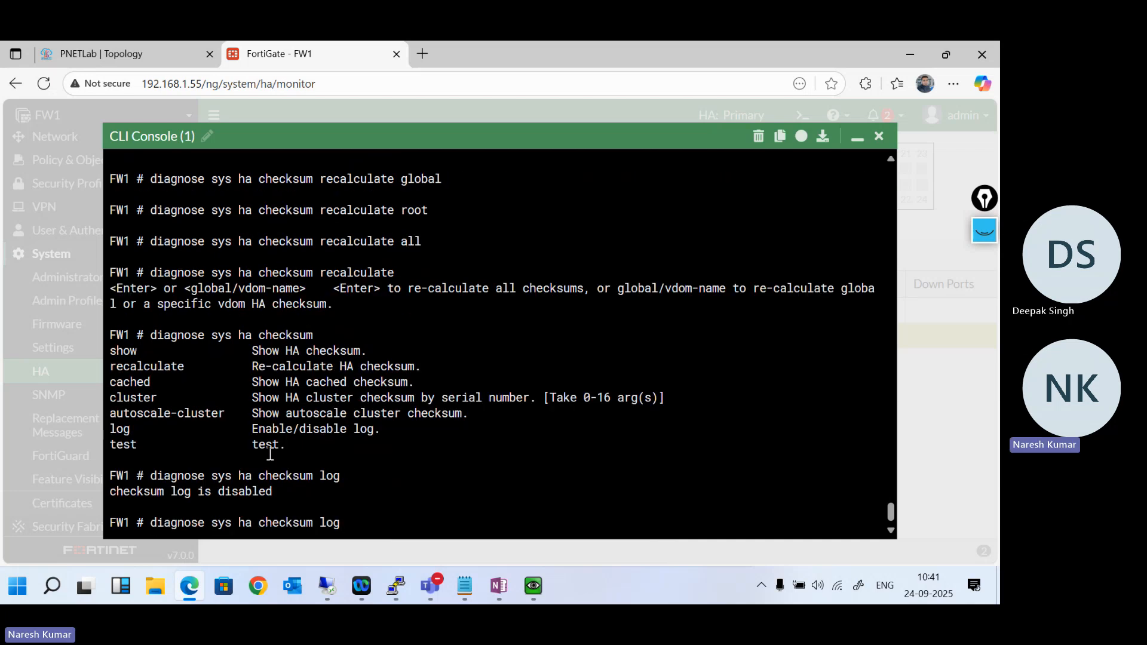
key("BackSpace")
key("BackSpace")
key("BackSpace")
key("BackSpace")
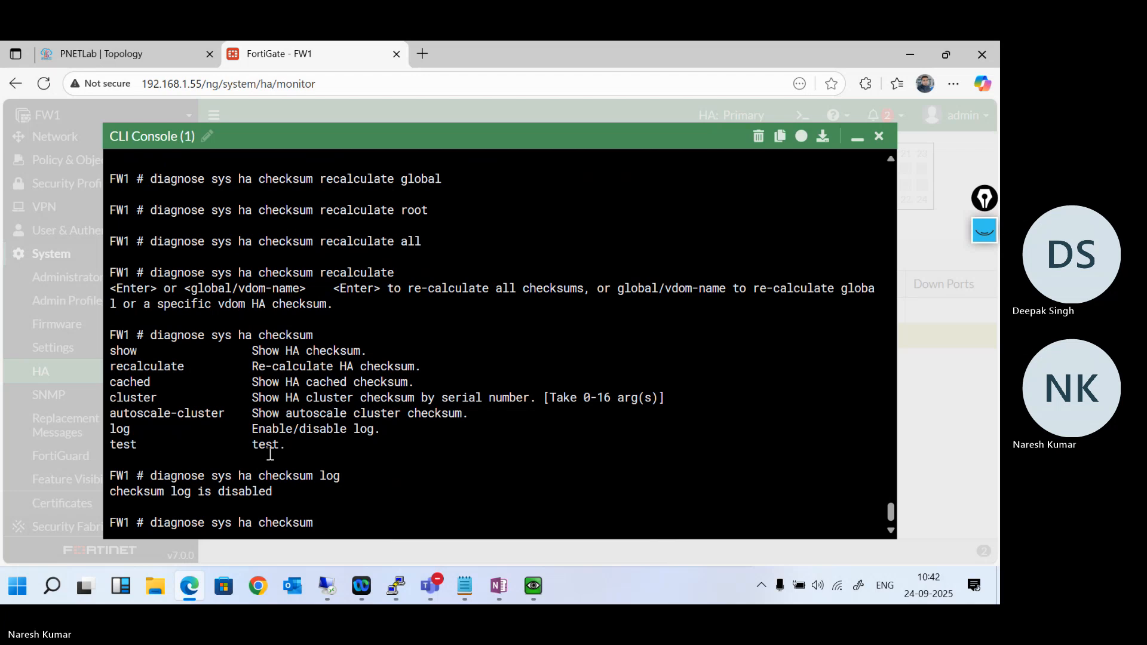
type("cluster")
key("Return")
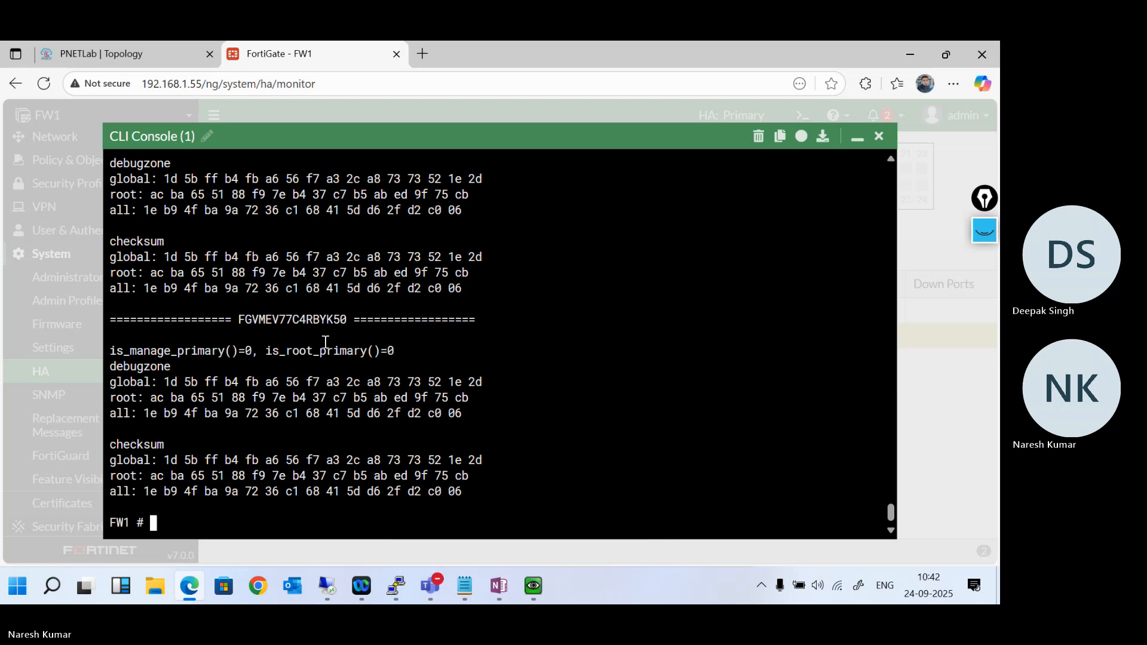
- Compare the debugzone and checksum values for global, root and all between the two cluster members
scroll(291, 356, "up", 2)
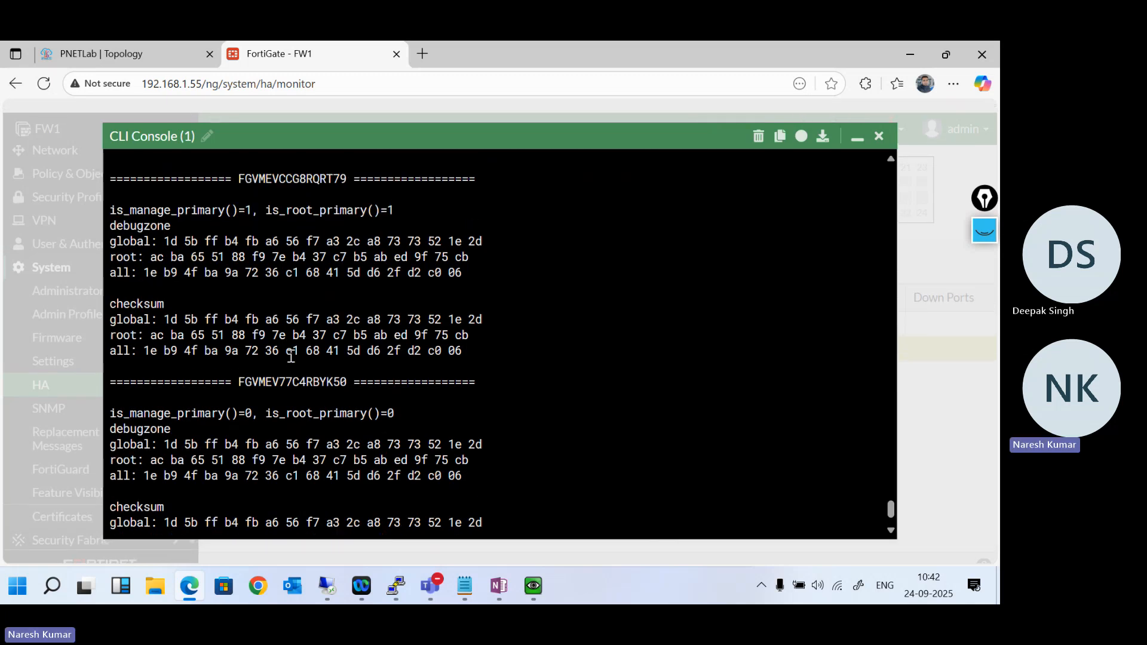
scroll(291, 356, "down", 1)
scroll(291, 356, "up", 2)
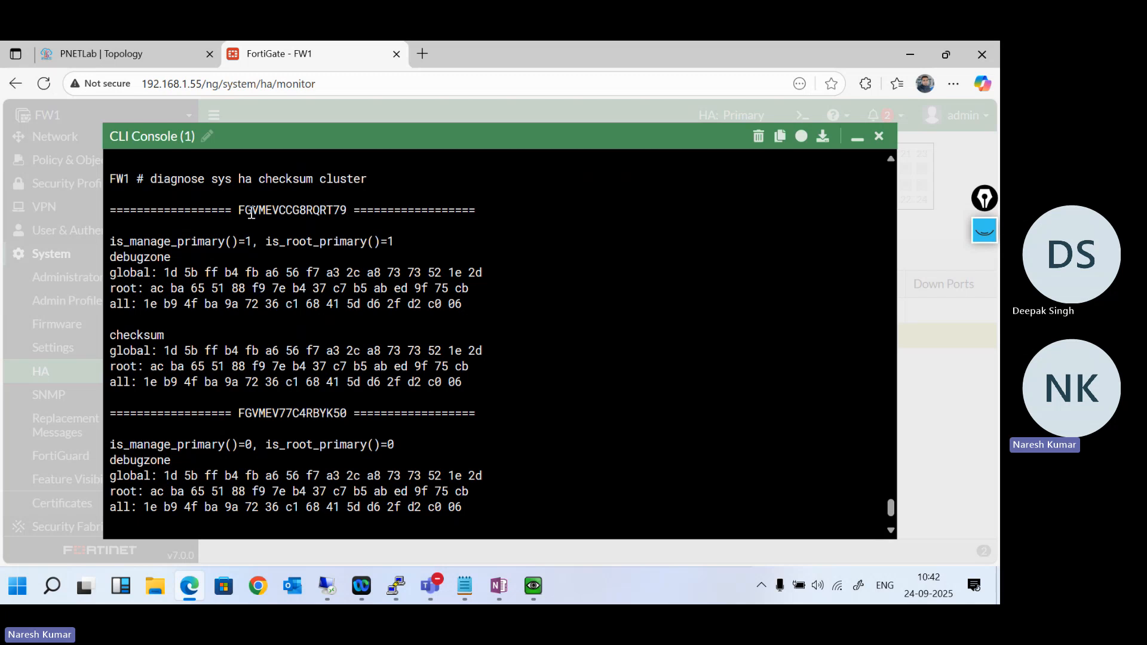
left_click_drag(251, 213, 335, 213)
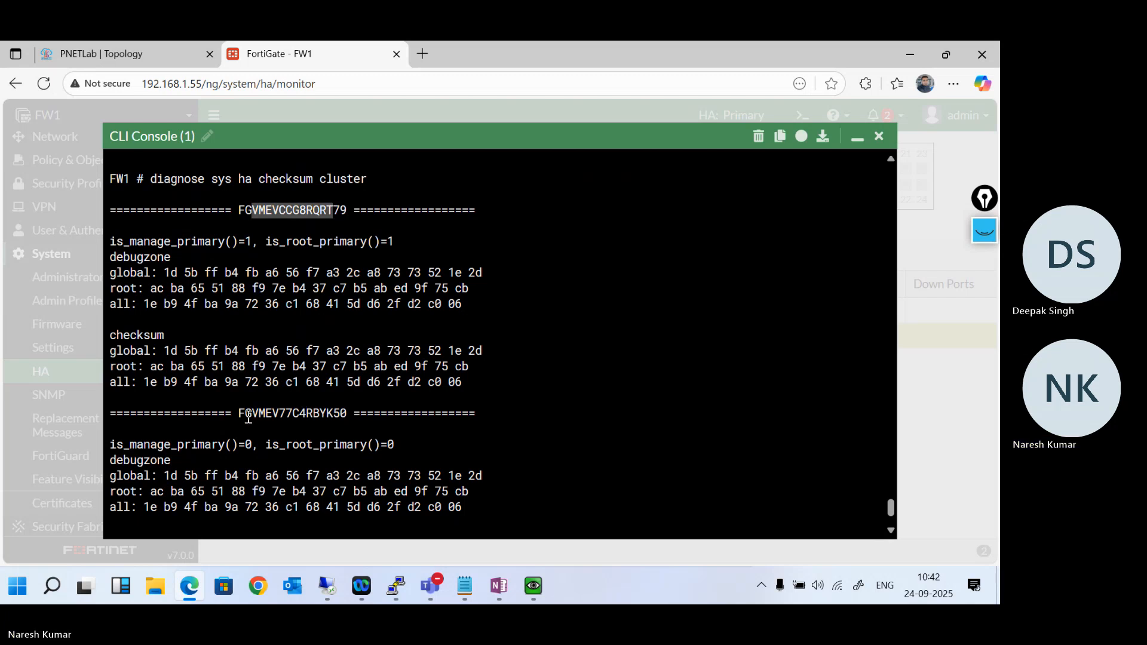
left_click_drag(245, 413, 327, 411)
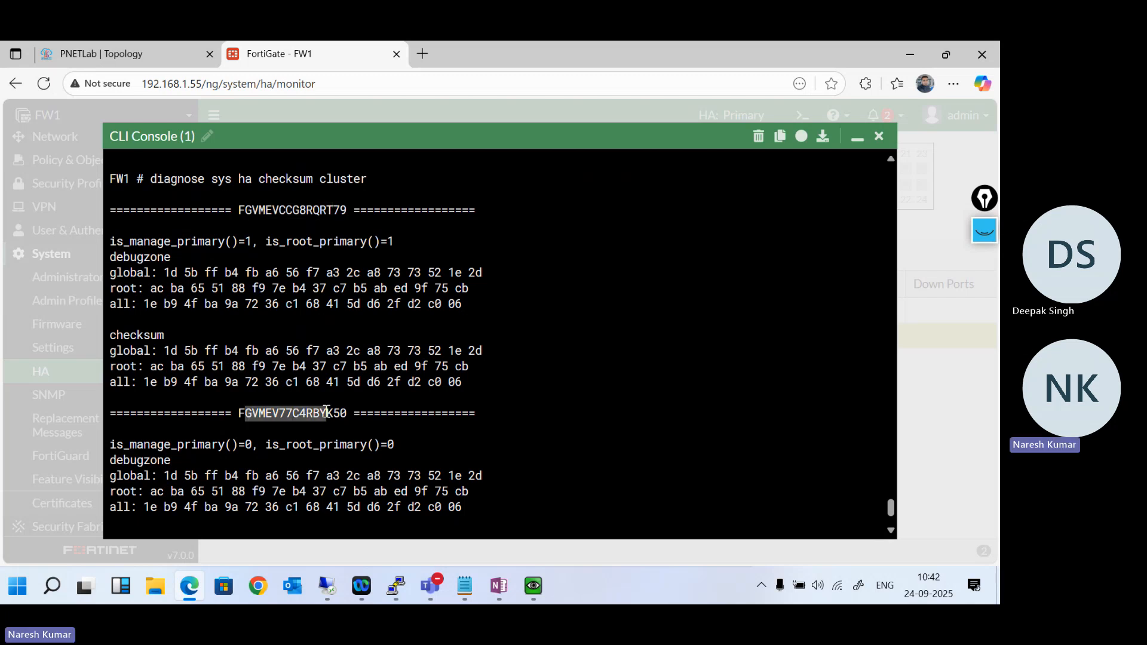
scroll(327, 412, "down", 1)
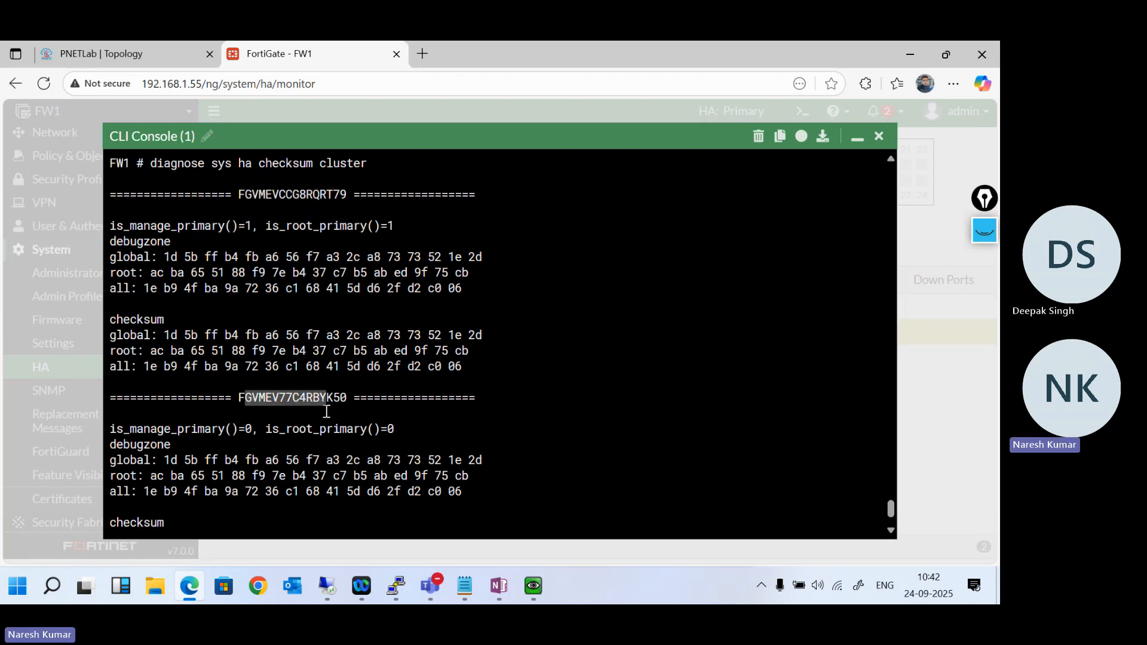
left_click(286, 463)
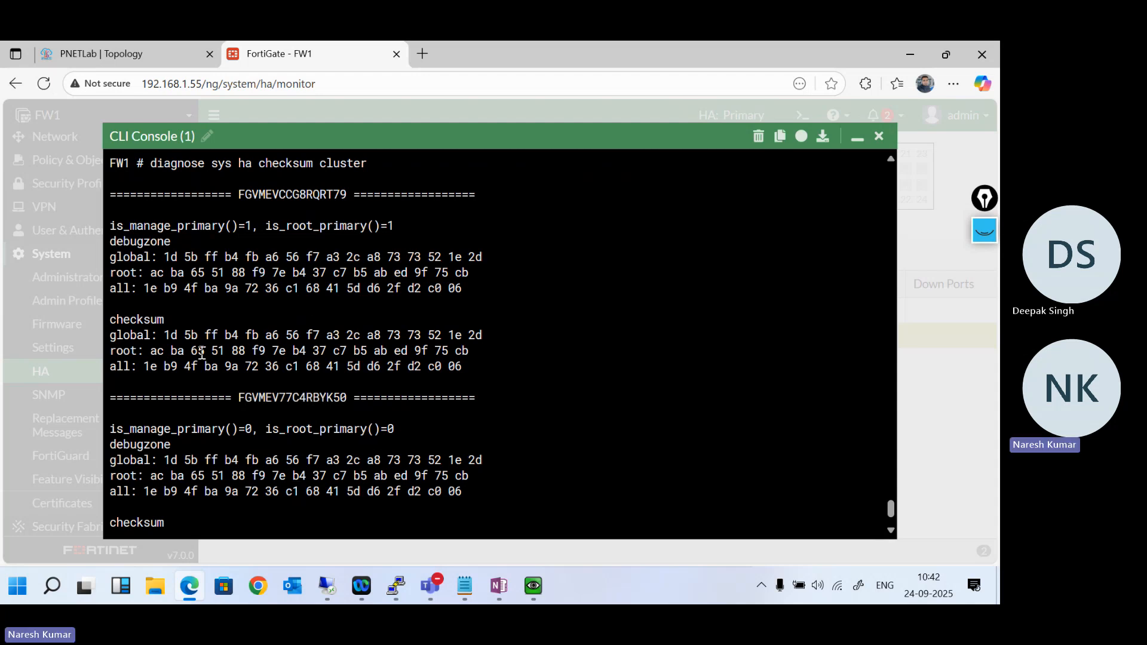
scroll(148, 449, "down", 3)
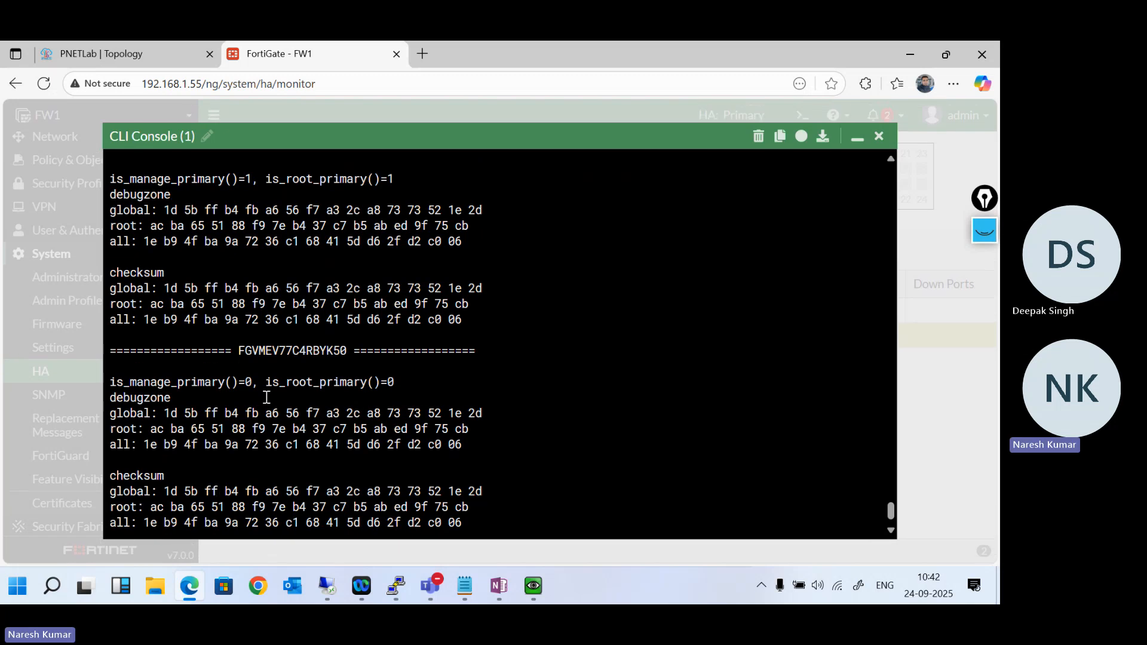
scroll(266, 398, "down", 2)
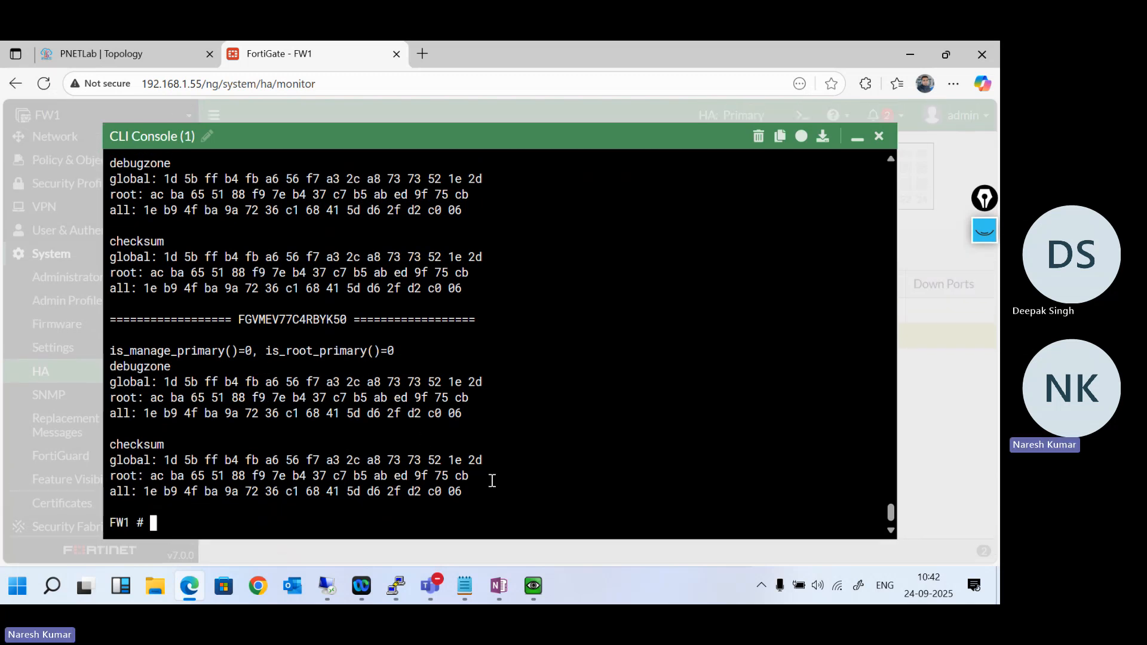
- List the diagnose sys ha checksum options once more, then clear the command line
key("Return")
key("Return")
key("Return")
key("Up")
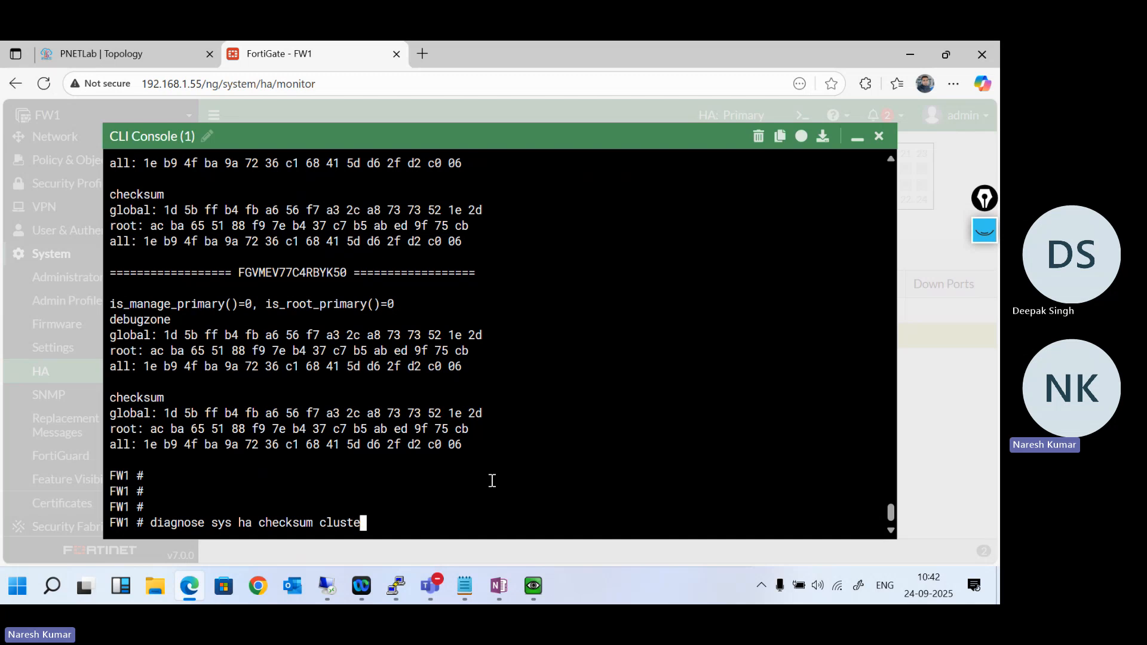
key("BackSpace")
key("BackSpace")
key("BackSpace")
key("BackSpace")
key("BackSpace")
key("BackSpace")
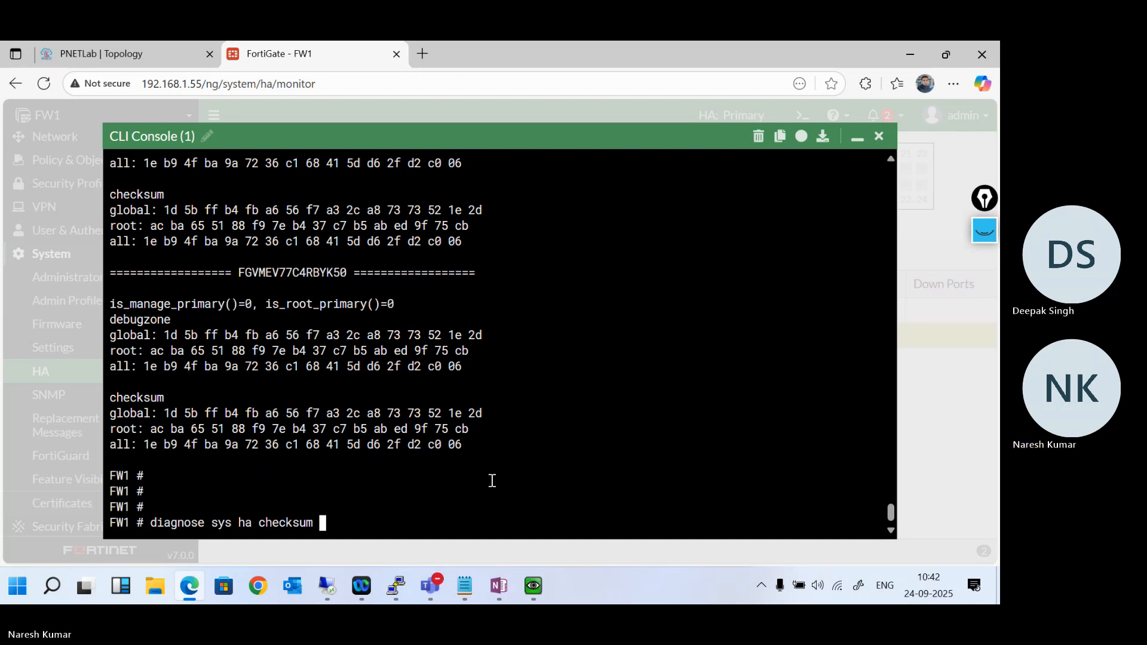
key("question")
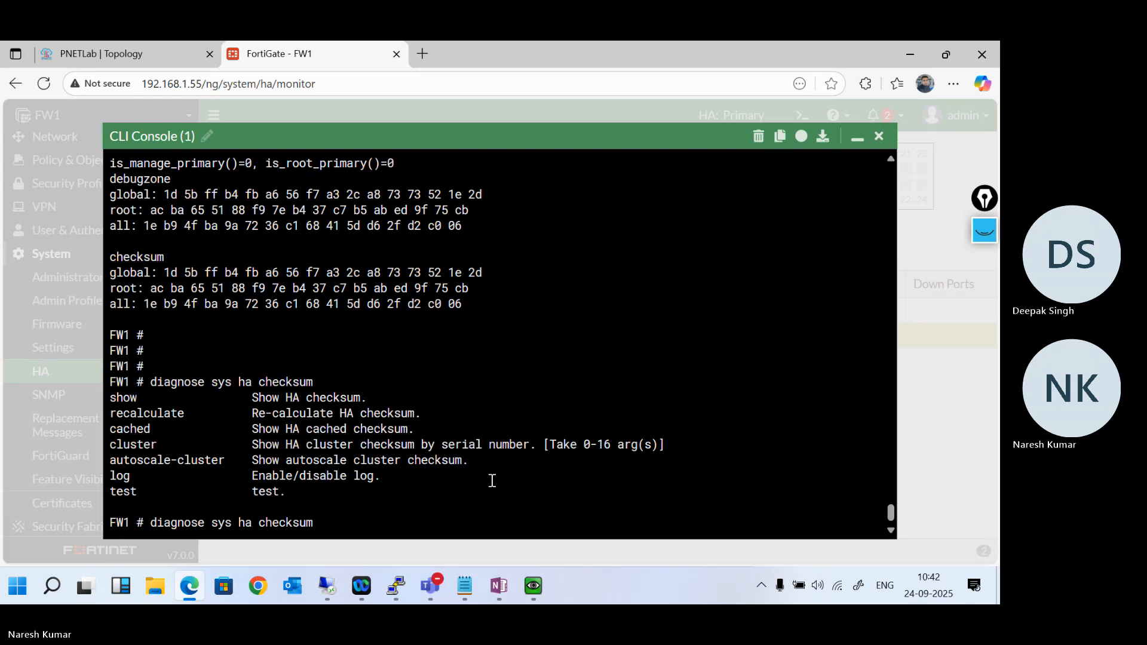
key("BackSpace")
key("BackSpace")
key("BackSpace")
key("BackSpace")
key("BackSpace")
key("BackSpace")
key("BackSpace")
key("BackSpace")
key("BackSpace")
key("BackSpace")
key("BackSpace")
key("BackSpace")
key("BackSpace")
key("BackSpace")
key("BackSpace")
key("BackSpace")
key("BackSpace")
key("BackSpace")
key("BackSpace")
key("BackSpace")
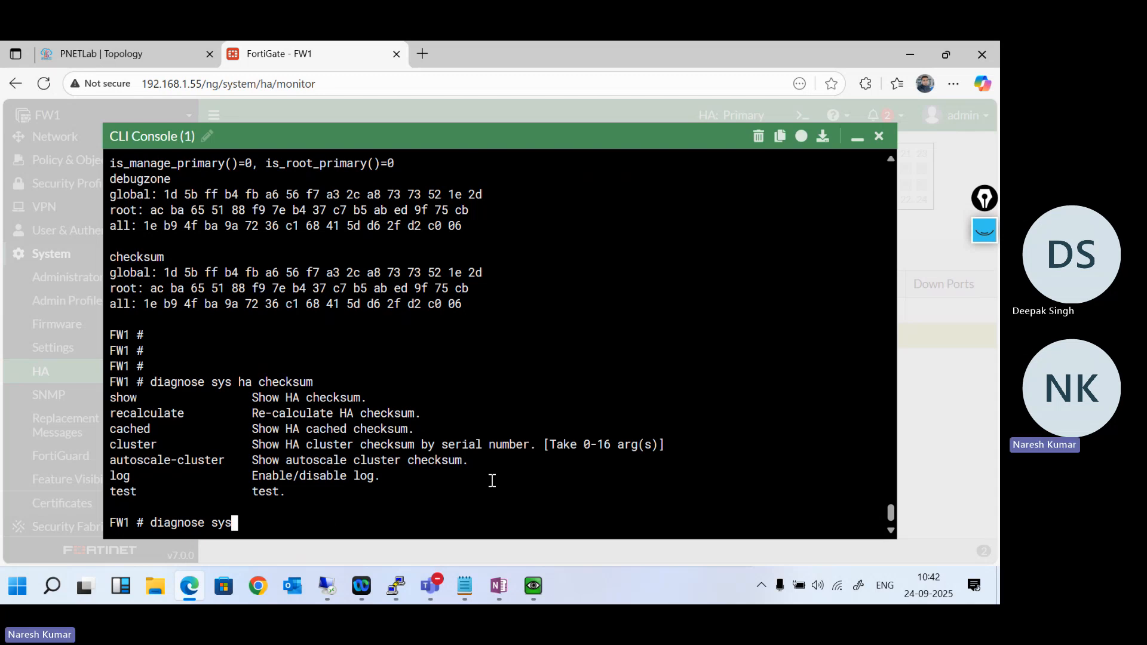
- Copy "Execute ha syncronize start" from the OneNote HA notes and try to run it in FW1's CLI console in Edge
mouse_move(508, 584)
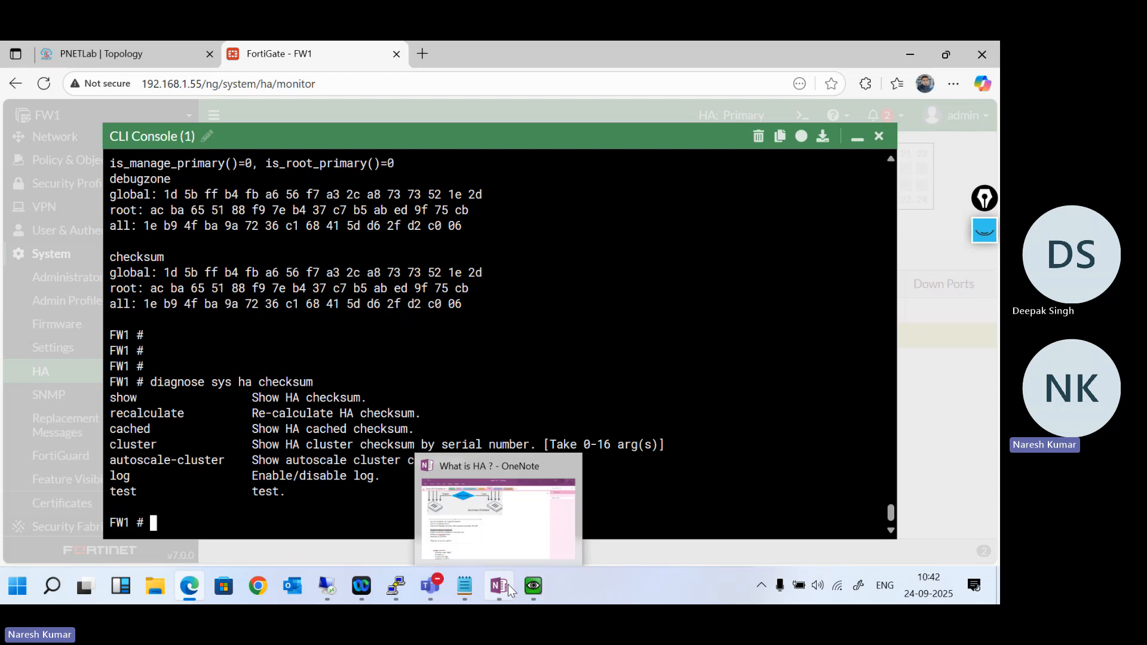
left_click(492, 536)
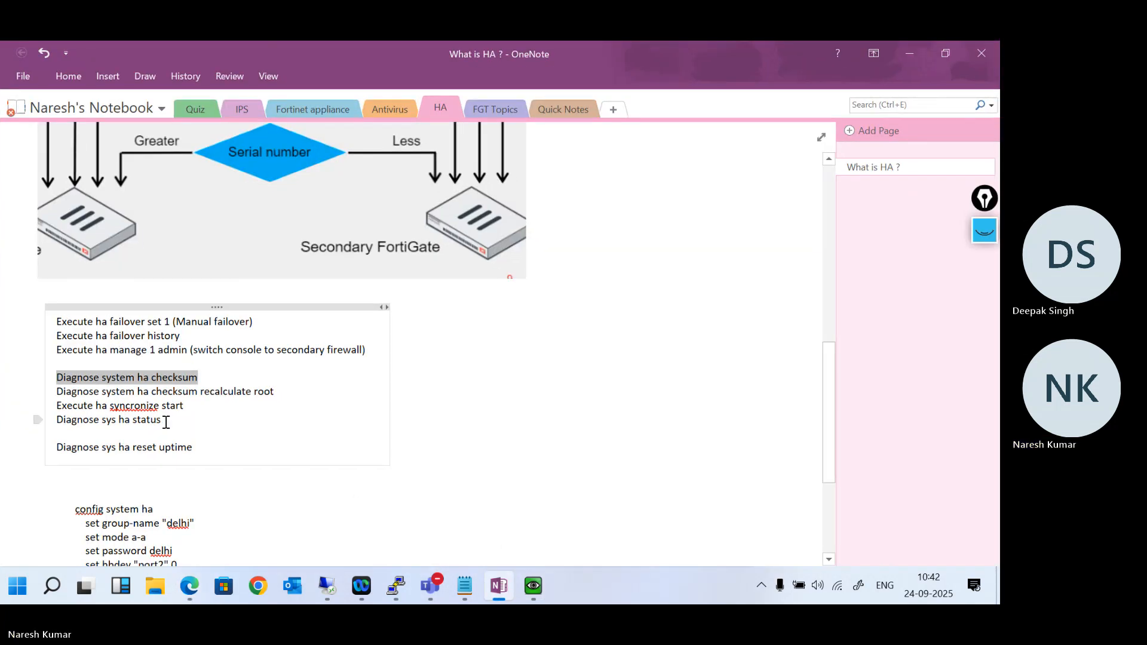
left_click_drag(184, 406, 59, 407)
key("ctrl+c")
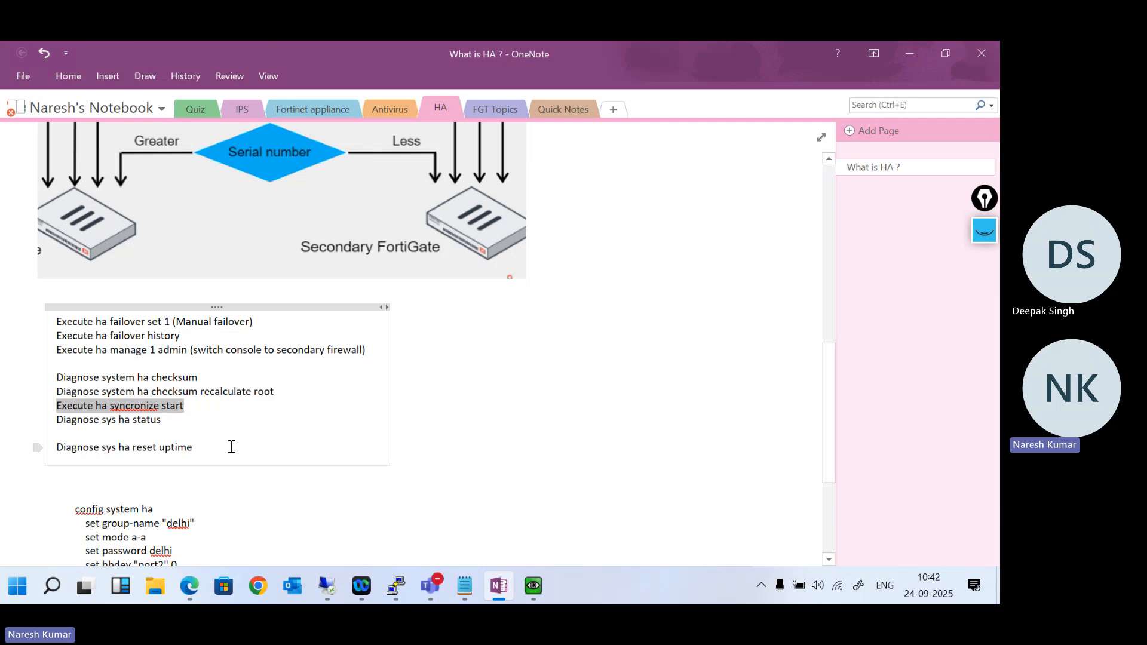
mouse_move(533, 586)
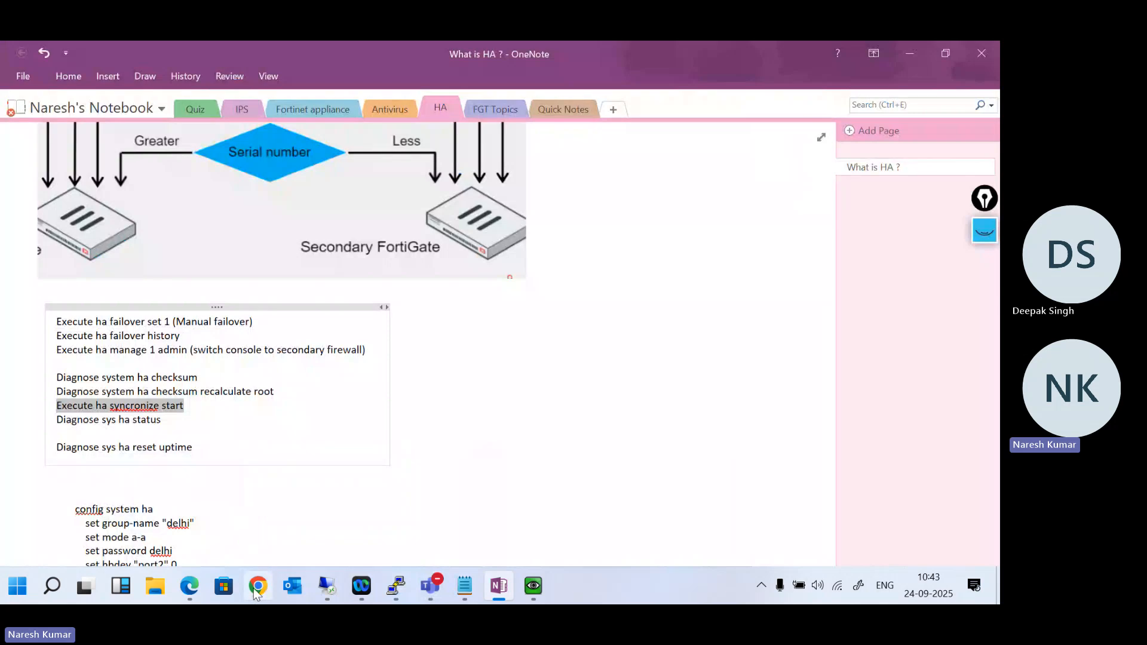
left_click(188, 589)
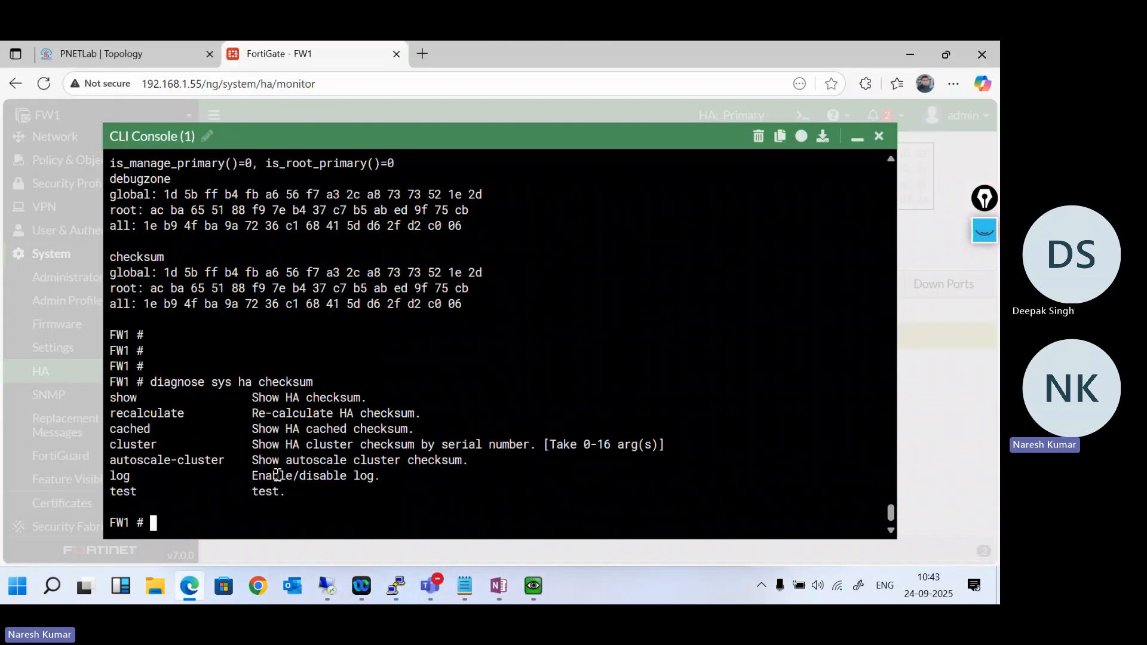
key("ctrl+v")
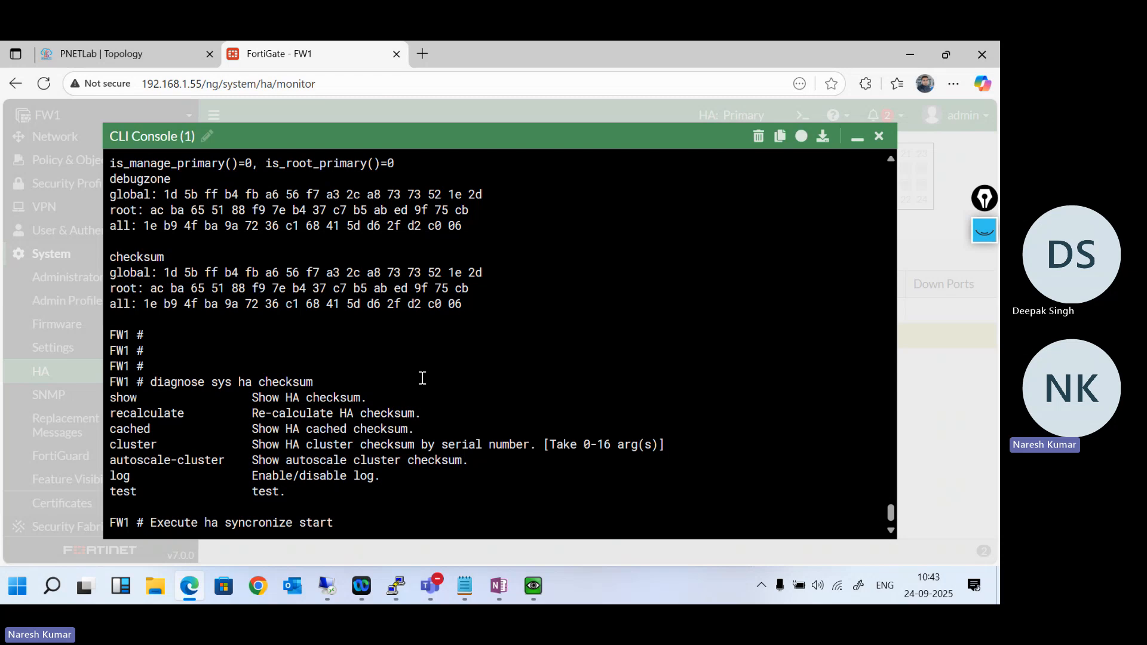
key("Return")
- Try the shortened commands Execute ha syncronize, Execute ha and Execute on FW1
key("Up")
key("BackSpace")
key("BackSpace")
key("BackSpace")
key("BackSpace")
key("BackSpace")
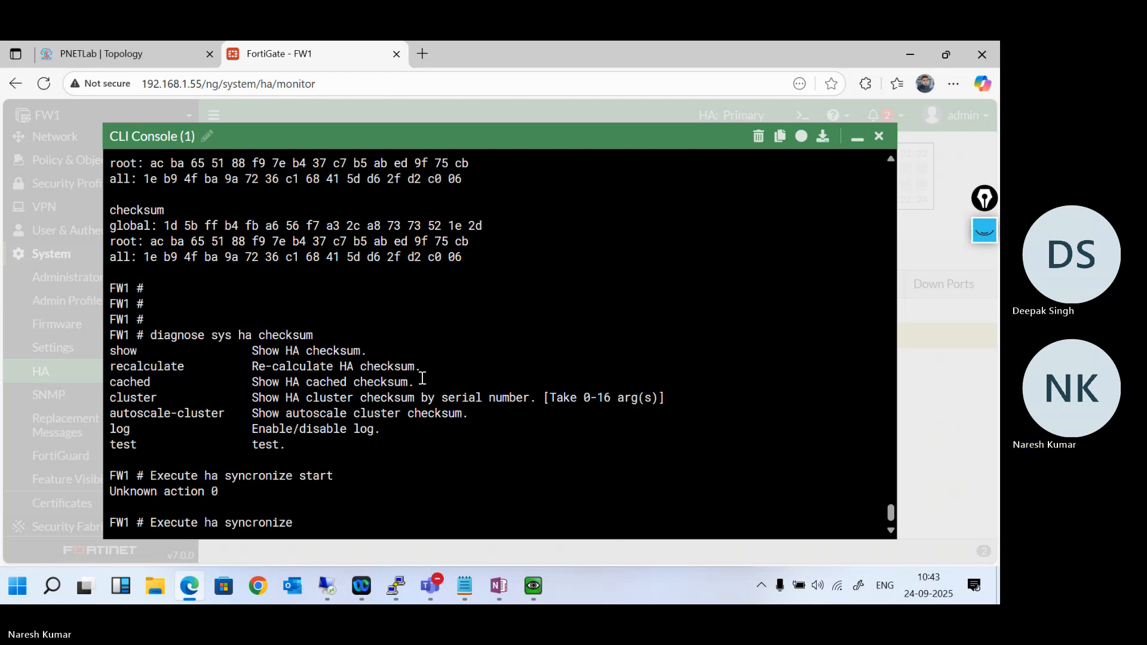
key("Return")
key("BackSpace")
key("BackSpace")
key("BackSpace")
key("BackSpace")
key("BackSpace")
key("BackSpace")
key("BackSpace")
key("BackSpace")
key("BackSpace")
key("BackSpace")
key("BackSpace")
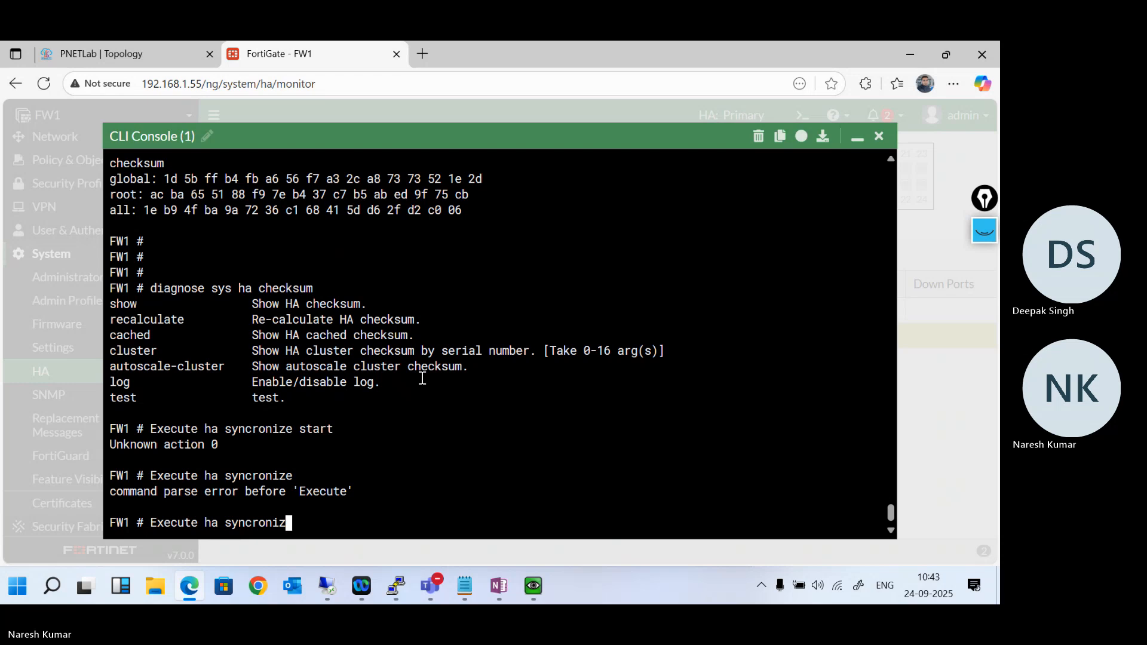
key("Return")
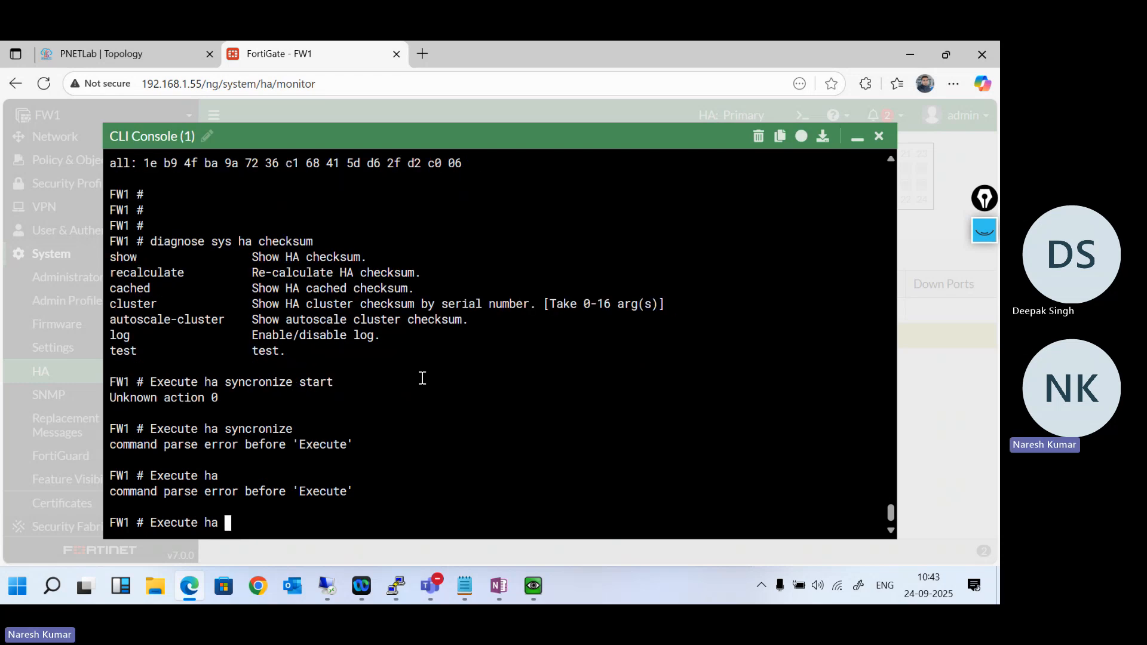
key("BackSpace")
key("BackSpace")
key("BackSpace")
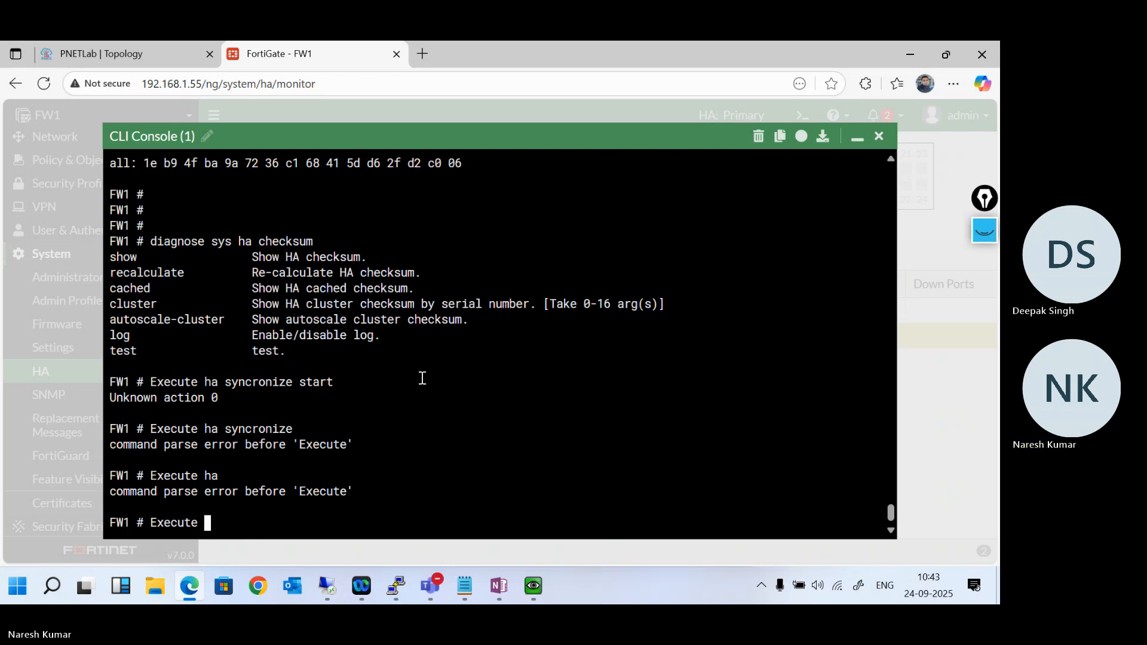
key("Return")
key("BackSpace")
key("BackSpace")
key("BackSpace")
key("BackSpace")
key("BackSpace")
key("BackSpace")
key("BackSpace")
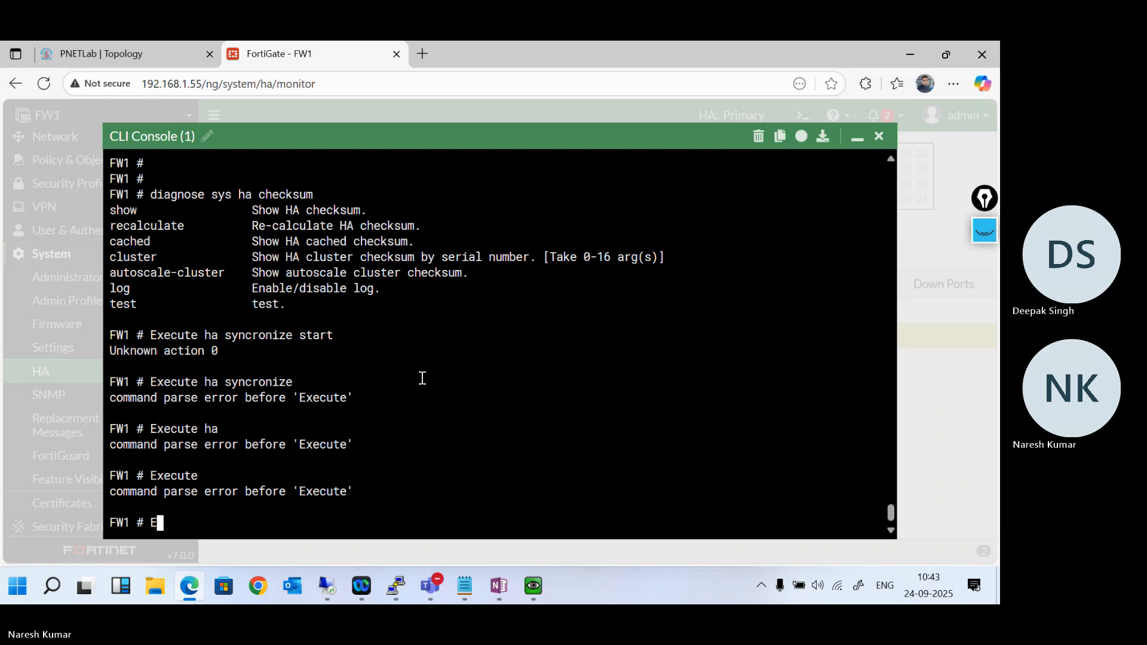
- Check the options of execute ha synchronize and start the HA synchronization with execute ha synchronize start
type("execute ha synchronize ")
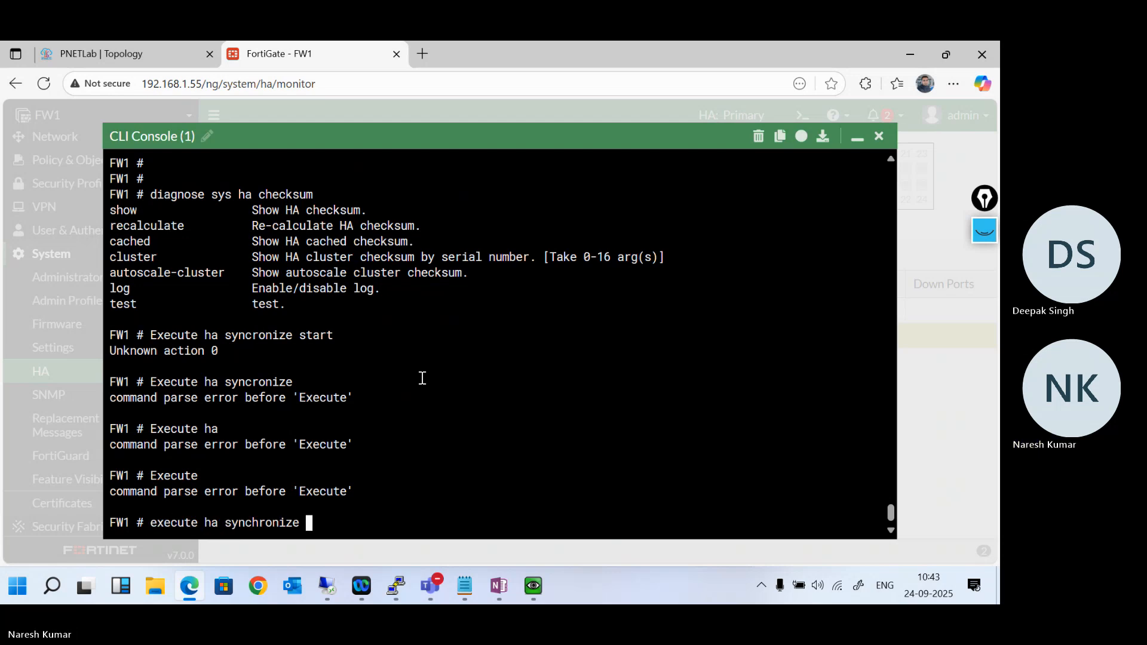
type("?")
type("st")
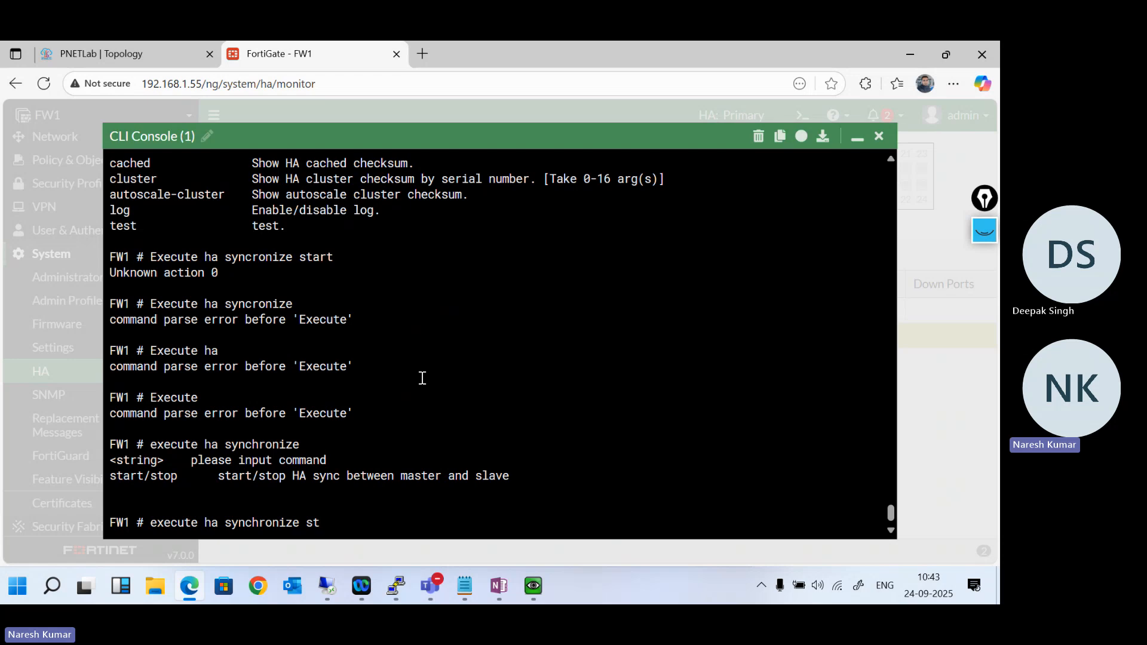
type("art")
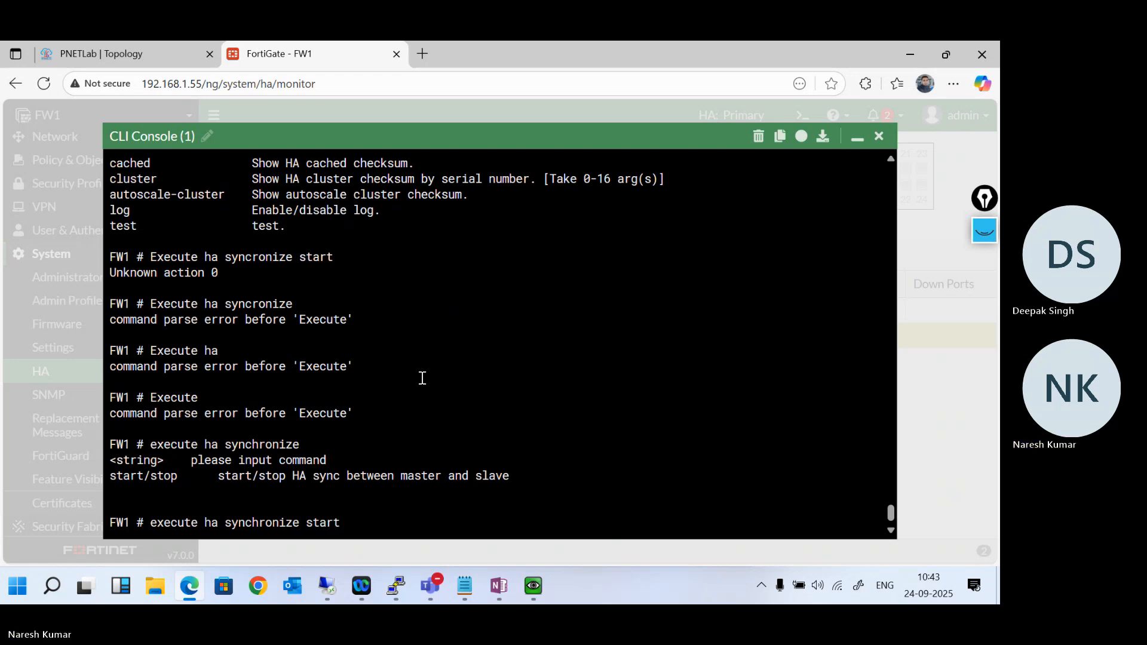
key("Return")
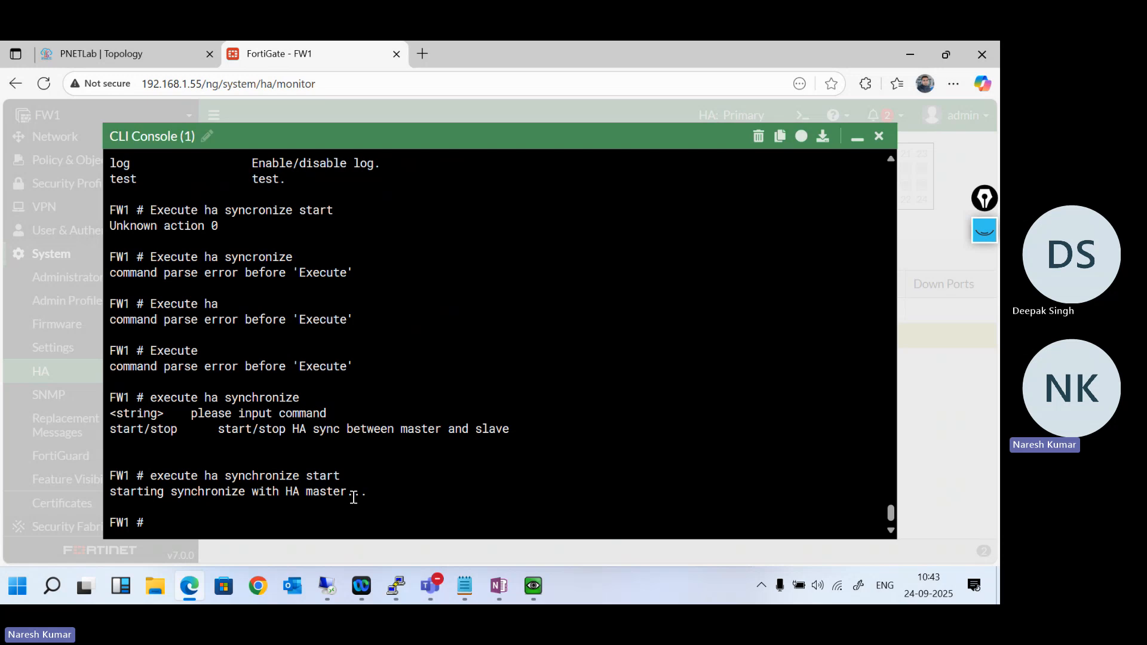
- Stop the HA synchronization on FW1 with execute ha synchronize stop
key("Up")
key("BackSpace")
key("BackSpace")
key("BackSpace")
key("BackSpace")
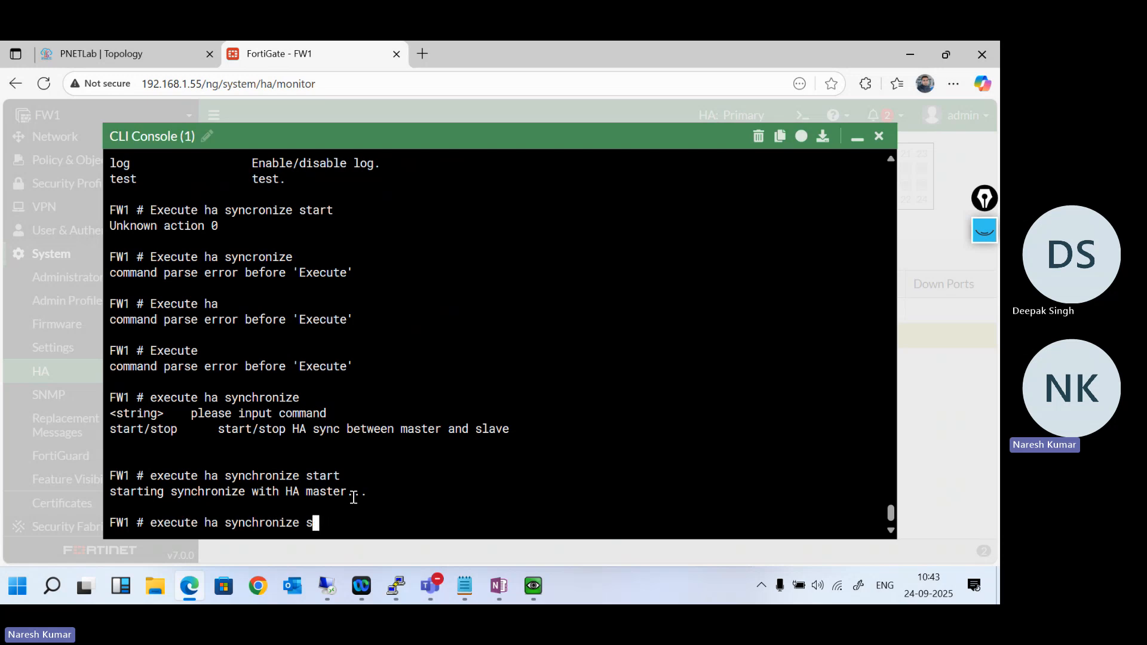
type("top")
key("Return")
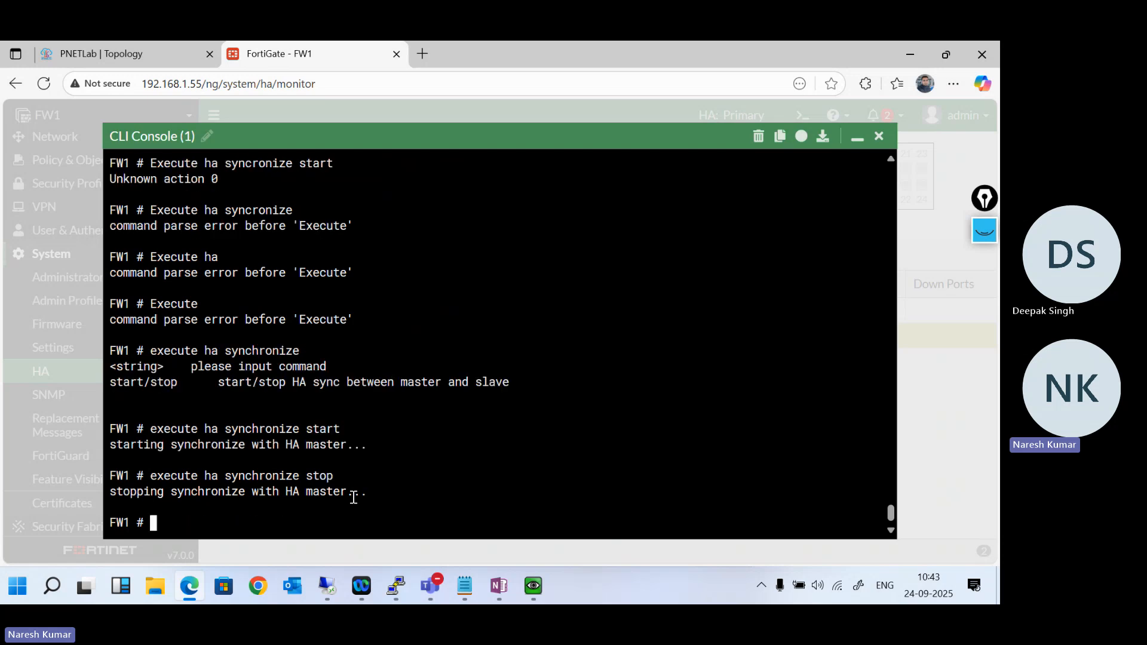
- Restart the HA synchronization on FW1 with execute ha synchronize start
key("Up")
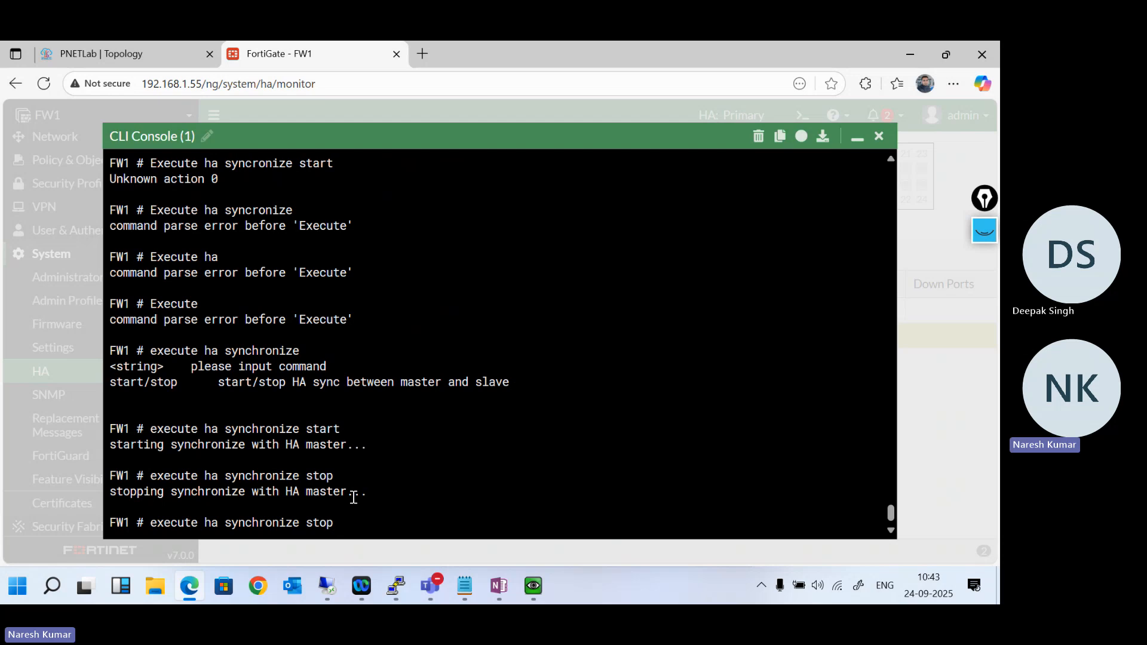
key("BackSpace")
key("BackSpace")
key("BackSpace")
type("tart")
key("Return")
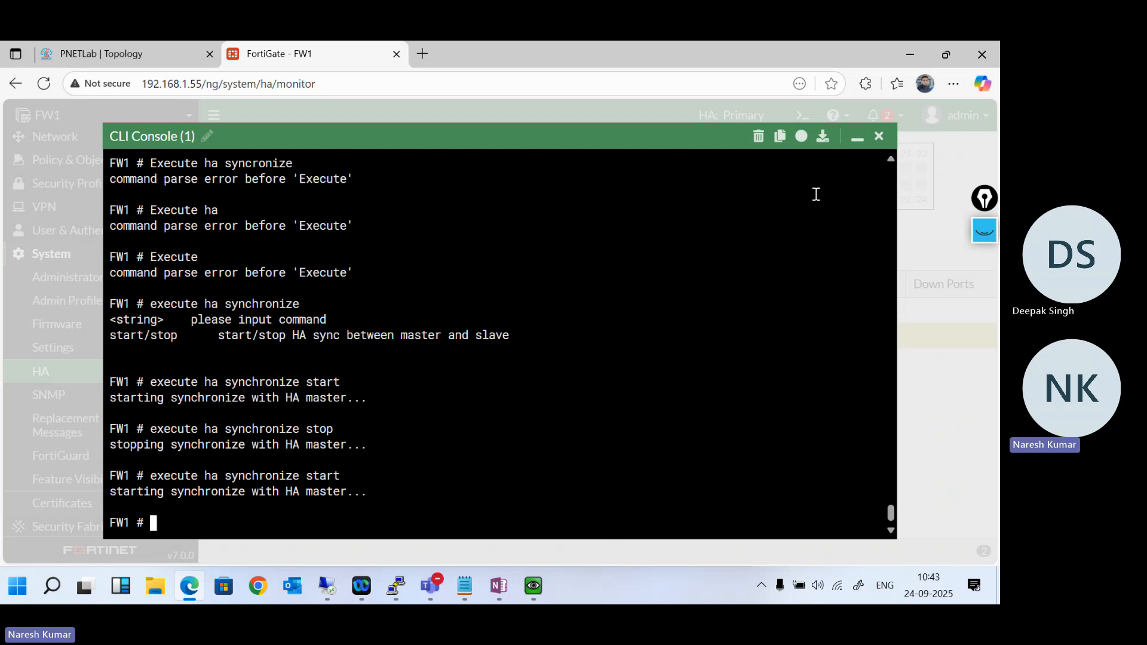
- Look up the Diagnose sys ha reset uptime command in the OneNote HA notes, then return to FW1's HA page in Edge
left_click(858, 142)
left_click(494, 588)
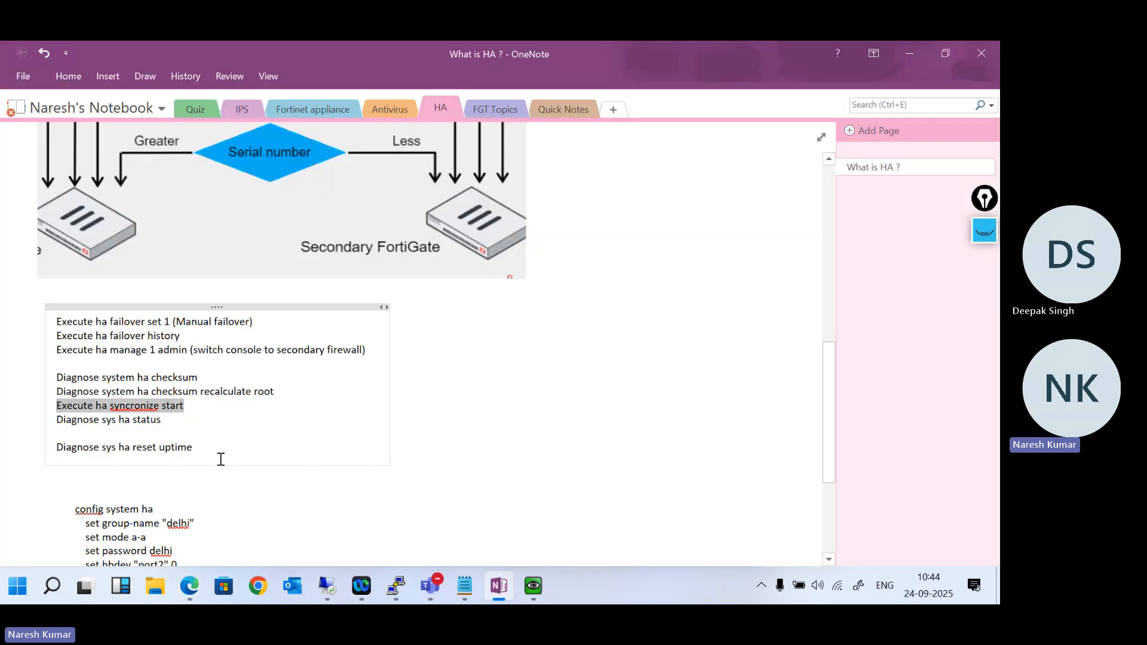
scroll(224, 439, "down", 2)
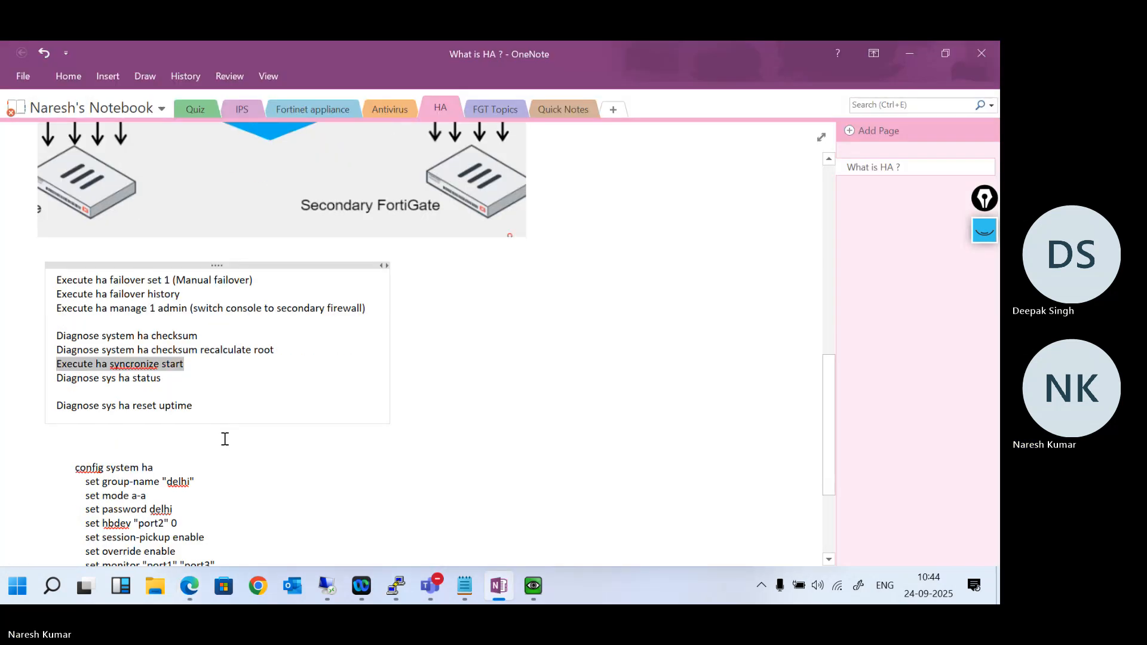
left_click_drag(208, 402, 64, 400)
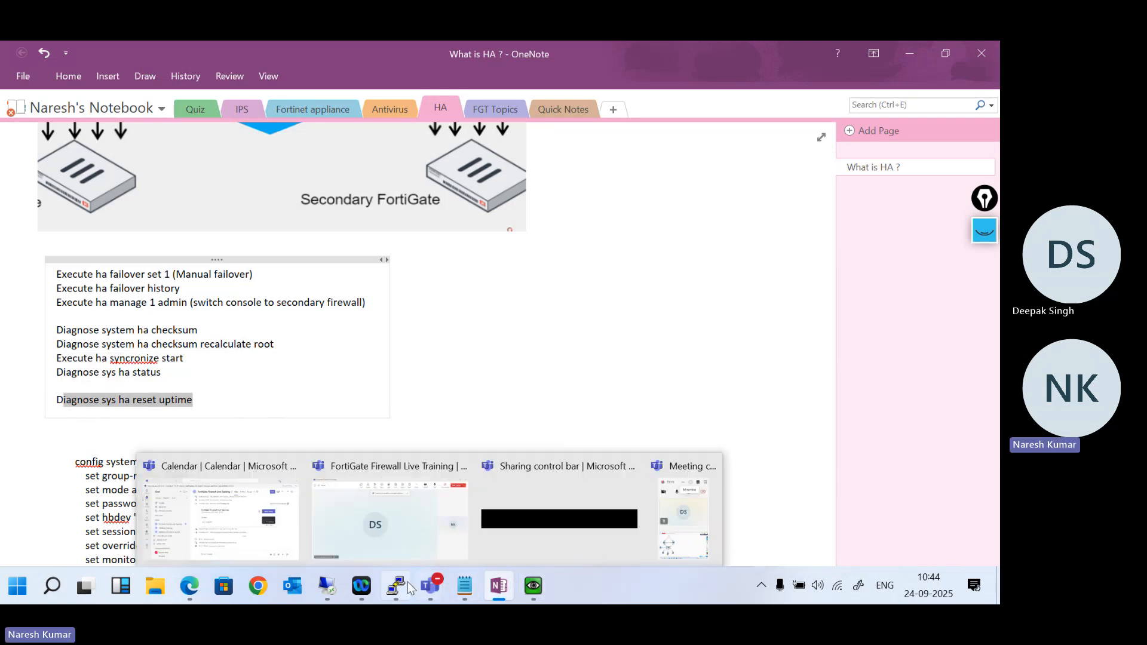
mouse_move(329, 584)
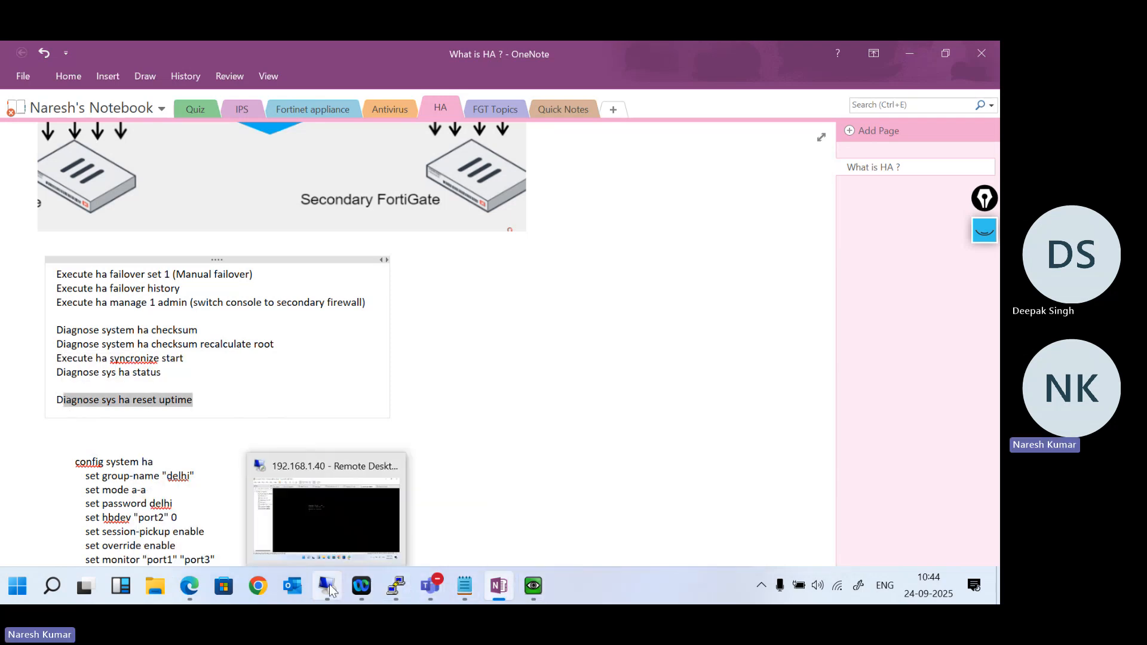
left_click(336, 520)
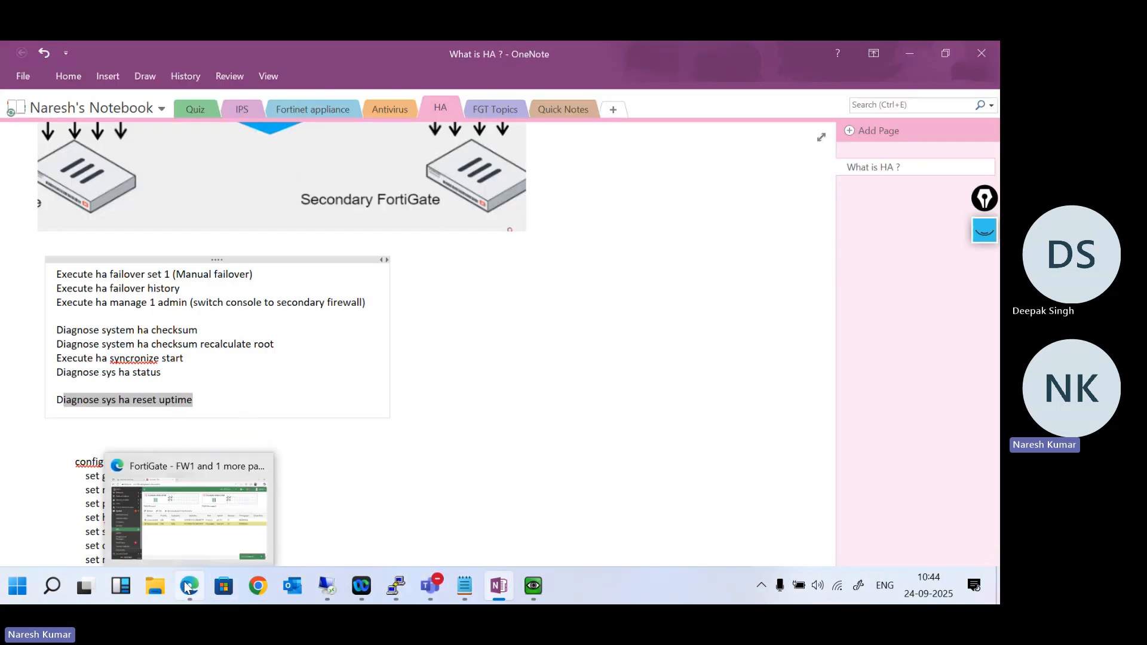
left_click(187, 587)
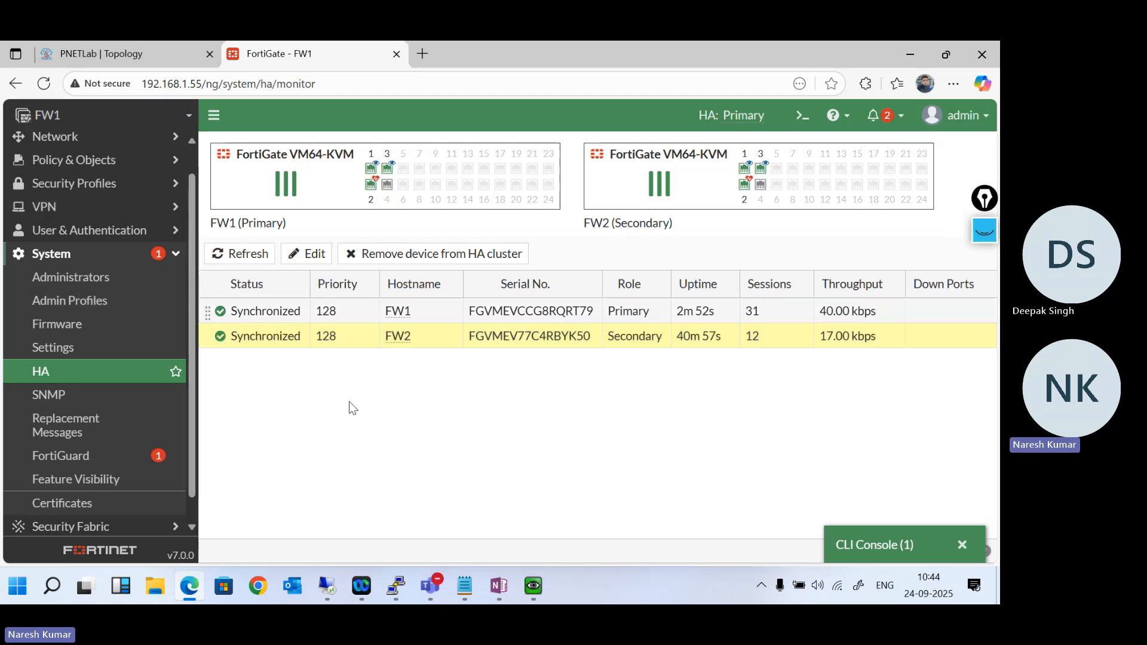
- Reopen FW1's CLI console, check the syntax of diagnose sys ha reset-uptime and run it
left_click(918, 551)
key("Return")
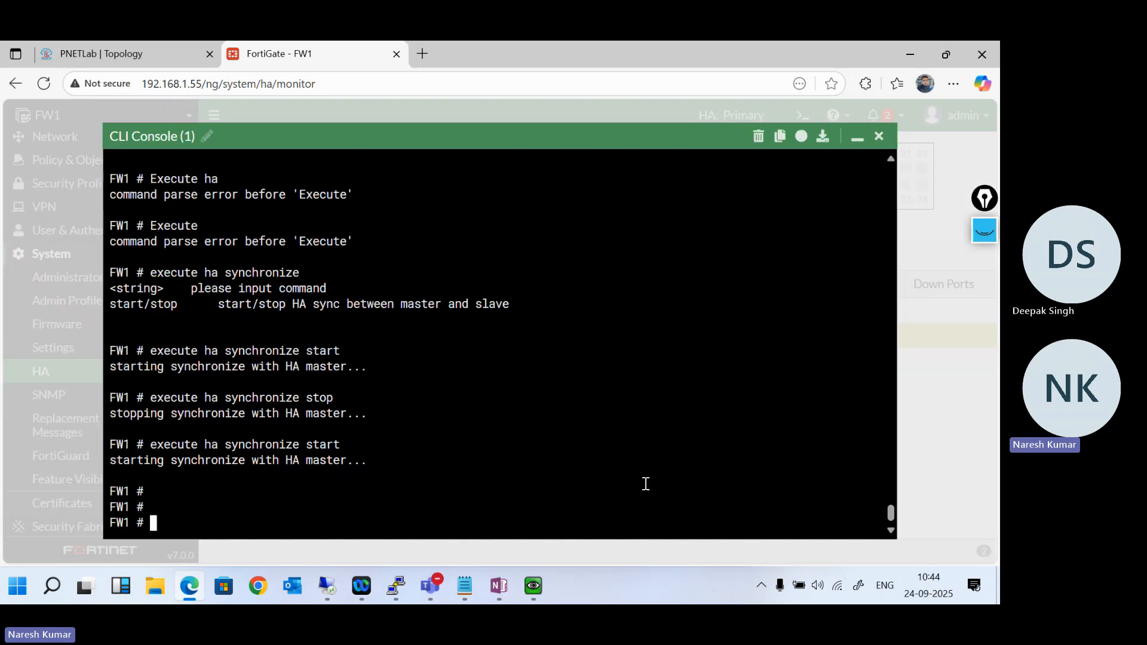
type("diagnose sys ha r")
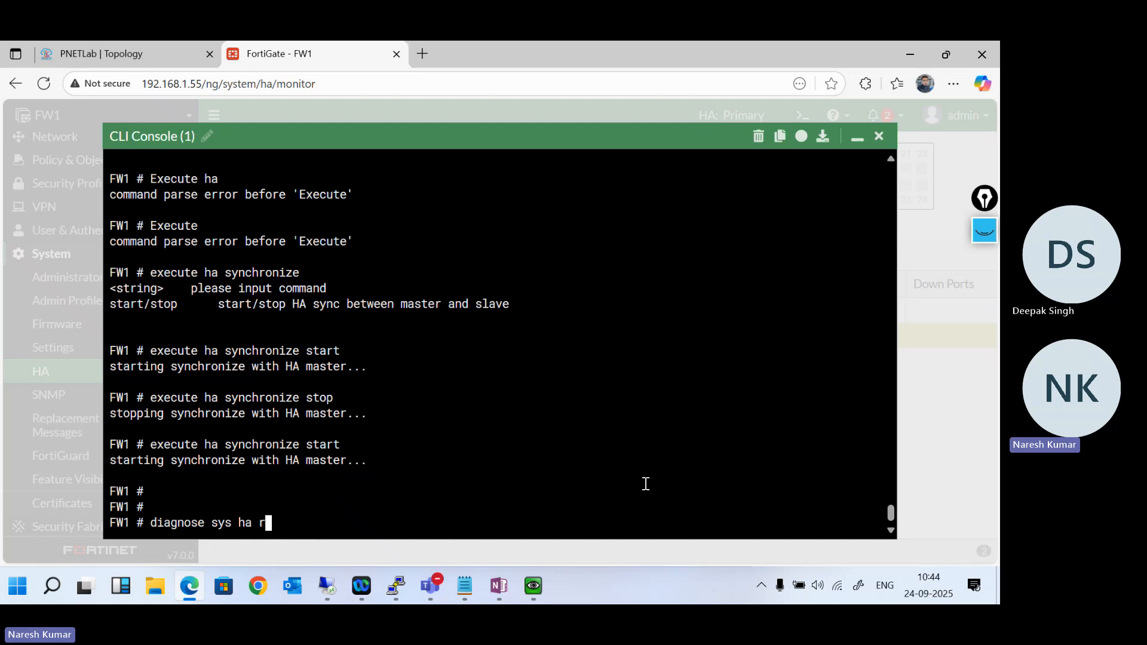
type("reset-uptime")
key("question")
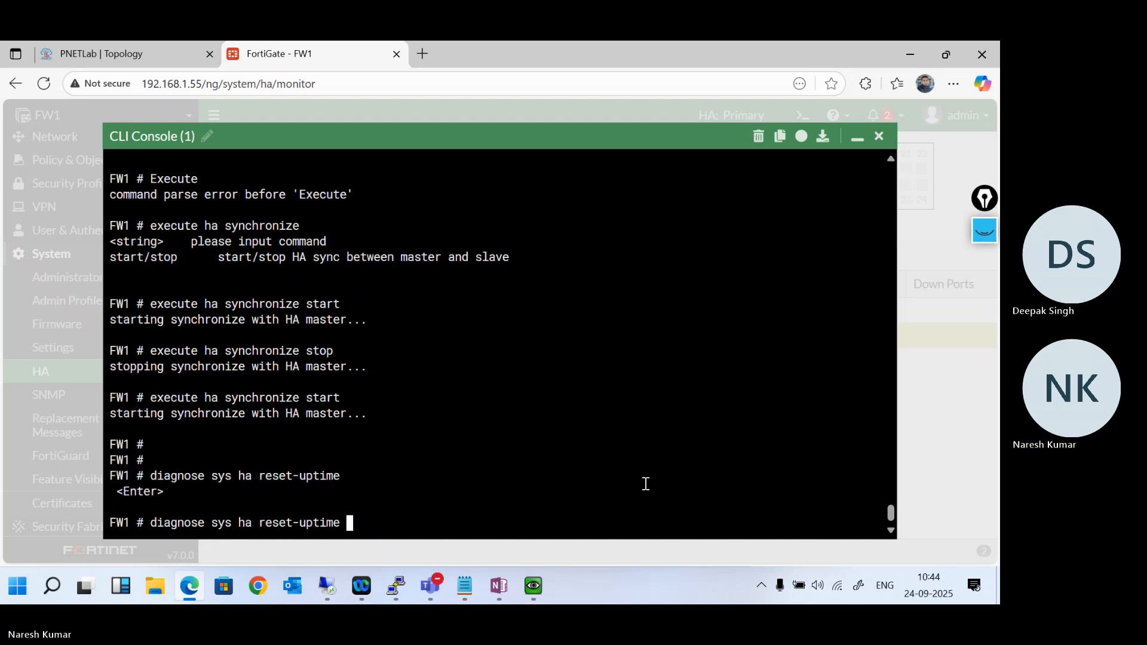
key("Return")
key("Return")
key("Return")
key("Return")
key("Return")
key("Return")
key("Return")
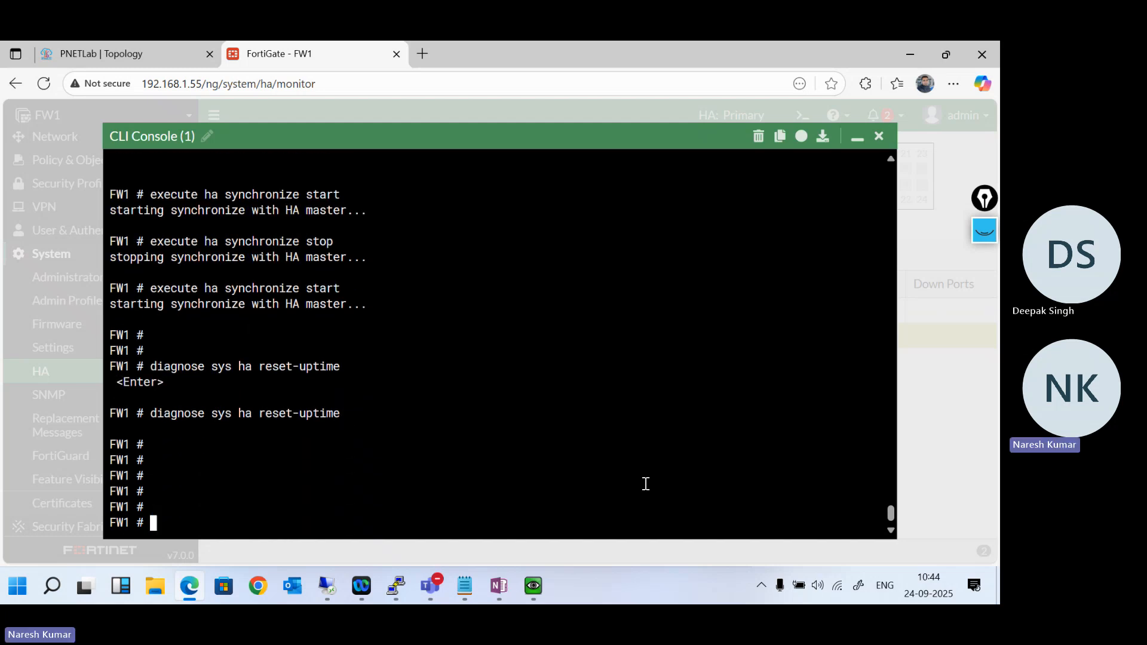
- Minimize the console and reload FW1's HA page to check the uptime of both cluster members
left_click(857, 139)
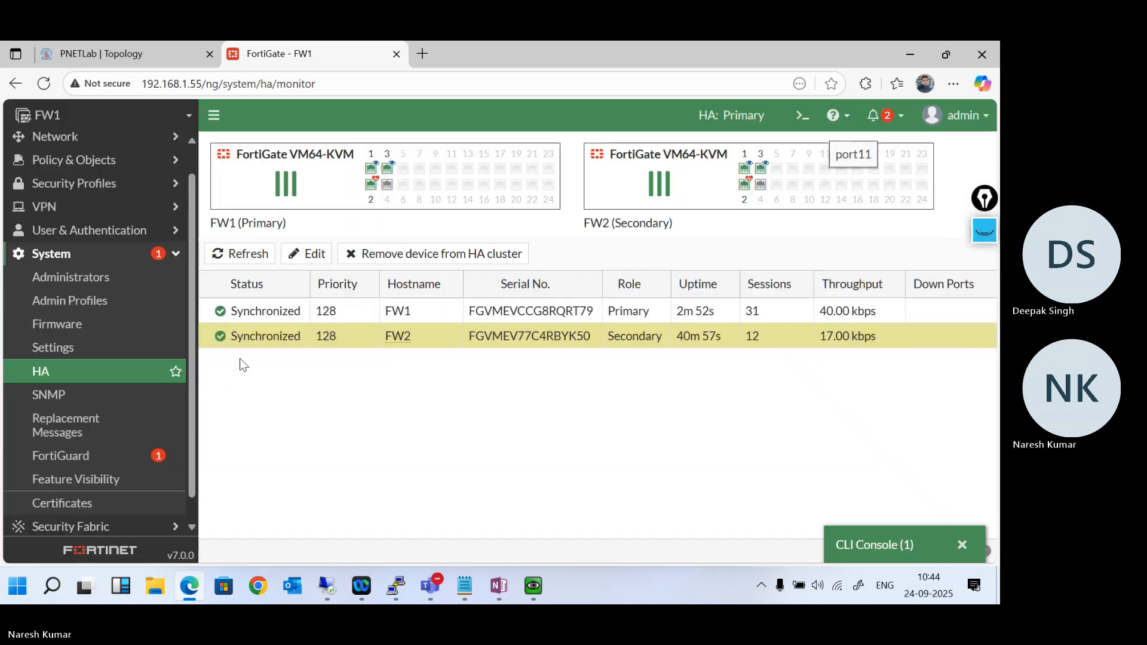
left_click(132, 373)
left_click(42, 85)
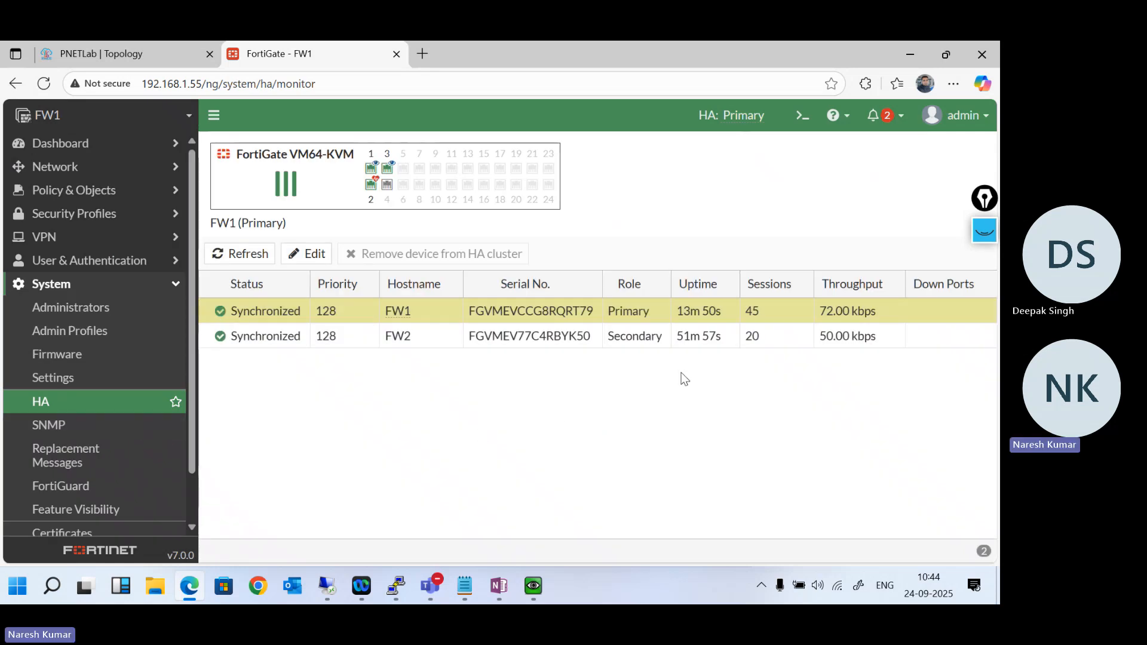
- Run diagnose sys ha reset-uptime a second time in a new FW1 CLI console
left_click(802, 115)
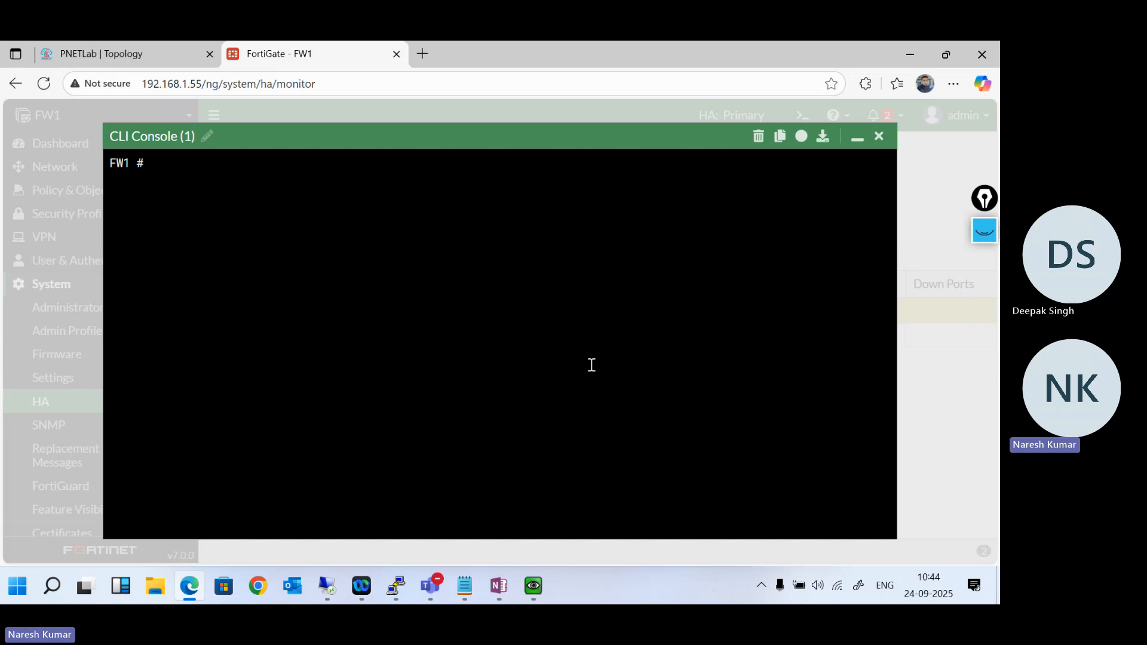
type("diagnose sys  ha reset-uptime")
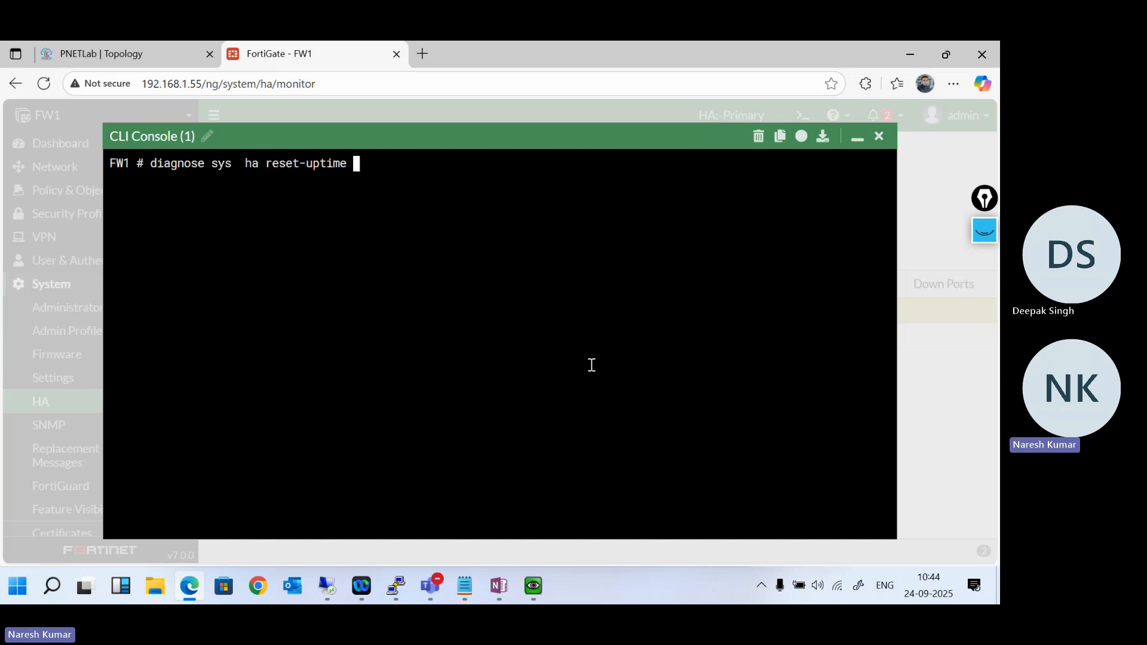
key("question")
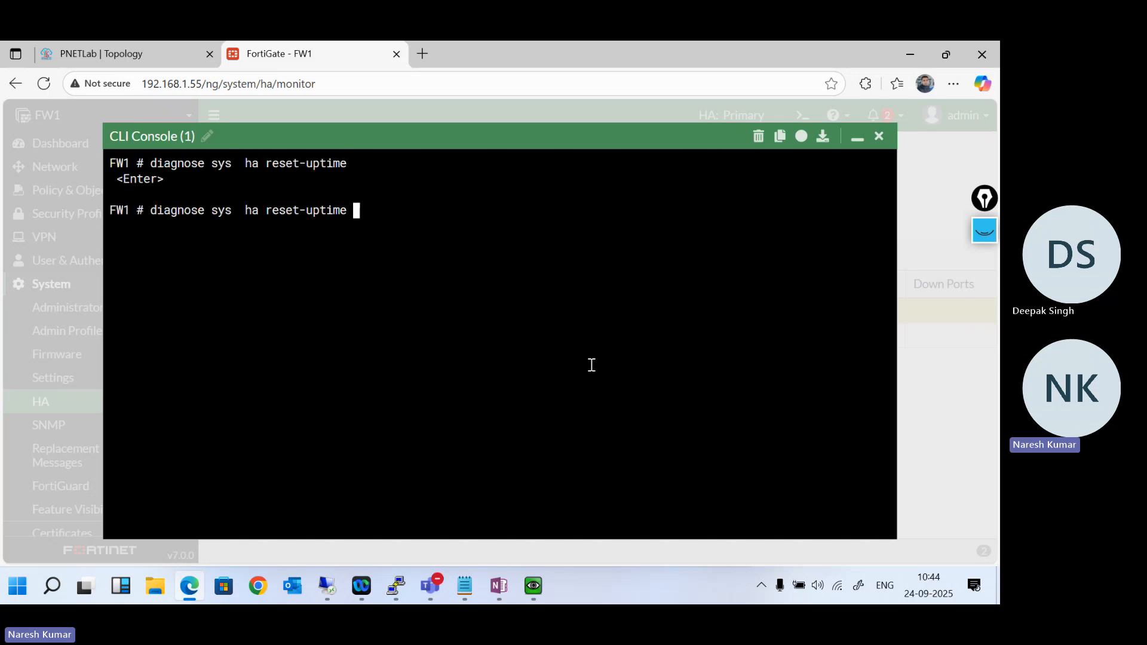
key("Return")
key("Return")
key("Return")
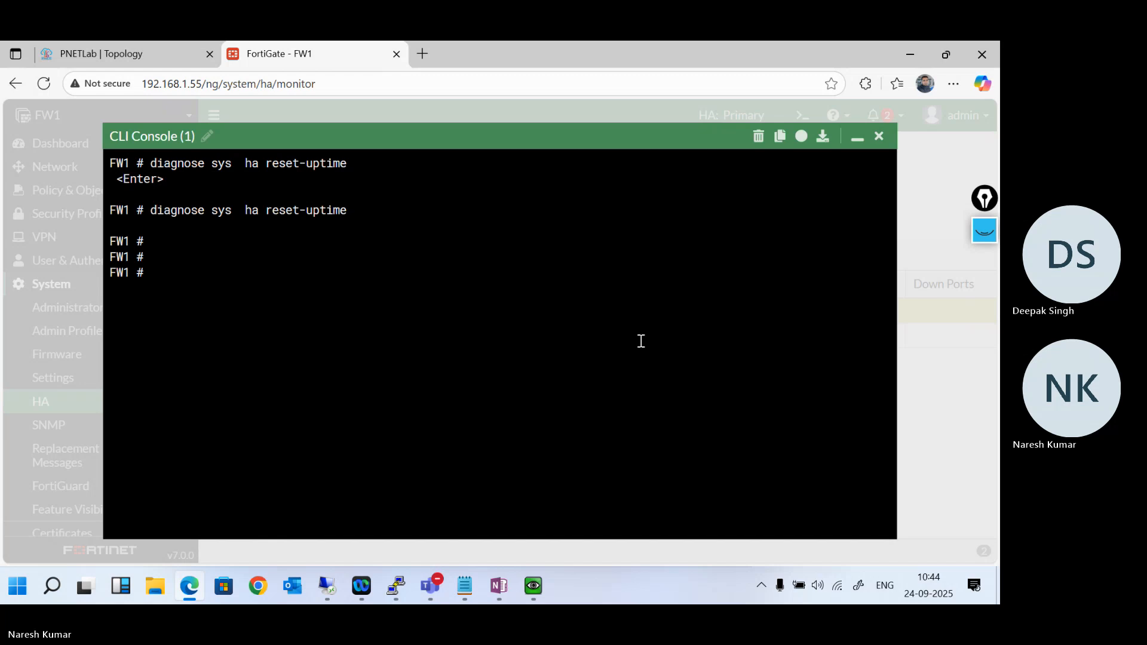
- Reload the HA member list again to compare the uptimes of FW1 and FW2
left_click(857, 138)
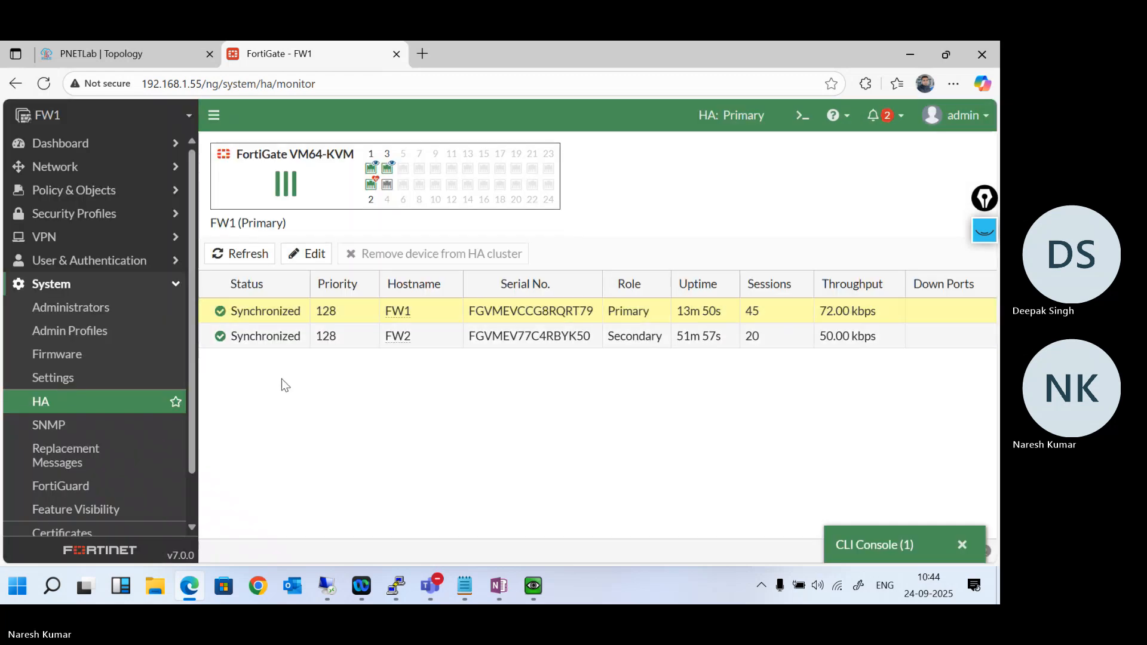
left_click(133, 404)
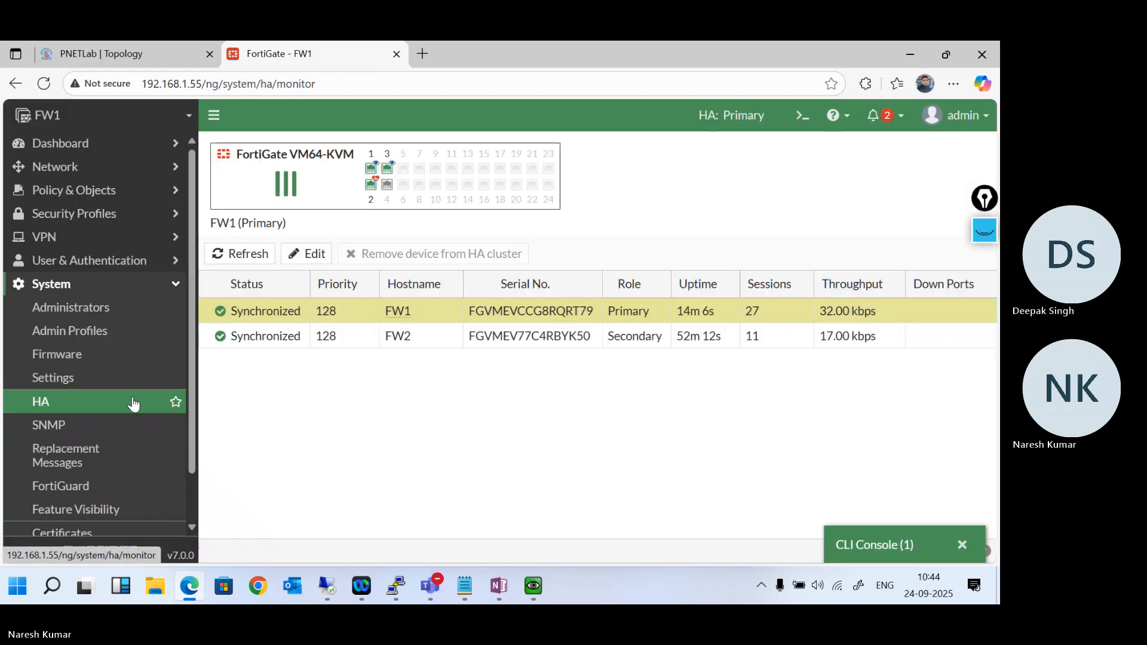
left_click(44, 84)
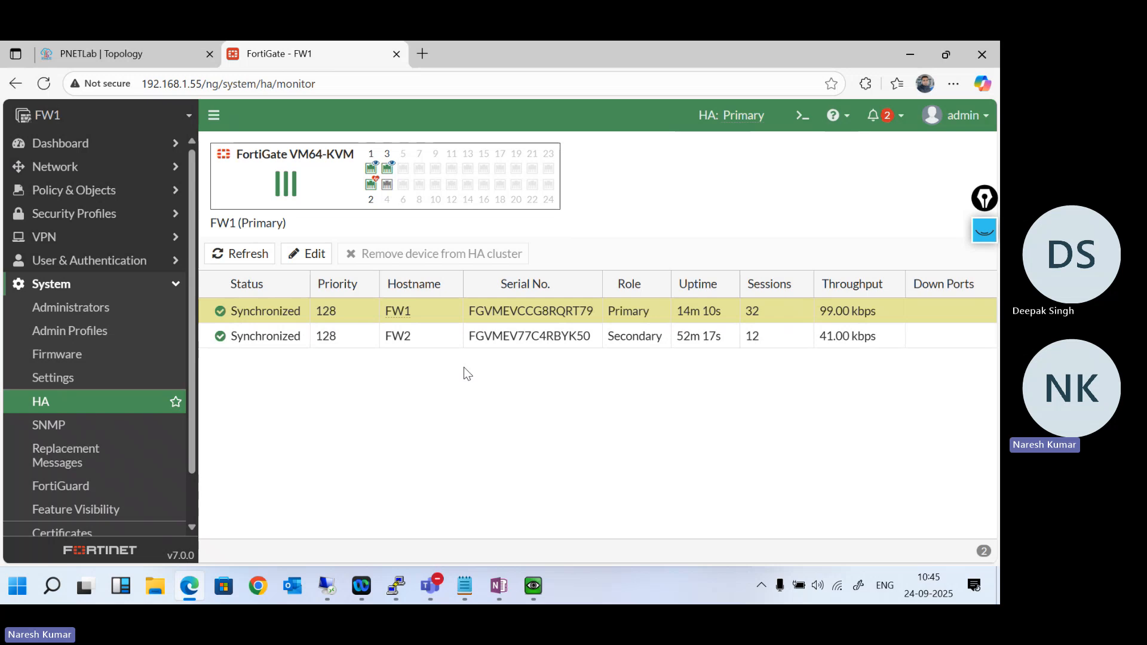
- Examine FW1's system uptime on the Status dashboard, then return to the HA page
left_click(143, 146)
left_click(102, 170)
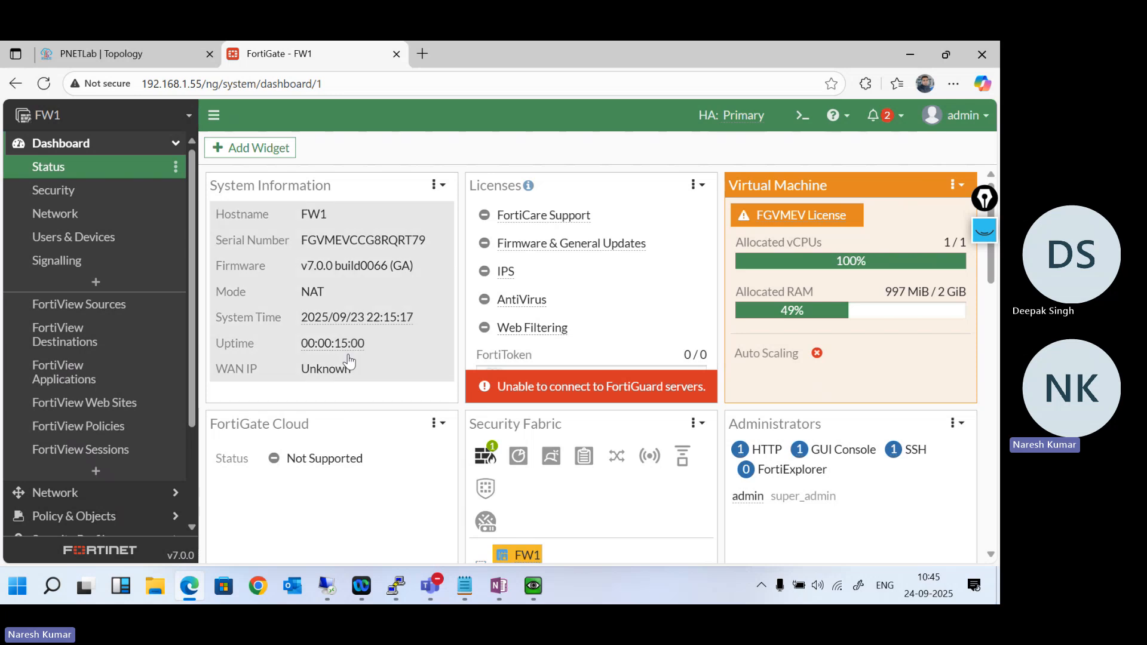
mouse_move(346, 359)
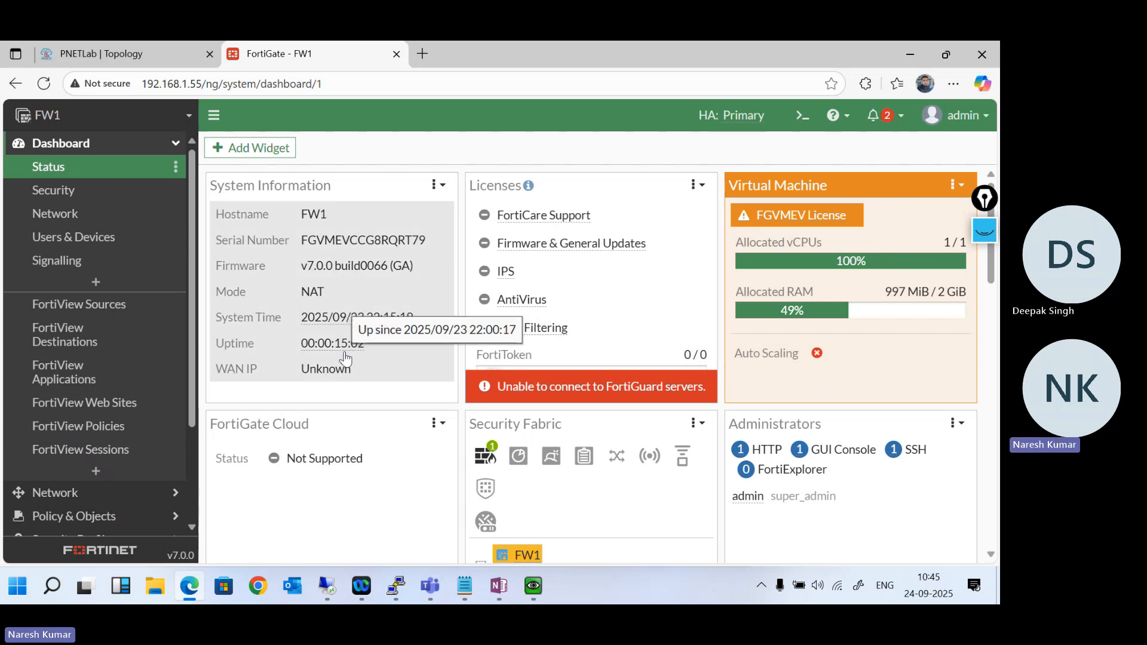
scroll(115, 466, "down", 3)
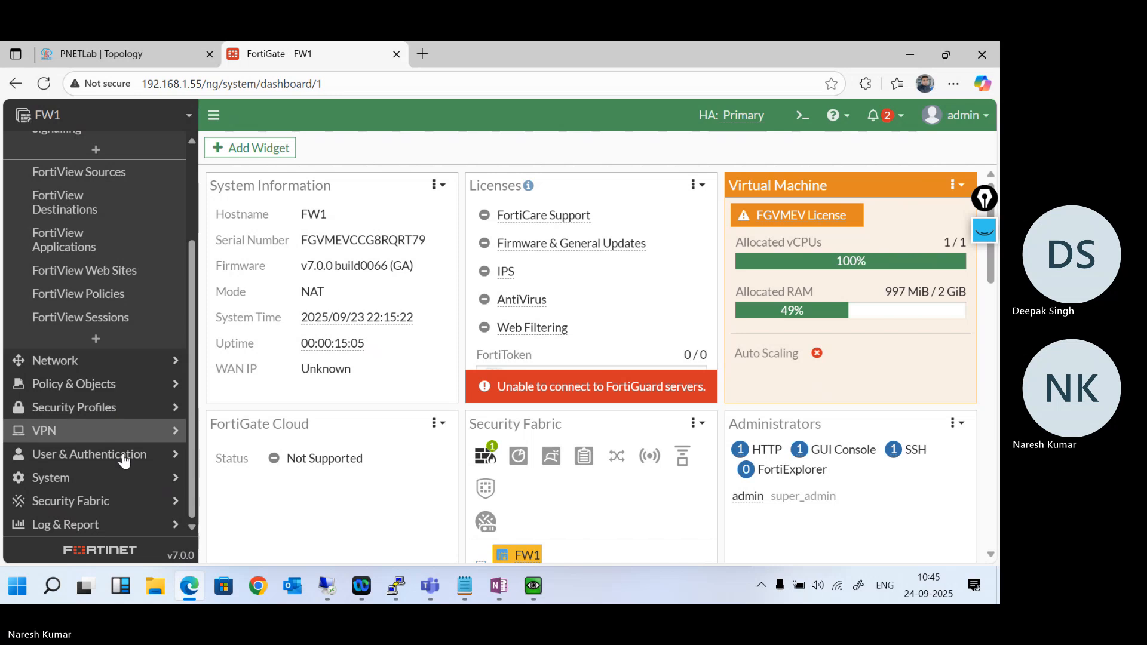
left_click(141, 477)
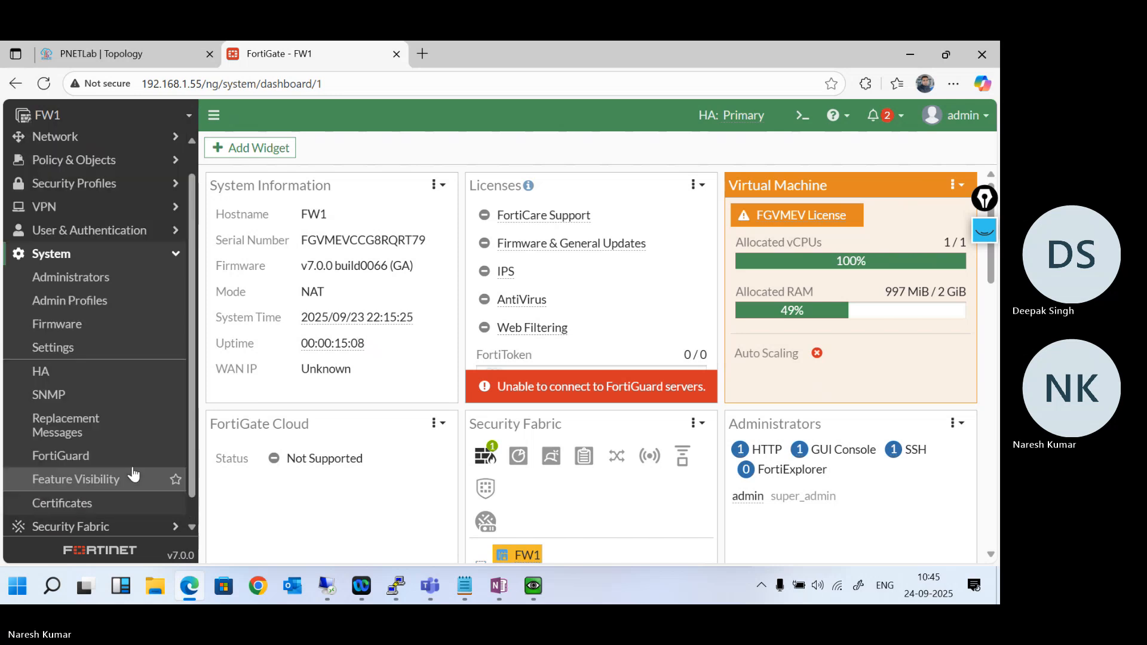
left_click(95, 374)
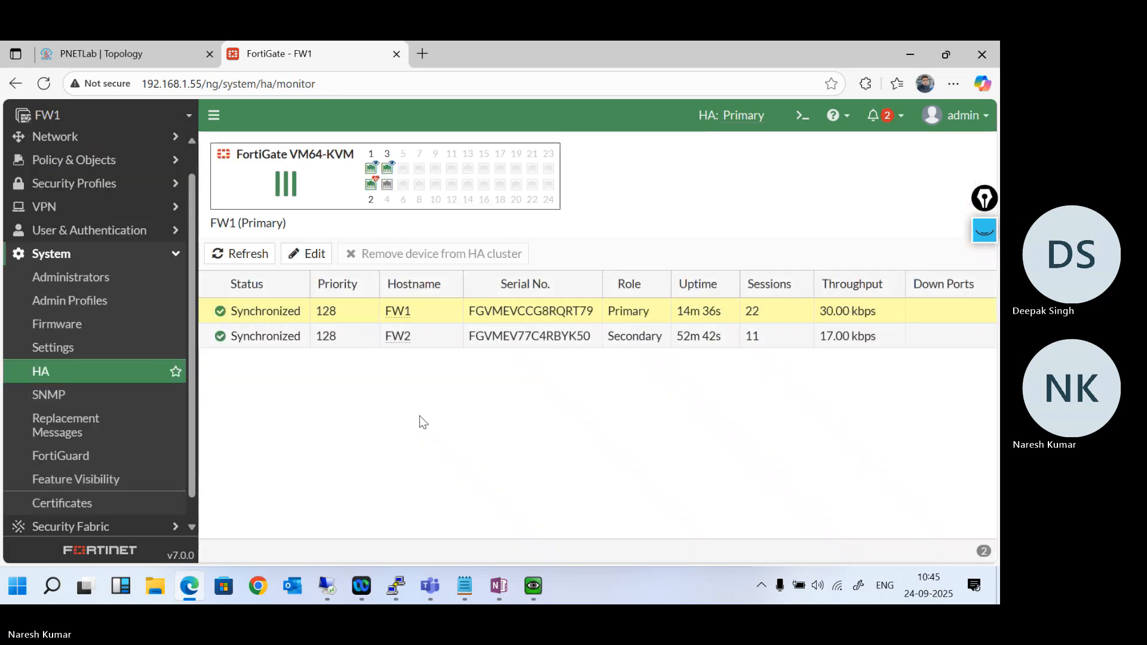
- Open FW1's CLI console and list all options of diagnose sys ha
left_click(814, 107)
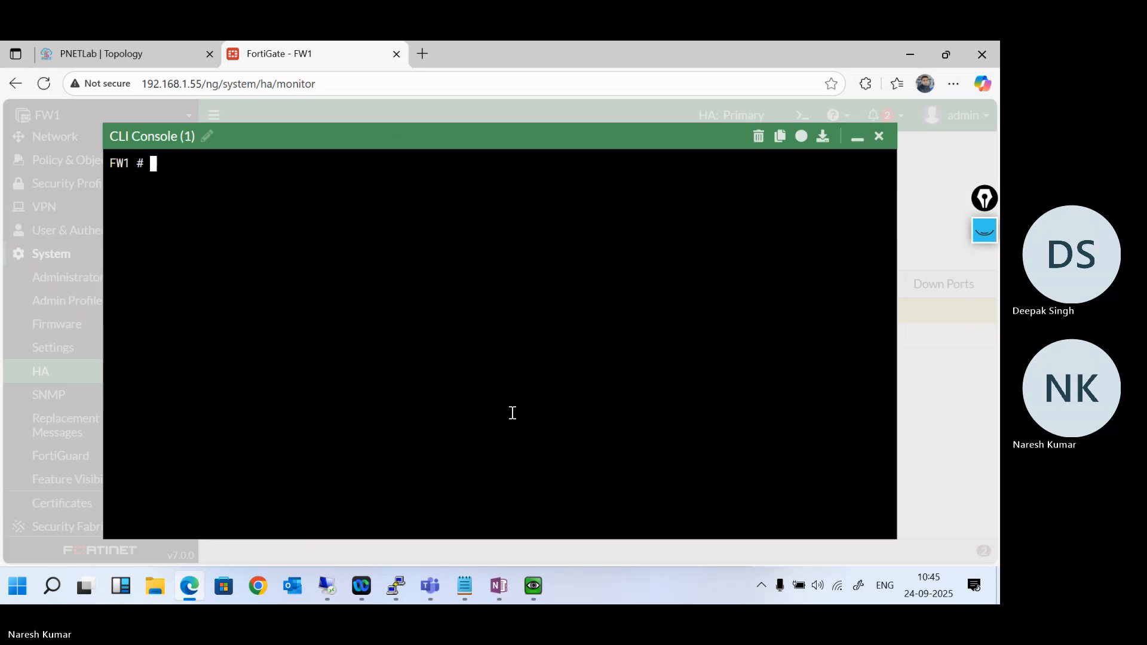
type("diagnose sys ha")
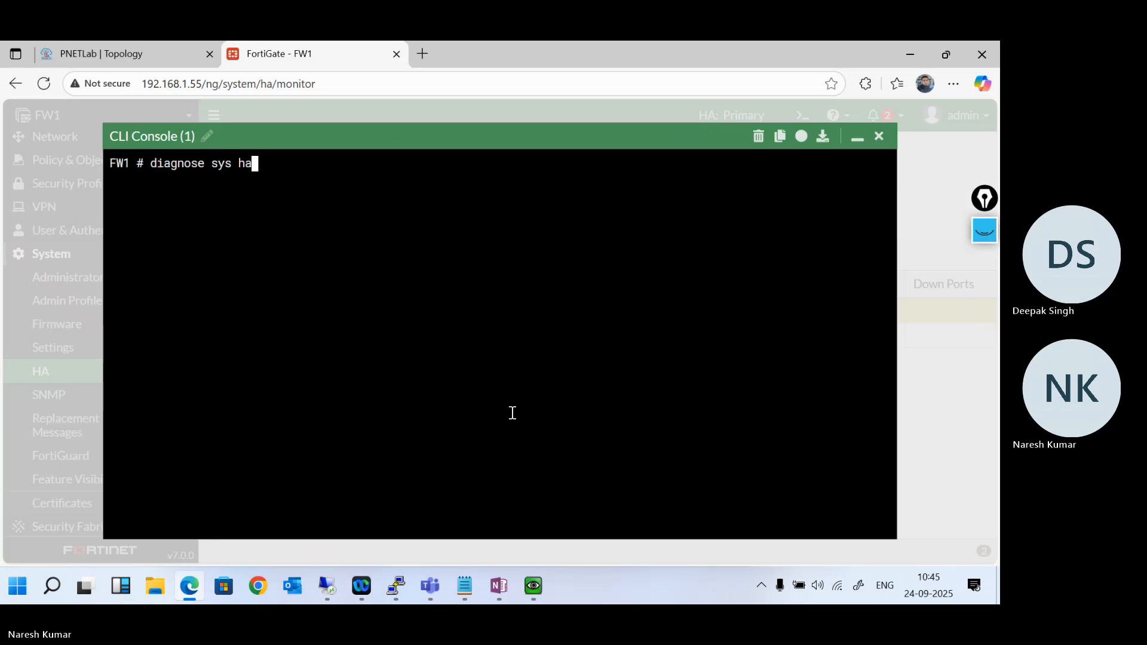
key("question")
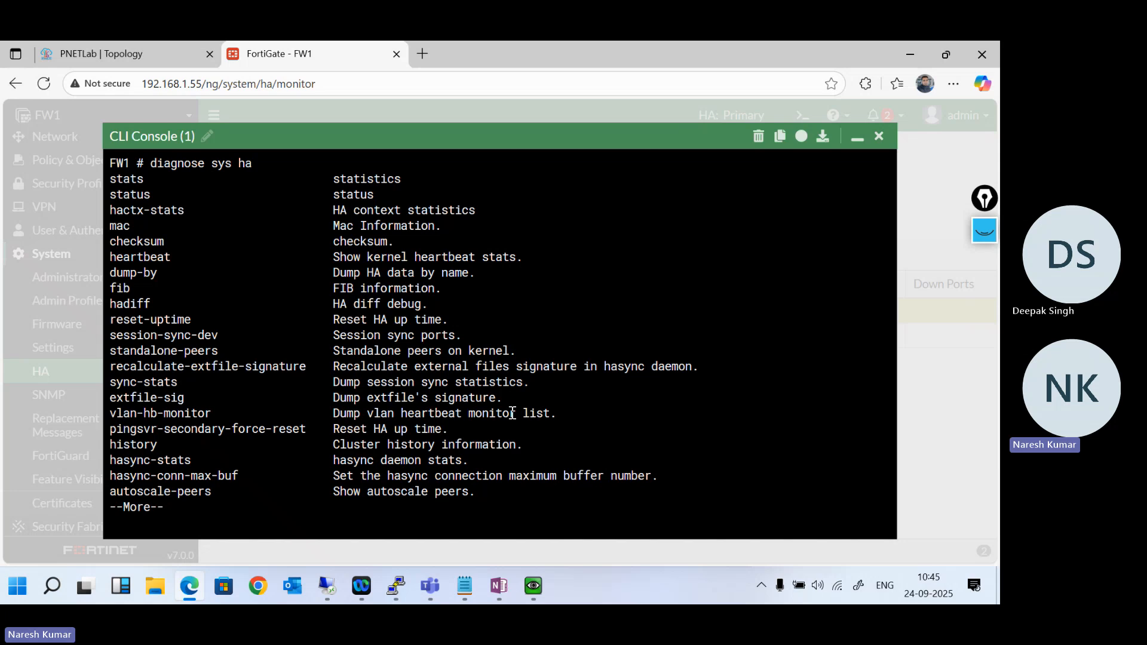
key("space")
- Check the syntax of diagnose sys ha mac and run it to show the cluster members' physical and virtual MAC addresses
type("mac")
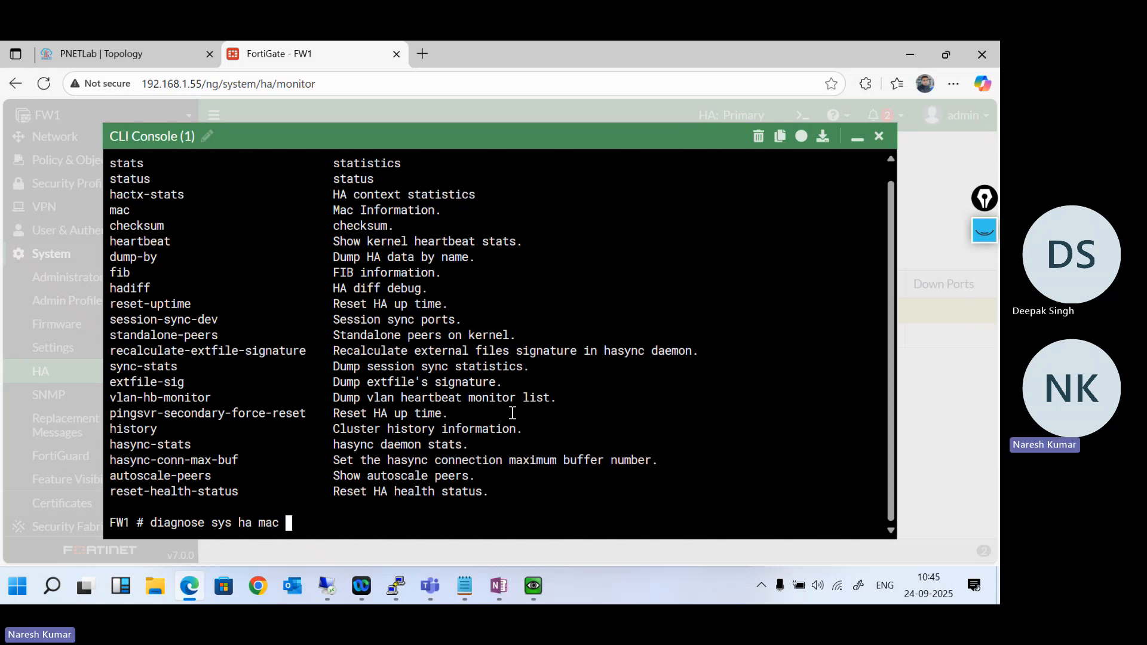
key("question")
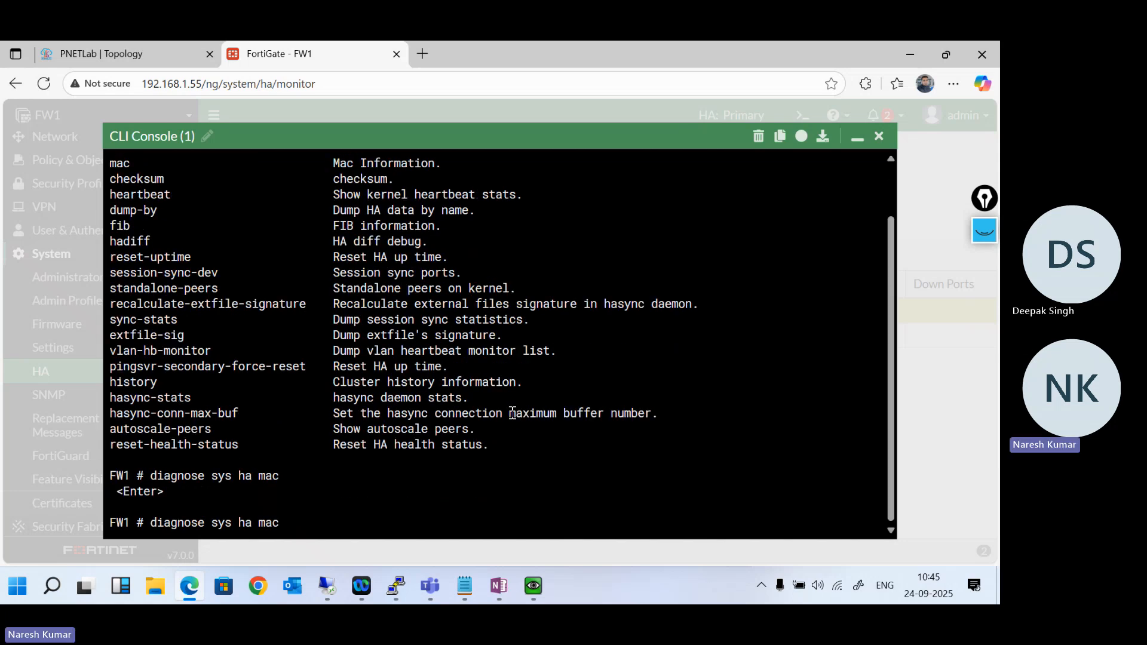
key("Return")
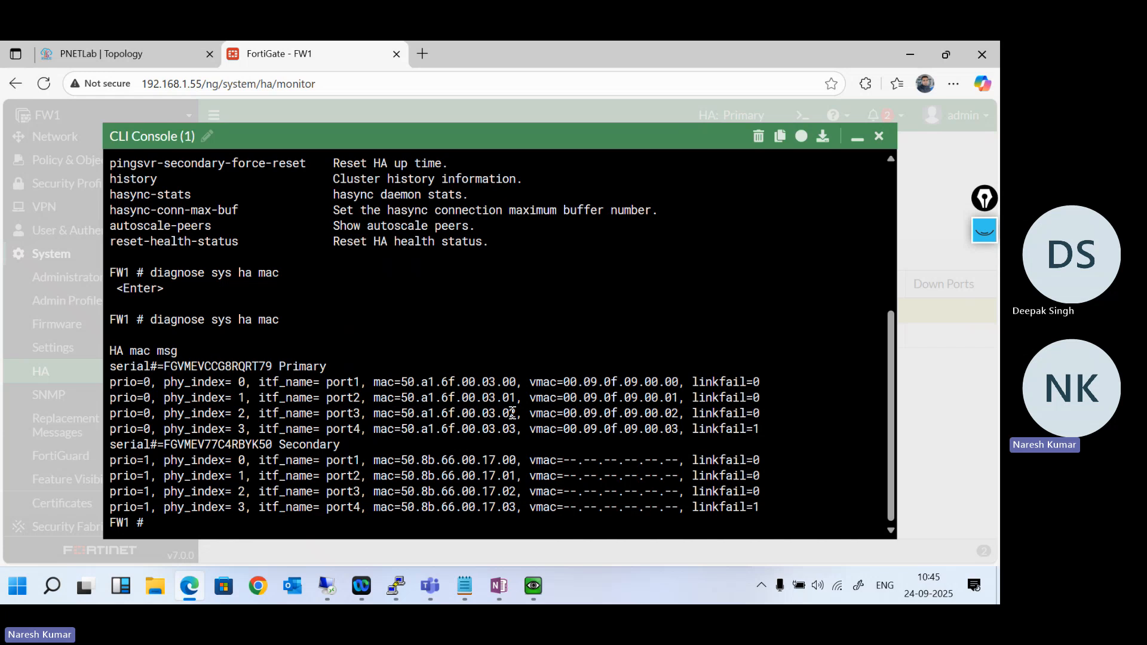
key("Return")
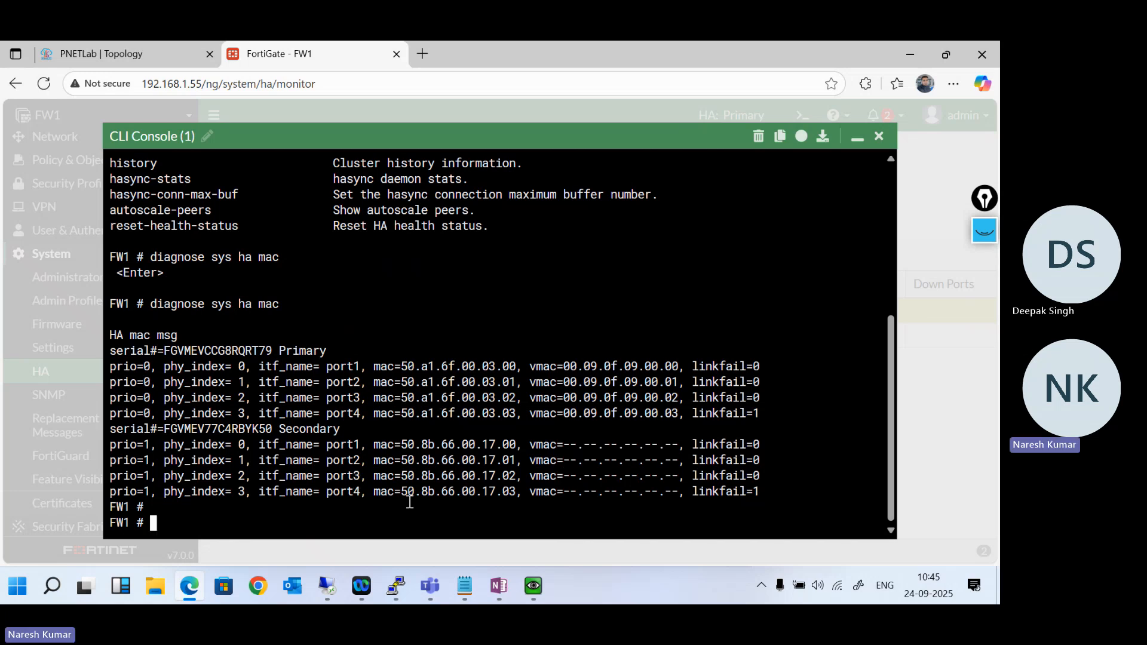
- List the diagnose sys commands that begin with h in FW1's CLI console
key("Return")
key("Return")
key("Return")
key("Up")
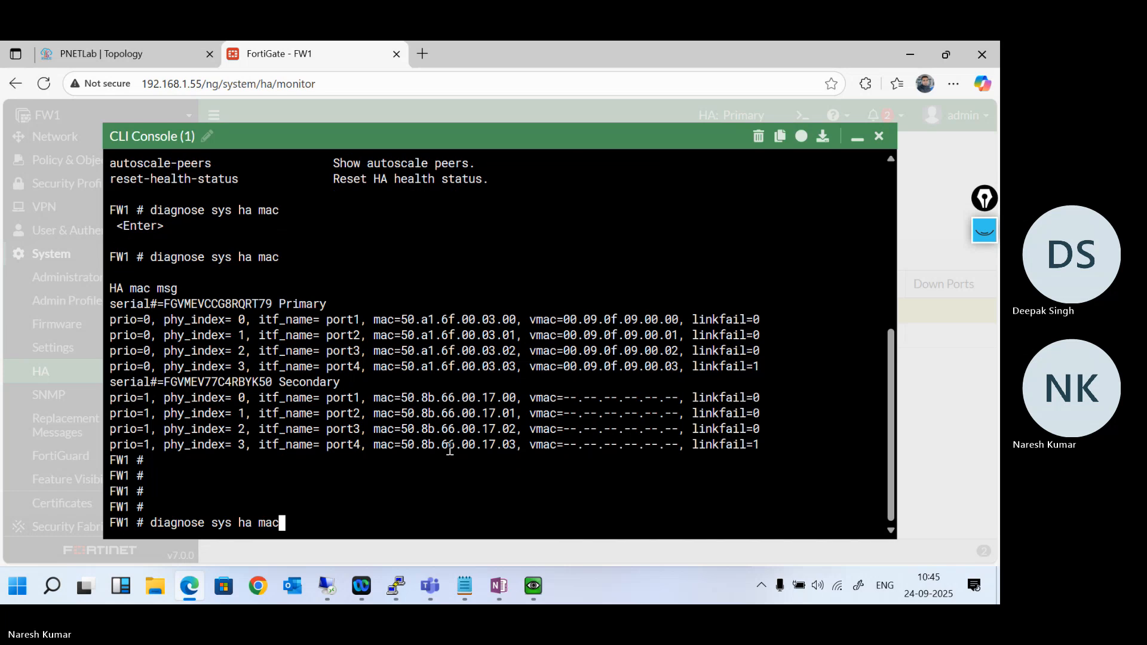
key("BackSpace")
key("BackSpace")
key("BackSpace")
key("BackSpace")
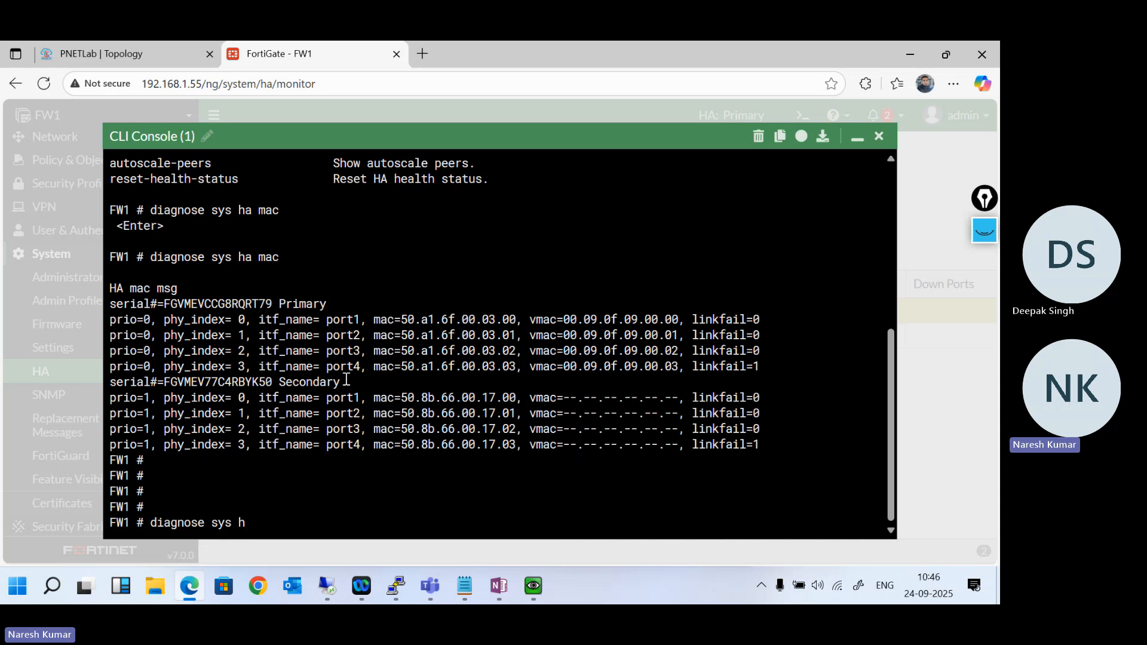
key("question")
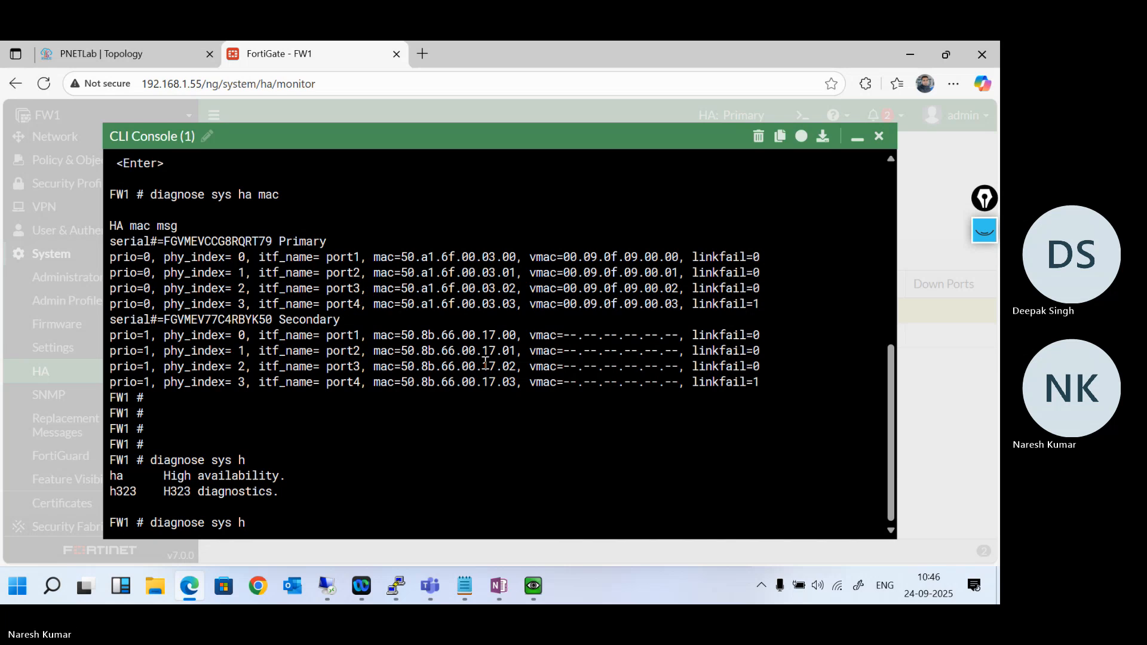
- List the options of diagnose sys h323 and run diagnose sys h323 status
type("323")
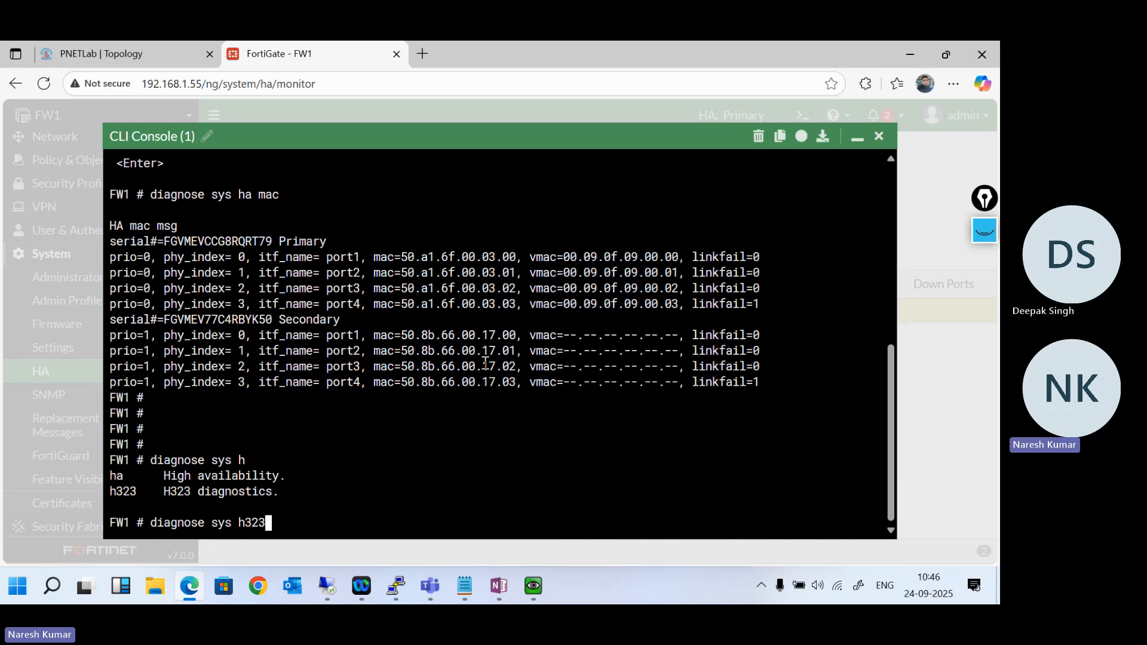
key("Return")
key("Up")
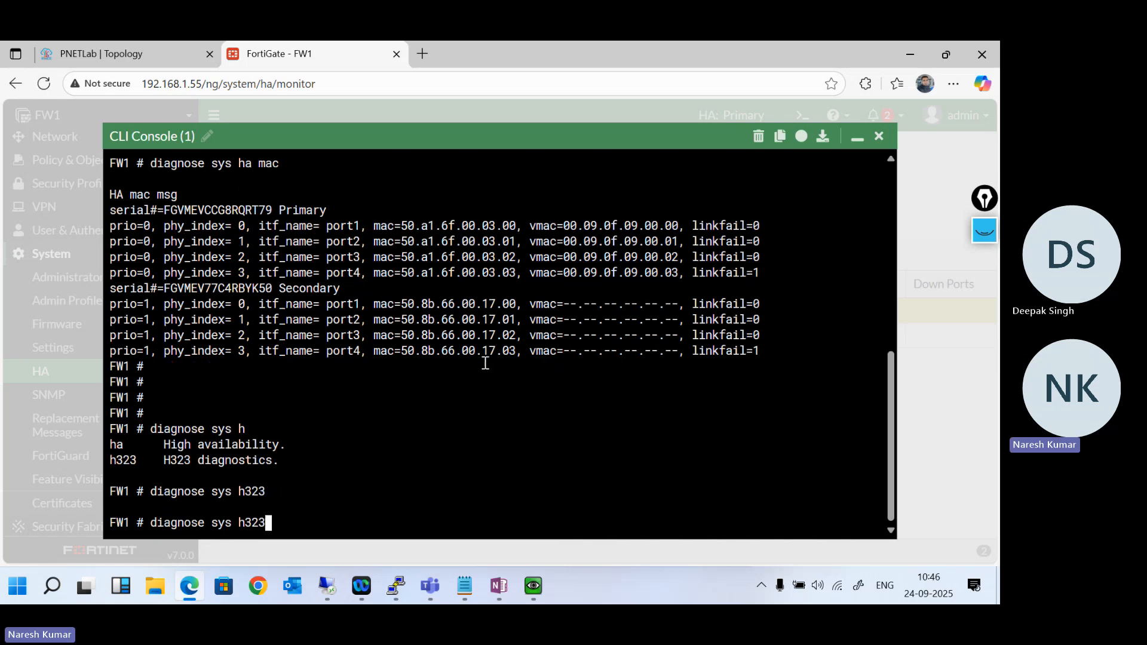
key("question")
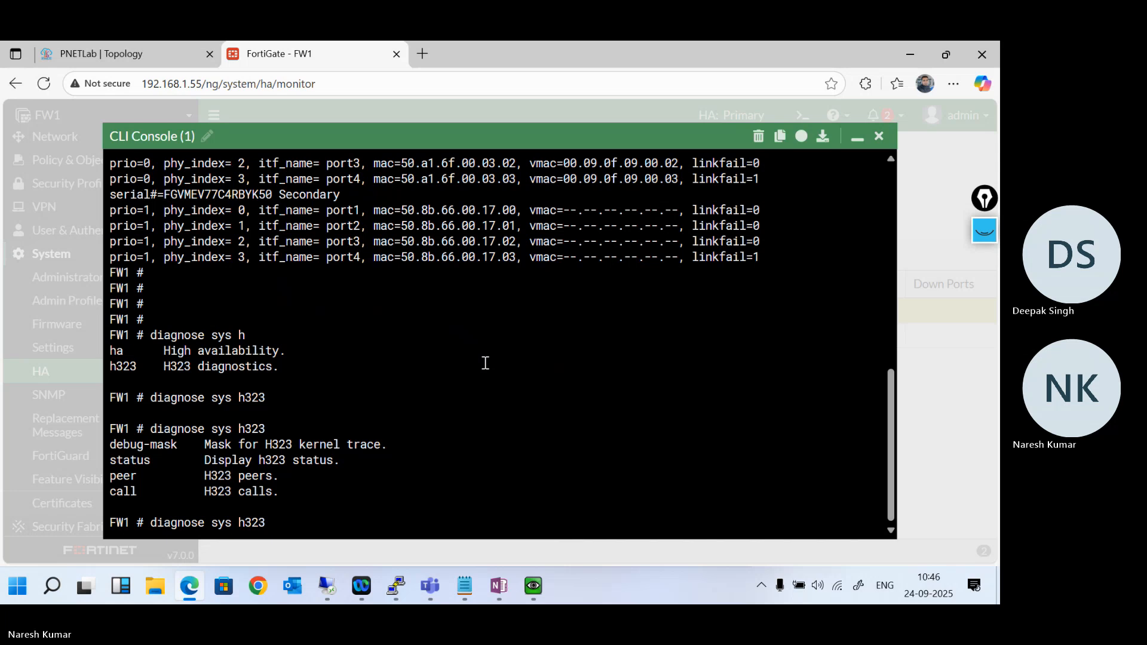
type("status")
key("Return")
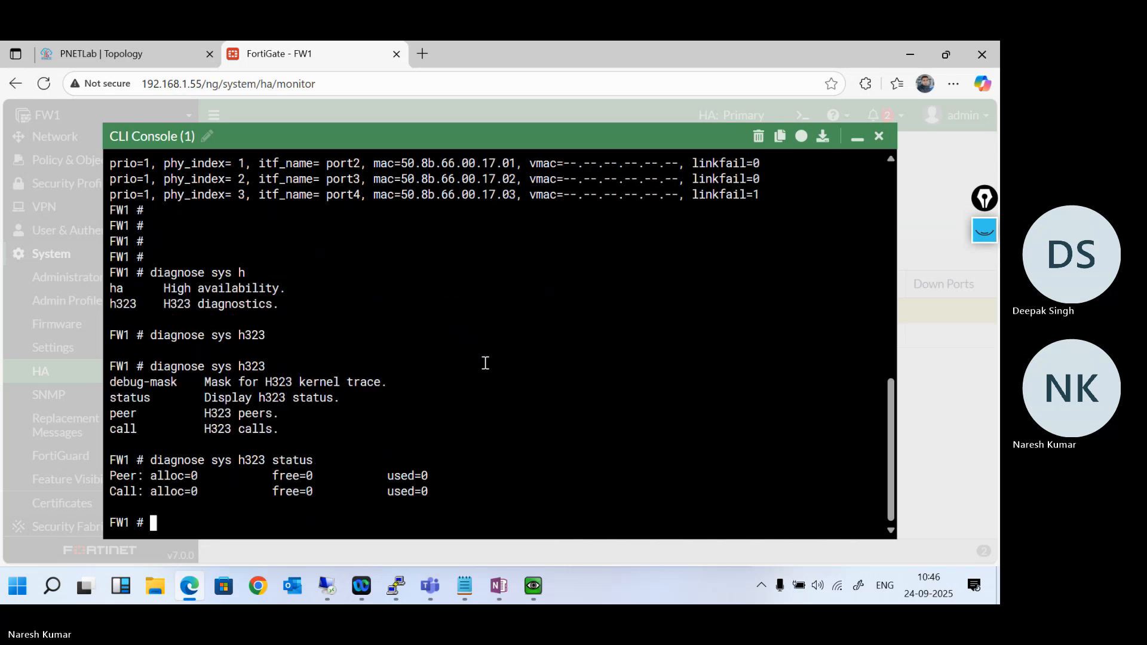
key("Return")
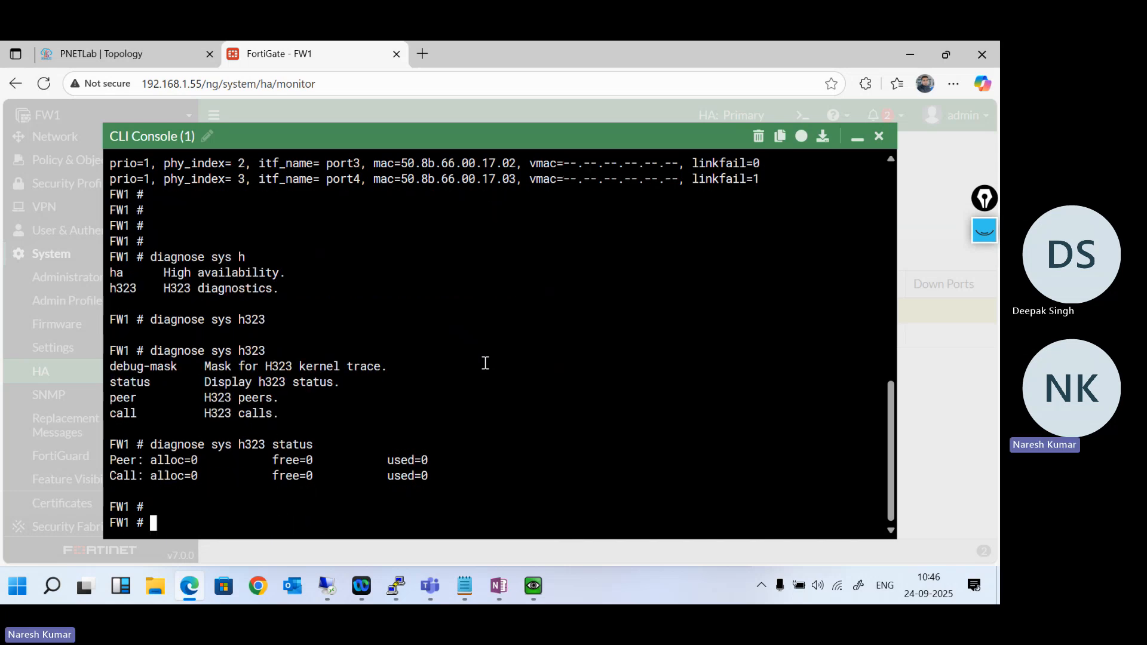
- Change the recalled command to diagnose sys ha and list all its options again through the final page
key("Return")
key("Return")
key("Up")
key("BackSpace")
key("BackSpace")
key("BackSpace")
key("BackSpace")
key("BackSpace")
key("BackSpace")
key("BackSpace")
key("BackSpace")
key("BackSpace")
key("BackSpace")
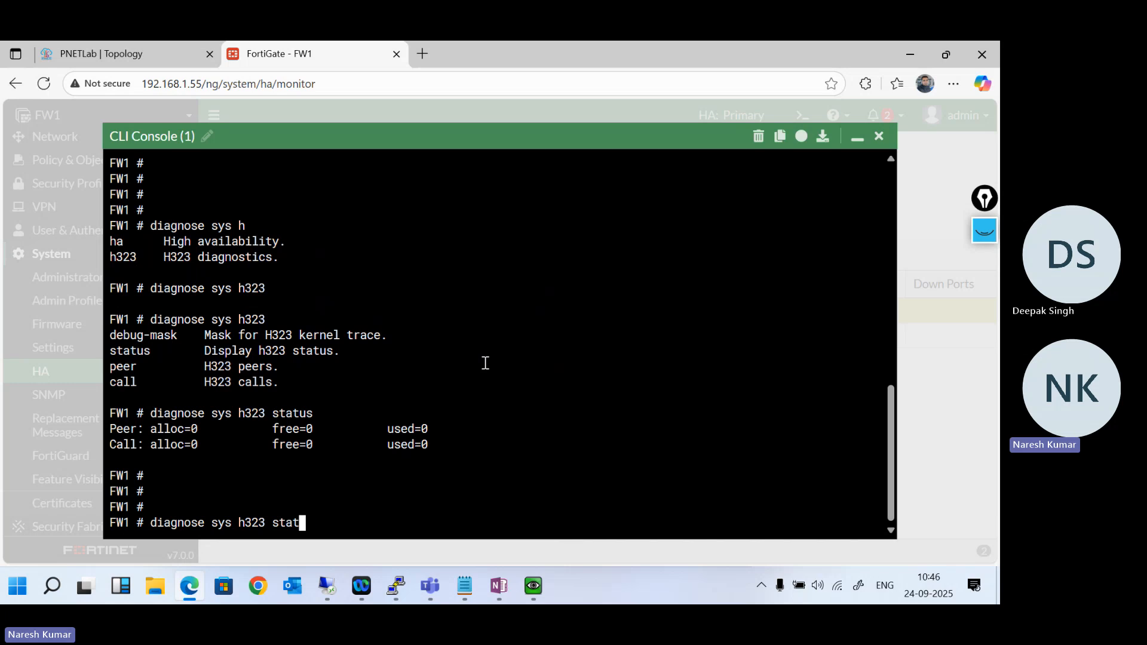
type("a")
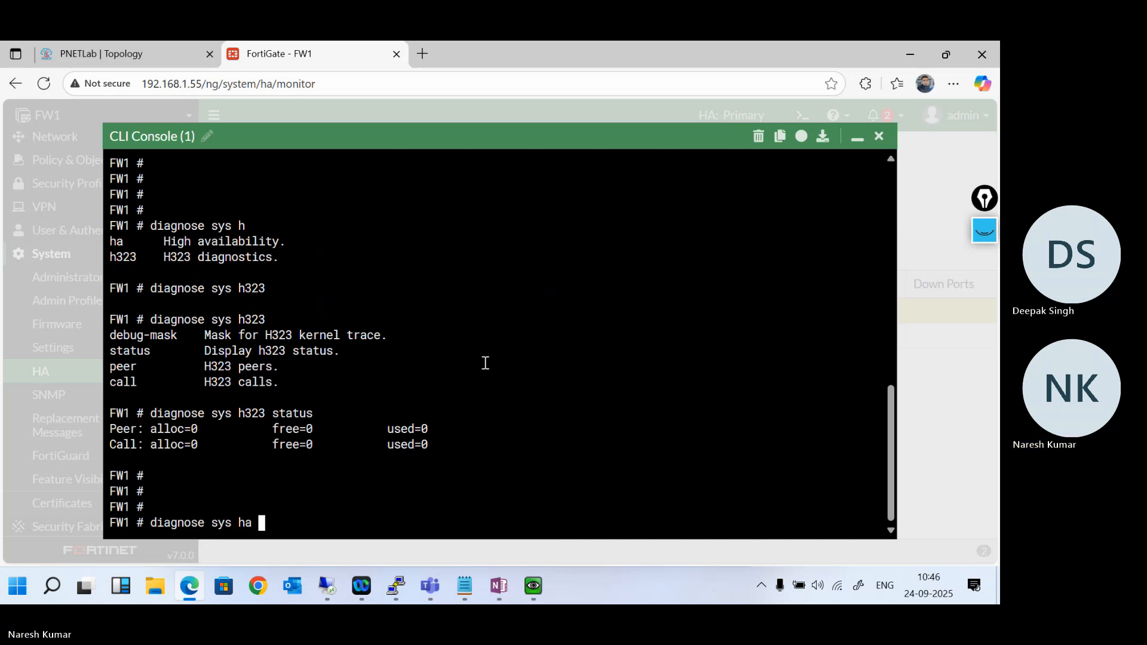
key("Return")
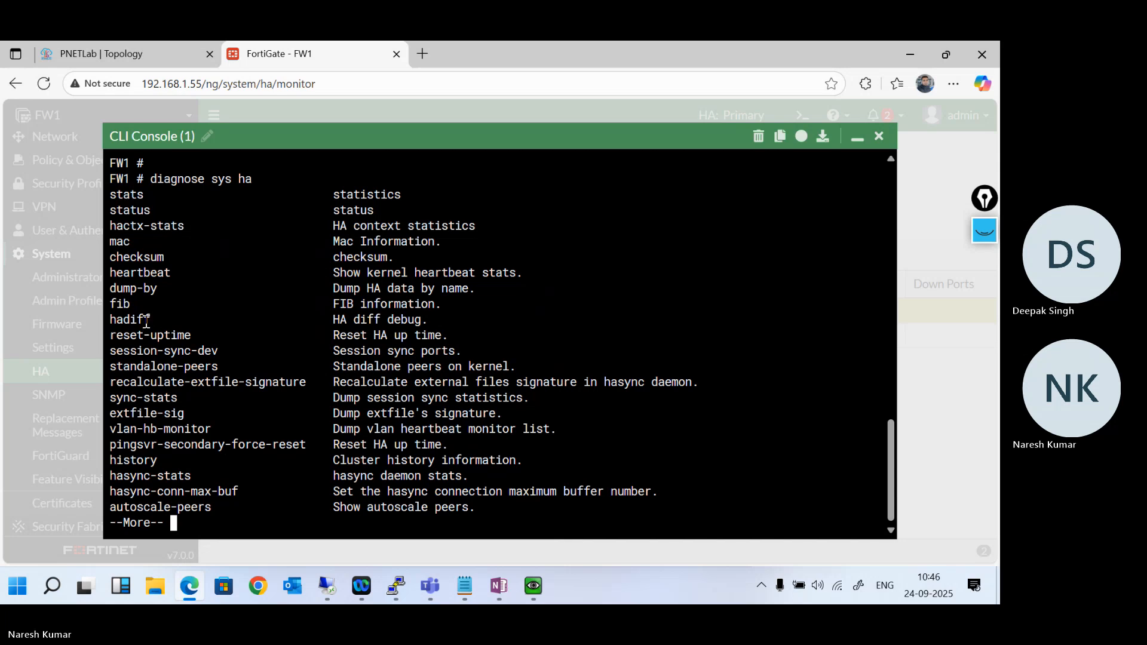
key("space")
key("Return")
- Run diagnose sys ha reset-health-status on FW1 to reset the HA health status
key("Up")
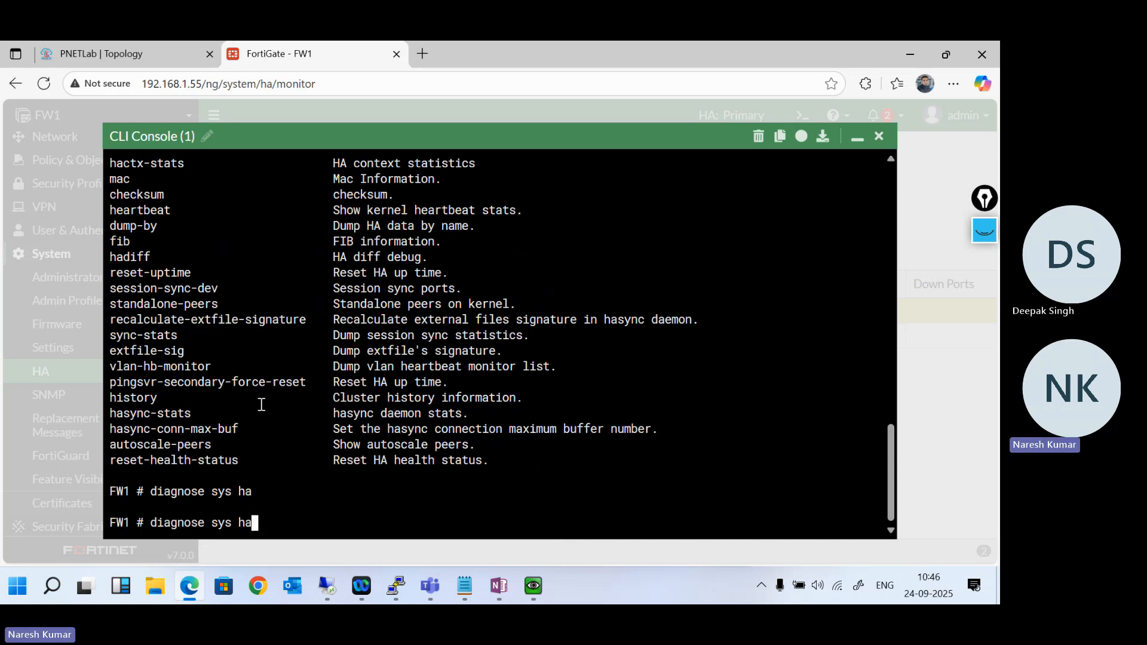
key("BackSpace")
key("BackSpace")
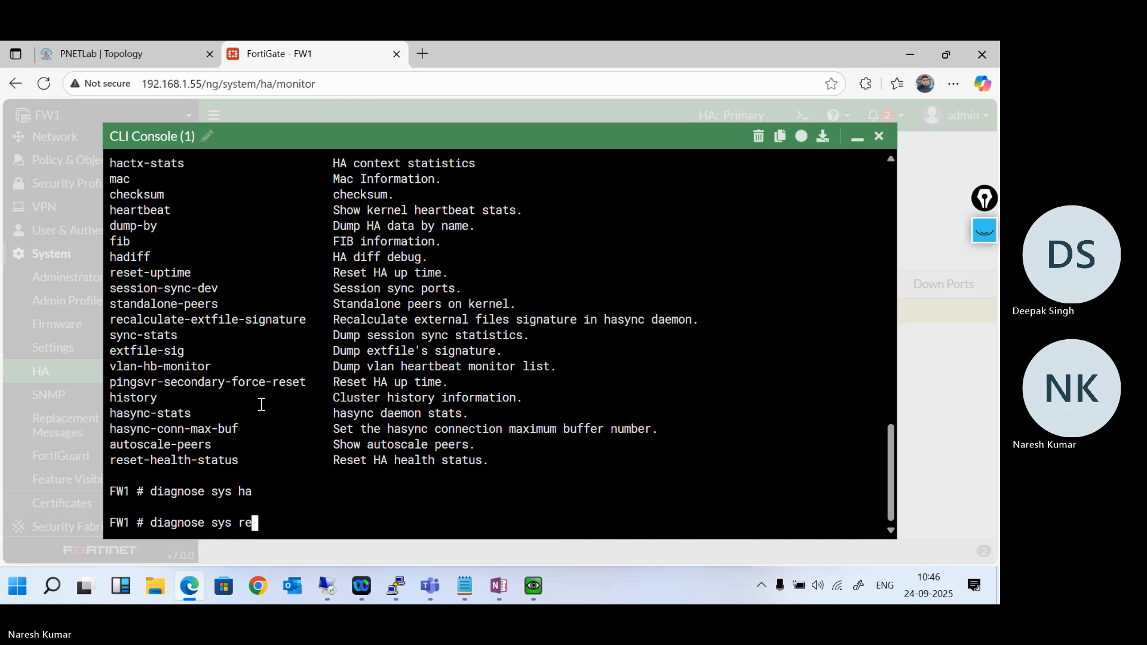
type("ha r")
key("Tab")
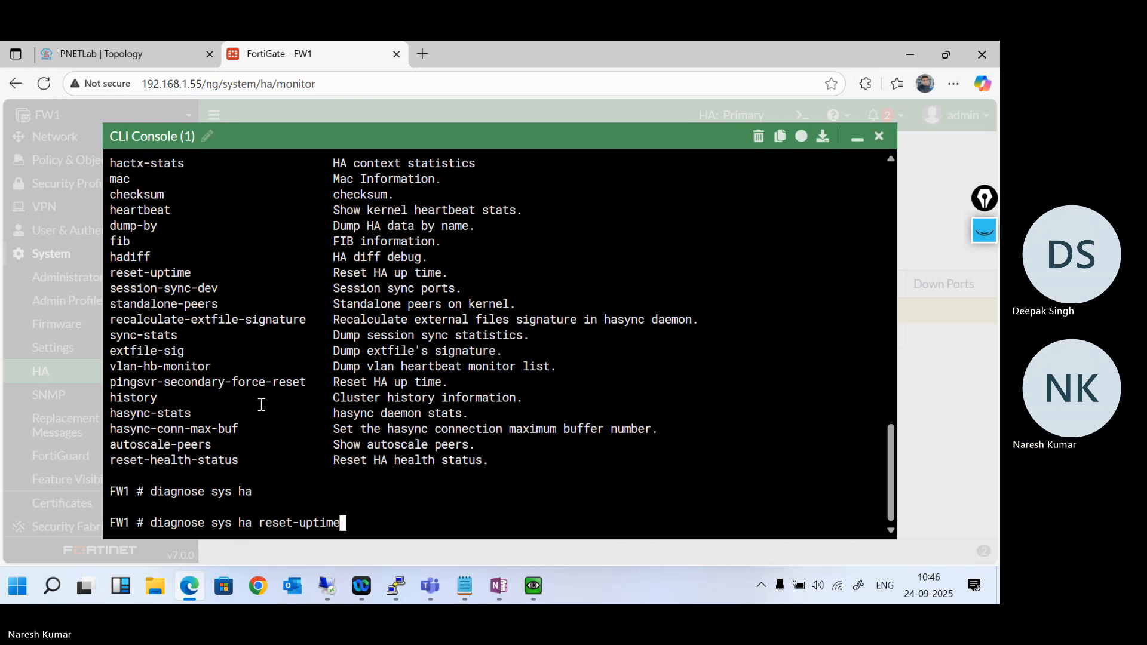
key("Tab")
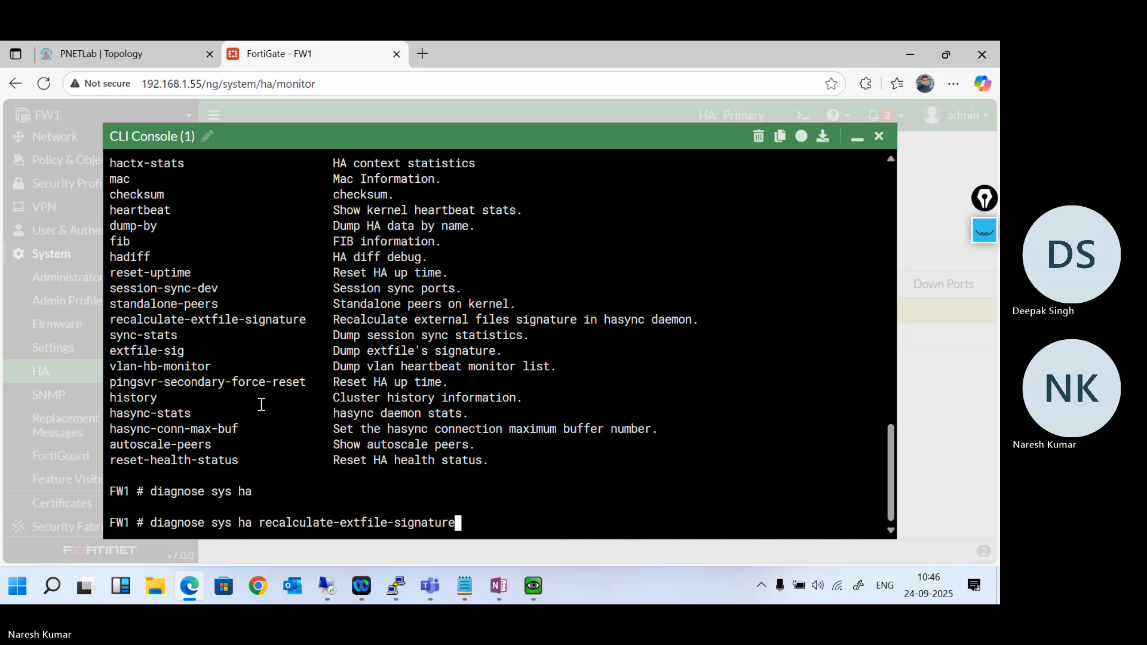
key("Tab")
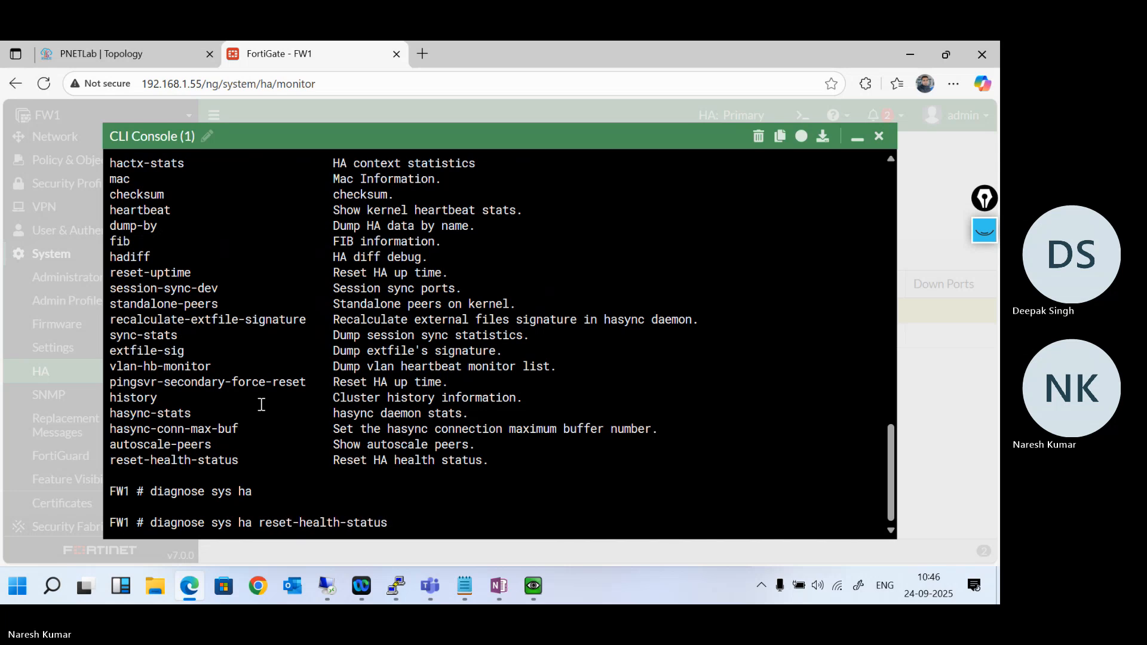
key("Return")
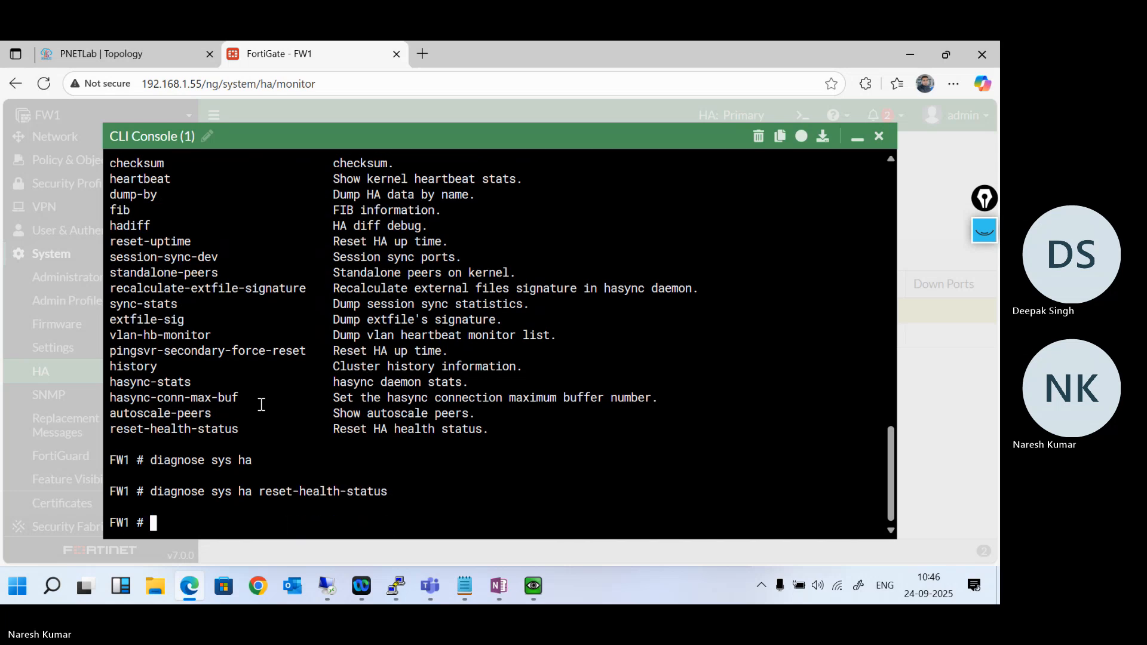
- Run diagnose sys ha status and examine the roles, priorities and hostnames of the cluster members
type("diagnose sys ha status")
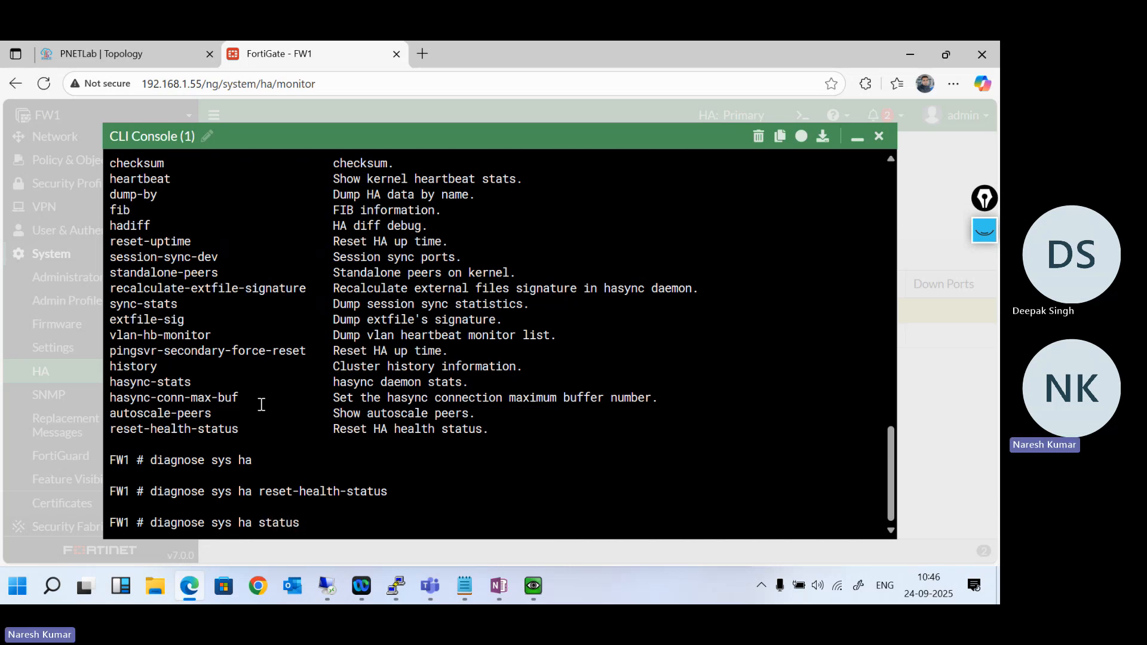
key("Return")
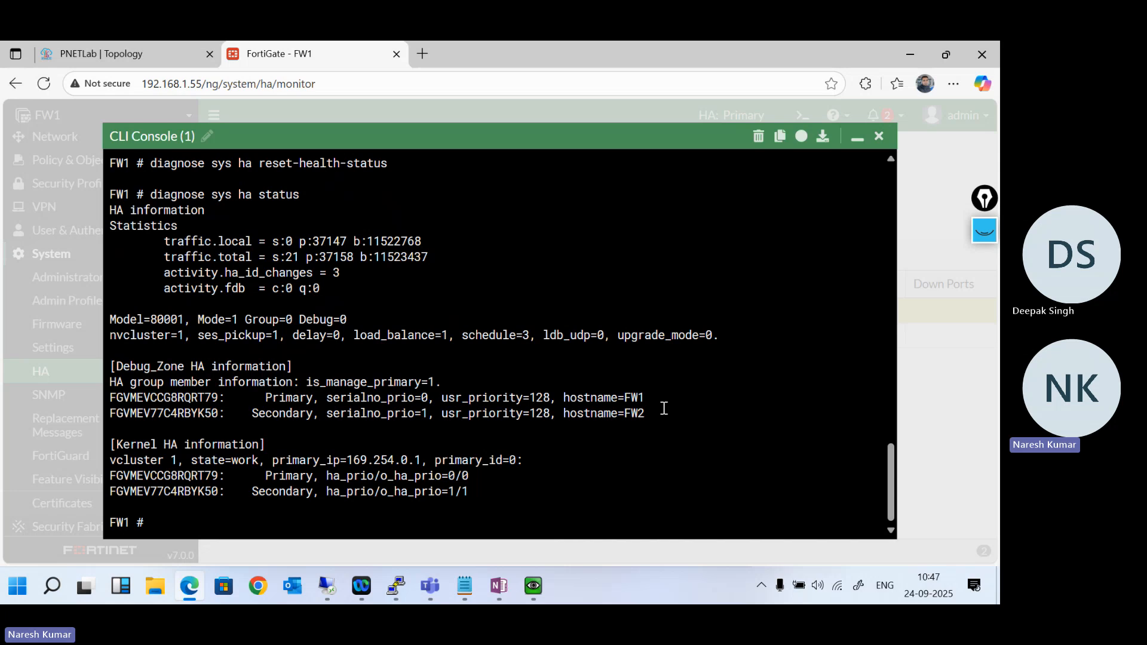
left_click_drag(665, 411, 555, 394)
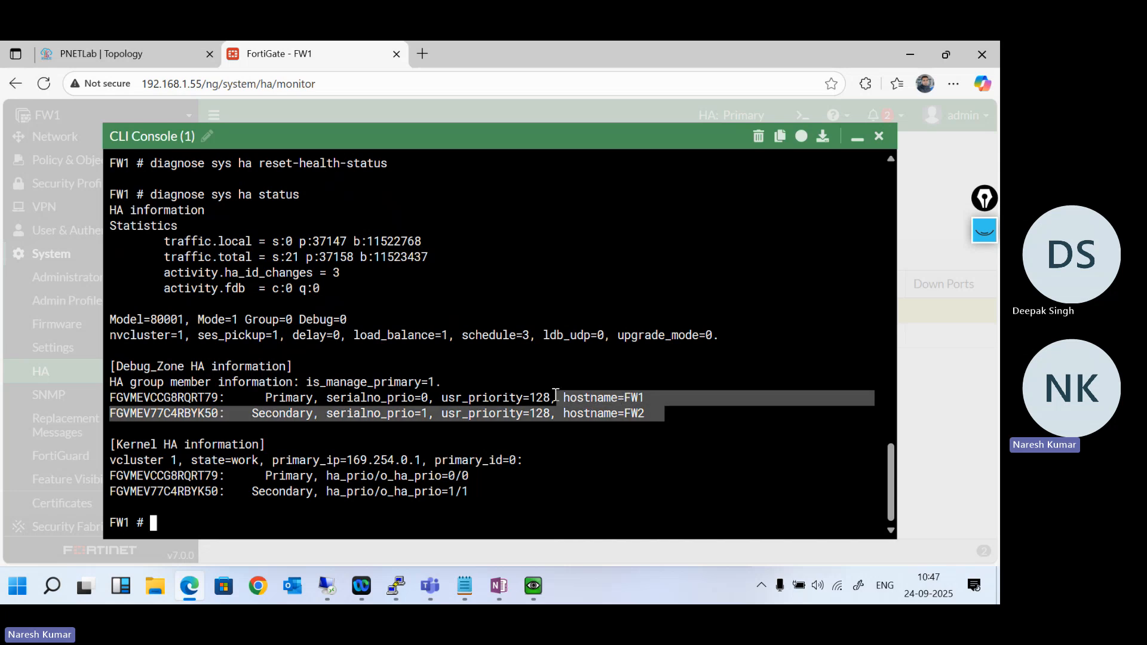
scroll(310, 395, "up", 3)
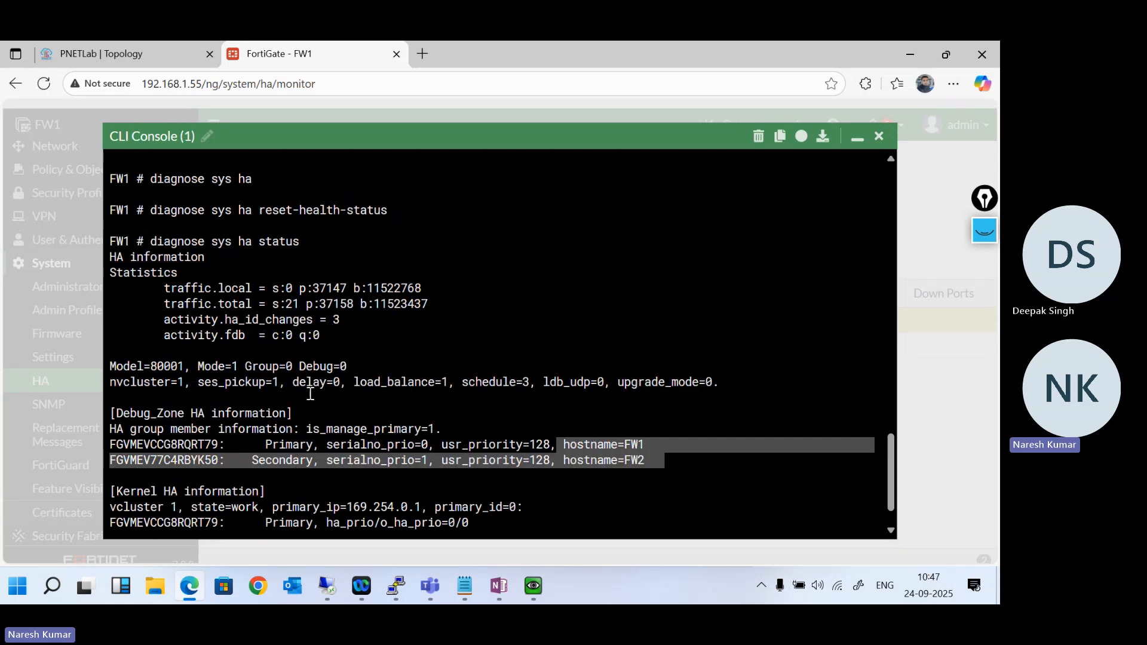
scroll(310, 394, "down", 3)
- Add blank prompts below the HA status output and minimize the CLI console to view the HA member list
key("Return")
key("Return")
key("Return")
key("Return")
key("Return")
key("Return")
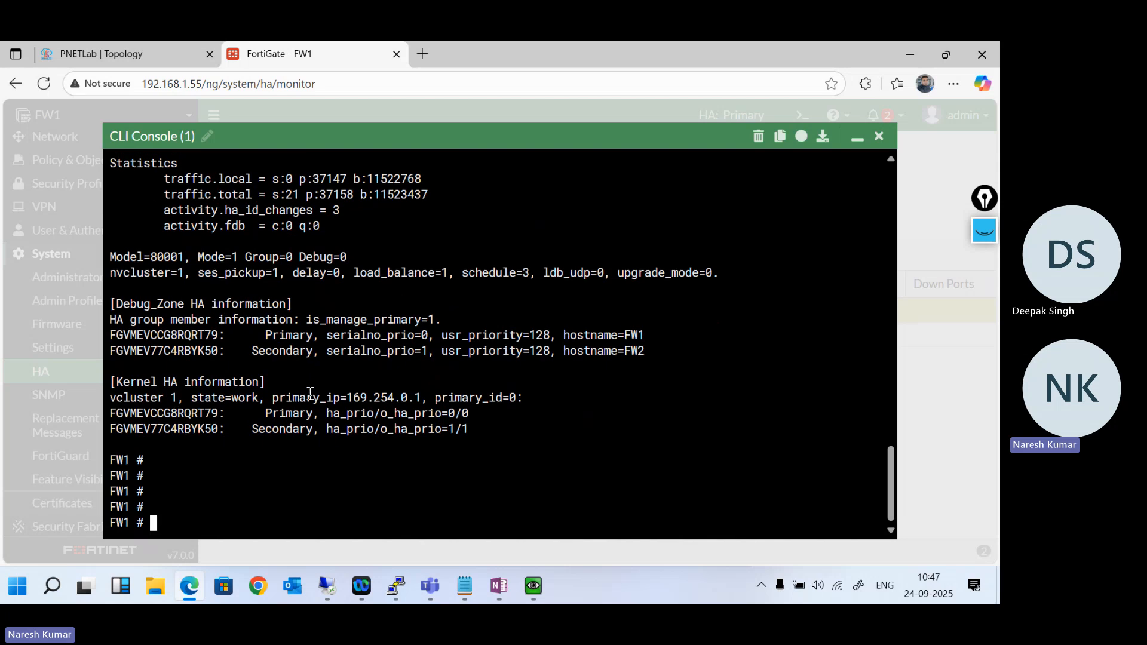
key("Return")
key("Return")
key("Return")
key("Return")
key("Return")
key("Return")
key("Return")
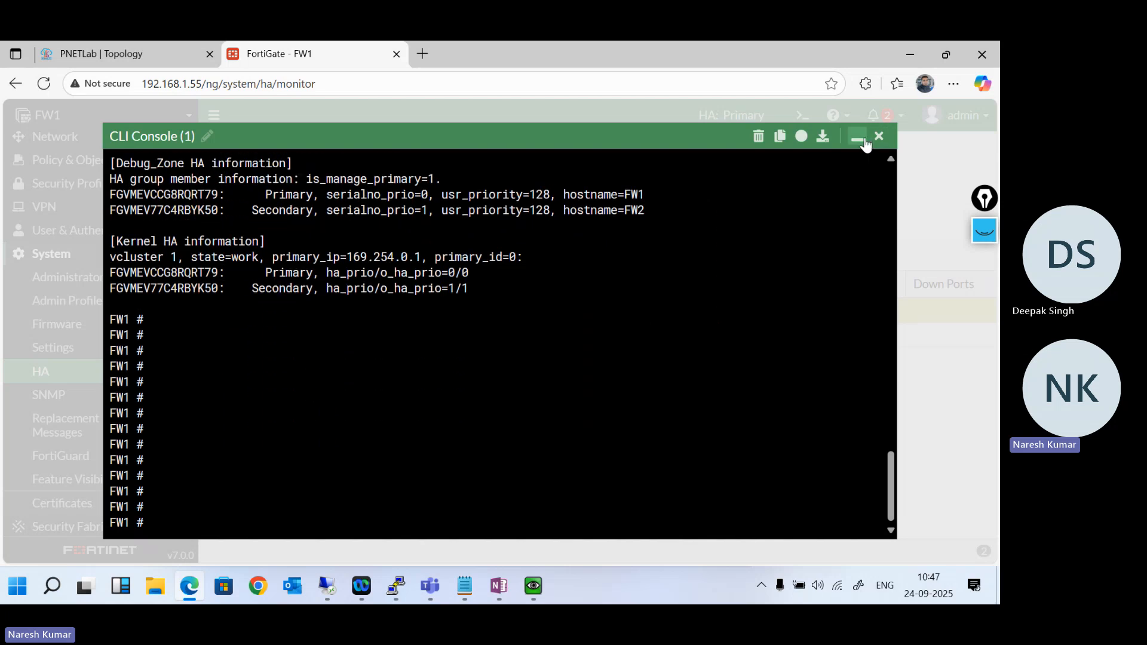
left_click(858, 138)
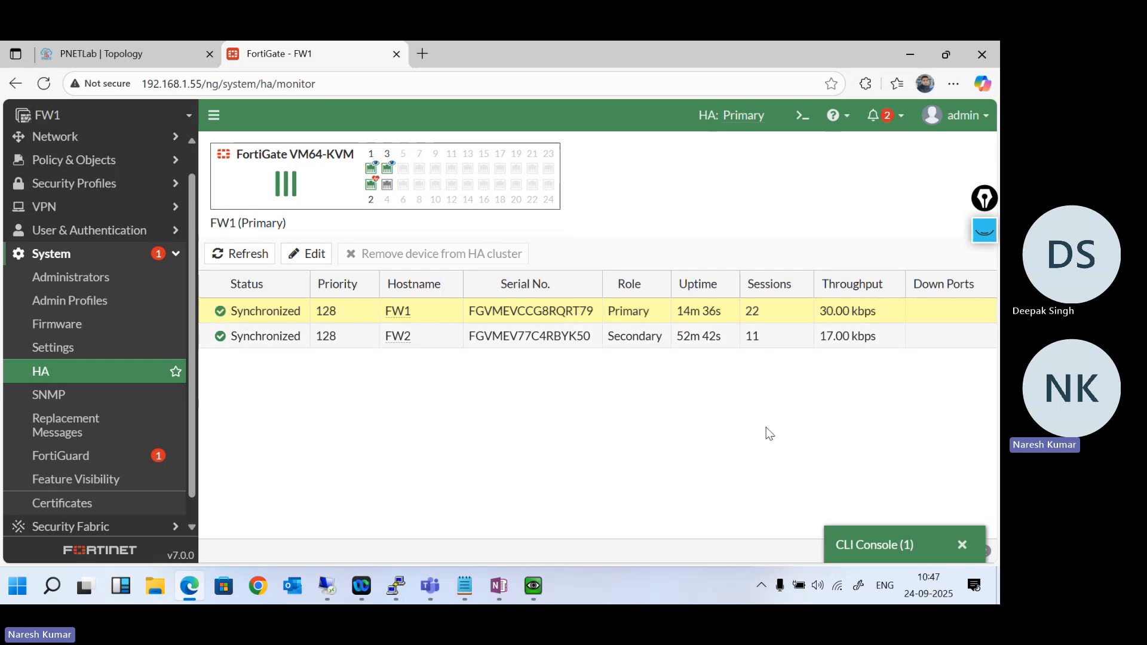
- Switch to the PNETLab topology and unlock the lab with the lab password
left_click(118, 48)
mouse_move(9, 330)
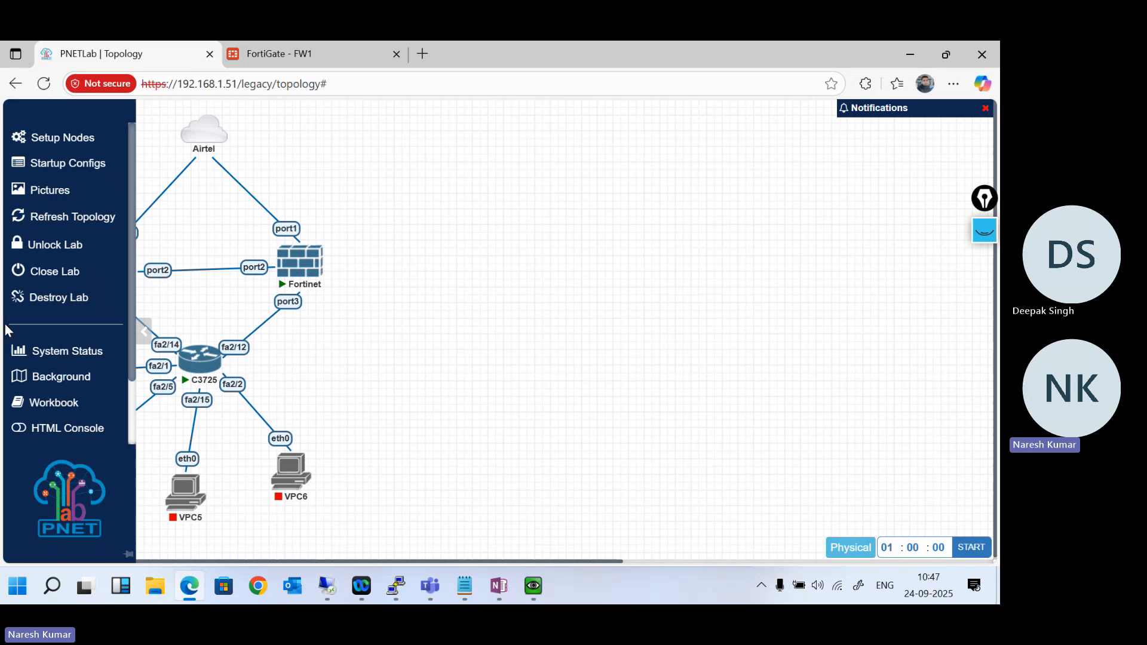
left_click(41, 246)
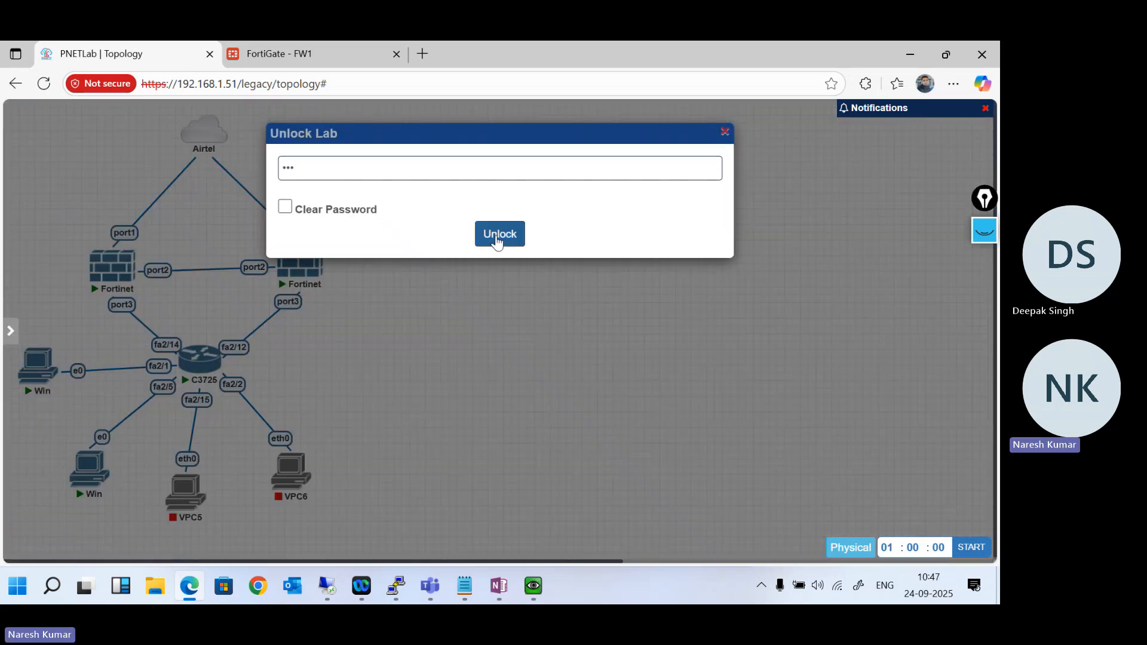
left_click(496, 241)
right_click(389, 297)
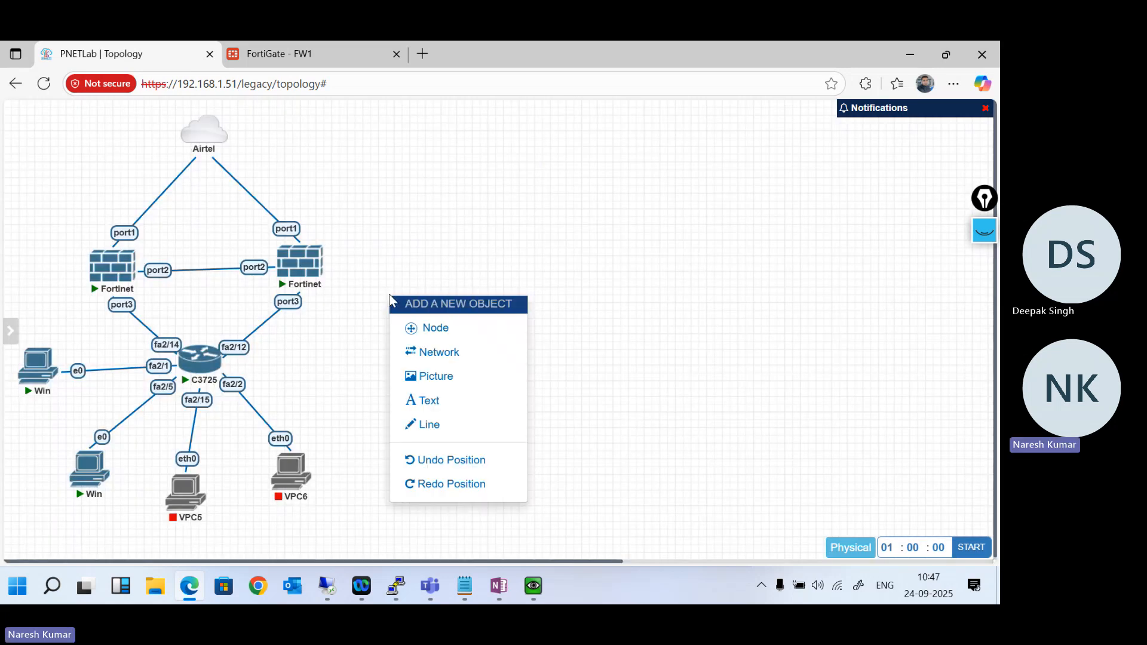
left_click(434, 330)
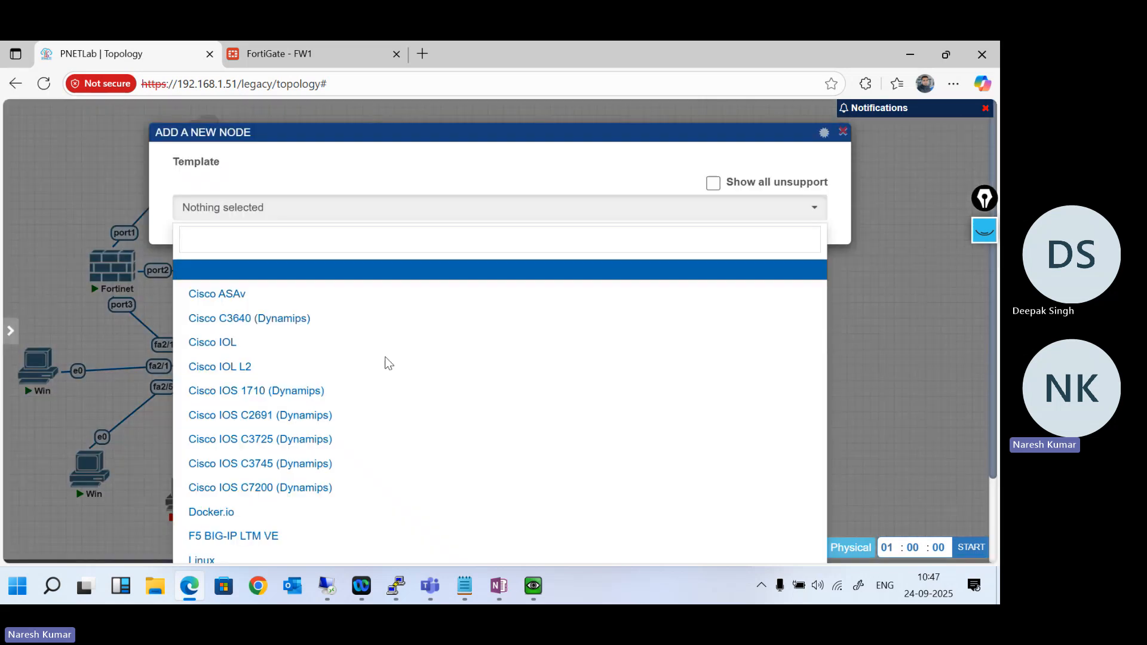
left_click(883, 289)
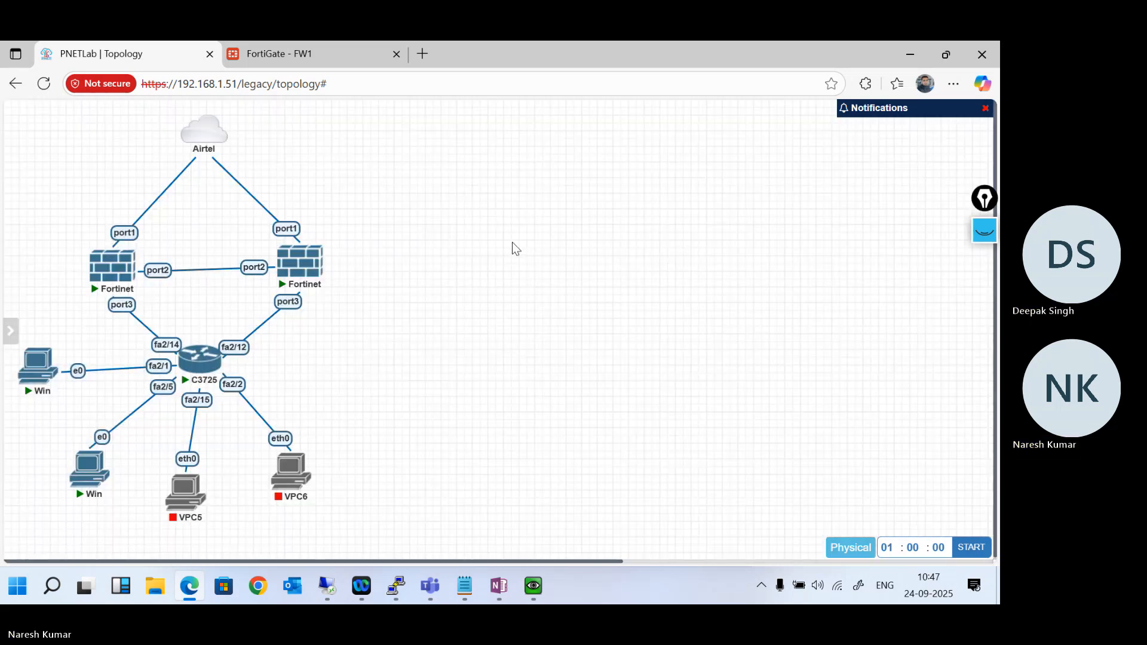
right_click(512, 245)
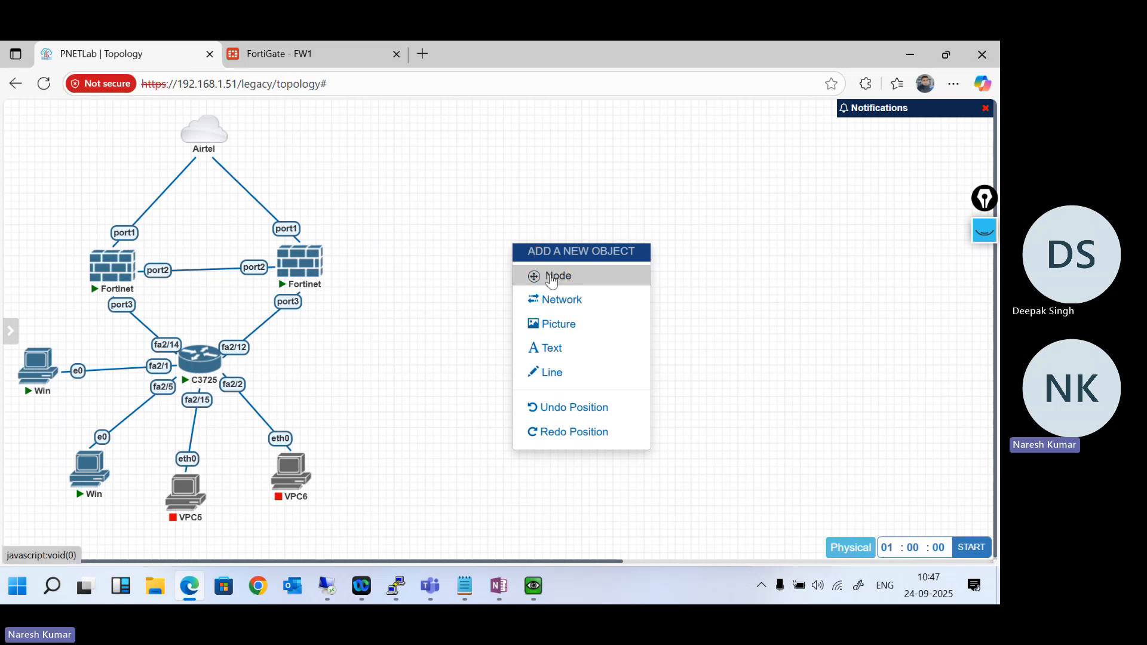
left_click(144, 439)
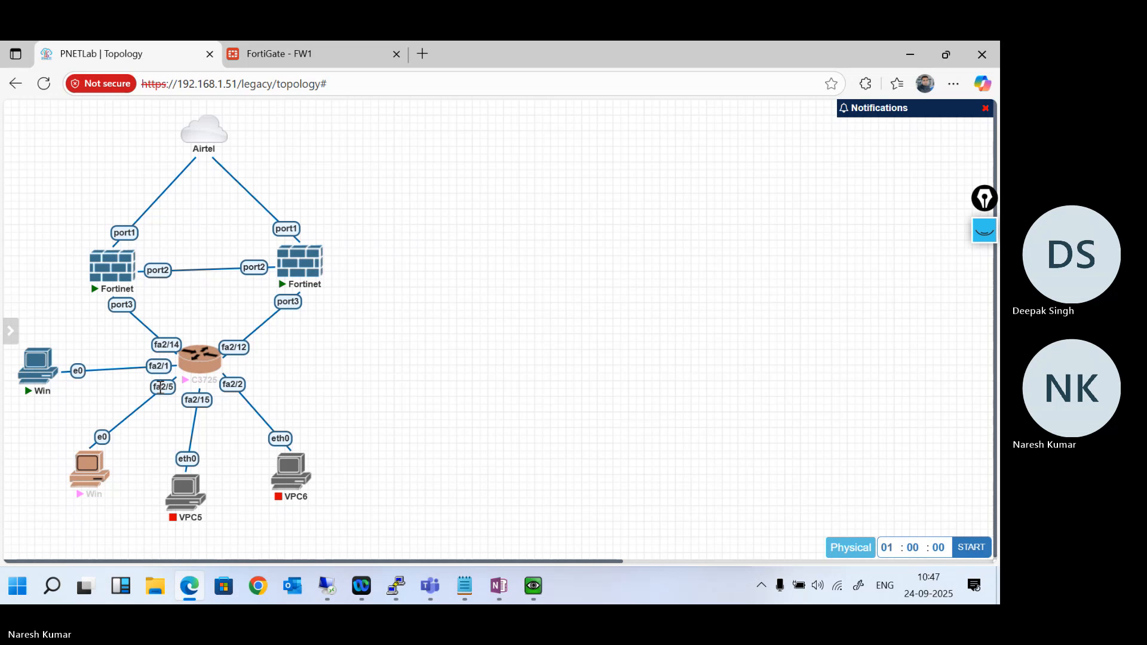
- Add a Cisco IOL node to the topology using the i86bi_Linux-L2-Adventerprisek9-ms.SSA.high_iron_20190423.bin image
right_click(399, 354)
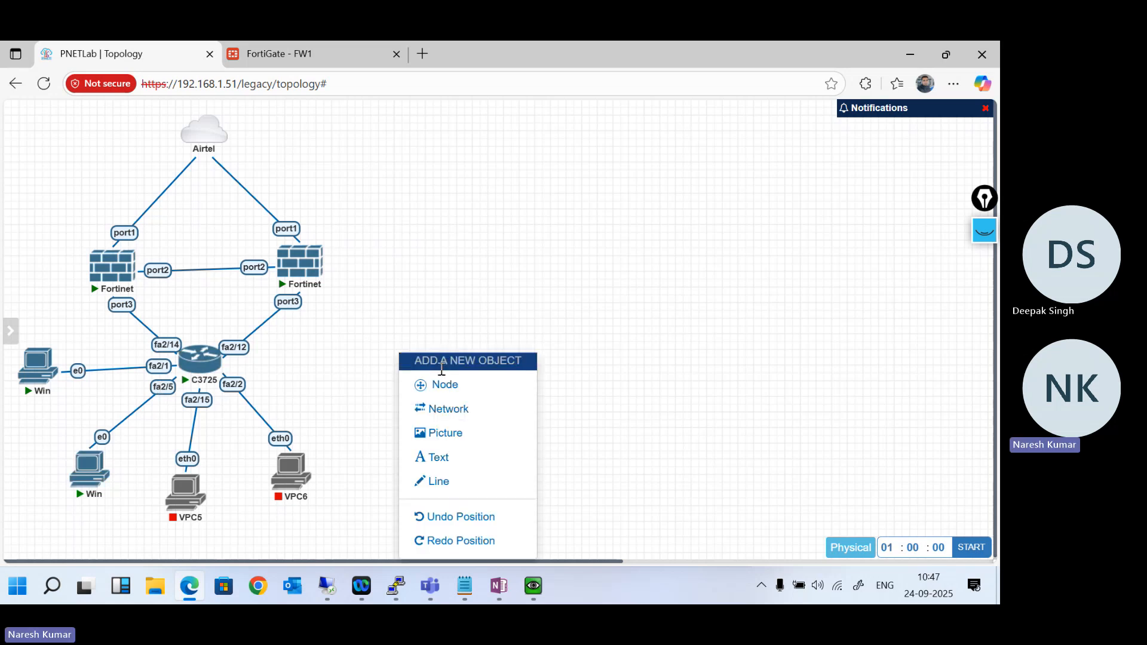
left_click(452, 387)
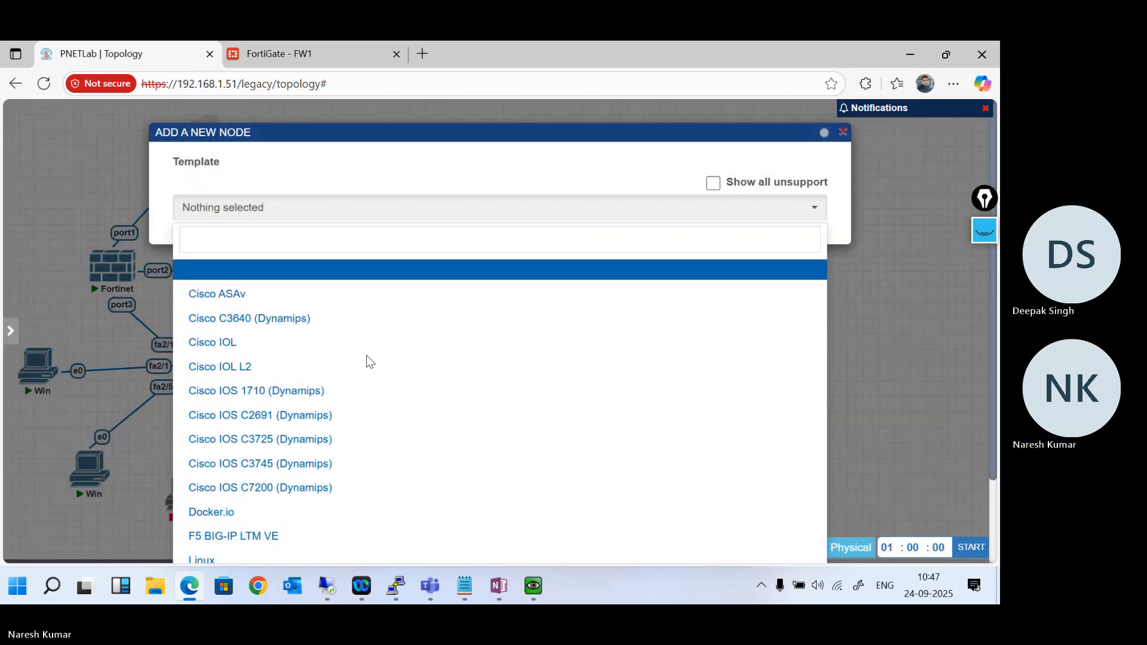
left_click(302, 356)
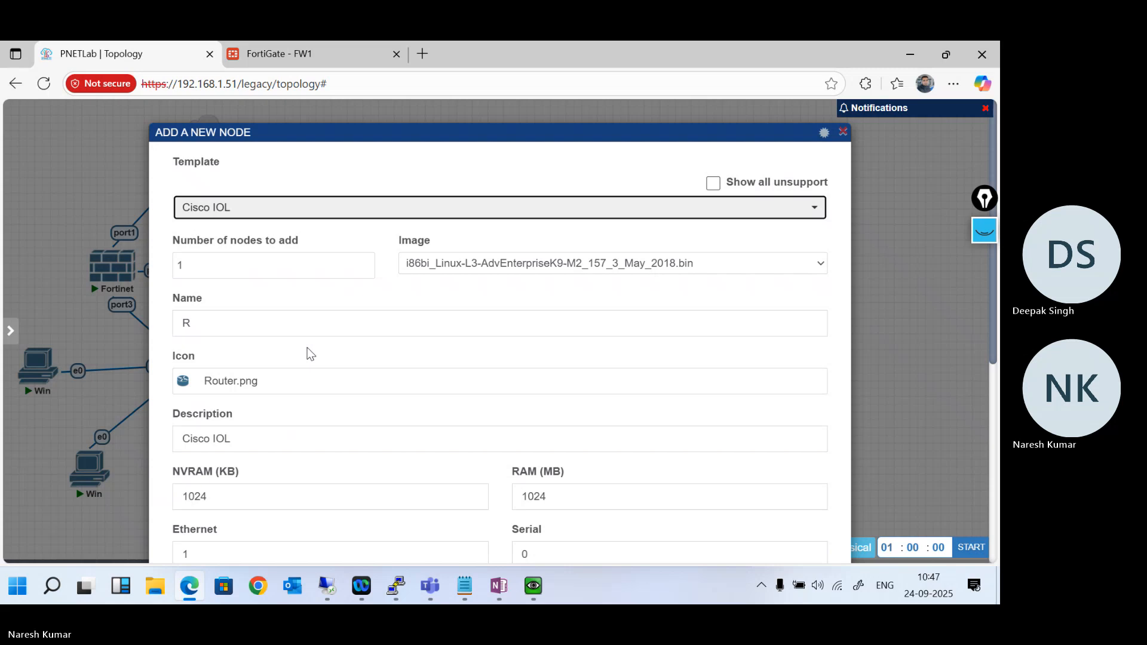
left_click(555, 268)
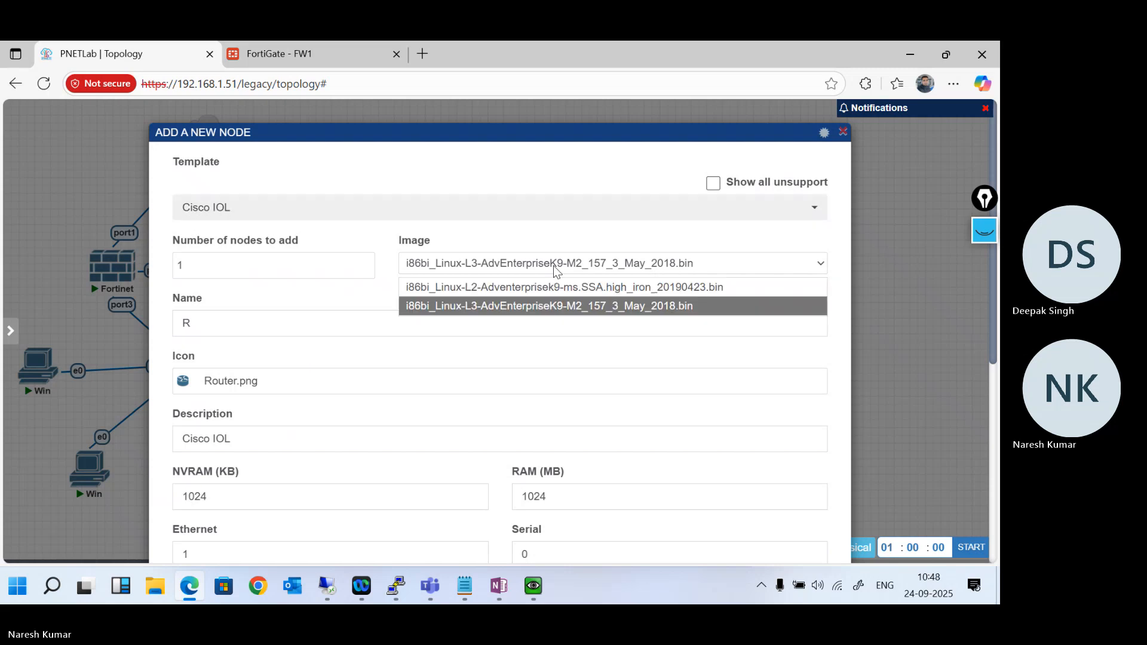
left_click(575, 288)
scroll(518, 453, "down", 5)
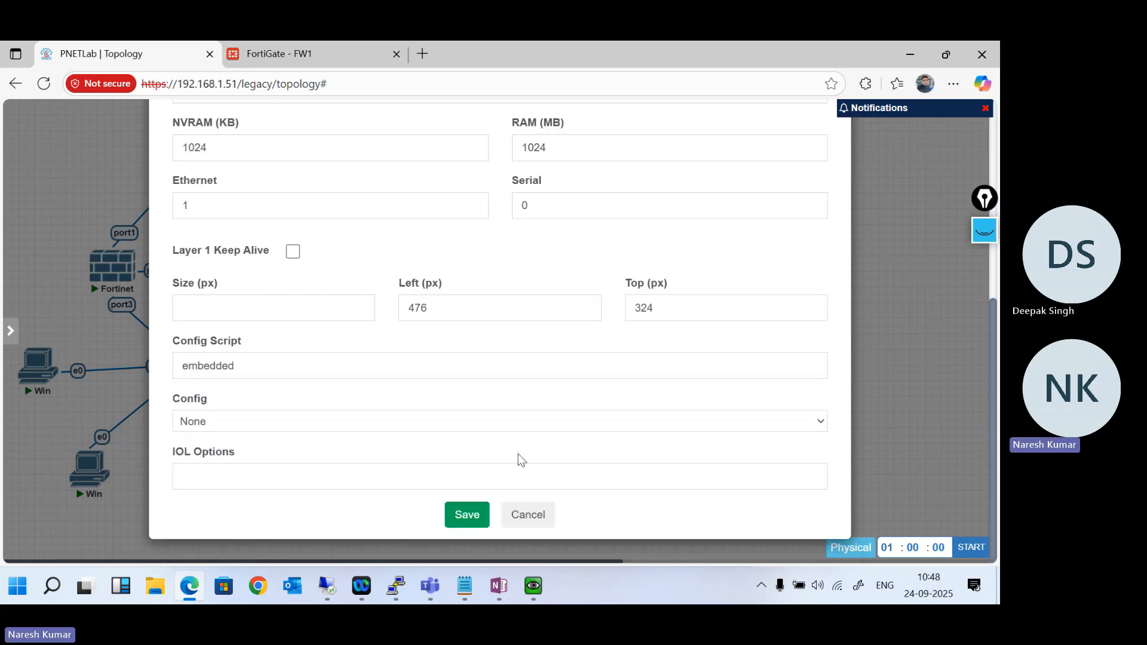
left_click(467, 515)
- Connect R7's e0/0 to port4 of the first Fortinet firewall and its e0/1 to port4 of the second
mouse_move(411, 399)
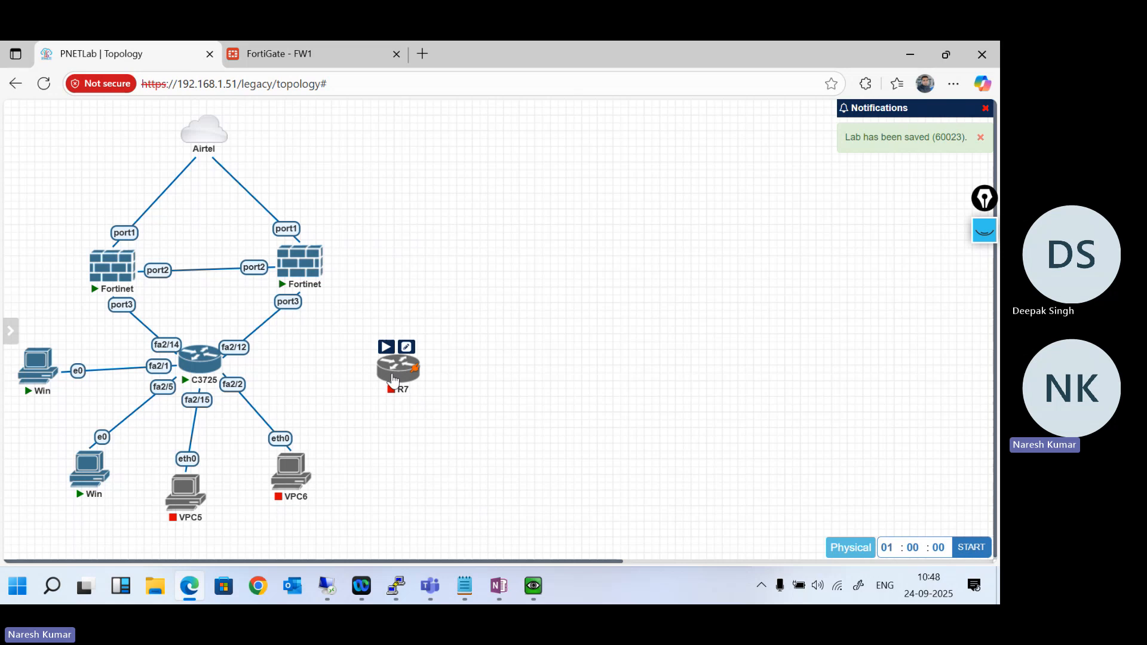
left_click_drag(395, 379, 115, 276)
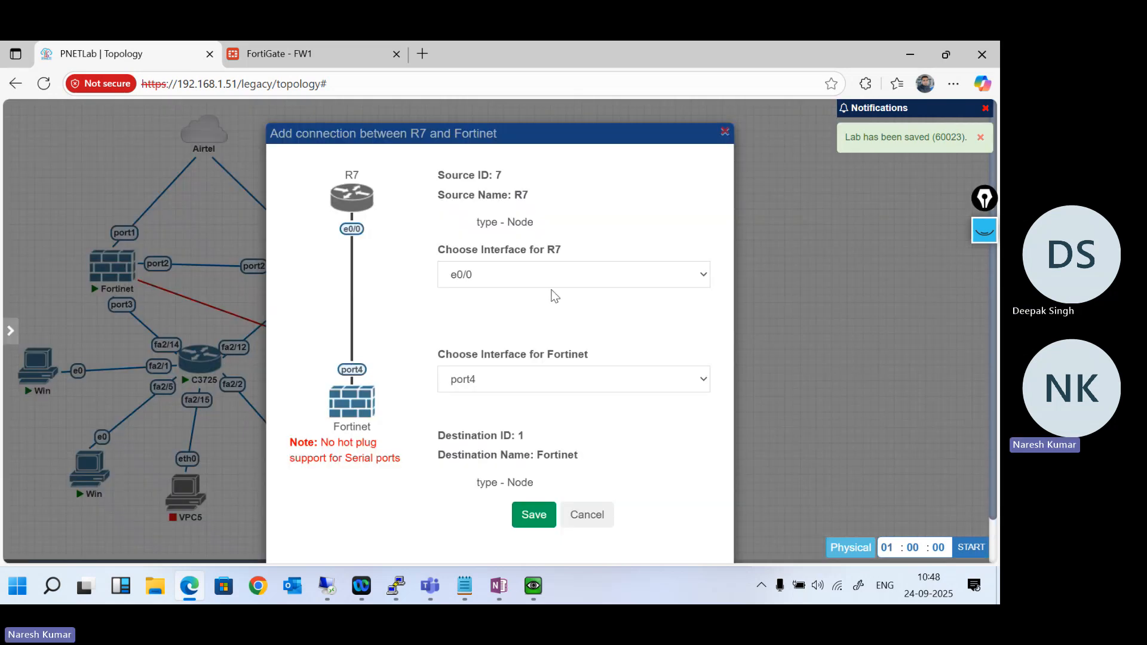
left_click(529, 514)
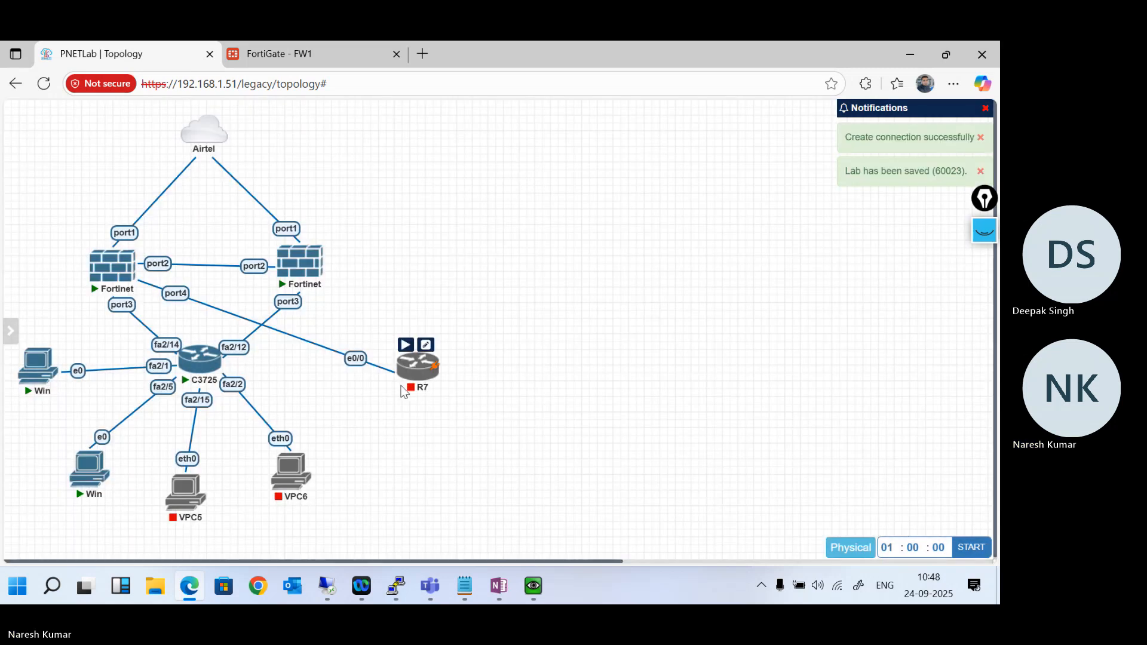
mouse_move(435, 368)
left_click_drag(435, 372, 298, 264)
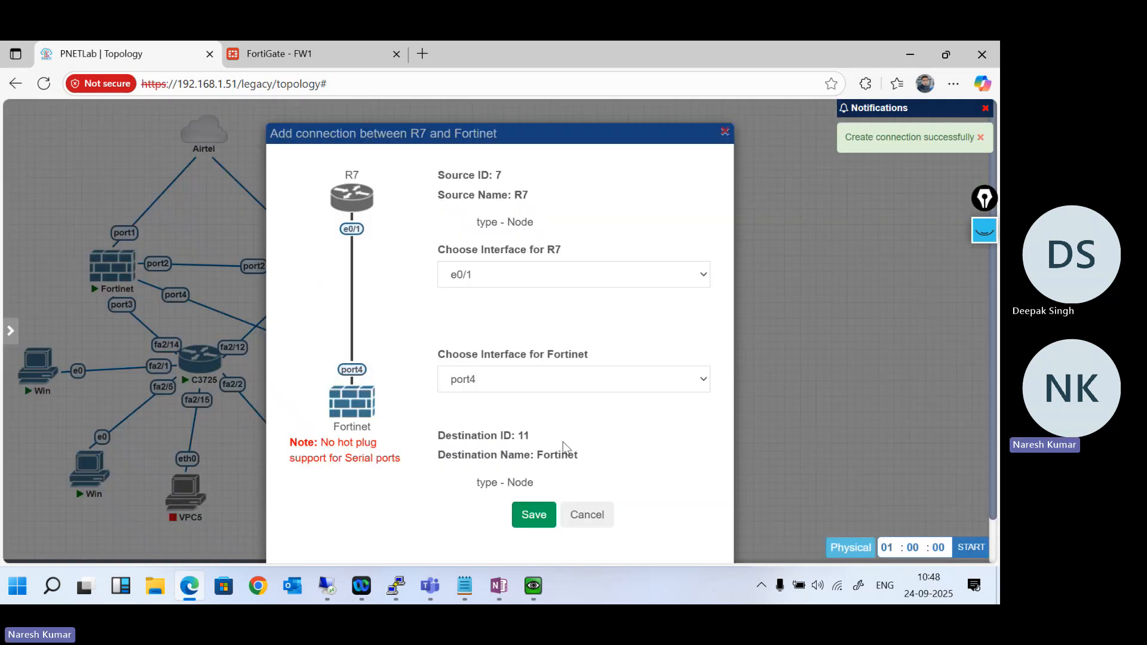
left_click(536, 511)
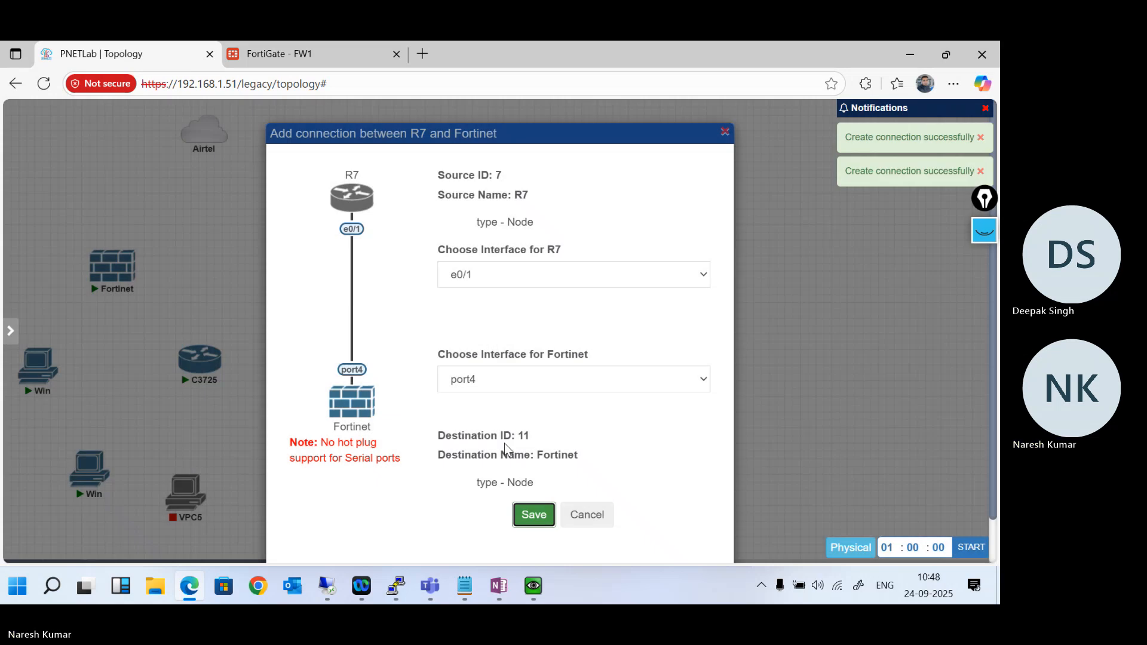
- Review the R7 node's settings, including image and Ethernet configuration, and close them without changes
right_click(412, 365)
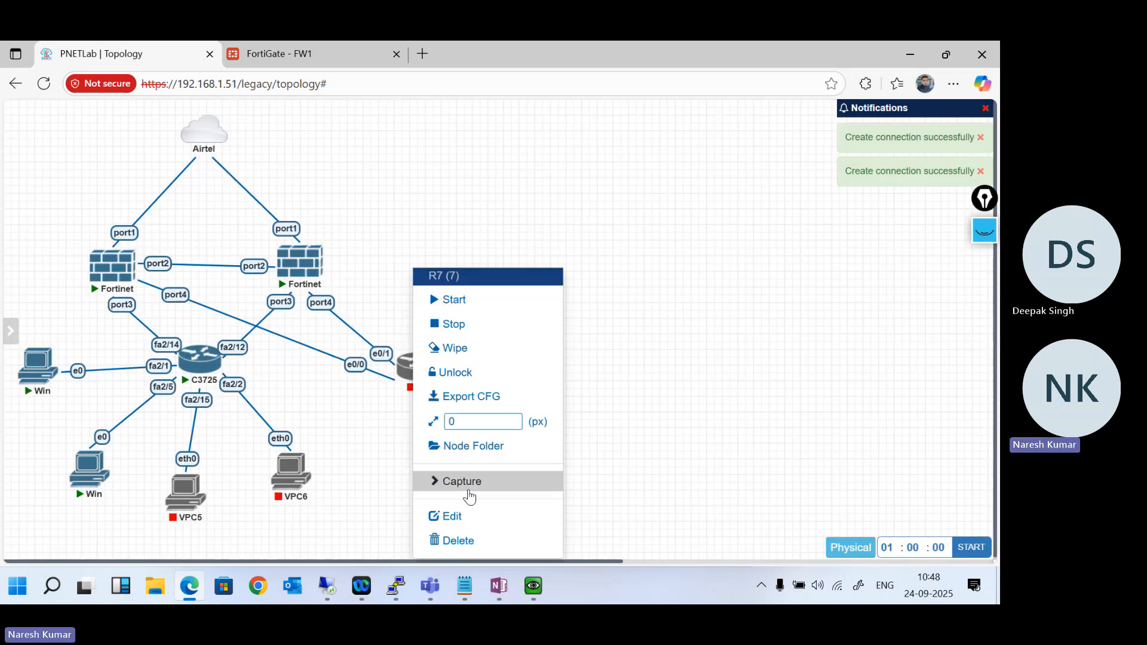
left_click(450, 517)
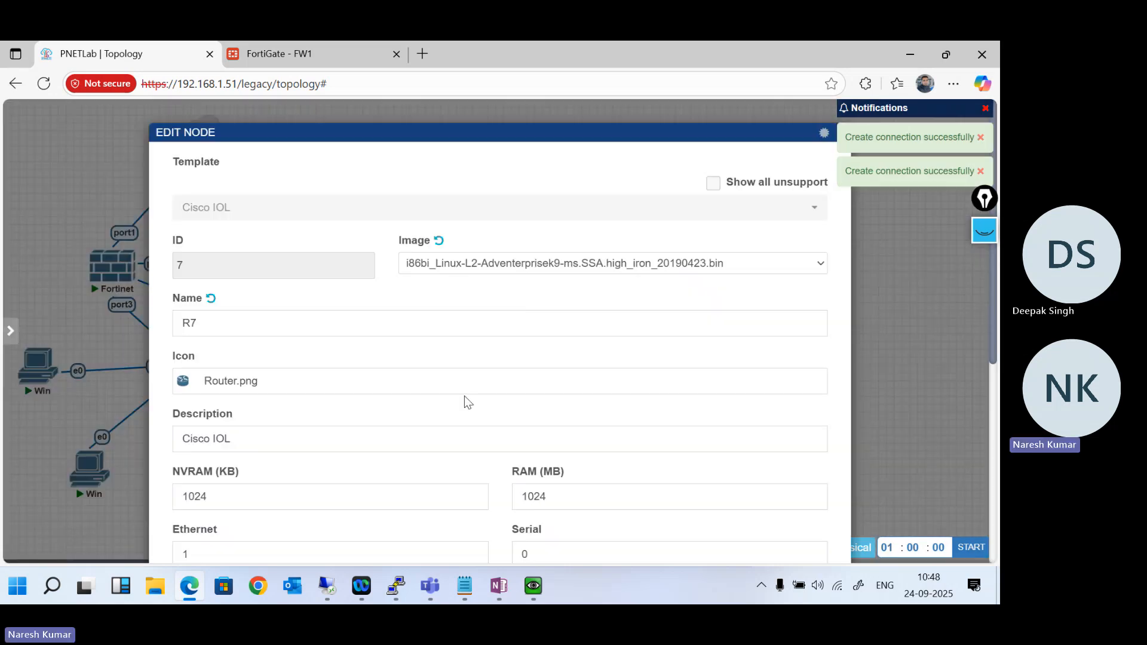
scroll(464, 400, "down", 5)
left_click(533, 523)
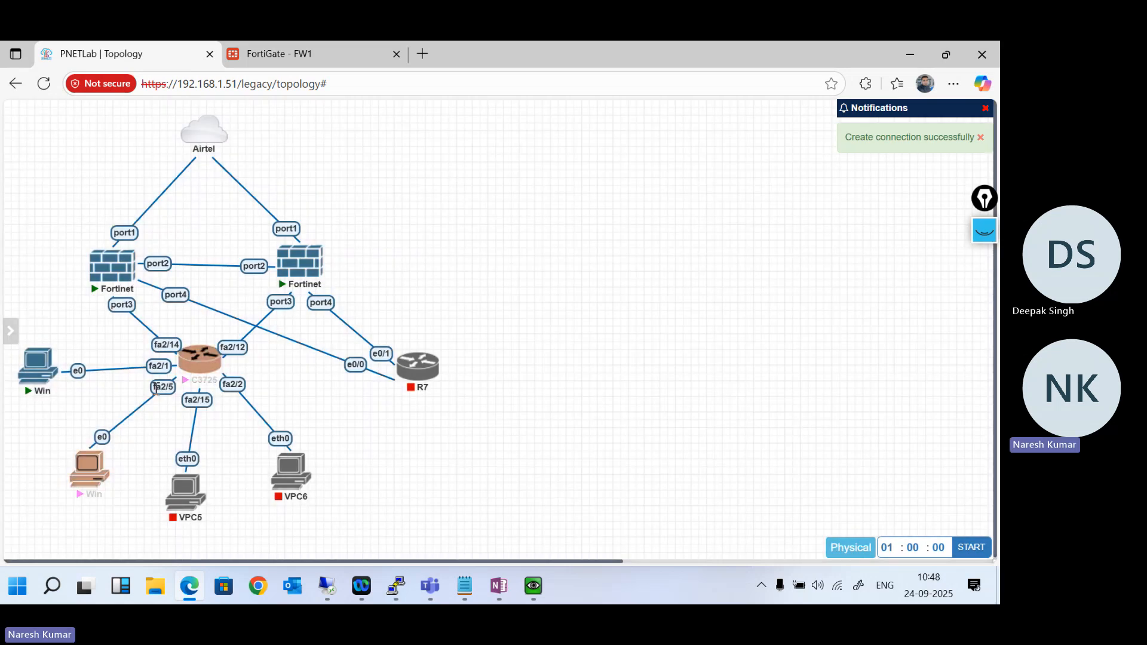
- Delete the Win node's link to C3725 fa2/5 and connect its e0 interface to R7's e0/2
right_click(155, 389)
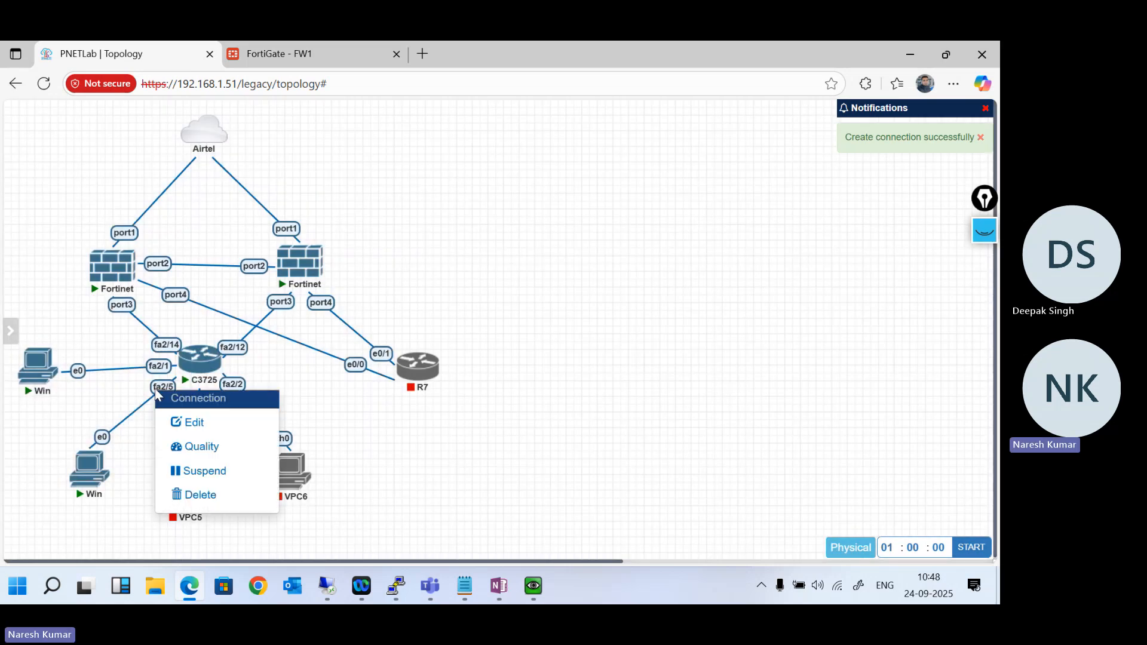
left_click(212, 492)
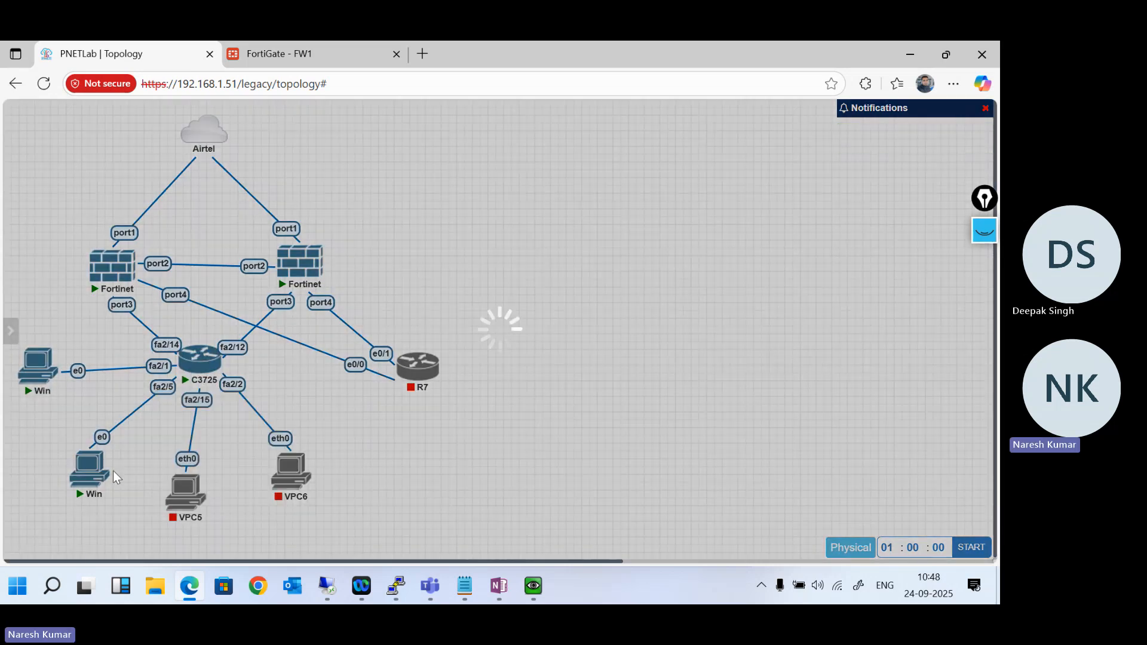
left_click_drag(95, 476, 418, 366)
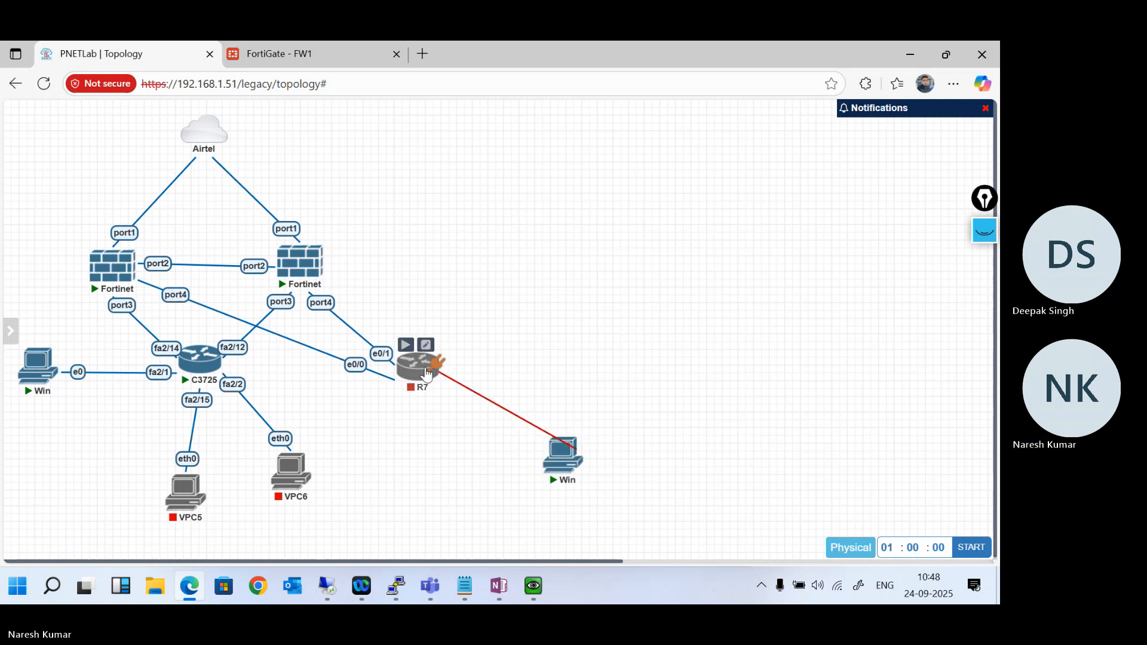
left_click(535, 515)
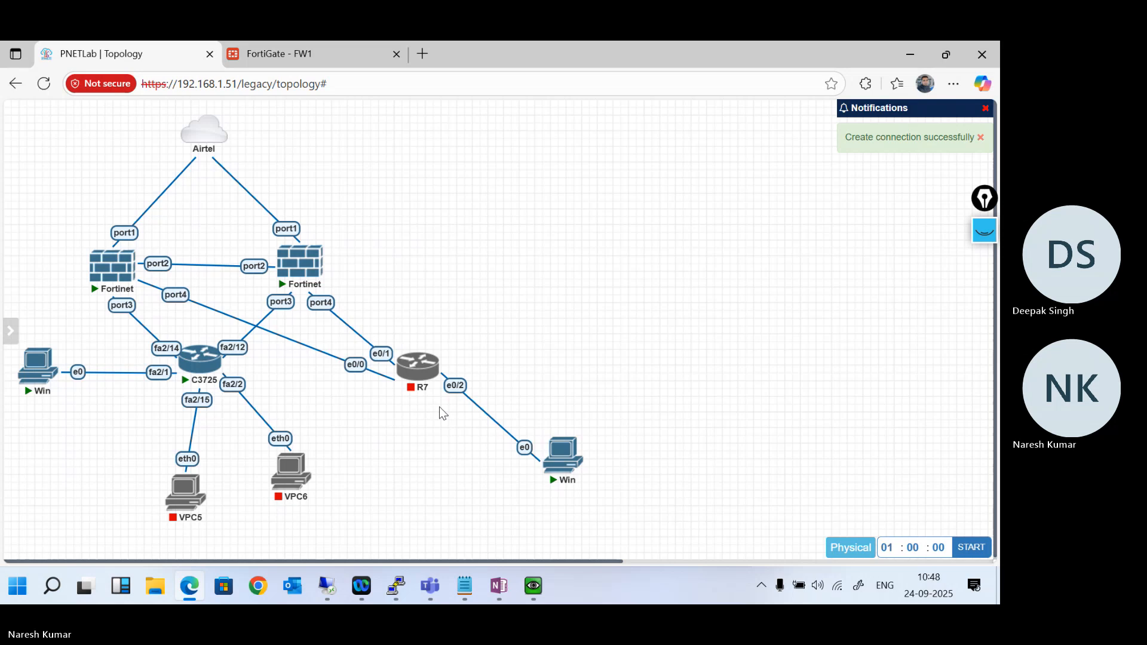
- Start the R7 node and place the Win node connected to it closer below the switch
mouse_move(422, 374)
left_click(405, 345)
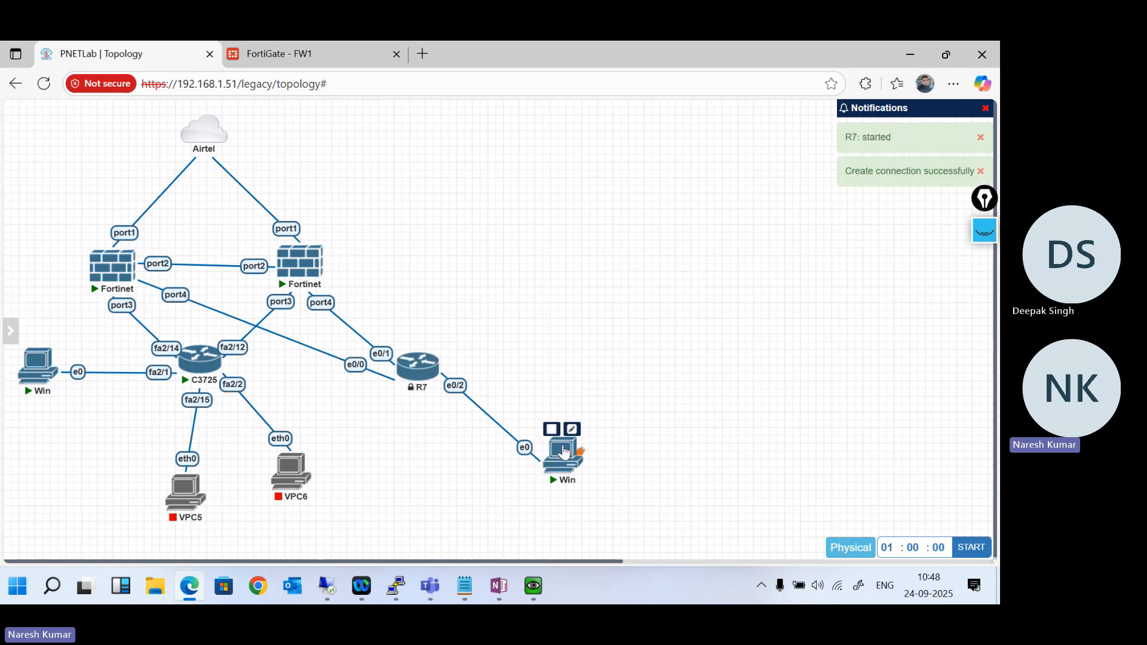
left_click_drag(563, 455, 493, 459)
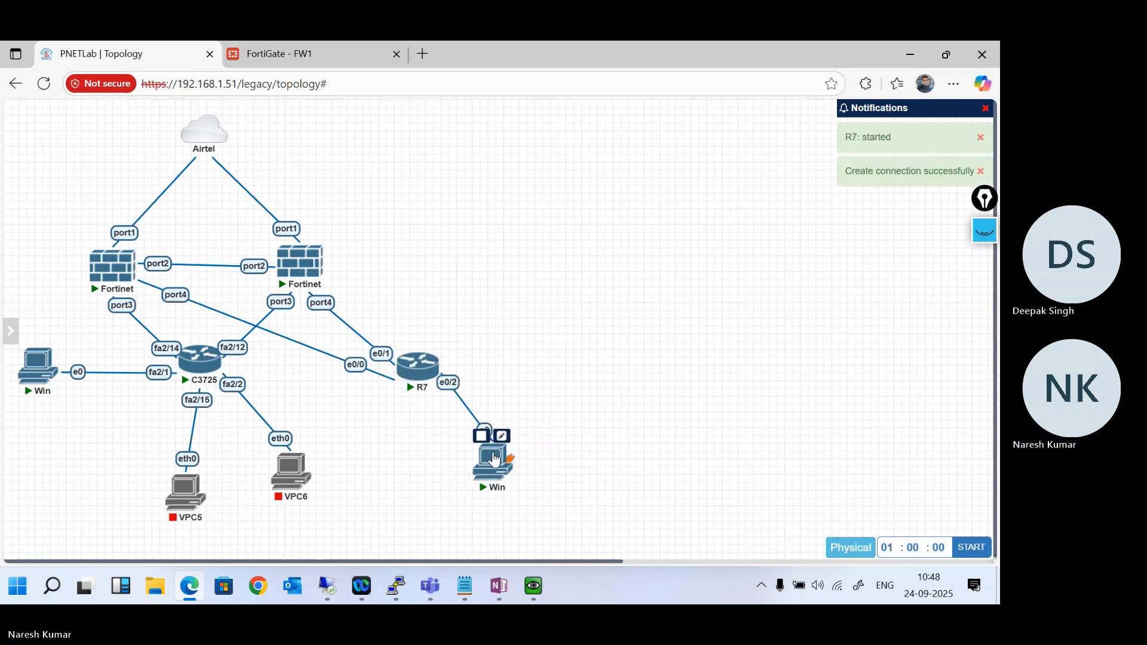
mouse_move(10, 329)
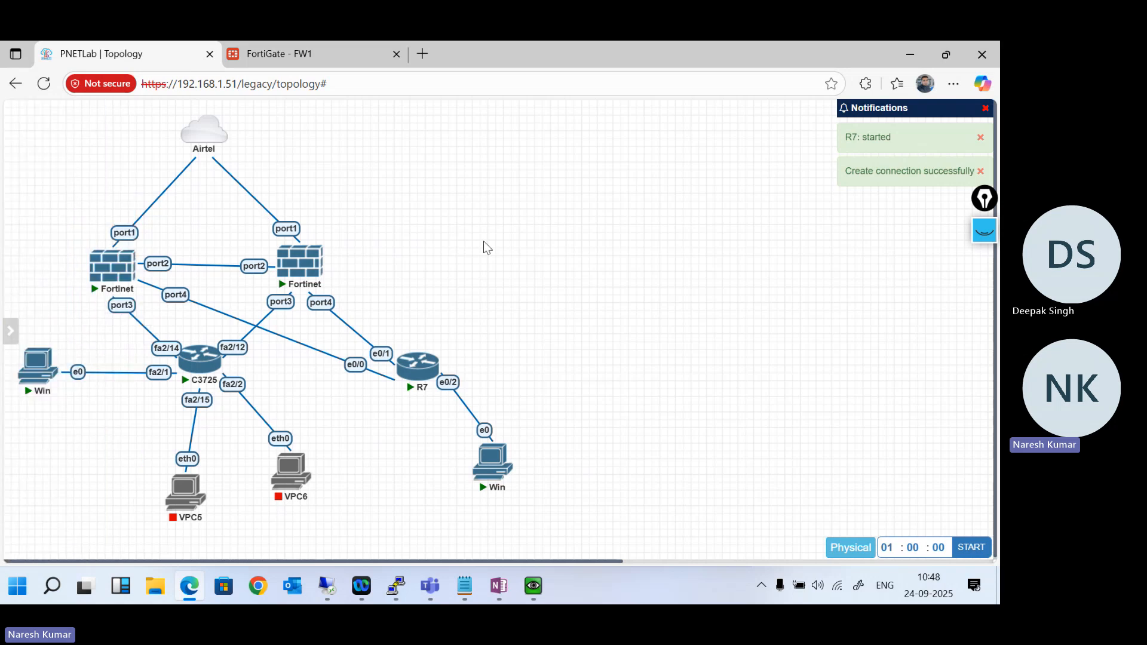
- Switch to the FW1 FortiGate interface list and review port4's addressing and administrative access settings without changing them
left_click(314, 54)
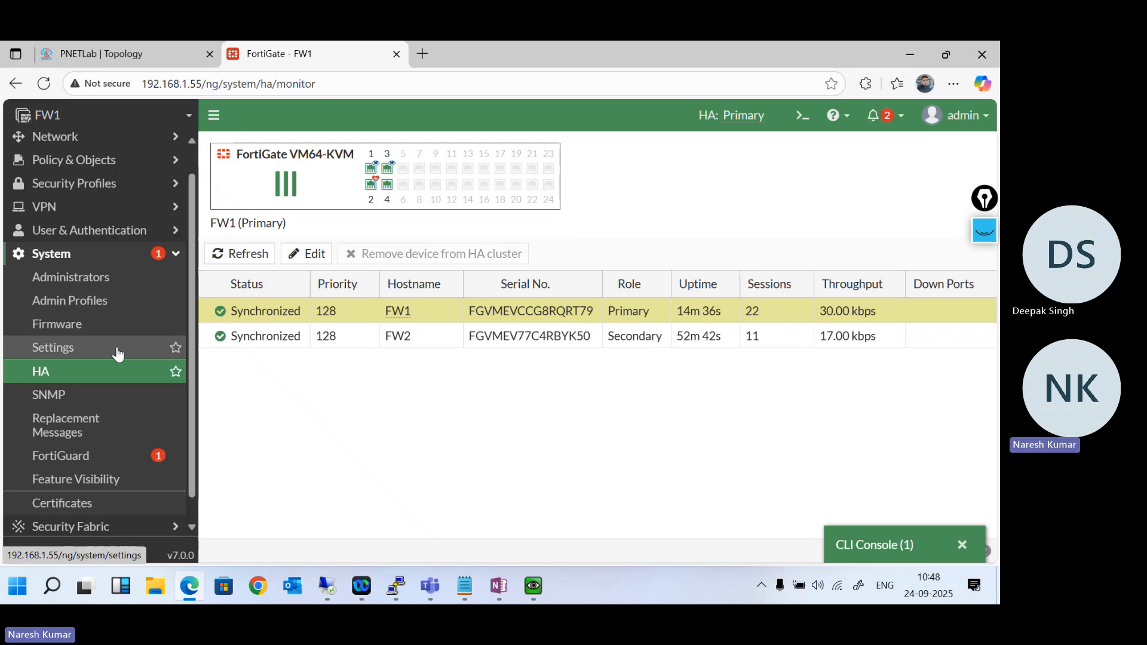
scroll(122, 284, "up", 1)
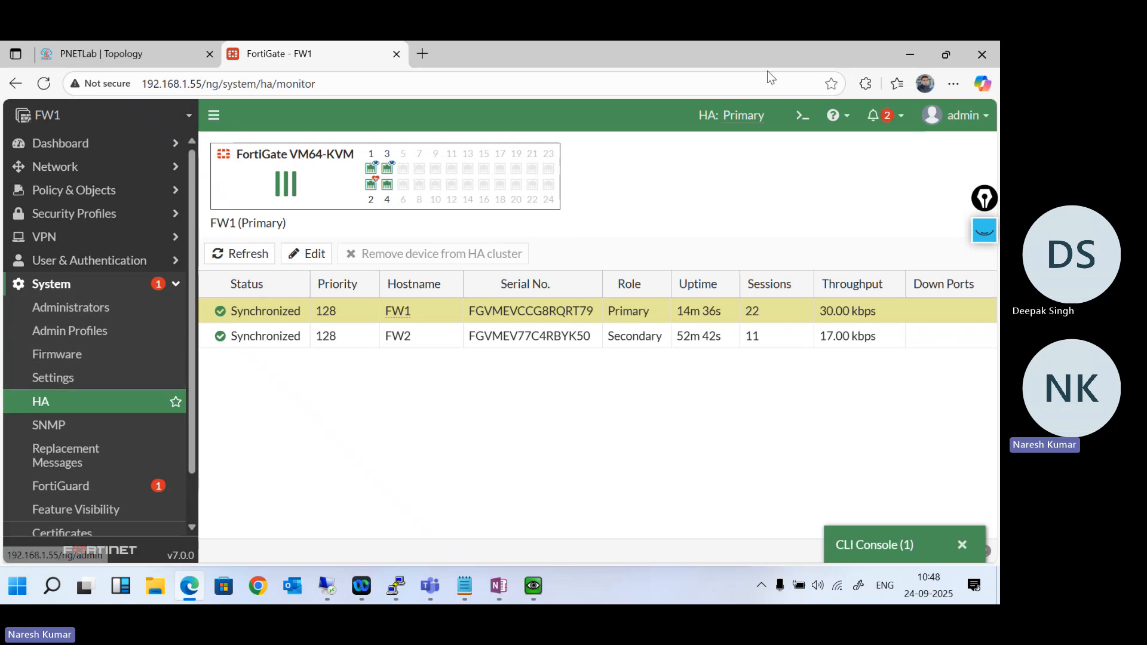
left_click(128, 176)
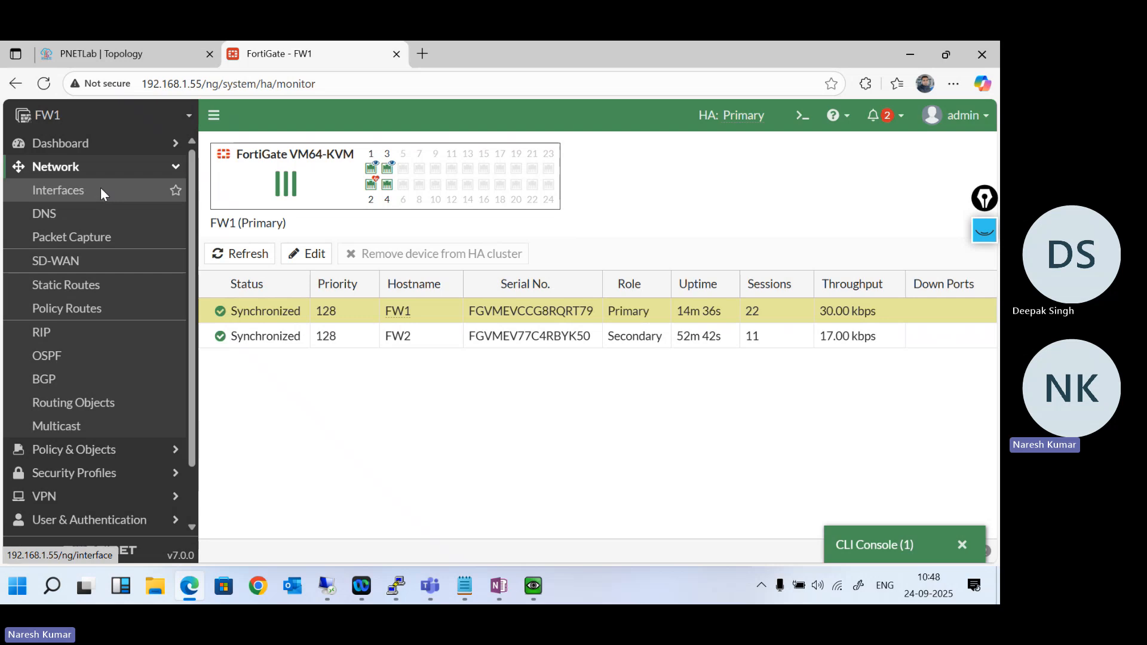
left_click(102, 191)
scroll(299, 430, "down", 2)
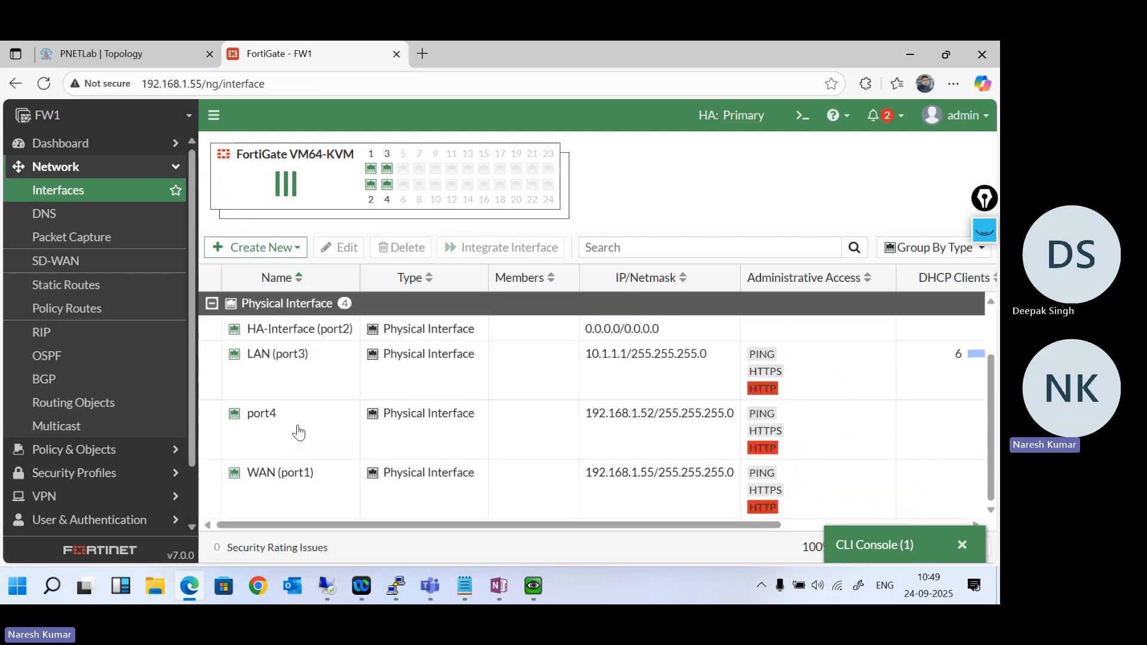
double_click(298, 431)
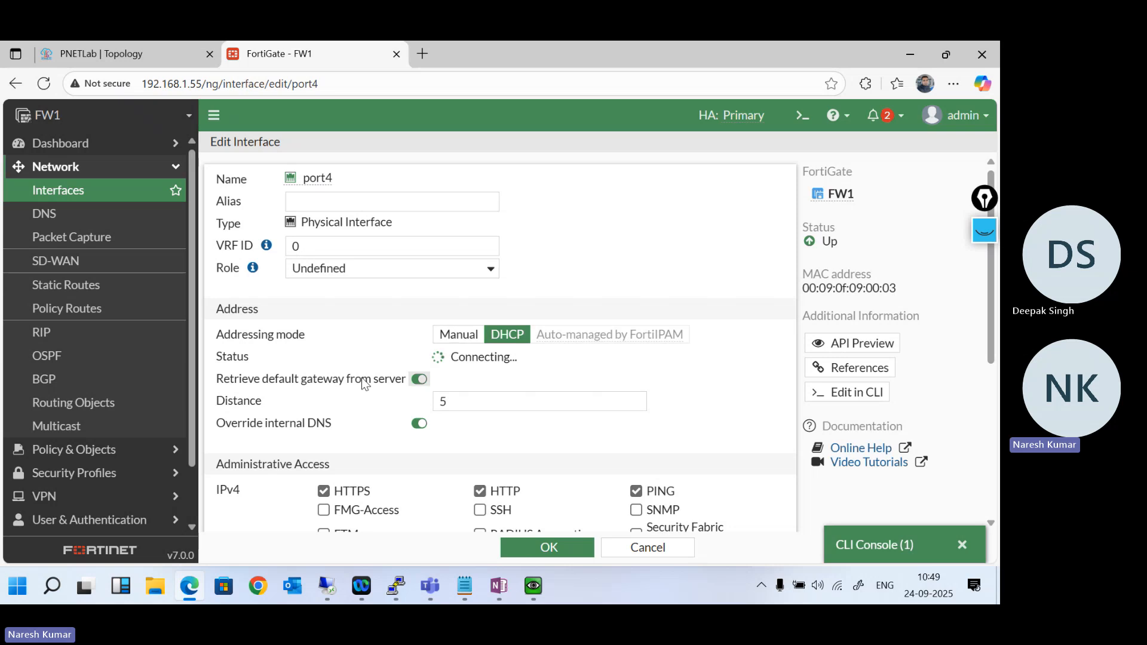
scroll(363, 383, "down", 2)
left_click(657, 548)
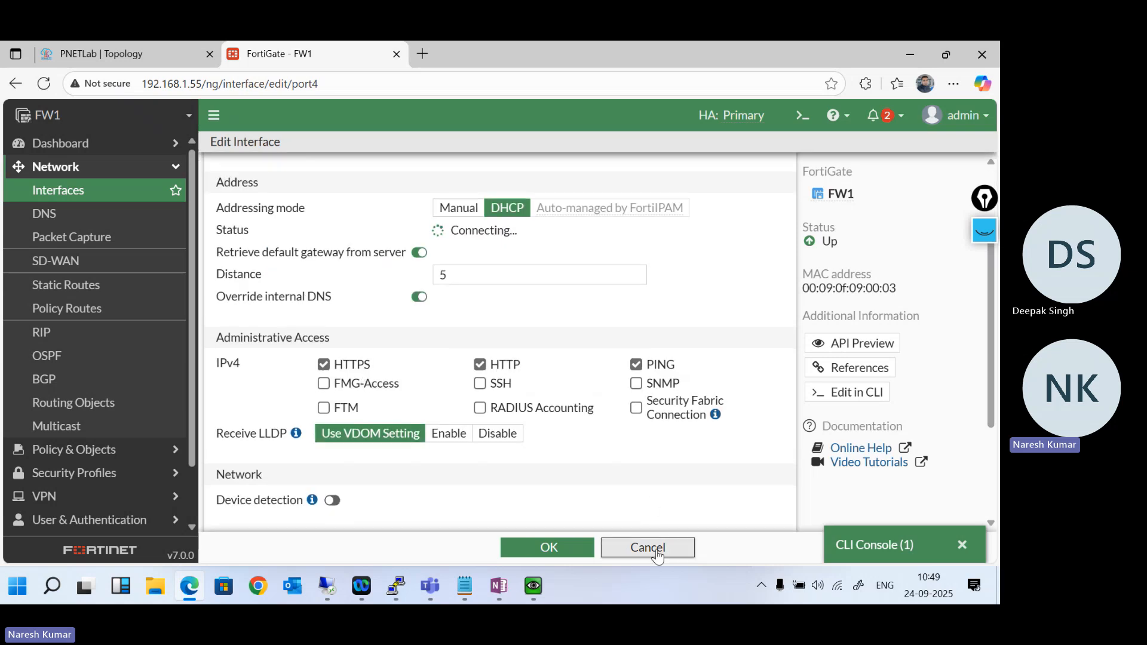
- Check the static routes configured on FW1
scroll(116, 410, "down", 2)
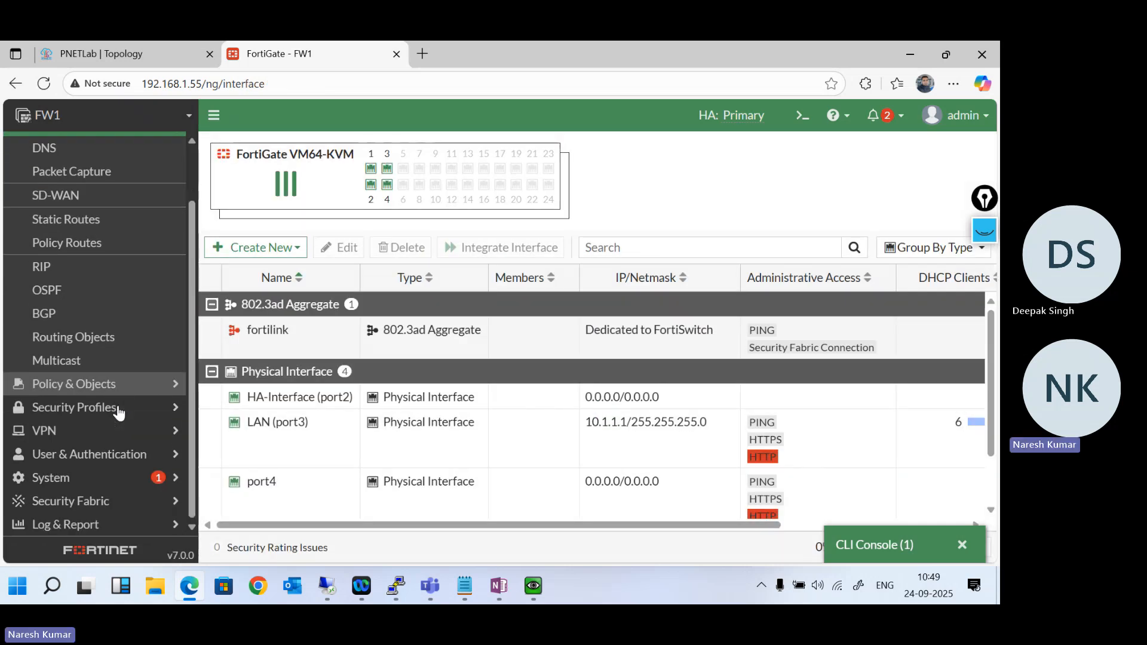
scroll(119, 411, "up", 2)
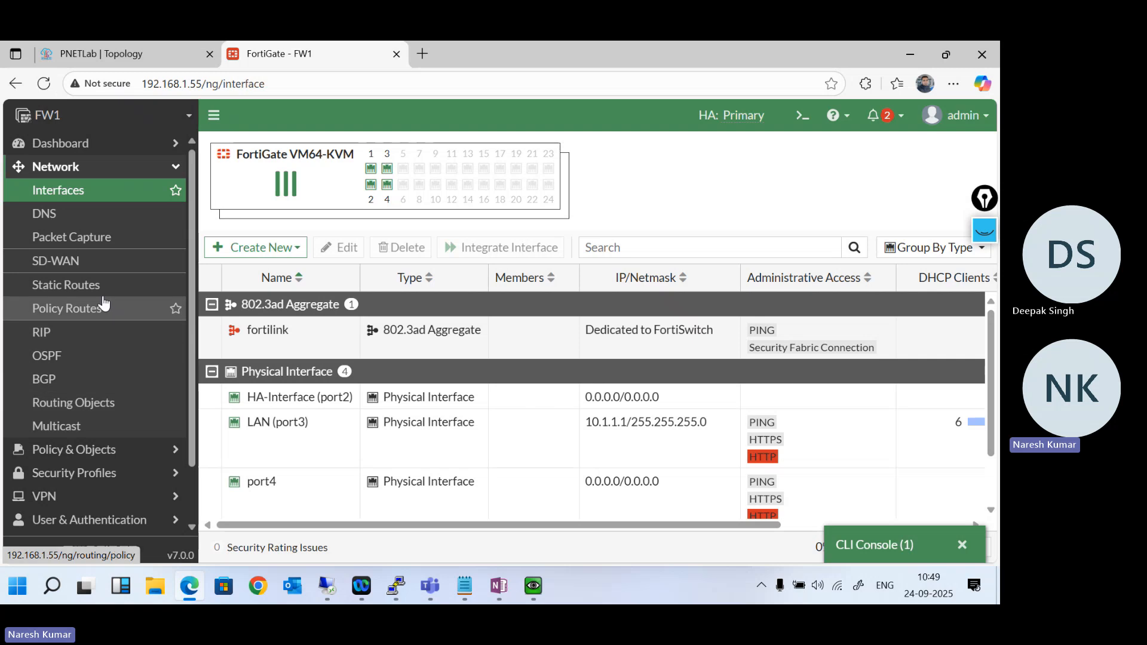
left_click(98, 289)
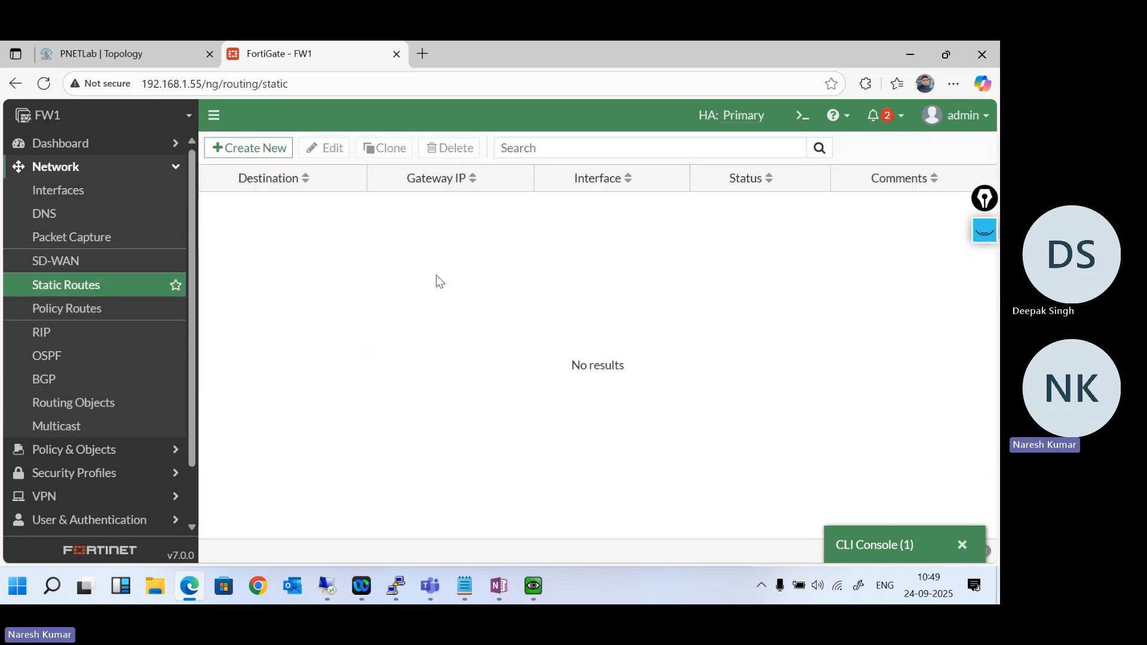
- Open FW1's port4 interface for editing and set its alias to HA
left_click(80, 189)
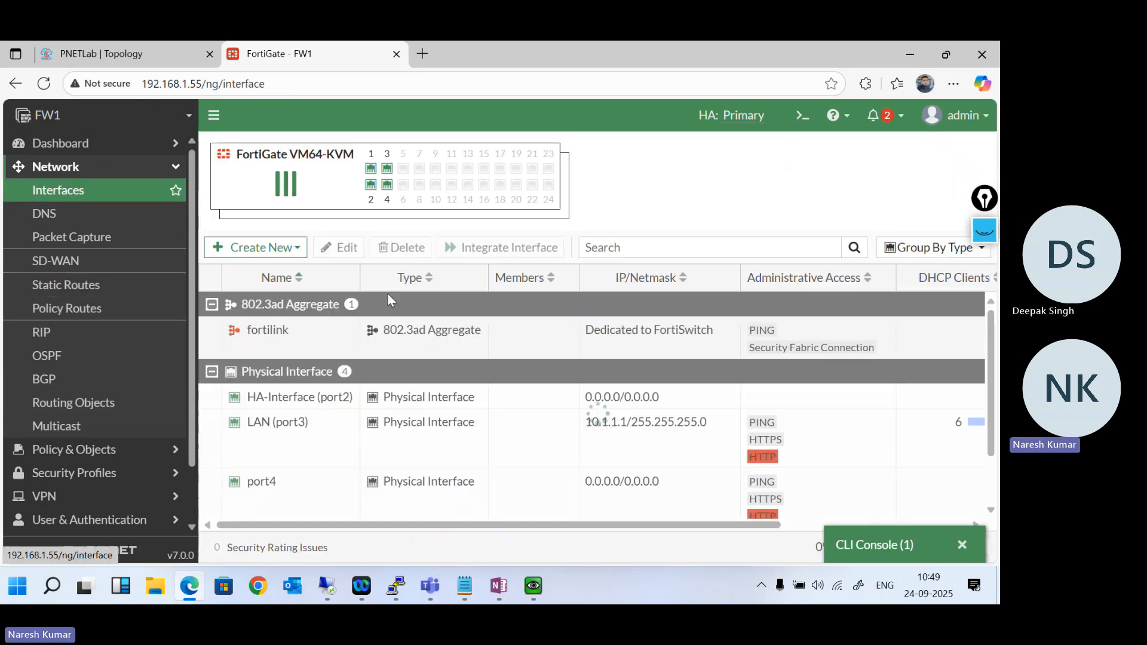
double_click(316, 500)
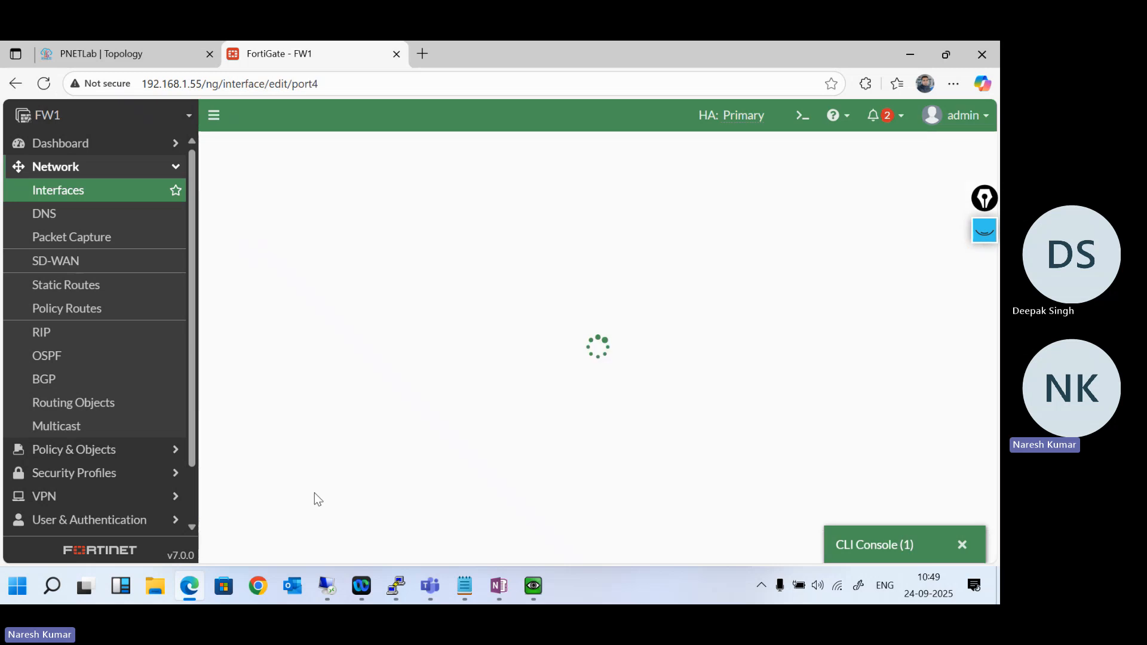
left_click(362, 201)
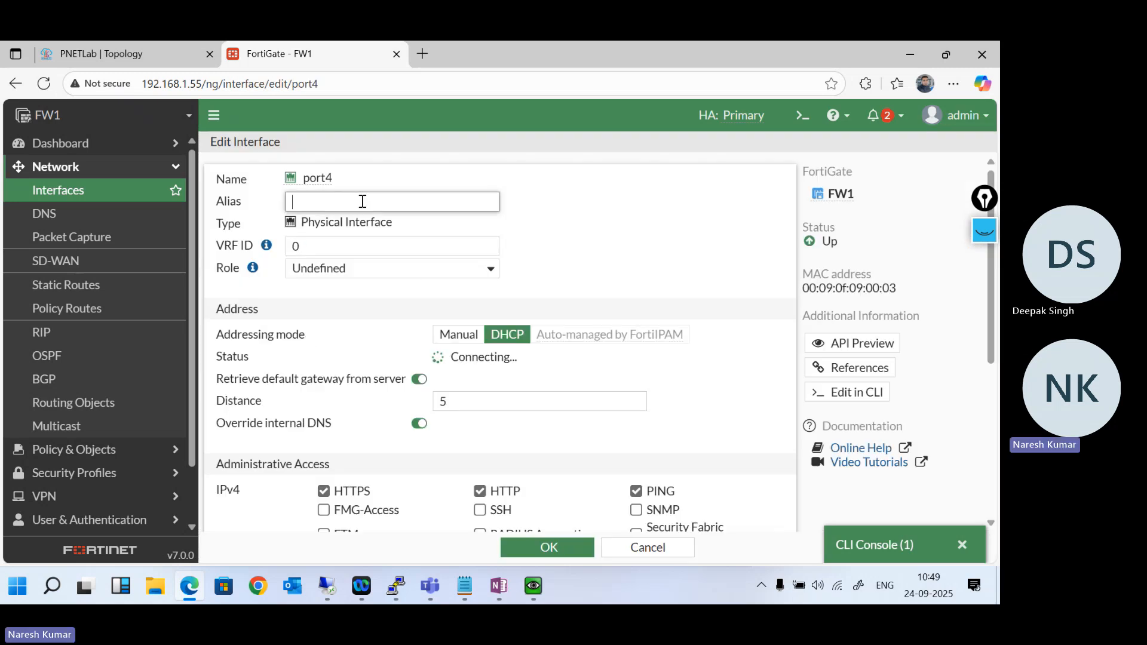
type("HA")
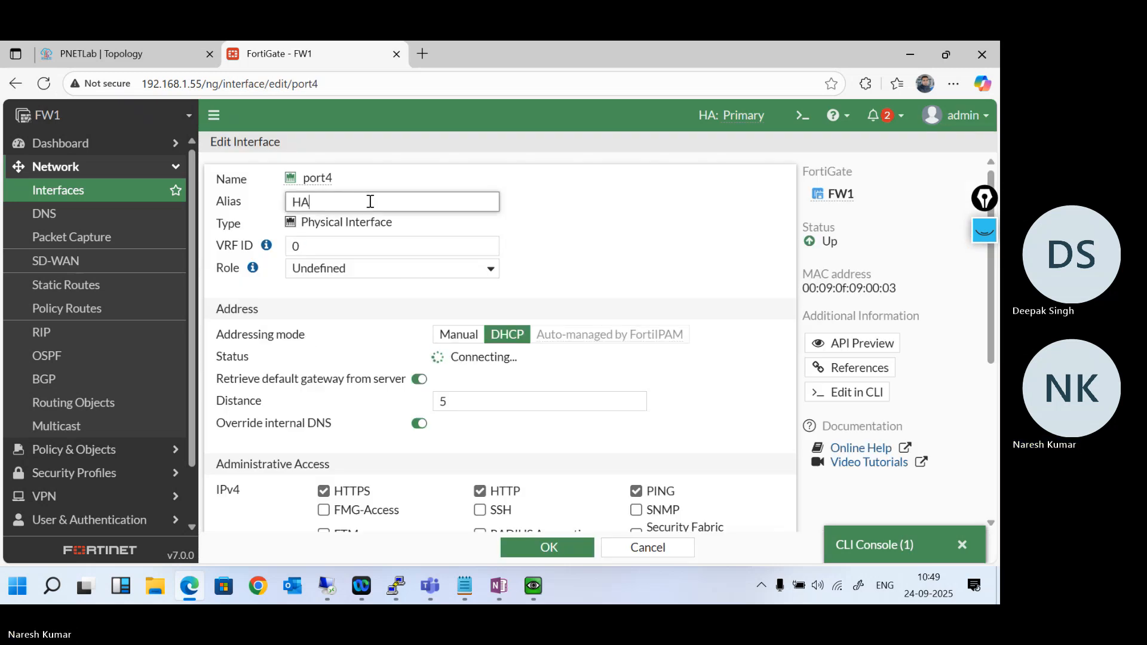
left_click(586, 429)
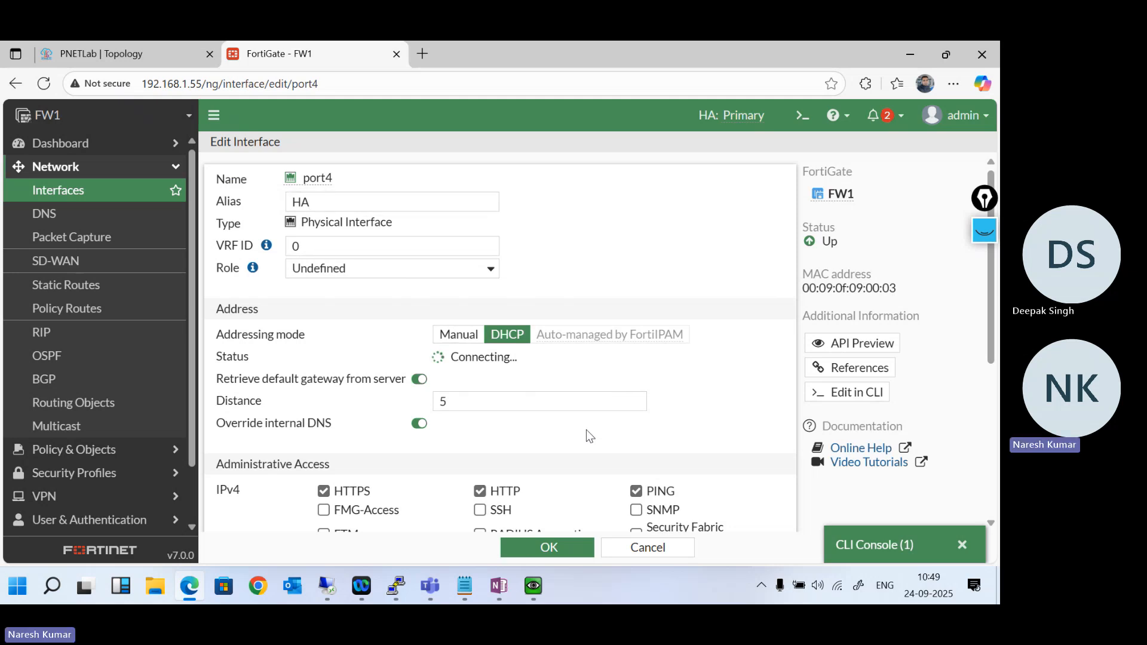
- Switch port4 to manual addressing with IP/netmask 192.168.100.1/24, save the interface and select it in the list
left_click(457, 335)
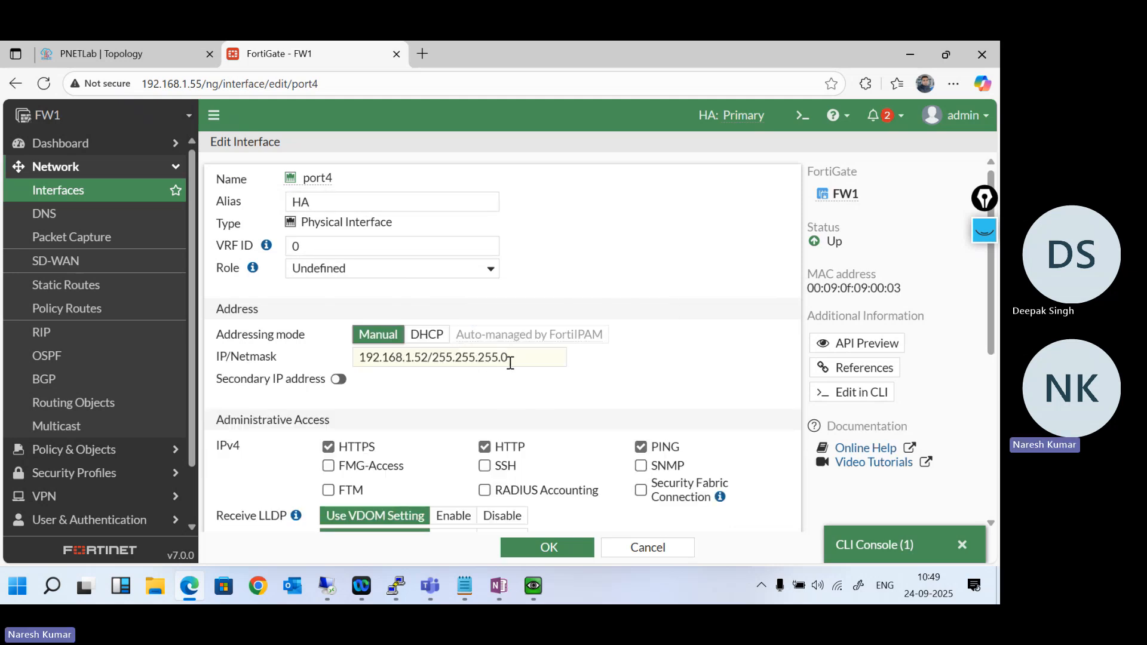
left_click_drag(514, 358, 302, 358)
type("192.168")
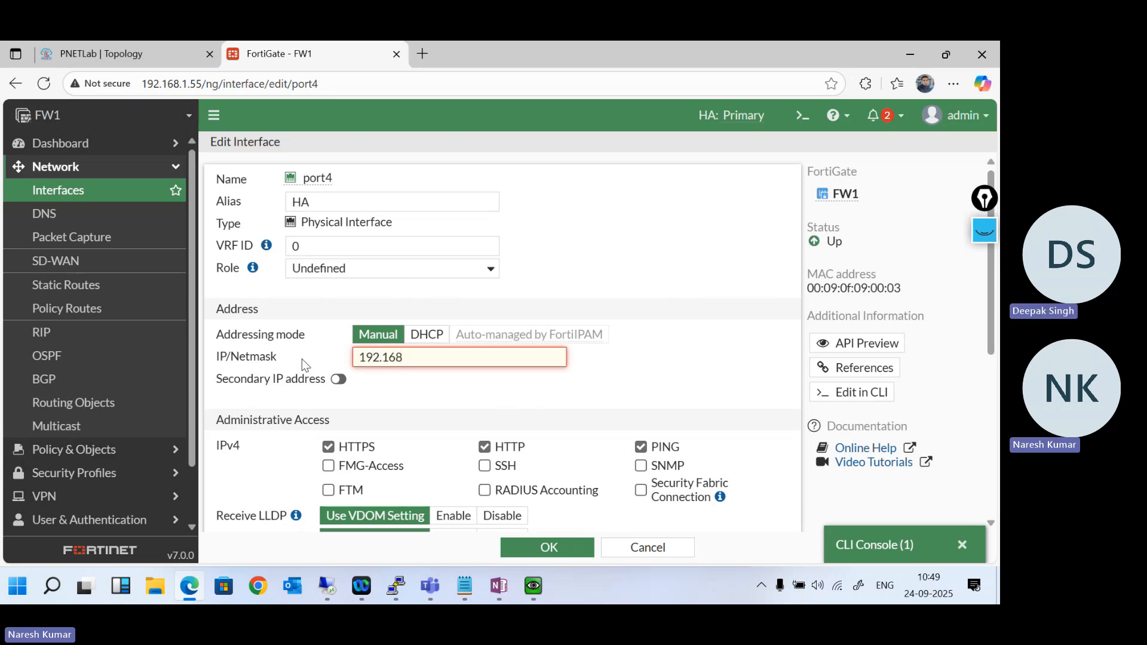
type(".100.1/24")
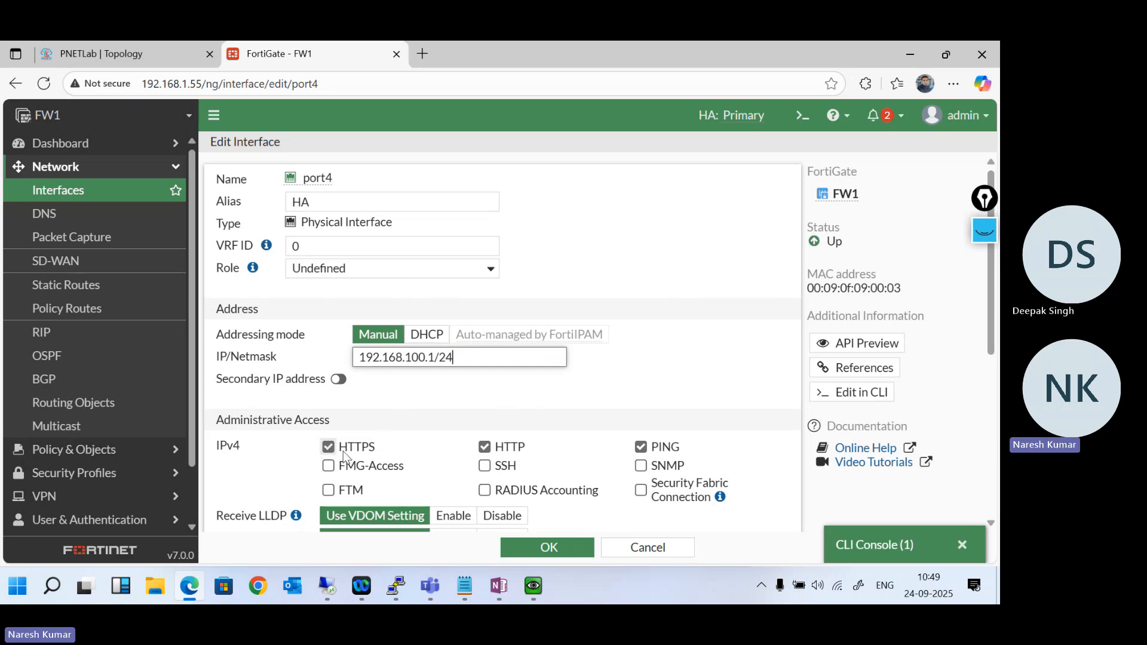
left_click(549, 547)
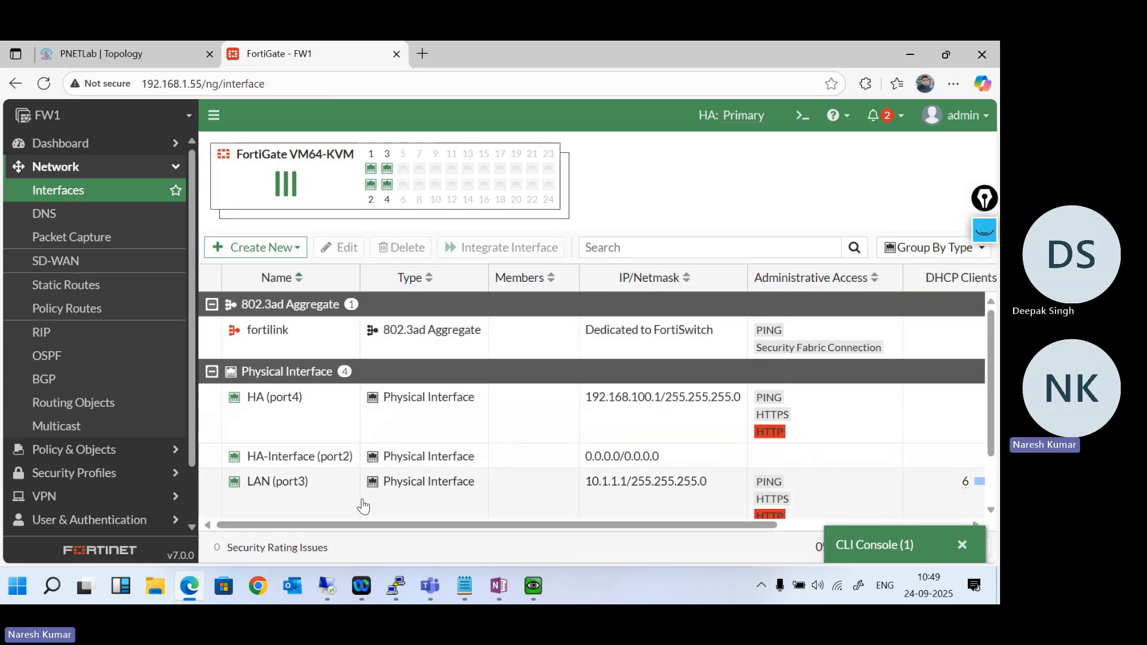
left_click(297, 429)
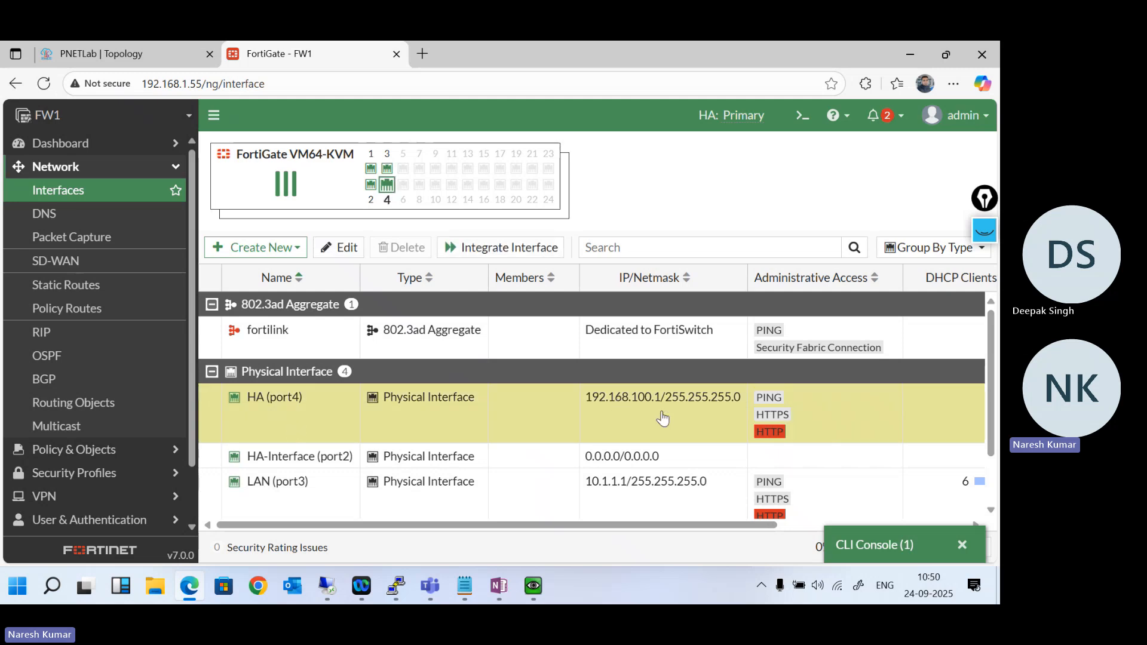
- Switch to Notepad and review the config system ha and ha-mgmt-status lines of the command template
left_click(470, 583)
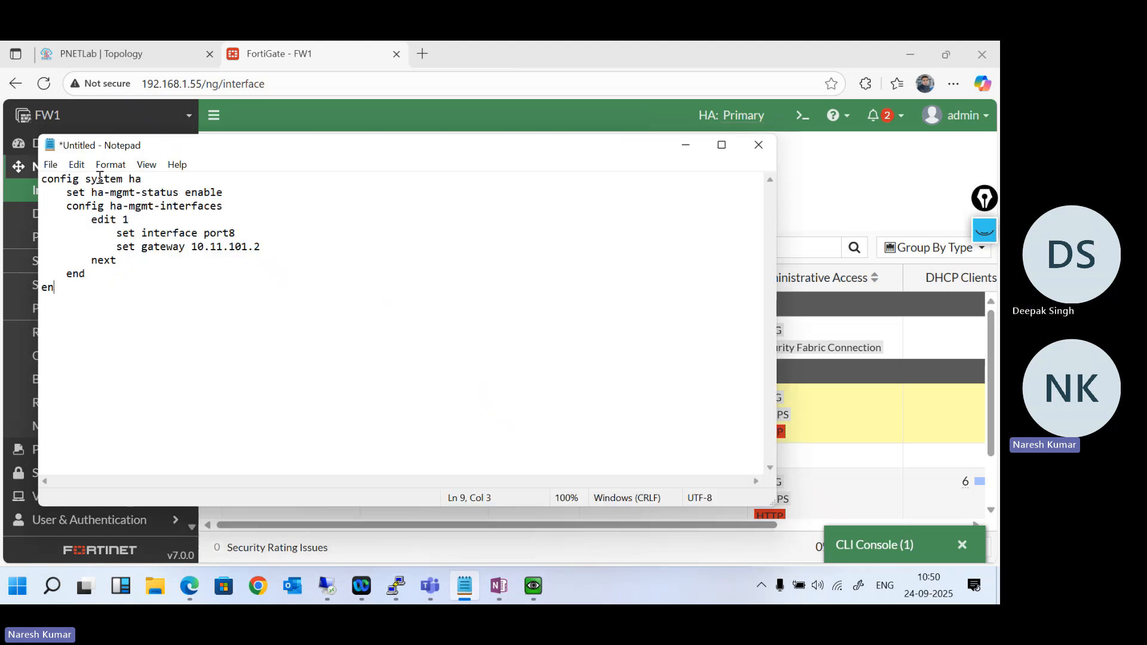
left_click_drag(46, 179, 191, 194)
left_click(226, 193)
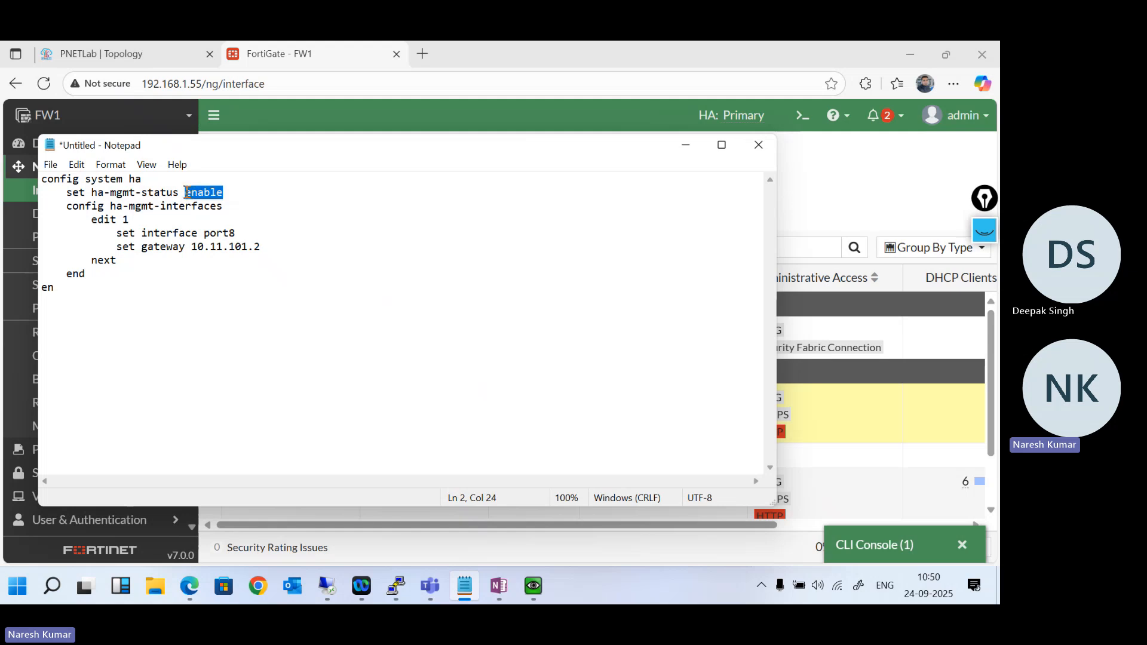
- Return to FW1's CLI console, start a new session and enter the config system ha context
left_click(872, 544)
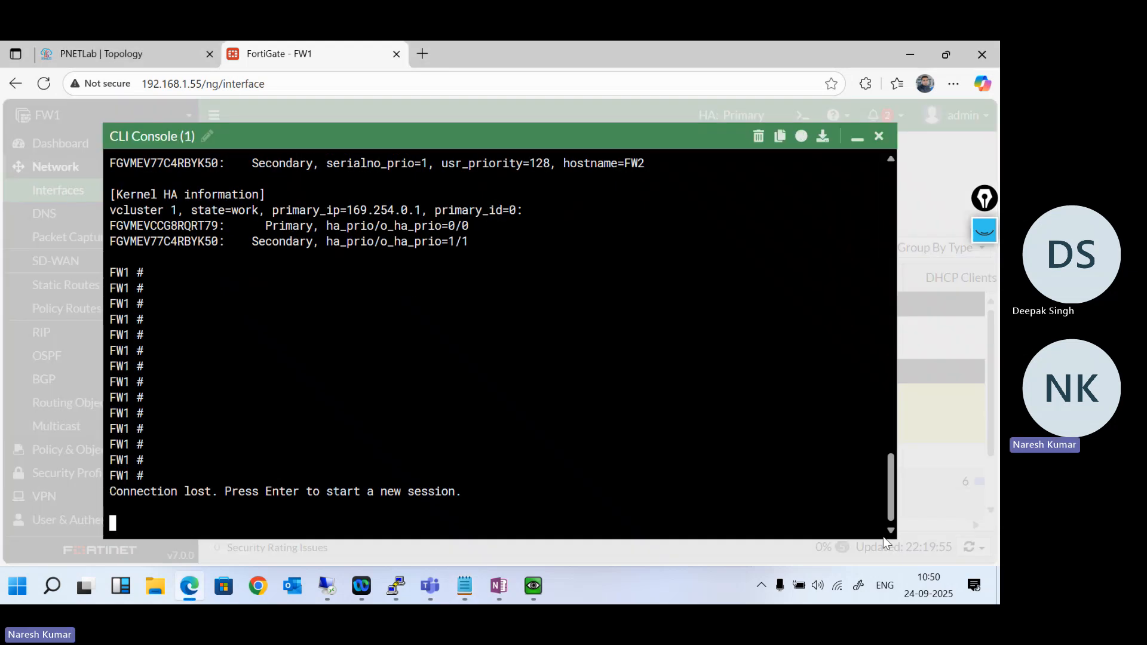
key("Return")
key("Return")
key("Return")
type("conf")
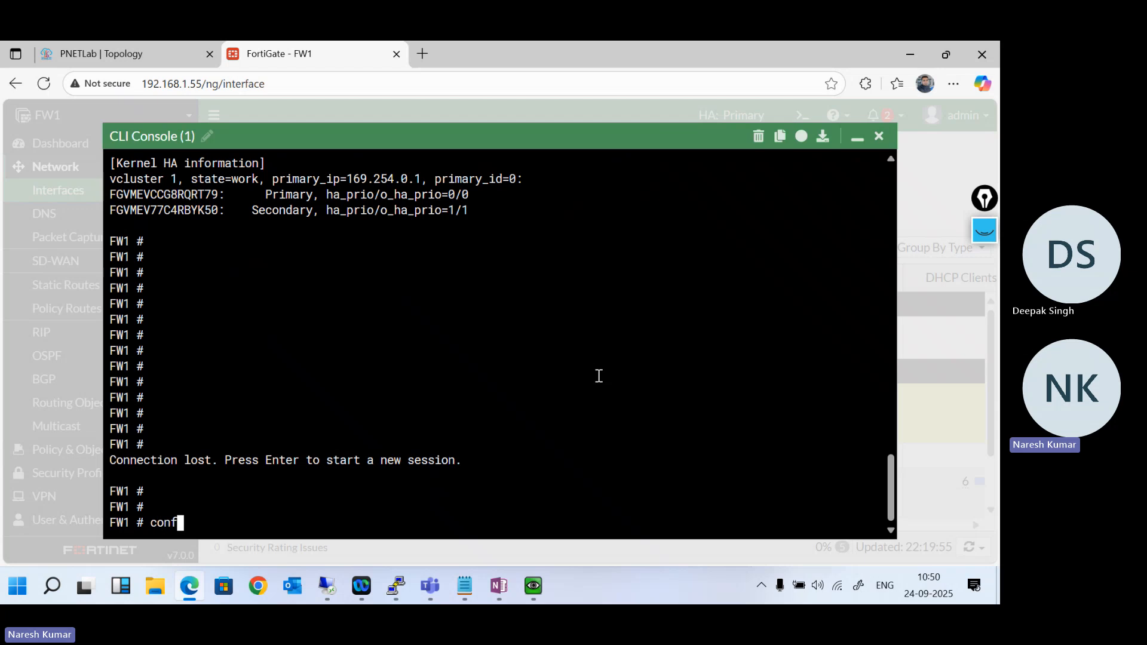
type("ig system ha")
key("Return")
- List the commands available in the HA configuration context
type("s")
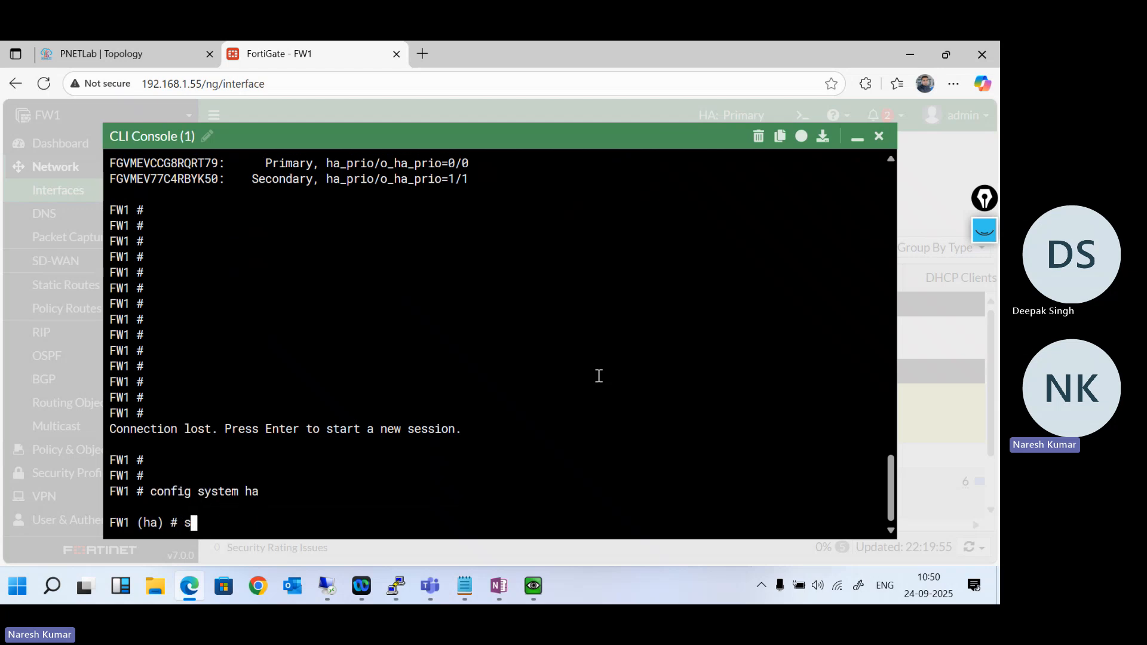
type("et")
key("BackSpace")
key("BackSpace")
key("BackSpace")
key("question")
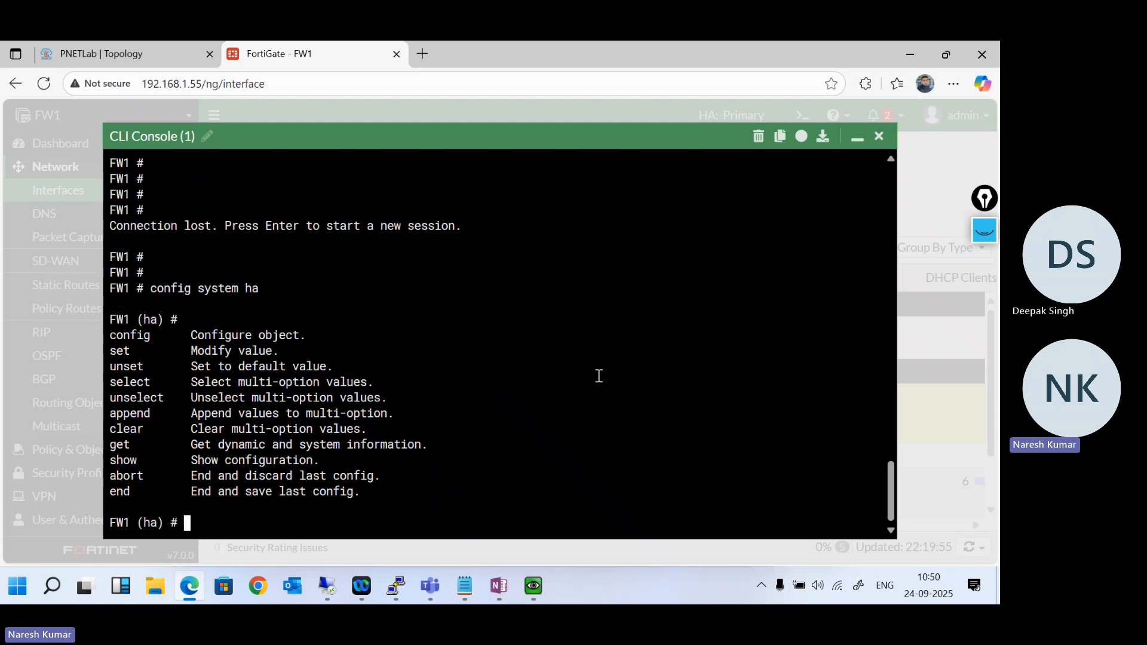
type("set")
- Look up the HA set options and enable ha-mgmt-status on FW1
key("question")
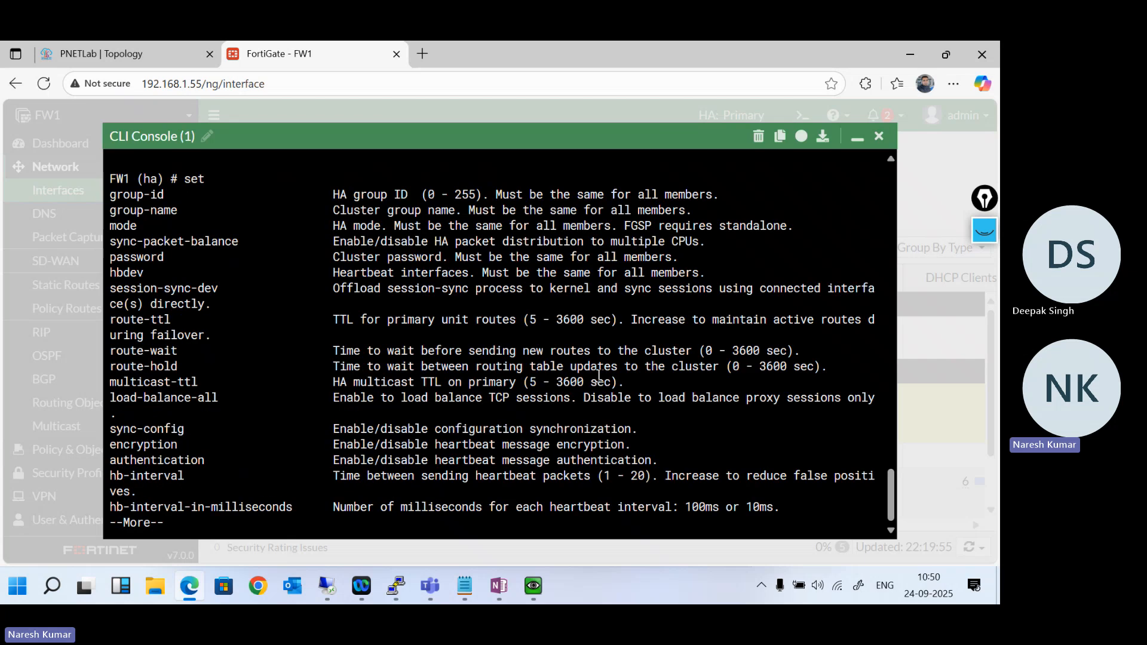
type("ha) # set ha")
key("Tab")
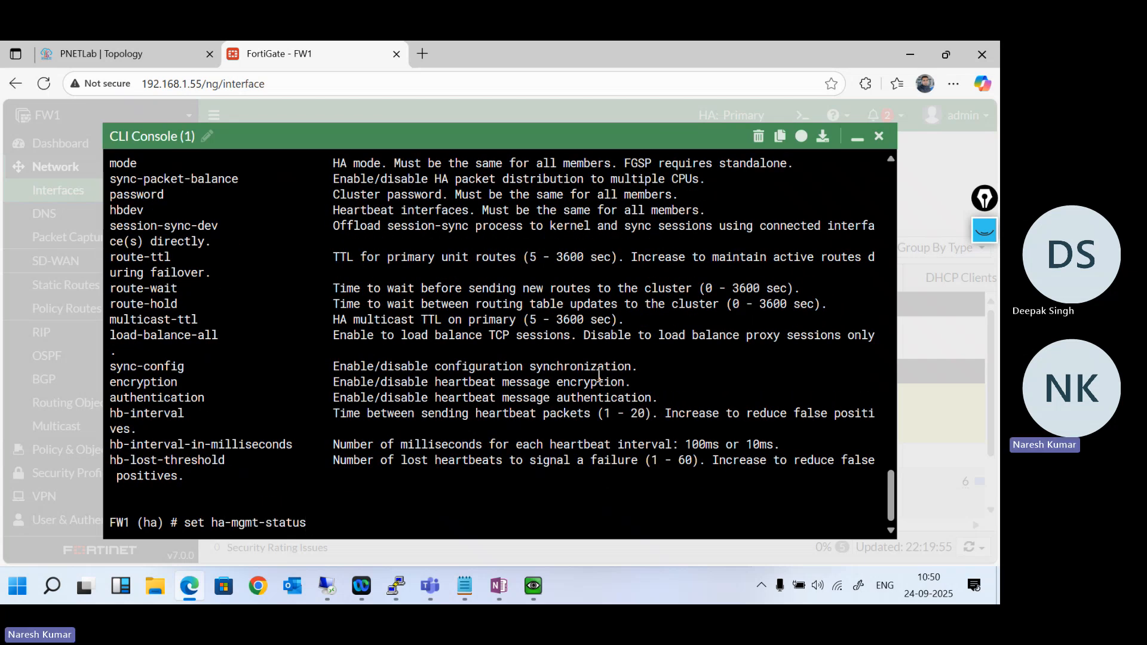
key("question")
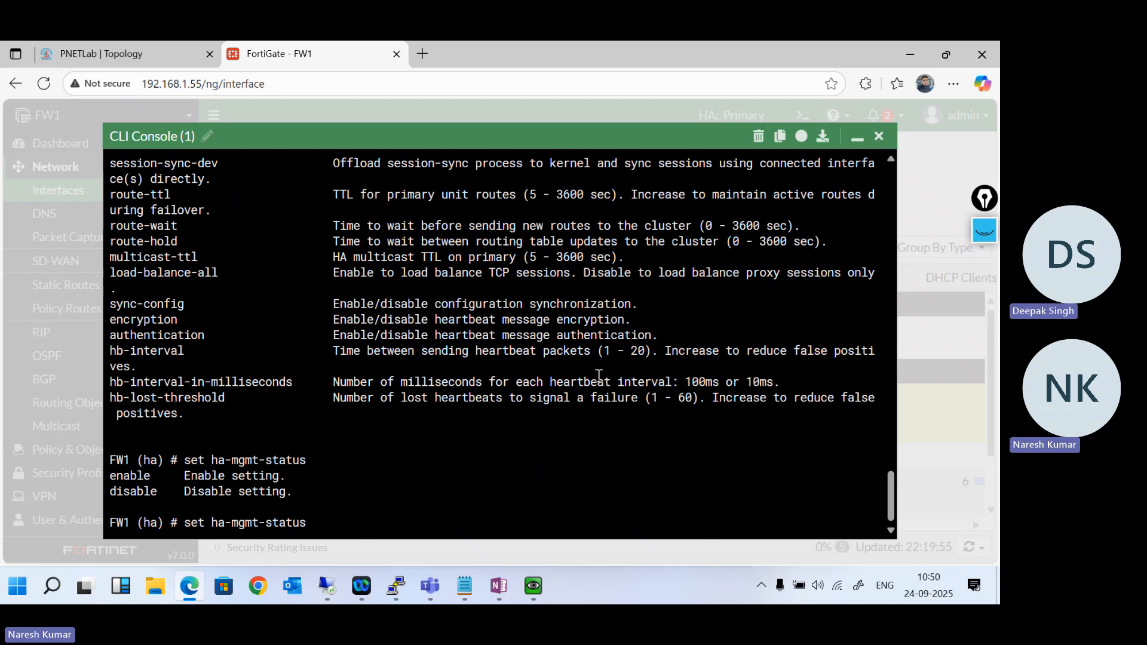
type("enable")
key("Return")
key("Return")
key("Return")
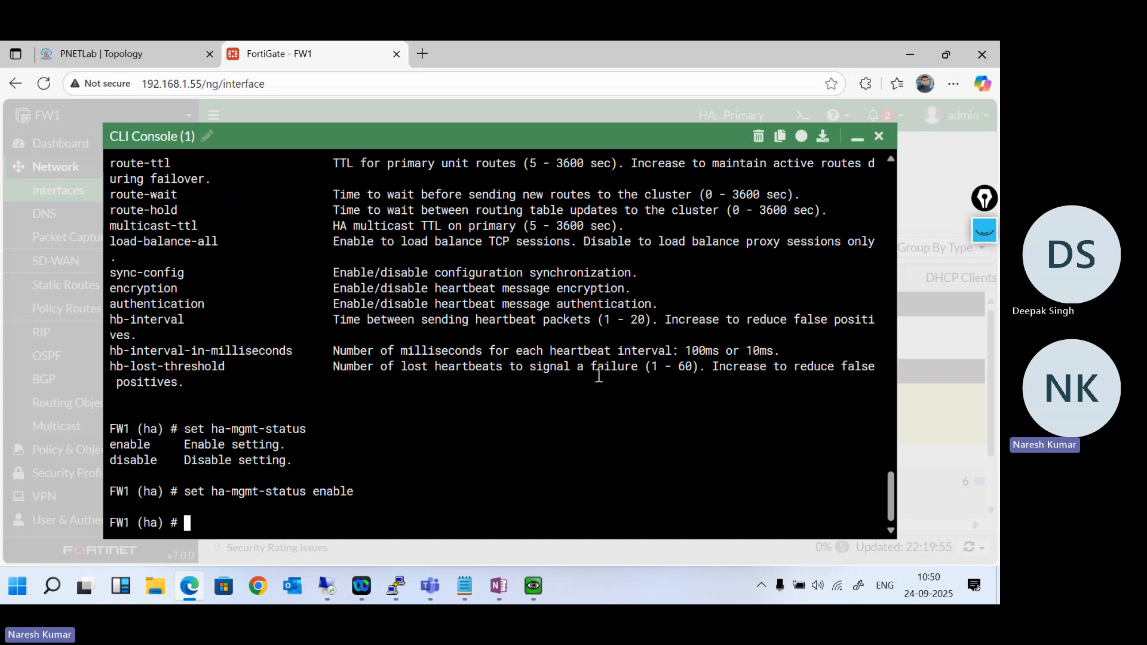
- Check the ha-direct options and set ha-direct to enable in FW1's HA configuration
type("set h")
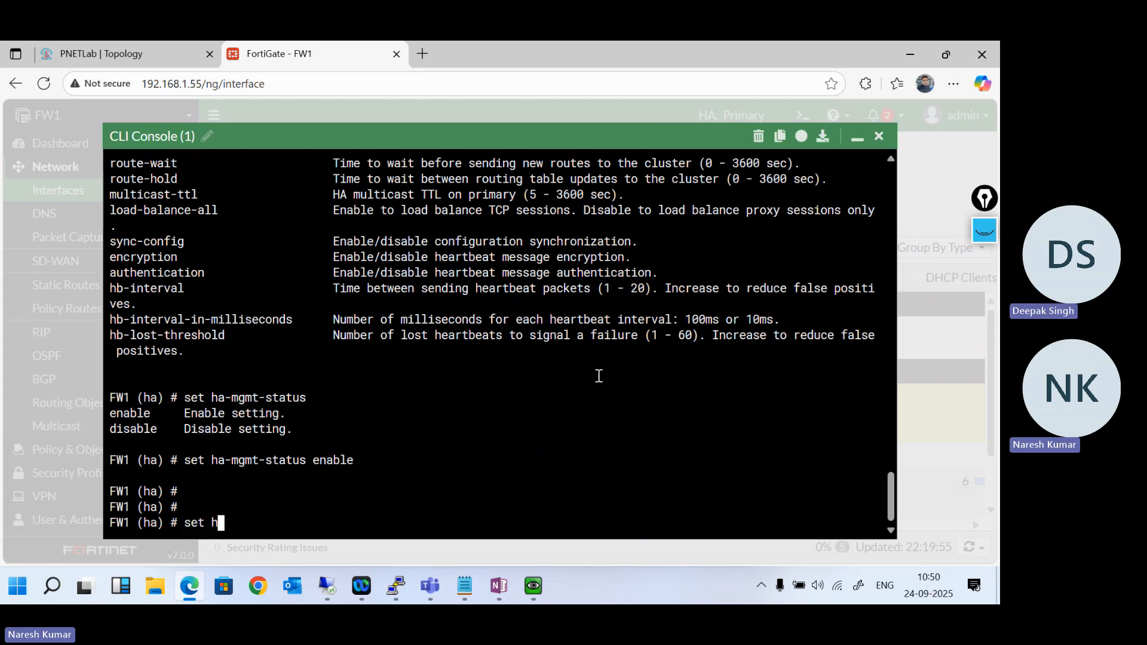
type("a-direct")
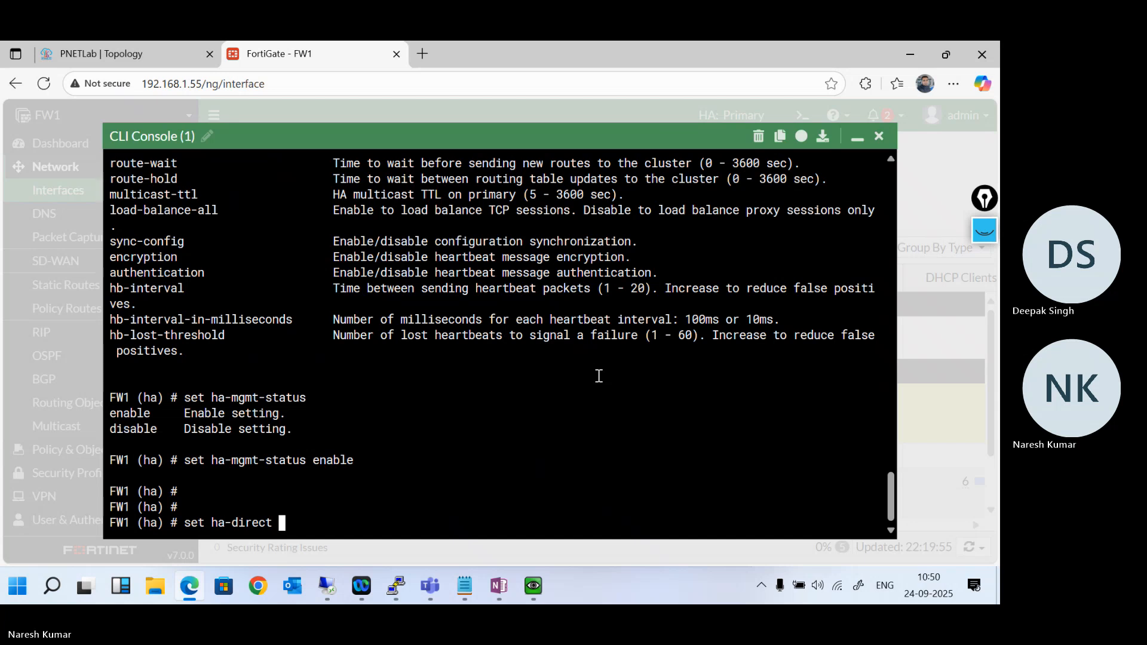
key("question")
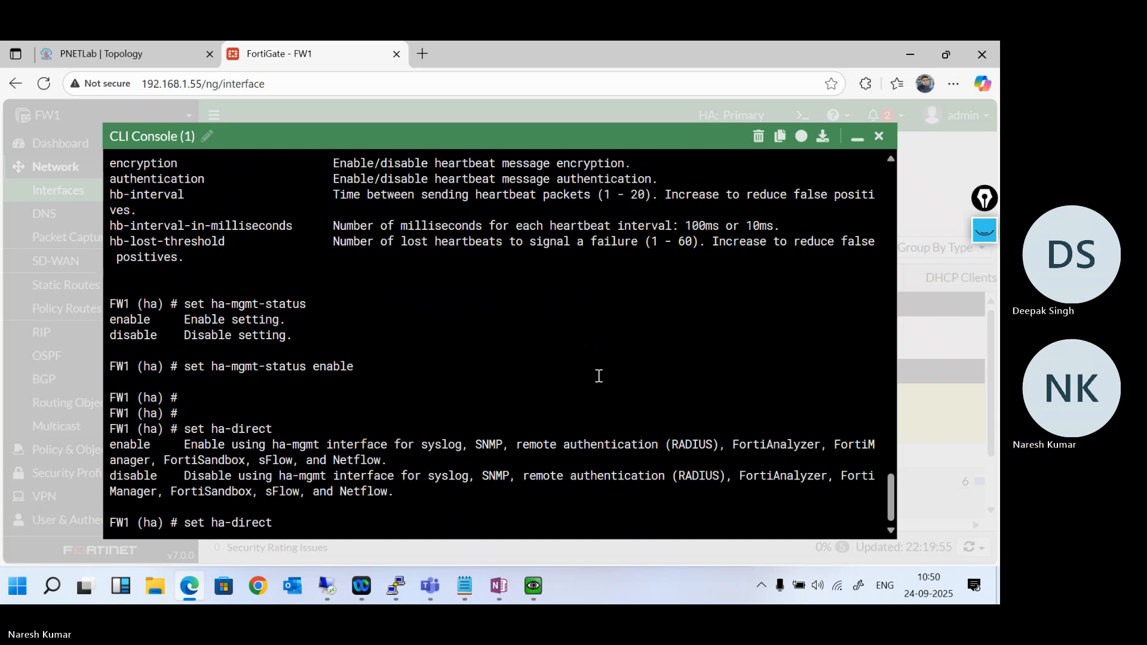
type("e")
key("Tab")
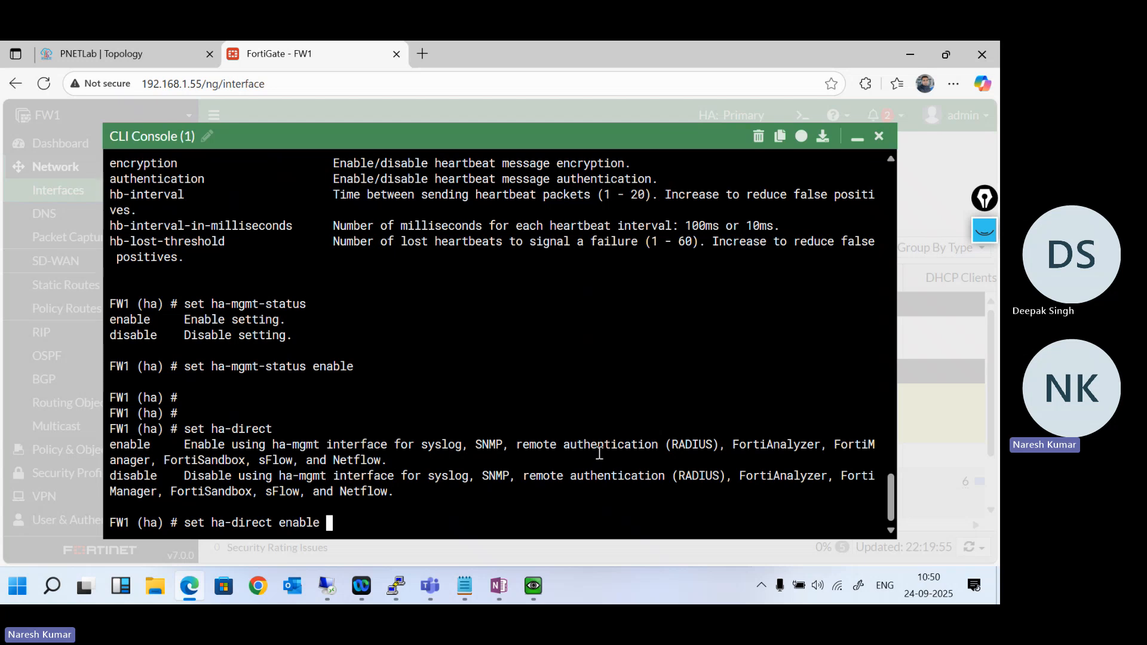
key("Return")
key("Return")
key("Return")
key("Return")
key("Return")
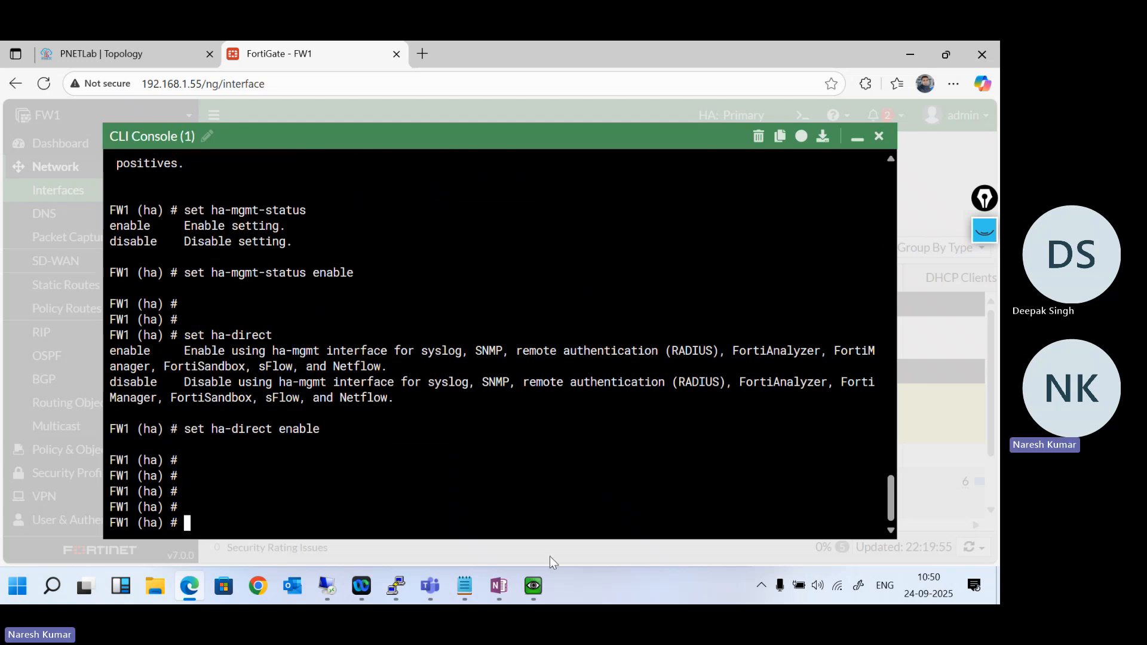
- Switch to the Notepad command template and change the ha-mgmt-interfaces entry's interface to port4
left_click(472, 588)
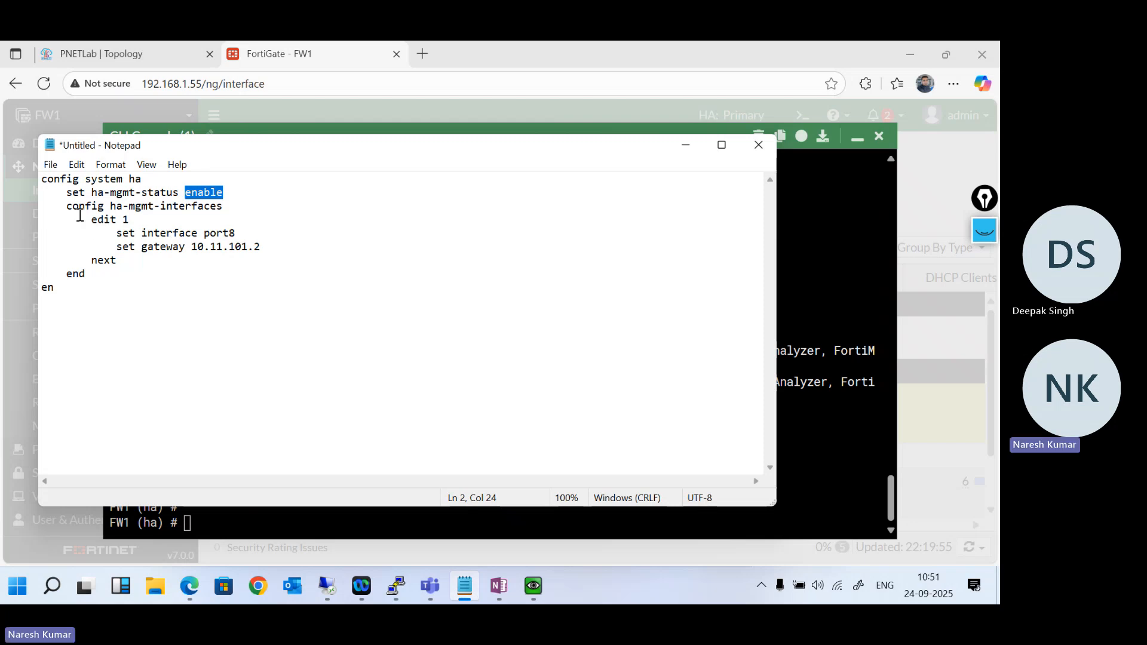
left_click_drag(66, 207, 257, 245)
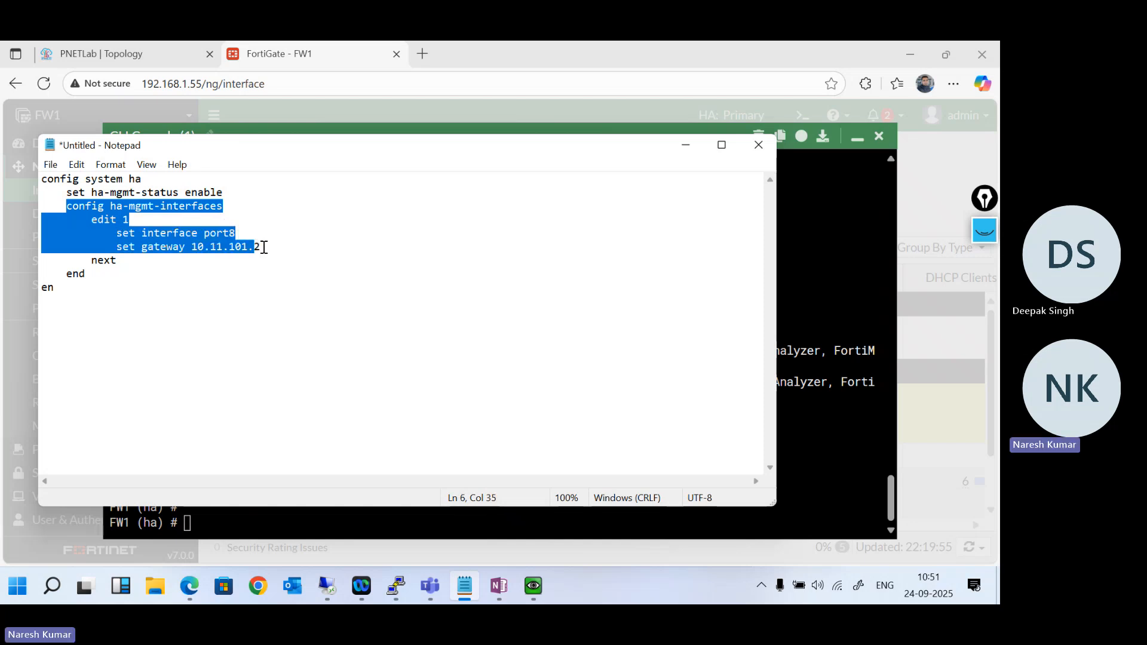
left_click(263, 246)
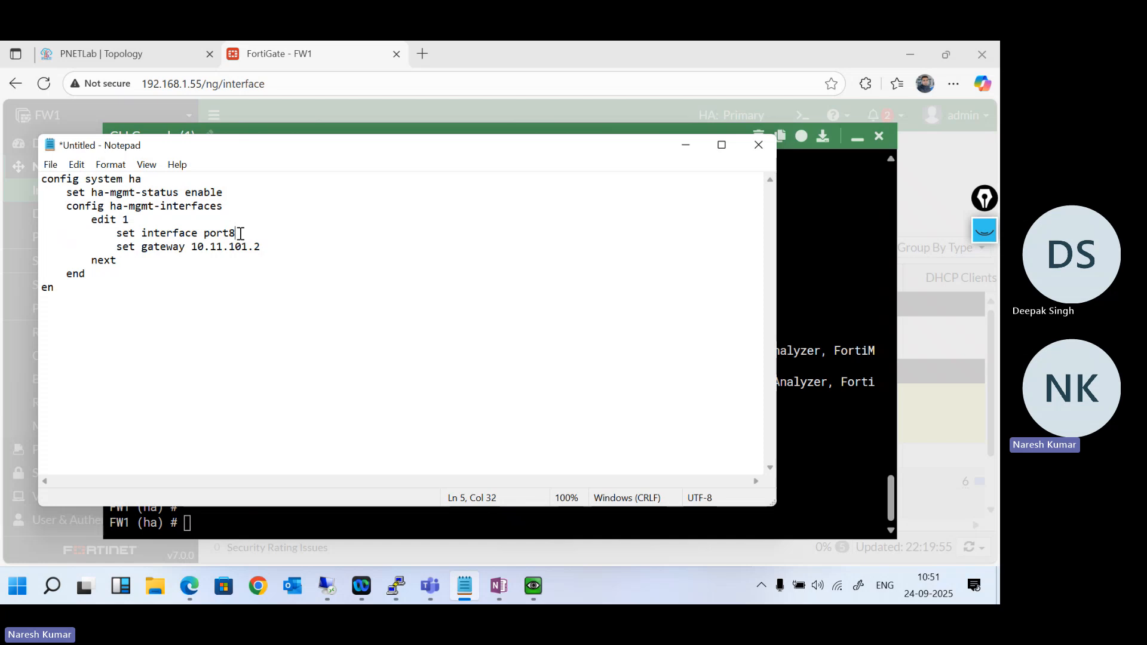
type("4")
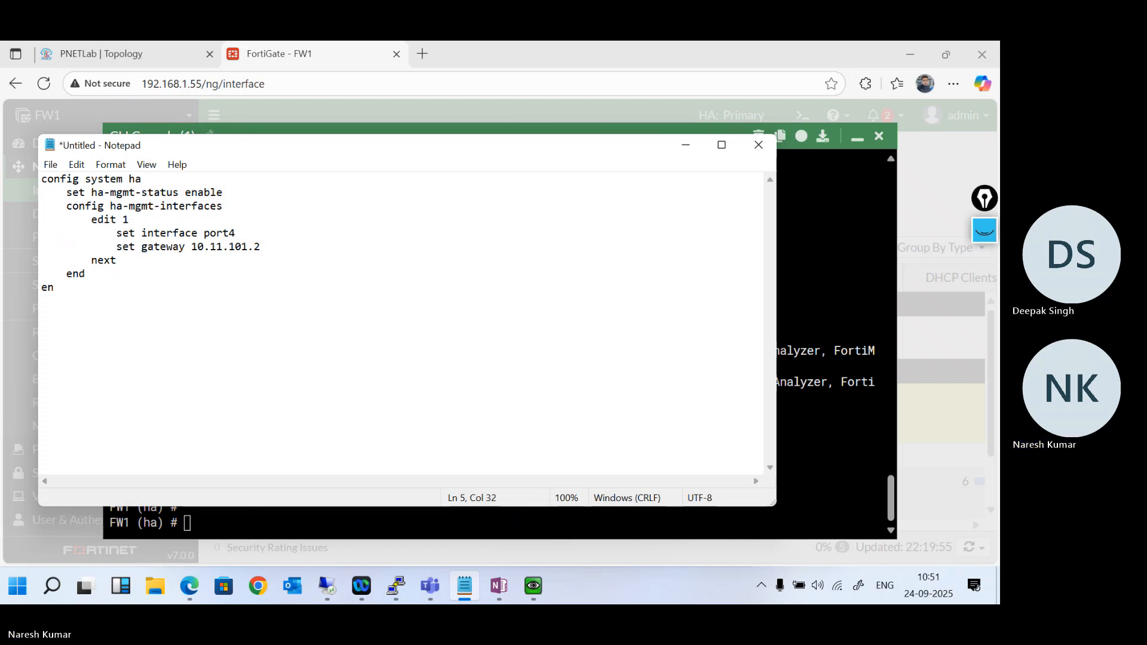
- Return to FW1's CLI console and enter the config ha-mgmt-interfaces context within the HA configuration
left_click(830, 415)
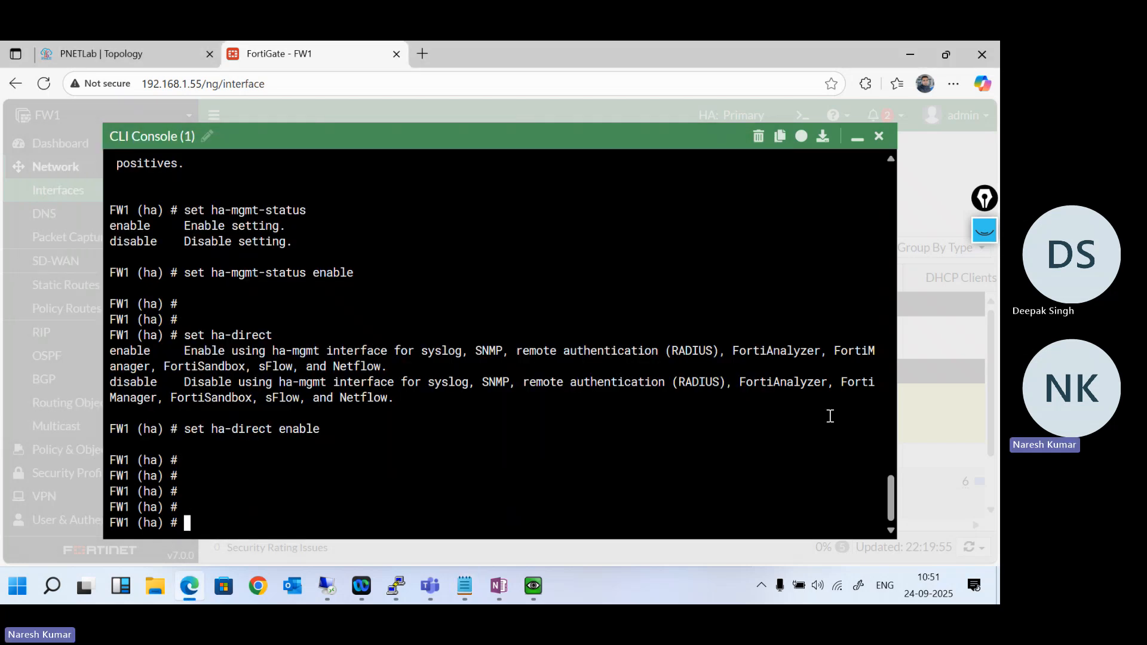
type("config ha")
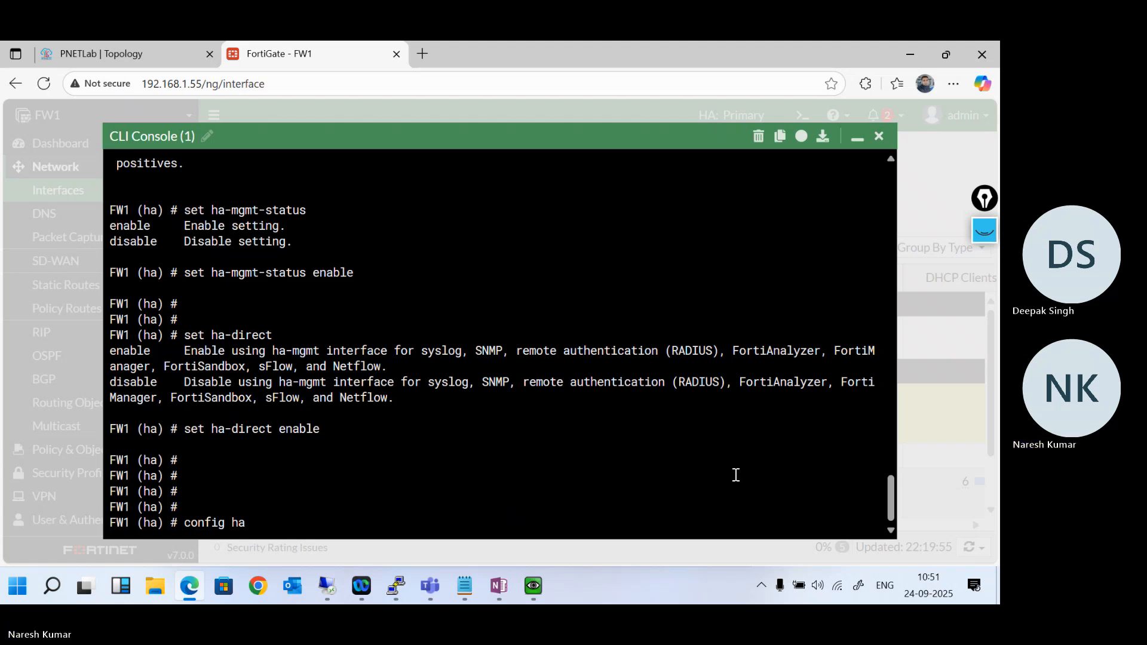
left_click(465, 586)
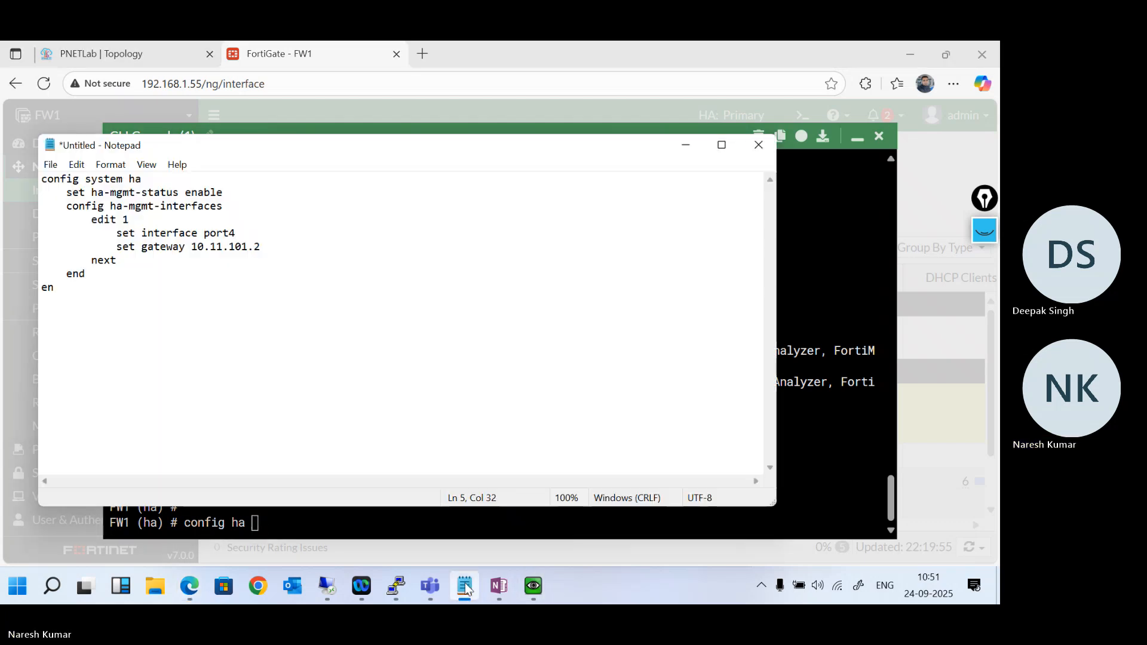
left_click(465, 586)
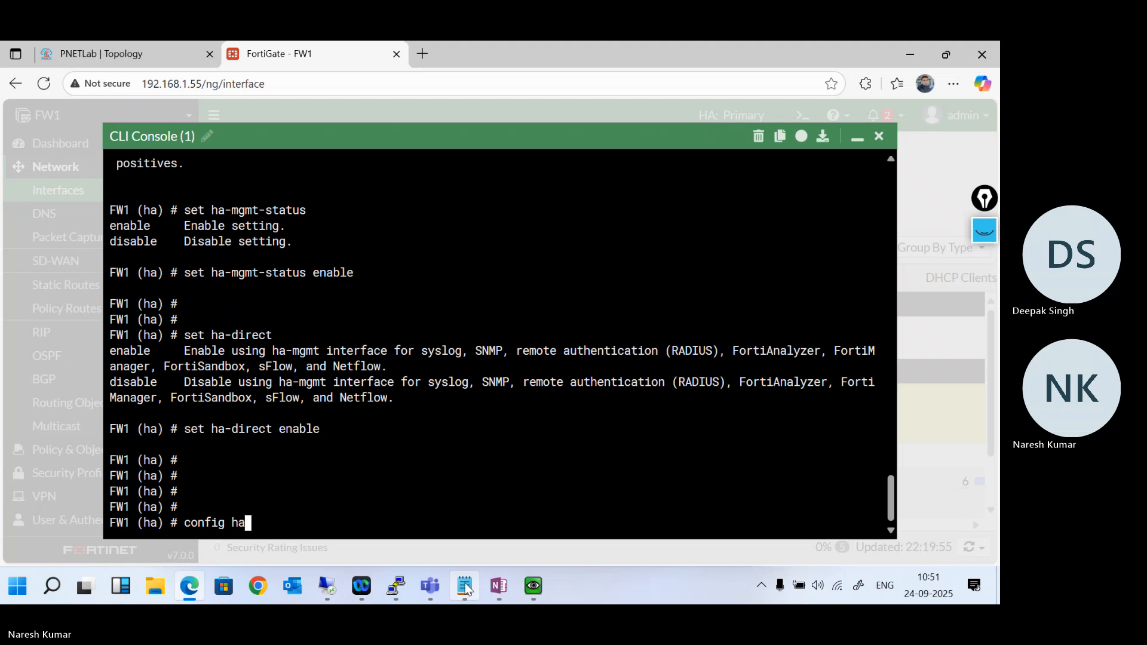
type("-")
key("Tab")
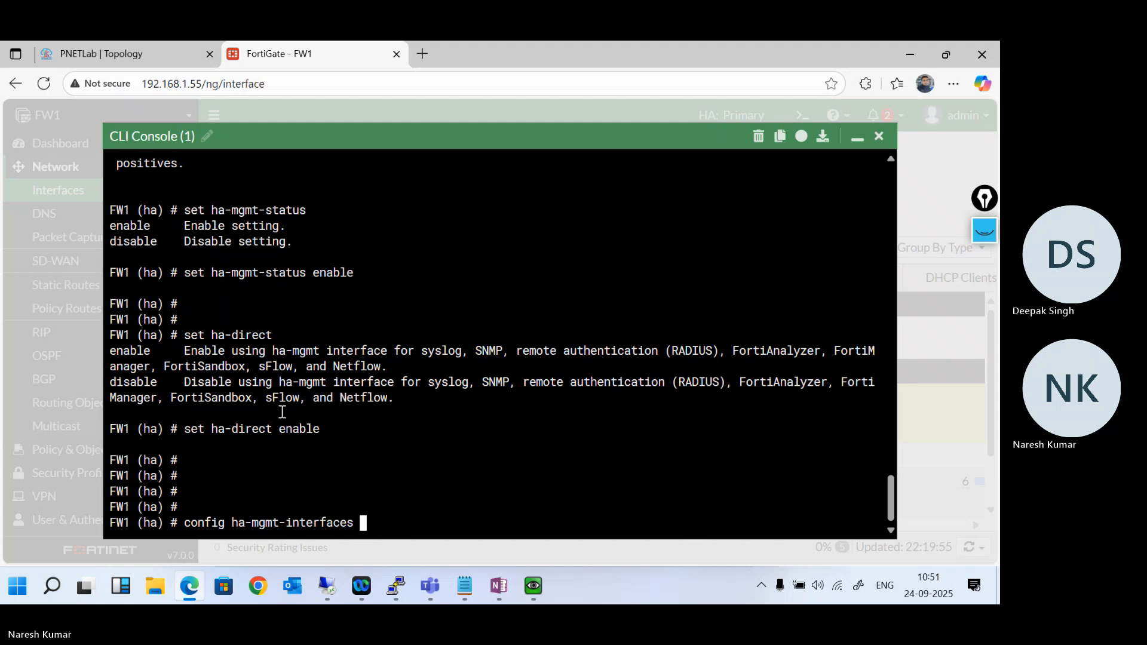
scroll(282, 412, "up", 4)
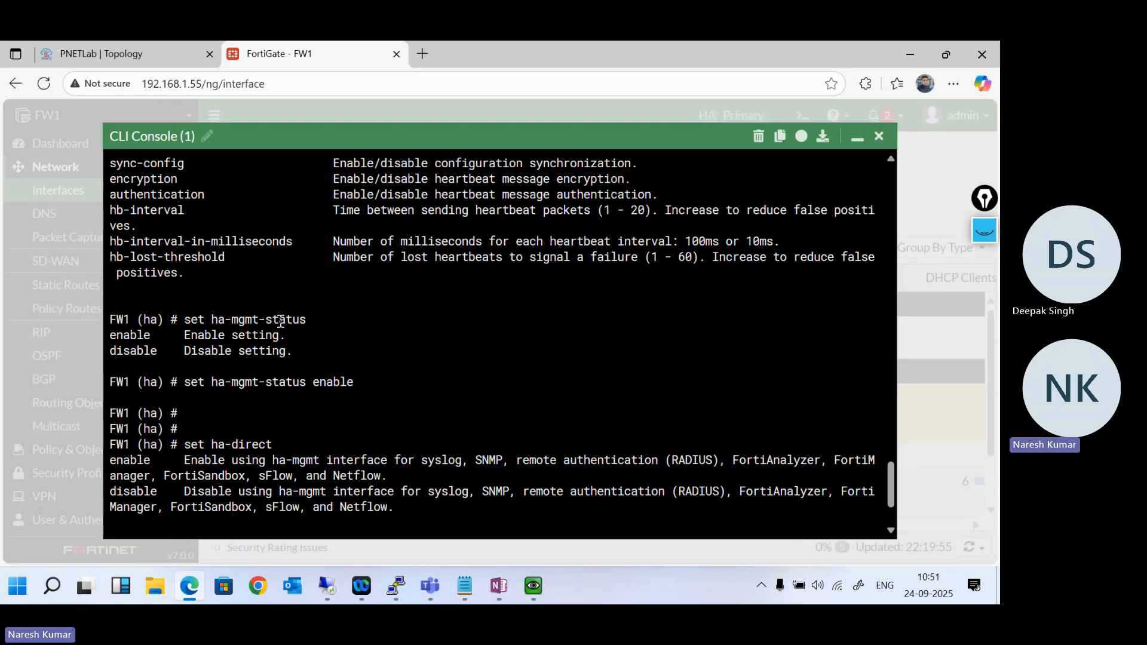
scroll(316, 351, "down", 4)
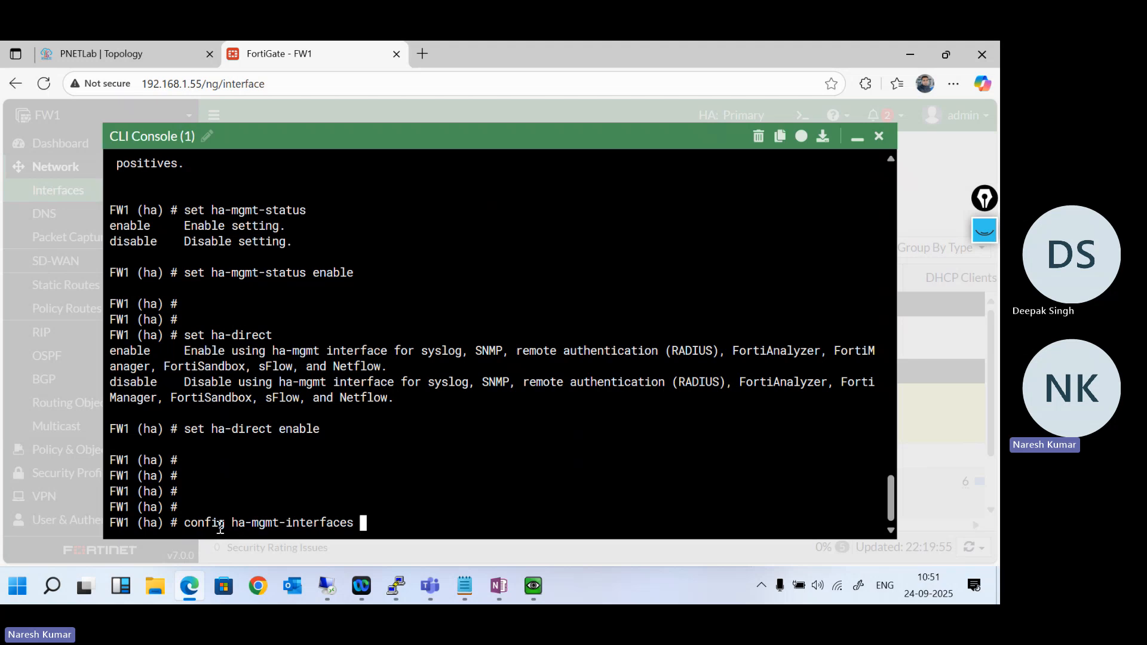
type("?")
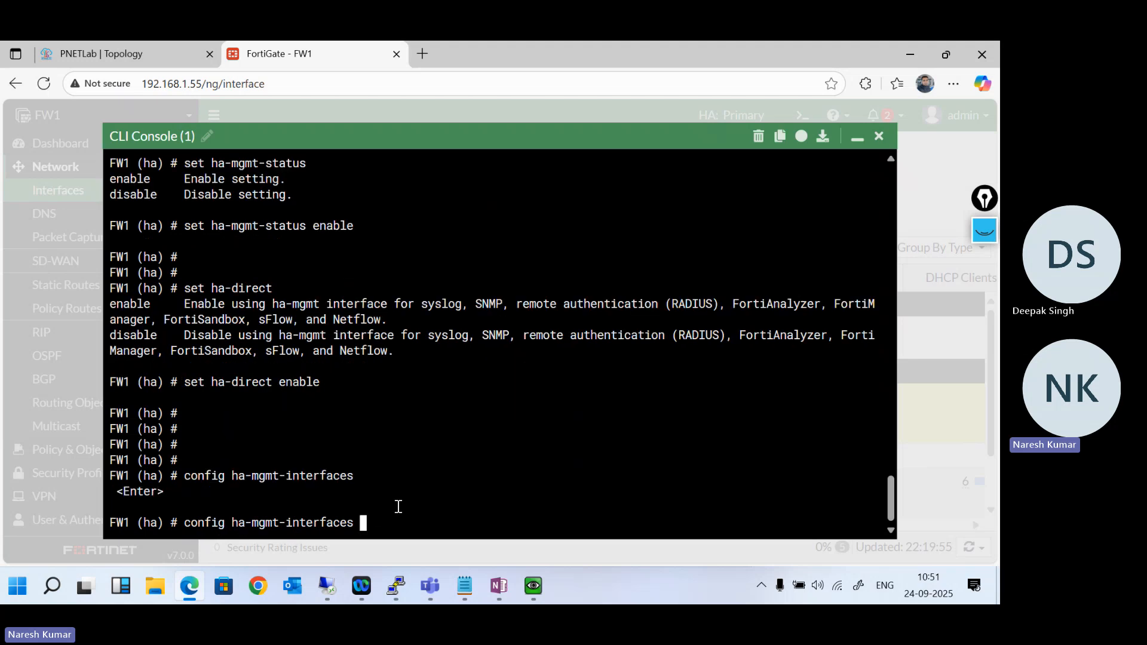
key("Return")
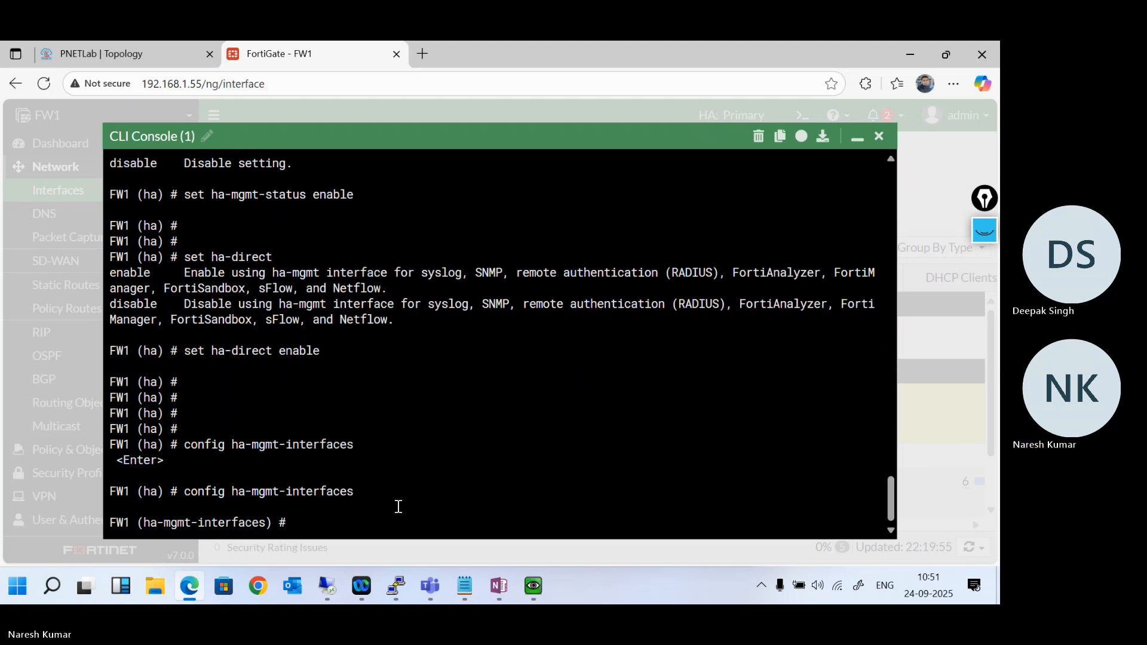
- List the commands available for ha-mgmt-interfaces and add table entry 1
type("?")
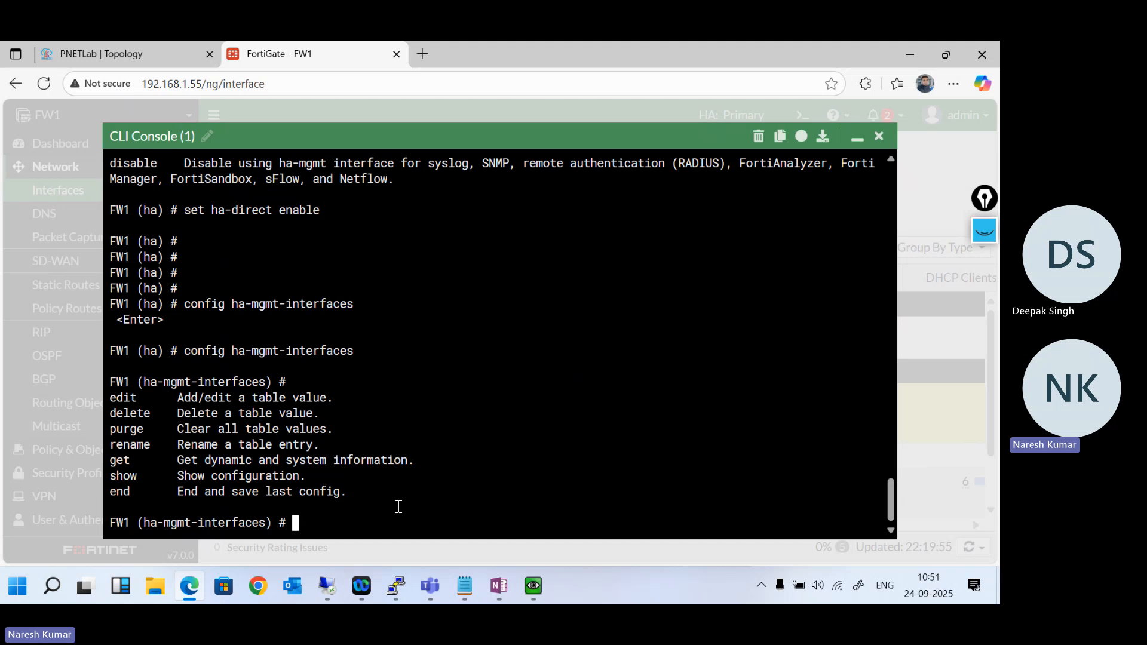
type("edit ?")
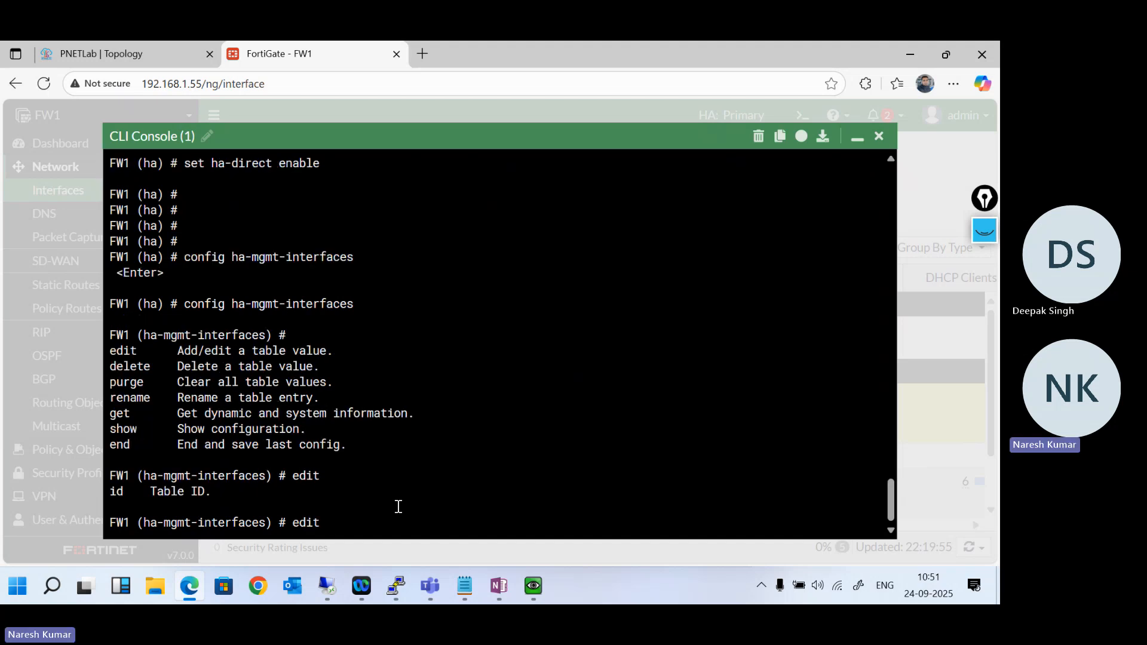
type("1")
key("Return")
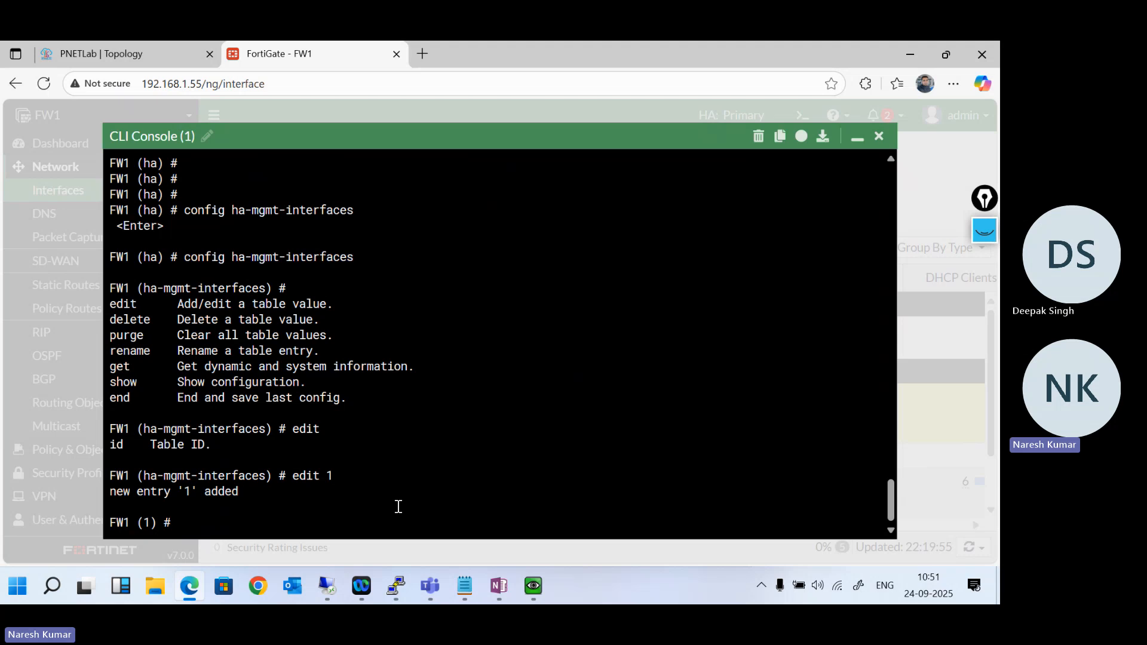
- Look up the set options for entry 1 and try to set its interface to port4
type("?")
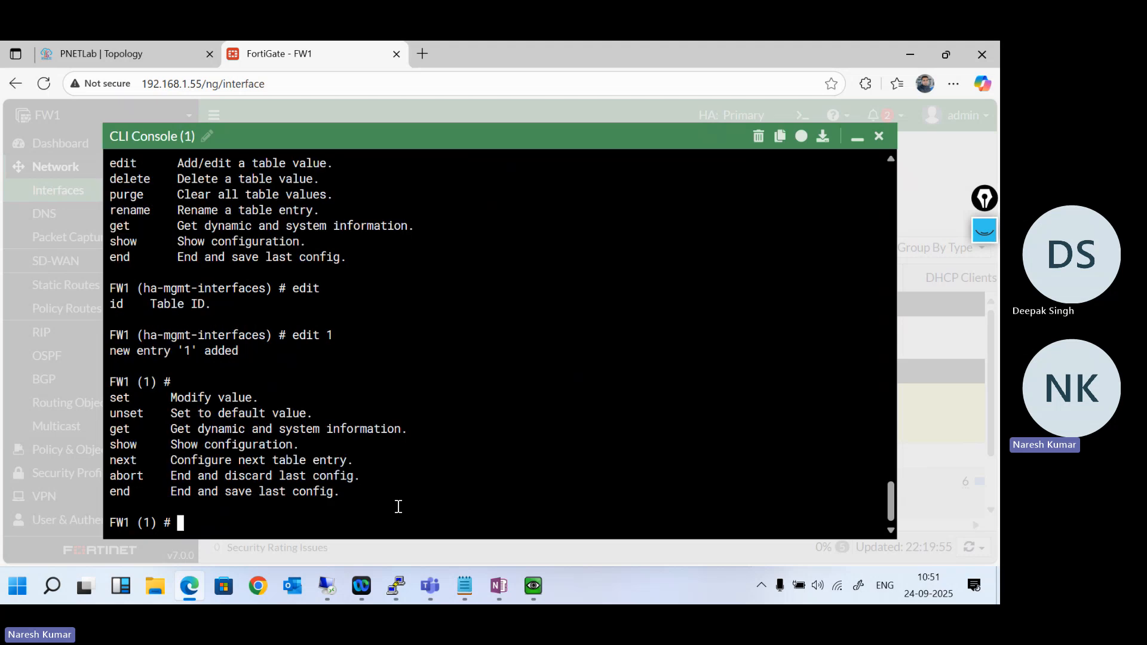
type("set ?")
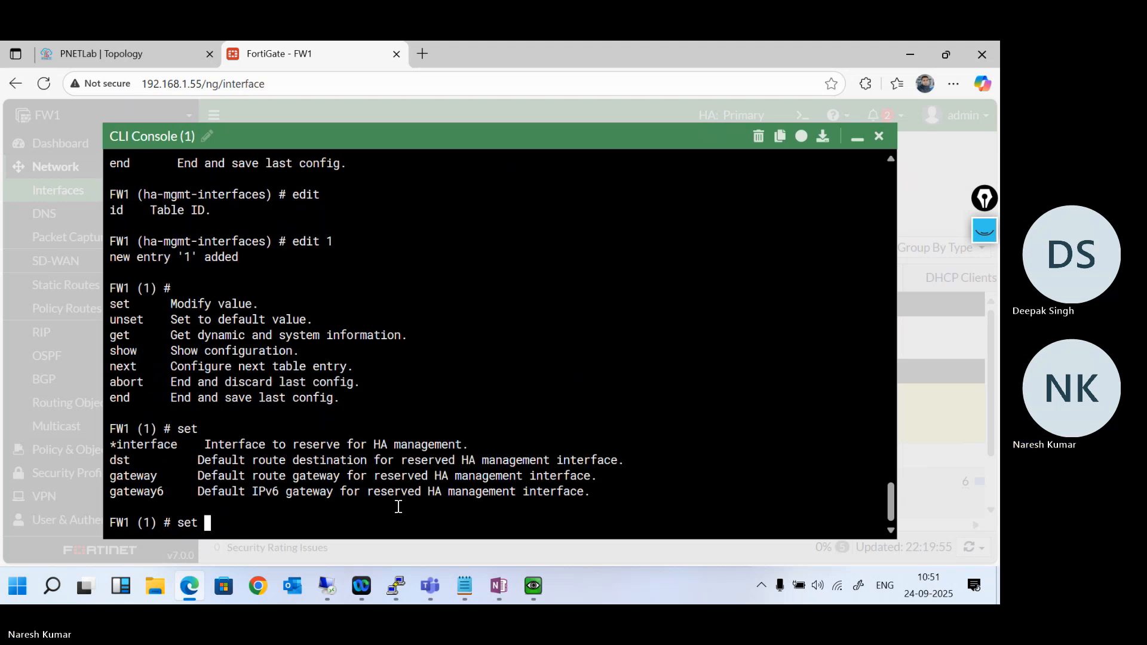
type("interface")
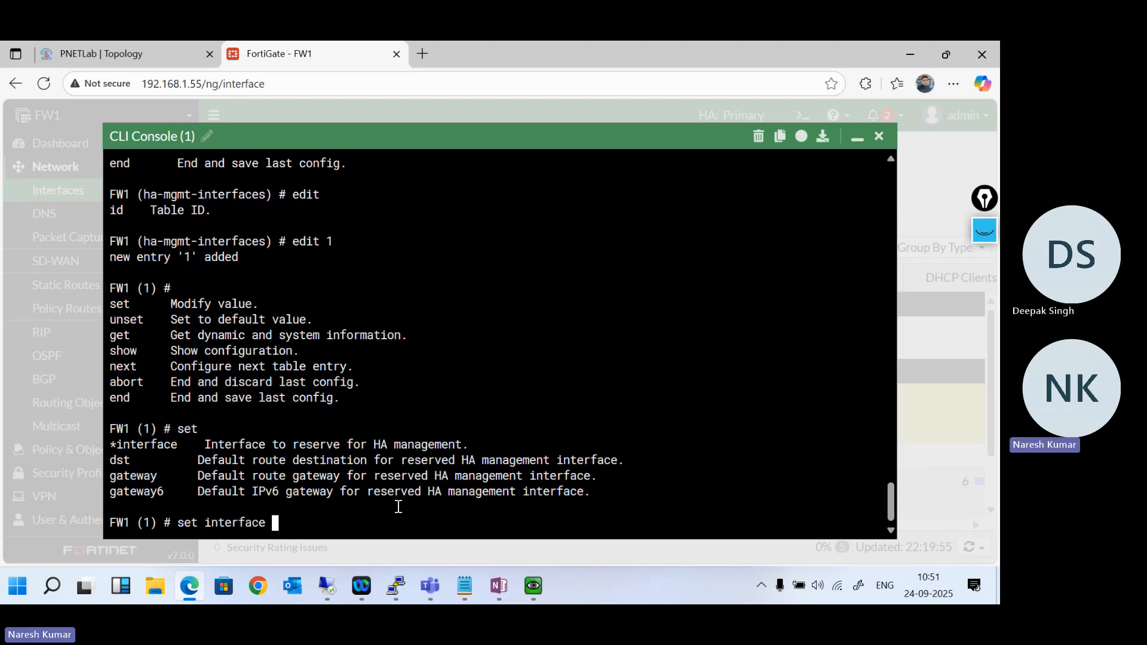
type(" port4")
key("Return")
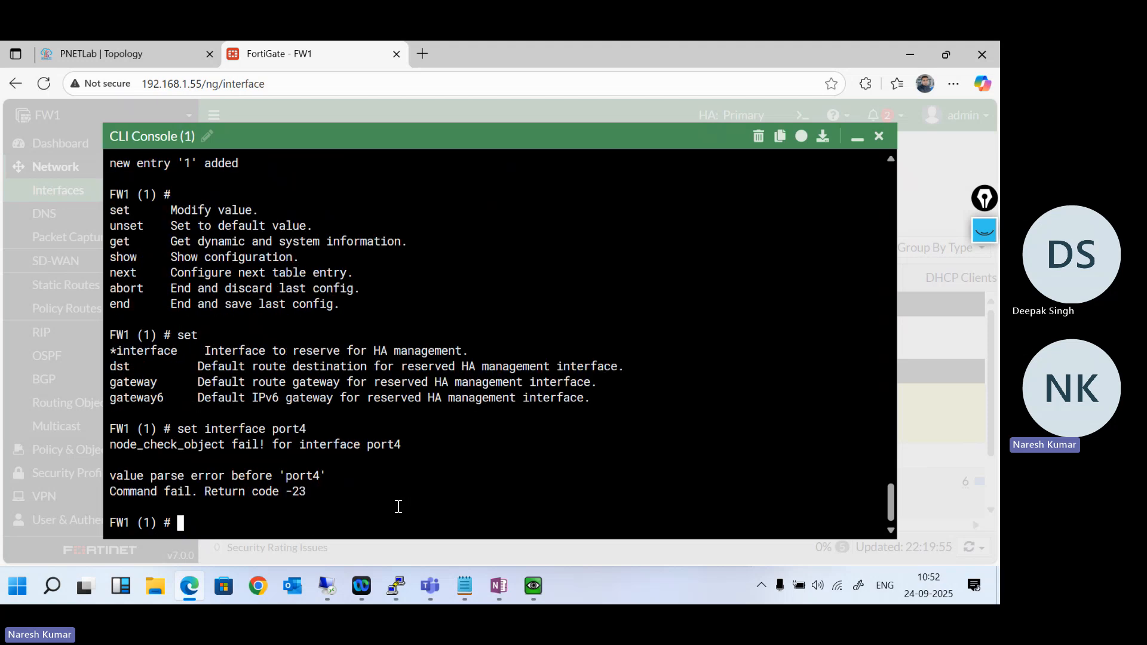
- List the interfaces that the set interface command accepts for entry 1
key("Up")
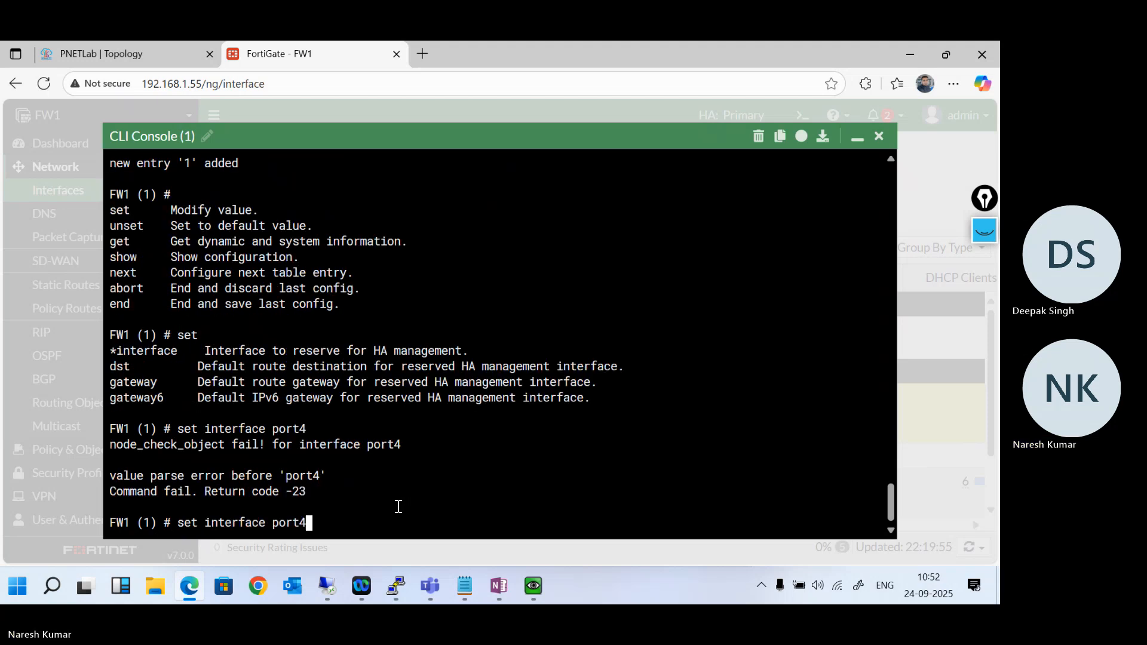
key("BackSpace")
key("BackSpace")
key("BackSpace")
key("BackSpace")
key("BackSpace")
key("question")
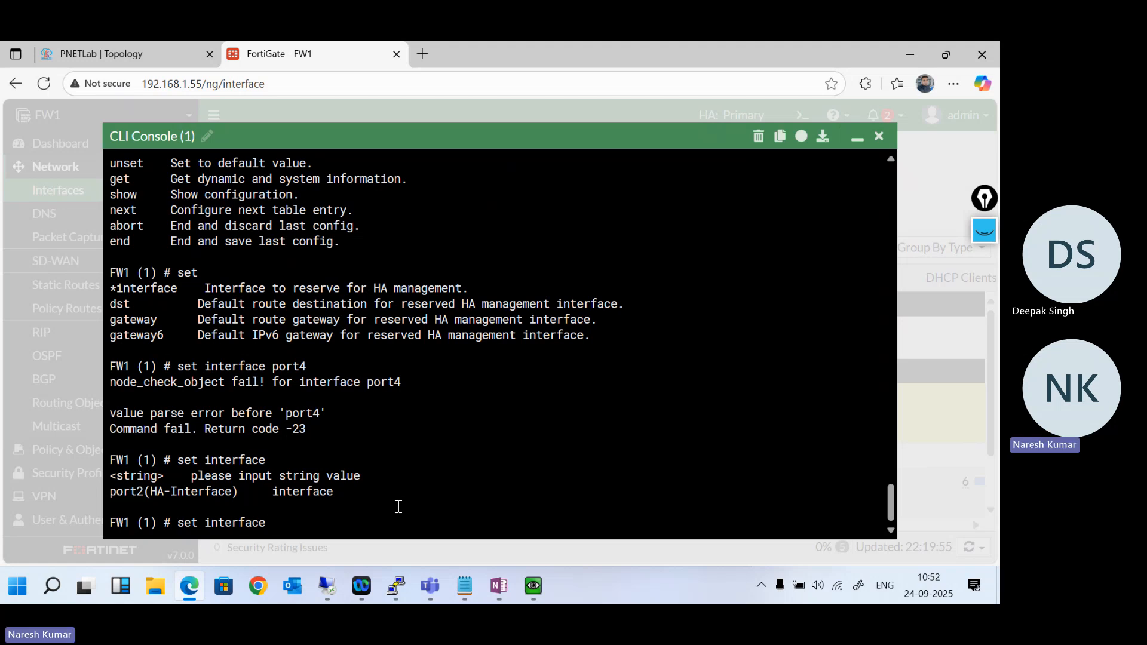
- Copy the "set interface port4" line from the Notepad template and try running it in FW1's CLI console
left_click(856, 138)
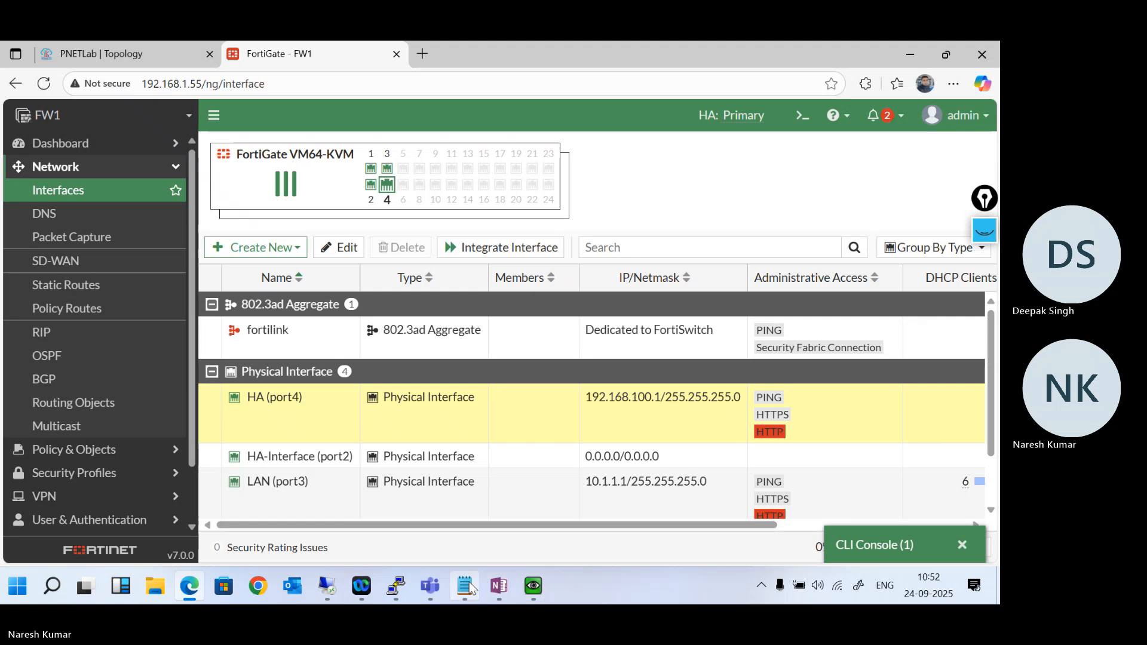
left_click(465, 587)
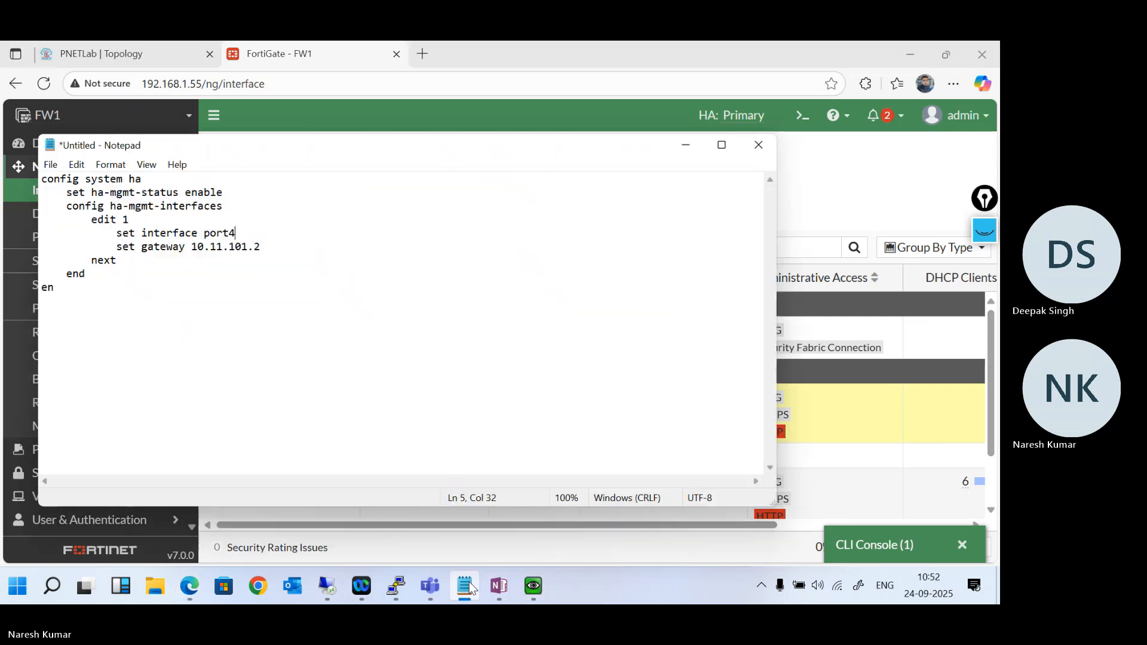
key("shift+Left")
key("shift+Left")
key("shift+Left")
key("shift+Left")
key("shift+Left")
key("shift+Left")
key("shift+Left")
key("shift+Left")
key("shift+Left")
key("shift+Left")
key("shift+Left")
key("shift+Left")
key("shift+Left")
key("shift+Left")
key("shift+Left")
key("shift+Left")
key("shift+Left")
key("shift+Left")
key("shift+Left")
key("ctrl+c")
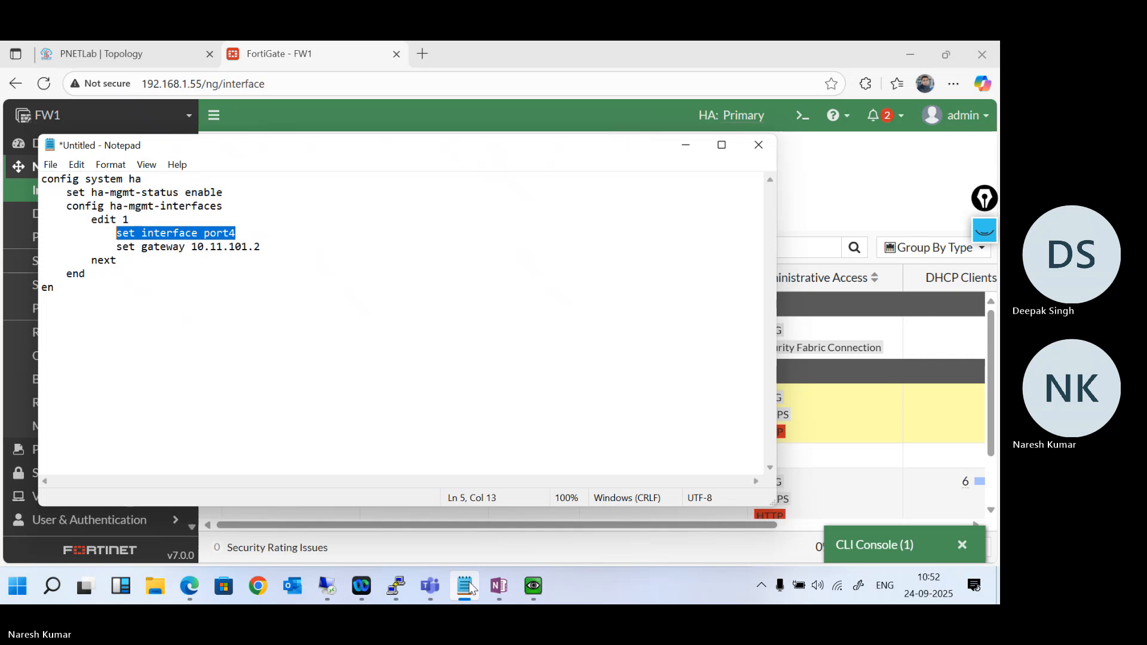
left_click(466, 586)
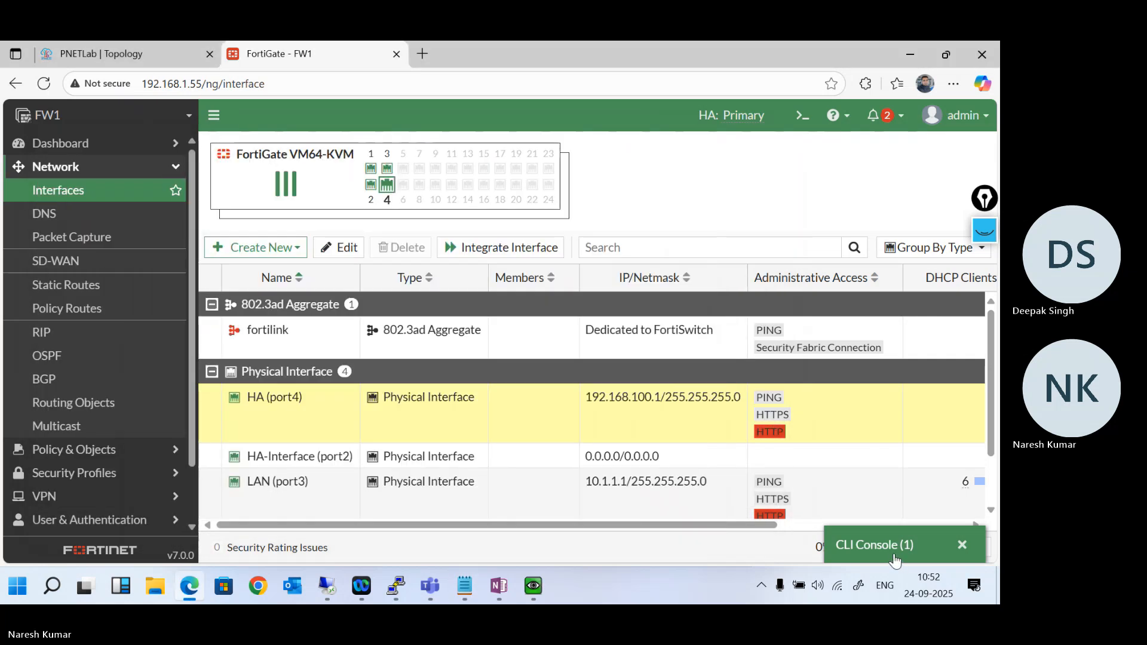
left_click(874, 545)
key("BackSpace")
key("BackSpace")
key("BackSpace")
key("BackSpace")
key("BackSpace")
key("BackSpace")
key("BackSpace")
key("BackSpace")
key("BackSpace")
key("BackSpace")
key("BackSpace")
key("BackSpace")
key("BackSpace")
key("BackSpace")
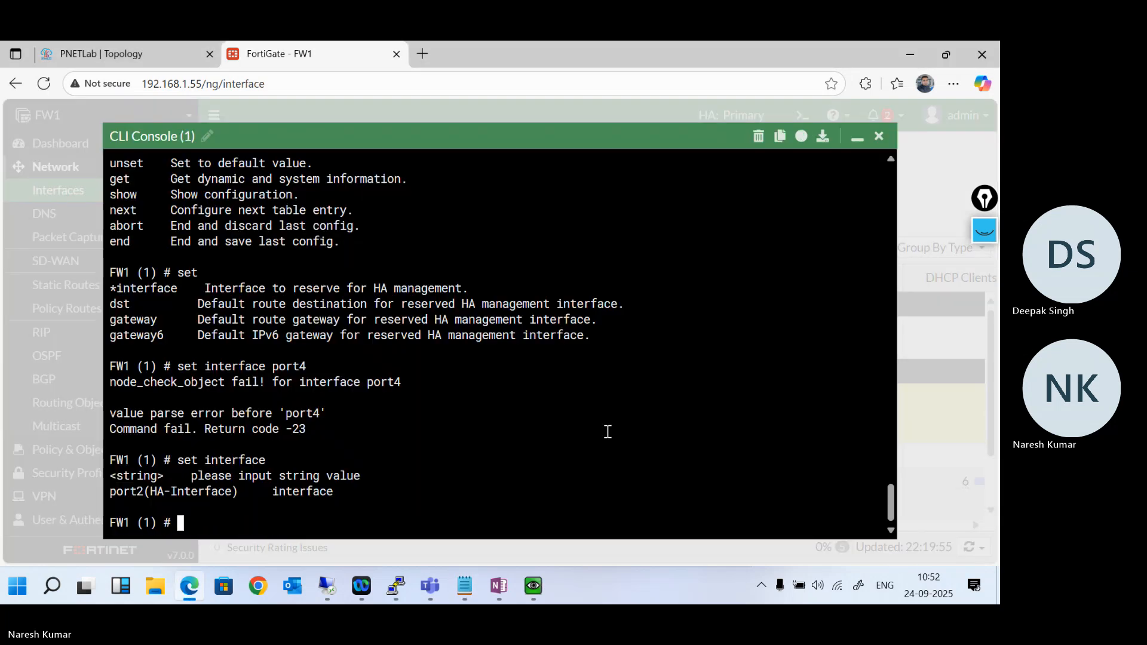
key("ctrl+v")
key("Return")
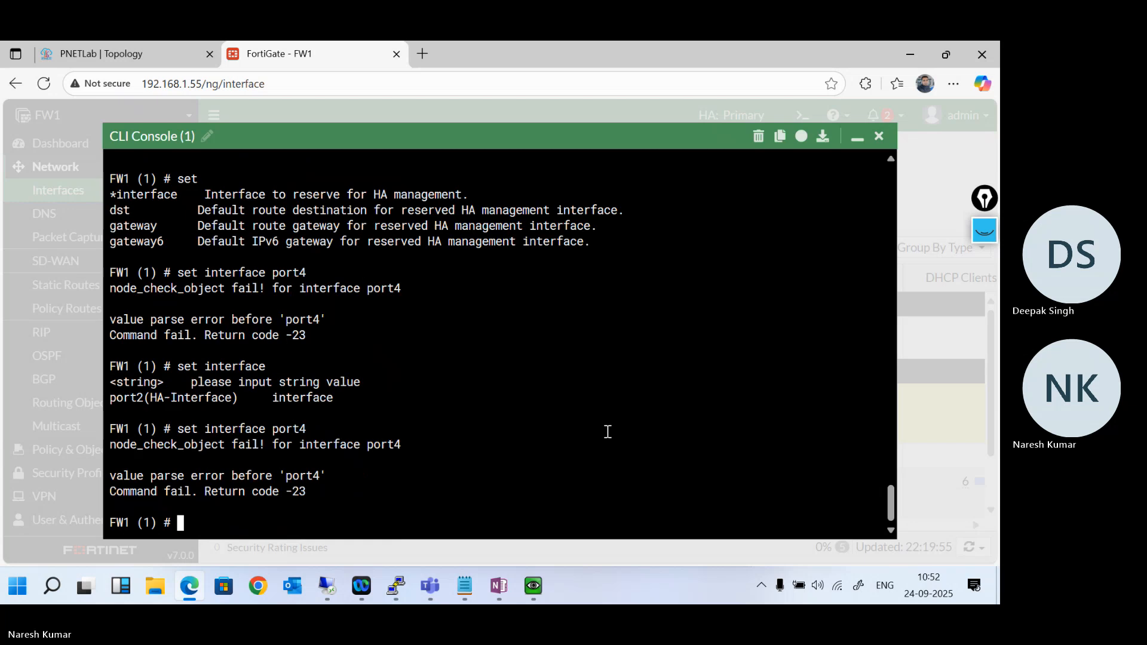
- Recheck the accepted values for set interface and compare them with the firewall port links in the PNETLab topology
key("ctrl+v")
key("BackSpace")
key("BackSpace")
key("BackSpace")
key("BackSpace")
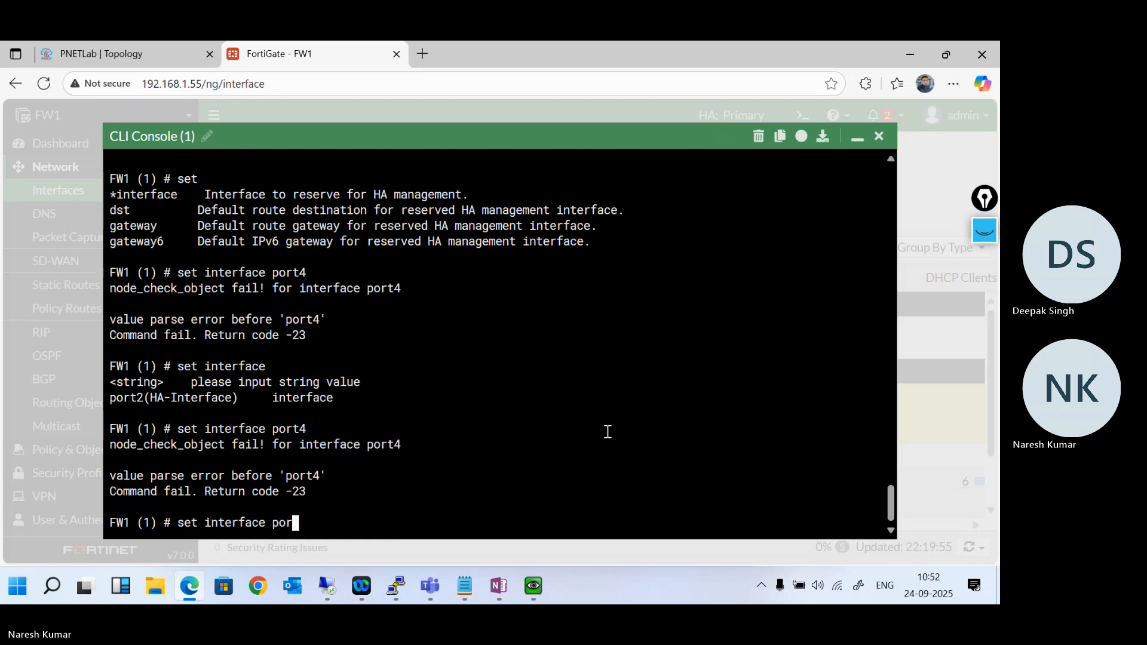
key("BackSpace")
key("question")
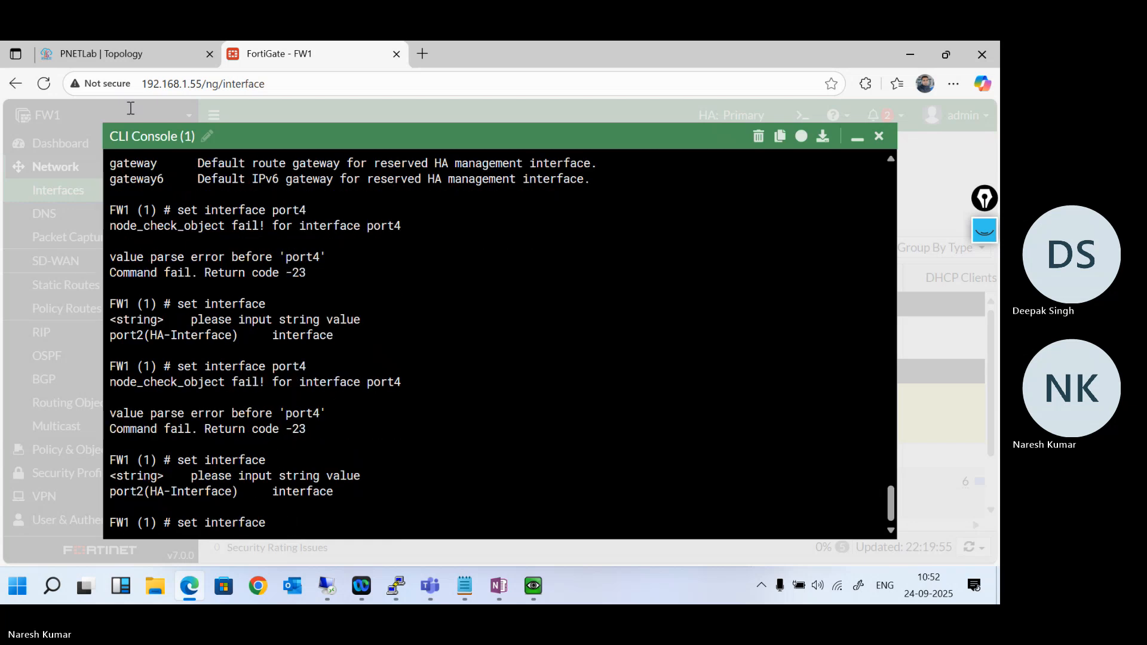
left_click(89, 42)
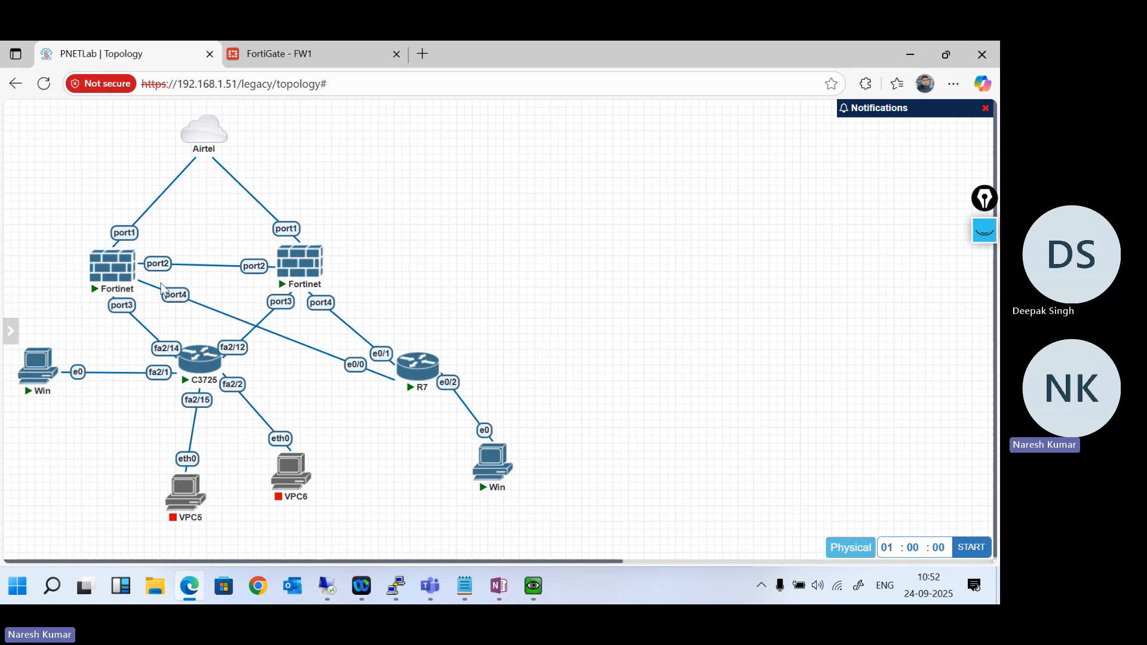
left_click(294, 59)
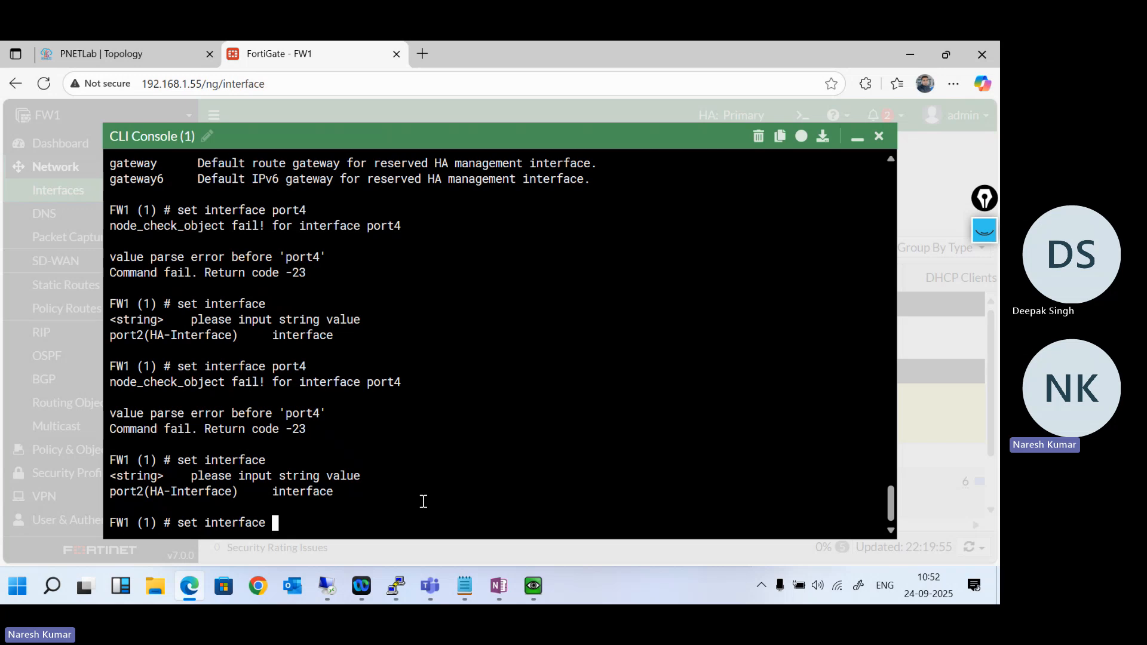
- Set the interface of ha-mgmt-interfaces entry 1 to port2
type("port2")
key("Return")
key("Return")
key("Return")
key("Return")
key("Return")
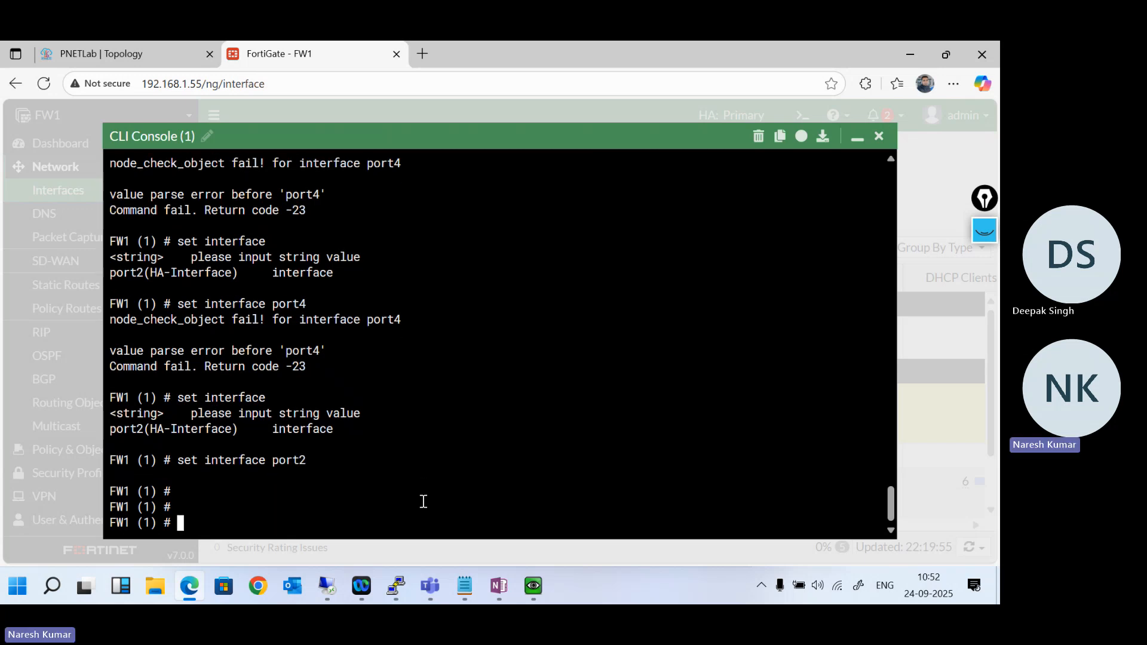
- Check the Notepad template and the gateway syntax, and set the gateway of entry 1 to 192.168.100.100
left_click(465, 587)
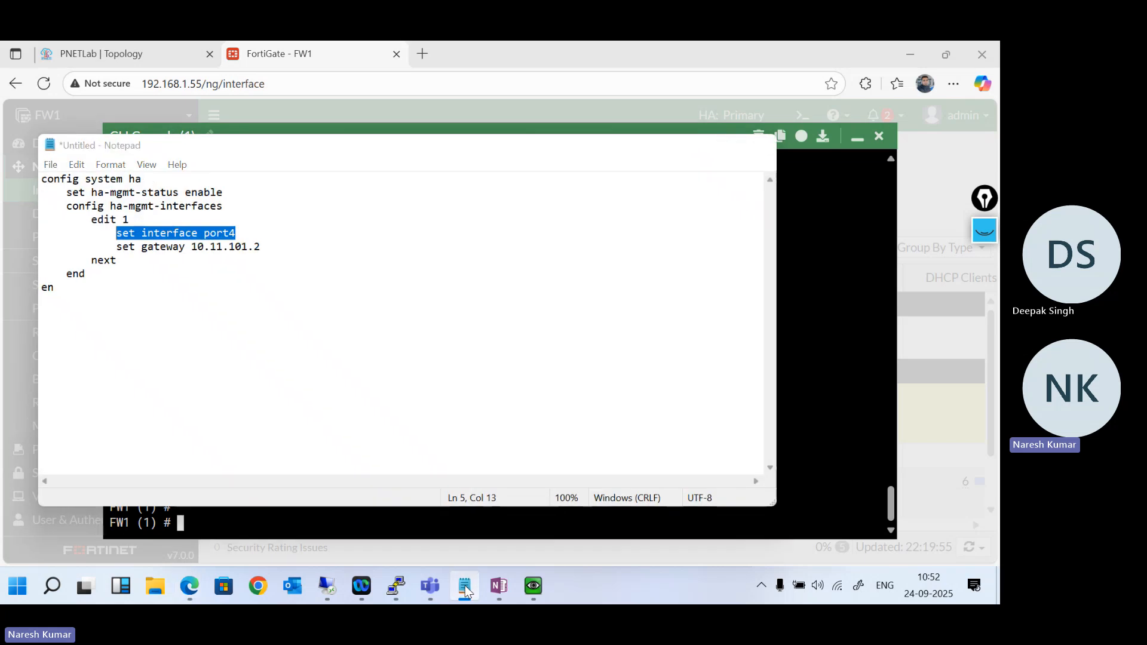
left_click(465, 588)
type("set ")
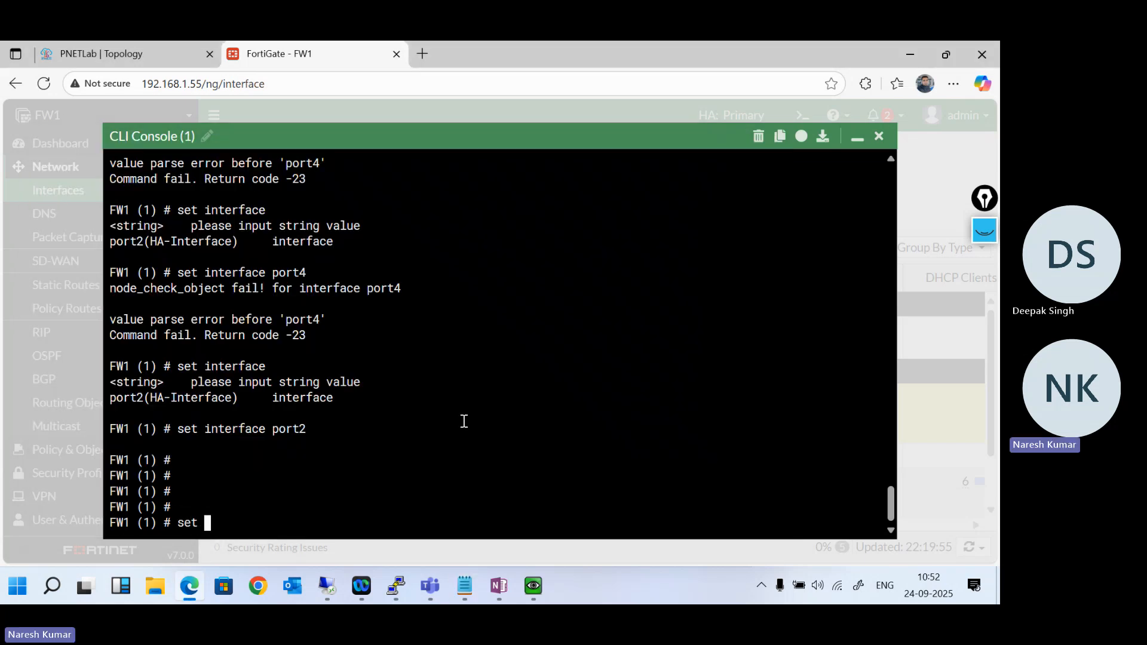
type("gateway")
key("question")
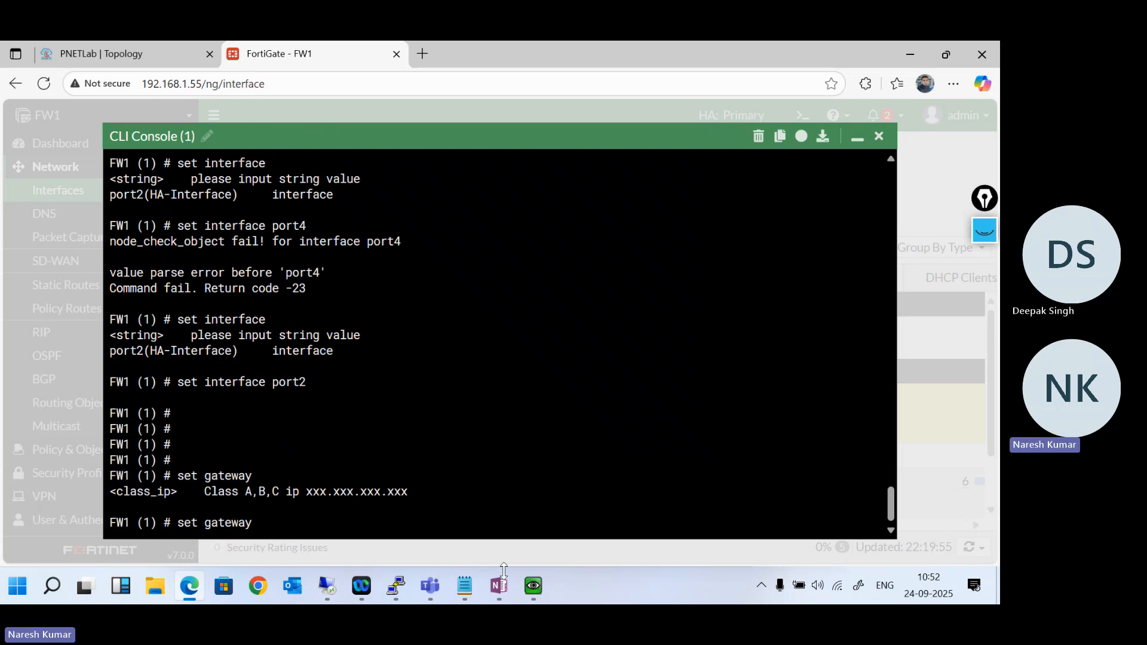
type("192")
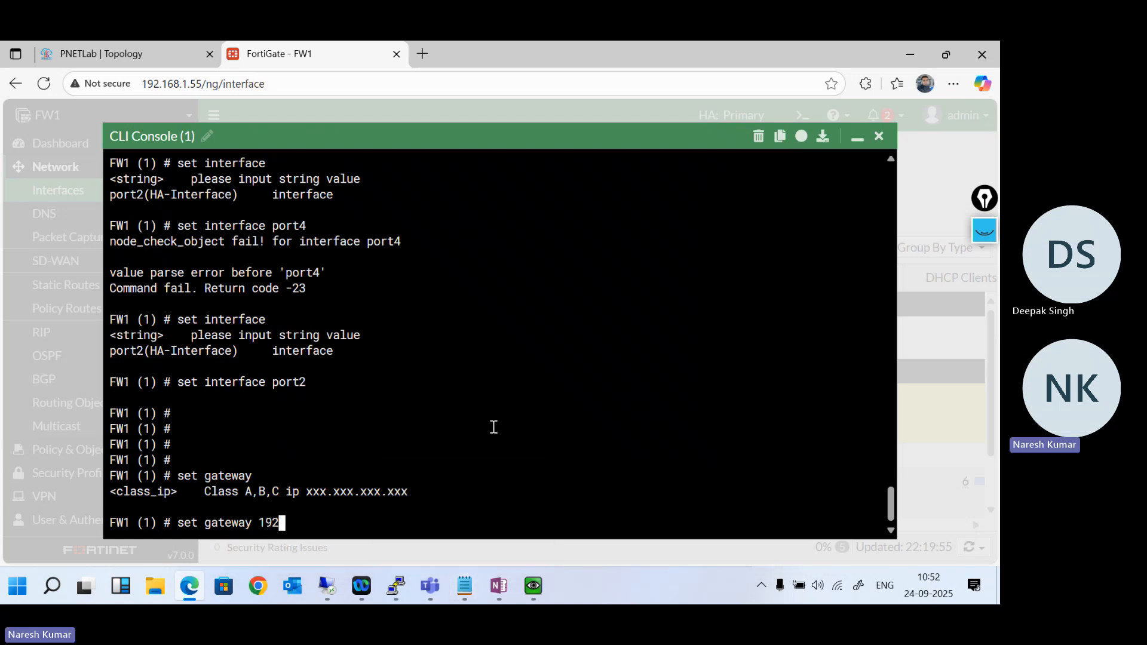
type(".168.100.100")
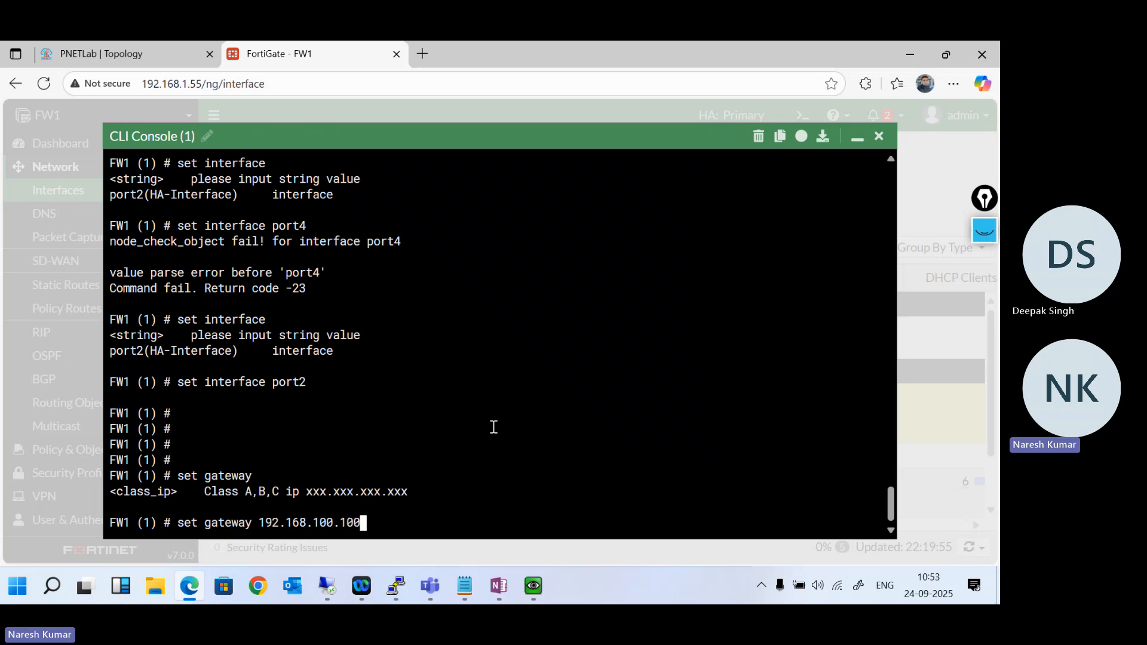
key("Return")
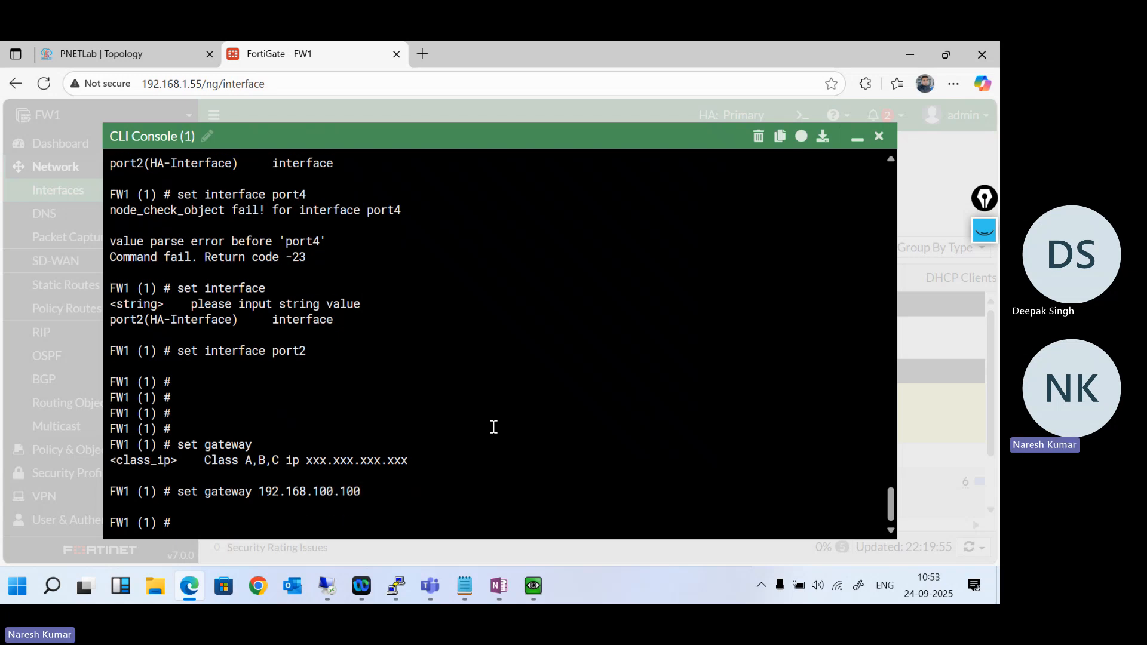
- Recheck the Notepad template and list the set options available for ha-mgmt-interfaces entry 1 on FW1
key("Return")
left_click(463, 591)
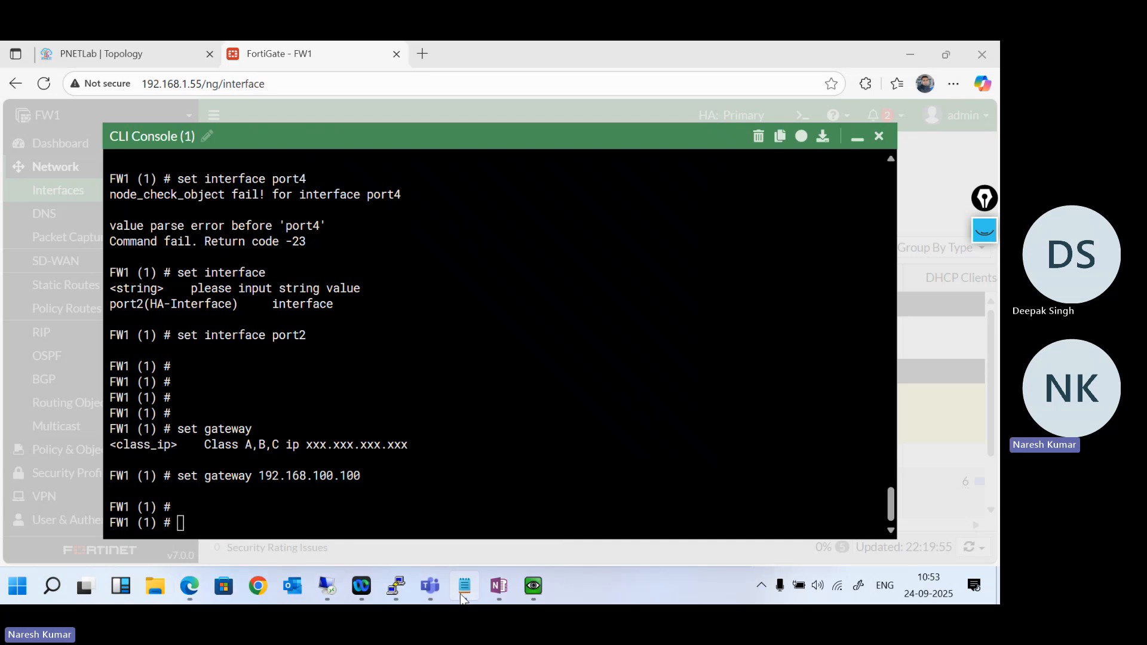
left_click(463, 589)
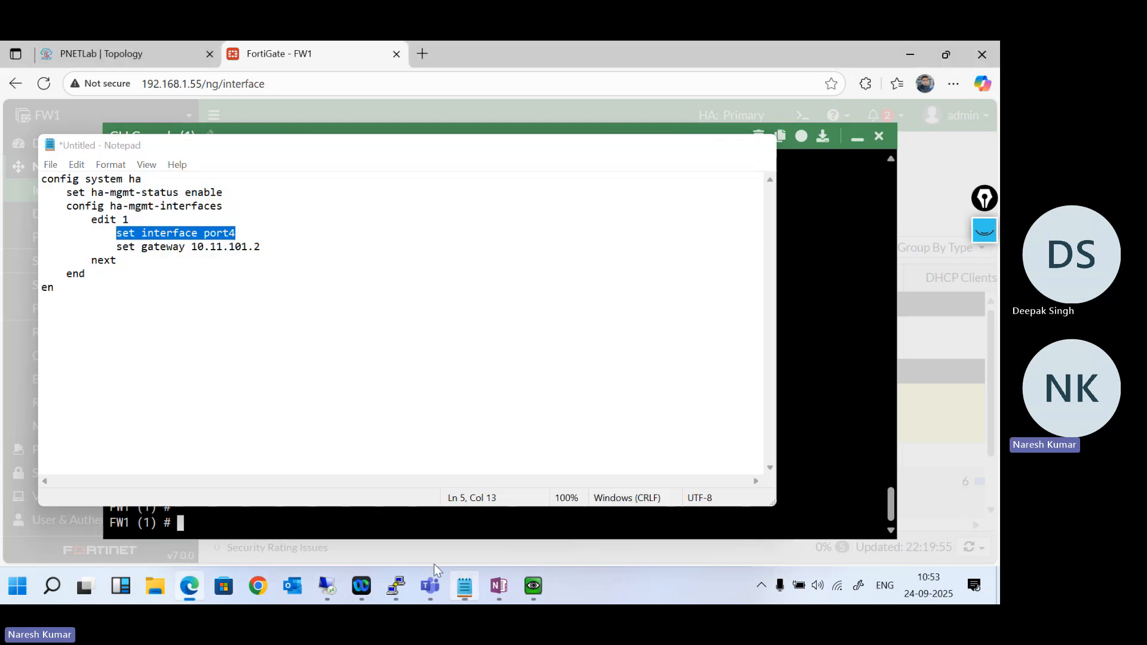
type("set")
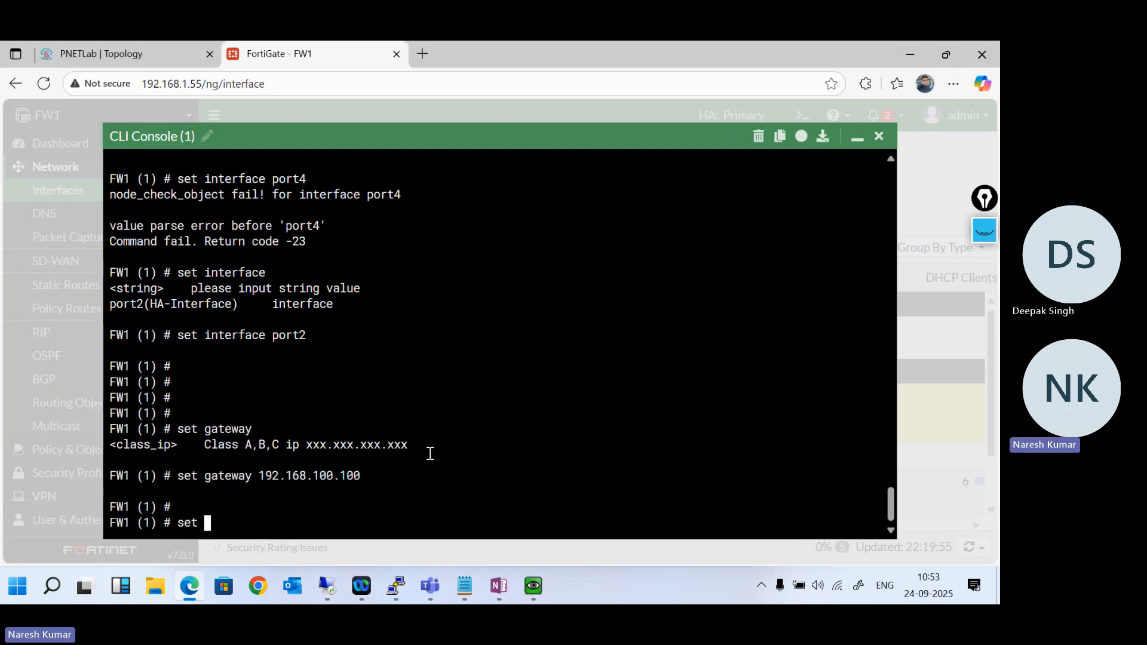
key("question")
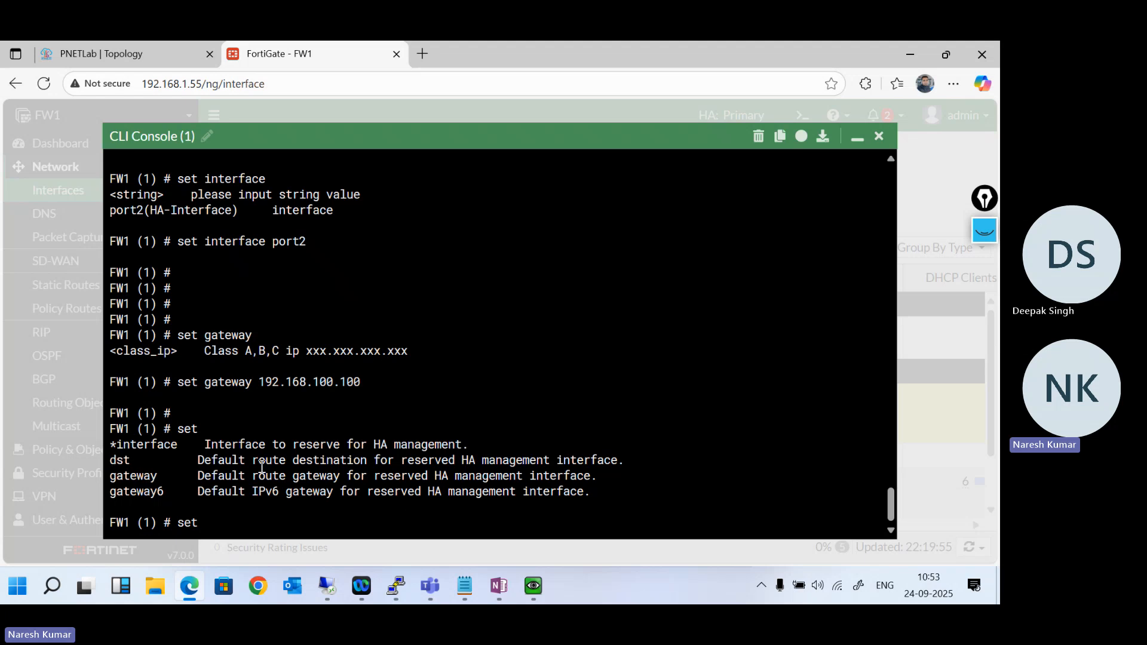
- Finish entry 1 with next and leave ha-mgmt-interfaces with end to return to FW1's HA configuration level
key("BackSpace")
key("BackSpace")
type("next")
key("Return")
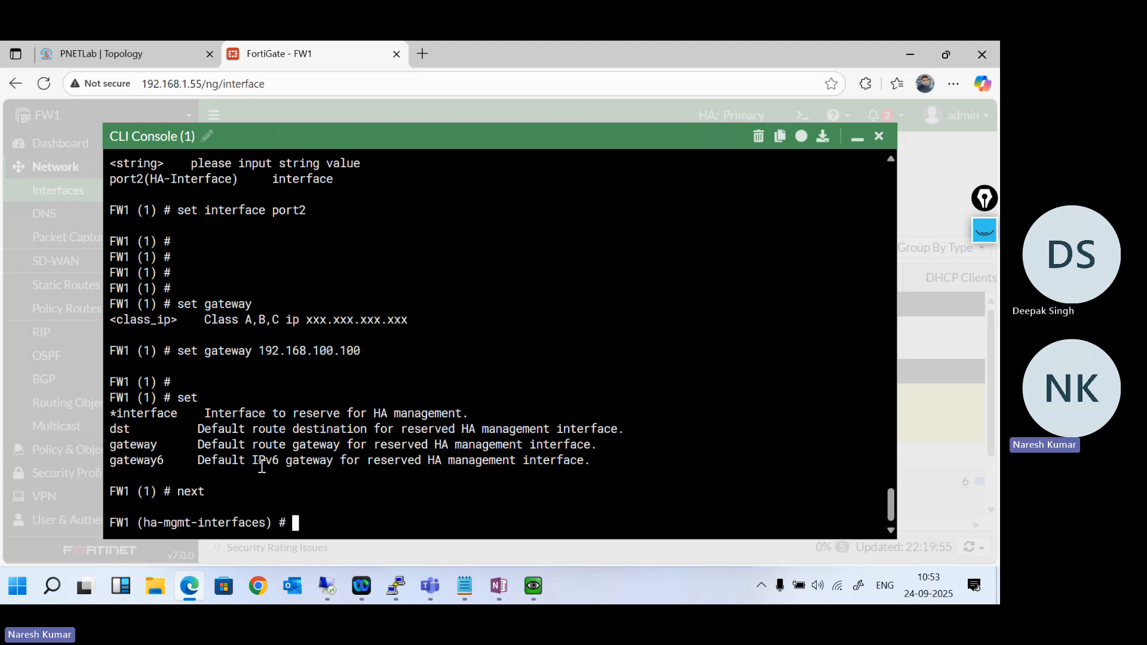
type("end")
key("BackSpace")
key("BackSpace")
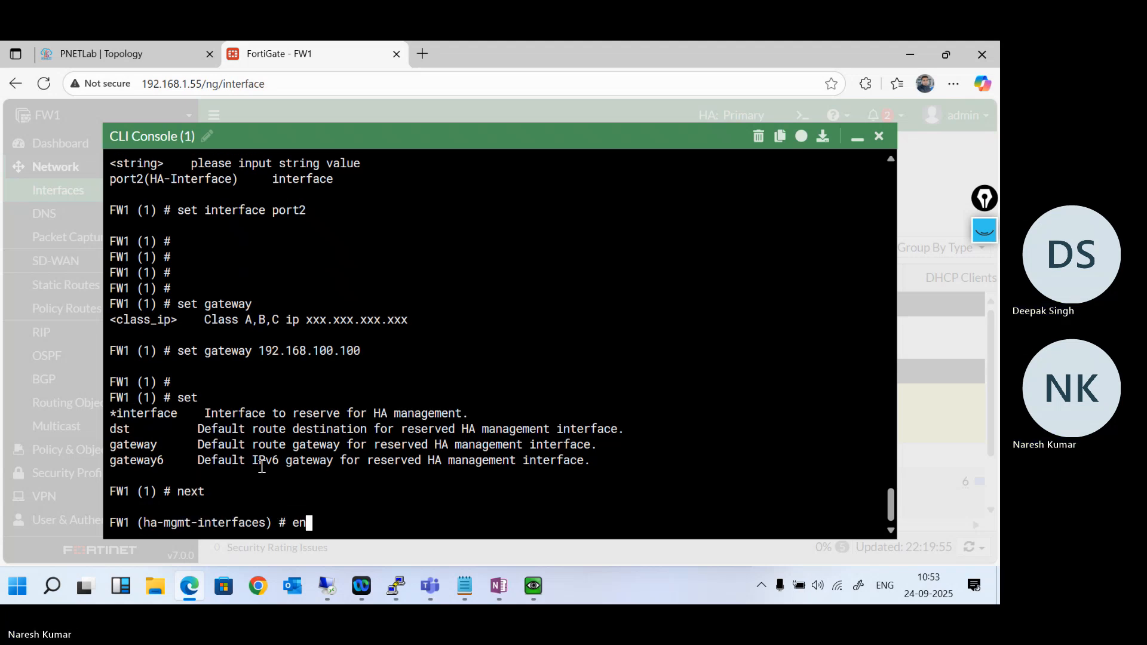
type("next")
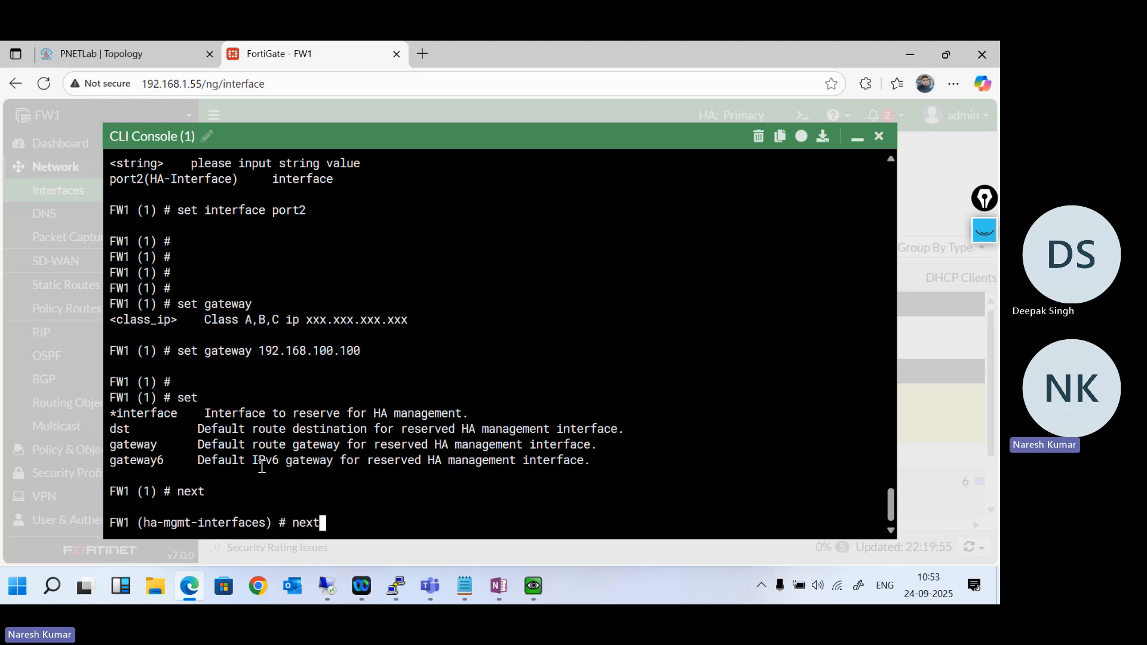
key("Return")
type("end")
key("Return")
key("Return")
key("Return")
key("Return")
key("Return")
key("Return")
key("Return")
key("Return")
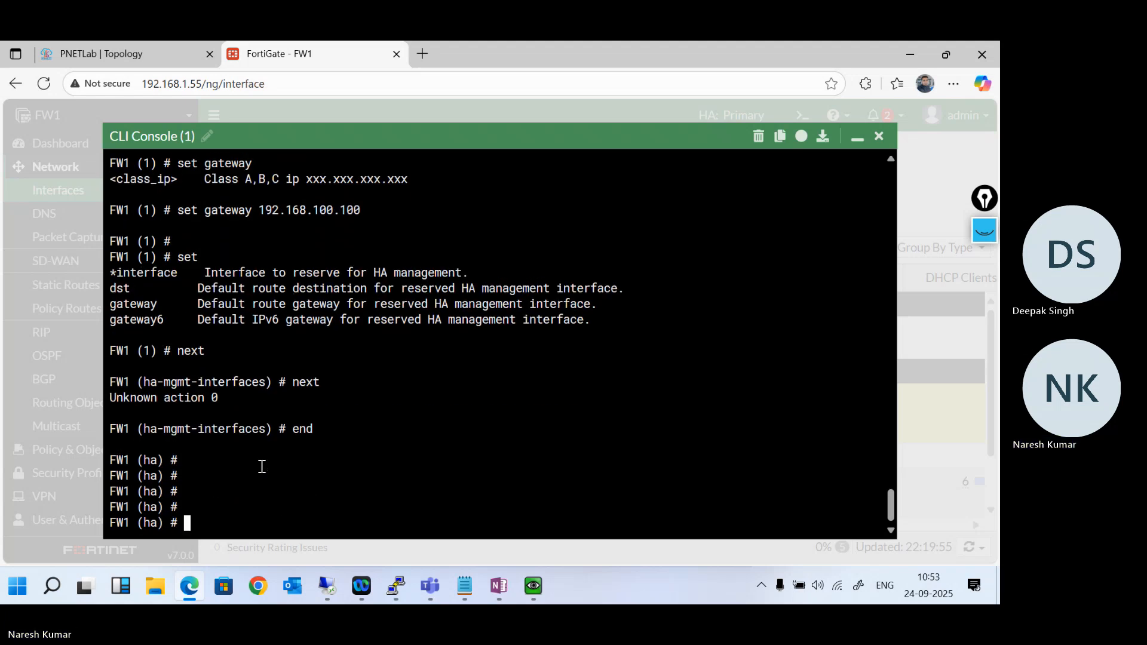
- Show the pending HA configuration on FW1 and compare its management interface settings with the Interfaces page
type("show")
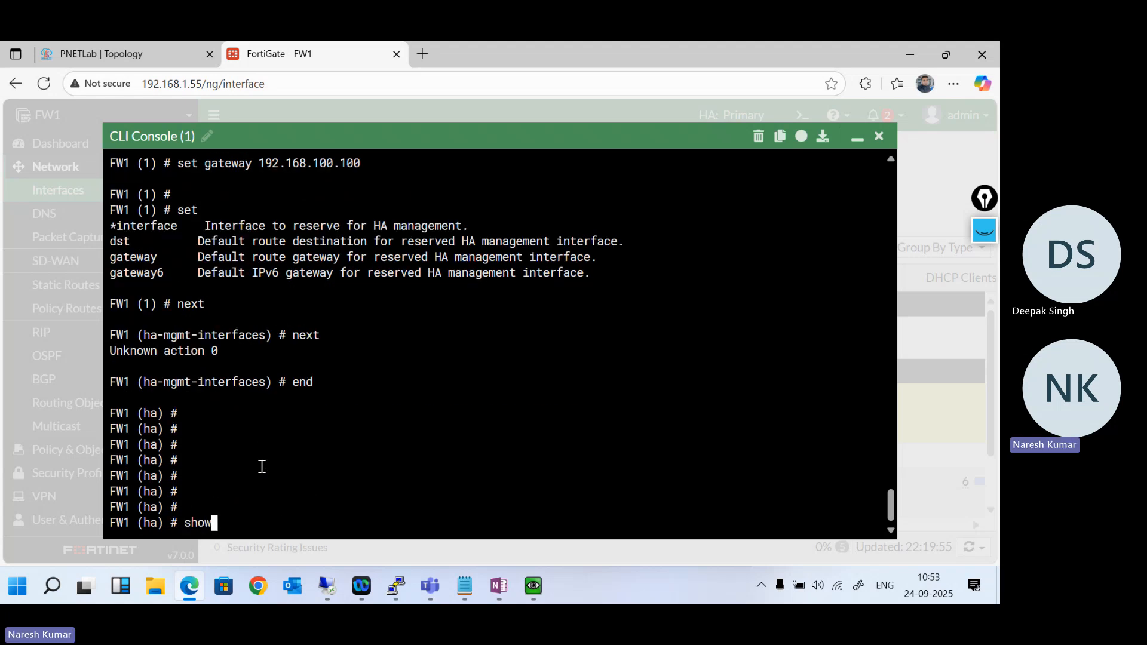
key("Return")
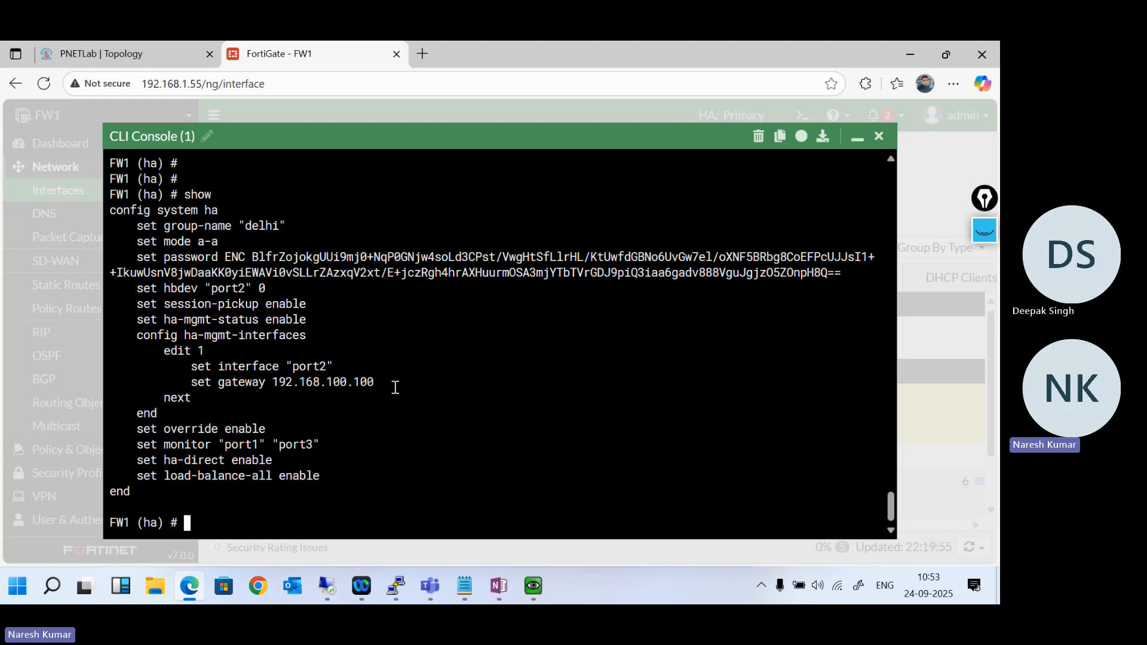
key("Return")
key("Return")
key("Return")
key("Return")
key("Return")
key("Return")
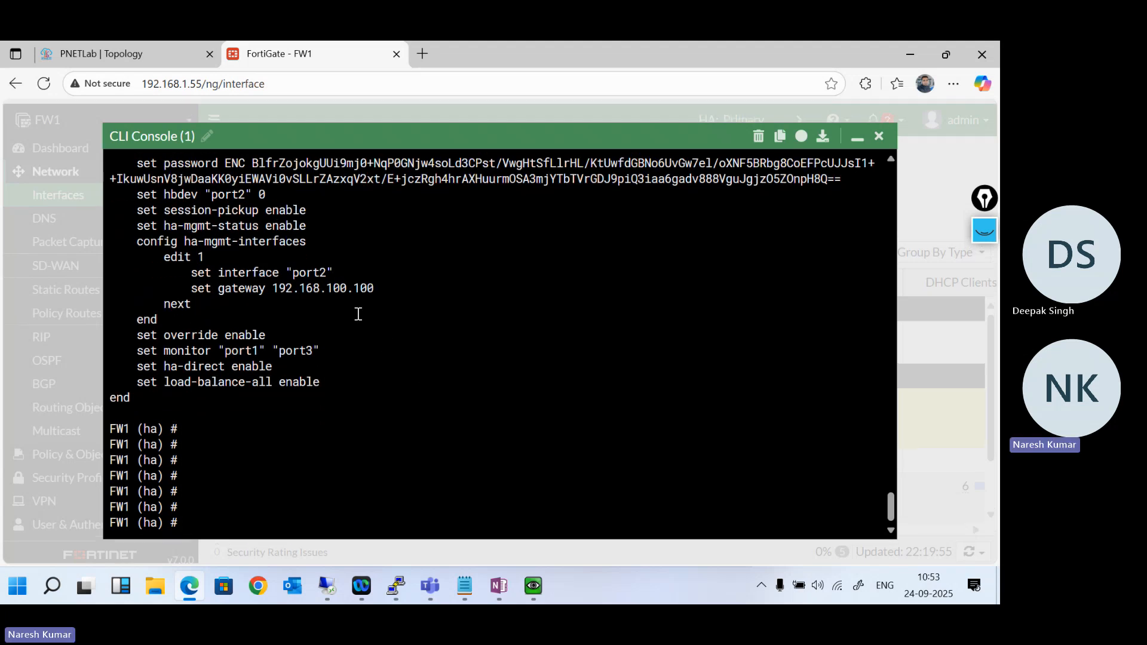
type("show")
key("Return")
key("Return")
key("Return")
key("Return")
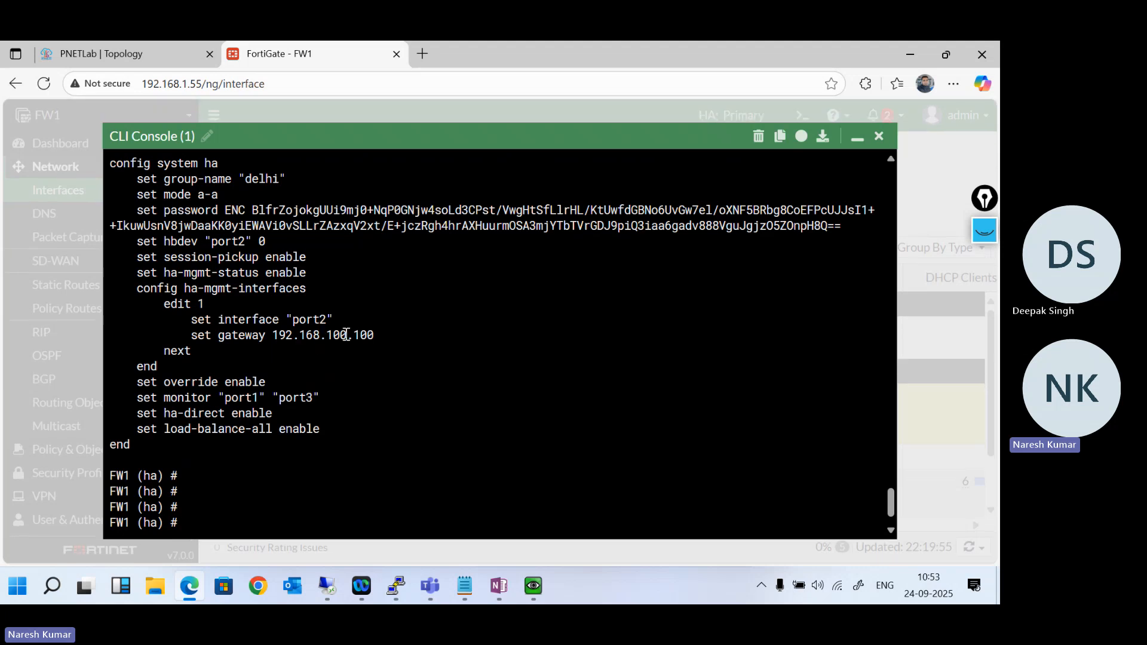
left_click(856, 138)
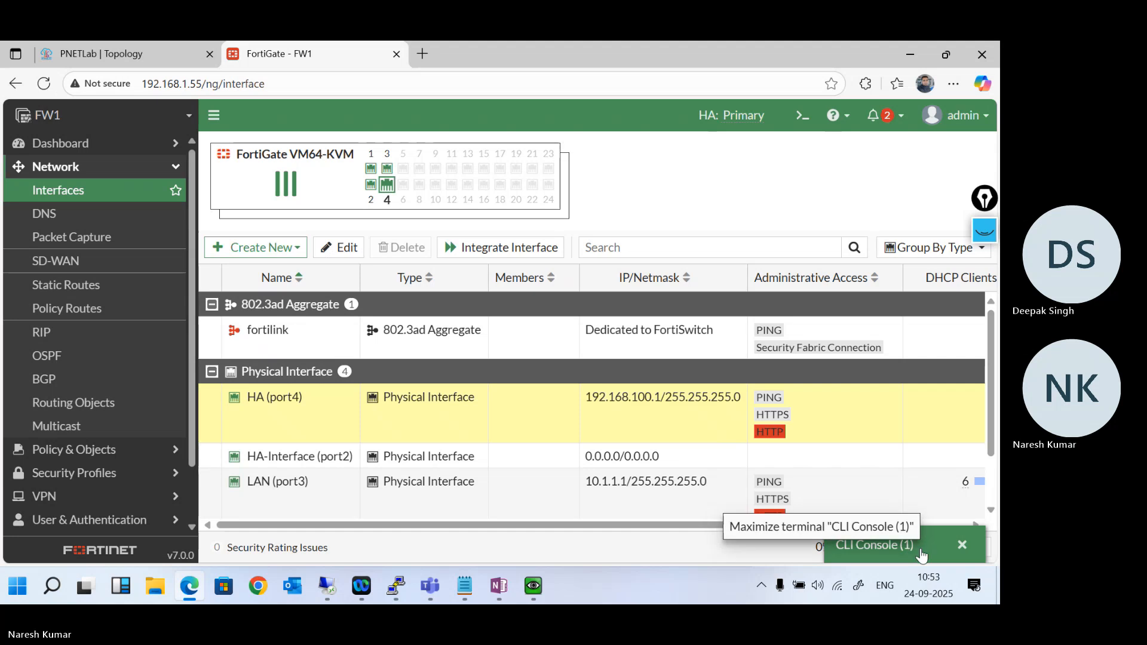
left_click(921, 554)
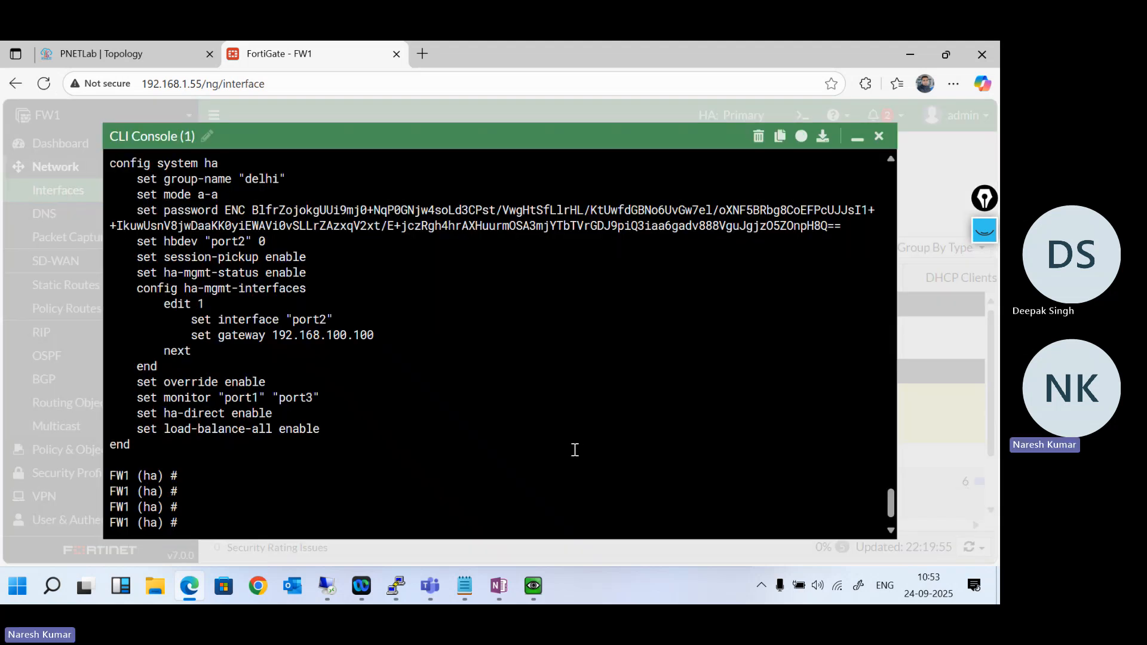
- Commit the HA configuration with end and accept unsetting all source IPs for ha-direct
key("Return")
key("Return")
key("Return")
type("exit")
key("Return")
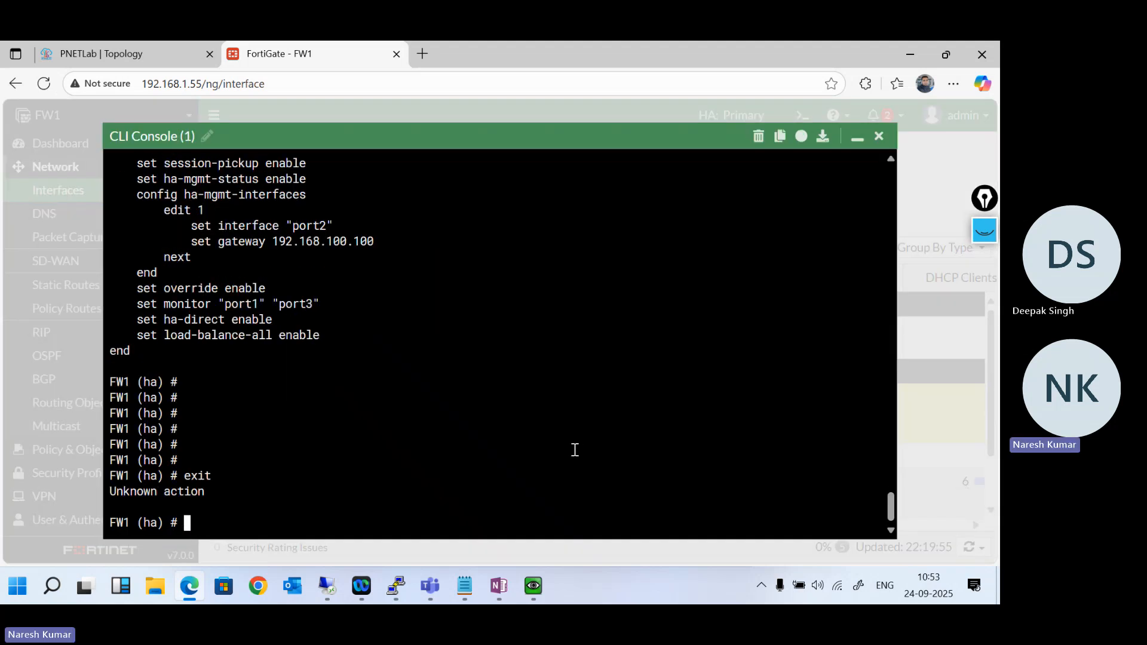
type("end")
key("Return")
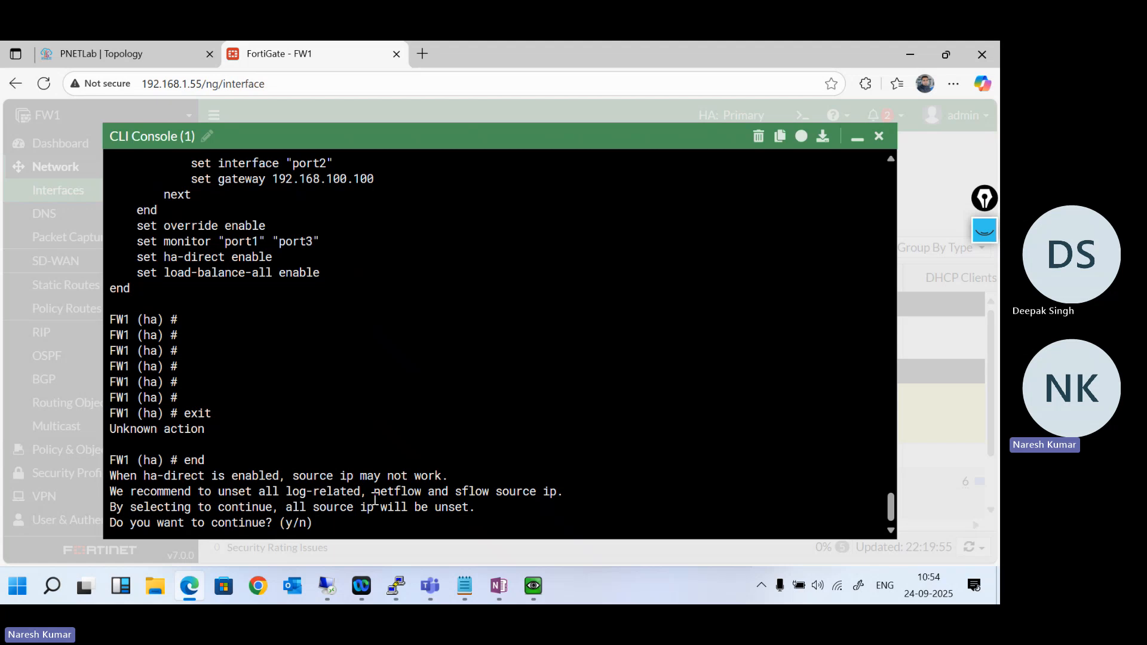
type("y")
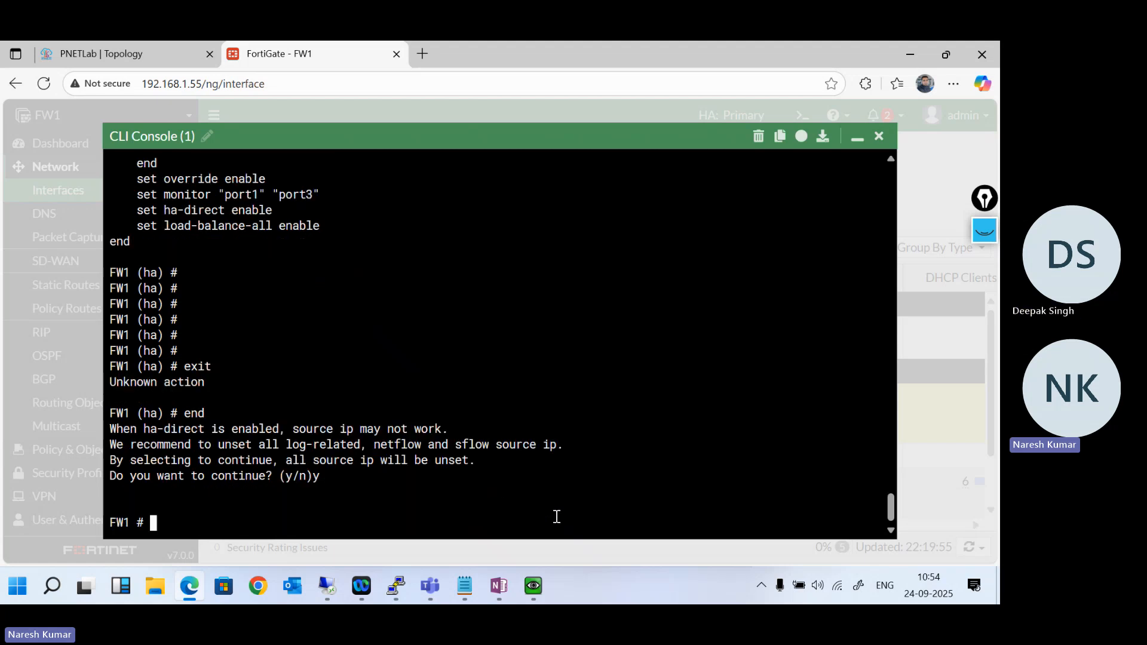
type("show system ha")
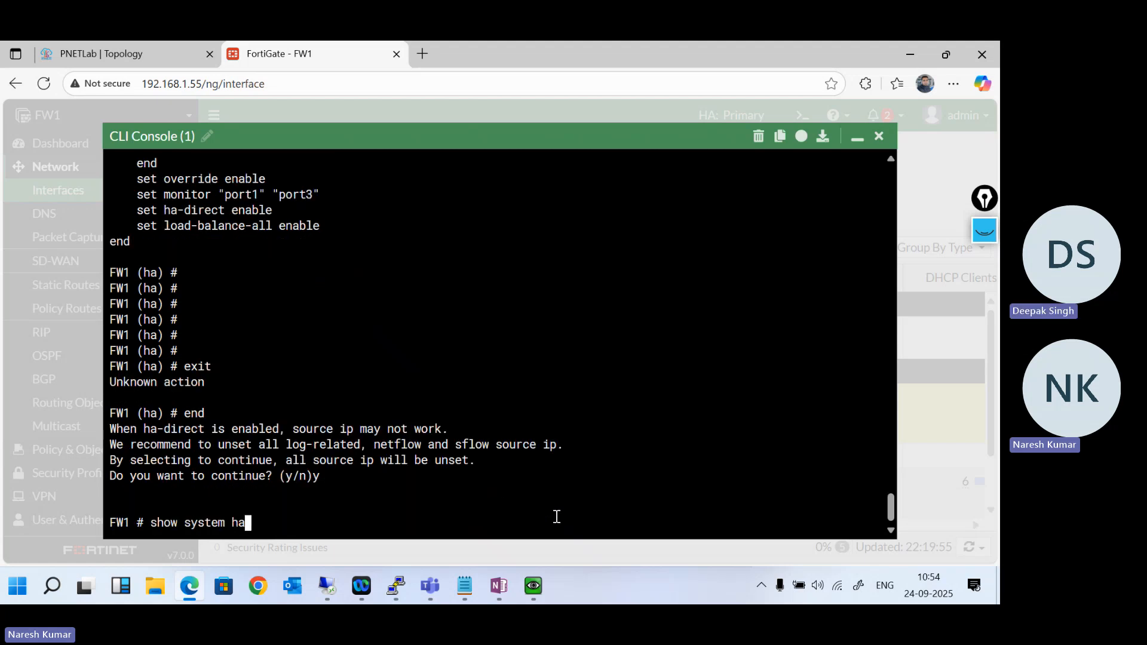
- Run show system ha on FW1 and review the interface and gateway of management entry 1
key("Return")
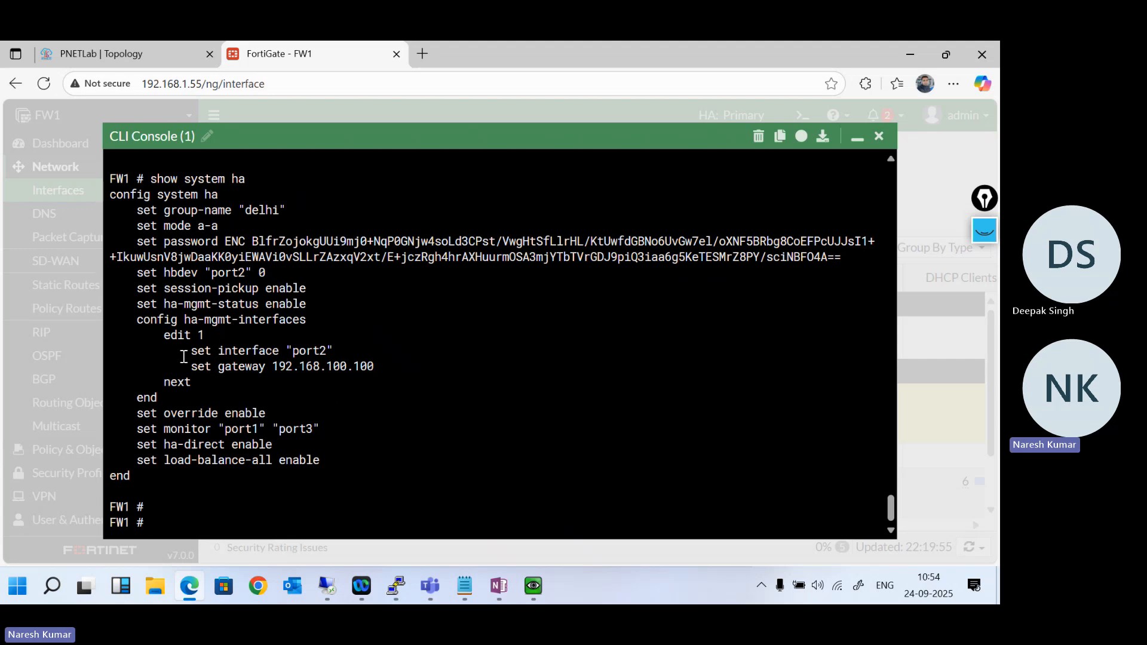
left_click_drag(184, 357, 381, 385)
left_click(511, 488)
- Connect to the subsidiary unit with execute ha manage 1 admin and submit the account password
type("execute ha manage")
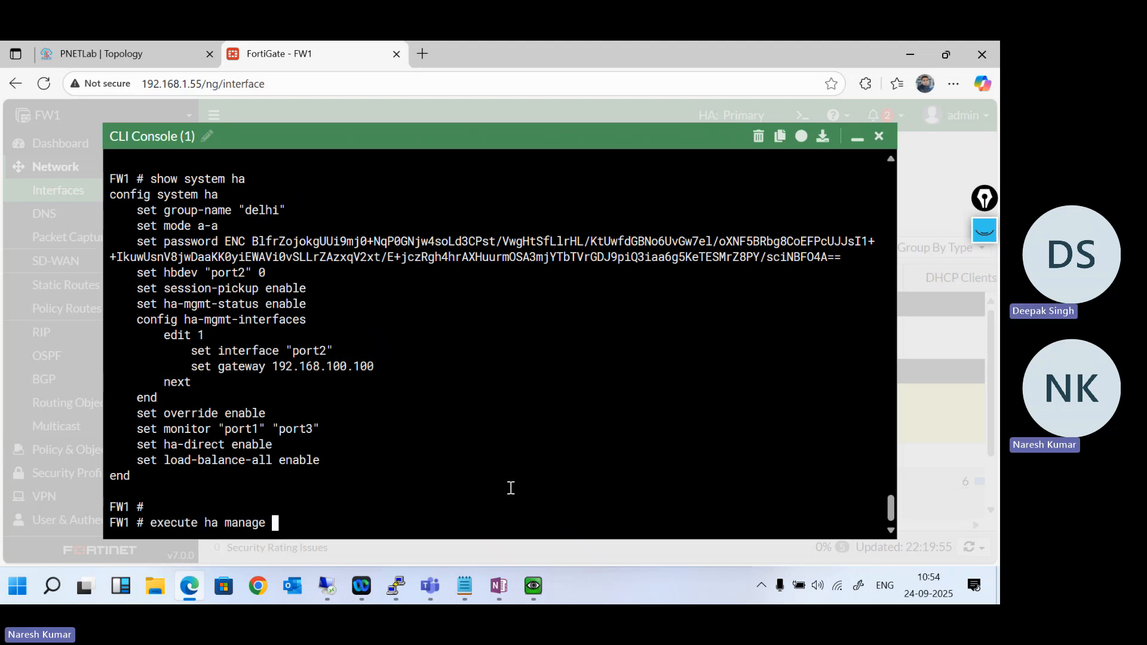
key("question")
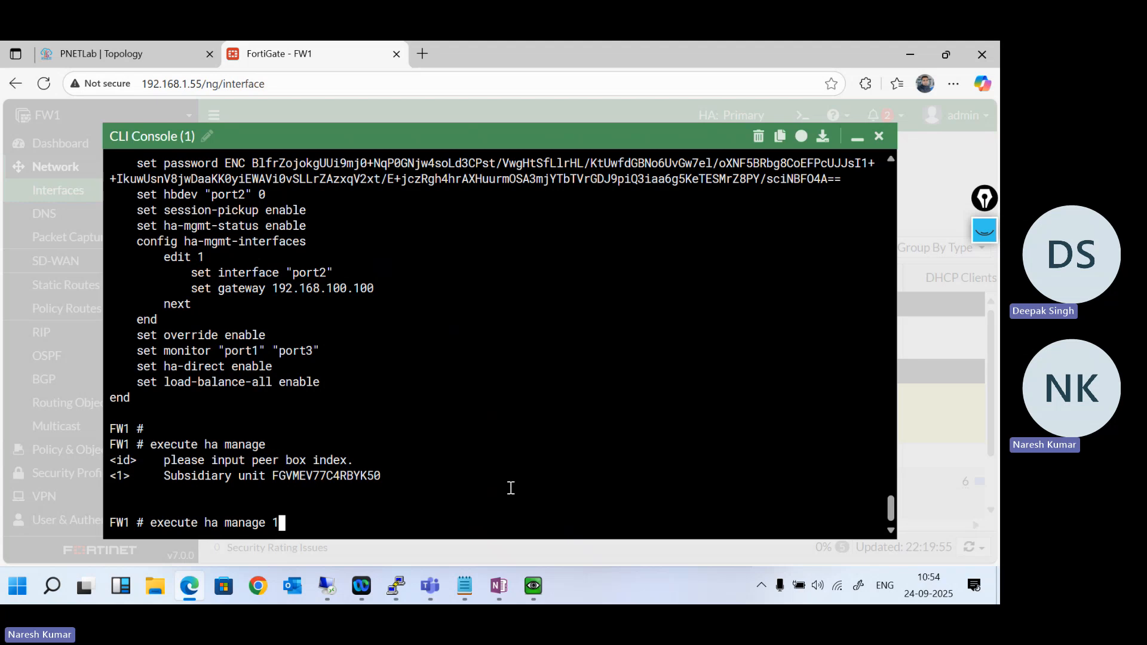
type("1 admin")
key("Return")
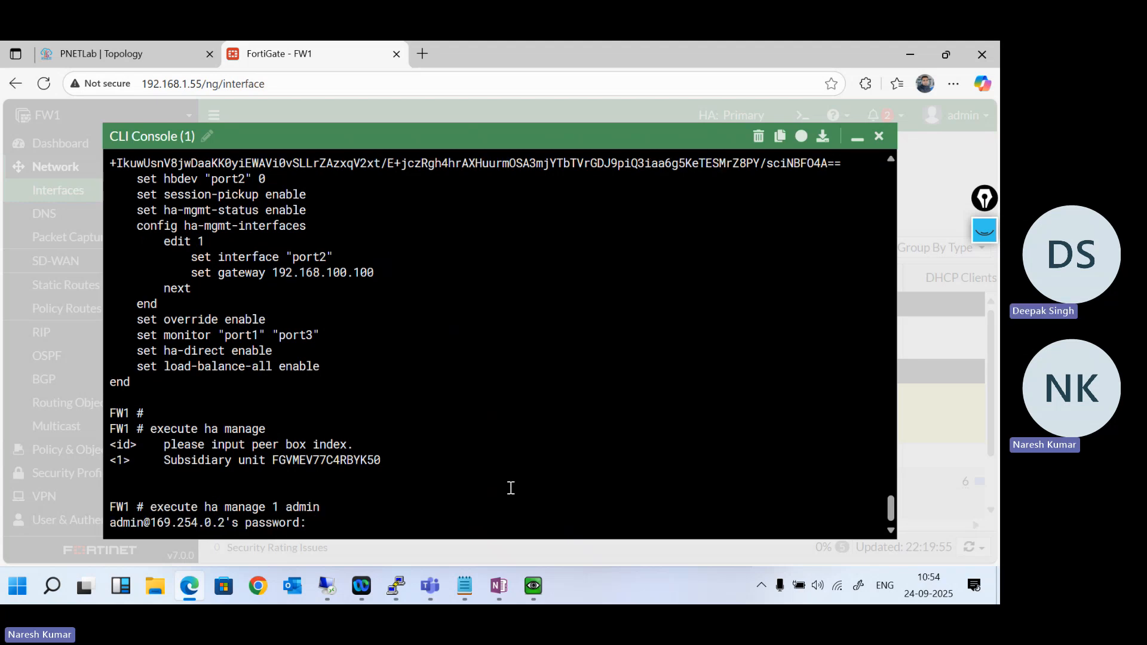
key("Return")
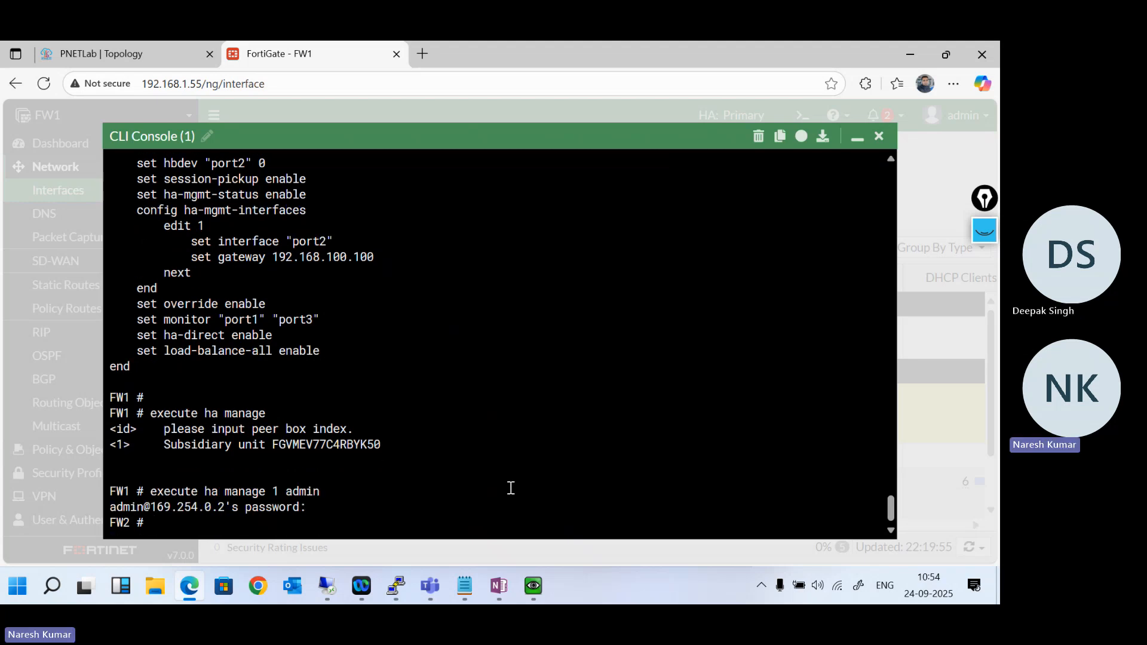
- List FW2's physical interfaces with get system interface physical and check the address of port4
type("get system interface physical")
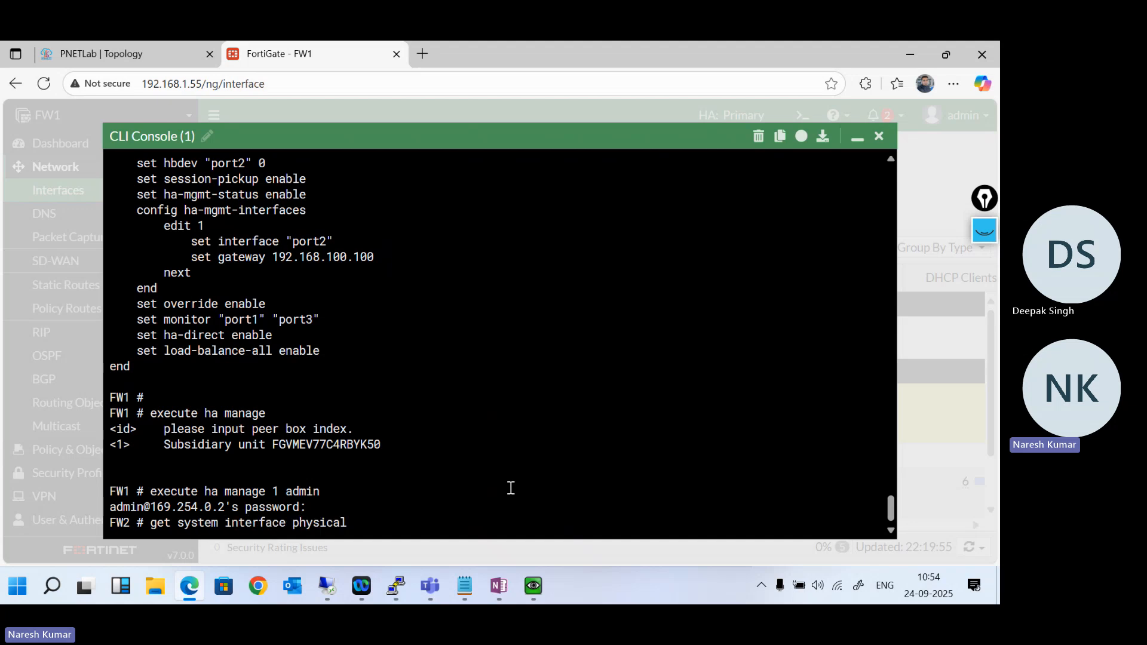
key("Return")
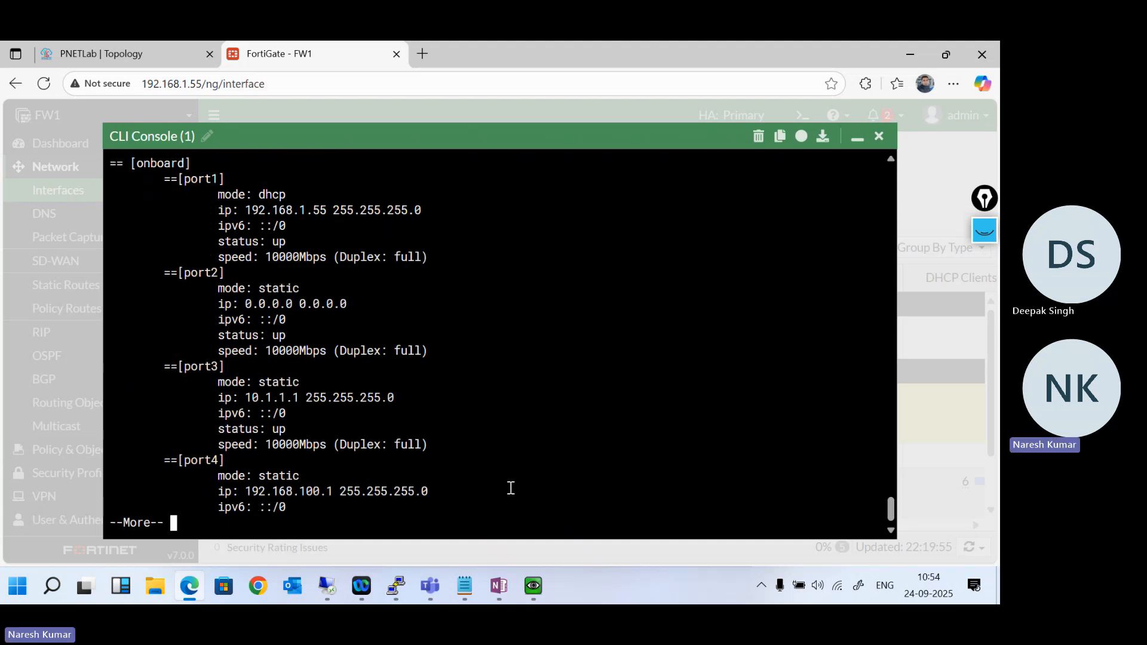
key("space")
key("Return")
key("Return")
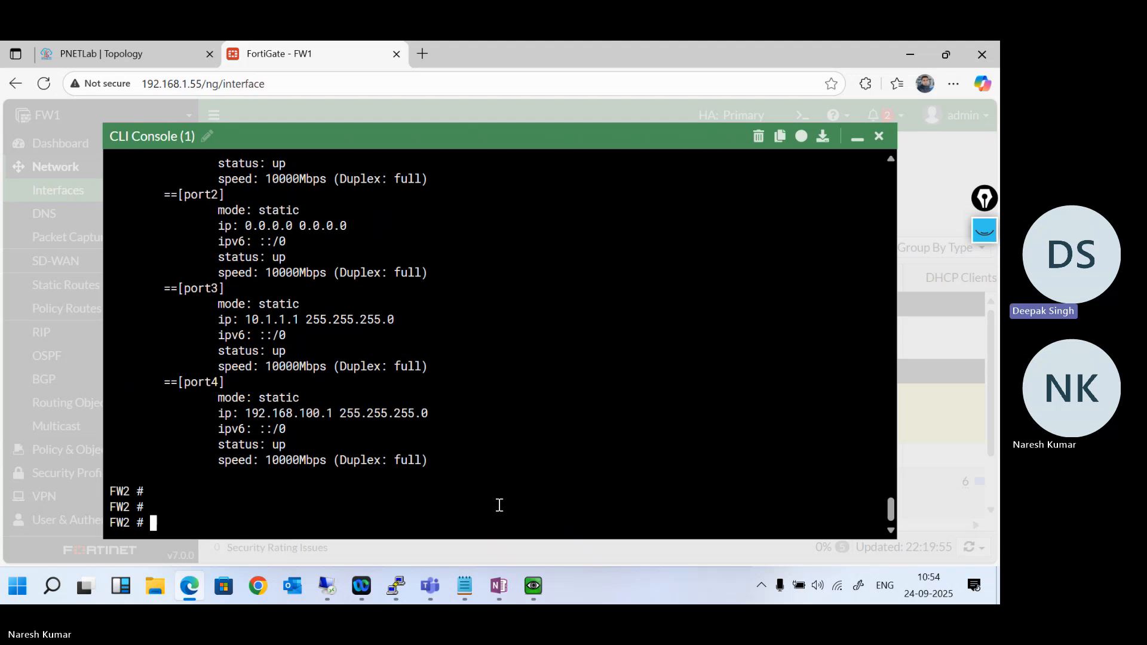
- Edit port4 under config system interface on FW2 and set its IP to 192.168.100.2/24
type("config")
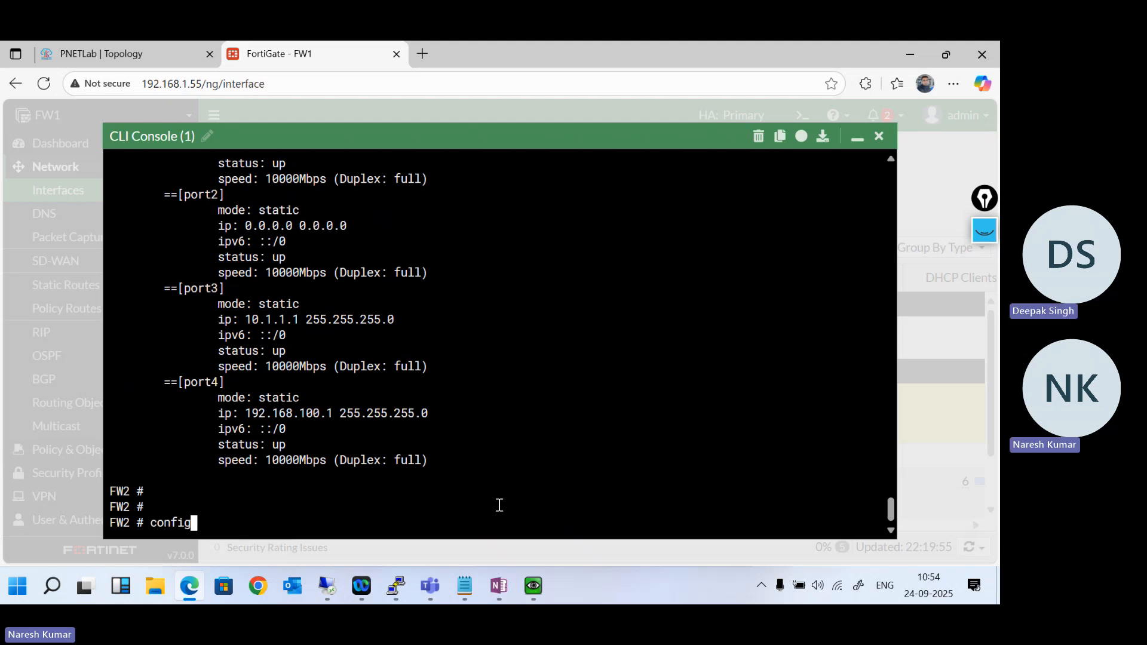
type(" system interface")
key("Return")
type("e")
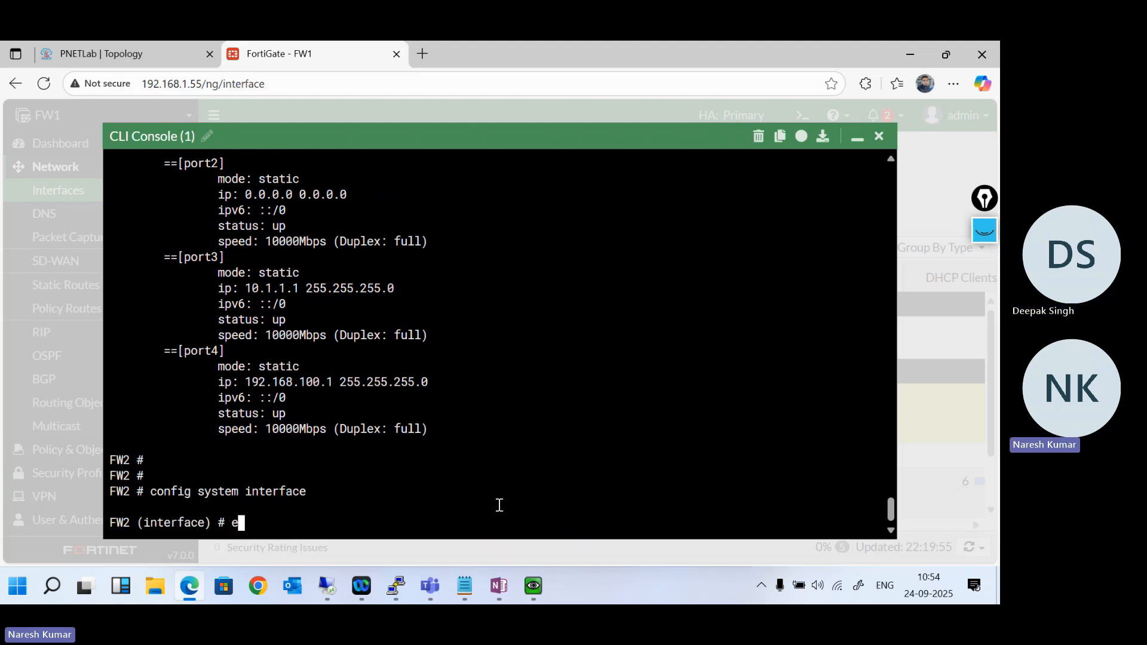
type("dit port4")
key("Return")
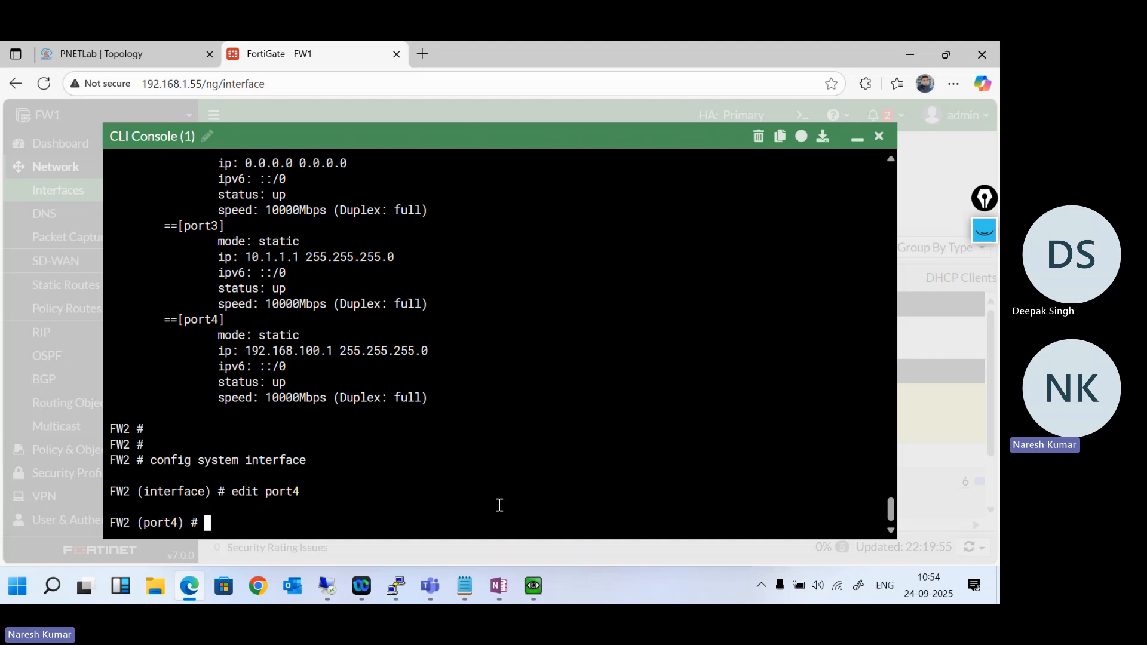
type("set ip 192.1")
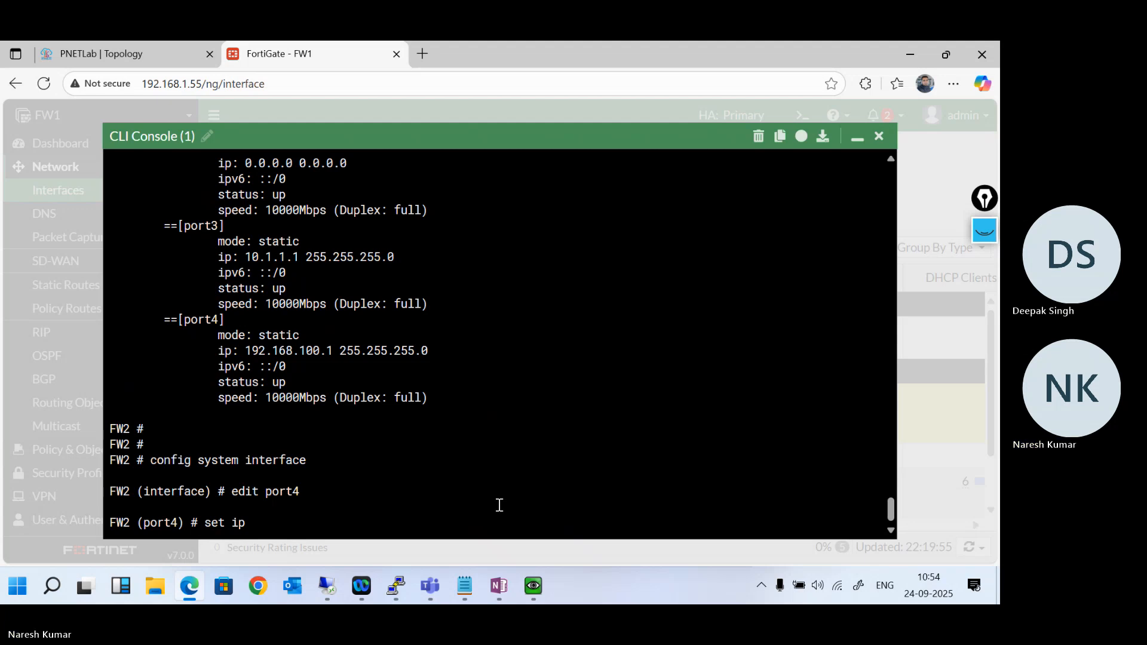
type("68.100.2/24")
key("Return")
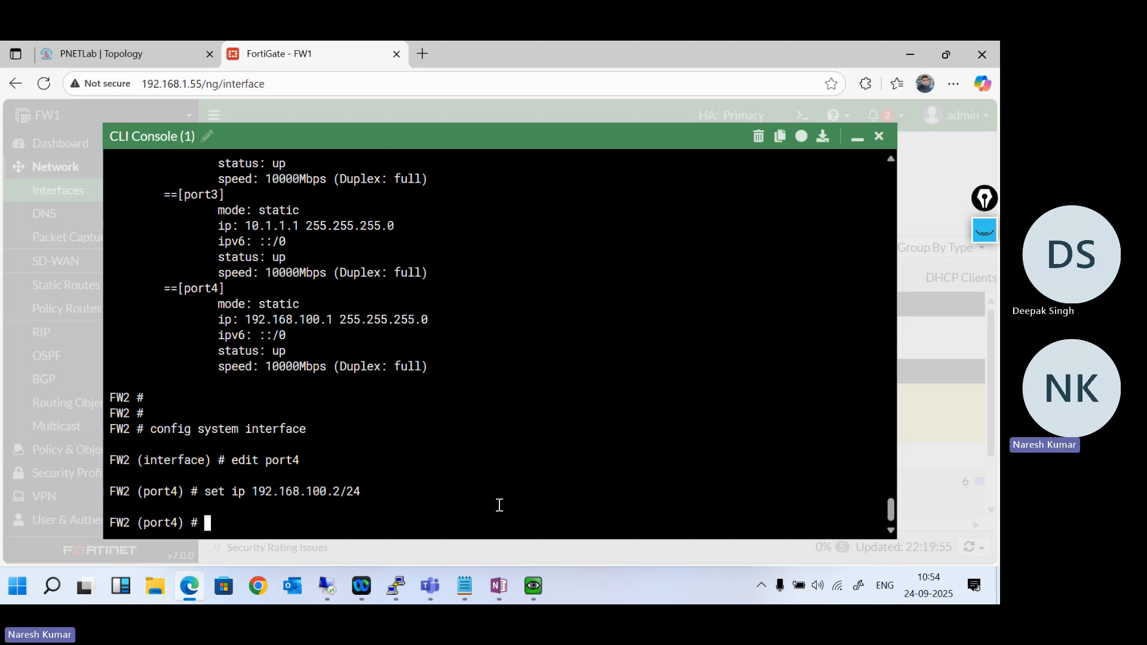
- Allow ping, http and https access on FW2's port4 and finish the port entry with next
type("set allowaccess")
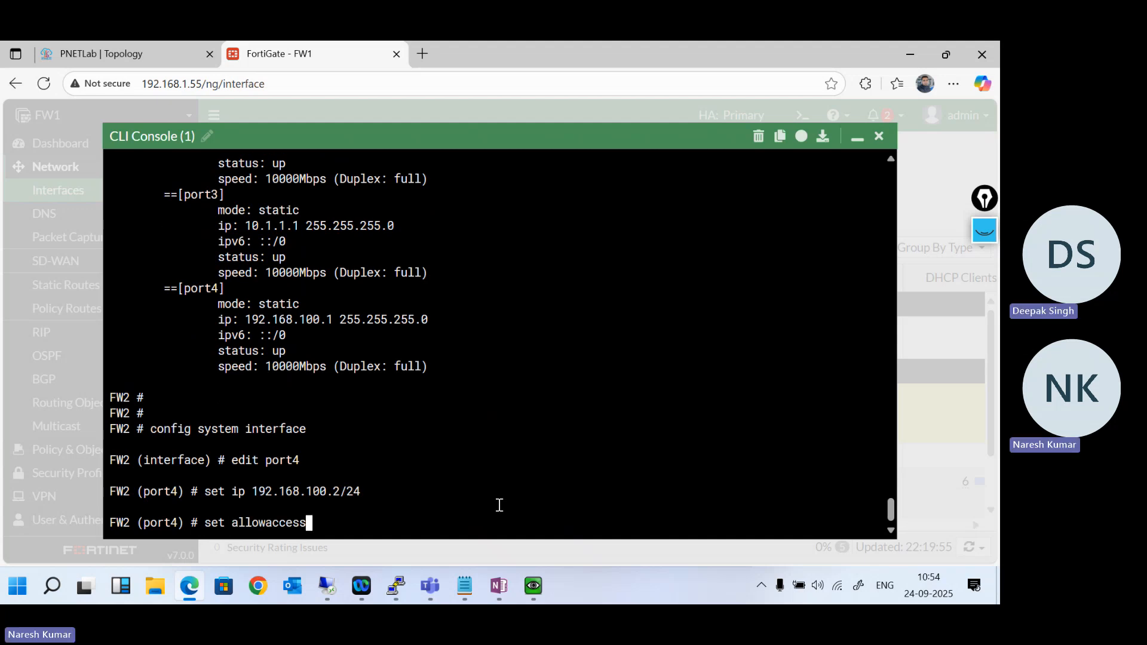
type(" ping http")
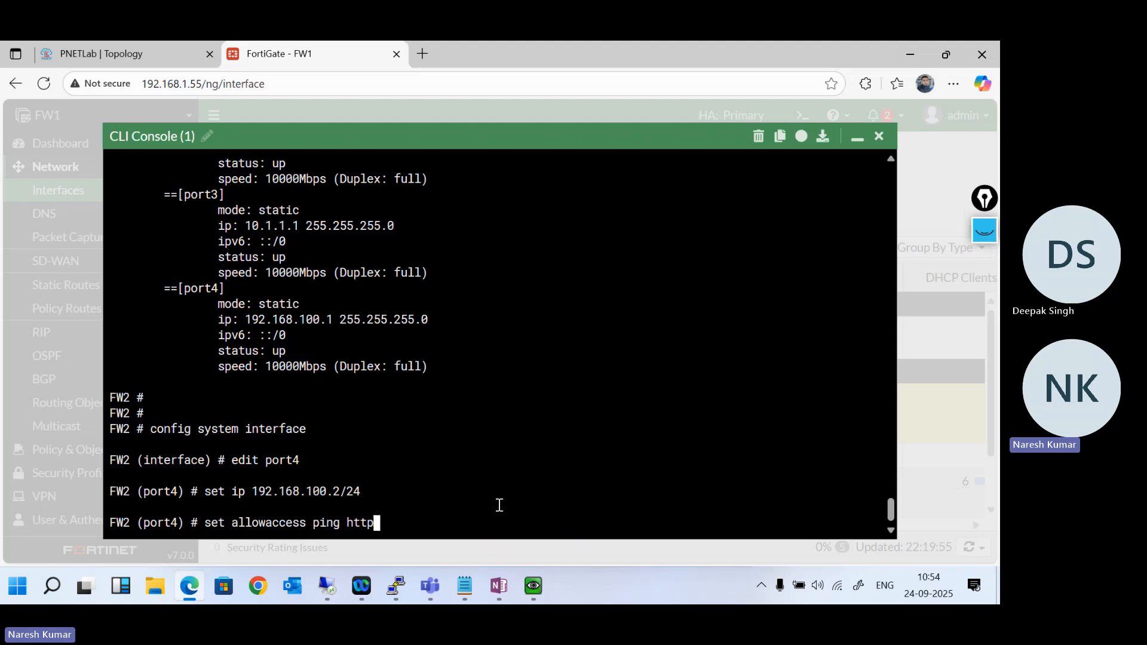
type(" https")
key("Return")
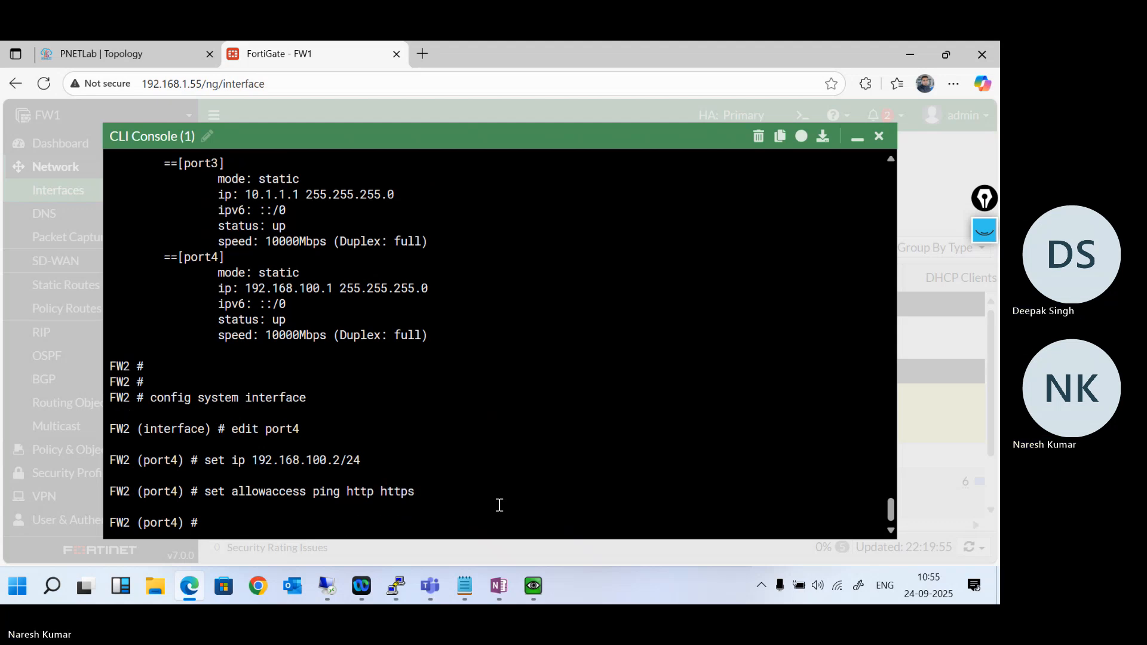
type("next")
key("Return")
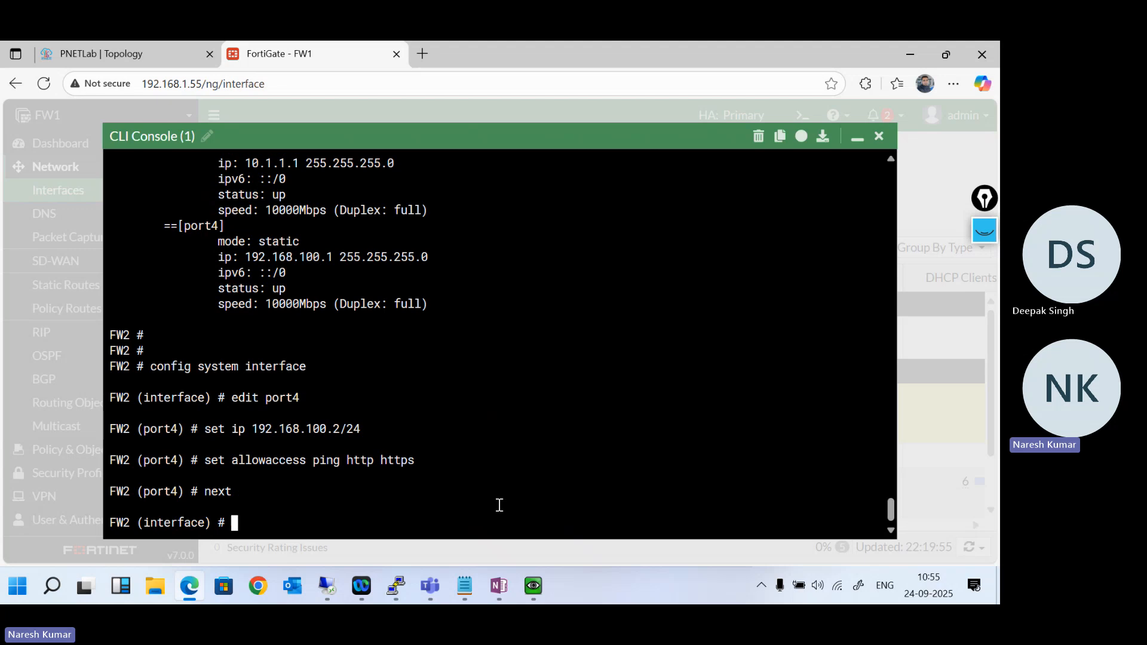
- Close the interface configuration with end and list FW2's interface settings with show system interface, paging through to port4
type("end")
key("Return")
type("show ")
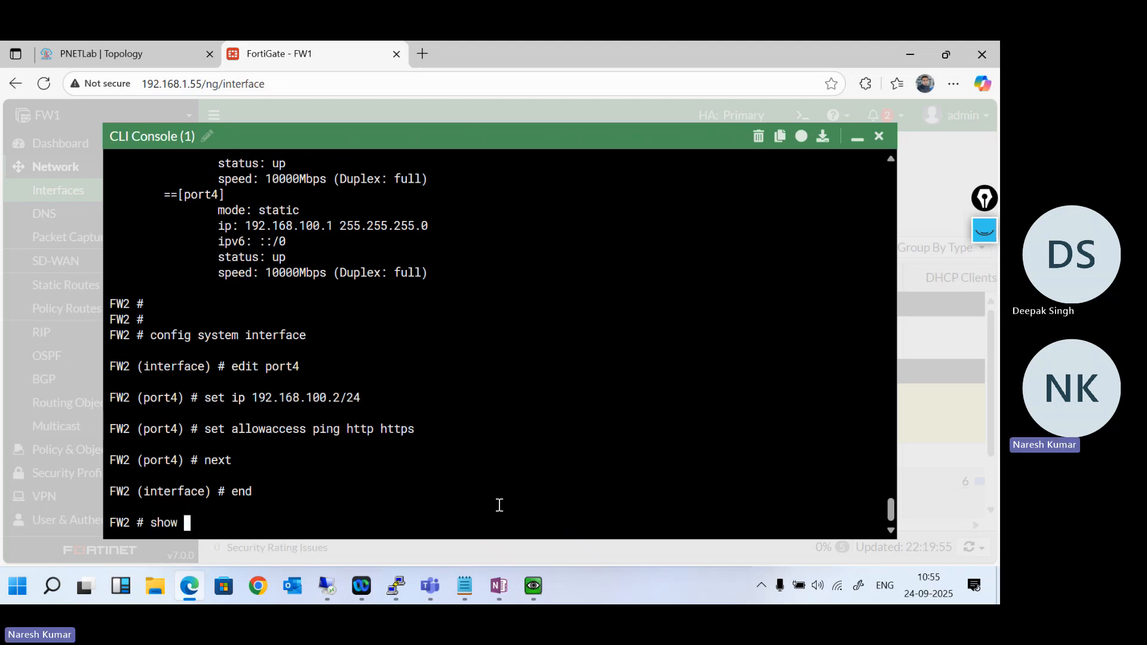
type("int")
key("BackSpace")
type("system interface")
key("Return")
key("Return")
key("Return")
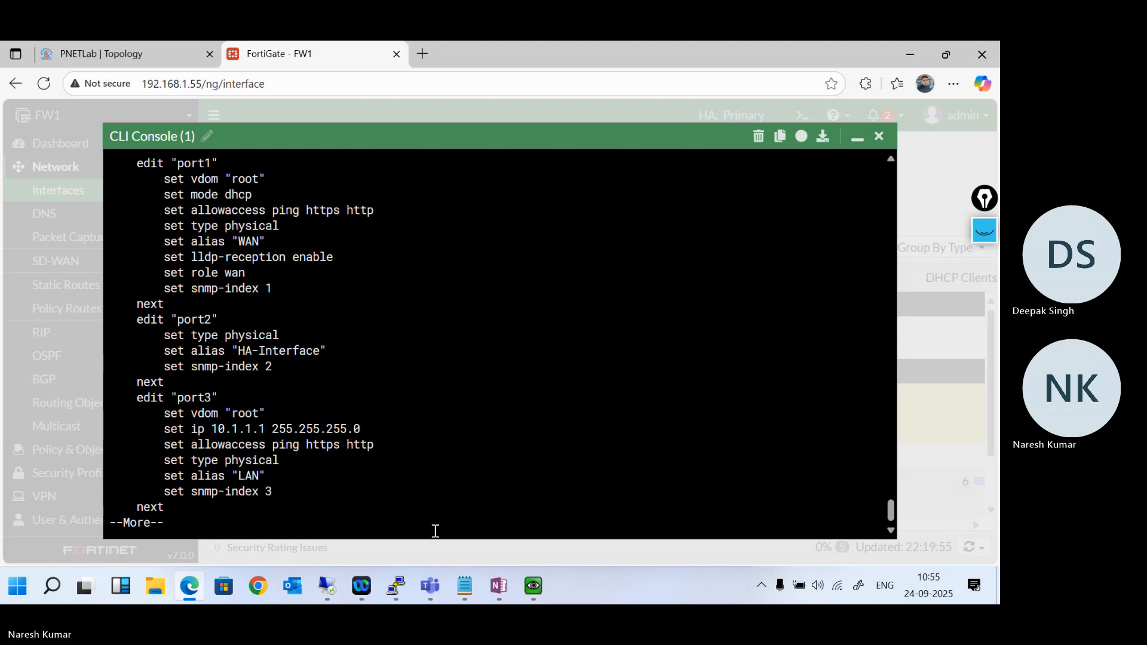
key("Return")
key("Return")
key("Return")
key("Return")
key("Return")
key("Return")
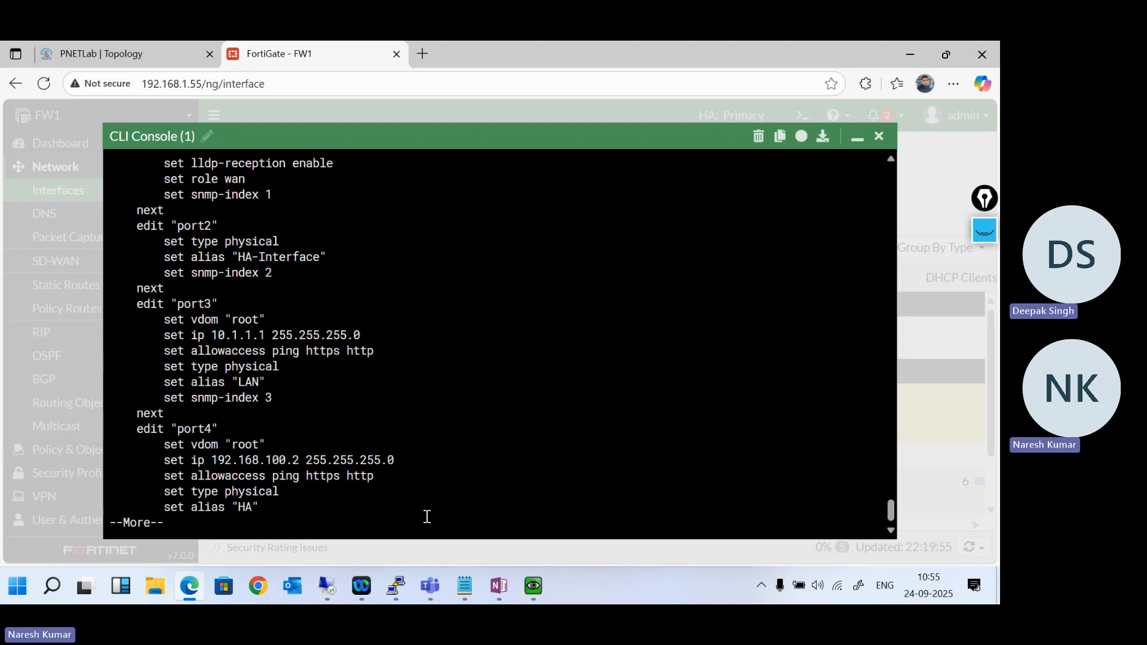
key("Return")
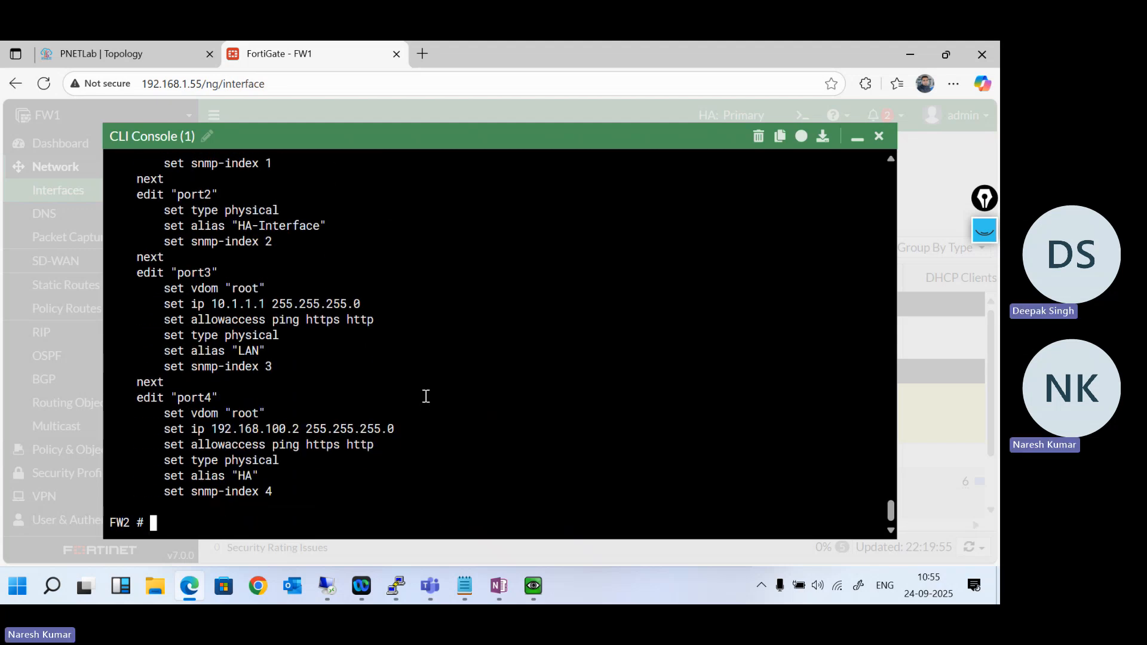
- Reload the network interface list to check HA (port4)'s address, and consult the HA management commands in Notepad
left_click(856, 143)
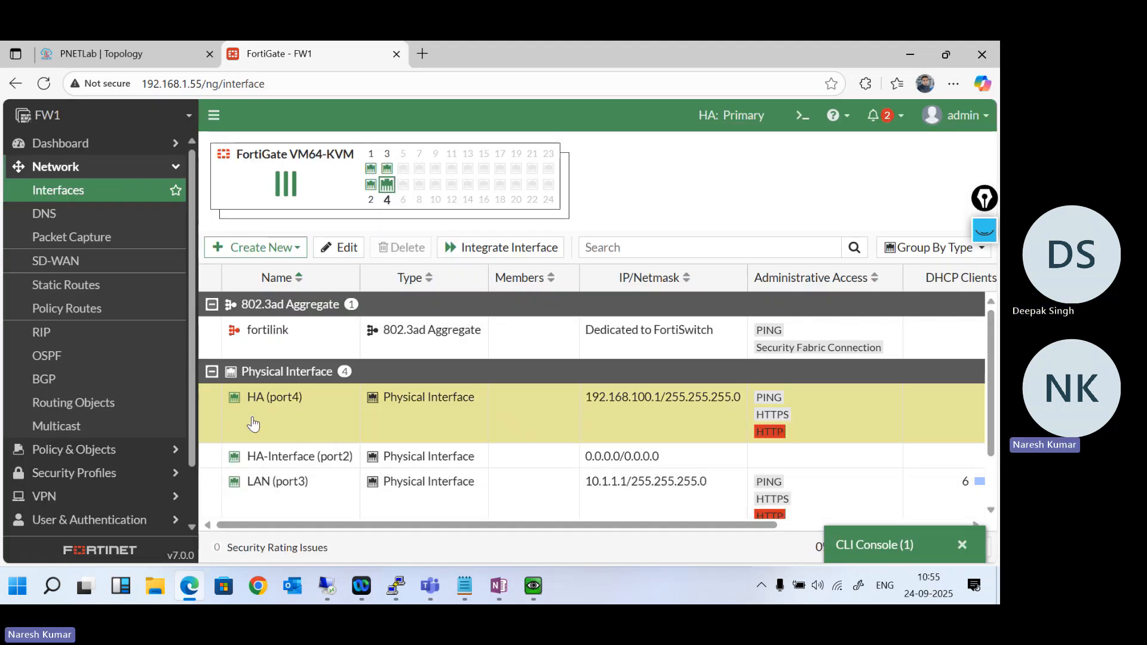
left_click(84, 190)
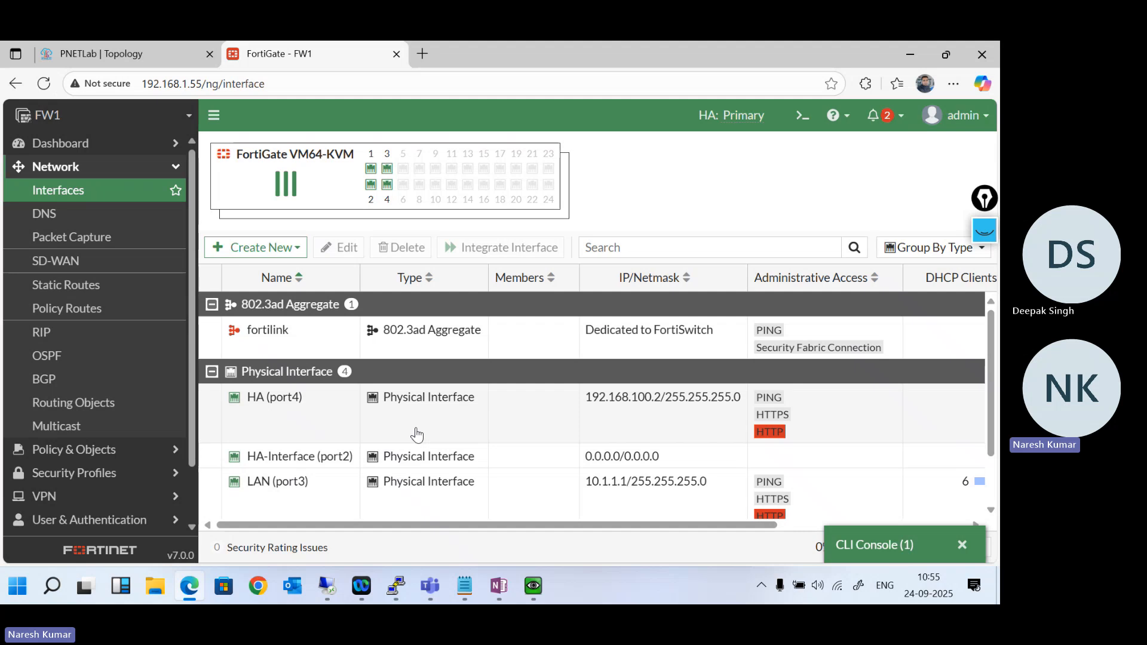
scroll(416, 434, "down", 2)
left_click(464, 586)
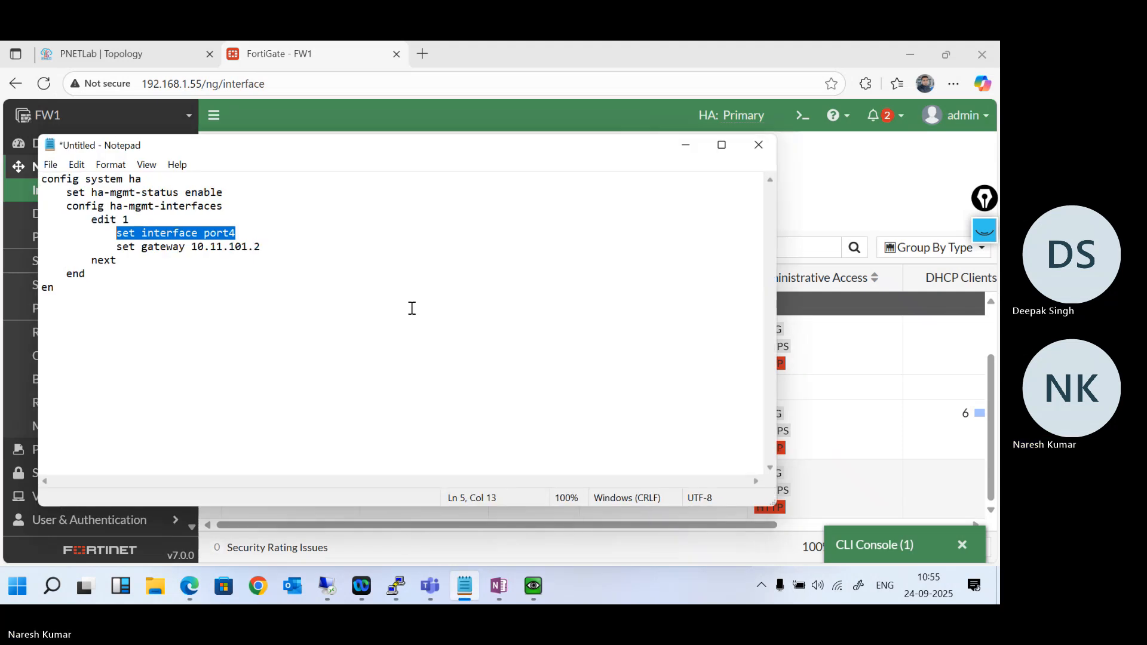
left_click(686, 145)
- Open FW1's HA cluster settings and inspect the Management Interface Reservation, including its interface choices
scroll(146, 405, "down", 2)
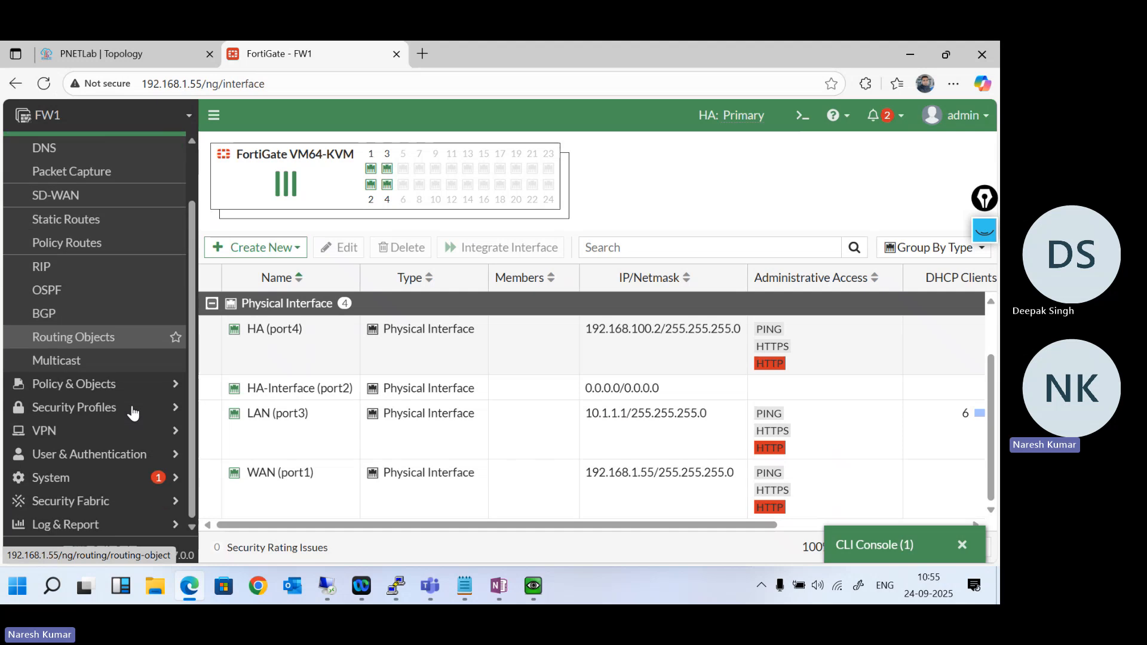
left_click(146, 487)
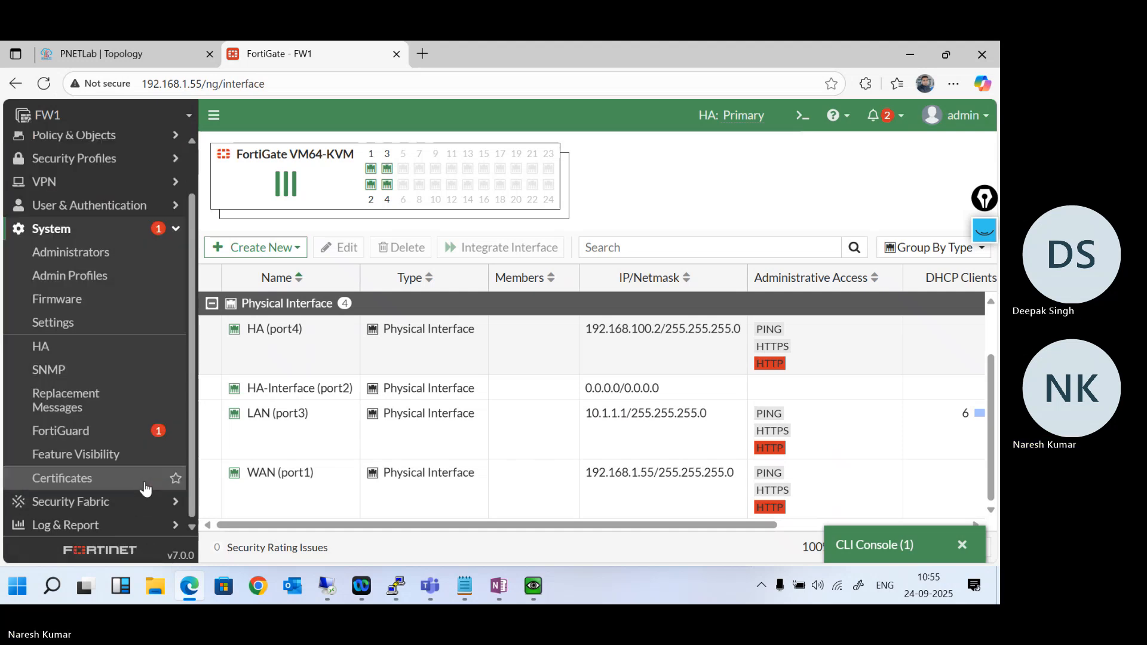
left_click(59, 356)
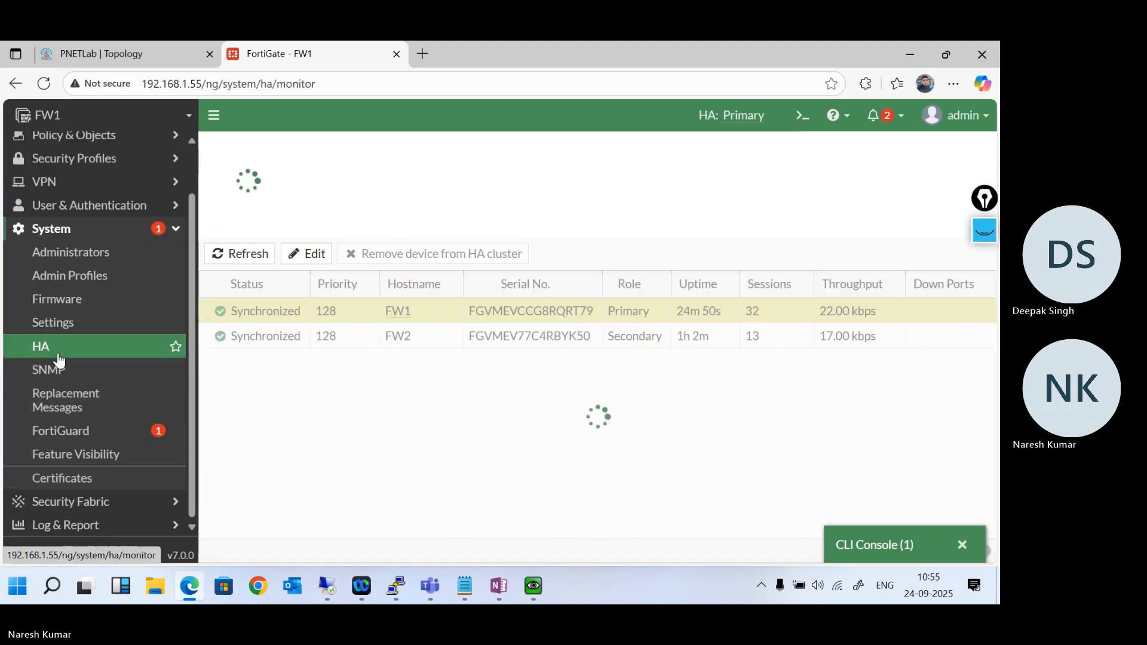
double_click(350, 312)
scroll(469, 415, "down", 2)
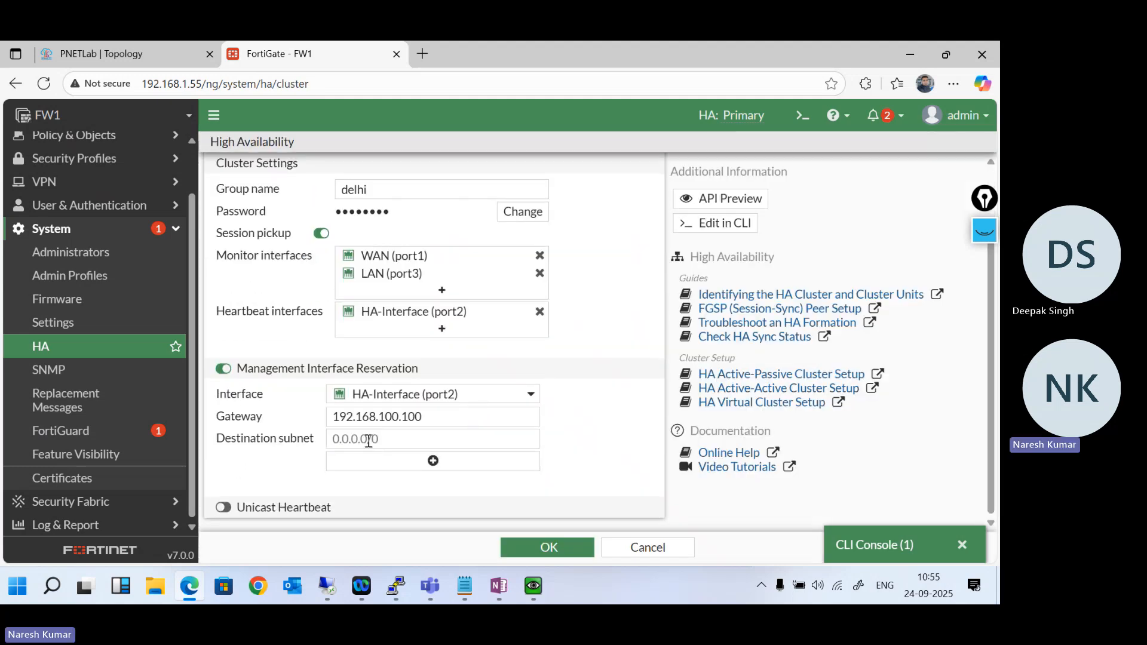
left_click(498, 397)
left_click(498, 398)
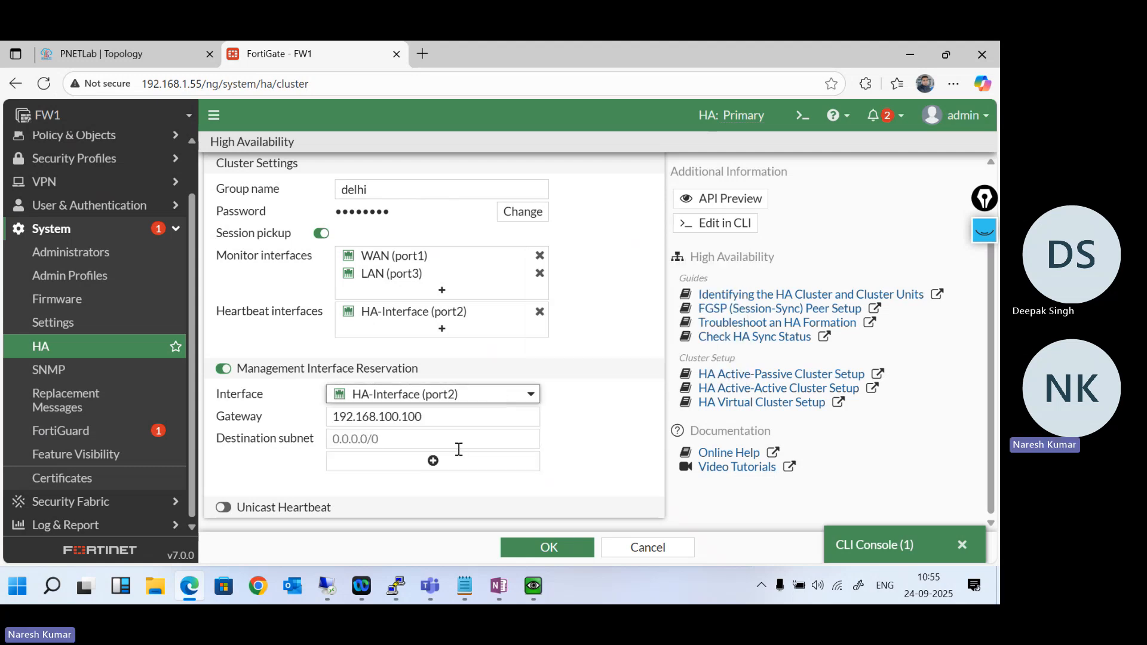
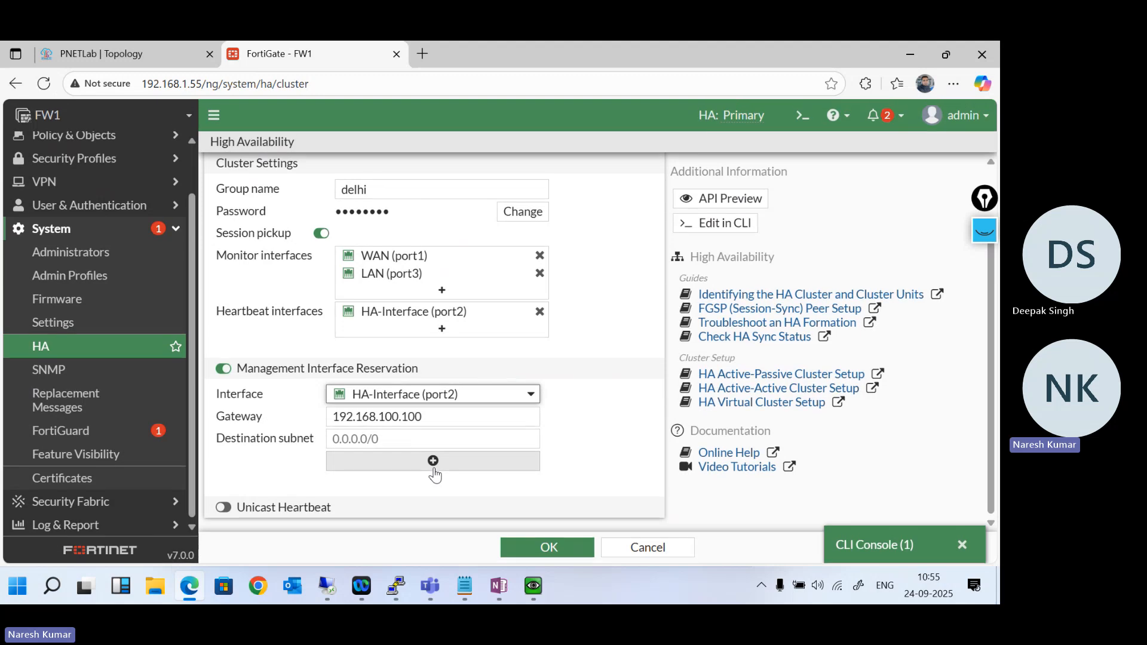
- Go to the lab topology, open the console of the Windows PC connected to R7, and minimise its command prompt
scroll(603, 397, "up", 1)
scroll(602, 399, "down", 1)
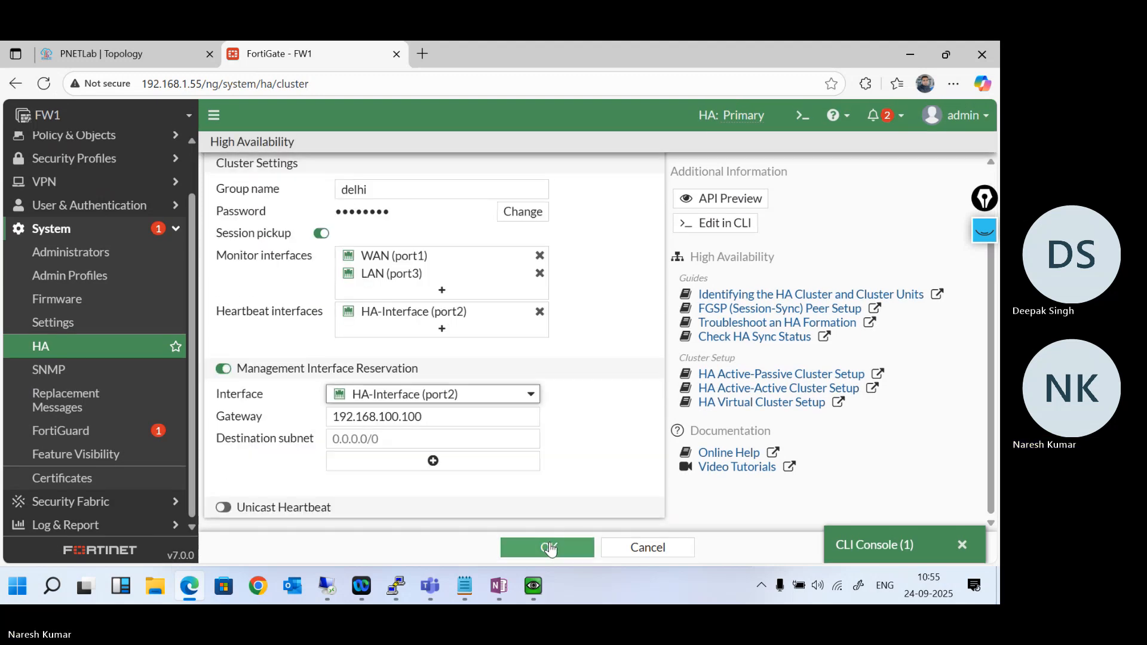
left_click(142, 58)
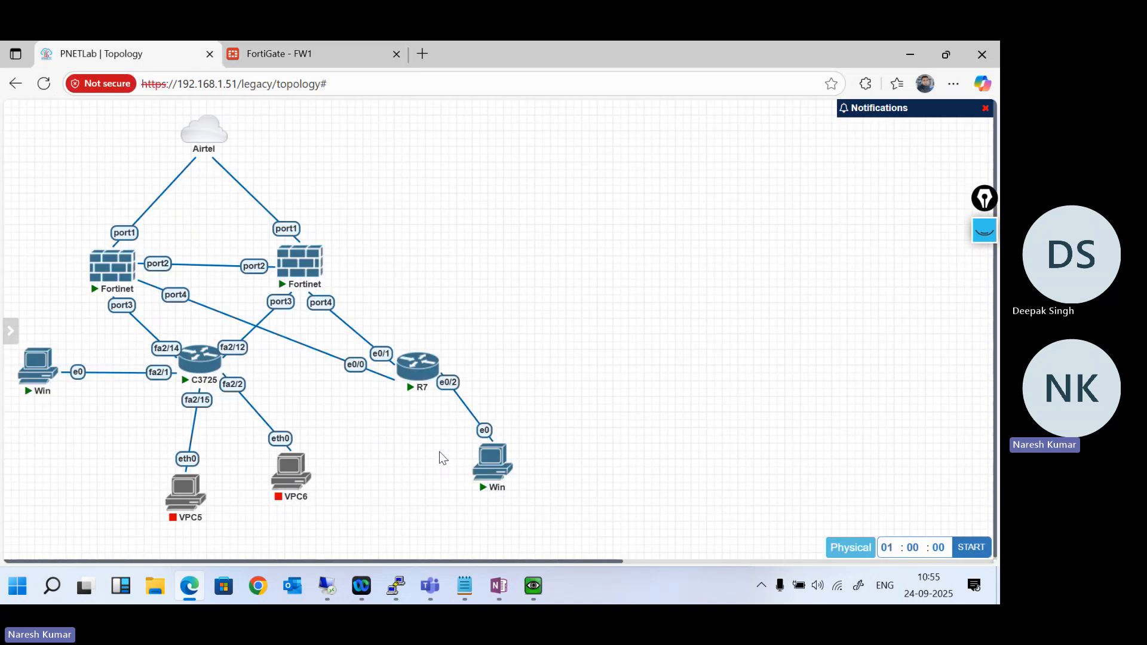
left_click(493, 458)
left_click(608, 199)
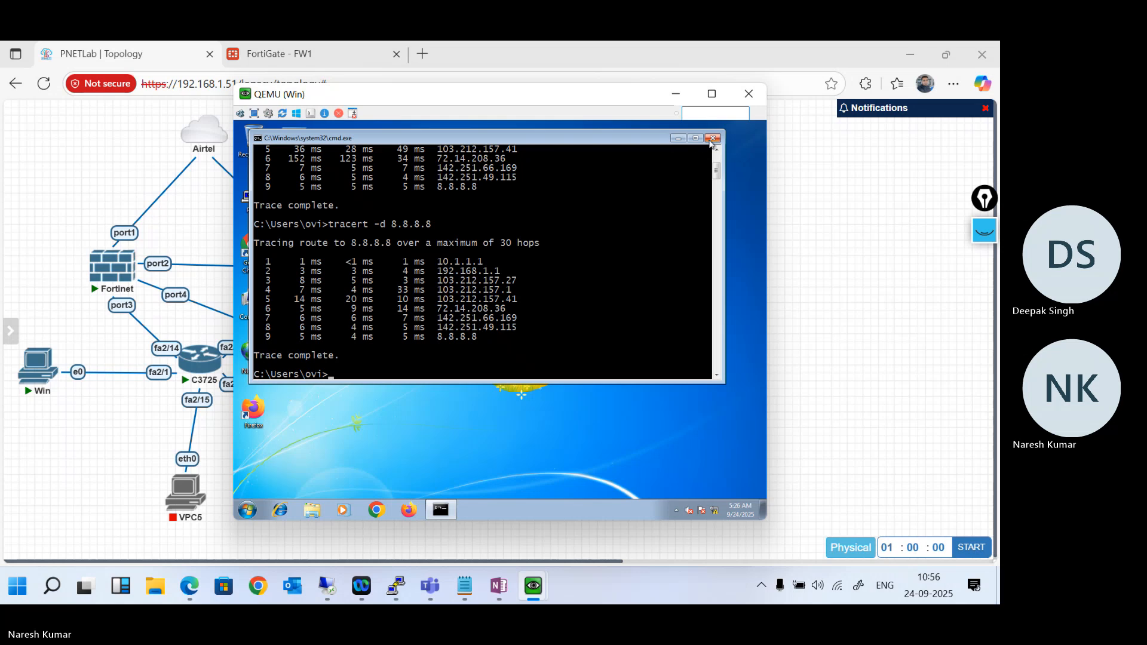
left_click(678, 139)
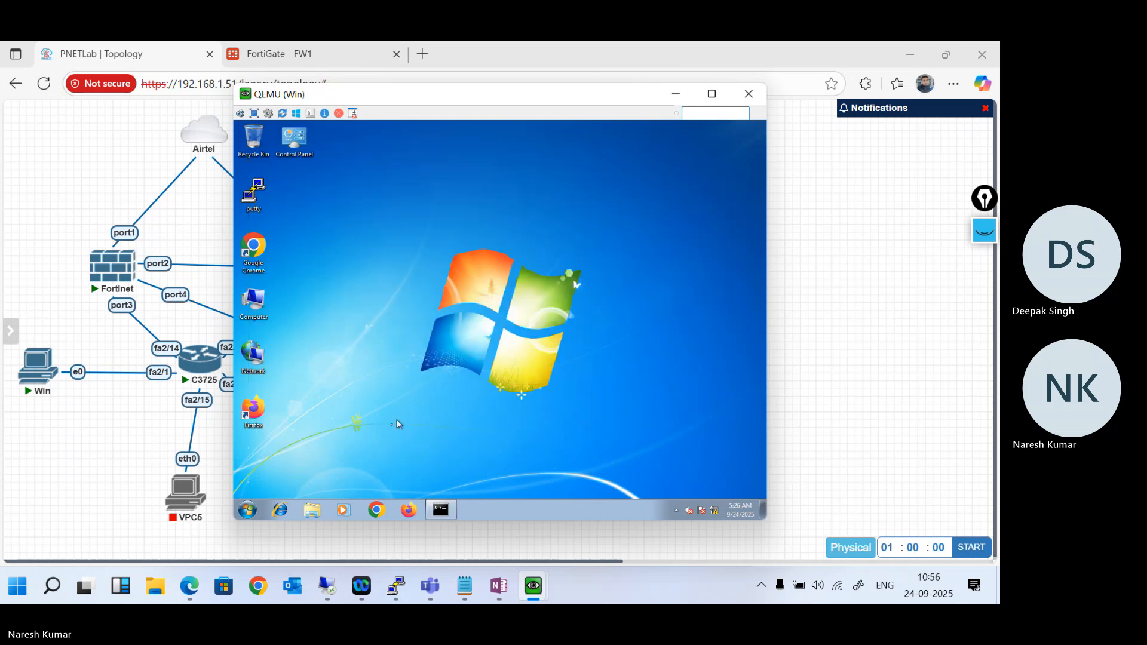
- Open the Windows PC's Network Connections by running ncpa.cpl
left_click(241, 513)
type("ncpa")
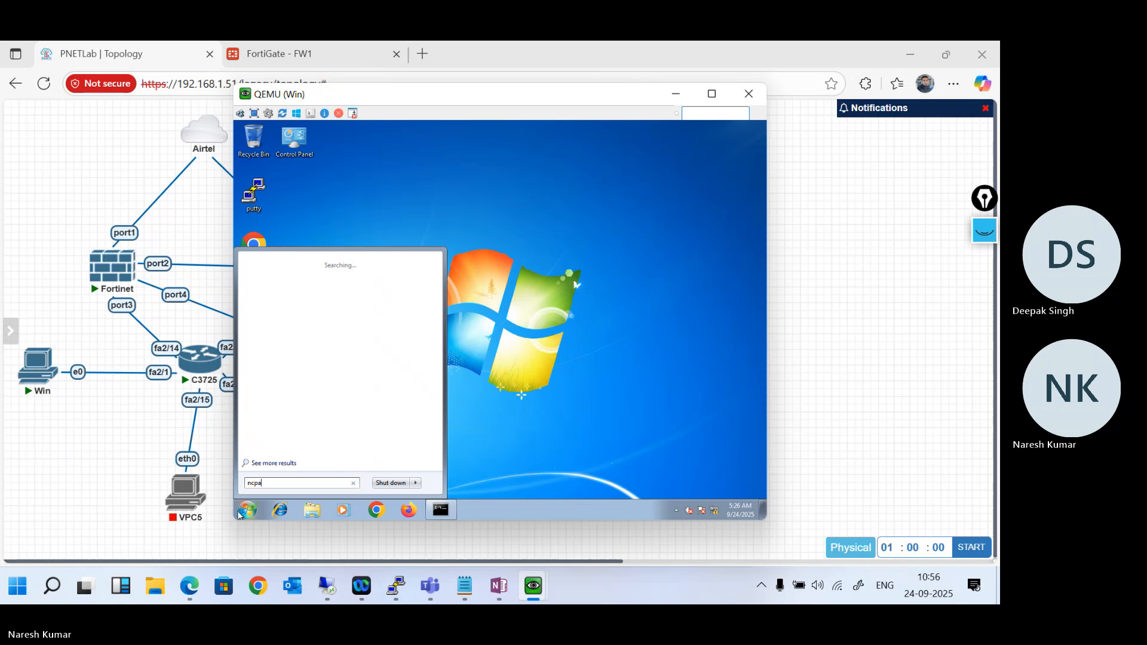
type(".cpl")
key("Return")
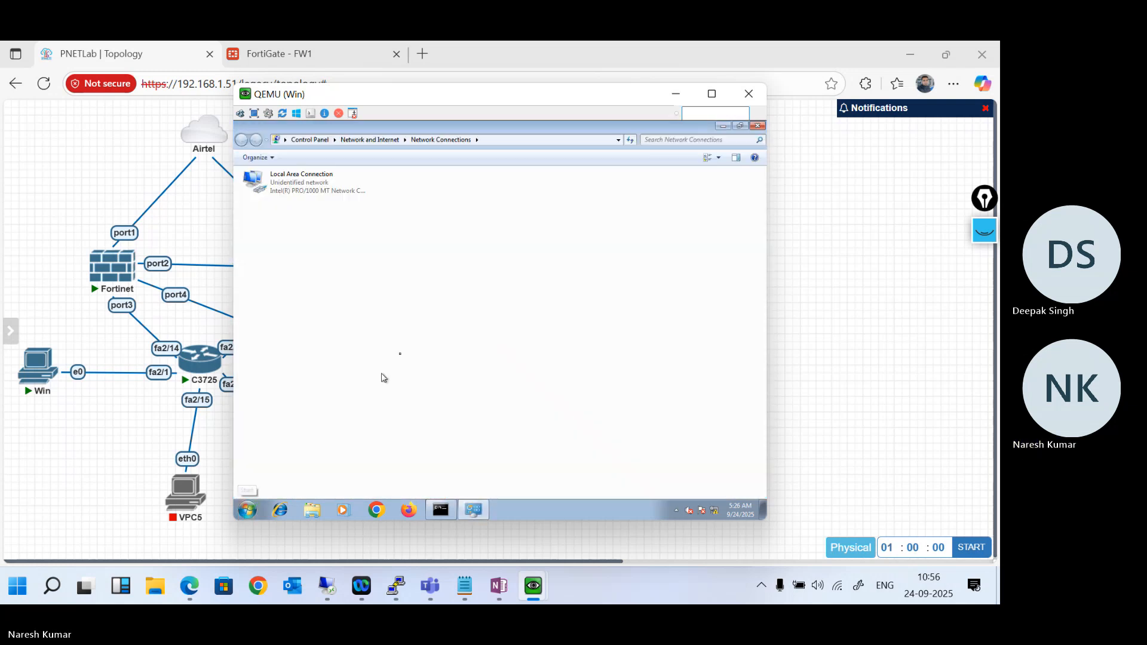
- Open Local Area Connection's IPv4 properties, select manual IP addressing, and minimise the PC's console
double_click(315, 190)
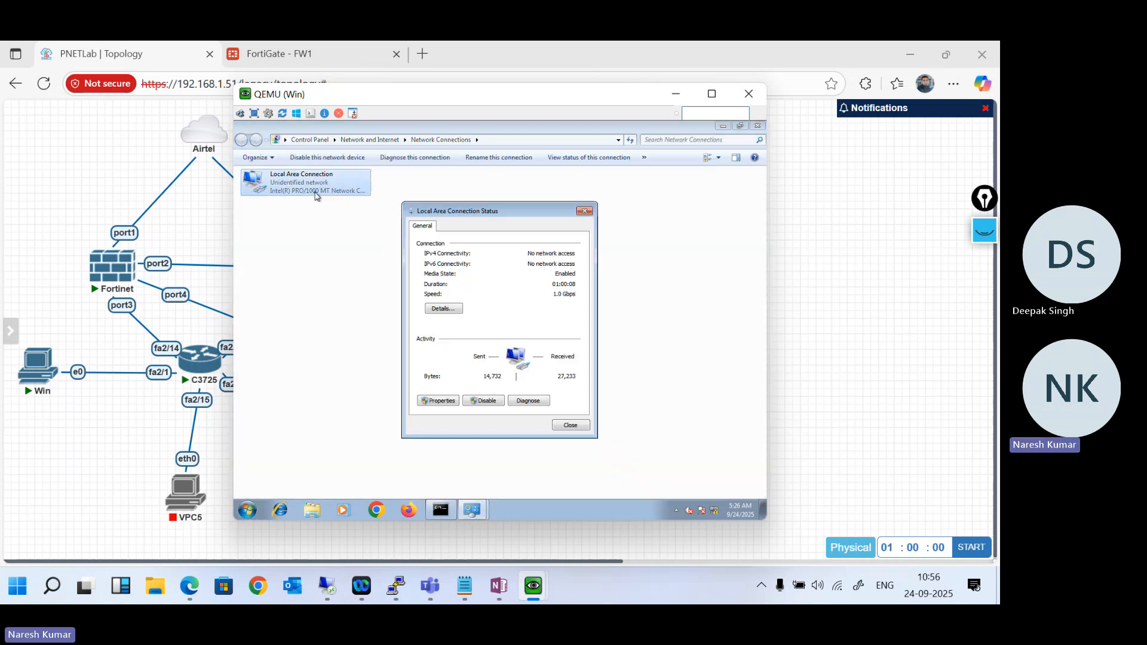
left_click(437, 401)
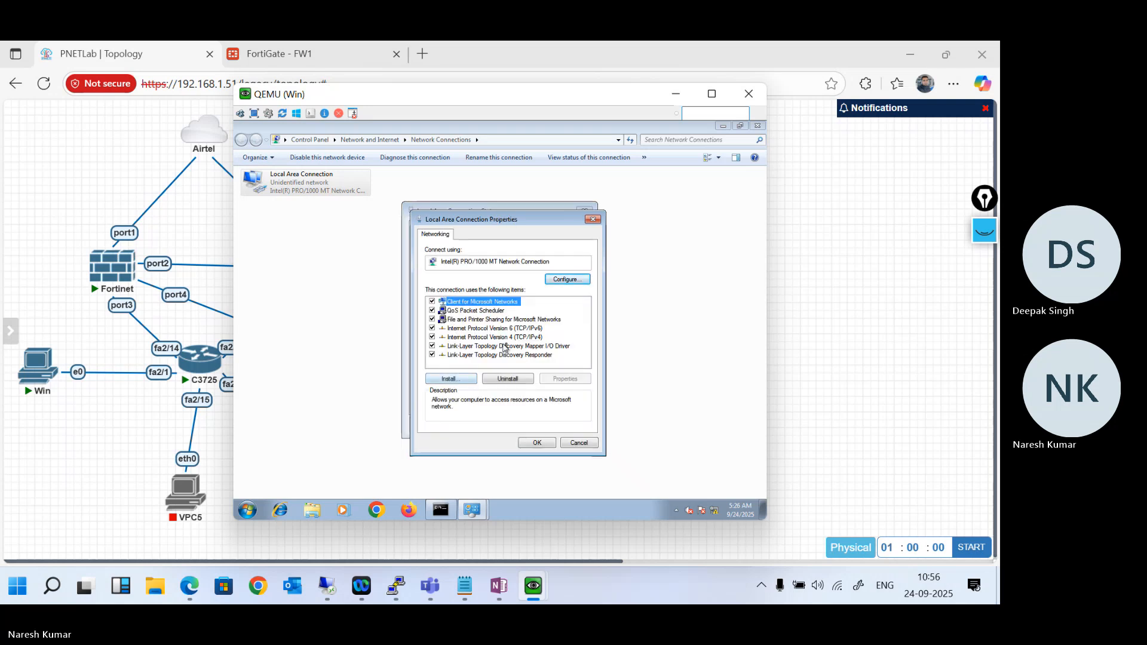
double_click(519, 337)
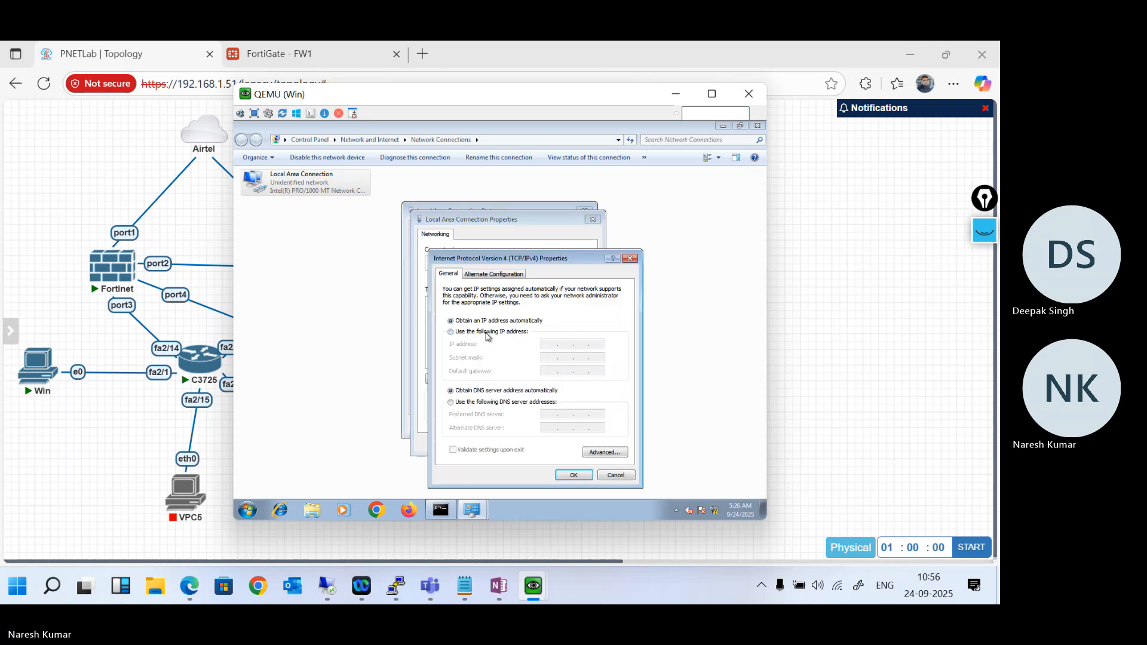
left_click(450, 332)
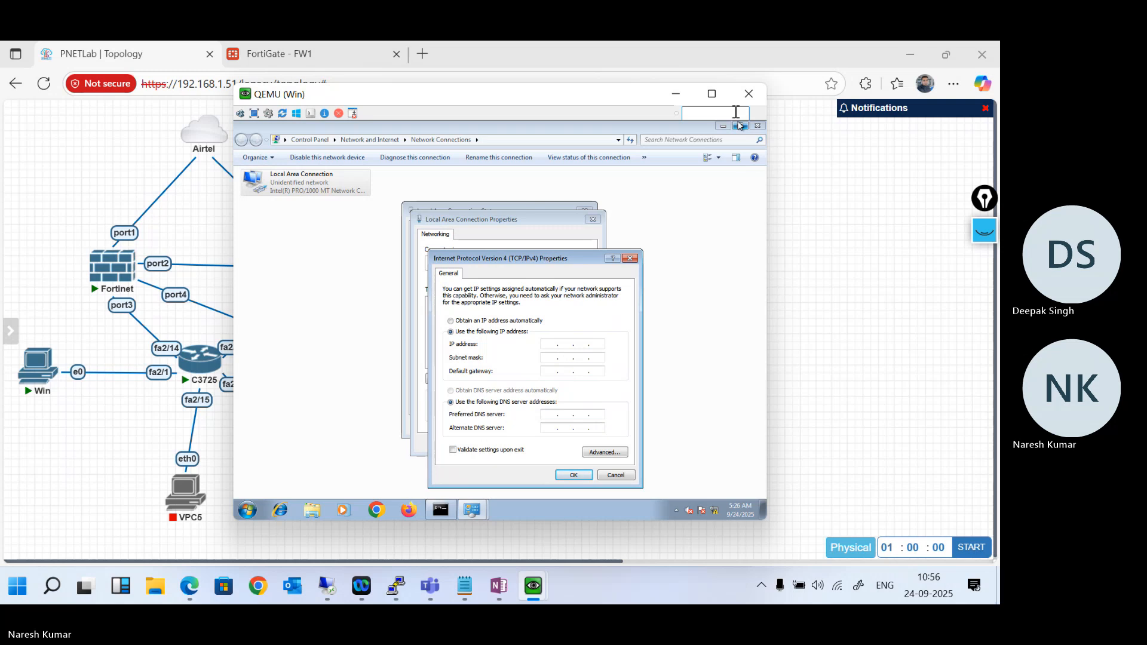
left_click(677, 94)
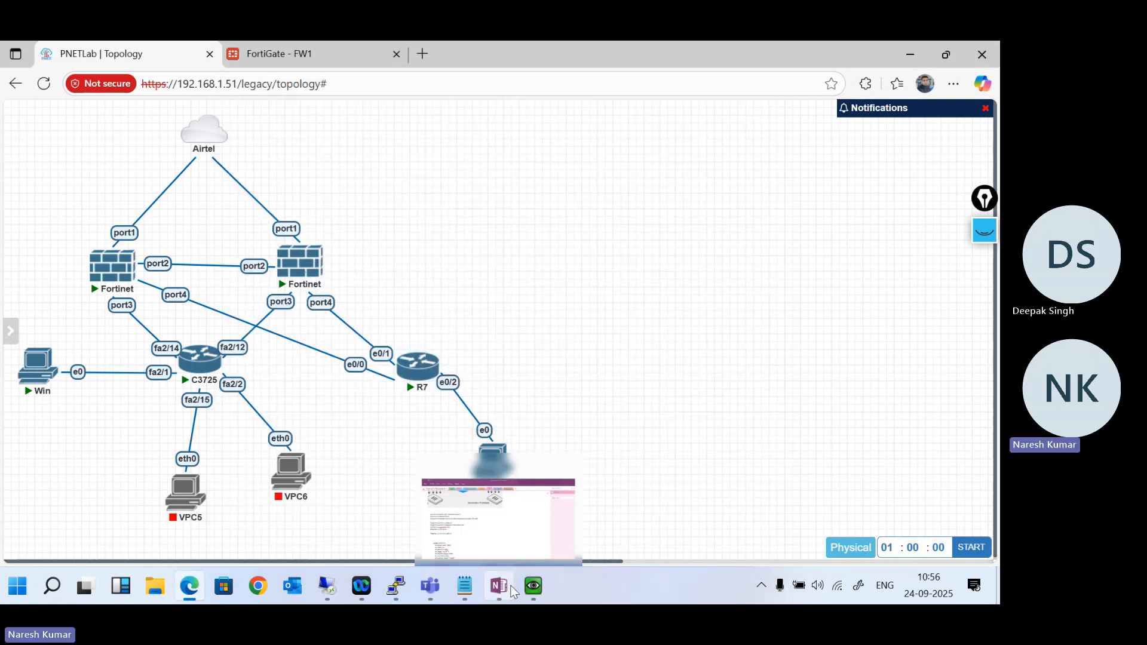
- Return to the FW1 page's CLI console and display FW2's HA configuration with show system ha
left_click(287, 48)
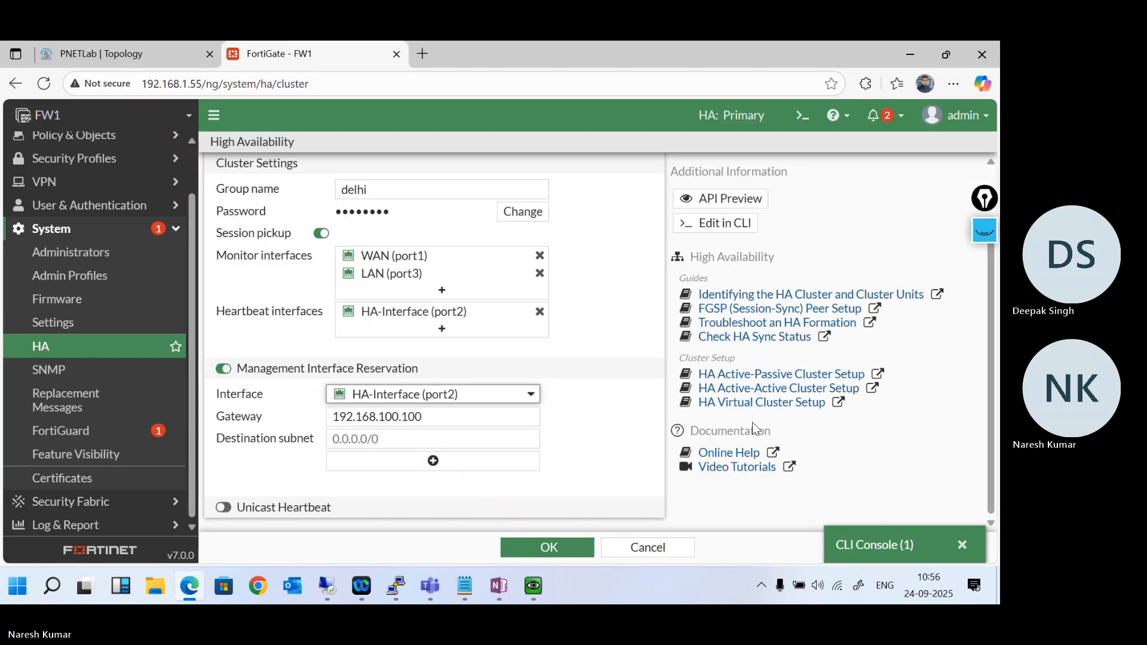
left_click(871, 545)
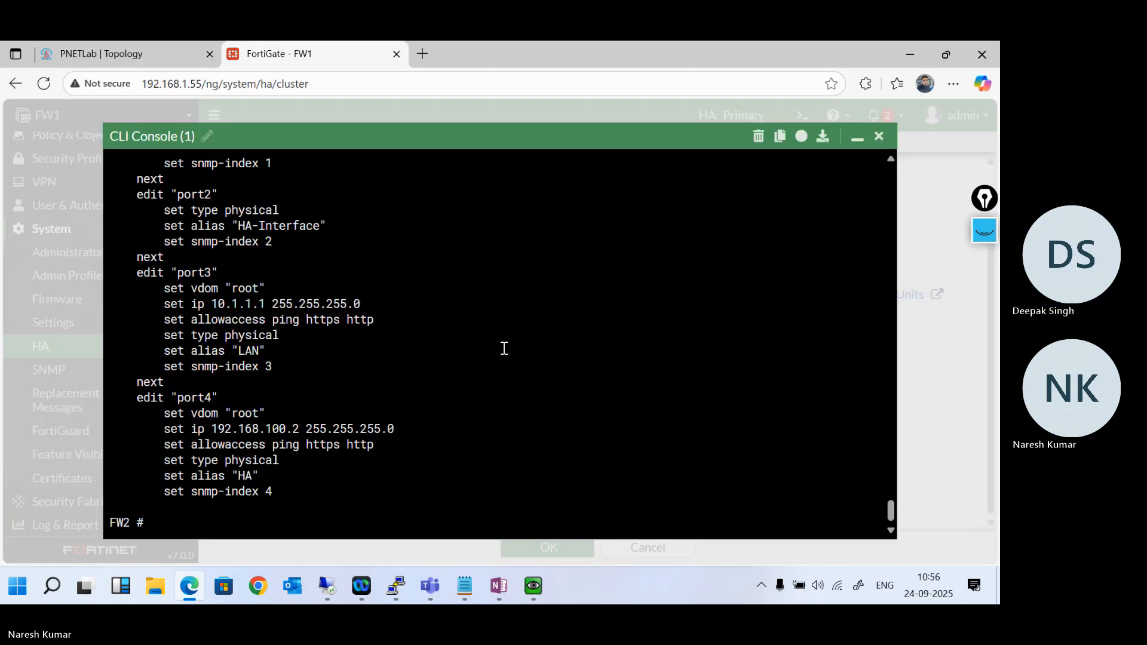
key("Return")
key("Return")
type("show system ha")
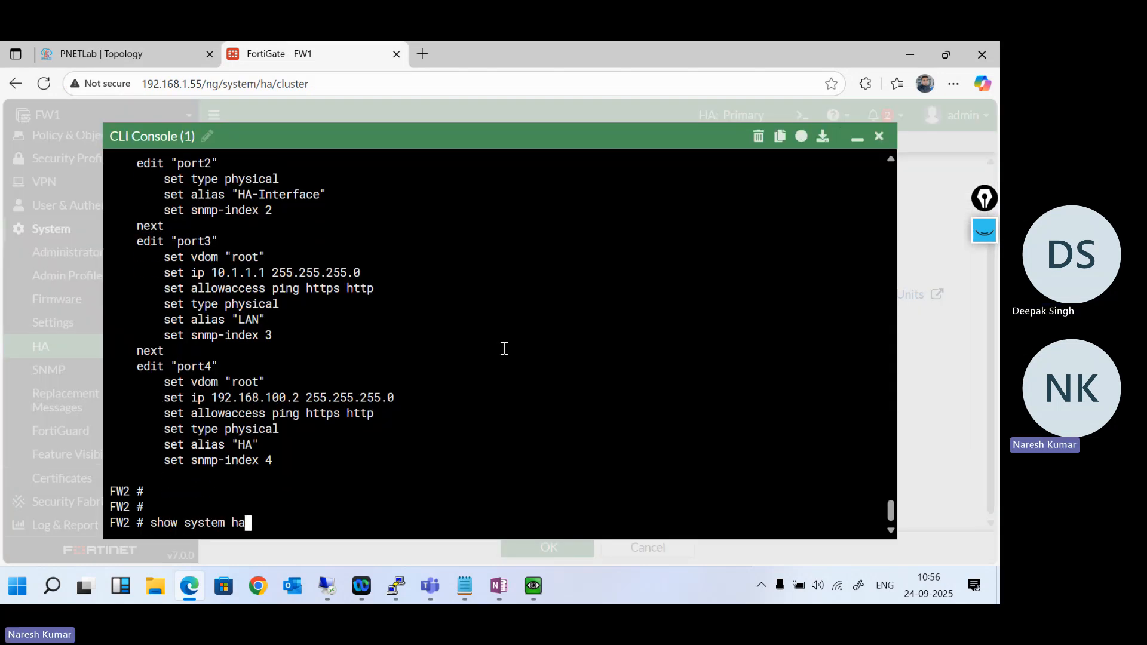
key("Return")
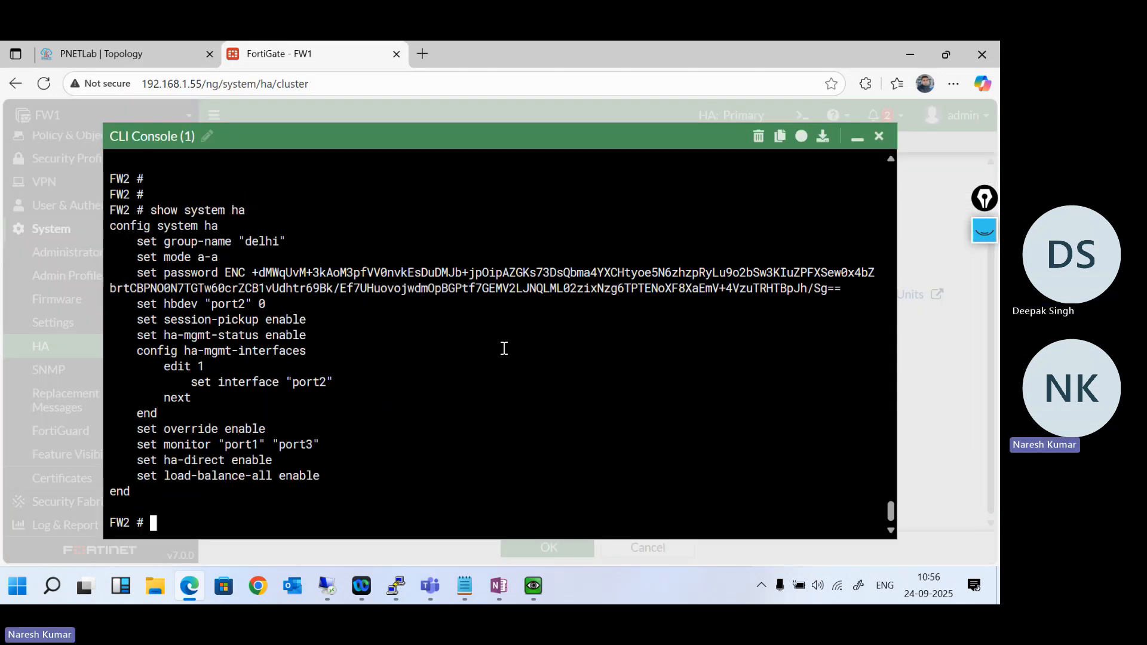
- Check the interface under ha-mgmt-interfaces and enter FW2's HA configuration with config system ha
left_click_drag(193, 385, 320, 386)
left_click(358, 396)
type("config system ha")
key("Return")
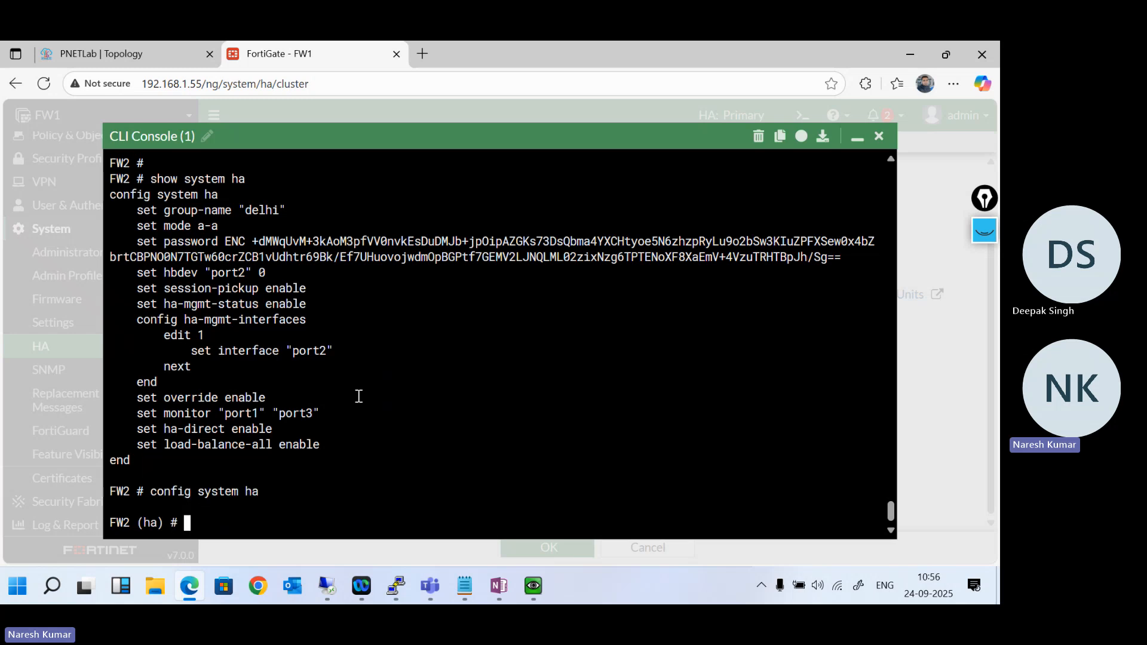
type("edi")
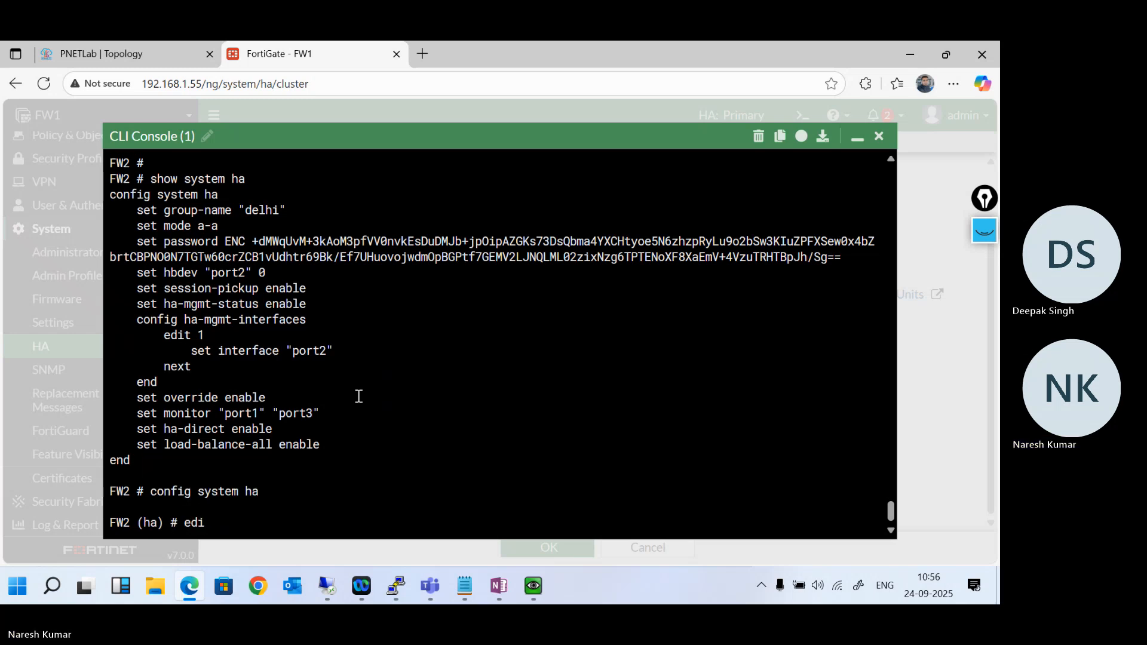
key("BackSpace")
key("BackSpace")
key("BackSpace")
- List the options for ha-mgmt-status and set it to enable on FW2
type("set")
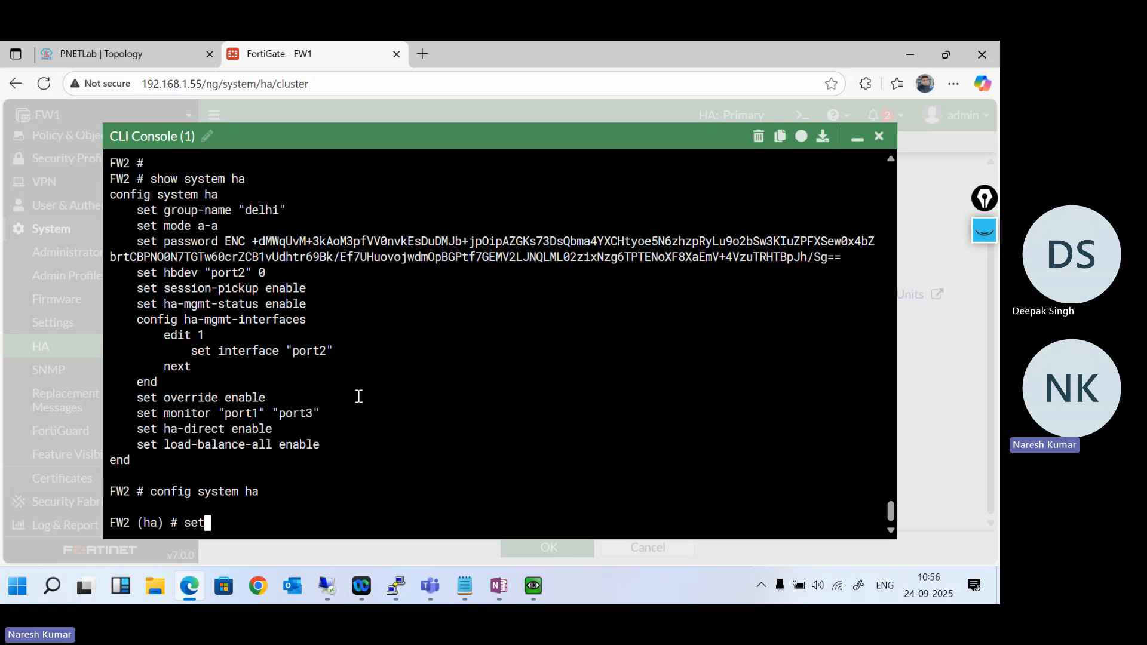
type(" ha-mgmt-status")
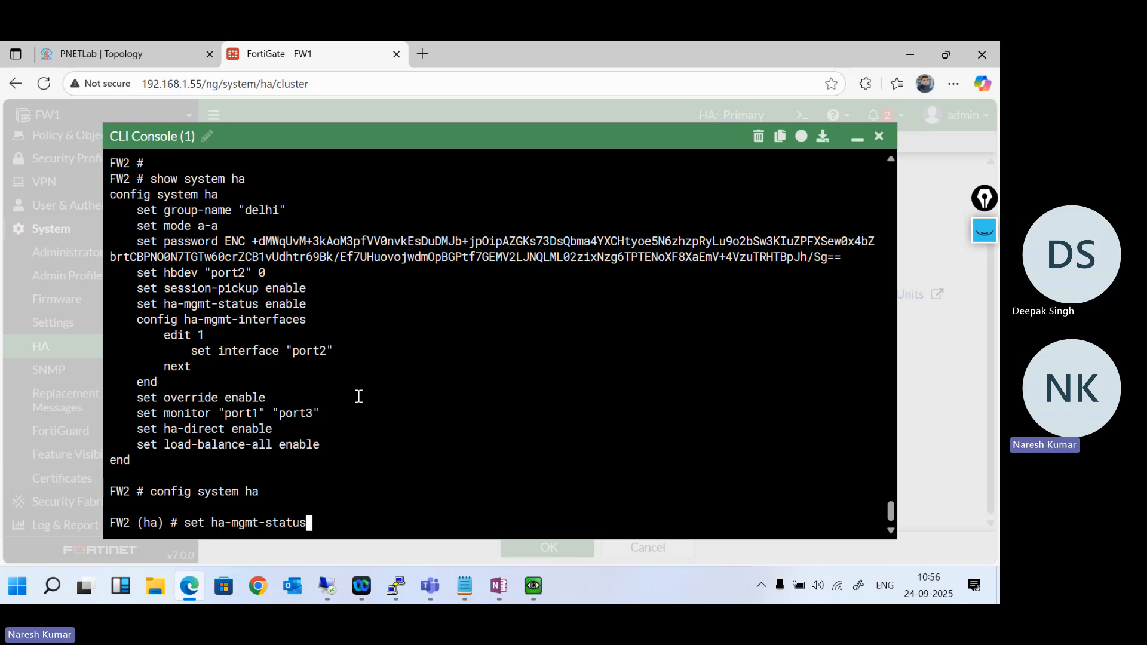
type(" ?")
type("enable")
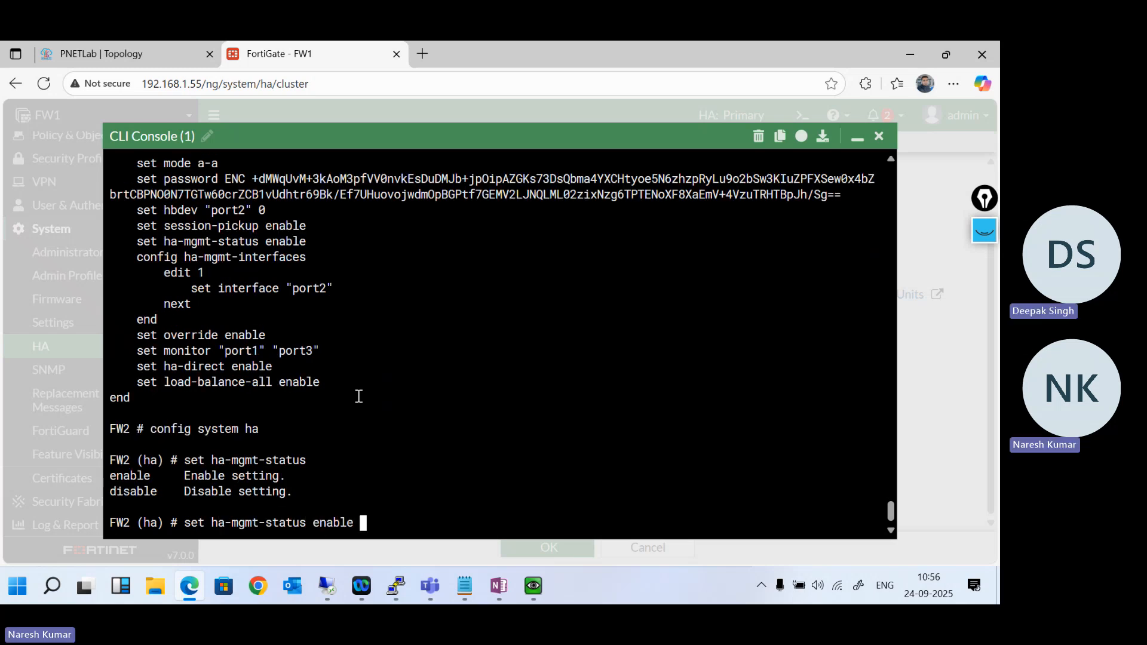
key("Return")
- Display the current settings inside FW2's HA configuration with show
key("Return")
key("Return")
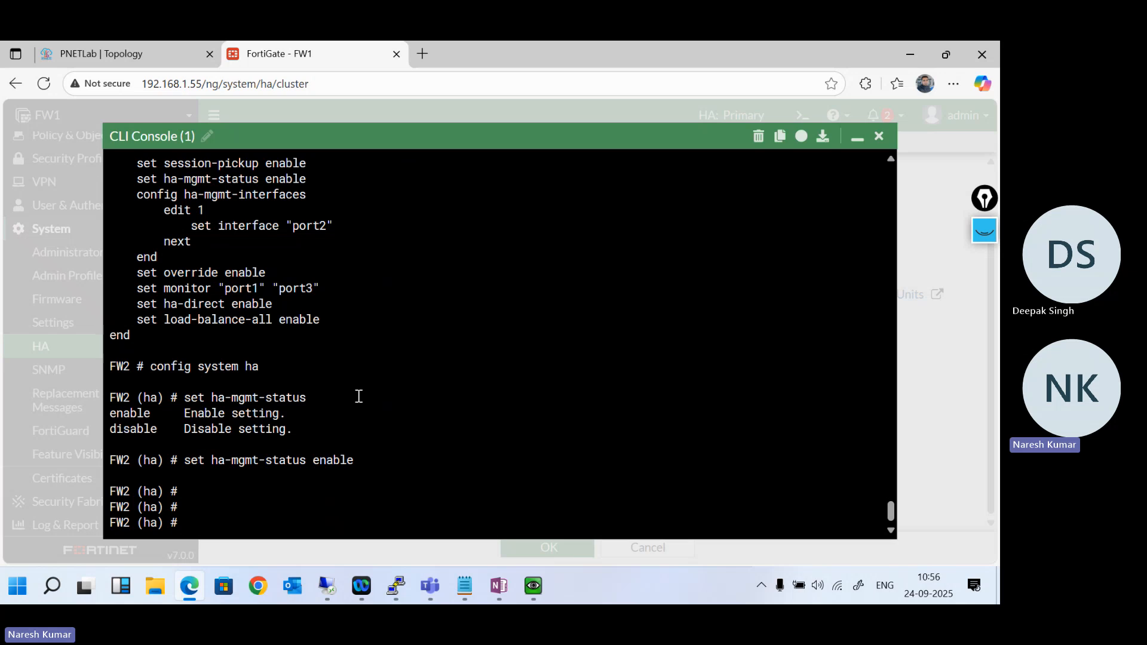
type("e")
type("show")
key("Return")
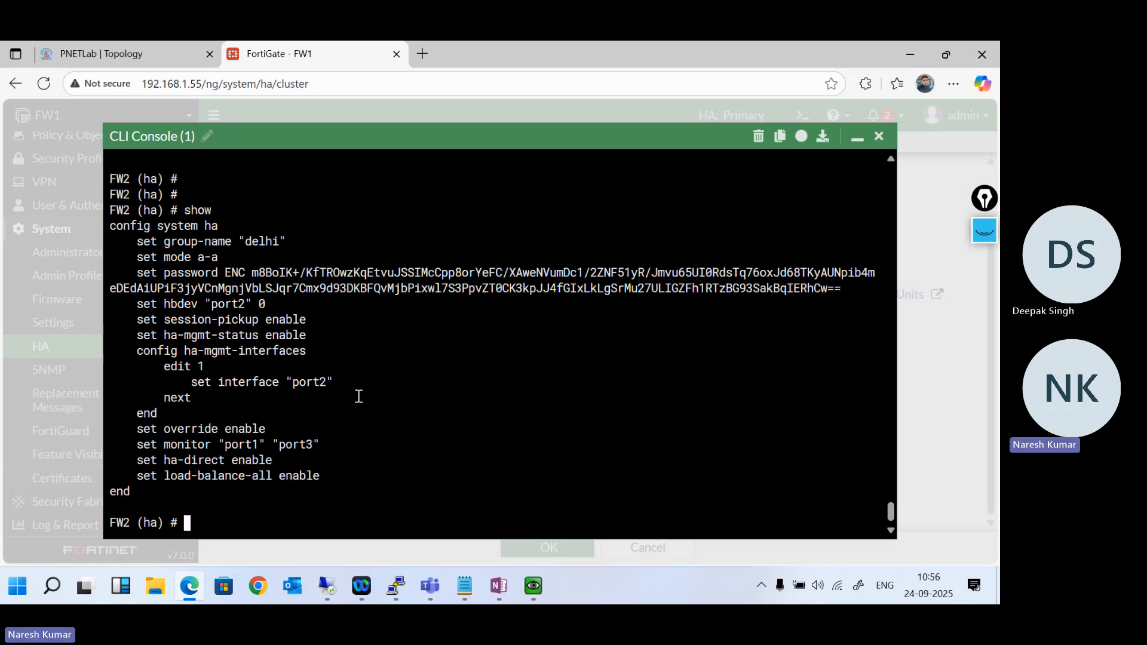
key("Return")
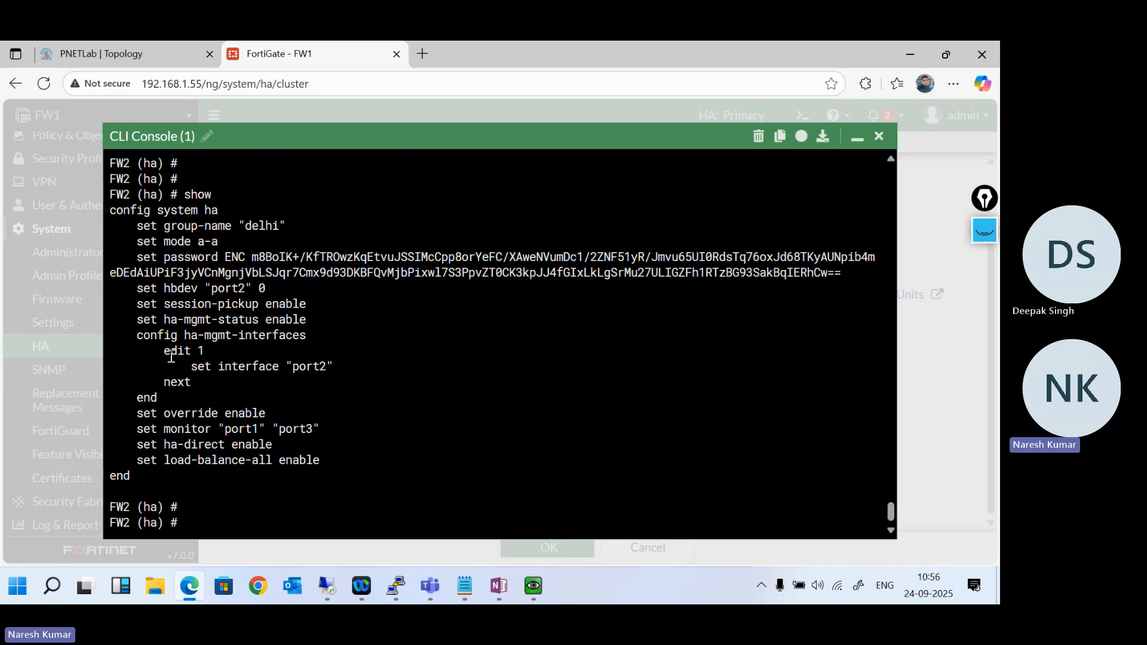
type("ed")
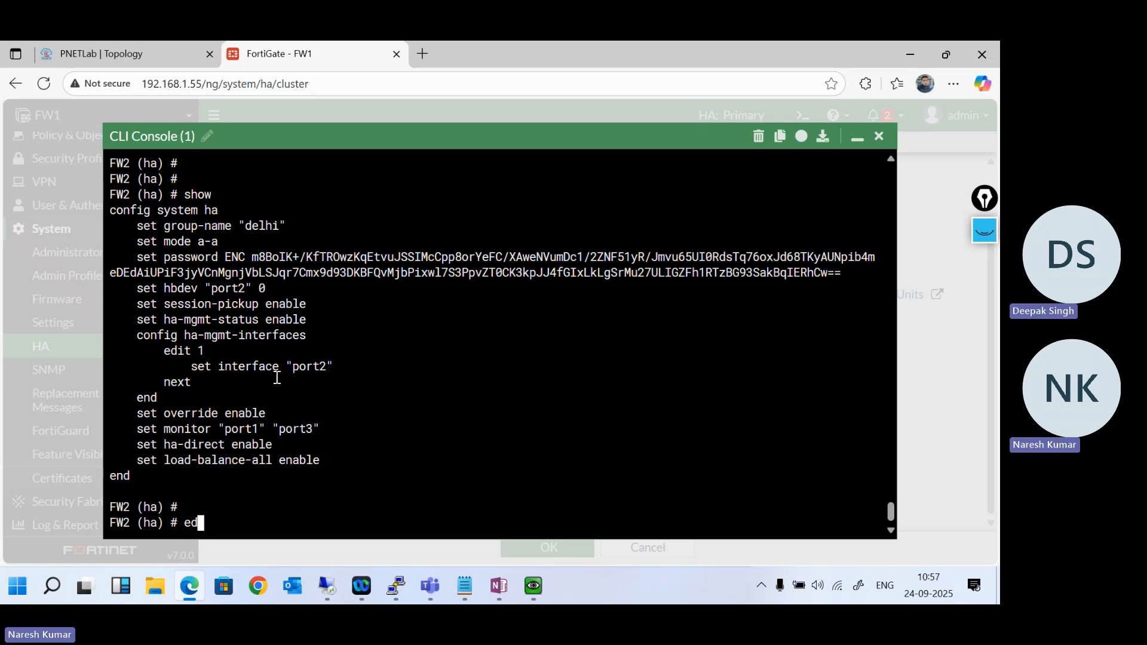
type("i")
key("BackSpace")
key("BackSpace")
key("BackSpace")
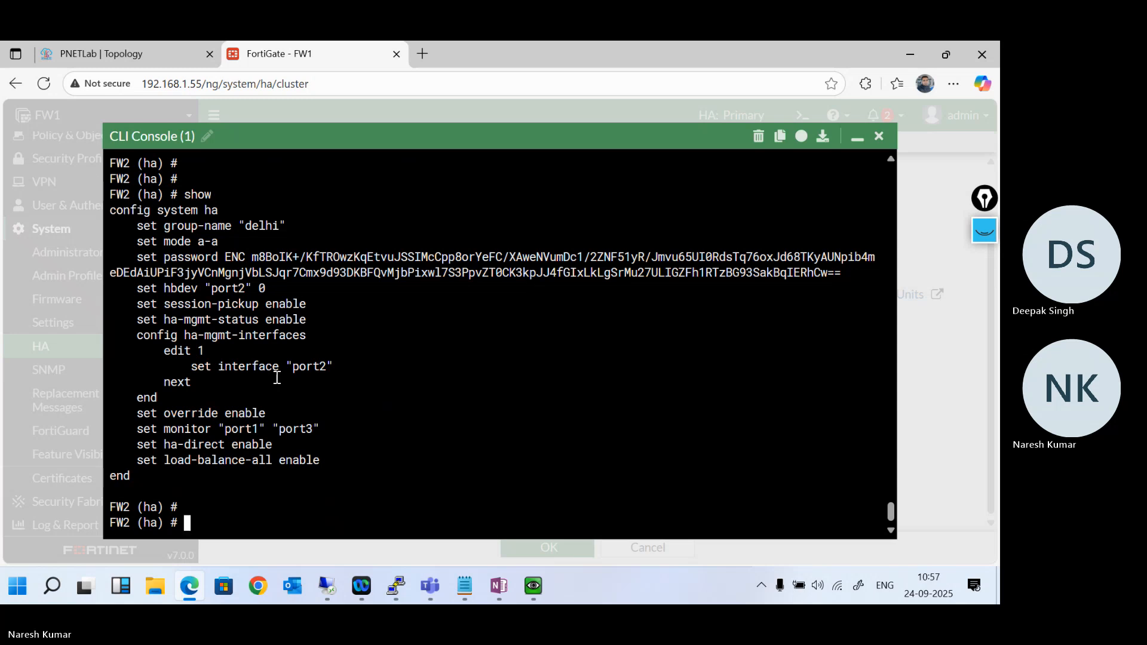
- Enter FW2's config ha-mgmt-interfaces section and list its entries with show
left_click_drag(138, 335, 307, 338)
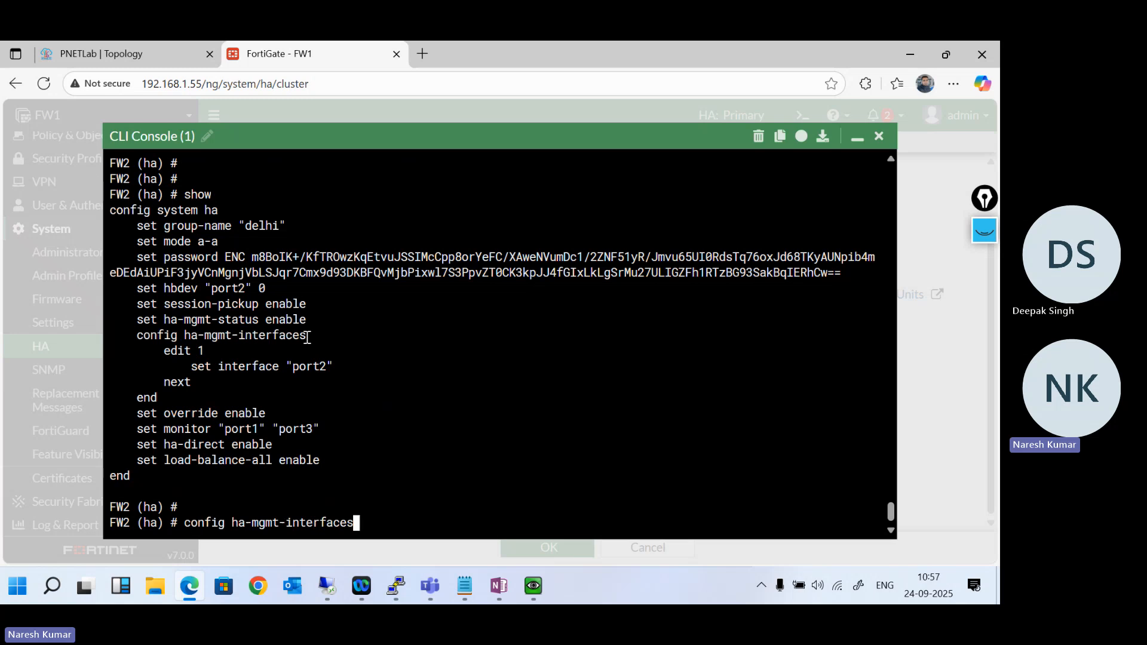
type("config ha-mgmt-interfaces")
key("Return")
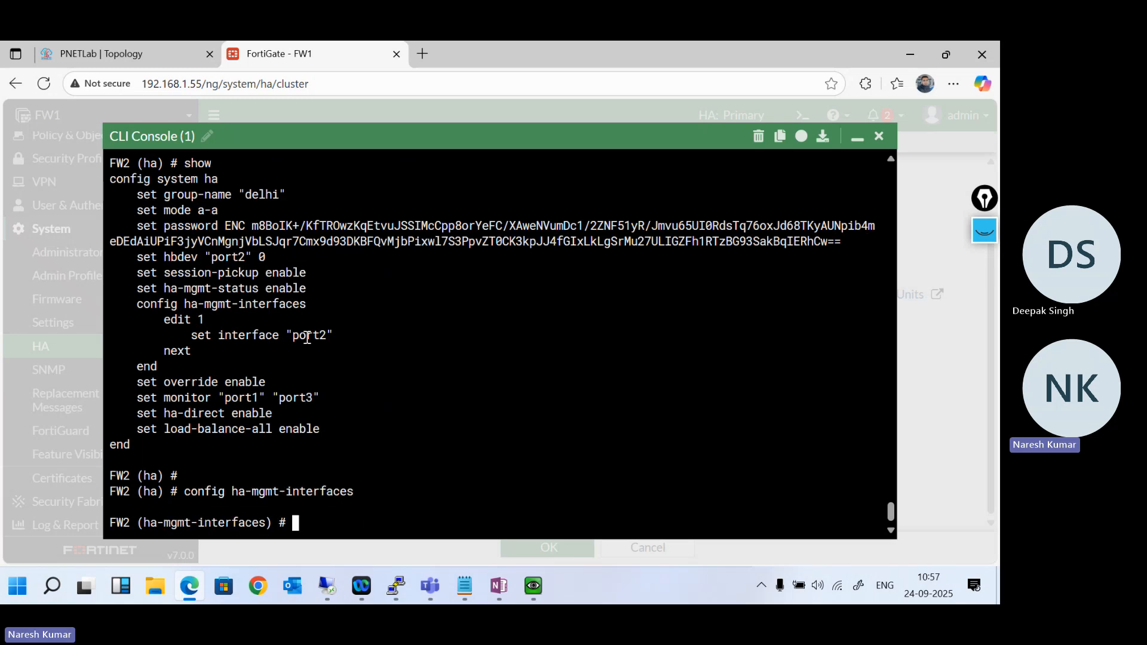
type("show")
key("Return")
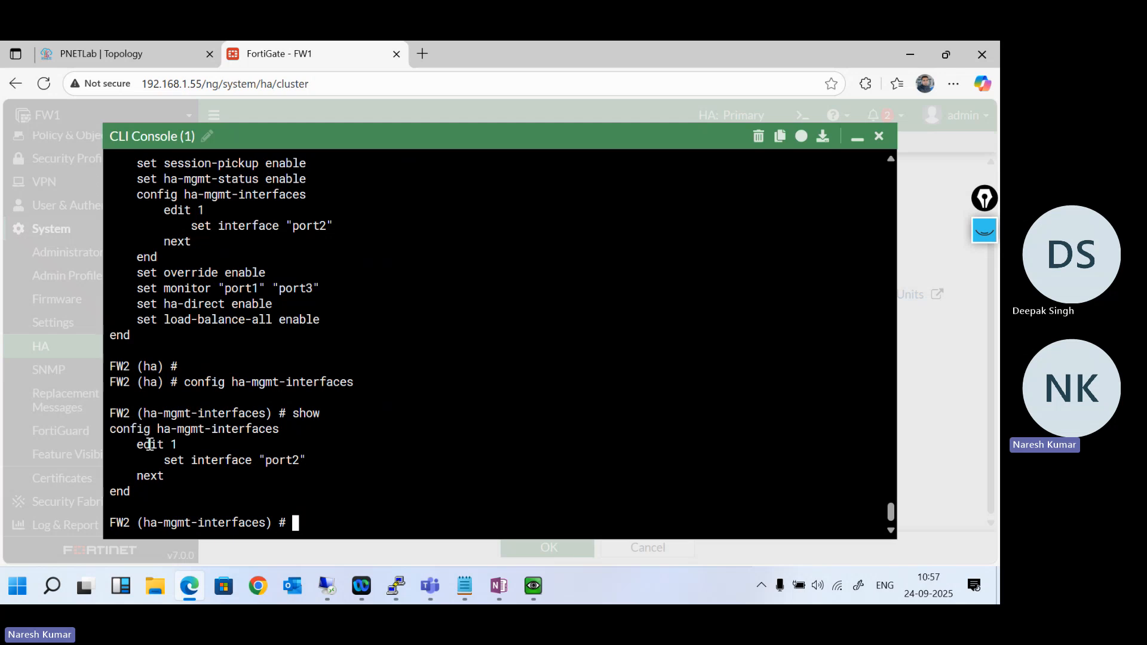
- Edit entry 1 under FW2's ha-mgmt-interfaces and set its gateway to 192.168.100.100
type("edit 1")
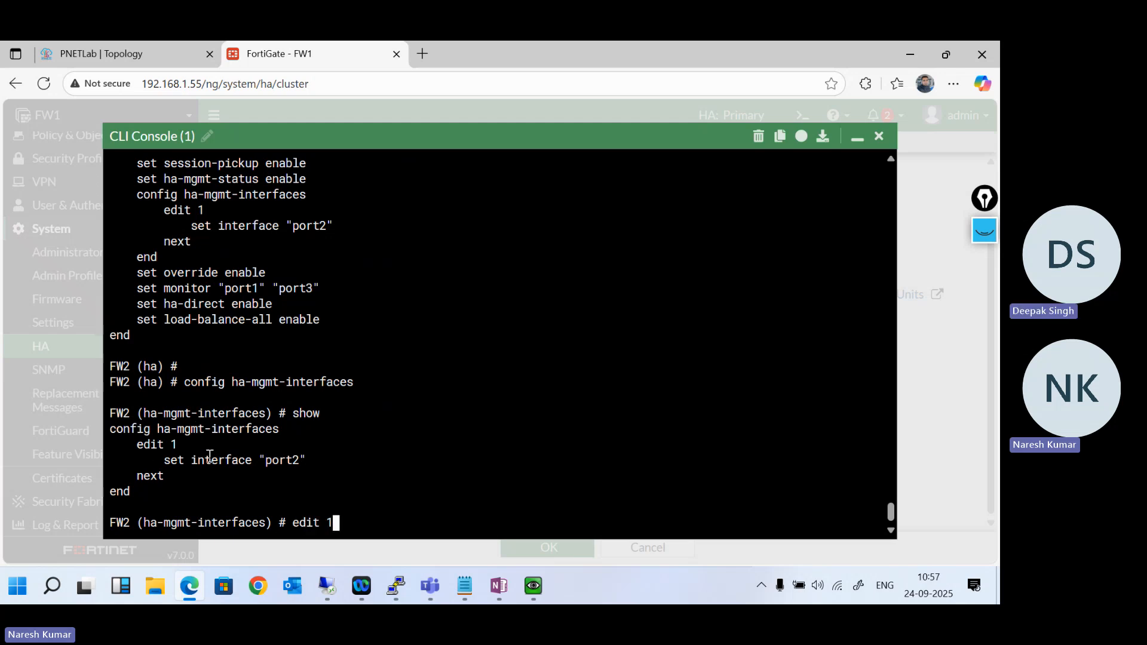
key("Return")
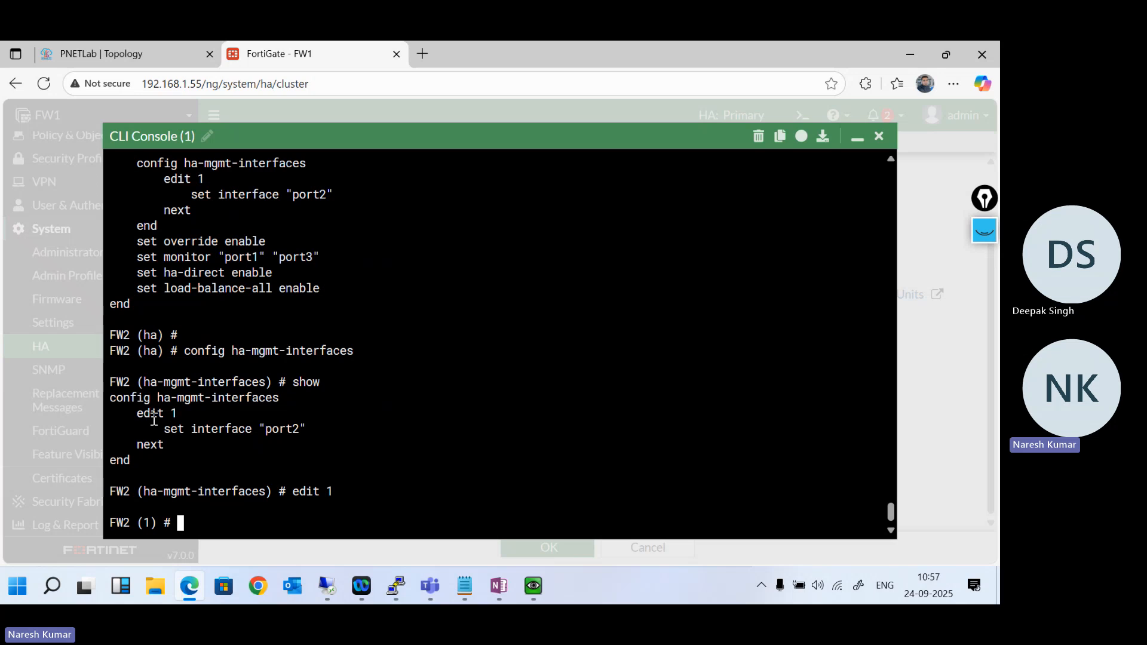
type("set gateway")
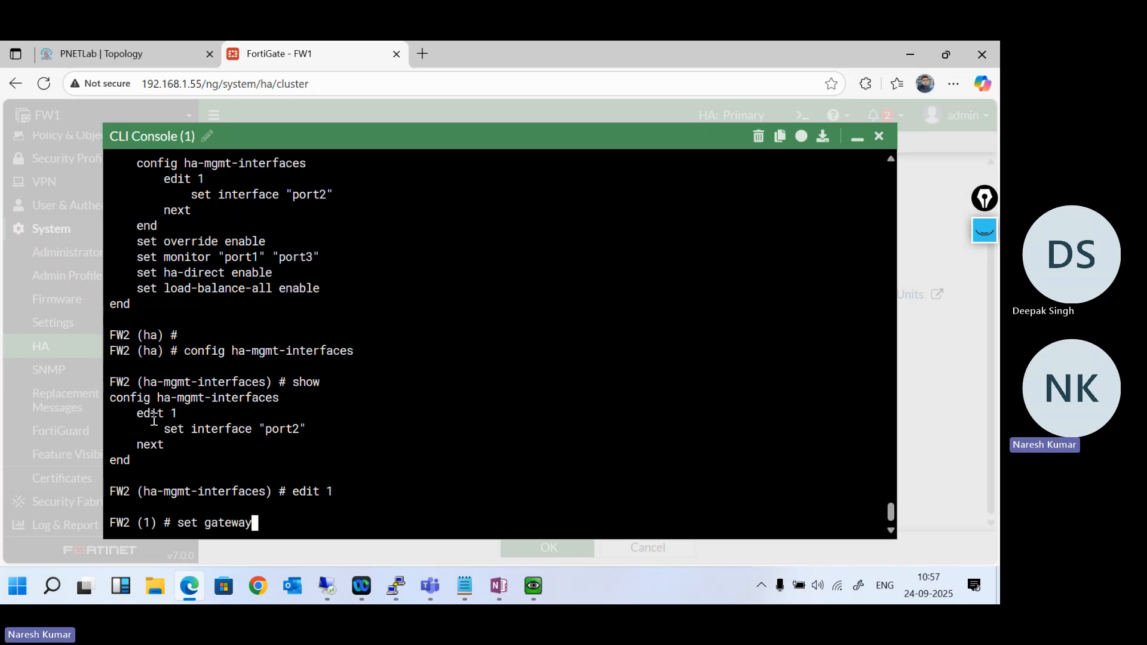
type(" 192.168.100.100")
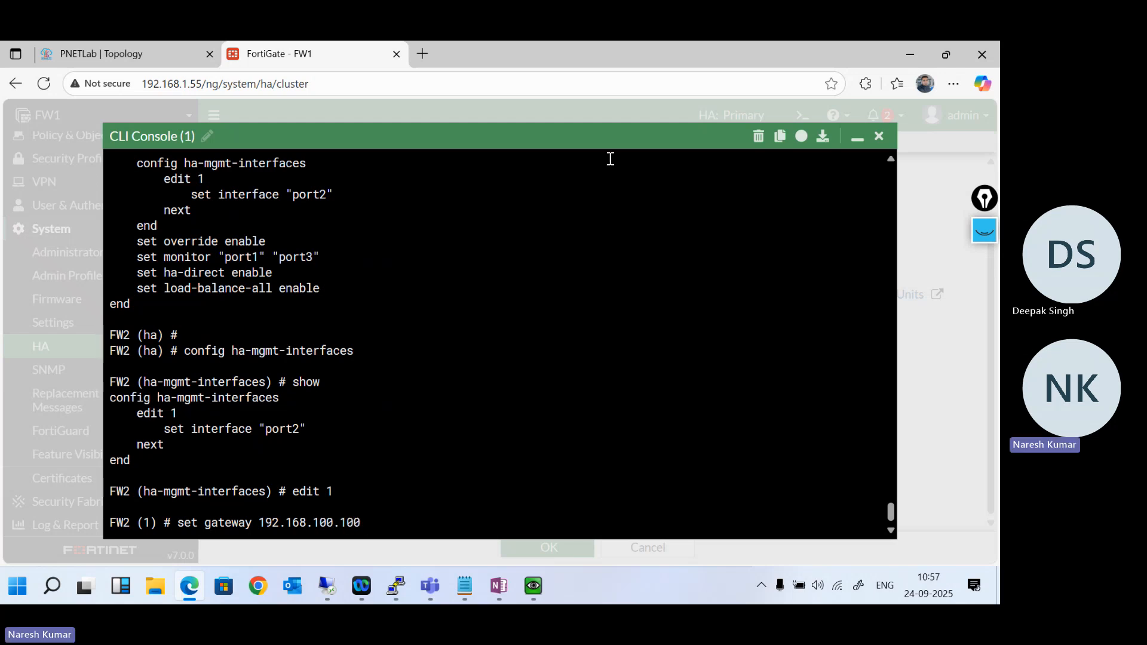
left_click(856, 138)
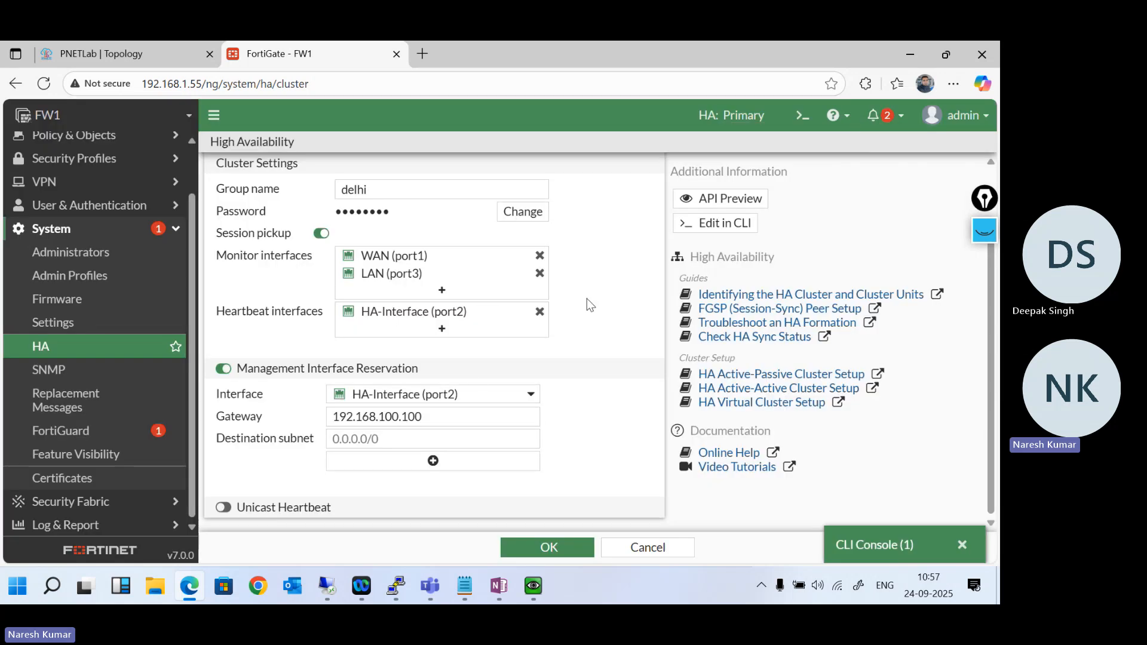
left_click(876, 546)
key("Return")
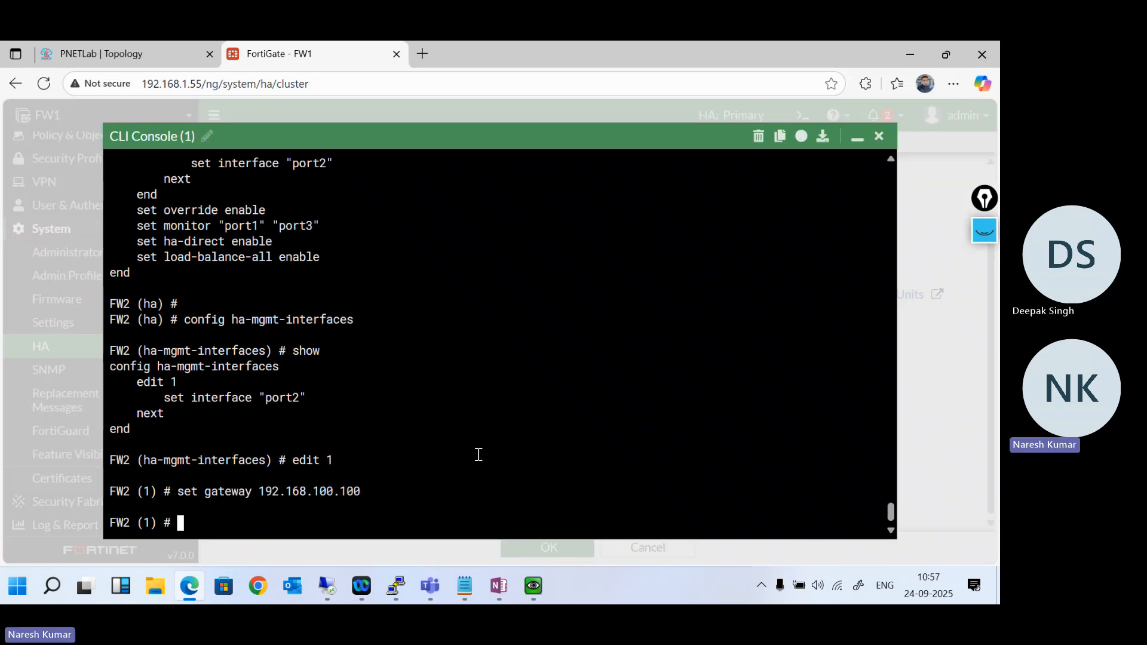
- List the interface options for FW2's HA management entry 1 and set its interface to port2
type("next")
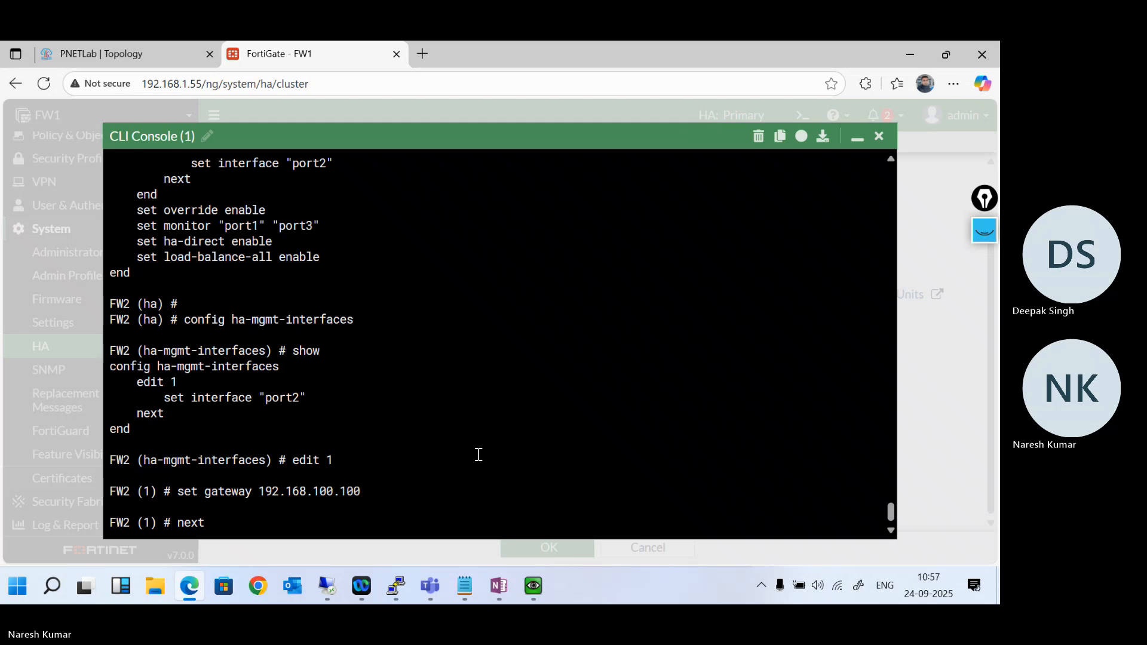
key("BackSpace")
key("BackSpace")
key("BackSpace")
key("BackSpace")
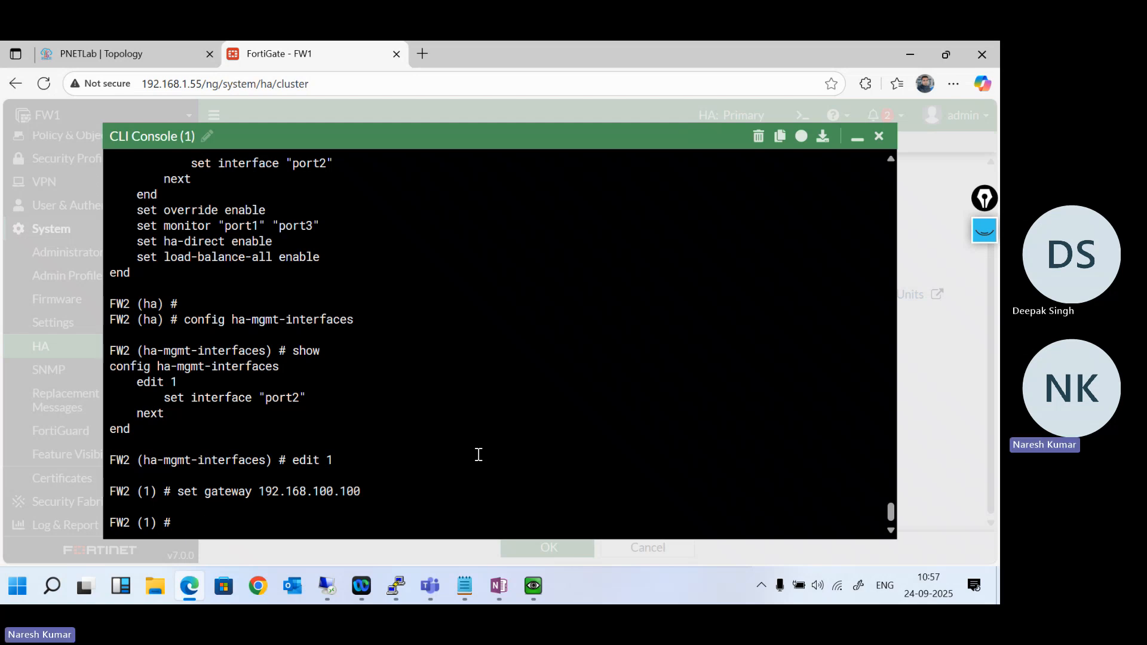
type("et in")
key("BackSpace")
key("BackSpace")
key("BackSpace")
key("BackSpace")
key("BackSpace")
type("set interface")
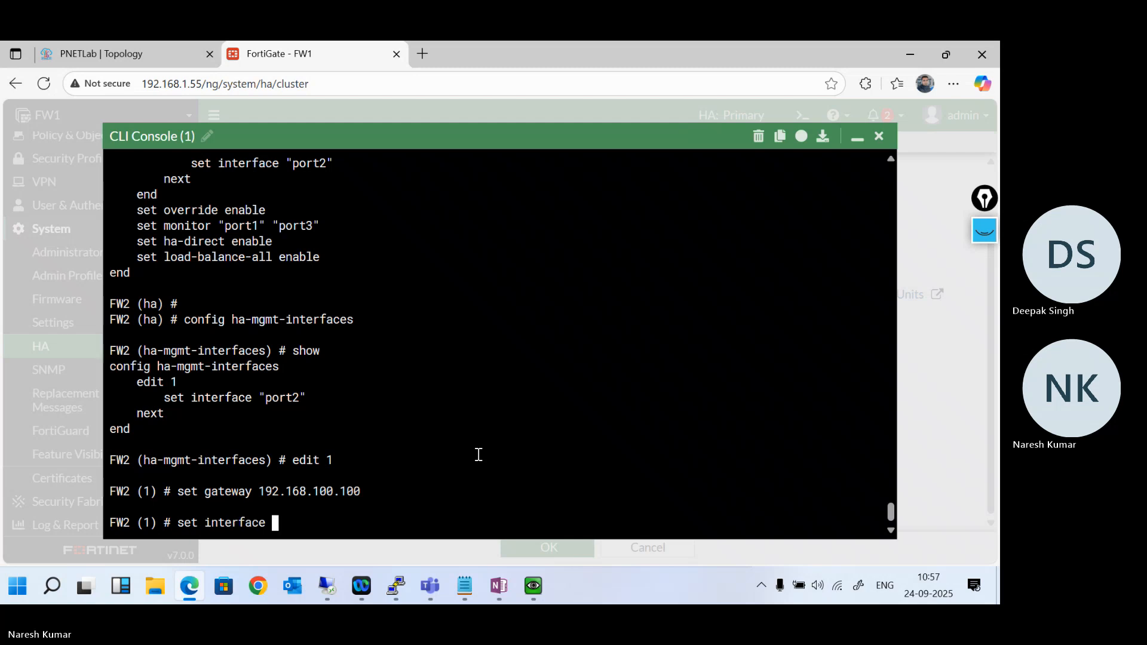
key("question")
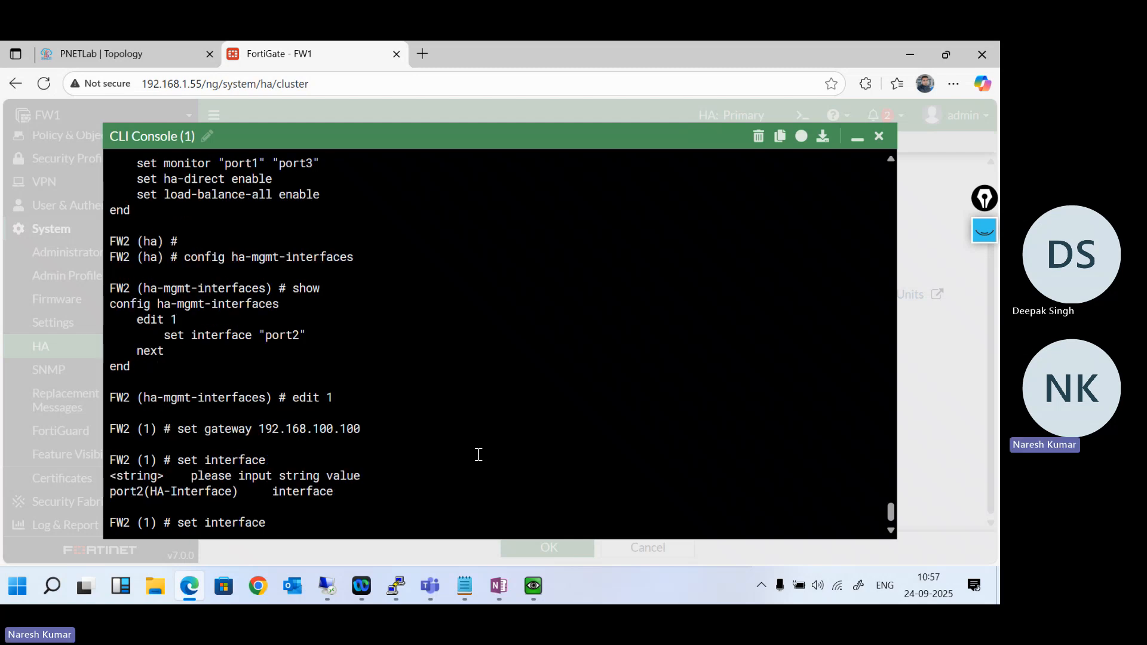
type("port2")
key("Return")
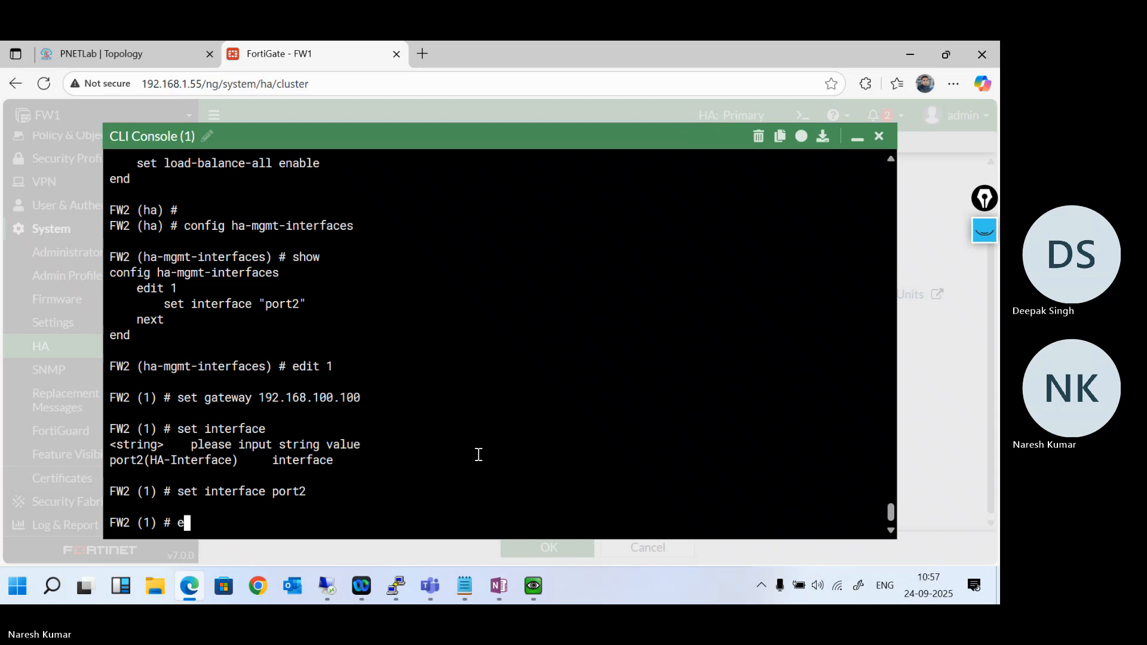
- Save the management interface entry with next and exit FW2's HA configuration with end at both levels
type("next")
key("Return")
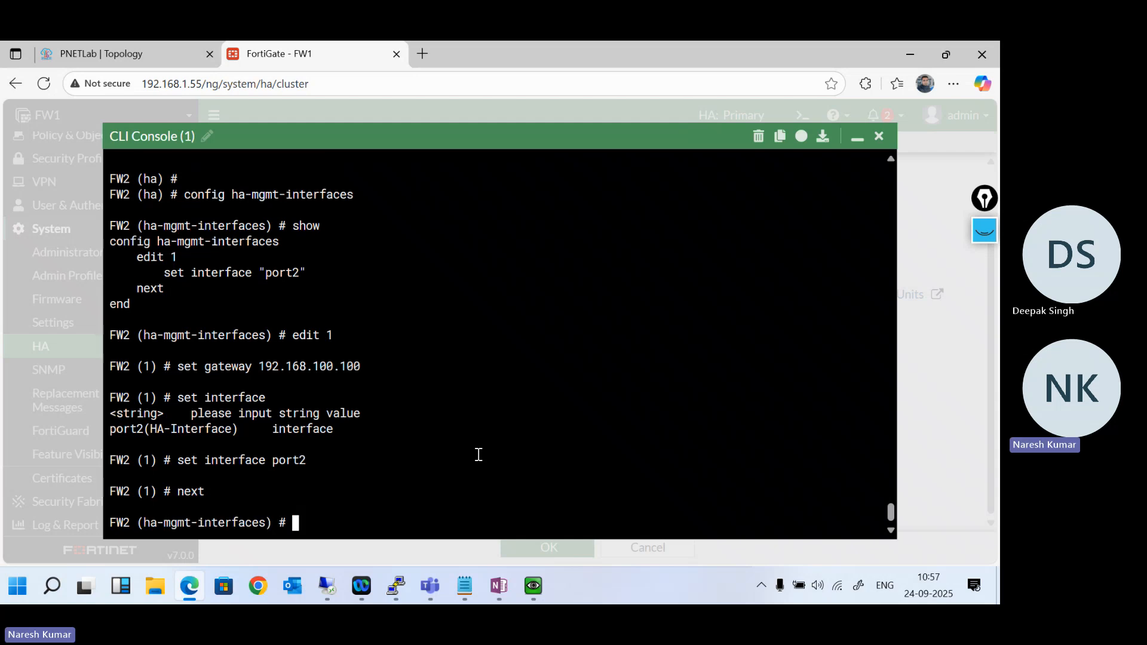
type("end")
key("Return")
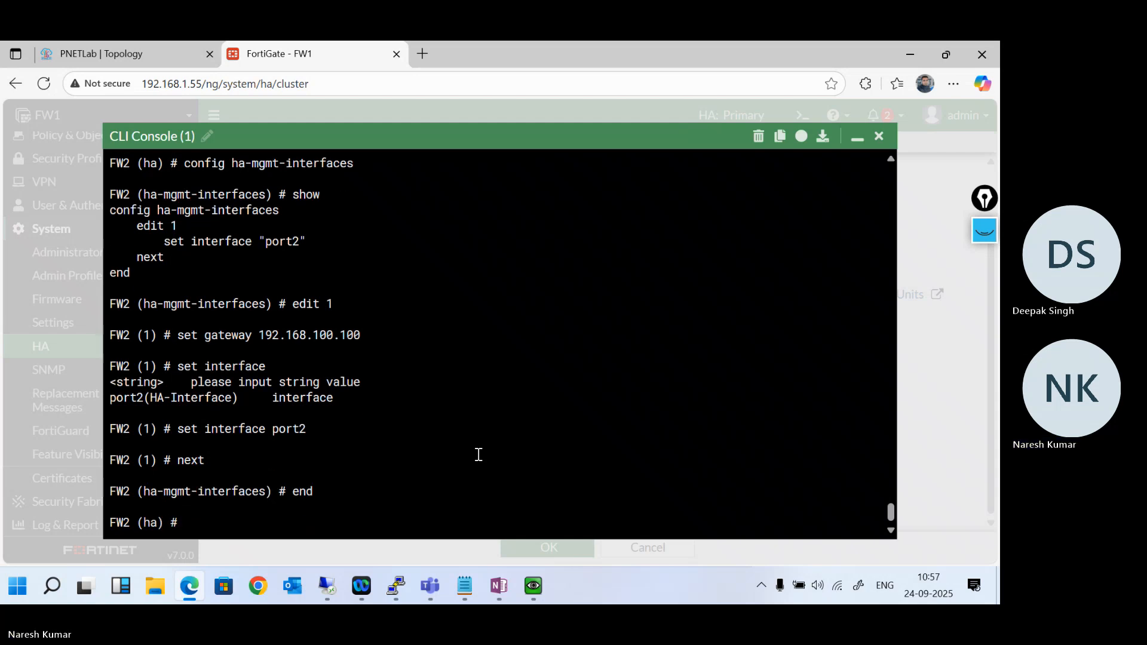
type("end")
key("Return")
key("Return")
key("Return")
key("Return")
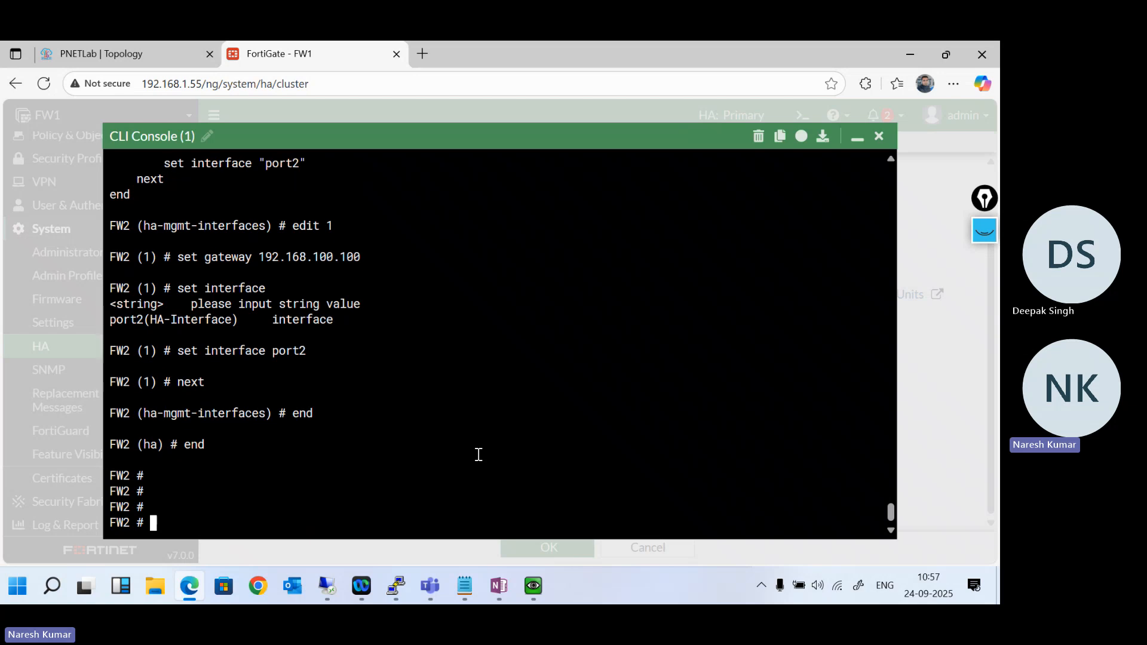
- Display FW2's saved HA configuration with show system ha
type("show system ha")
key("Return")
key("Return")
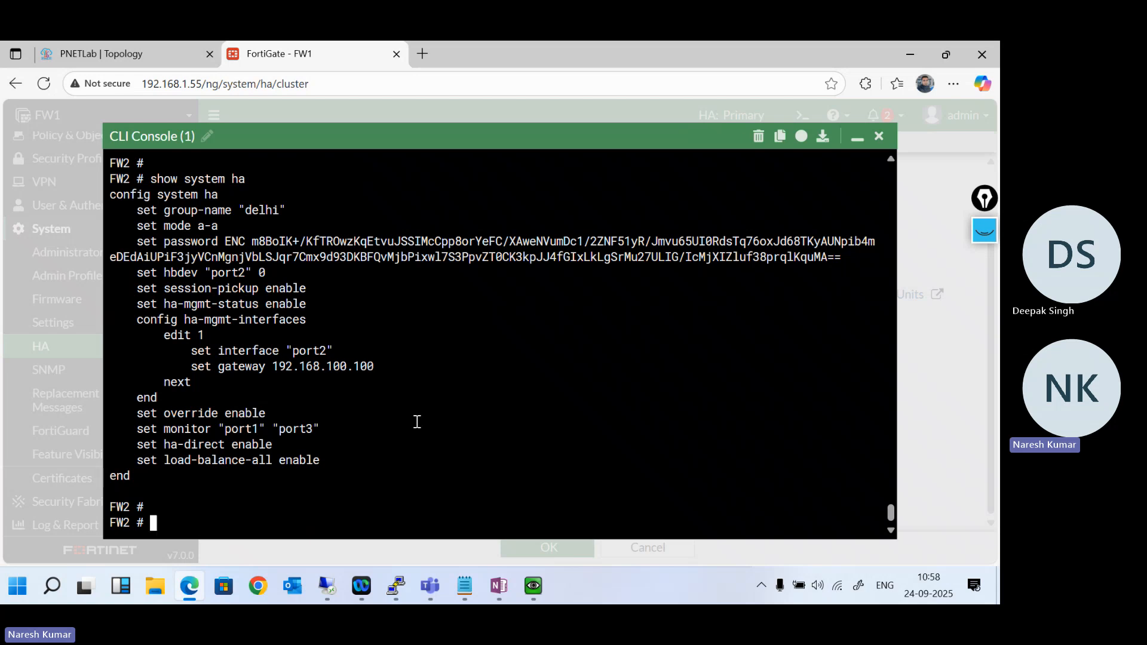
type("config")
- In FW1's network interfaces, change the HA (port4) IP address to 192.168.100.1 with netmask 255.255.255.0 and save it
left_click(857, 137)
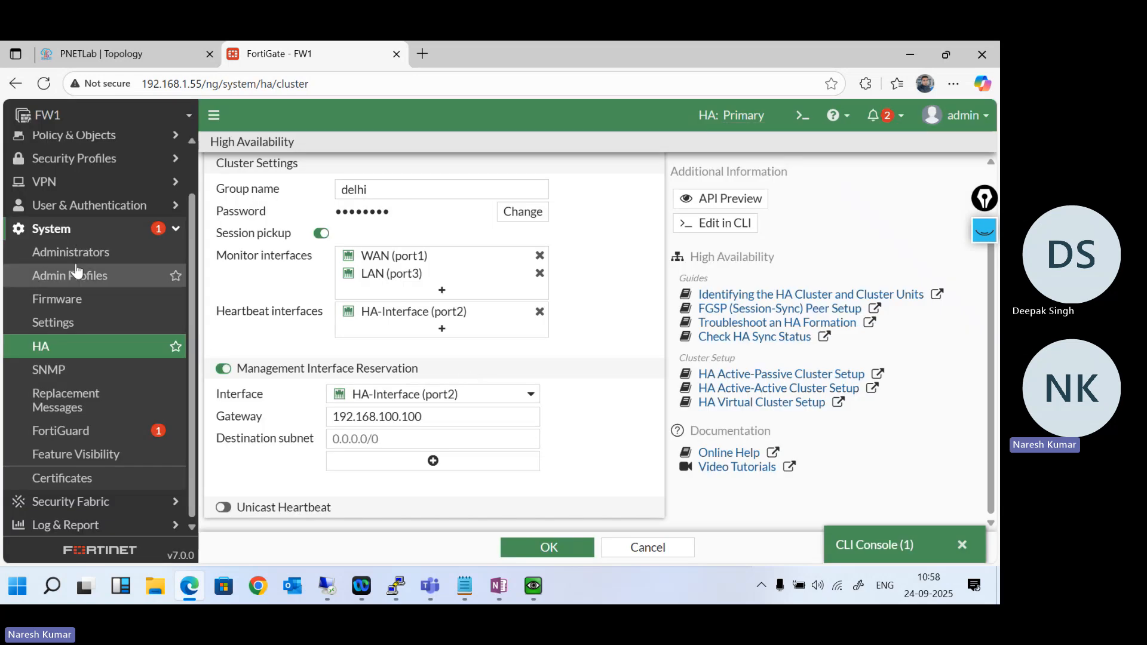
scroll(84, 248, "up", 2)
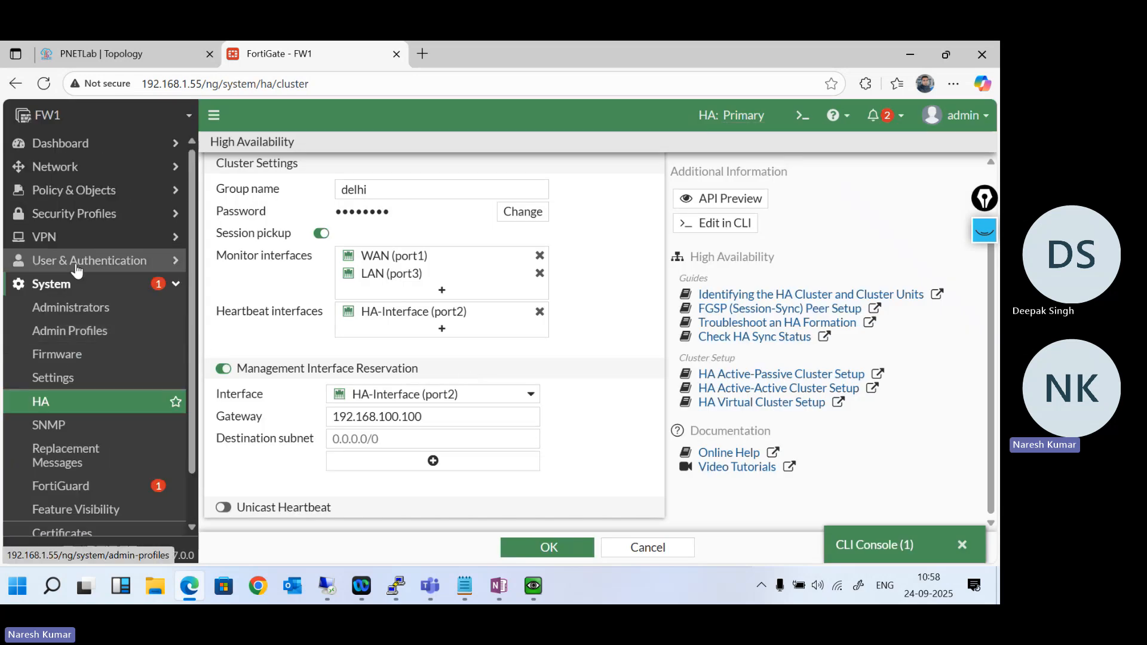
left_click(107, 172)
left_click(82, 190)
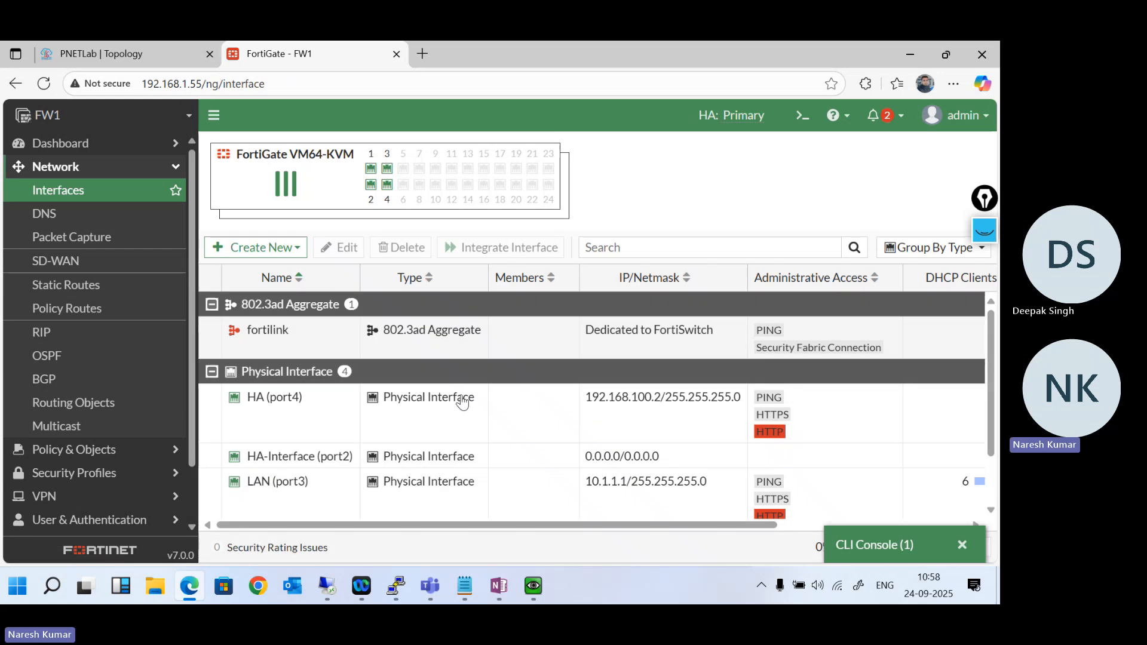
left_click(434, 438)
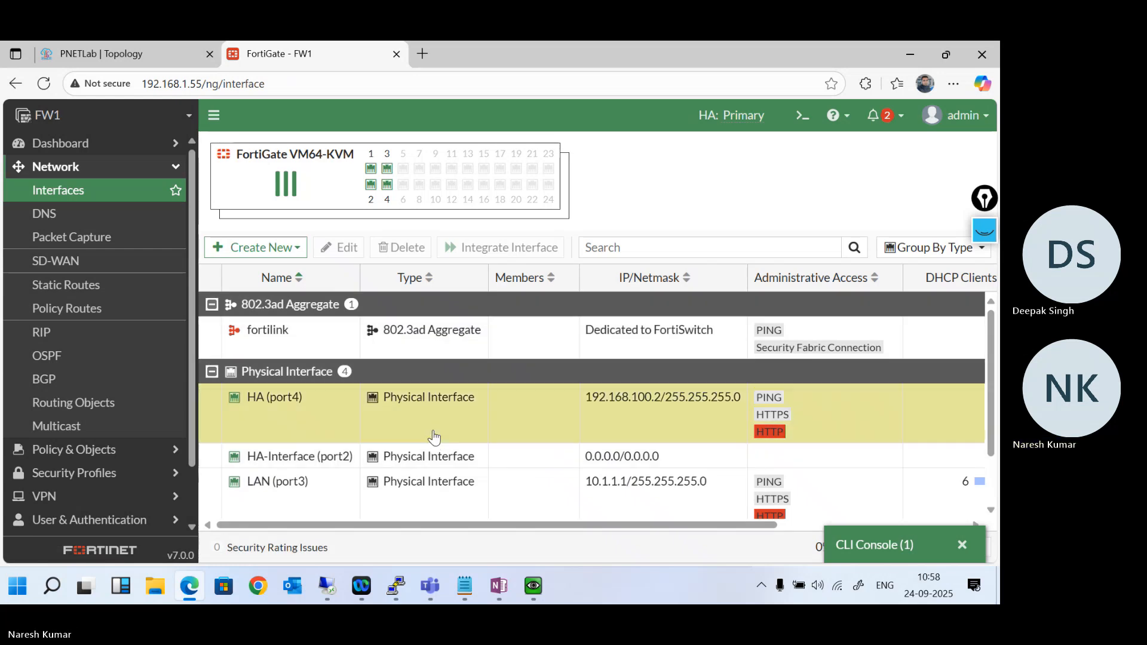
double_click(434, 438)
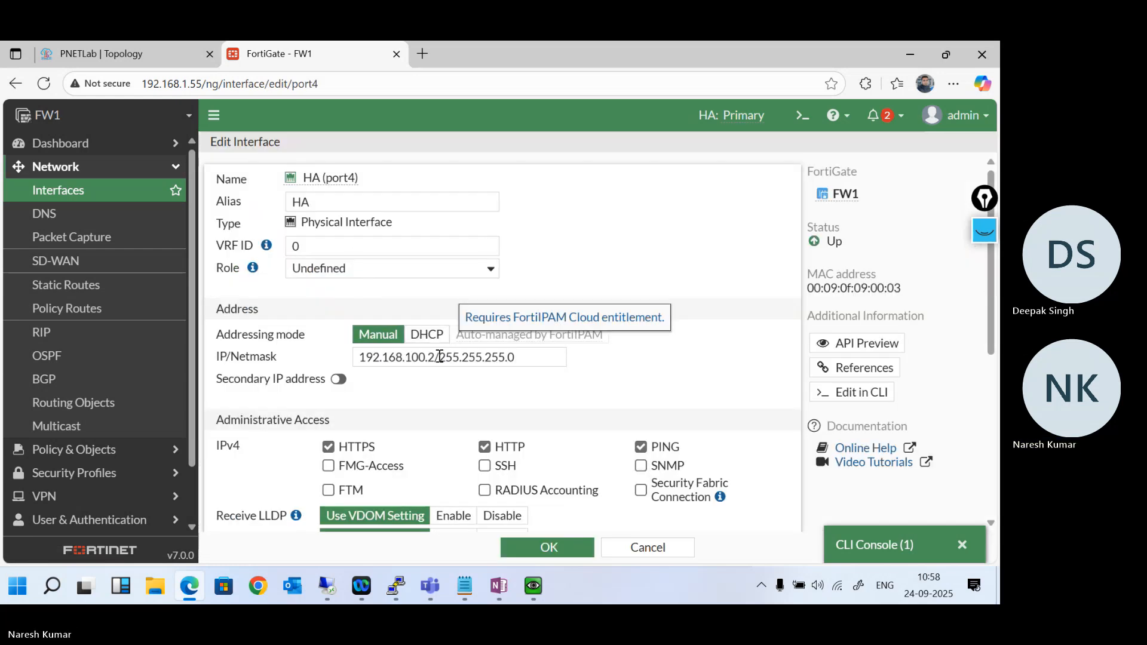
left_click(437, 357)
key("BackSpace")
type("1")
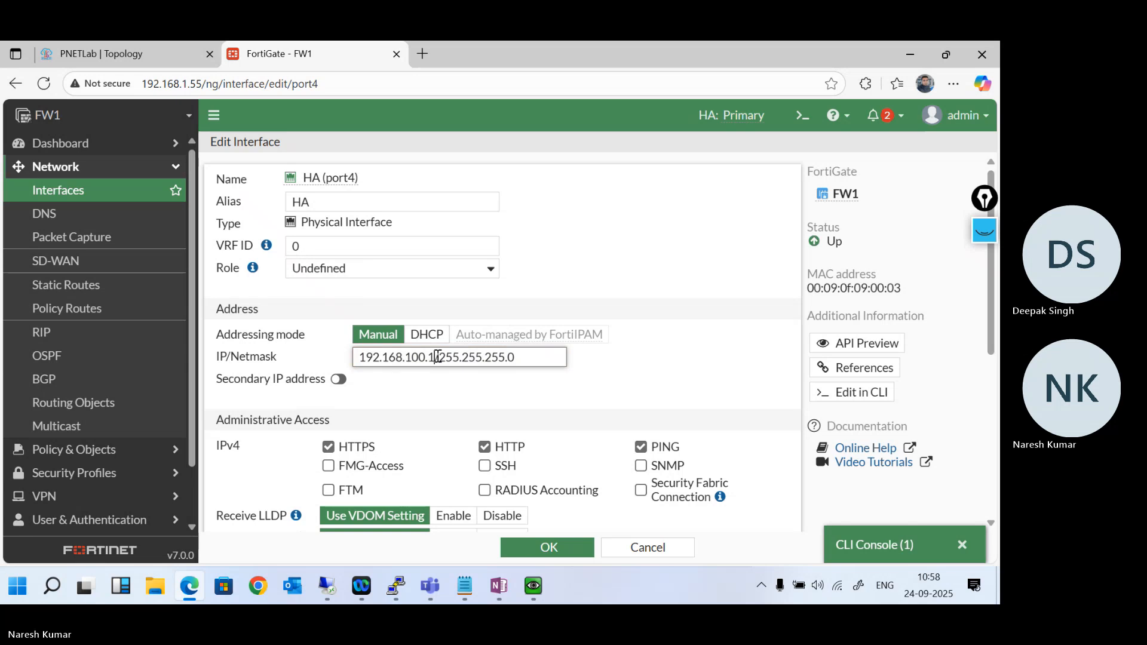
left_click(569, 545)
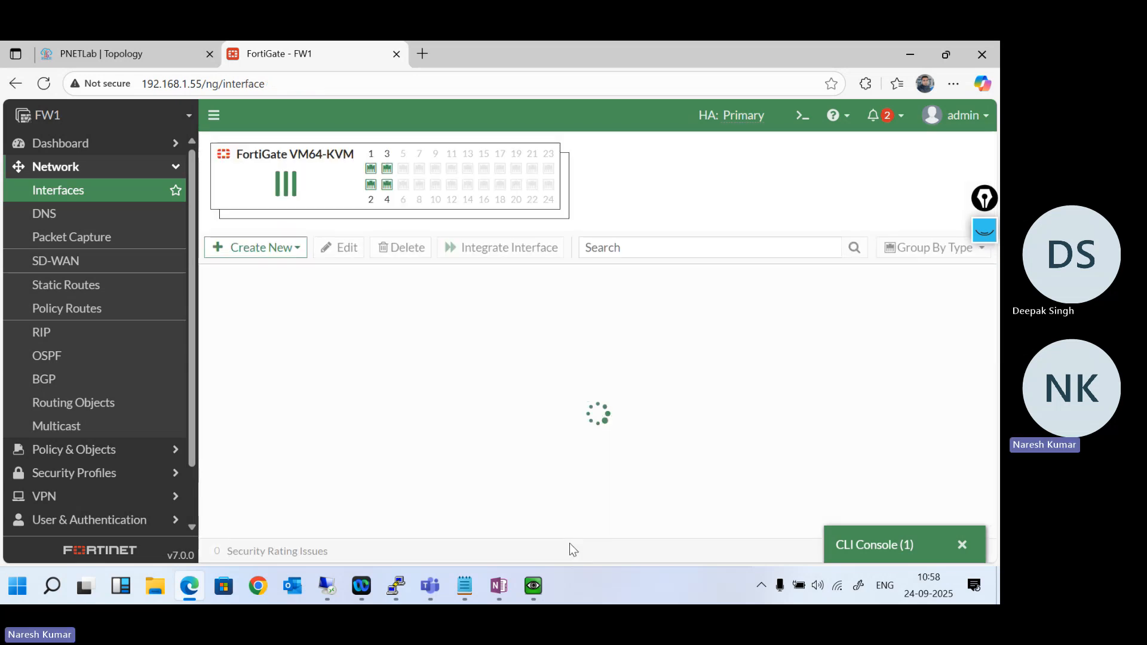
- Discard the partial command in the FW2 console and list its physical interfaces with get system interface physical
left_click(908, 550)
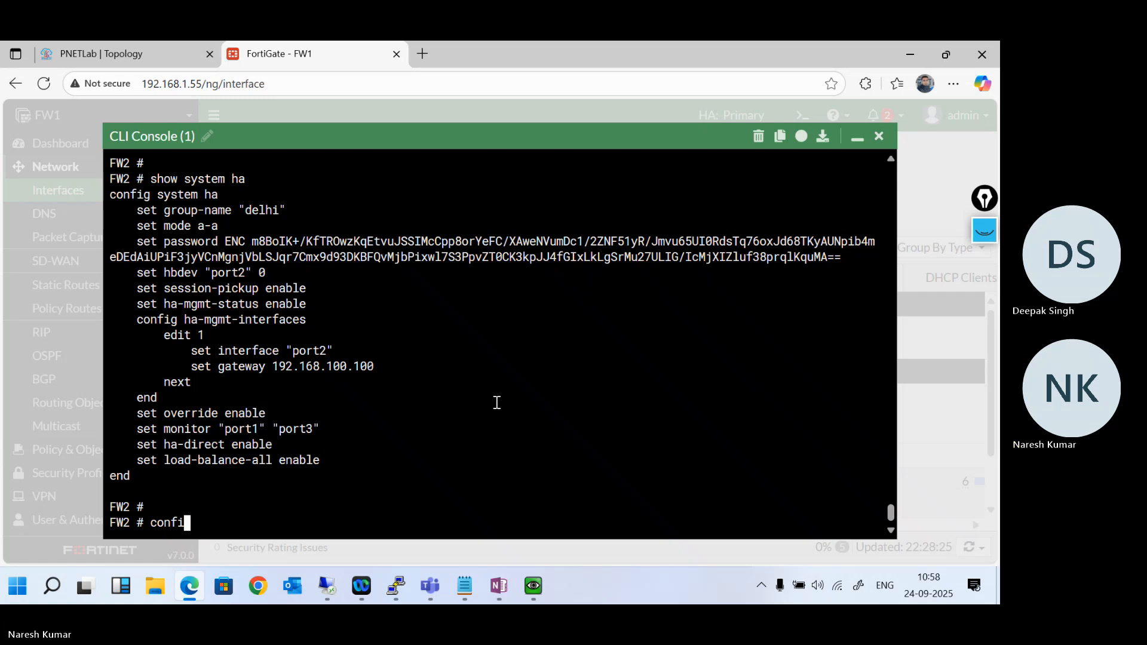
key("BackSpace")
key("BackSpace")
key("BackSpace")
key("BackSpace")
key("BackSpace")
key("BackSpace")
type("get system interface physical")
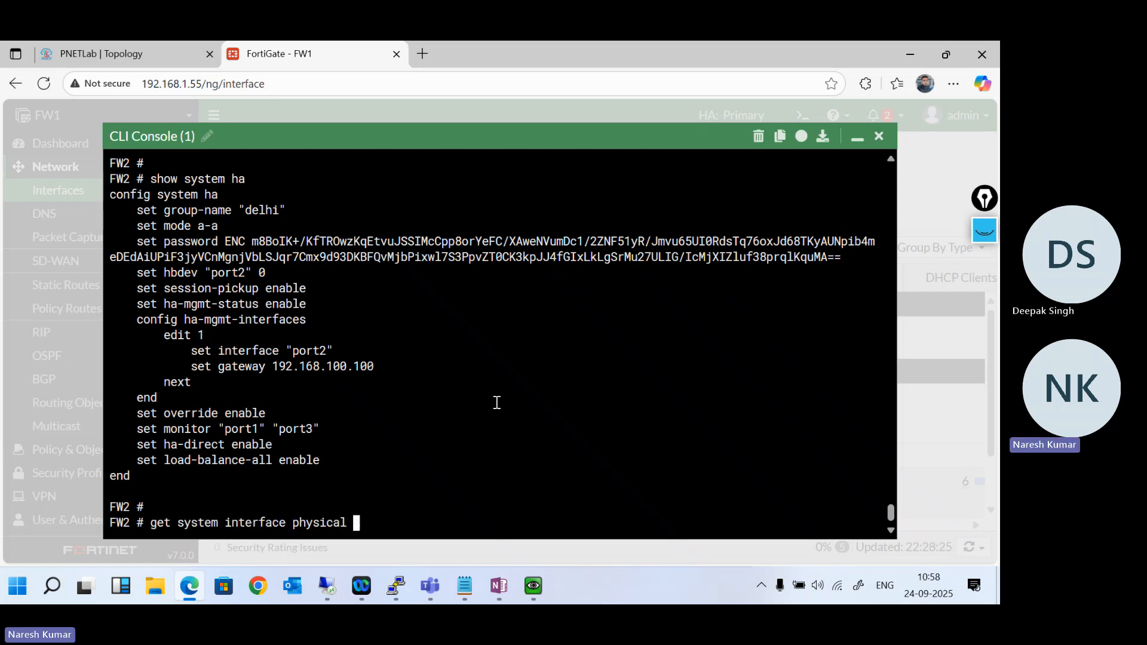
key("Return")
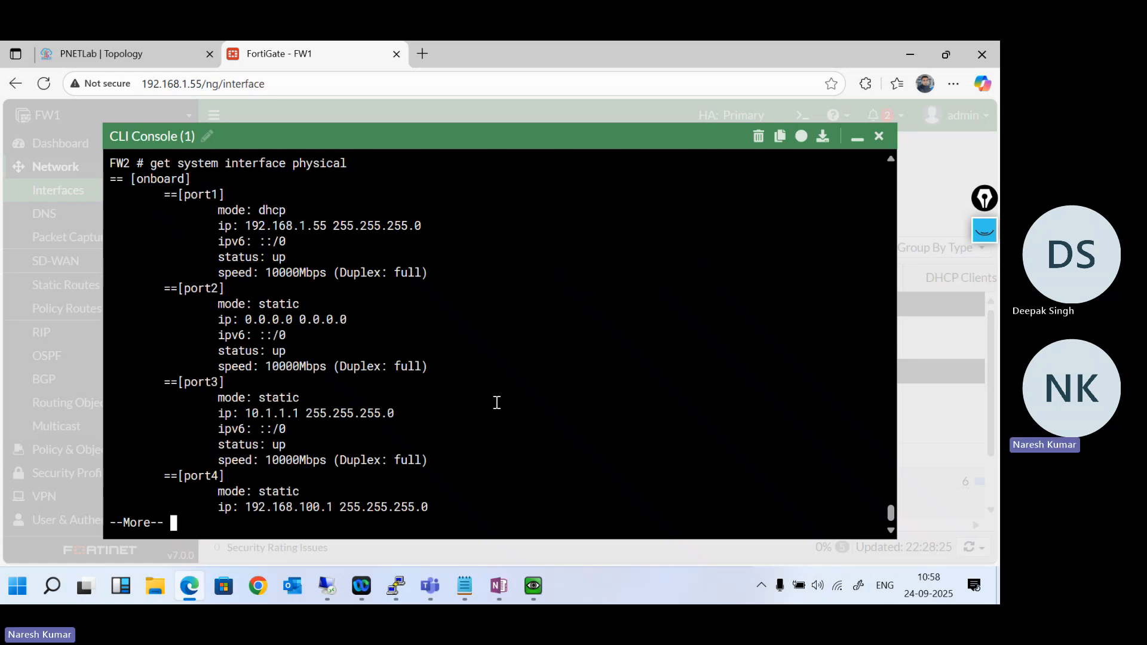
key("Return")
key("Return")
key("Return")
key("Return")
key("Return")
key("Return")
key("Return")
key("Return")
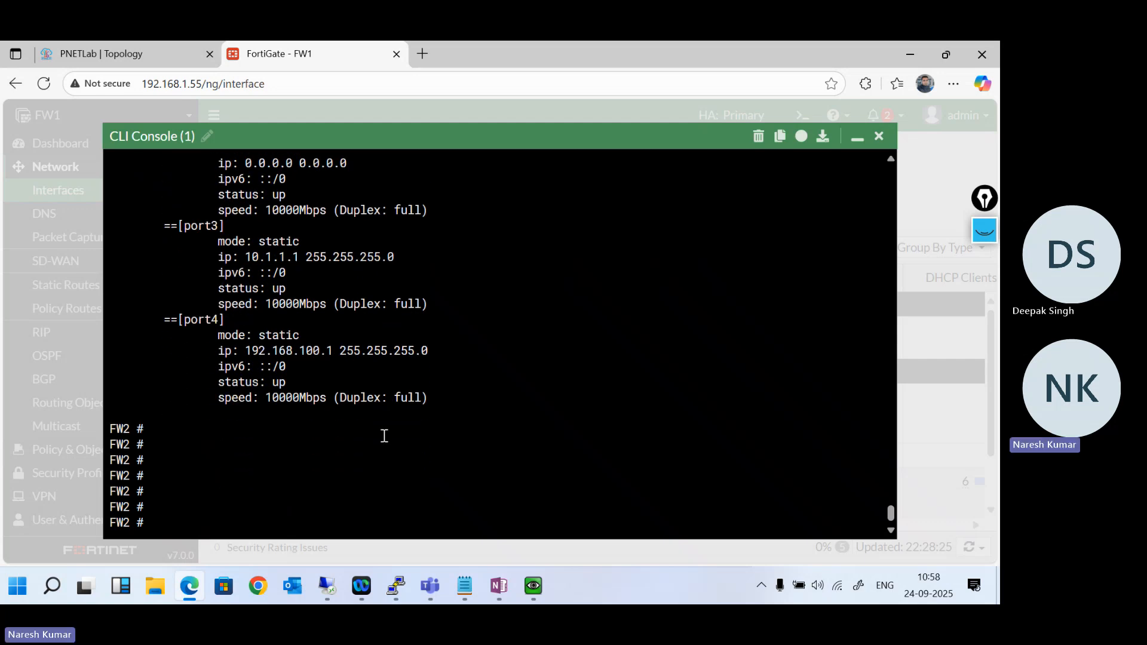
- Repeat FW2's physical interface listing to recheck the port4 address, and minimize the console
key("Up")
key("Return")
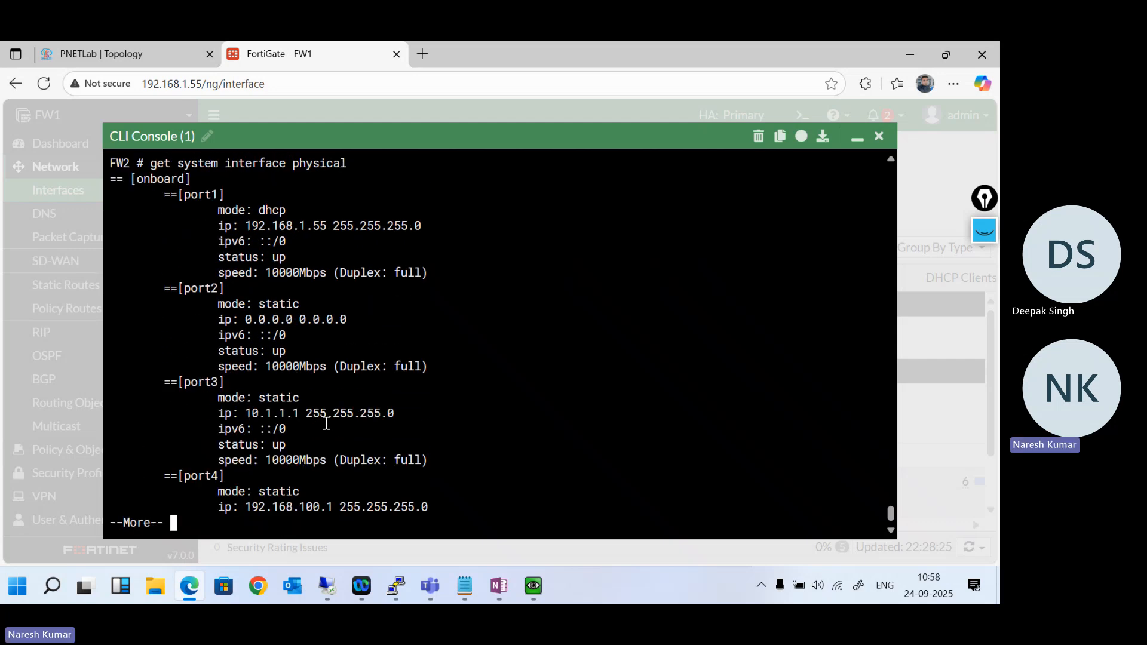
key("Return")
key("Return")
key("Return")
key("Return")
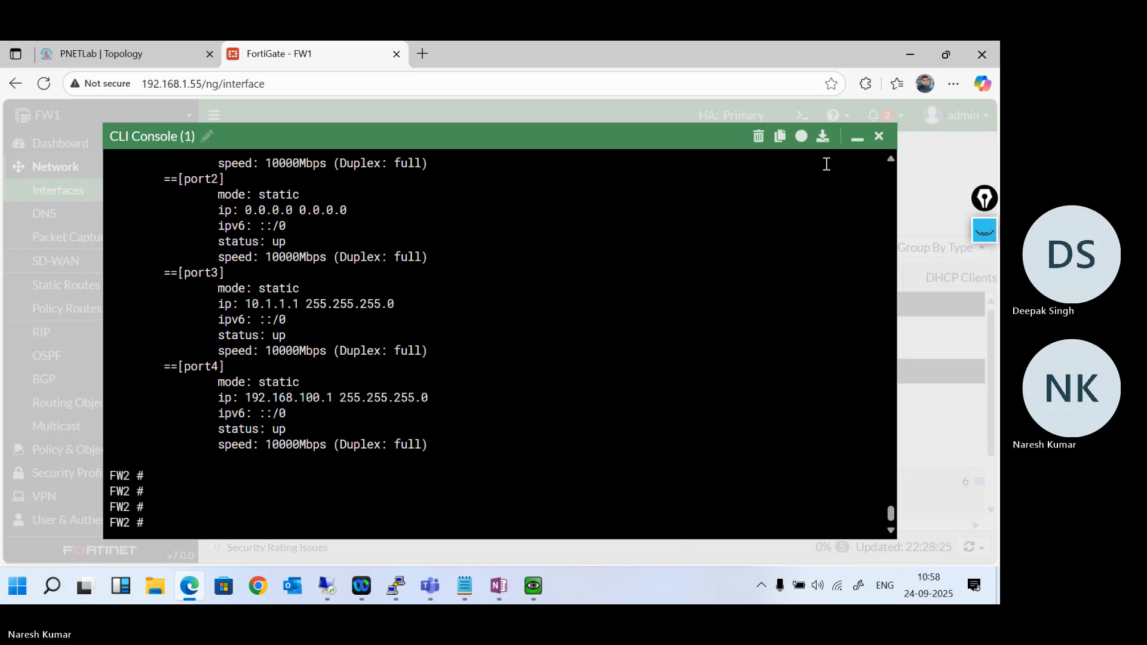
left_click(859, 144)
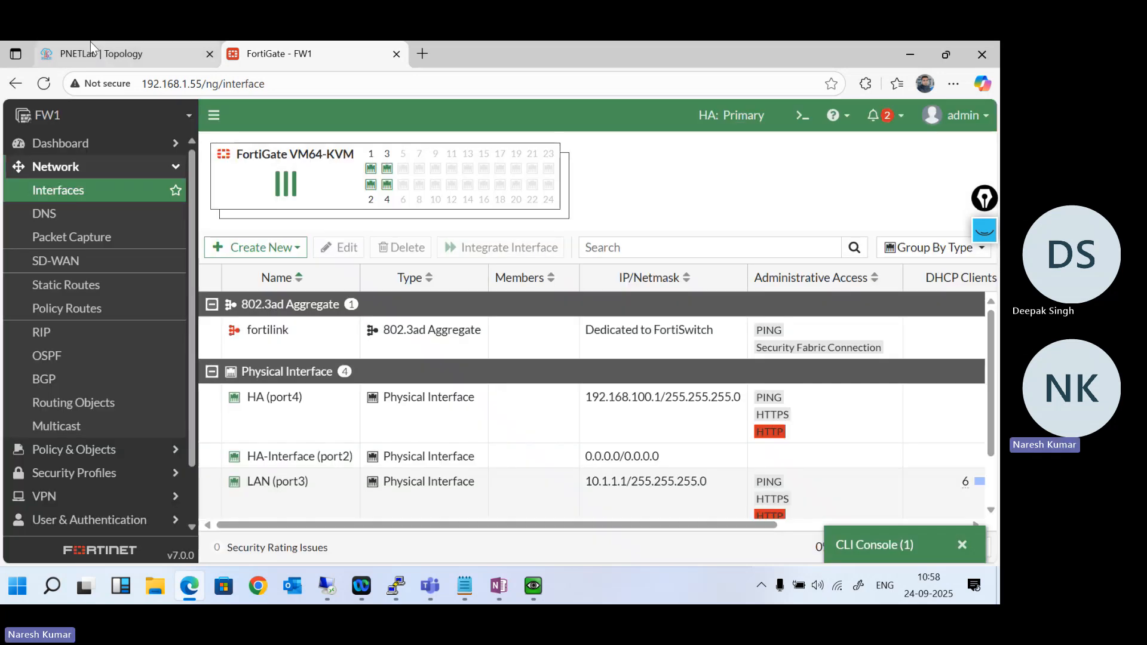
- On the QEMU Windows PC, set the static IPv4 address 192.168.100.3, subnet mask 255.255.255.0 and default gateway 192.168.100.100, and apply it
left_click(105, 53)
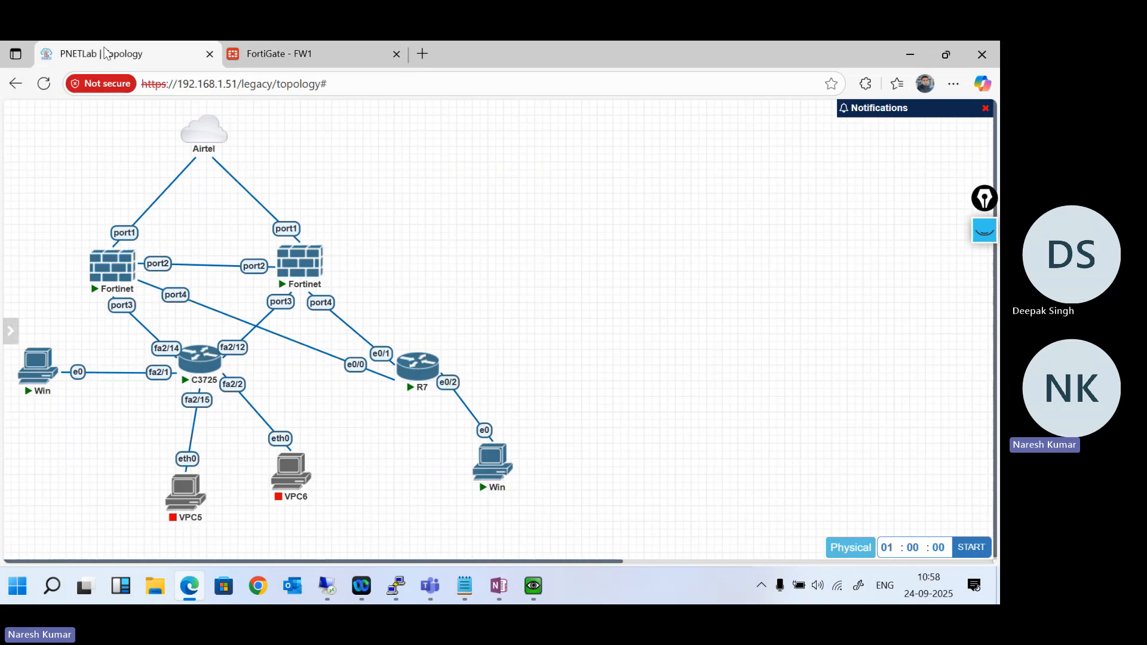
mouse_move(532, 589)
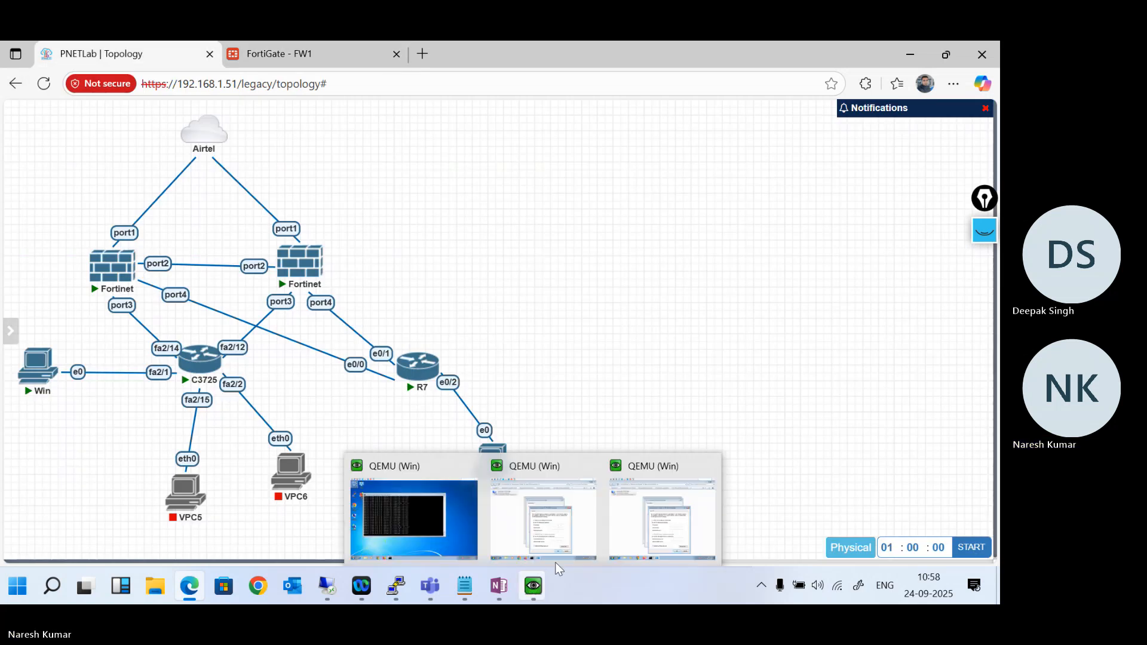
left_click(662, 527)
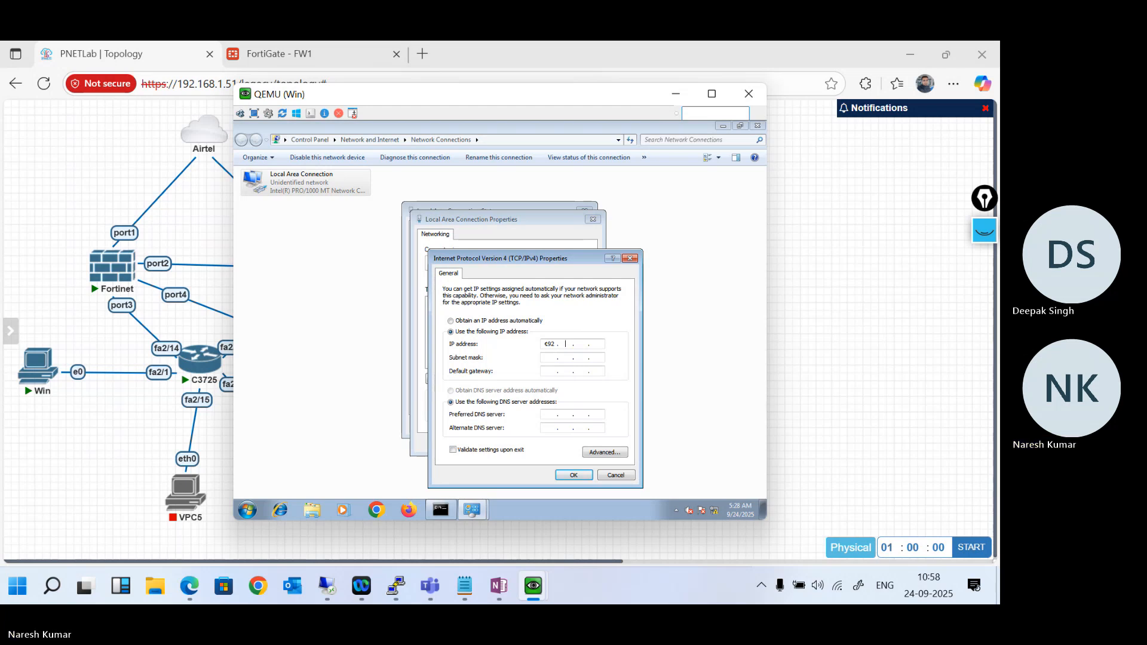
type("168")
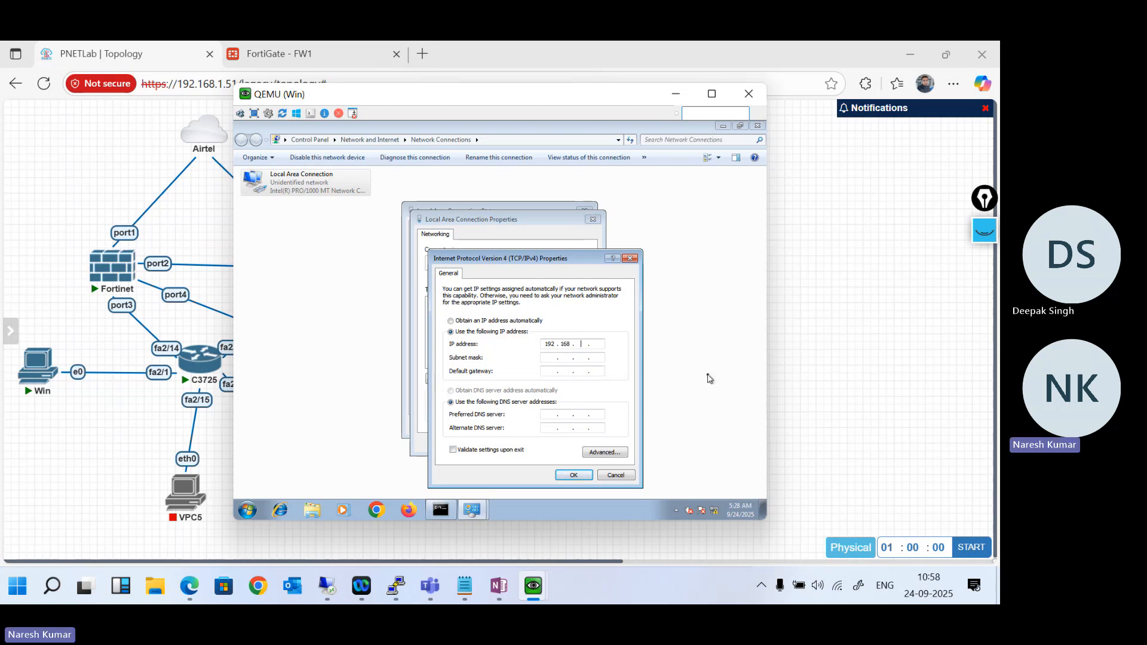
type(" . 100 . 3")
key("Tab")
key("Tab")
type("1")
left_click(573, 475)
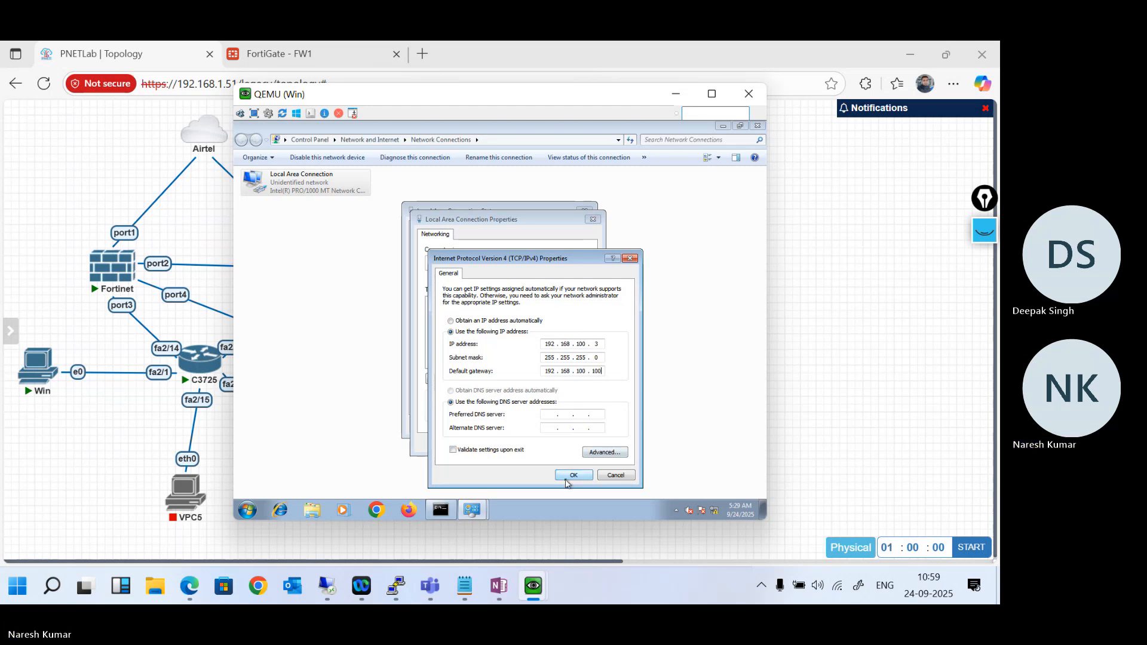
left_click(537, 444)
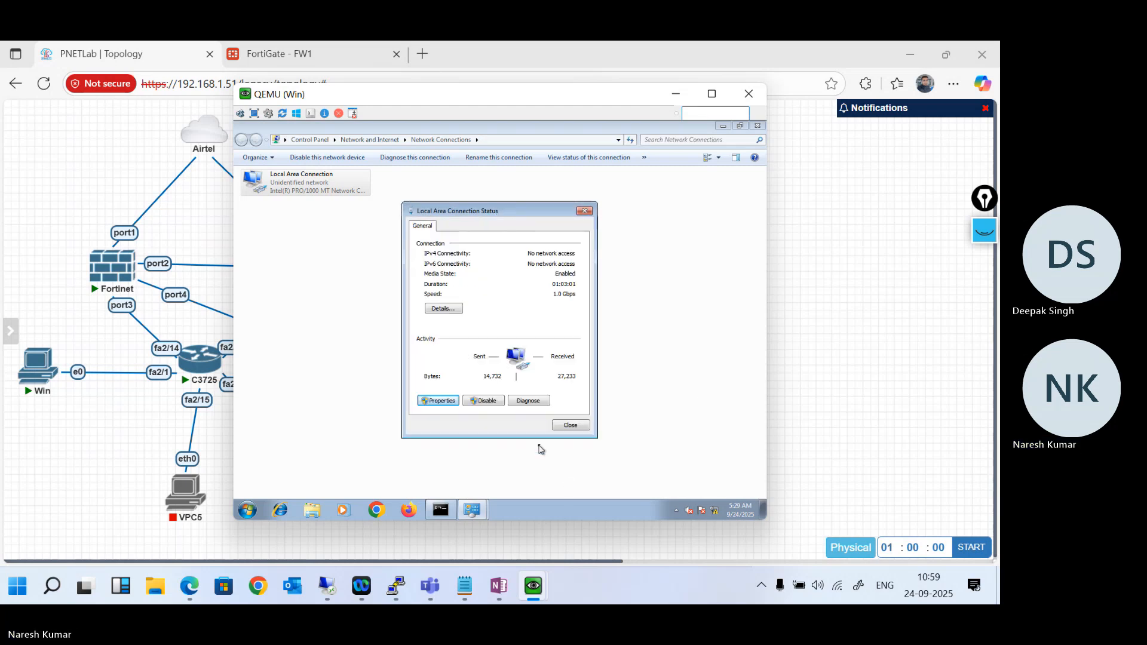
- Close the Local Area Connection status on the Windows PC and launch Chrome there
left_click(567, 425)
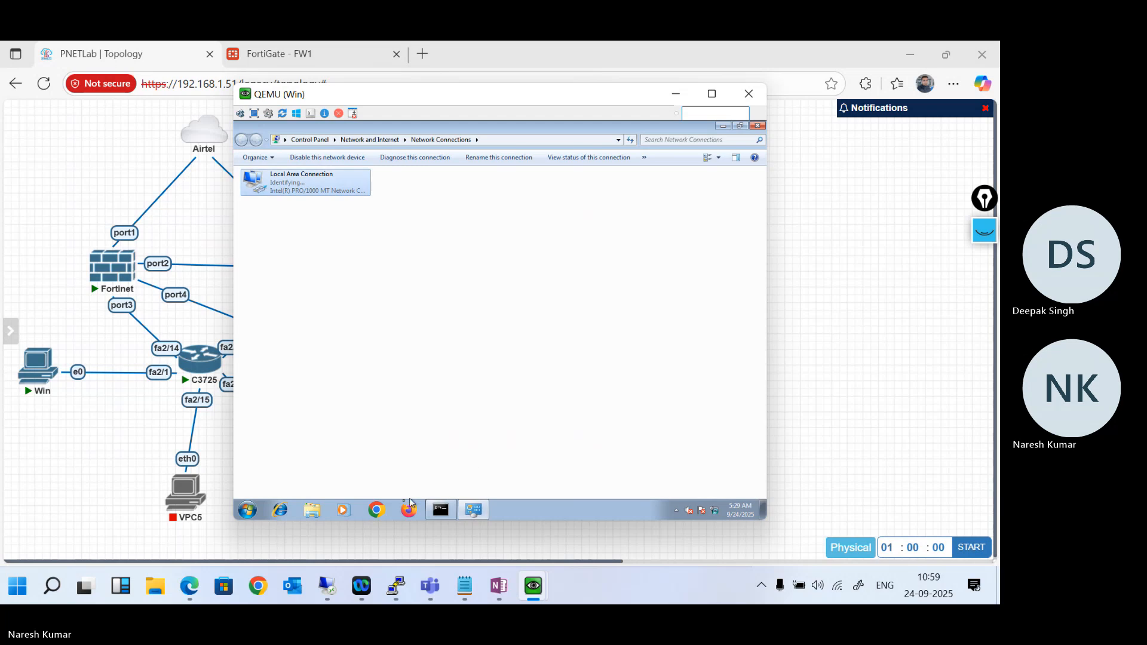
left_click(376, 509)
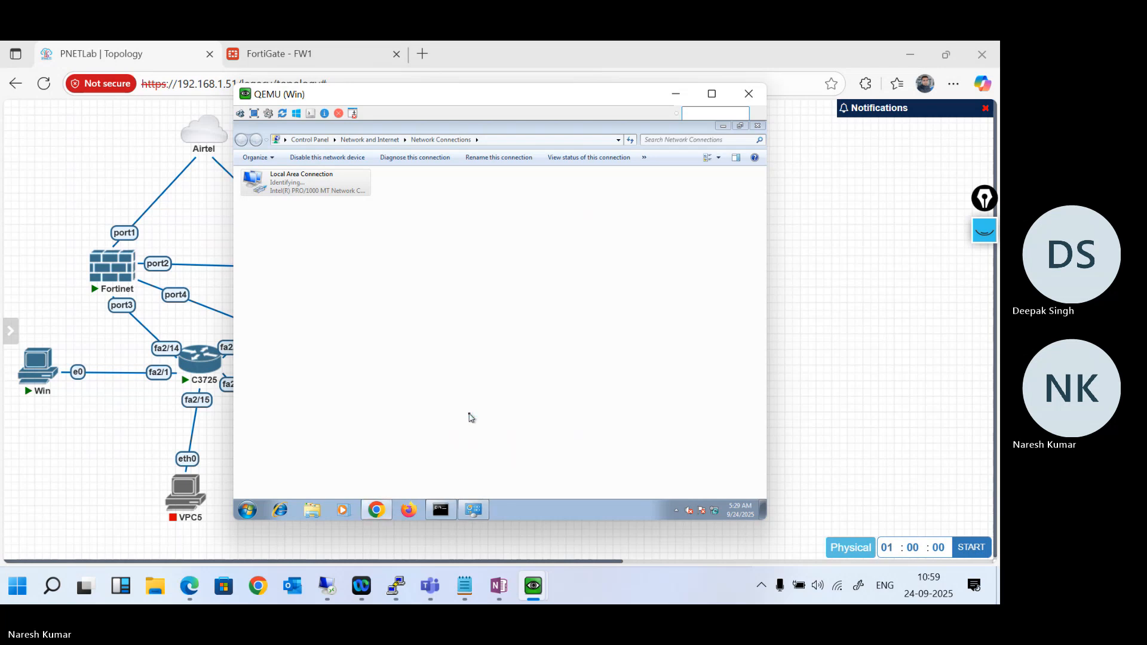
- Switch to the FW1 web interface and check the addresses in its physical interface list
left_click(324, 43)
scroll(368, 423, "down", 1)
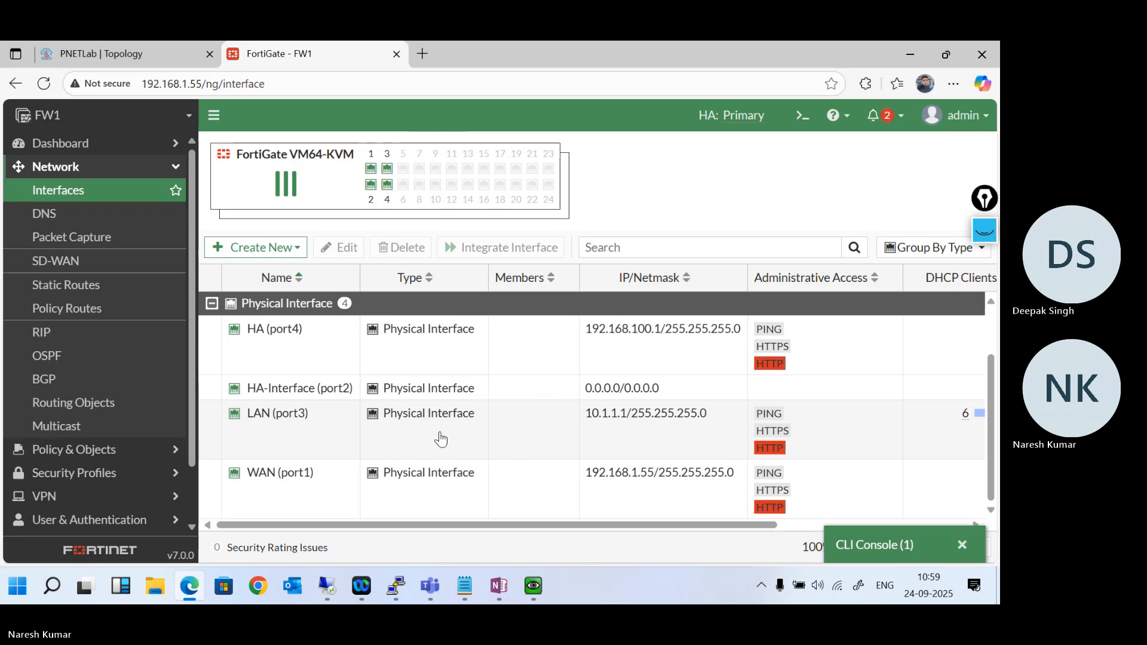
scroll(438, 435, "up", 1)
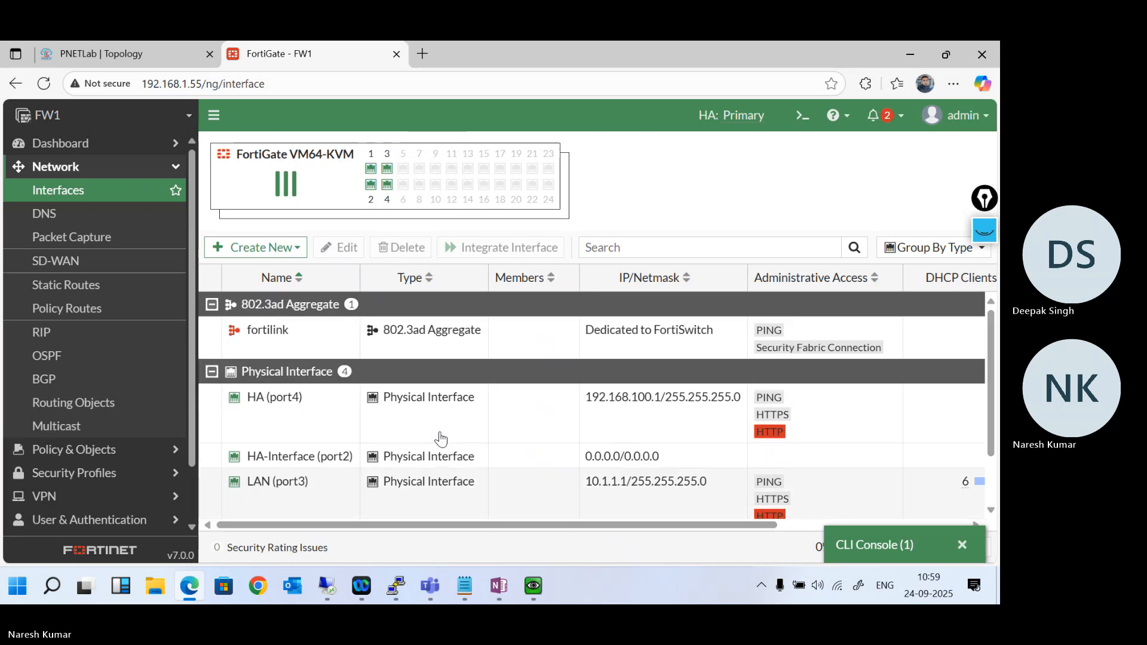
- Restore the FW2 CLI console, discard the recalled command and enter interface configuration mode with config system interface
left_click(867, 545)
key("Return")
key("Return")
key("Return")
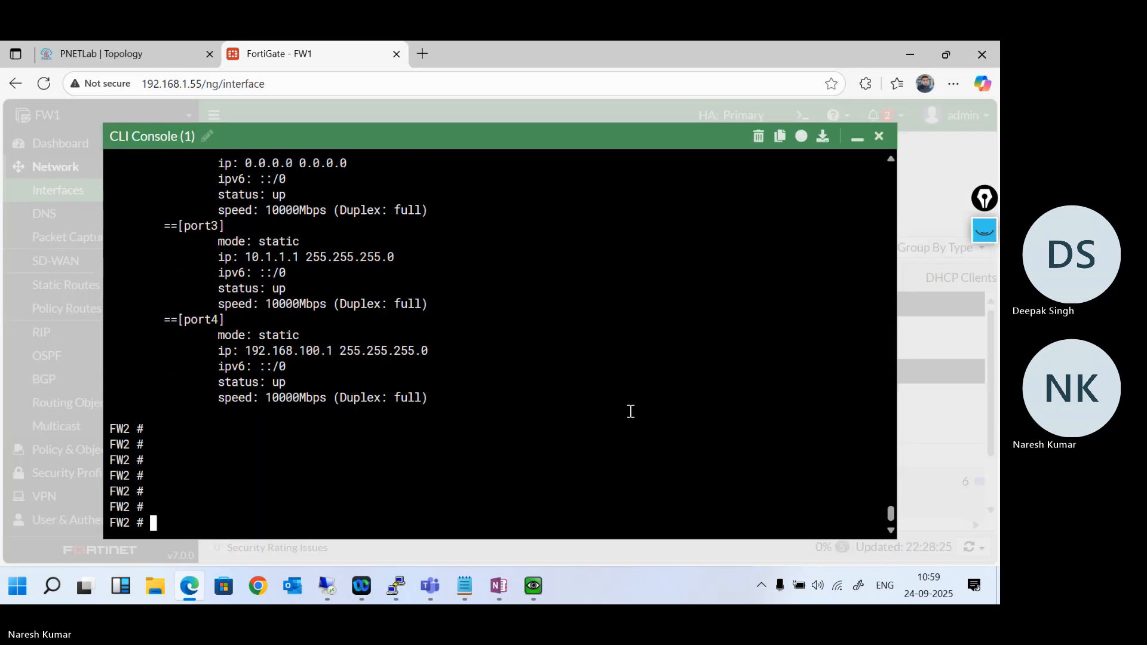
key("Up")
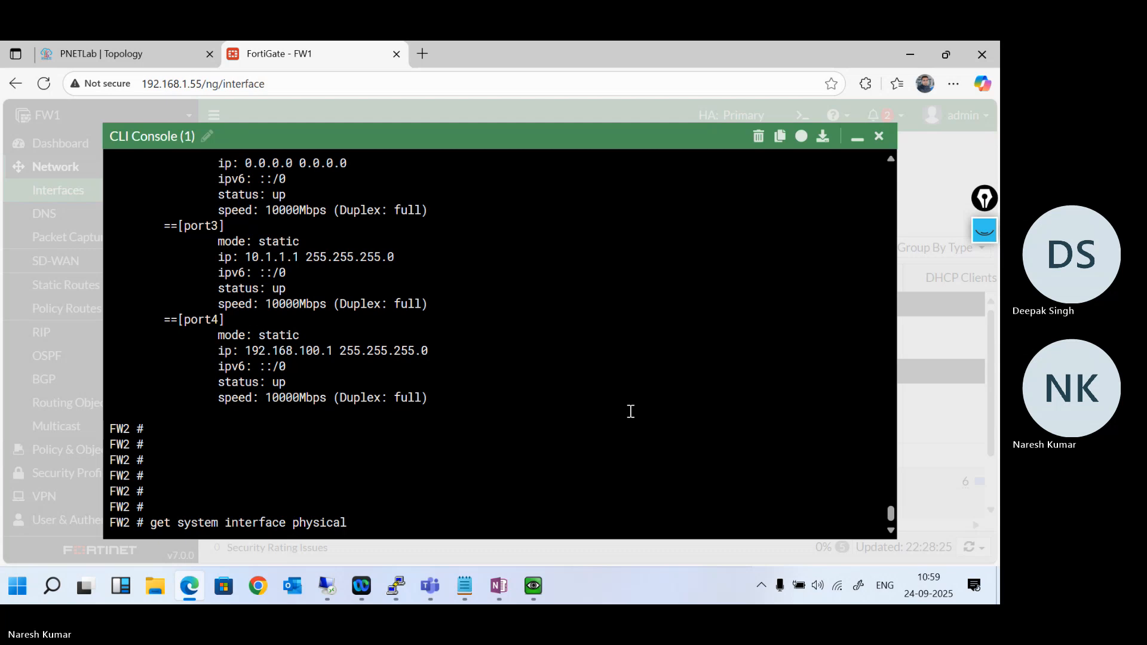
key("BackSpace")
key("BackSpace")
key("BackSpace")
key("BackSpace")
key("BackSpace")
key("BackSpace")
key("BackSpace")
key("BackSpace")
key("BackSpace")
key("BackSpace")
key("BackSpace")
key("BackSpace")
key("BackSpace")
key("BackSpace")
key("BackSpace")
key("BackSpace")
key("BackSpace")
key("BackSpace")
key("BackSpace")
key("BackSpace")
type("con")
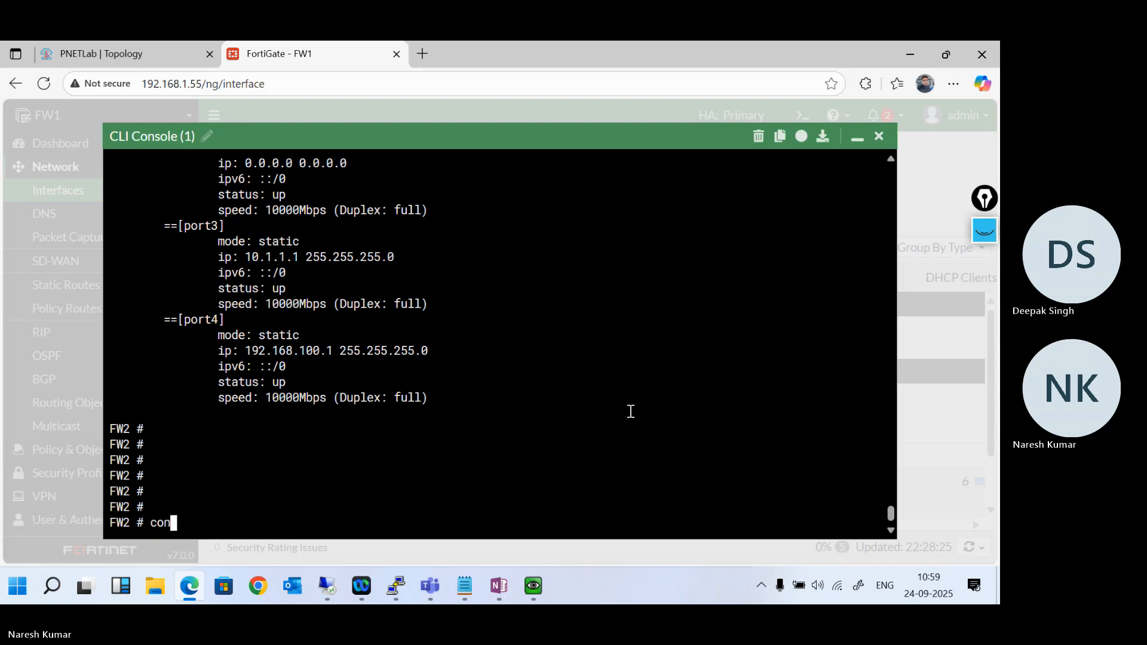
type("fig system interface")
key("Return")
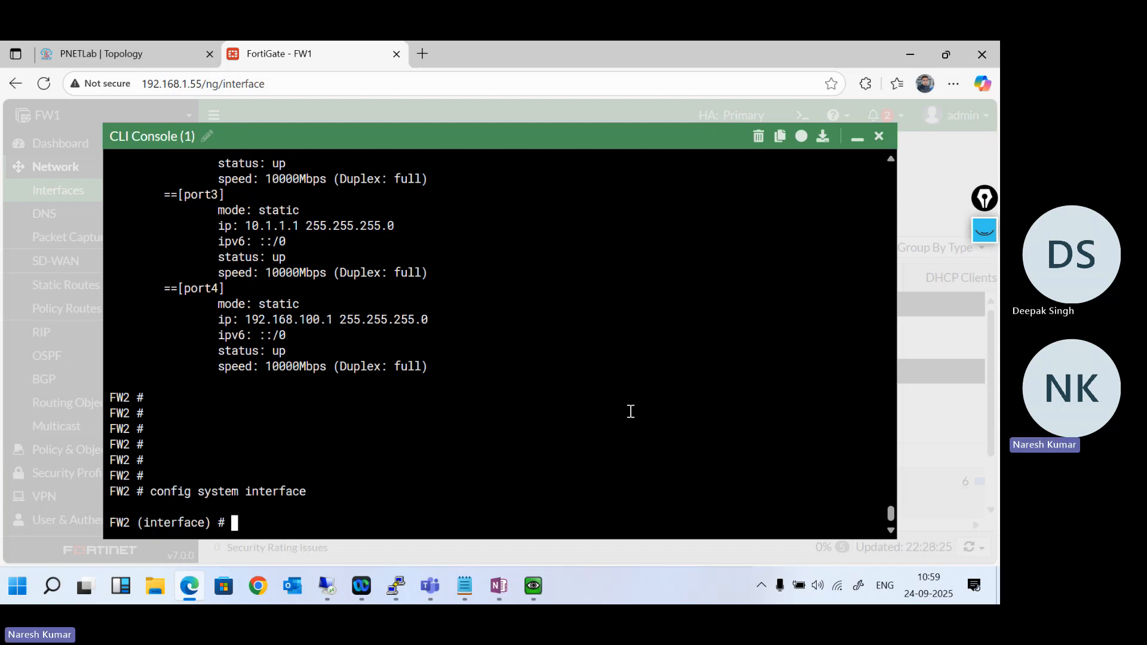
- Show FW2's interface configuration and page through it to the port4 entry
type("show")
key("Return")
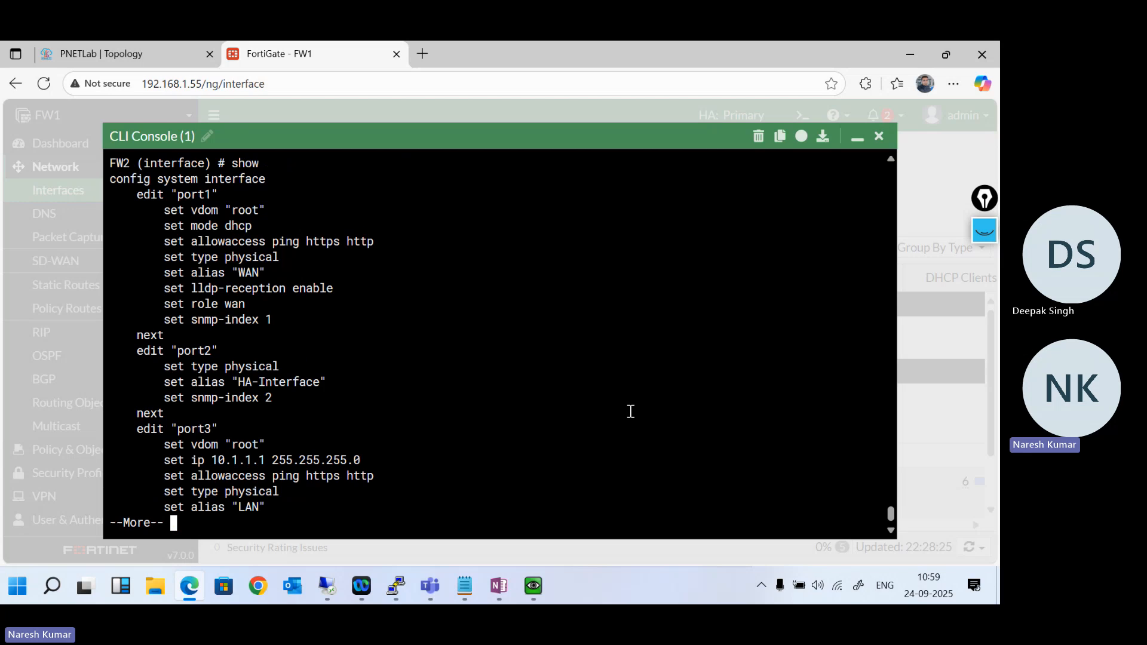
key("Return")
key("Return")
key("Return")
key("Return")
key("Return")
key("Return")
key("Return")
key("Return")
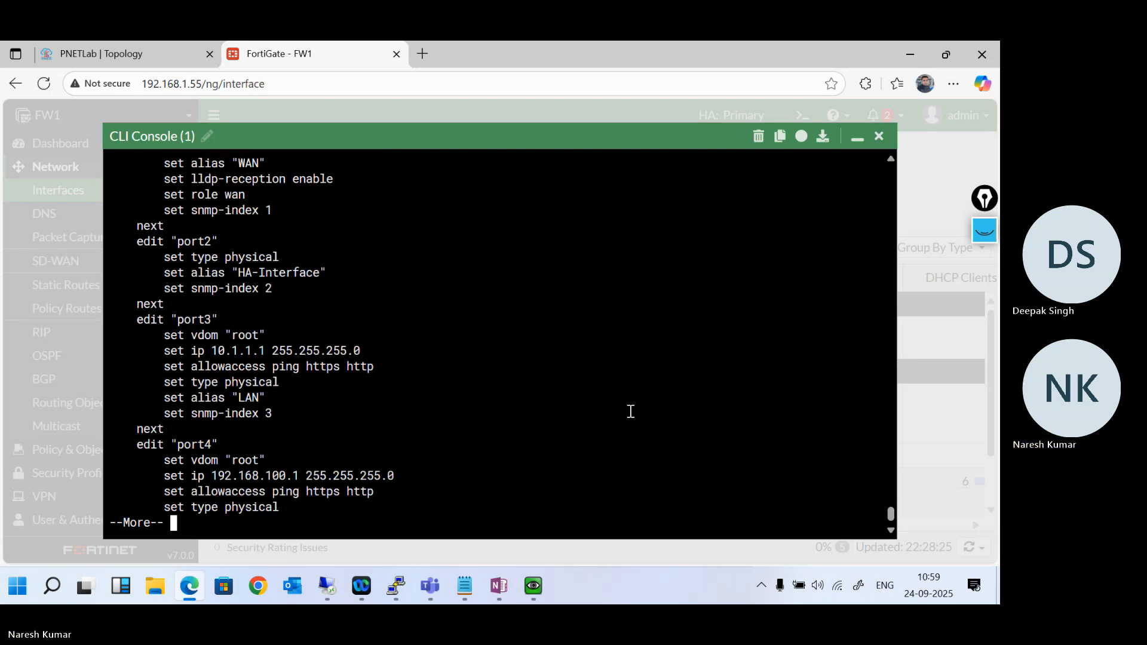
- Leave the listing, edit port4 on FW2 and set its IP address to 192.168.100.2/24
type("qedit port")
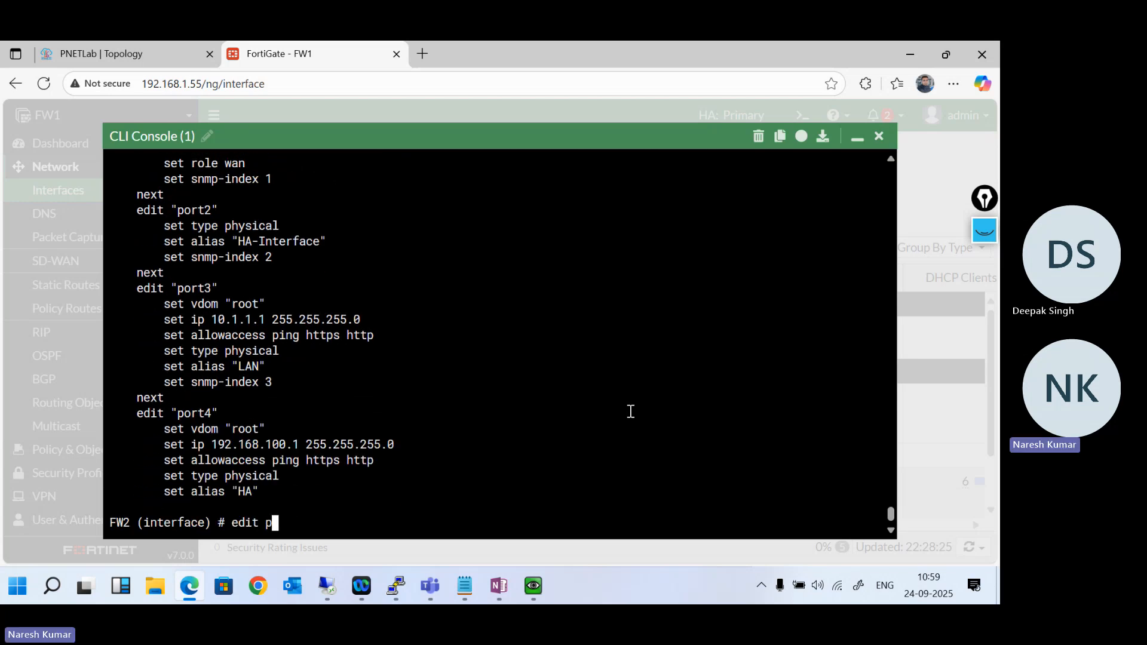
type("4")
key("Return")
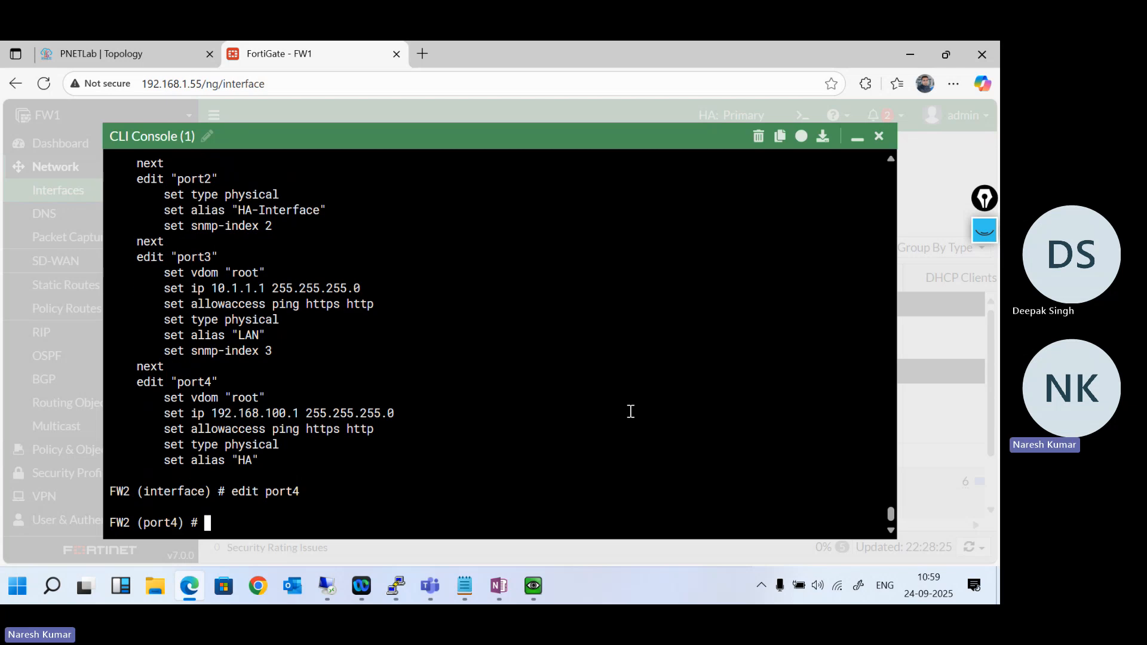
type("set ip 192.168.")
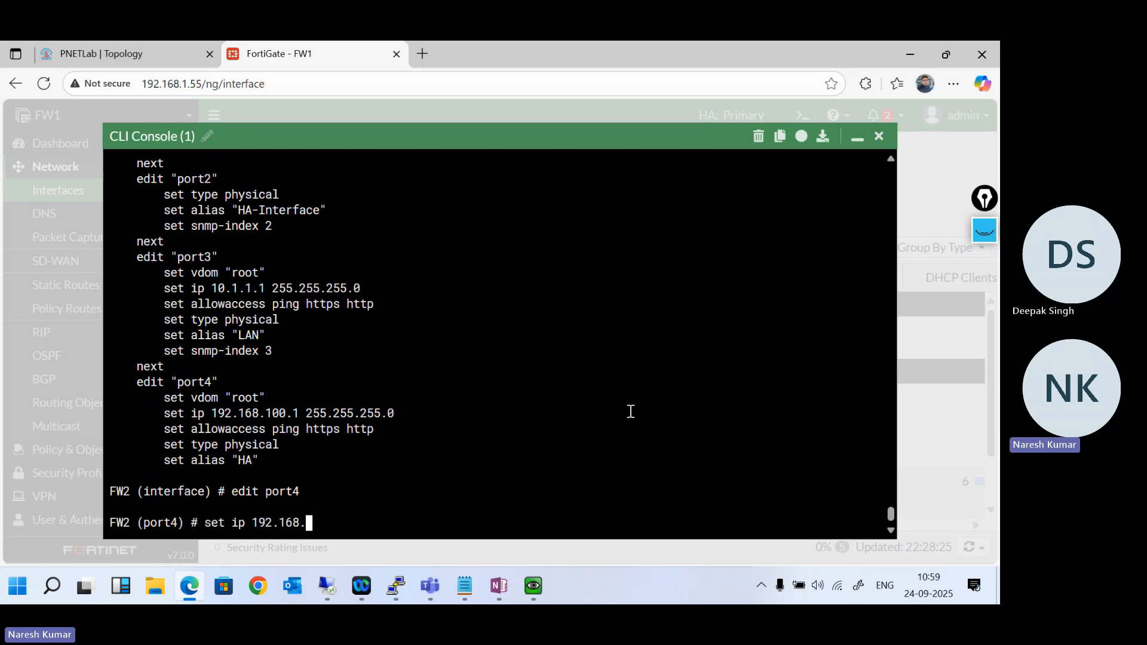
type("100.2/24")
key("Return")
key("Return")
key("Return")
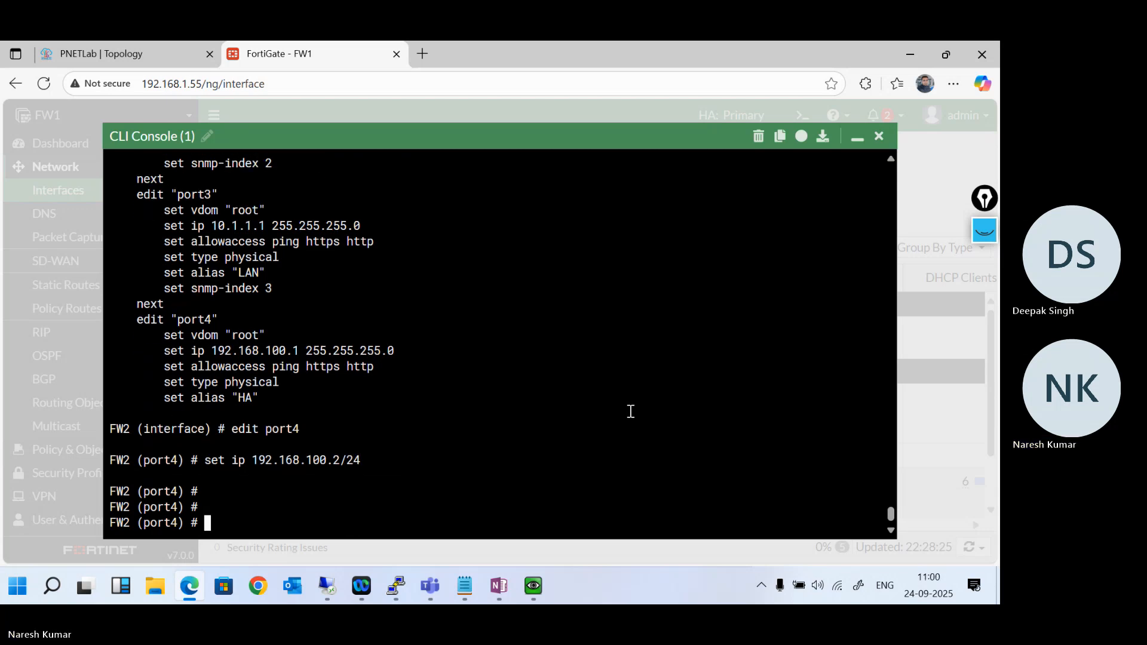
- Save the port4 changes with next and leave FW2's interface configuration with end
type("next")
key("Return")
type("end")
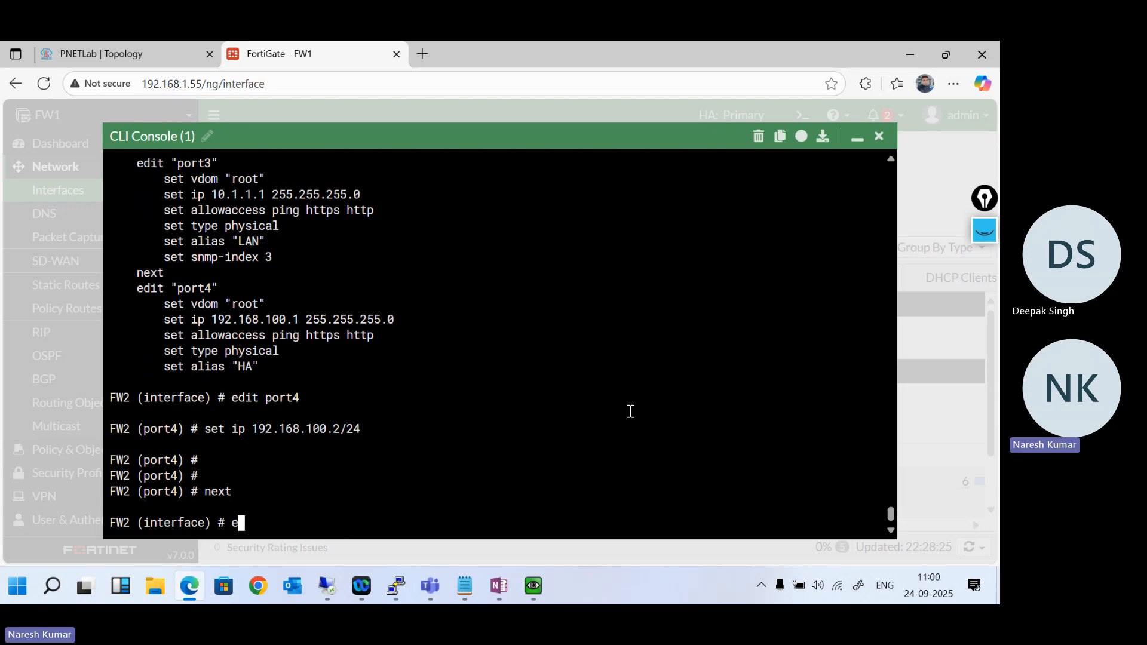
key("Return")
key("Return")
key("Return")
key("Return")
- Check FW2's port4 address with show system interface, and reload the Interfaces list behind the minimized console
type("show")
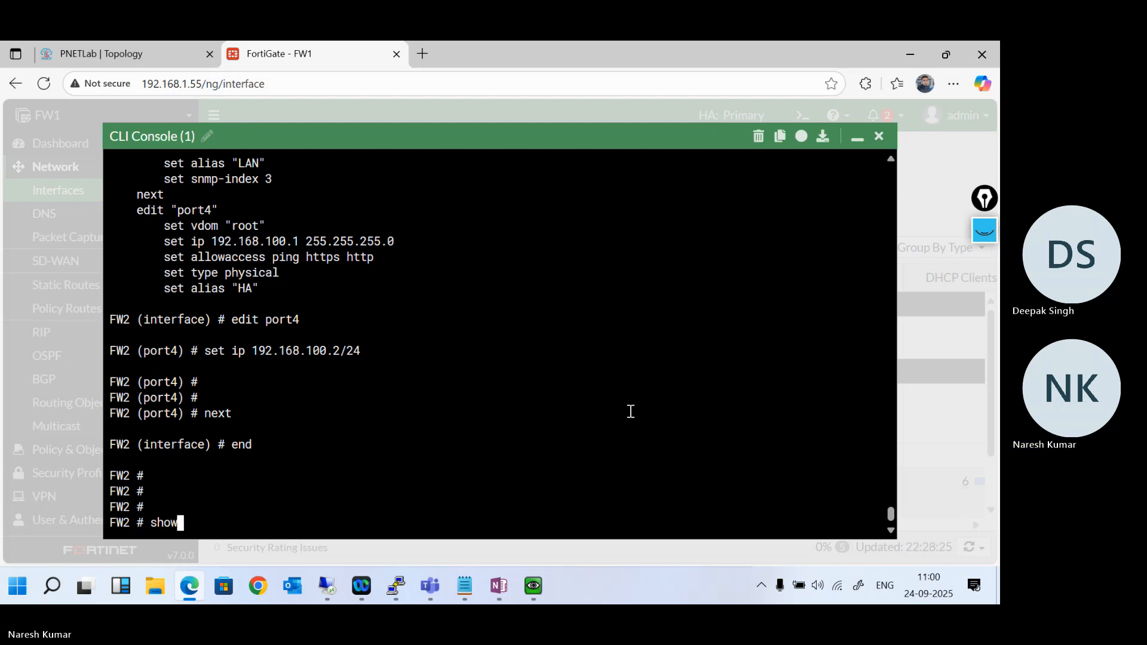
type(" system interface")
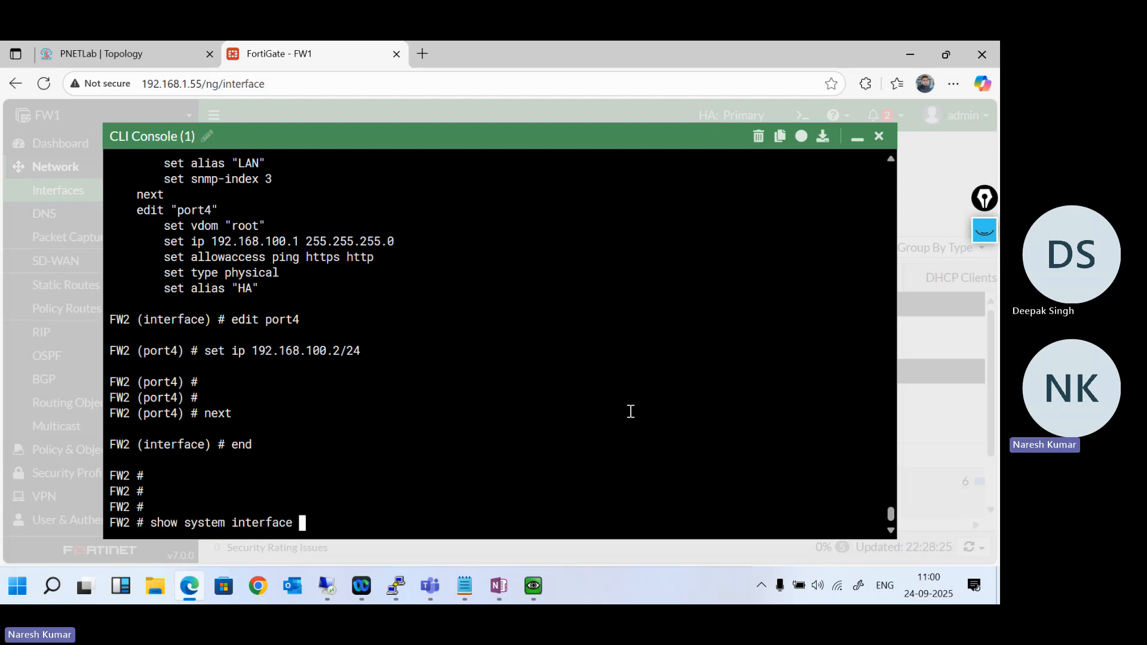
key("Return")
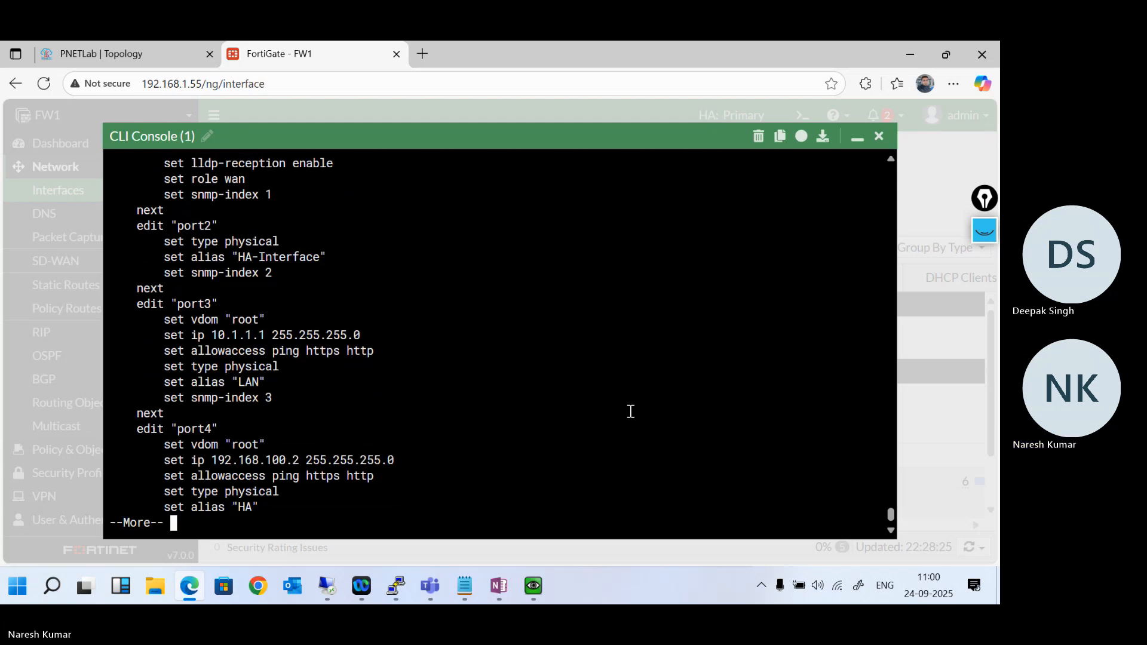
scroll(621, 410, "up", 3)
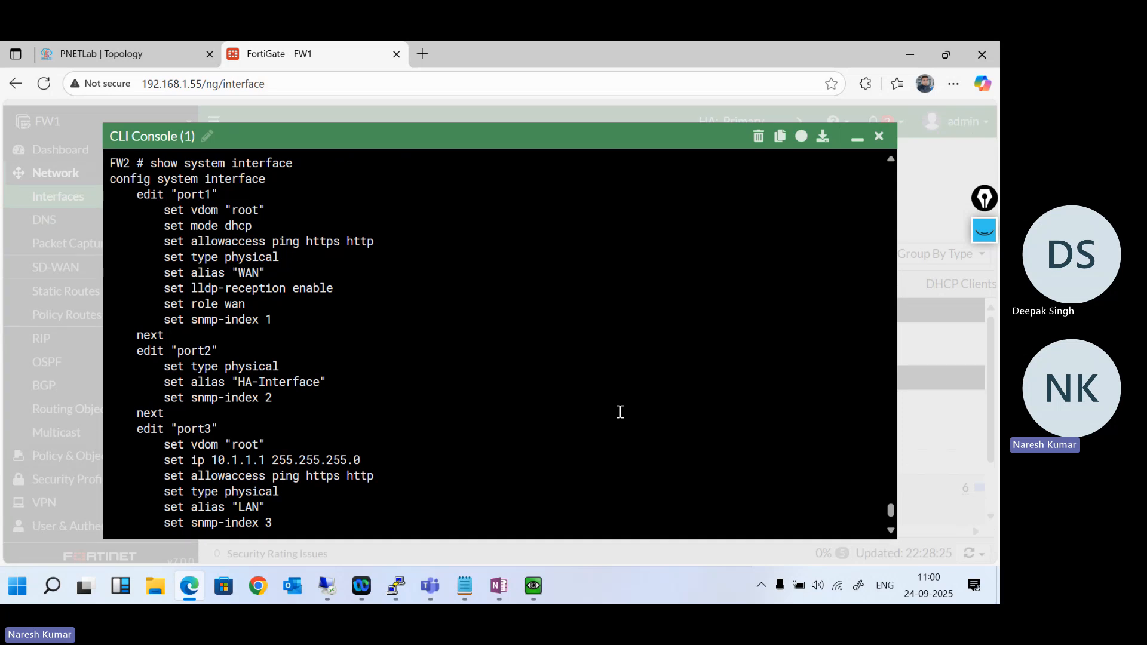
left_click(855, 140)
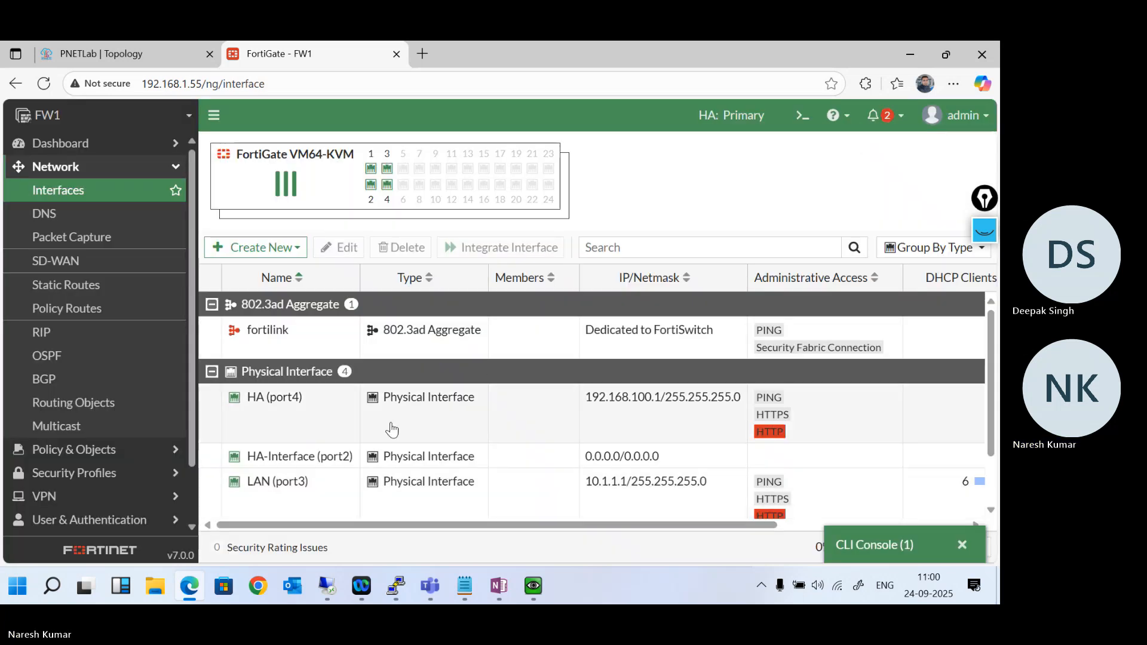
left_click(97, 193)
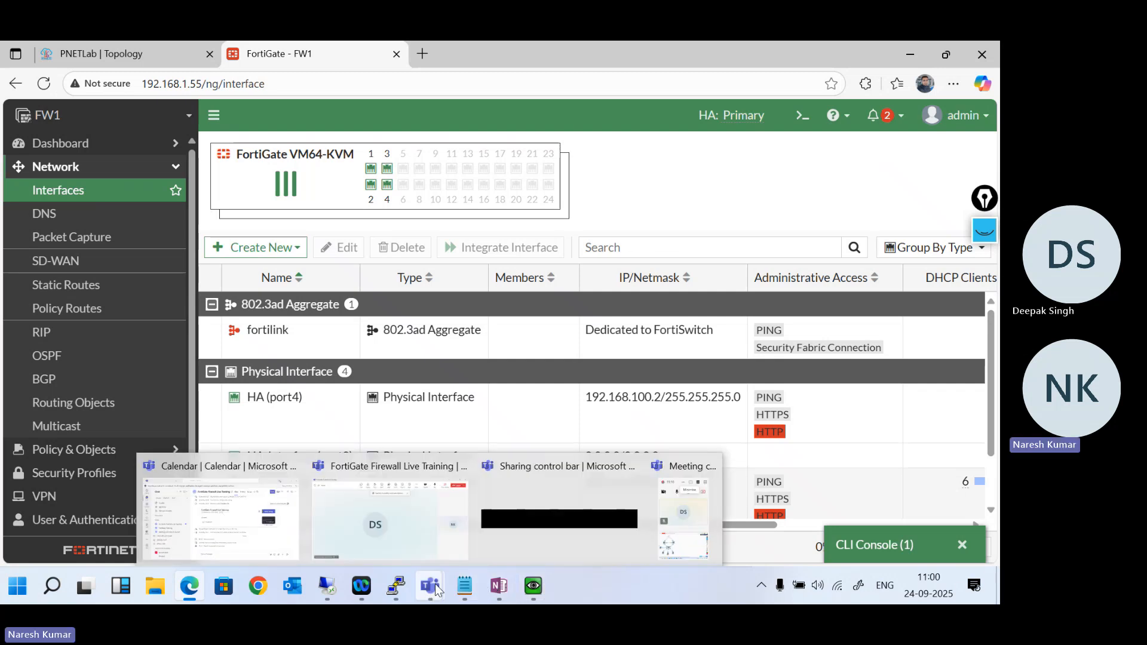
mouse_move(533, 589)
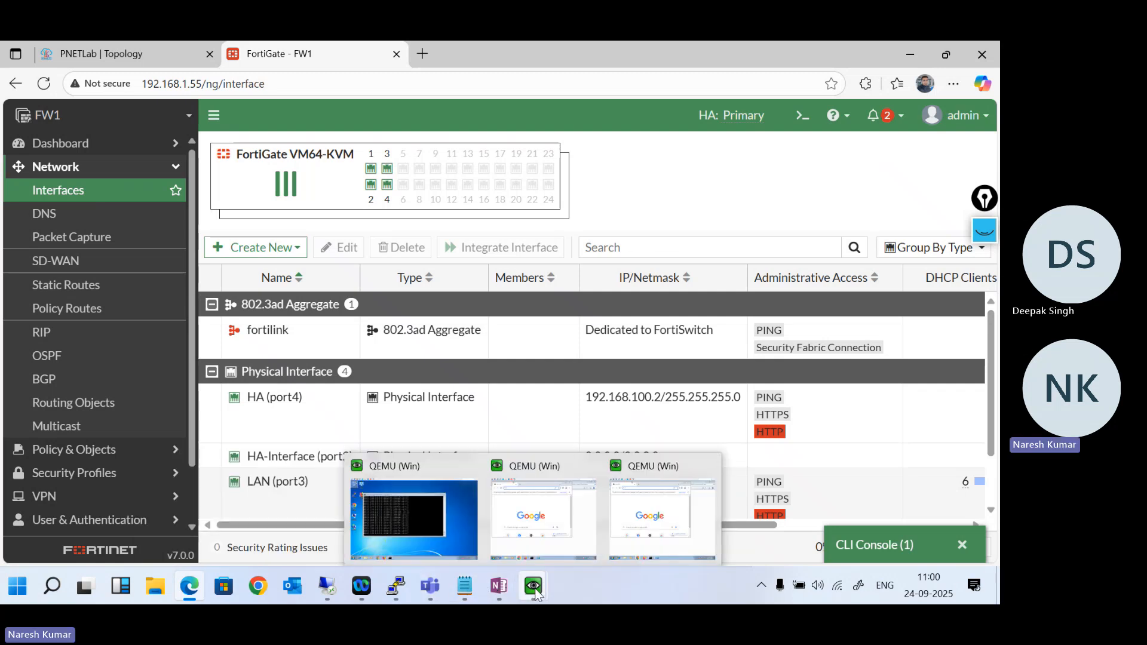
left_click(639, 519)
type("http")
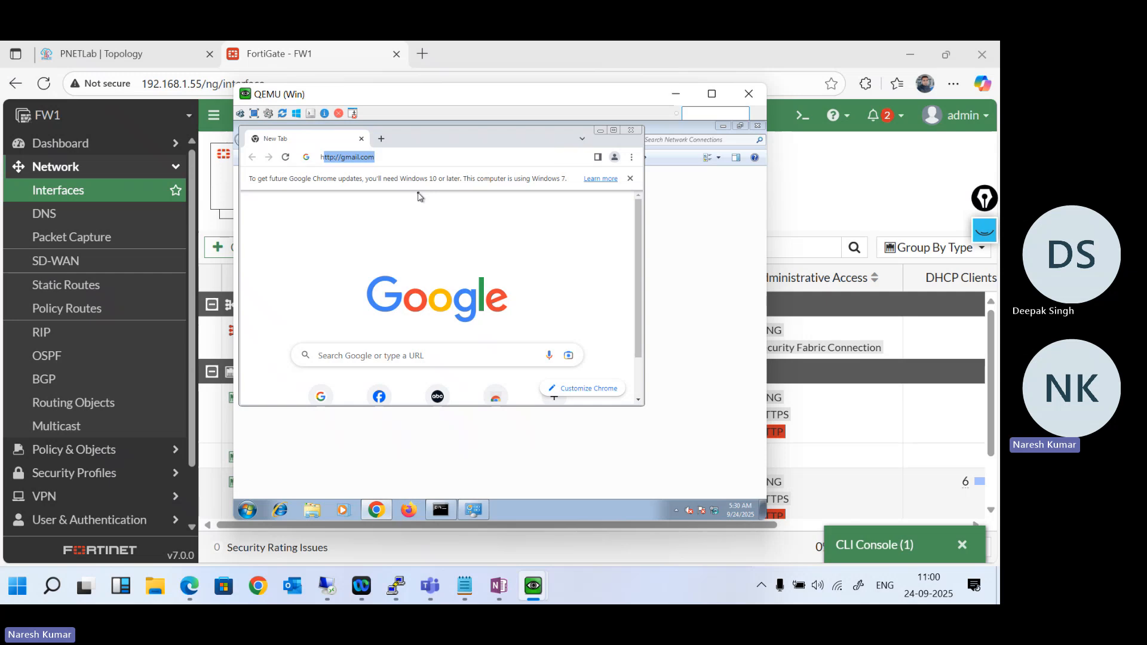
type("://19")
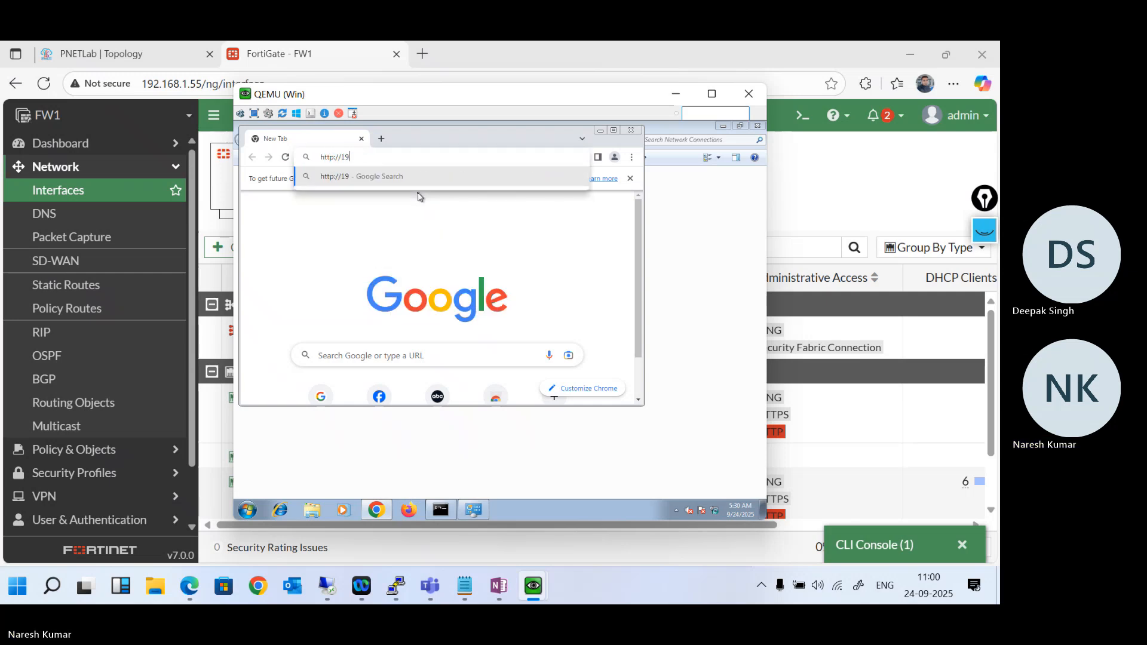
type("2.168.100.2")
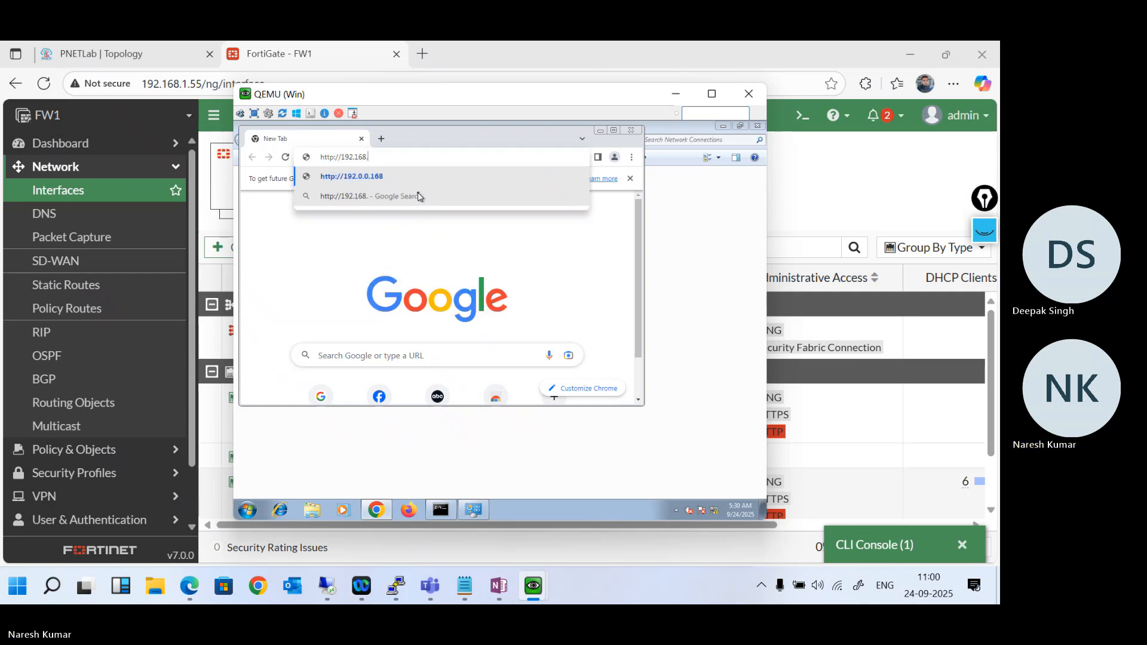
key("Return")
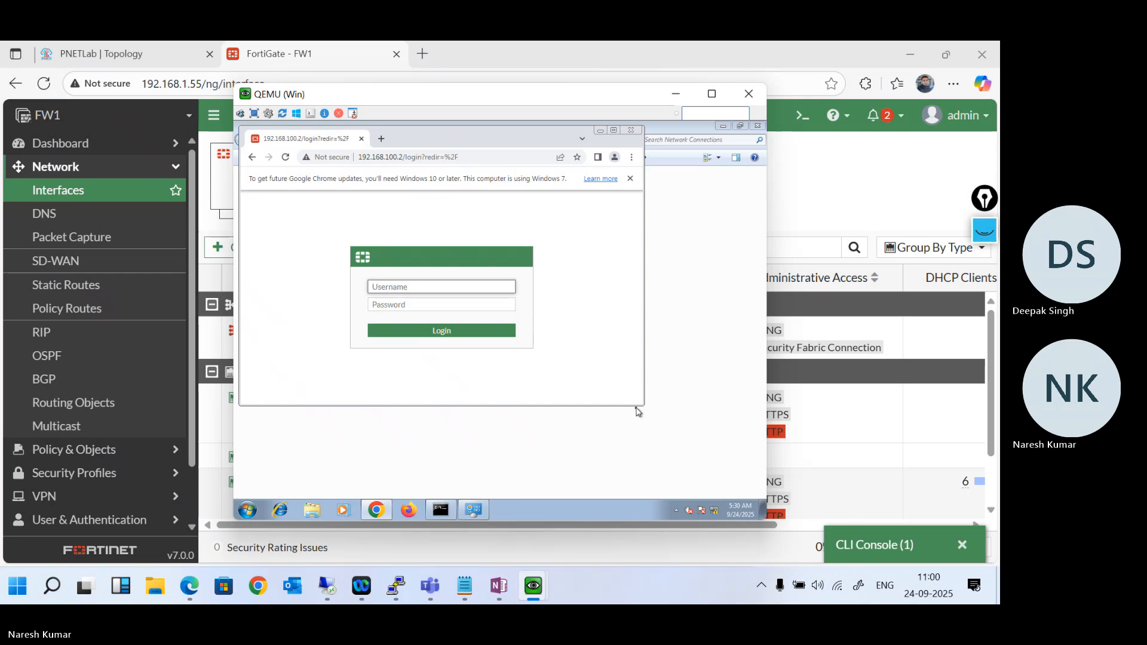
left_click(614, 131)
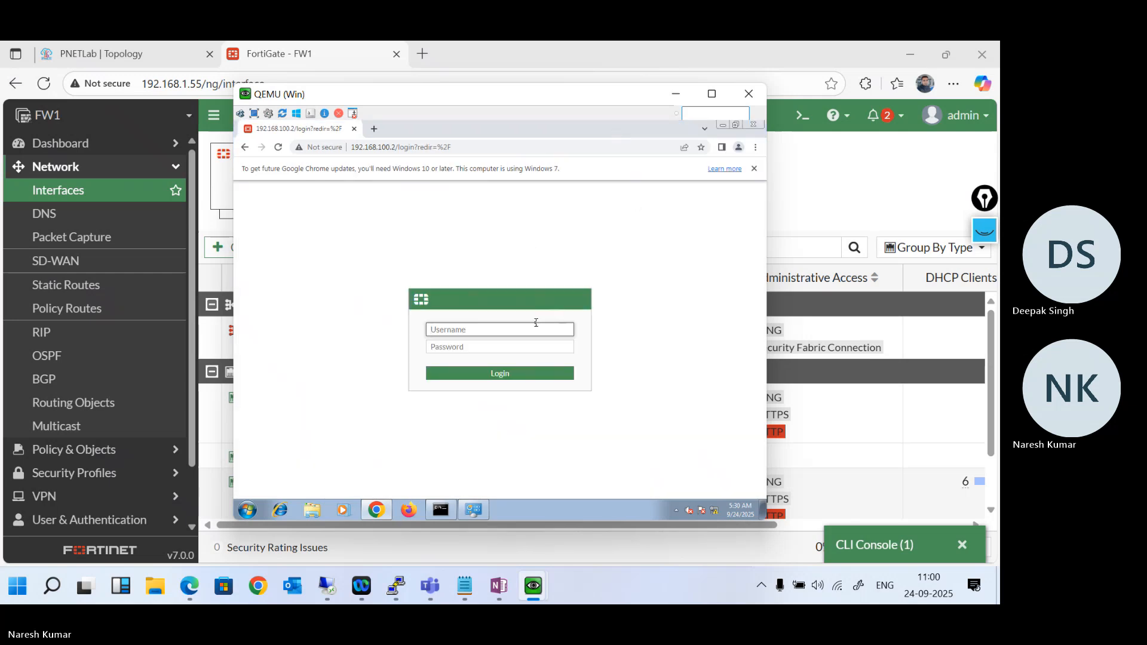
- Log in to the FortiGate with the administrator username and password, and dismiss the browser notice and save-password prompt
key("Tab")
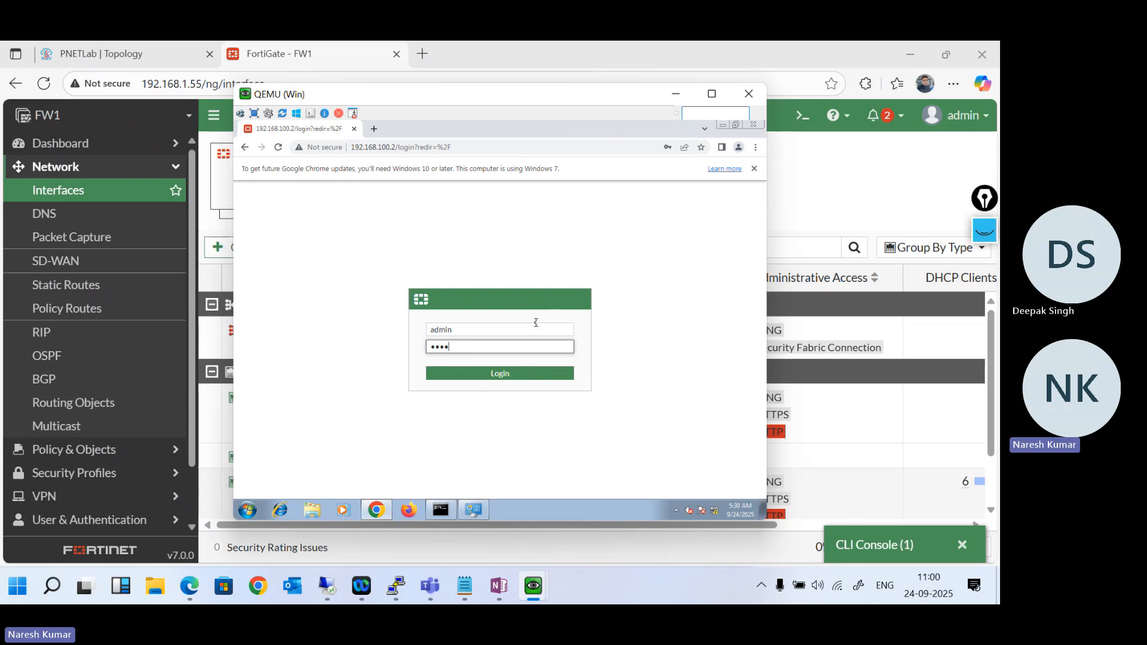
key("Return")
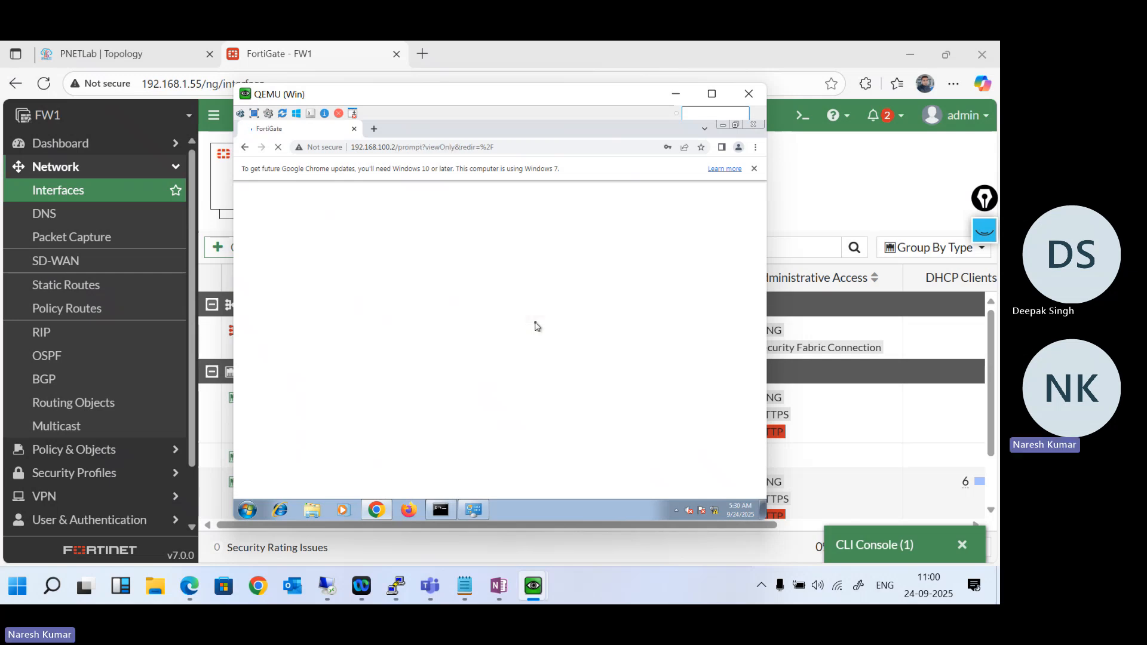
left_click(755, 169)
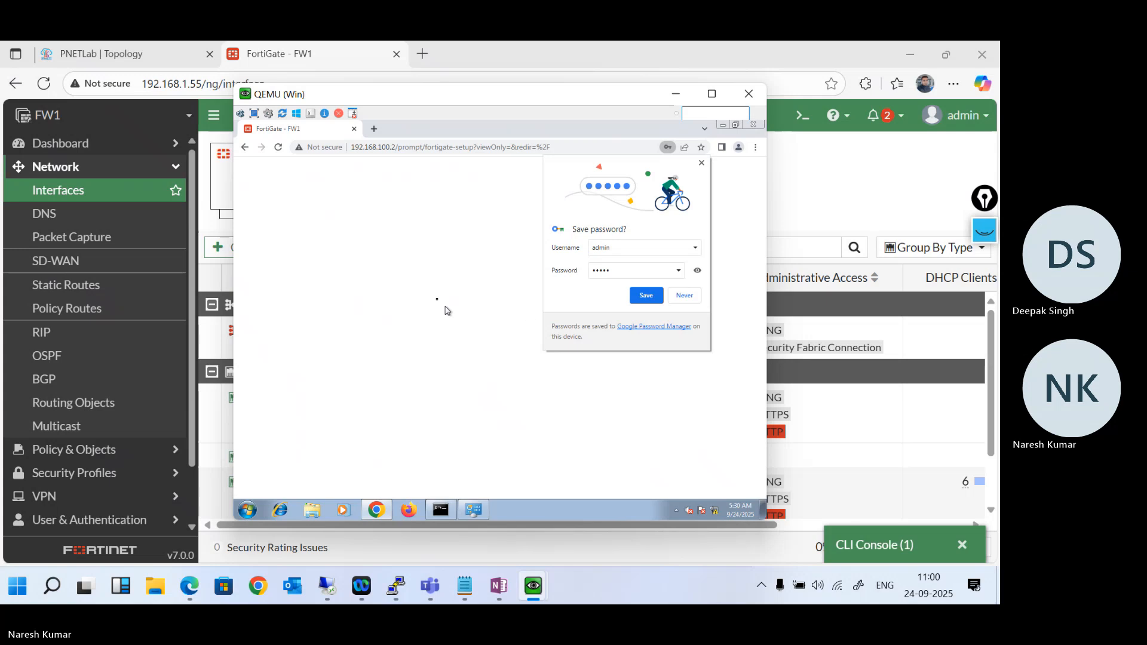
left_click(700, 165)
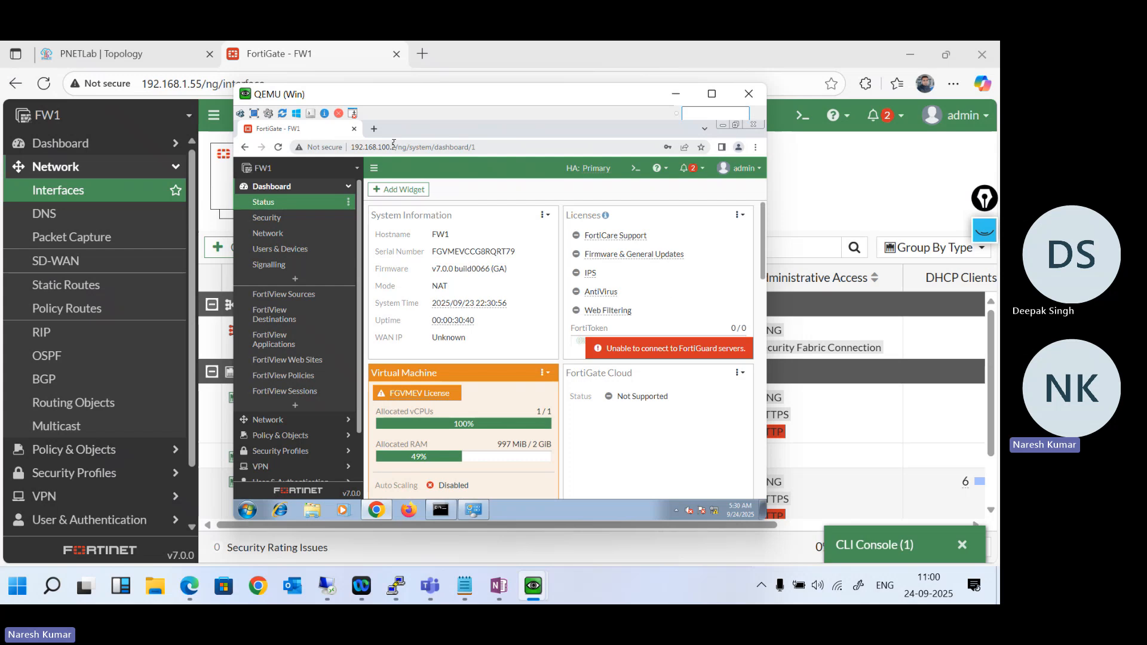
- Try the management addresses 192.168.100.1 and 192.168.100.100 in Chrome on the Windows PC
left_click_drag(392, 147, 469, 149)
type("192.168.100.1")
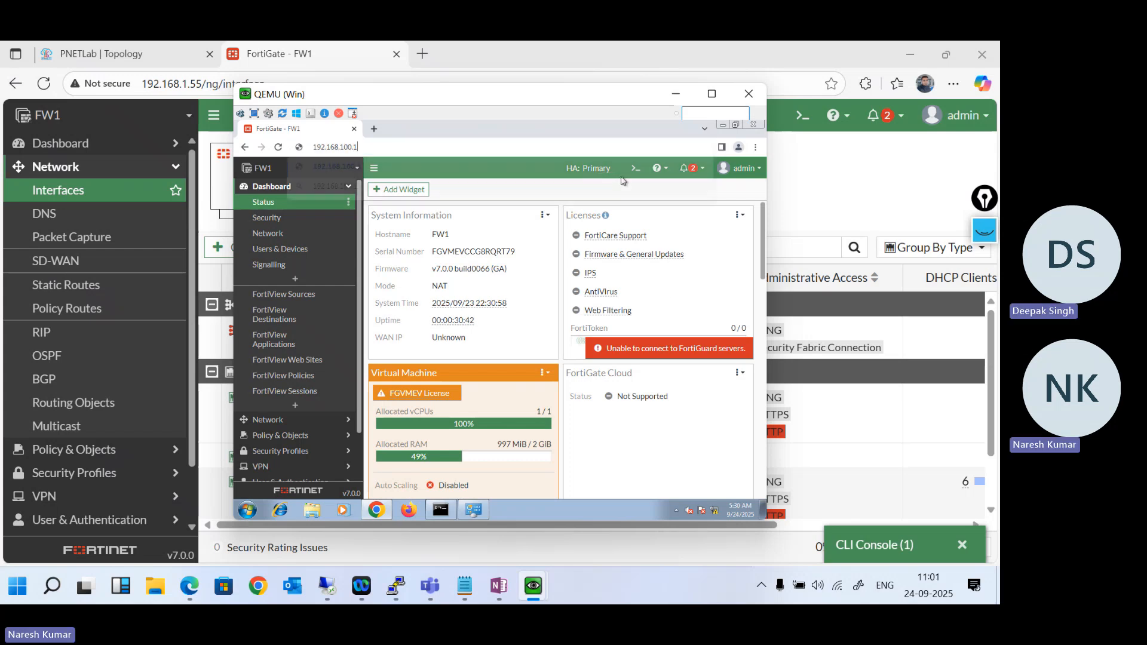
key("Return")
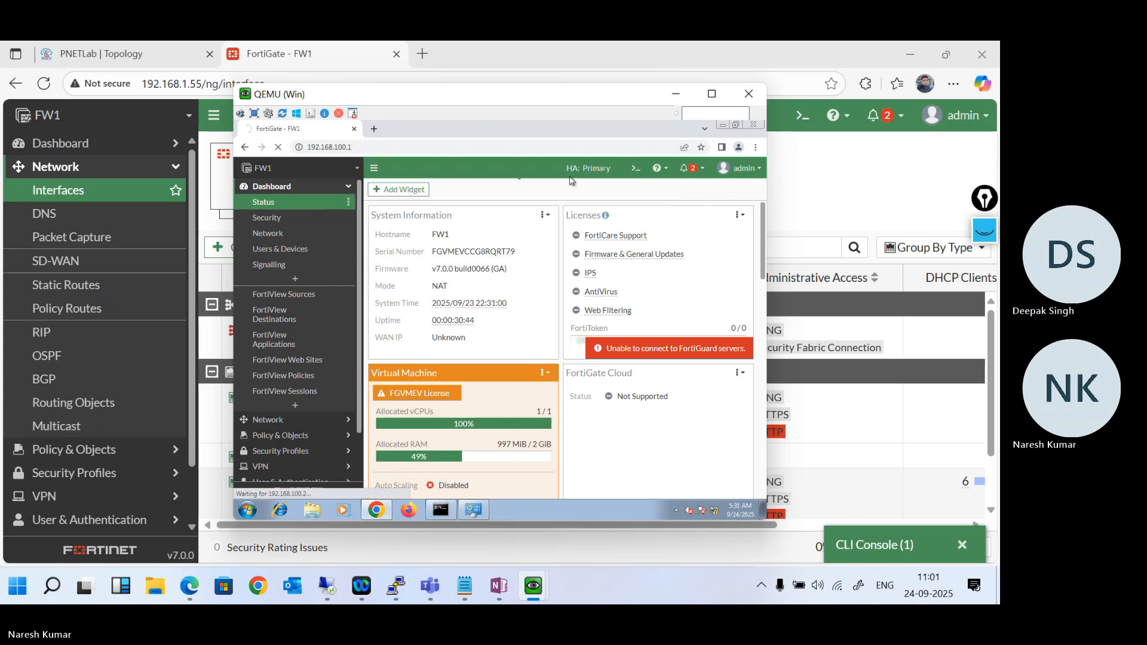
left_click(397, 150)
type("192.168.100.100")
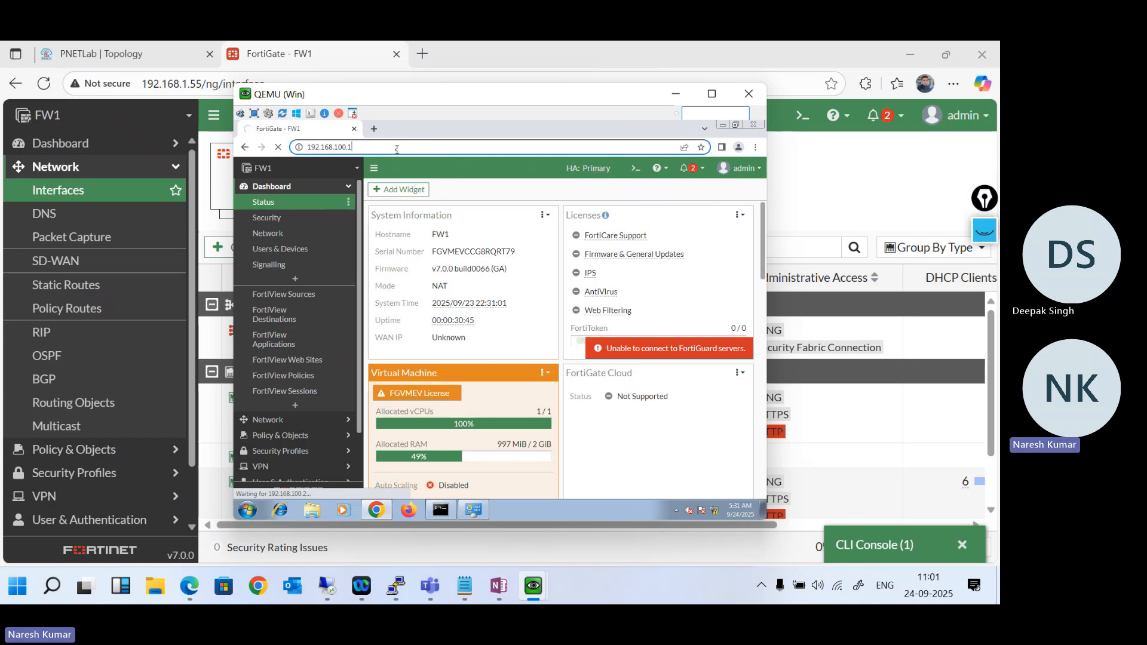
key("Return")
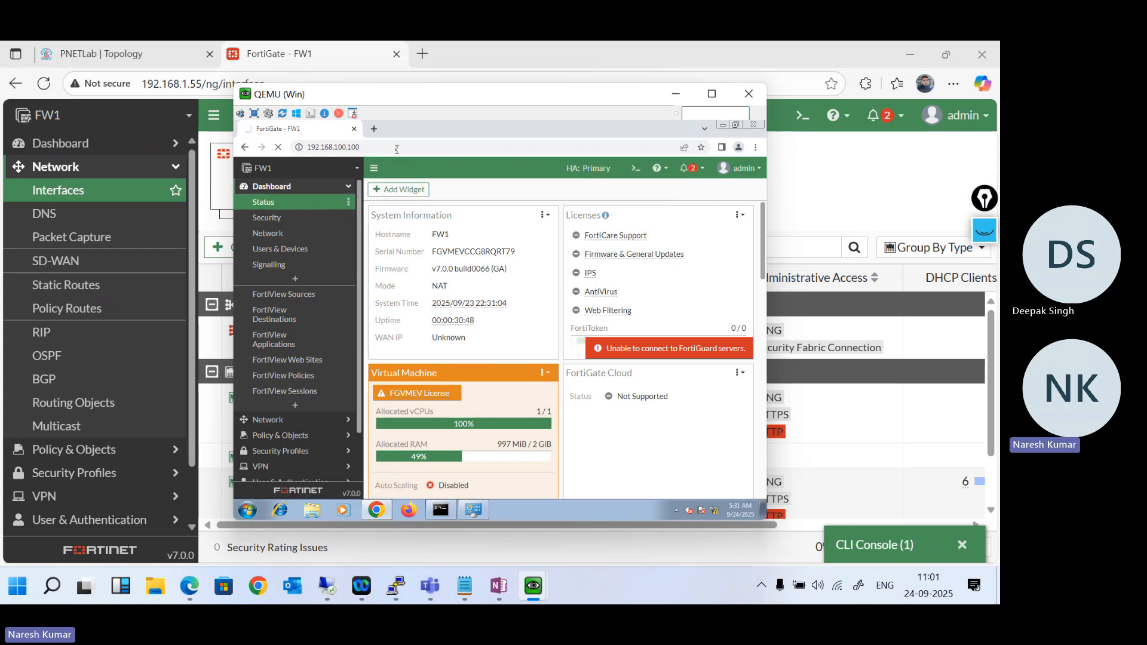
- Ping 192.168.100.100 from the Windows PC's command prompt, and stop the ping
left_click(442, 509)
type("ping 192.168")
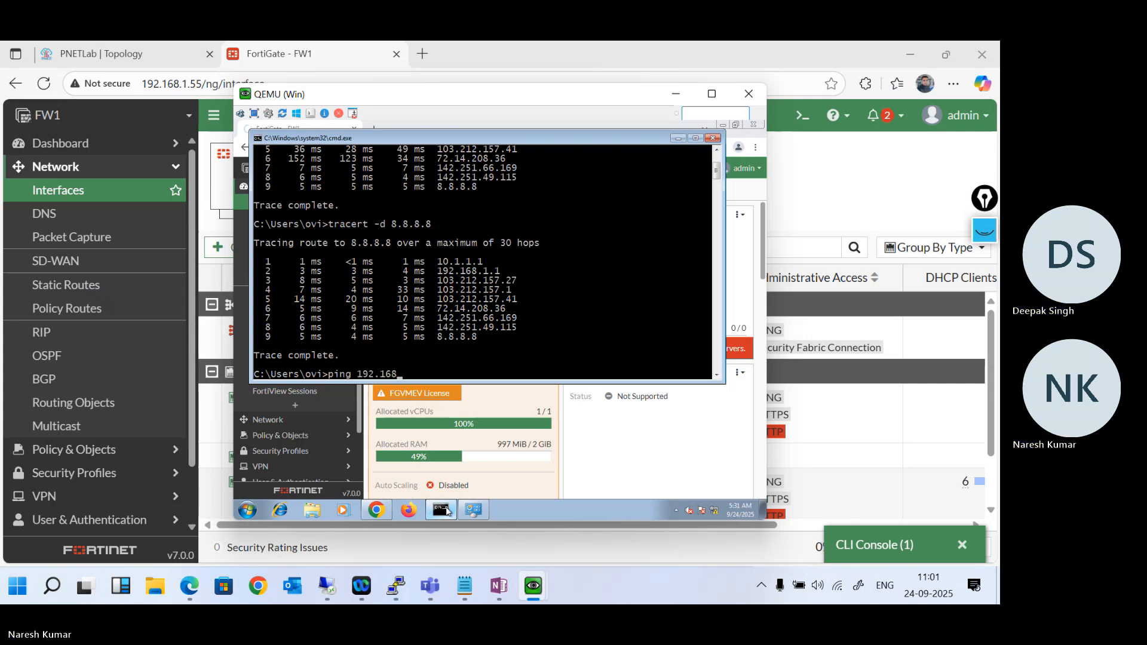
type(".100.100")
key("Return")
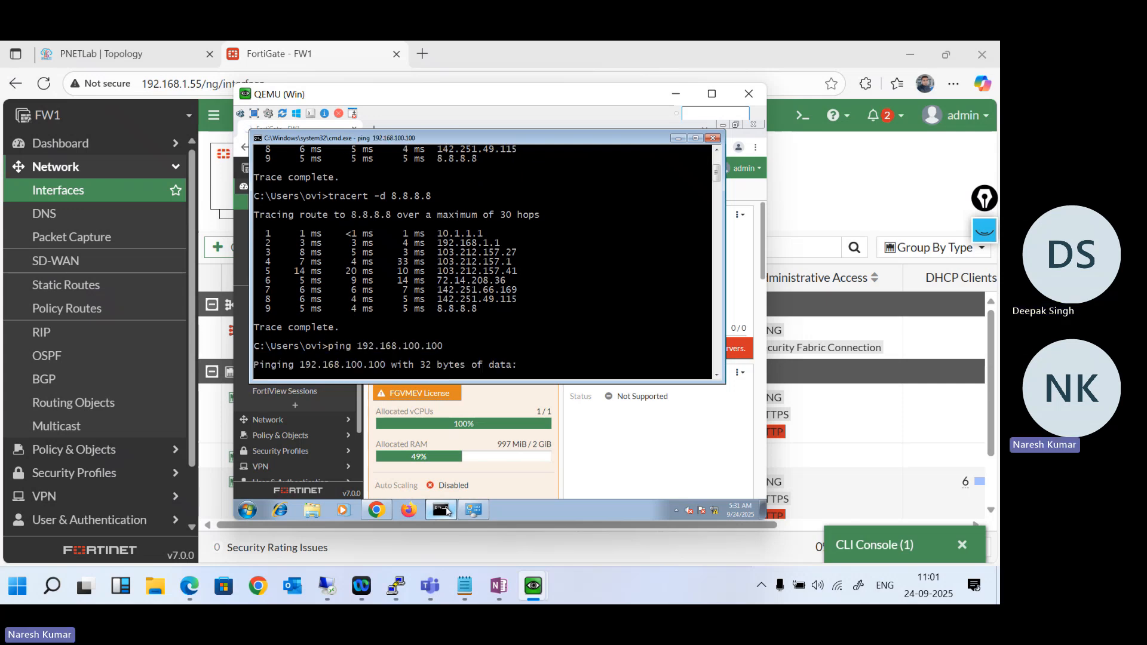
key("ctrl+c")
- Ping 192.168.100.2 and 192.168.100.1 from the command prompt, stopping each ping early
key("Up")
key("BackSpace")
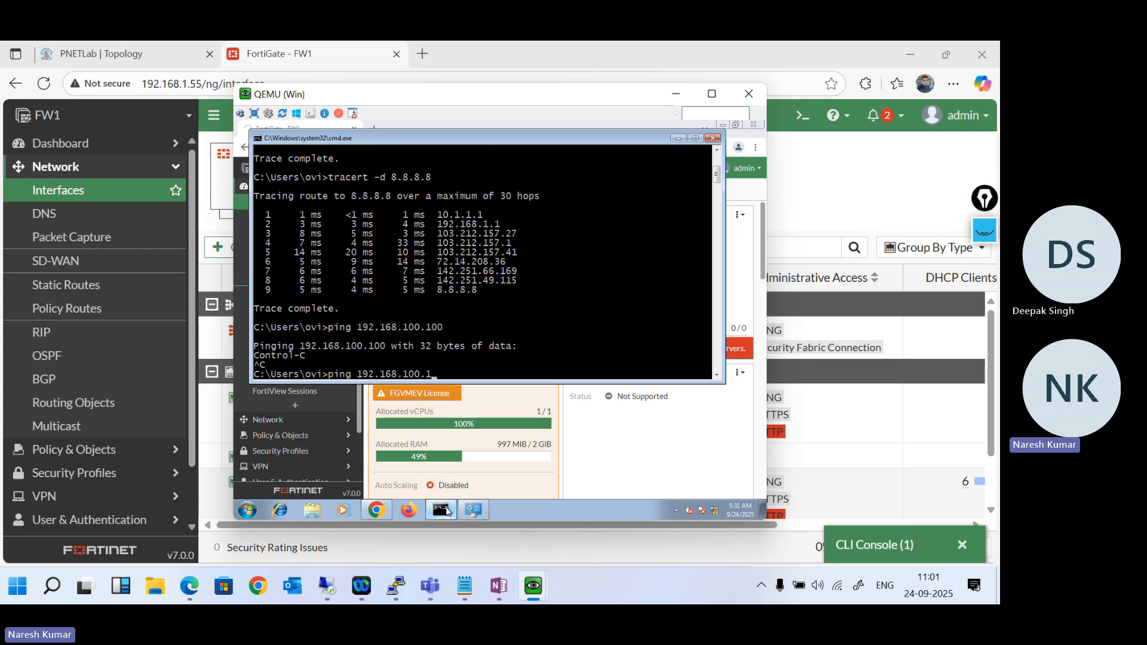
type("2")
key("Return")
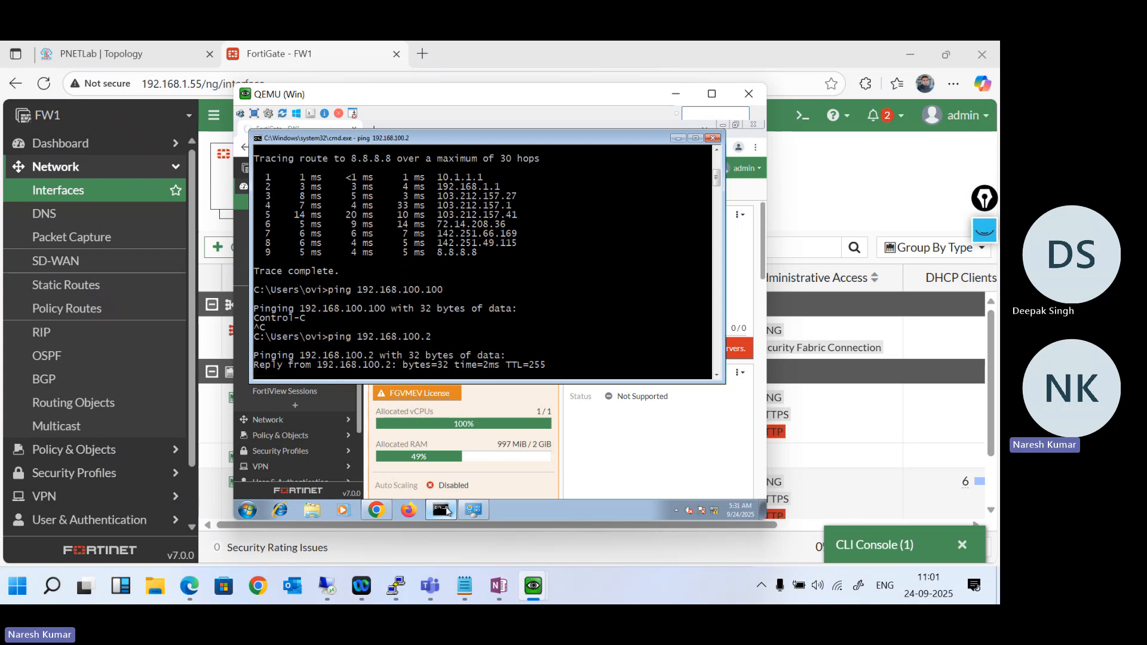
key("ctrl+c")
key("Up")
key("BackSpace")
type("192.168.100.1")
key("Return")
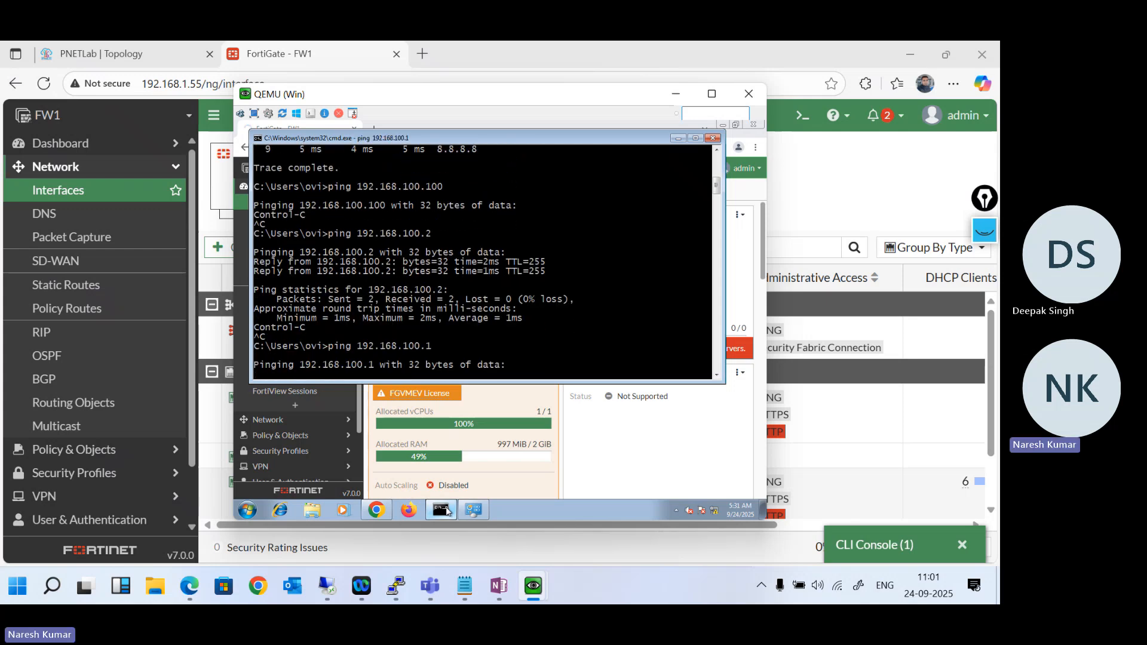
key("ctrl+c")
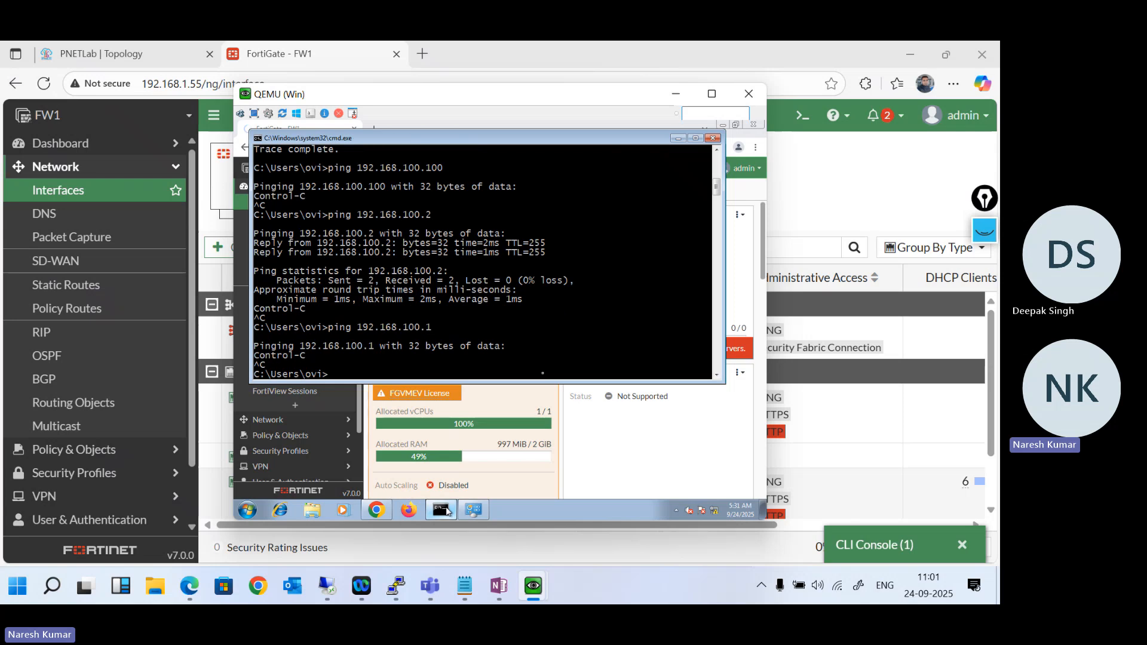
- Minimize the Windows PC and review FW1's HA (port4) address, administrative access and role options, leaving the interface unmodified
left_click(675, 94)
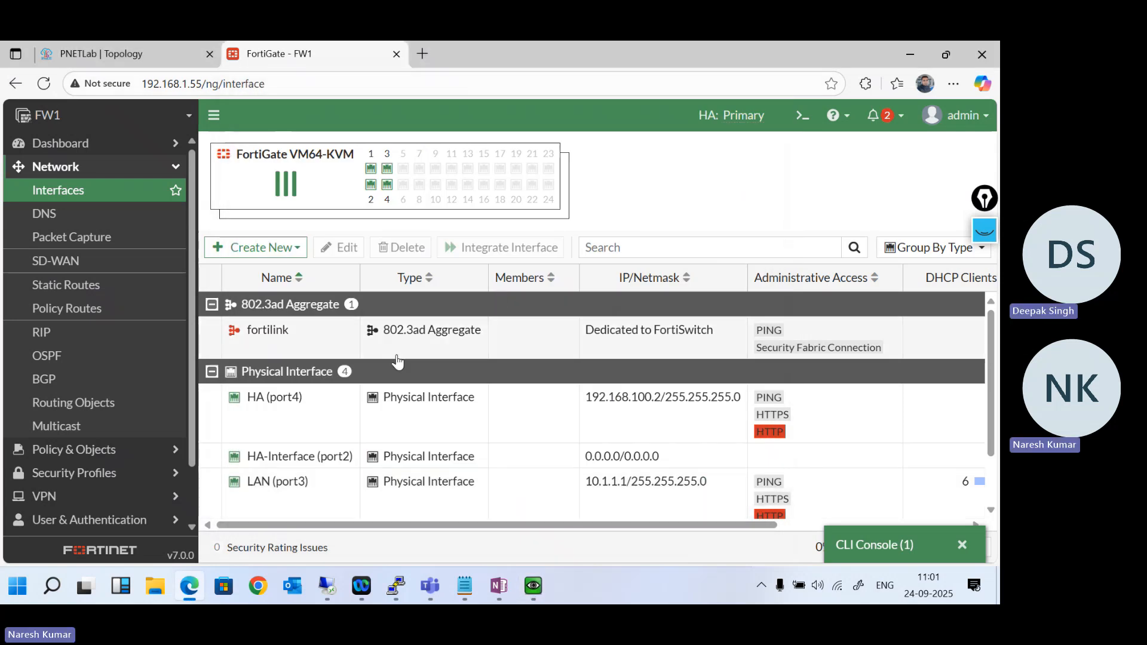
double_click(326, 415)
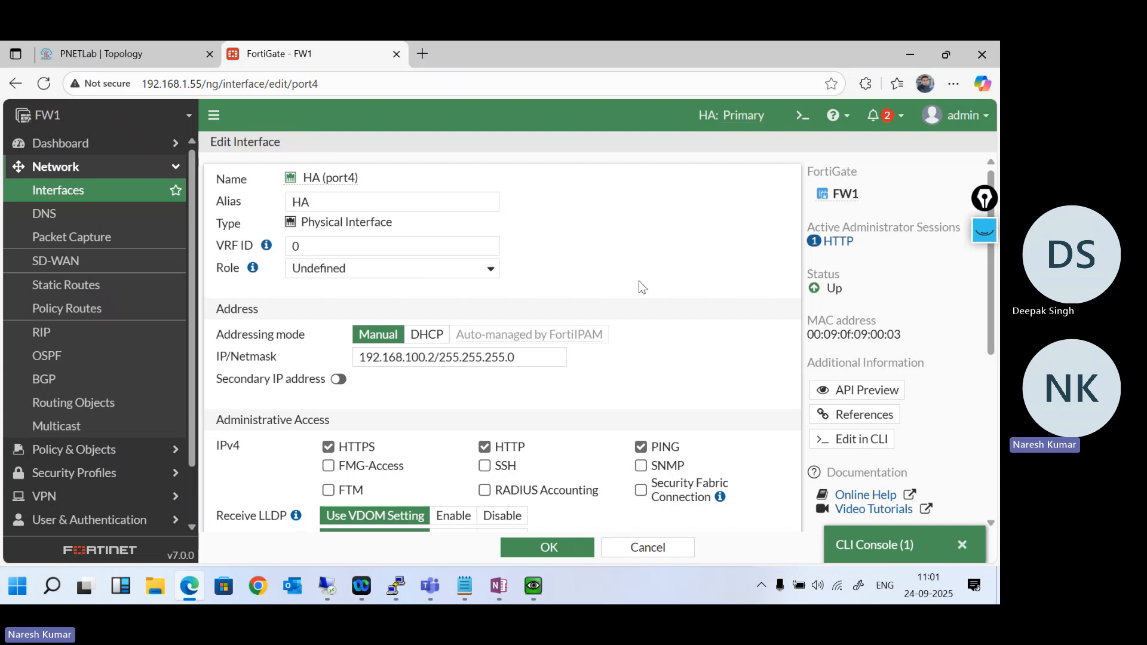
scroll(642, 287, "down", 3)
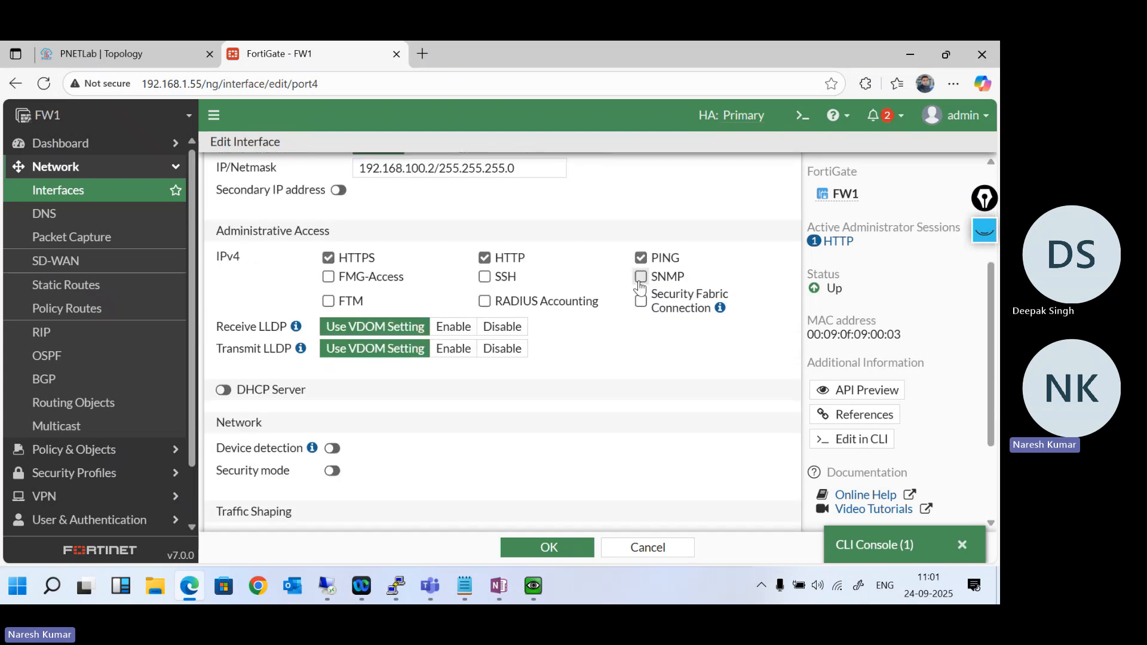
scroll(641, 286, "down", 2)
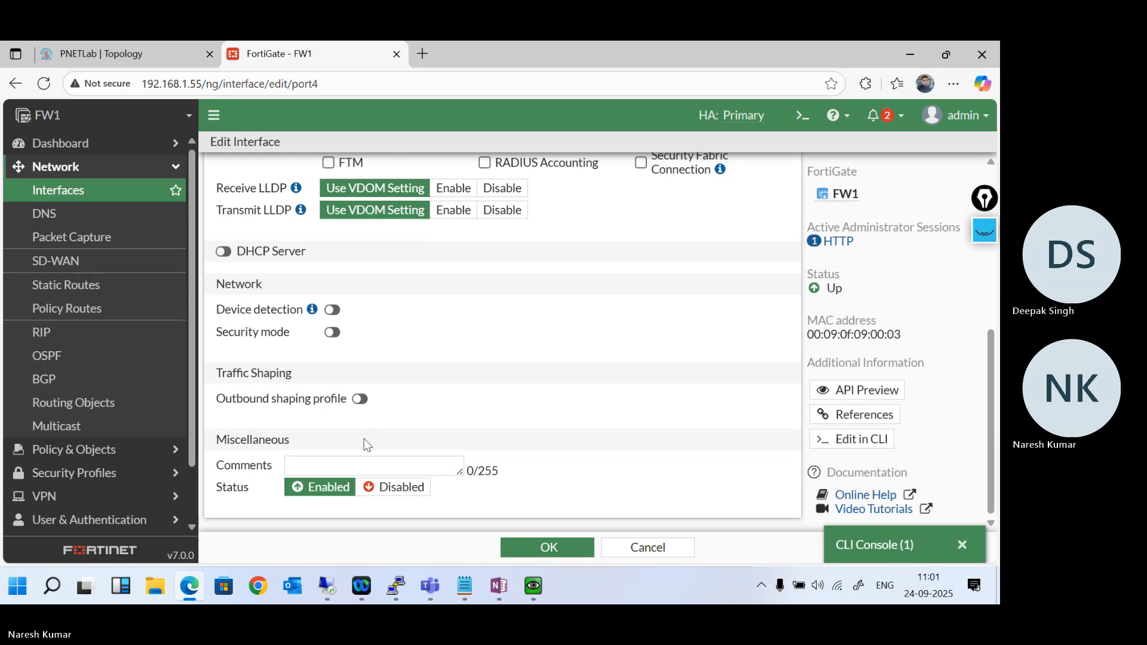
scroll(553, 367, "up", 4)
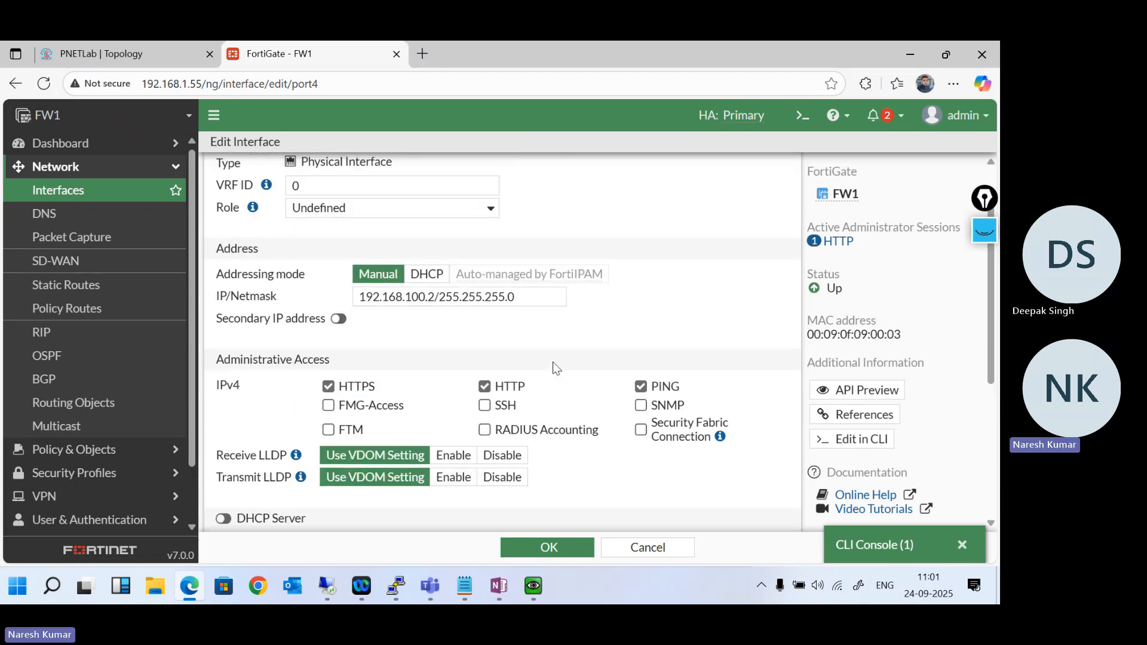
scroll(552, 365, "up", 1)
left_click(478, 273)
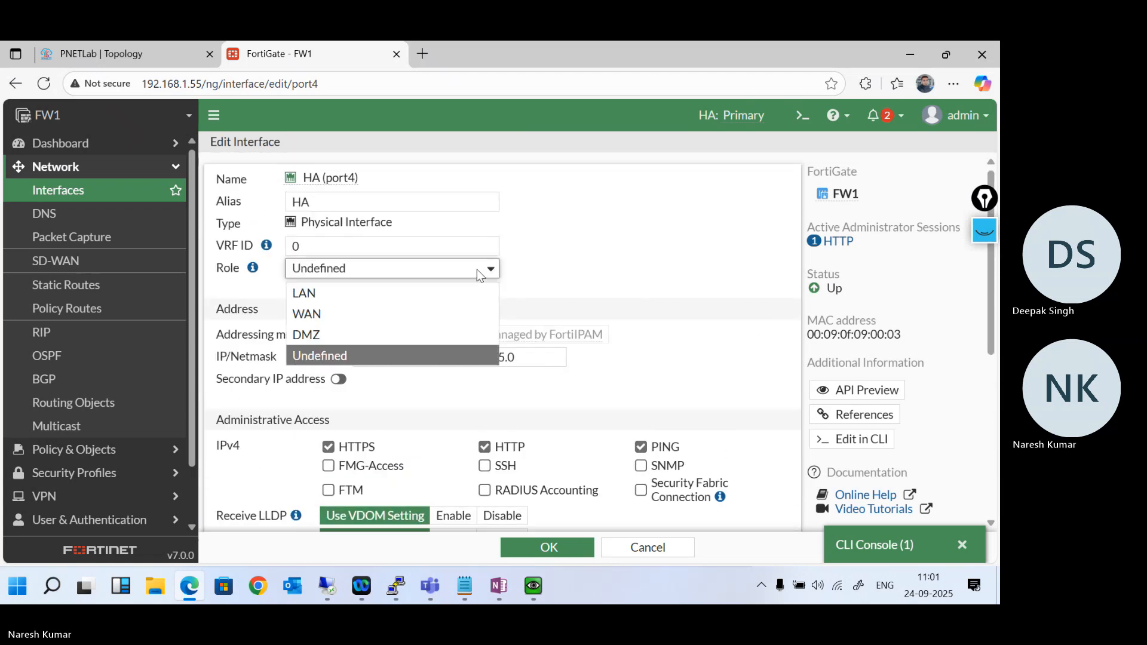
left_click(478, 272)
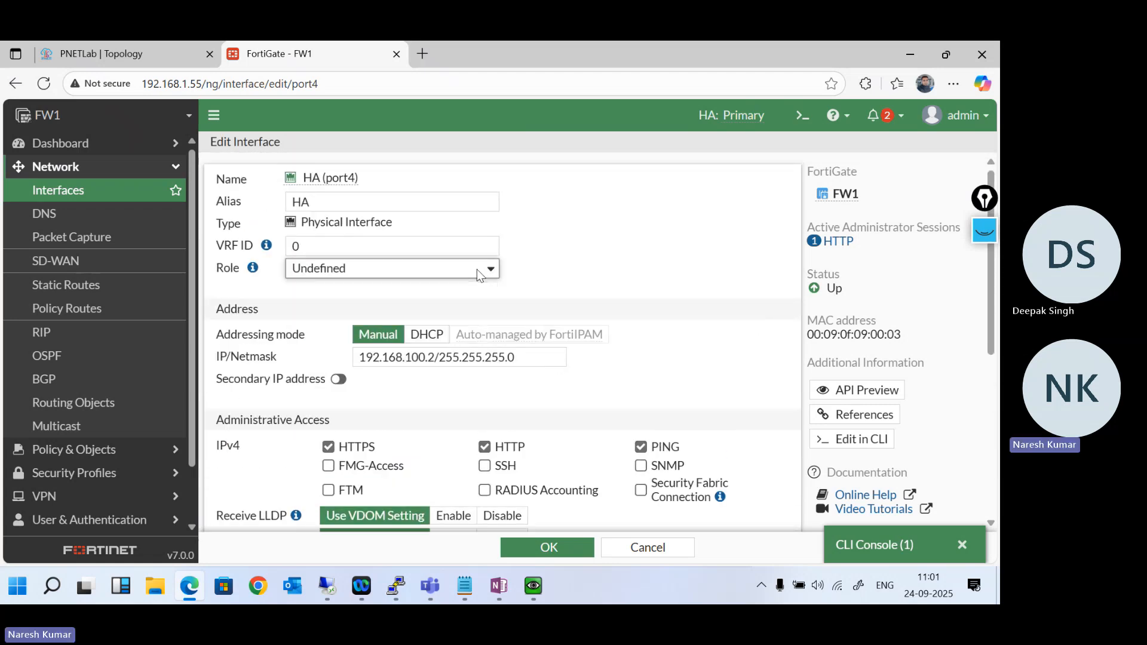
left_click(103, 187)
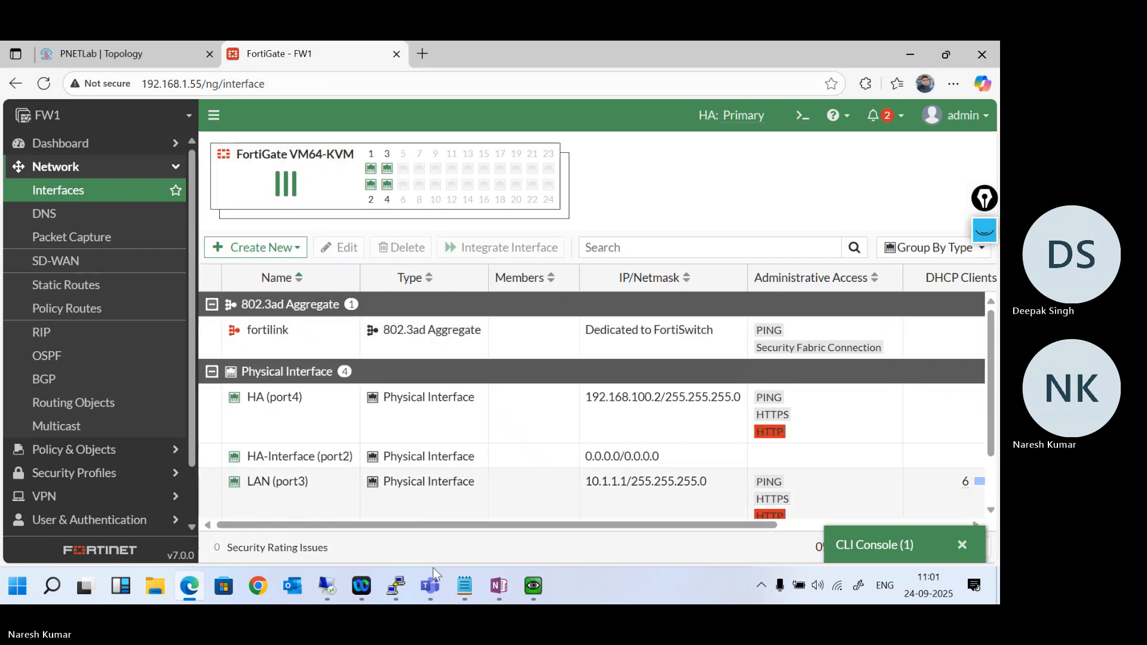
- Review the ha-mgmt commands in Notepad and FW2's port4 configuration in the CLI console, and open and minimize a second console on FW1
left_click(461, 591)
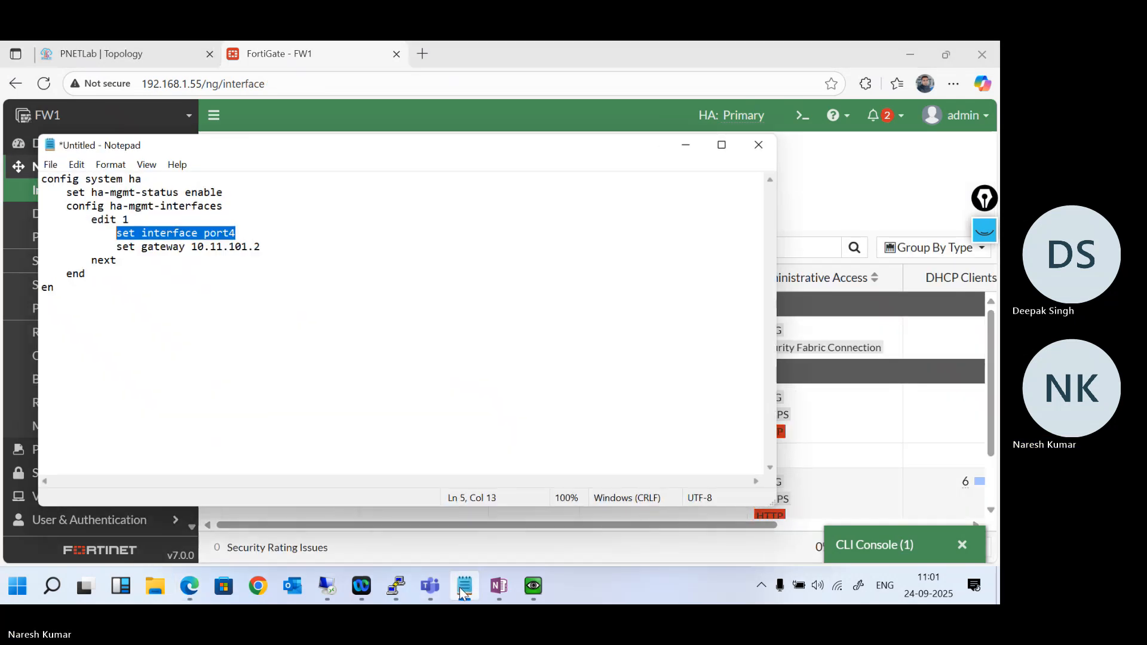
left_click(461, 591)
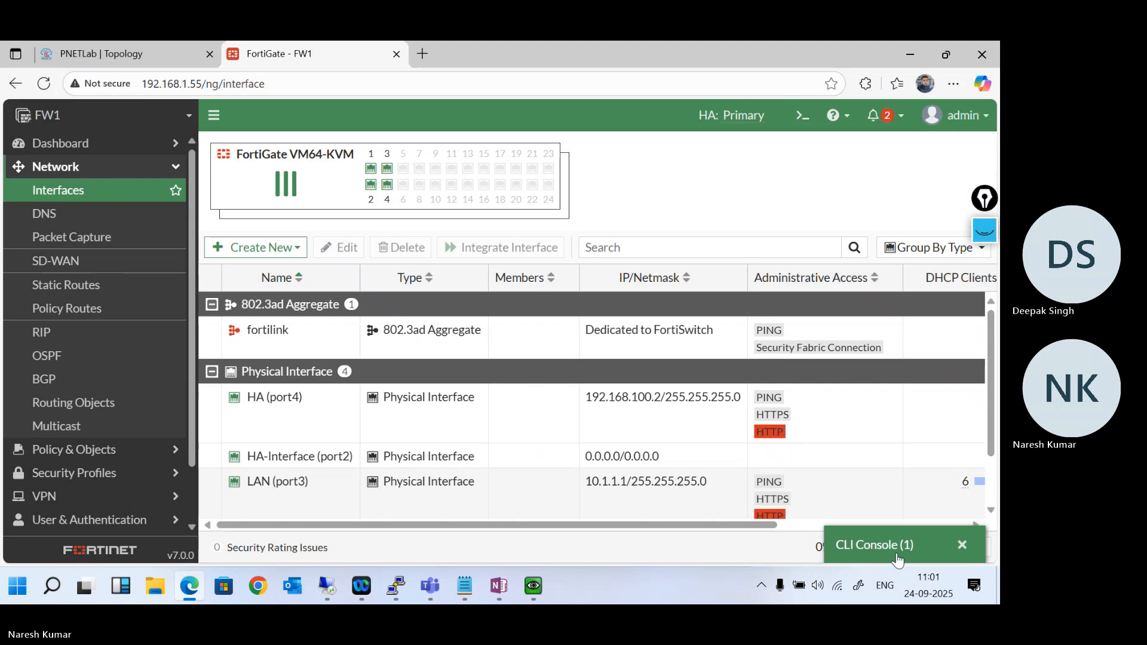
left_click(872, 545)
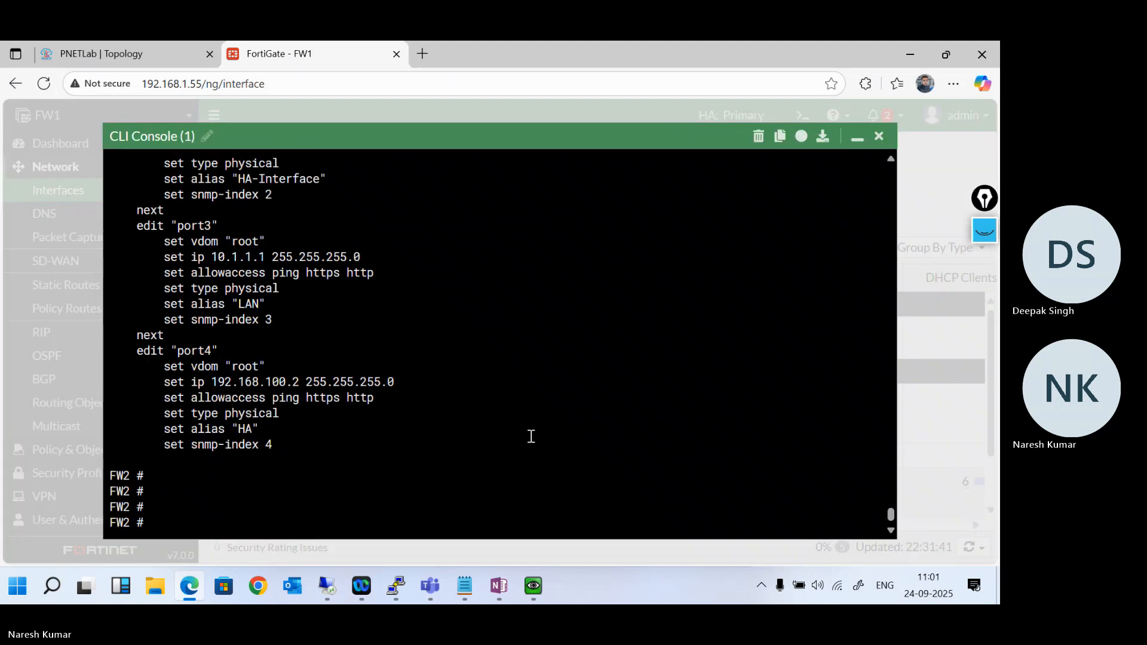
left_click(854, 136)
left_click(802, 115)
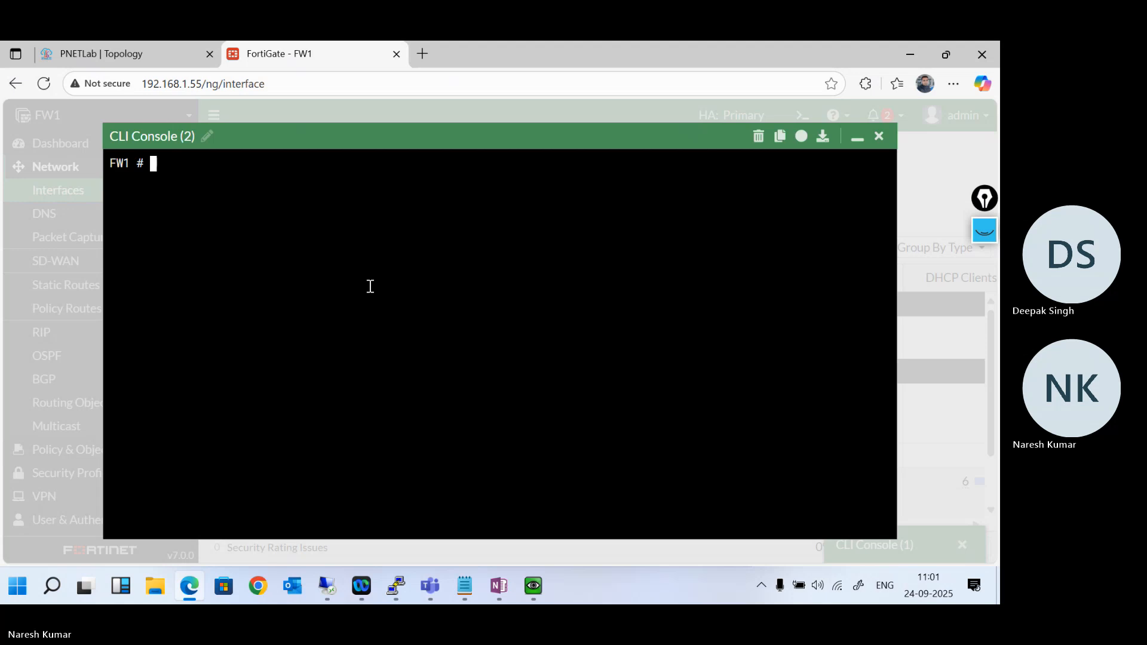
left_click(858, 137)
- Open the High Availability settings of cluster member FW1 for editing and show the Management Interface Reservation section
scroll(113, 369, "down", 2)
scroll(113, 371, "up", 1)
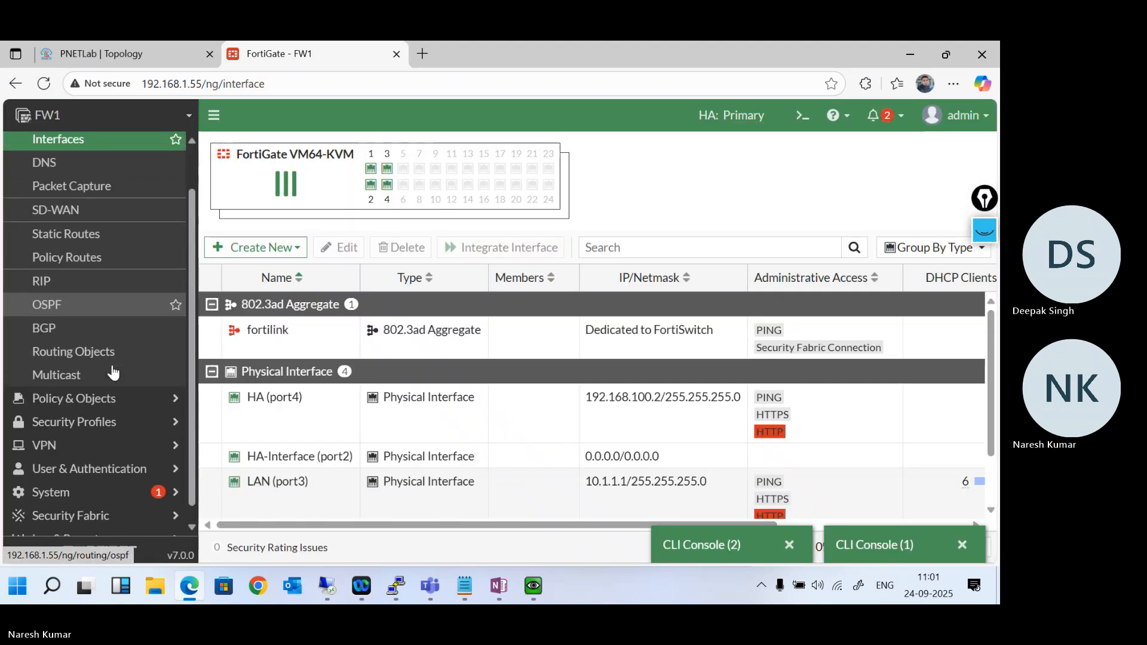
scroll(116, 384, "down", 1)
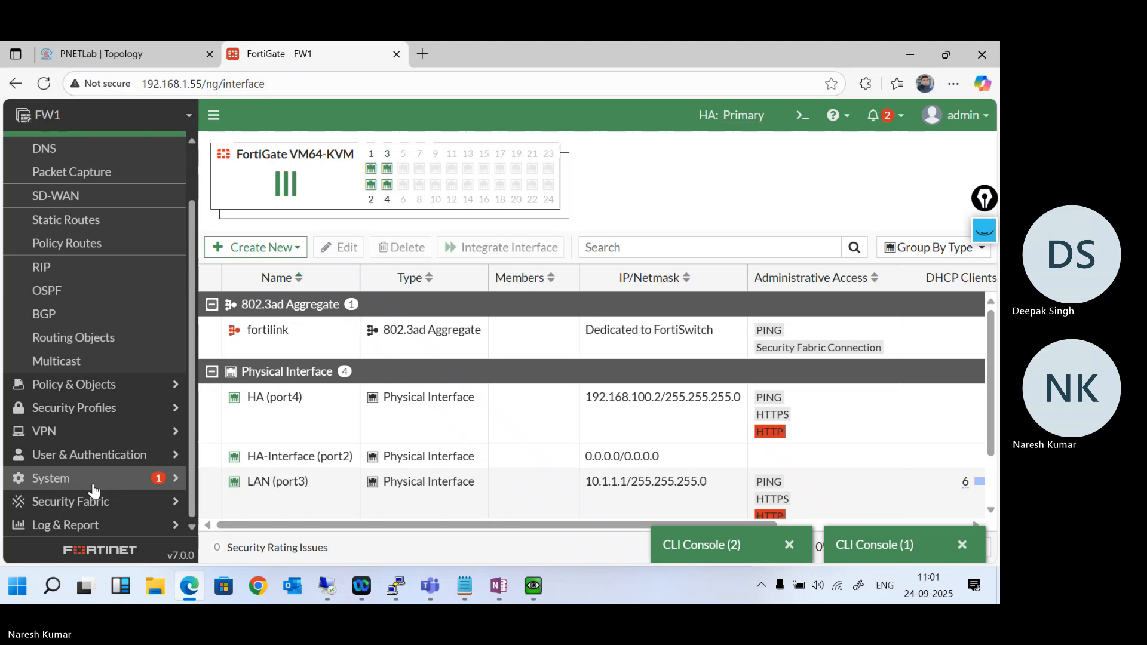
left_click(48, 478)
left_click(69, 353)
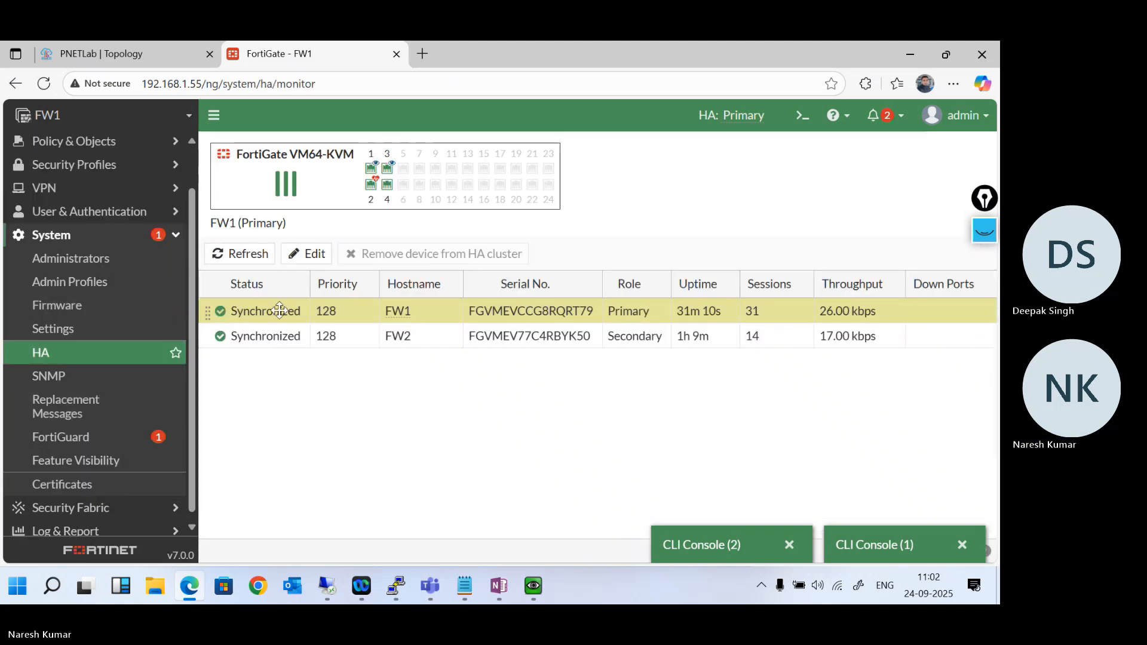
double_click(297, 310)
scroll(590, 398, "down", 2)
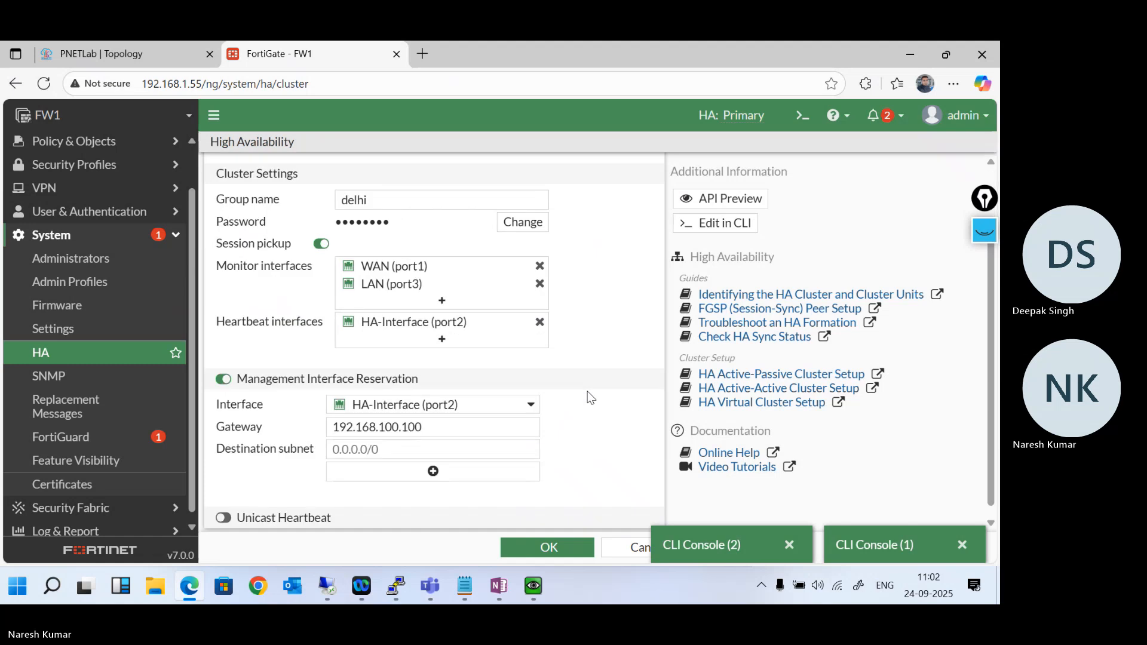
left_click(432, 460)
scroll(588, 450, "down", 1)
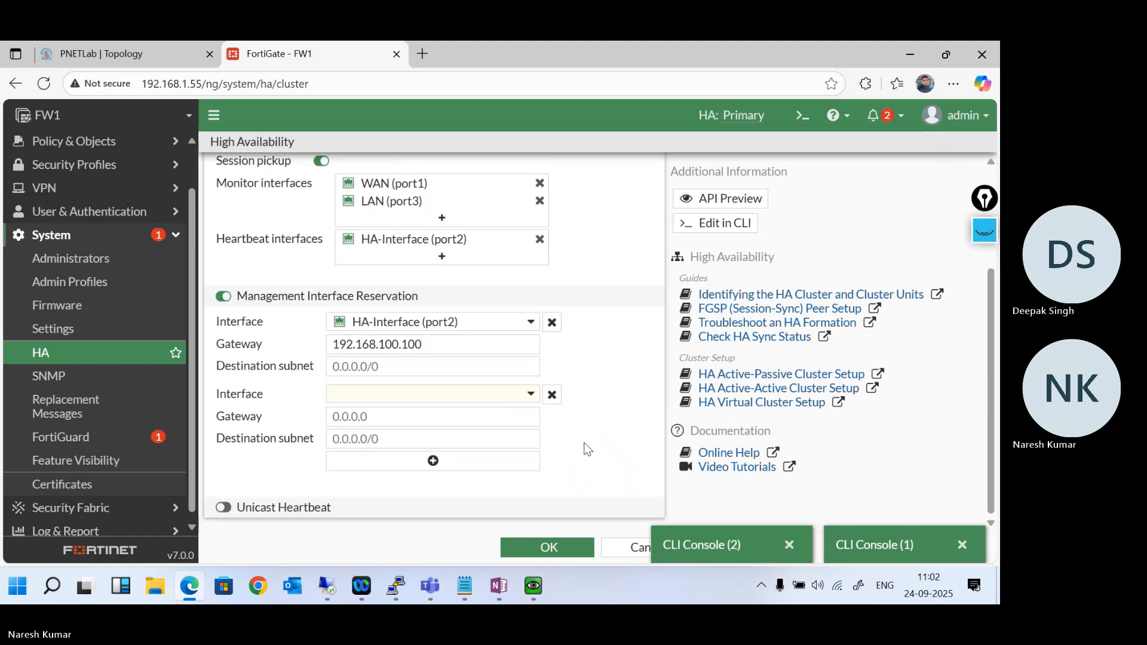
left_click(558, 399)
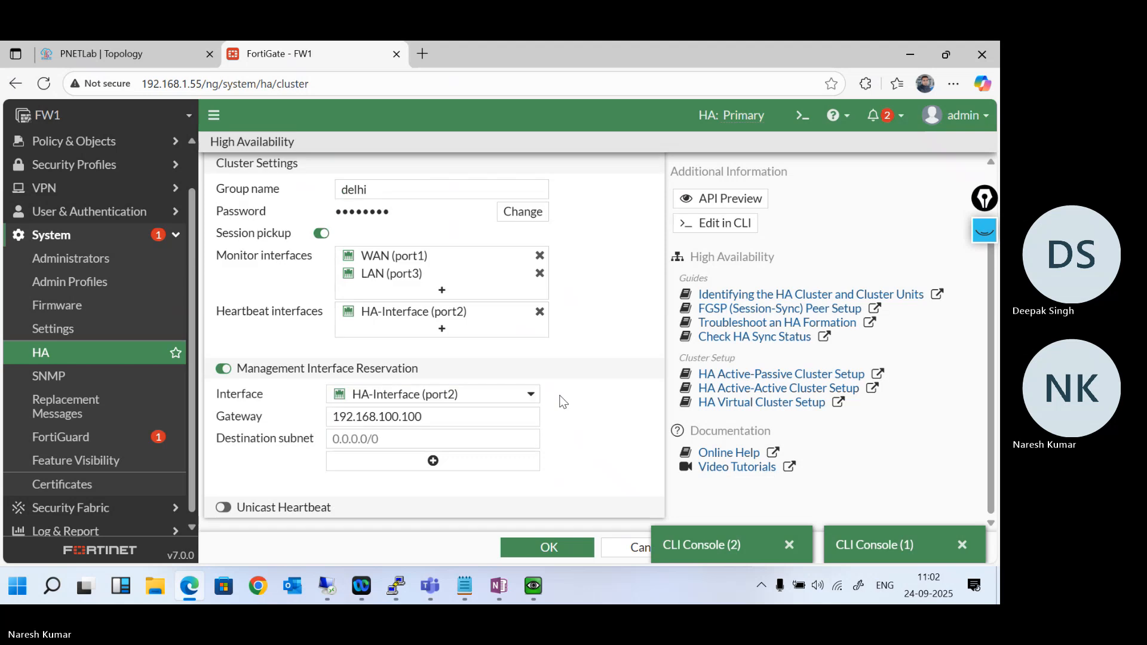
- Check which interfaces can be reserved for management and which types a new interface can have, and cancel the new interface
left_click(530, 396)
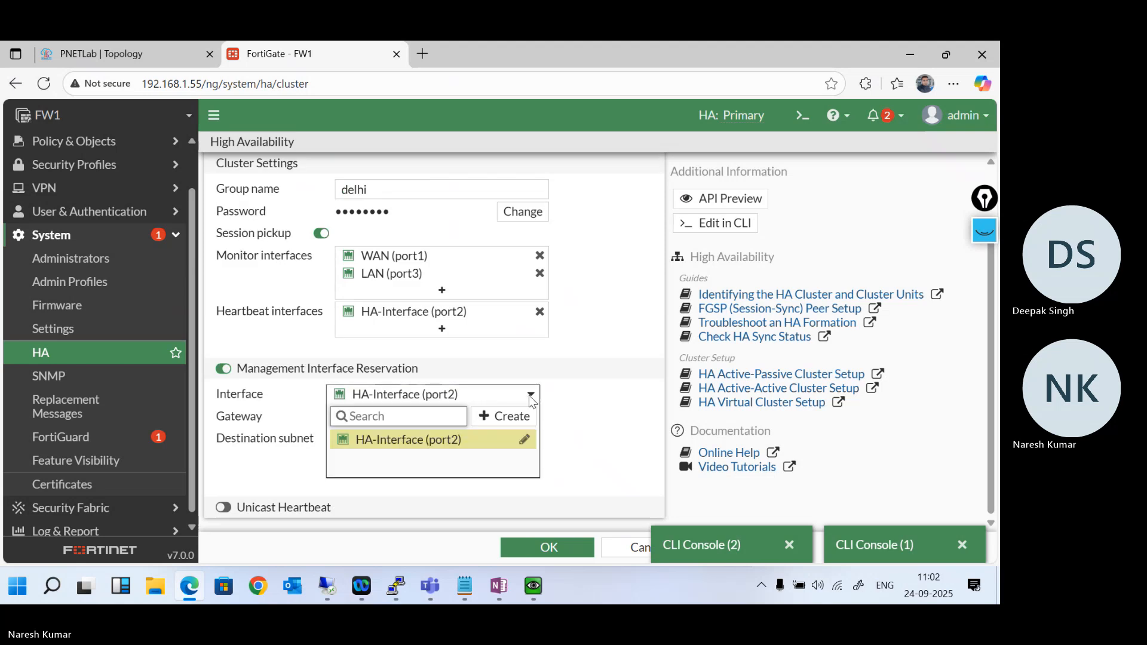
left_click(529, 397)
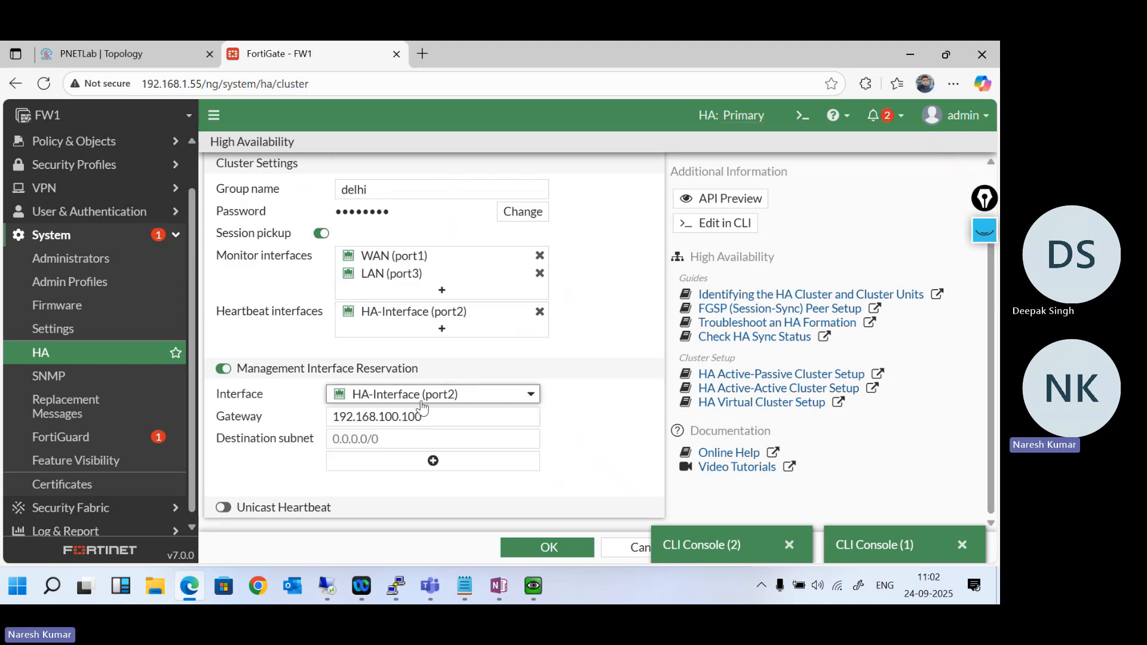
mouse_move(376, 401)
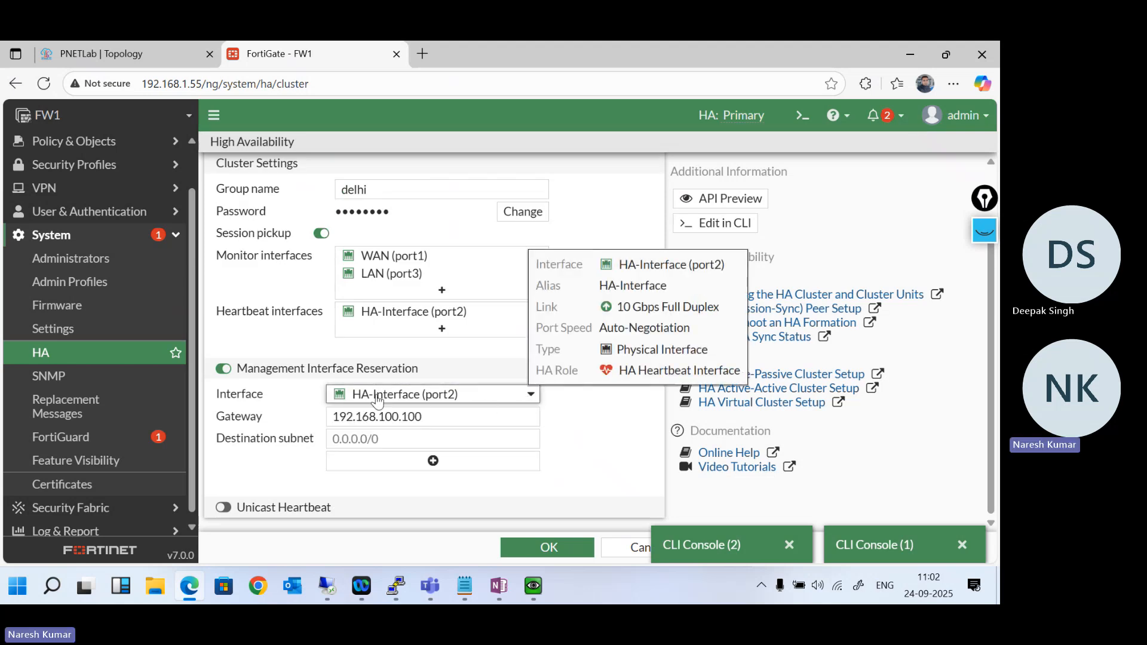
left_click(529, 402)
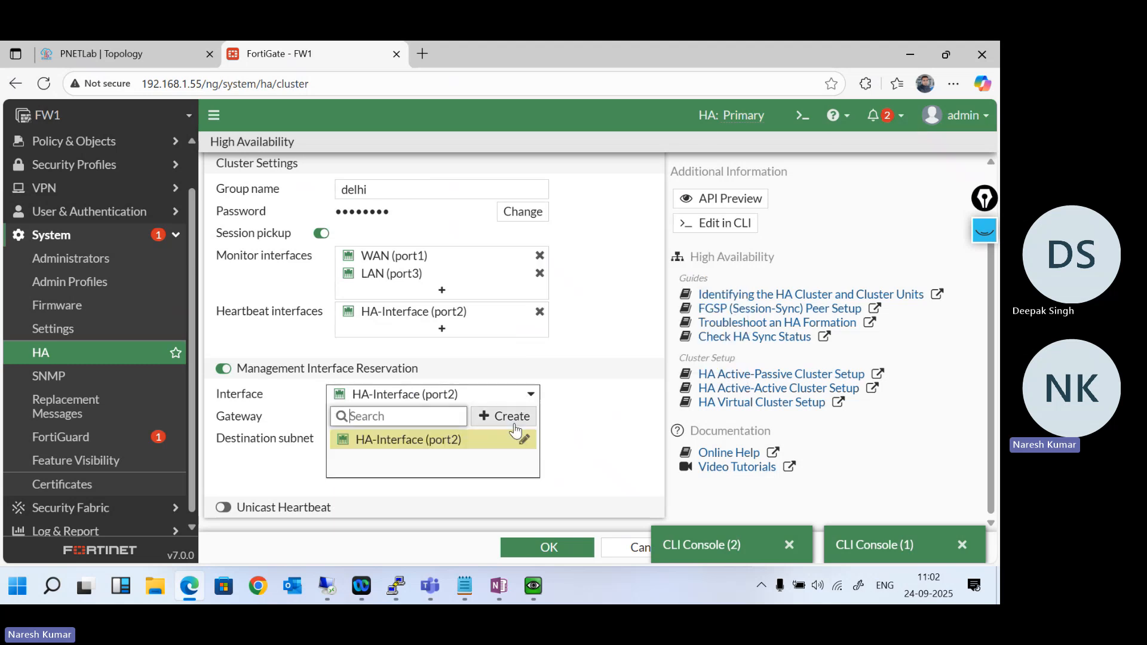
left_click(505, 417)
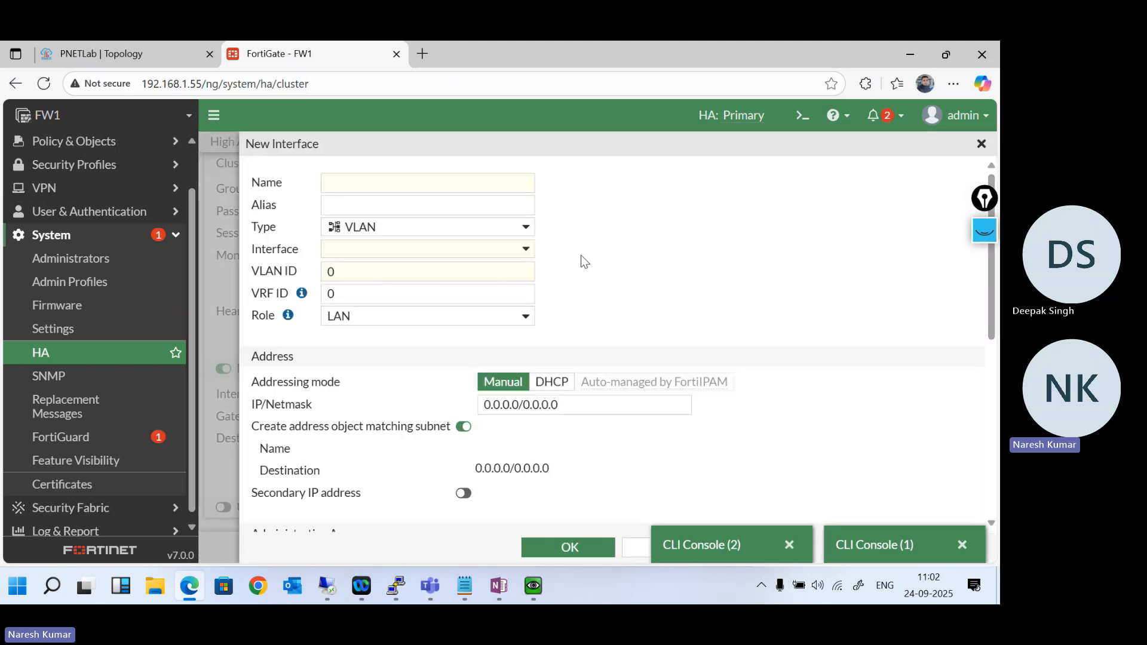
left_click(524, 232)
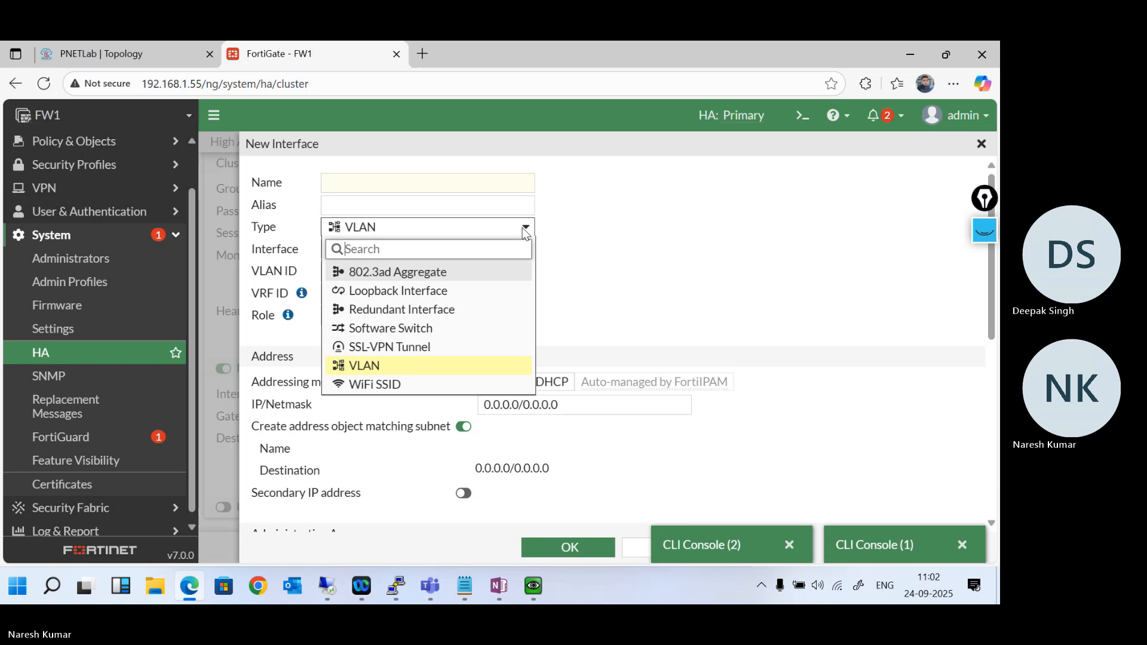
left_click(522, 229)
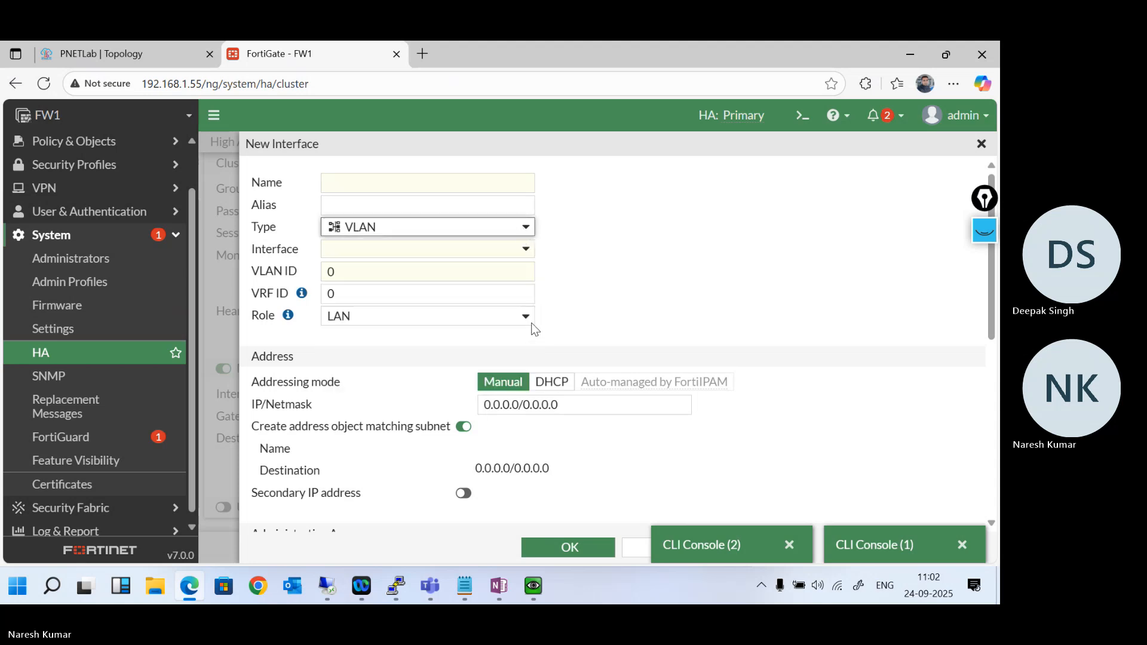
left_click(626, 548)
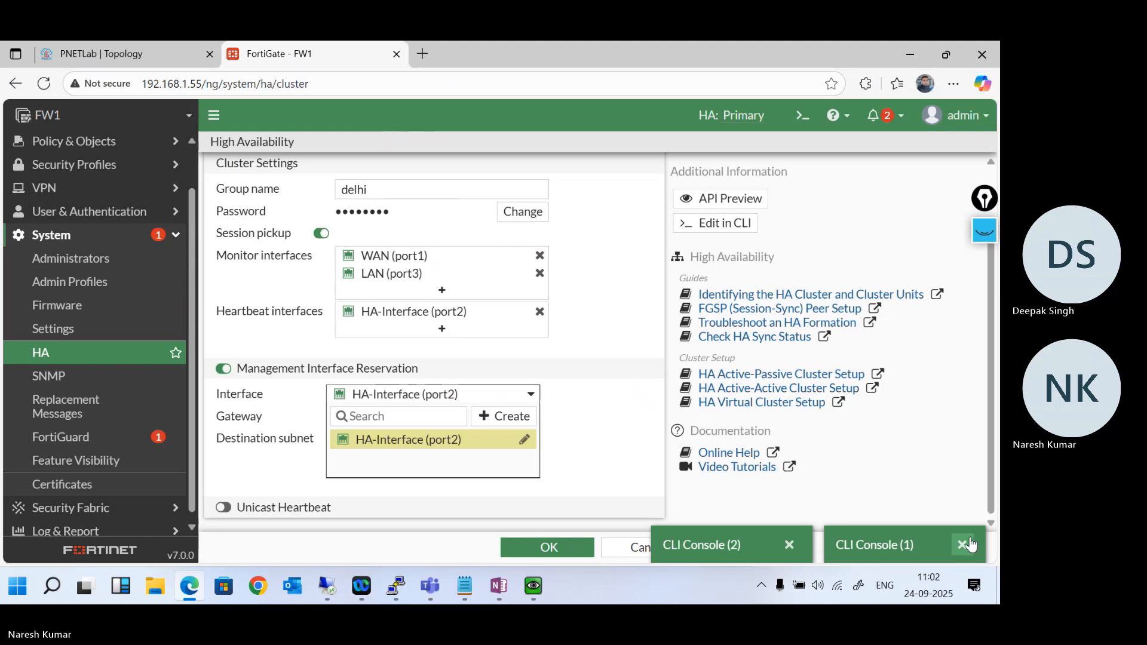
- Close both CLI consoles and turn off Management Interface Reservation in the HA settings
left_click(961, 546)
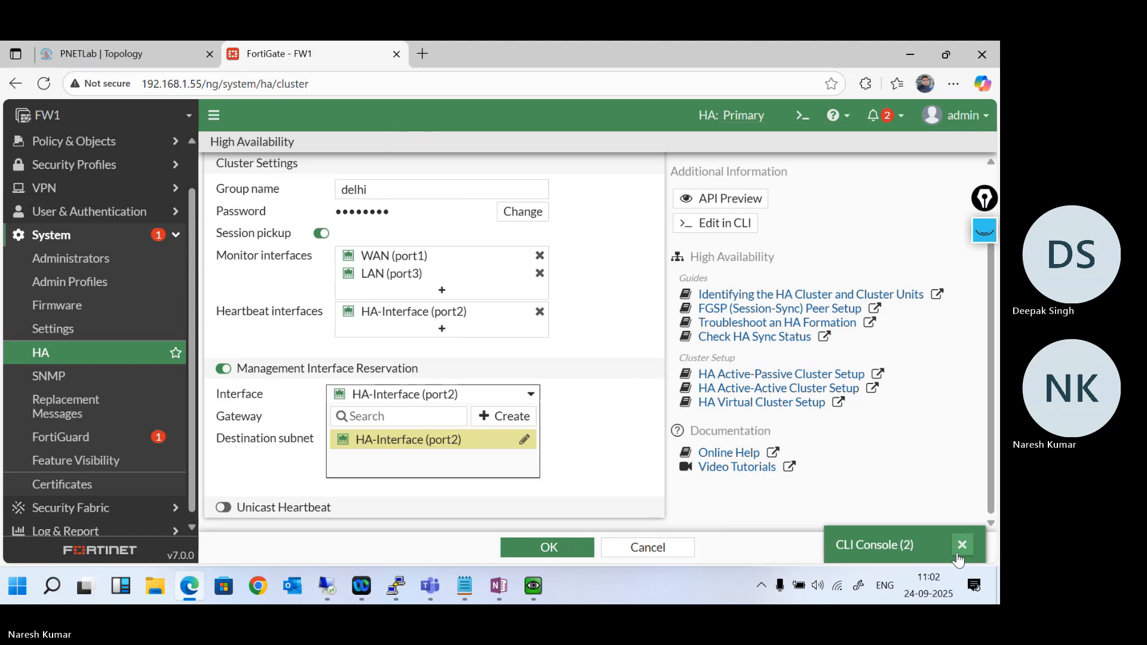
left_click(961, 546)
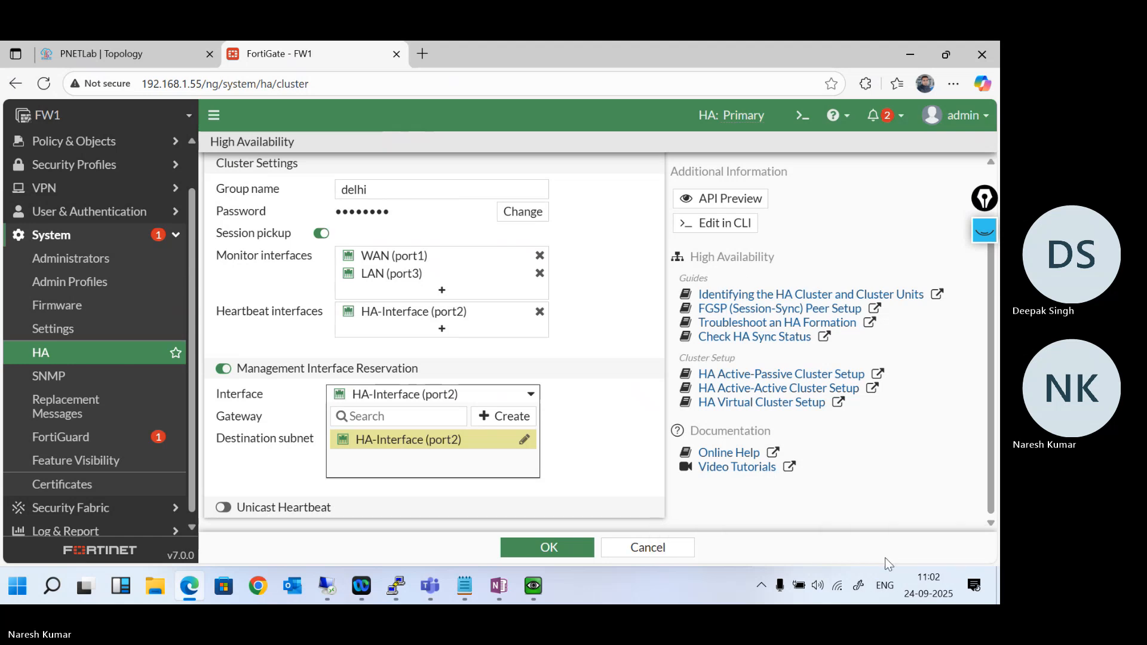
left_click(635, 556)
left_click(223, 369)
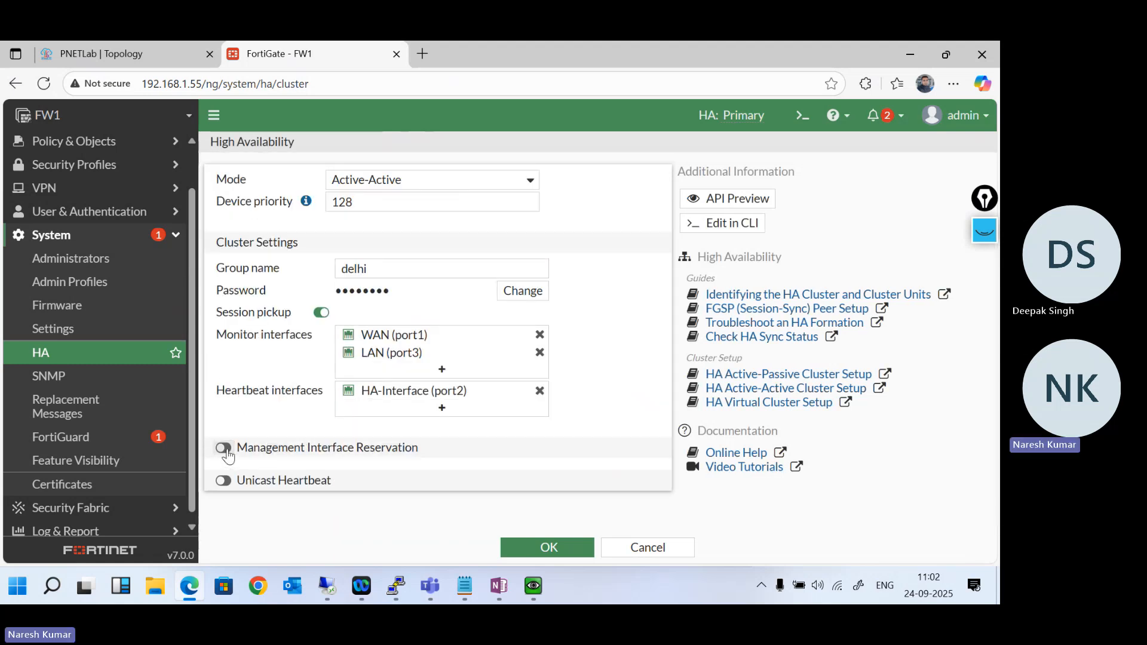
- Turn Management Interface Reservation back on, check which interfaces it offers, and cancel the High Availability edit
left_click(224, 448)
left_click(466, 482)
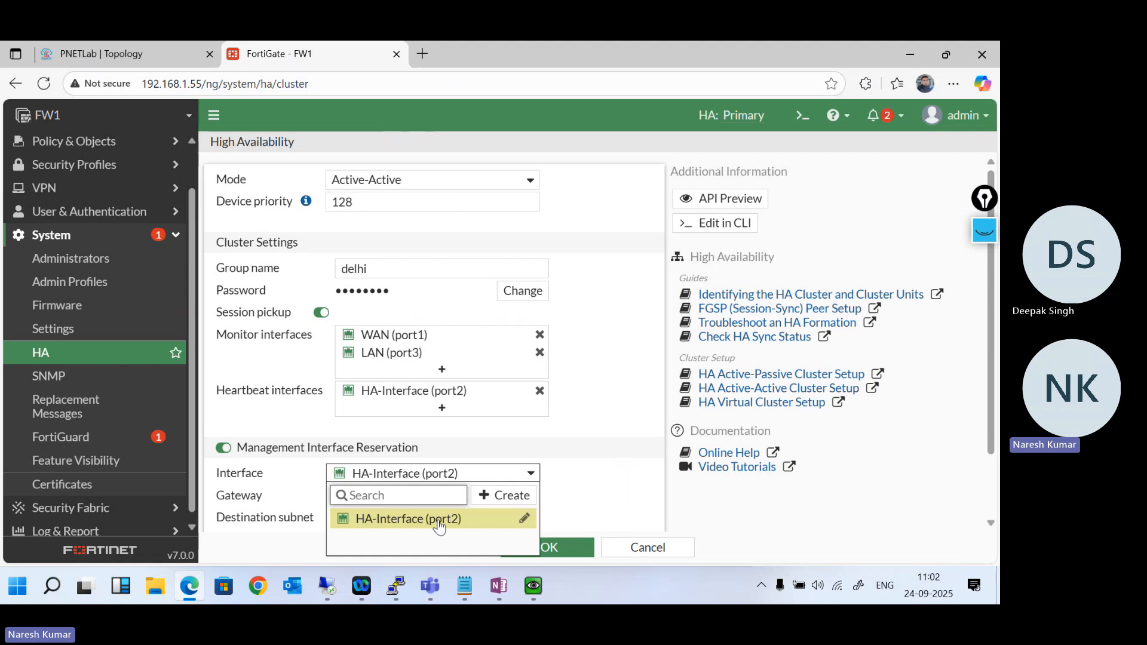
left_click(630, 546)
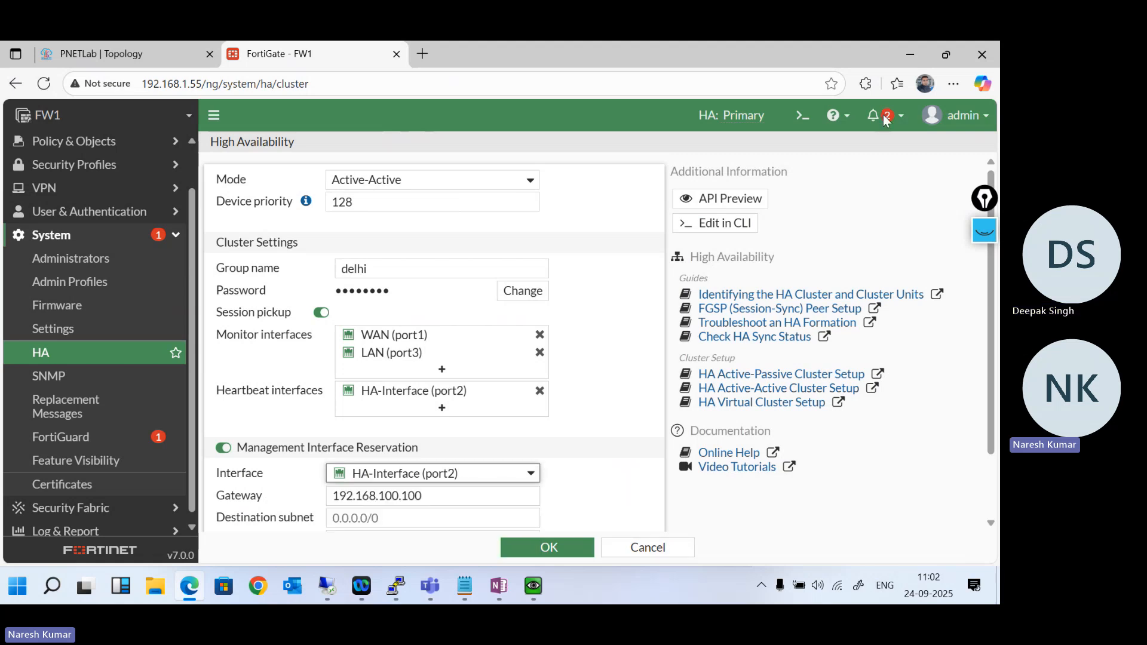
left_click(644, 547)
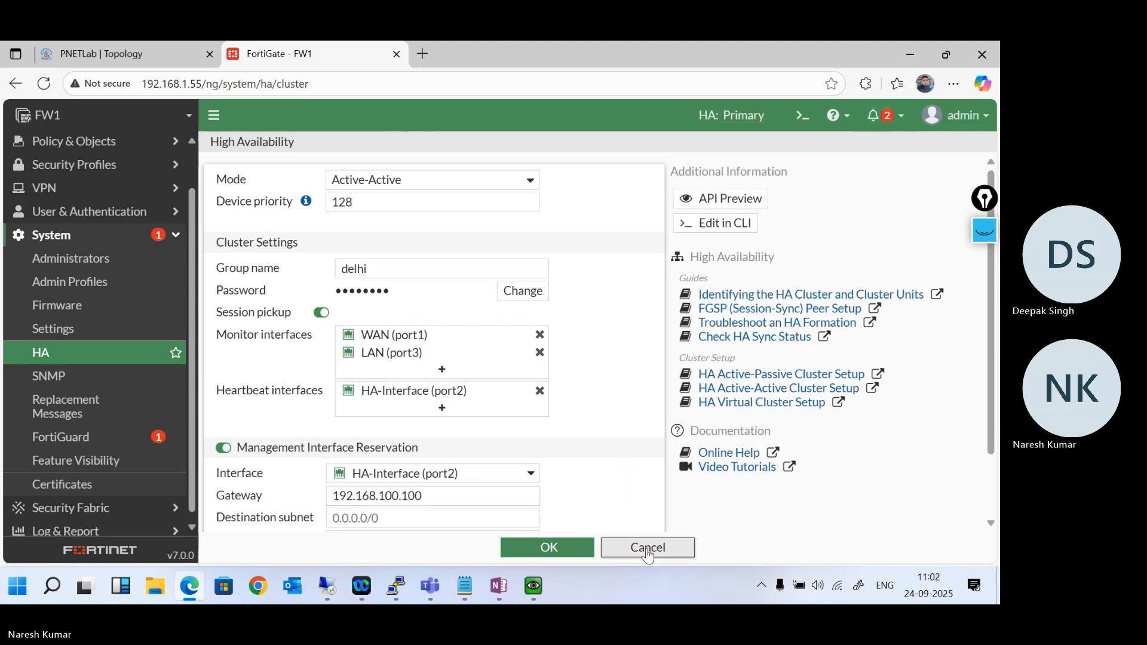
- Open a CLI console on FW1, enter the system ha configuration and show its current settings
left_click(801, 114)
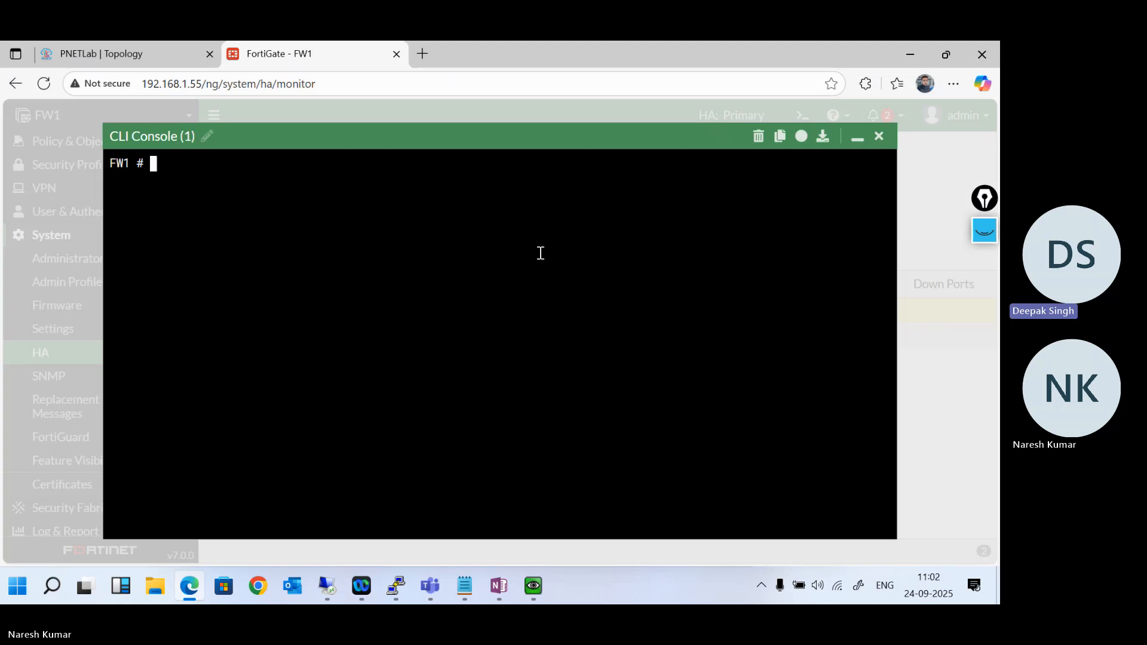
type("config system ha")
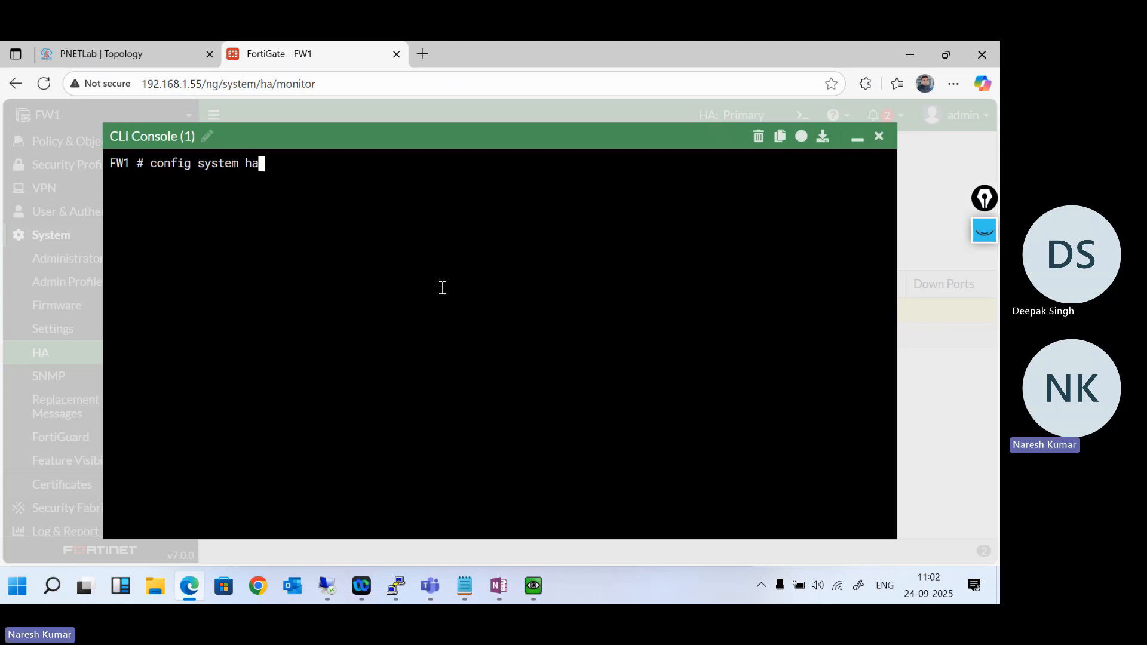
key("Return")
type("se")
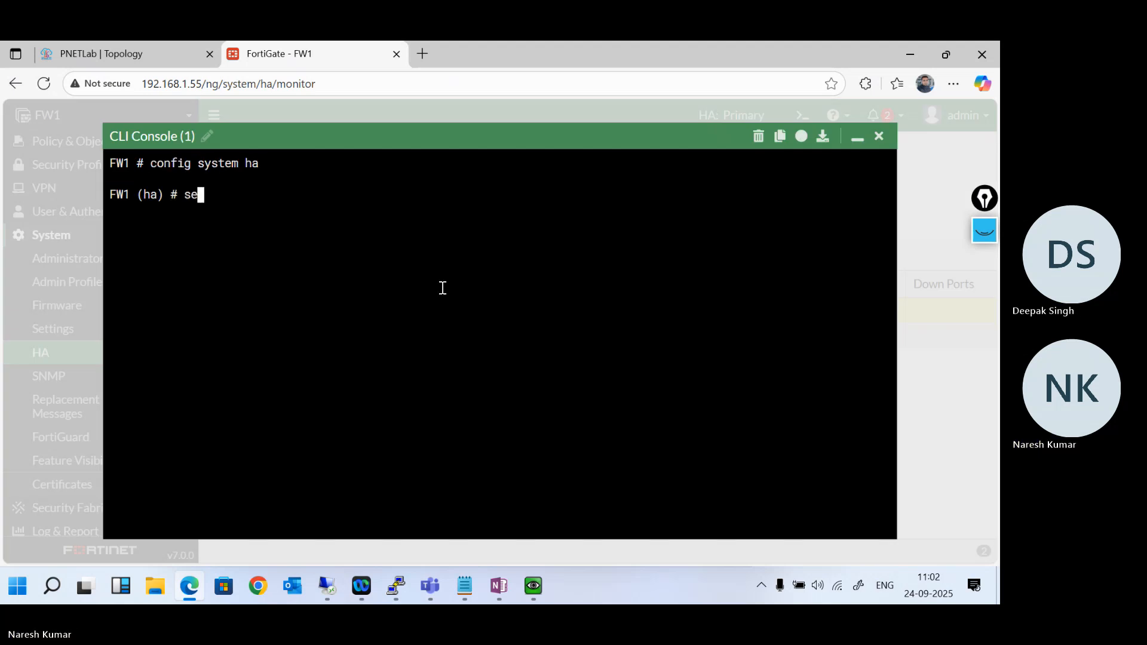
key("BackSpace")
key("BackSpace")
type("show")
key("Return")
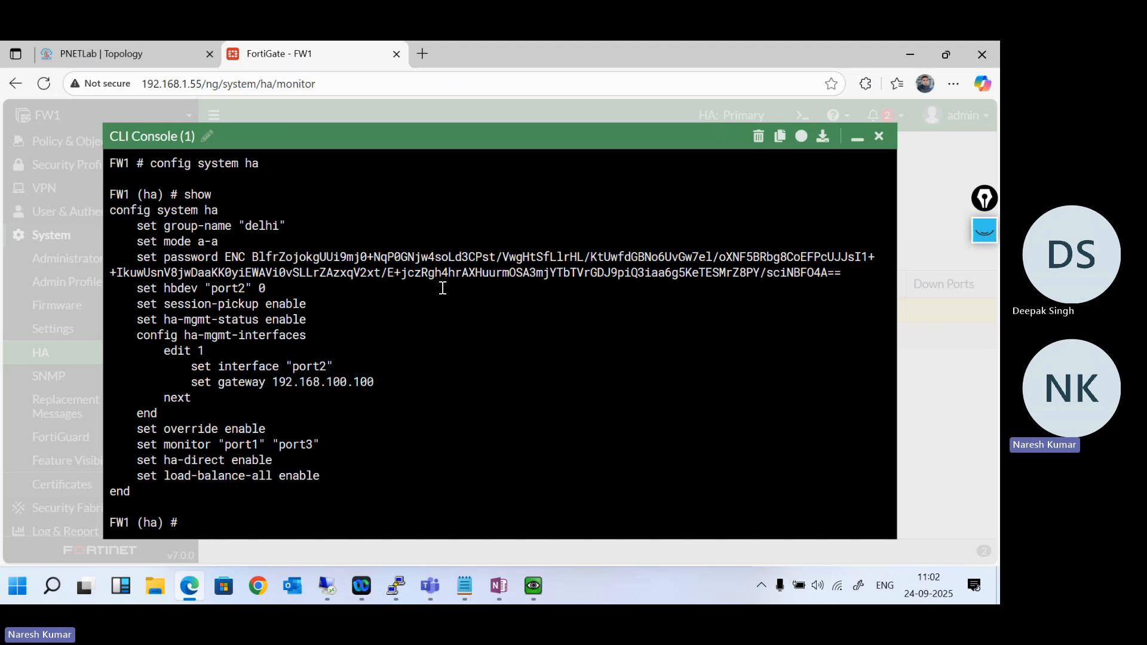
- Try to set the interface of entry 1 under ha-mgmt-interfaces to port4
type("config ha-mgmt-interfaces")
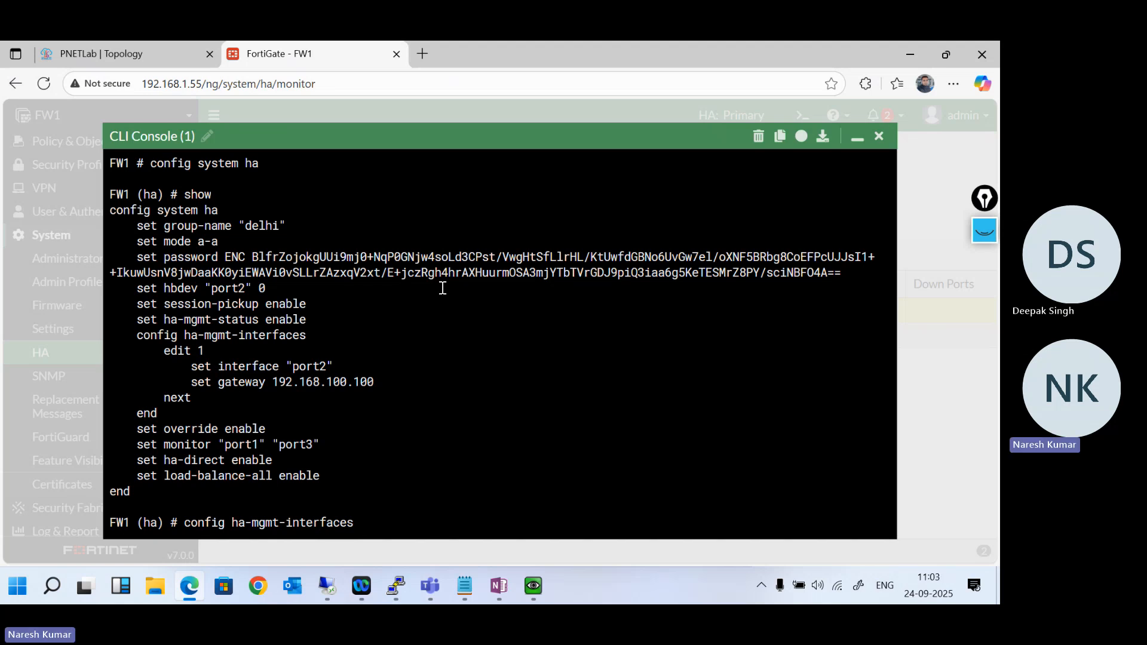
key("Return")
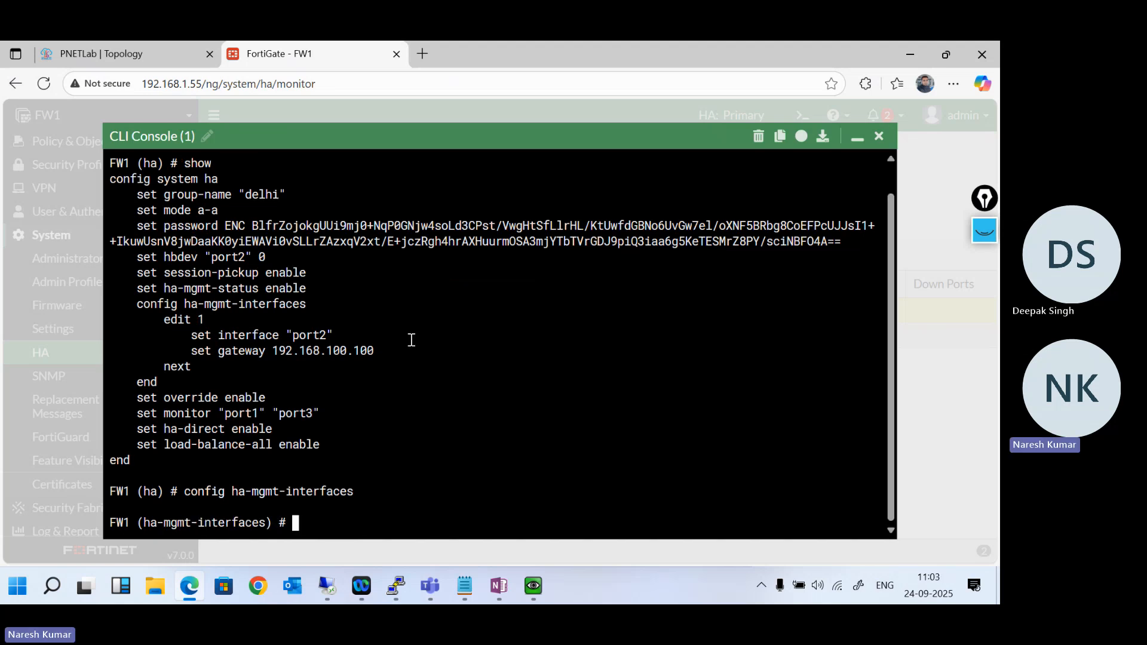
type("edit 1")
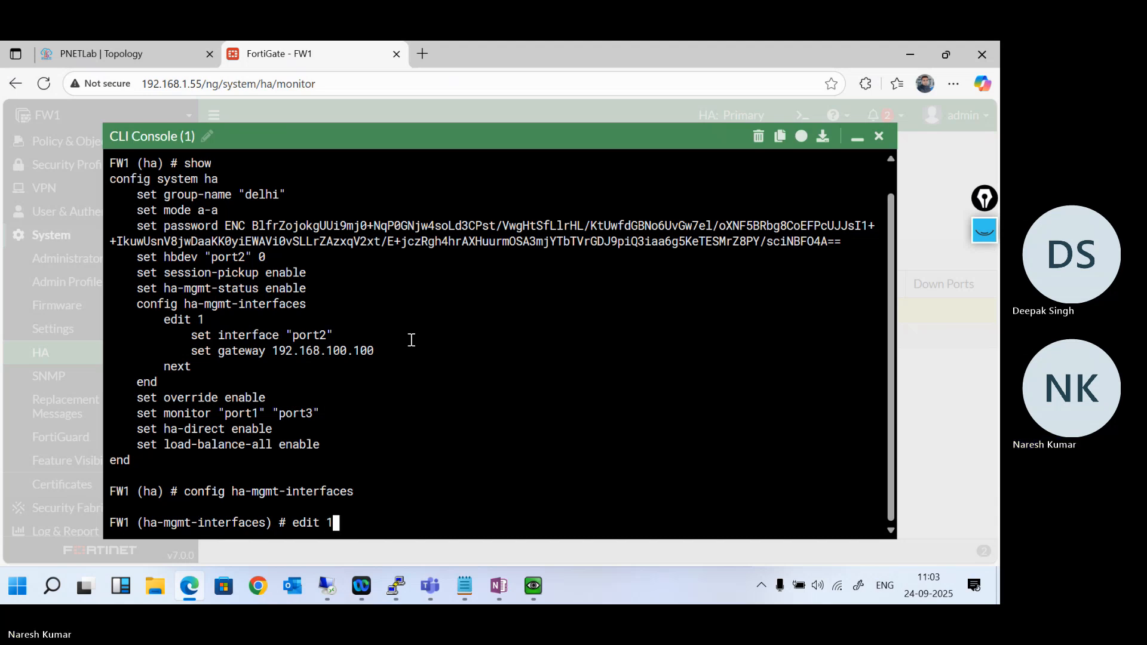
key("Return")
type("set interface ")
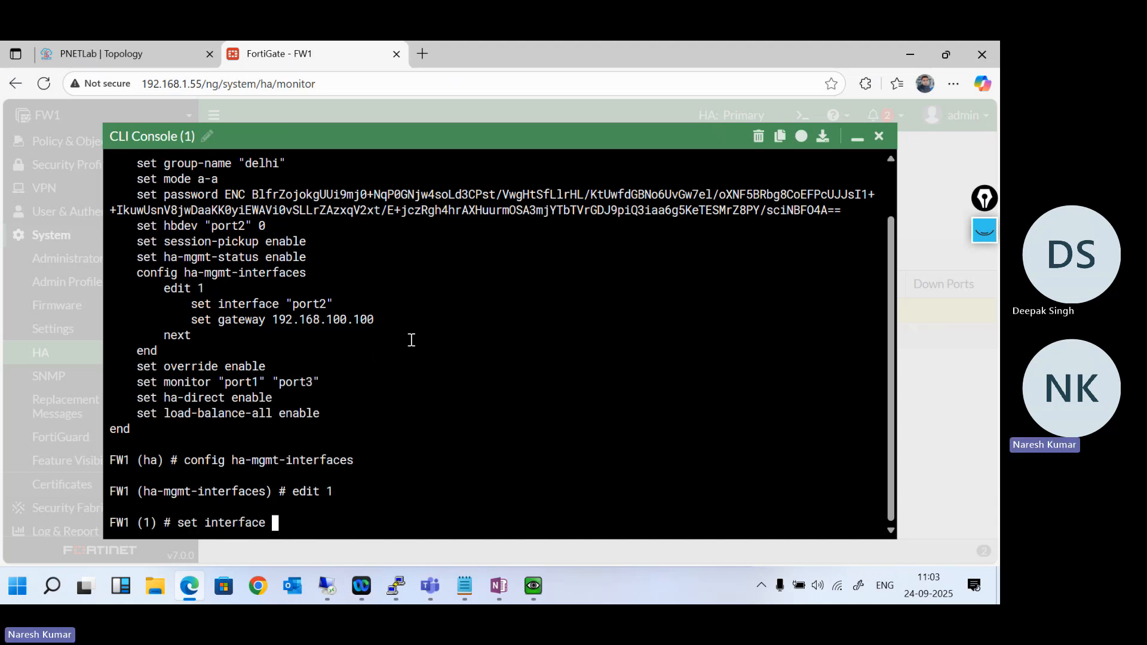
type("port4")
key("Return")
- List the interfaces accepted for ha-mgmt-interfaces entry 1, and abort the HA configuration
key("Up")
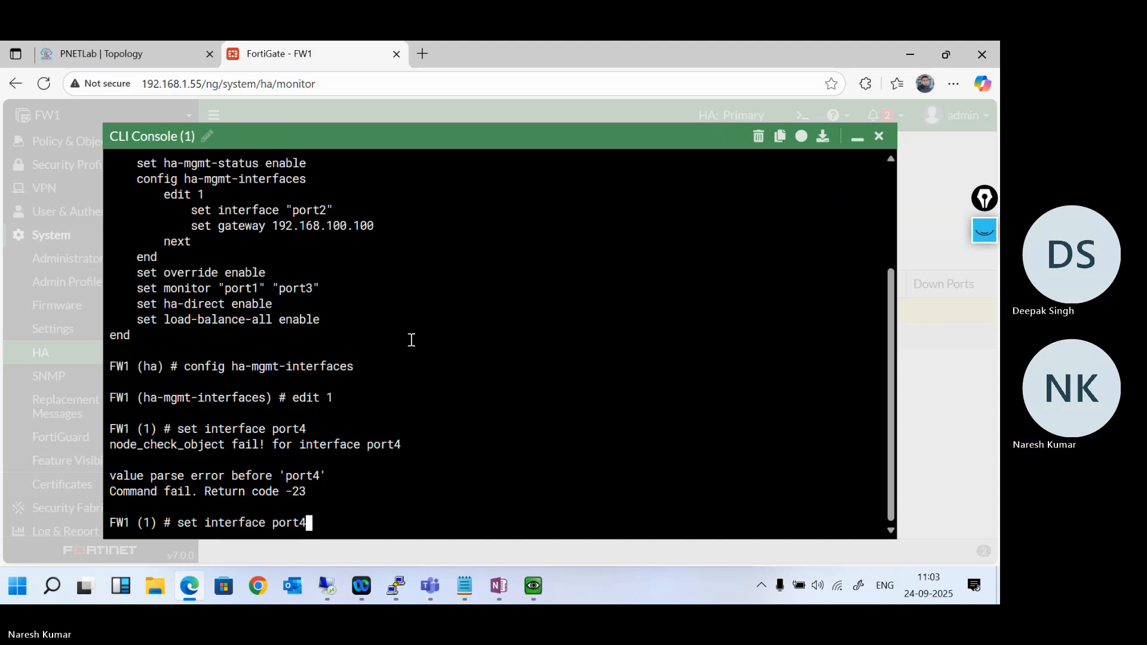
key("BackSpace")
key("BackSpace")
key("BackSpace")
key("BackSpace")
key("BackSpace")
key("question")
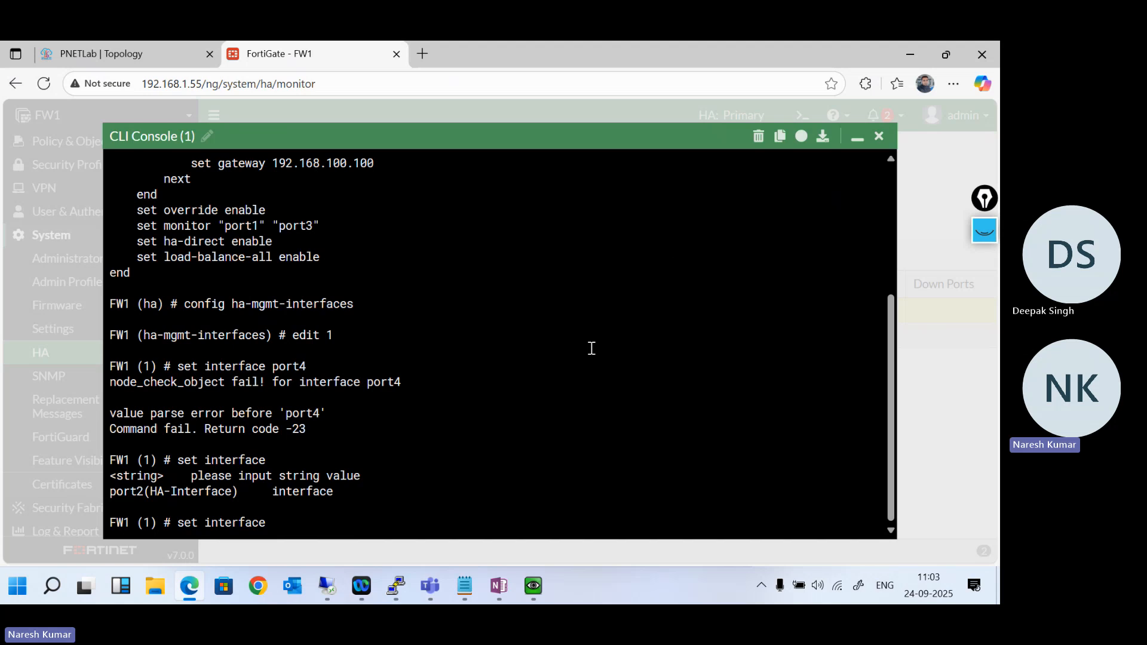
key("ctrl+c")
key("ctrl+c")
key("Return")
key("Return")
key("Return")
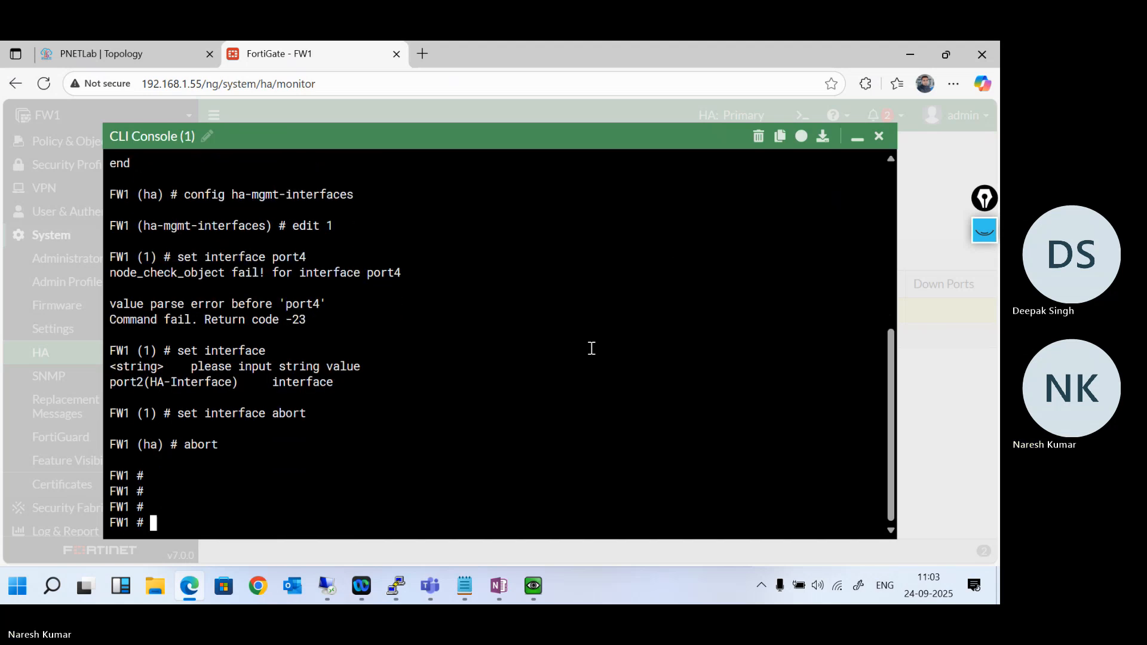
- Display FW1's routing table database with get router info routing-table database
type("show router")
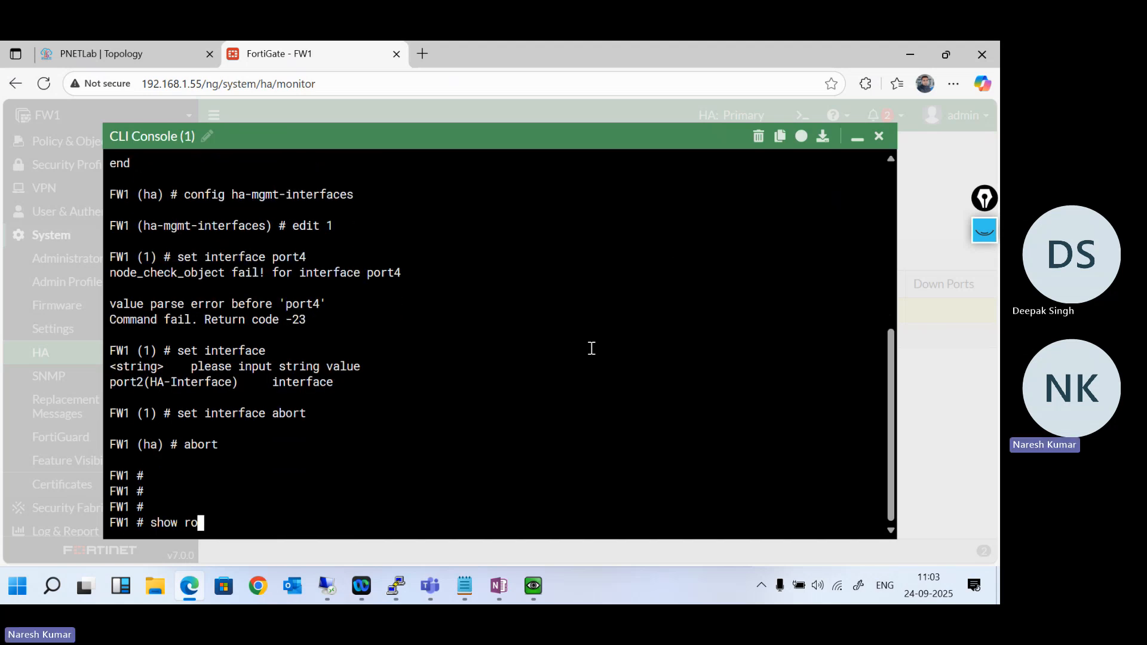
key("BackSpace")
key("BackSpace")
key("BackSpace")
key("BackSpace")
key("BackSpace")
key("BackSpace")
key("BackSpace")
key("BackSpace")
key("BackSpace")
key("BackSpace")
key("BackSpace")
key("BackSpace")
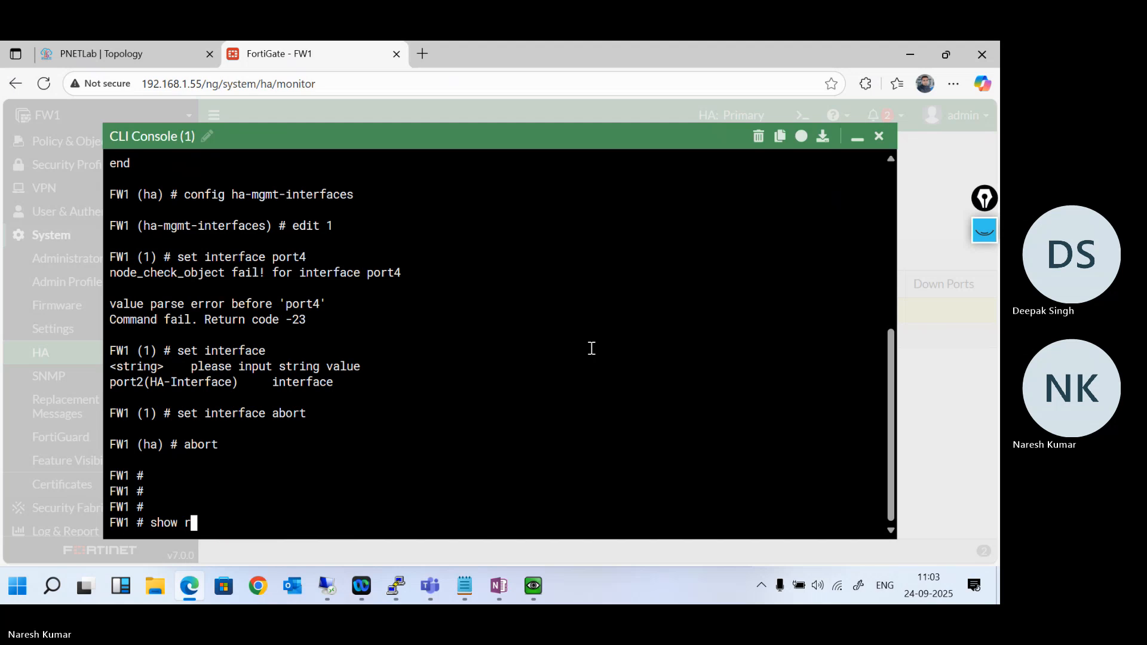
type("get router info routing-table details")
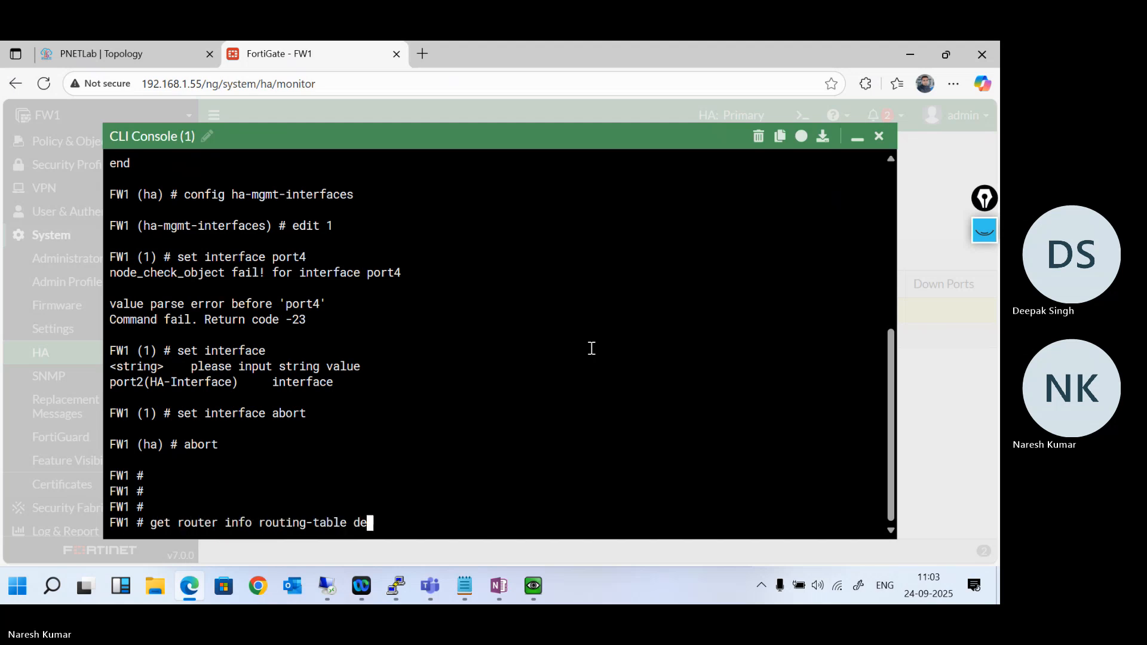
key("BackSpace")
key("BackSpace")
key("BackSpace")
key("BackSpace")
key("BackSpace")
key("BackSpace")
type("atabase")
key("Return")
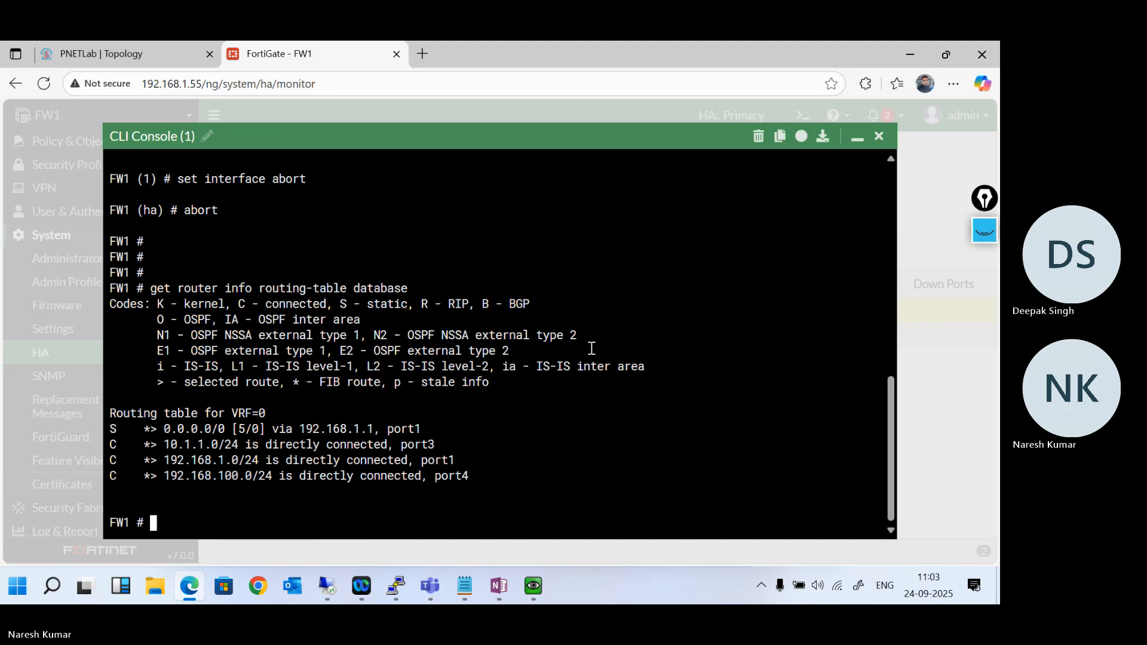
key("Return")
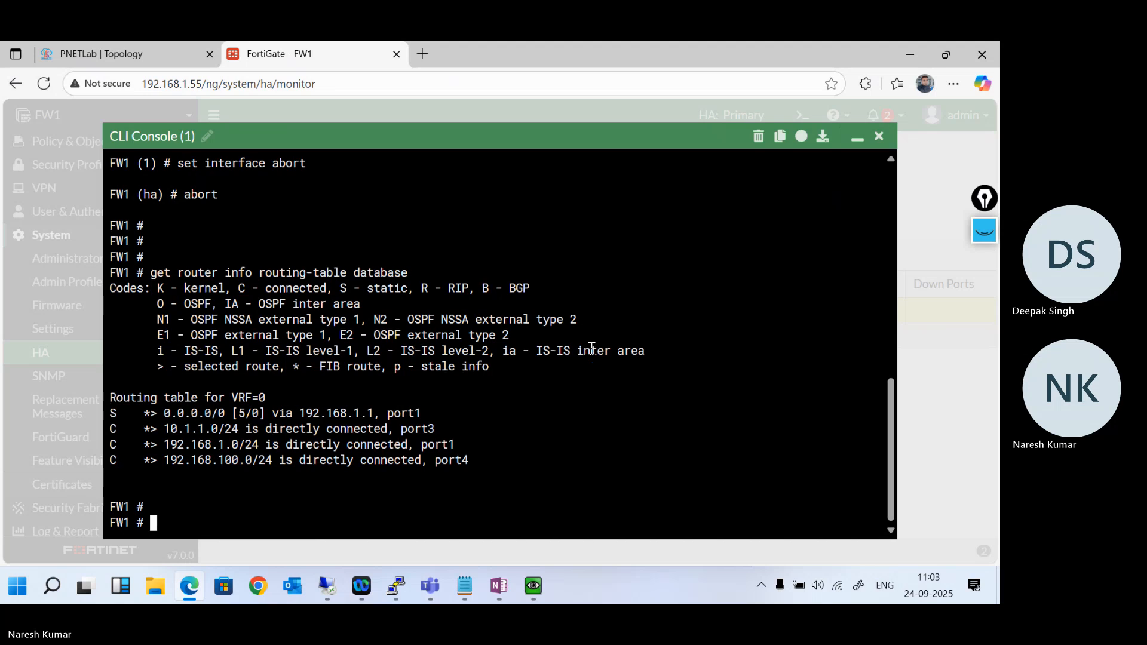
key("Return")
key("Return")
key("Return")
key("Return")
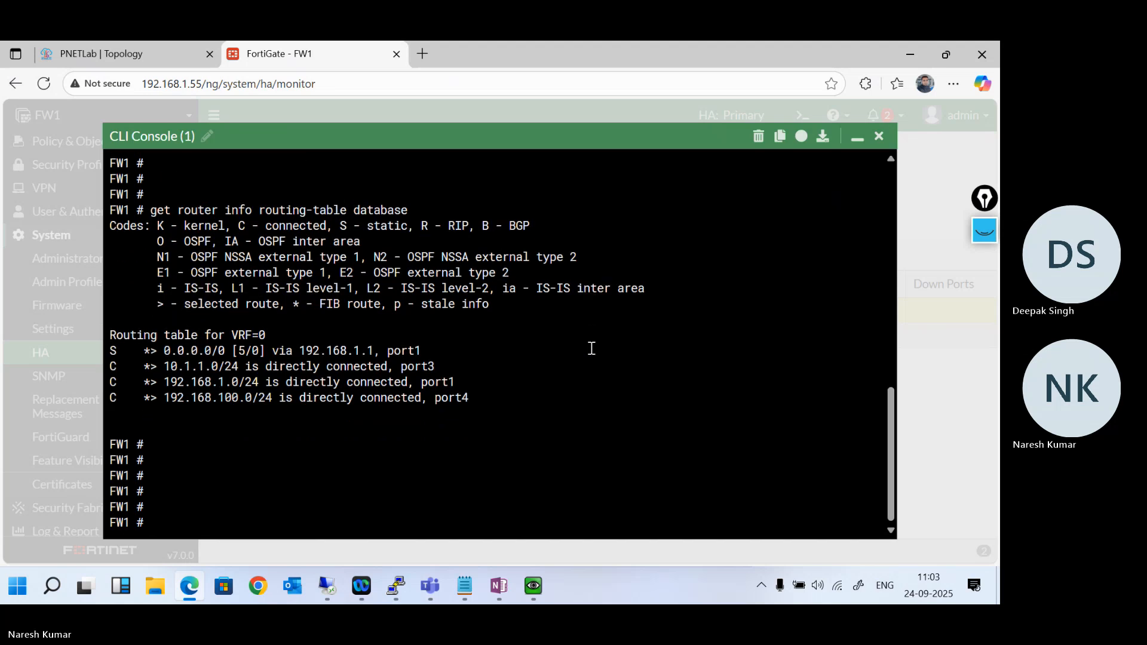
type("ro")
key("BackSpace")
key("BackSpace")
type("ex")
key("Tab")
type("re")
key("Tab")
key("Tab")
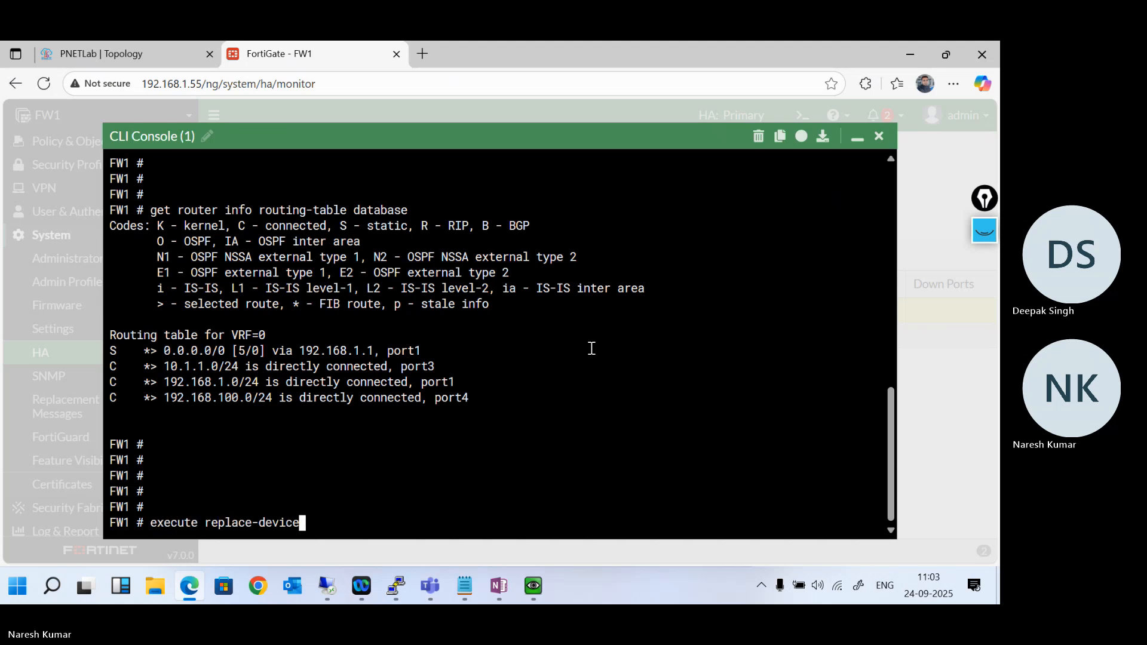
key("Tab")
key("Tab")
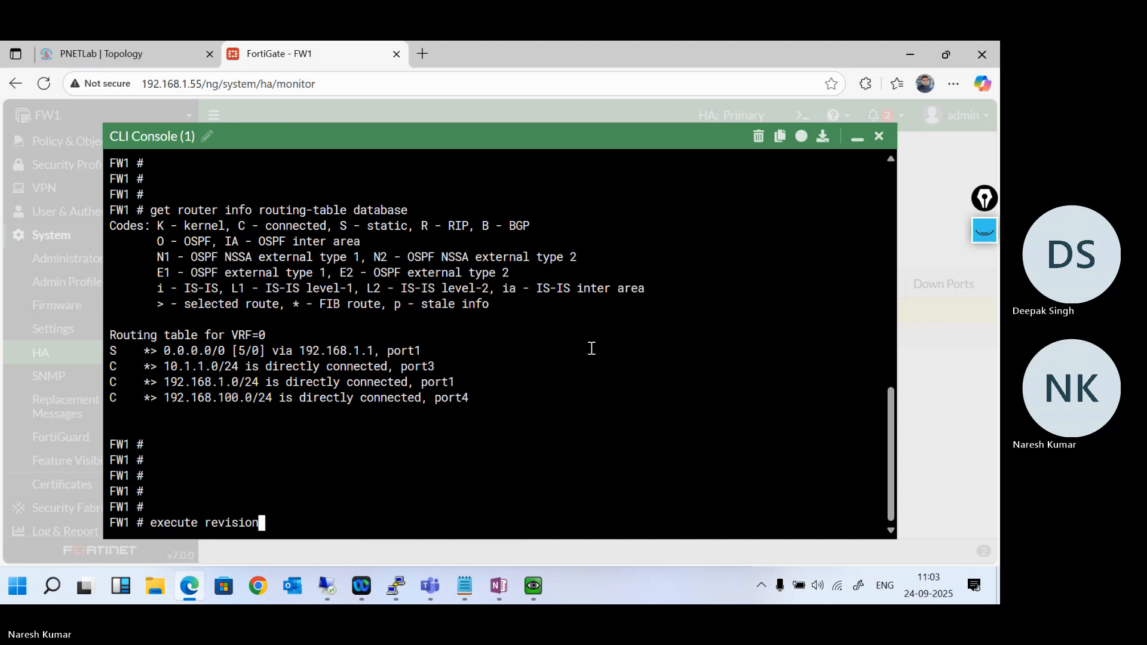
key("Tab")
key("Tab")
key("BackSpace")
key("BackSpace")
key("BackSpace")
key("BackSpace")
key("BackSpace")
key("BackSpace")
key("BackSpace")
key("BackSpace")
key("BackSpace")
key("BackSpace")
key("BackSpace")
key("BackSpace")
key("BackSpace")
key("BackSpace")
key("BackSpace")
key("BackSpace")
key("BackSpace")
key("BackSpace")
key("BackSpace")
key("BackSpace")
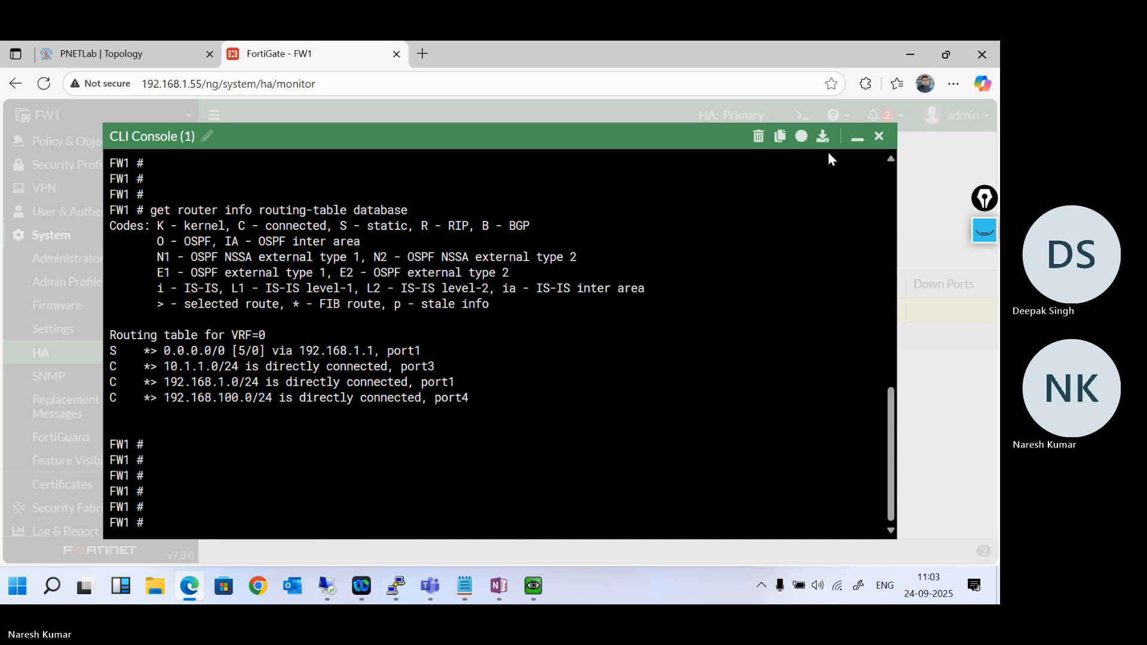
- Enter the system ha configuration again and look up the options of the ha-direct setting
type("config system ha")
key("Return")
type("se")
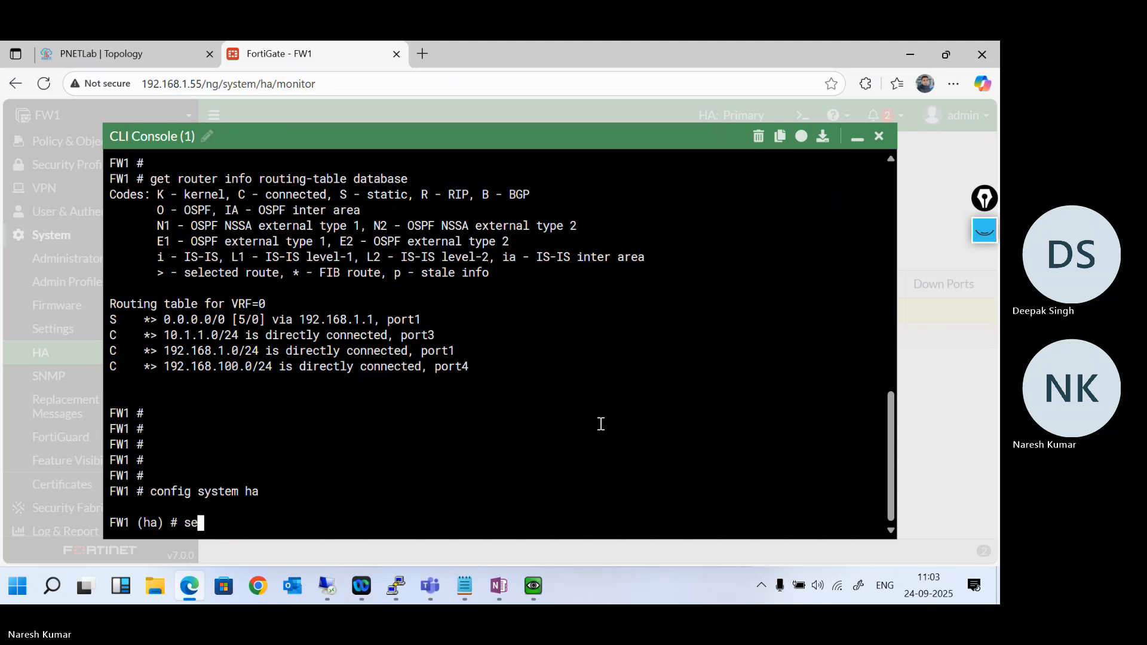
type("t ha")
key("Tab")
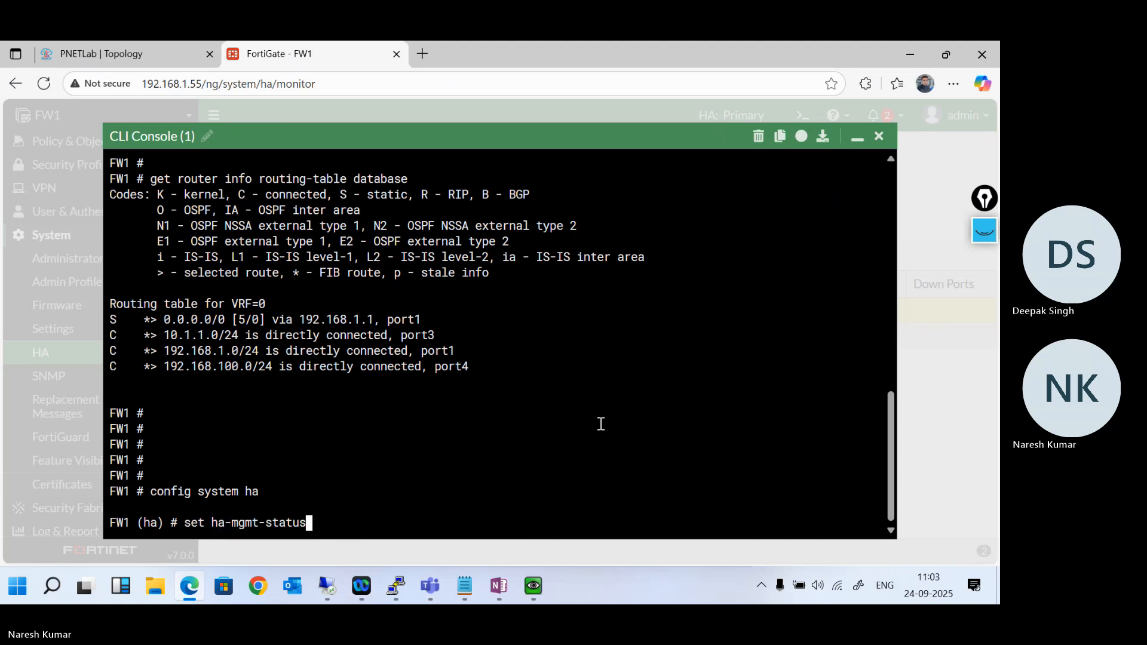
key("Tab")
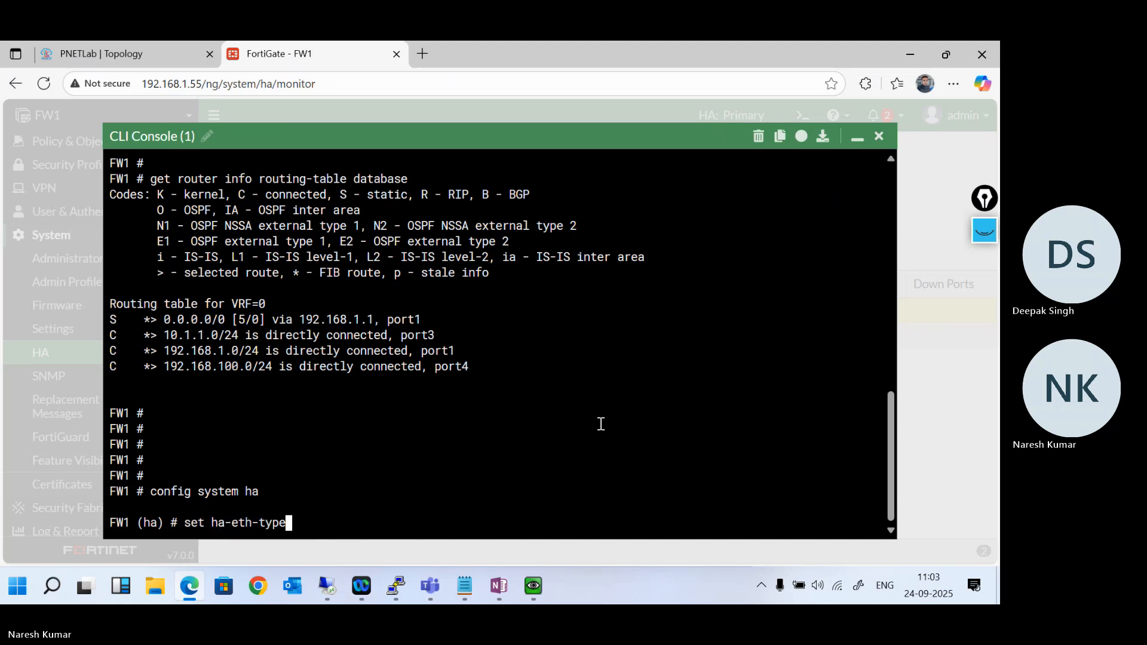
key("Tab")
key("Tab")
key("question")
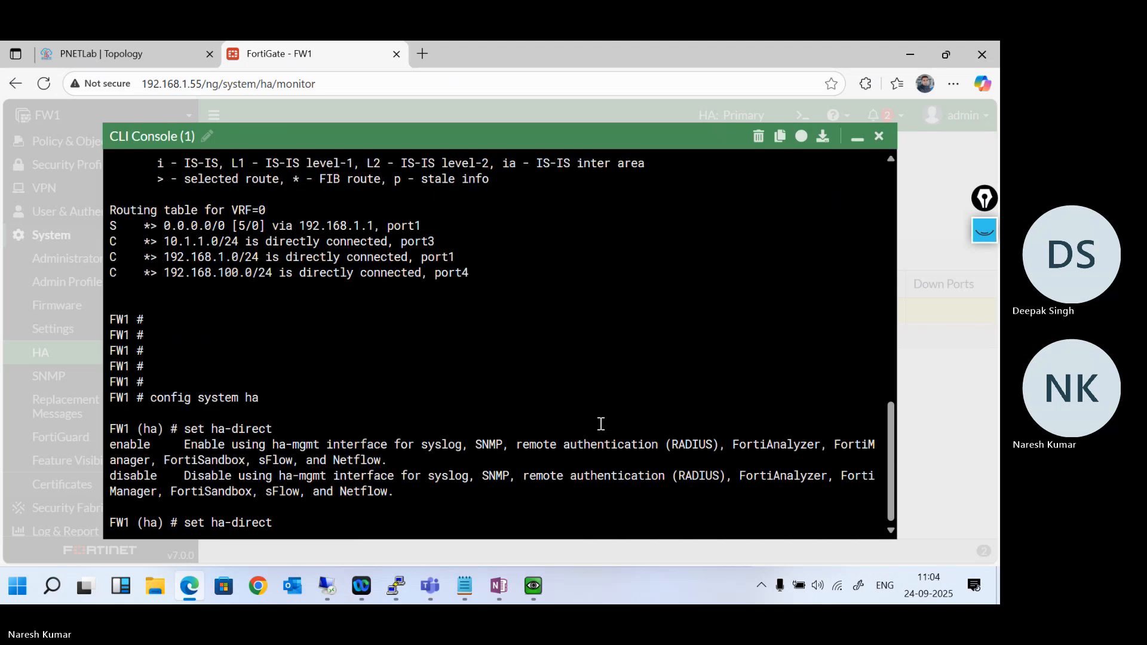
- Set ha-direct to enable in the HA configuration
type("en")
key("Tab")
key("question")
key("Return")
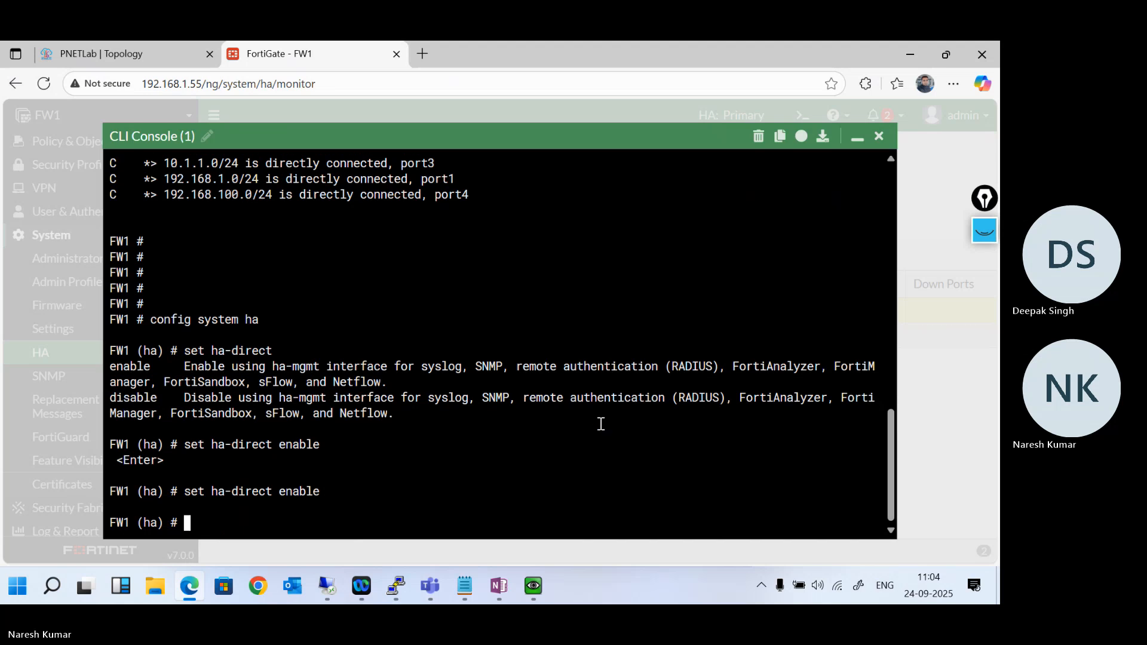
key("Return")
key("Return")
key("Return")
- List the commands available in the HA configuration and page through every option of set to the end
key("question")
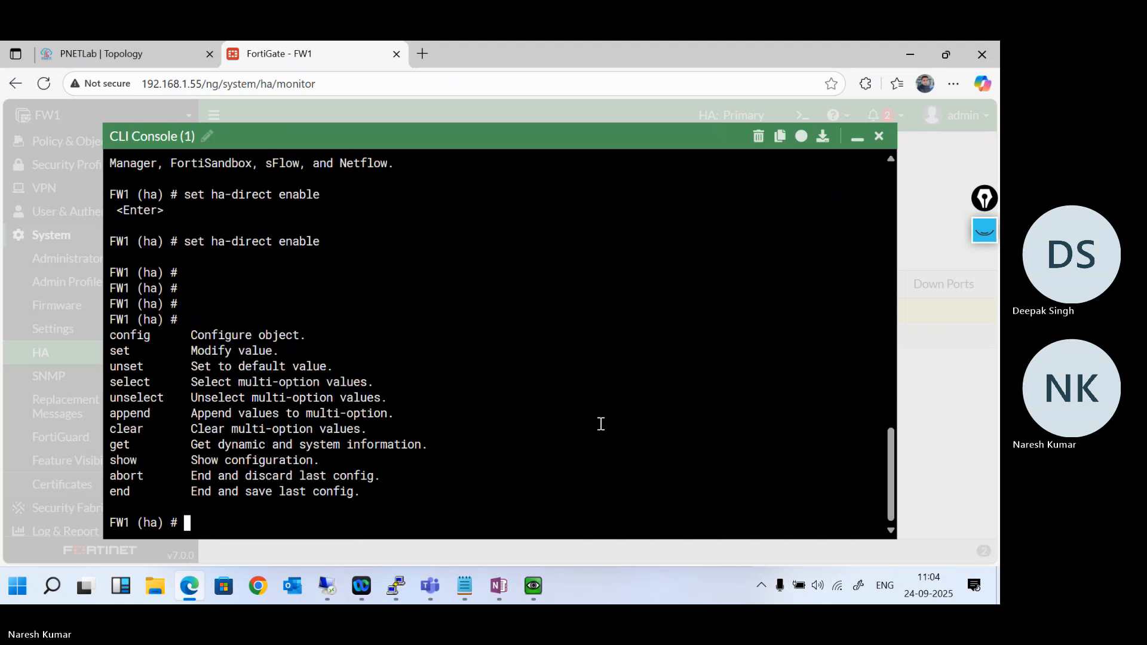
type("set")
key("question")
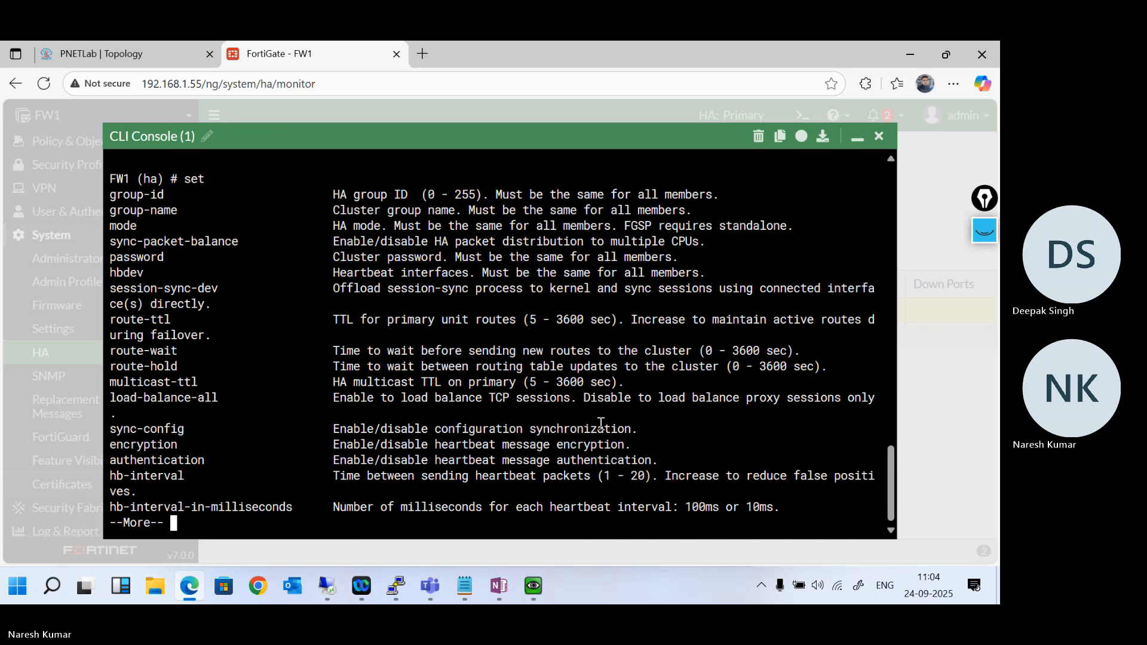
key("Return")
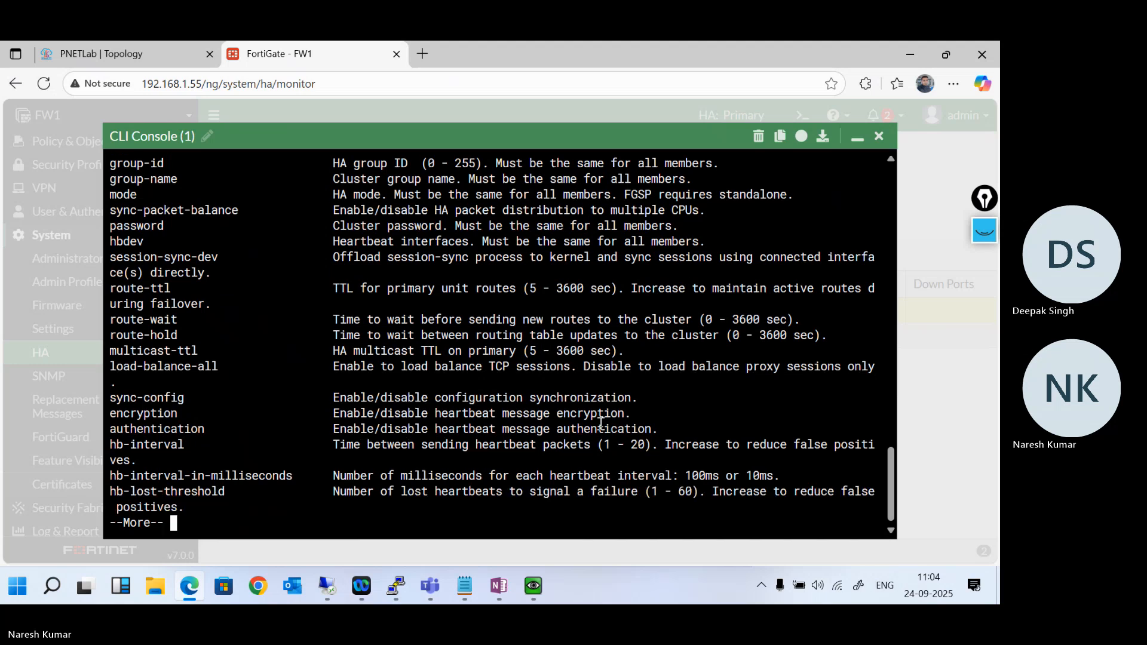
key("Return")
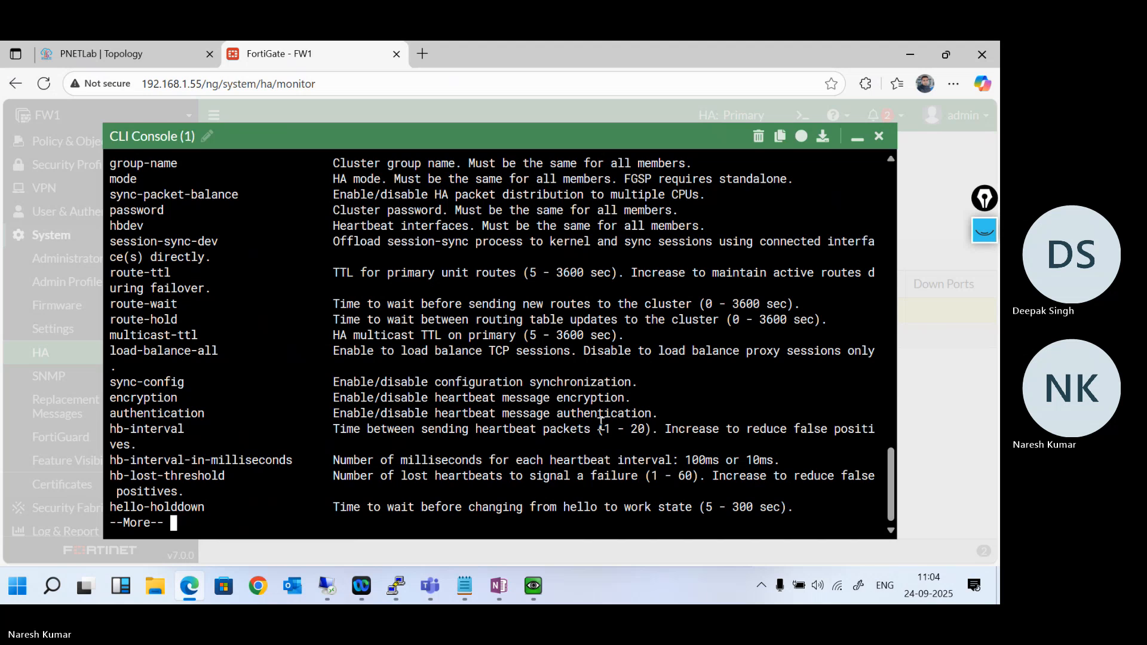
key("Return")
key("Return")
key("Return")
key("Return")
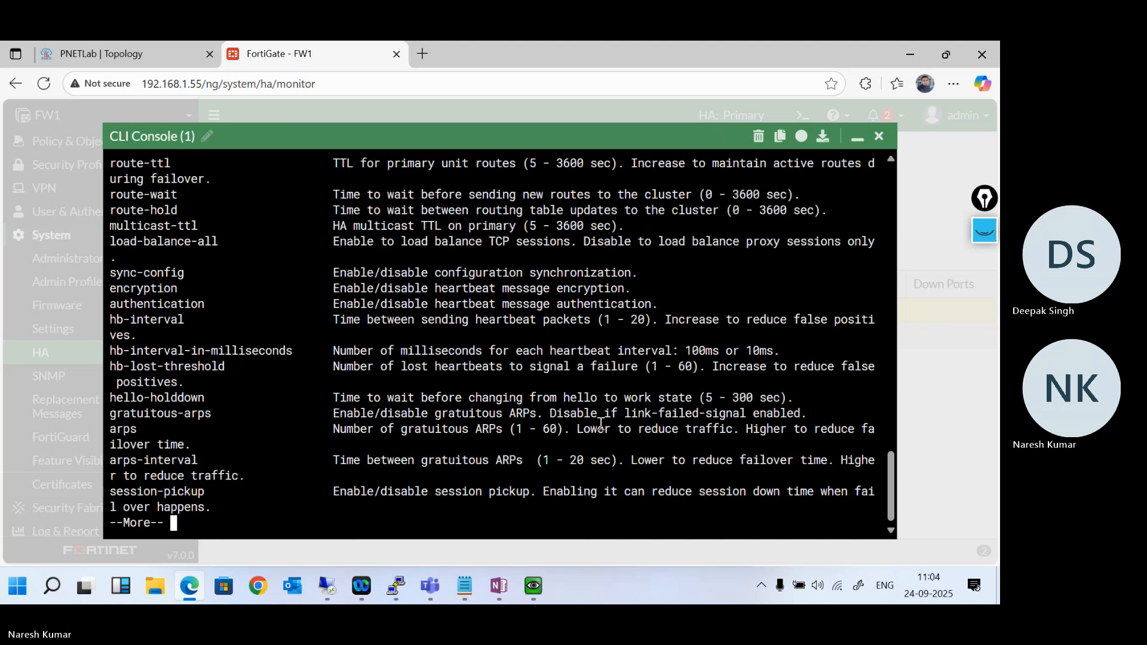
key("Return")
key("Return")
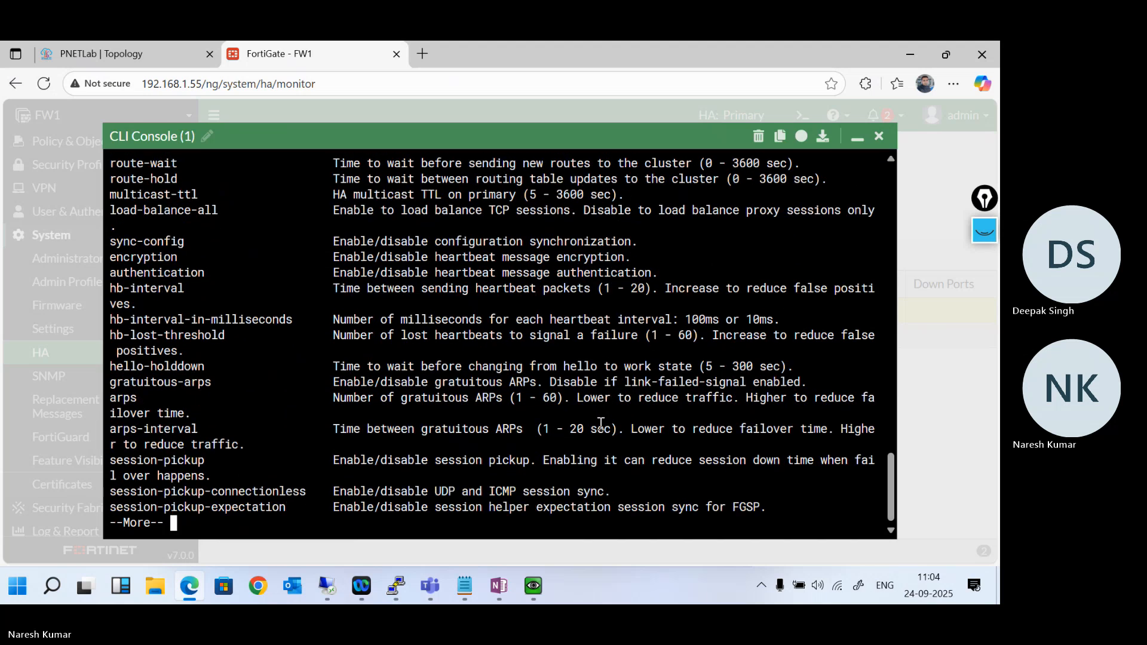
key("Return")
key("Return")
key("Return")
key("Return")
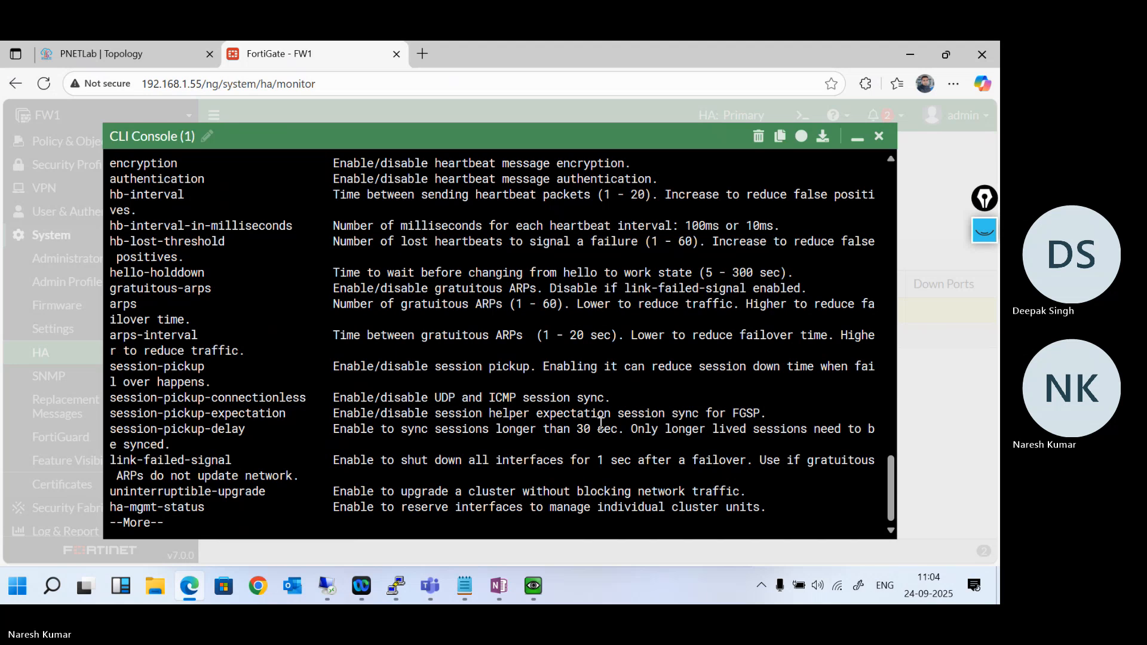
key("Return")
key("Return")
key("Return")
key("Return")
key("Return")
key("Return")
key("Return")
key("Return")
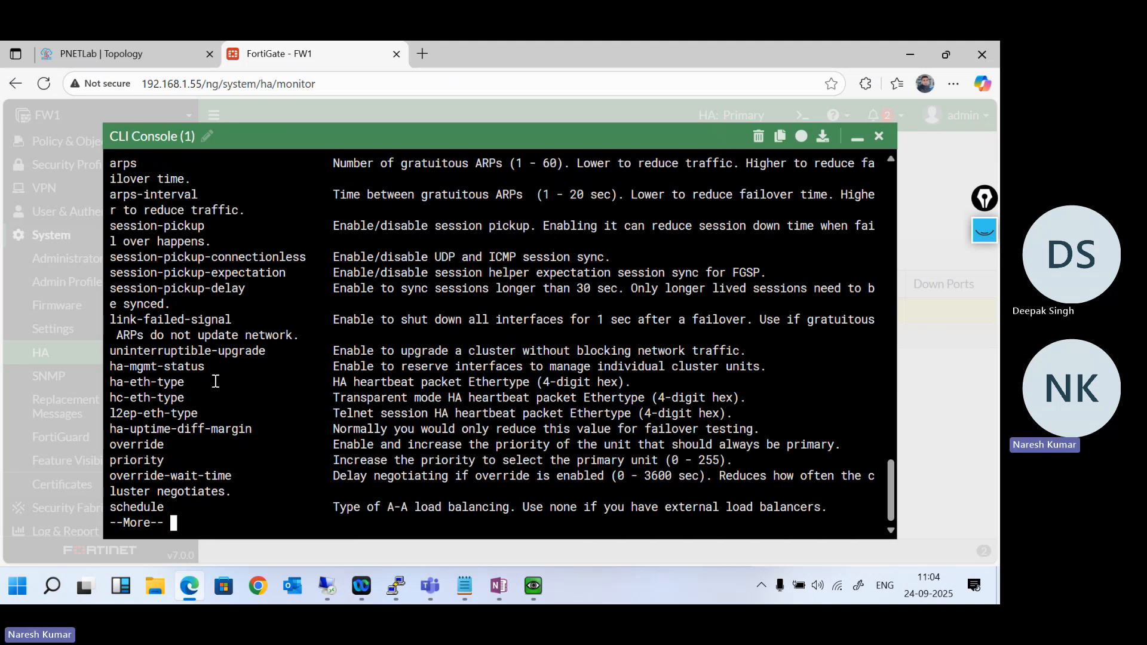
key("Return")
key("Return")
key("Return")
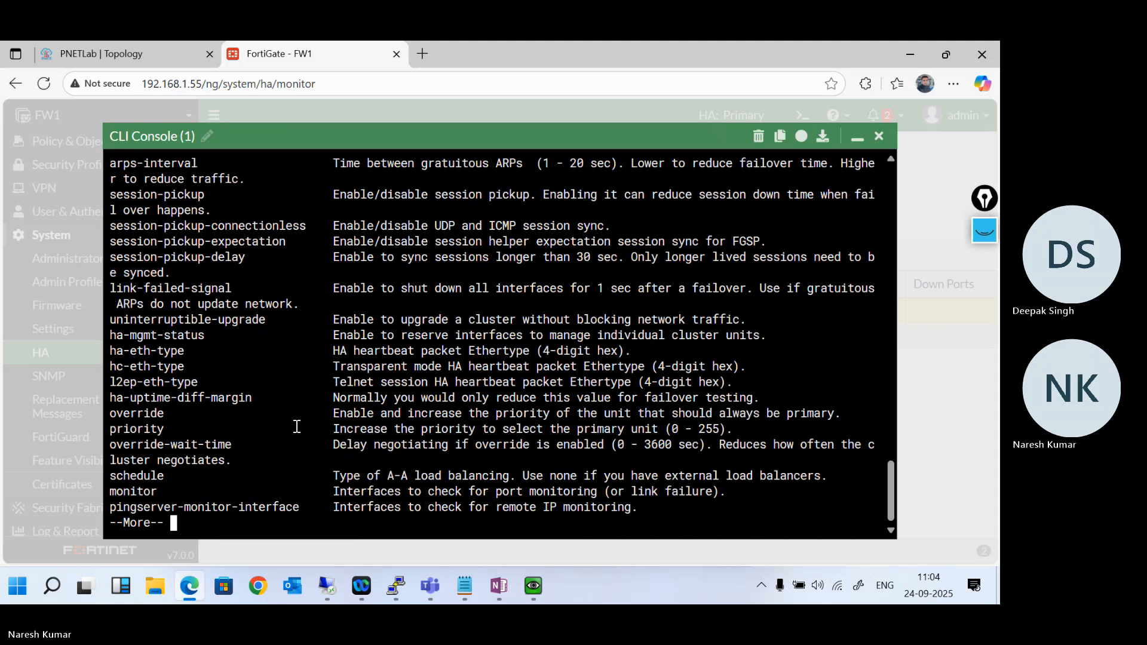
key("Return")
key("Return")
key("Return")
key("Return")
key("Return")
key("Return")
key("Return")
key("Return")
key("Return")
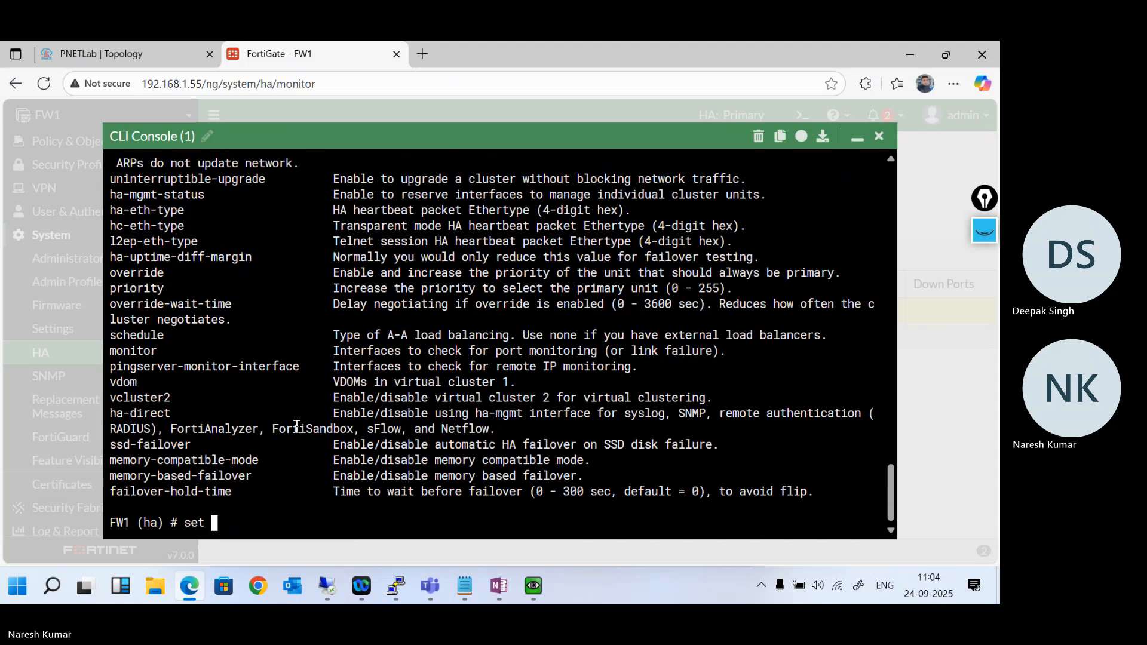
- Look up the options of ha-mgmt-status in the HA configuration and set it to enable
type("set ha")
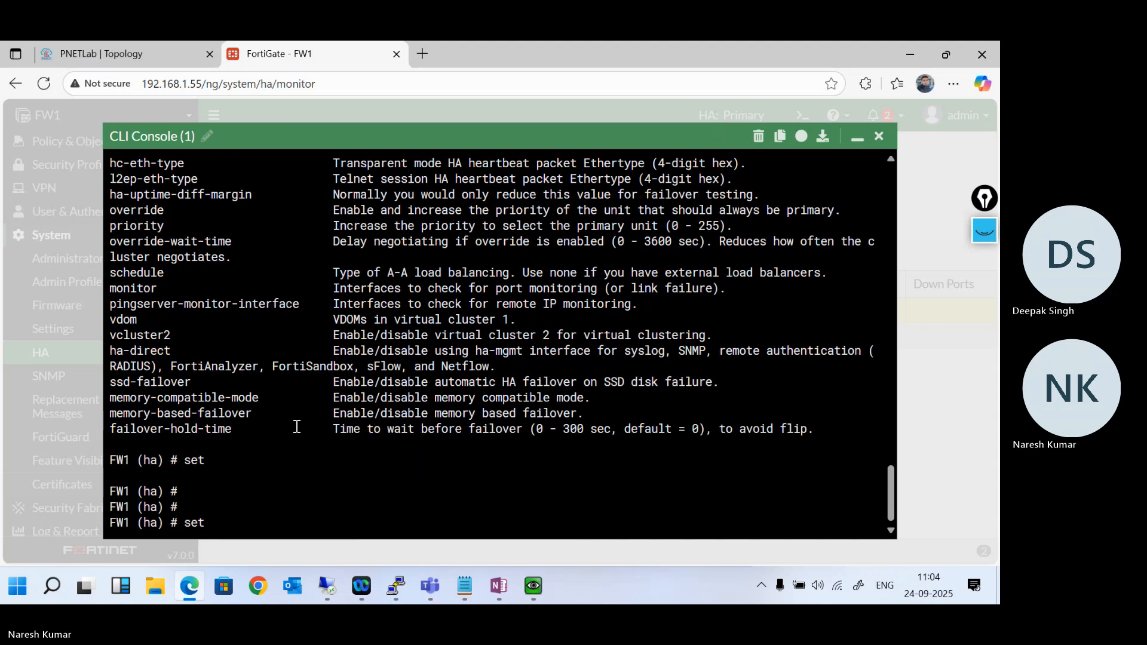
key("Tab")
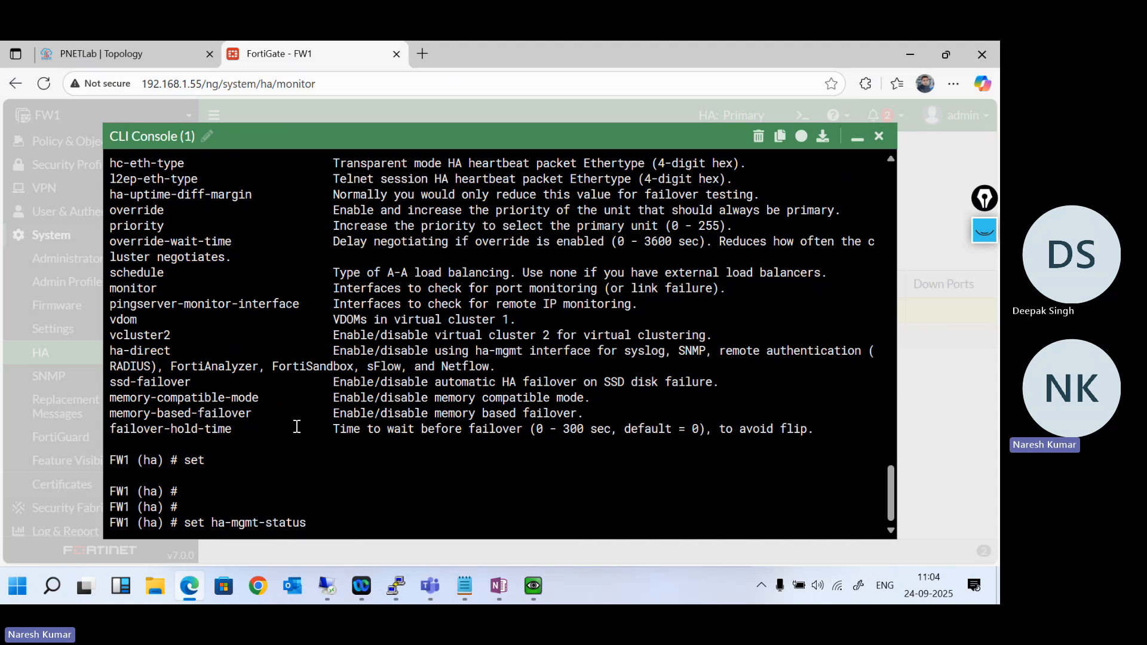
key("question")
type("e")
key("Tab")
key("Return")
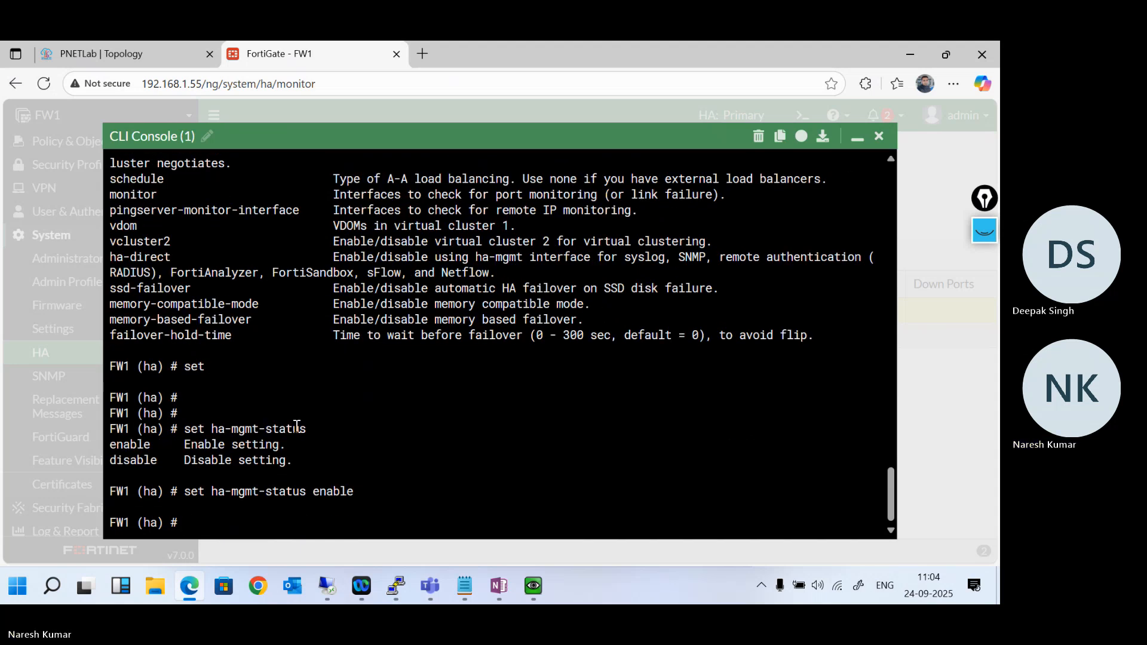
- Display the current HA configuration with show to review the management interface settings
key("question")
type("set")
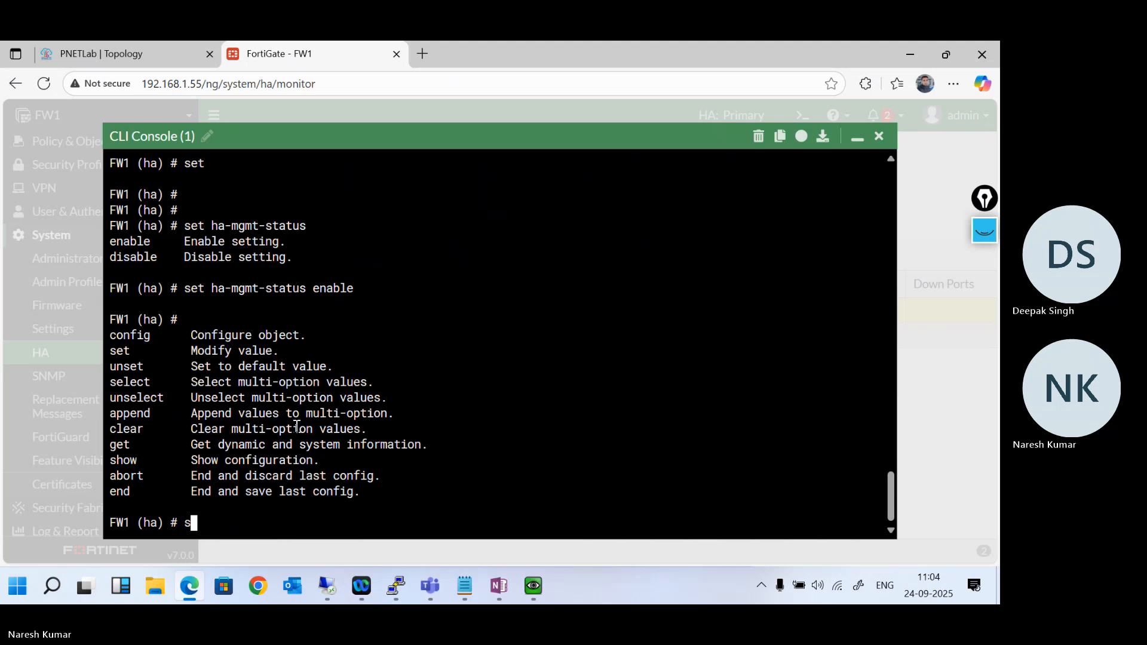
key("BackSpace")
key("BackSpace")
key("BackSpace")
type("show")
key("Return")
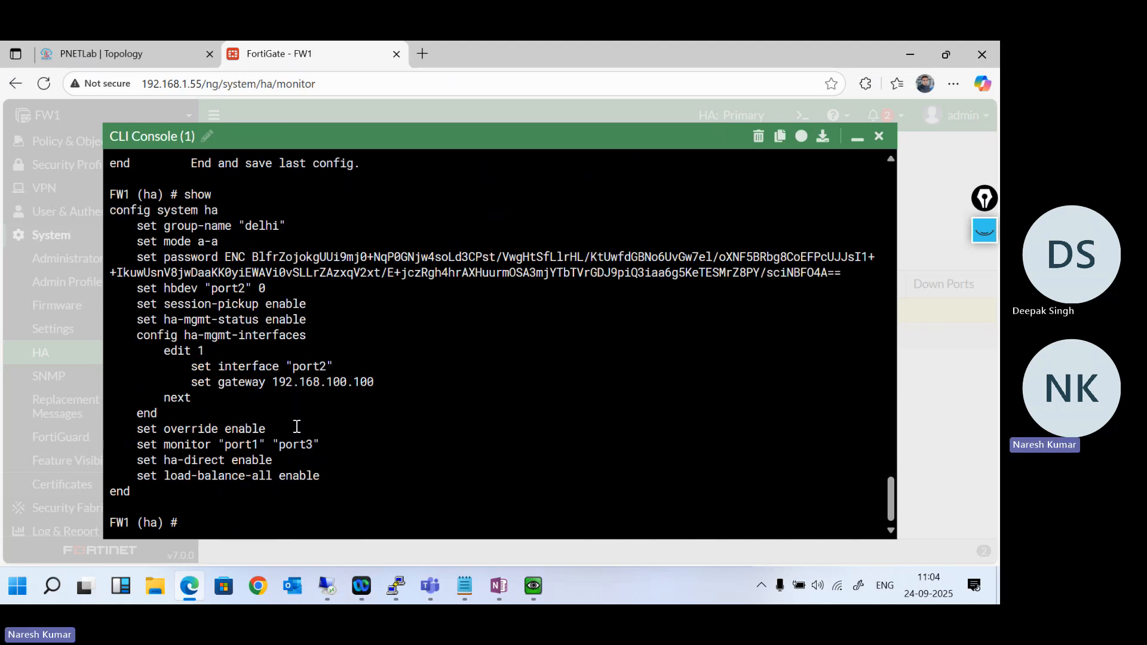
- Enter the ha-mgmt-interfaces configuration within HA and show its existing entries
type("config ha-mg")
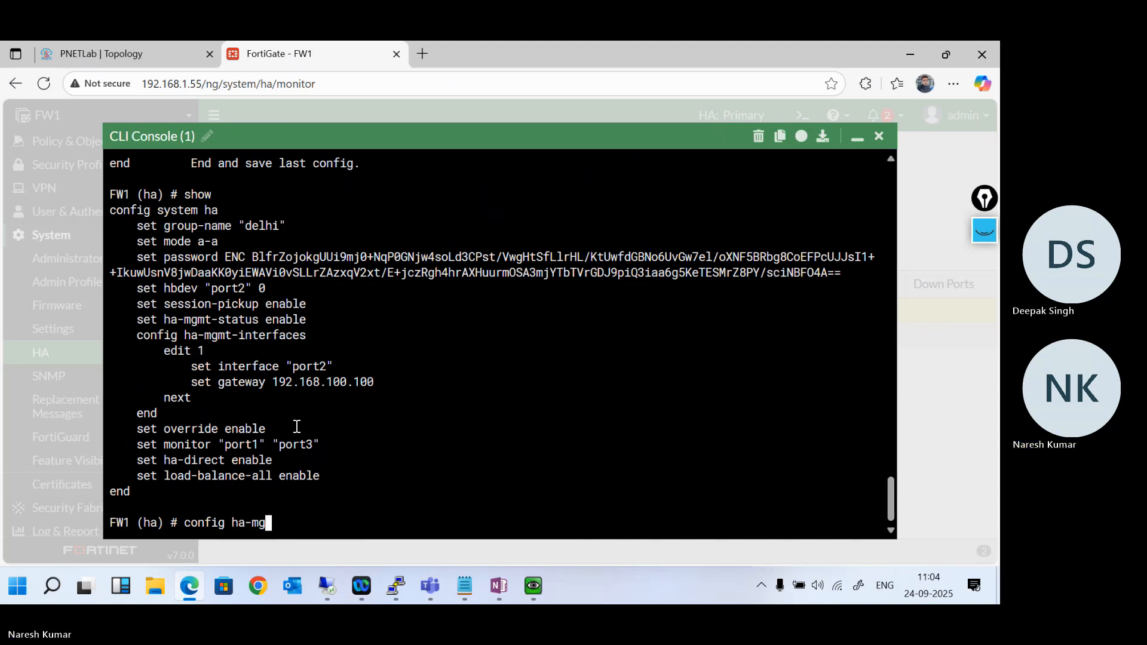
key("Tab")
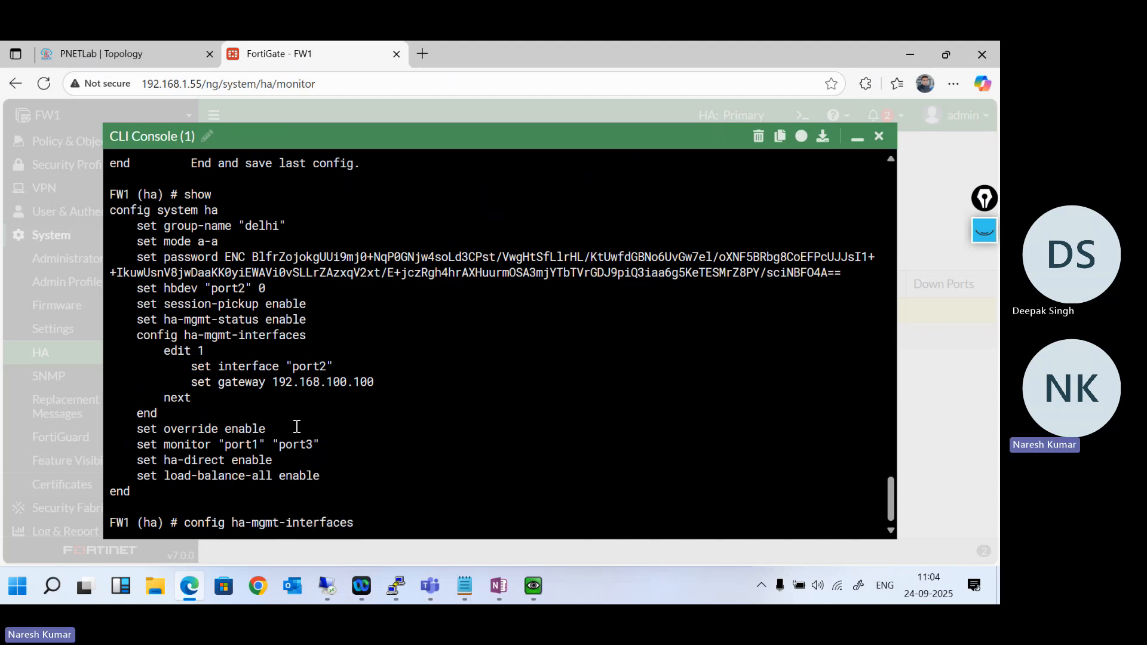
key("question")
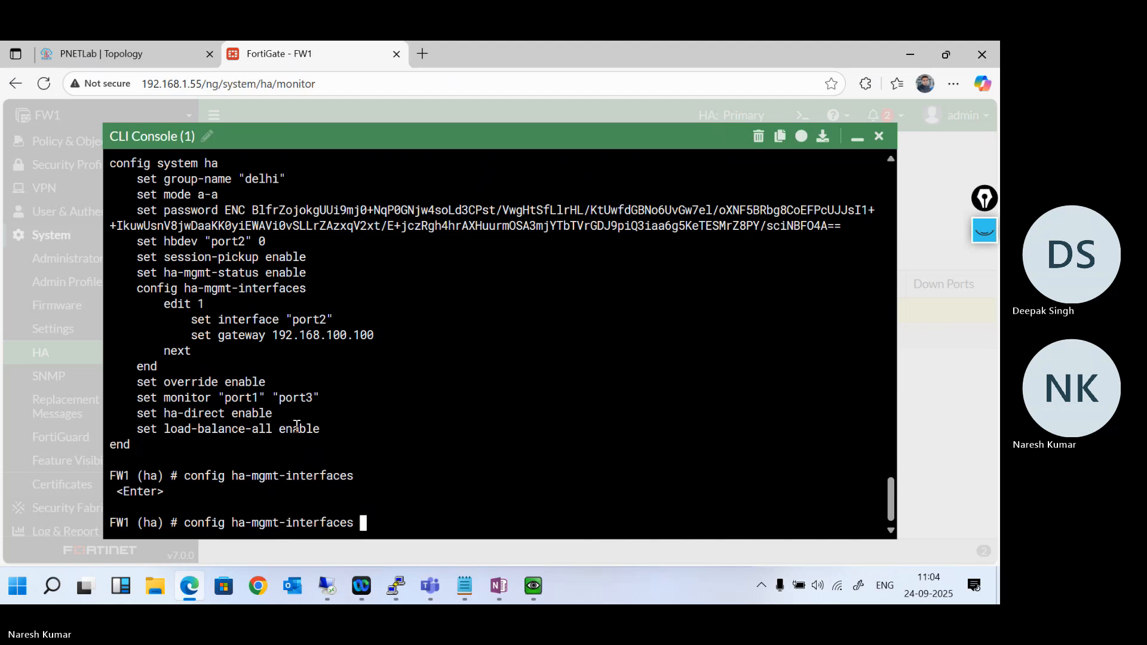
key("question")
key("Return")
type("show")
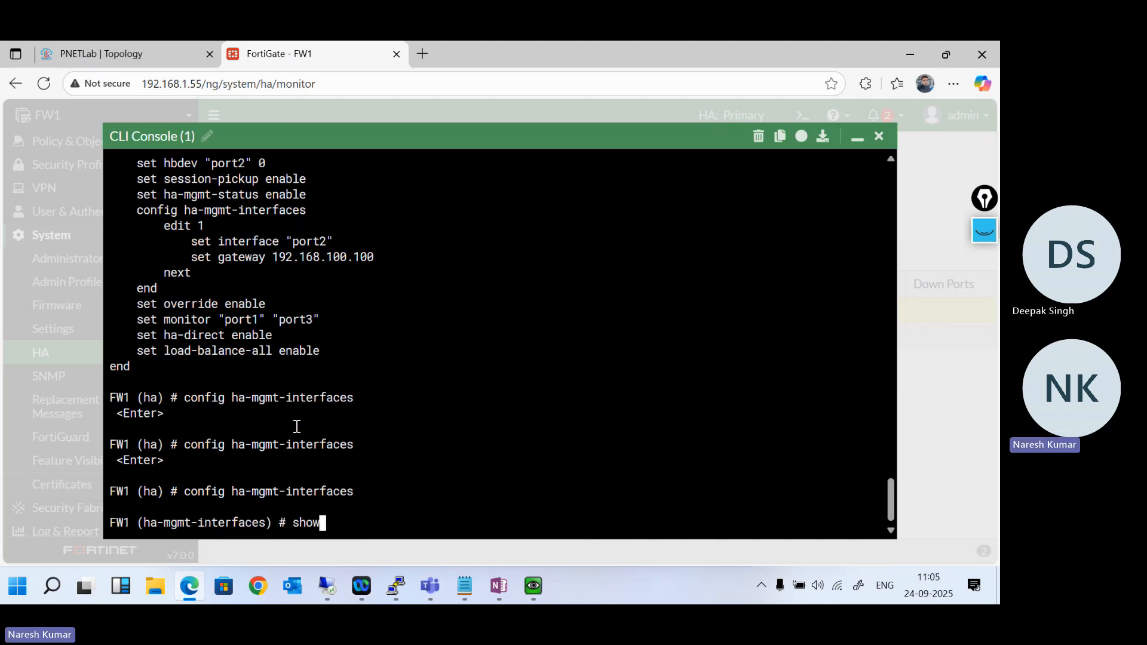
key("Return")
- Edit ha-mgmt-interfaces entry 1 and try to set its interface to port4
type("edit 1")
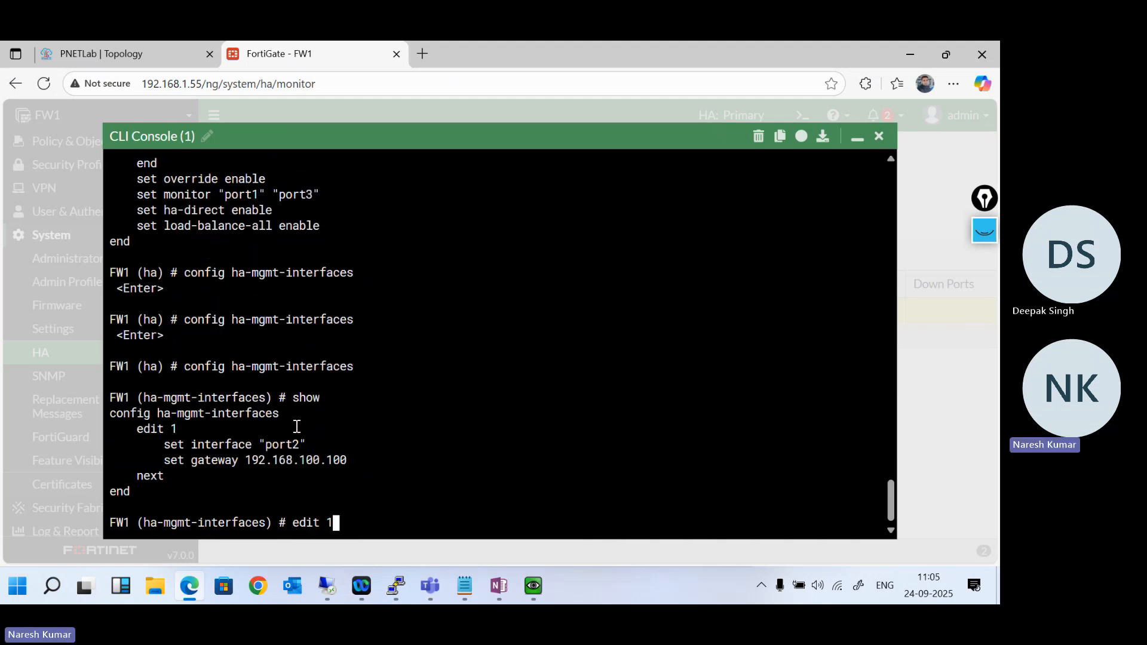
key("Return")
type("set in")
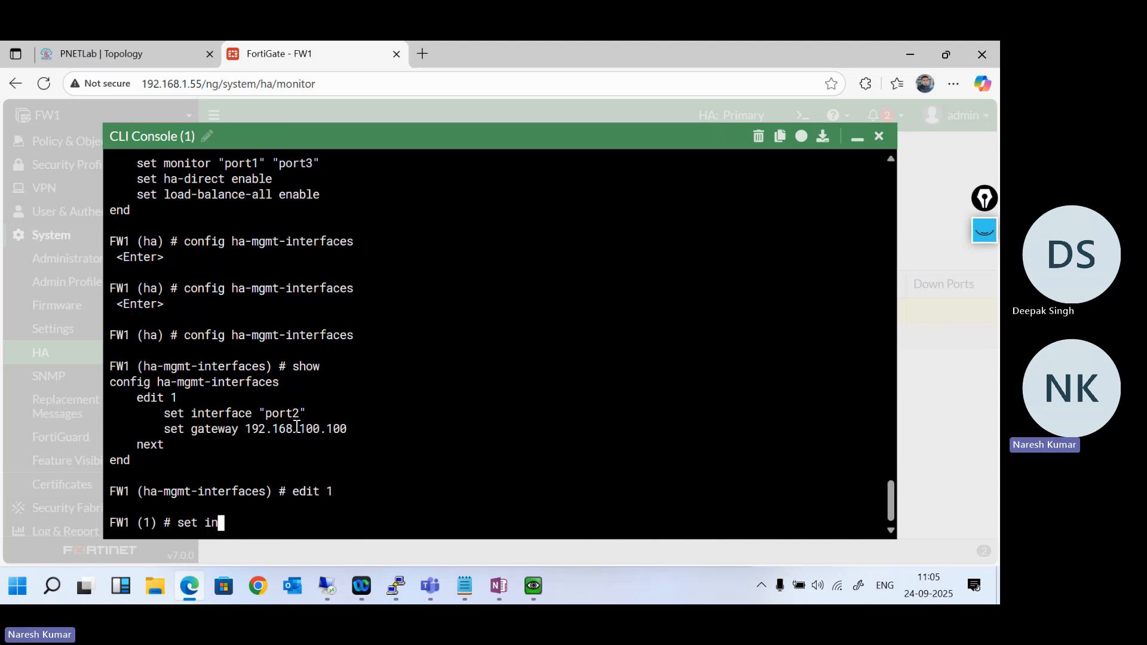
key("Tab")
type("port4")
key("Return")
- Clear the port4 value from the set interface command and list the interfaces that entry 1 accepts
key("Up")
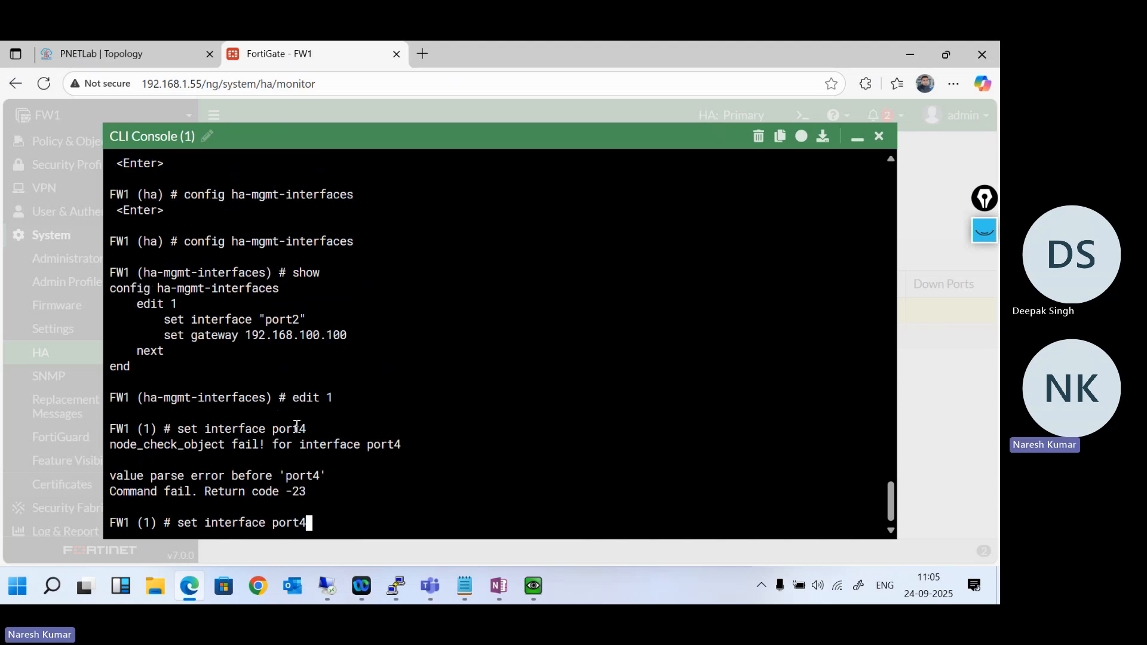
key("BackSpace")
key("BackSpace")
key("BackSpace")
key("BackSpace")
key("BackSpace")
key("question")
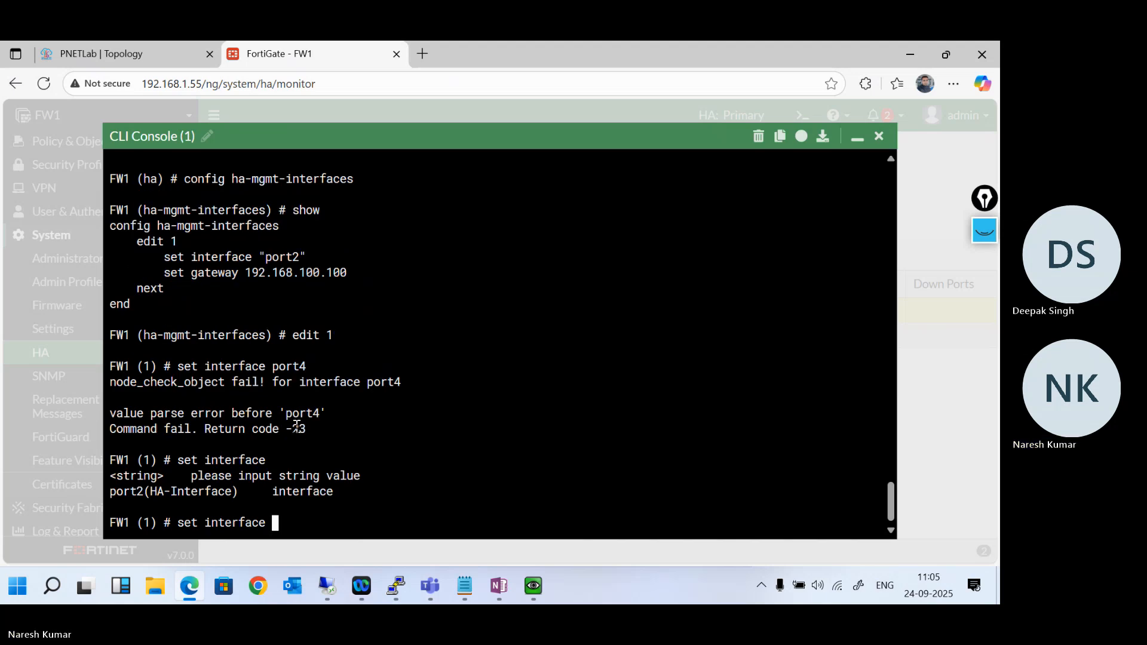
type("in")
key("BackSpace")
key("BackSpace")
key("BackSpace")
key("question")
key("question")
key("question")
key("question")
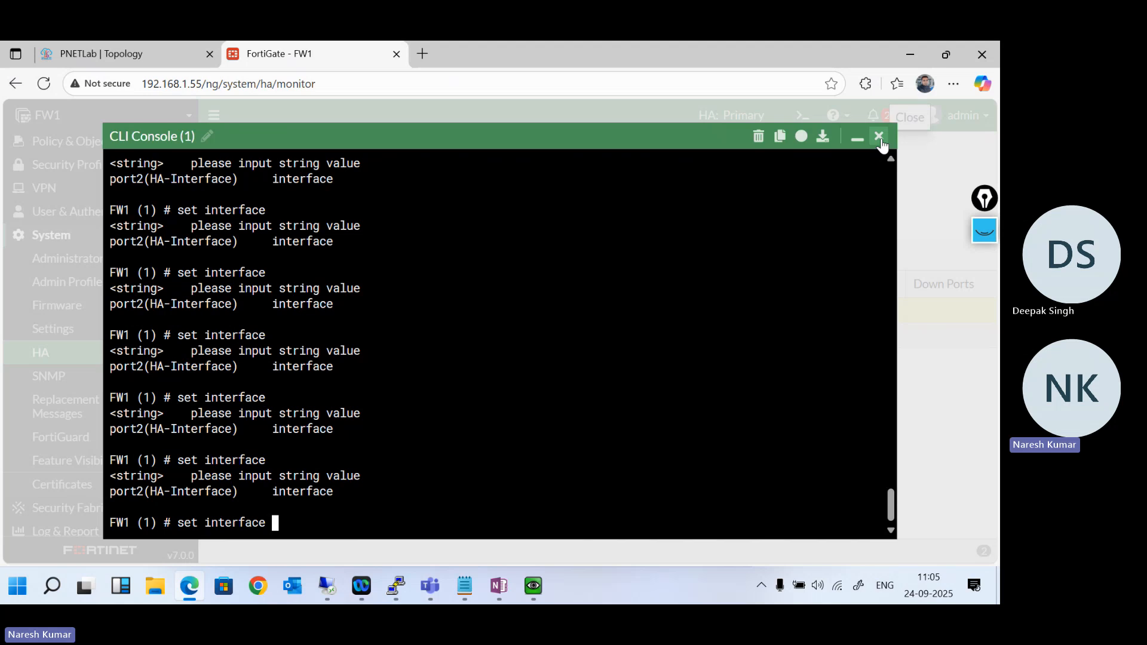
- Close the CLI console and reload the HA cluster status page
left_click(879, 137)
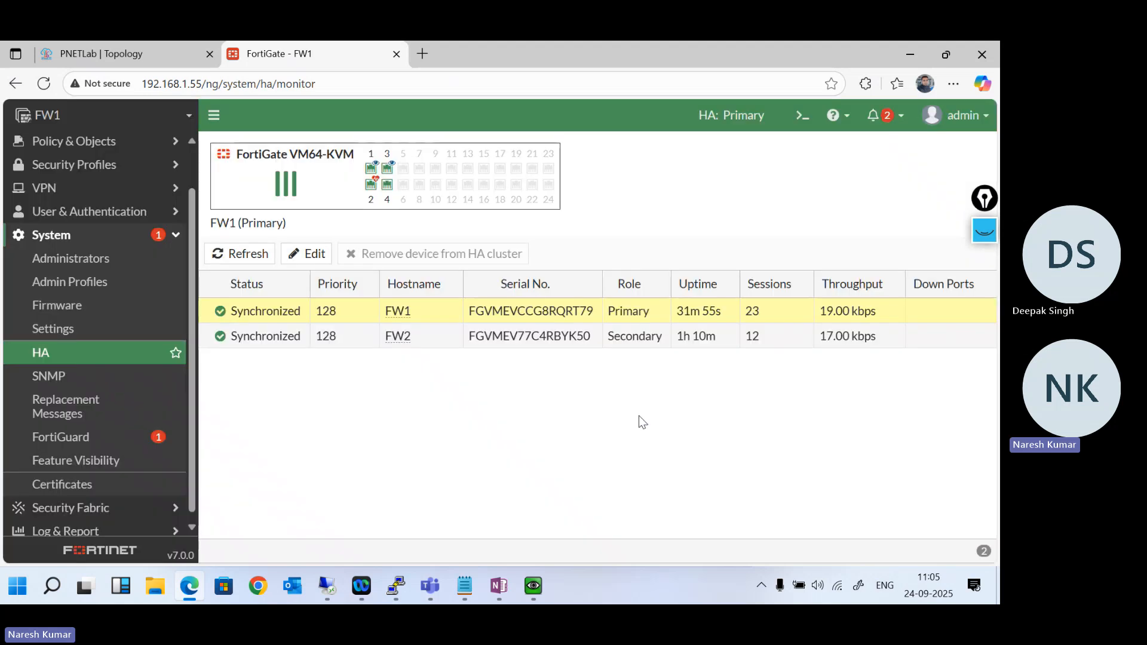
left_click(92, 364)
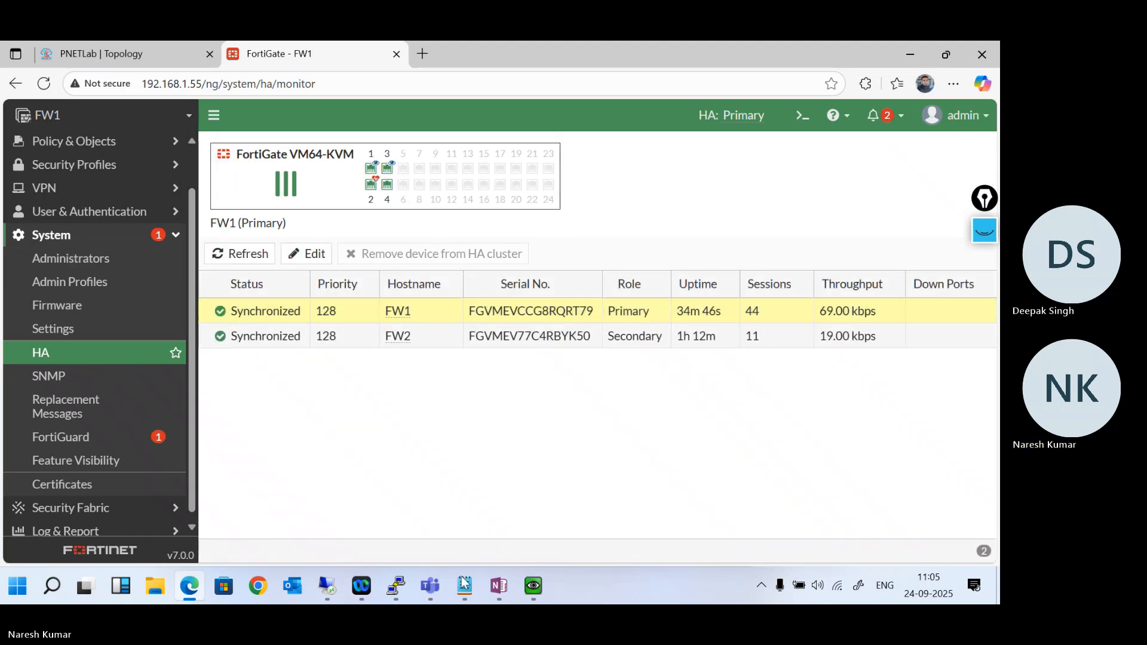
mouse_move(495, 588)
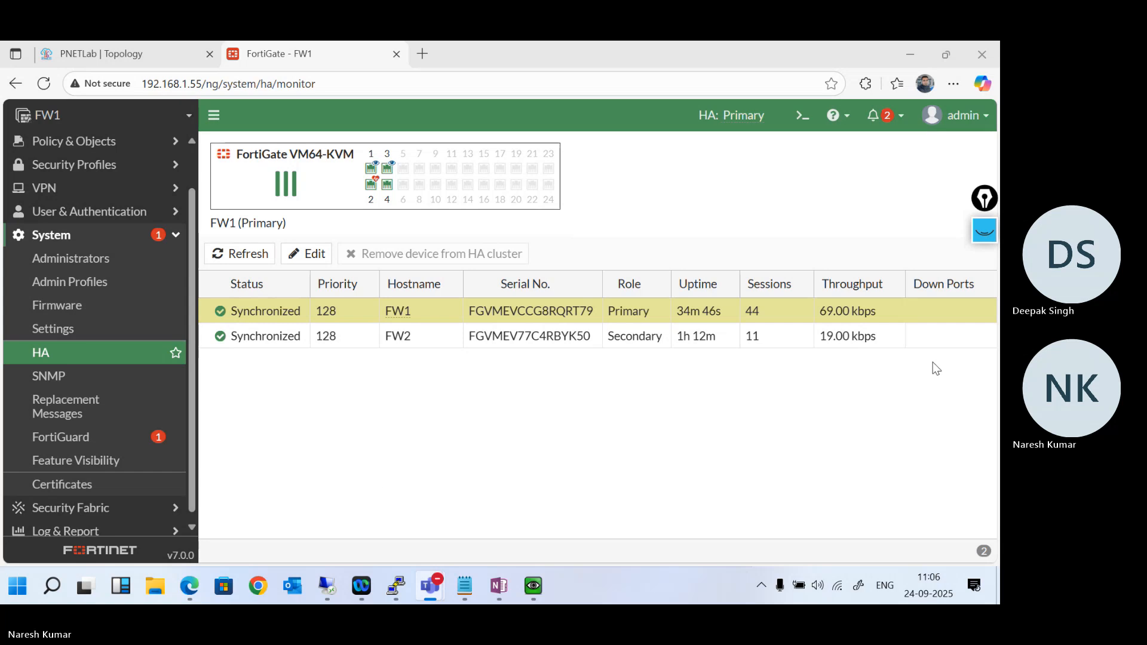
left_click(485, 43)
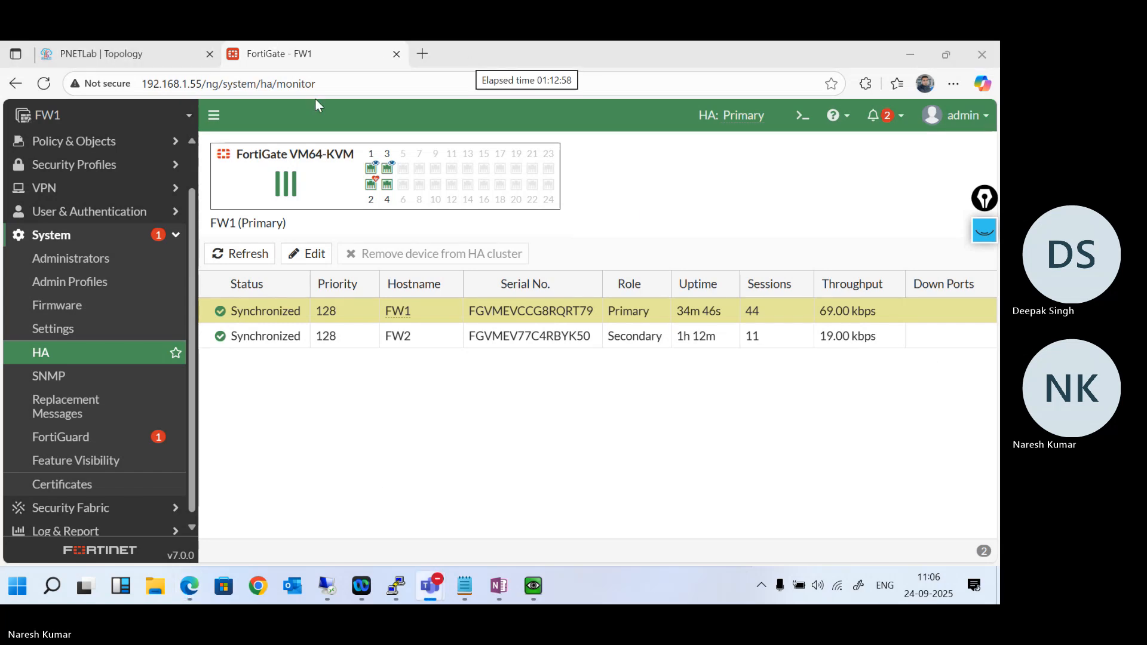
- Search the web in a new browser tab for "configure out of band managment inha"
left_click(422, 54)
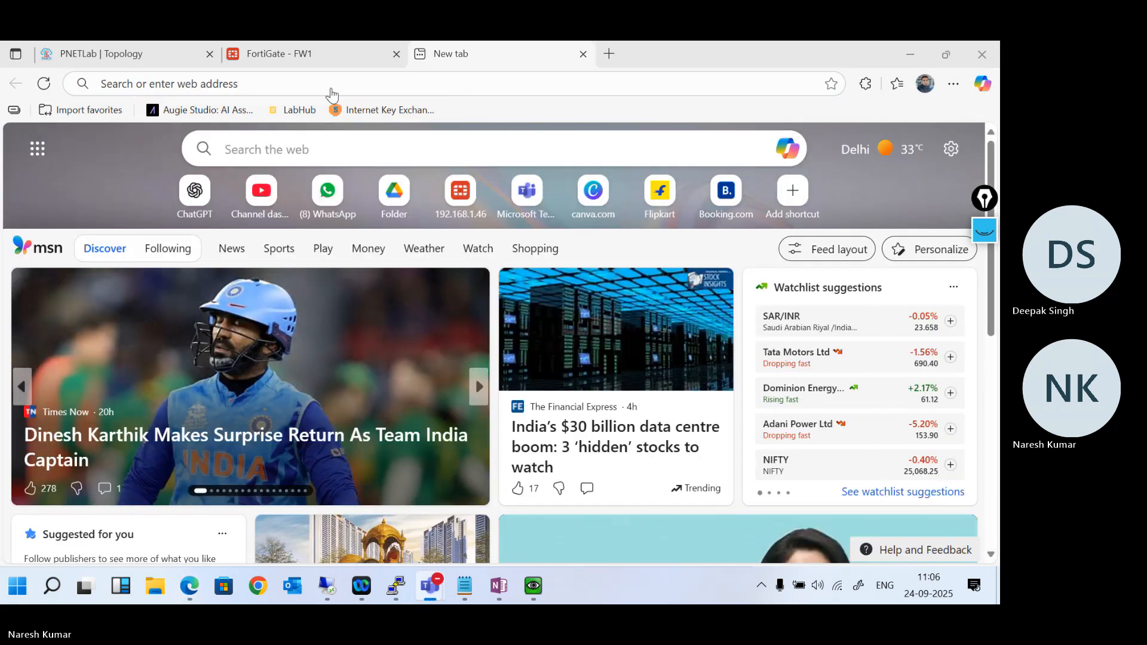
left_click(219, 82)
type("confi")
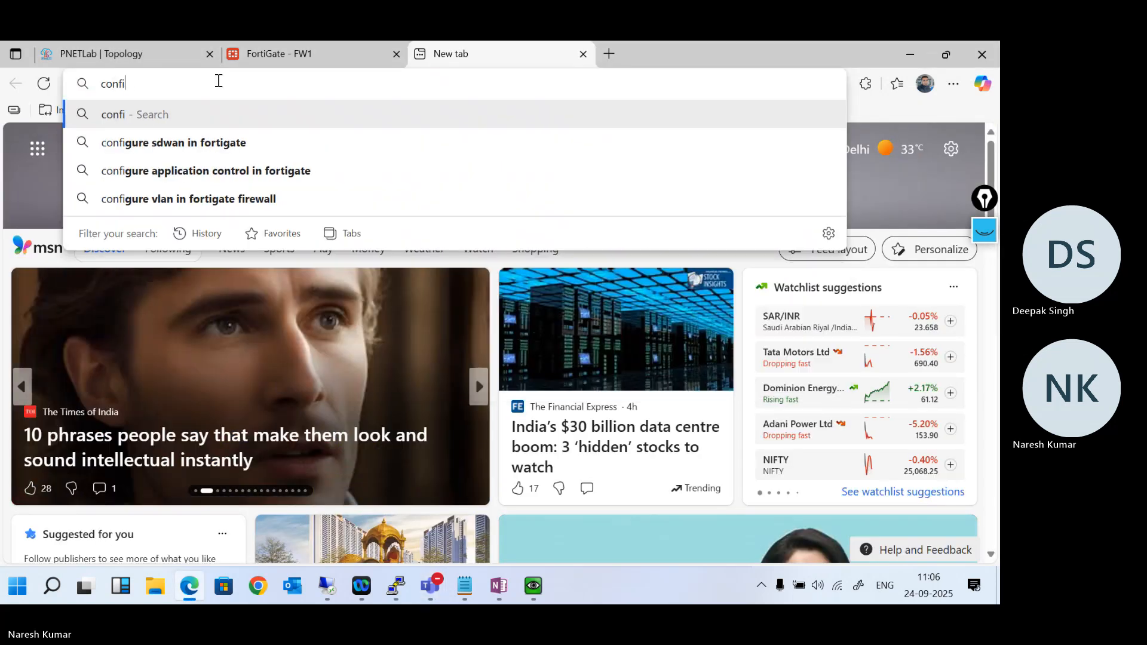
type("gure o")
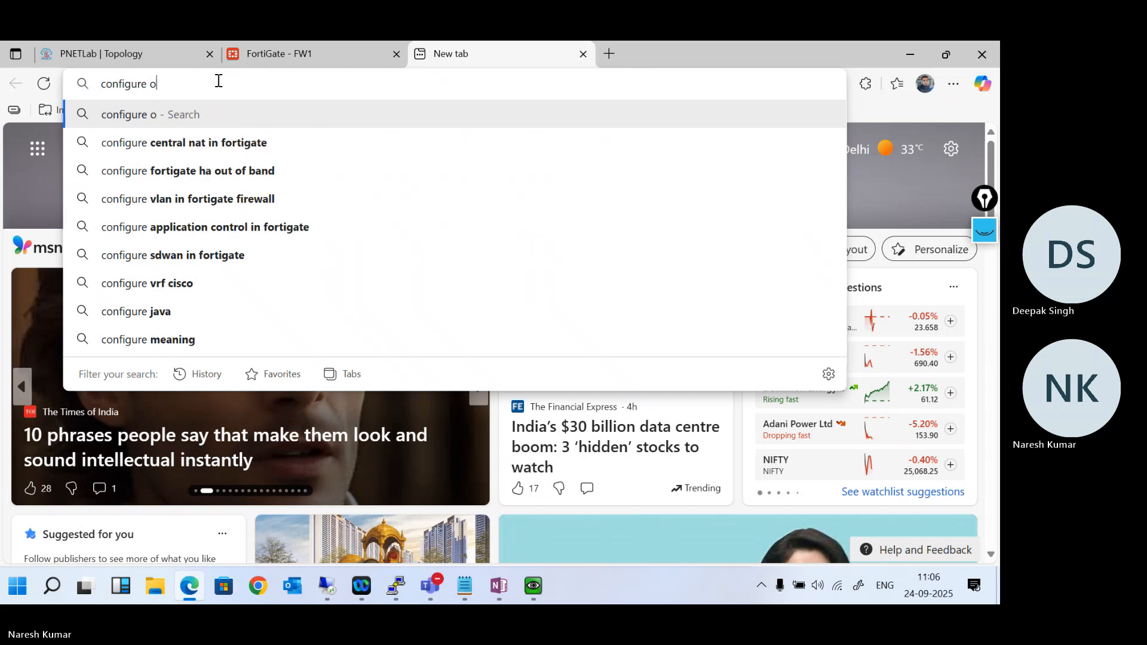
type("ut of band")
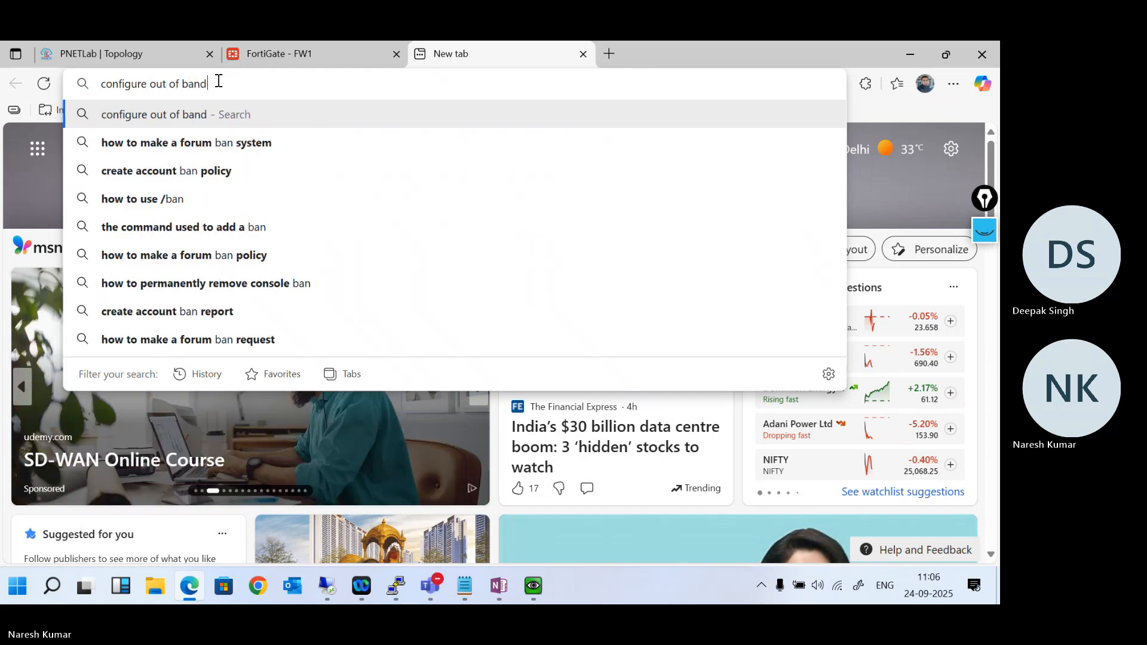
type(" manag")
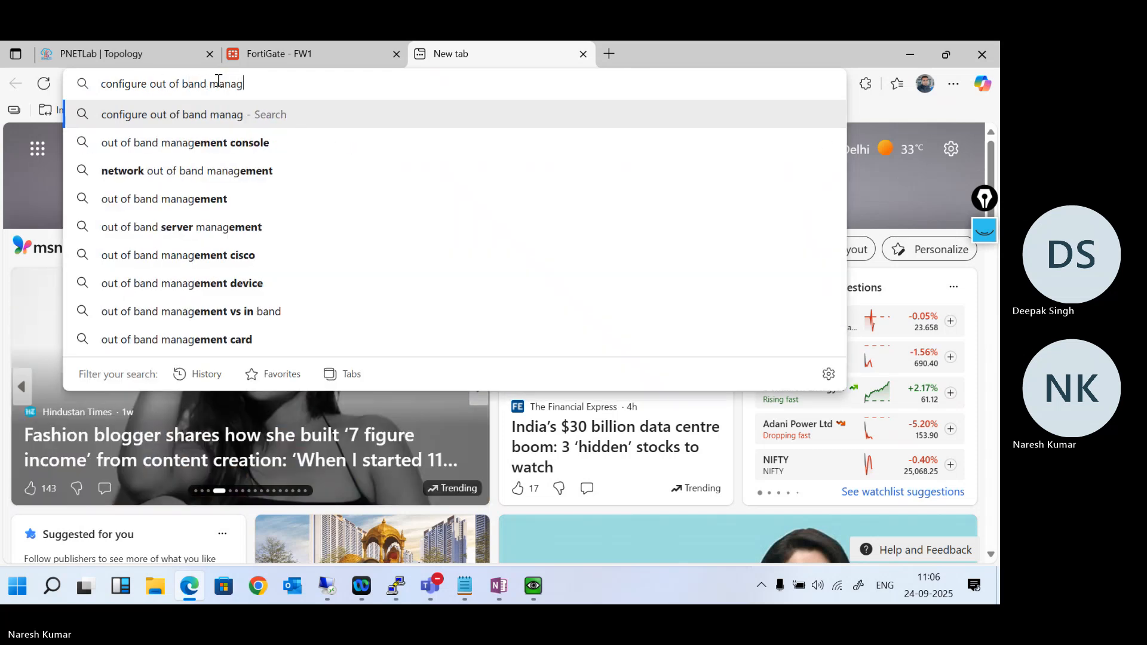
type("ment ")
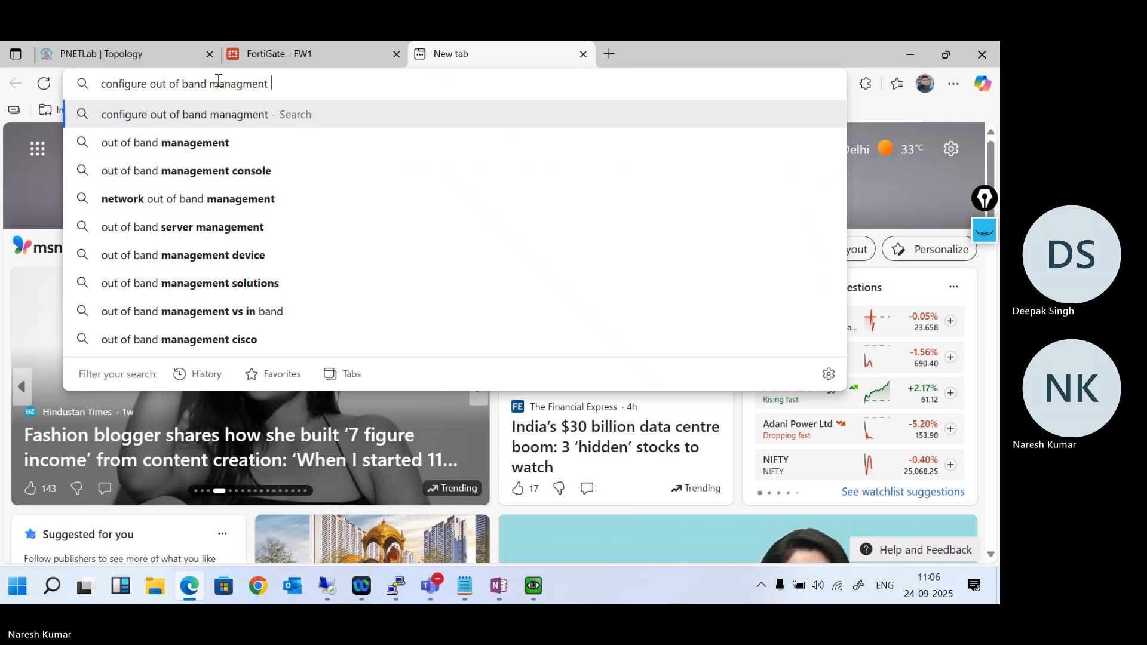
type("inha")
key("Return")
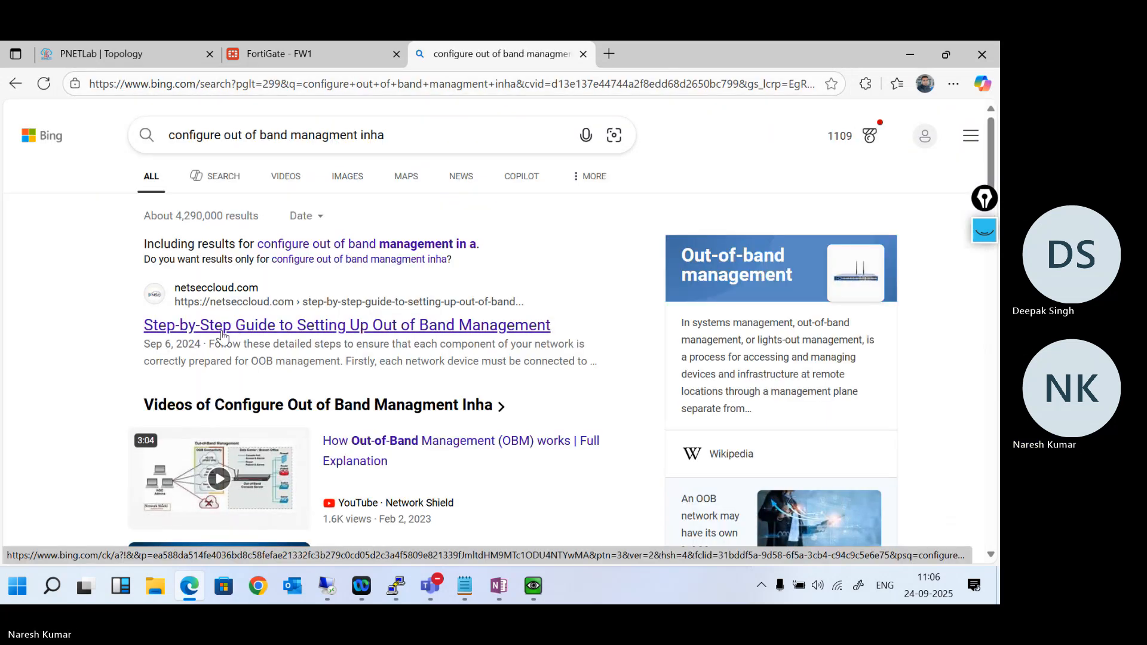
- Refine the web search to "configure out of band managment in ha fortigate firewall"
left_click(427, 134)
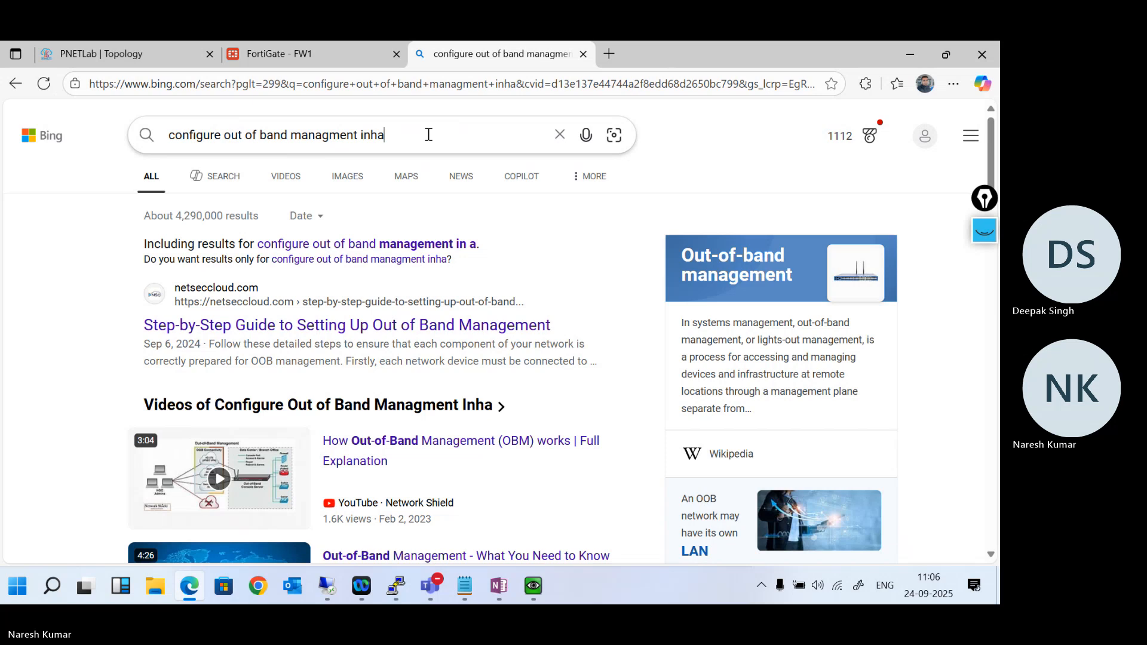
key("BackSpace")
key("BackSpace")
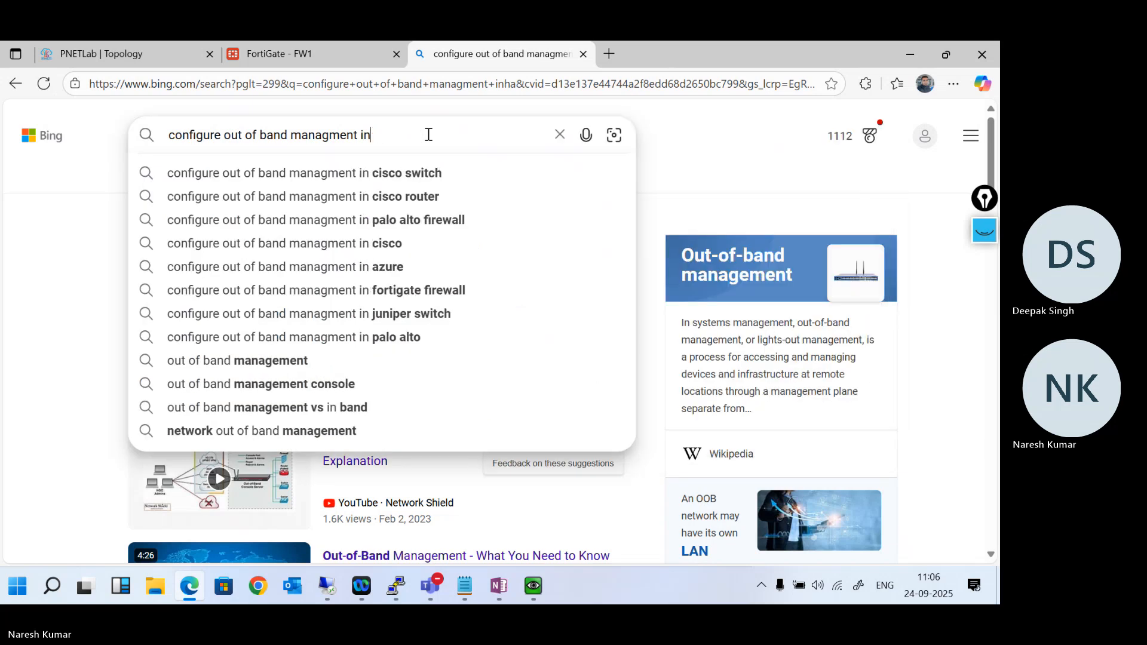
type("ha forti")
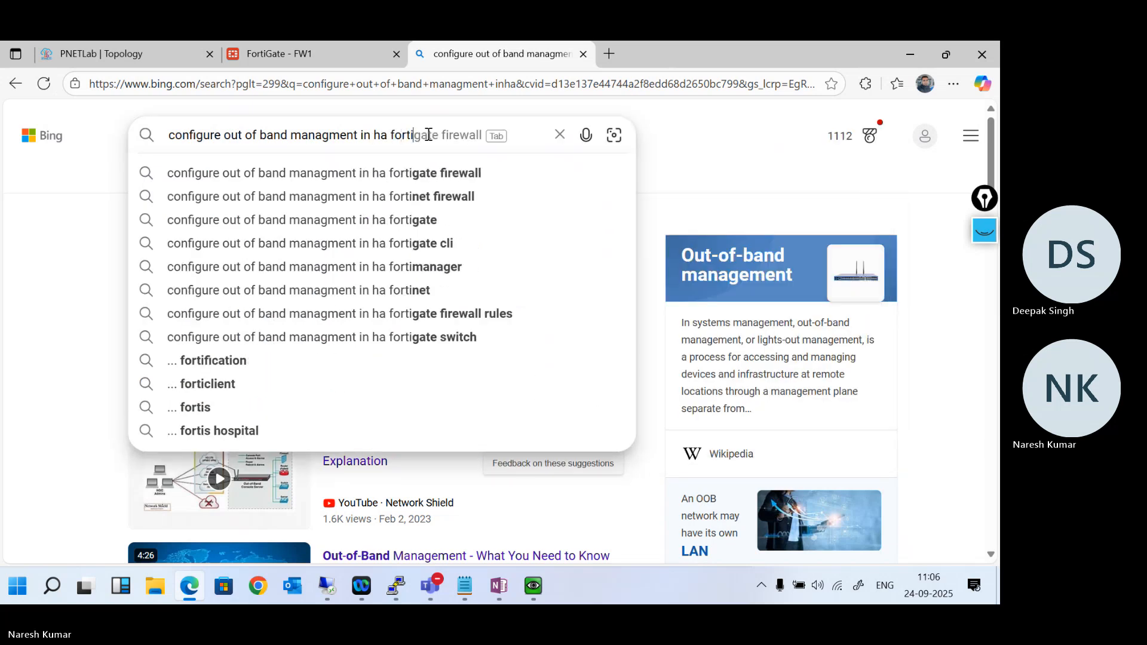
key("Tab")
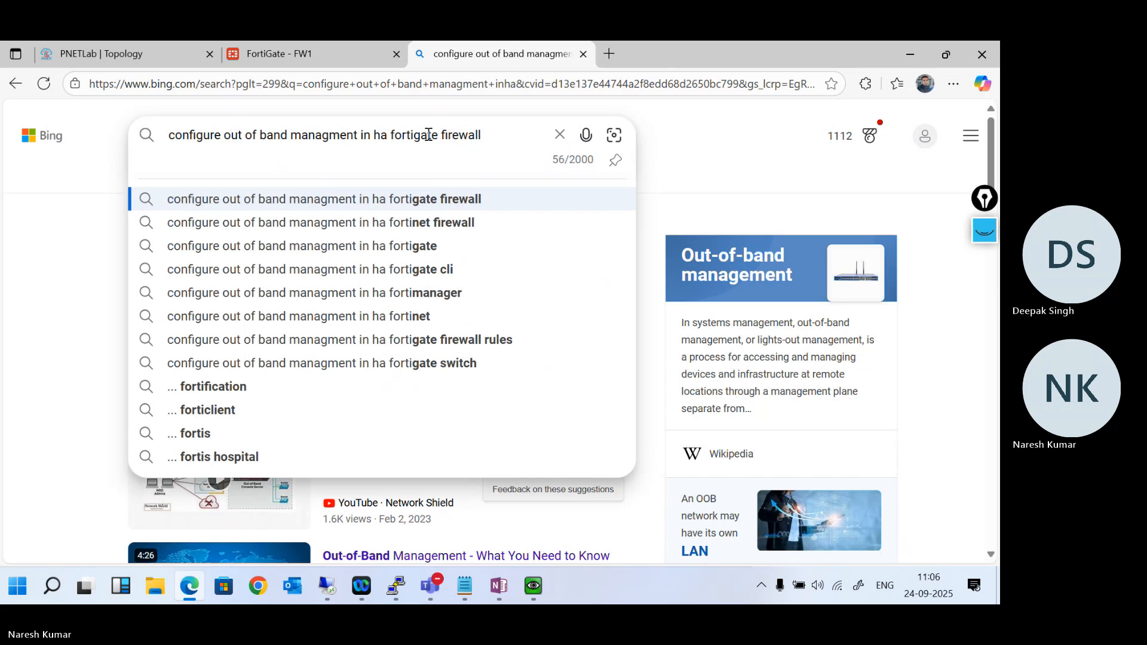
key("Return")
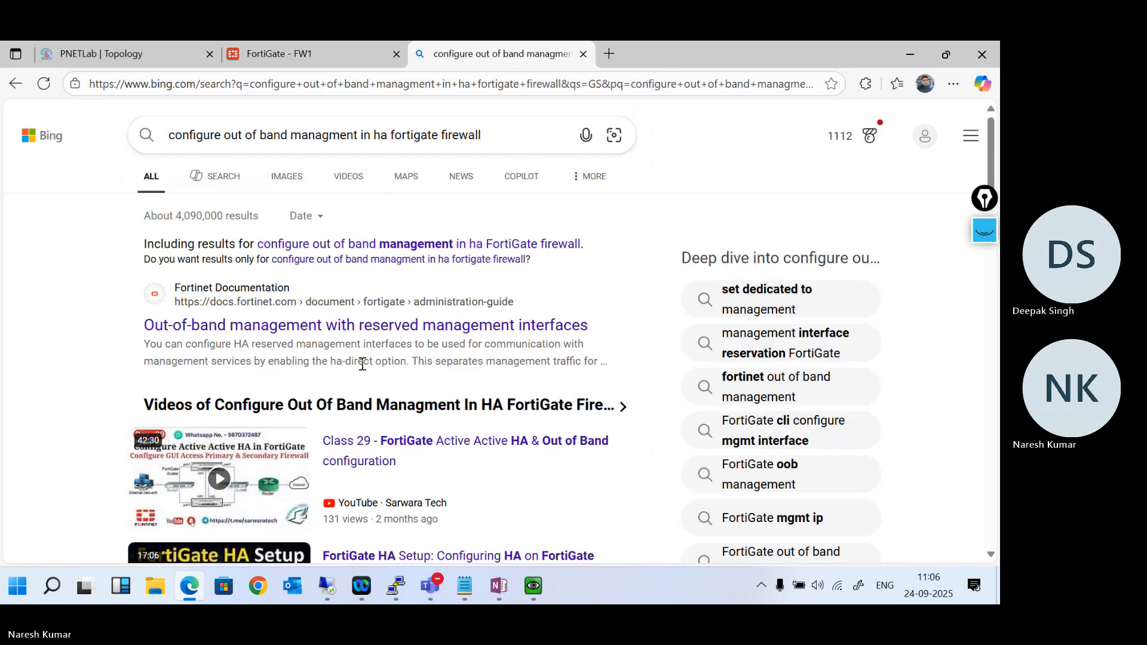
- Open Fortinet's "Out-of-band management with reserved management interfaces" guide, accept its cookies and find the HA reserved management interface syntax
left_click(332, 333)
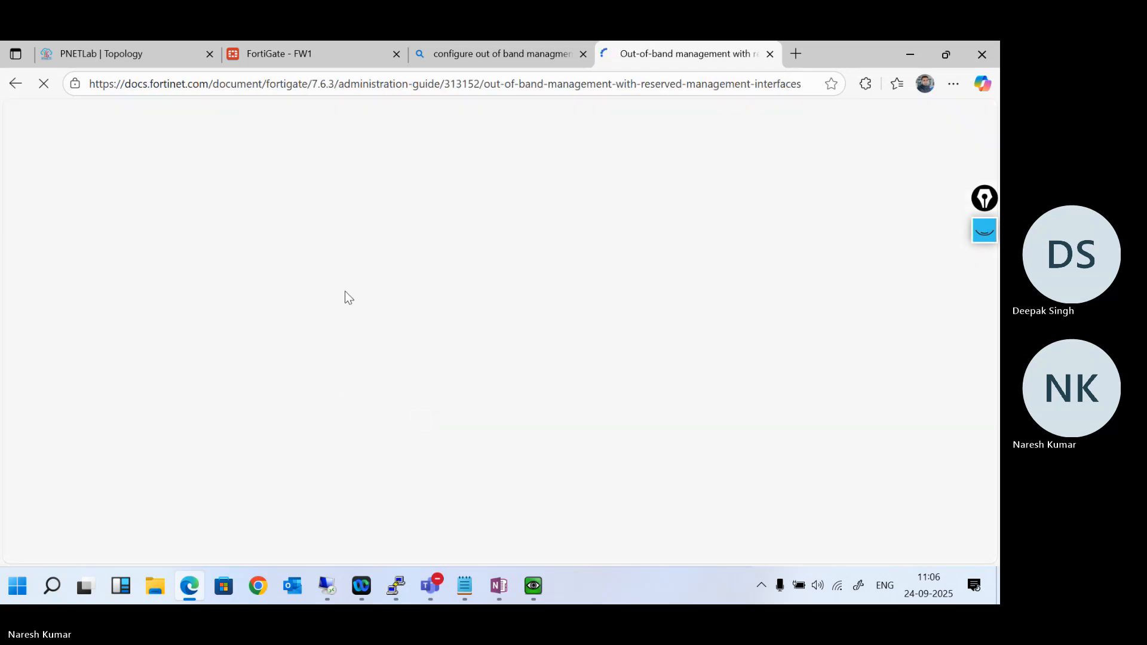
scroll(406, 365, "down", 5)
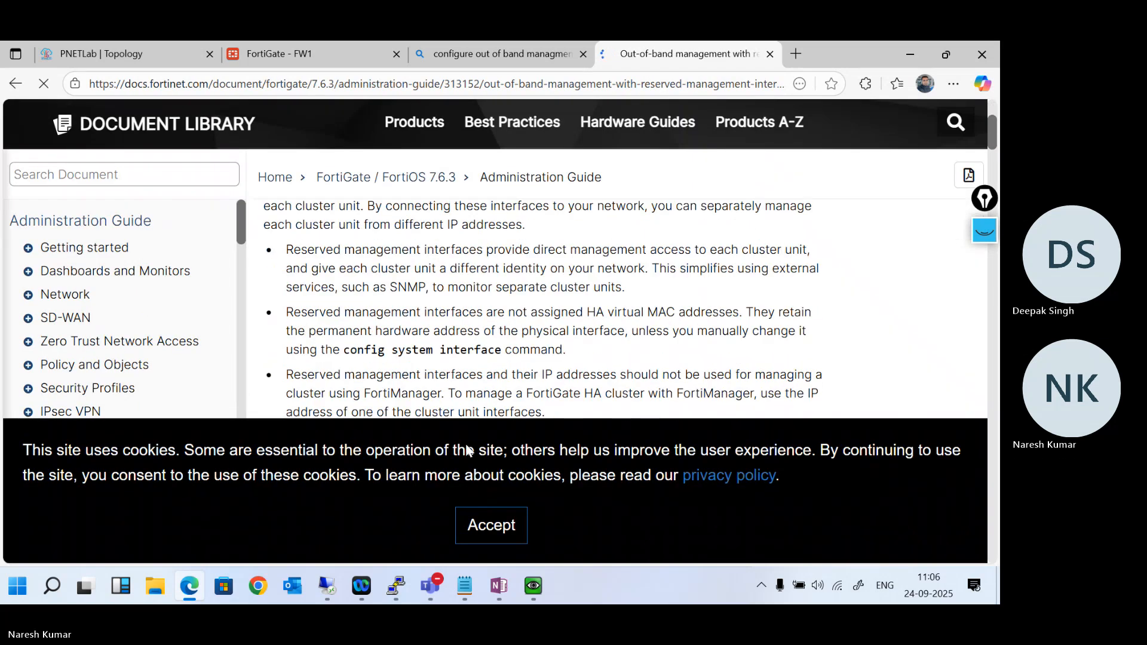
left_click(481, 531)
scroll(460, 359, "down", 4)
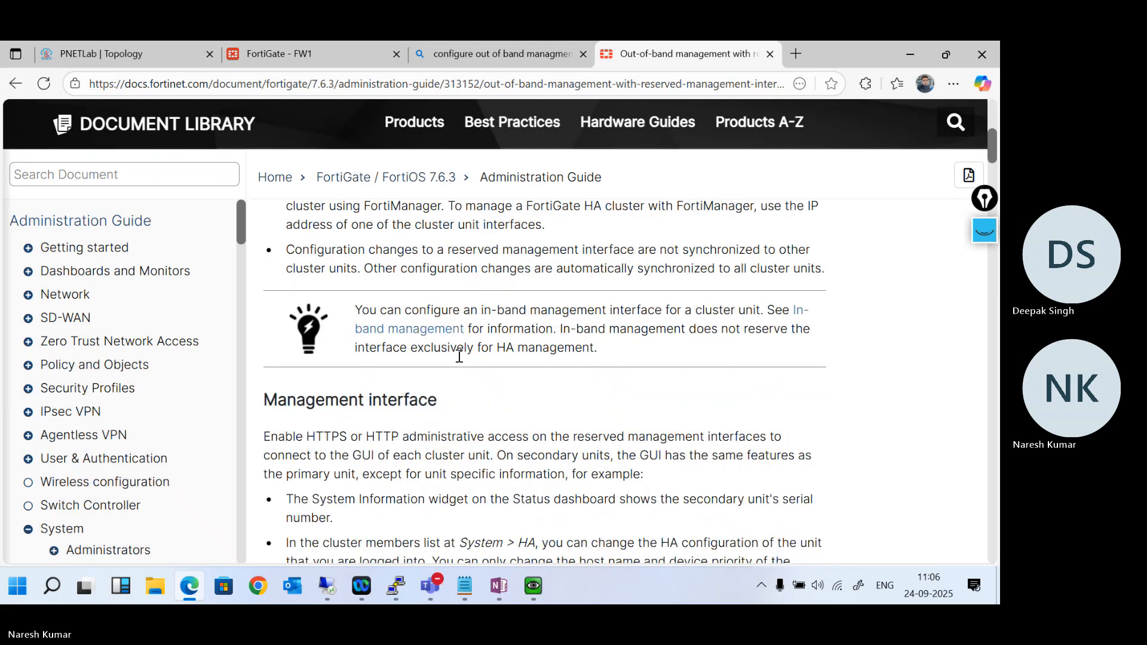
scroll(460, 361, "down", 5)
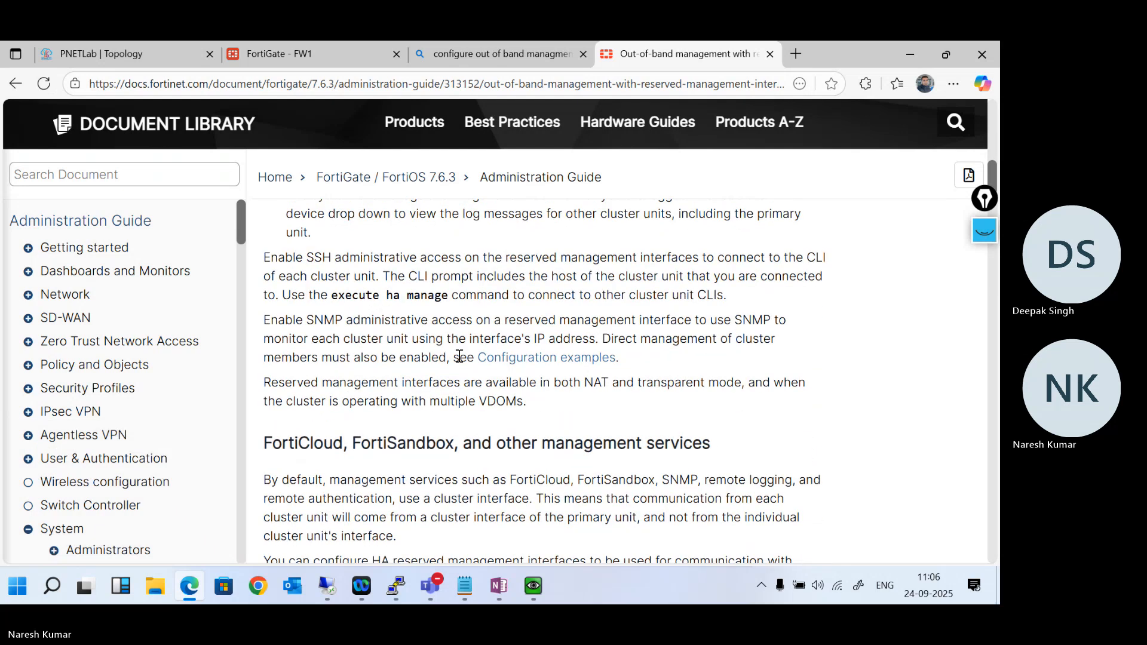
scroll(459, 357, "down", 12)
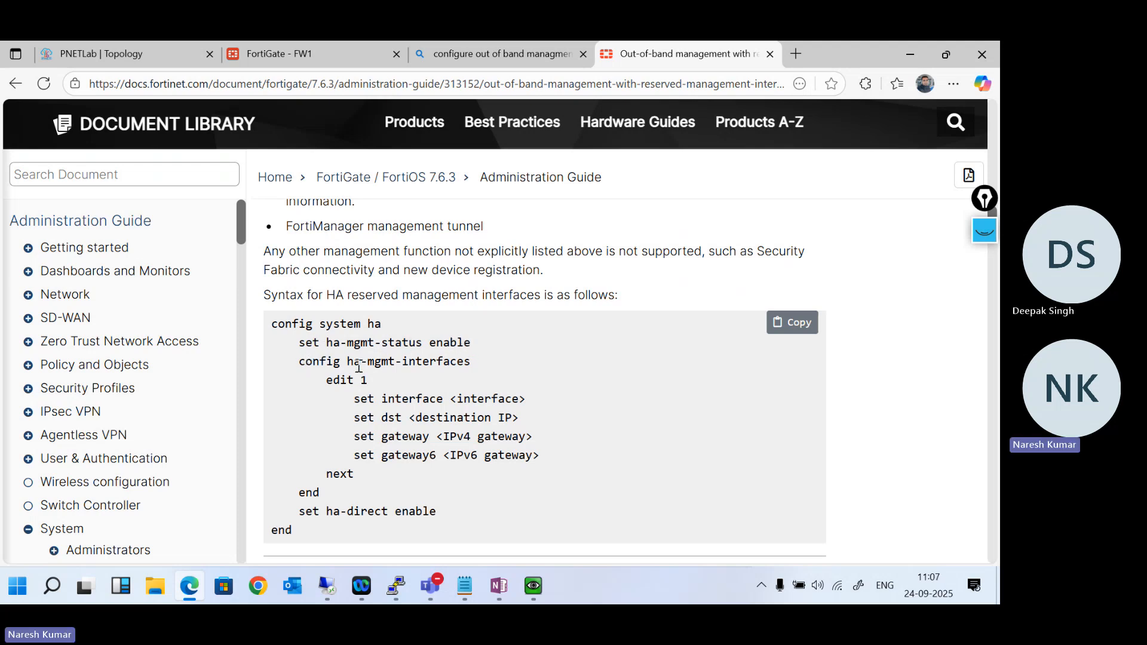
mouse_move(534, 586)
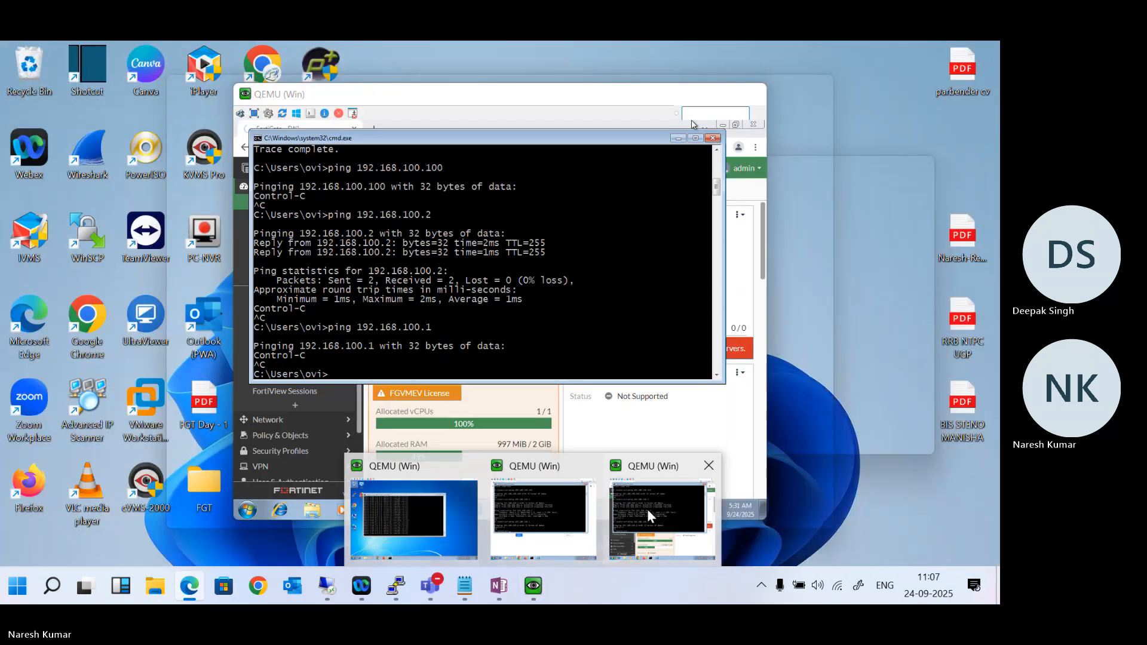
mouse_move(561, 507)
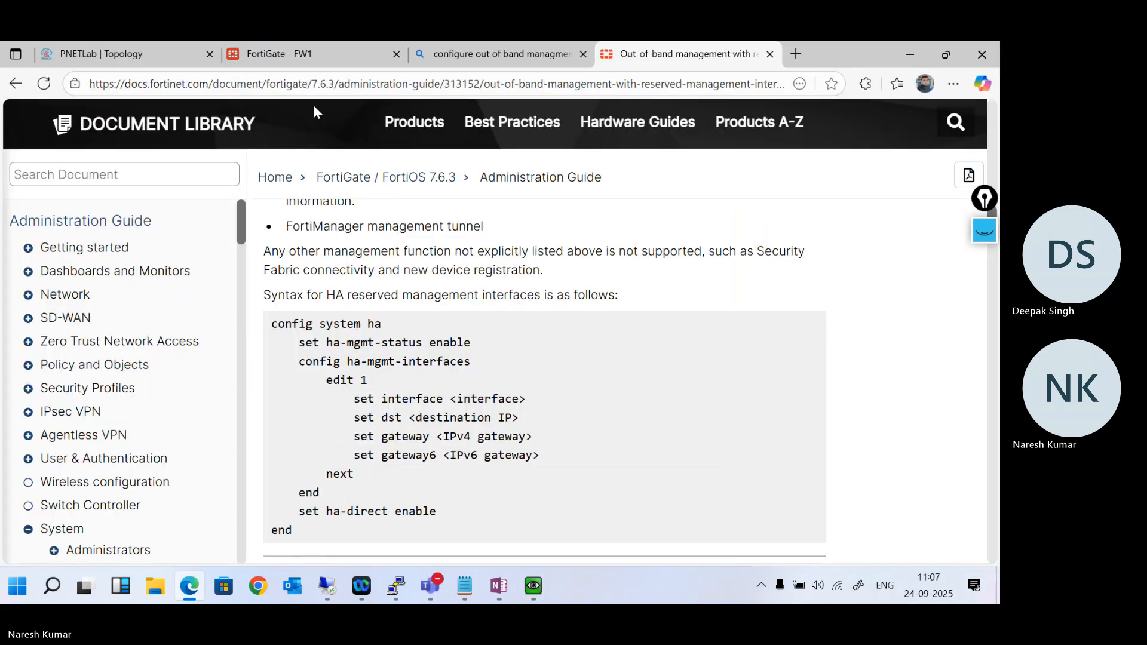
- Return to FW1, open its CLI console and enter the config system ha context
left_click(278, 53)
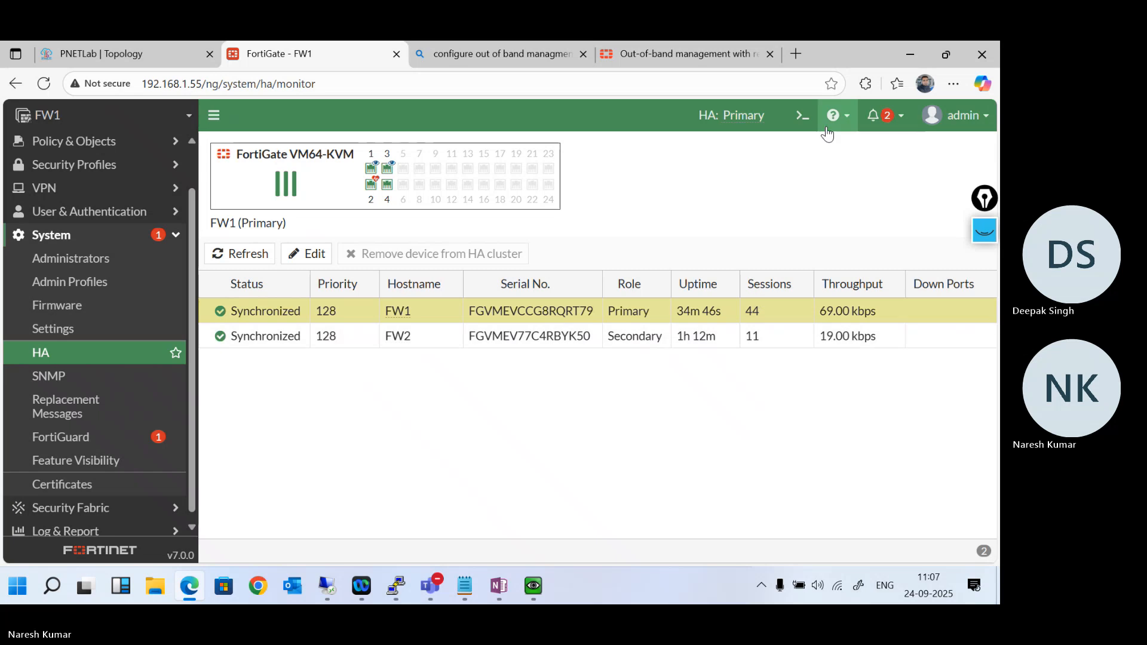
left_click(803, 115)
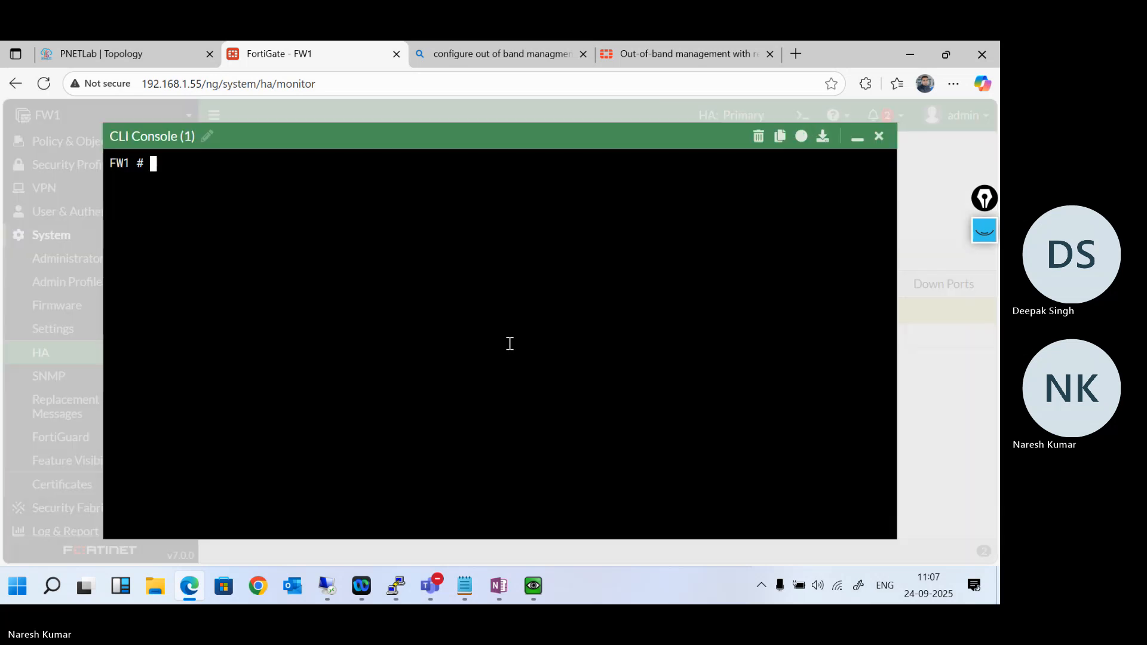
type("config system ha")
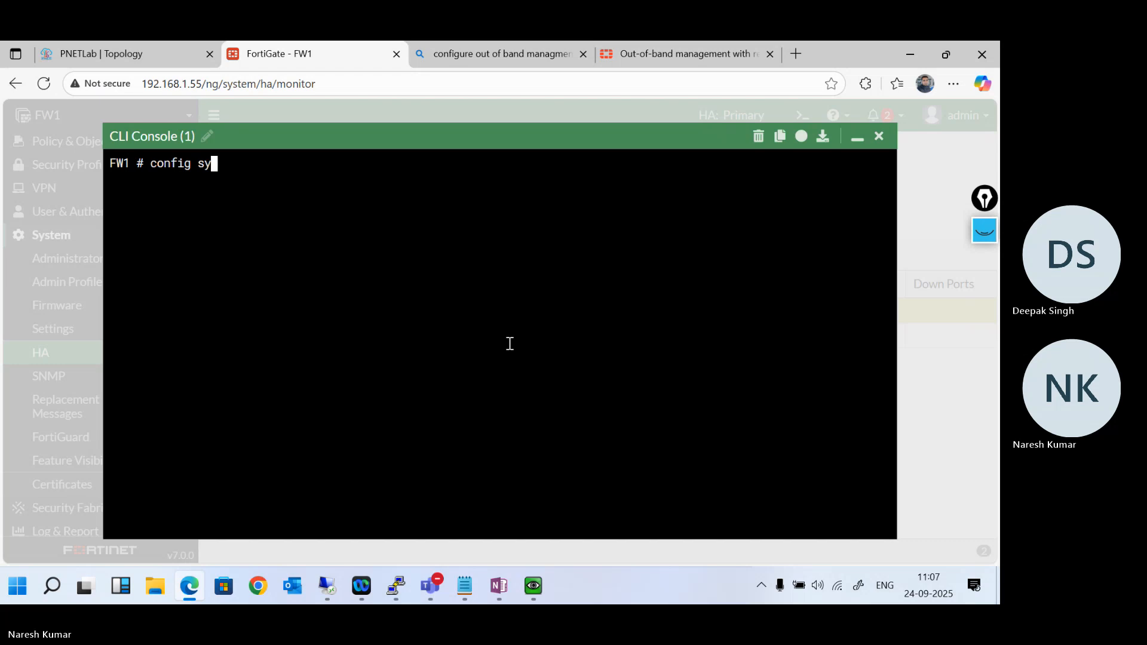
key("Return")
- Set ha-mgmt-status to enable on FW1 and end the HA configuration
type("set ")
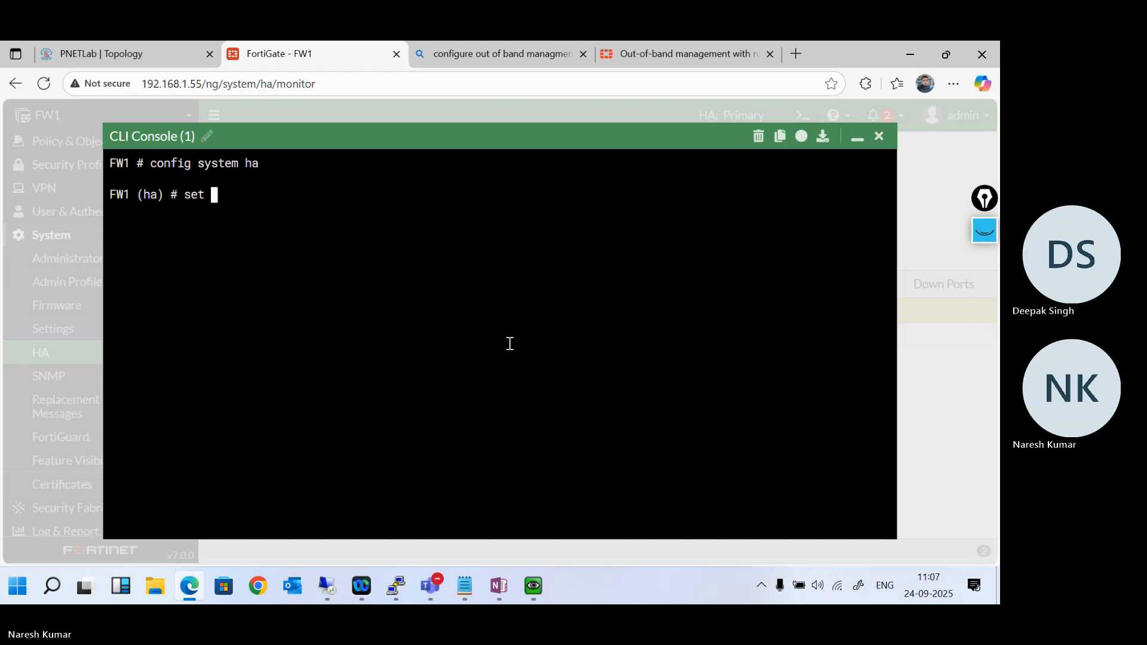
type("ha-mgmt-status enable")
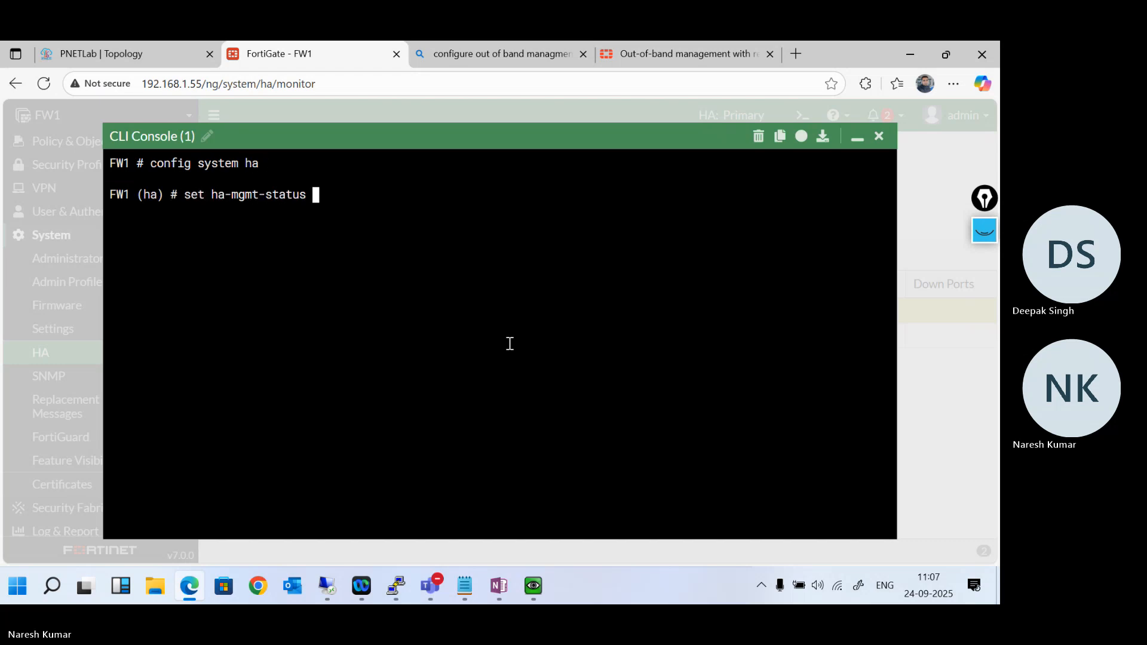
key("Return")
key("Return")
key("Return")
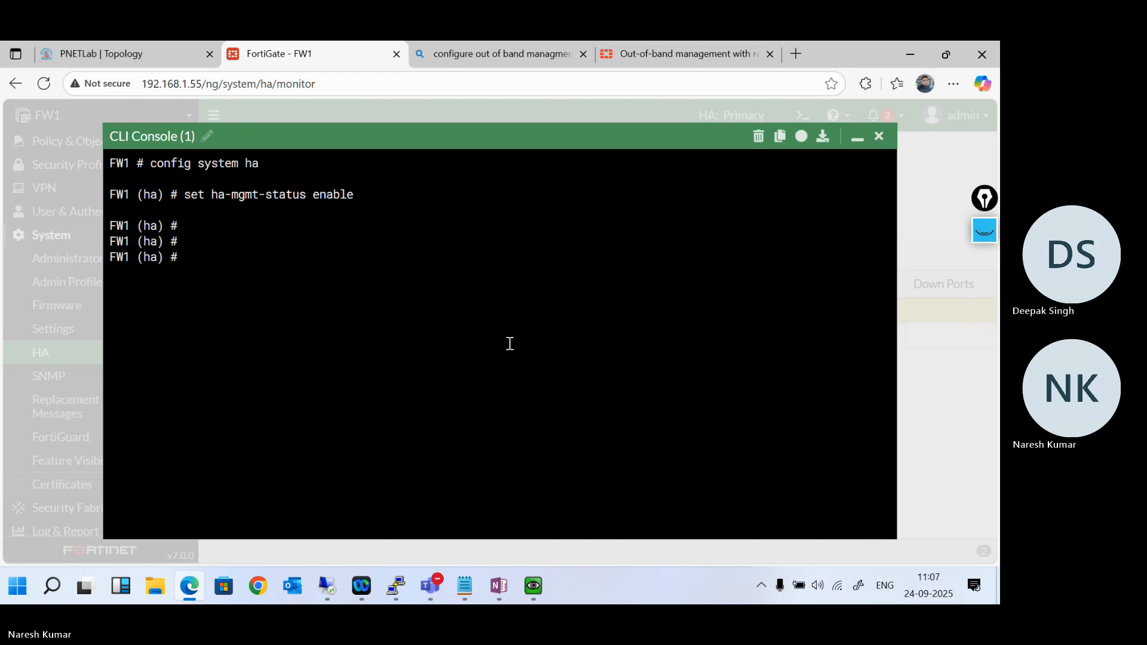
type("end")
key("Return")
- List the peer indexes for execute ha manage, then connect to subsidiary unit 1 as admin and submit the password prompt
type("execute h")
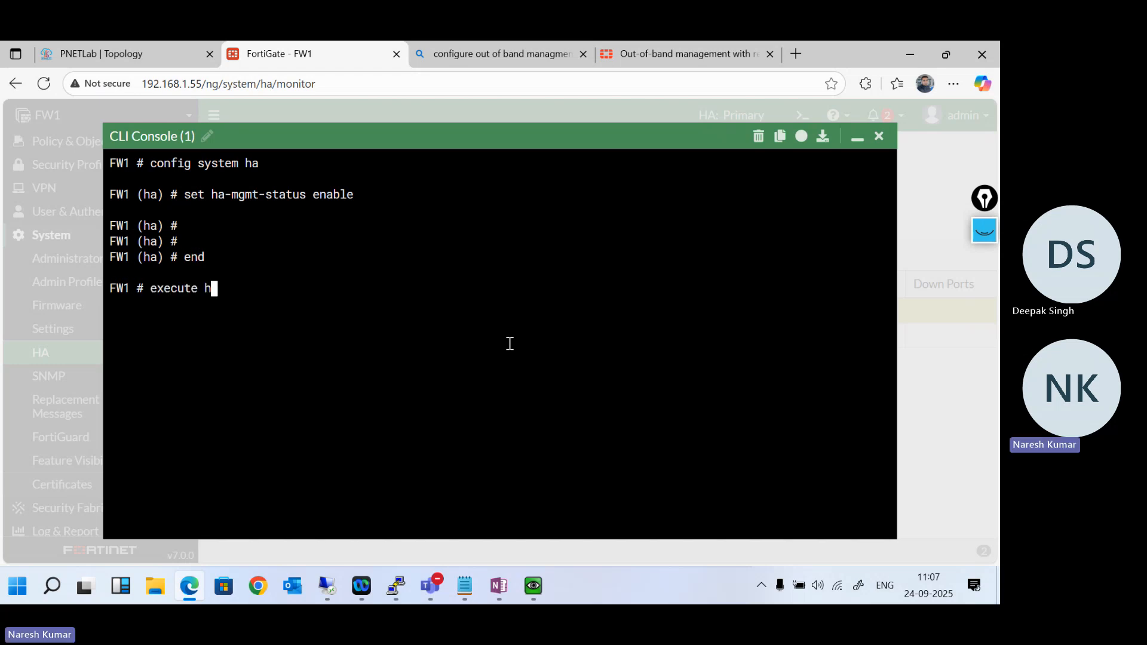
type("a manage 1")
key("BackSpace")
key("question")
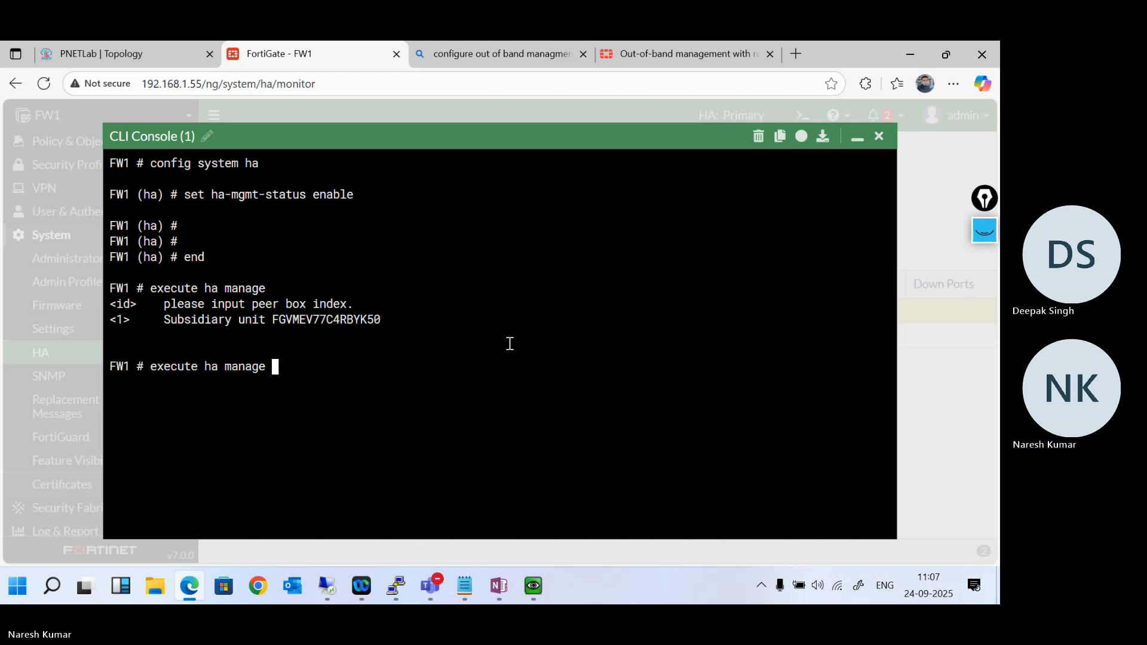
type("1 admin")
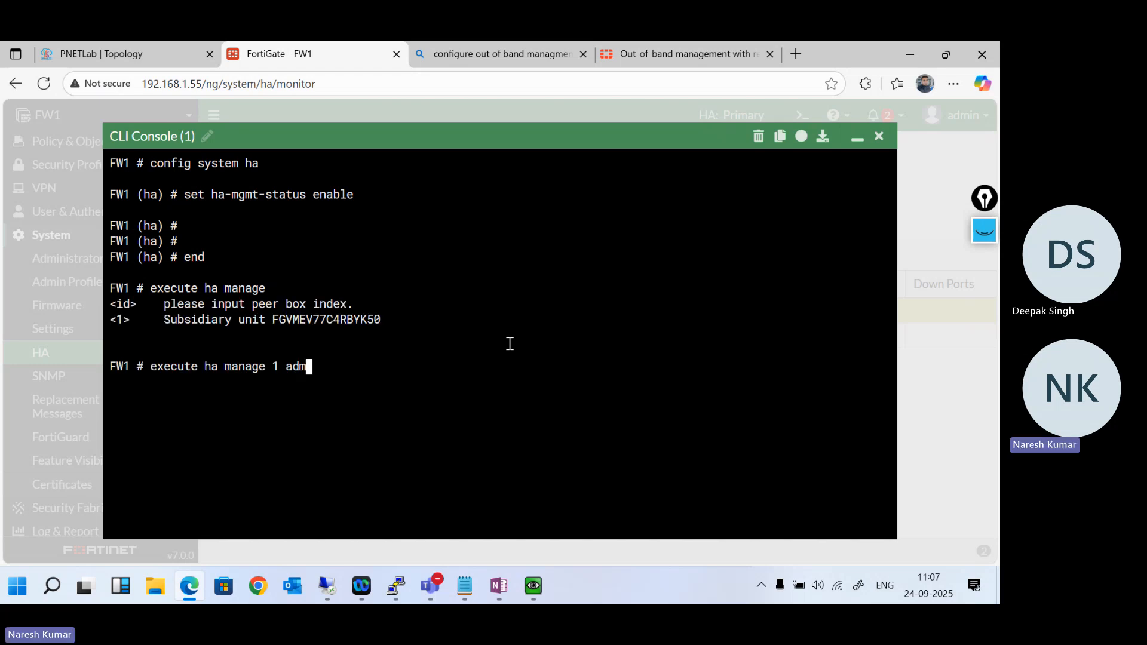
key("Return")
- Enter config system ha on FW2 and show the full configuration filtered with grep for ha-mgmt
key("Return")
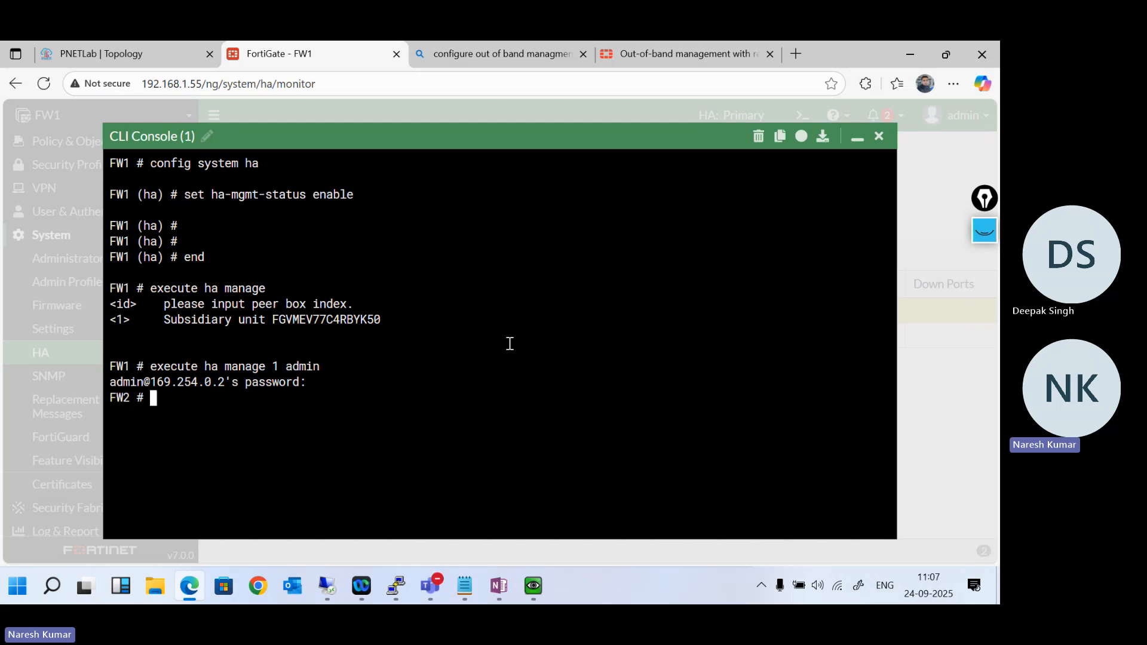
type("config system ha")
key("Return")
type("show")
key("Tab")
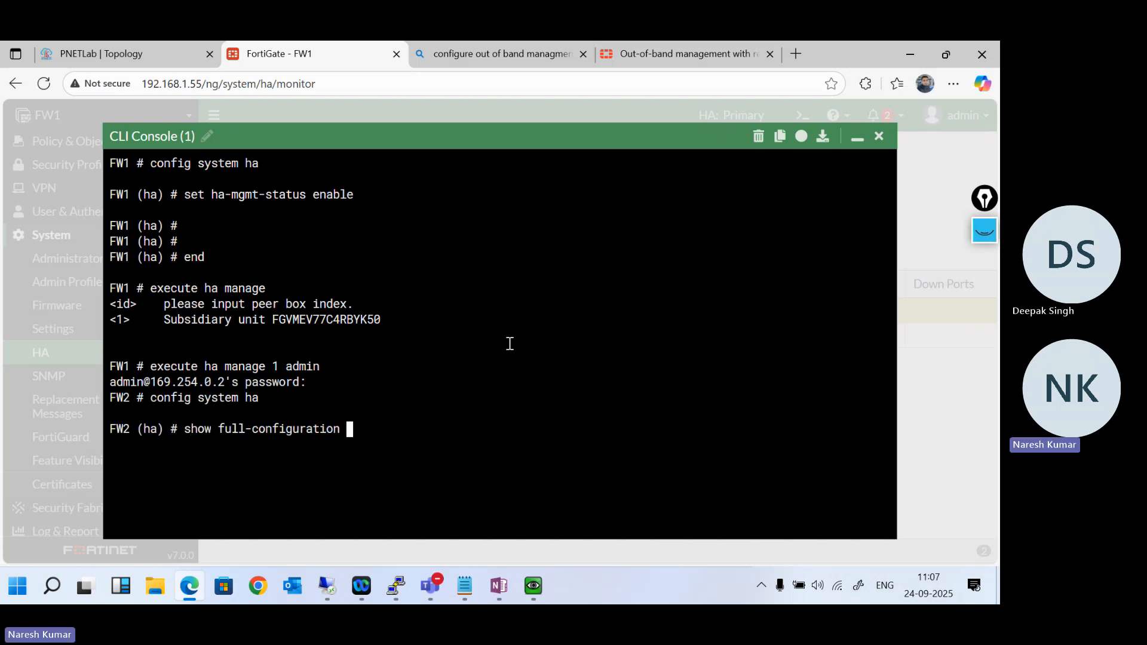
type("| in")
key("BackSpace")
key("BackSpace")
type("g")
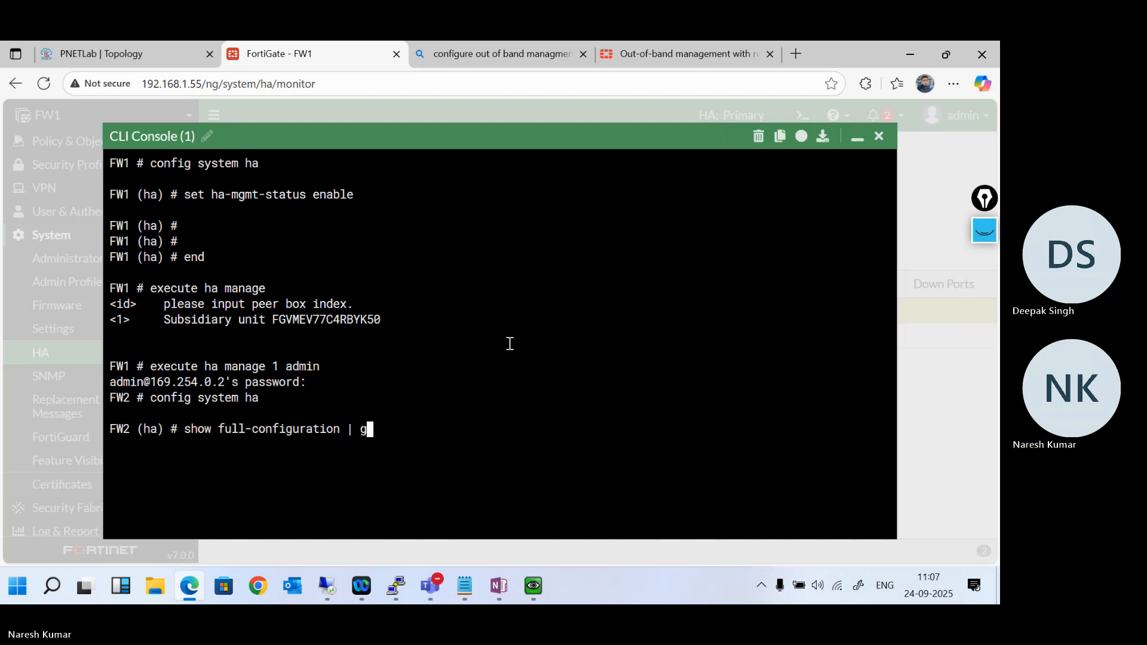
type("rep ha")
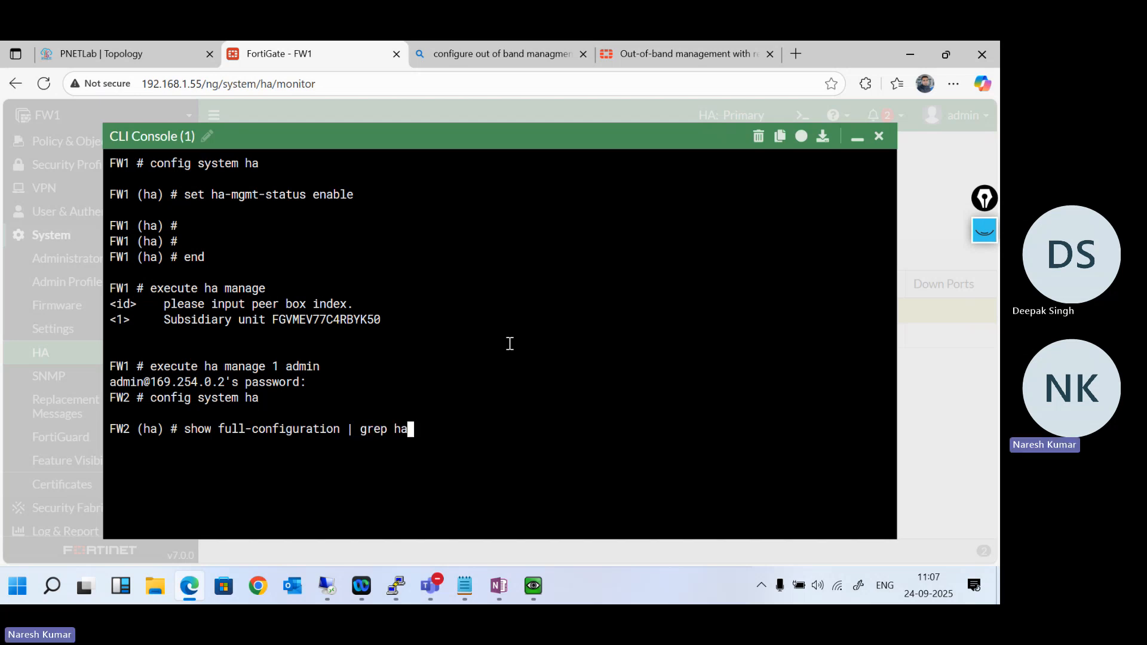
type("-mgmt")
key("Return")
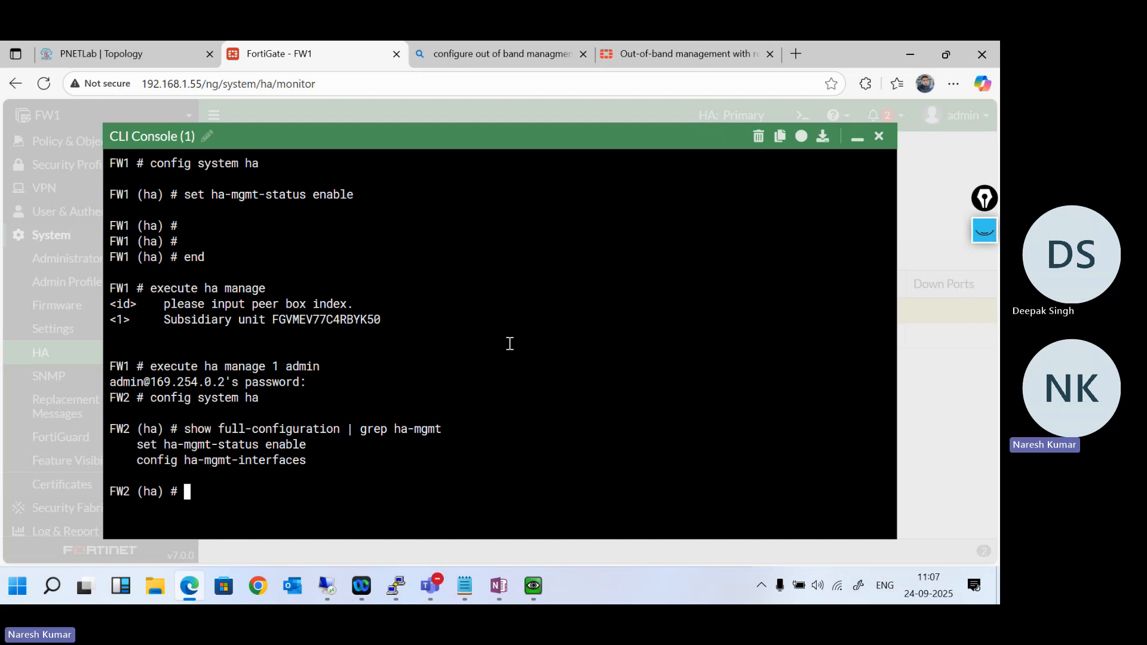
- Switch to the Fortinet out-of-band management guide and read the reserved HA management interface syntax and the primary and secondary unit configuration examples
left_click(856, 137)
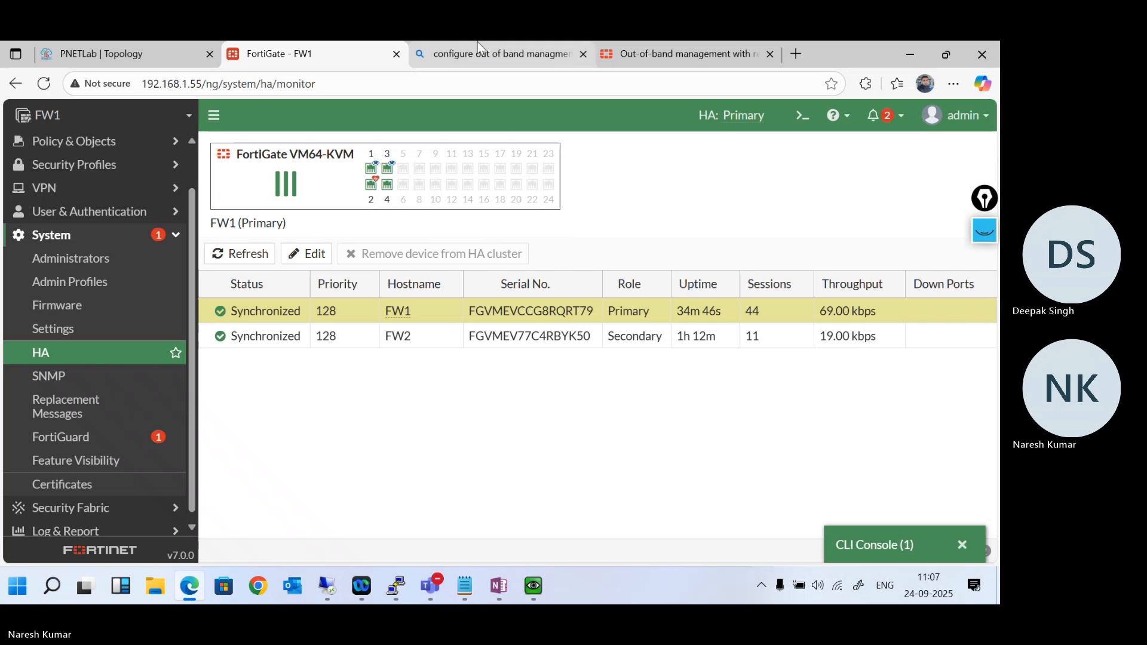
left_click(668, 43)
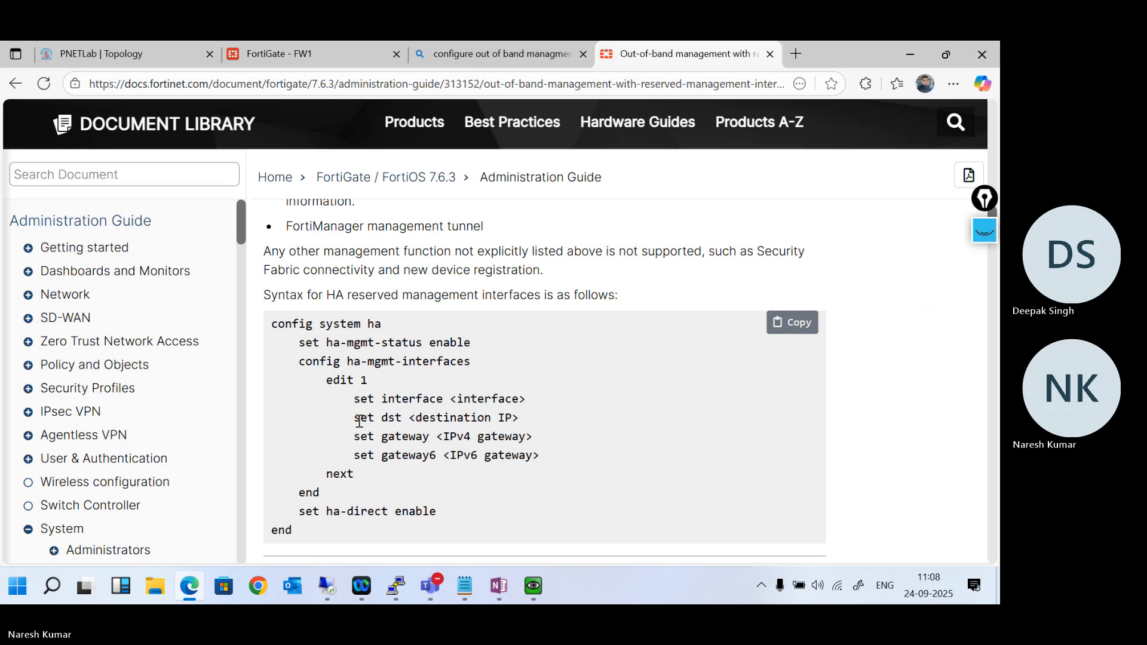
scroll(485, 413, "down", 1)
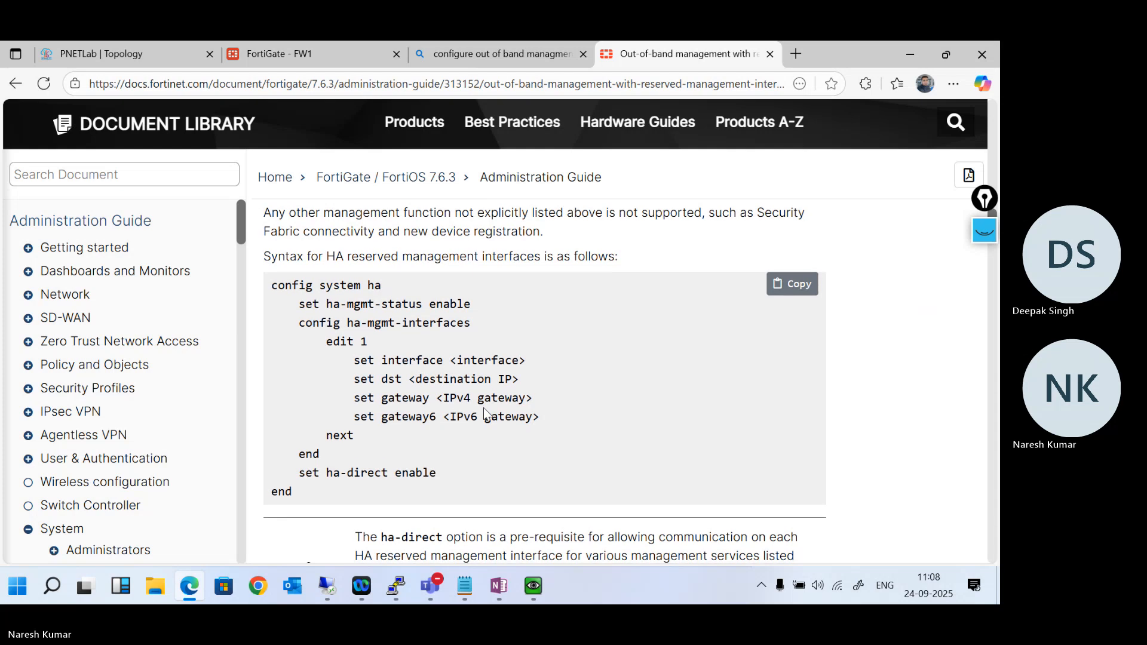
scroll(485, 413, "down", 1)
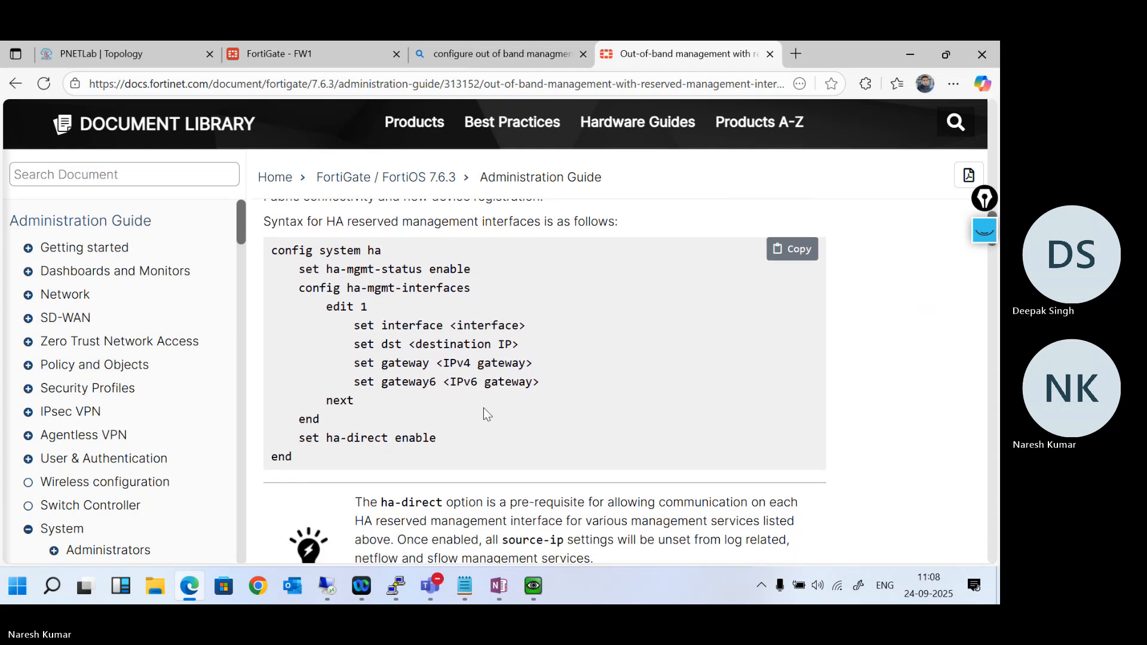
scroll(488, 413, "down", 12)
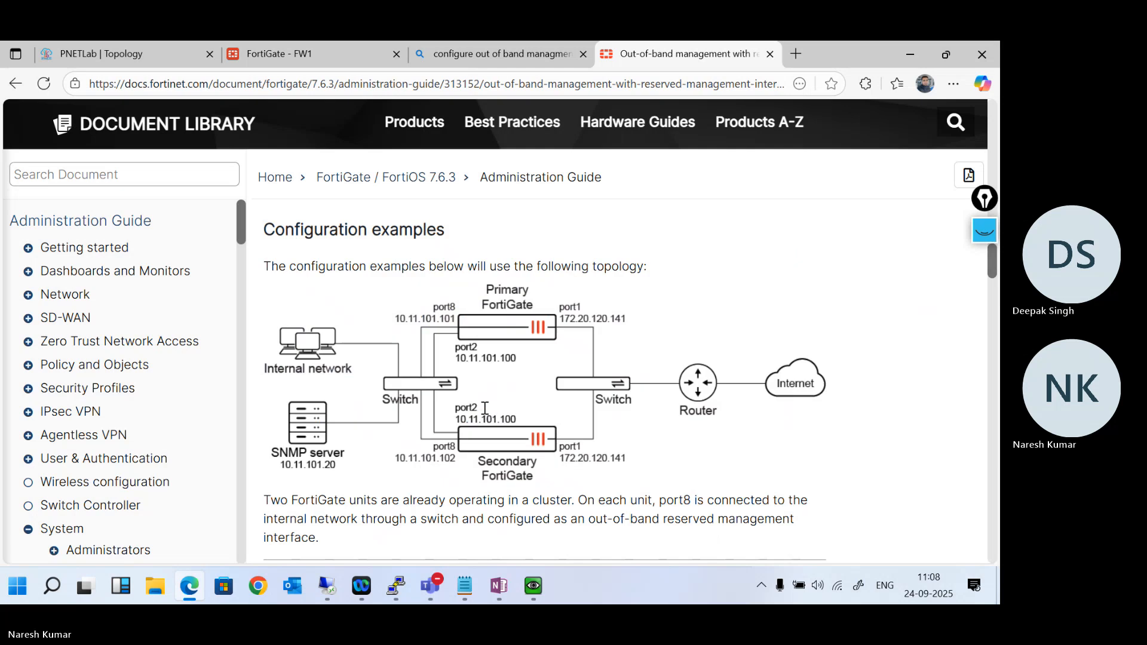
scroll(485, 408, "down", 3)
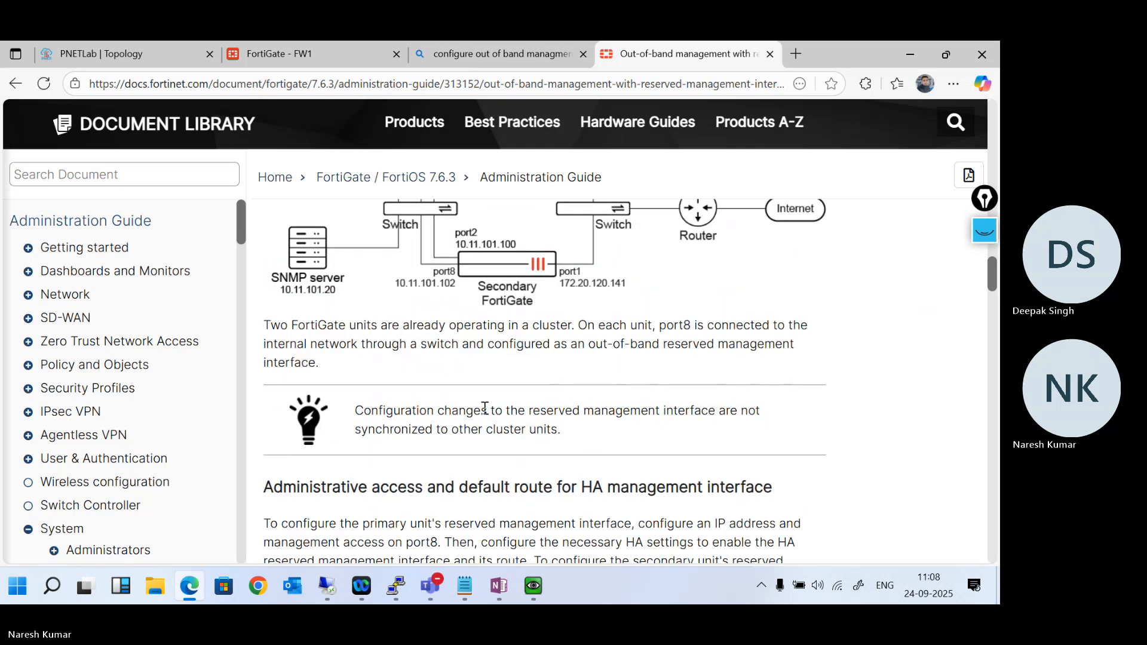
scroll(485, 407, "down", 6)
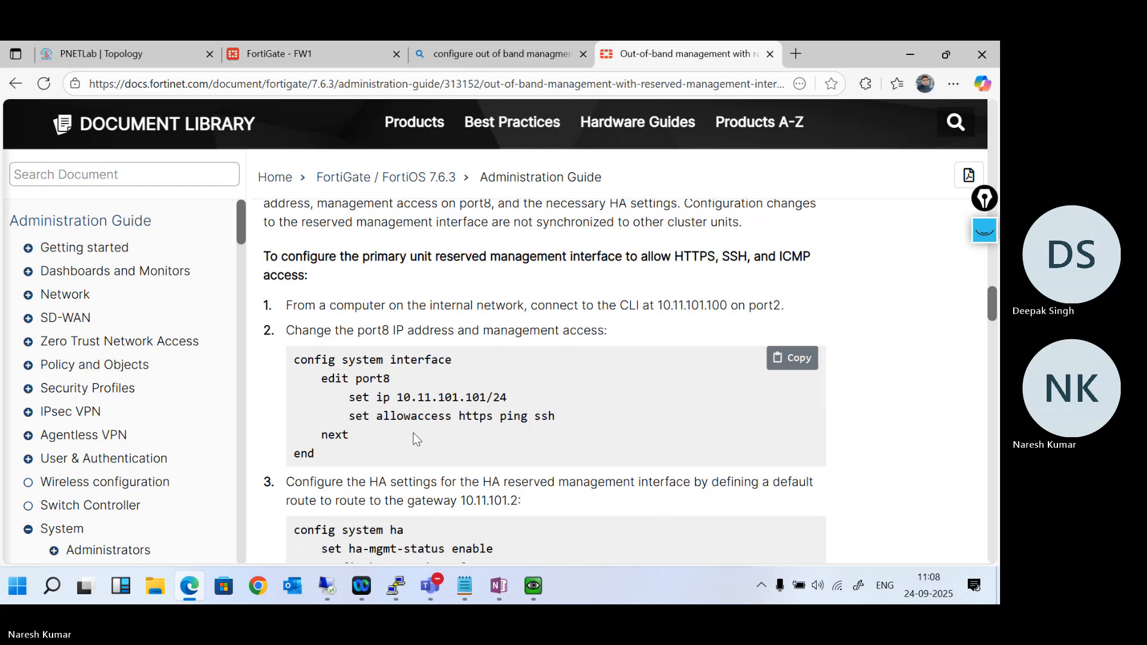
scroll(417, 439, "down", 4)
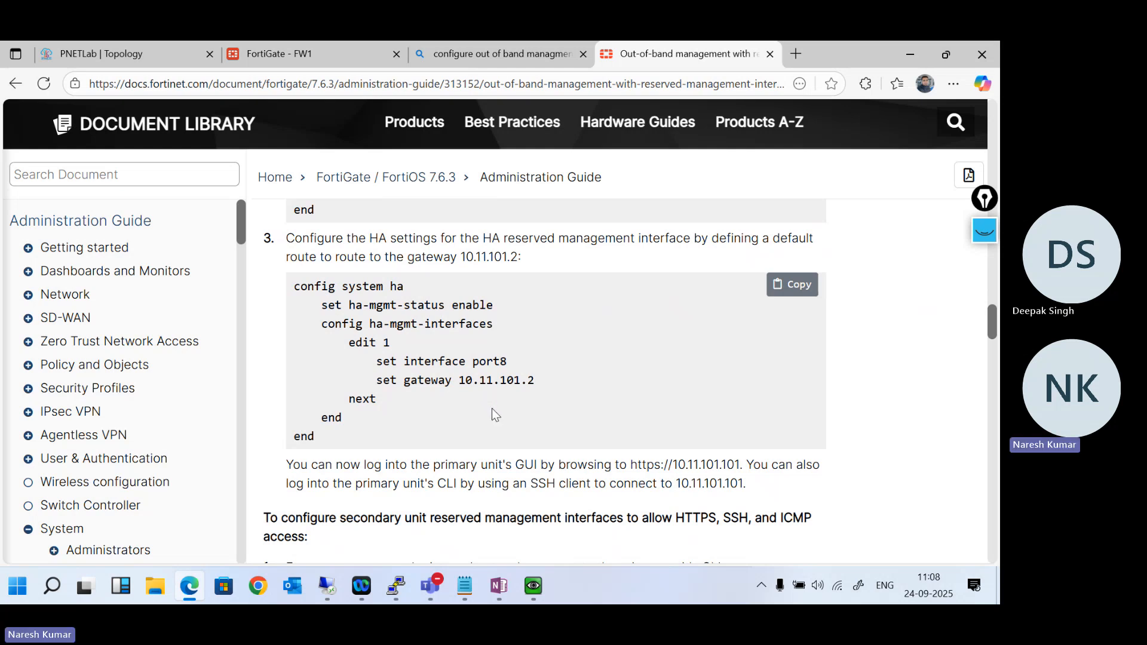
scroll(494, 411, "down", 6)
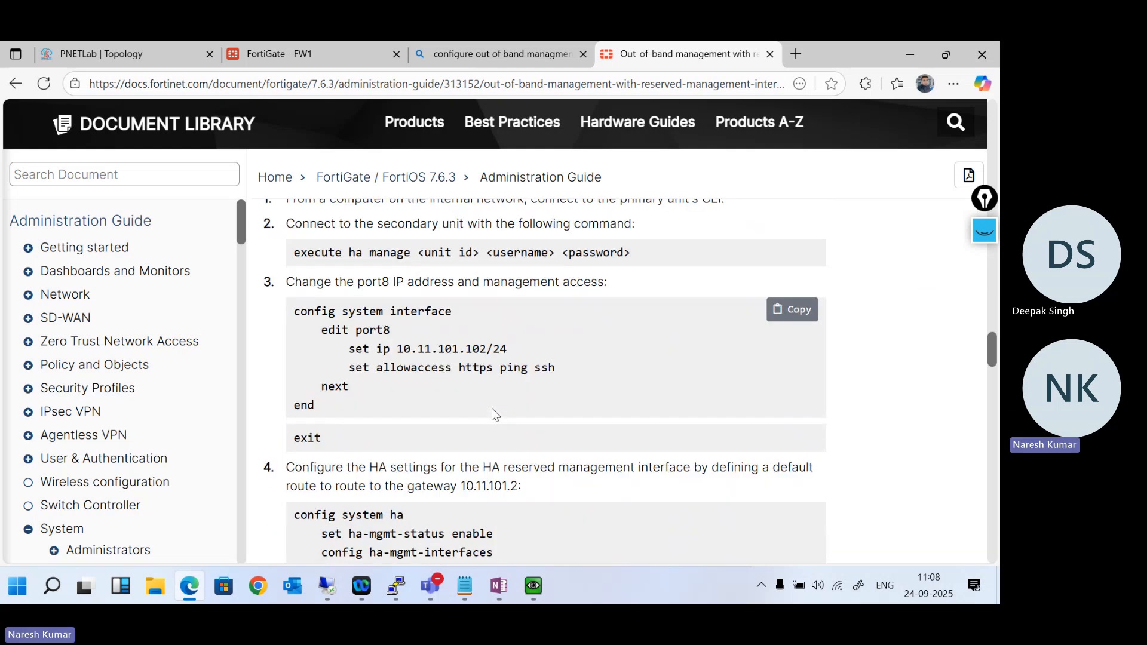
scroll(493, 407, "down", 6)
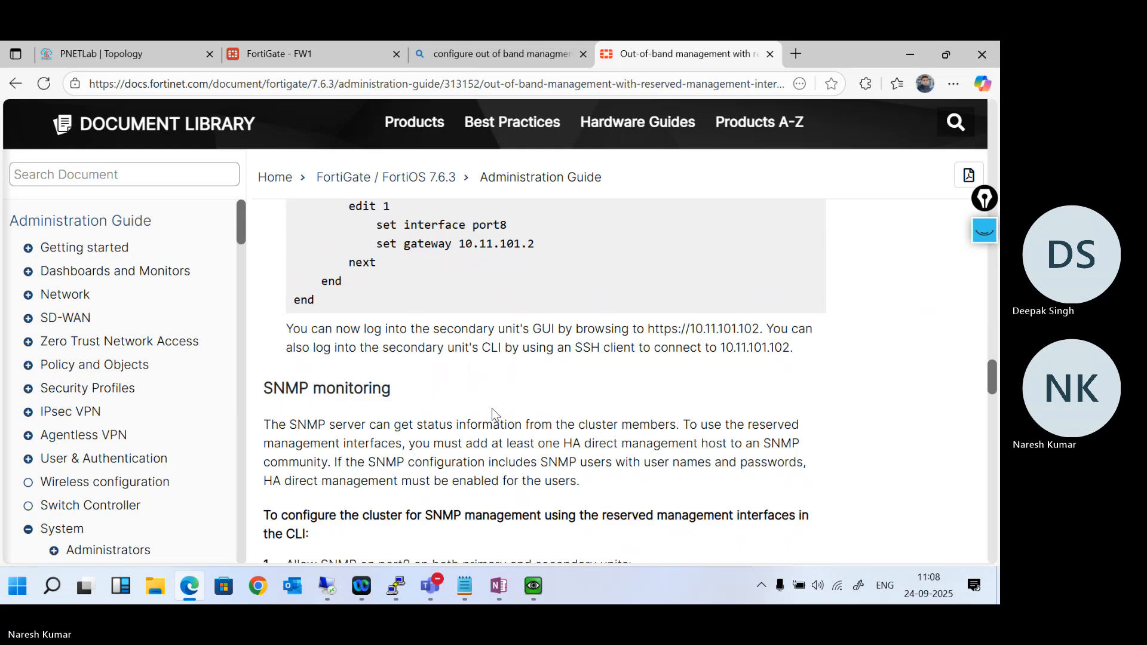
scroll(492, 408, "up", 1)
scroll(492, 408, "down", 8)
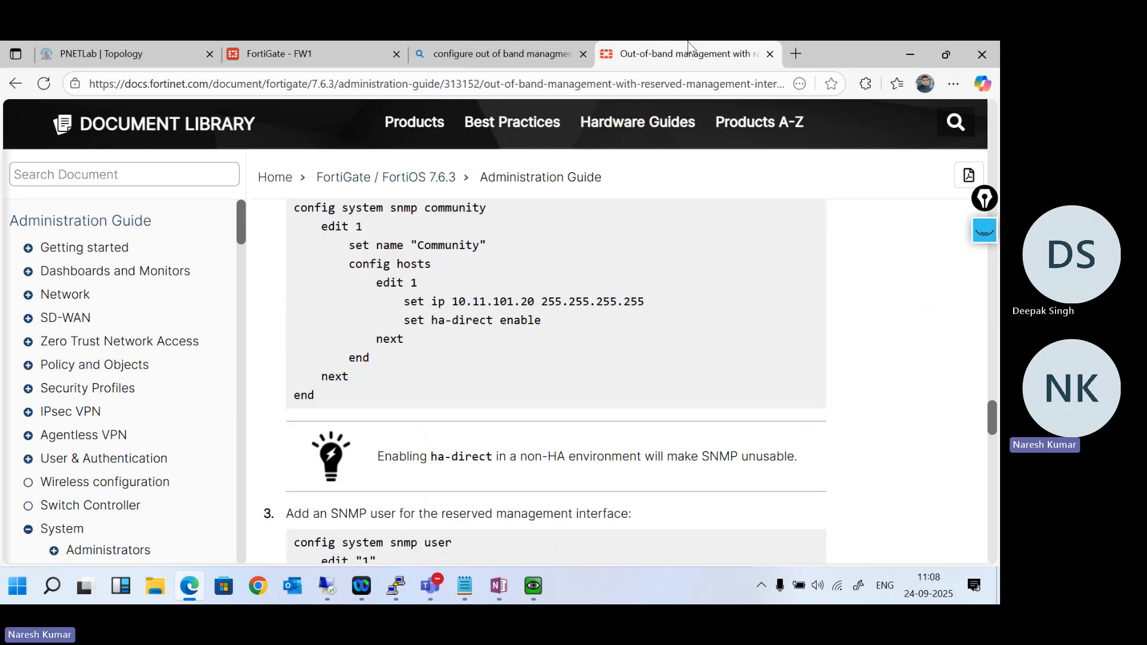
- Return to the FW1 HA cluster page and select the secondary member FW2 to display its port panel
left_click(273, 43)
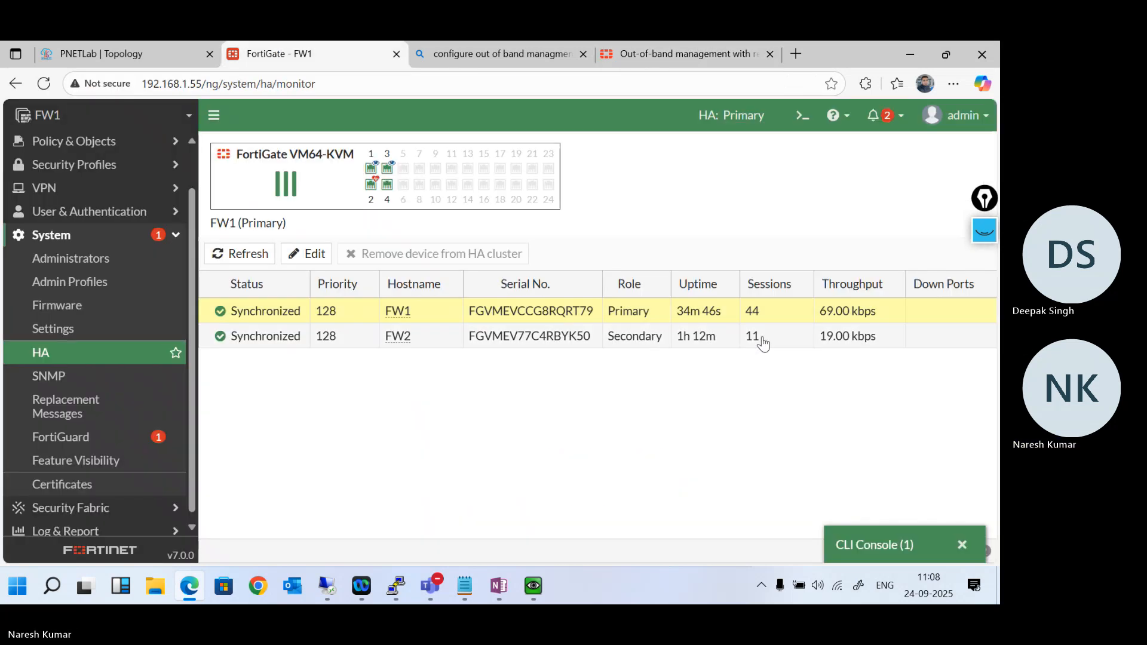
left_click(892, 336)
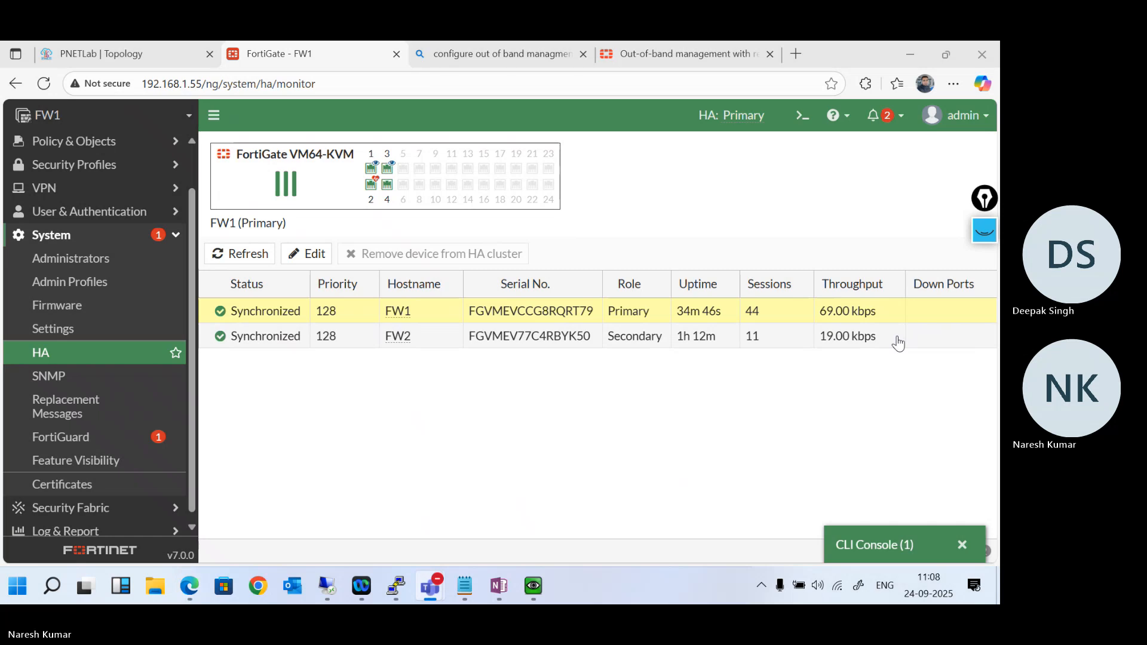
left_click(288, 337)
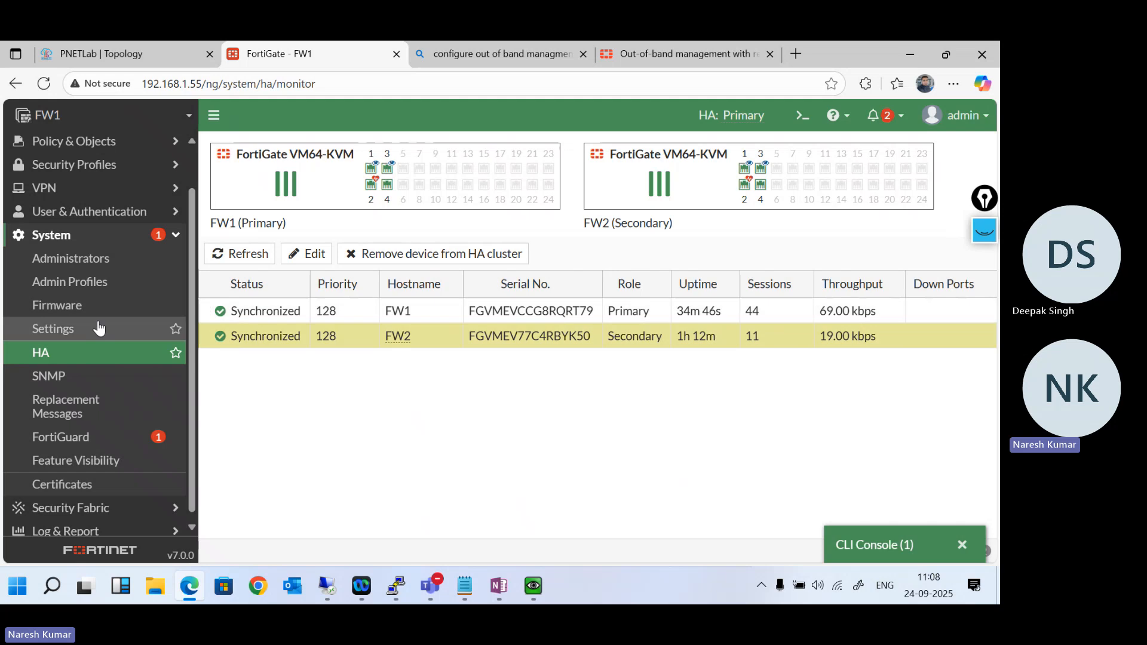
- Remove HTTPS, HTTP and PING administrative access from the HA (port4) network interface and save it
scroll(109, 166, "up", 1)
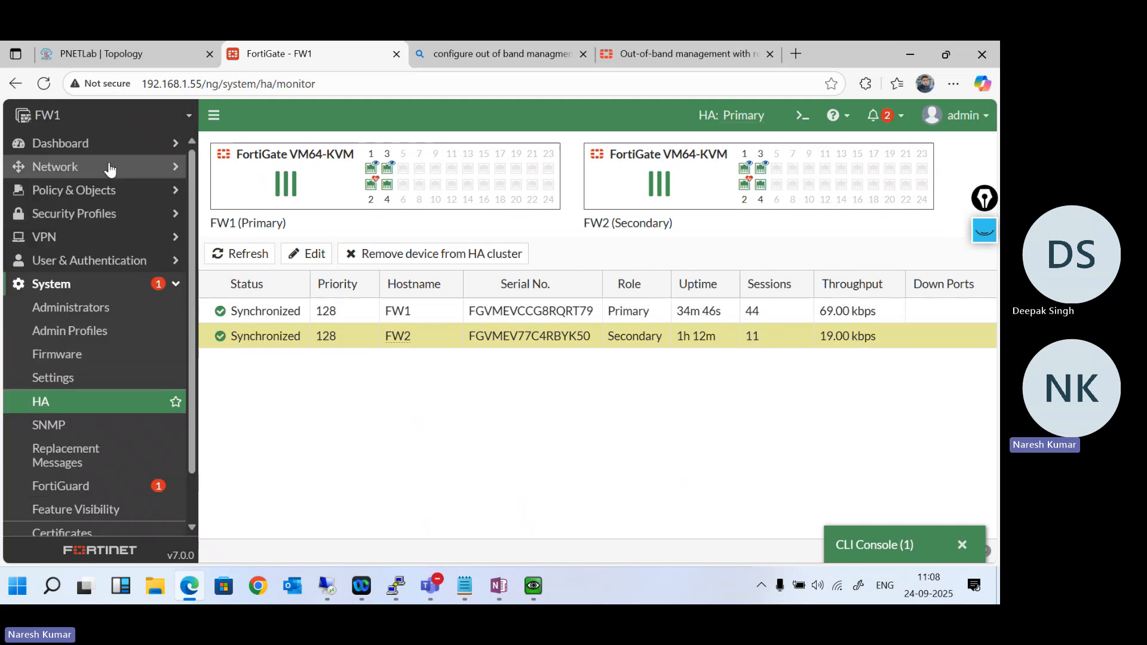
left_click(109, 167)
left_click(89, 190)
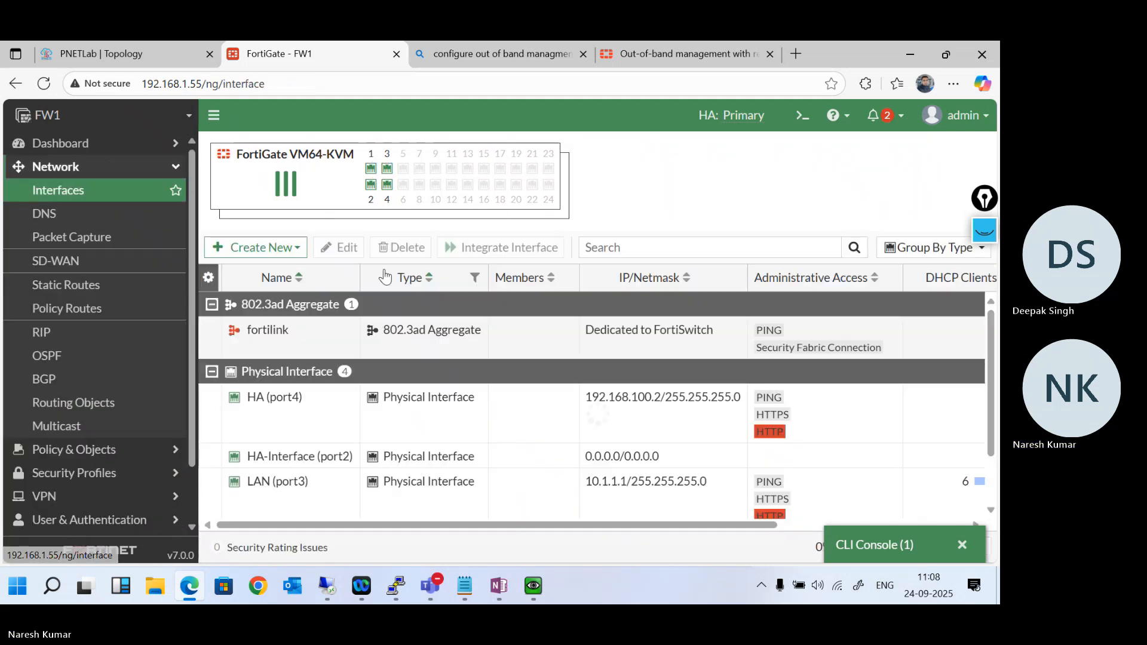
right_click(286, 422)
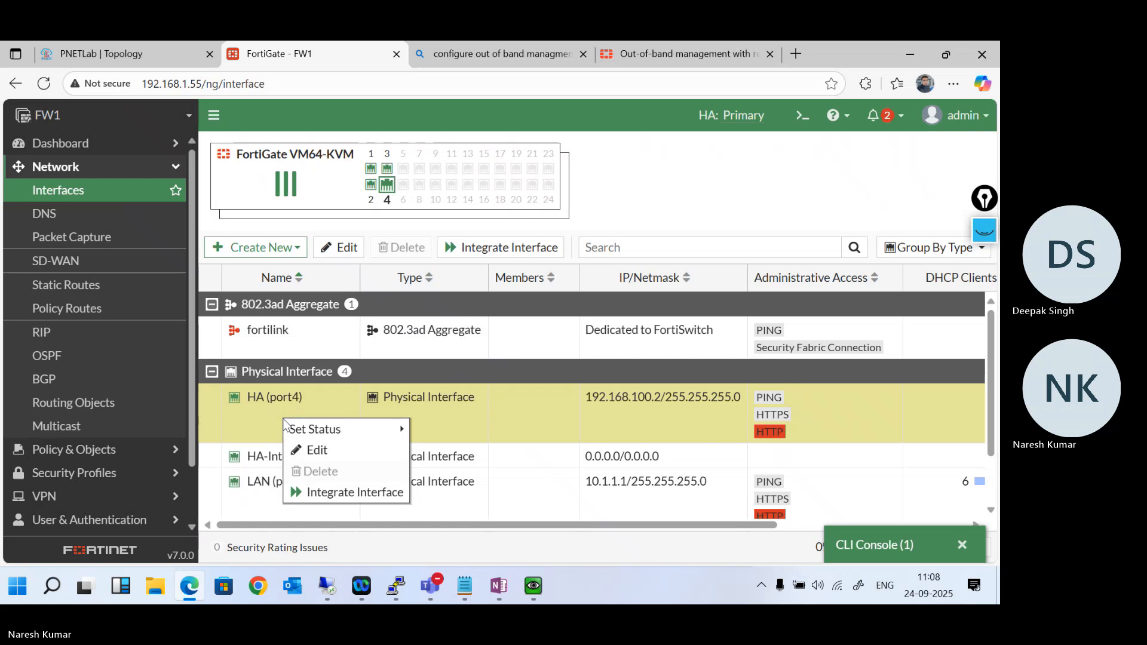
mouse_move(344, 431)
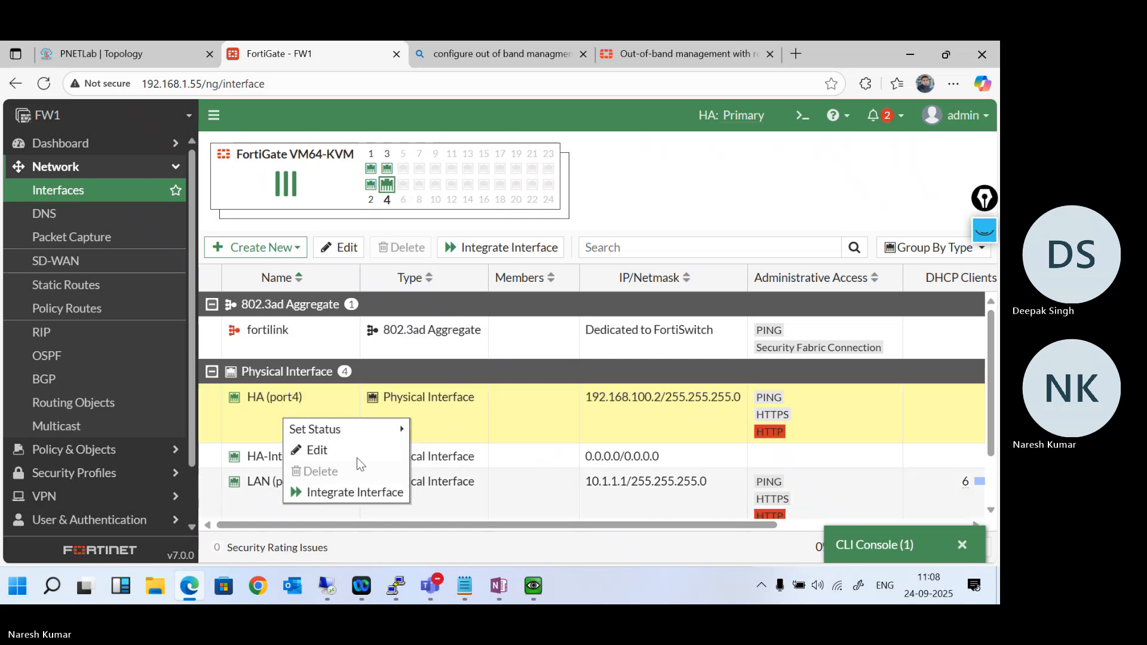
double_click(236, 425)
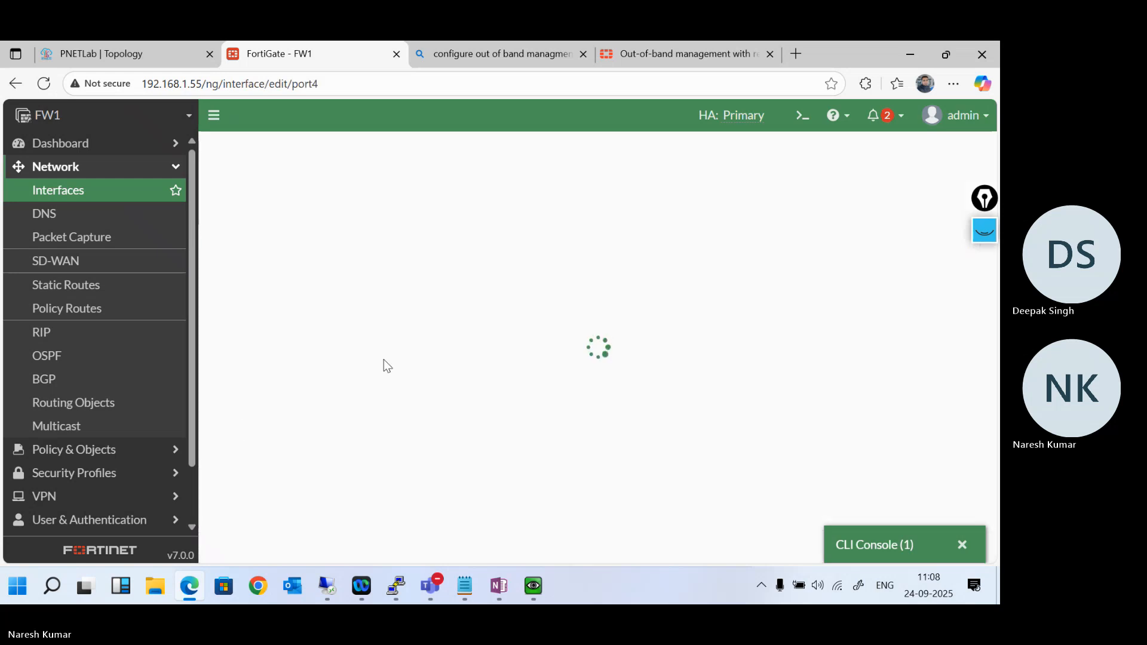
left_click(433, 335)
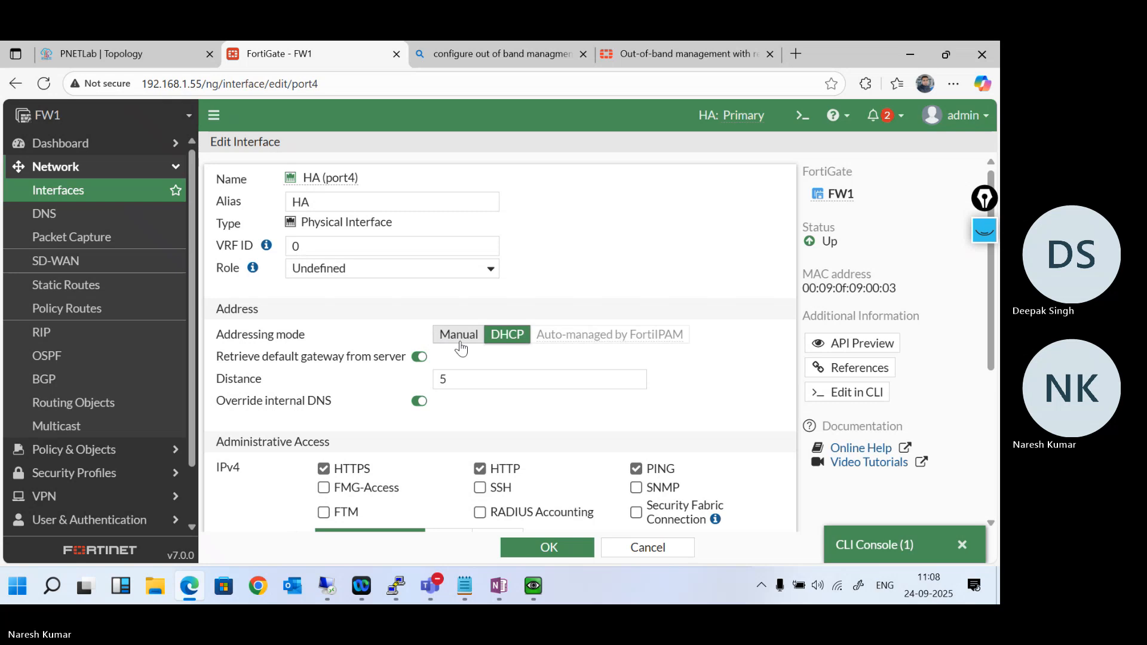
scroll(536, 379, "down", 4)
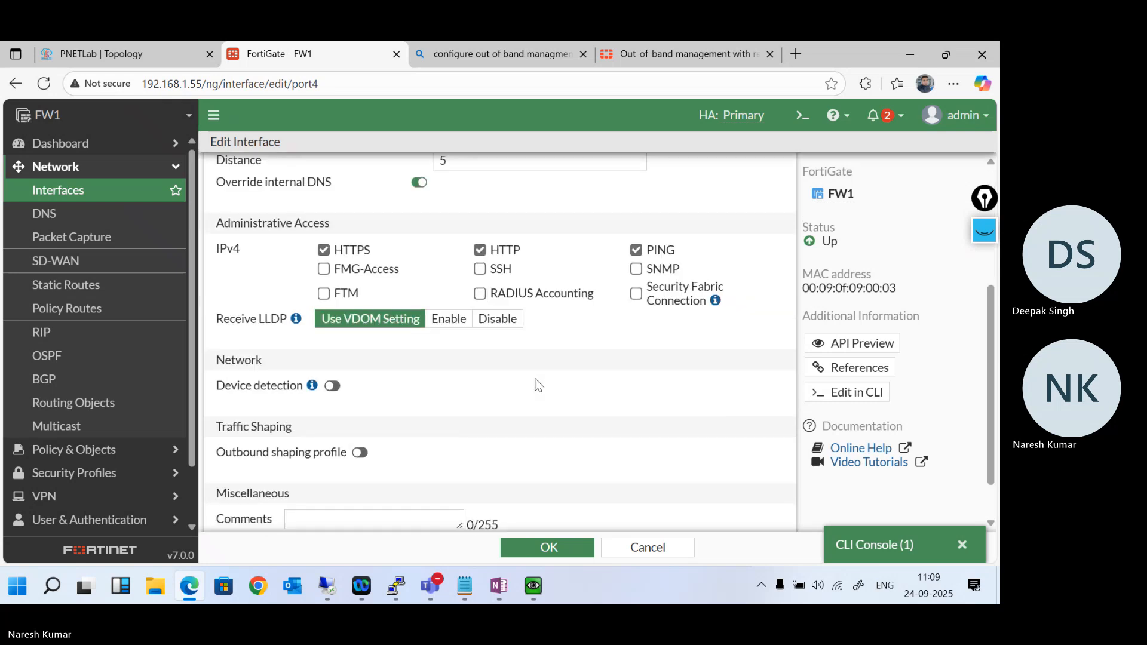
left_click(479, 250)
left_click(635, 250)
left_click(323, 250)
left_click(536, 546)
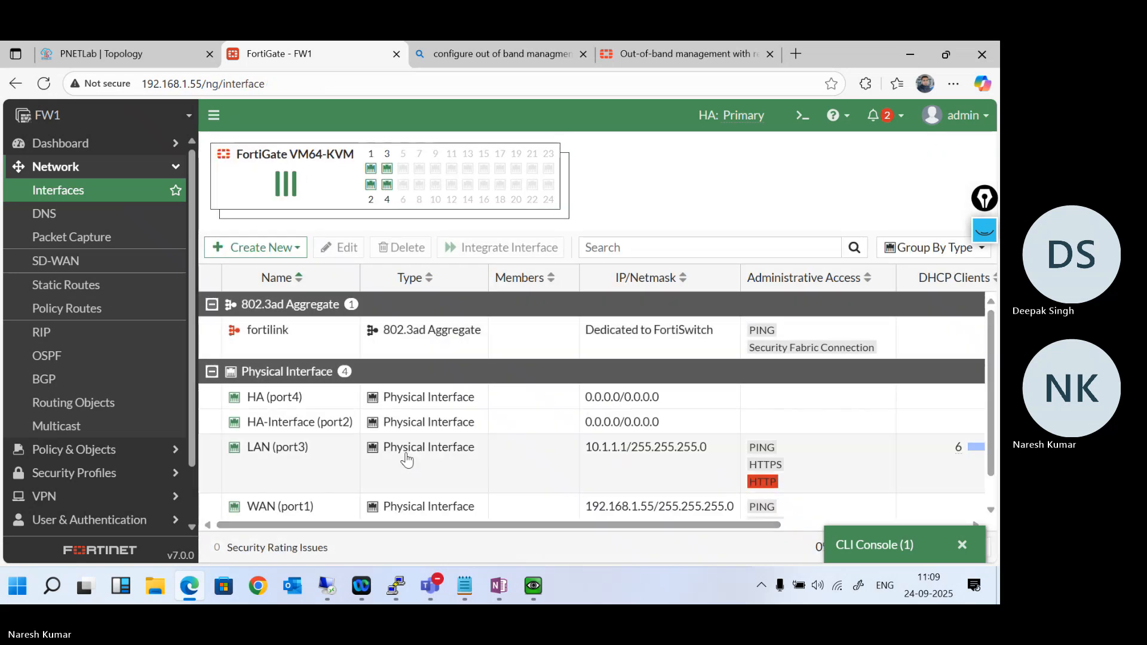
- Start a new session in the existing CLI console and log in to FW2 with "execute ha manage 1 admin" and the account password
left_click(871, 547)
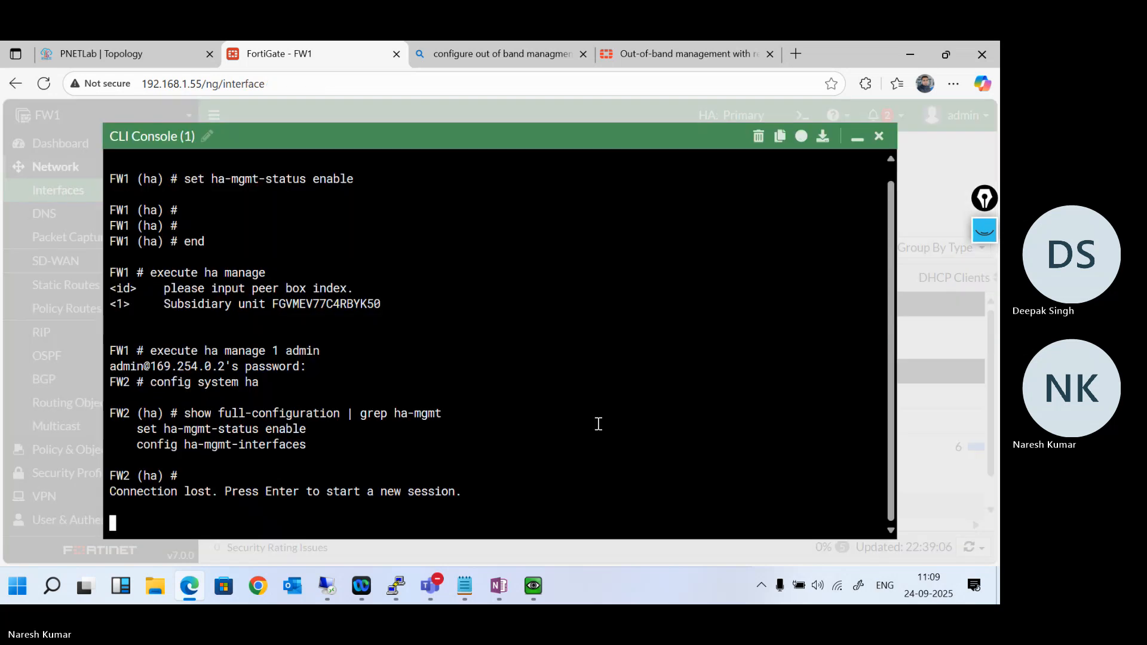
key("Return")
key("Return")
key("Return")
type("execute ")
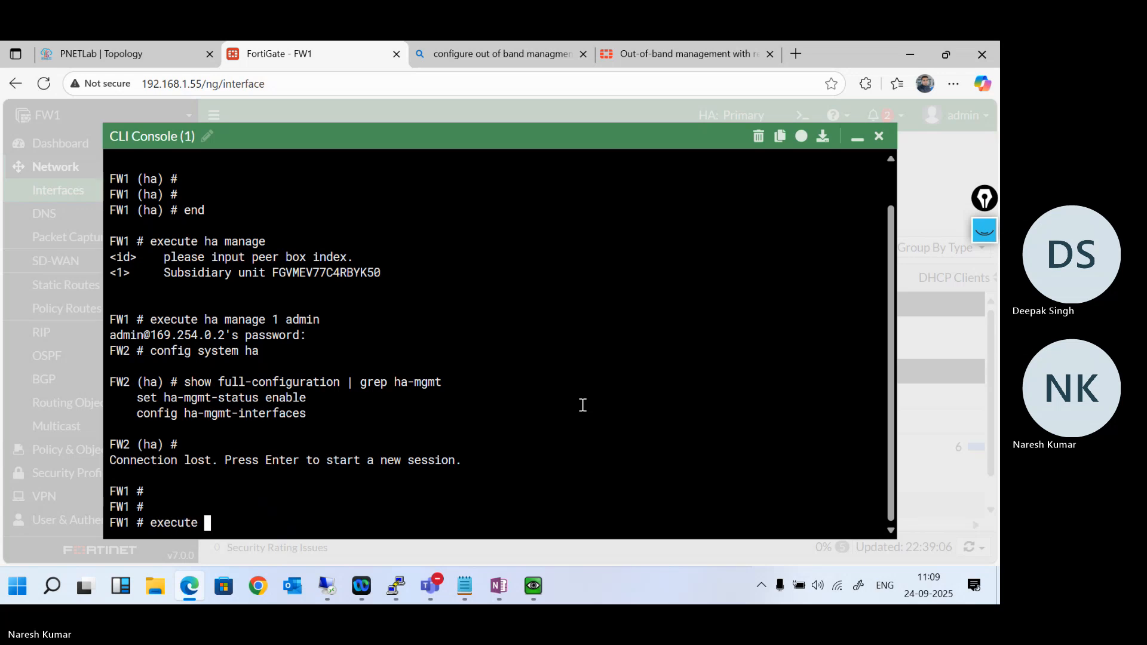
type("ha manage 1")
type("admin")
key("Return")
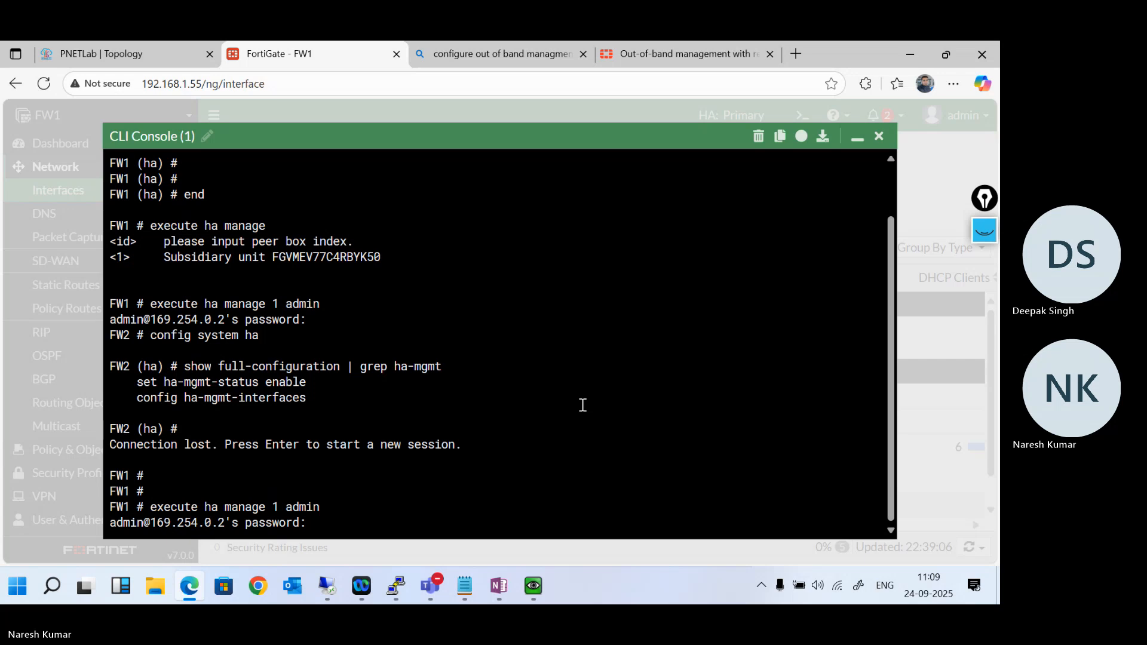
key("Return")
- Run "show system interface" on FW2, page through to the port4 settings, quit the listing and minimize the console
type("show system interface")
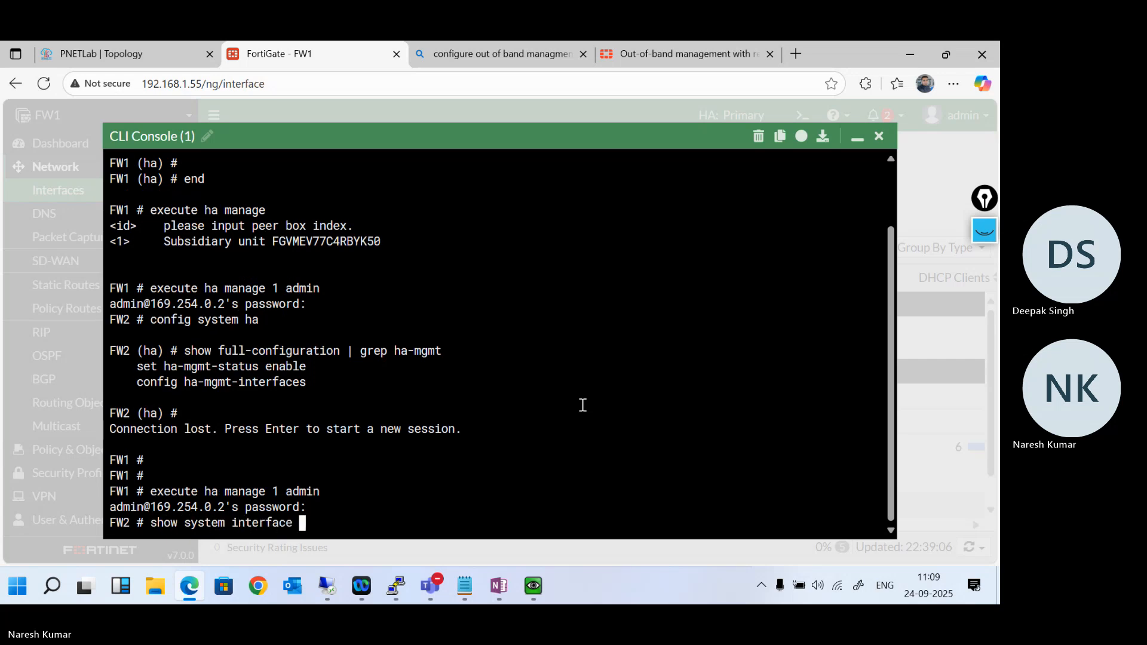
key("Return")
key("Return")
key("Return")
key("Return")
key("Return")
key("Return")
key("Return")
key("Return")
key("Return")
key("Return")
key("Return")
key("Return")
key("Return")
key("Return")
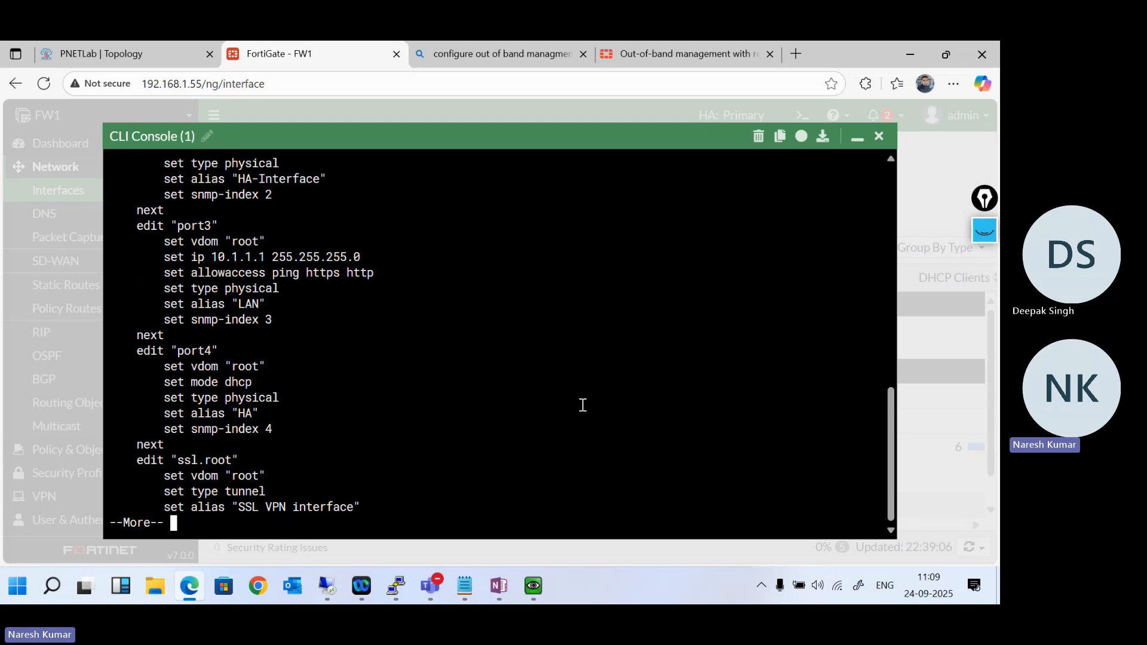
key("Return")
key("Return")
key("Return")
key("Return")
key("q")
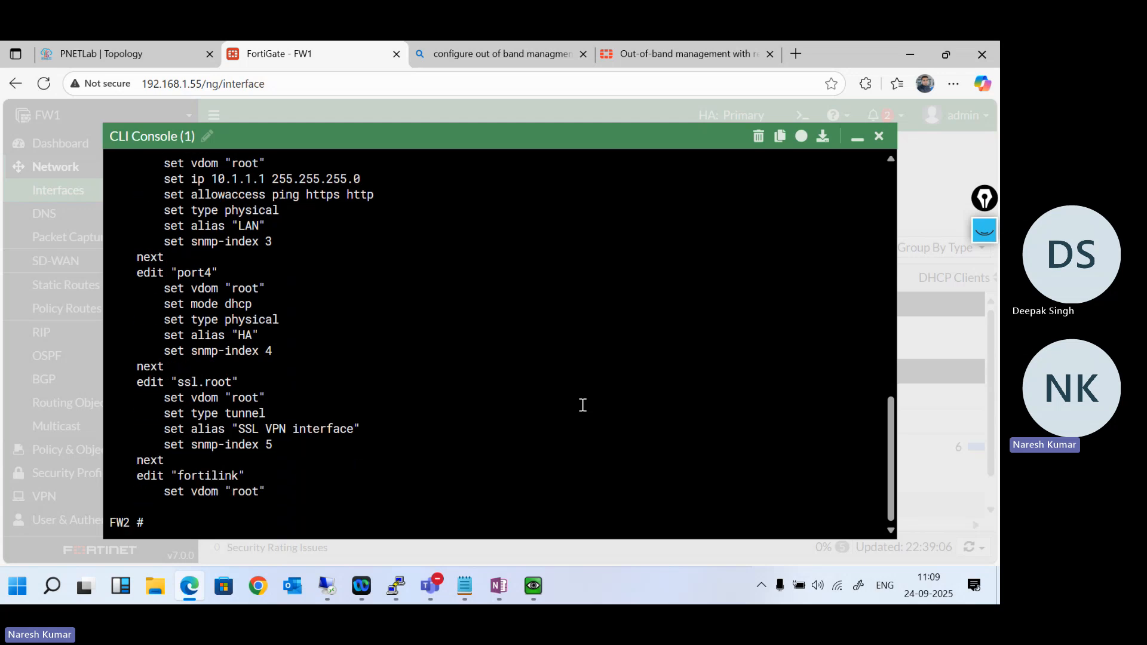
left_click(857, 139)
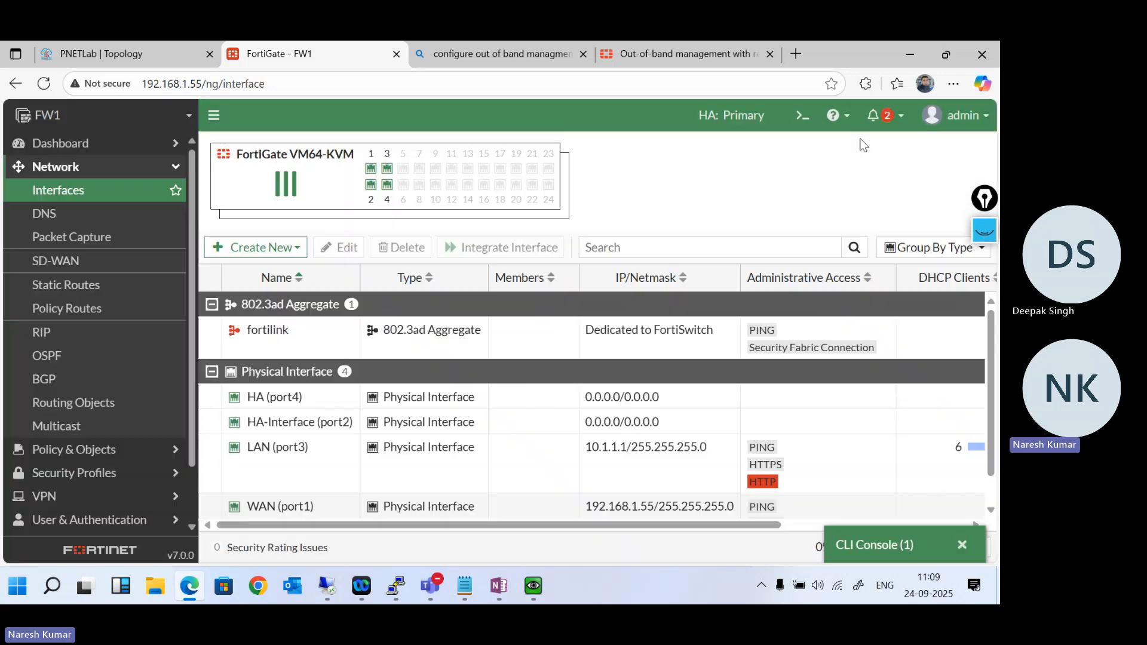
- Open a second CLI console on FW1 and run "set ha-mgmt-status enable" under "config system ha"
left_click(802, 115)
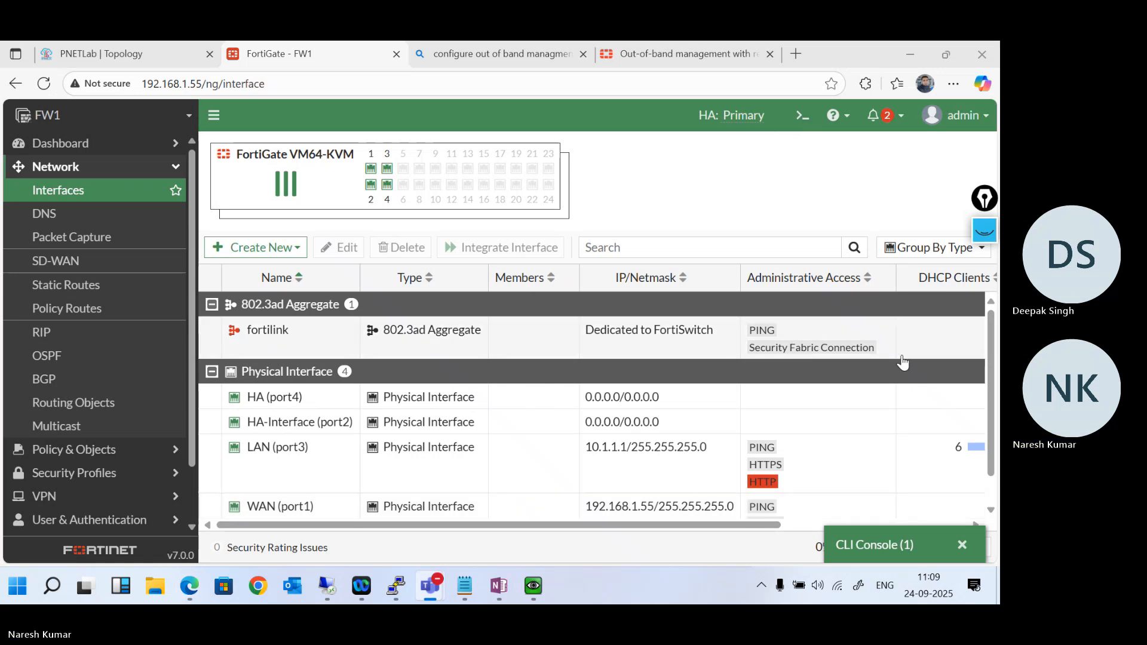
left_click(810, 122)
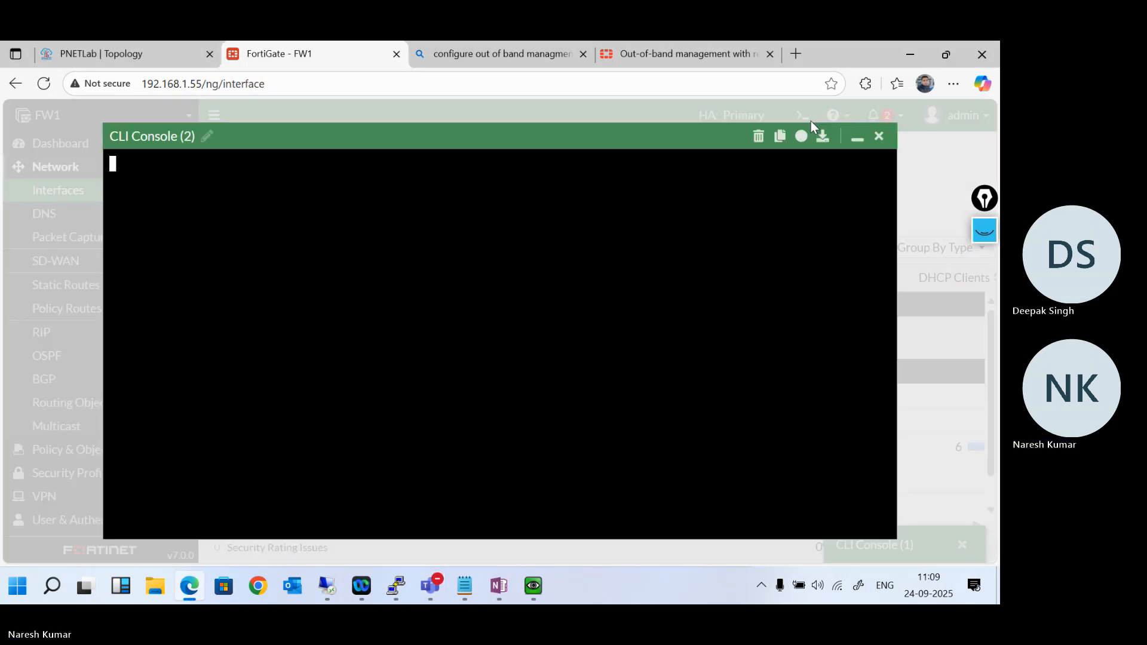
type("config system ha")
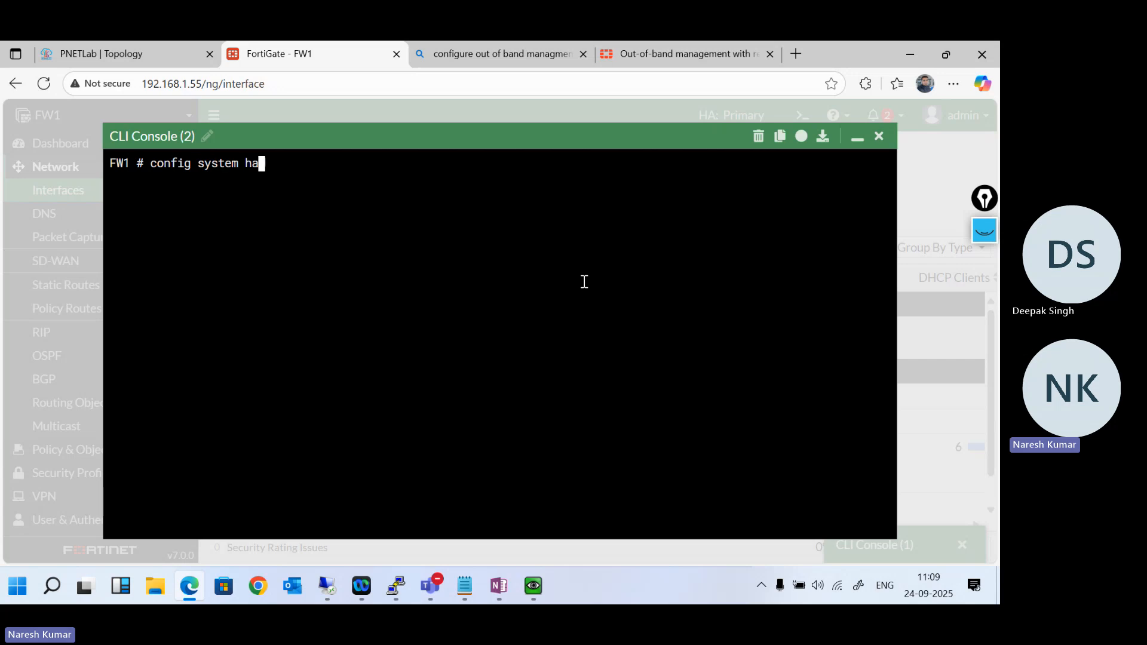
key("Return")
type("set")
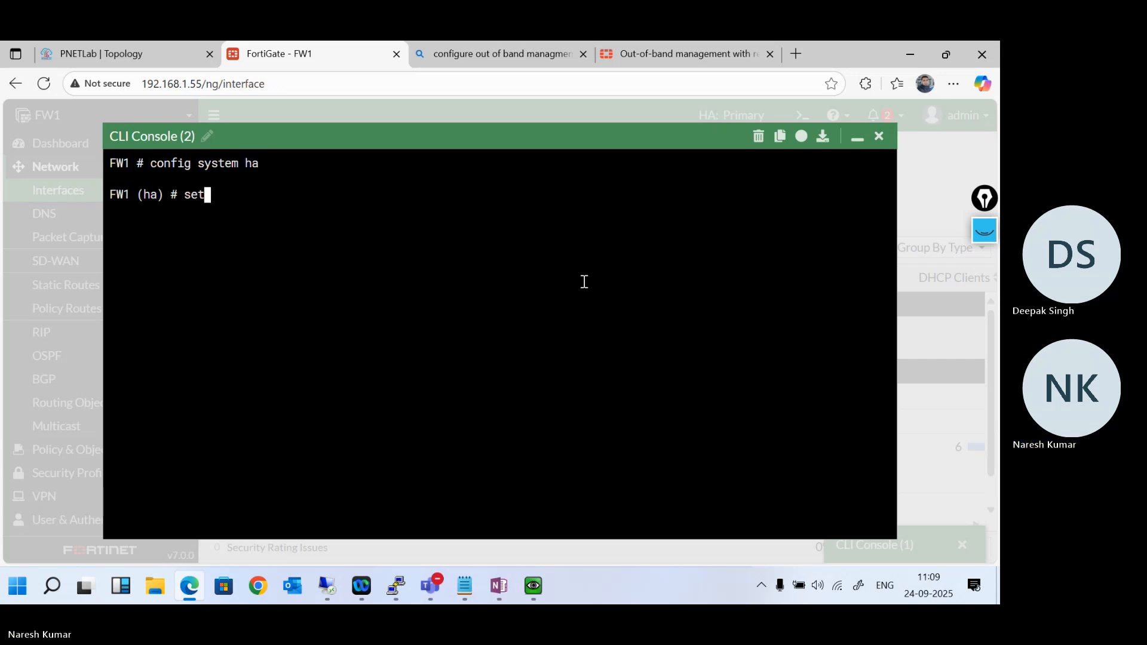
type(" ha-mgmt-status e")
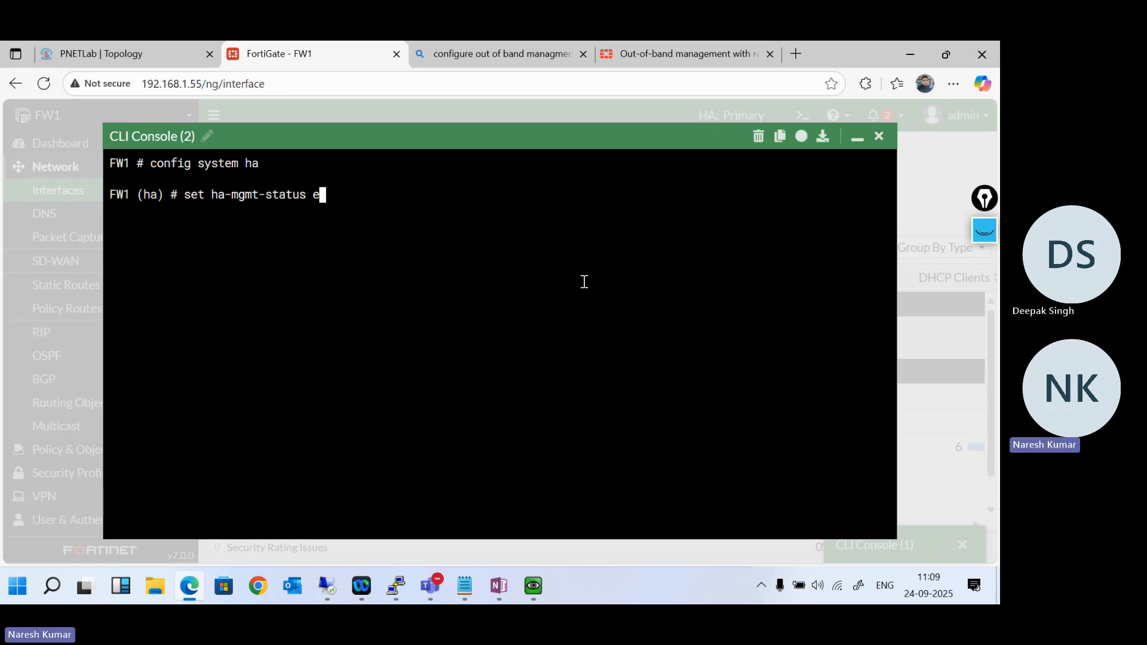
type("nable")
key("Return")
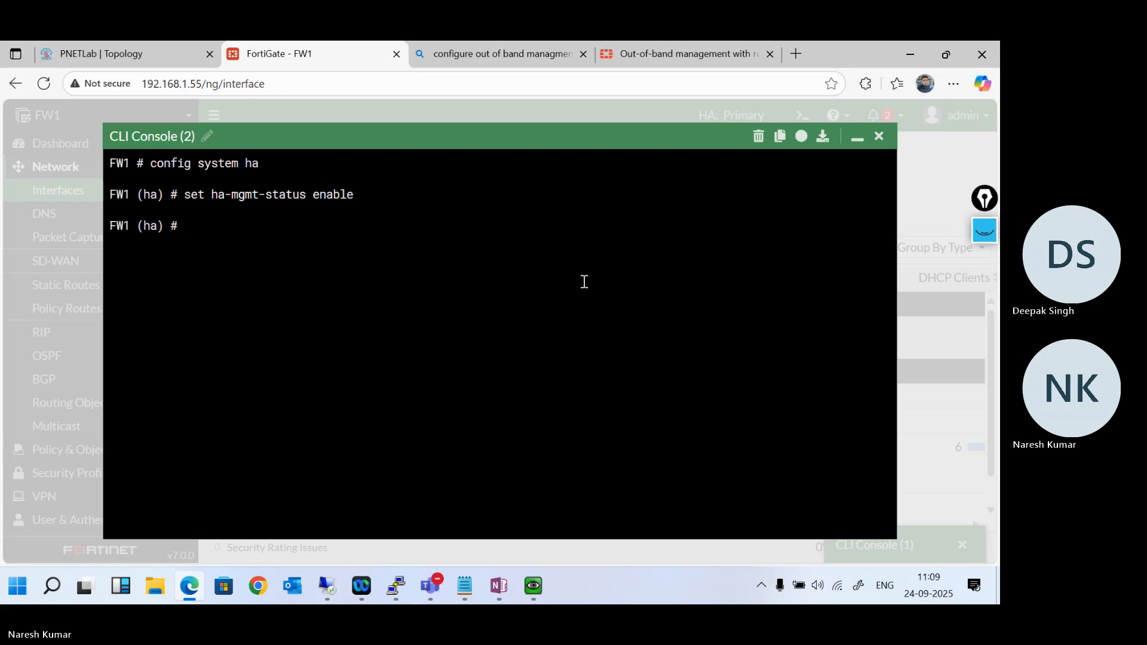
- Enter "config ha-mgmt-interfaces" within the HA configuration on FW1 and open entry 1 with "edit 1"
type("show")
key("BackSpace")
key("BackSpace")
key("BackSpace")
type("config ha-mgmt-interfaces")
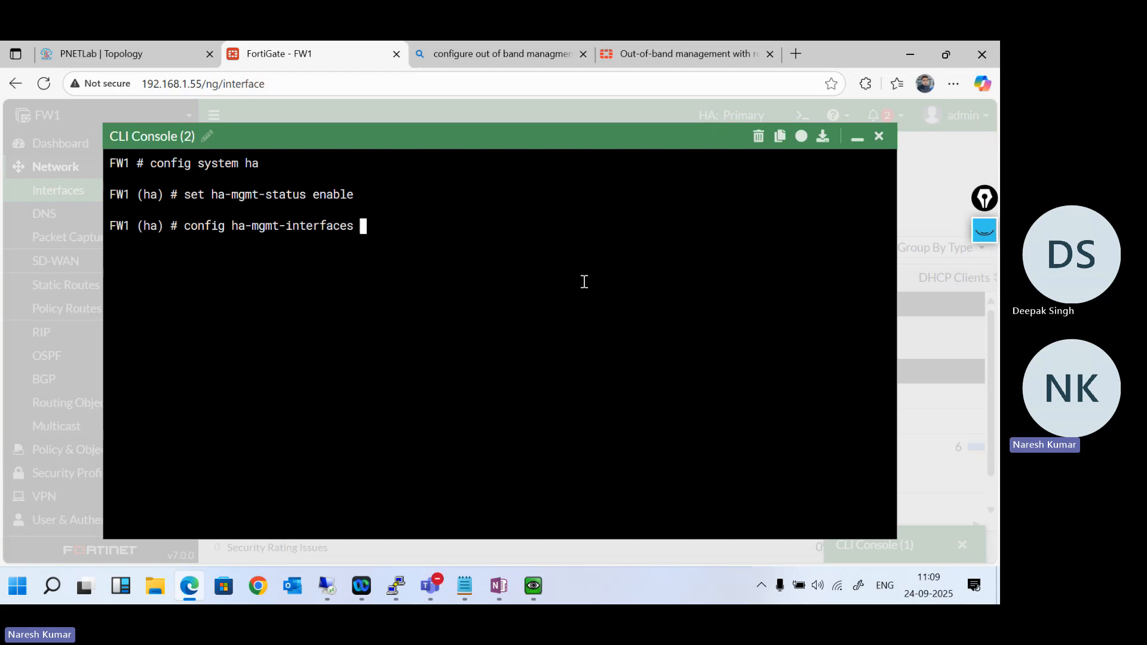
key("Return")
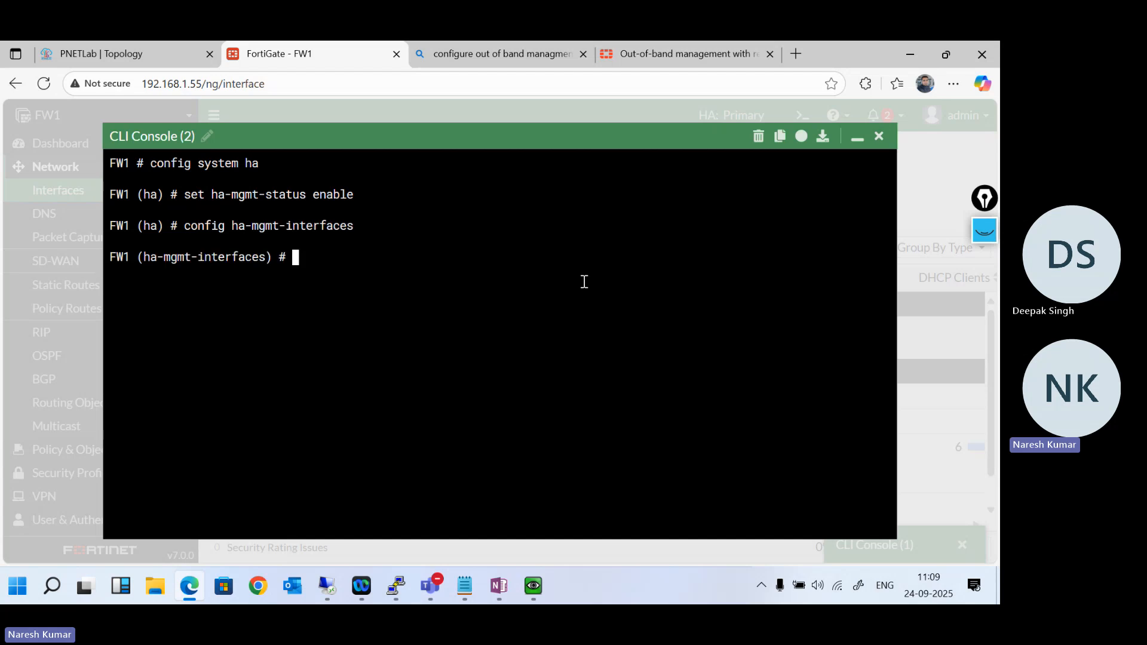
type("edit ")
type("1")
key("Return")
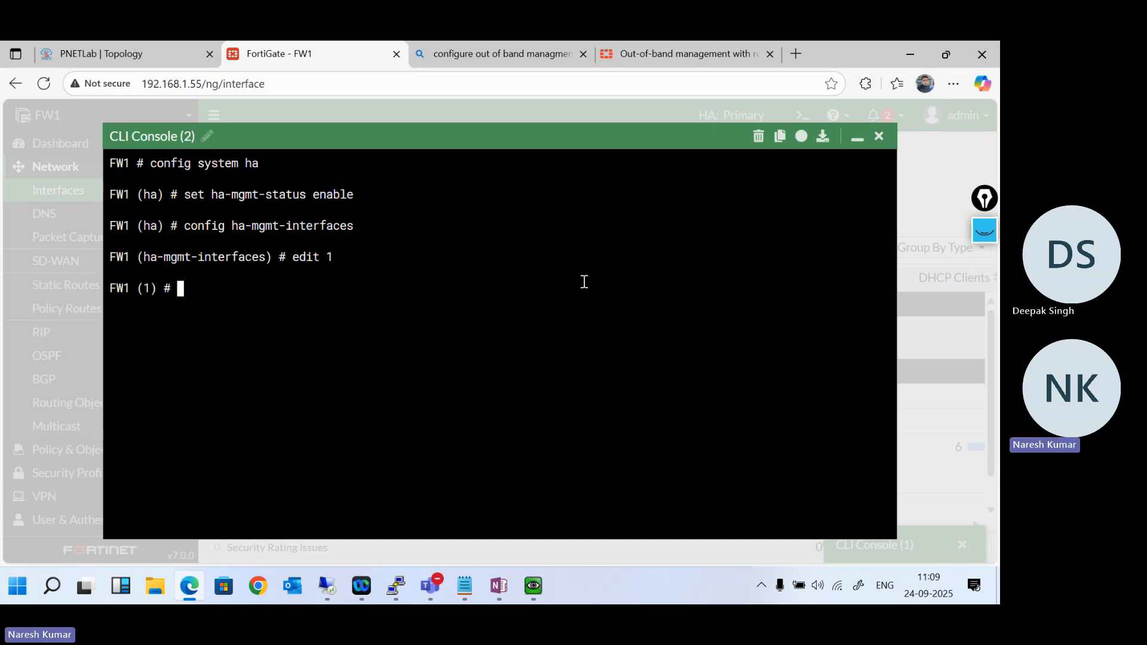
- Set the gateway of HA management interface entry 1 to 192.168.100.100
type("set gateway")
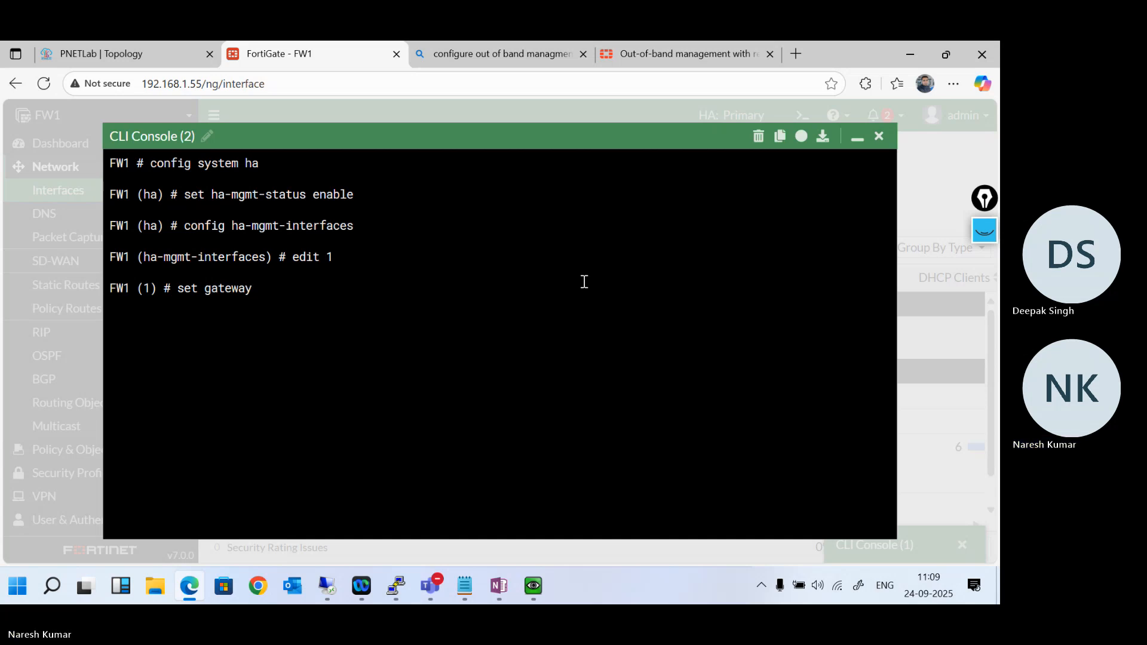
type(" 192.168")
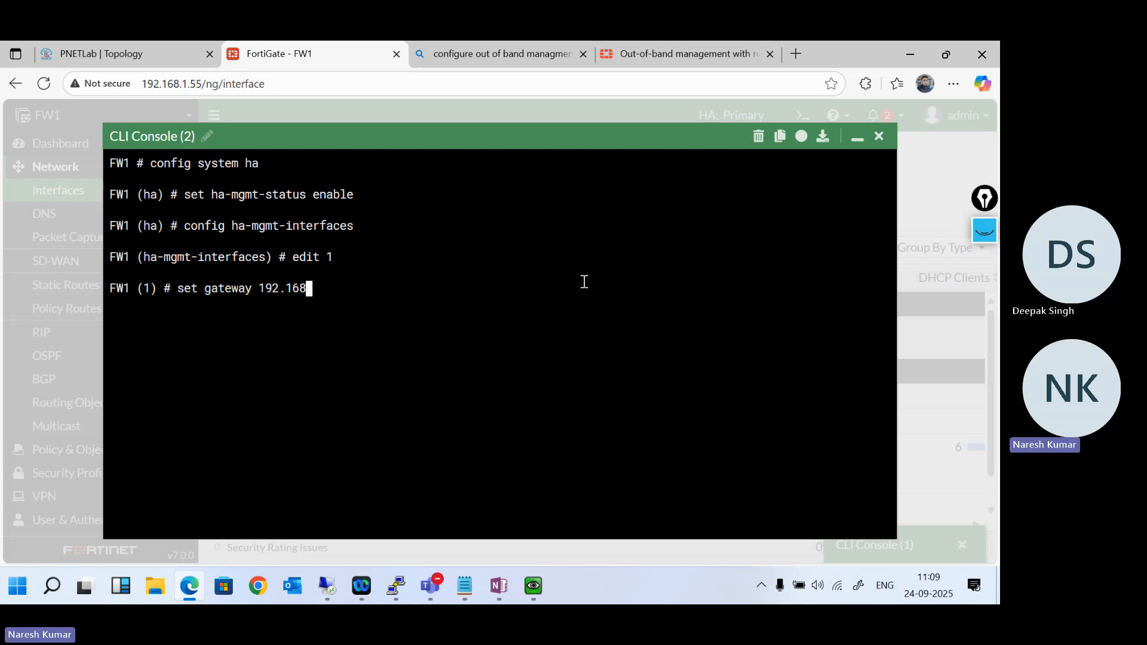
type(".100.100")
key("Return")
- List the accepted values for "set interface" in entry 1 and try to assign port4, repeating the command once
type("se")
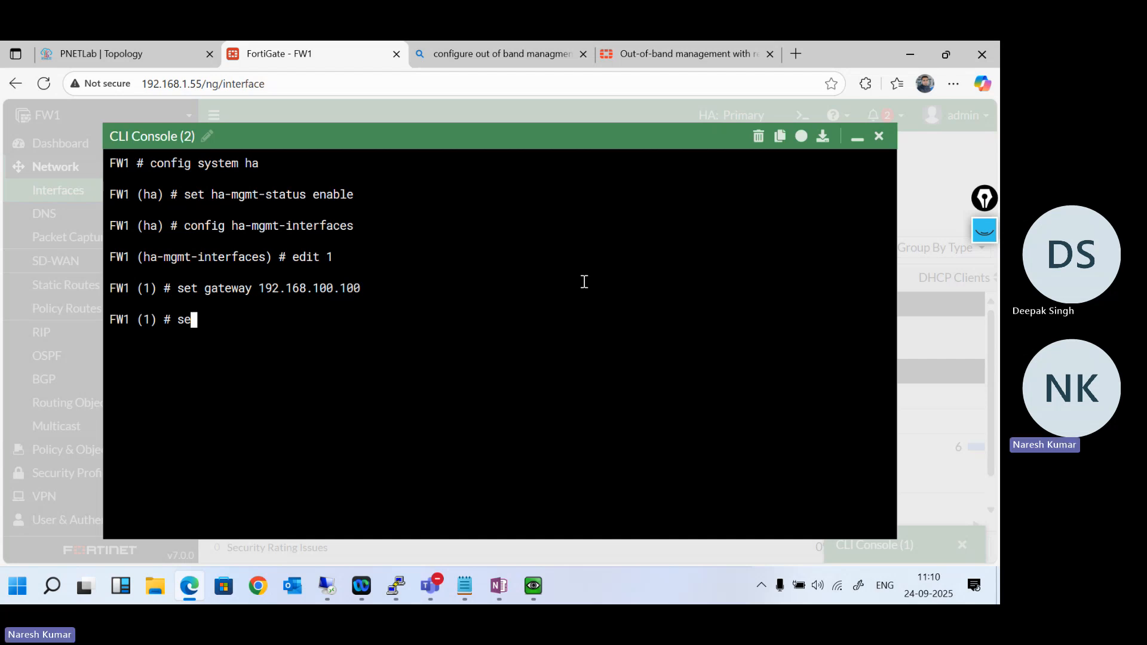
type("t interface")
key("question")
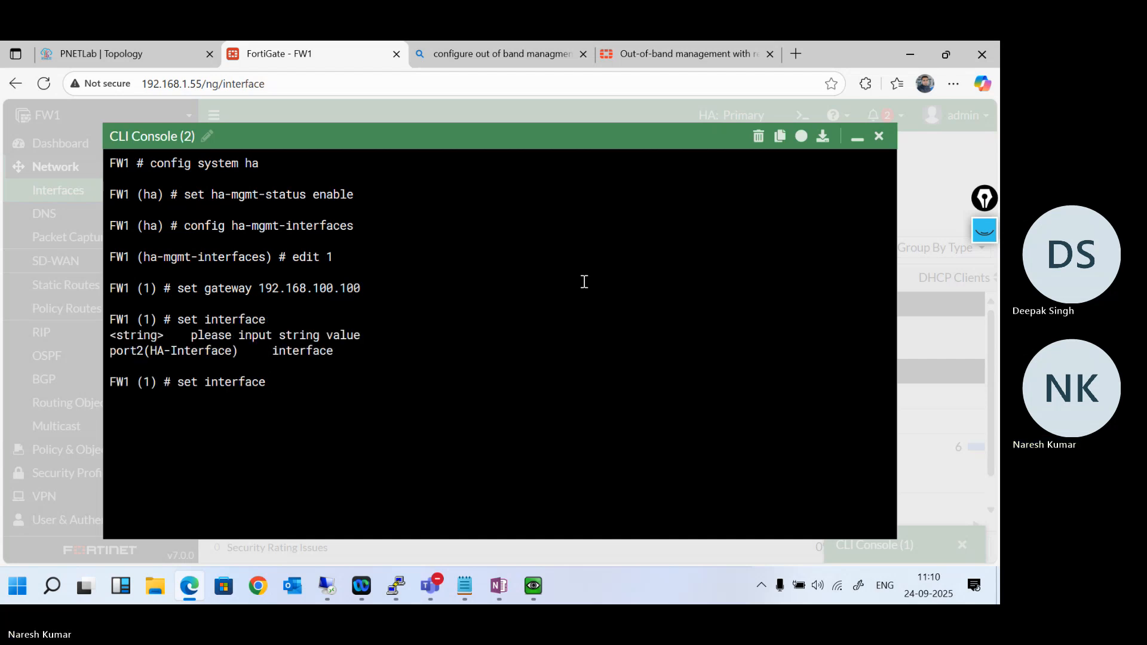
triple_click(126, 352)
left_click(237, 365)
type("port4")
key("Return")
key("Up")
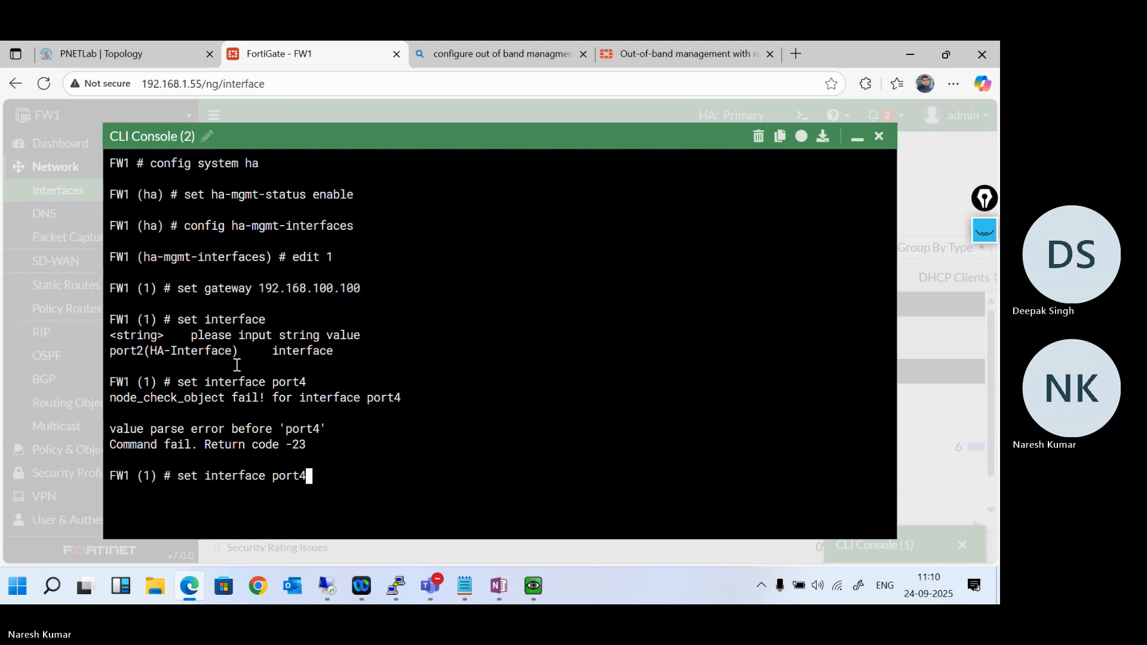
key("Return")
- Leave entry 1 and the HA configuration with "end" to return to the FW1 root prompt
type("e")
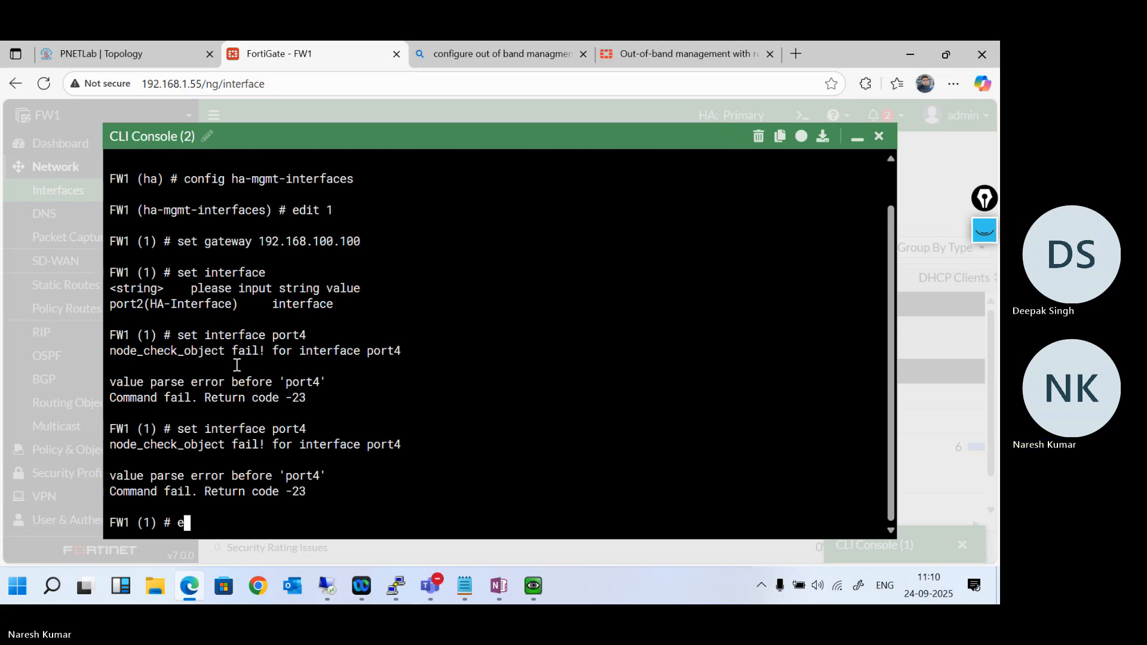
type("nd")
key("Return")
type("e")
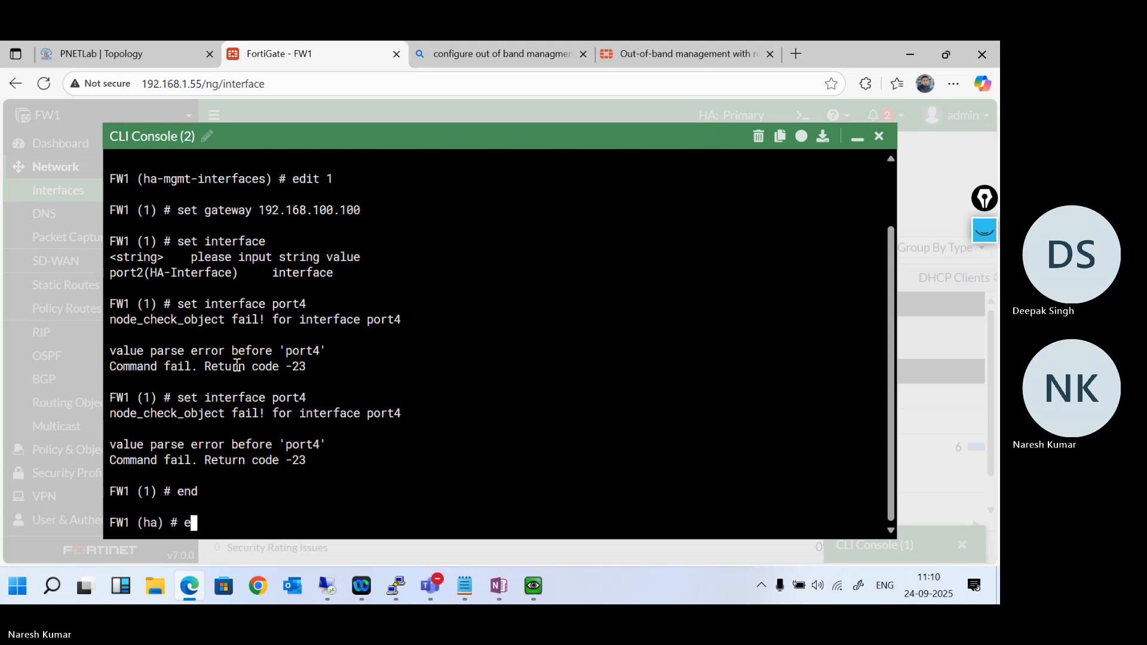
type("nd")
key("Return")
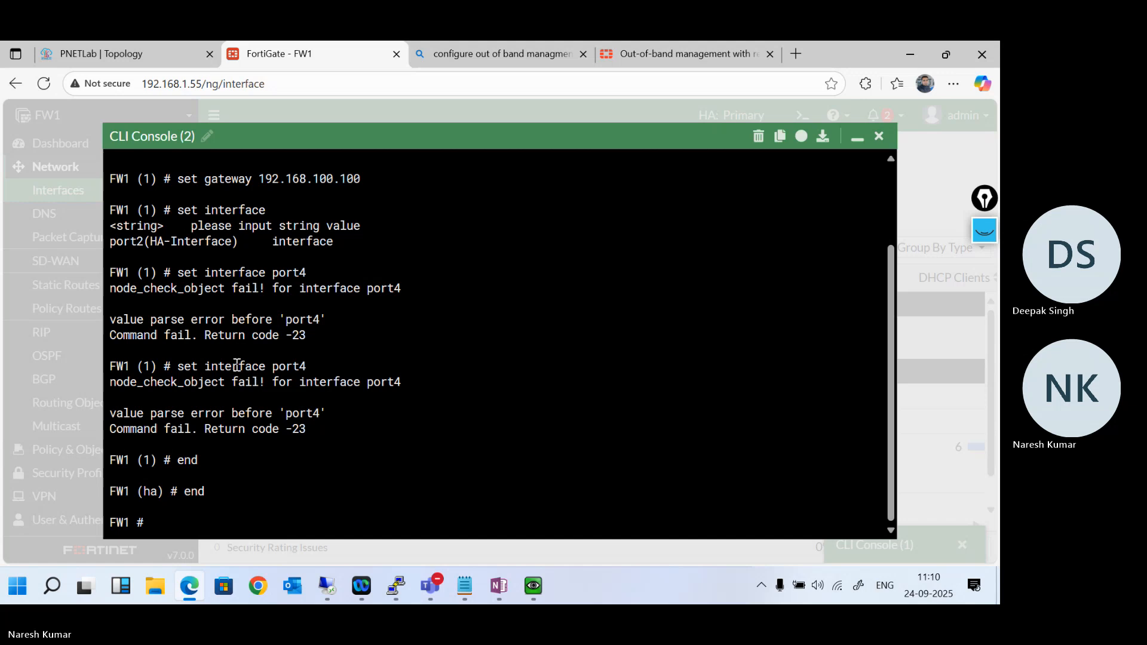
- Search the web for "reset interface in fortigate" and read the expanded answer on resetting an interface through the CLI
left_click(509, 48)
left_click(338, 86)
key("ctrl+a")
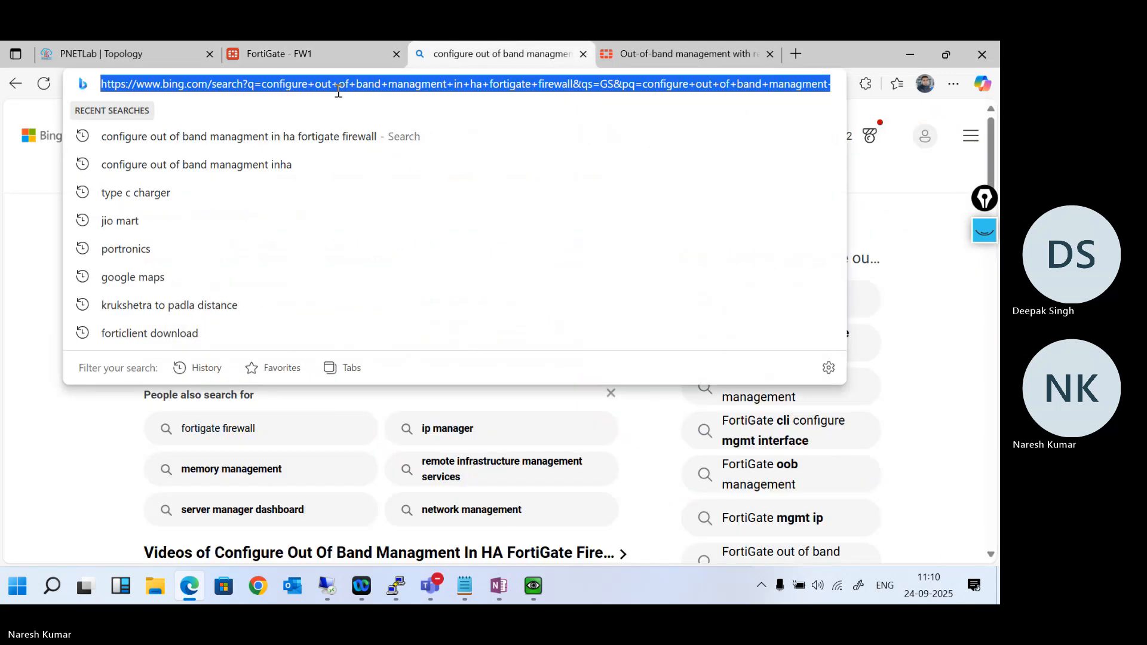
type("reset inter")
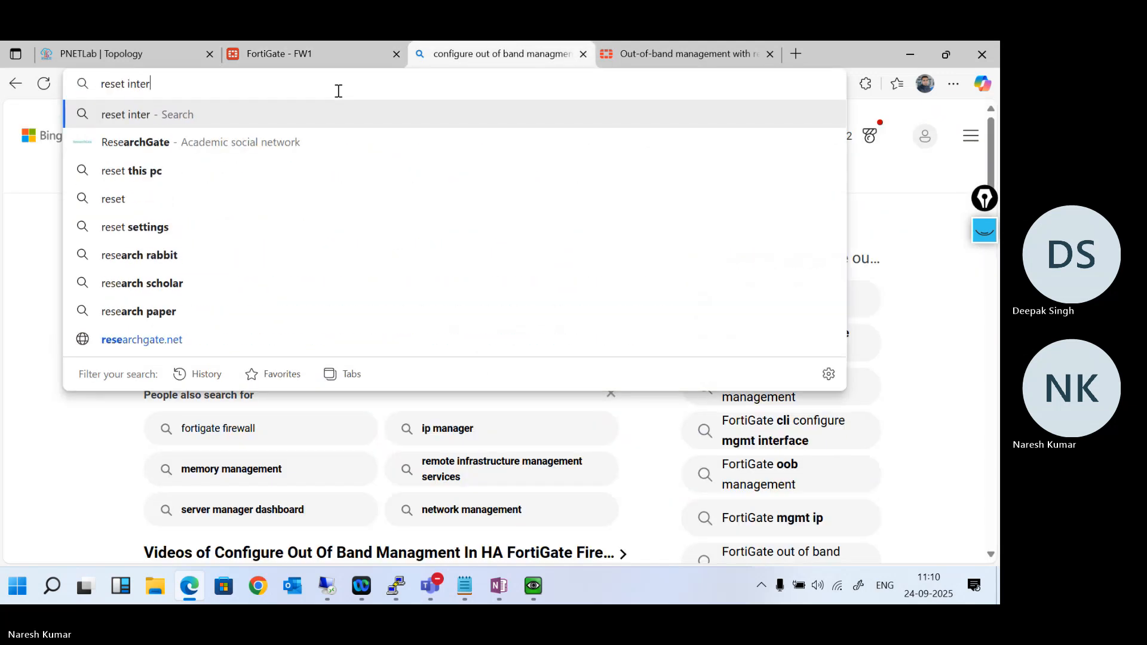
type("face in fortigate")
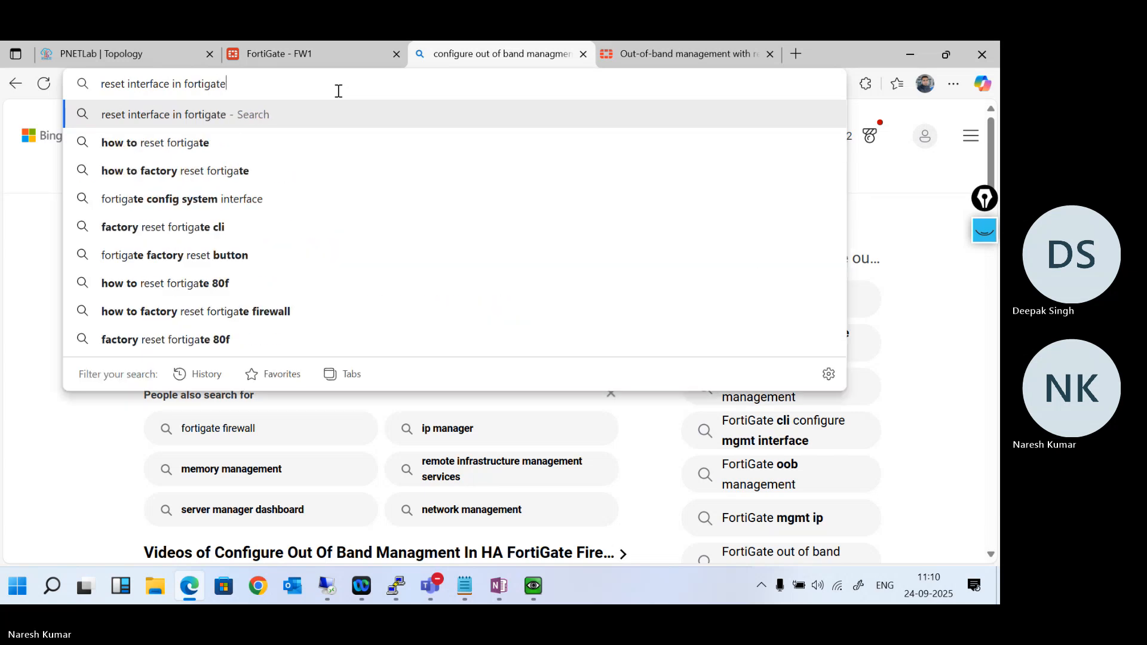
key("Return")
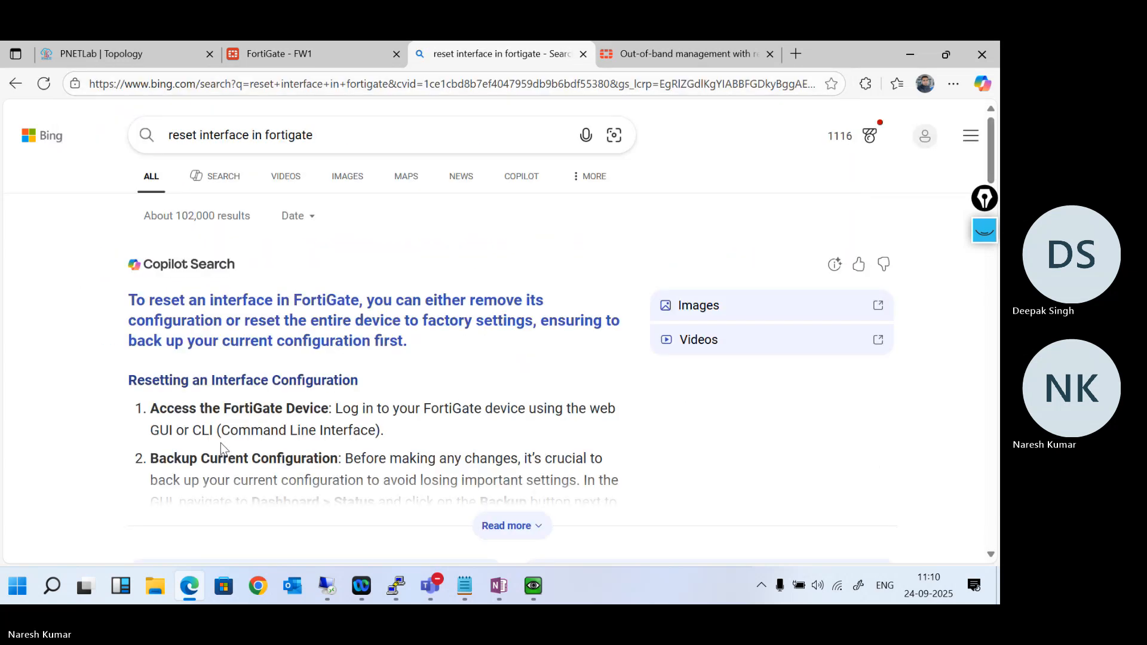
scroll(358, 418, "down", 3)
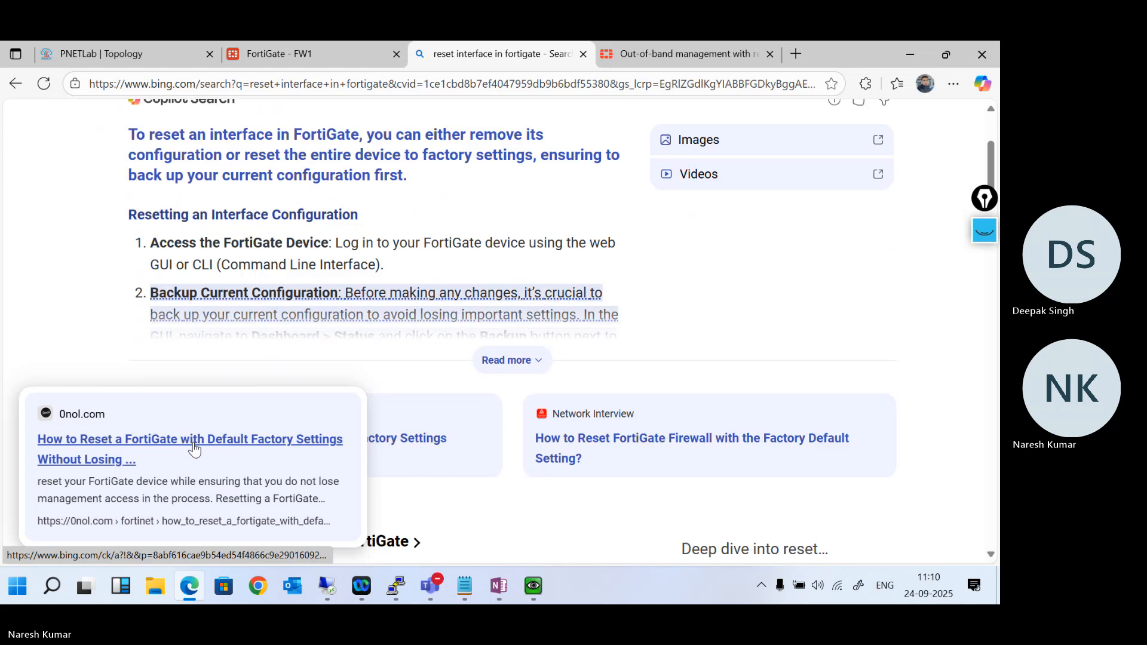
left_click(526, 362)
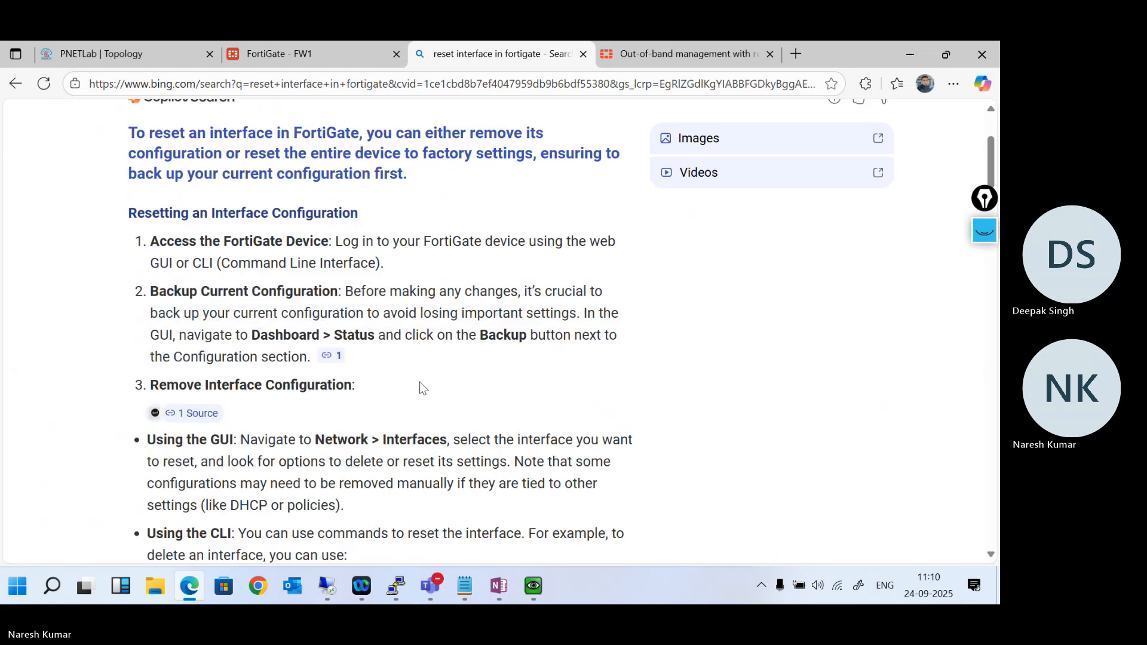
scroll(491, 424, "down", 3)
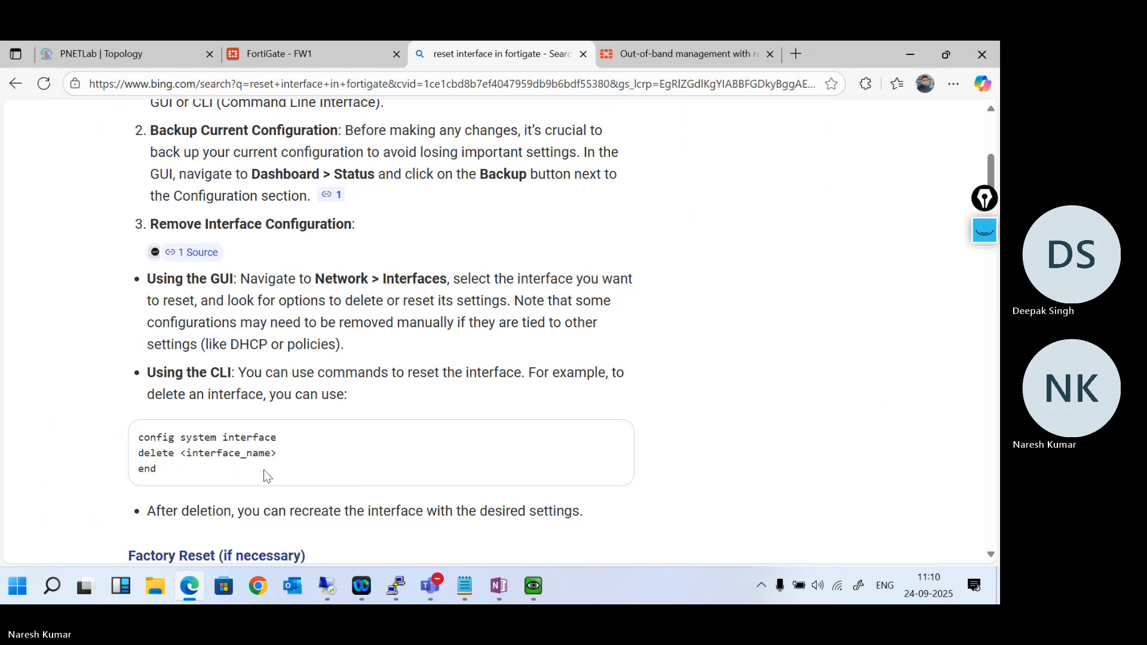
- Return to the FW1 console and try to run "delete port4" under "config system interface", checking the command's help and repeating it
left_click(352, 43)
type("c")
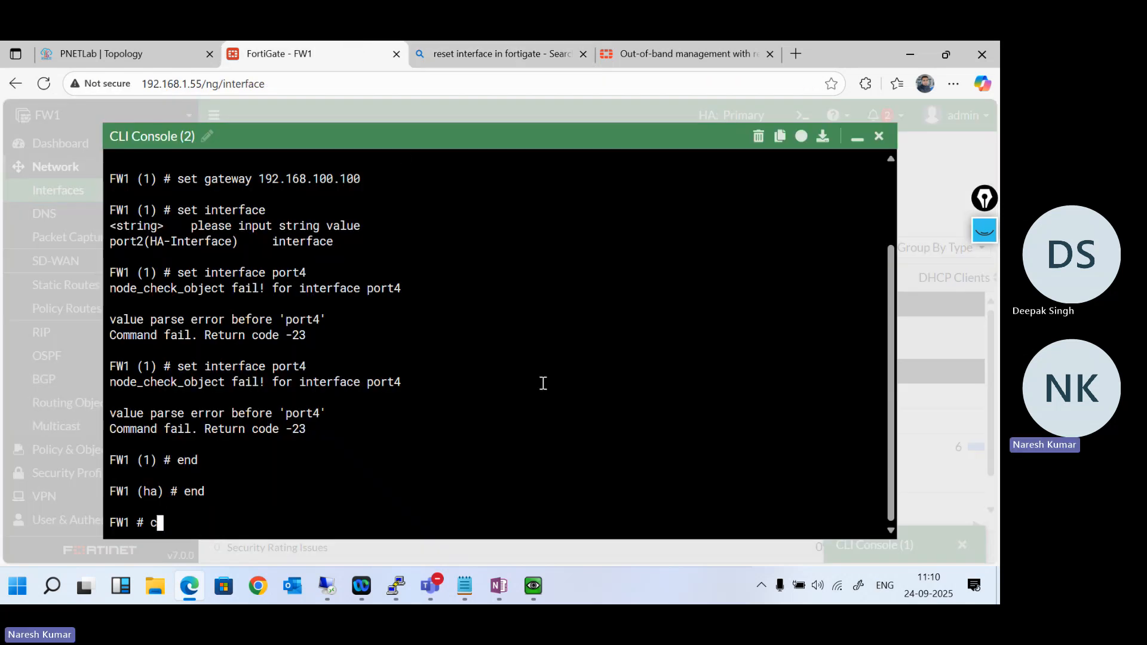
type("onfig system interface")
key("Return")
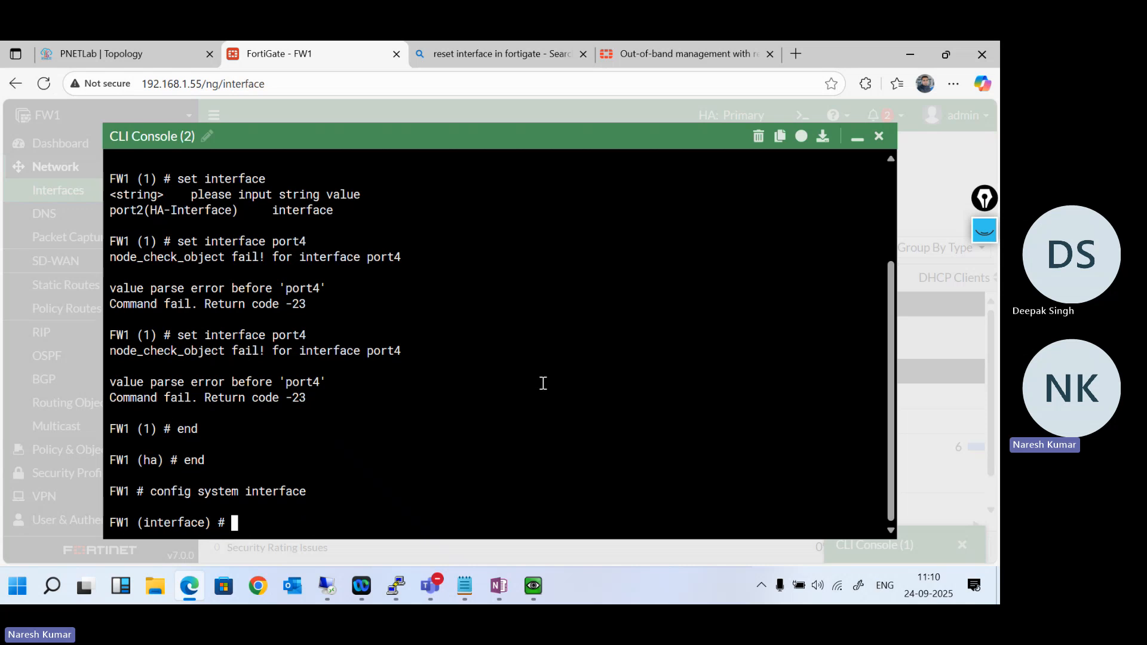
type("delete port1")
key("BackSpace")
type("4")
key("Return")
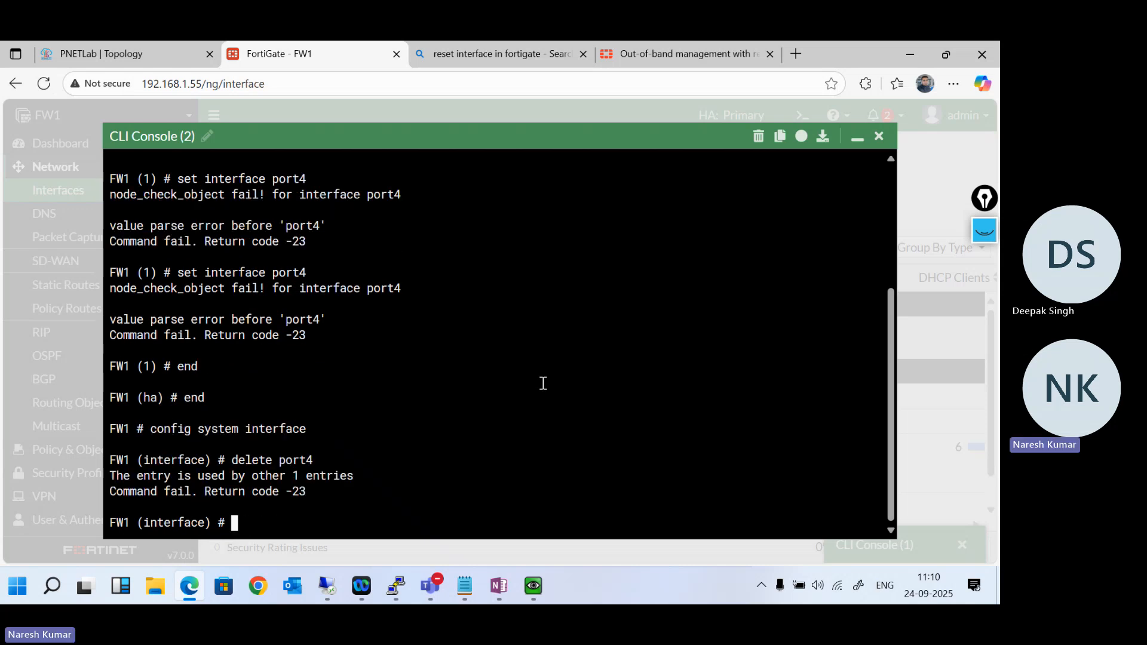
key("Up")
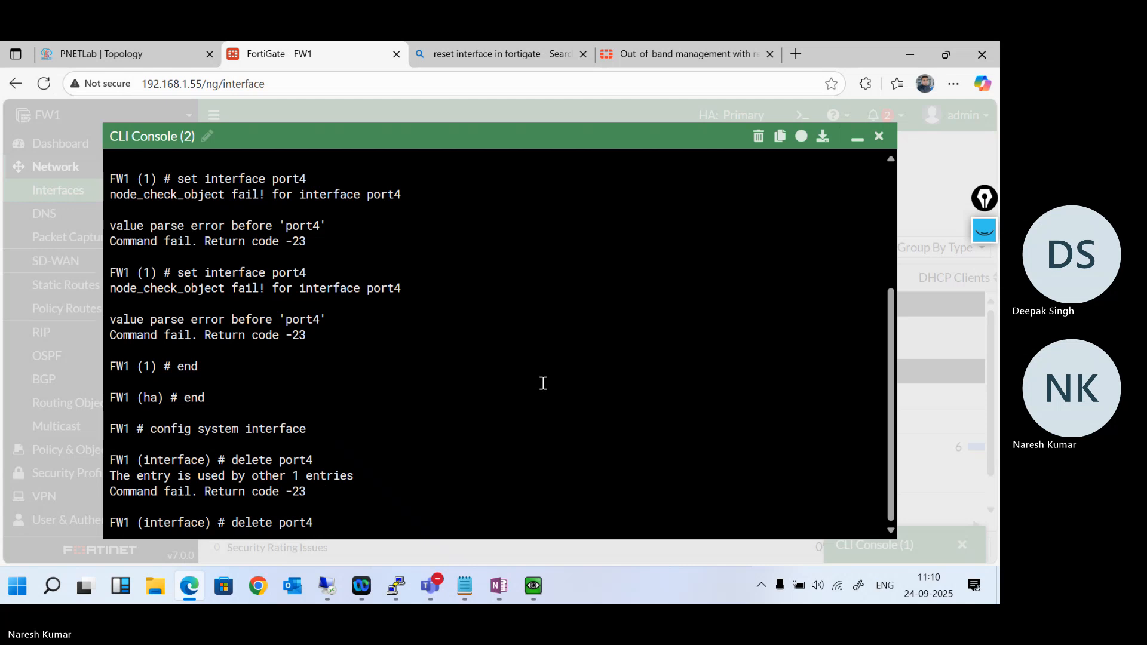
key("question")
key("Return")
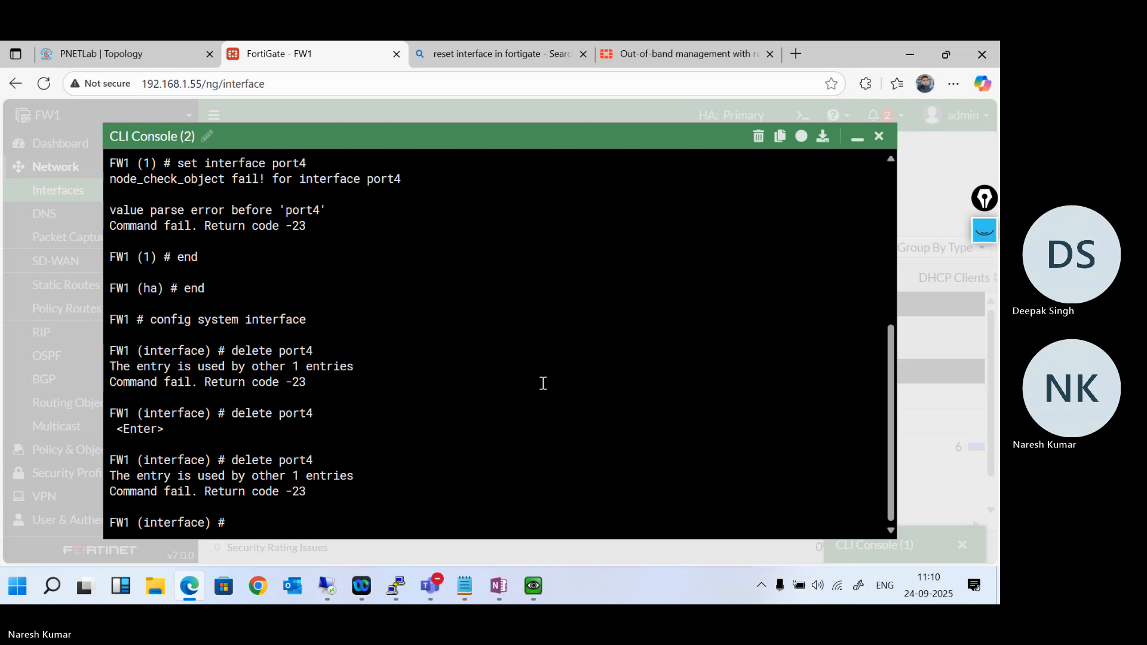
- Minimize the console, clear the alias of the HA (port4) network interface and save it
left_click(857, 137)
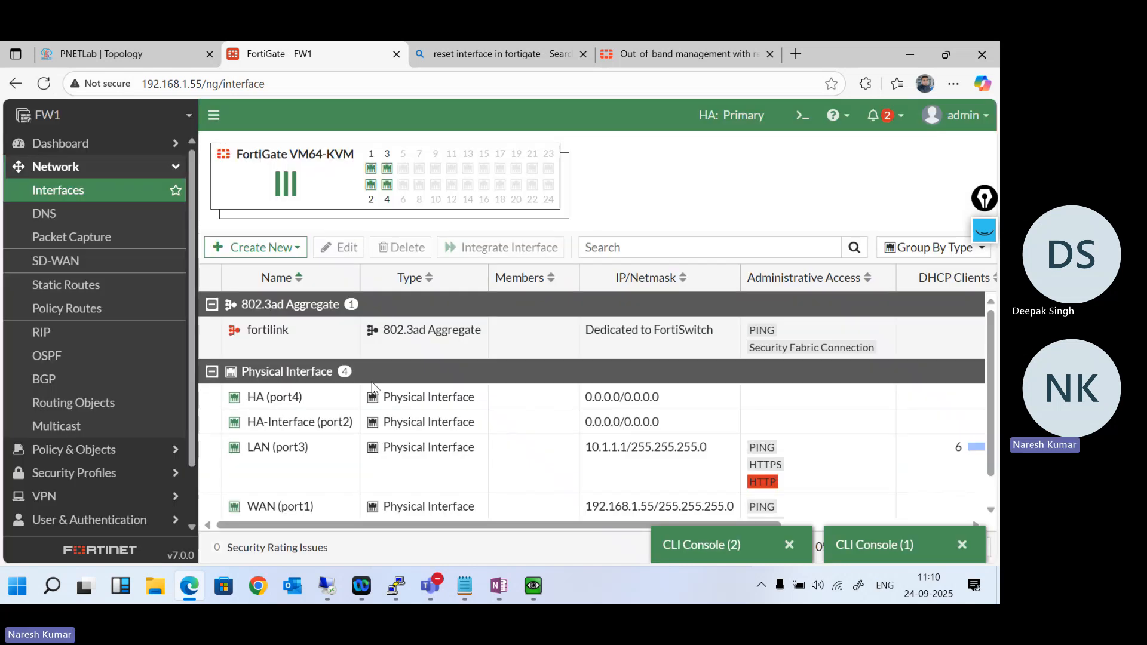
scroll(355, 456, "down", 1)
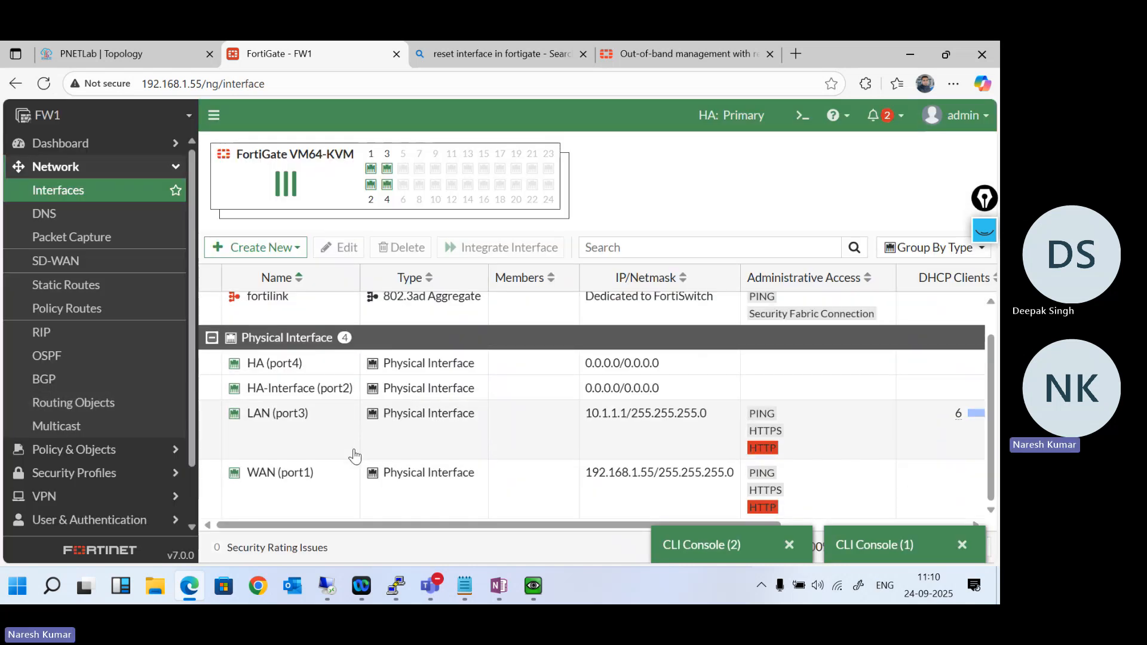
scroll(69, 493, "down", 2)
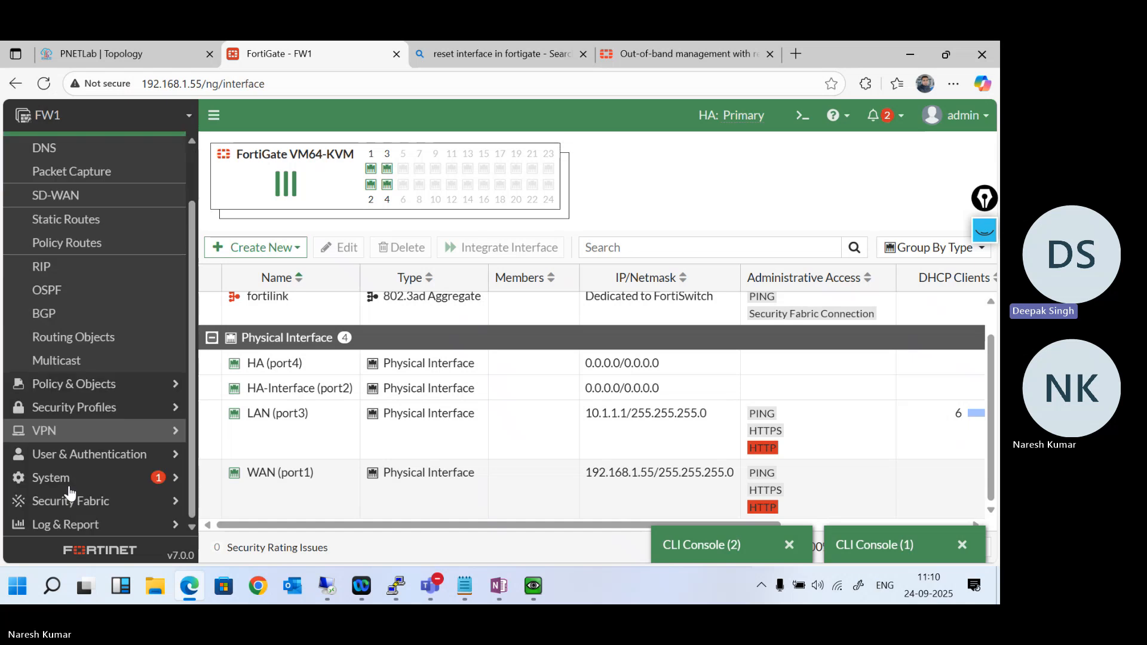
scroll(88, 395, "up", 2)
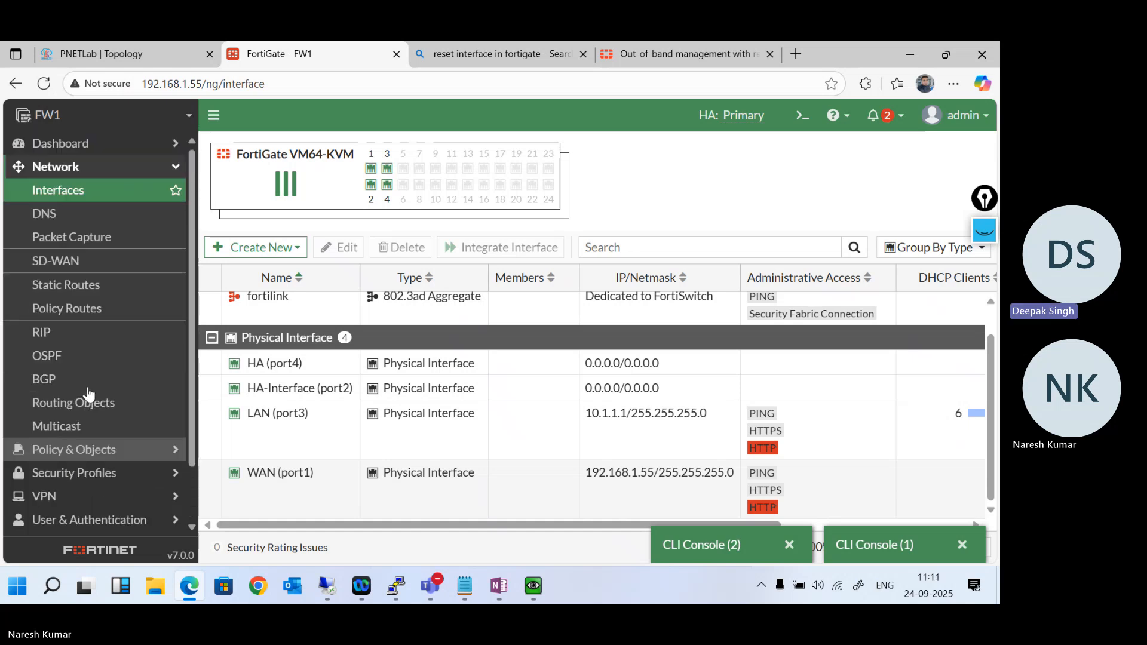
scroll(88, 395, "down", 2)
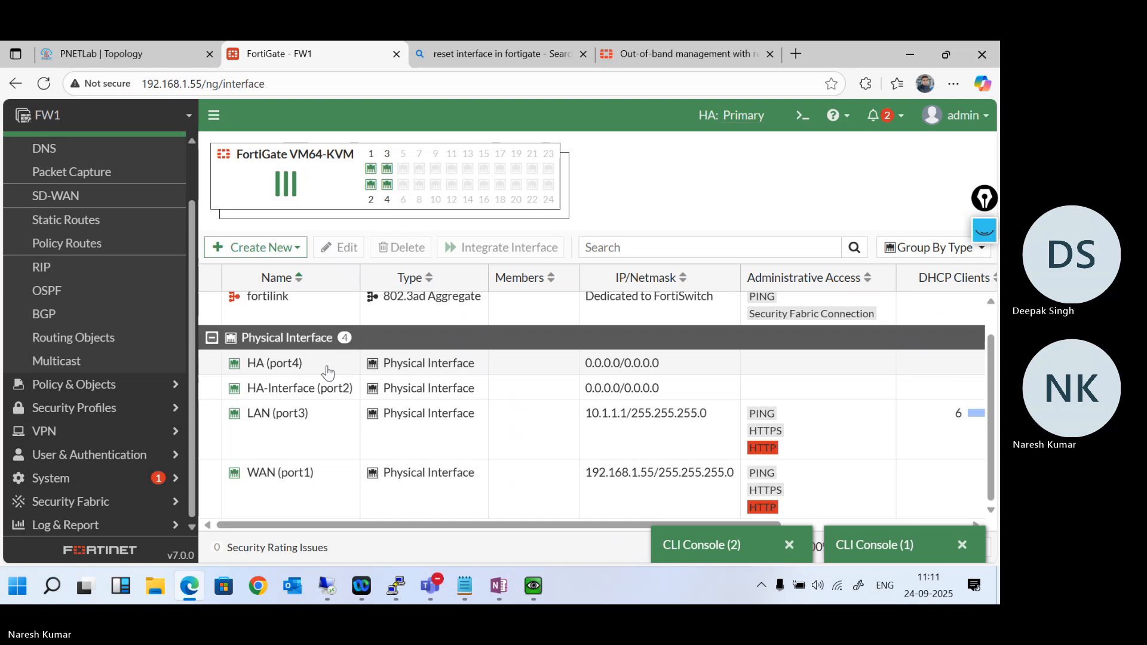
left_click(328, 373)
left_click(320, 245)
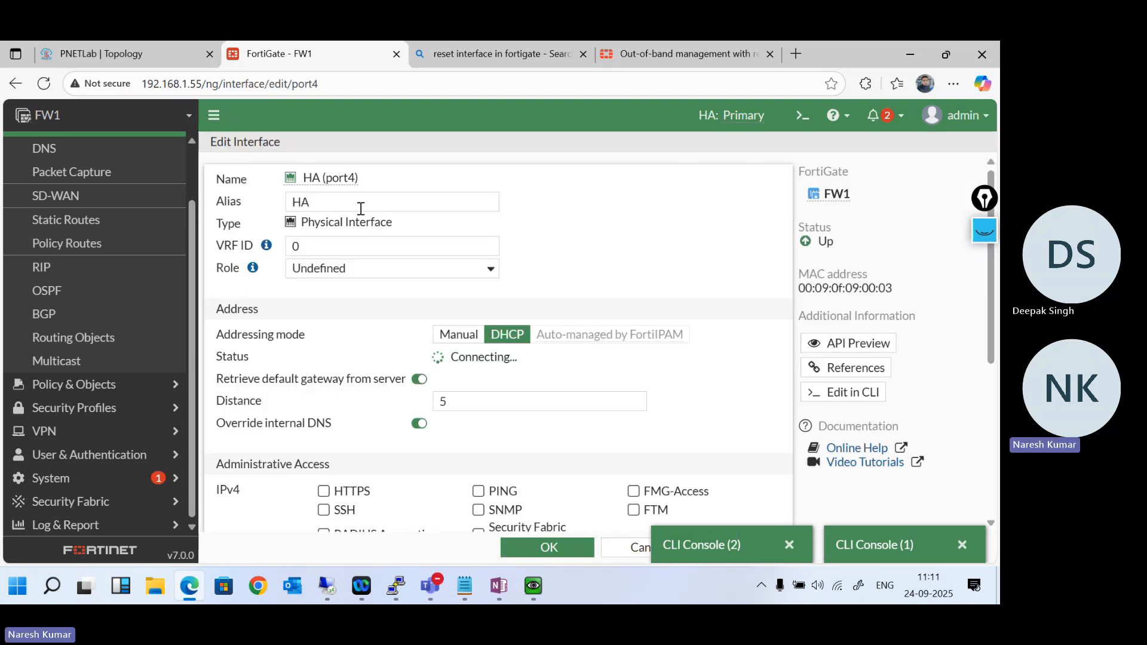
left_click_drag(353, 202, 242, 202)
key("BackSpace")
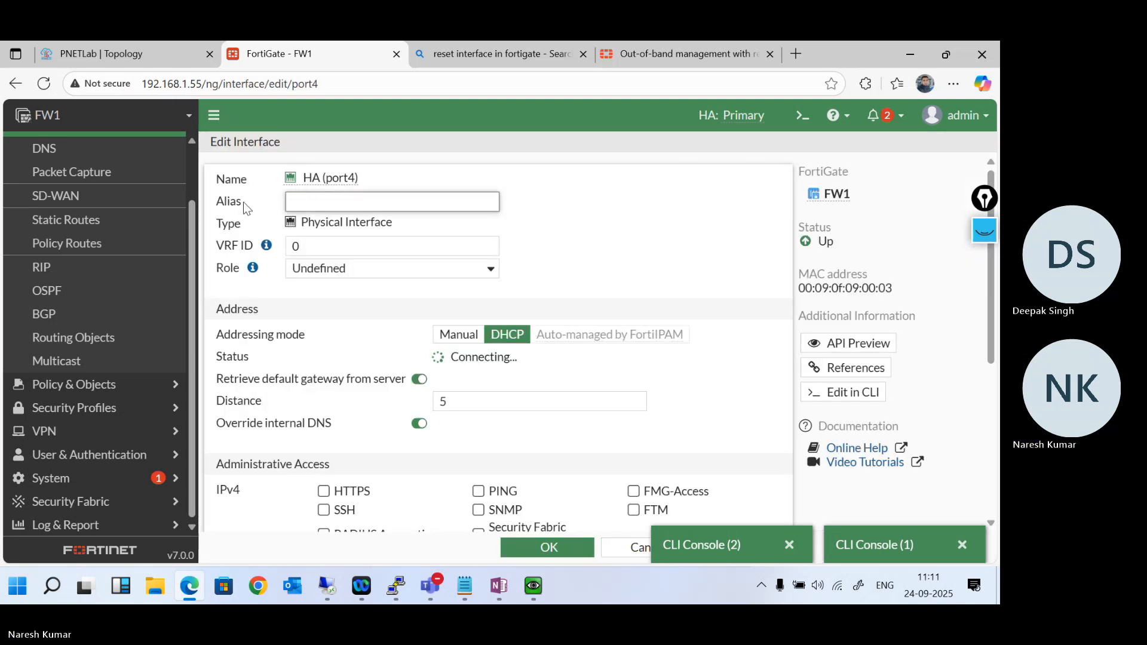
left_click(560, 549)
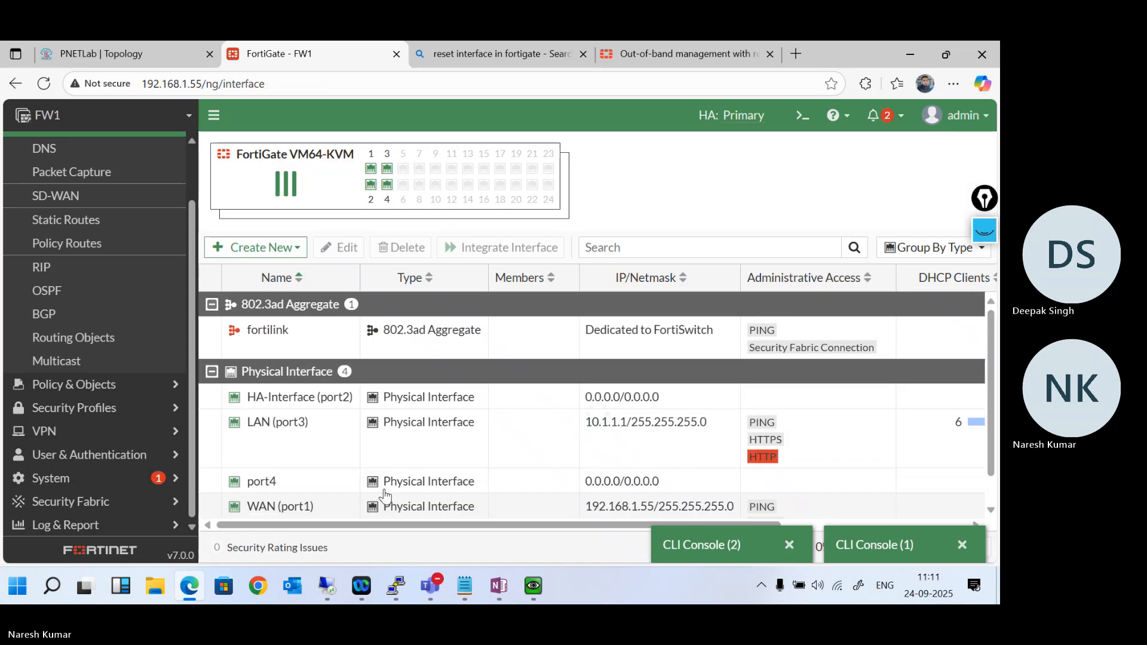
- Look at the available status options for port4 without changing them, and reopen CLI Console (2)
right_click(296, 488)
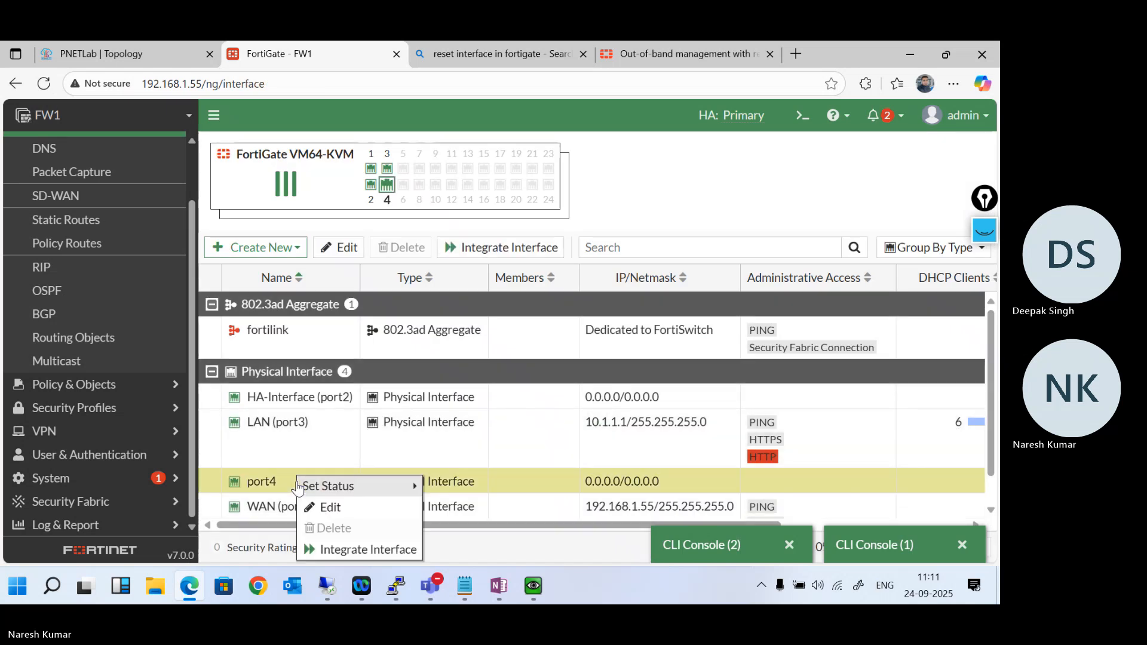
mouse_move(398, 495)
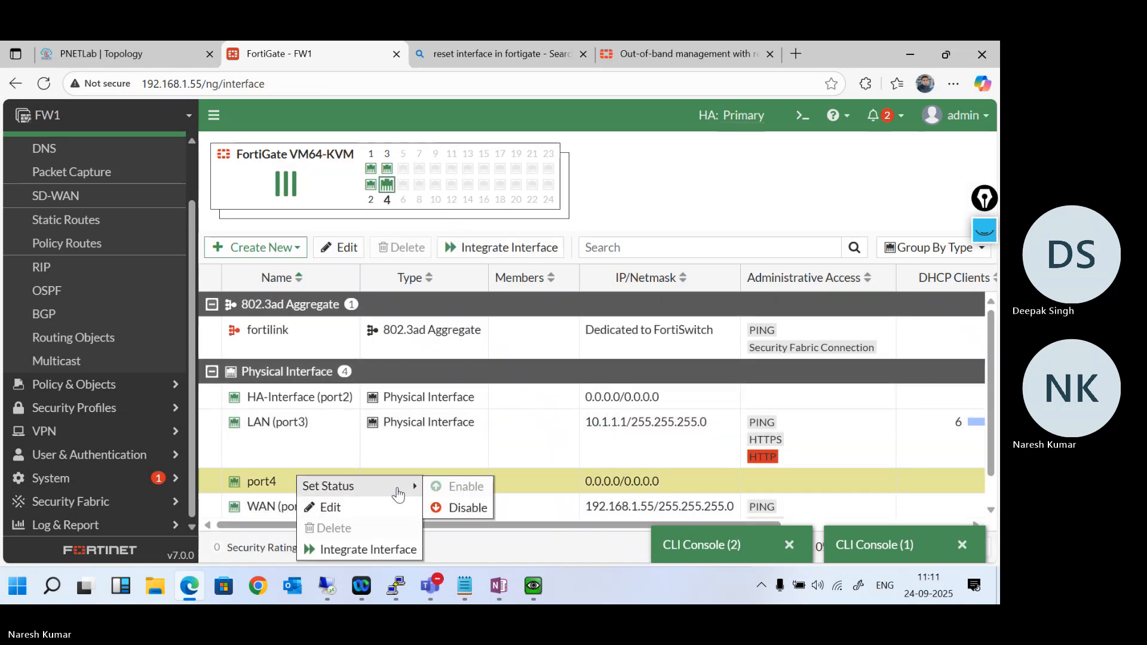
left_click(725, 545)
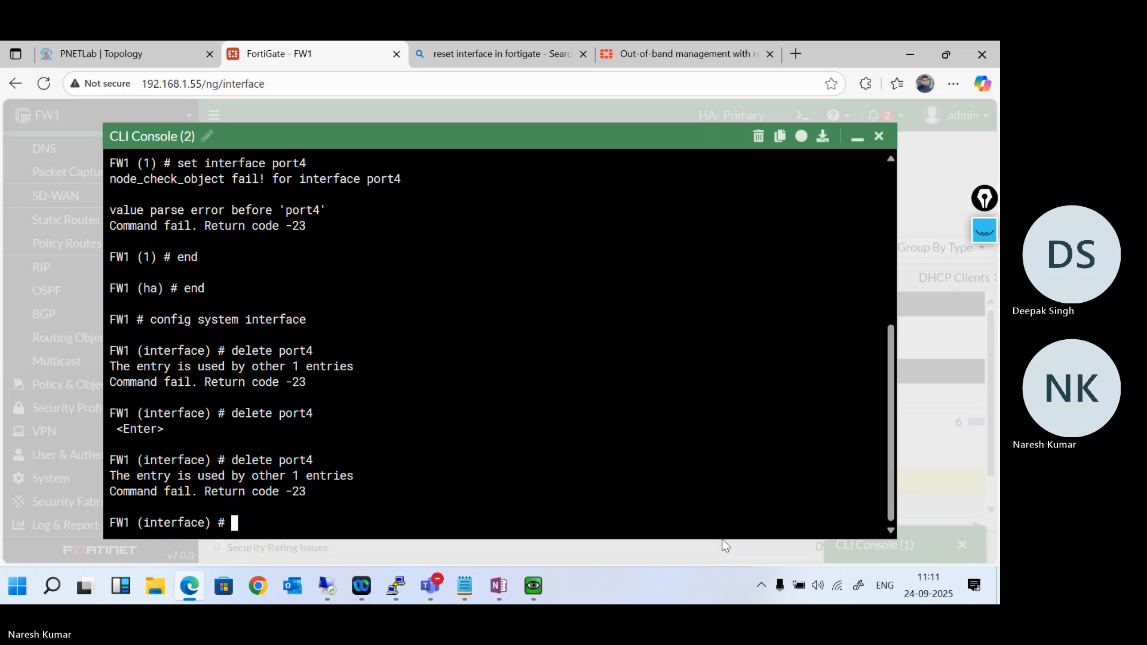
- Try again to run "delete port4" in the interface configuration, repeat it, and minimize the console
key("Up")
key("Return")
key("Up")
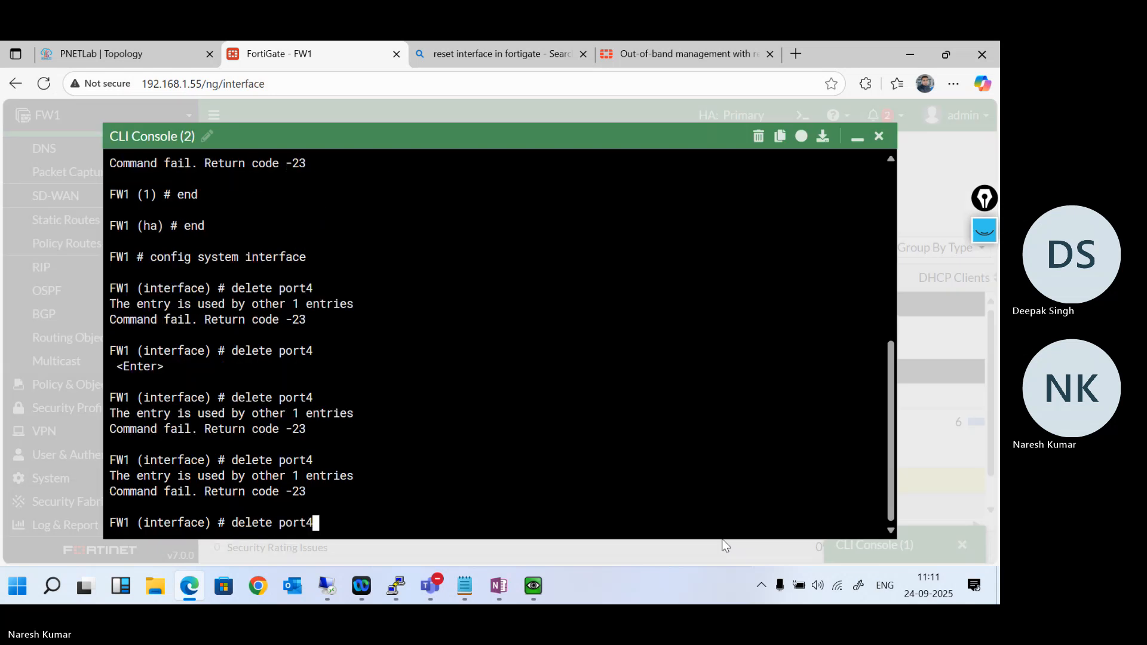
key("Return")
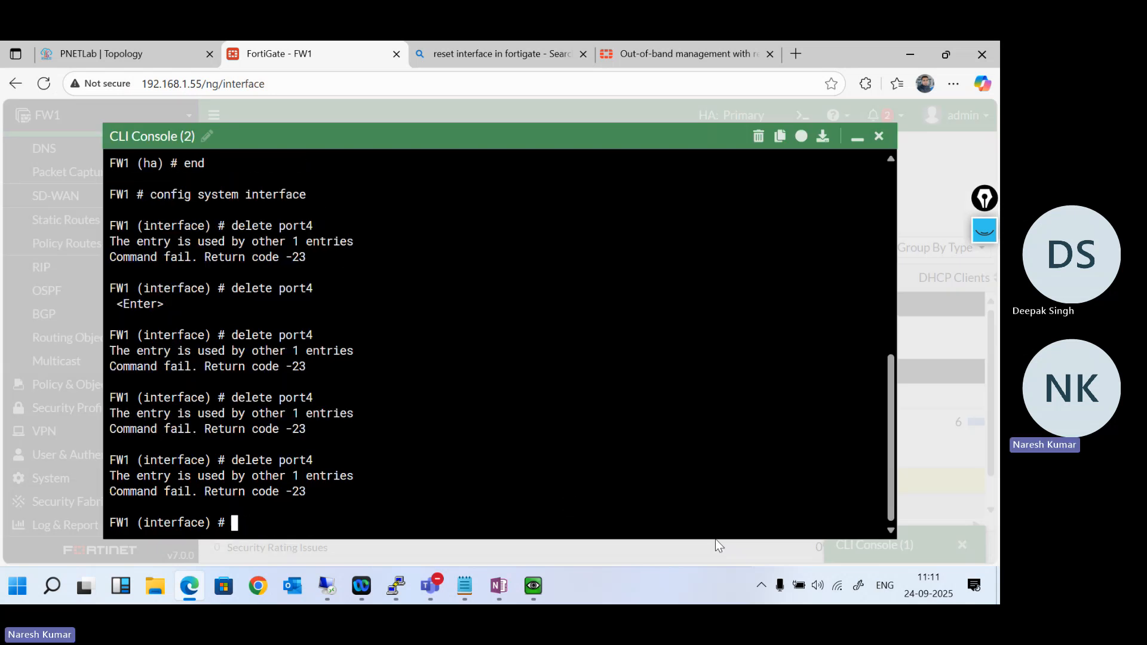
left_click_drag(295, 476, 307, 476)
left_click(857, 137)
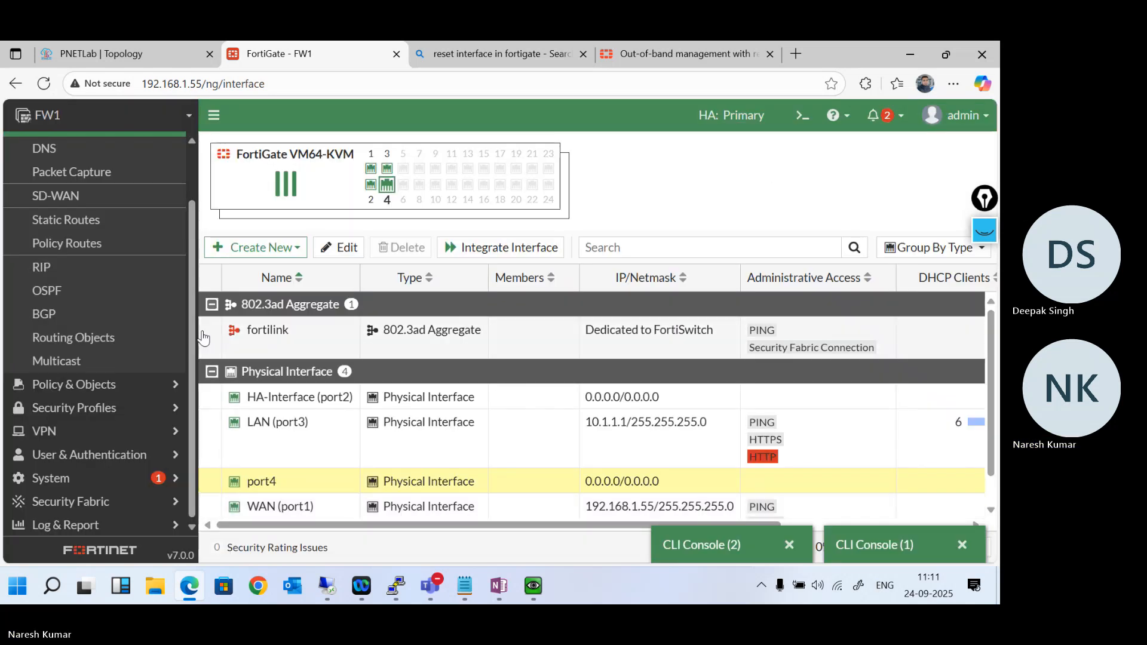
- Open the references of port4 and delete the Internet firewall policy that uses the interface
left_click(90, 478)
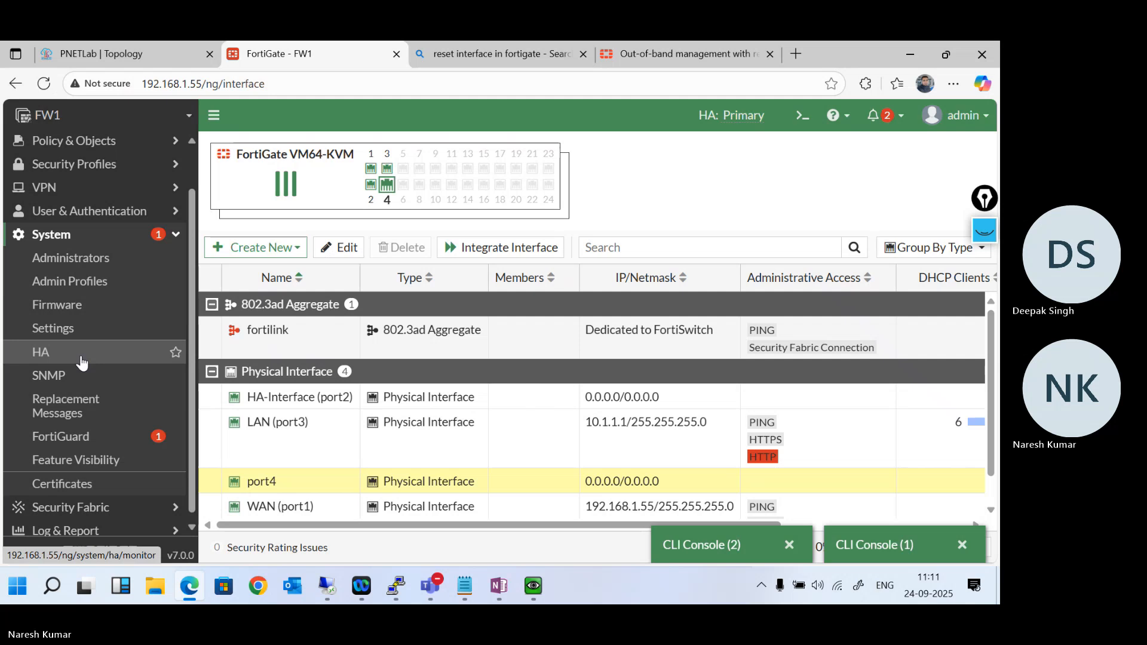
scroll(486, 468, "right", 5)
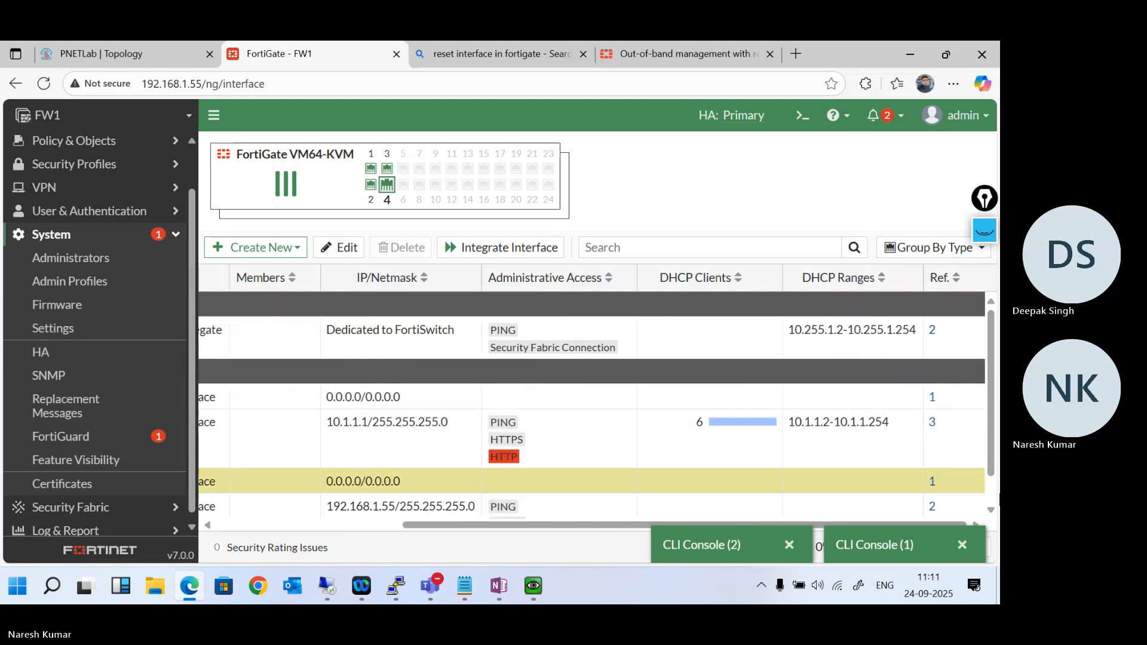
left_click(932, 481)
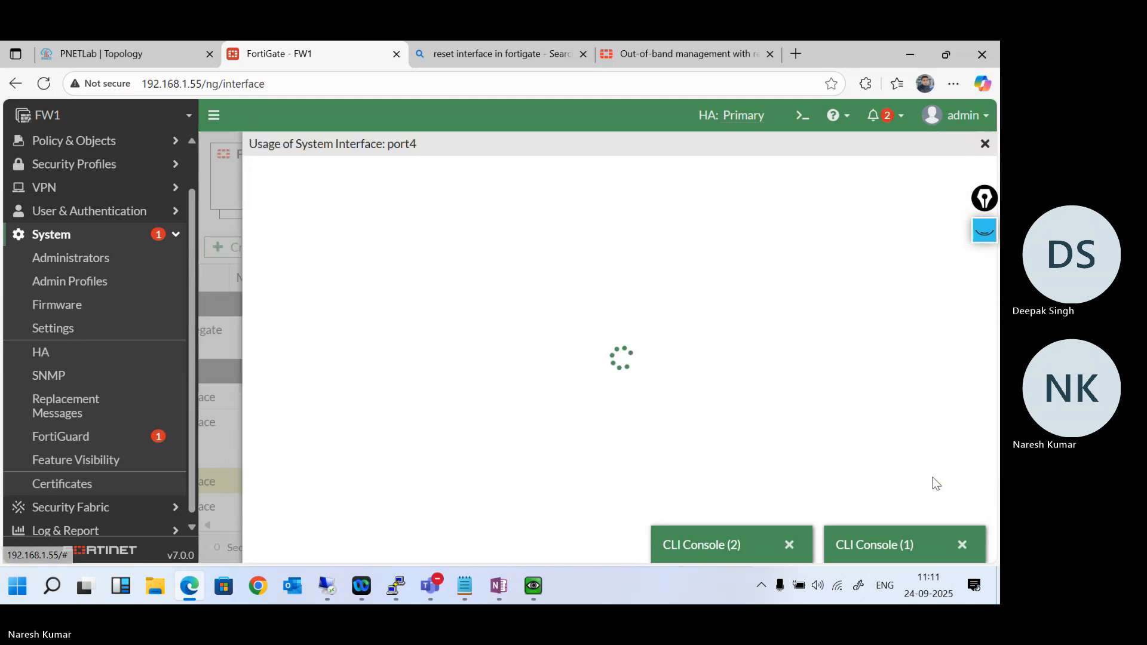
left_click(343, 259)
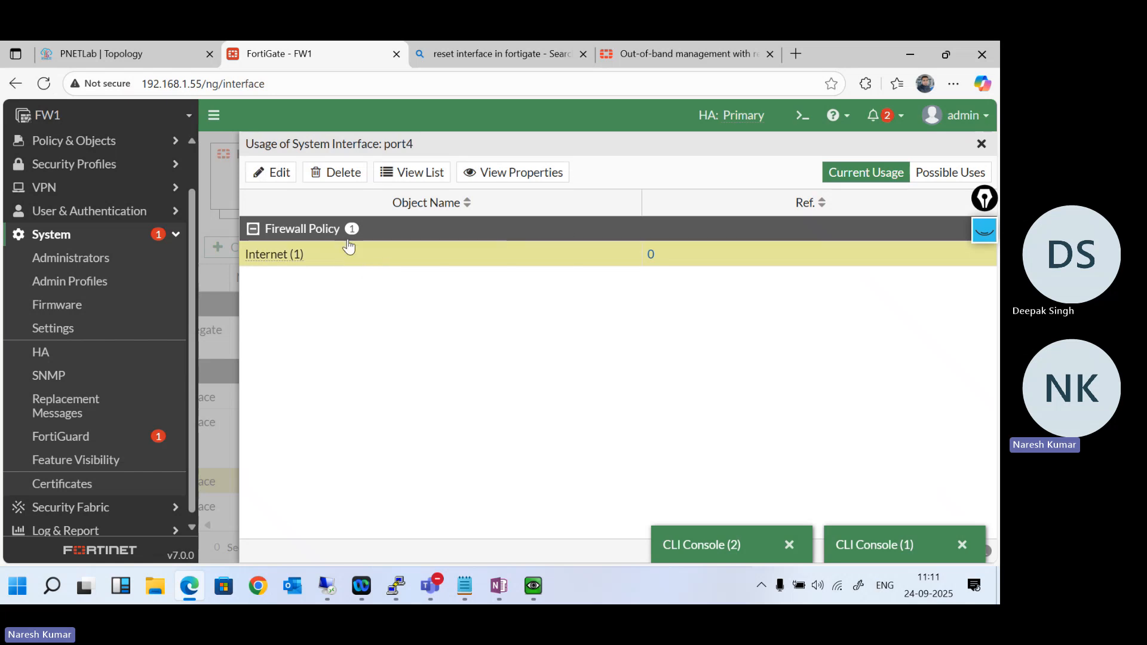
left_click(331, 175)
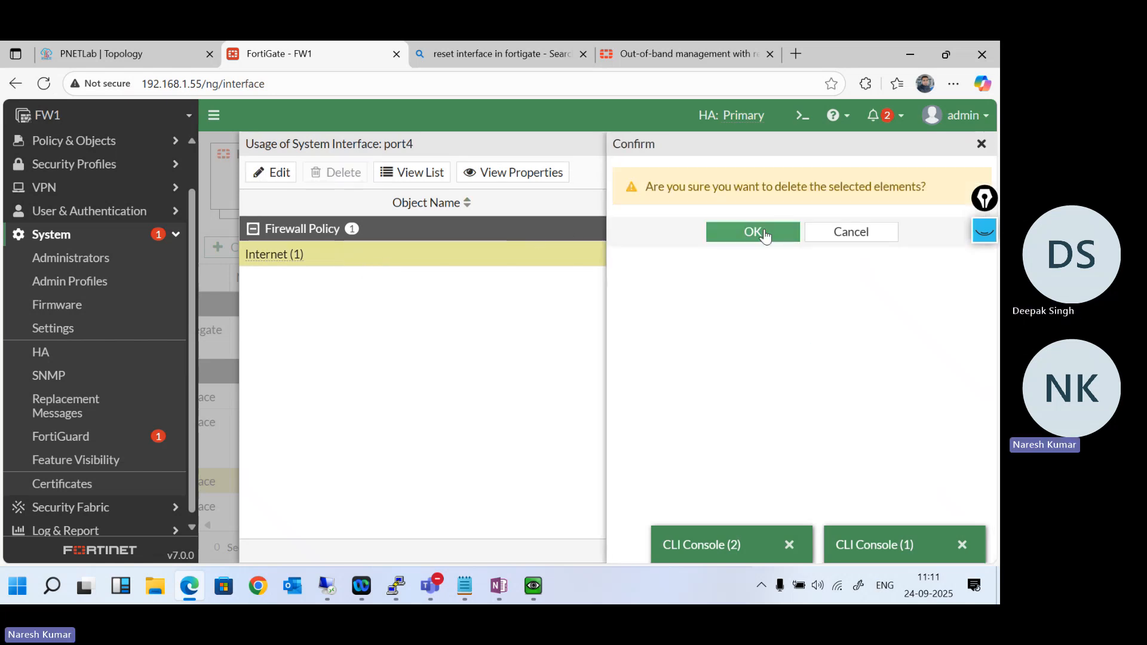
left_click(769, 233)
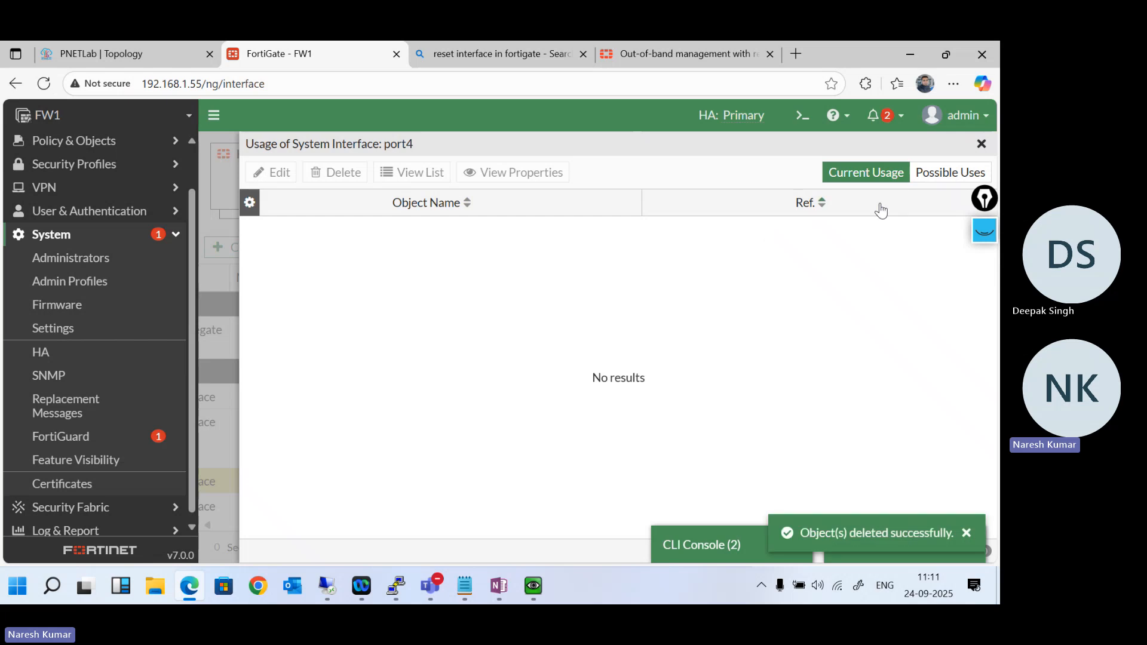
left_click(982, 145)
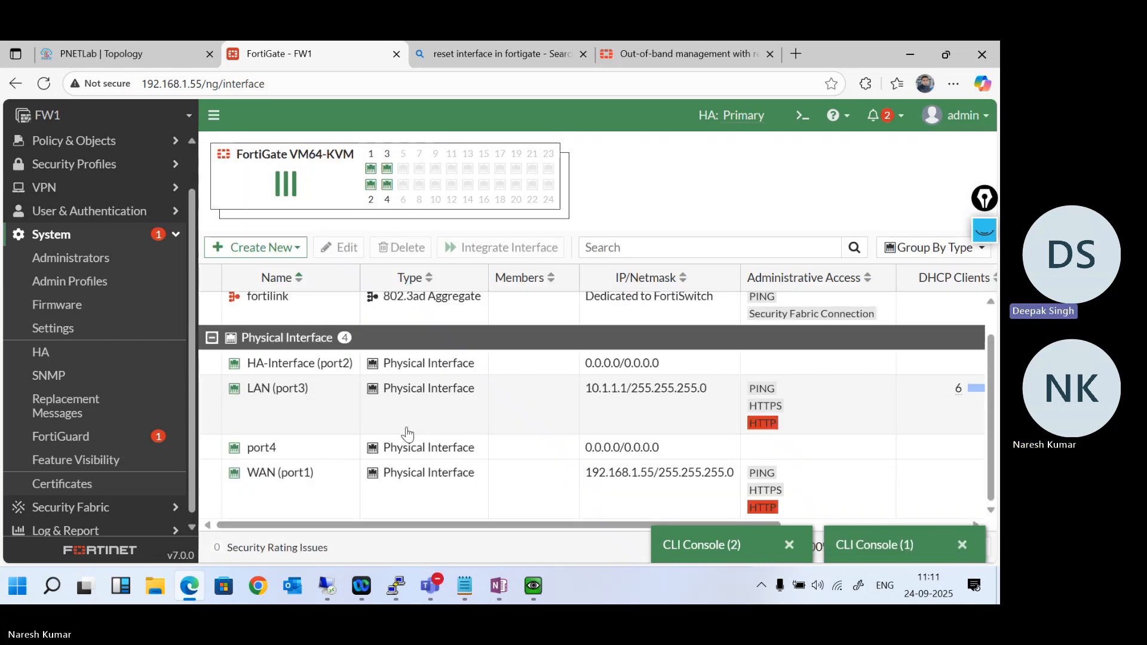
- Create a new firewall policy named Internet with incoming interface LAN (port3) and outgoing interface WAN (port1)
scroll(83, 310, "up", 1)
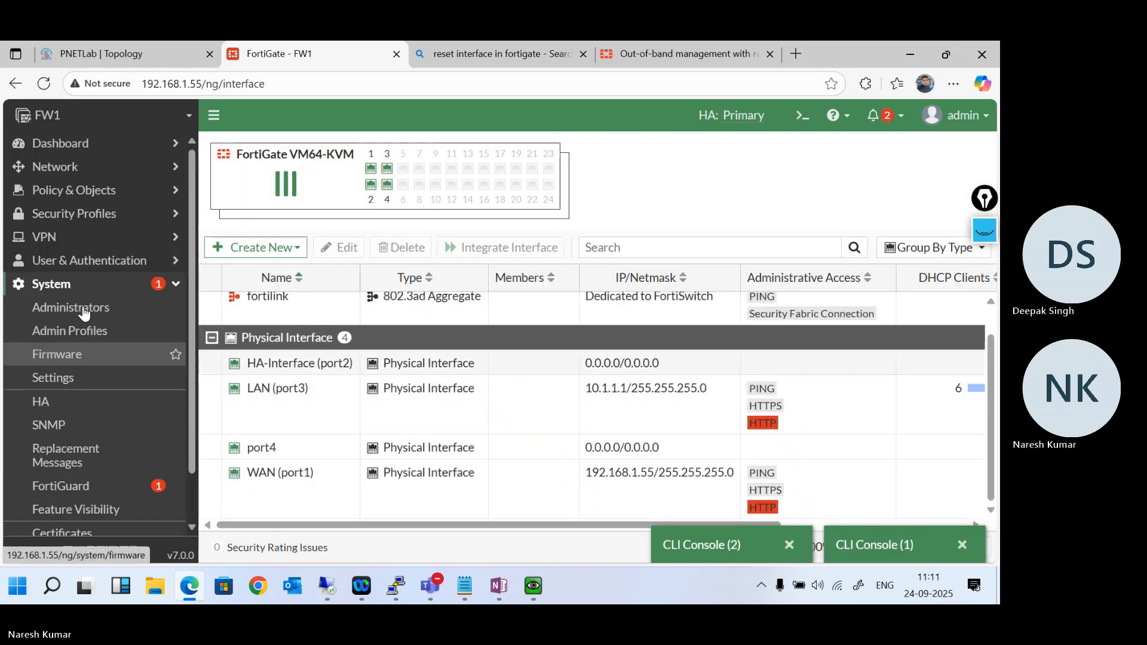
left_click(147, 191)
left_click(124, 215)
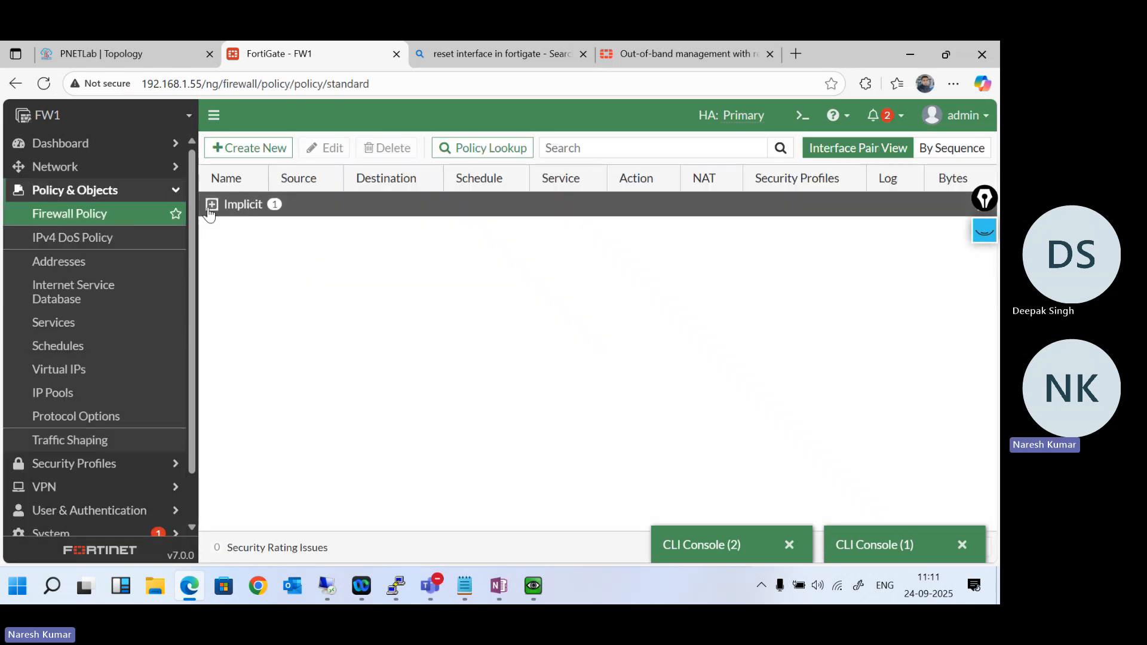
left_click(209, 207)
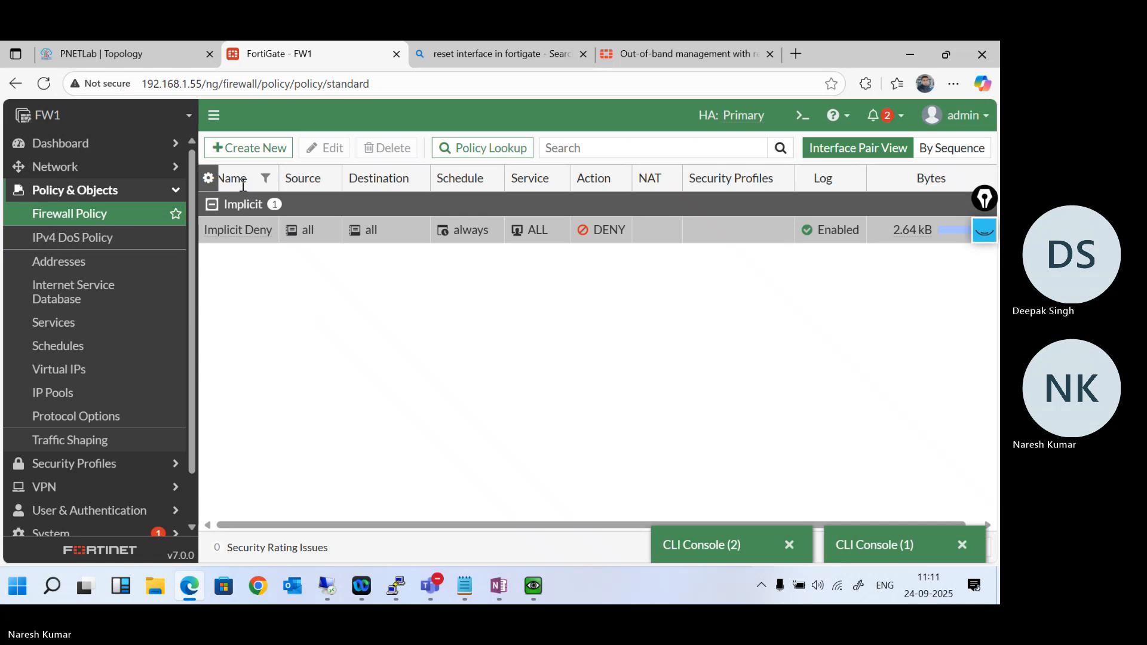
left_click(237, 150)
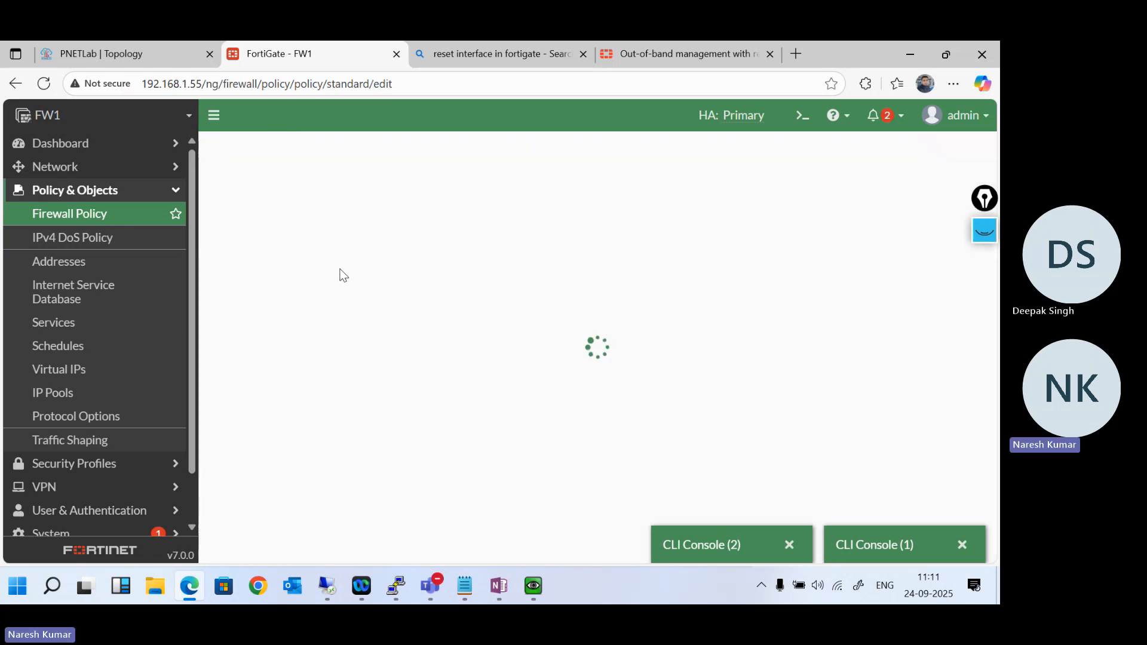
left_click(424, 188)
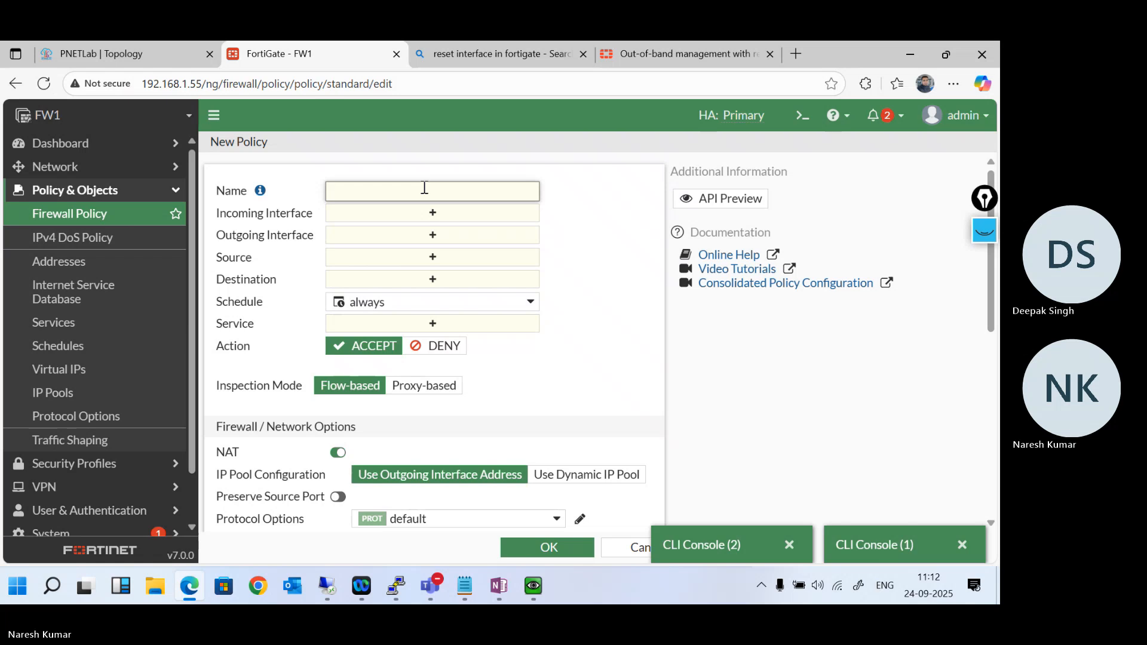
type("Internet")
left_click(434, 214)
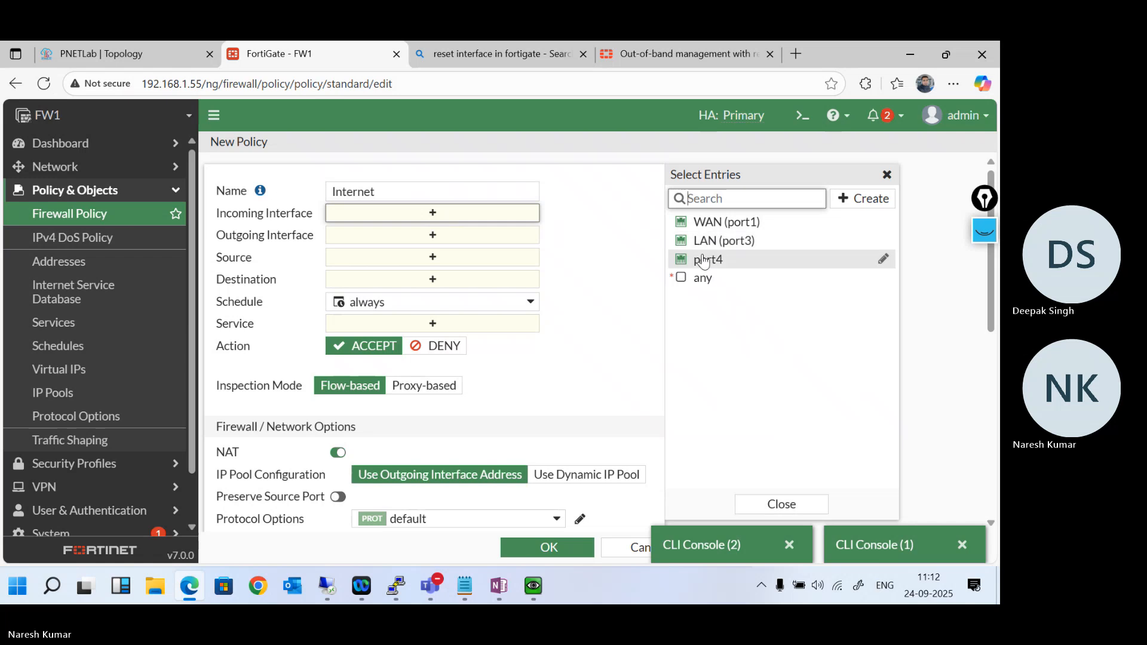
left_click(722, 240)
left_click(488, 256)
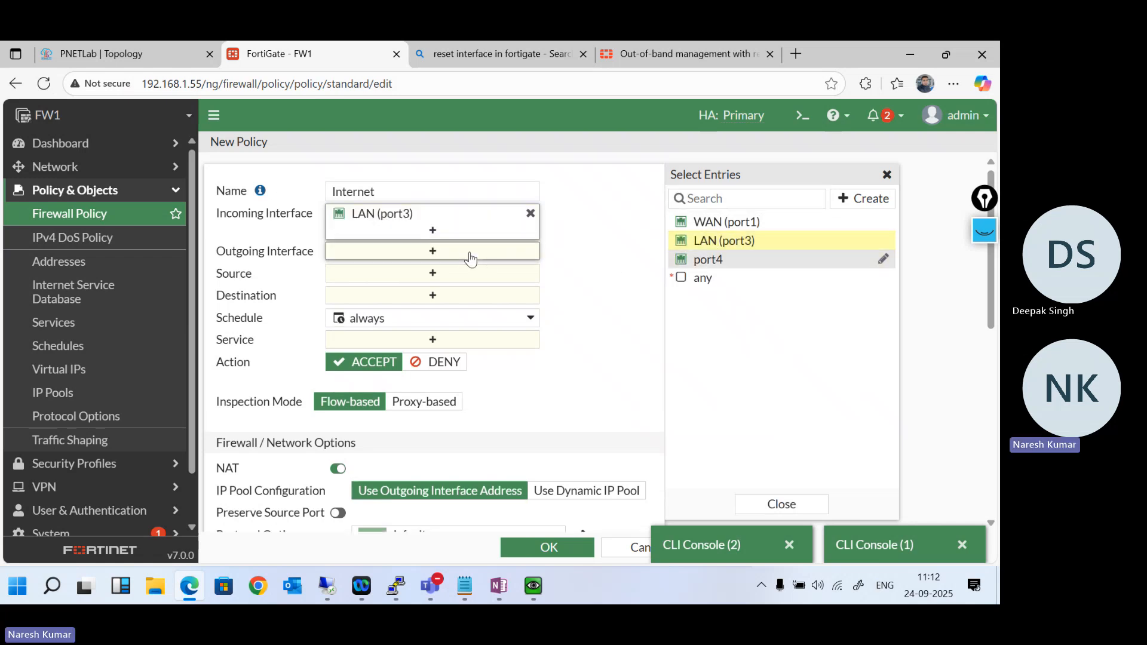
left_click(726, 223)
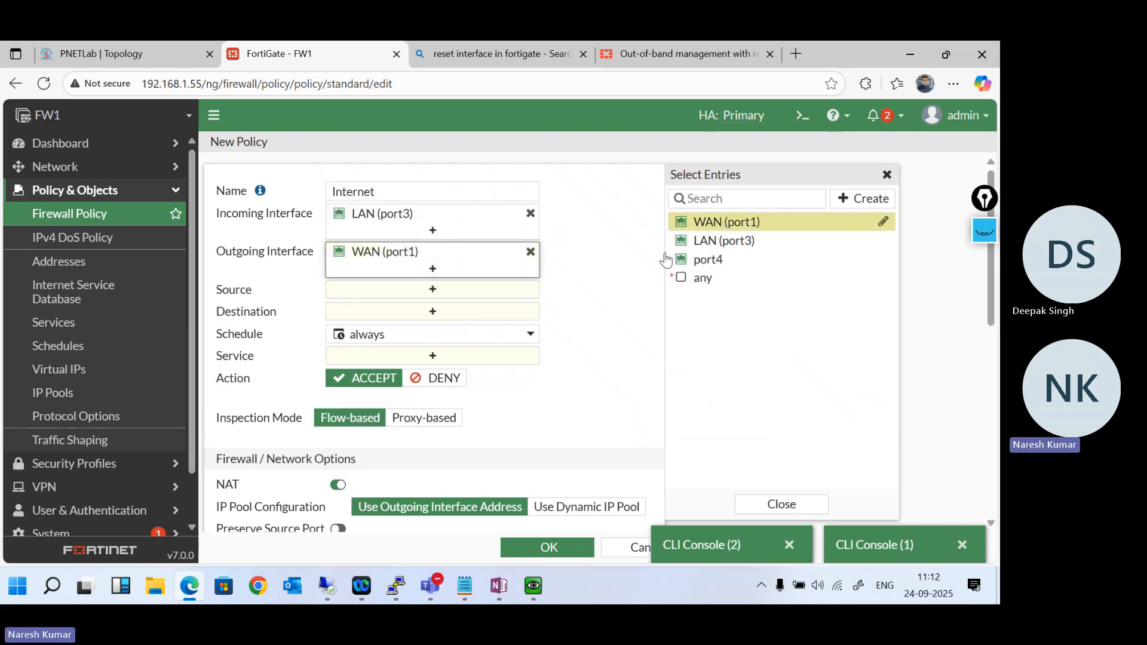
- Set the new policy's source and destination to all and its service to ALL
left_click(445, 297)
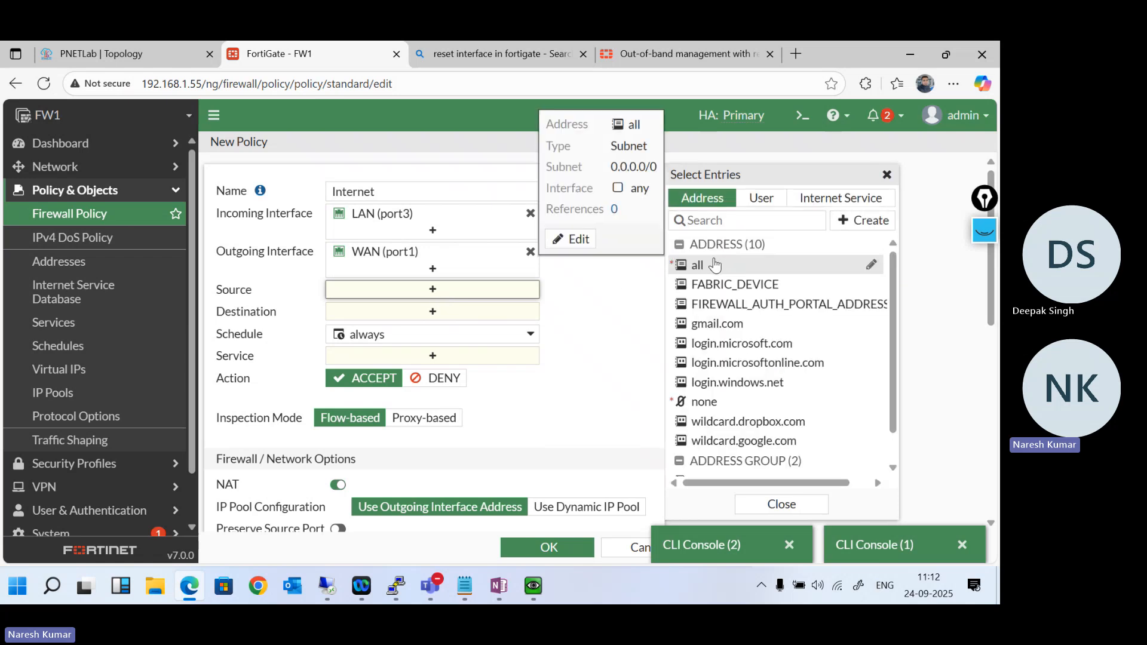
left_click(730, 264)
left_click(458, 331)
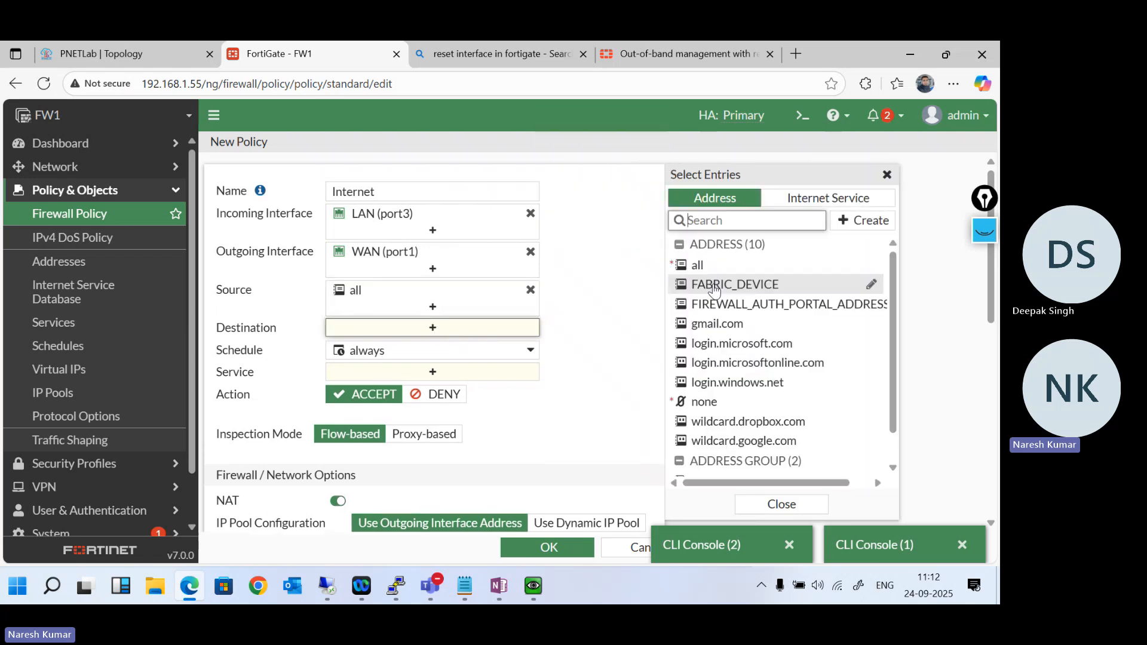
left_click(705, 264)
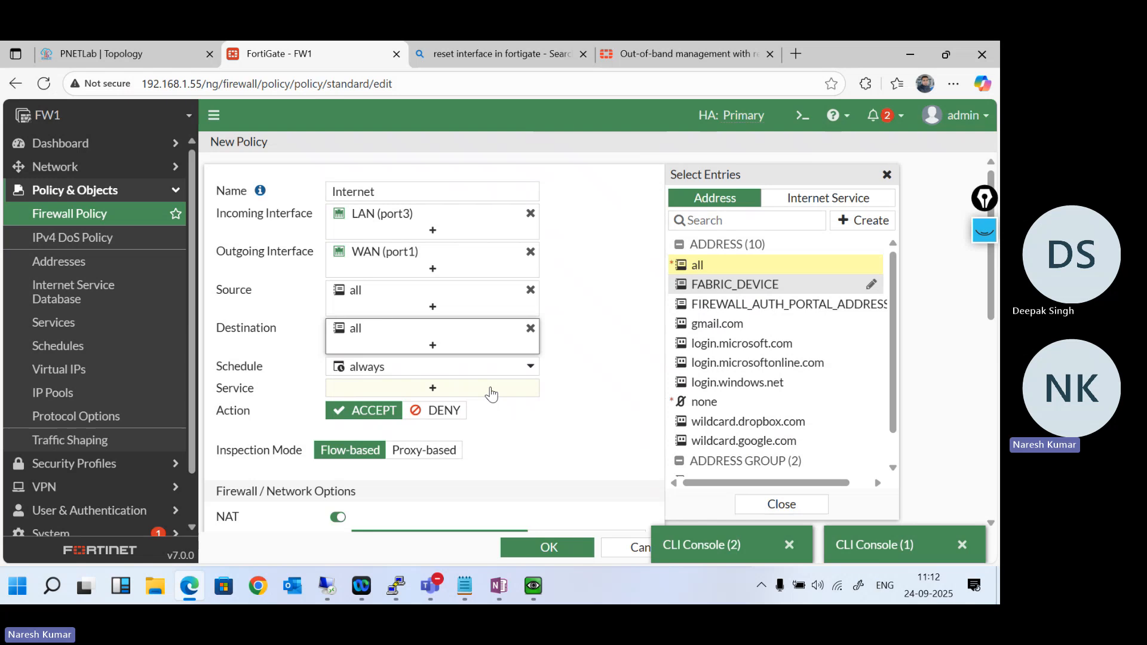
left_click(436, 389)
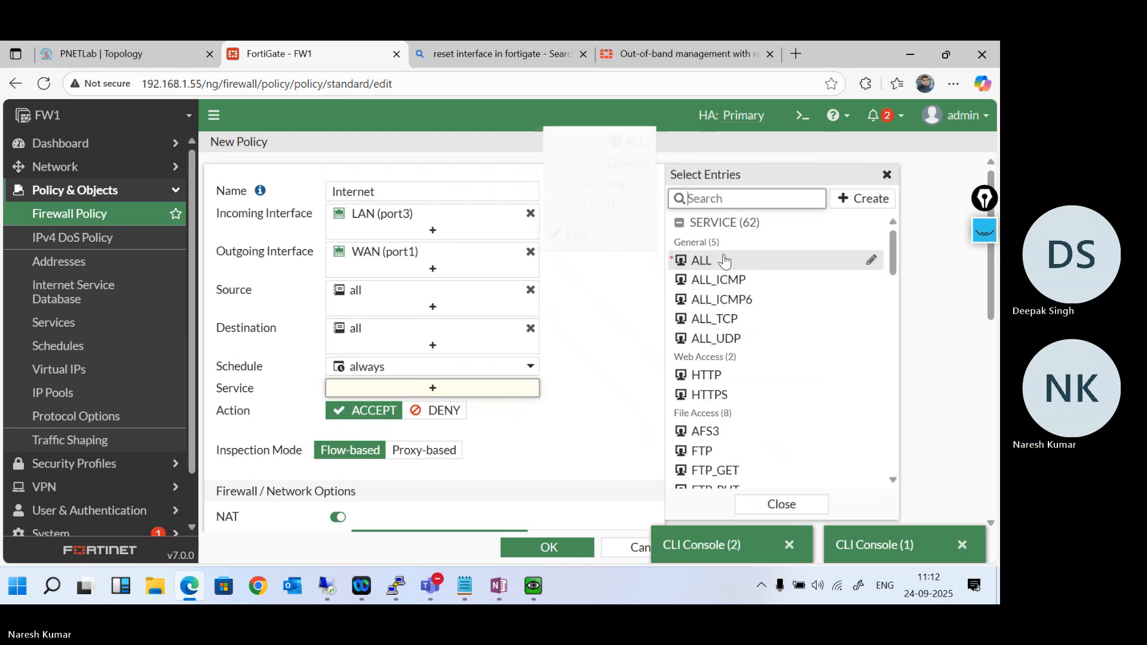
left_click(700, 261)
- Set the policy to log all sessions of allowed traffic and save it
scroll(583, 396, "down", 10)
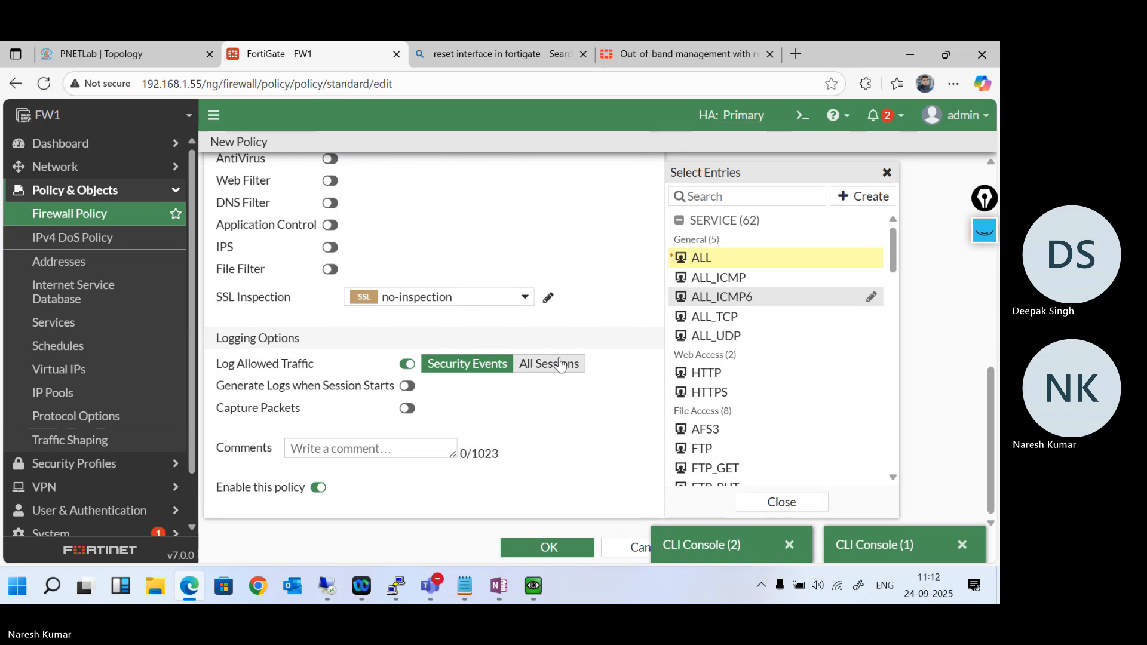
left_click(549, 364)
left_click(529, 545)
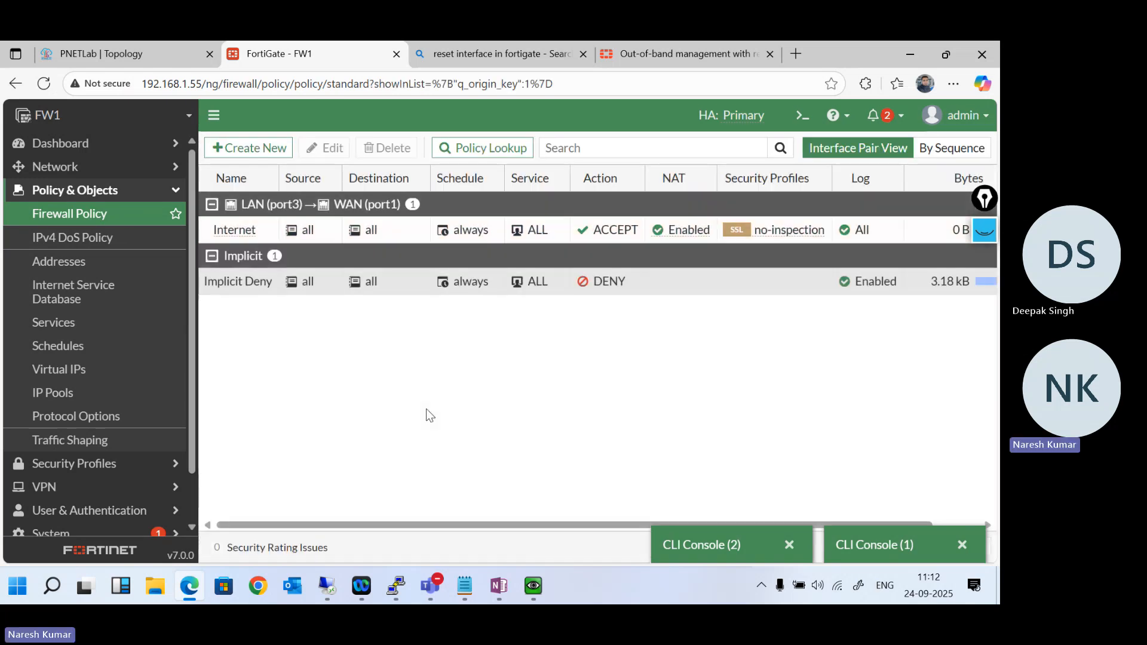
- Reopen CLI Console (2) and try to run "delete port4" in the interface configuration once more
left_click(717, 547)
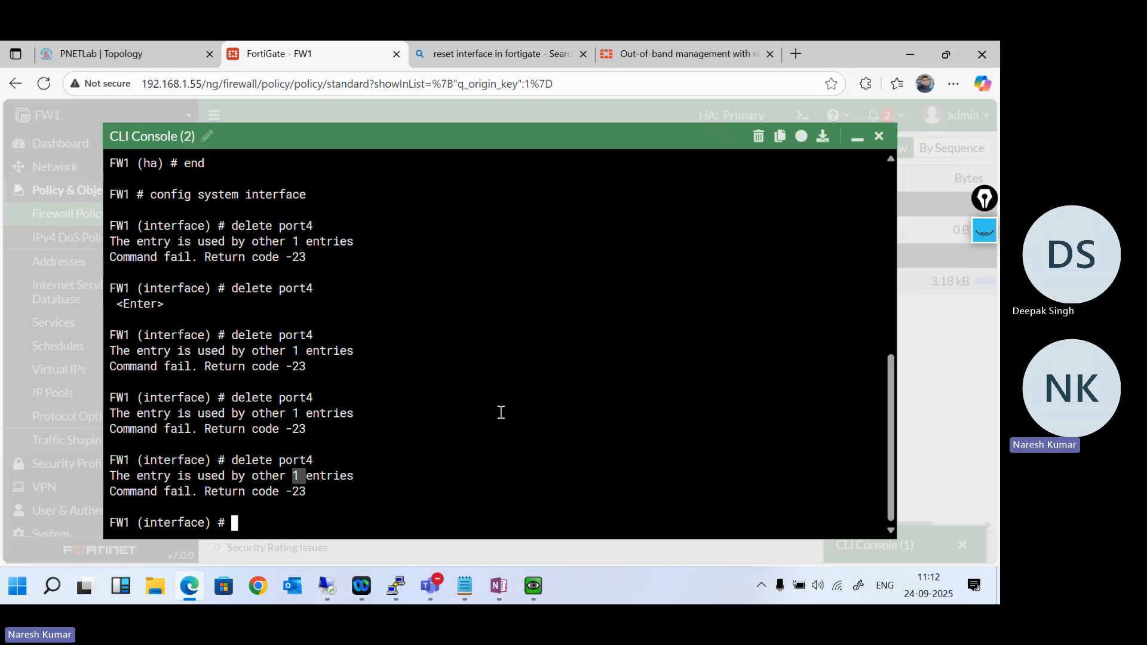
key("Return")
key("Return")
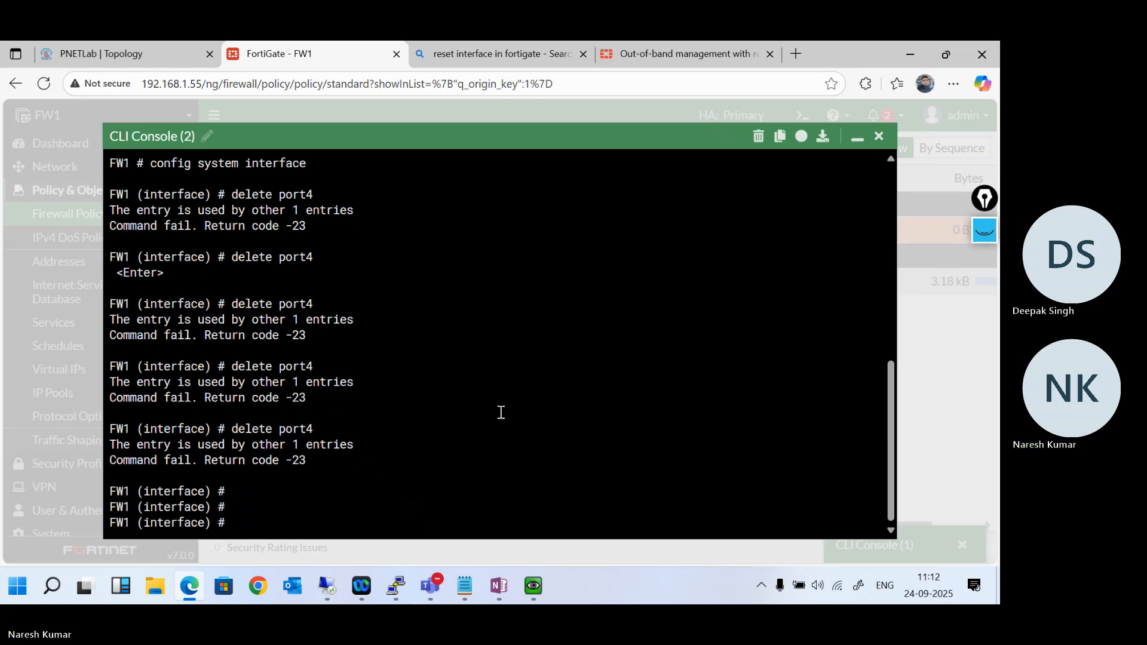
type("delete p")
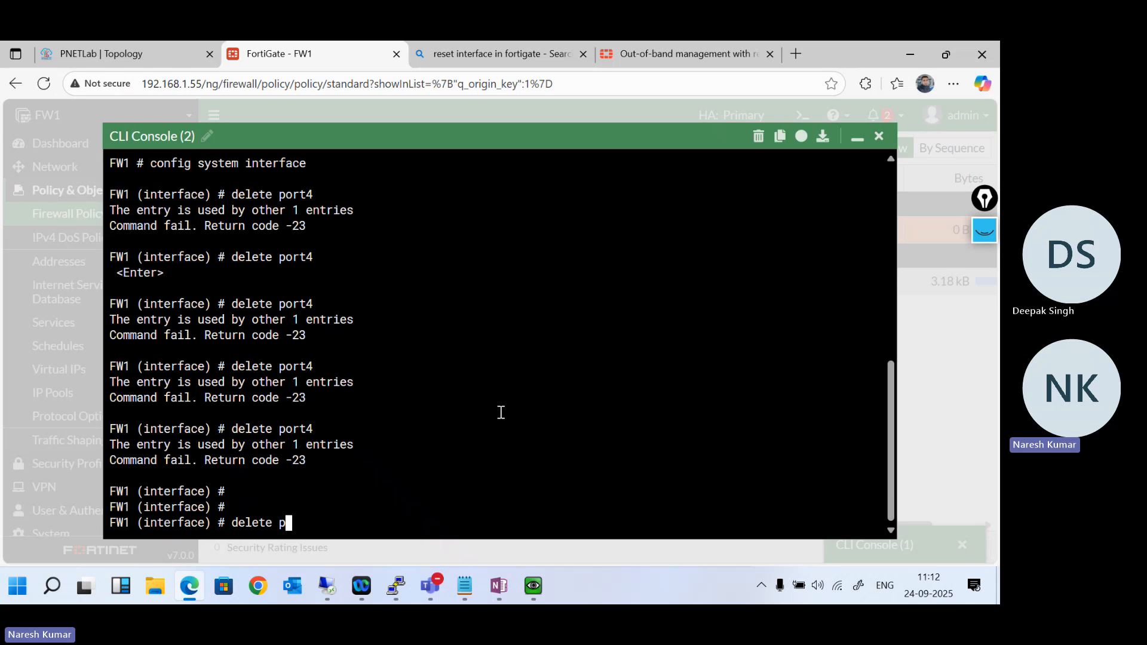
type("ort1")
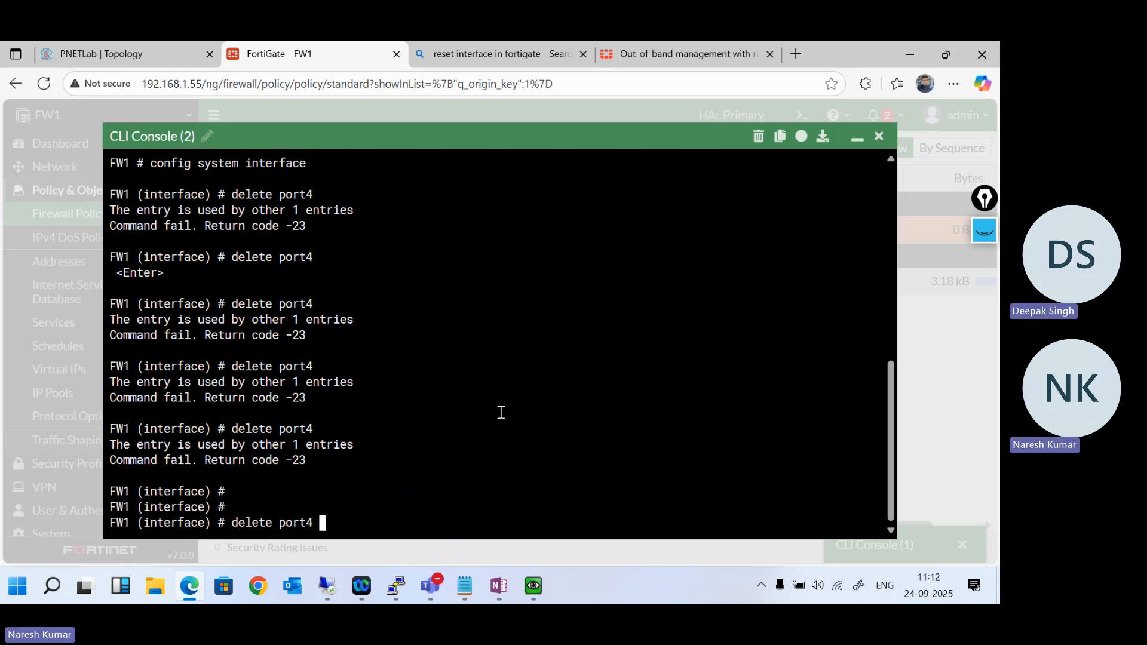
key("Return")
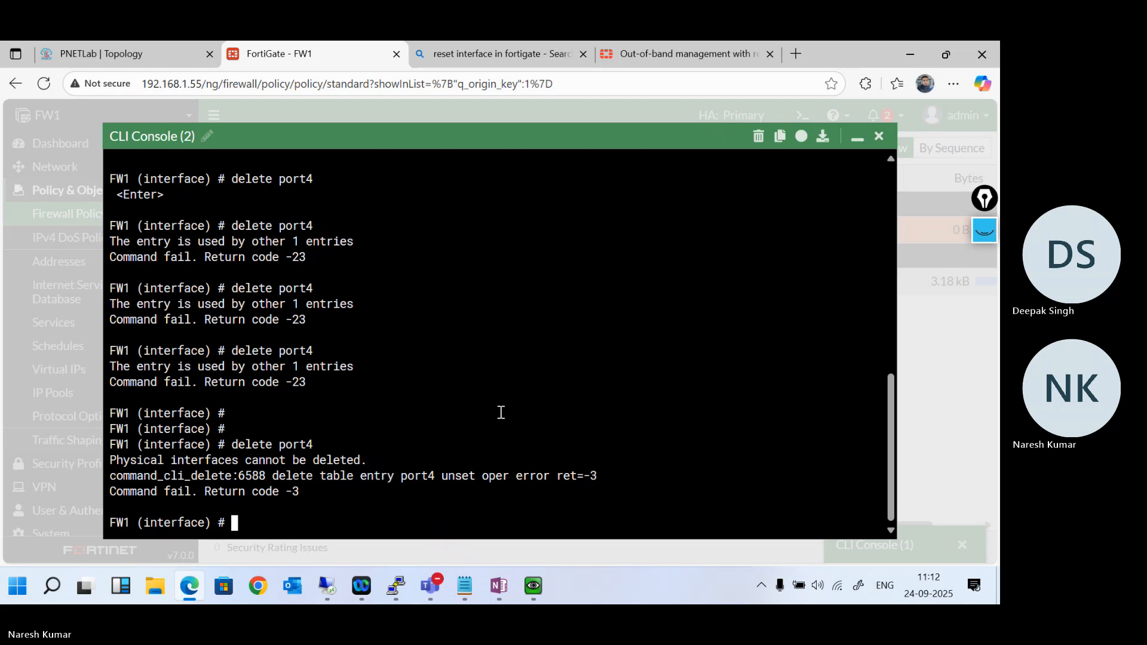
key("Return")
key("Return")
key("Return")
key("Return")
key("Return")
key("Return")
key("Return")
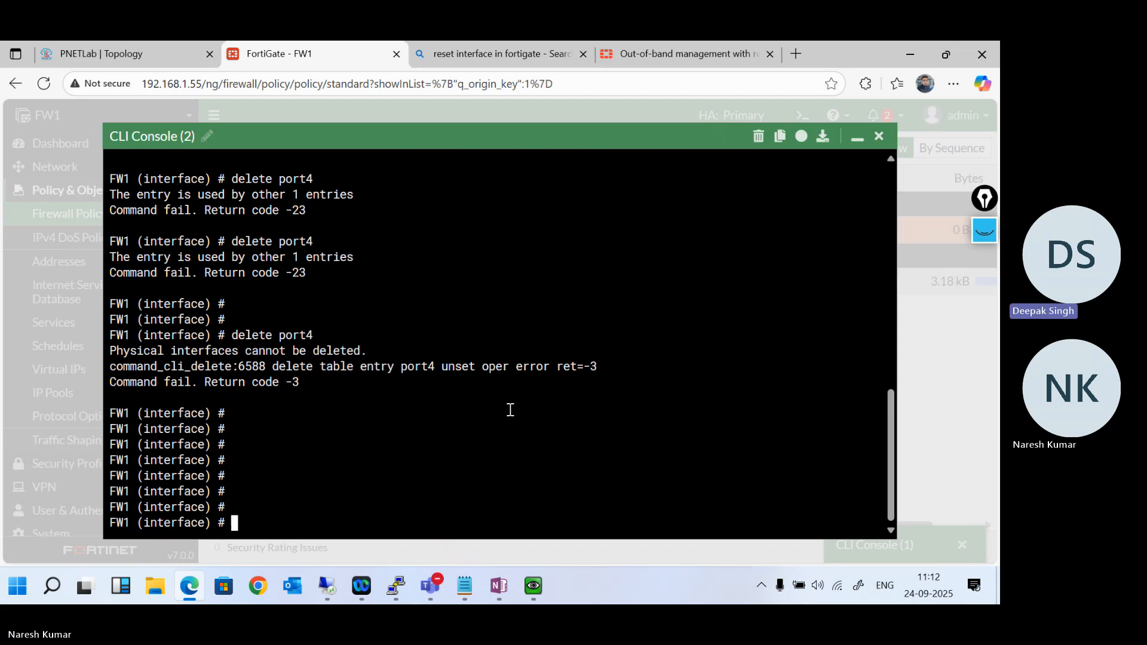
- Clear the partly entered command and list the commands available under "config system interface"
type("e")
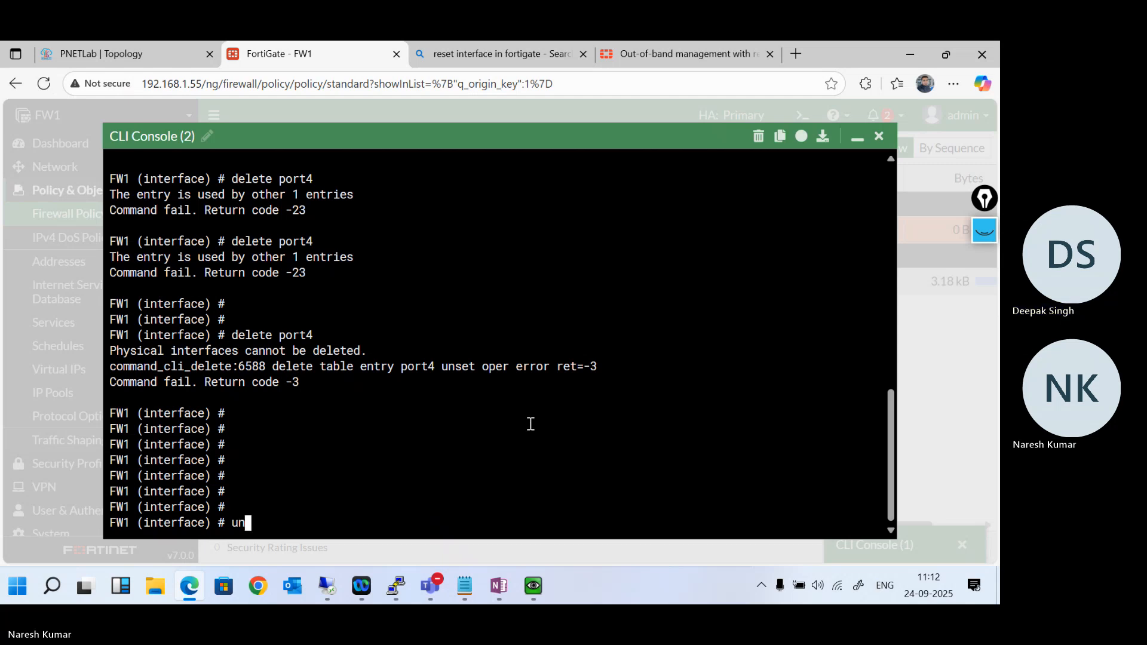
type("dit port2")
key("BackSpace")
key("BackSpace")
key("BackSpace")
key("BackSpace")
key("BackSpace")
key("BackSpace")
key("BackSpace")
key("BackSpace")
key("BackSpace")
key("BackSpace")
type("?")
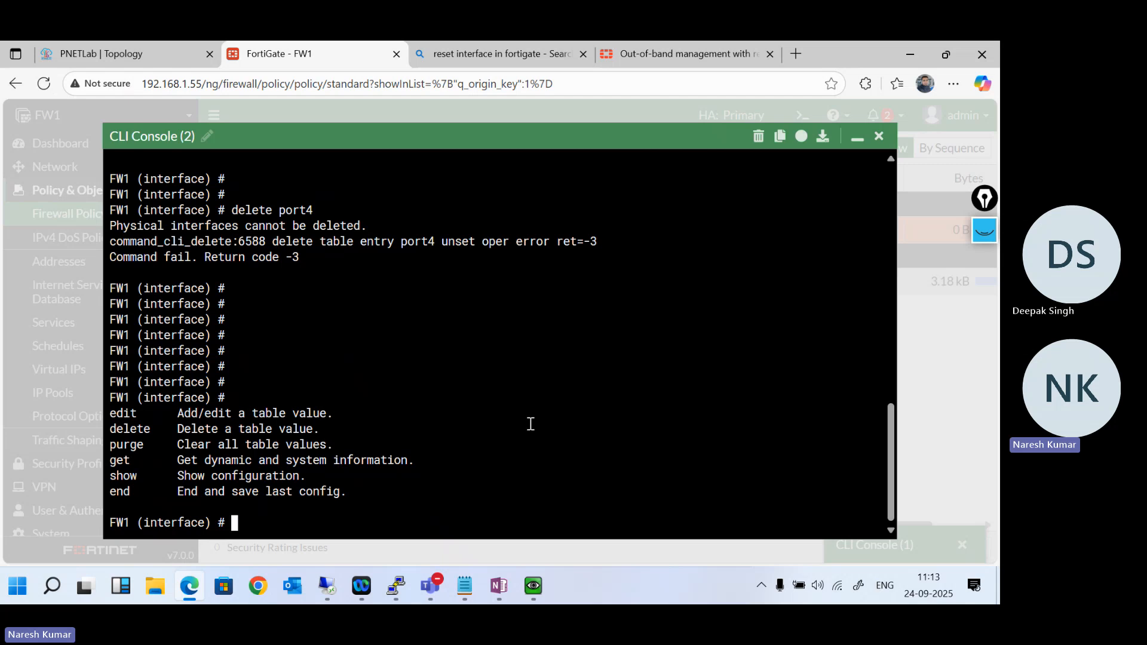
type("end")
- Leave the interface configuration with "end", enter "config system ha" and show the HA configuration
key("Return")
key("Return")
key("Return")
key("Return")
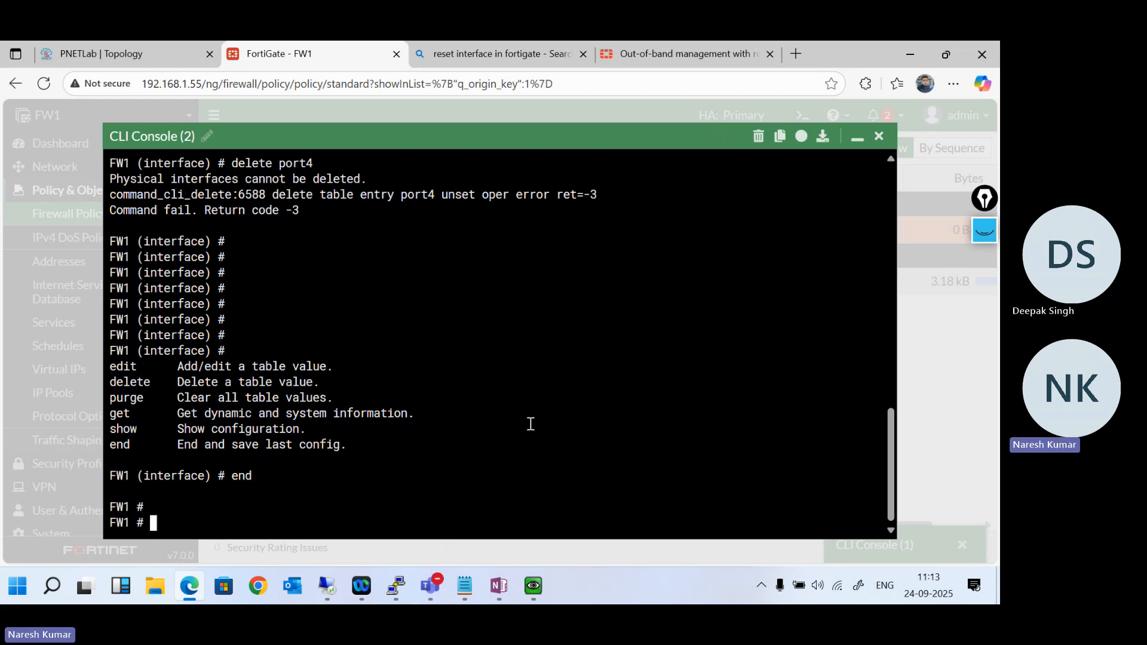
type("config system ha")
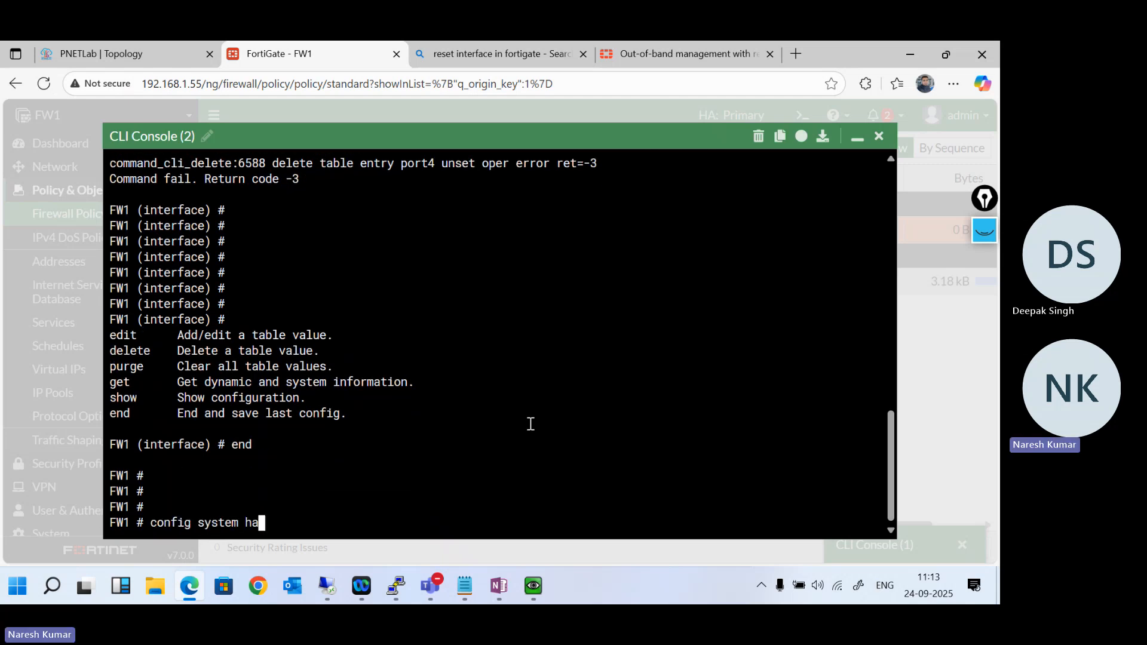
key("Return")
type("show")
key("Return")
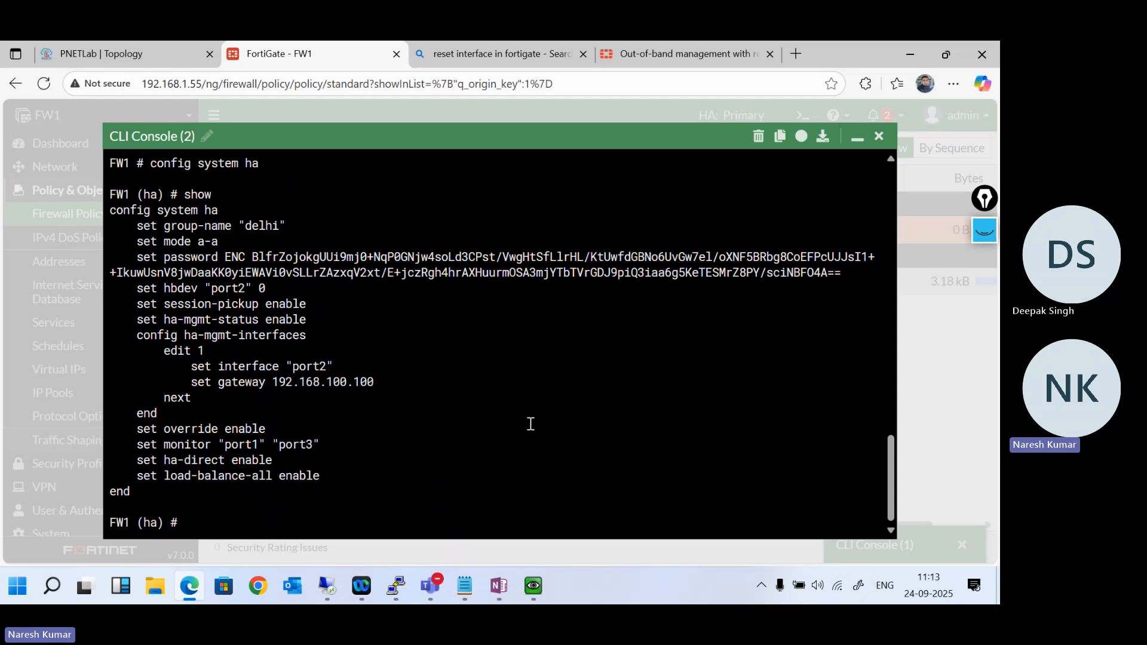
- Under "config ha-mgmt-interfaces", edit entry 1 and set its interface to port4
type("config ha")
key("Tab")
key("Return")
type("edit 1")
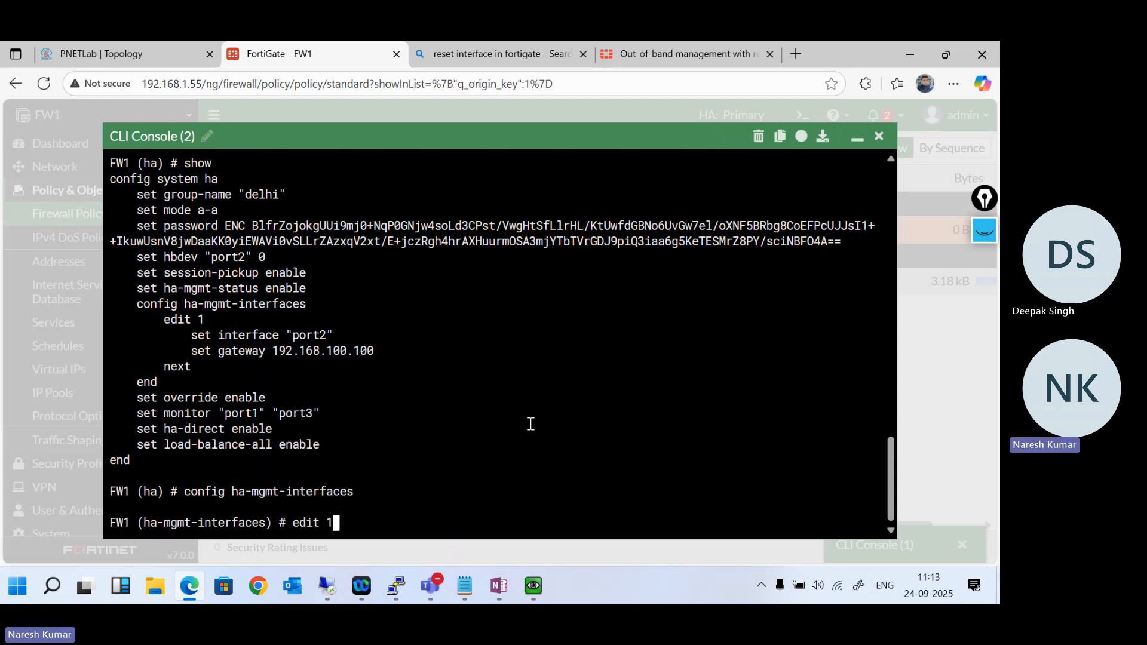
key("Return")
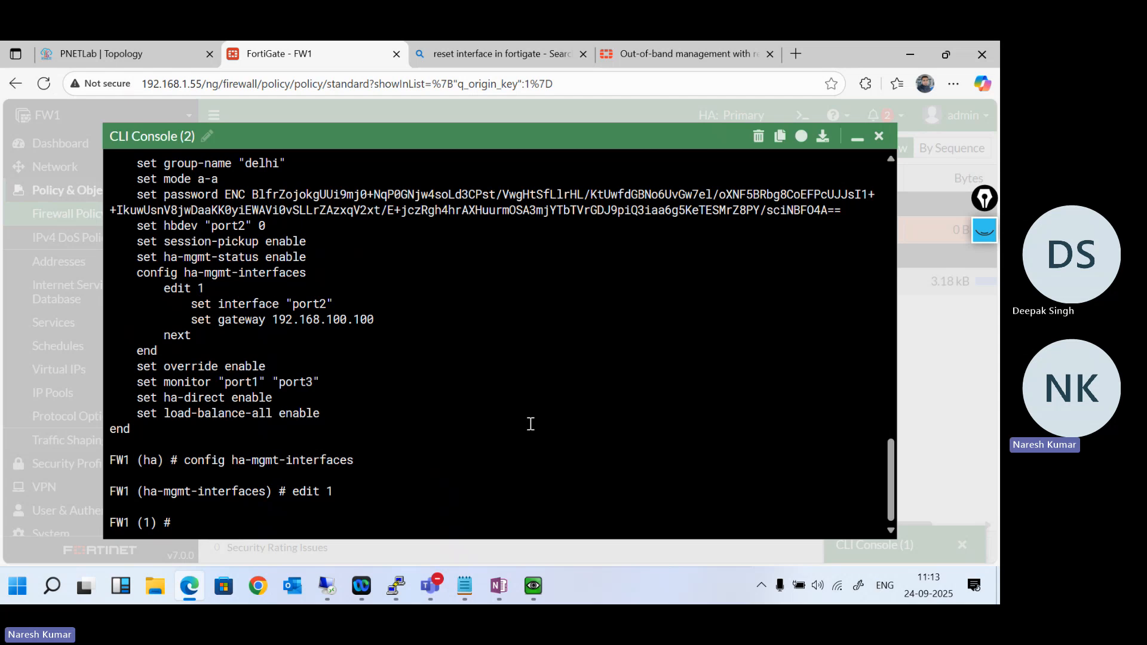
type("set ")
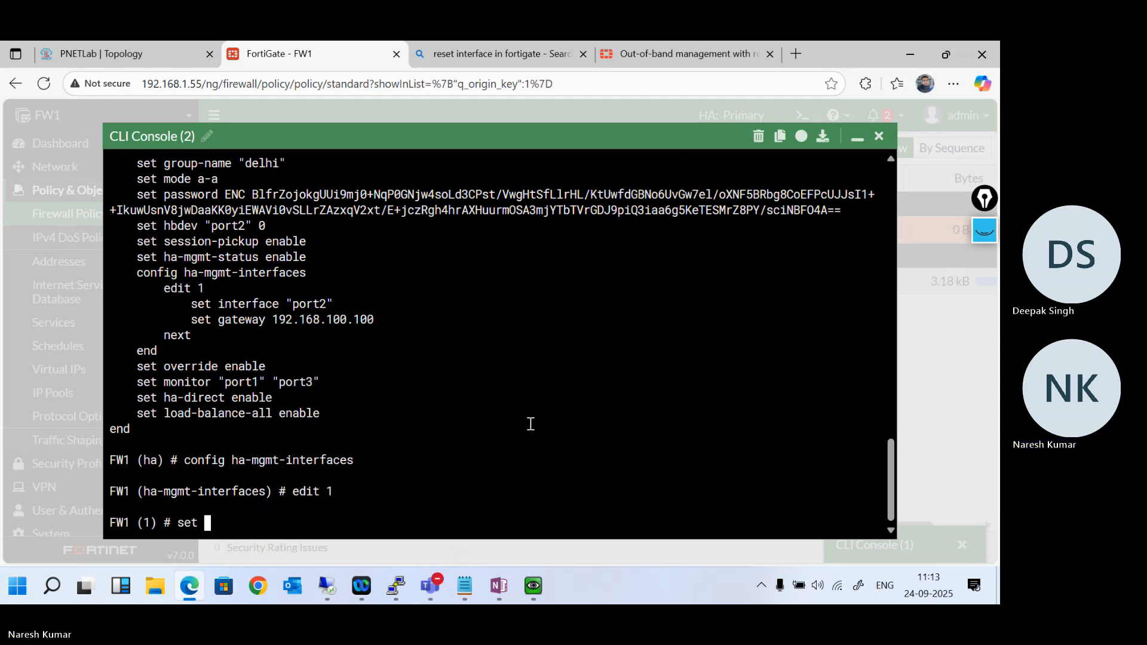
type("interface ")
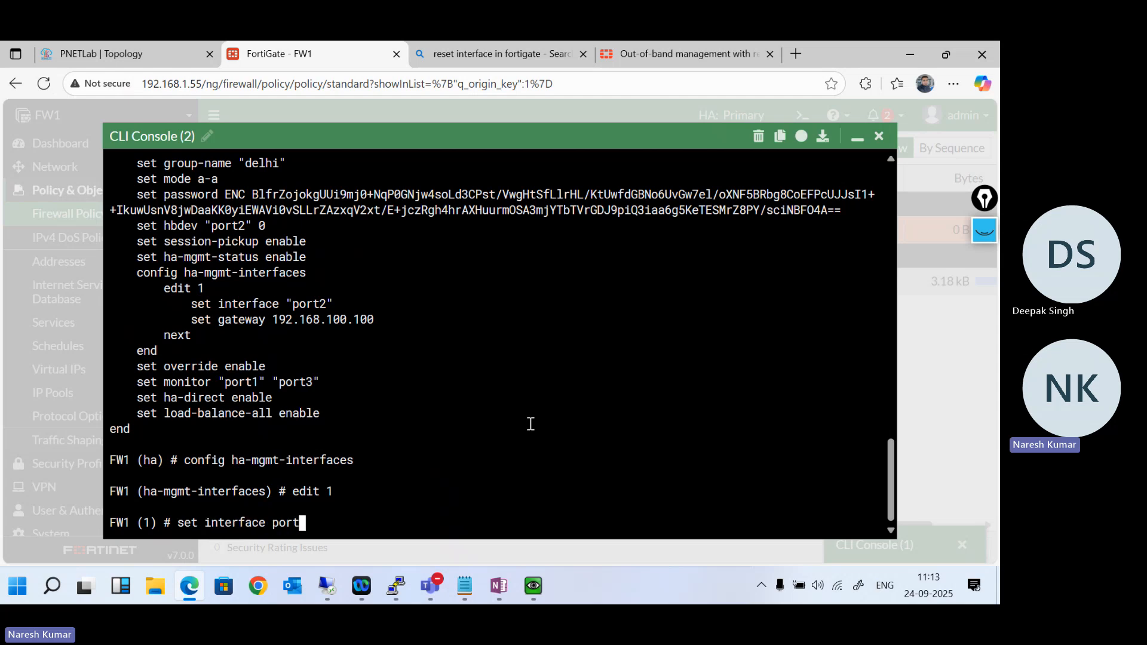
type("port4")
key("Return")
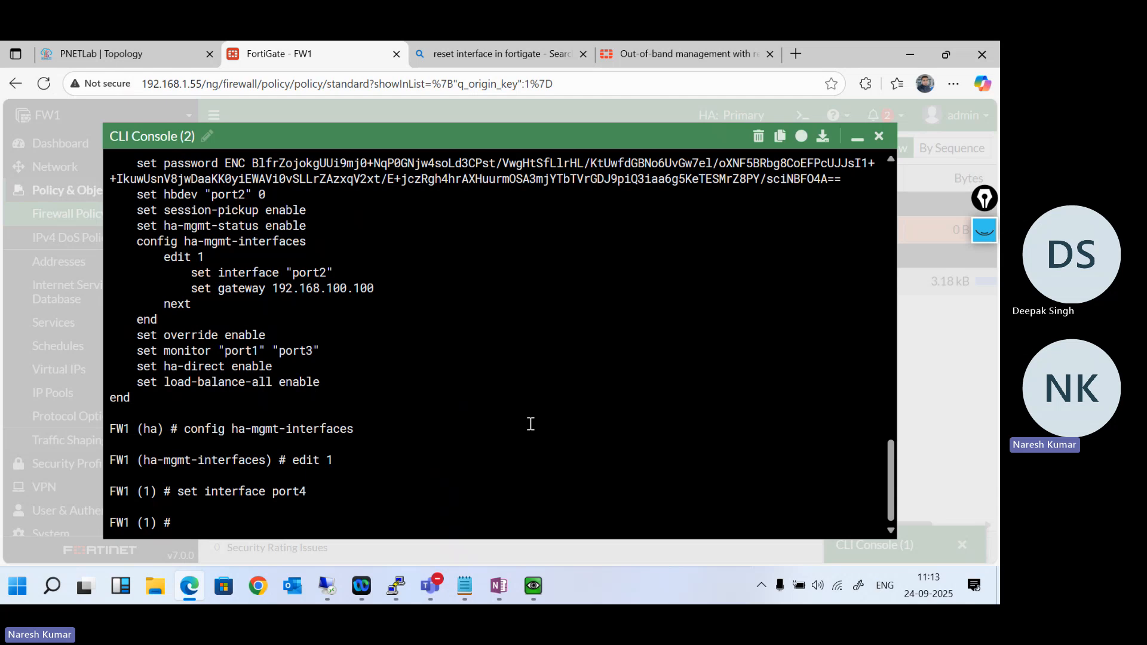
- Close entry 1 with "next" and return to the ha-mgmt-interfaces level
key("Return")
key("Return")
key("Return")
key("Return")
key("Return")
key("Return")
key("Return")
key("Return")
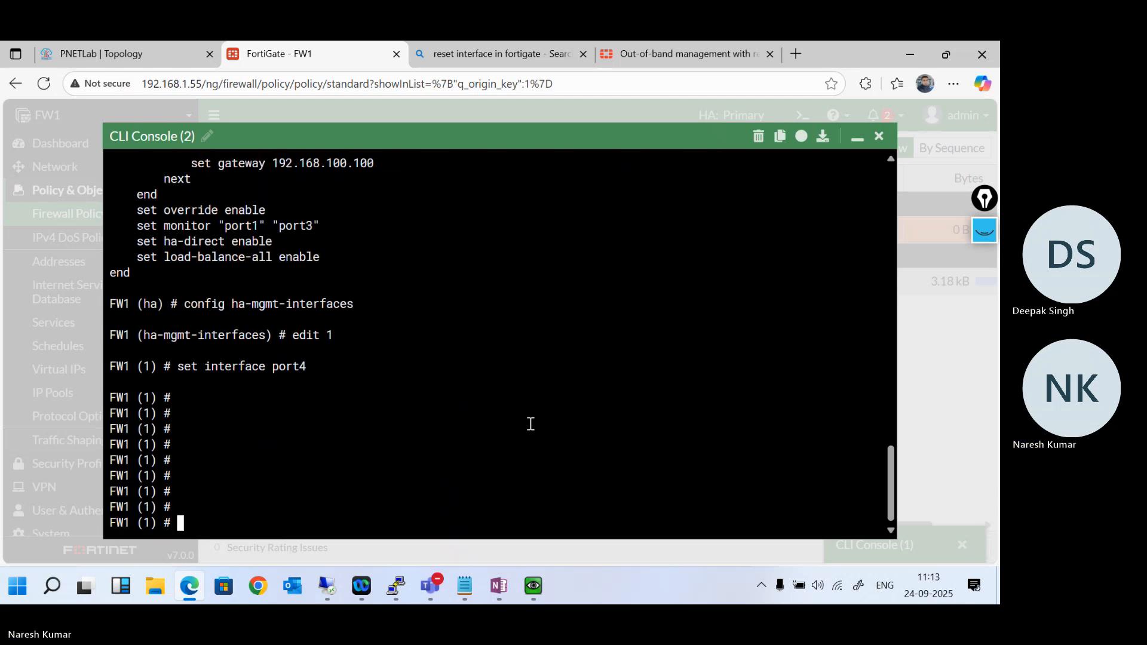
key("Return")
key("Return")
key("Return")
type("n")
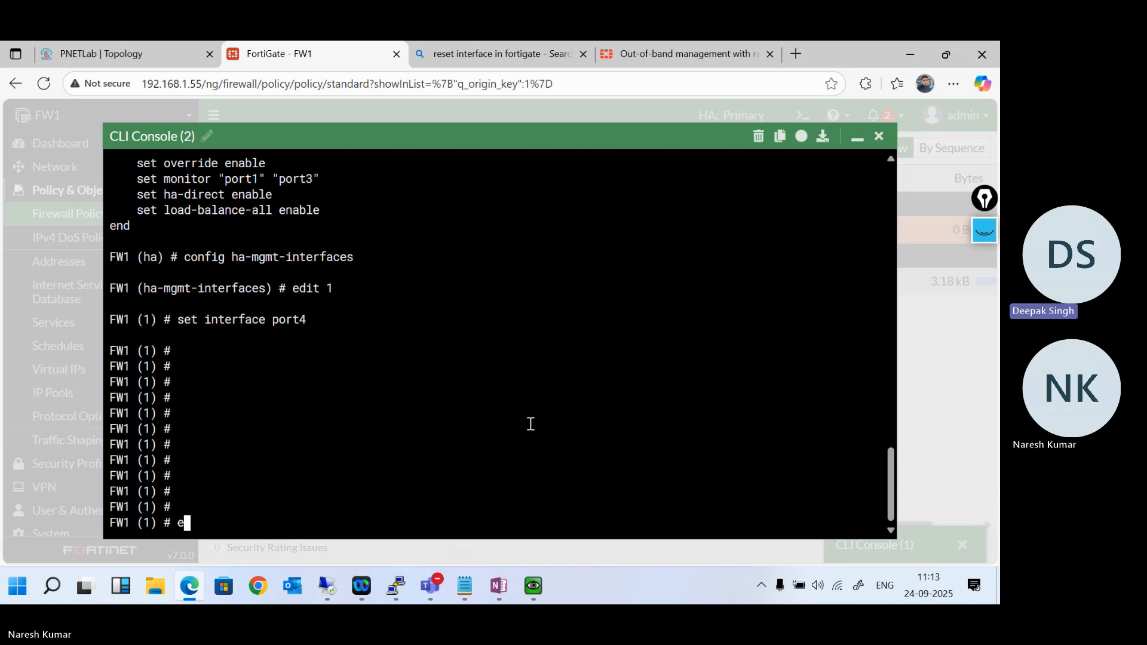
type("ext")
key("Return")
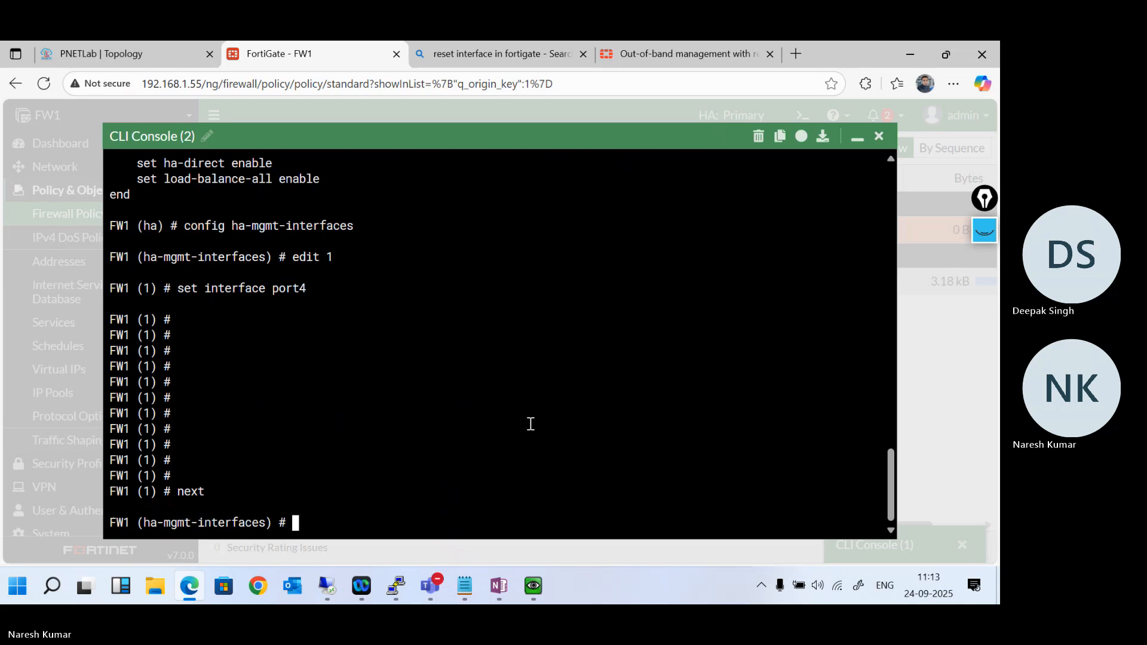
- Try to run "set ha" and "exit" at the ha-mgmt-interfaces level
type("end")
key("BackSpace")
key("BackSpace")
key("BackSpace")
type("set ha")
key("Tab")
key("BackSpace")
key("BackSpace")
key("BackSpace")
key("BackSpace")
key("BackSpace")
key("BackSpace")
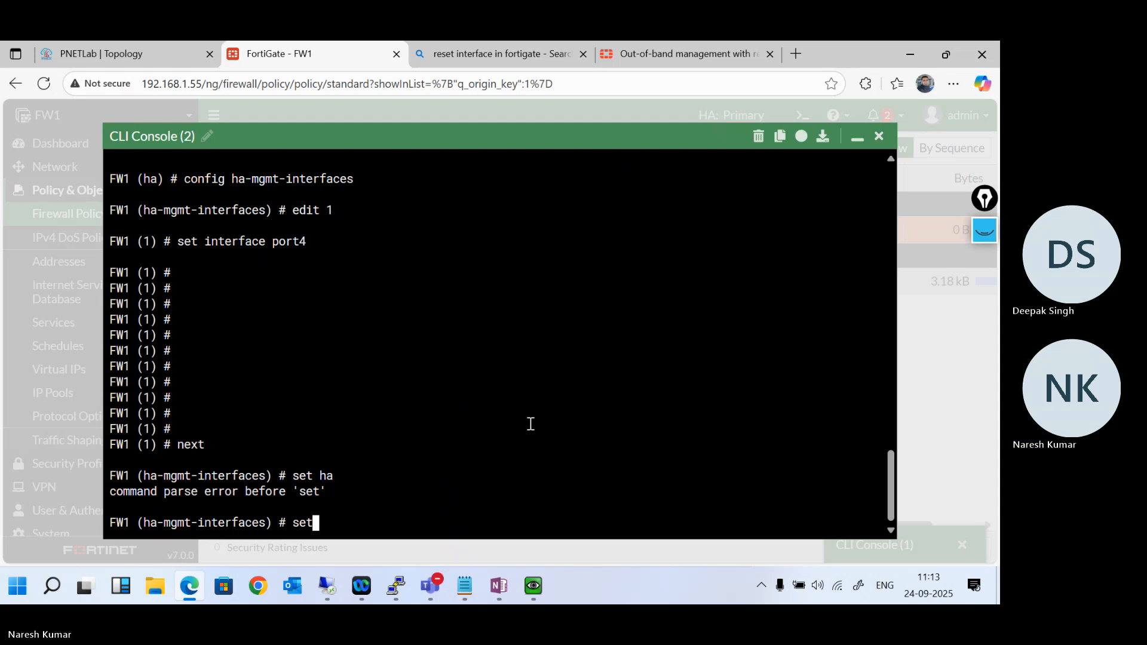
type("exit")
key("Return")
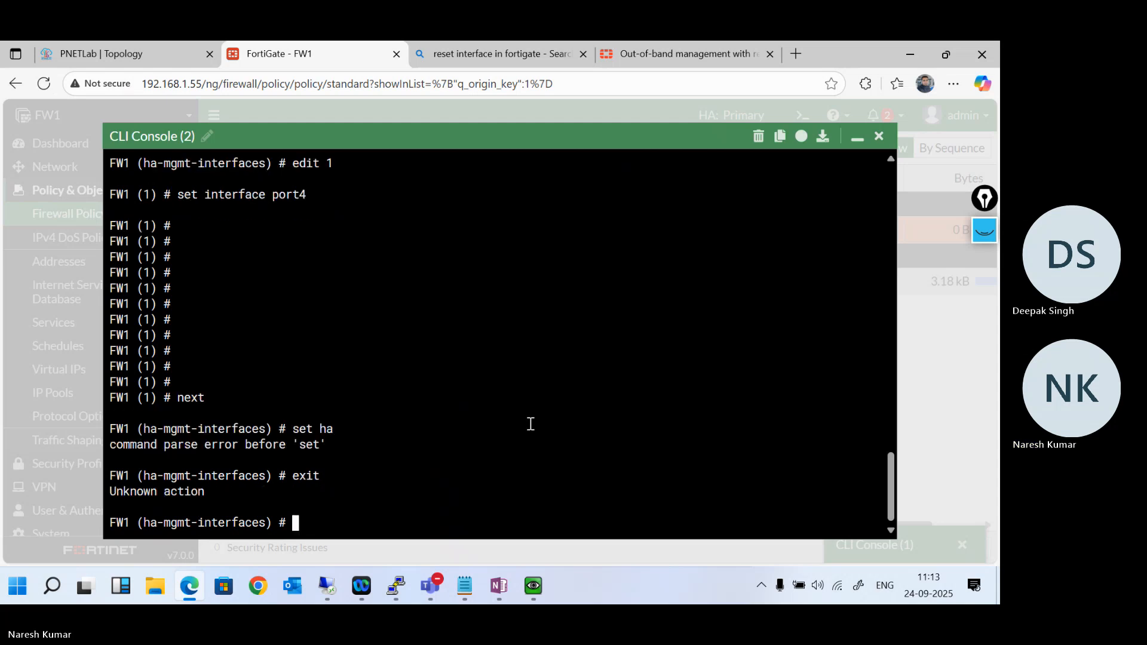
- List the commands available at the ha-mgmt-interfaces level
type("se")
key("BackSpace")
key("BackSpace")
key("question")
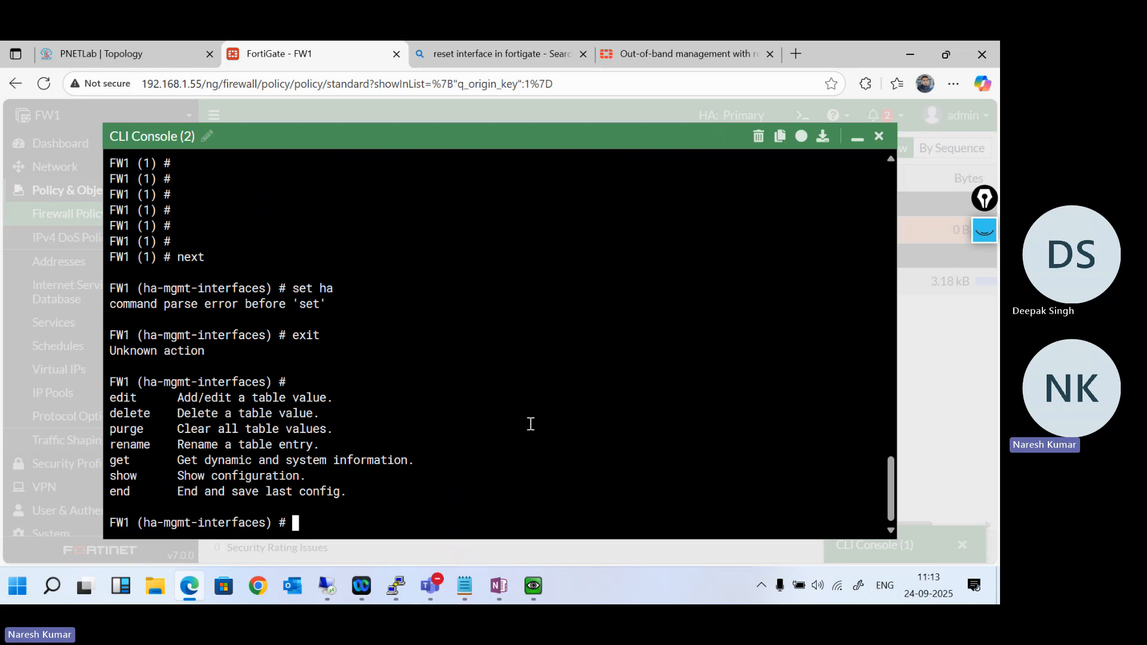
- Try a bare "set" at the ha-mgmt-interfaces level, clear the leftover text and return to the HA configuration with "end"
type("set")
key("Return")
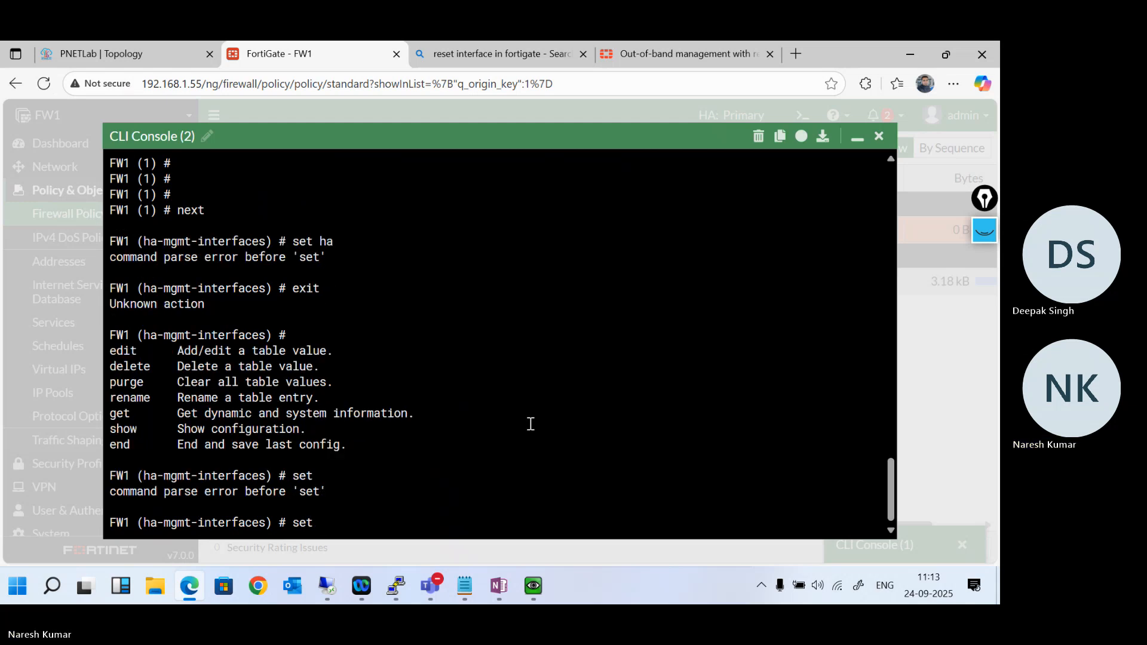
key("BackSpace")
key("BackSpace")
key("BackSpace")
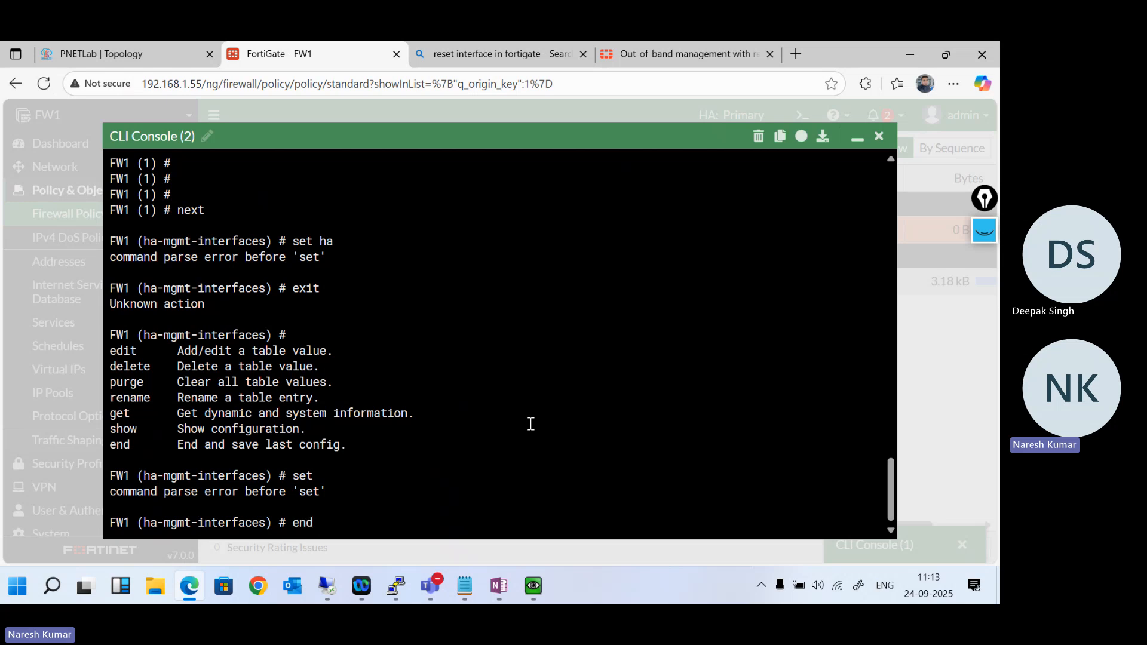
key("Return")
key("Return")
key("Return")
key("Return")
key("Return")
- Enable ha-direct in the HA configuration with "set ha-direct enable"
type("se")
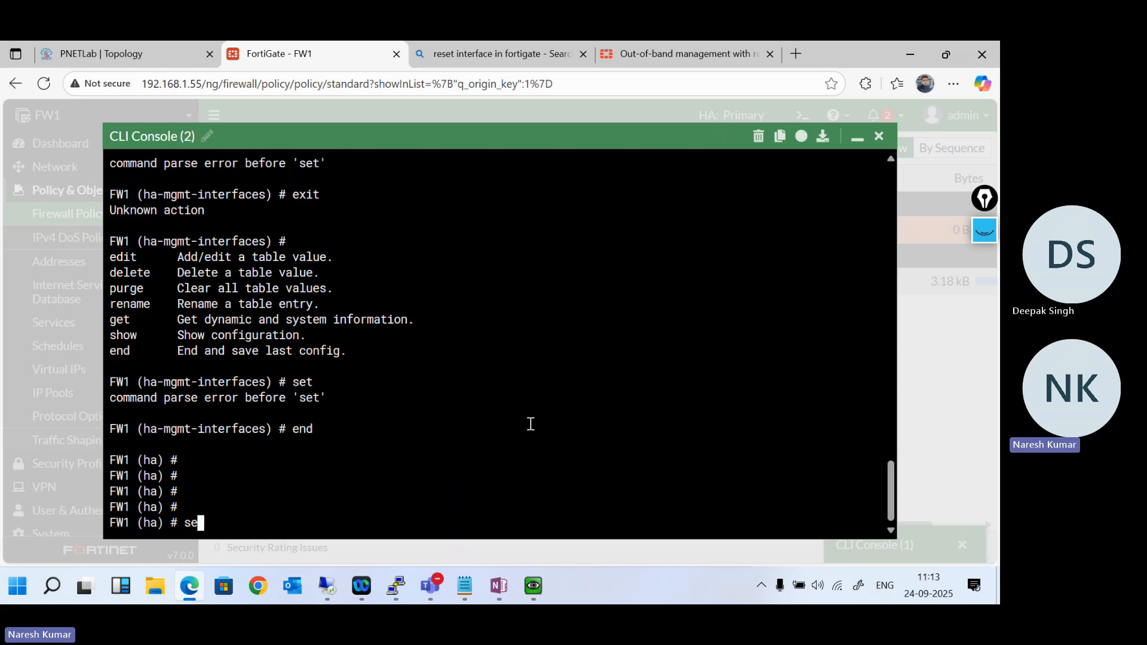
type("t ha")
key("Tab")
key("Tab")
key("Tab")
key("Tab")
type("enable")
key("Return")
key("Return")
key("Return")
key("Return")
- Save and leave the HA configuration on FW1 with "end"
type("en")
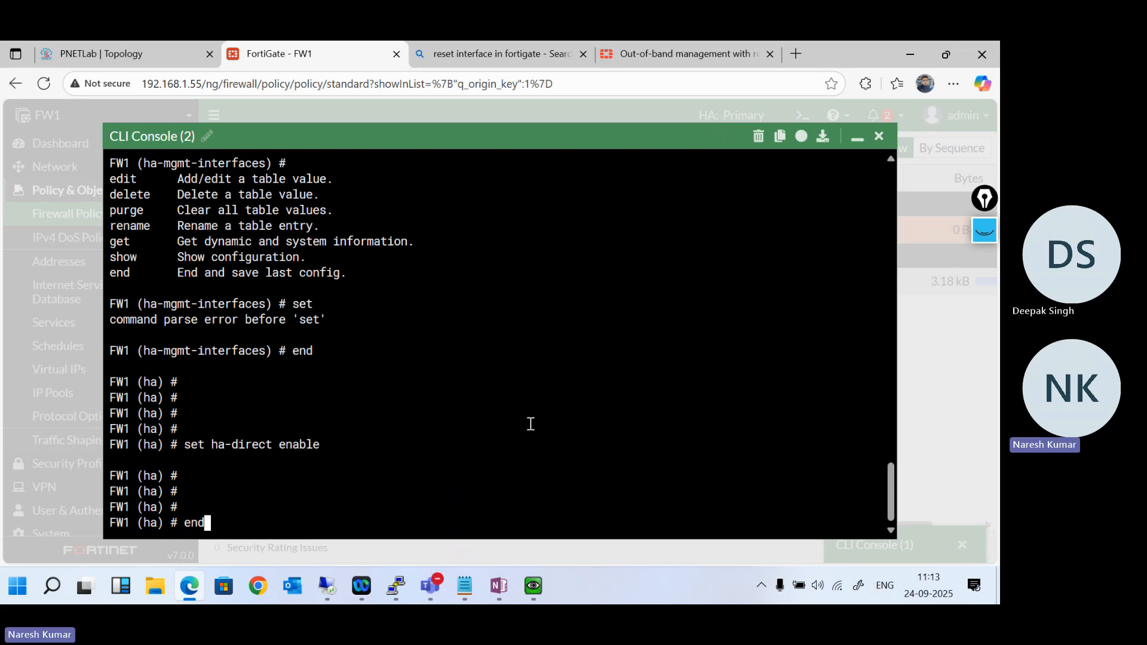
type("d")
key("Return")
key("Return")
key("Return")
key("Return")
key("Return")
key("Return")
key("Return")
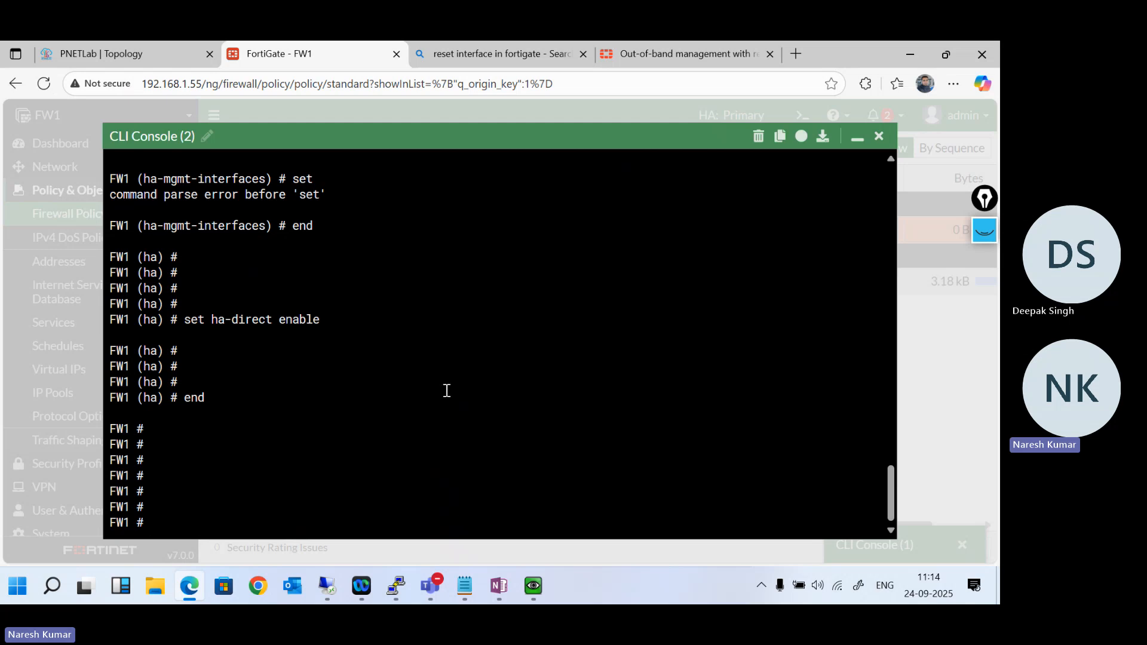
- Switch to CLI Console (1) on FW2 and show its HA configuration with "show system ha"
left_click(857, 137)
left_click(892, 550)
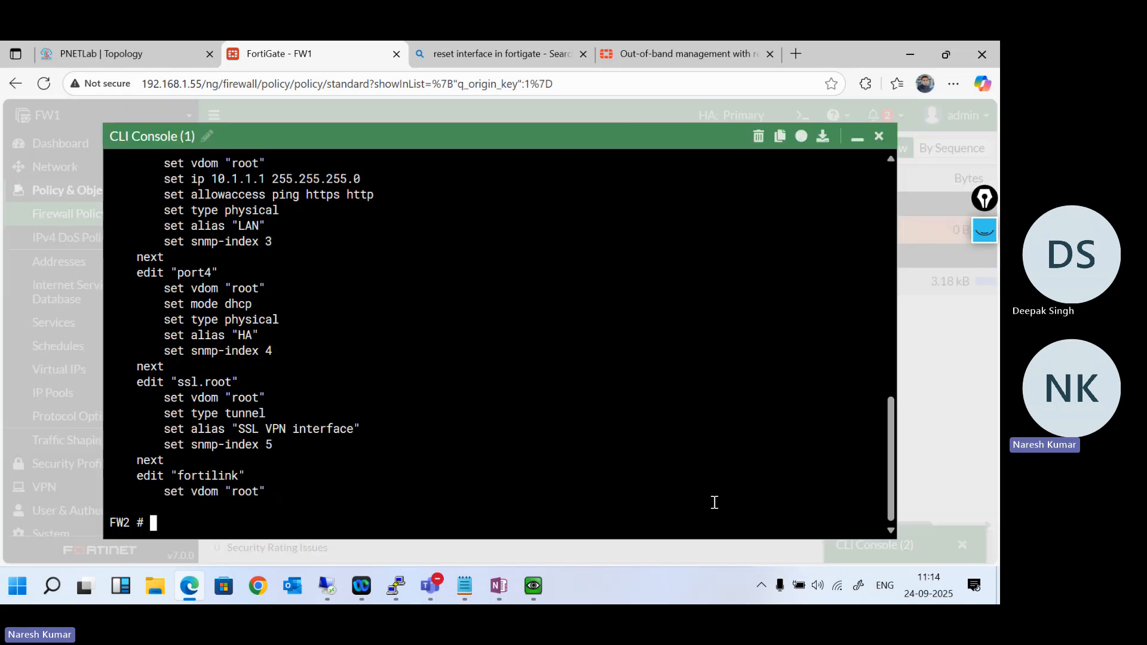
key("Return")
key("Return")
key("Return")
type("show system ha")
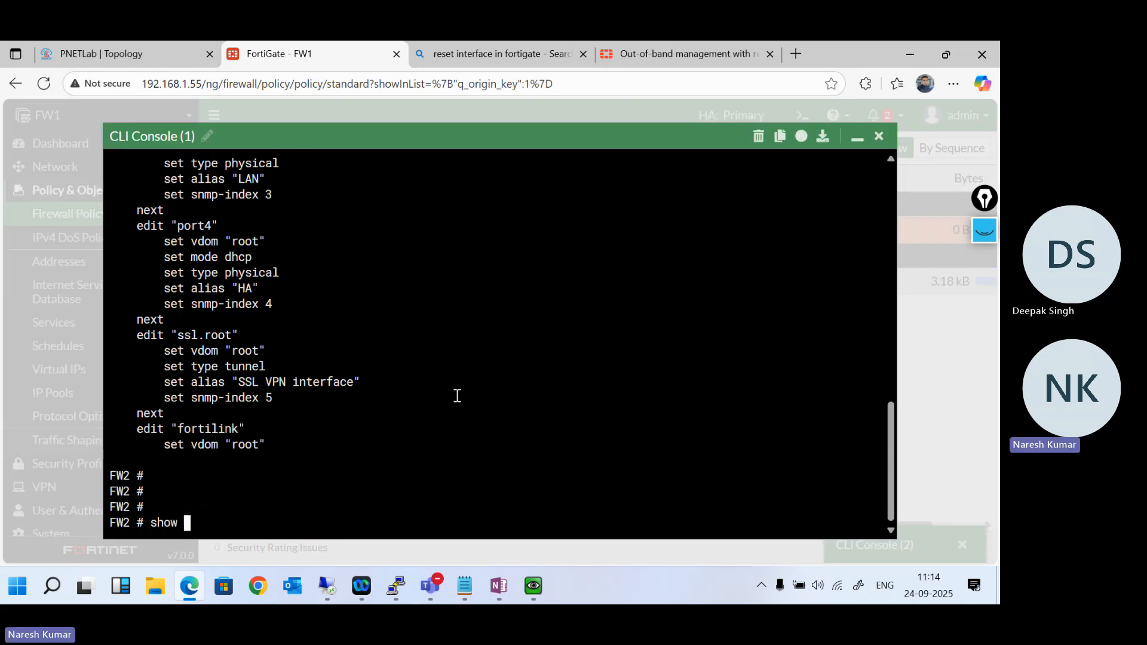
key("Return")
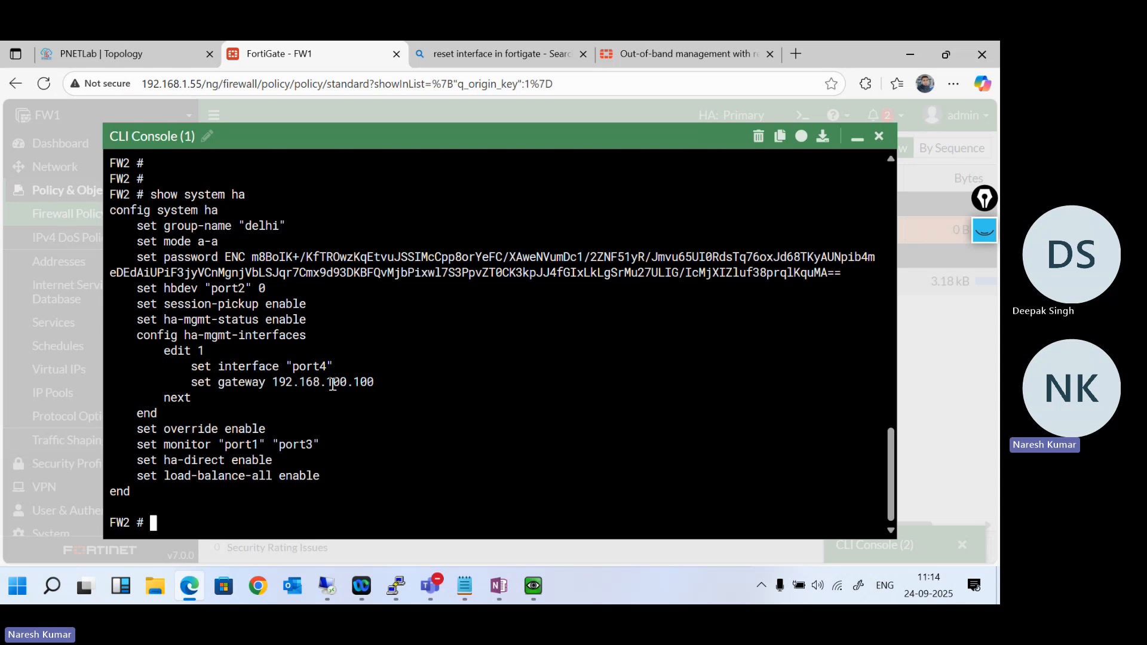
- Run "show system interface" on FW2, page through to the port4 settings and quit the listing
key("Return")
key("Return")
key("Return")
key("Return")
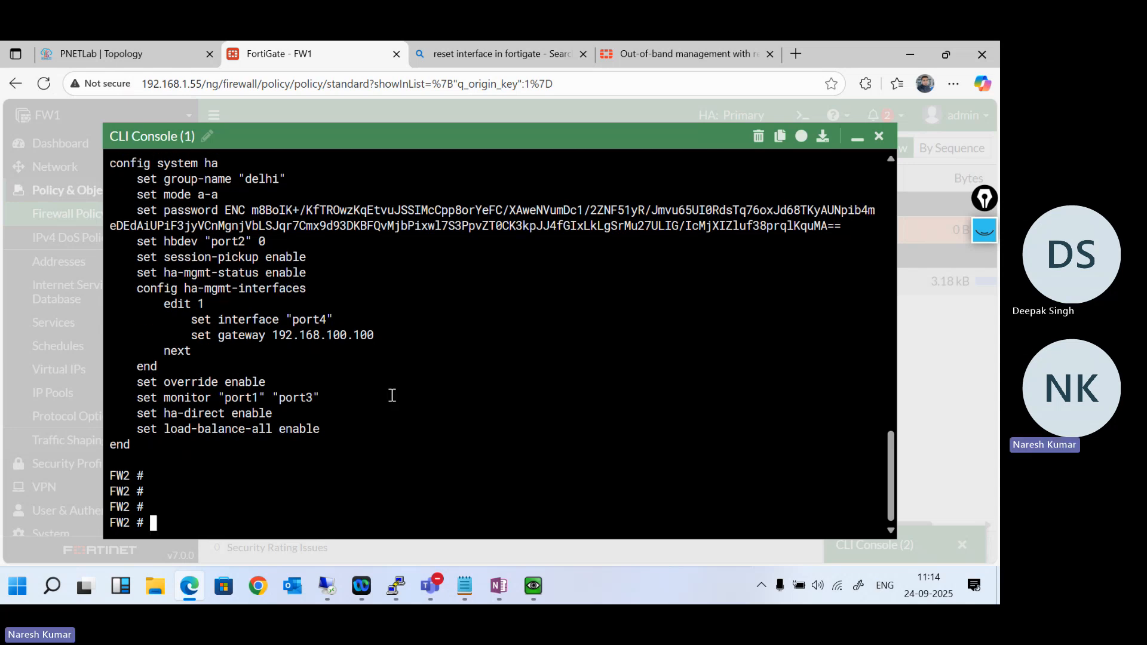
type("sh")
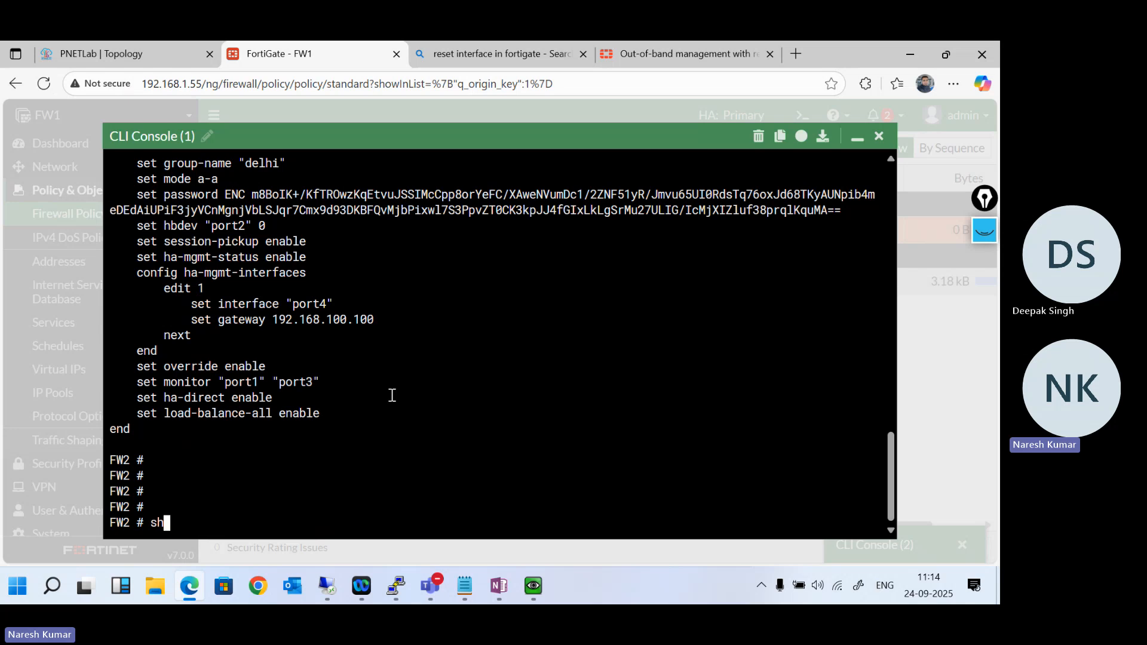
type("ow in")
key("BackSpace")
type("system interface")
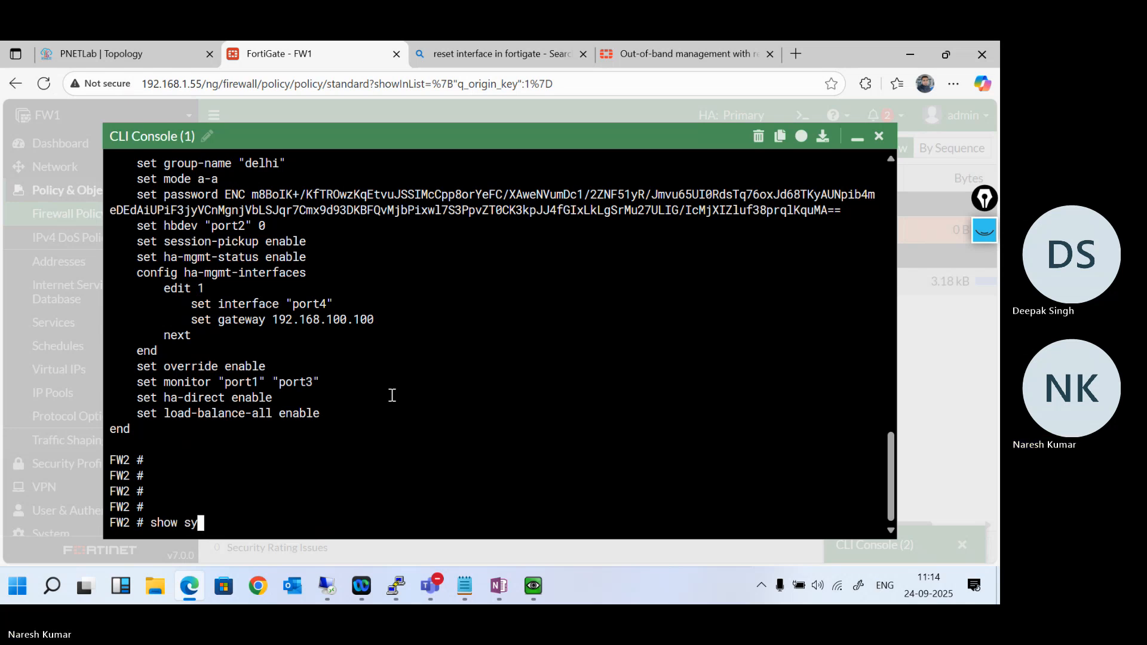
key("Return")
key("Return")
key("Return")
key("Return")
key("Return")
key("Return")
key("Return")
key("Return")
key("Return")
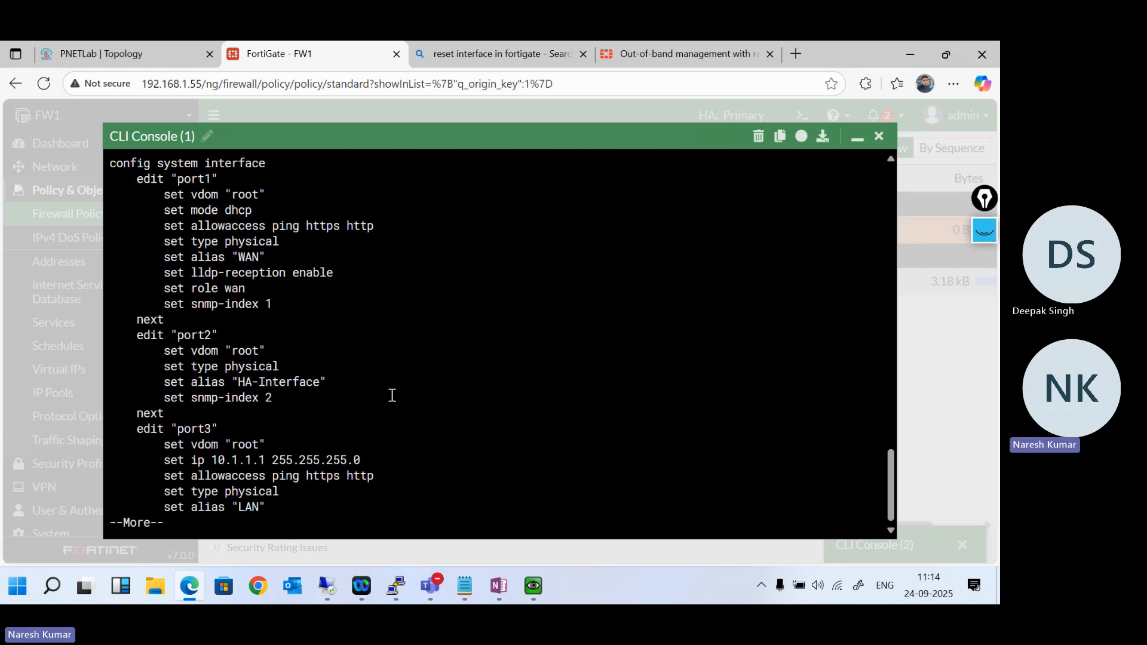
key("Return")
key("Return")
key("Return")
key("Return")
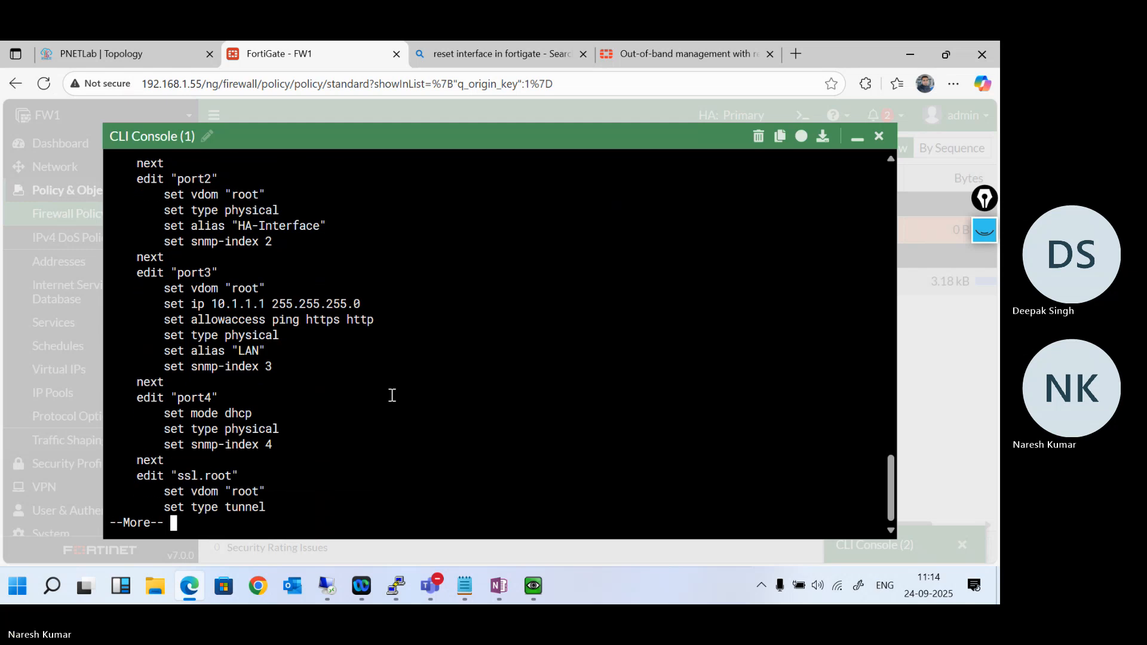
type("qconfig system interface")
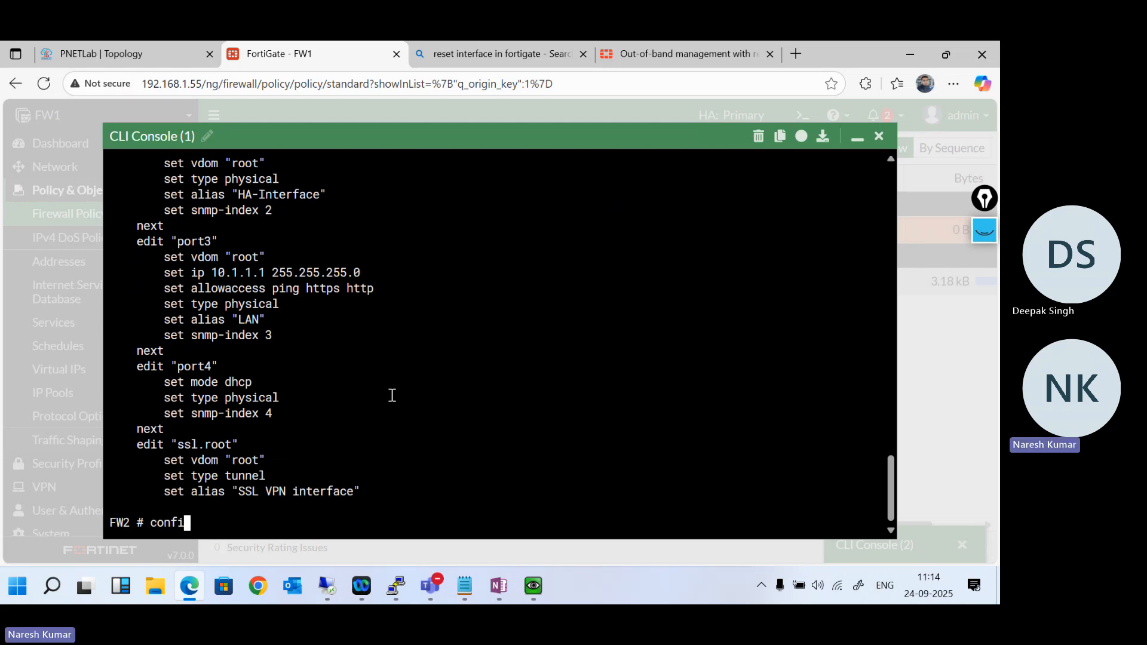
- Enter "config system interface" on FW2, edit port4 and try to set its IP to 192.168.100.2/24
key("Return")
type("e")
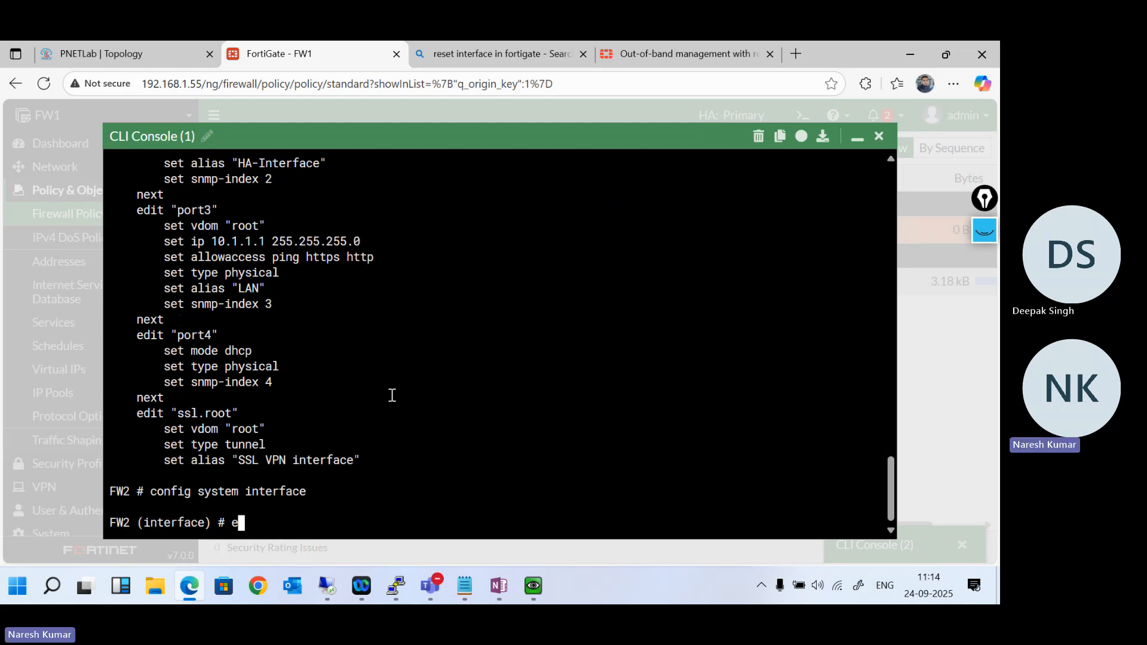
type("dit port4")
key("Return")
type("se")
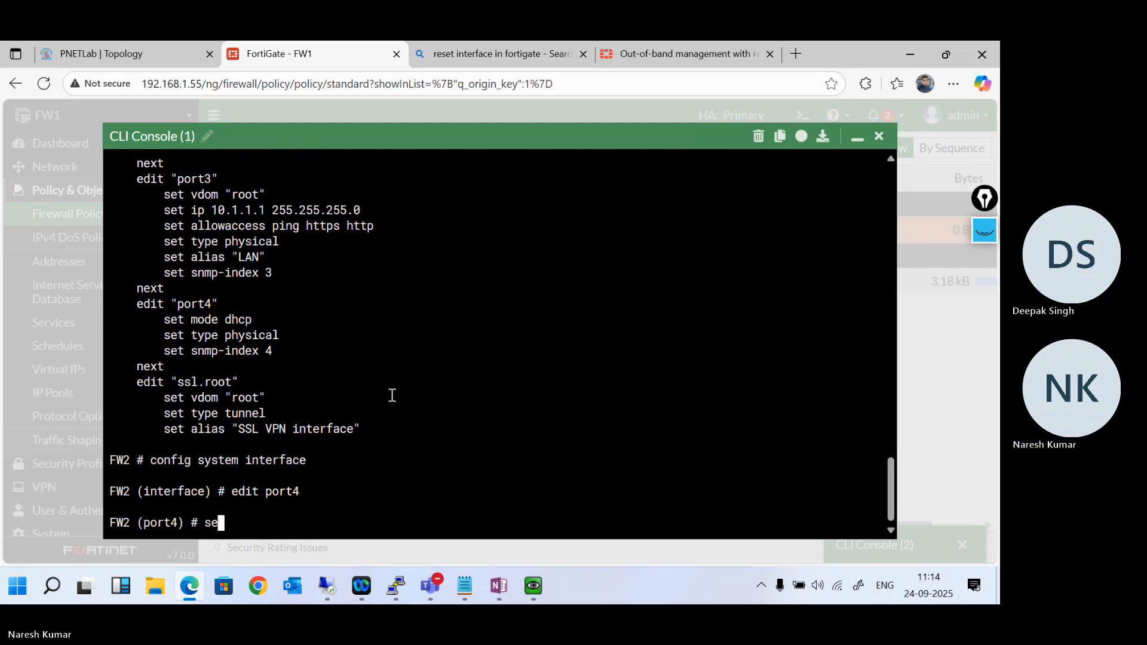
type("t ip 192")
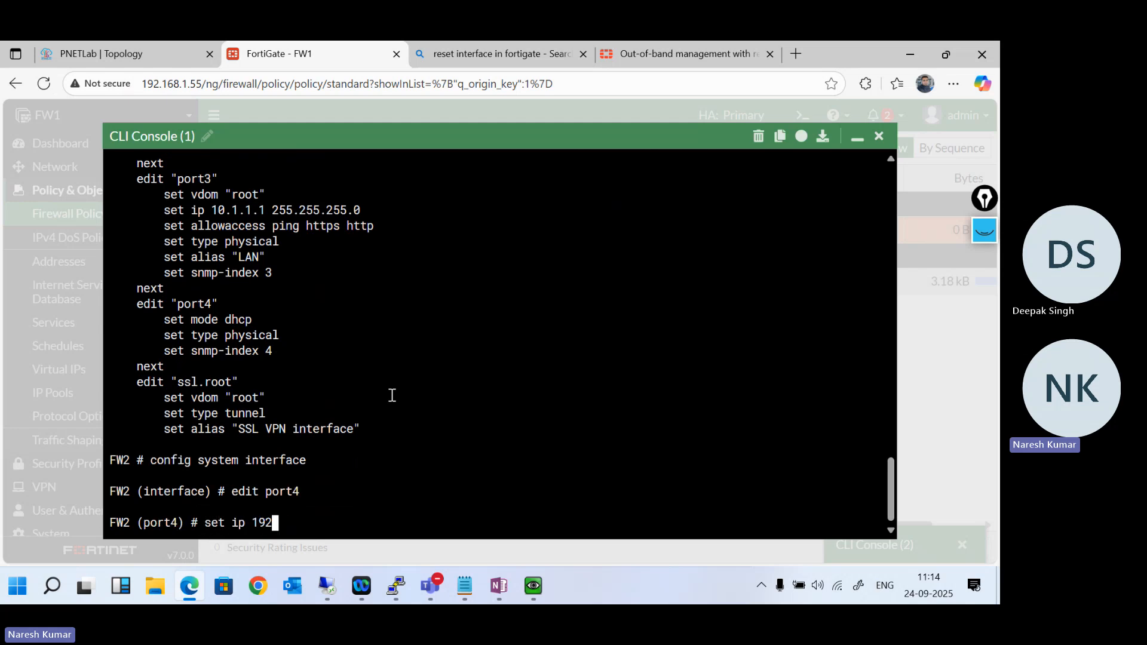
type(".168.100.2/24")
key("Return")
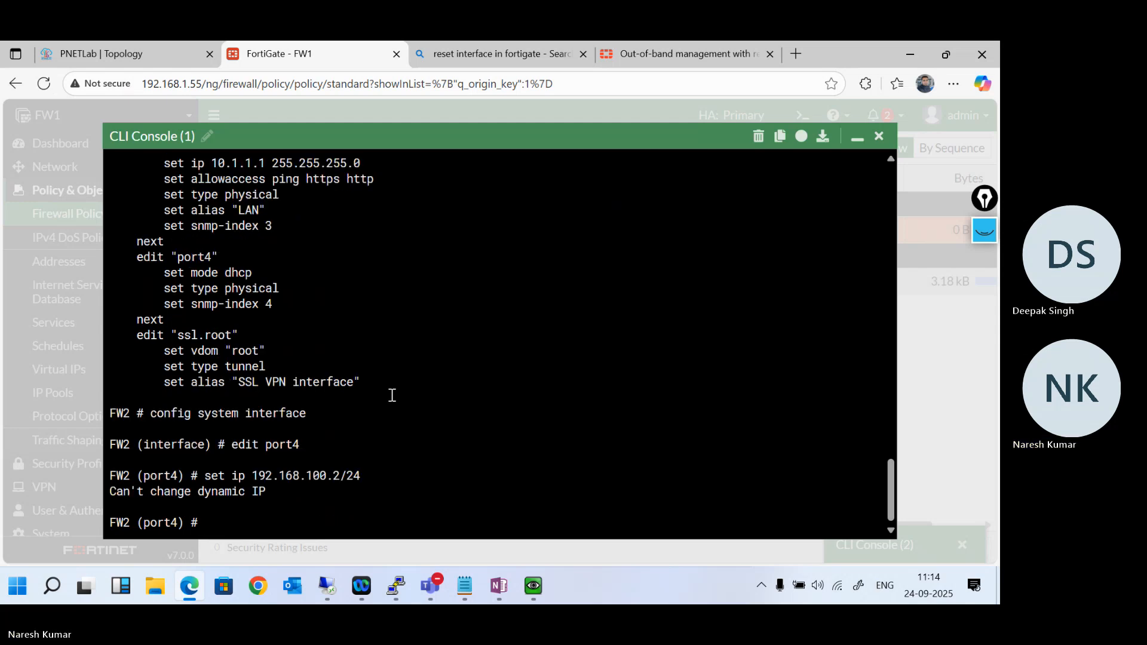
- Set port4's addressing mode to static and its IP to 192.168.100.2/24
type("se")
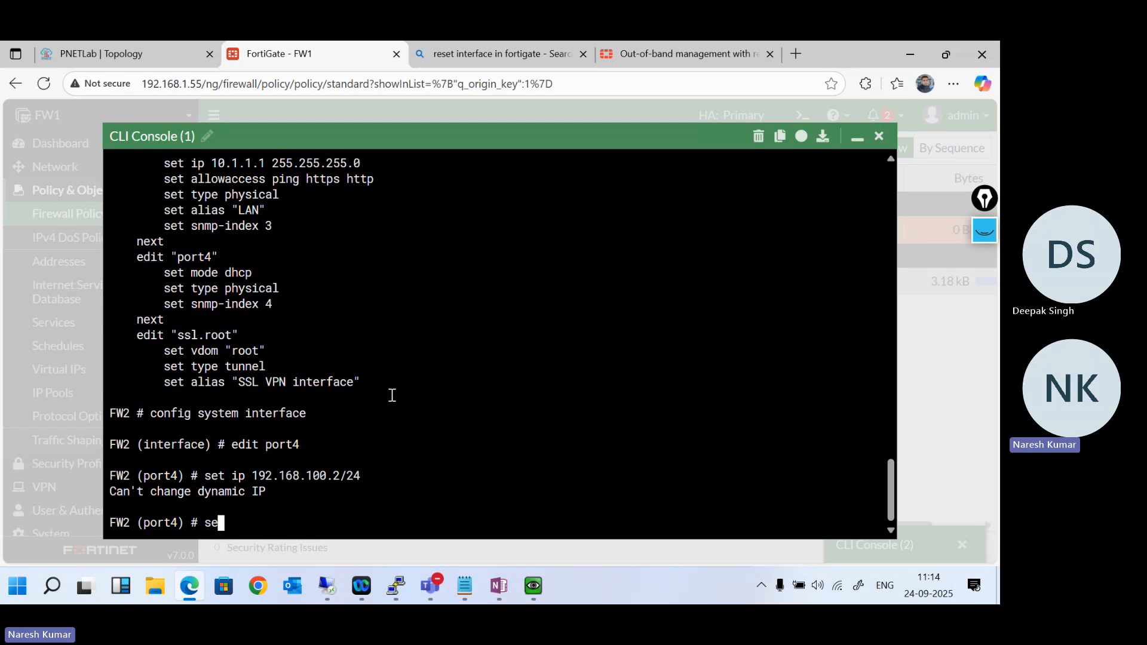
type("t mode static")
key("Return")
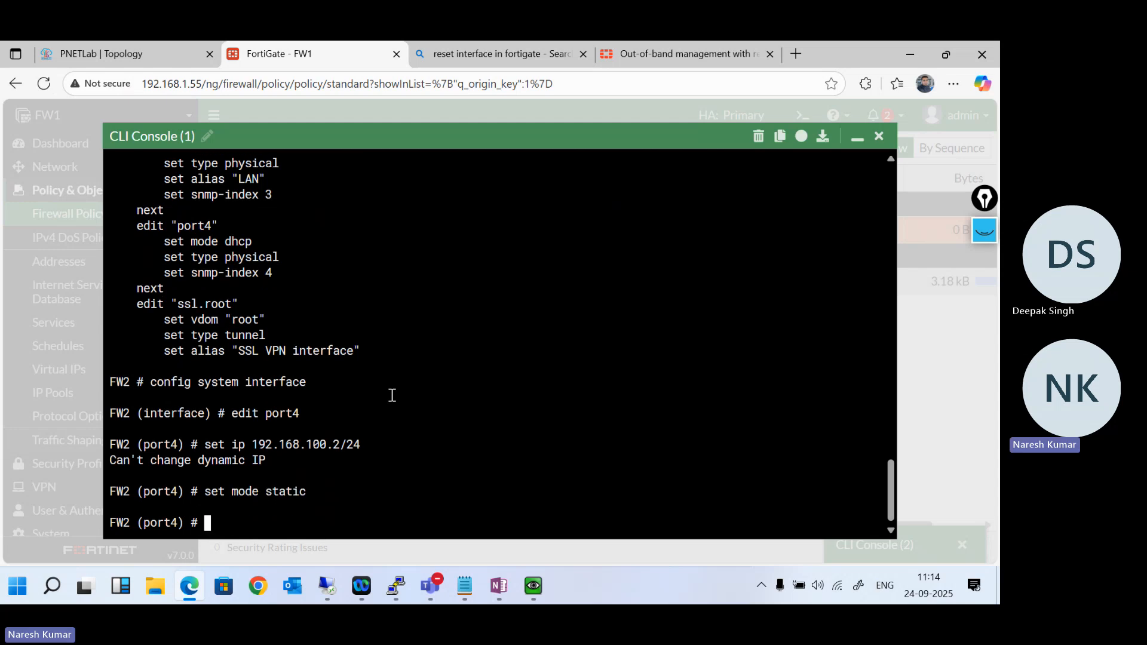
key("Up")
key("Up")
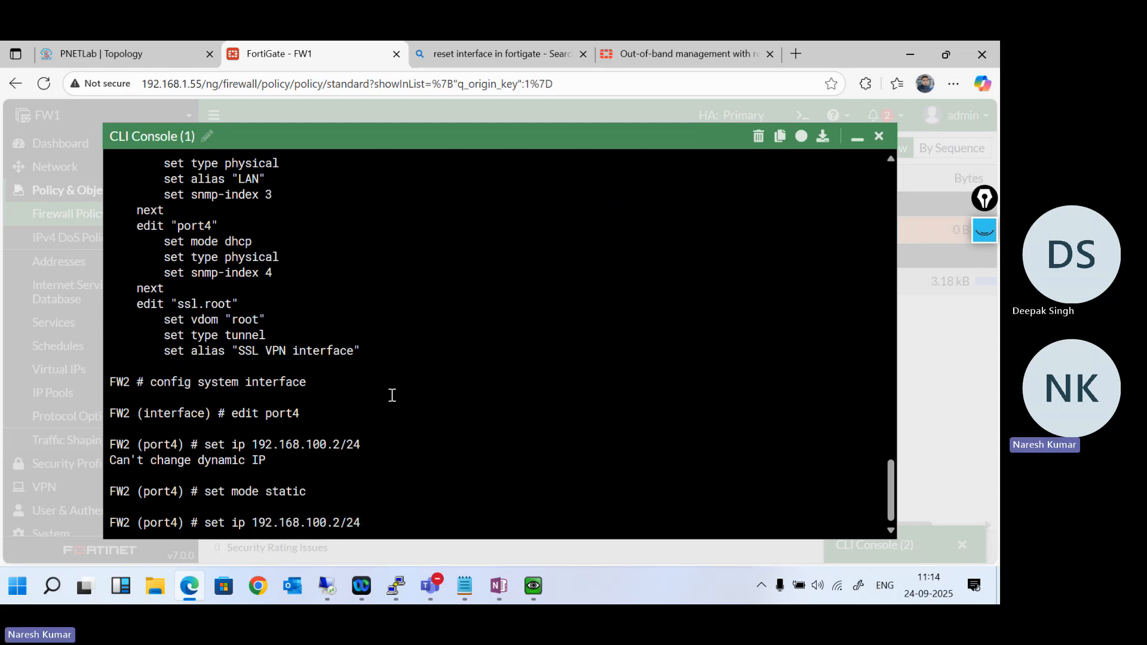
key("Return")
- Set the status of port4 to up
type("set st")
key("Tab")
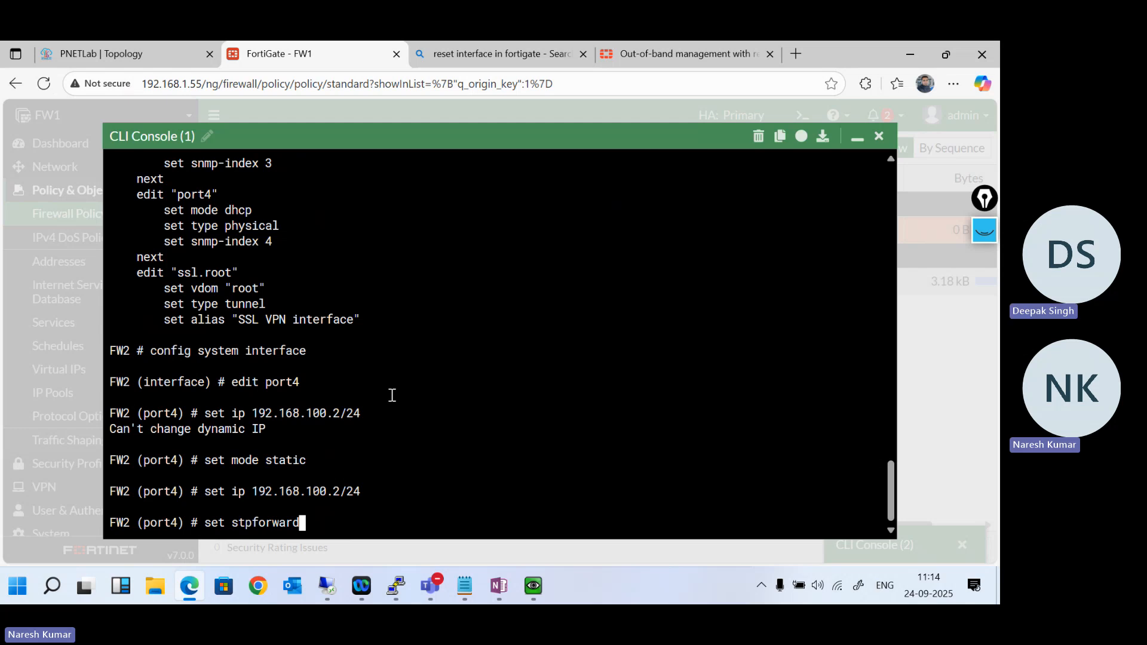
key("Tab")
type("up")
key("Return")
key("Return")
key("Return")
key("Return")
key("Return")
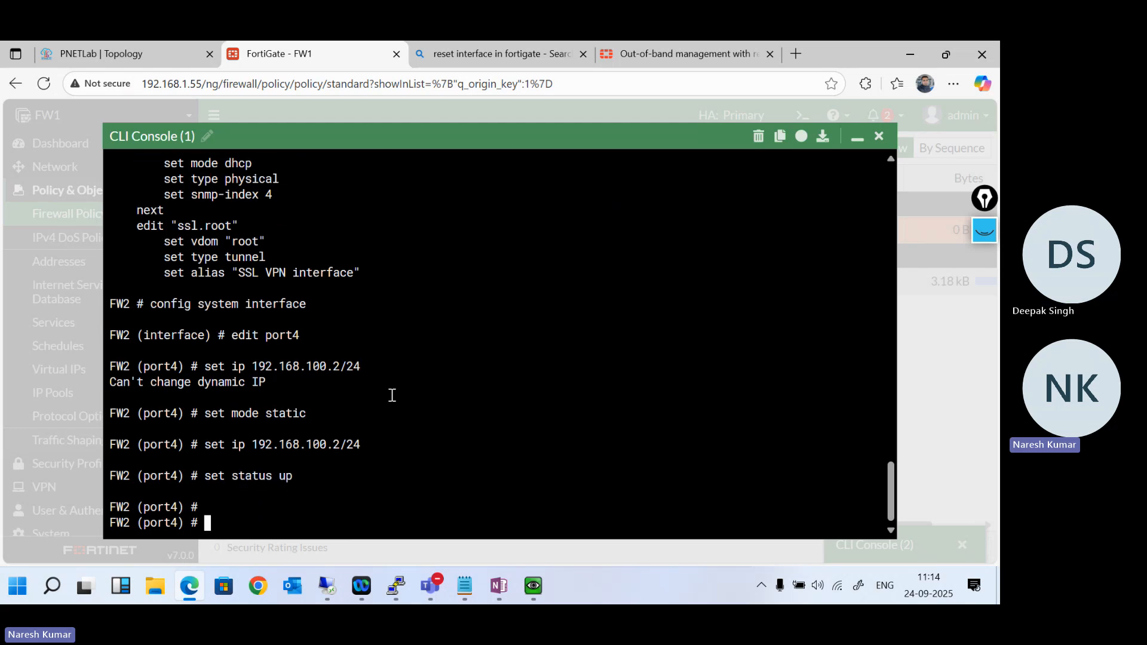
- Set port4's allowed access on FW2 to ping, http and https, and save and leave the interface configuration
type("set allowaccess")
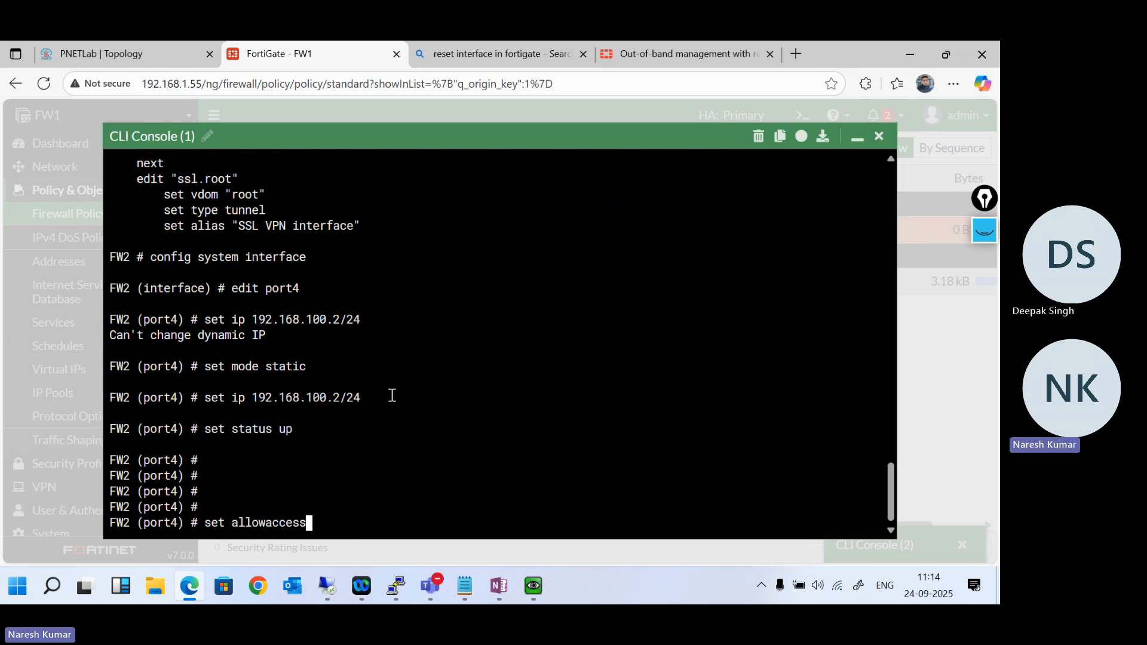
type(" ping http  https")
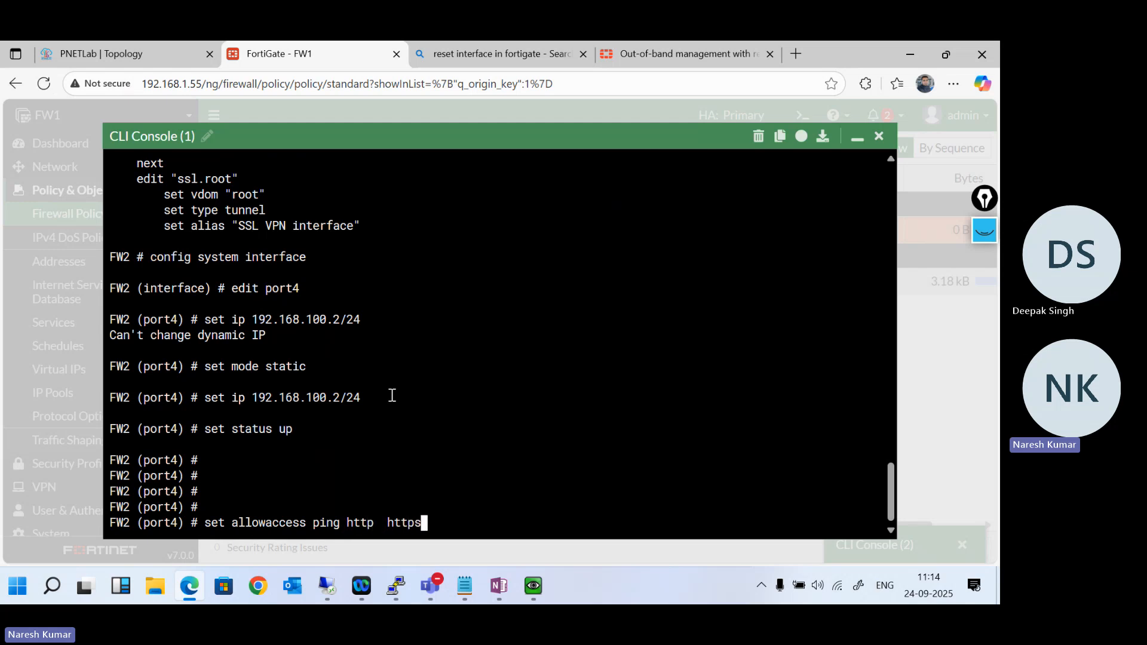
key("Return")
key("Return")
key("Return")
key("Return")
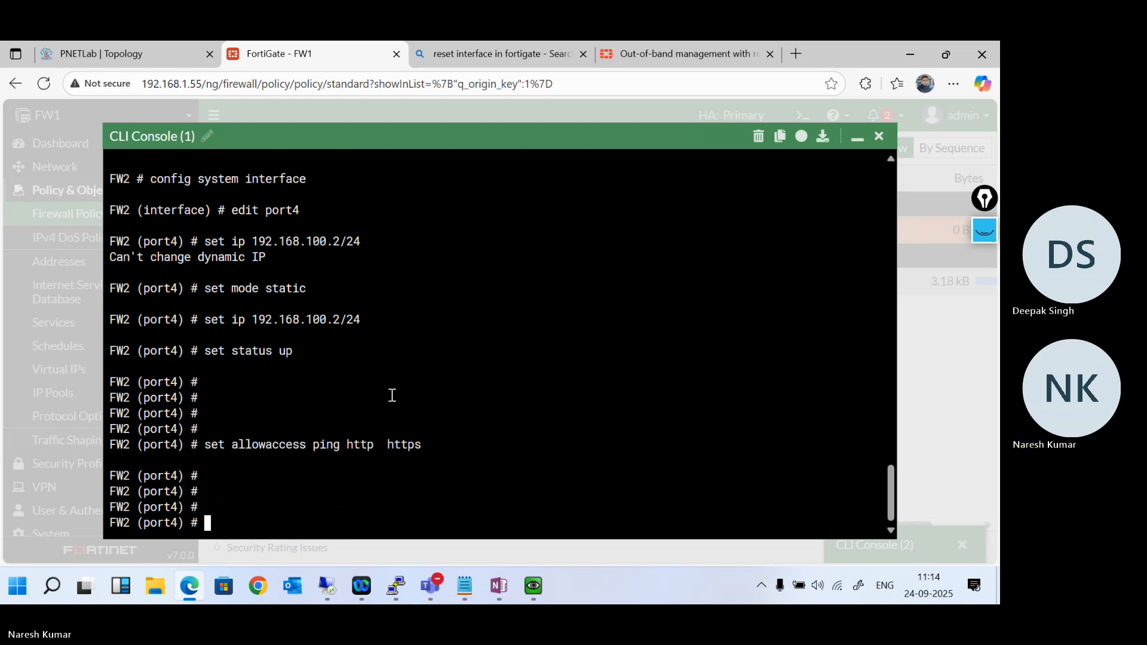
type("next")
key("Return")
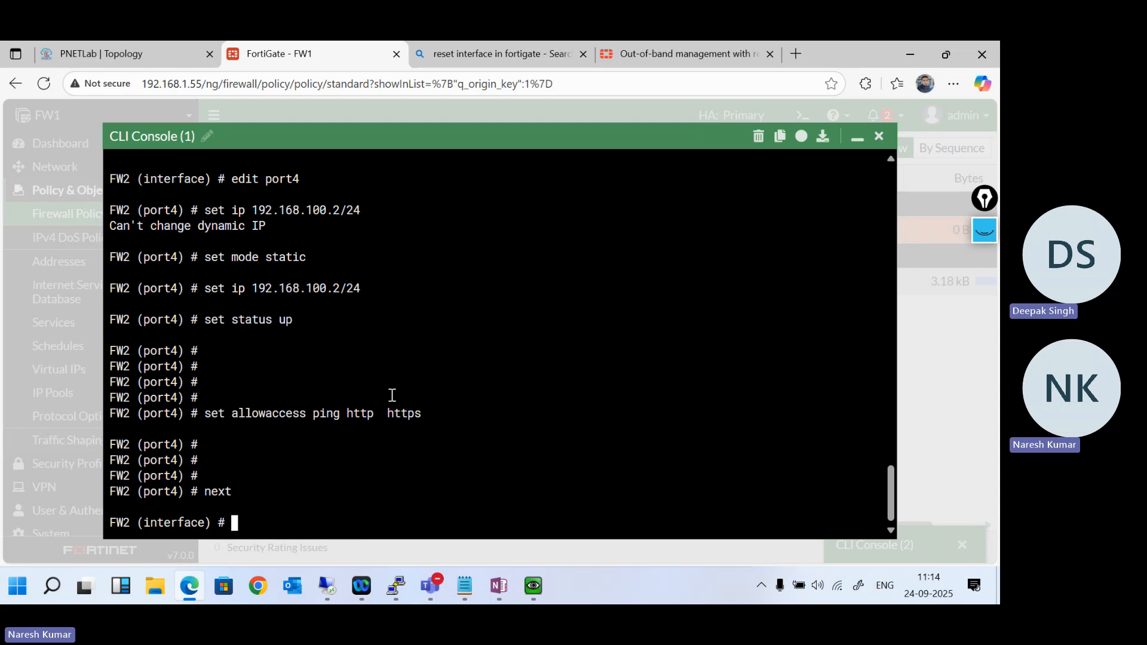
type("end")
key("Return")
key("Return")
key("Return")
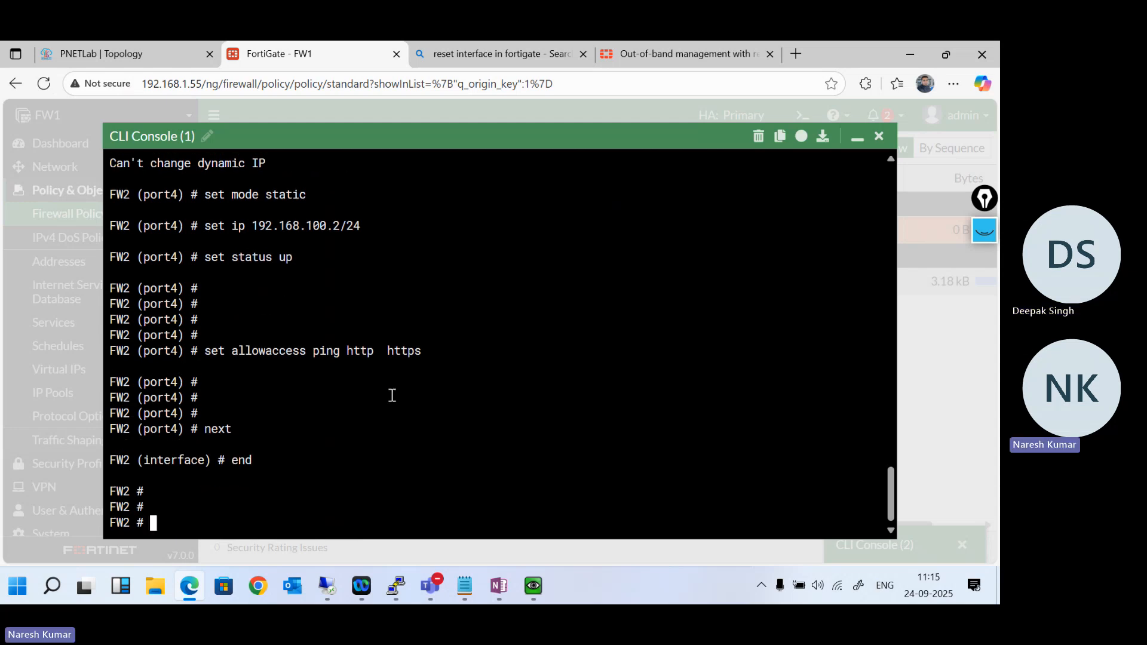
- Open port4 for editing in FW1's network interface list and set its alias to HA-Interface
left_click(857, 138)
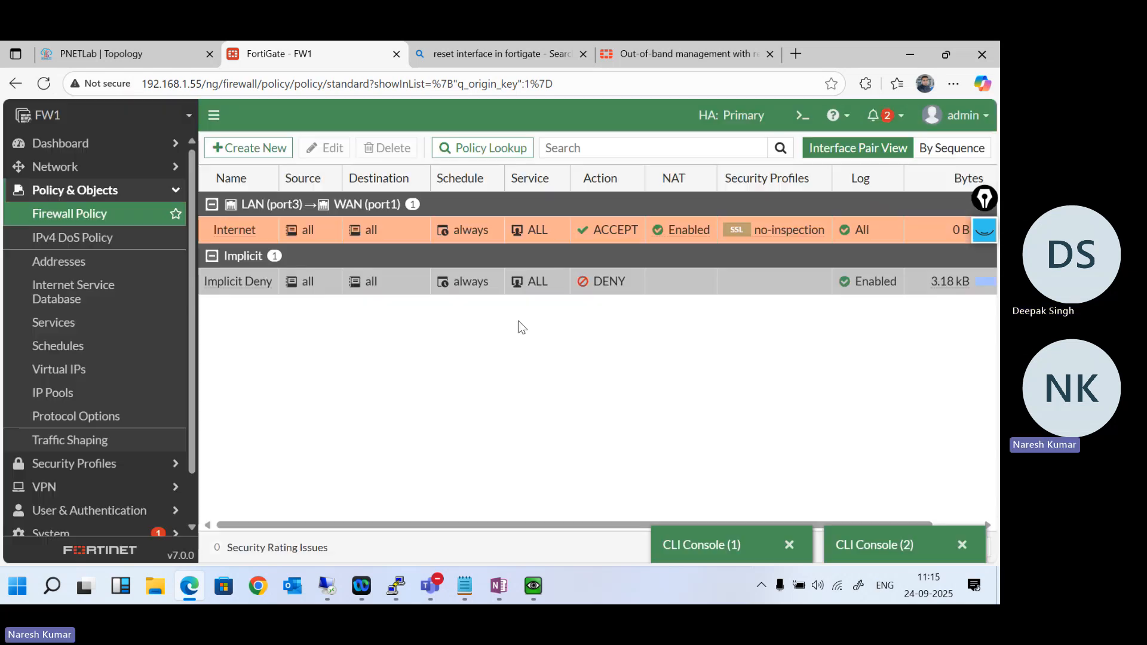
left_click(66, 167)
left_click(57, 190)
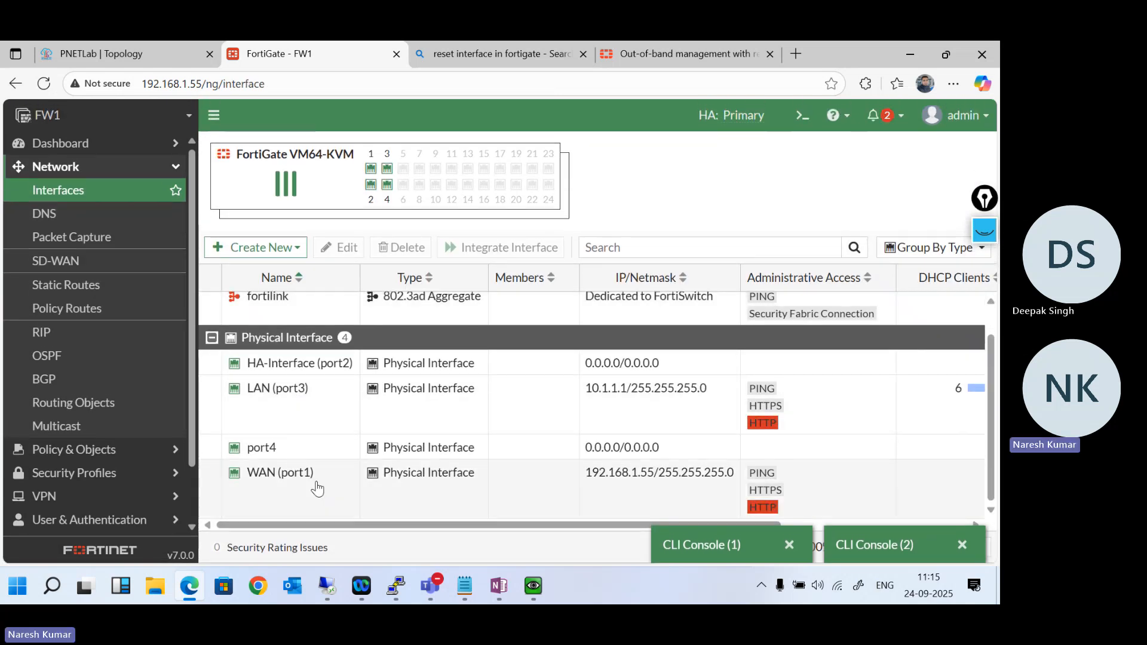
double_click(299, 454)
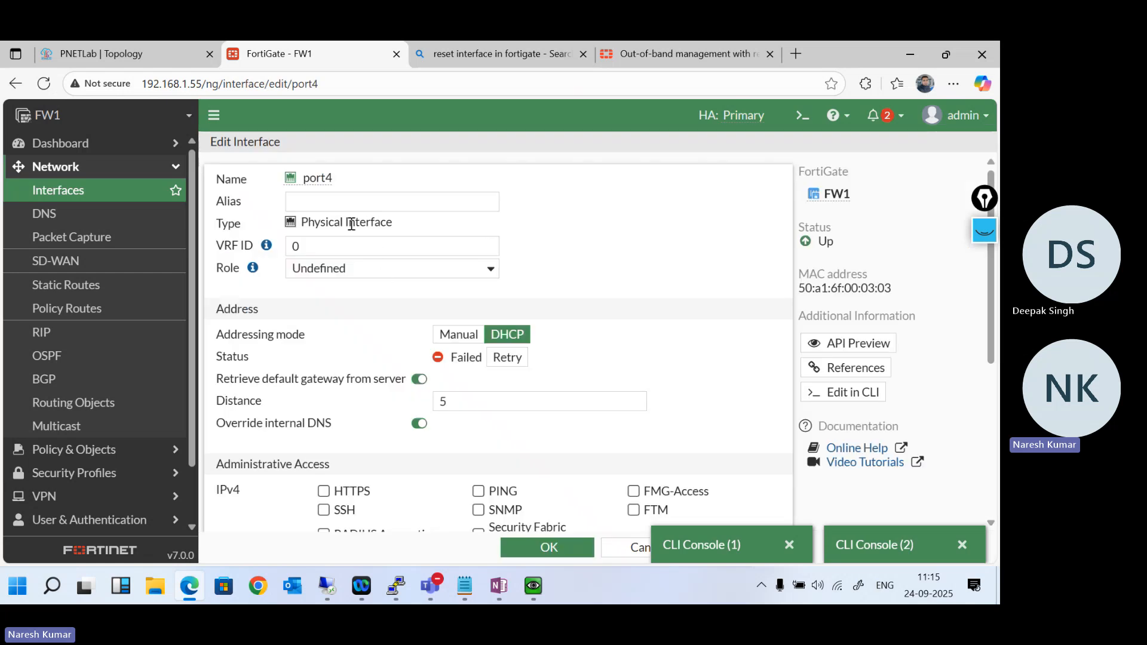
left_click(336, 200)
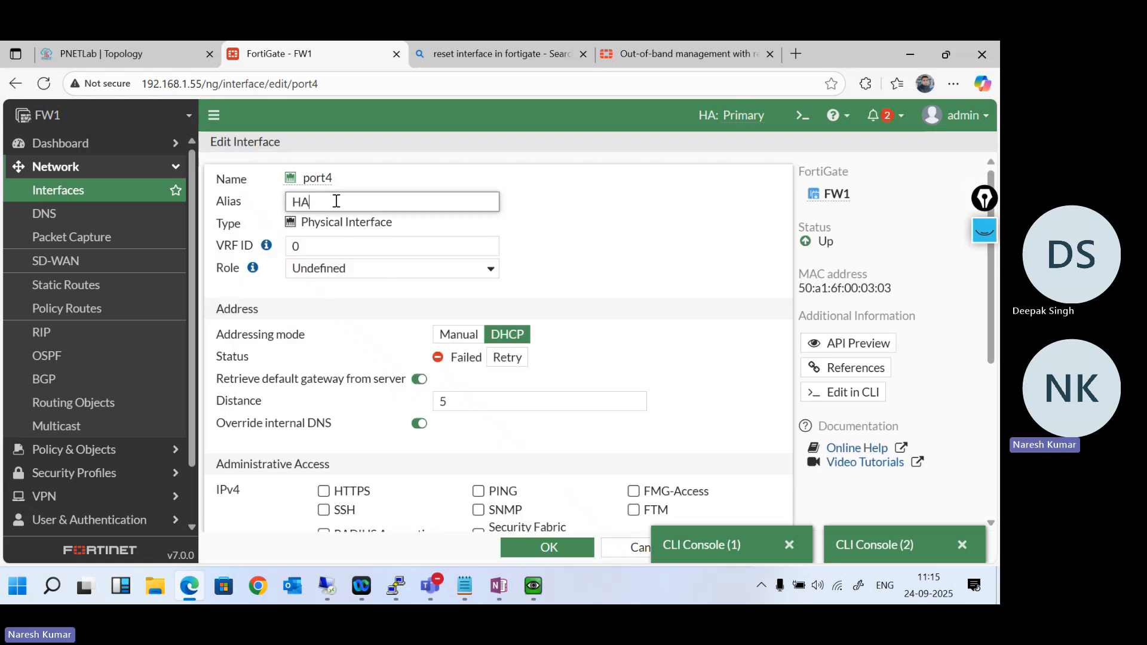
left_click(582, 239)
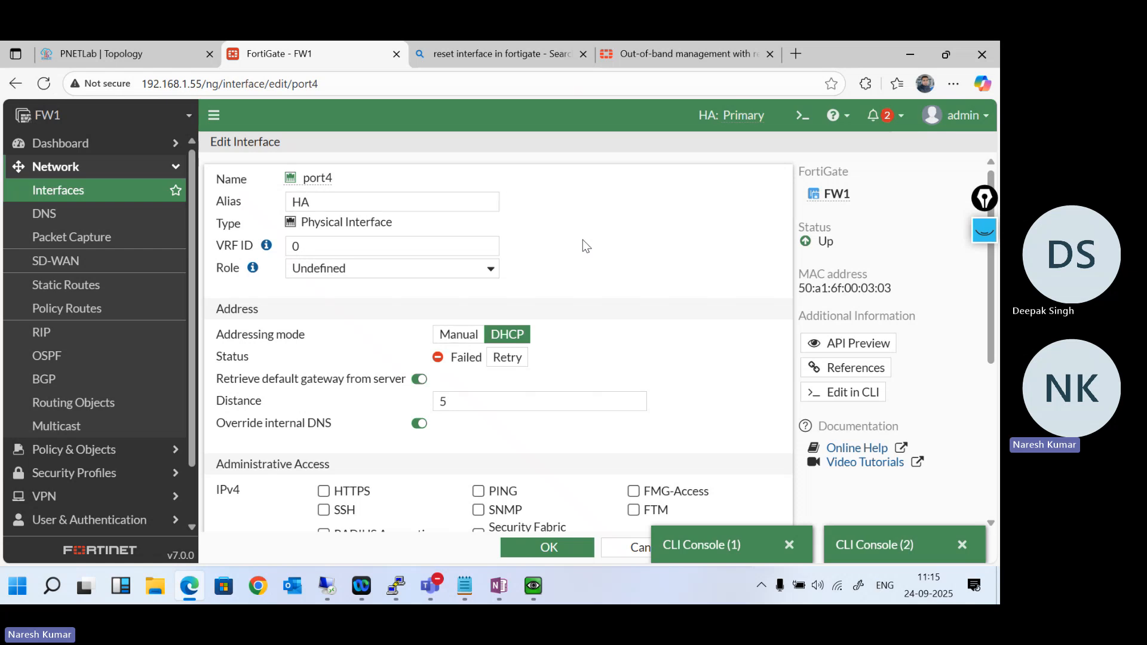
left_click(428, 201)
type("-")
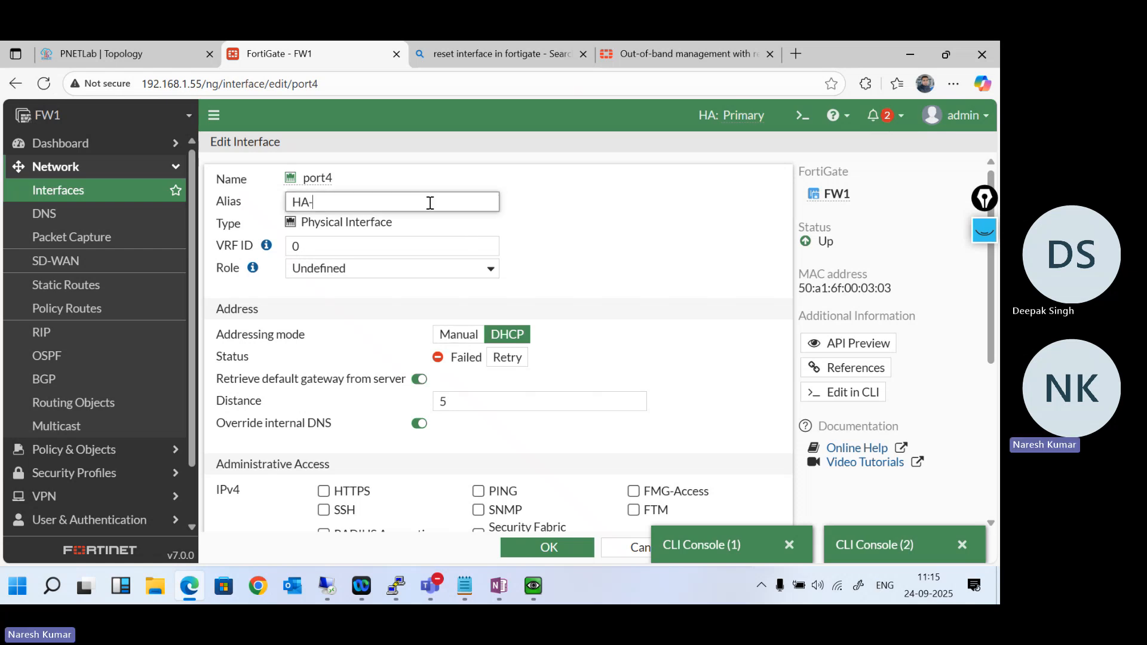
type("Interface")
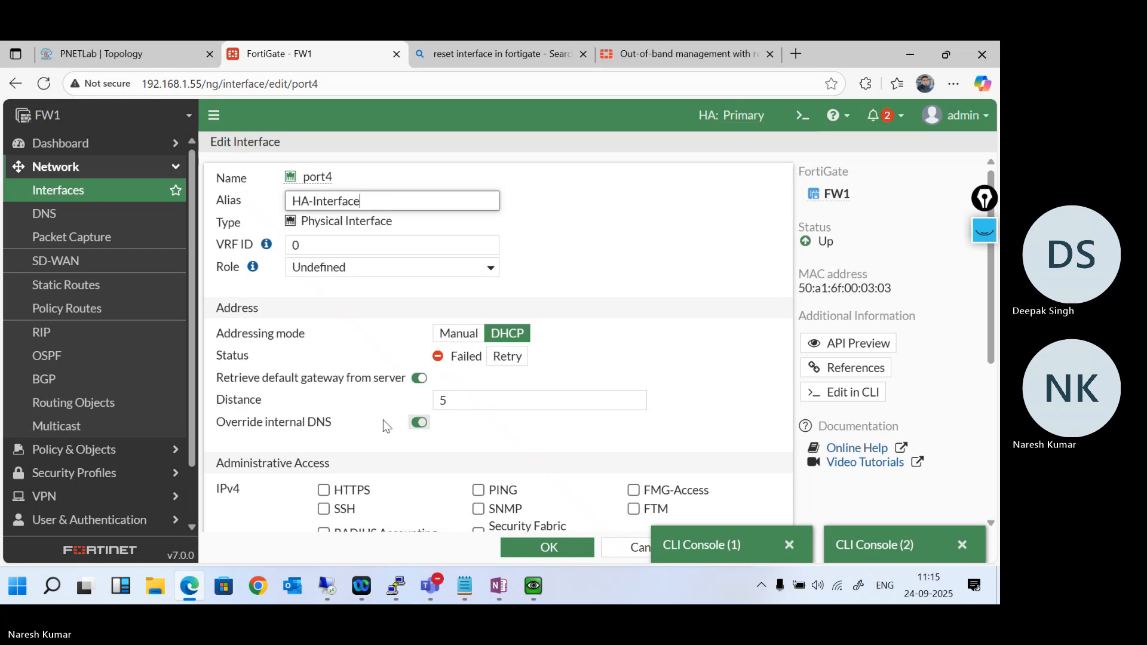
- Enable HTTPS and PING administrative access for port4 on FW1
scroll(382, 420, "down", 2)
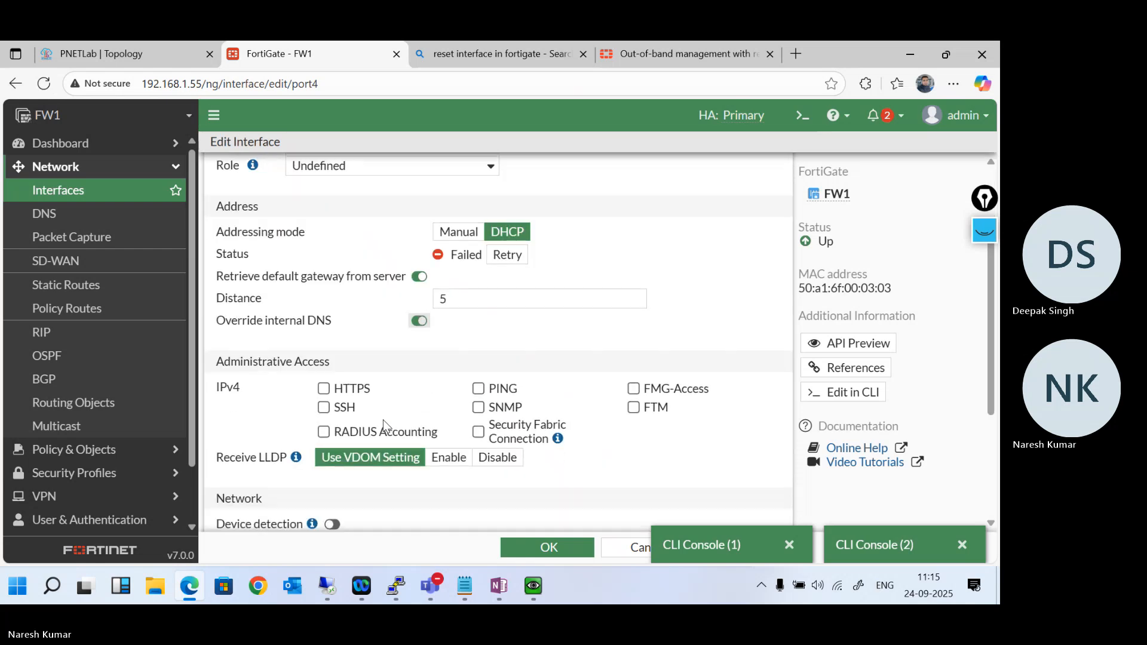
left_click(323, 389)
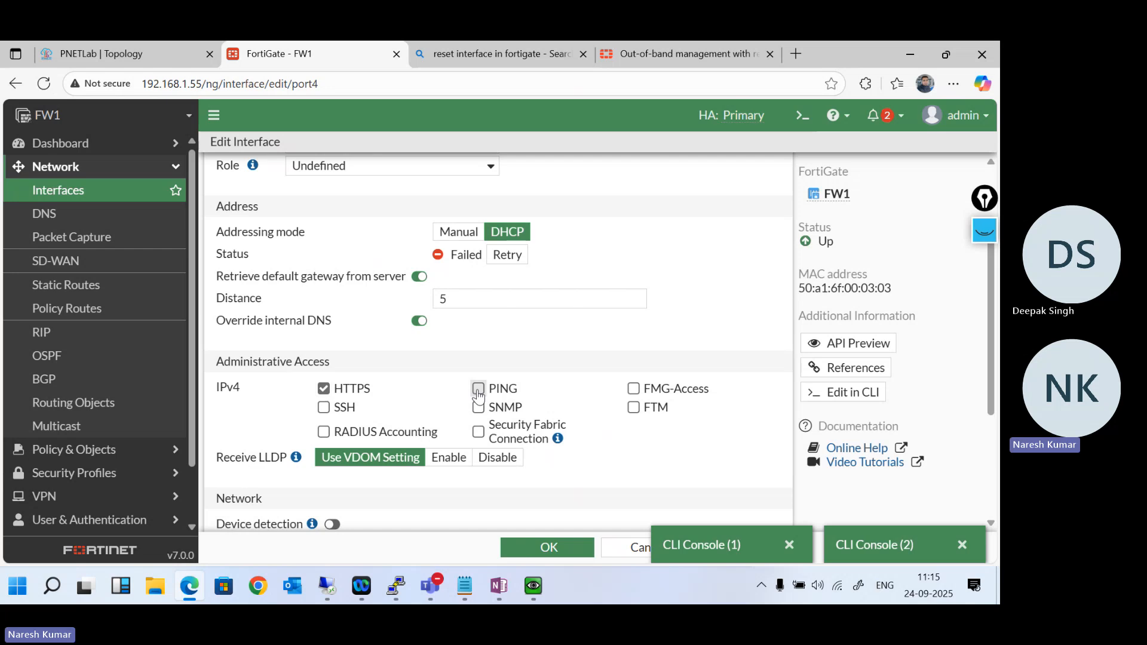
scroll(477, 390, "up", 3)
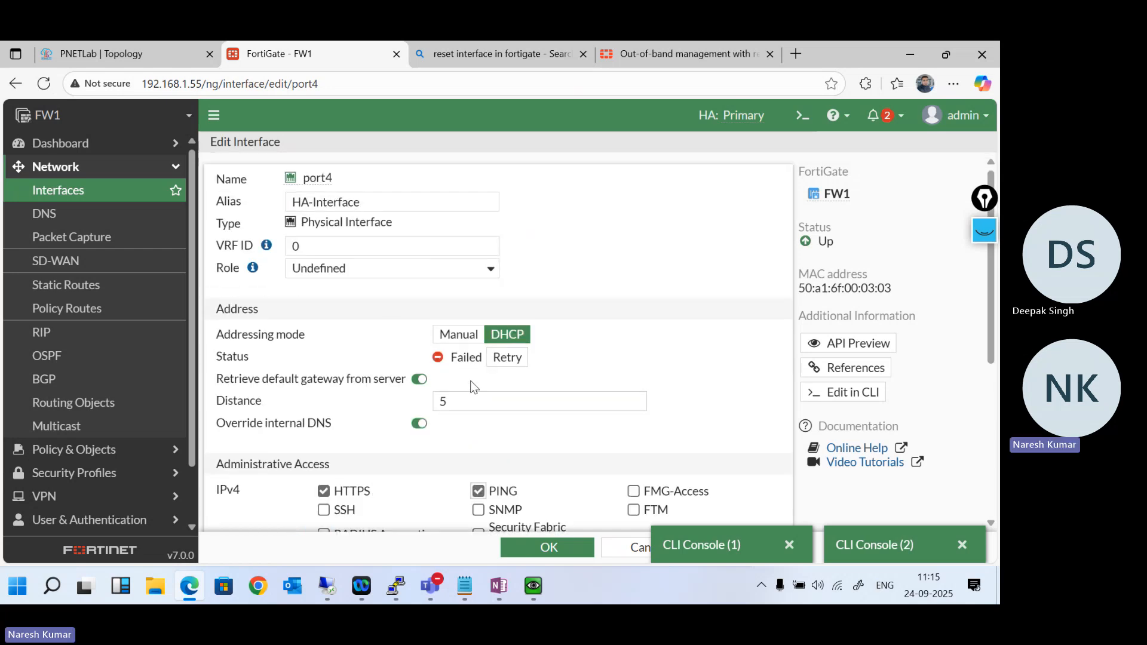
- Switch port4's addressing mode to Manual, set its IP/netmask to 192.168.100.1/24 and save the interface
left_click(465, 337)
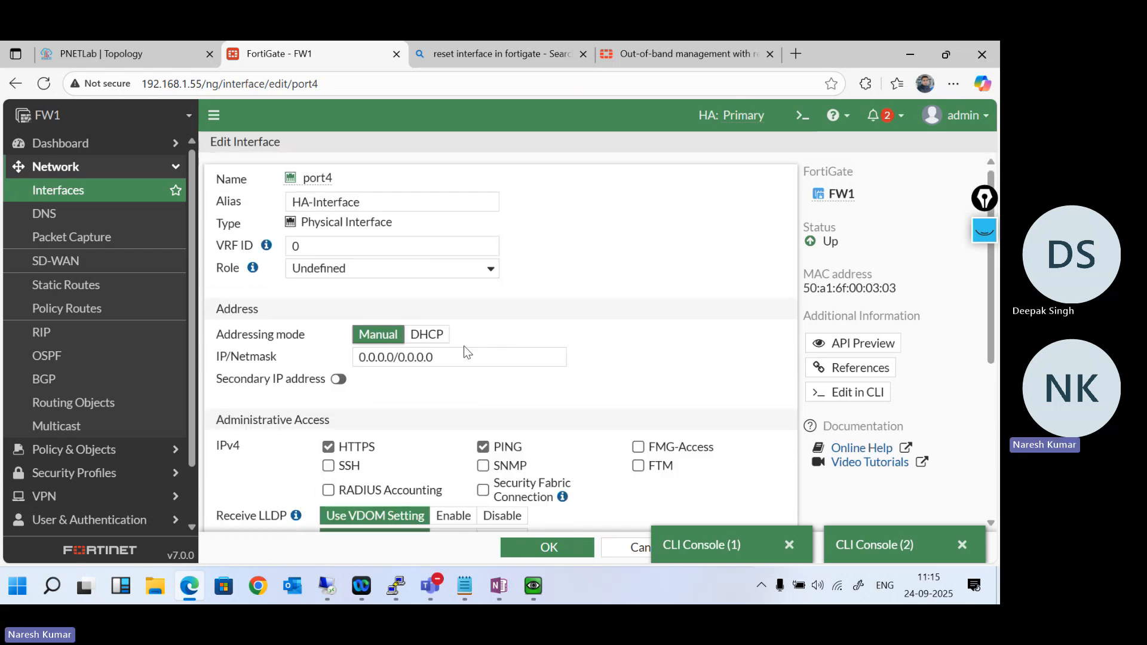
left_click(456, 353)
left_click_drag(456, 353, 328, 361)
type("192.168.100")
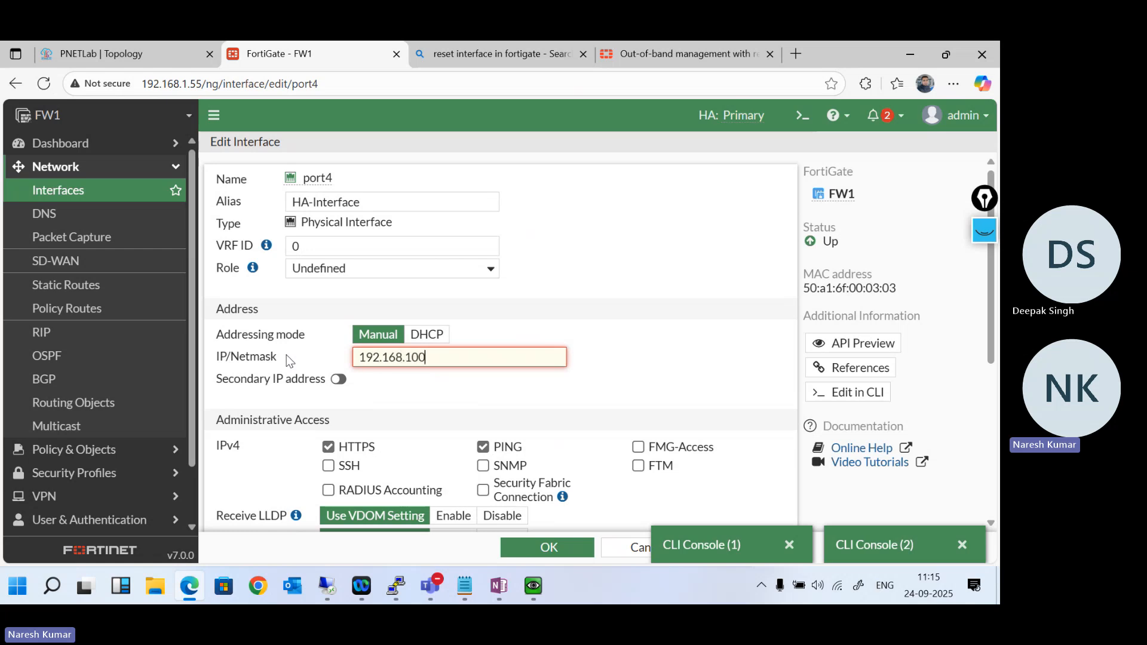
type(".1/24")
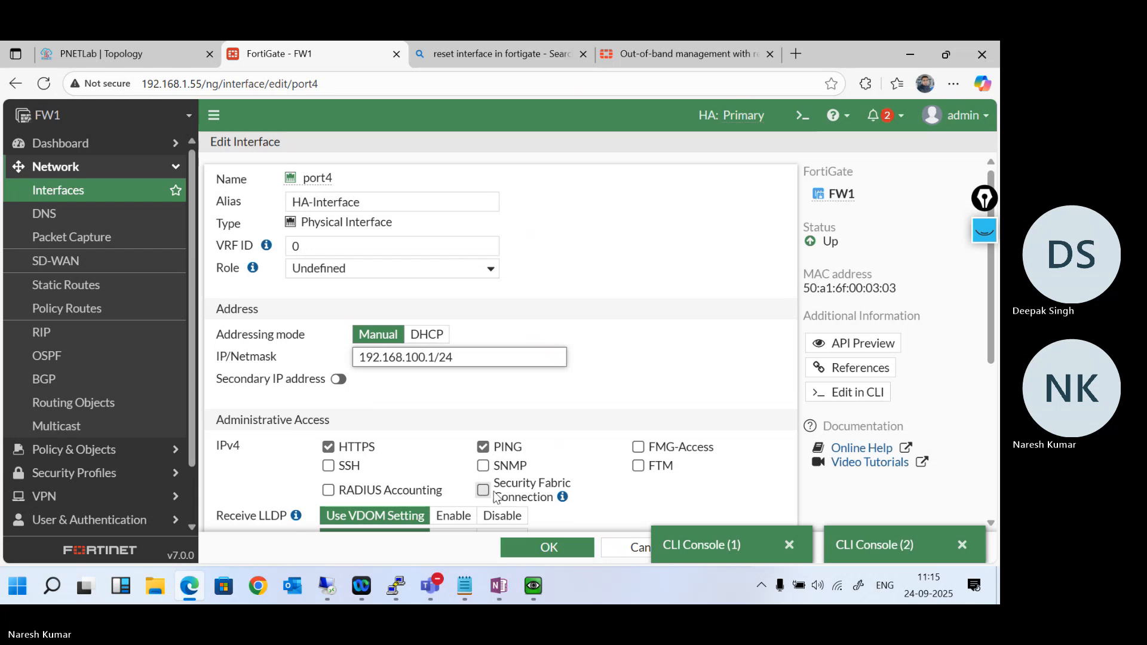
scroll(487, 492, "down", 5)
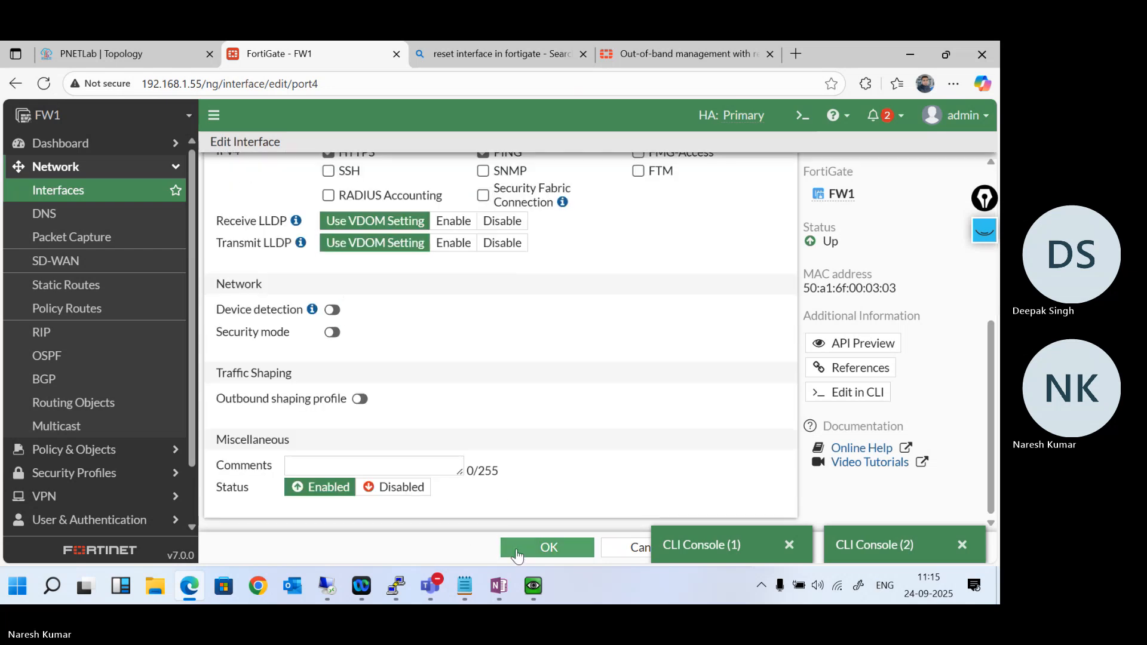
left_click(545, 547)
- Bring up the CLI console session that is logged in to FW1
left_click(727, 543)
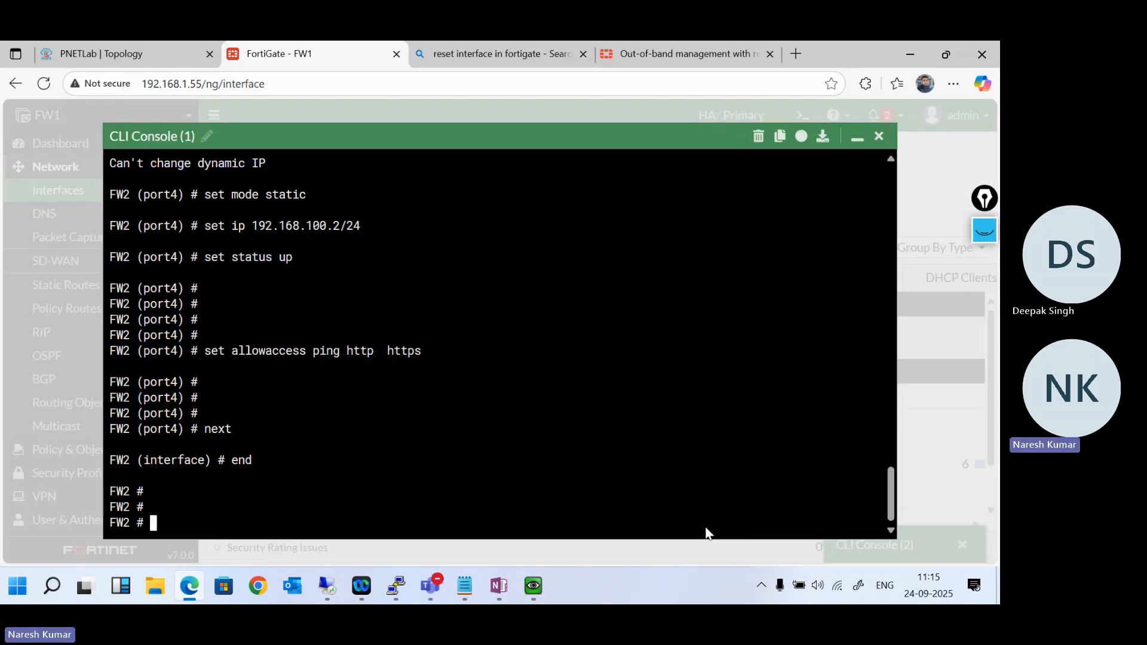
left_click(857, 139)
left_click(908, 547)
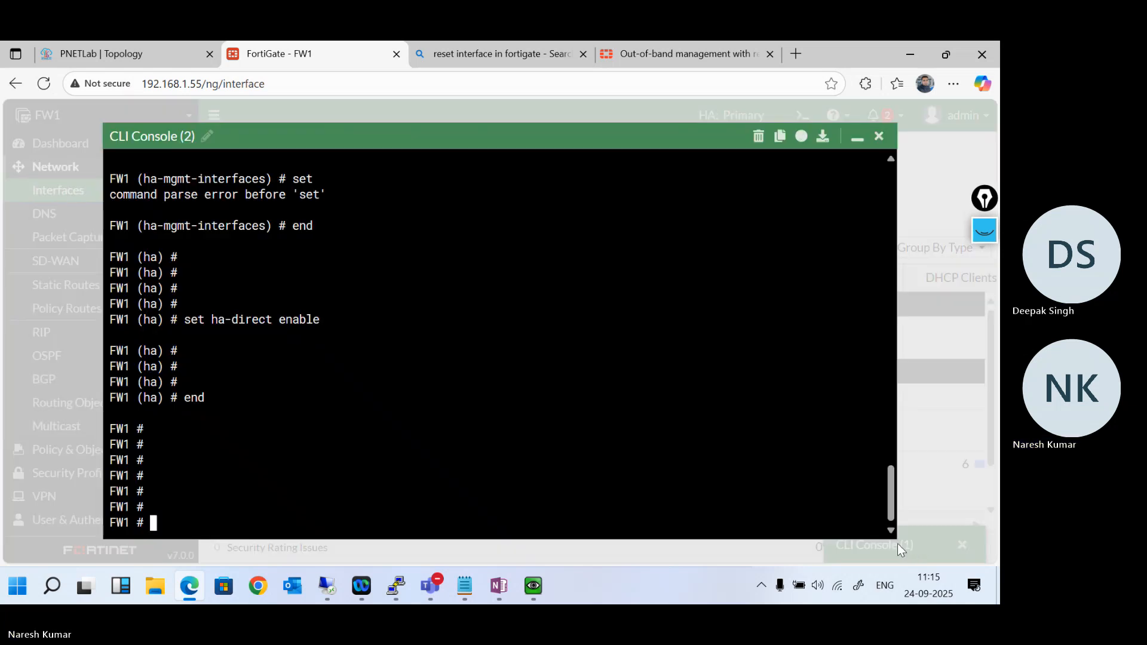
key("Return")
key("Return")
key("Return")
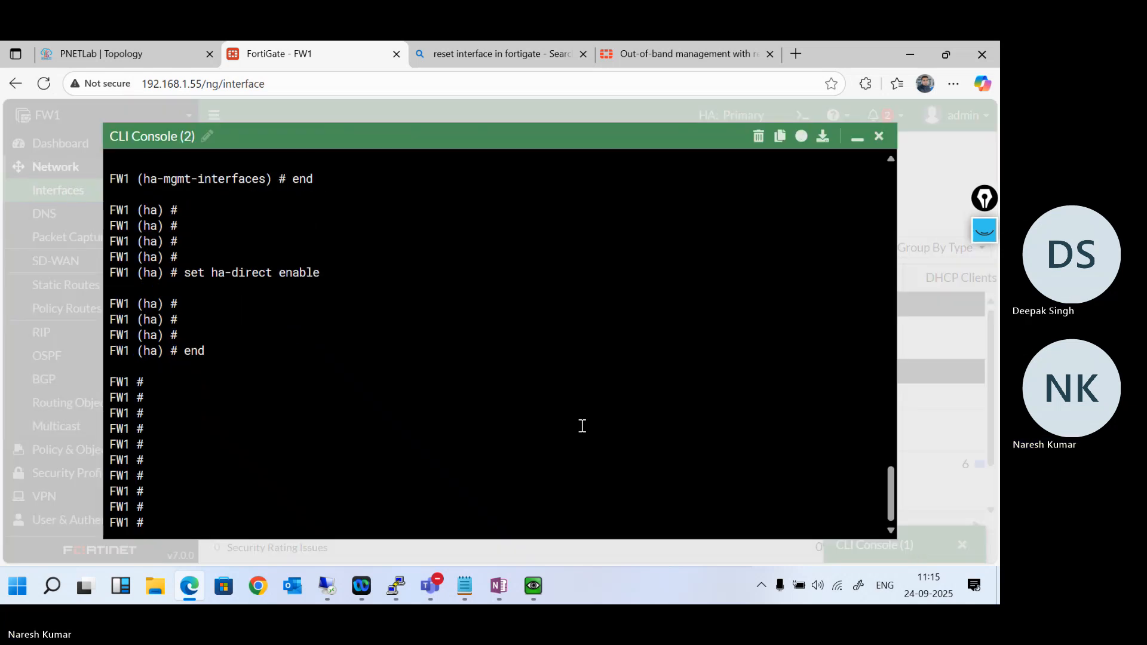
- Enter "config system interface" on FW1, edit port4 and show its current settings
type("config system interface")
key("Return")
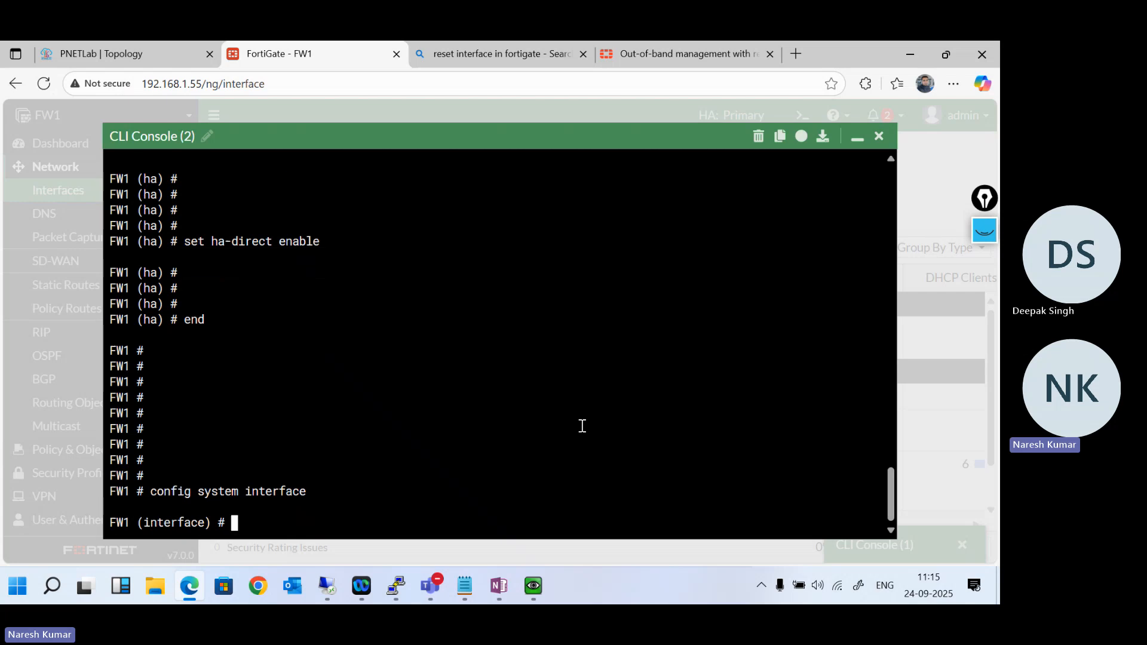
type("edit")
type("rt4")
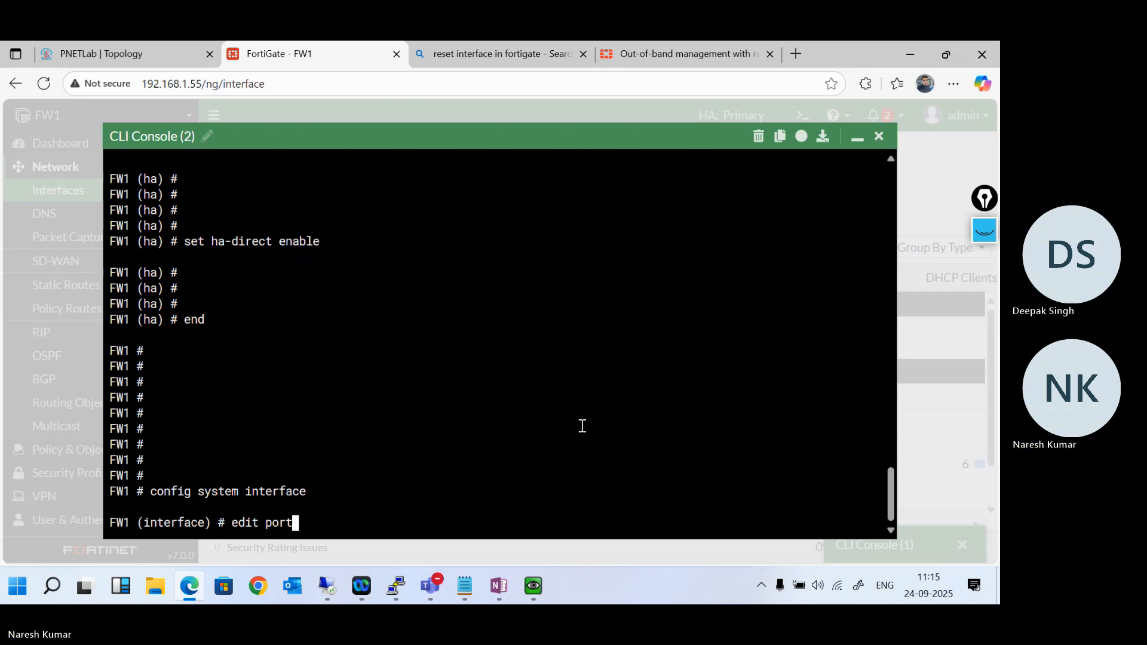
key("Return")
key("Return")
key("Return")
type("show")
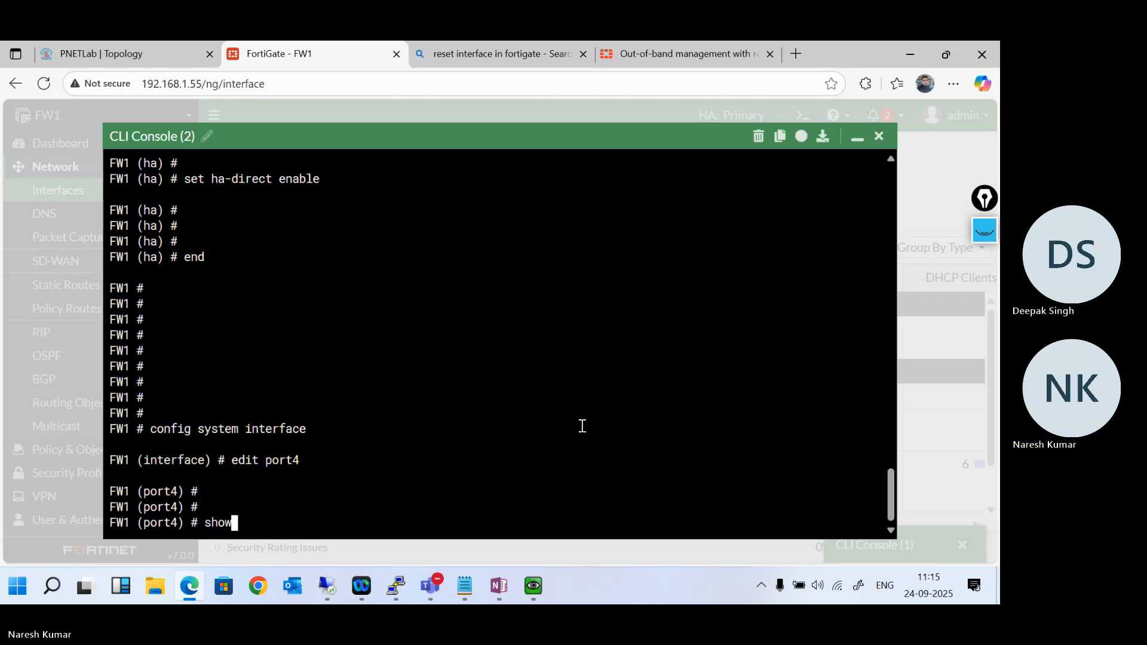
key("Return")
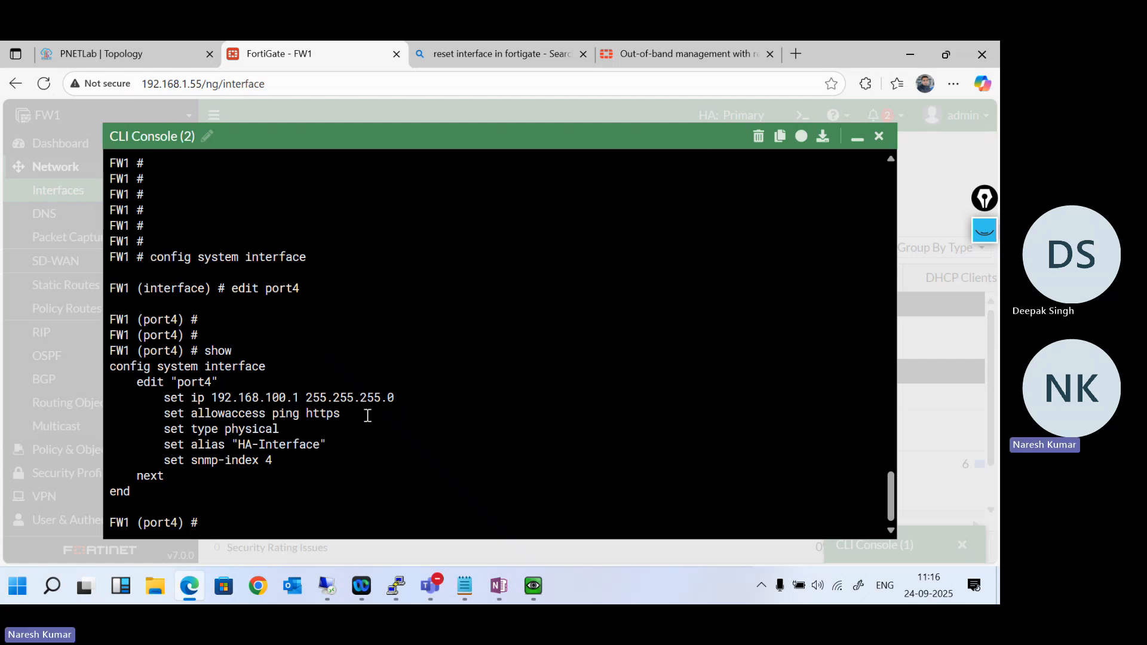
- Set port4's allowed access on FW1 to ping, http and https, and save and leave the interface configuration
type("set a")
key("Tab")
type("ping ht")
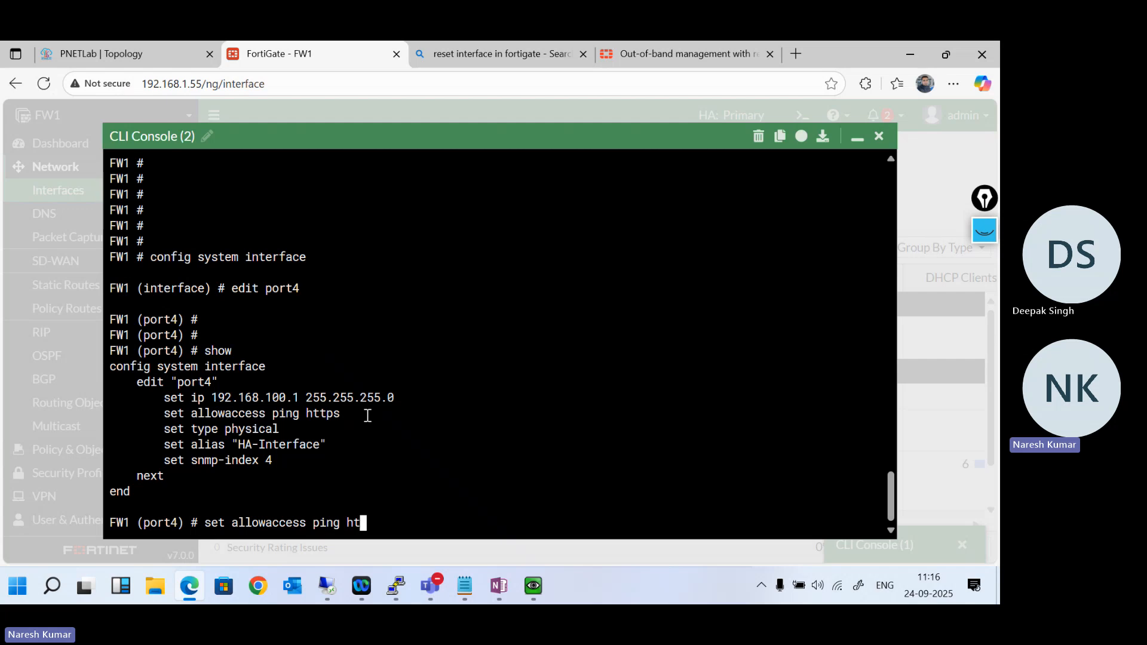
type("tp https s")
key("BackSpace")
key("Return")
key("Return")
key("Return")
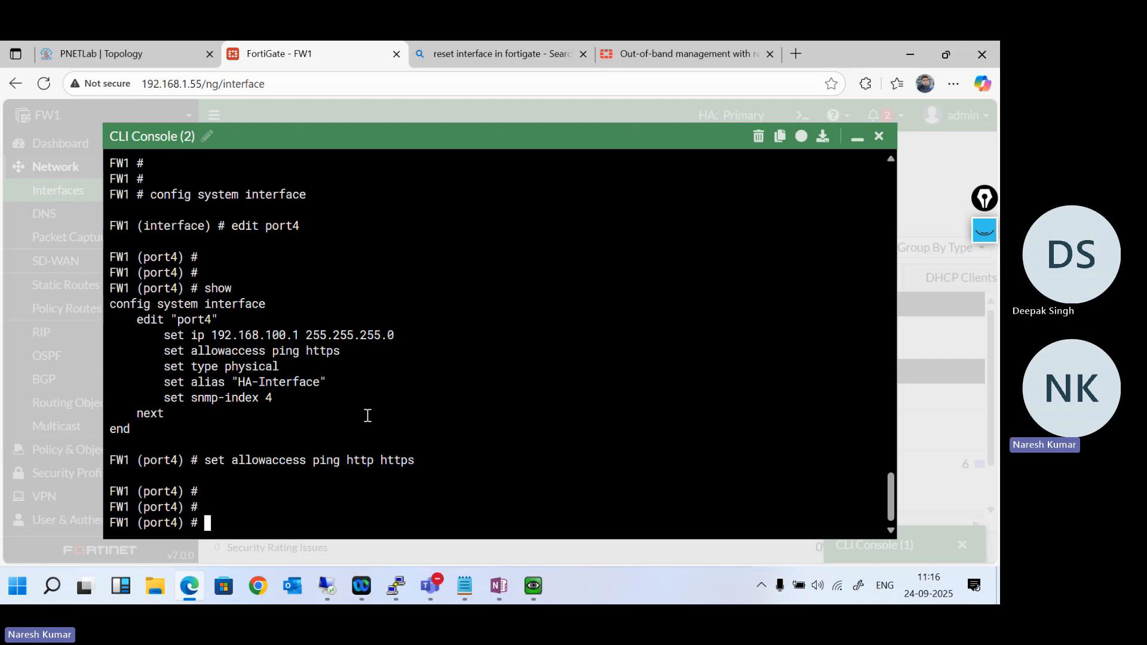
type("next")
key("Return")
type("end")
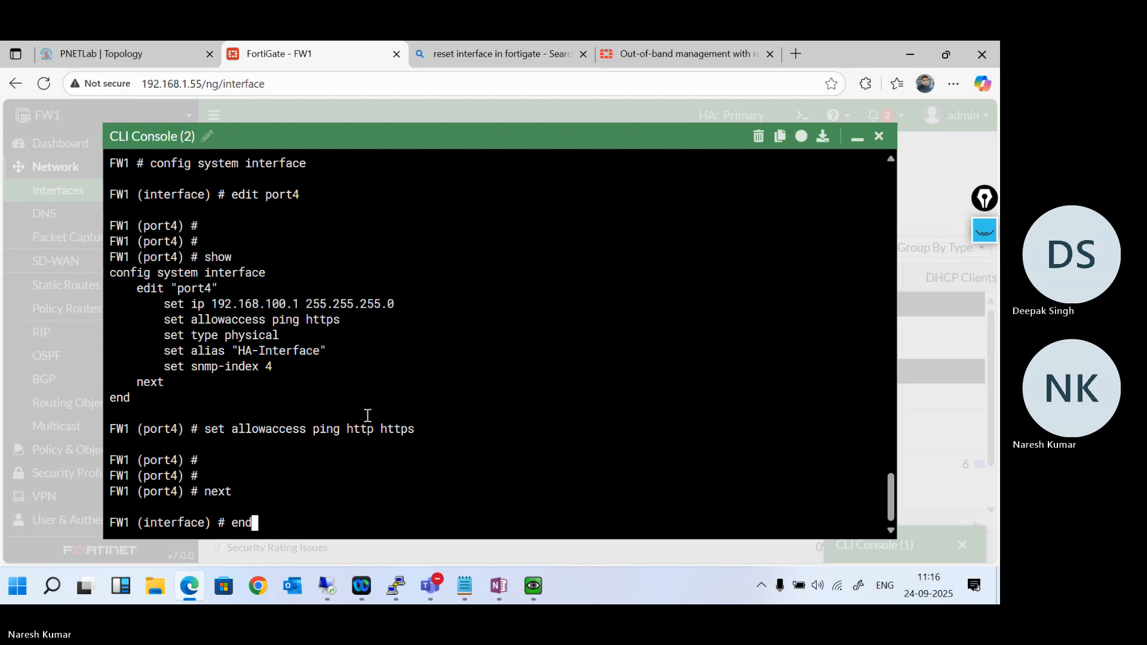
key("Return")
key("Return")
key("Return")
key("Return")
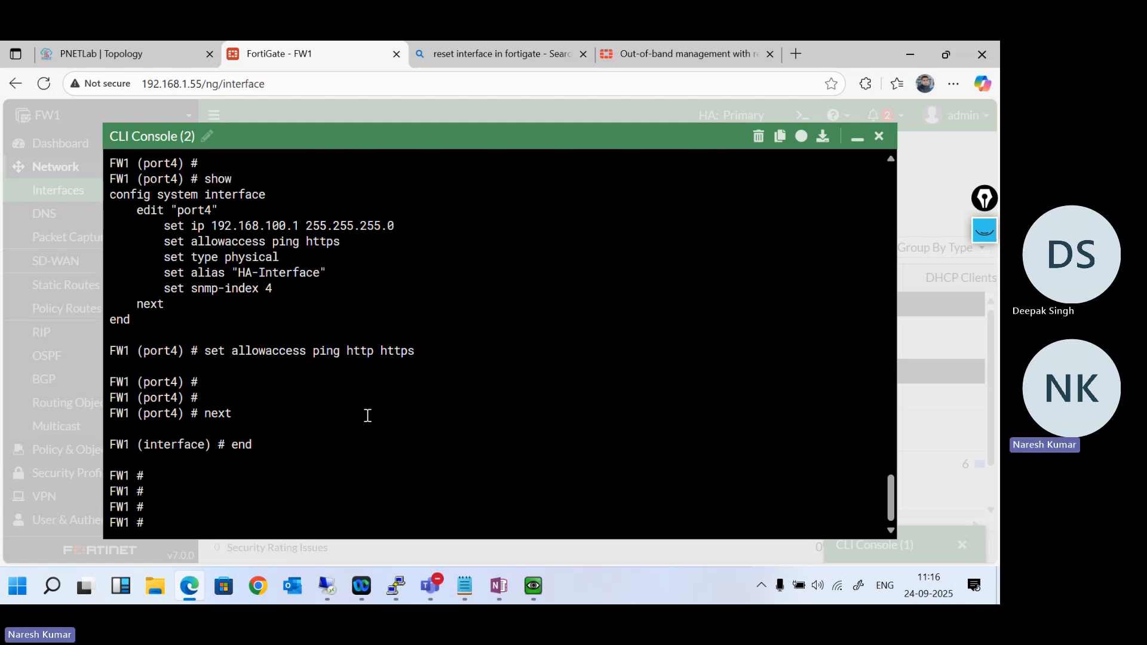
- Run "get system interface physical" on FW1 and page through to the port4 entry
type("get system interface")
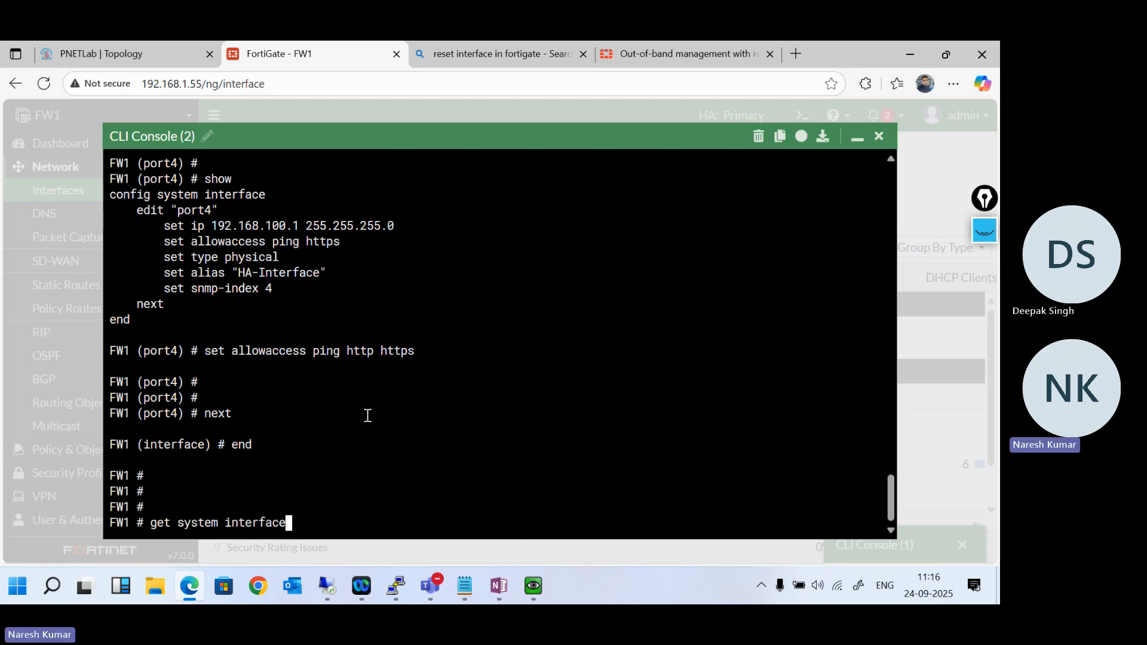
type(" physical")
key("Return")
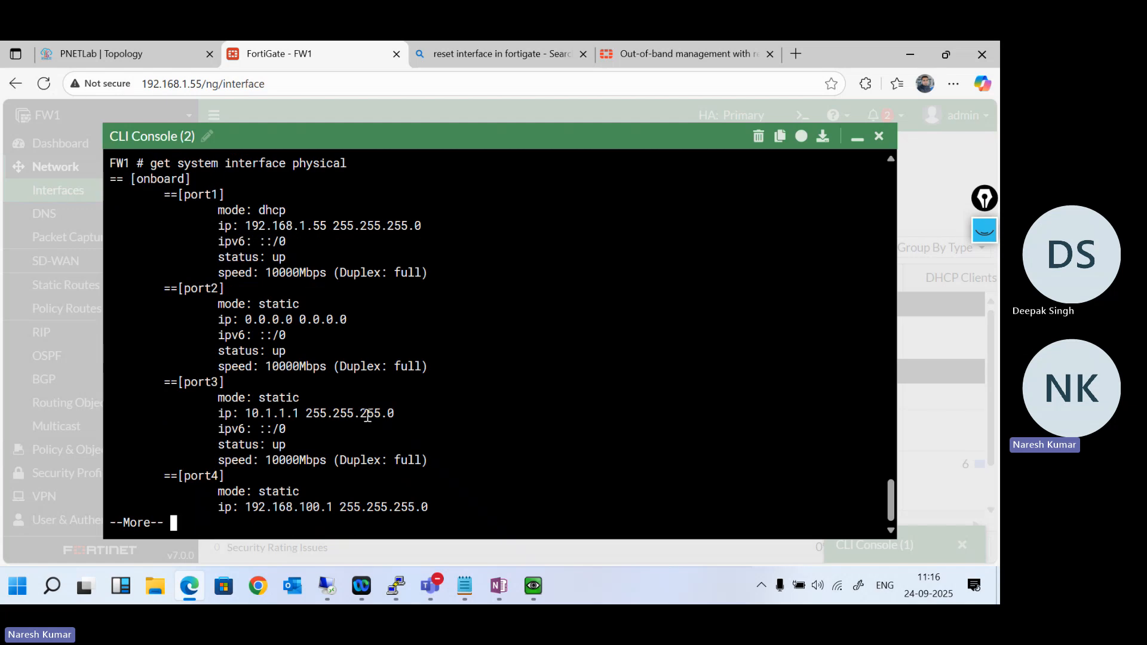
key("Return")
key("Return")
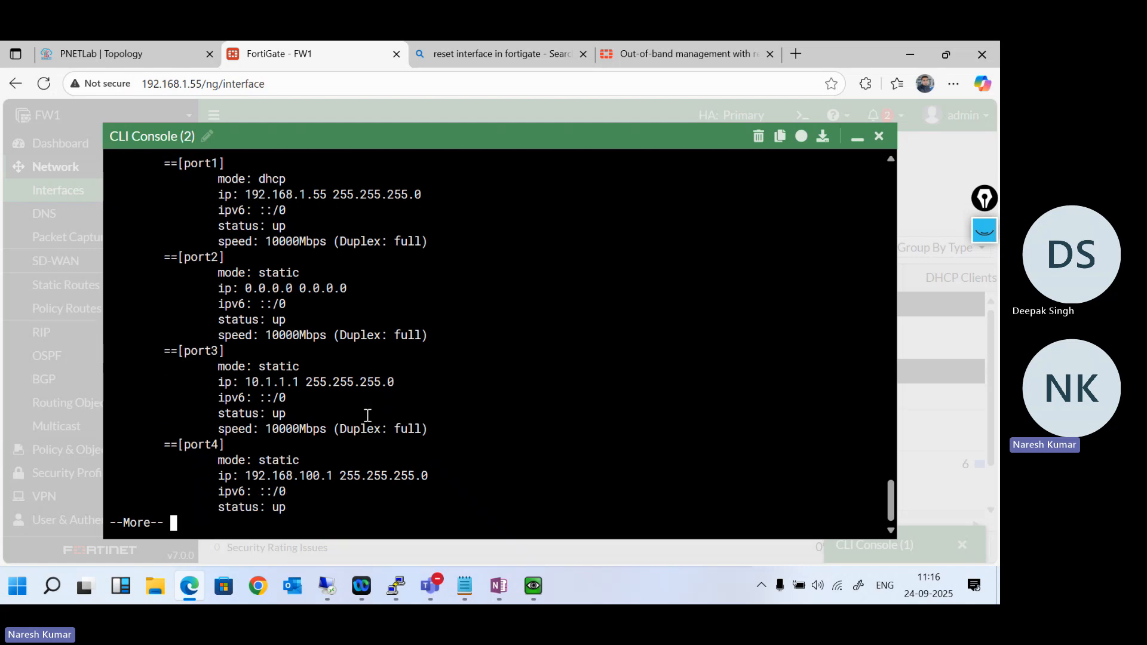
- Bring the FW1 console back up, rerun "get system interface physical" and page through the complete output
left_click(859, 137)
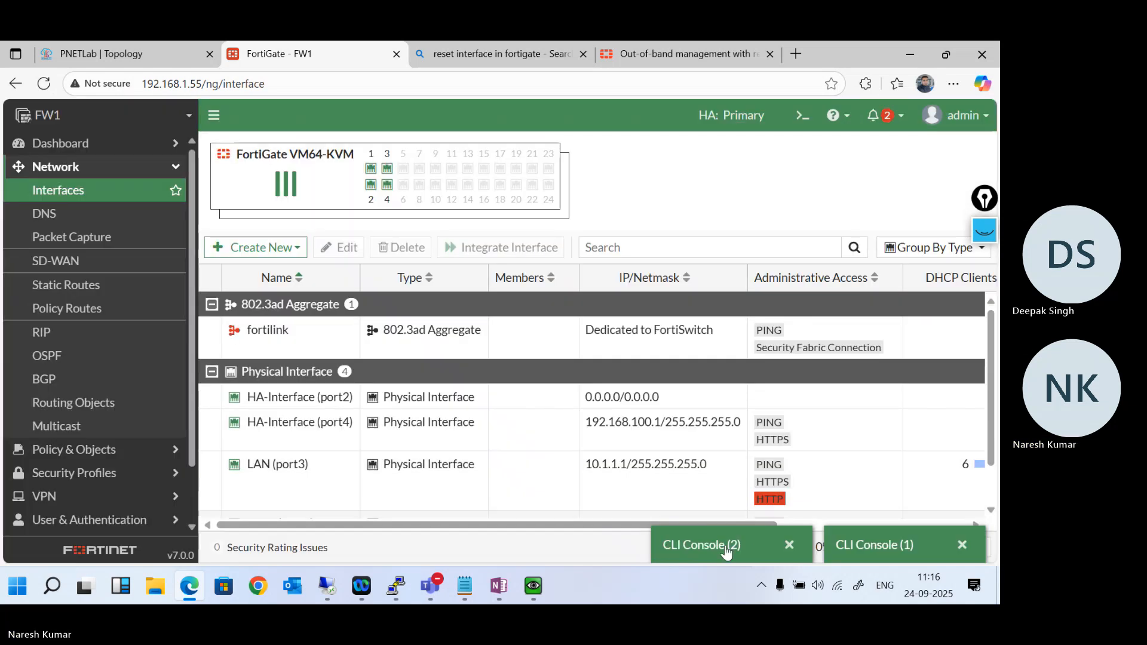
left_click(800, 544)
key("Return")
type("get system info")
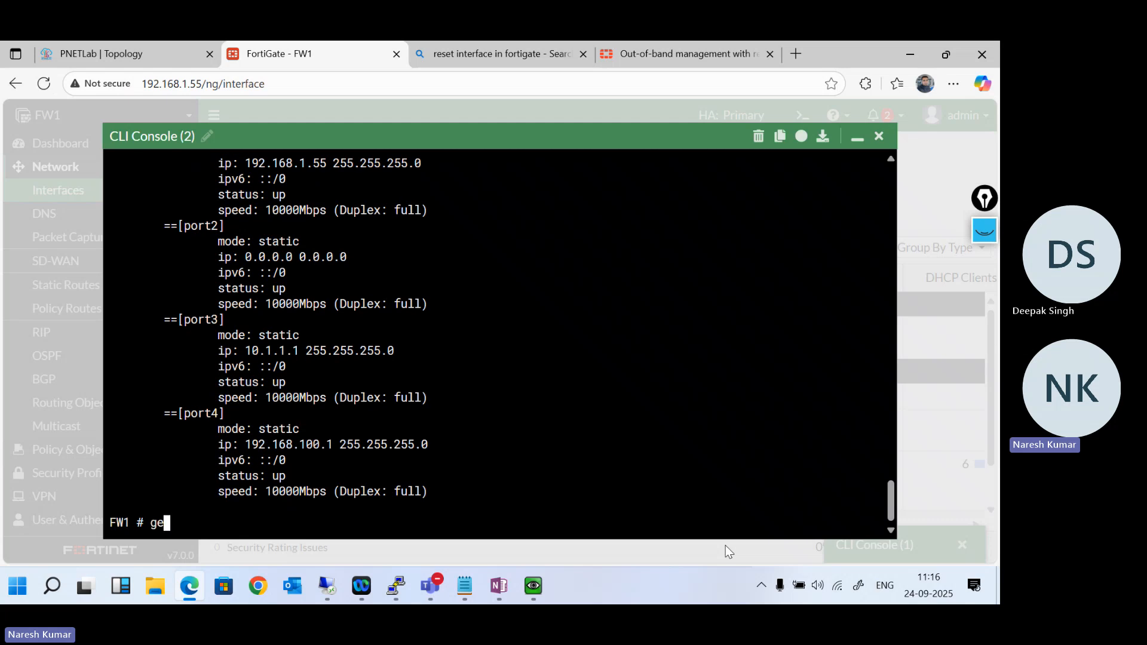
key("BackSpace")
key("BackSpace")
type("terface")
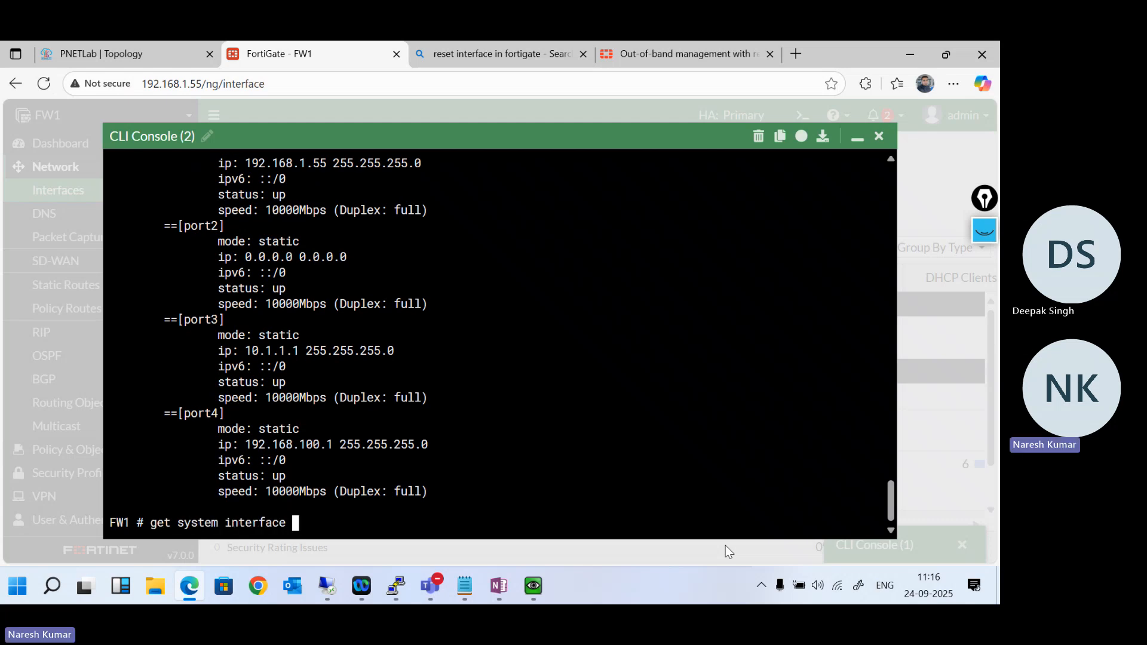
type(" physical")
key("Return")
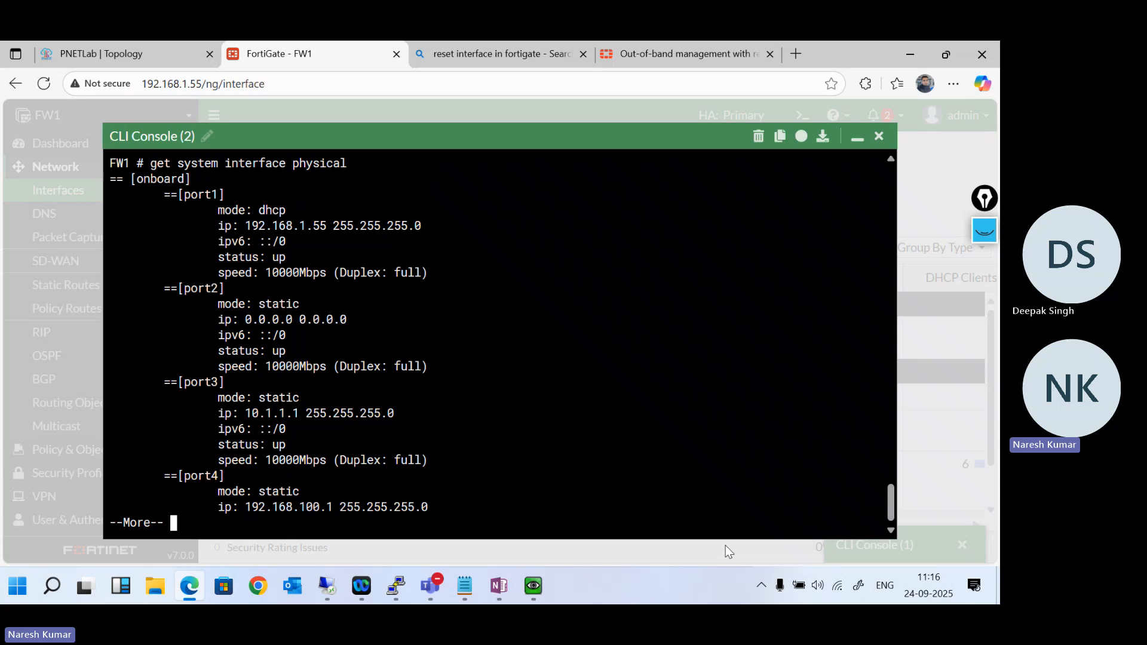
key("Return")
key("Return")
key("Return")
key("Return")
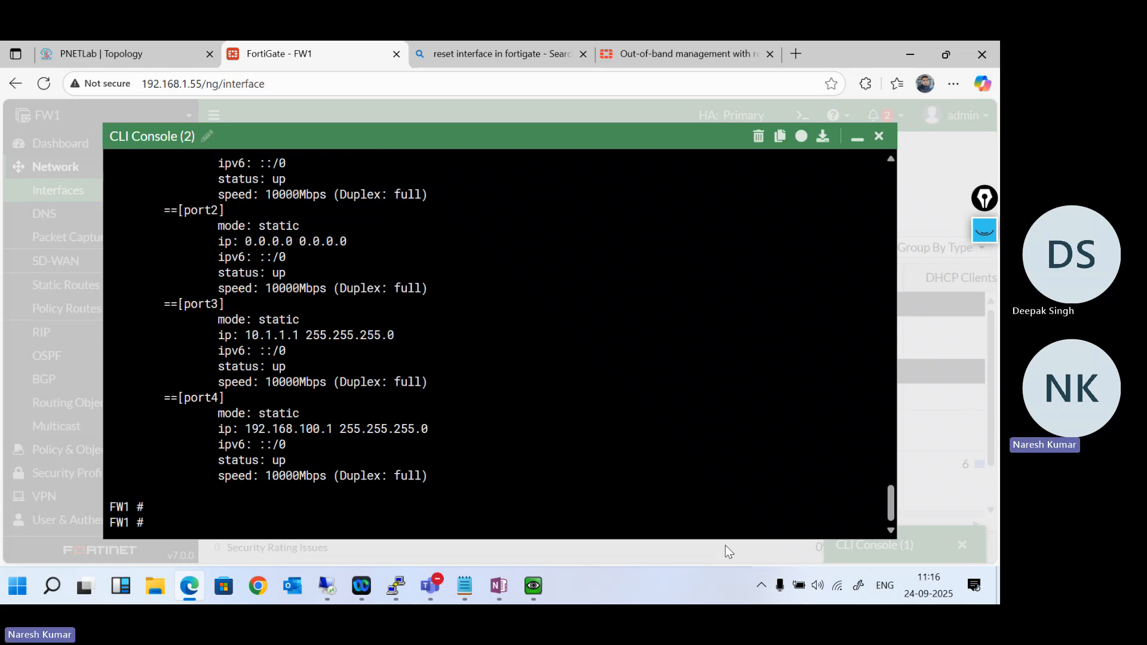
- Switch to the FW2 console session, run "get system interface physical" and page through to the port4 entry
left_click(857, 137)
left_click(907, 544)
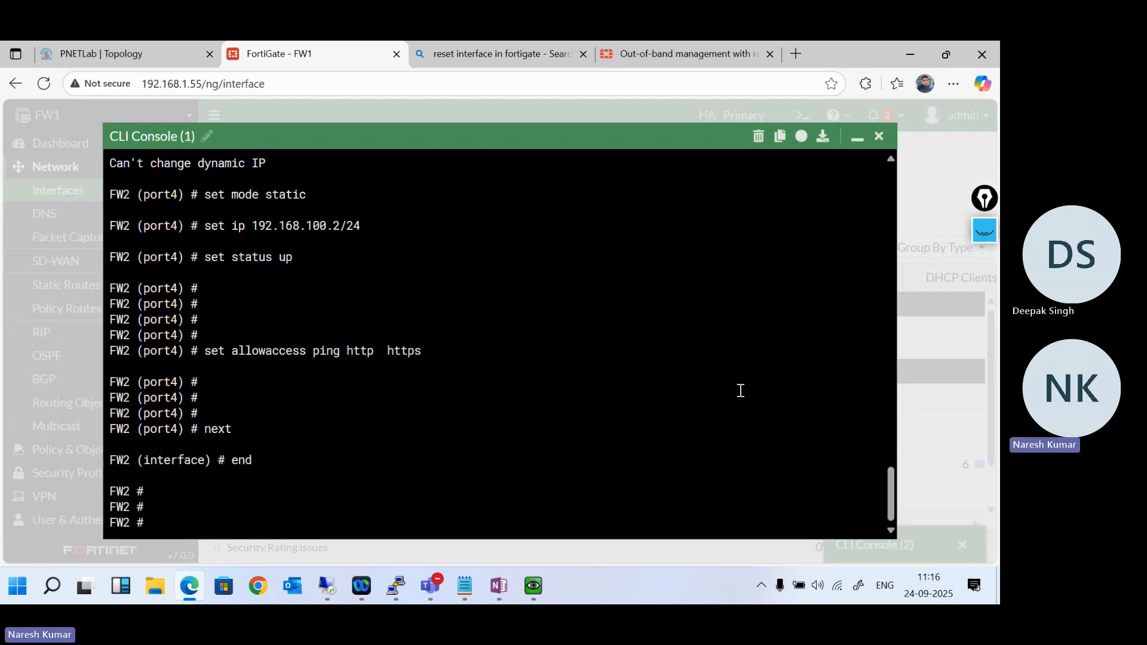
key("Return")
key("Return")
key("Return")
key("Return")
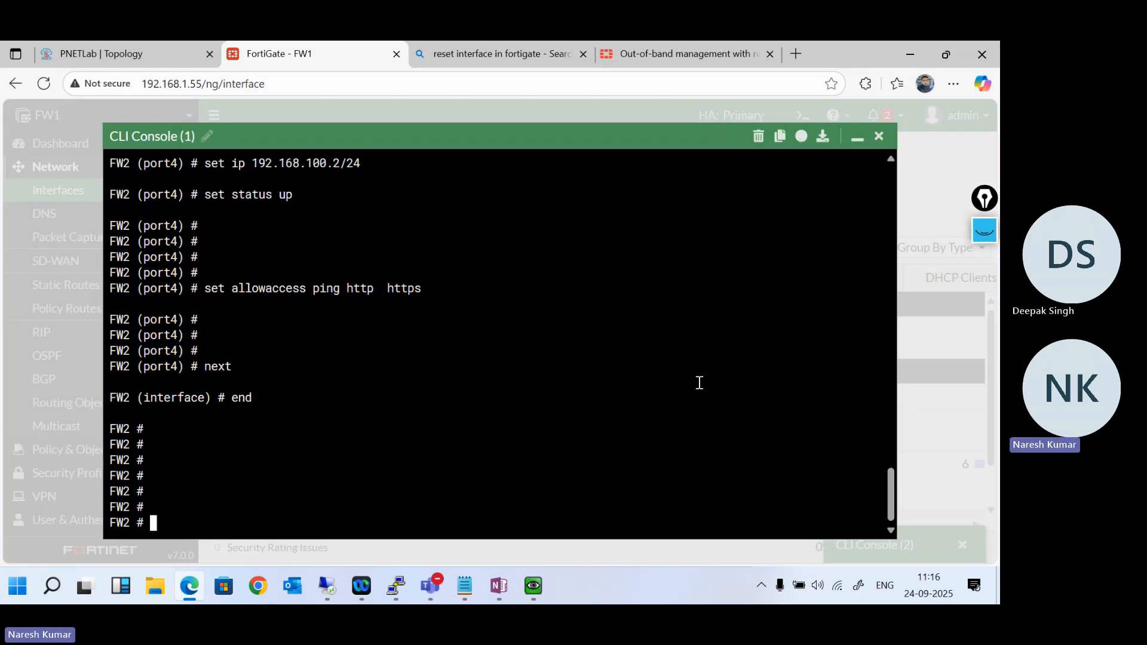
type("get system interface physical")
key("Return")
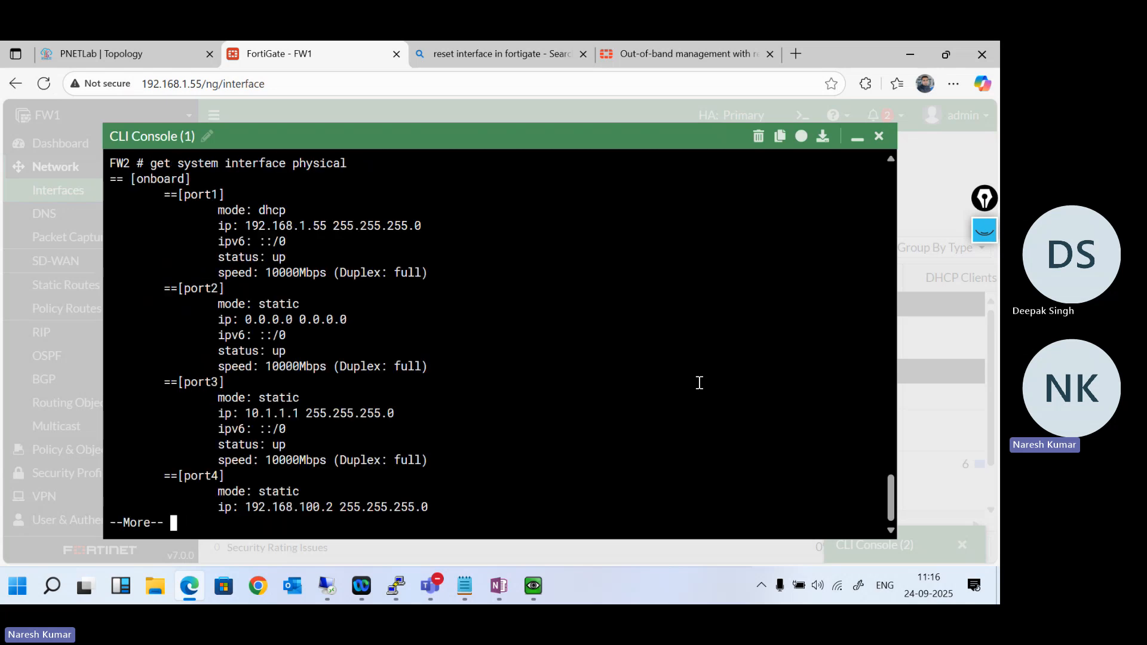
key("Return")
key("Return")
key("Return")
key("Return")
key("Return")
key("Return")
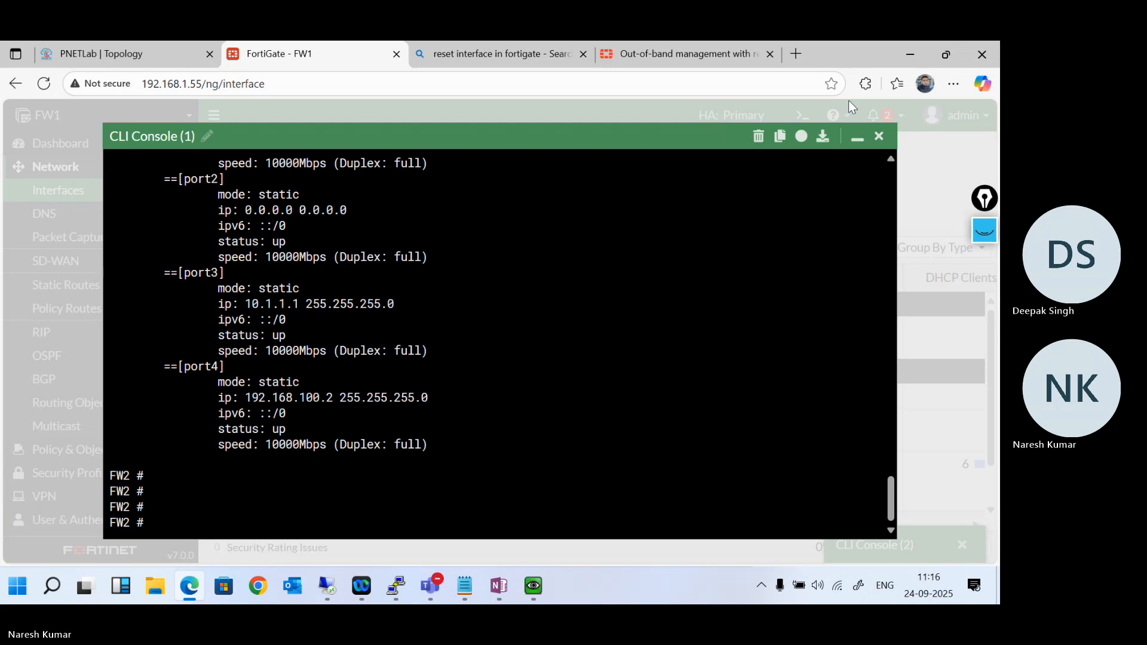
- Revisit the FW2 and FW1 console sessions to compare their port4 entries, leaving both consoles minimized
left_click(857, 139)
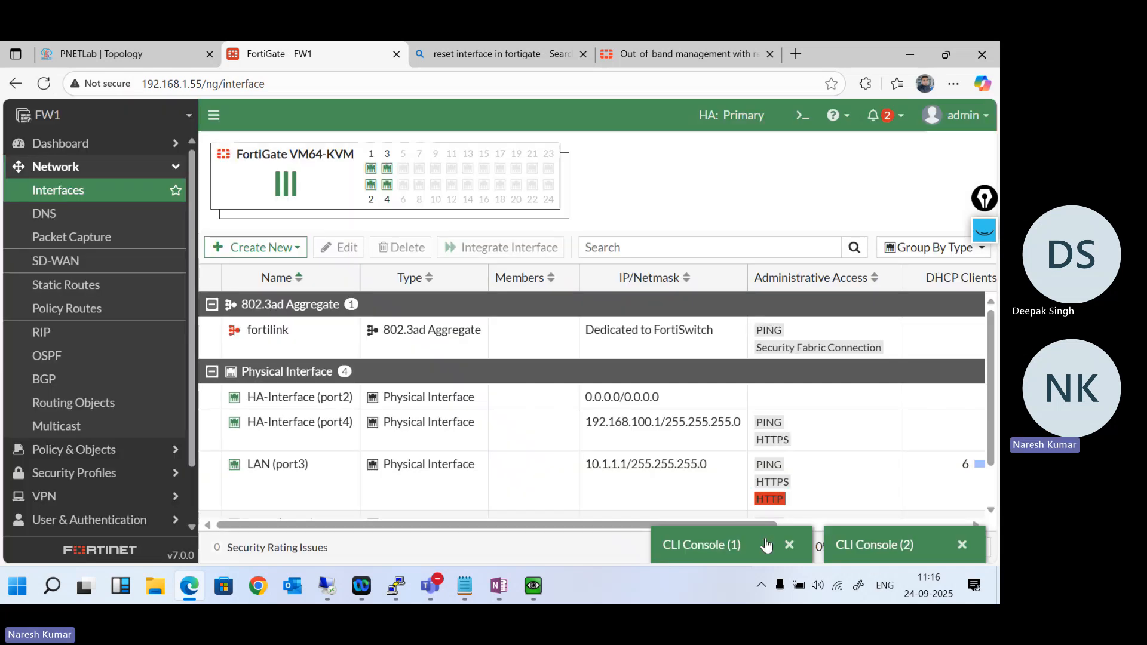
left_click(738, 537)
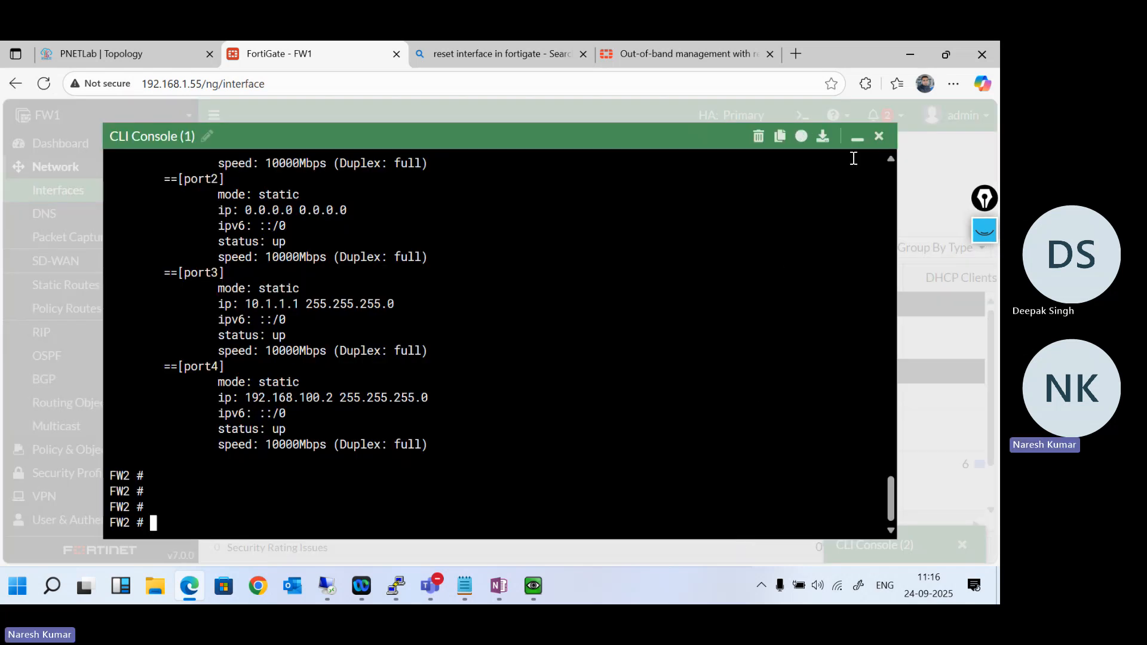
left_click(858, 138)
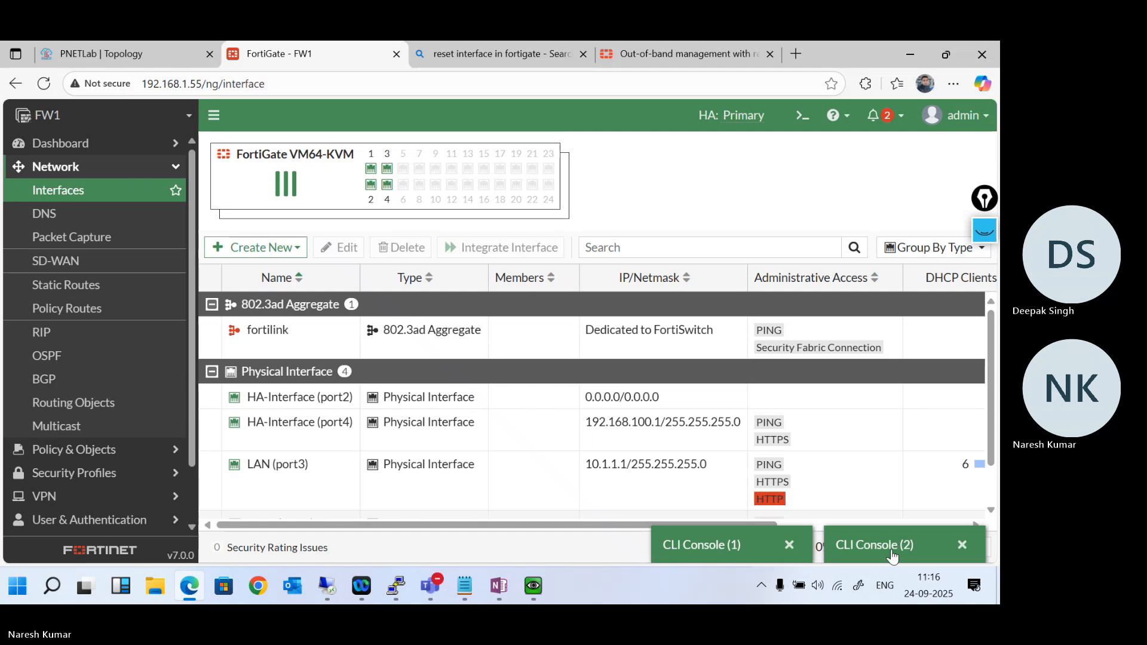
left_click(891, 549)
key("Up")
key("Return")
key("Return")
key("Return")
key("Return")
key("Return")
key("Return")
key("Return")
key("Return")
key("Return")
key("Return")
key("Return")
key("Return")
key("Return")
key("Return")
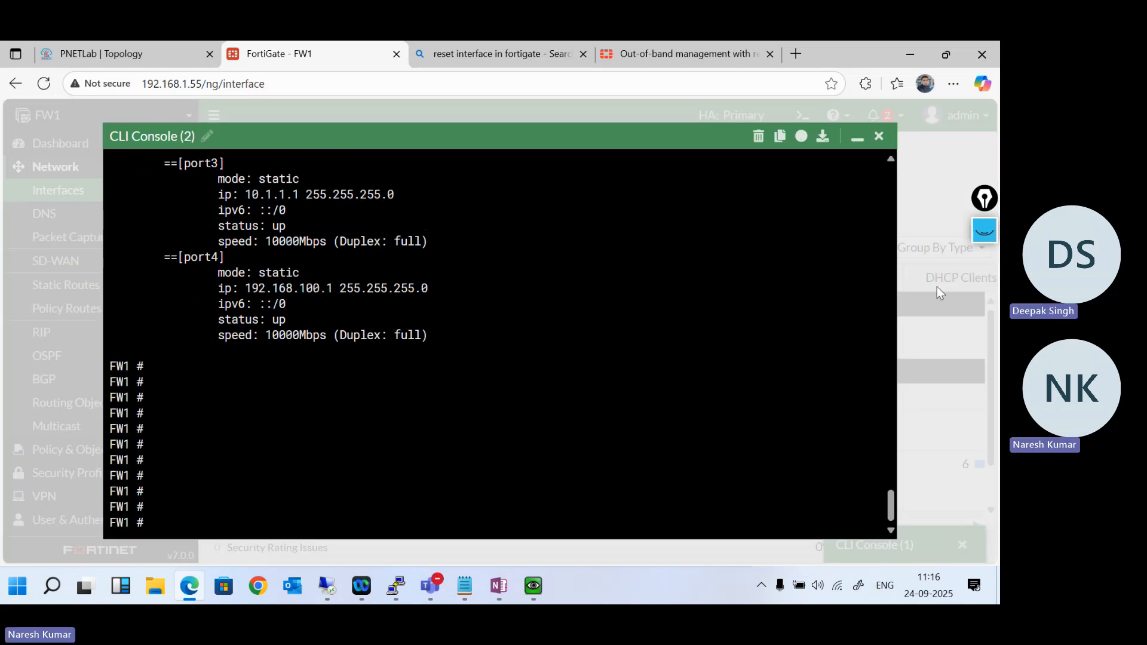
left_click(857, 139)
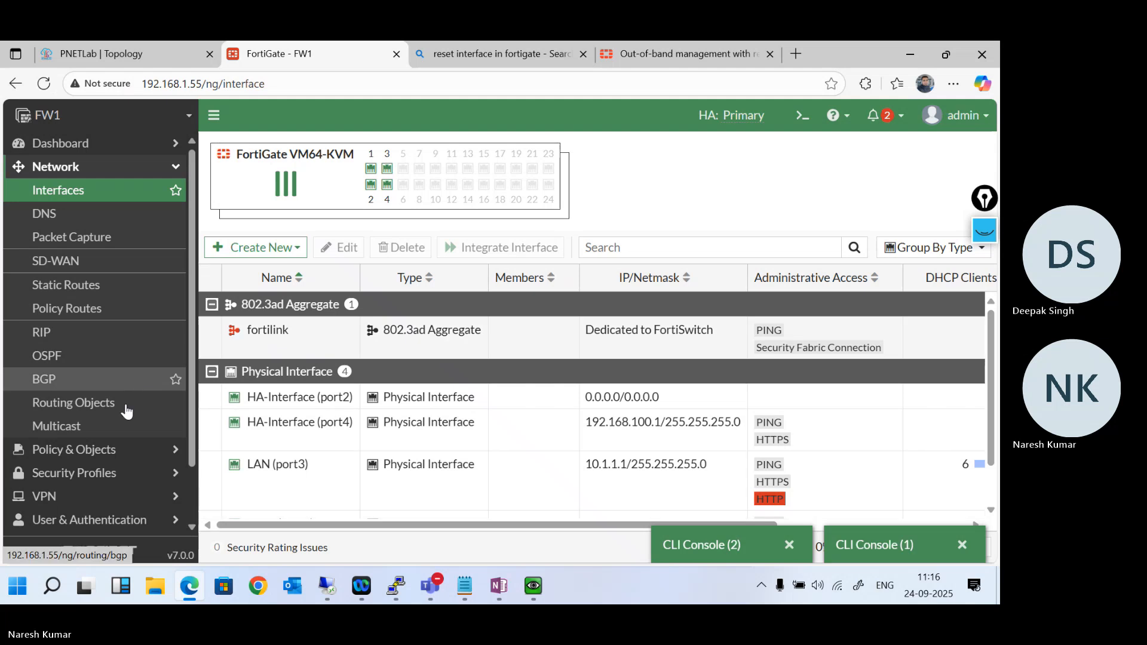
- Open FW1's High Availability settings, check the Management Interface Reservation details, and return to the HA member list
scroll(125, 411, "down", 2)
left_click(143, 478)
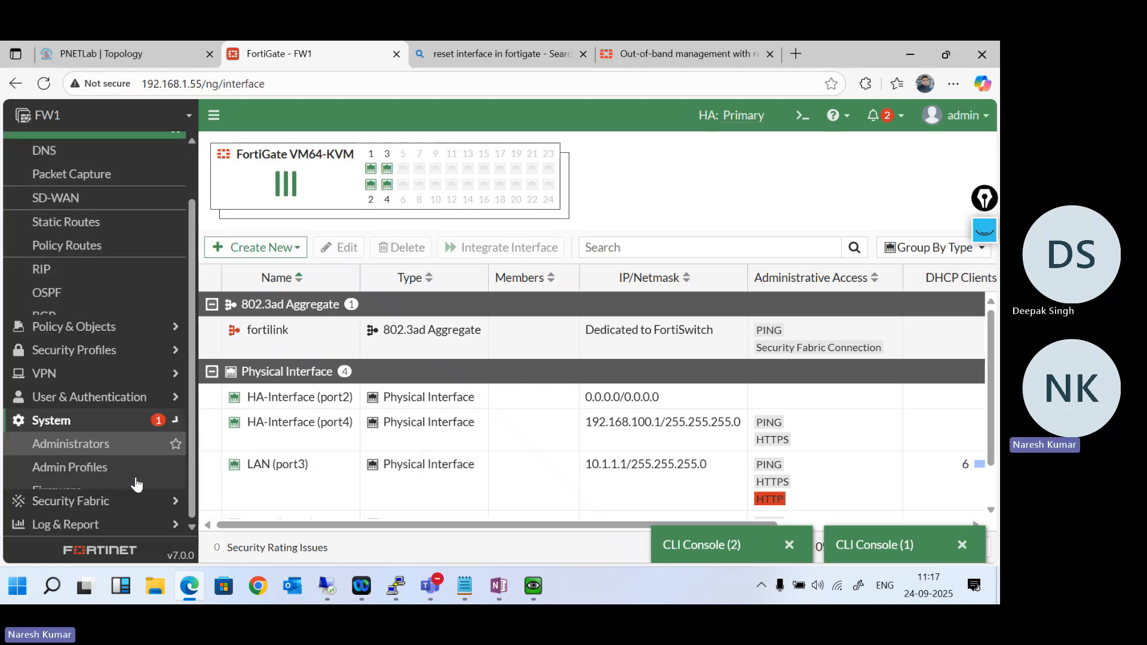
left_click(147, 354)
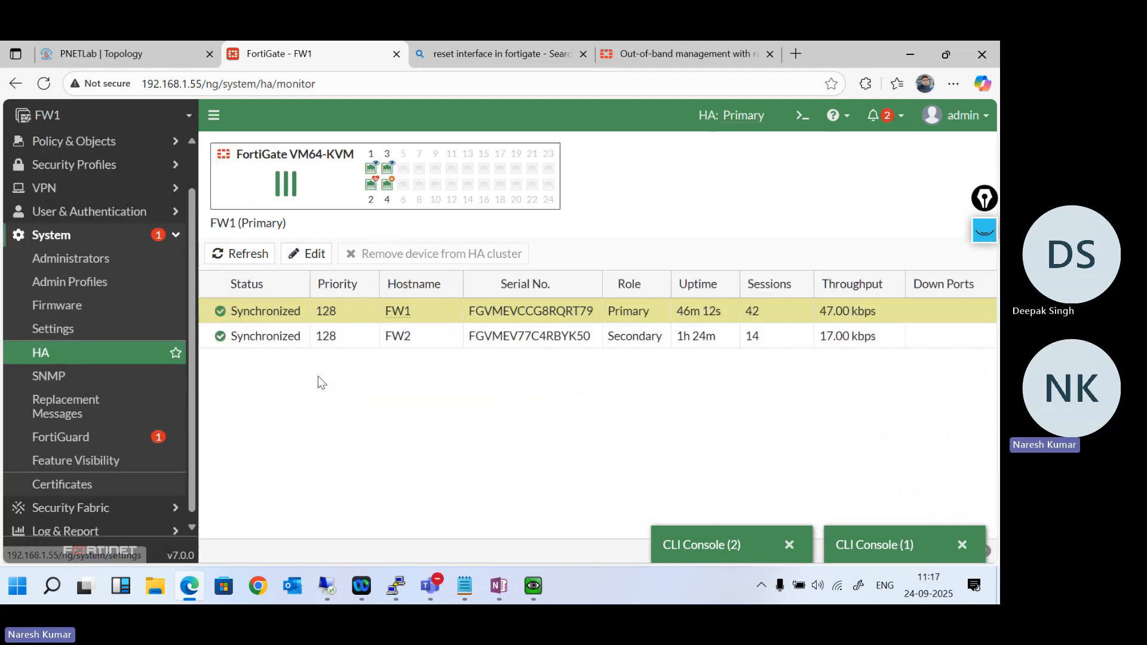
double_click(279, 315)
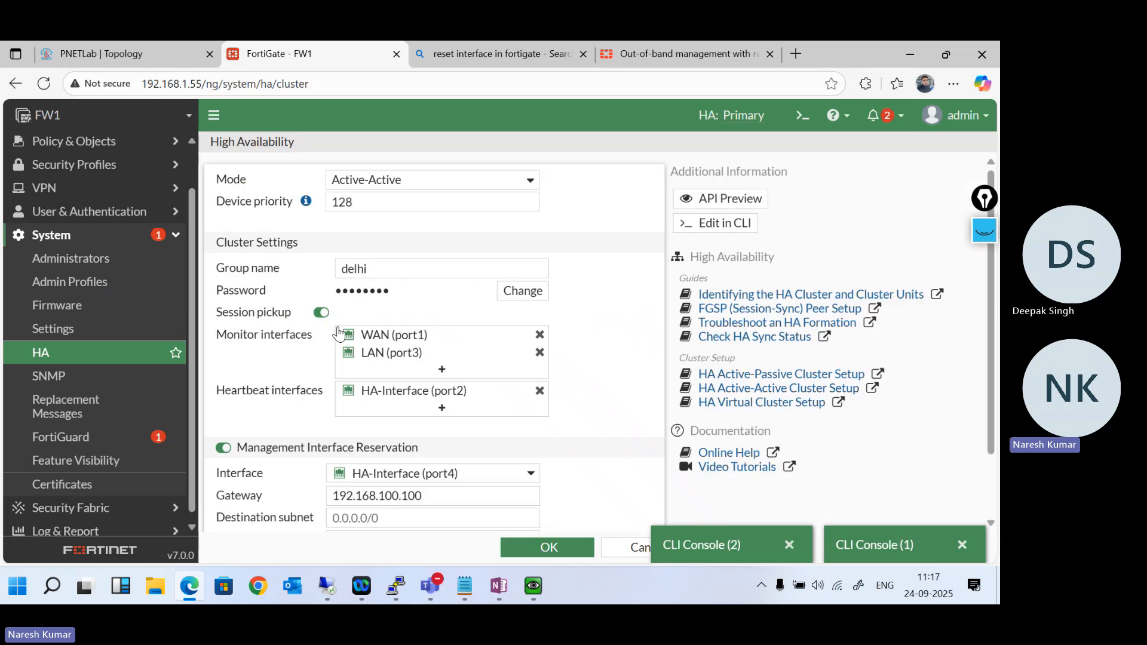
scroll(468, 431, "down", 1)
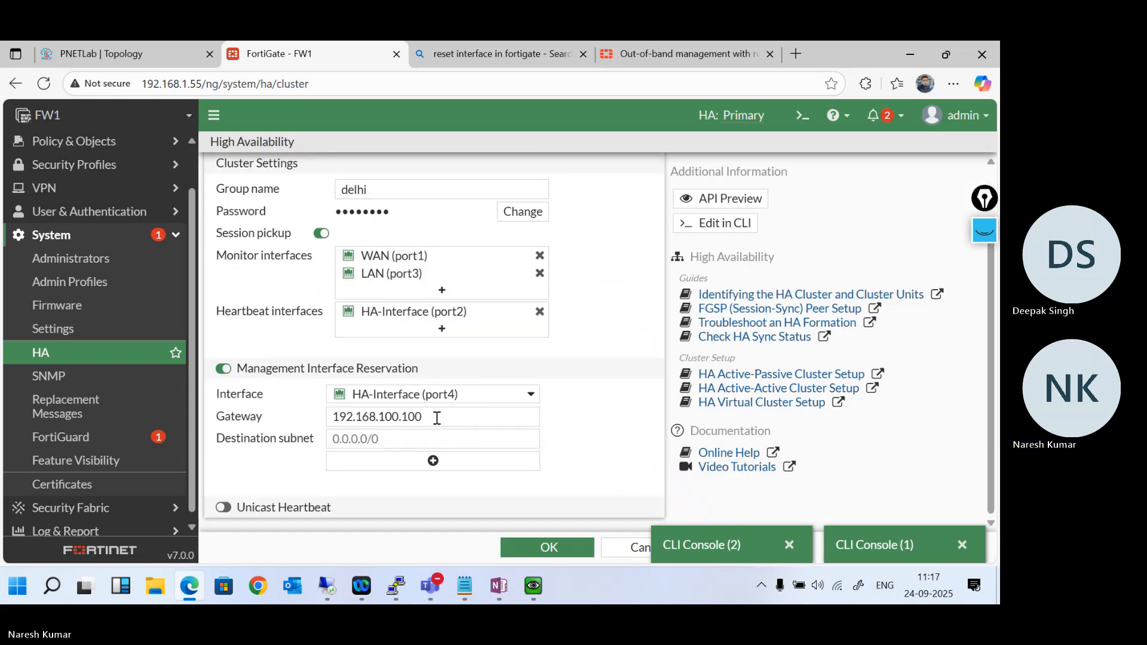
left_click(115, 356)
- Switch to the QEMU Windows machine with the open browser and load 192.168.100.2
mouse_move(543, 587)
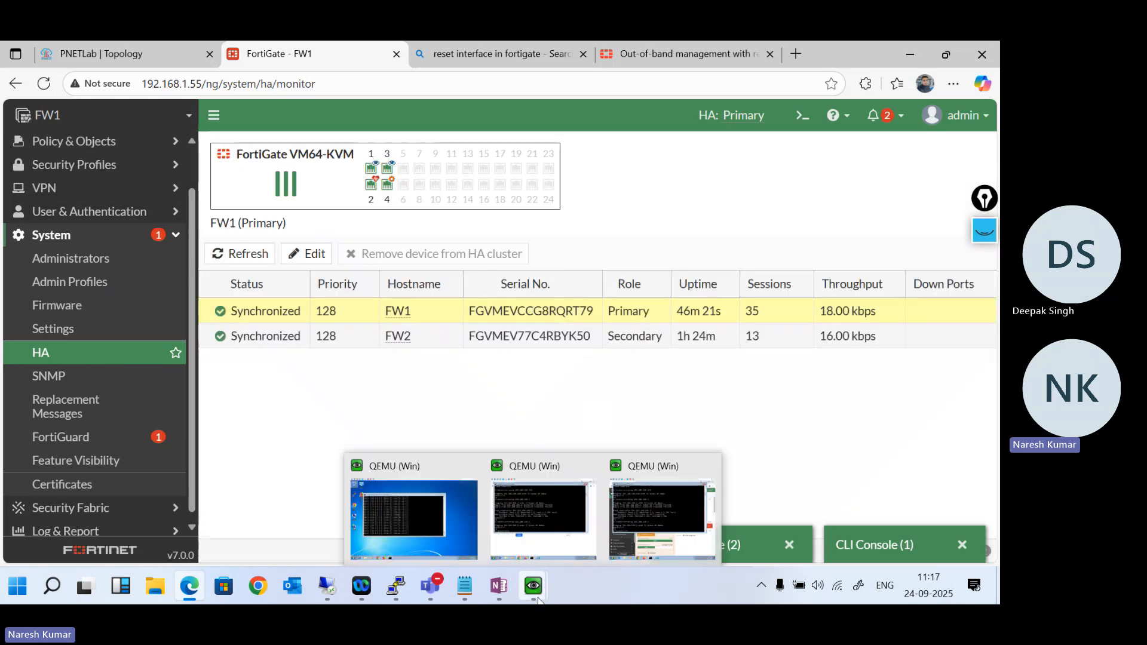
left_click(644, 511)
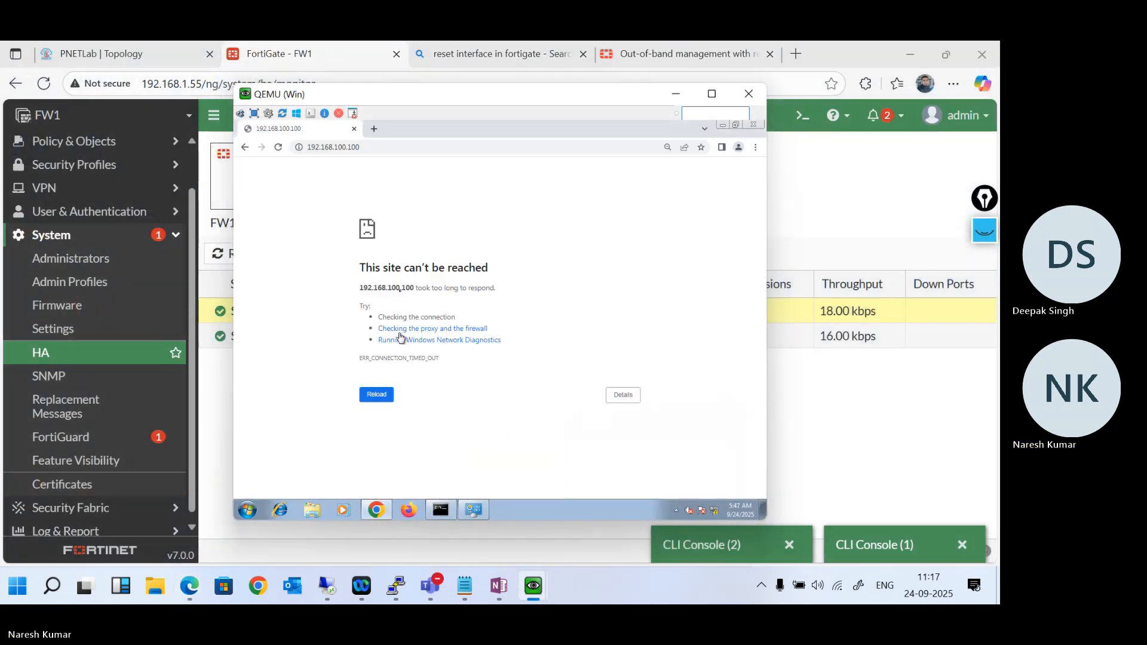
left_click(382, 147)
type("192.168.100.2")
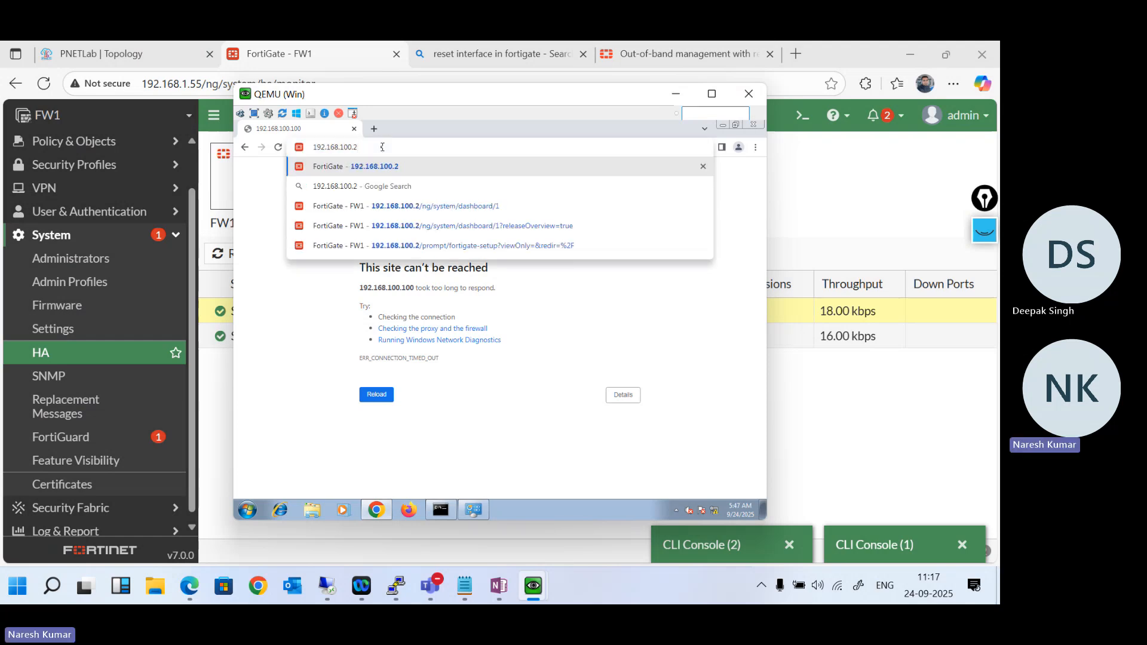
key("Return")
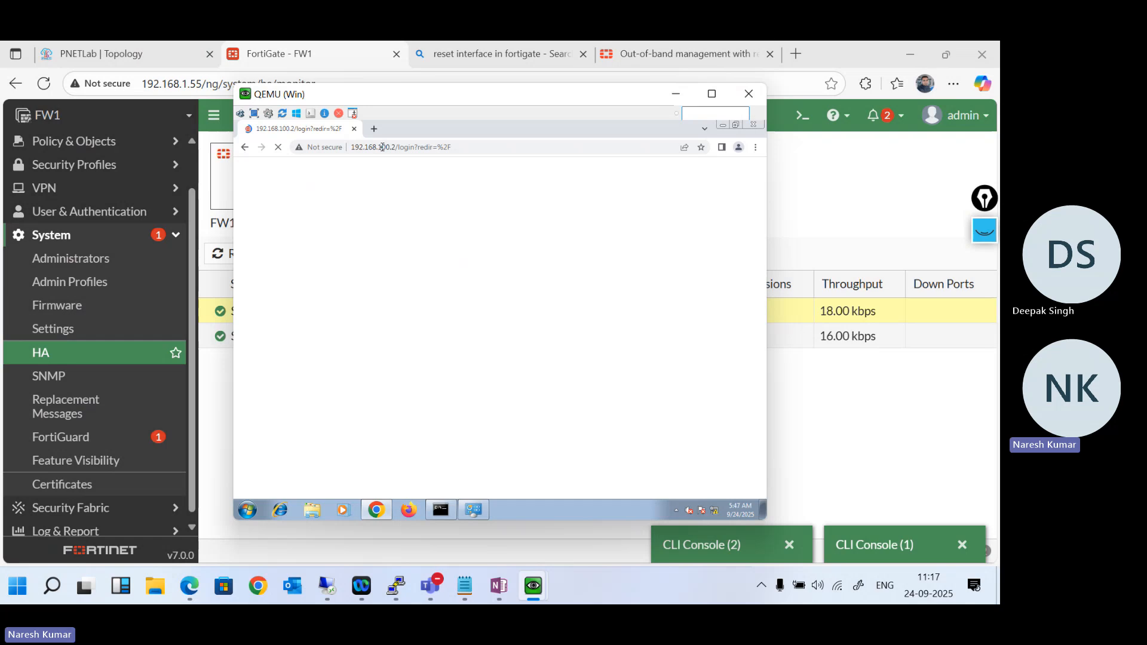
left_click(381, 133)
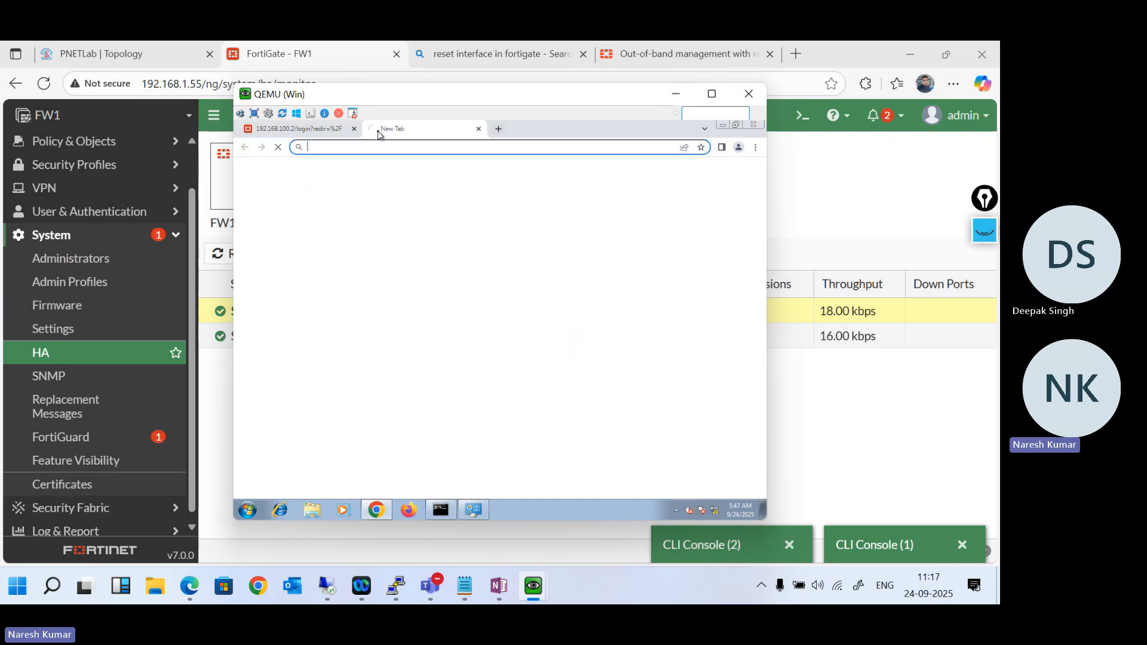
type("http")
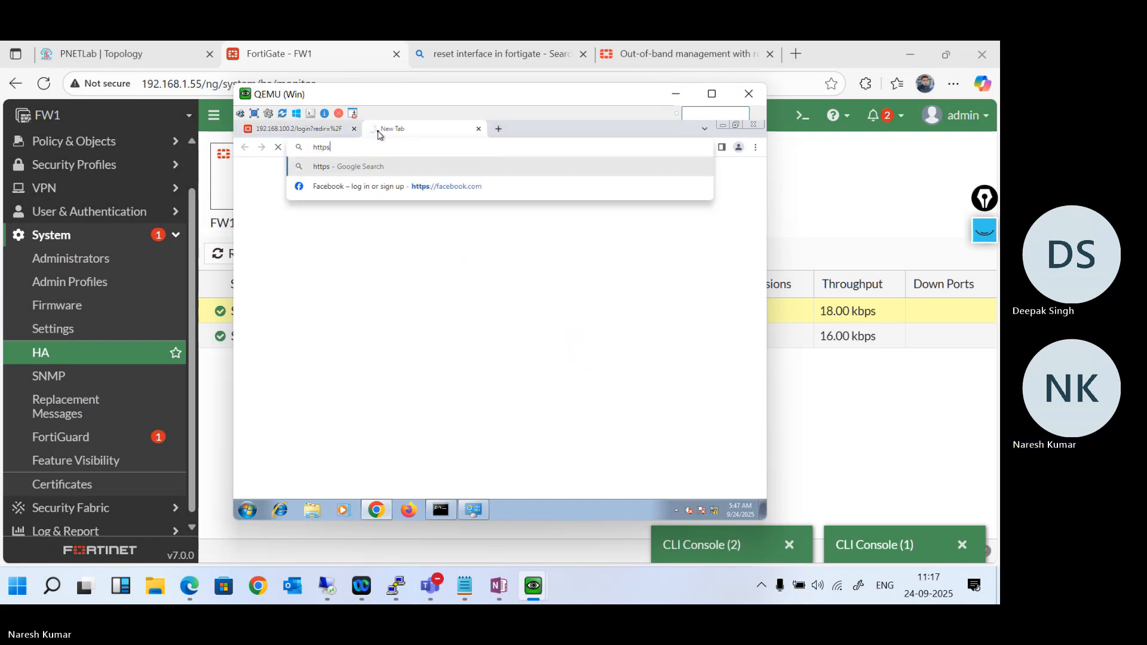
type("://")
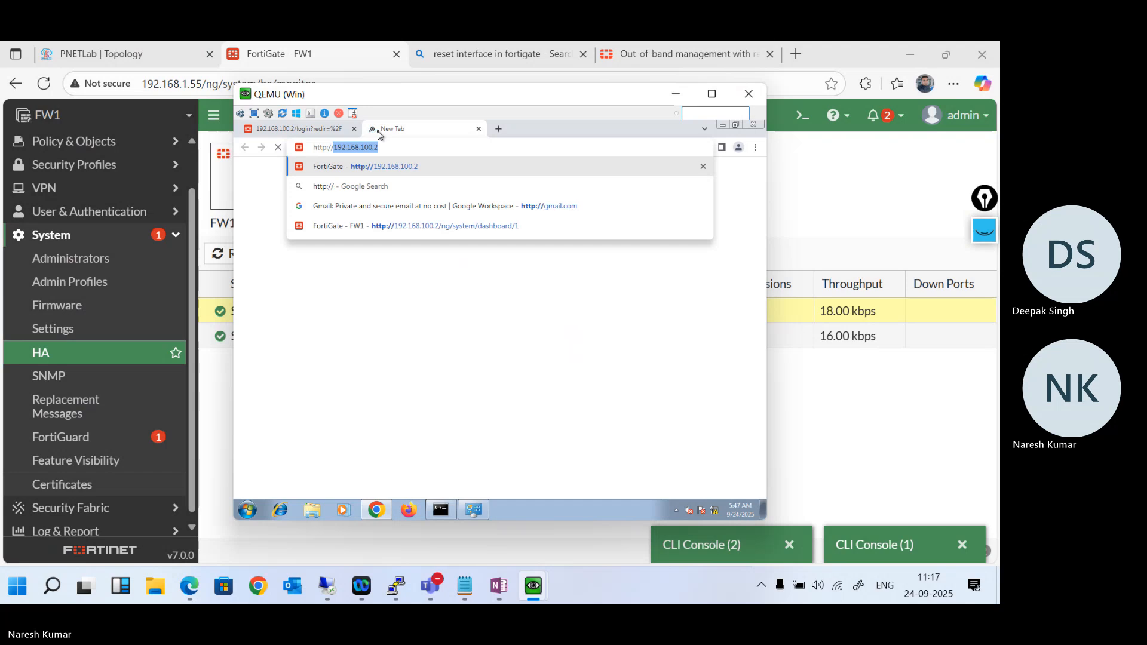
type("192.168.100.1")
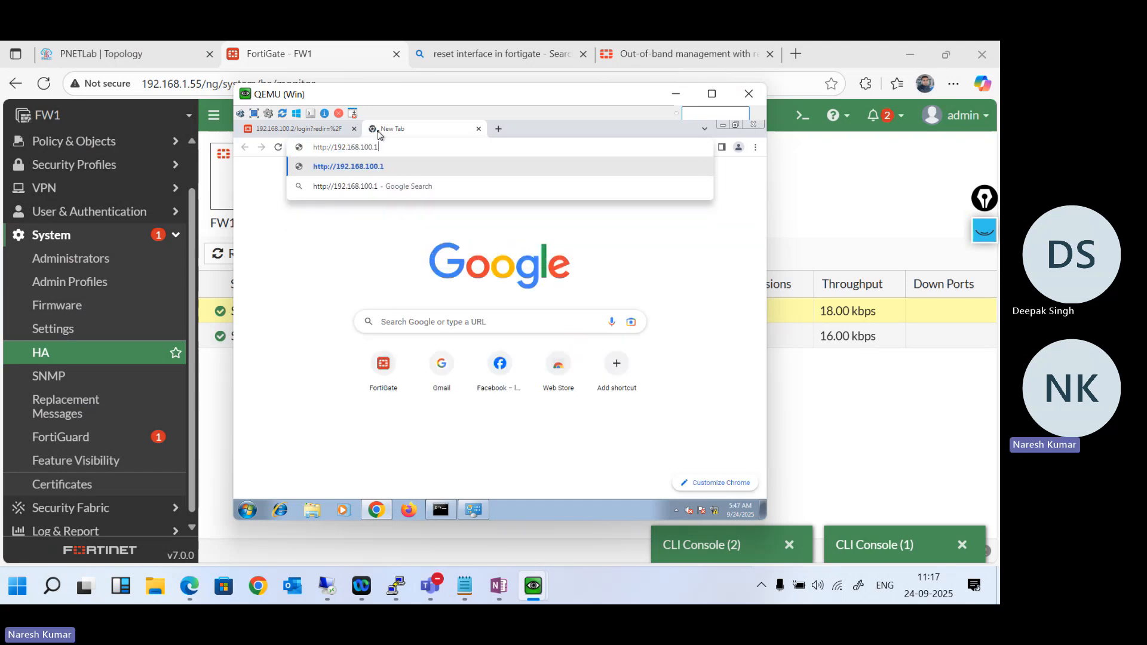
key("Return")
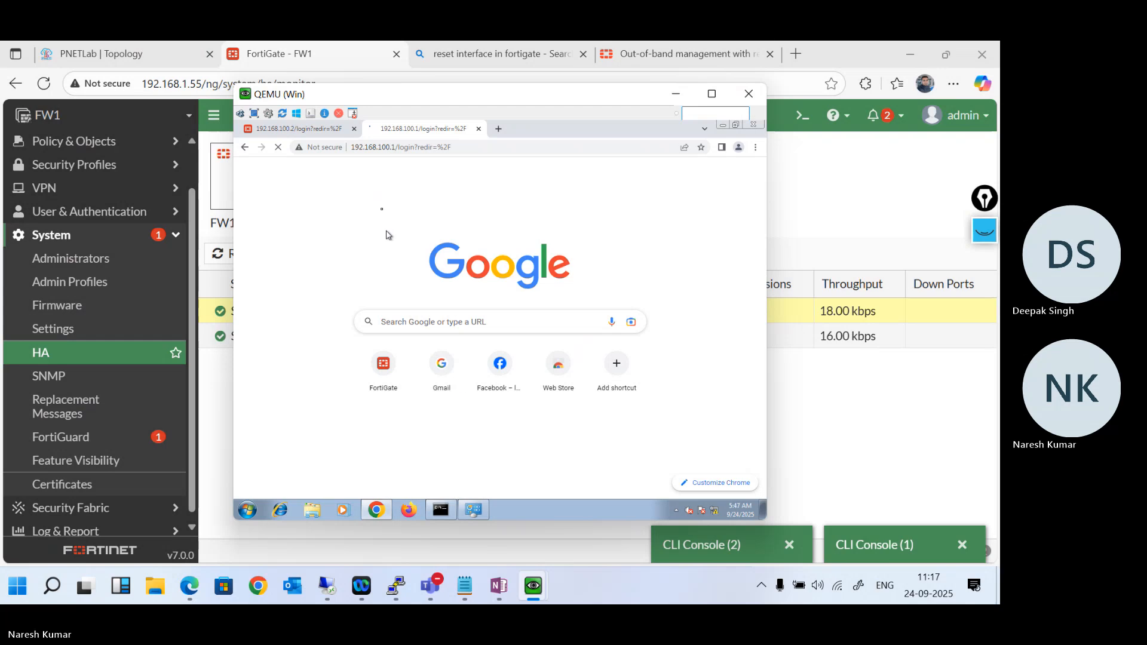
- Log in to the FortiGate at 192.168.100.2 with the administrator username and password, and decline saving the password
left_click(307, 132)
key("Tab")
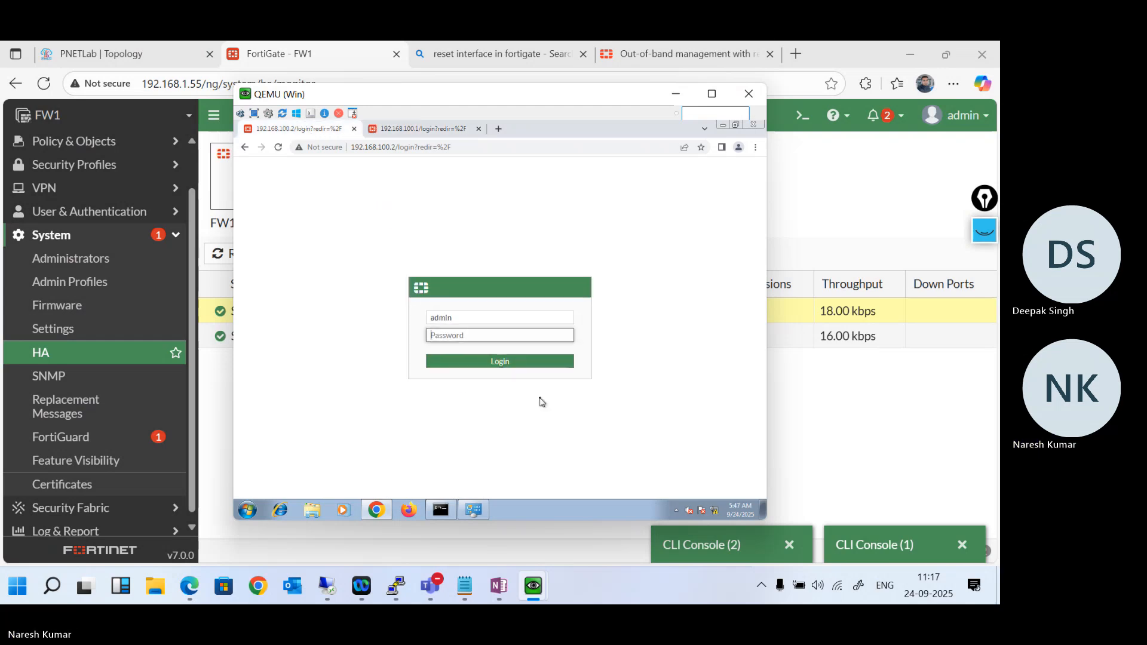
key("Return")
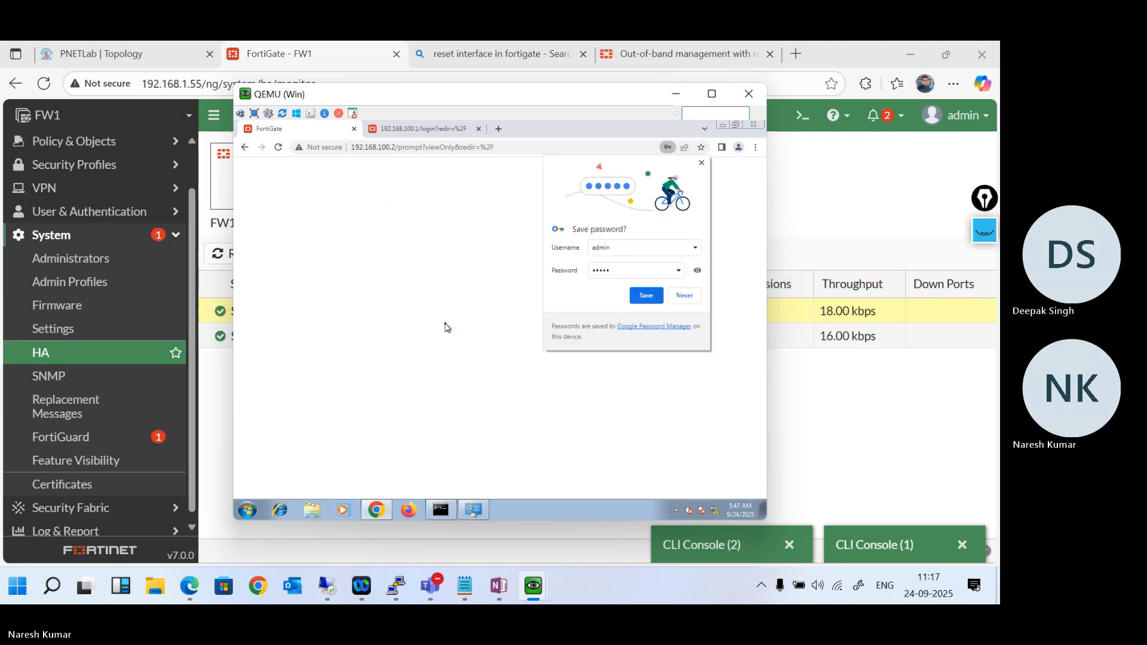
left_click(683, 295)
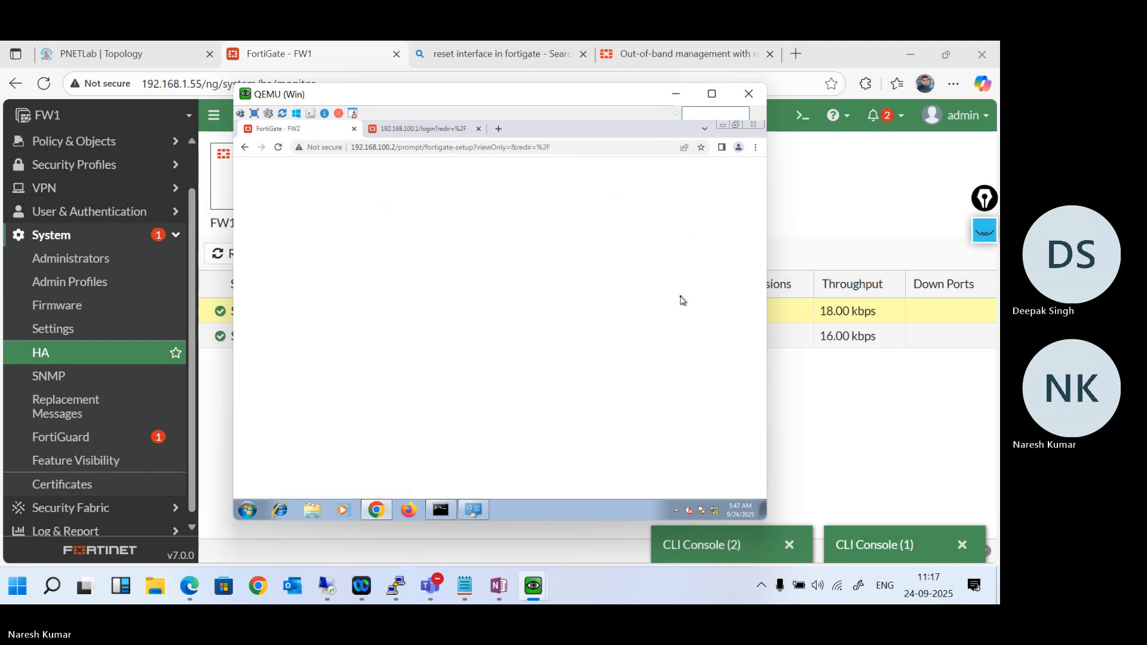
- Log in to the FortiGate at 192.168.100.1 with the administrator username and password, and dismiss the save-password prompt
left_click(420, 131)
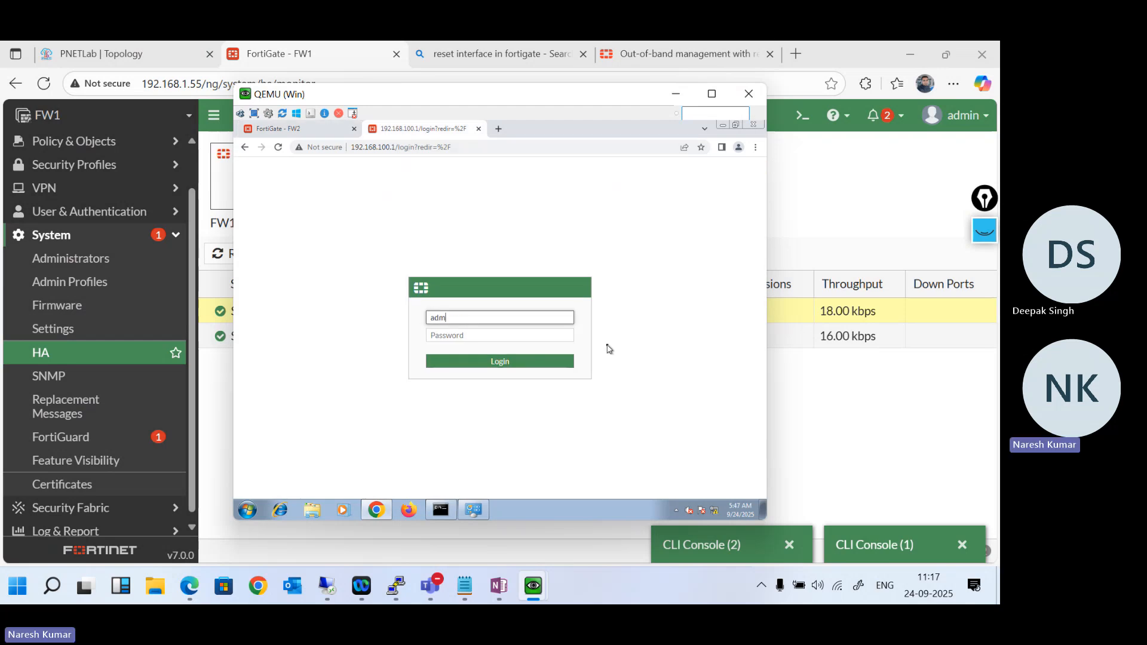
key("Tab")
key("Return")
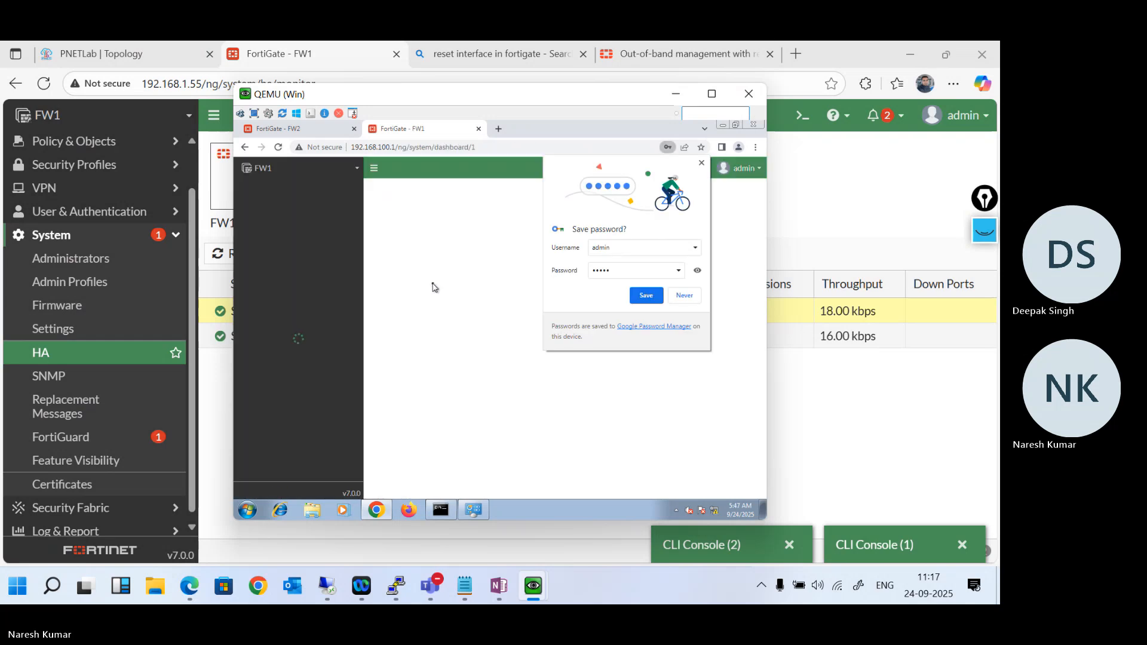
left_click(701, 163)
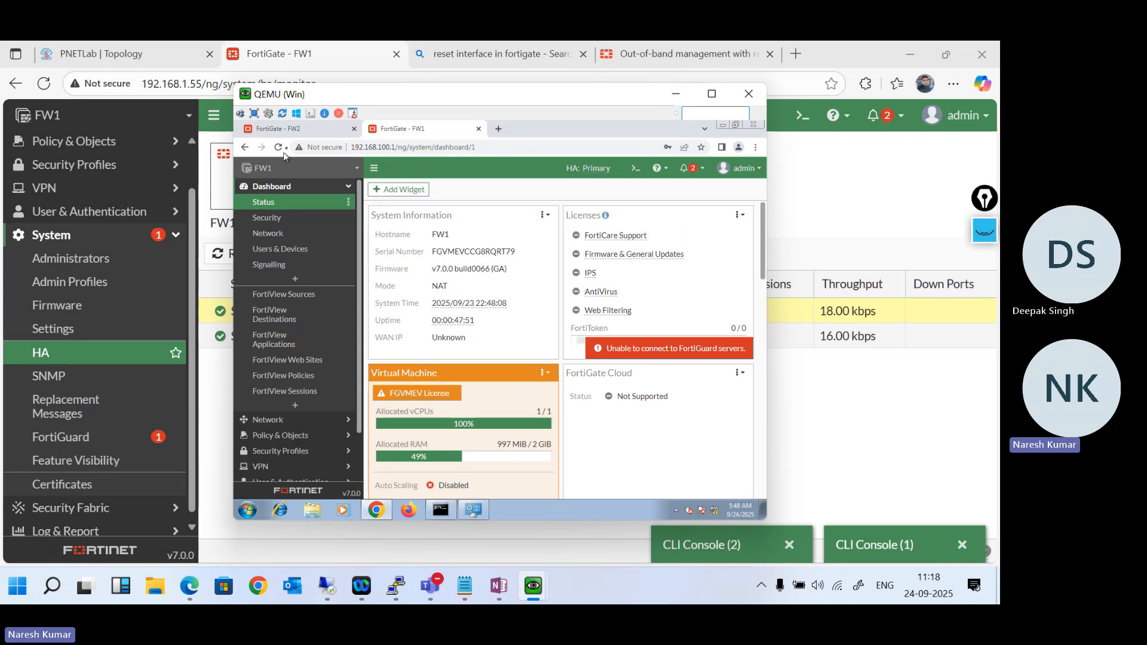
- Compare the hostname and HA role on the dashboards at 192.168.100.2 and 192.168.100.1
left_click(277, 129)
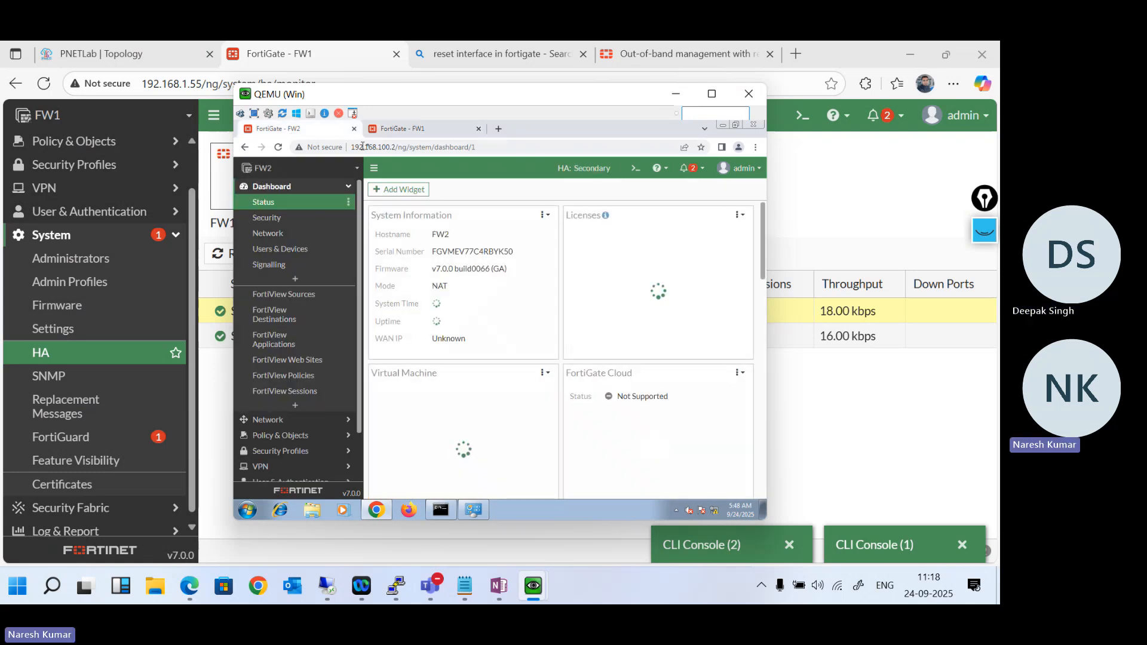
left_click(397, 130)
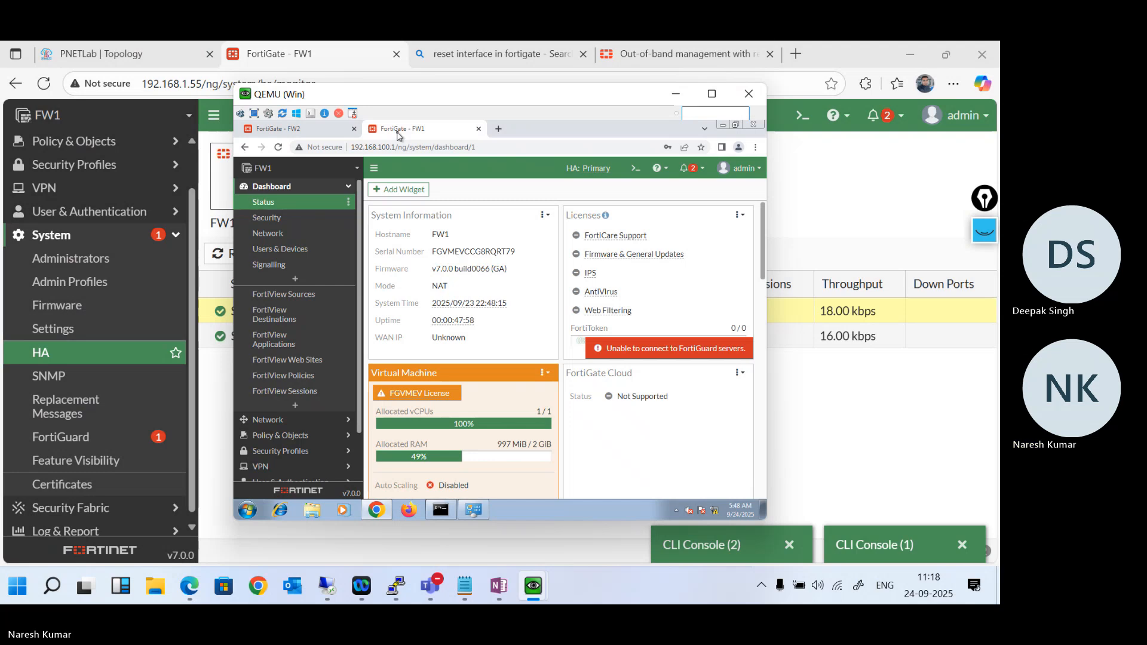
- Check the FW2 dashboard at 192.168.100.2 once more, and minimize the Windows machine's window to return to the cluster's HA page
left_click(310, 137)
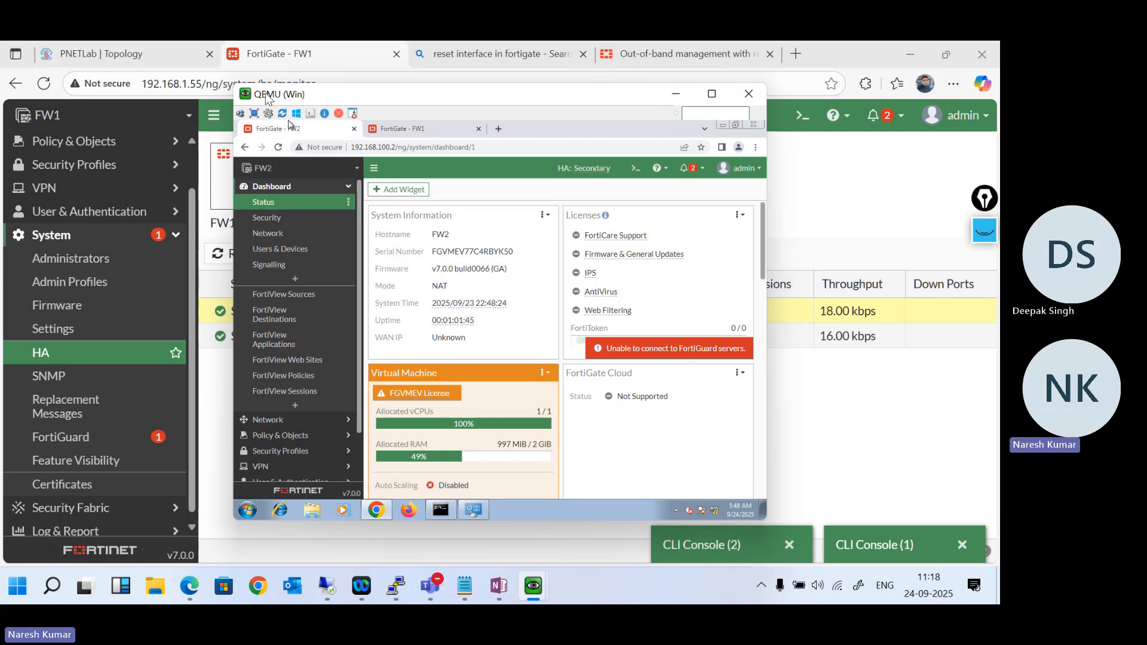
left_click_drag(265, 92, 269, 127)
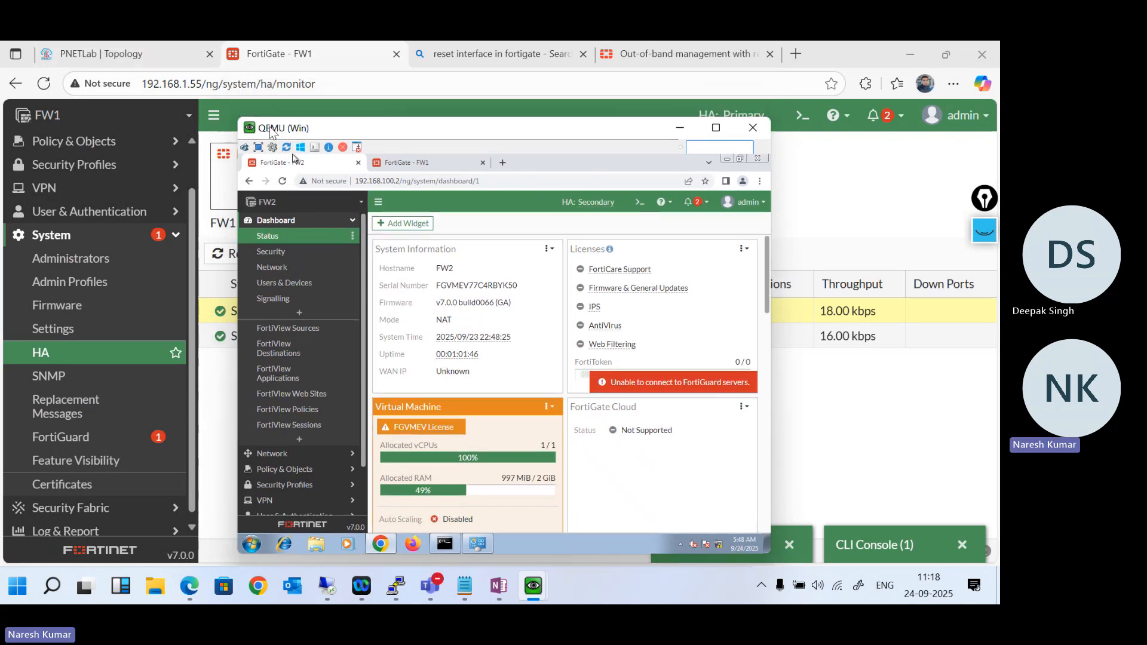
double_click(635, 127)
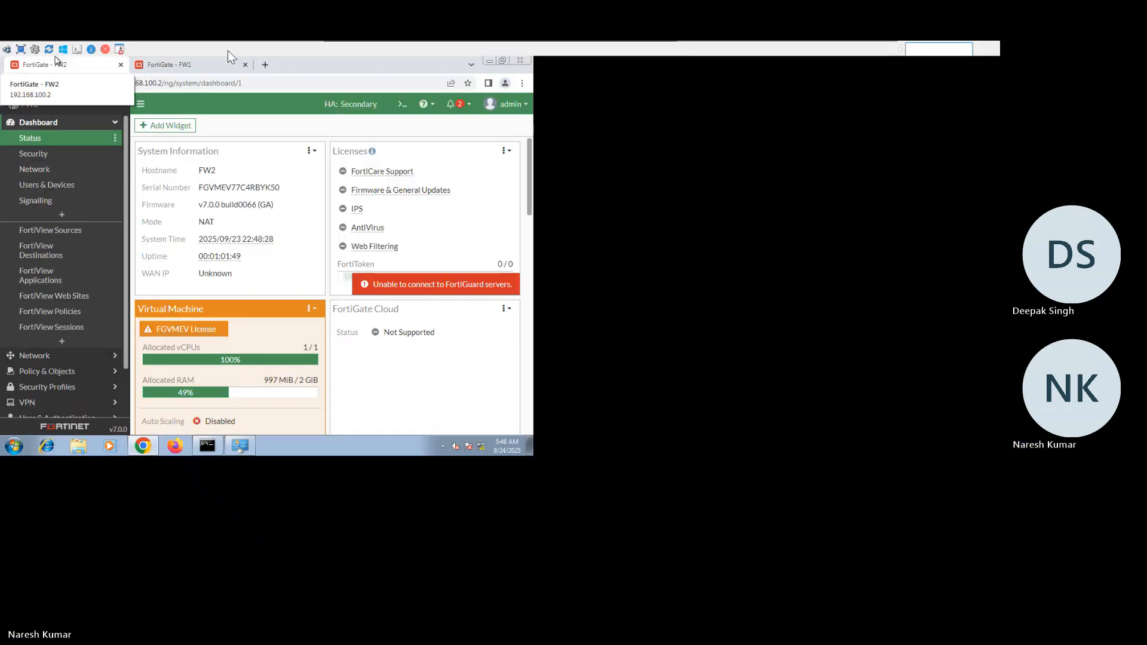
mouse_move(563, 43)
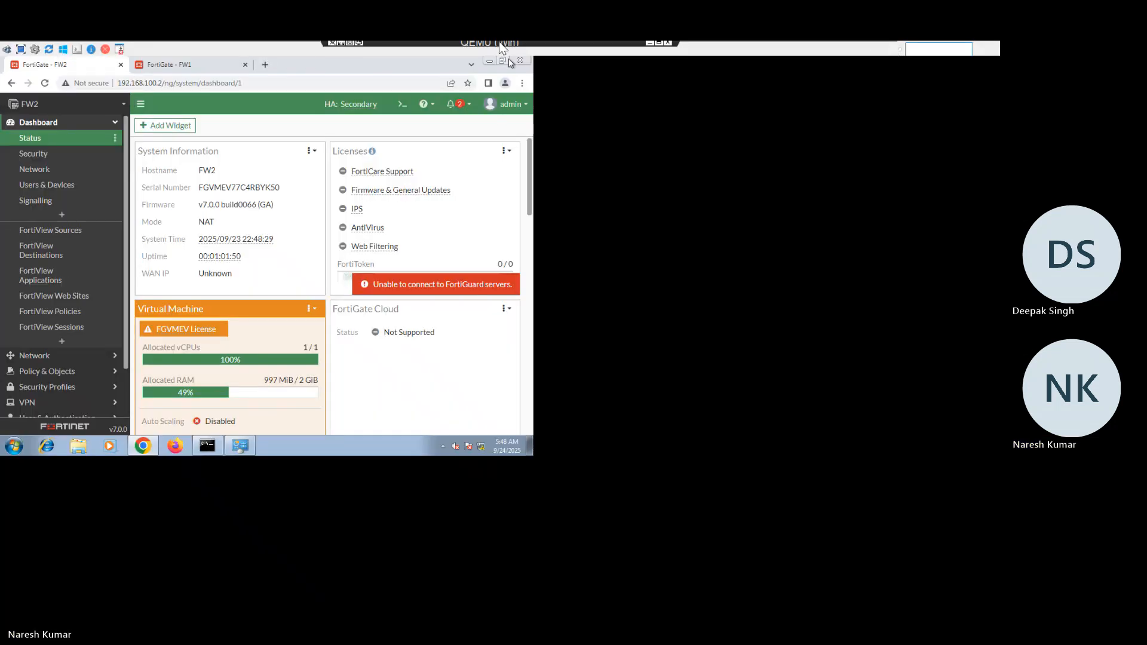
left_click(659, 49)
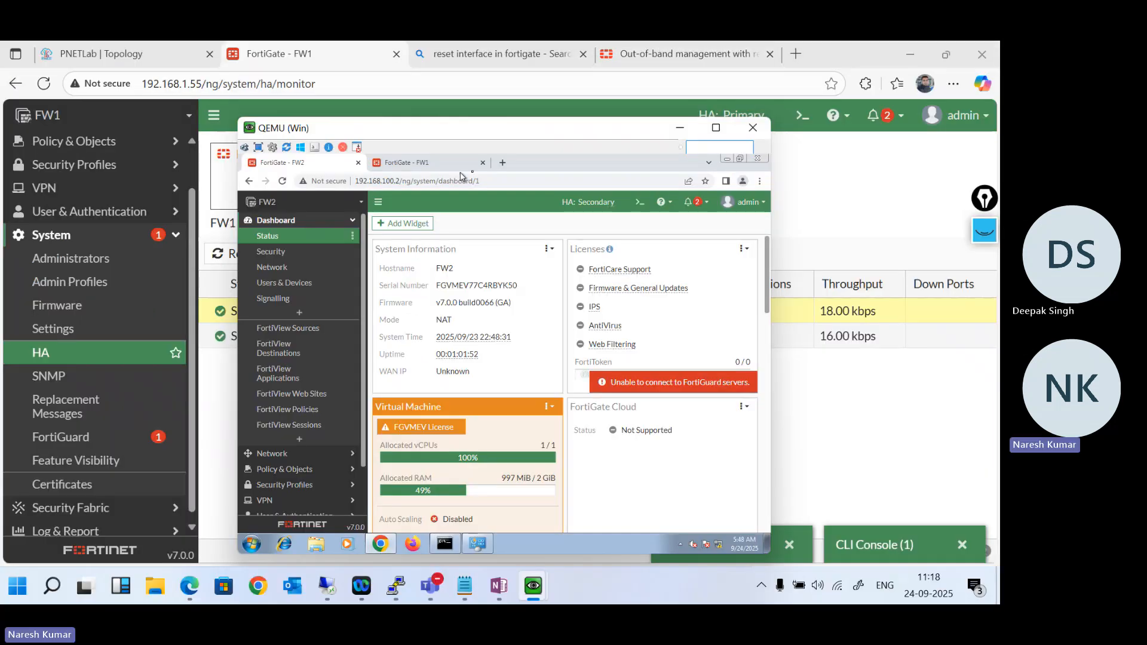
left_click(679, 129)
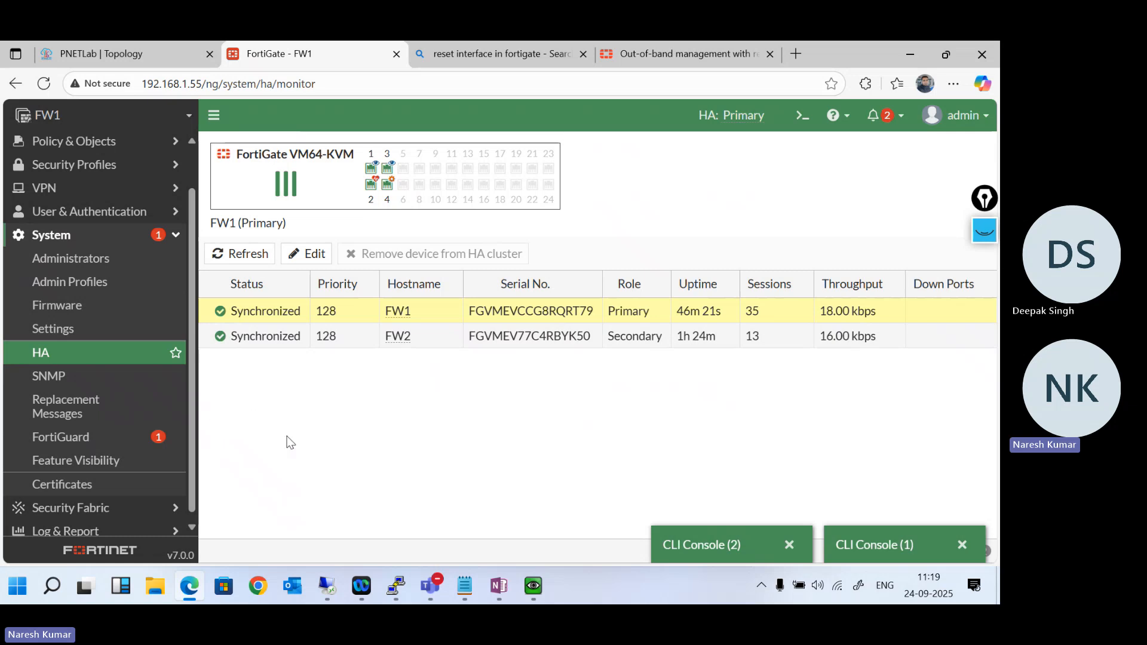
- Open the HA Events log on FW1 to review the cluster's event history
scroll(144, 393, "down", 1)
left_click(66, 525)
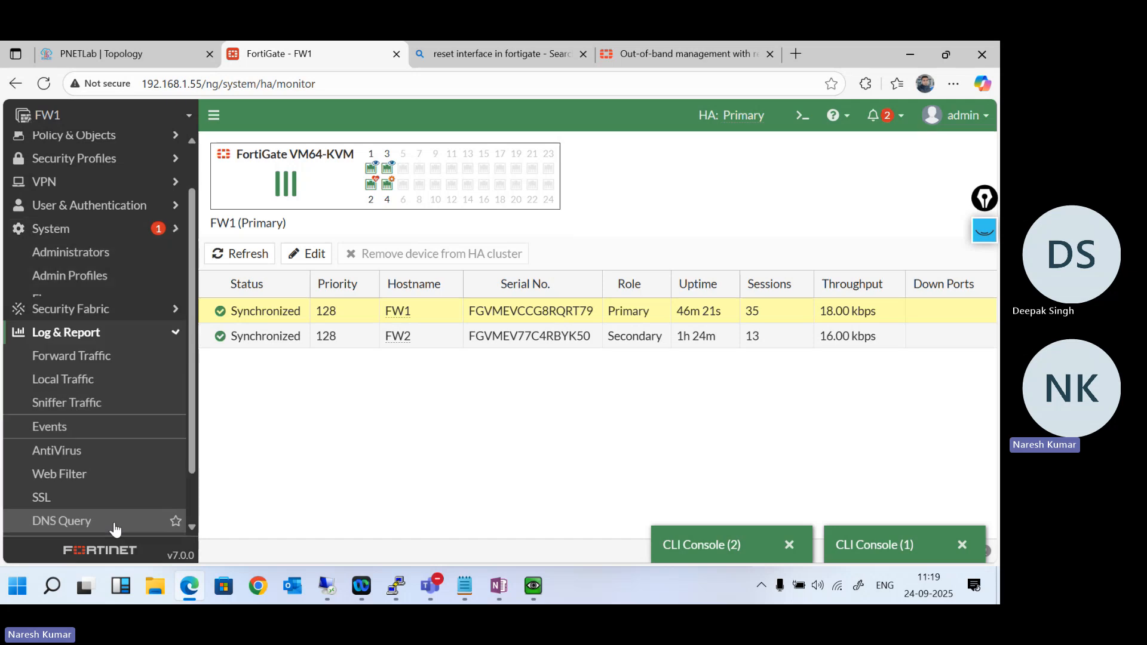
left_click(66, 371)
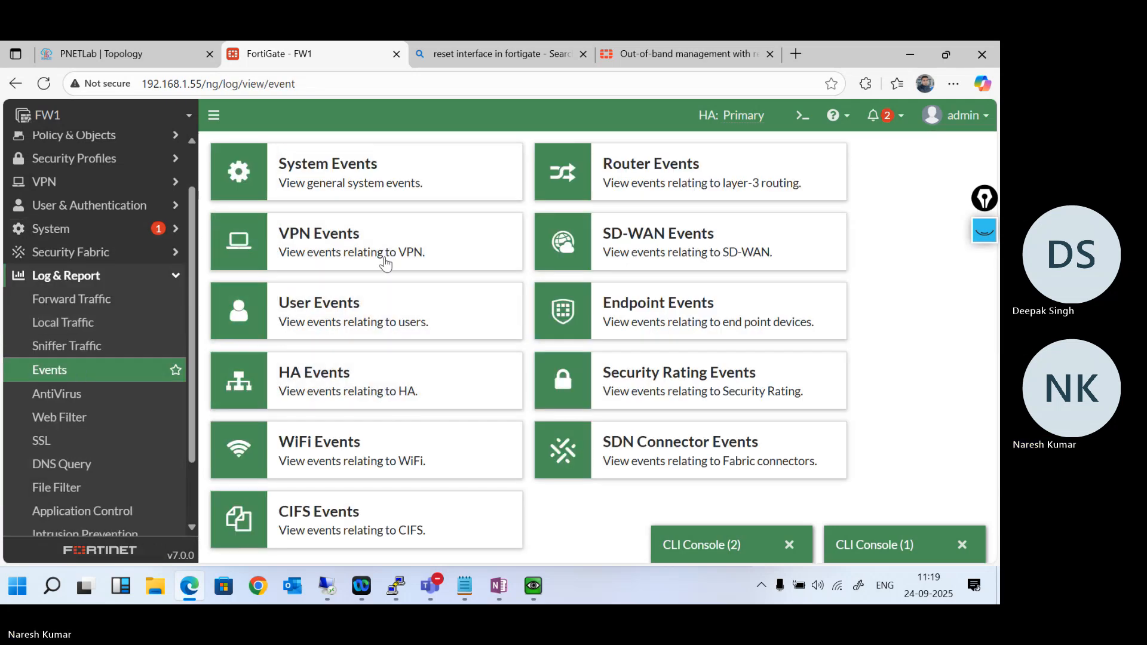
left_click(344, 375)
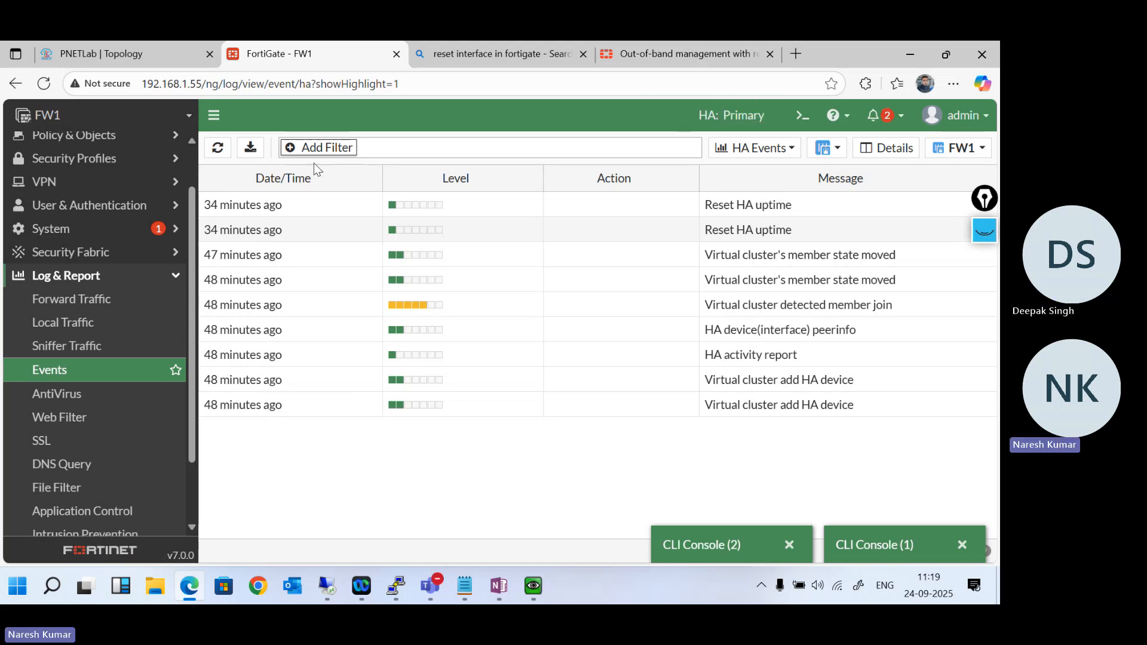
- Open the Status dashboard of FW1 at 192.168.1.55
scroll(112, 181, "up", 2)
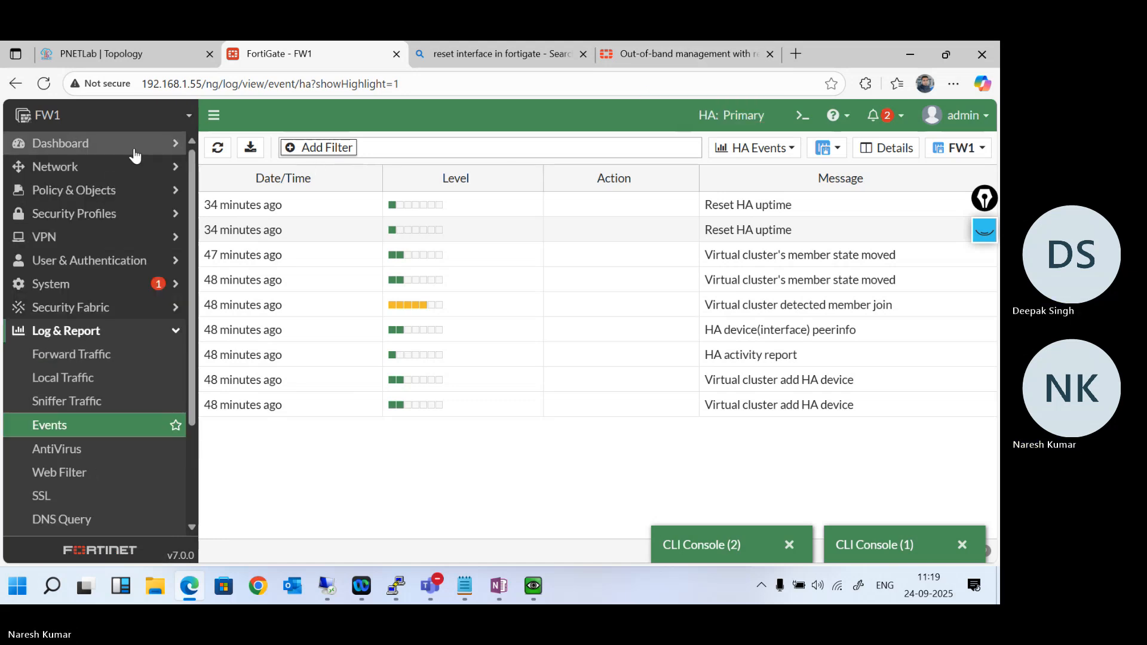
left_click(129, 148)
left_click(96, 167)
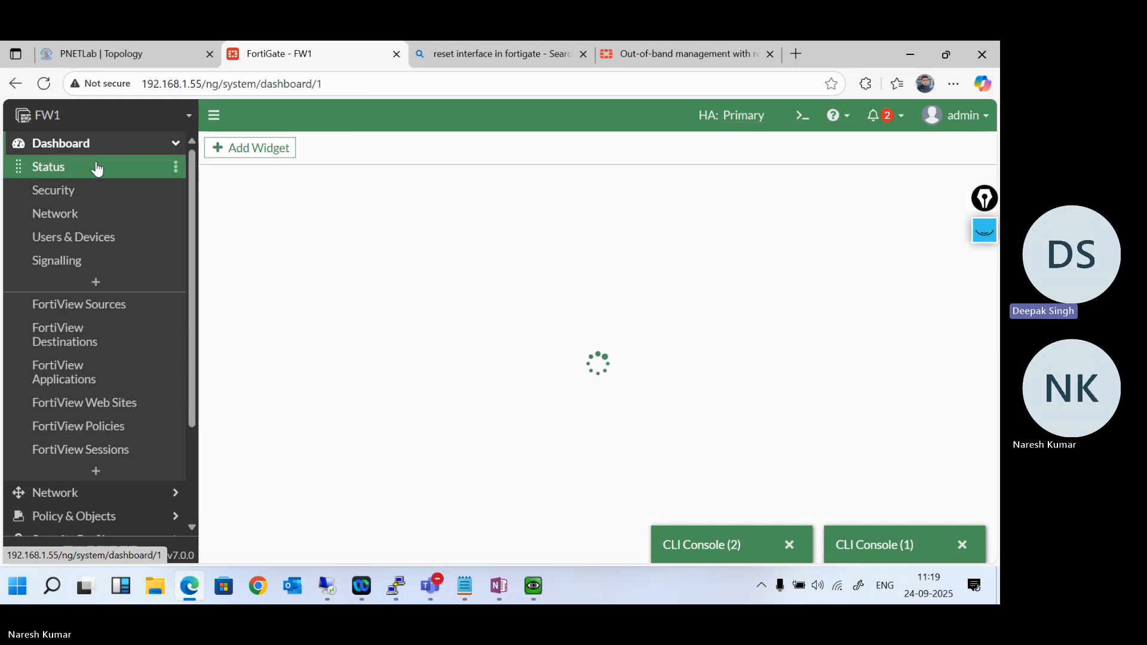